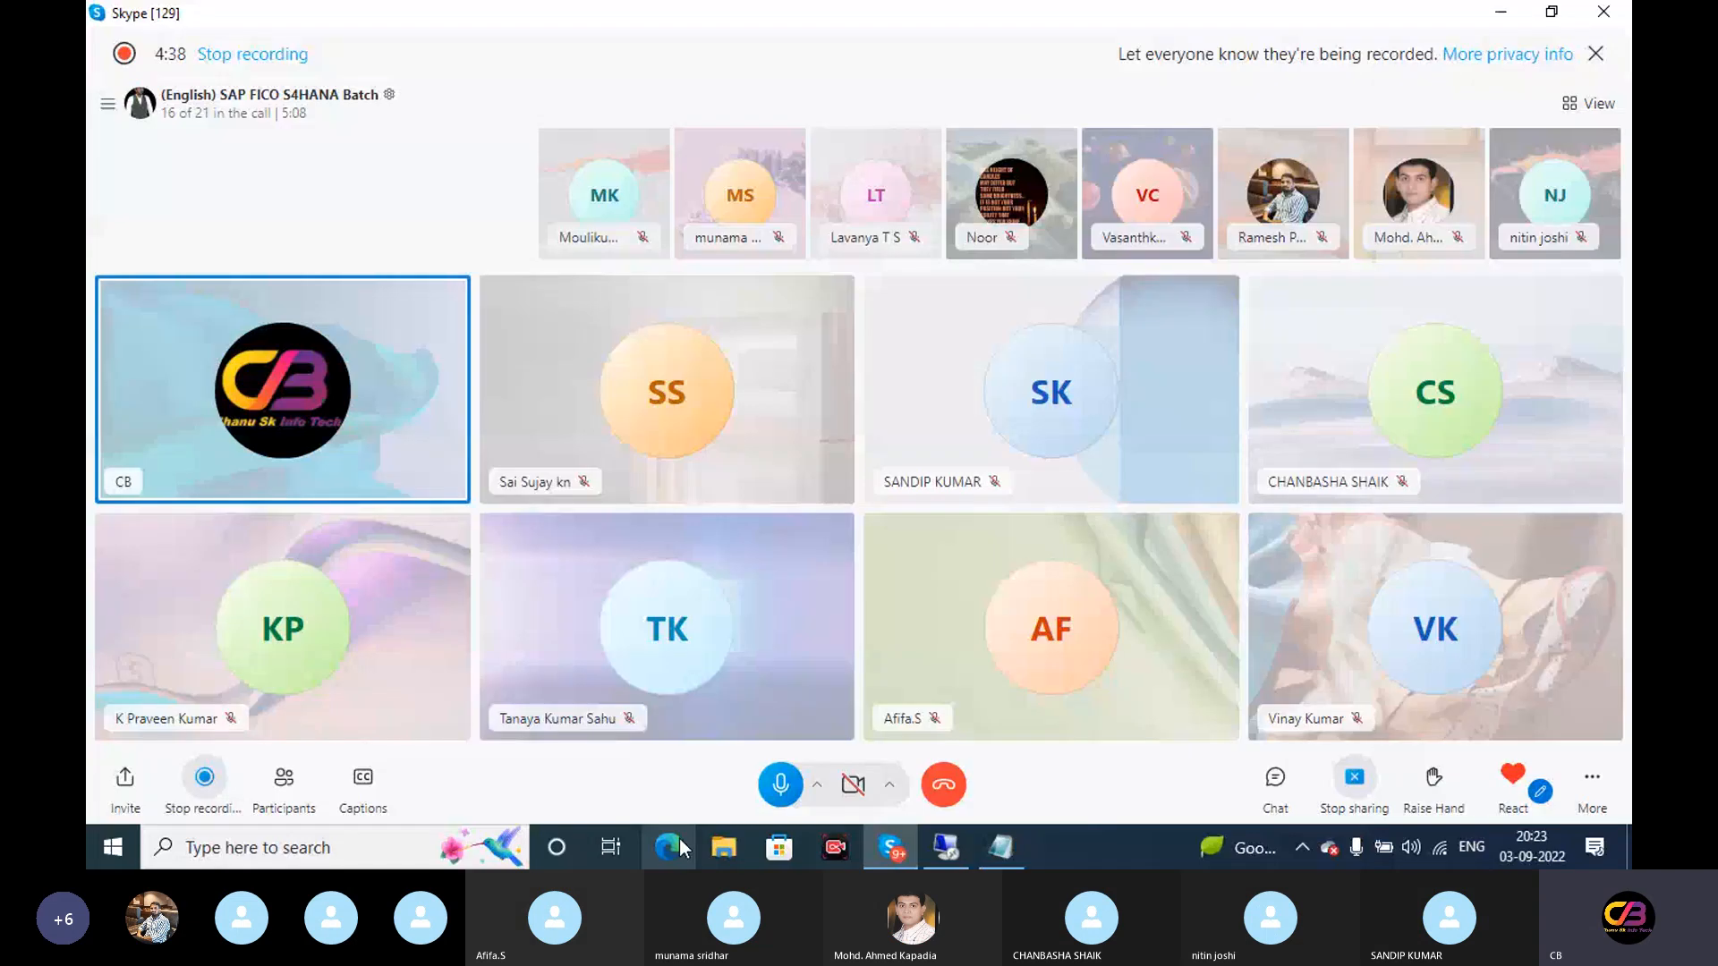
Cancel the pending reconnection attempt to the remote desktop session
{"action": "left_click", "coordinate": [946, 848]}
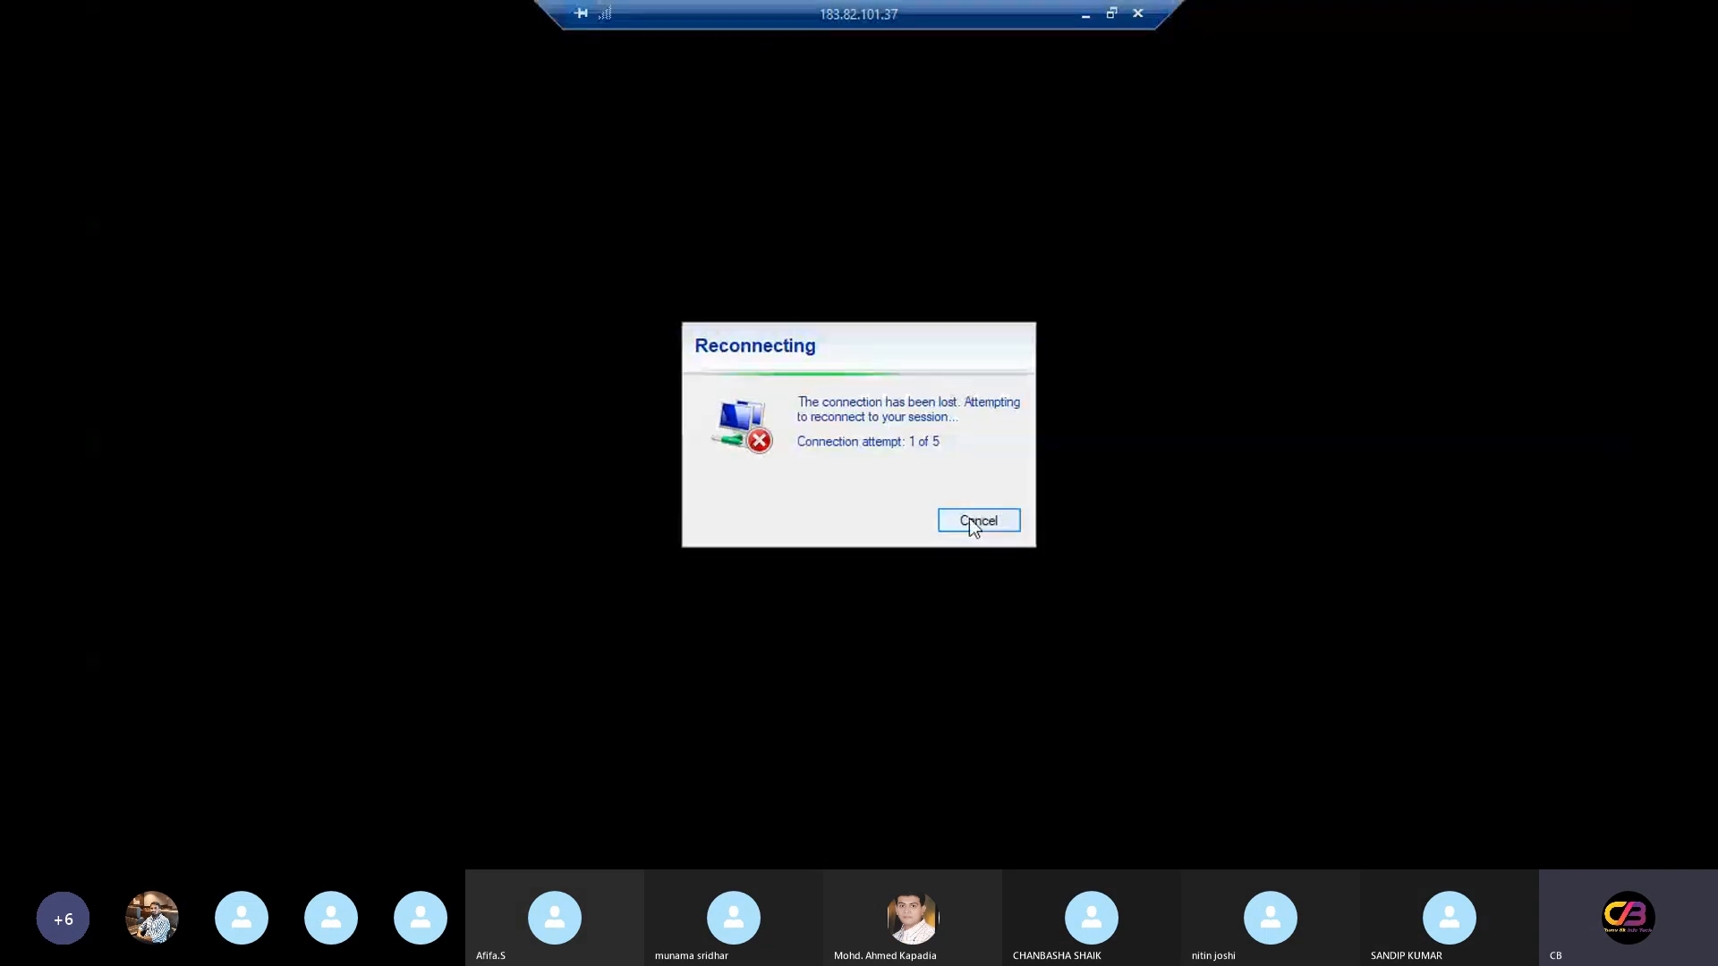
{"action": "left_click", "coordinate": [969, 519]}
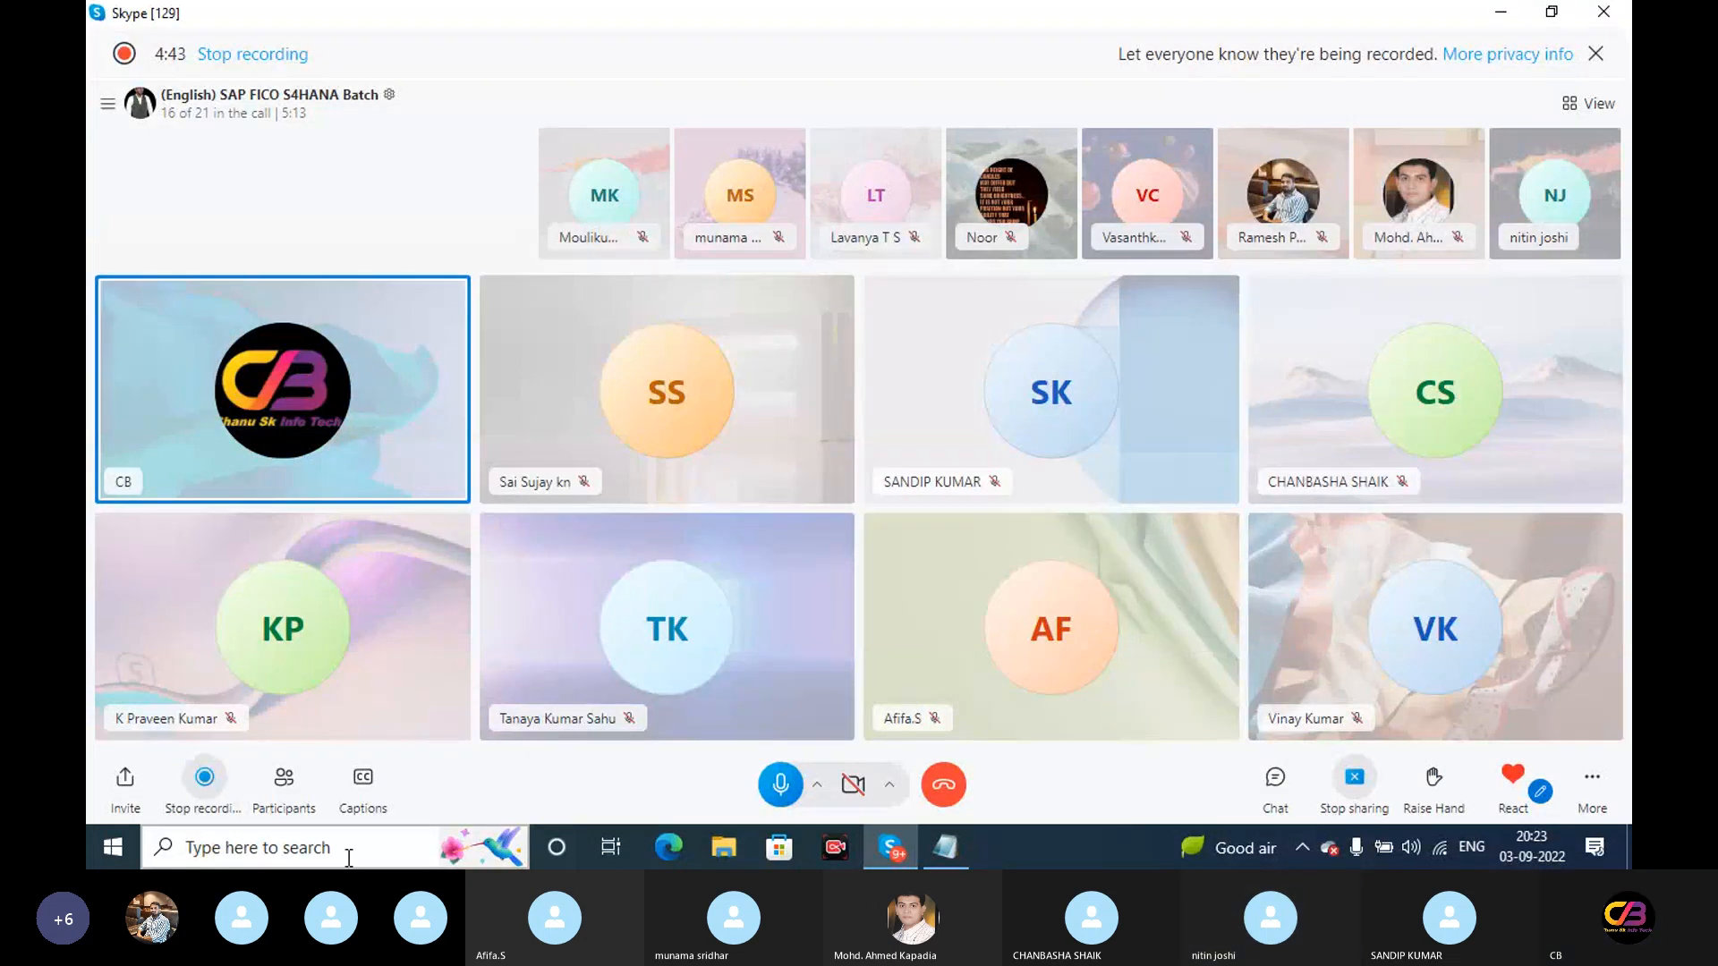
{"action": "left_click", "coordinate": [302, 859]}
{"action": "left_click", "coordinate": [1195, 597]}
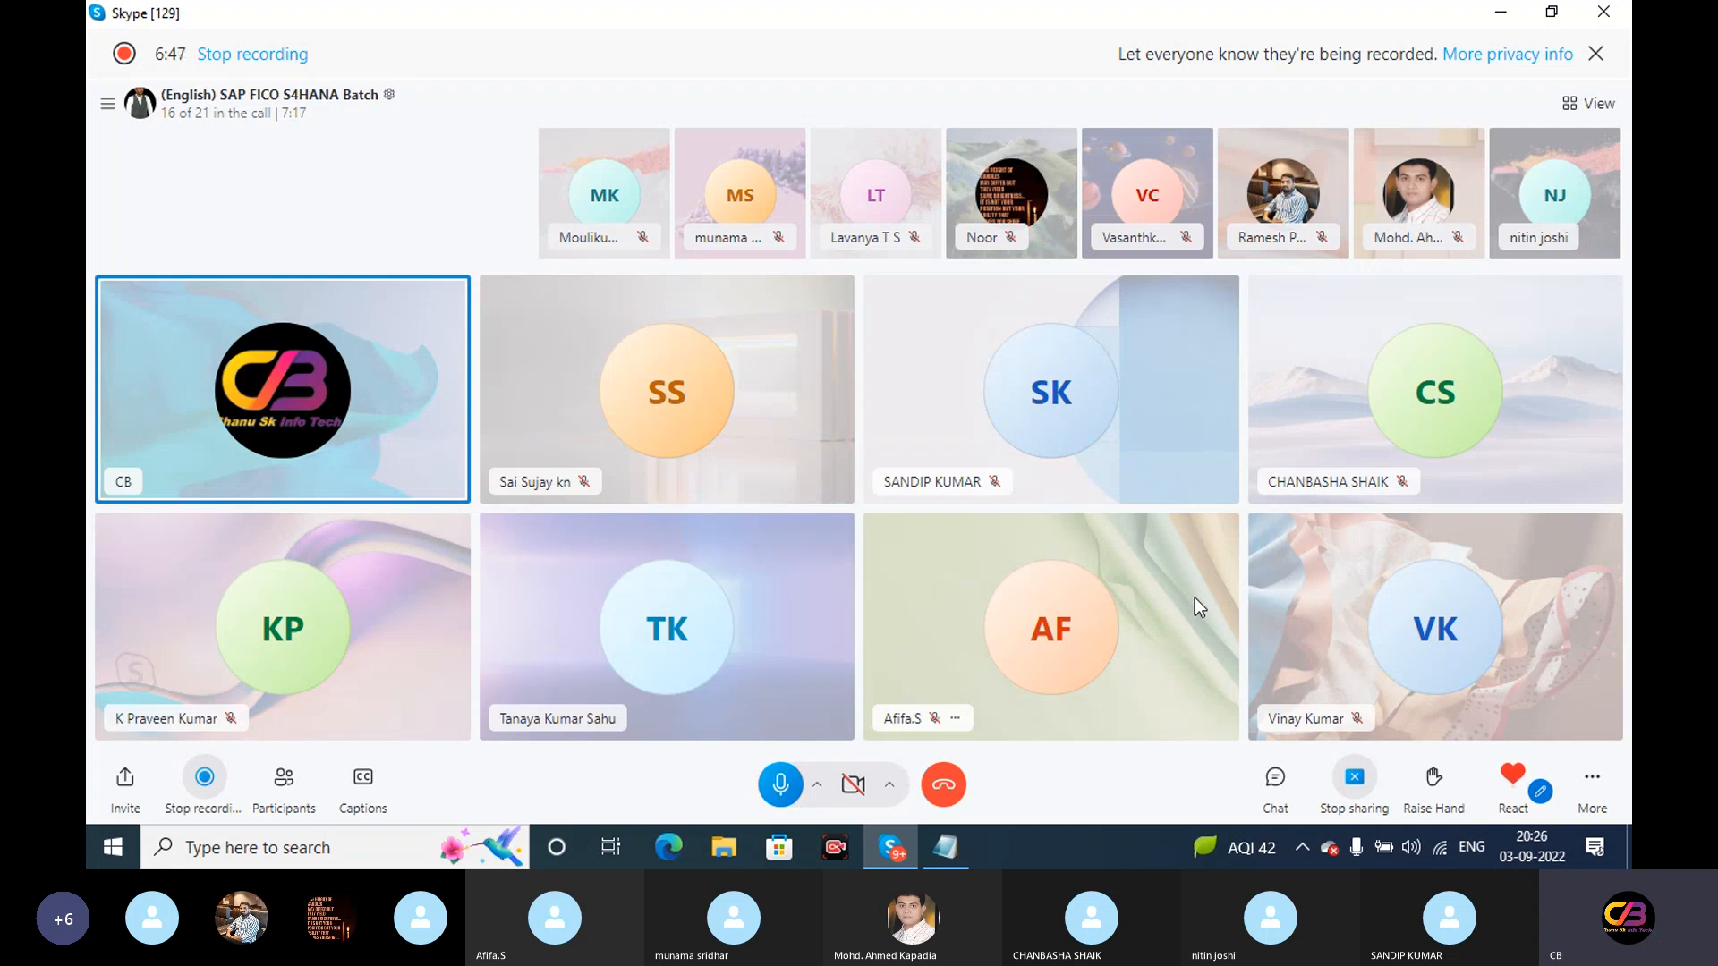
Launch Remote Desktop Connection (mstsc) from the Run app
{"action": "left_click", "coordinate": [326, 847]}
{"action": "type", "text": "run"}
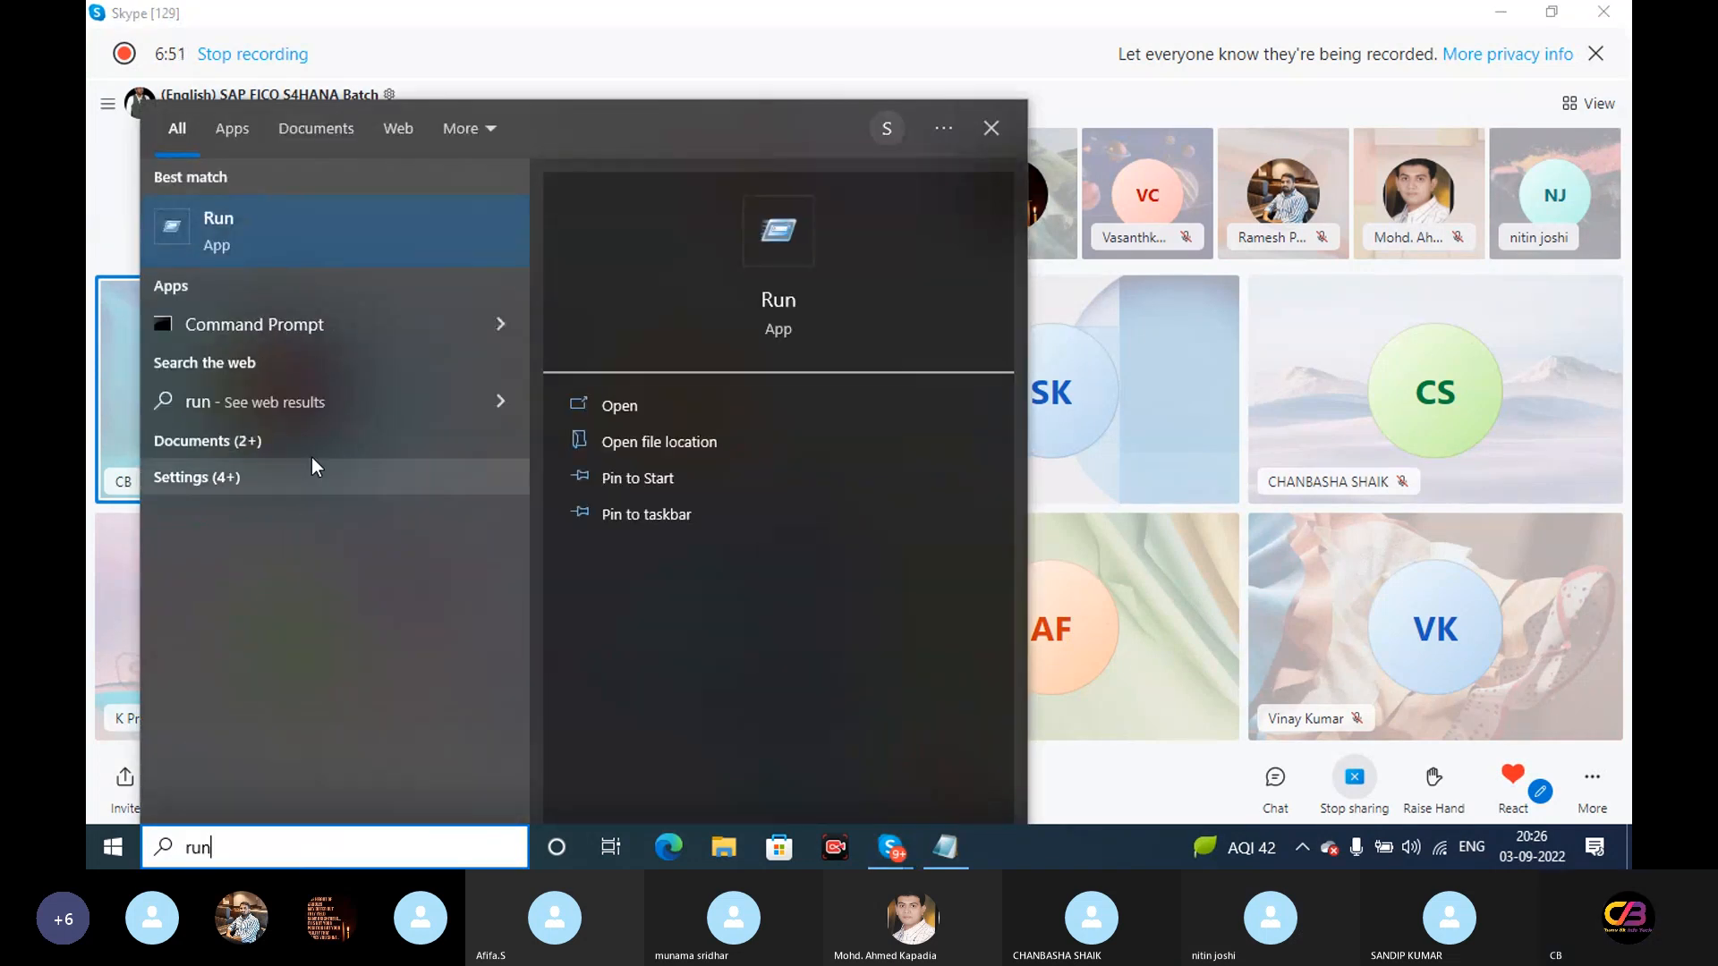
{"action": "left_click", "coordinate": [268, 235]}
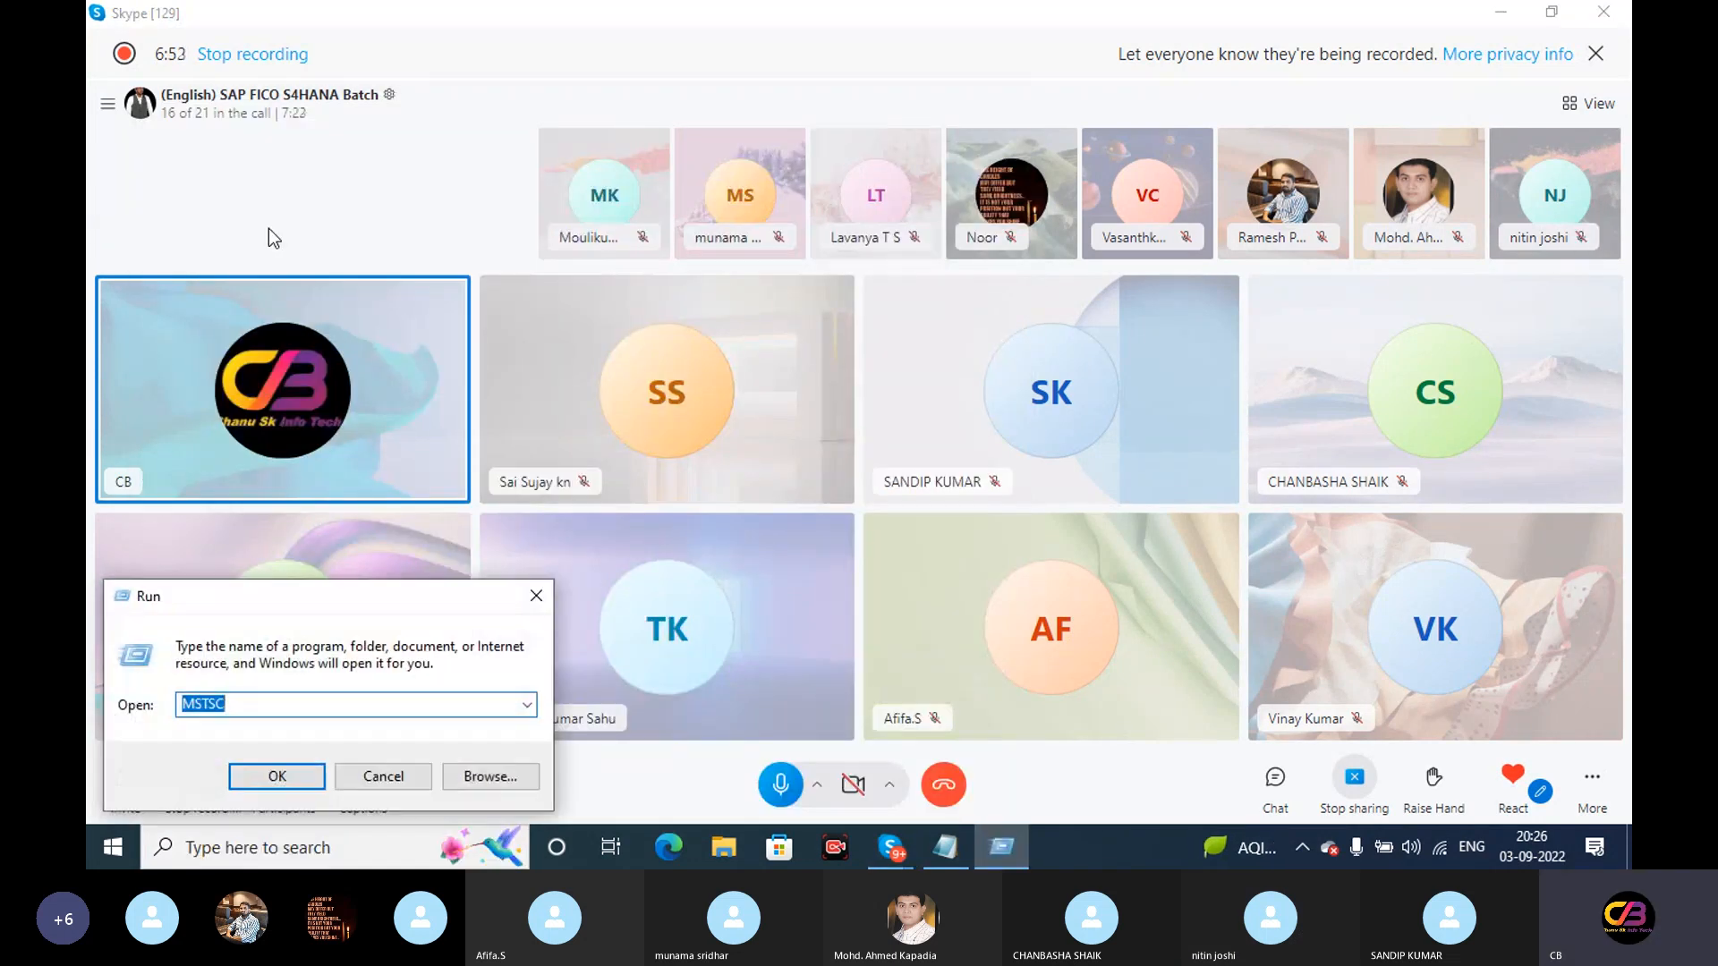
{"action": "left_click", "coordinate": [288, 777]}
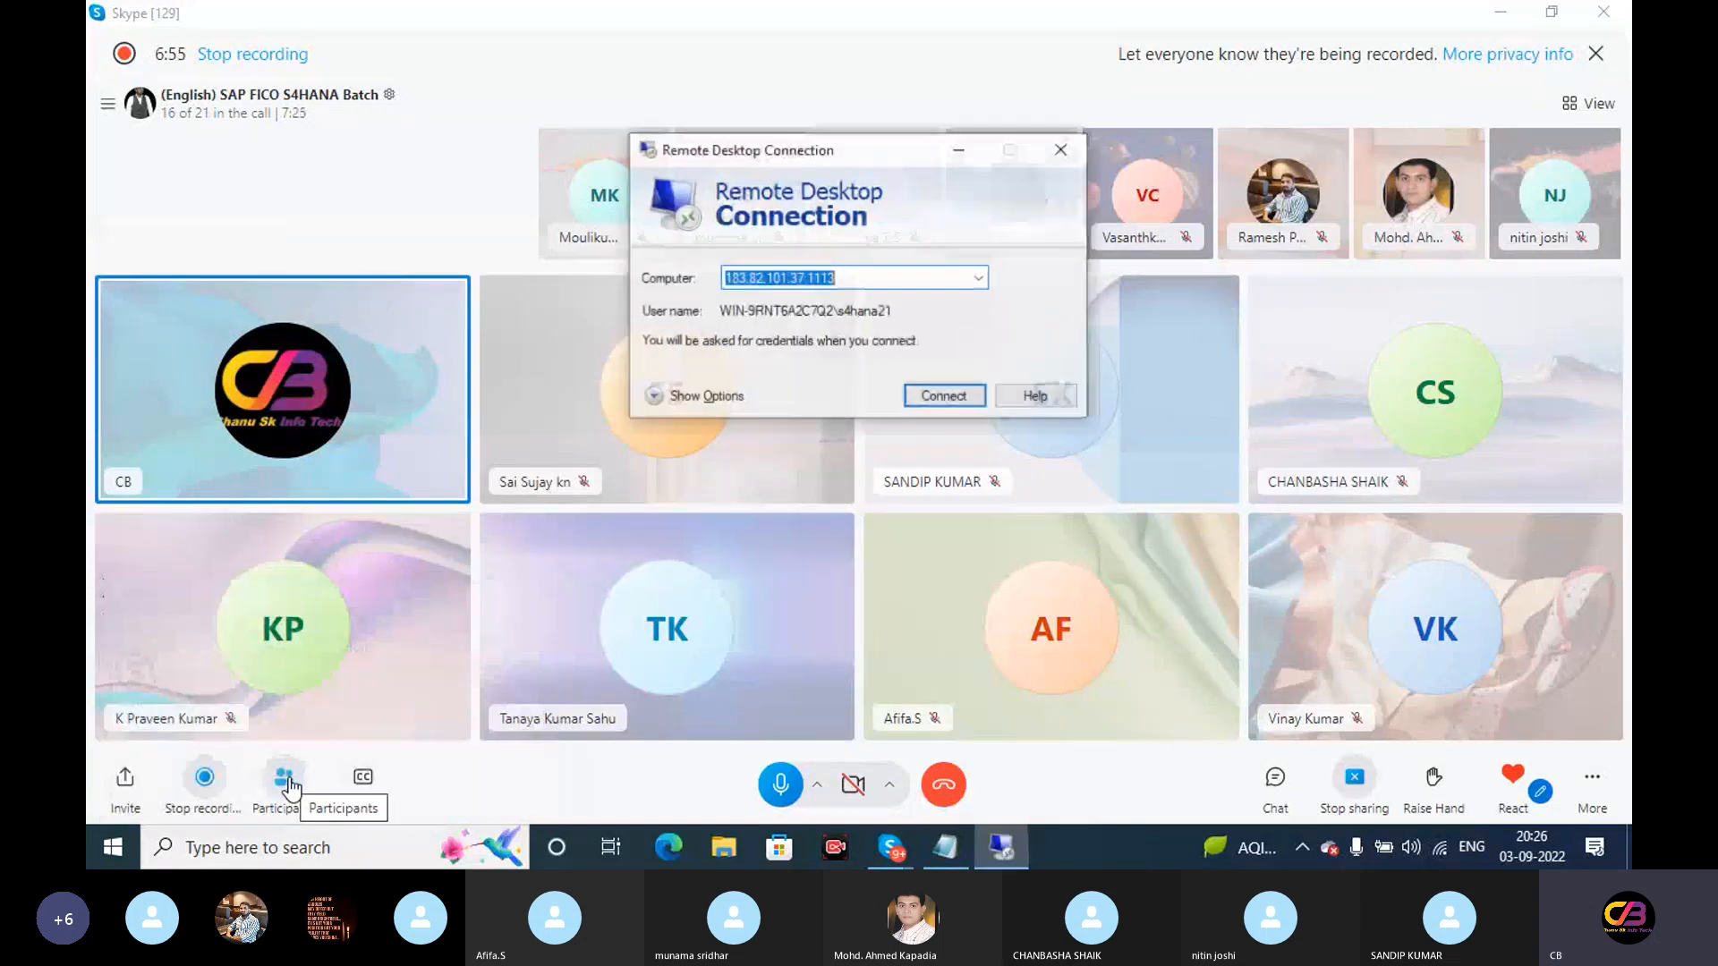
Connect to 183.82.101.37 with the account password and accept the certificate warning
{"action": "left_click", "coordinate": [934, 406]}
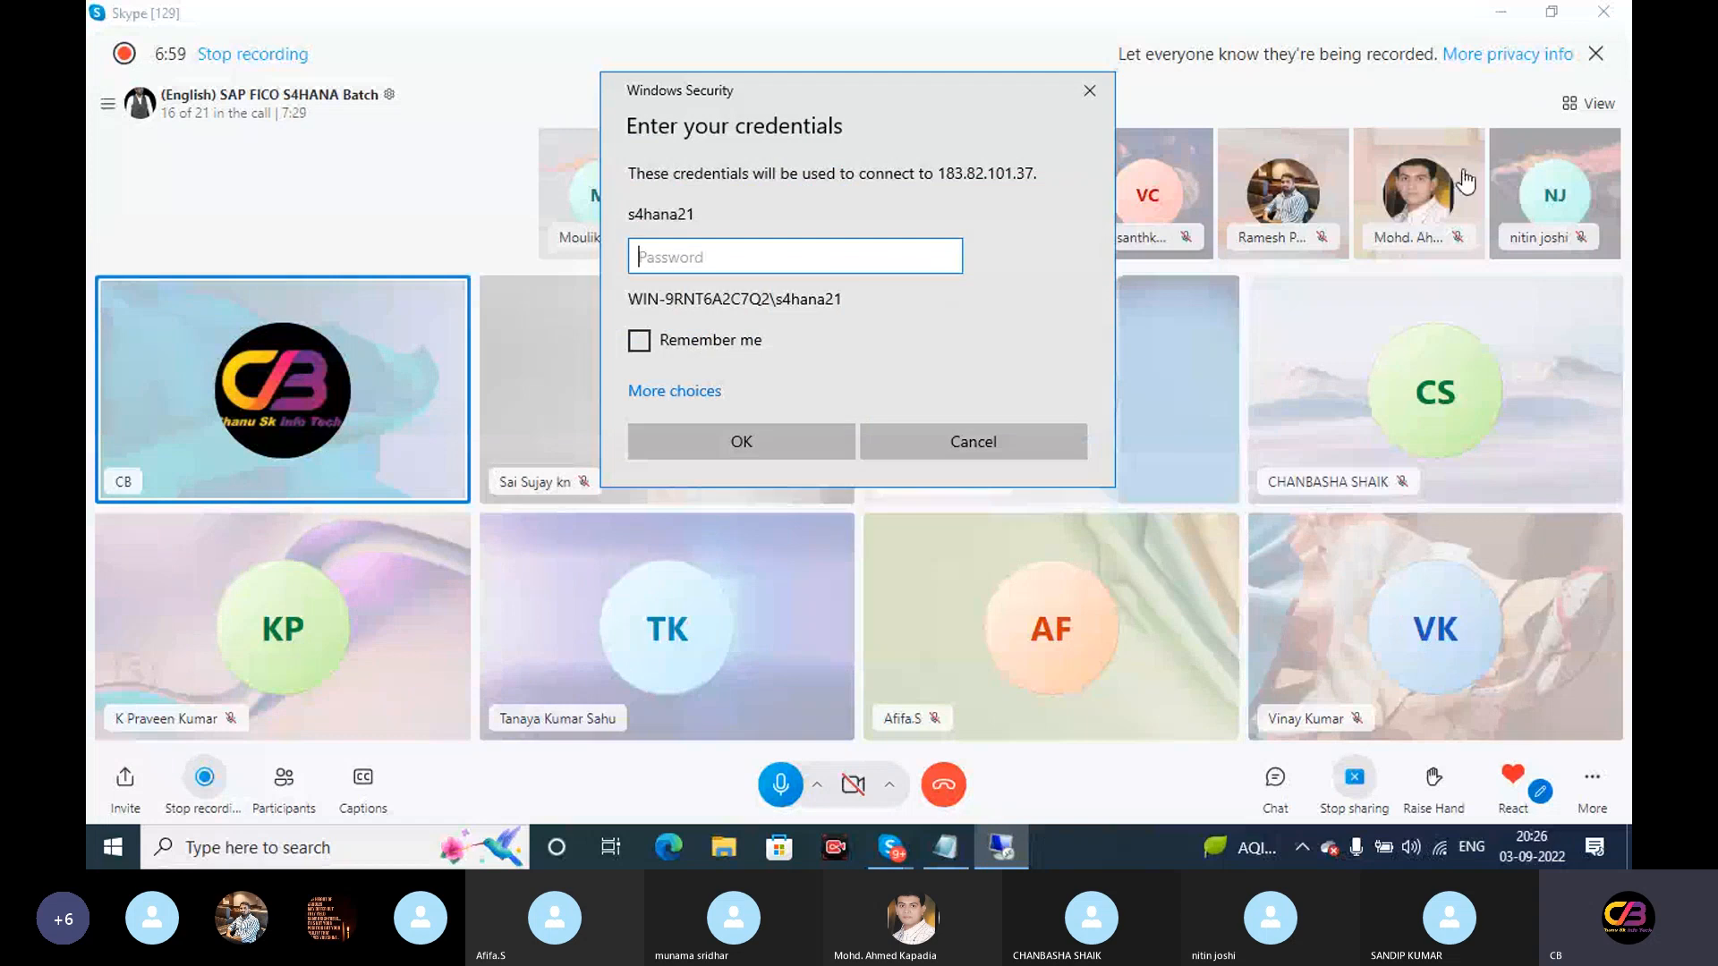
{"action": "left_click", "coordinate": [773, 271]}
{"action": "type", "text": "•••••••••"}
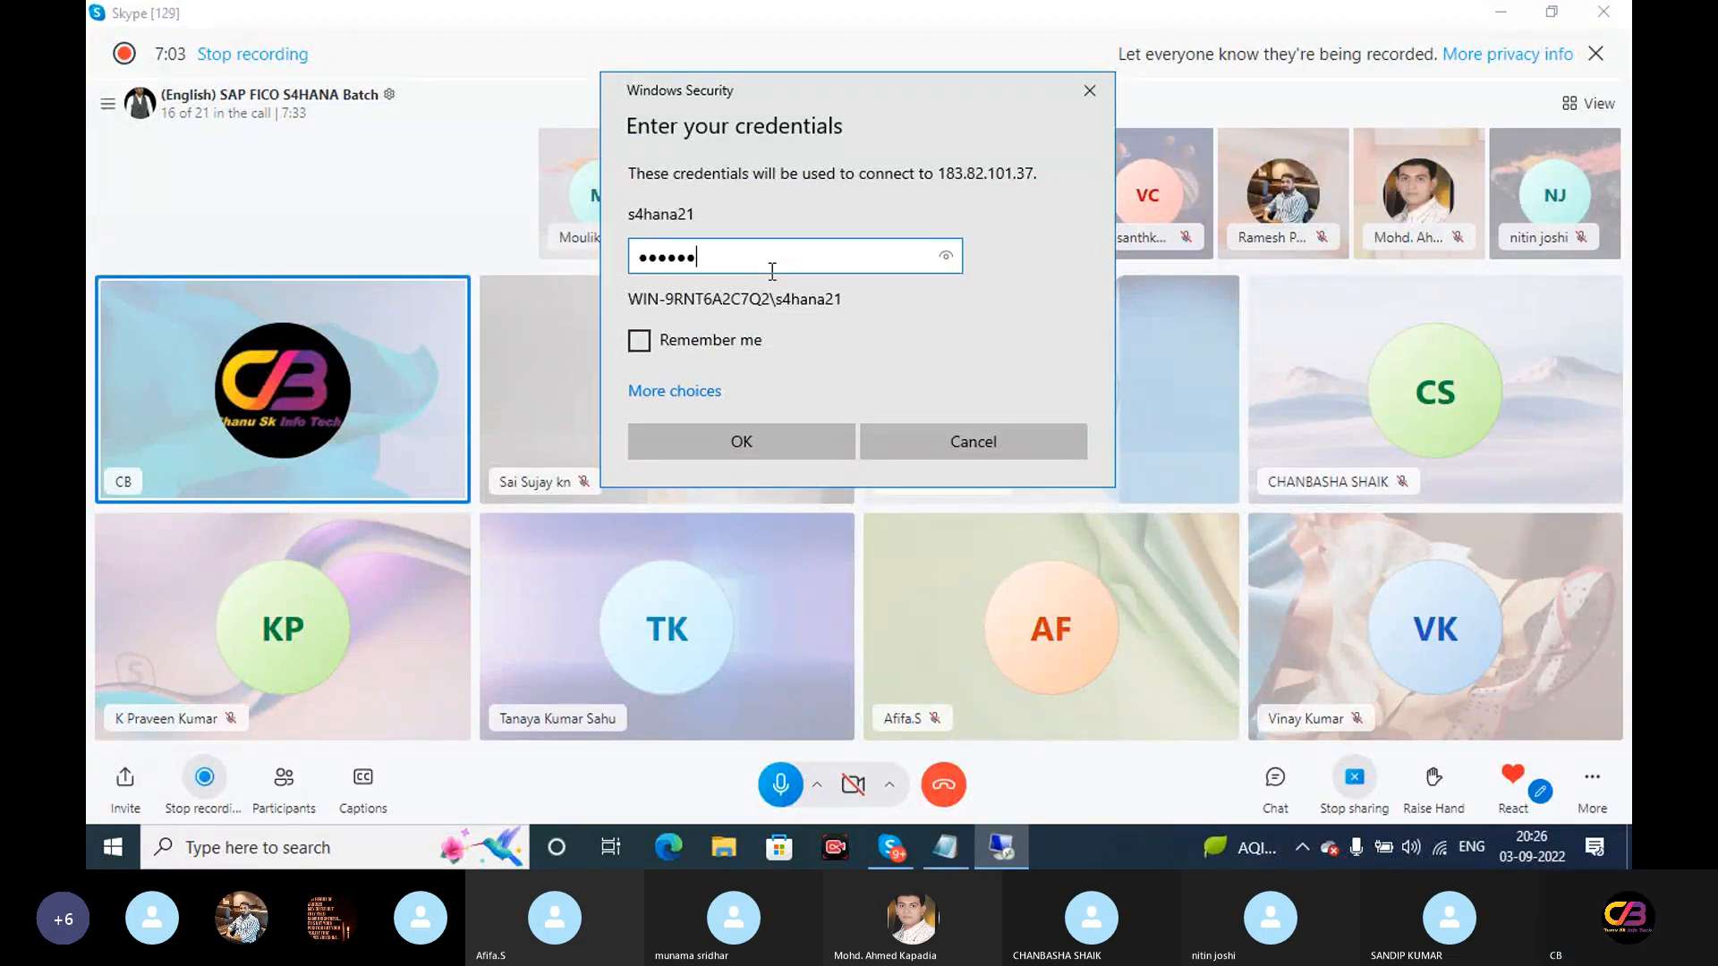
{"action": "key", "text": "Return"}
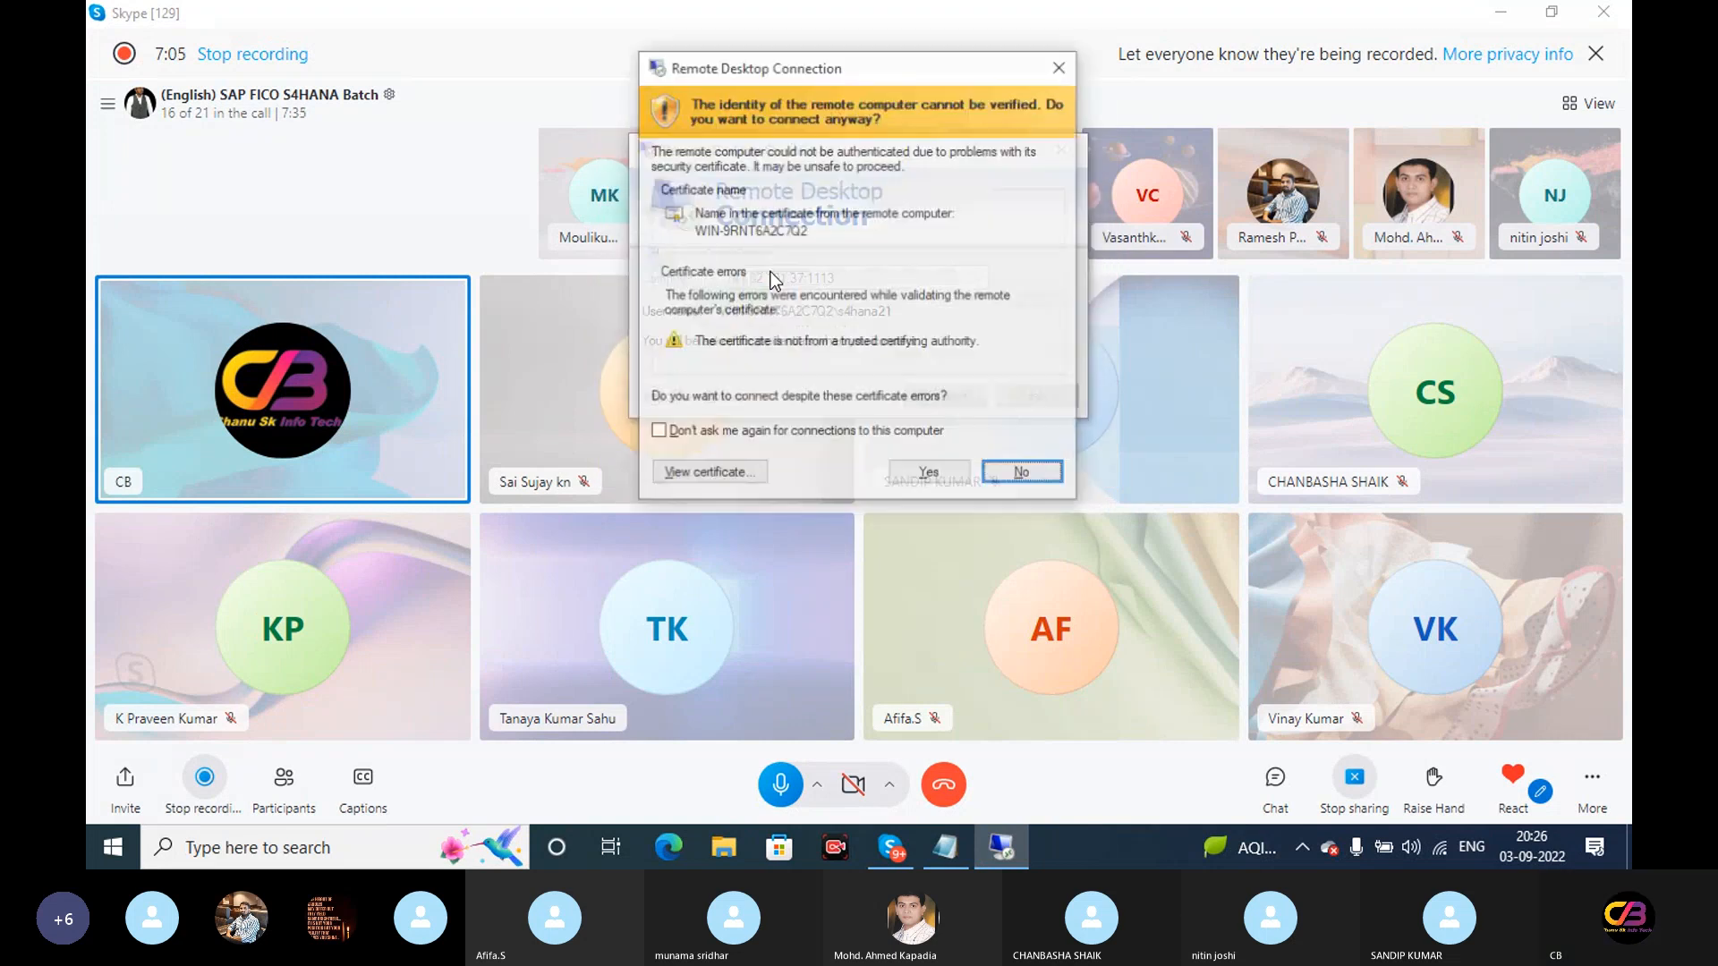
{"action": "left_click", "coordinate": [923, 472]}
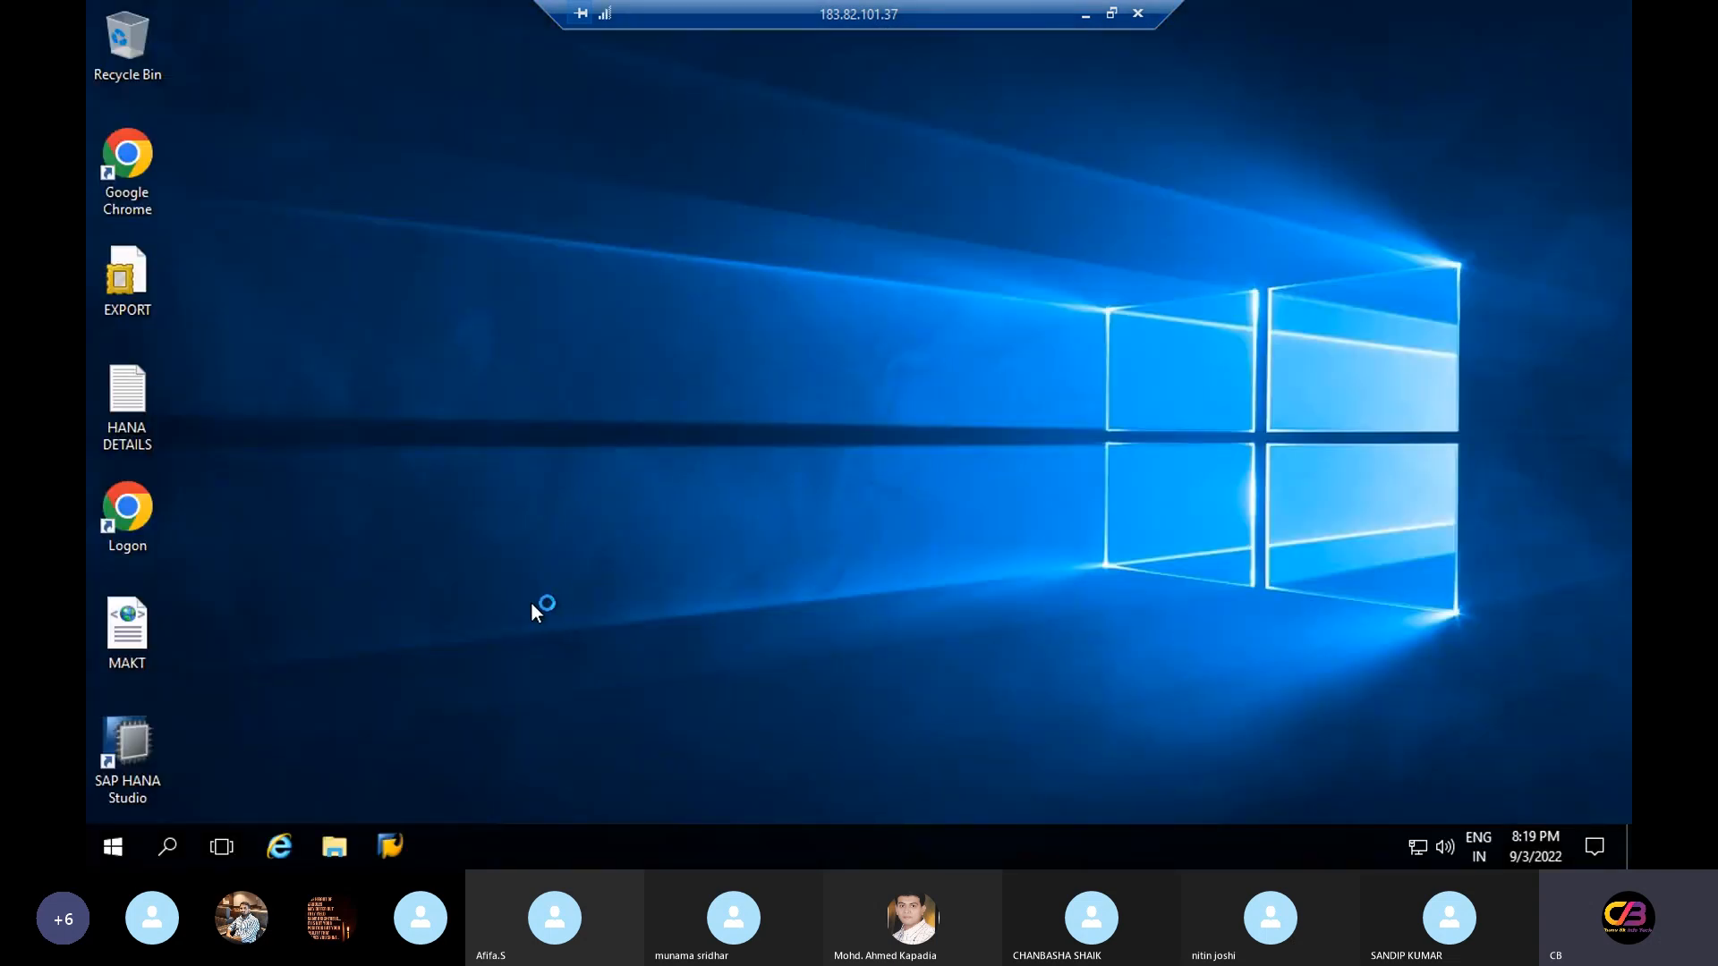
Launch SAP Logon and log on to client 800 with the saved user name and password
{"action": "left_click", "coordinate": [384, 854]}
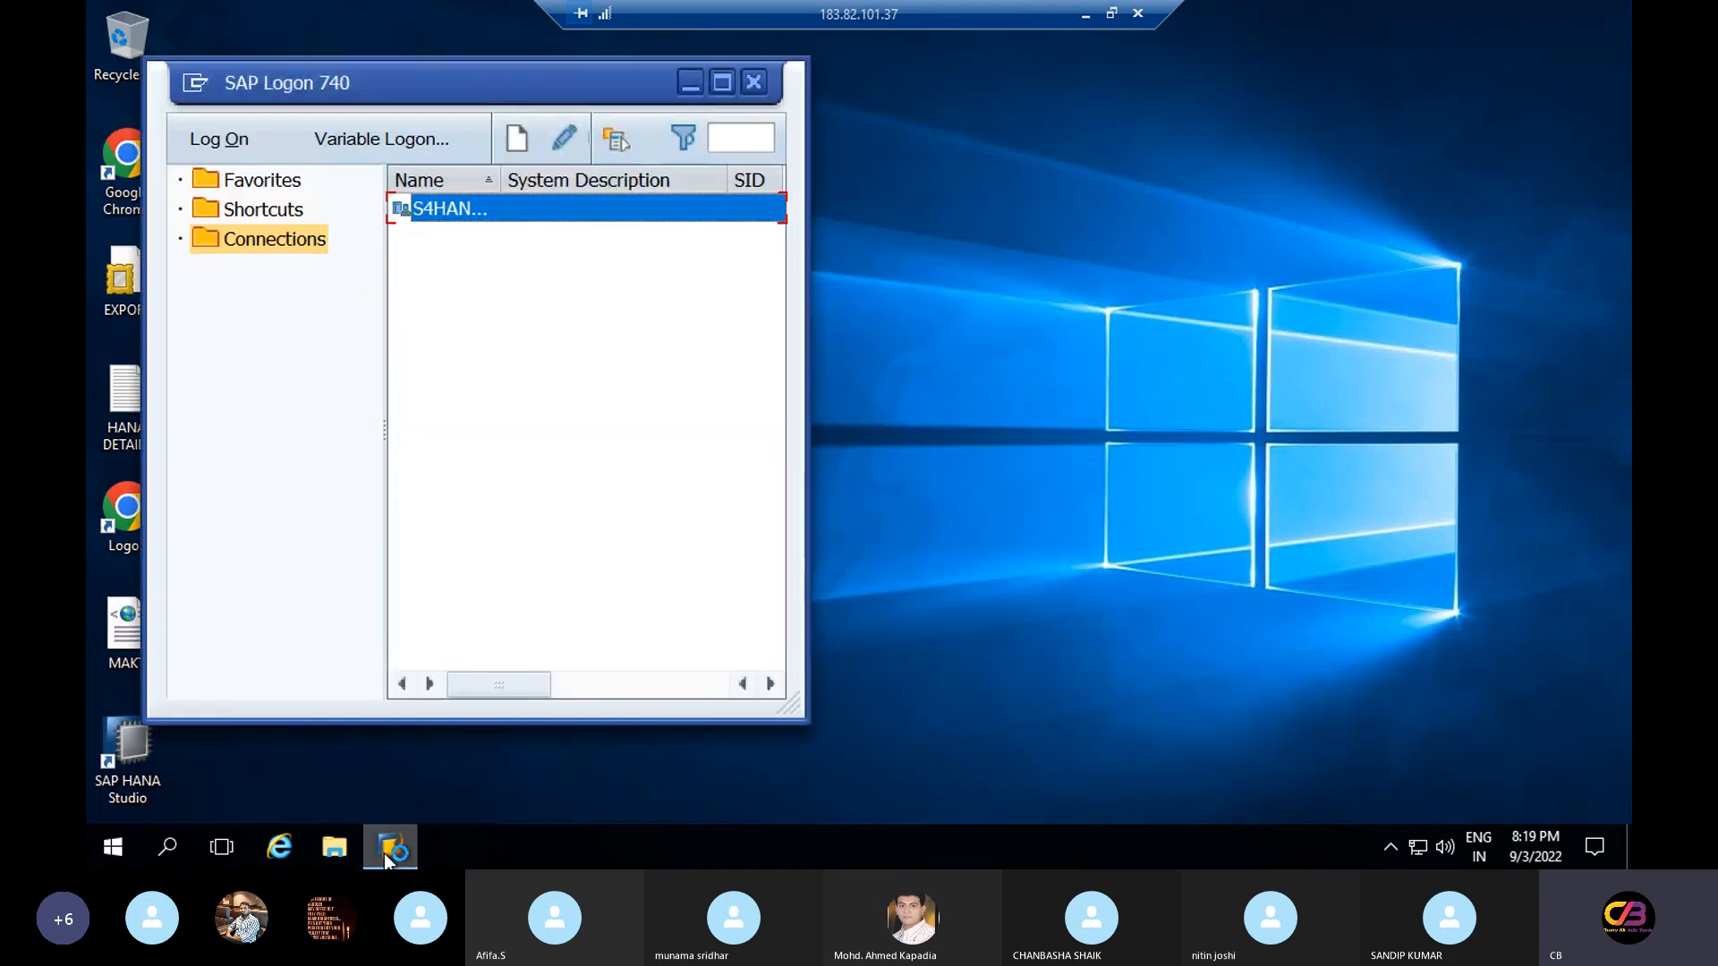
{"action": "left_click", "coordinate": [213, 136]}
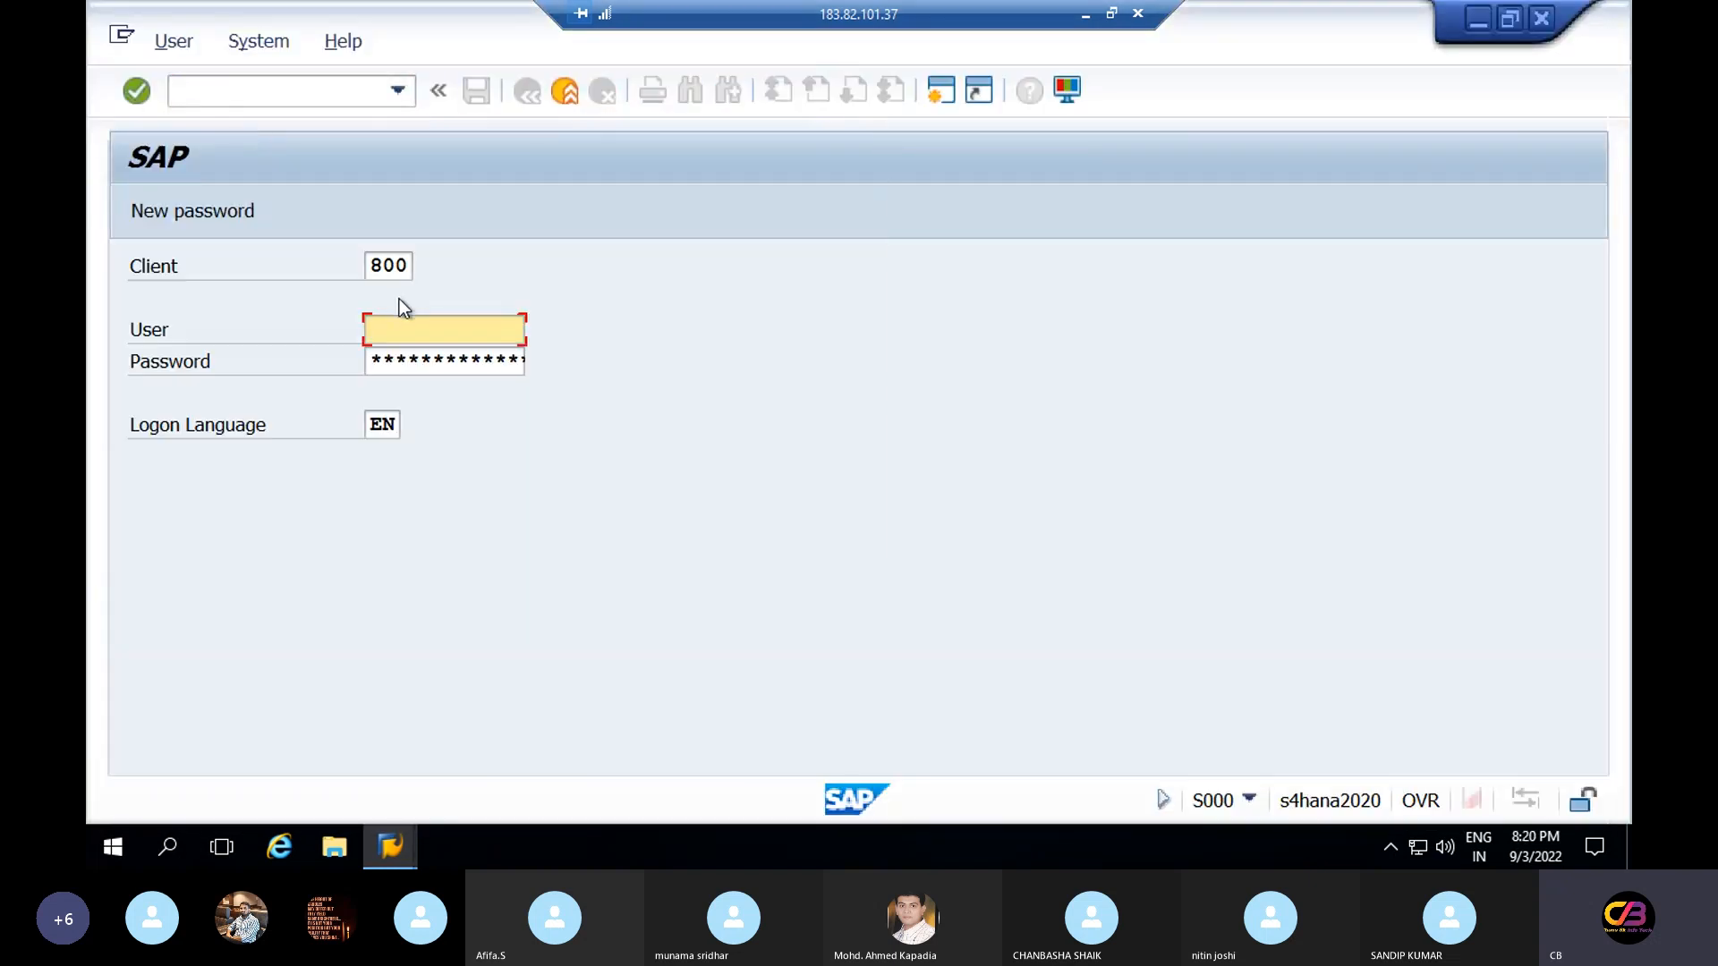
{"action": "left_click", "coordinate": [432, 333]}
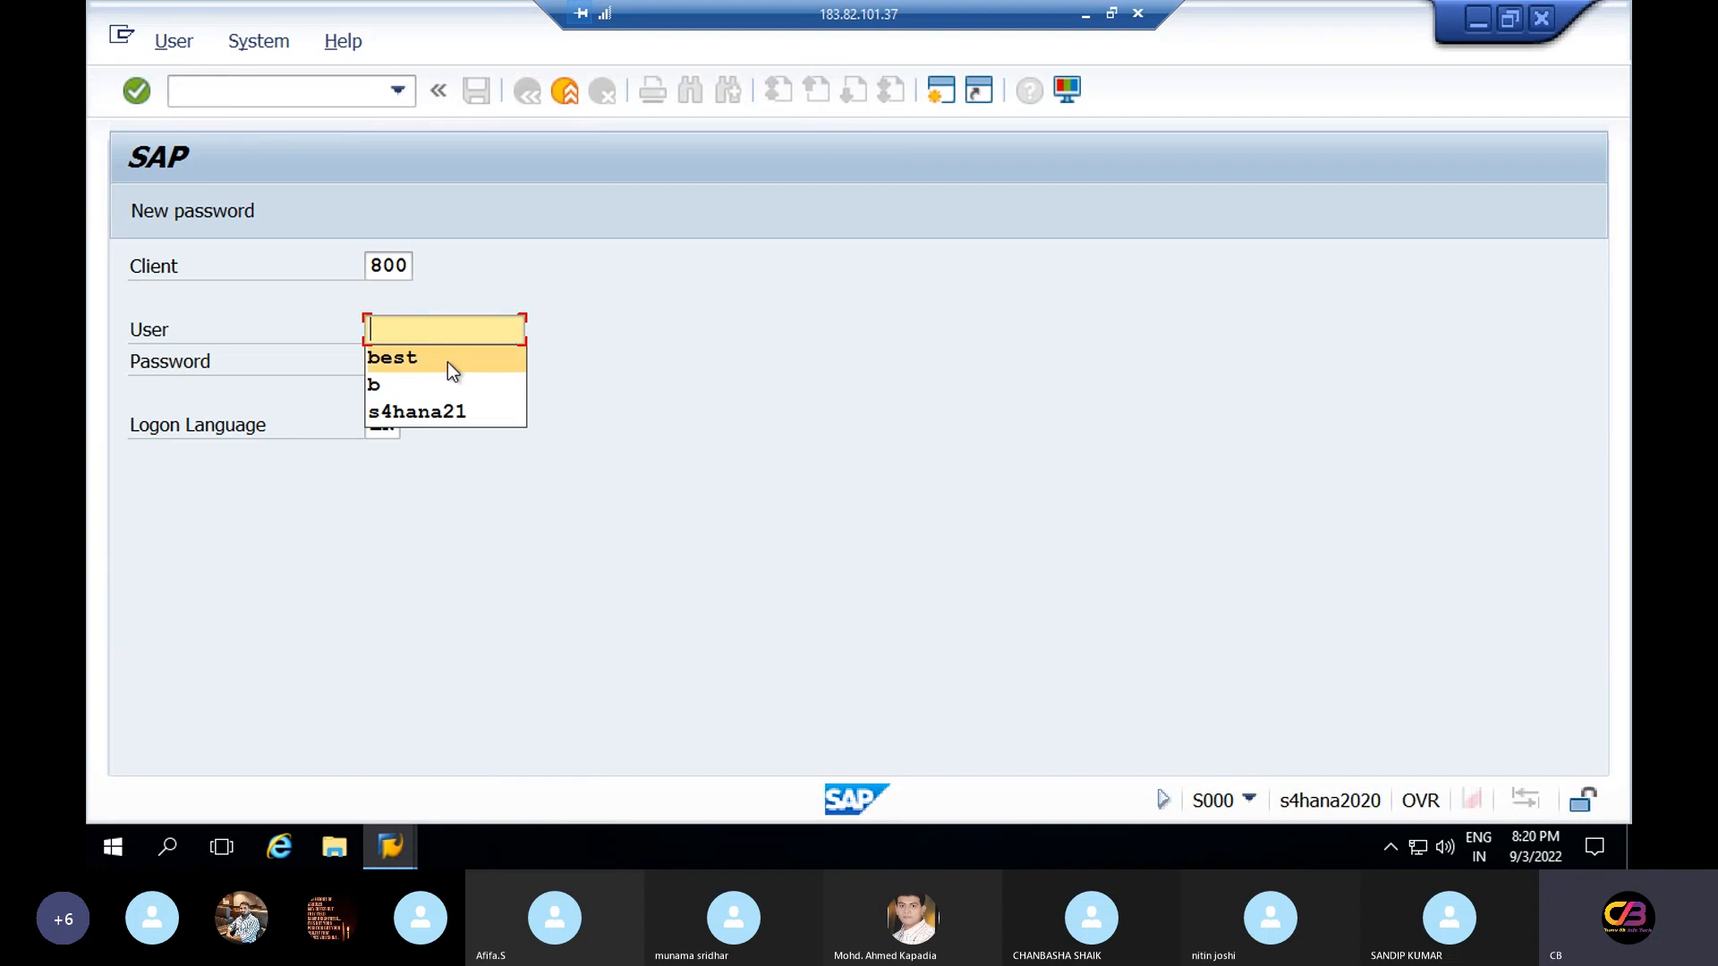
{"action": "left_click", "coordinate": [447, 362]}
{"action": "key", "text": "Tab"}
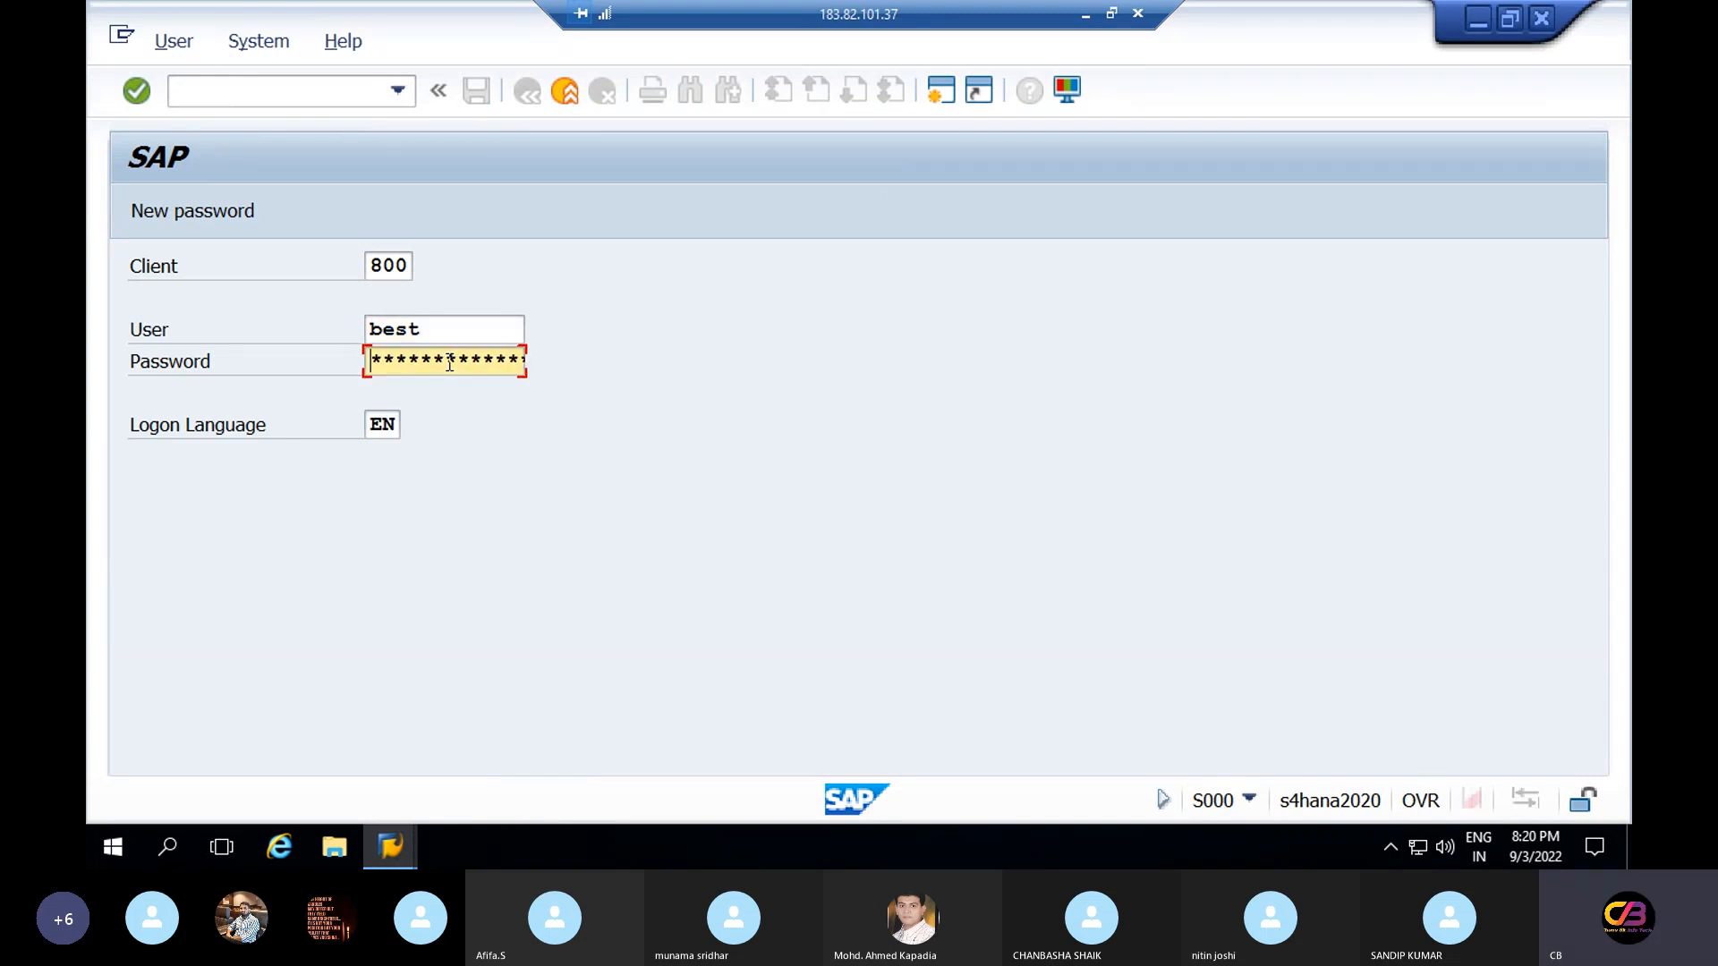
{"action": "type", "text": "**********"}
{"action": "key", "text": "Home"}
{"action": "type", "text": "**********"}
{"action": "key", "text": "Return"}
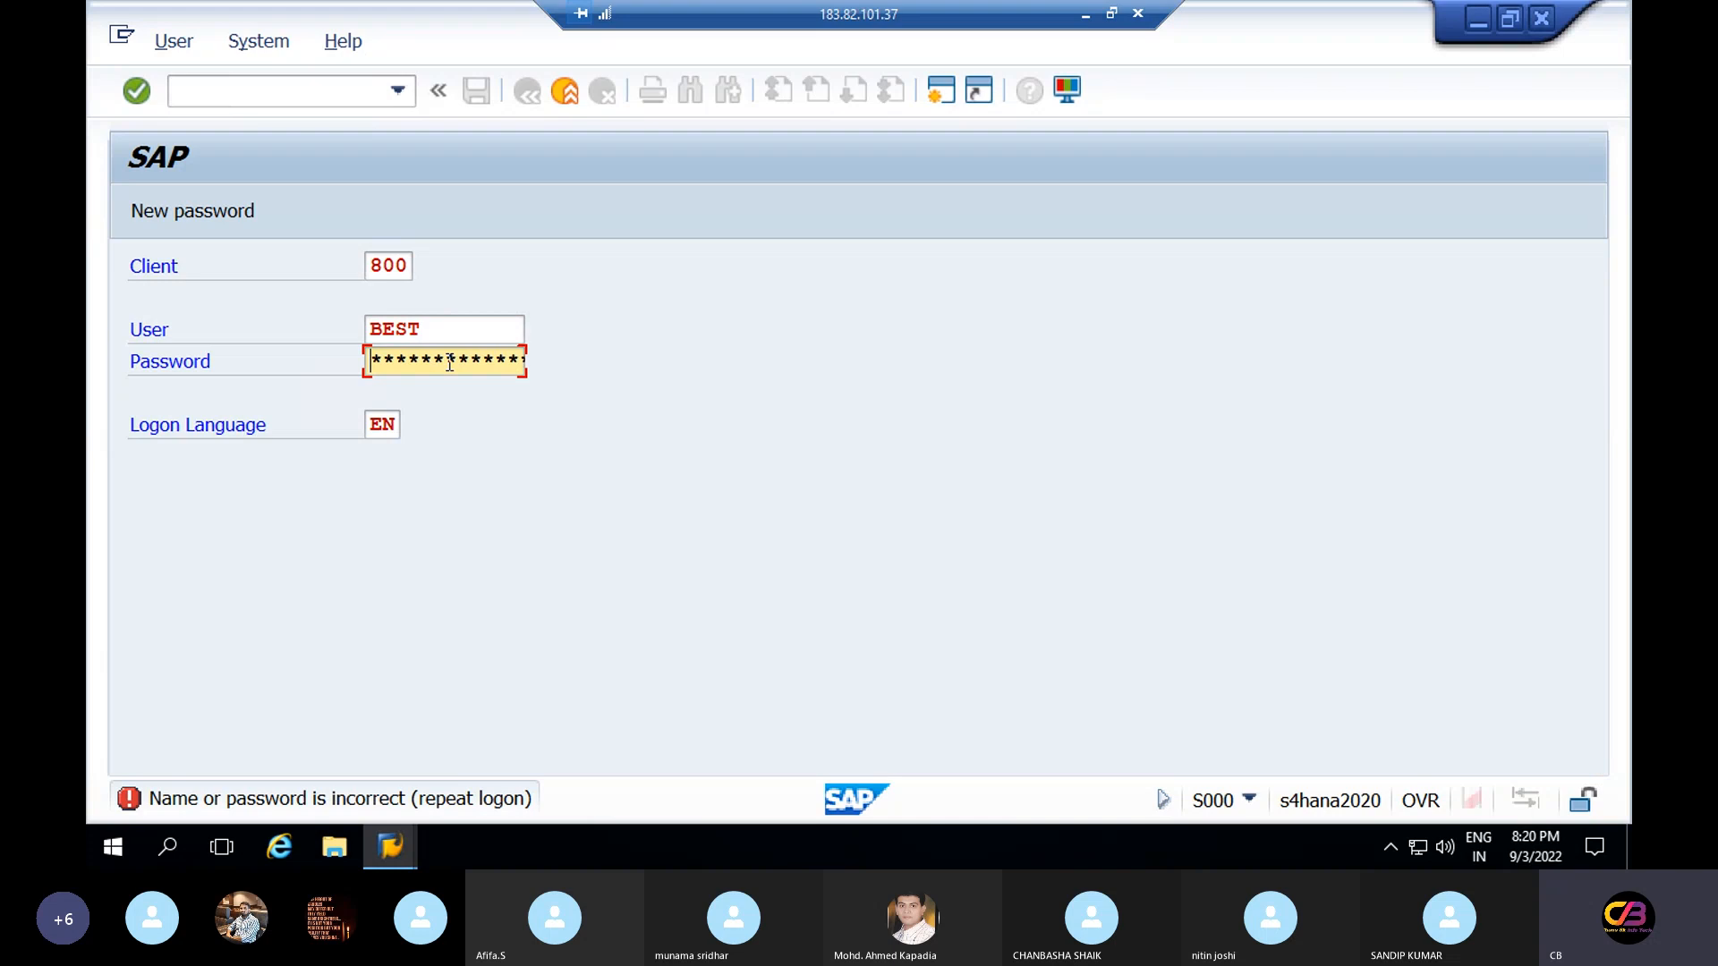
Re-enter the password after the failed logon and return to the SAP logon screen
{"action": "type", "text": "*********"}
{"action": "key", "text": "Return"}
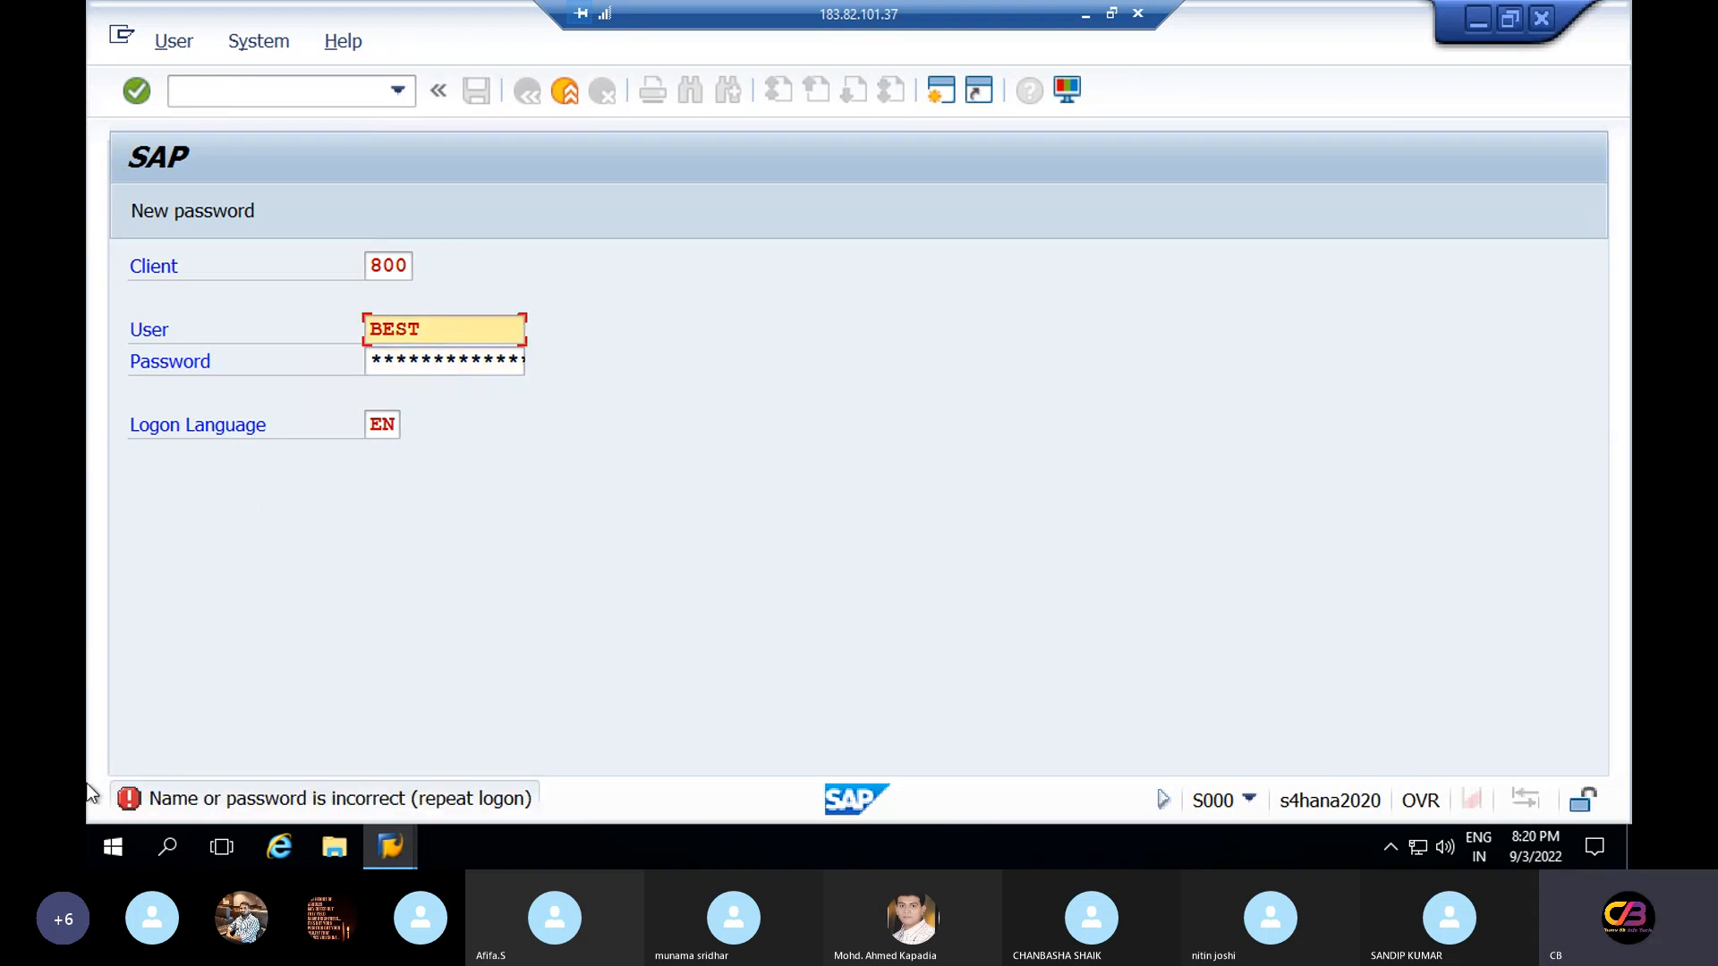
{"action": "left_click", "coordinate": [391, 846]}
{"action": "key", "text": "super"}
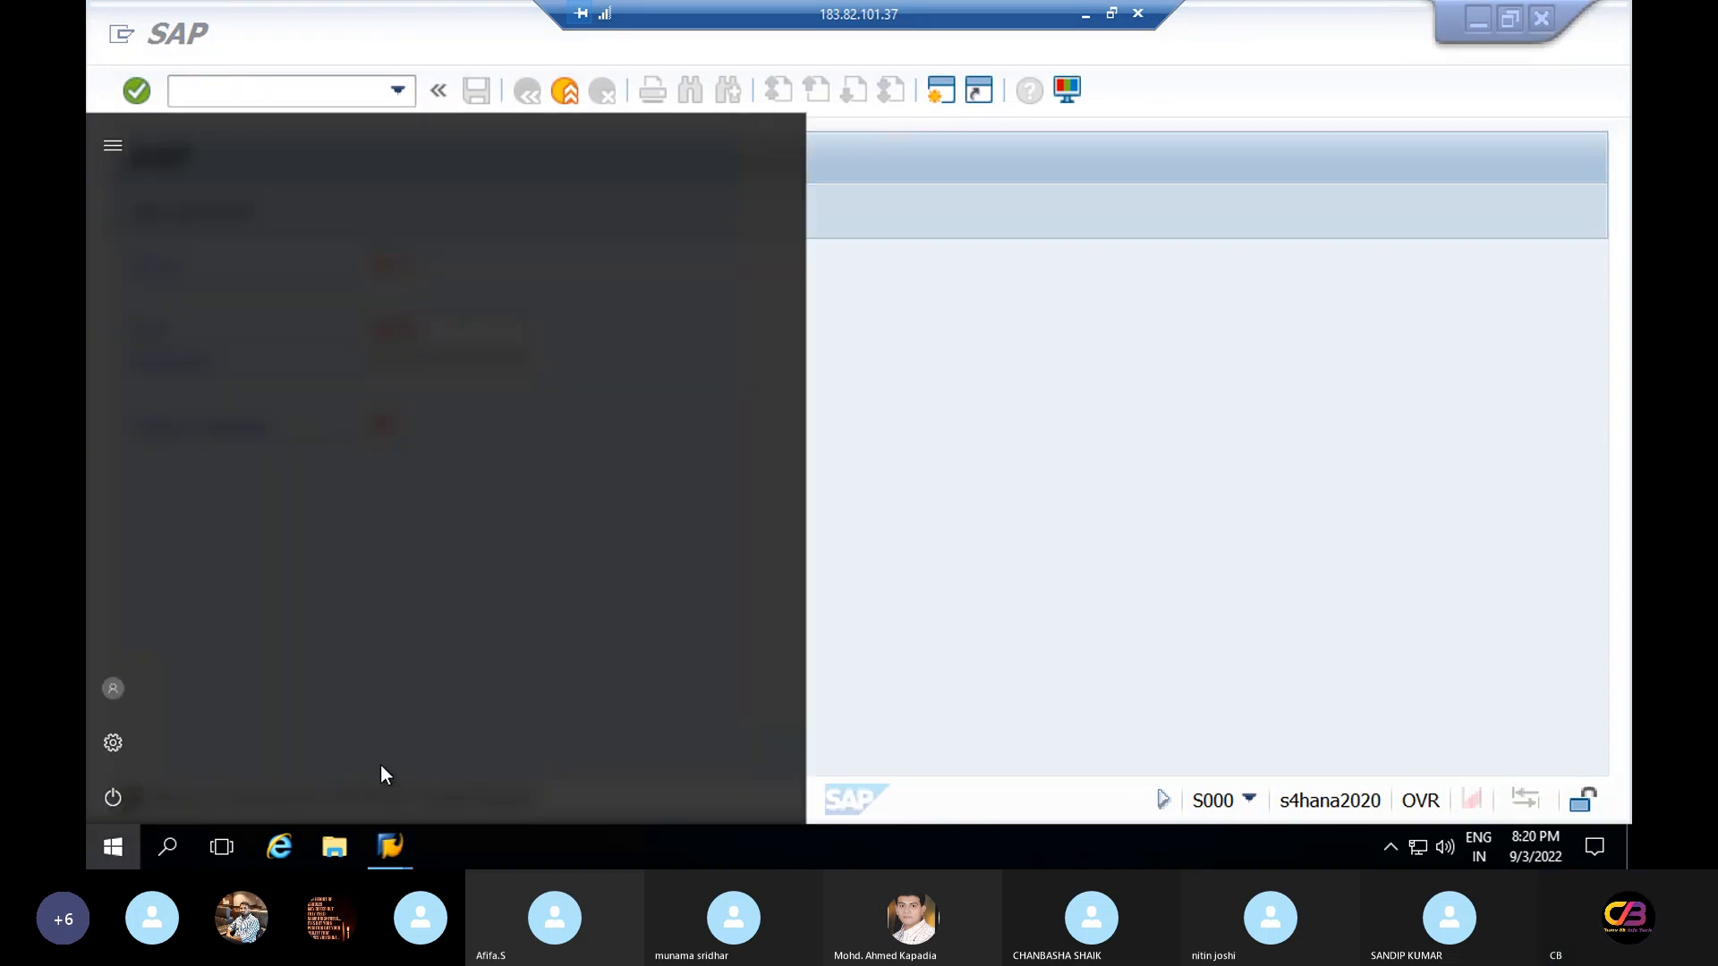
{"action": "left_click", "coordinate": [1036, 598]}
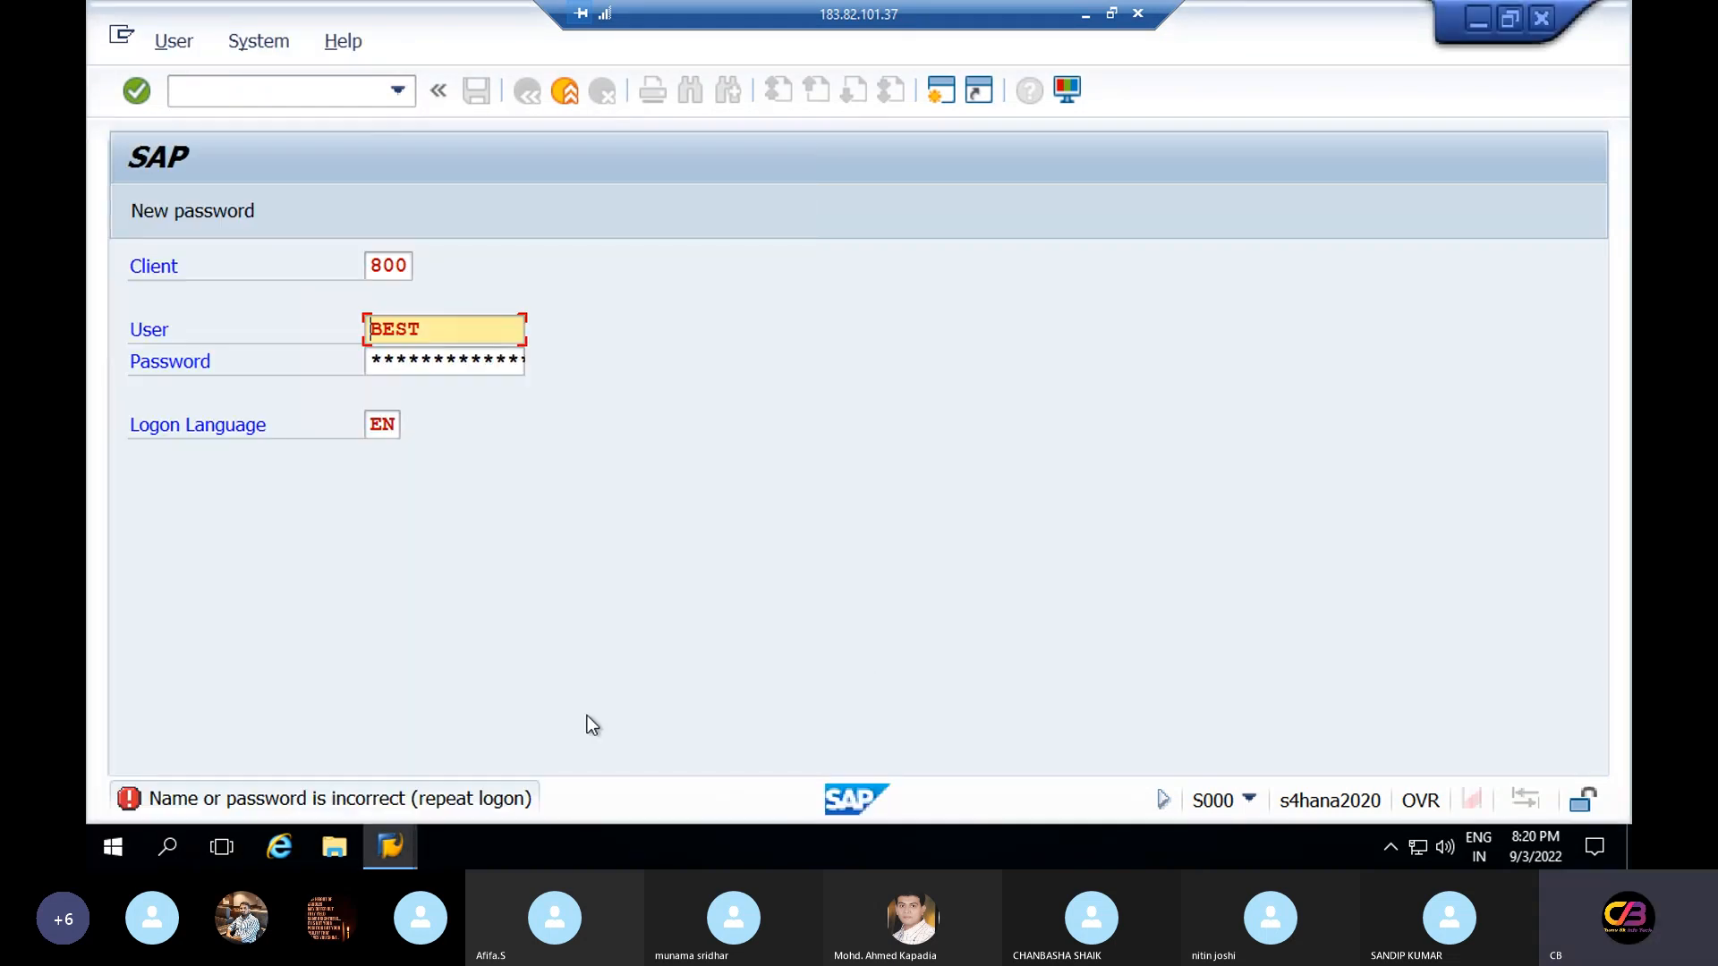
{"action": "left_click", "coordinate": [93, 854]}
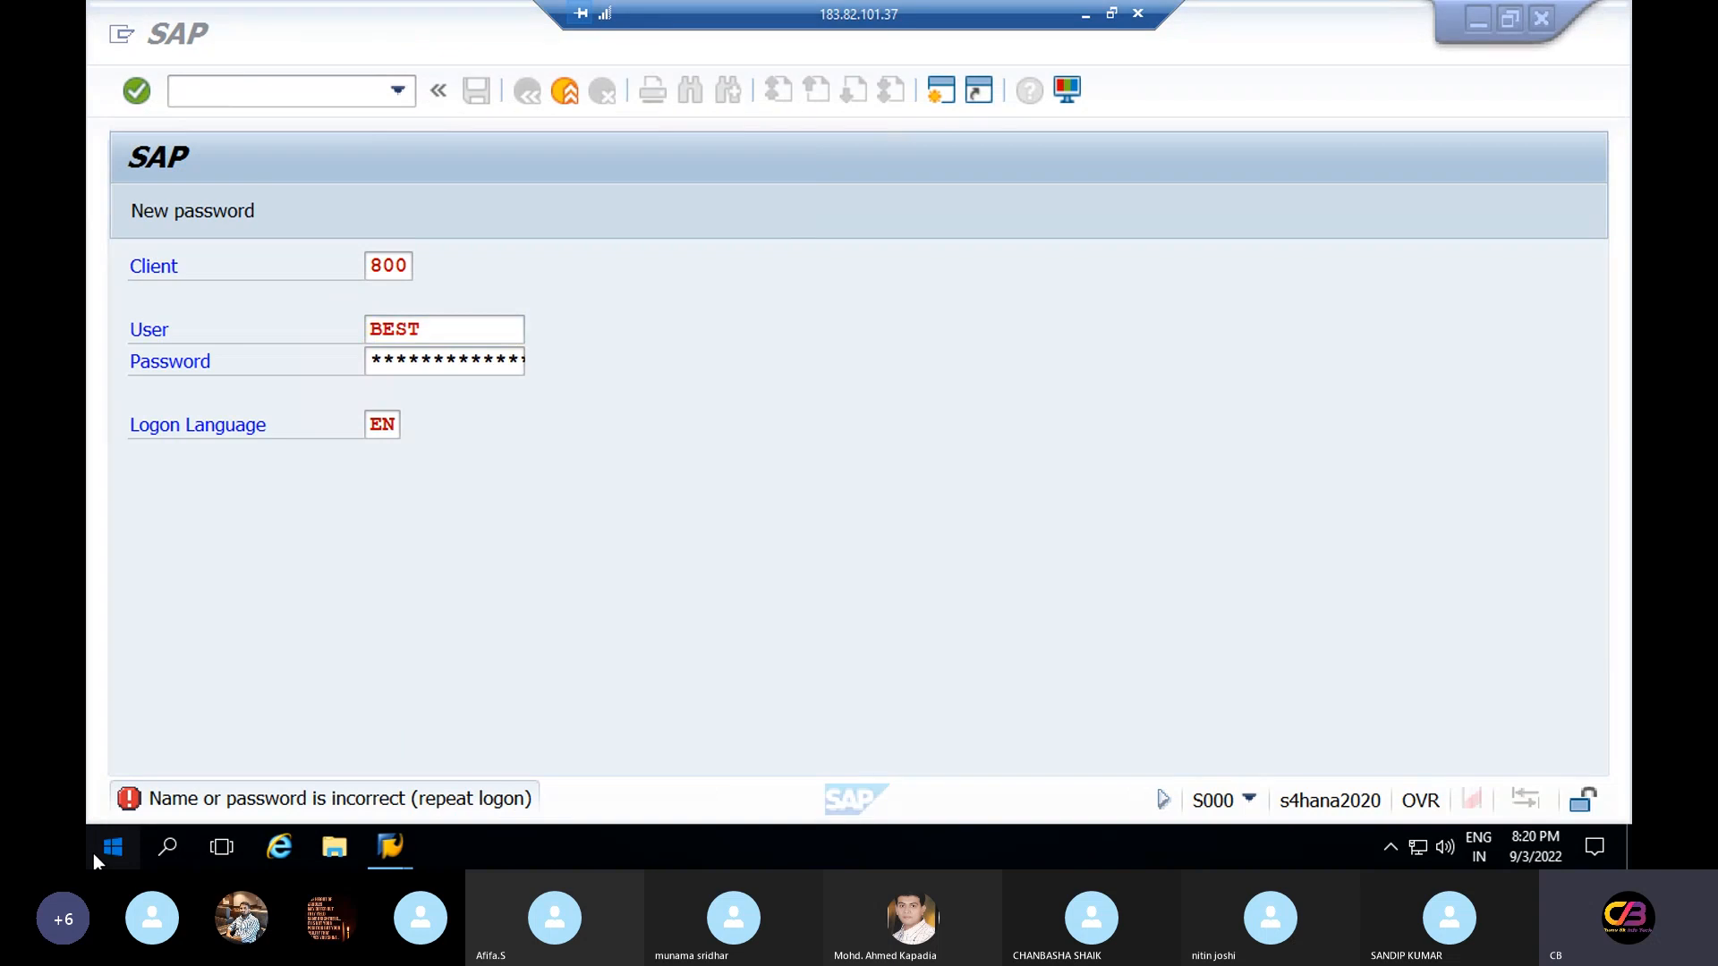
{"action": "left_click", "coordinate": [1103, 579]}
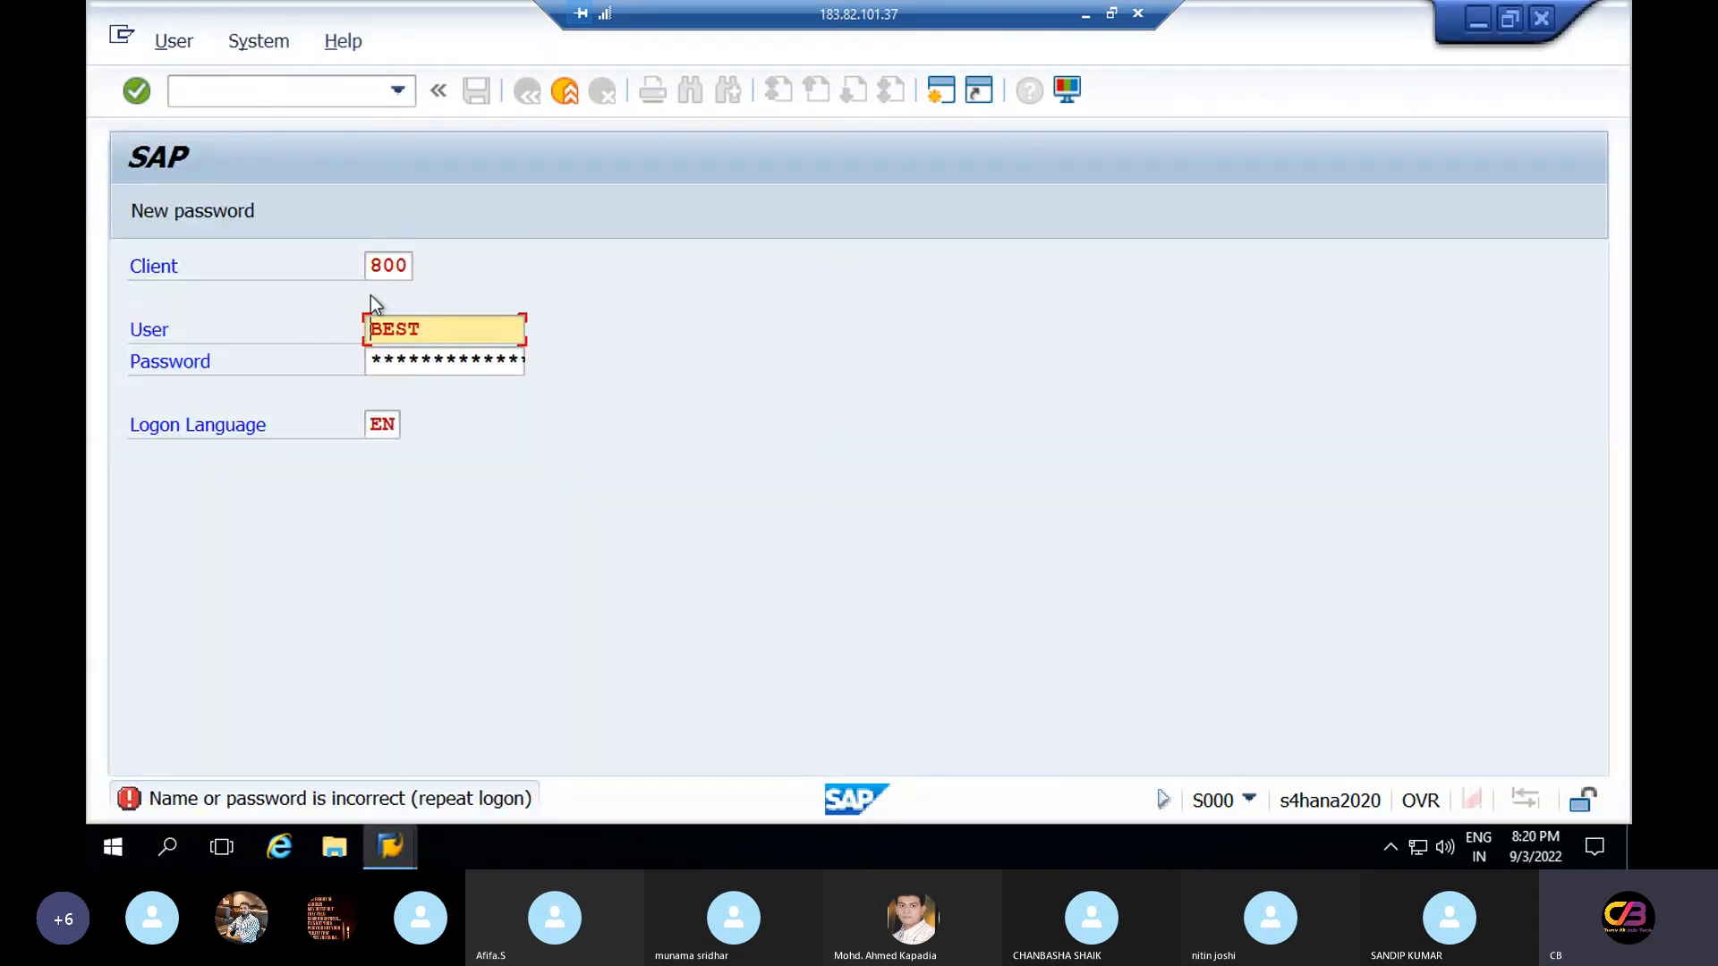
Open Notepad, type the test word 'welcome', erase it and close Notepad
{"action": "left_click", "coordinate": [165, 846]}
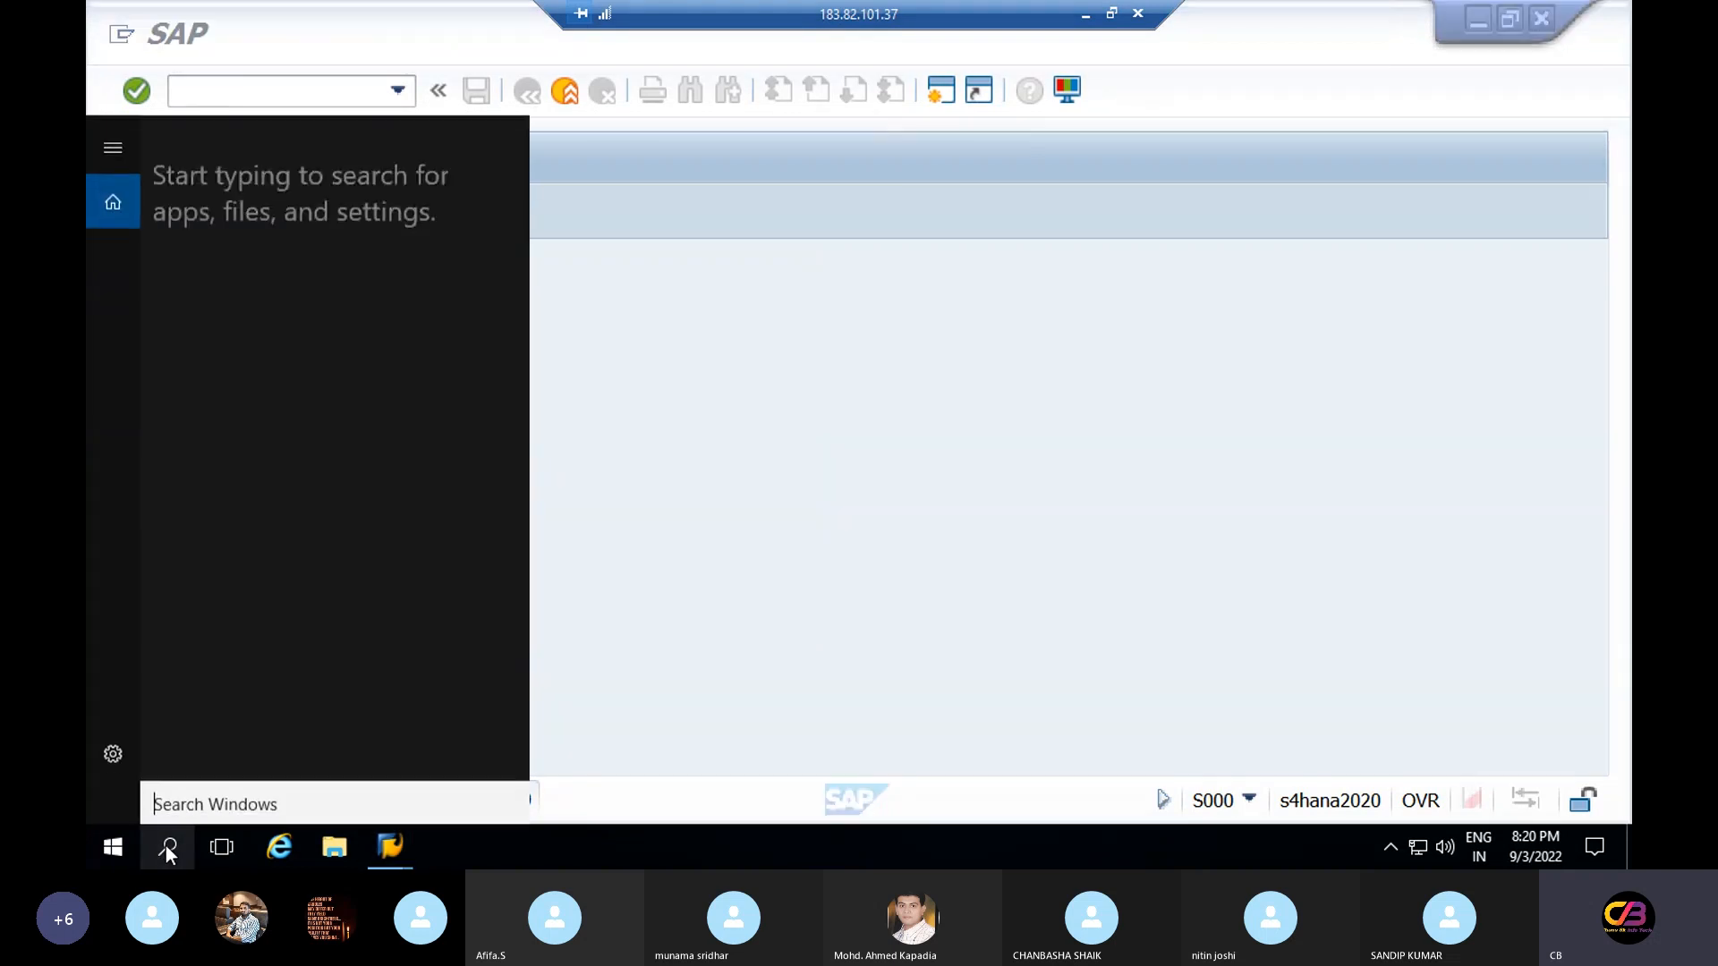
{"action": "type", "text": "n"}
{"action": "key", "text": "Return"}
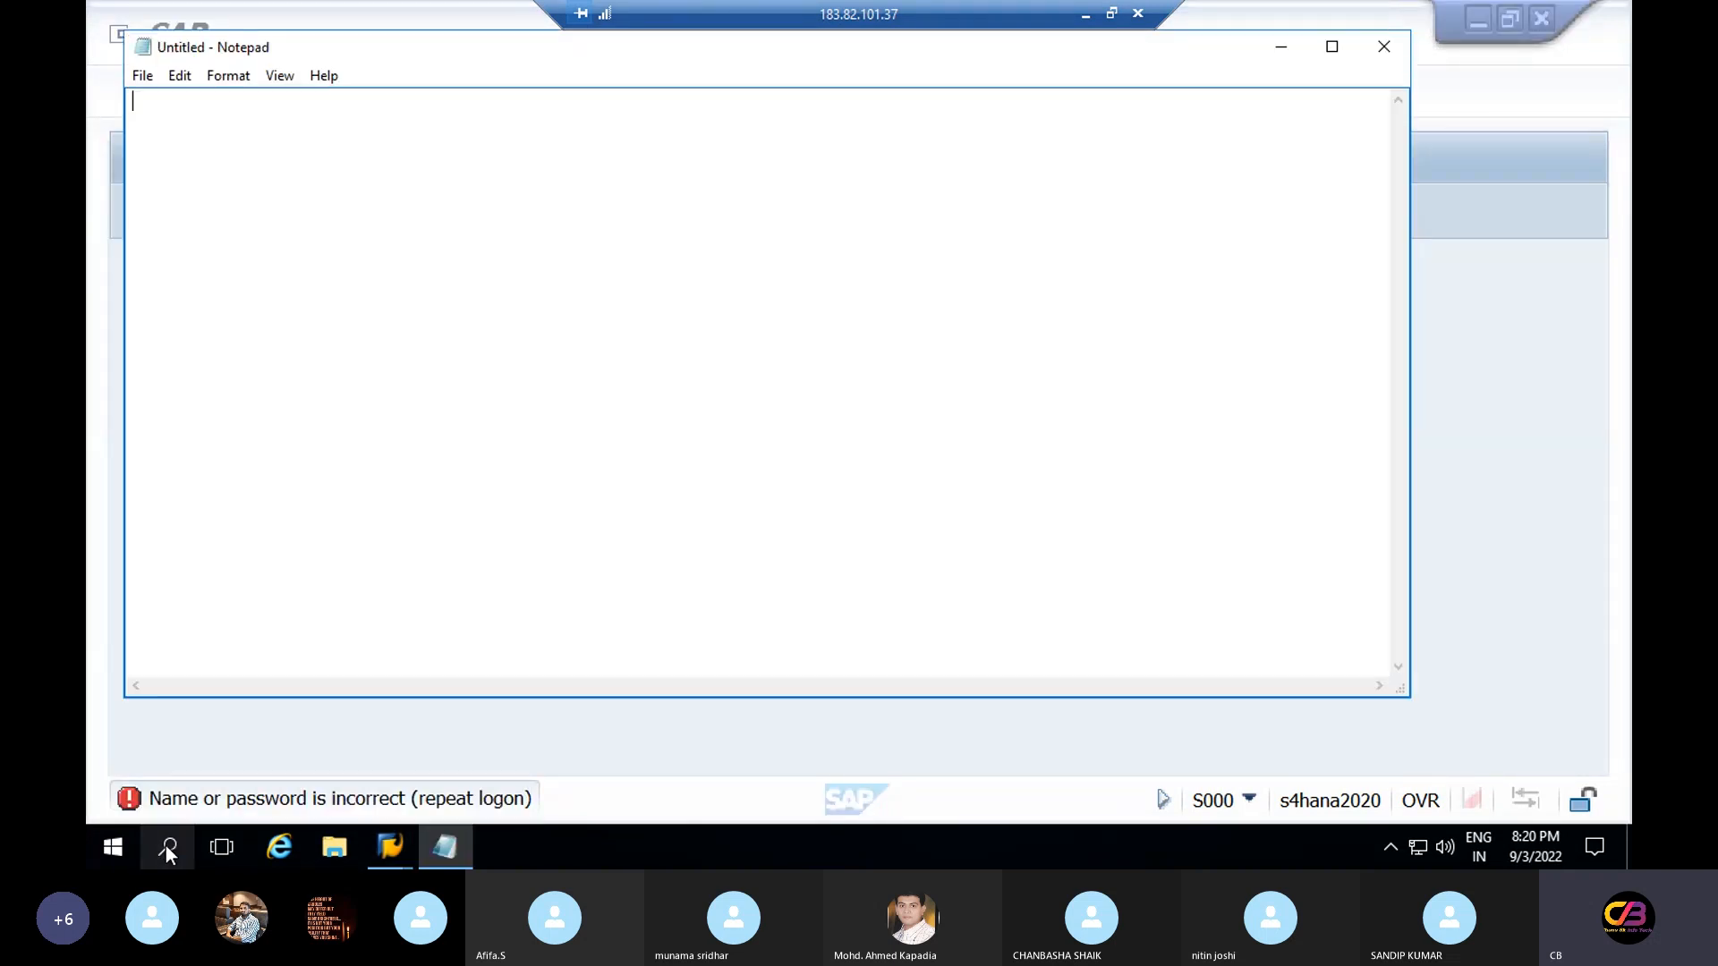
{"action": "type", "text": "welcome"}
{"action": "key", "text": "BackSpace"}
{"action": "key", "text": "BackSpace"}
{"action": "key", "text": "BackSpace"}
{"action": "key", "text": "BackSpace"}
{"action": "key", "text": "BackSpace"}
{"action": "key", "text": "BackSpace"}
{"action": "key", "text": "BackSpace"}
{"action": "left_click", "coordinate": [1386, 49]}
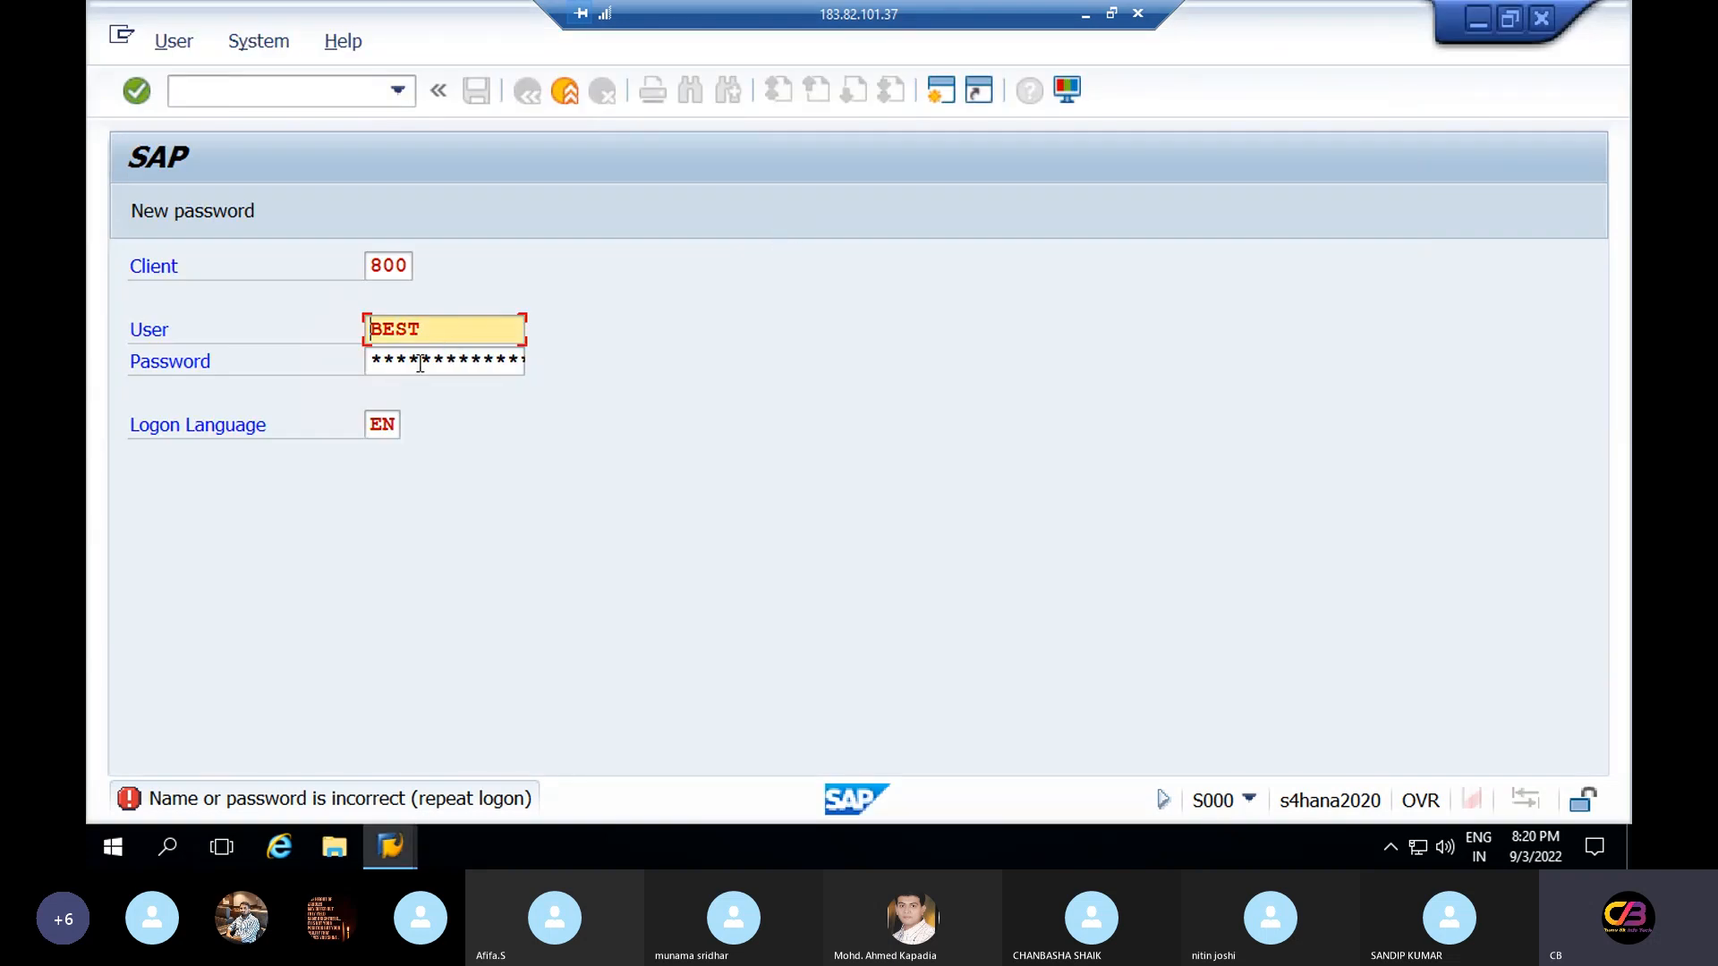
Retry the SAP logon on a fresh logon screen with the saved user name and password
{"action": "left_click", "coordinate": [420, 362]}
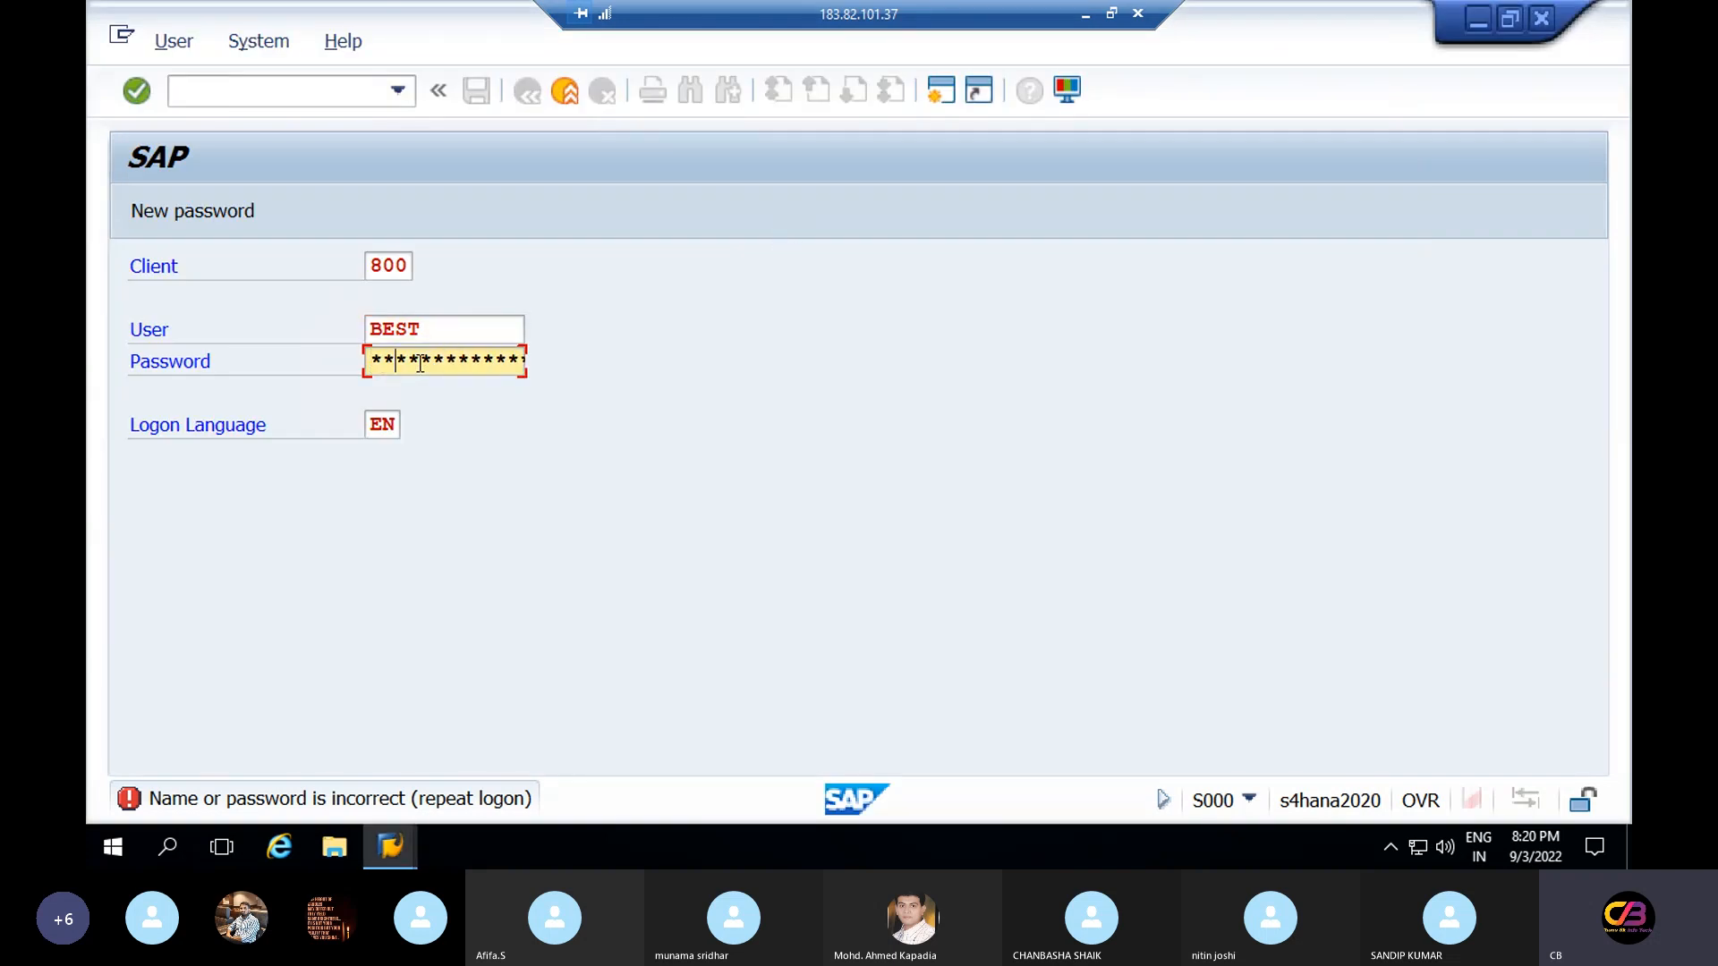
{"action": "type", "text": "*********"}
{"action": "key", "text": "Return"}
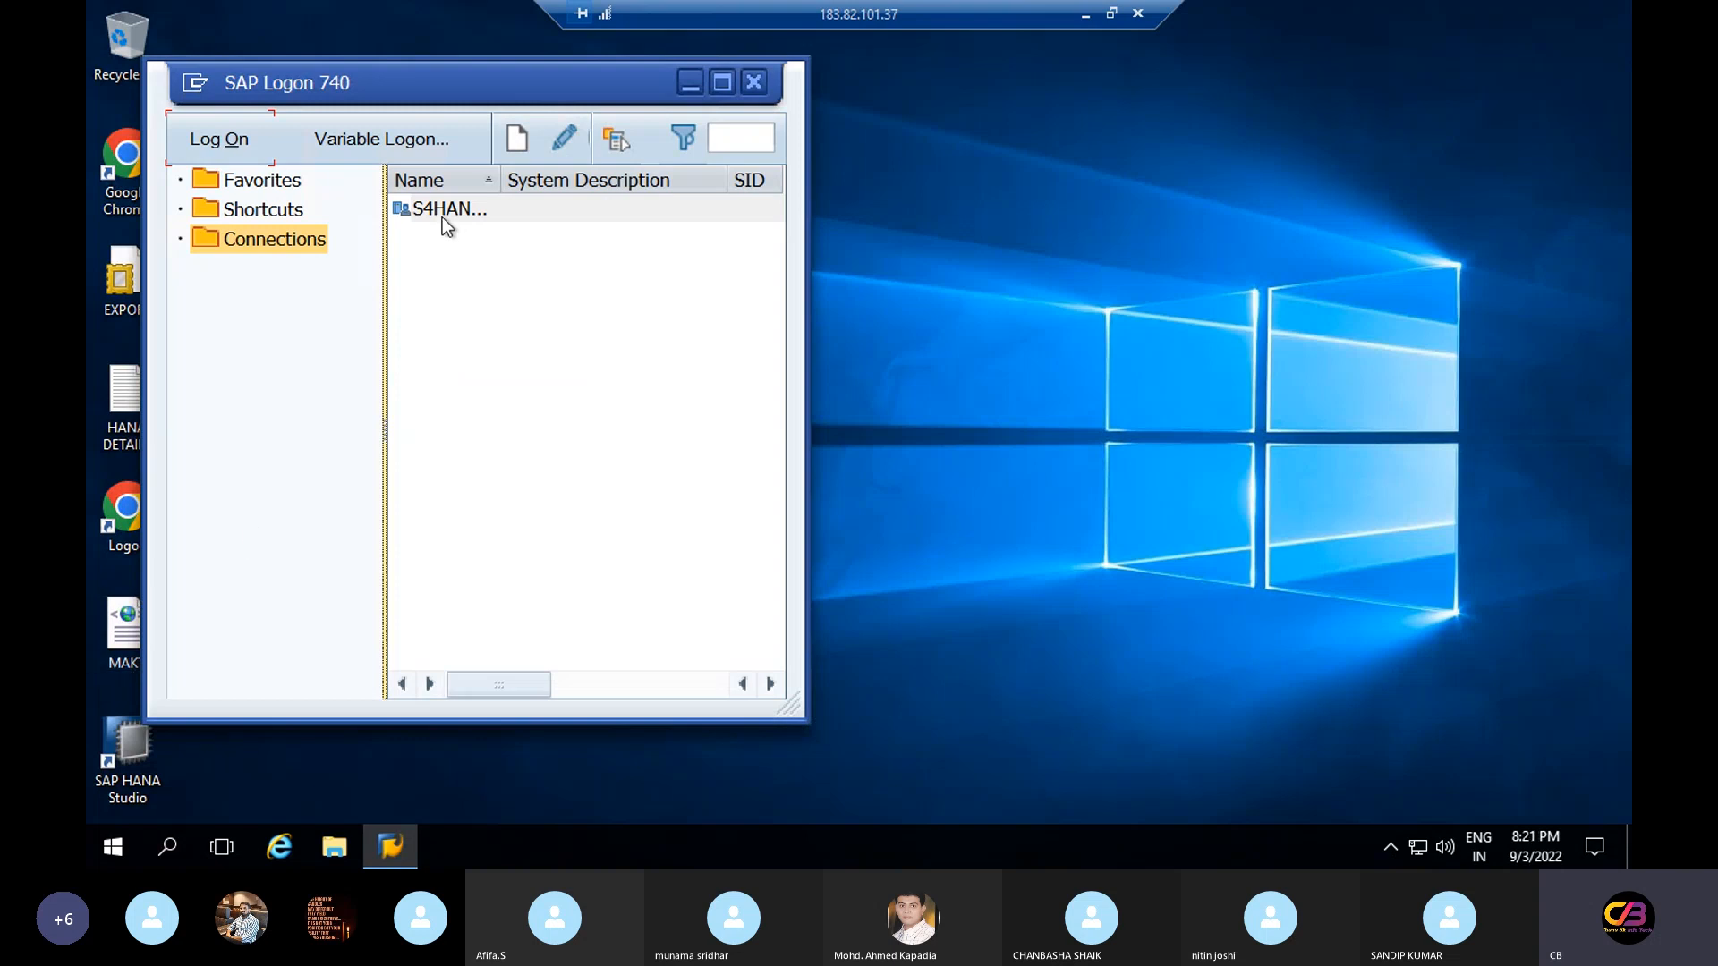
{"action": "left_click", "coordinate": [242, 139]}
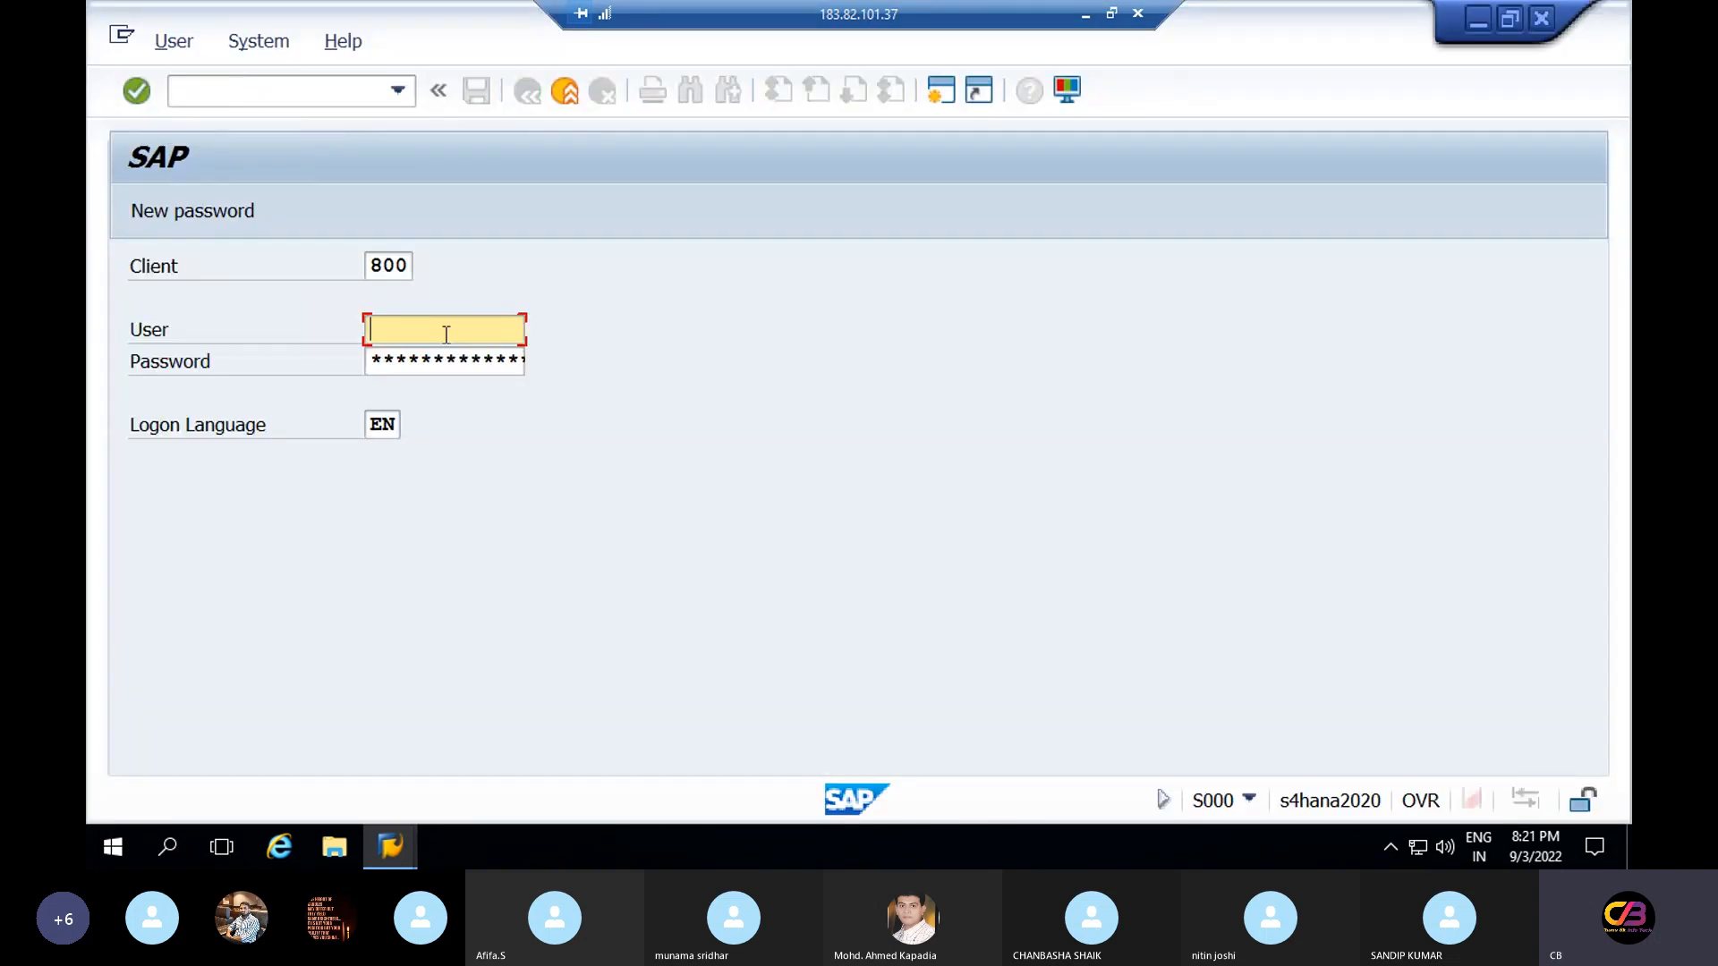
{"action": "left_click", "coordinate": [446, 334]}
{"action": "left_click", "coordinate": [403, 354]}
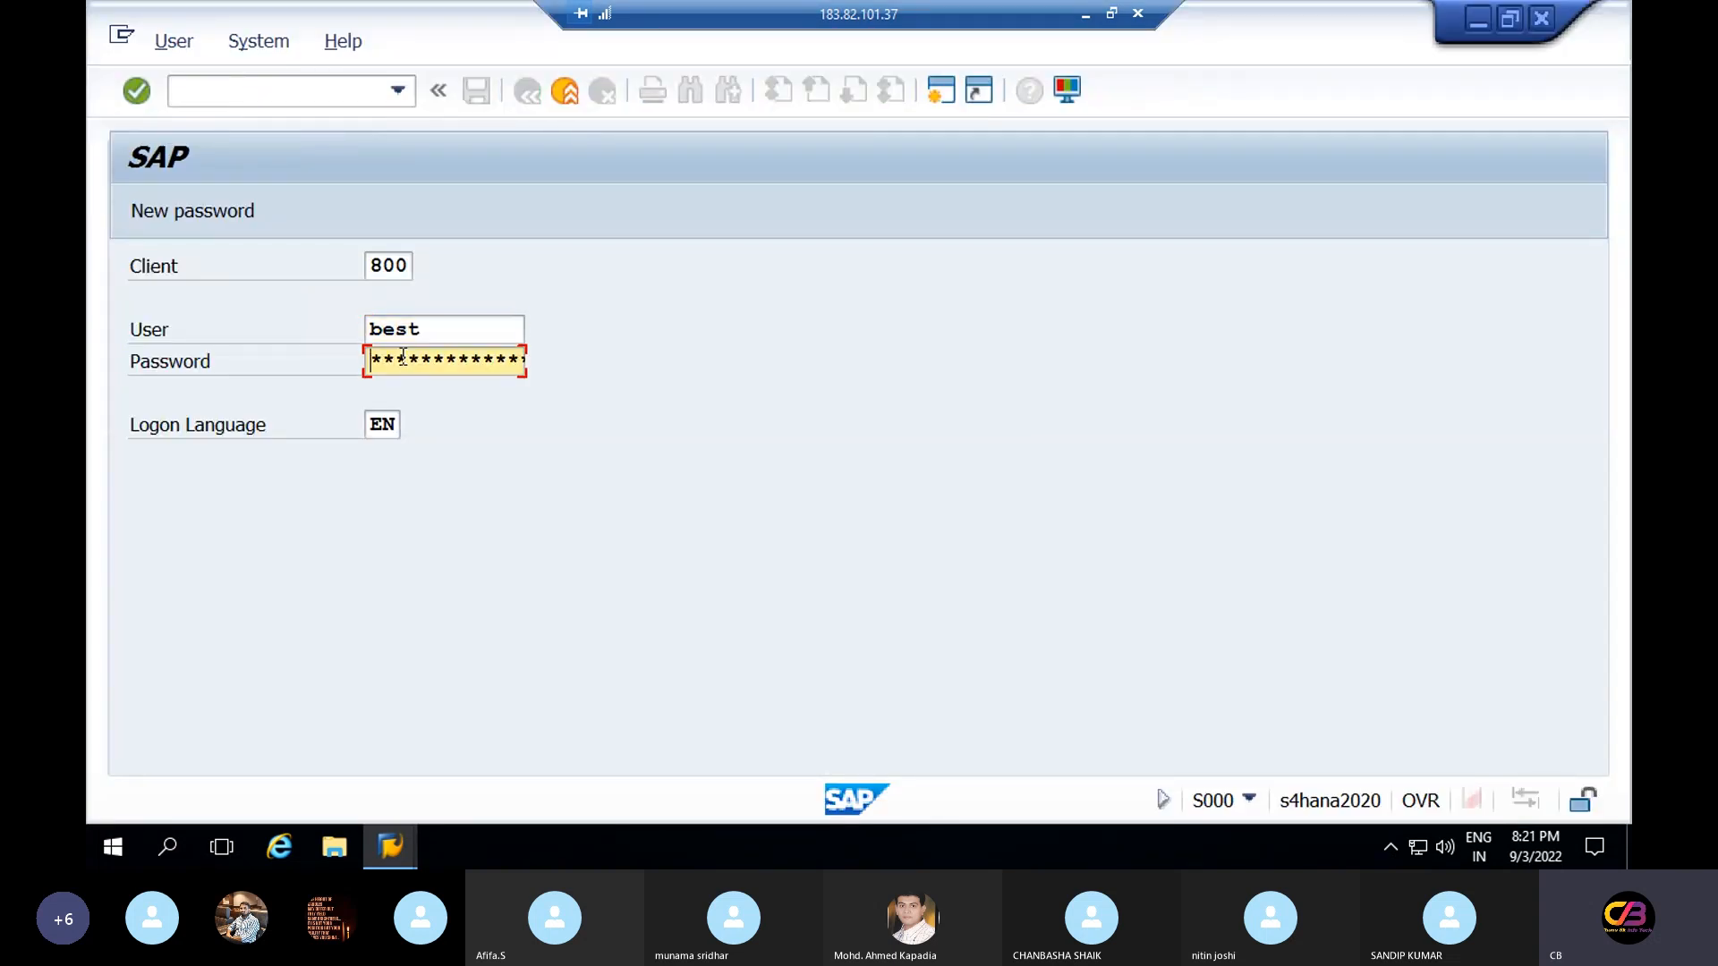
{"action": "type", "text": "***********"}
{"action": "key", "text": "Return"}
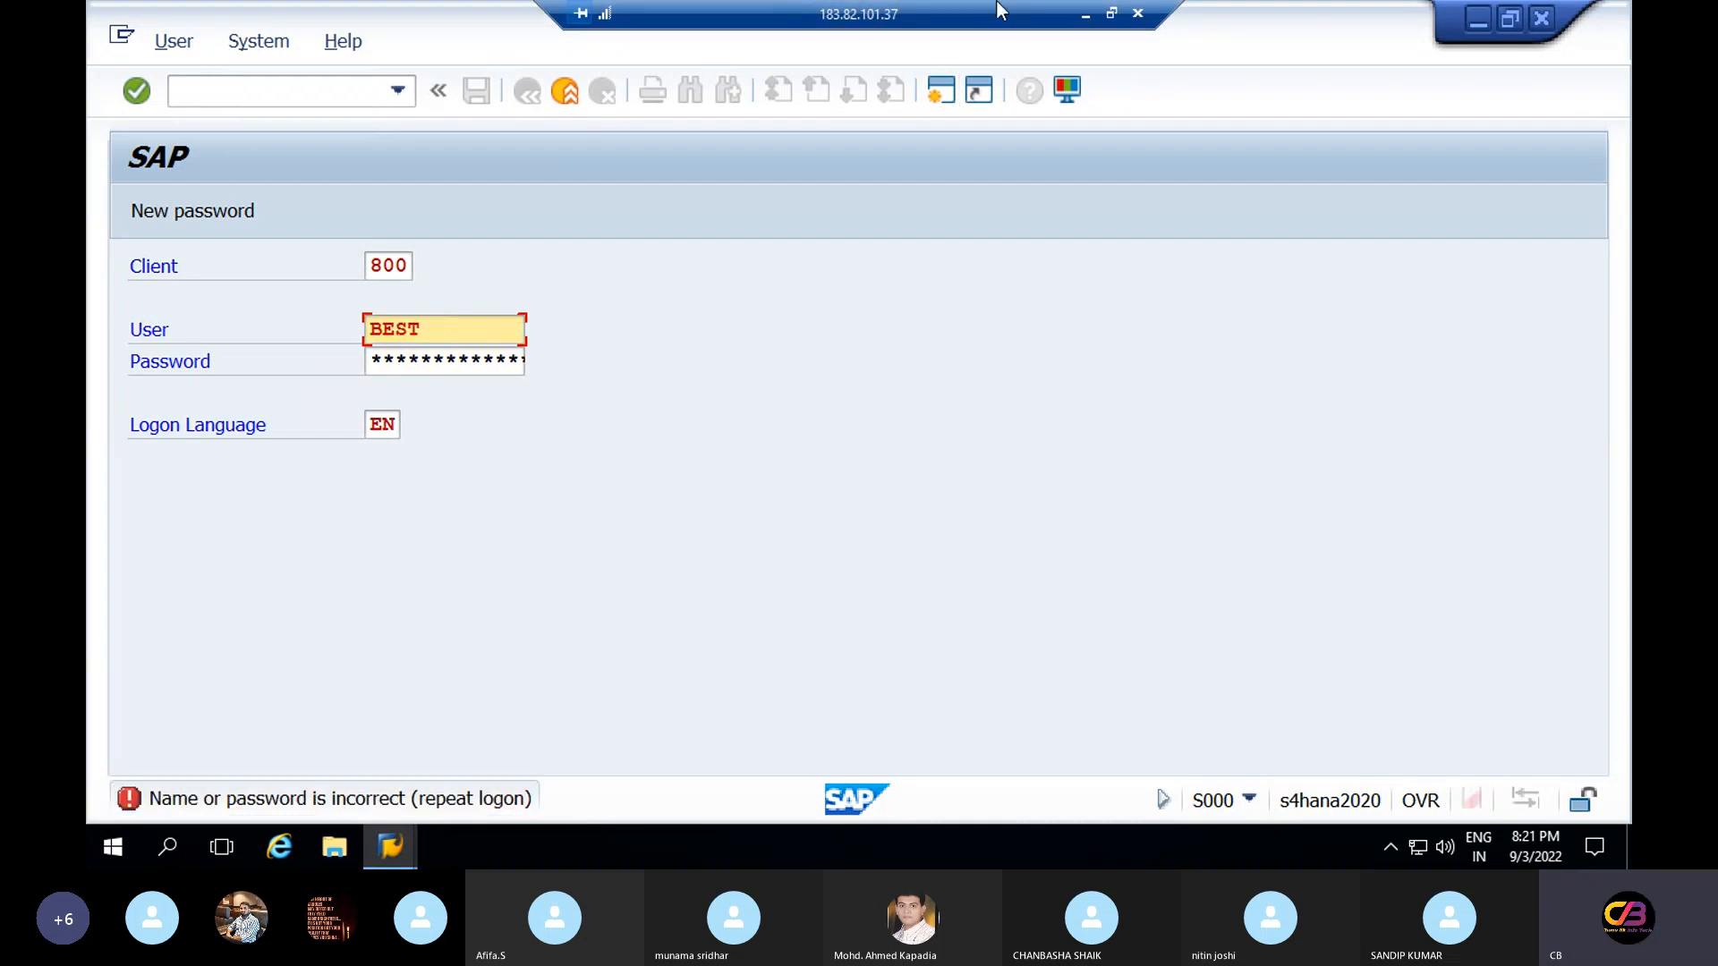
Minimise the SAP logon screen and the remote desktop session to return to the Skype call
{"action": "left_click", "coordinate": [1473, 32]}
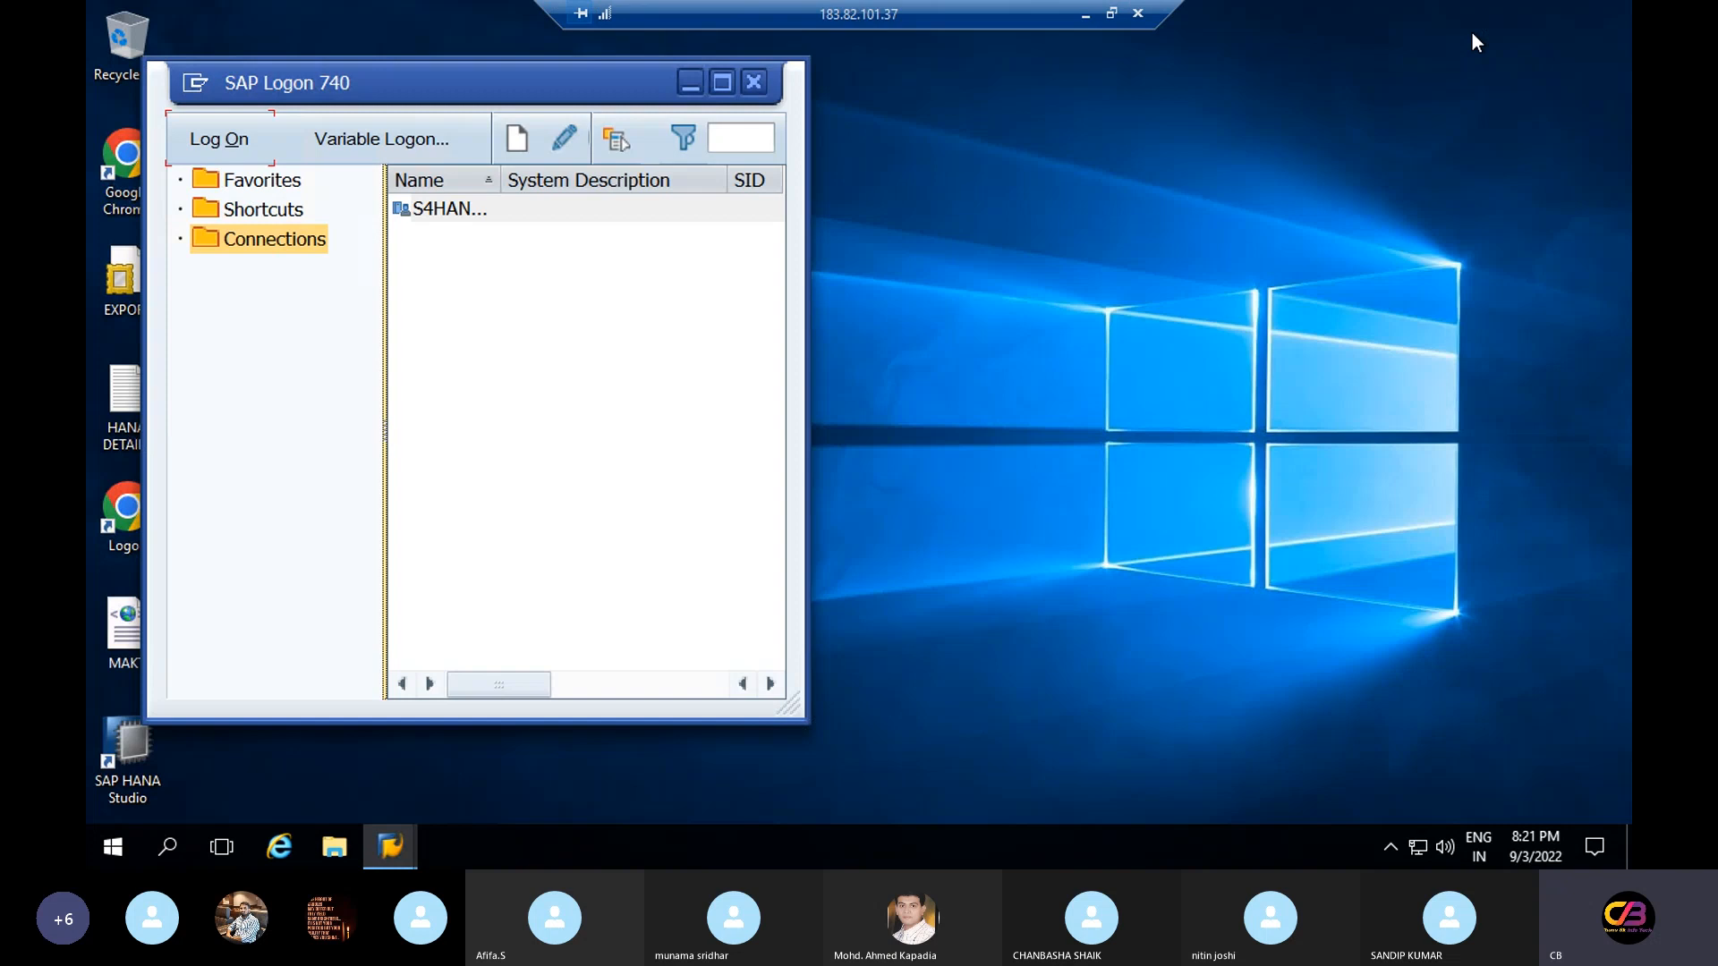
{"action": "left_click", "coordinate": [1088, 14]}
{"action": "left_click", "coordinate": [1351, 787]}
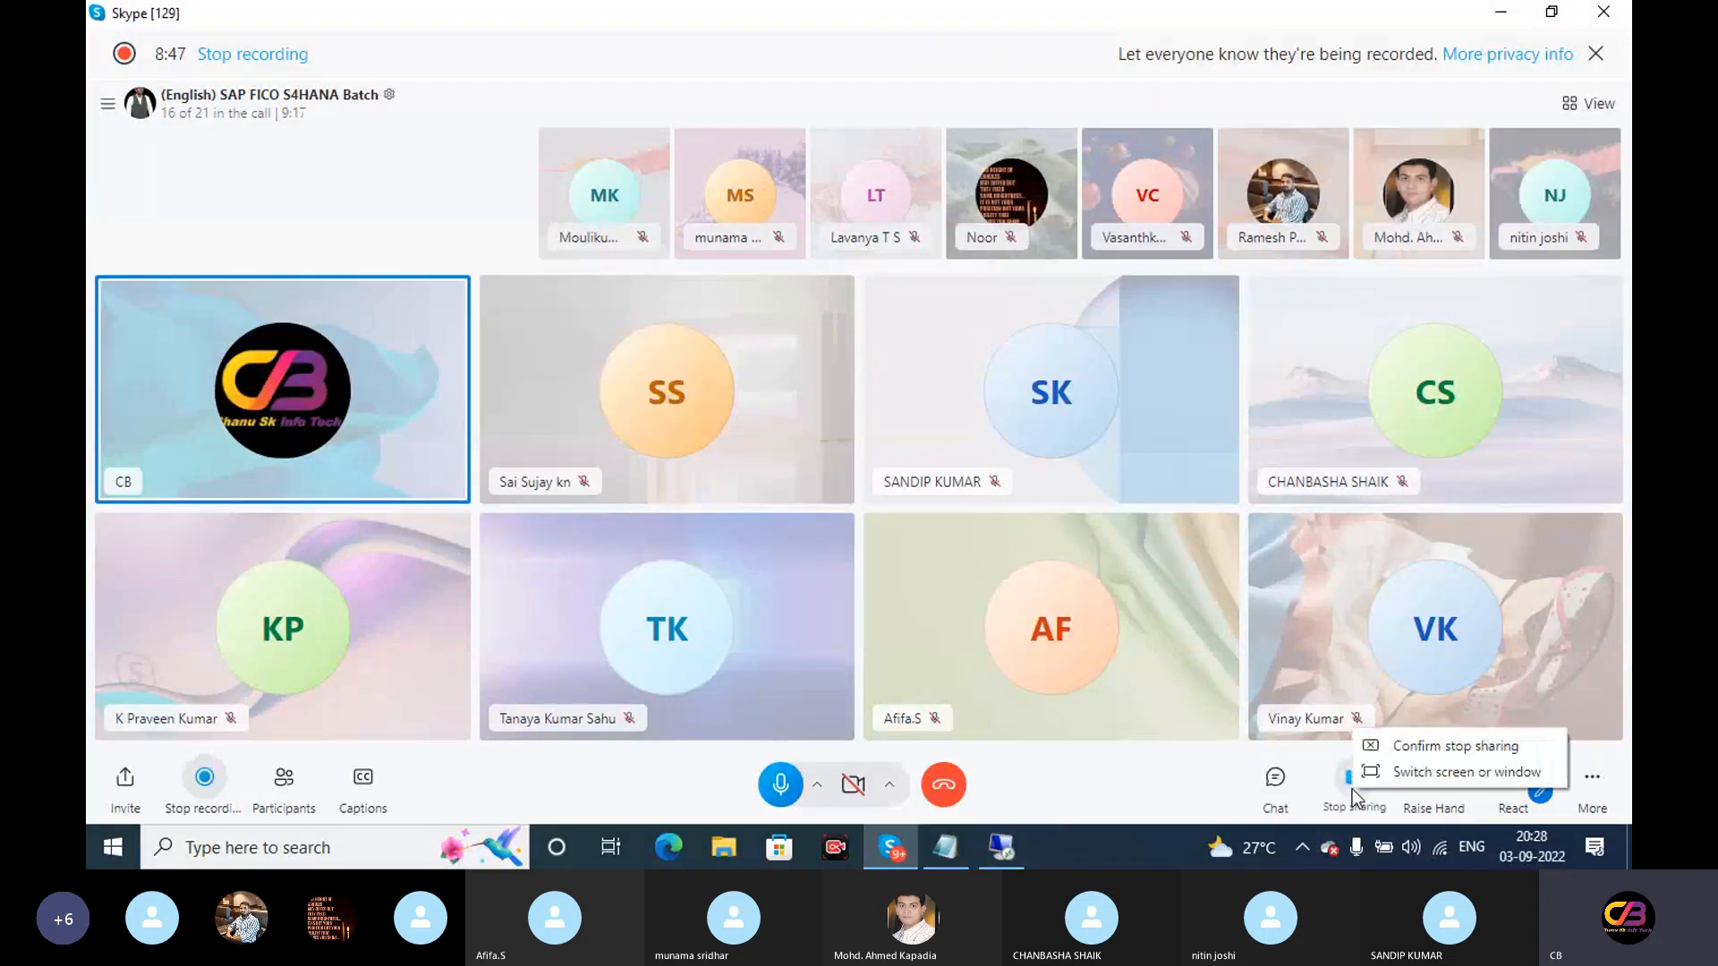
Stop screen sharing, minimise the Skype call and minimise the remote SAP session
{"action": "left_click", "coordinate": [1433, 748]}
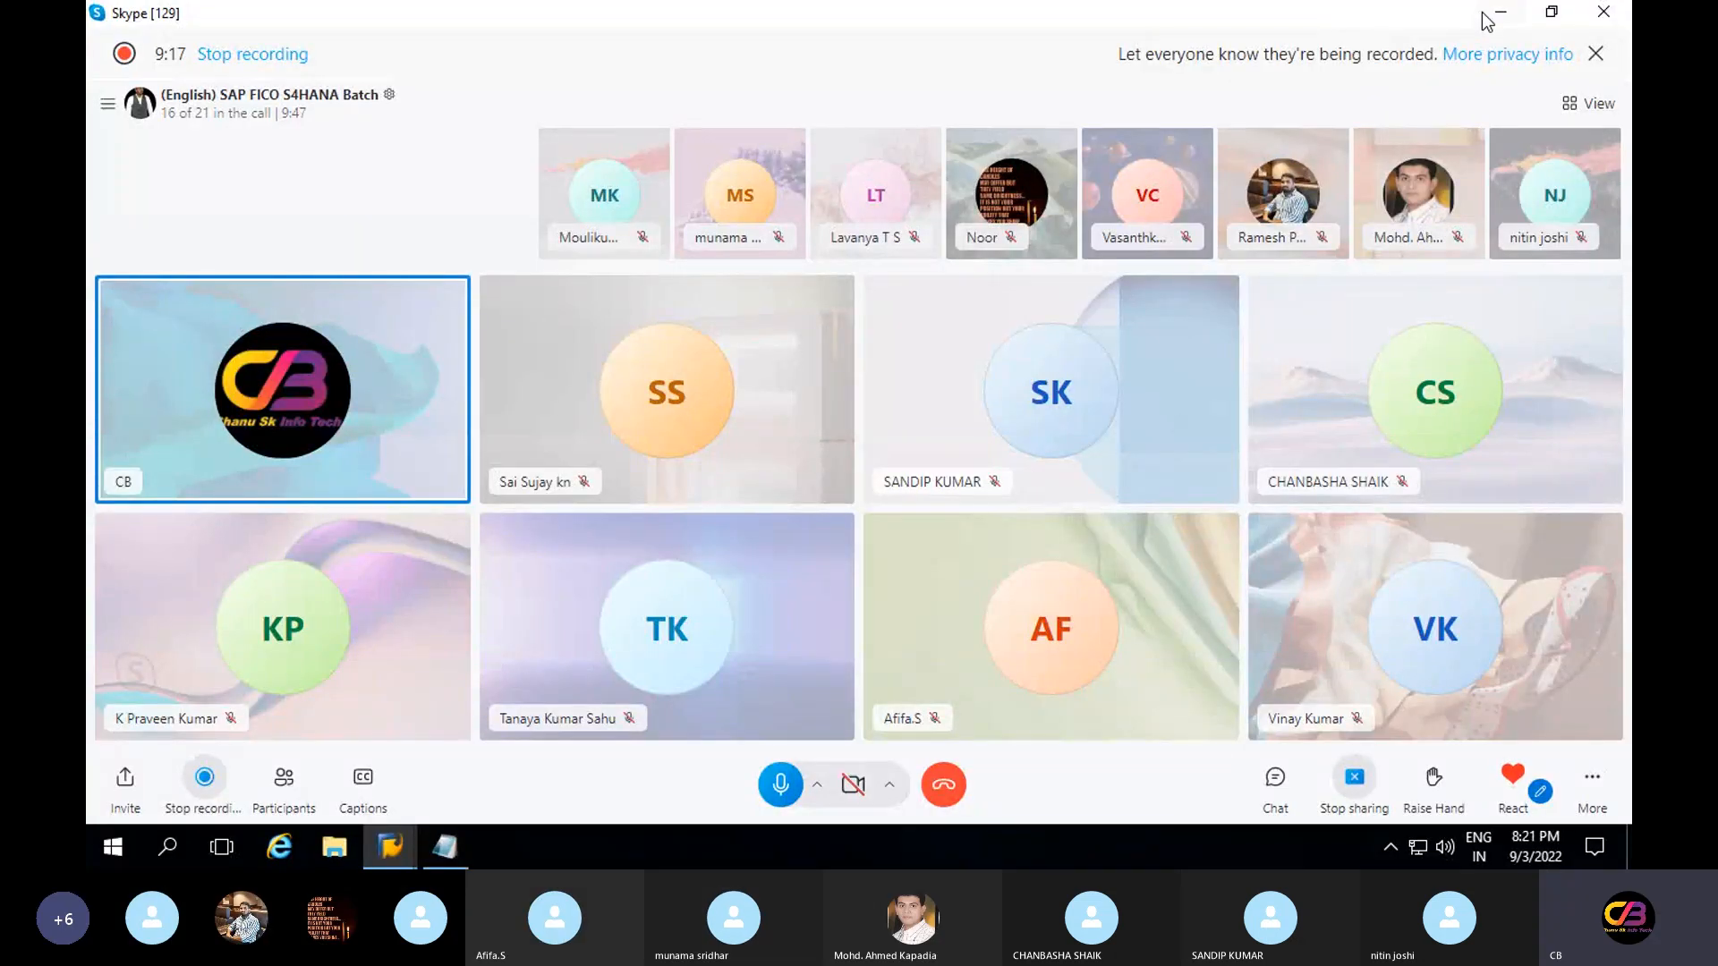
{"action": "left_click", "coordinate": [1497, 13]}
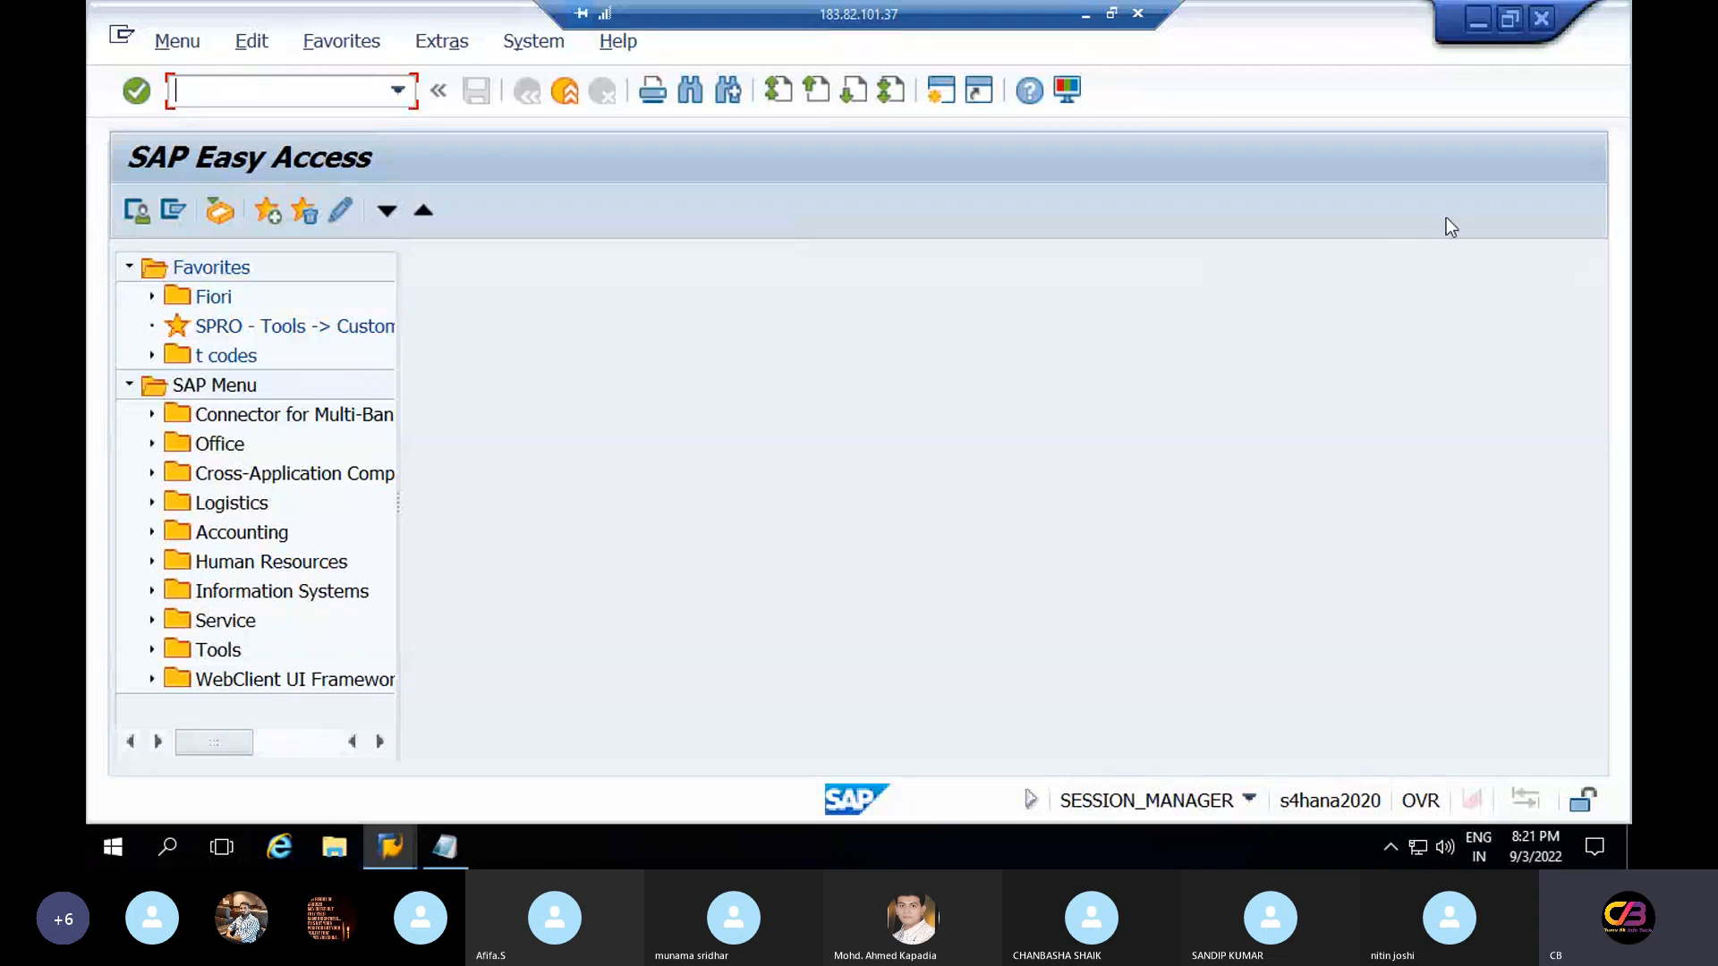
{"action": "left_click", "coordinate": [1082, 21]}
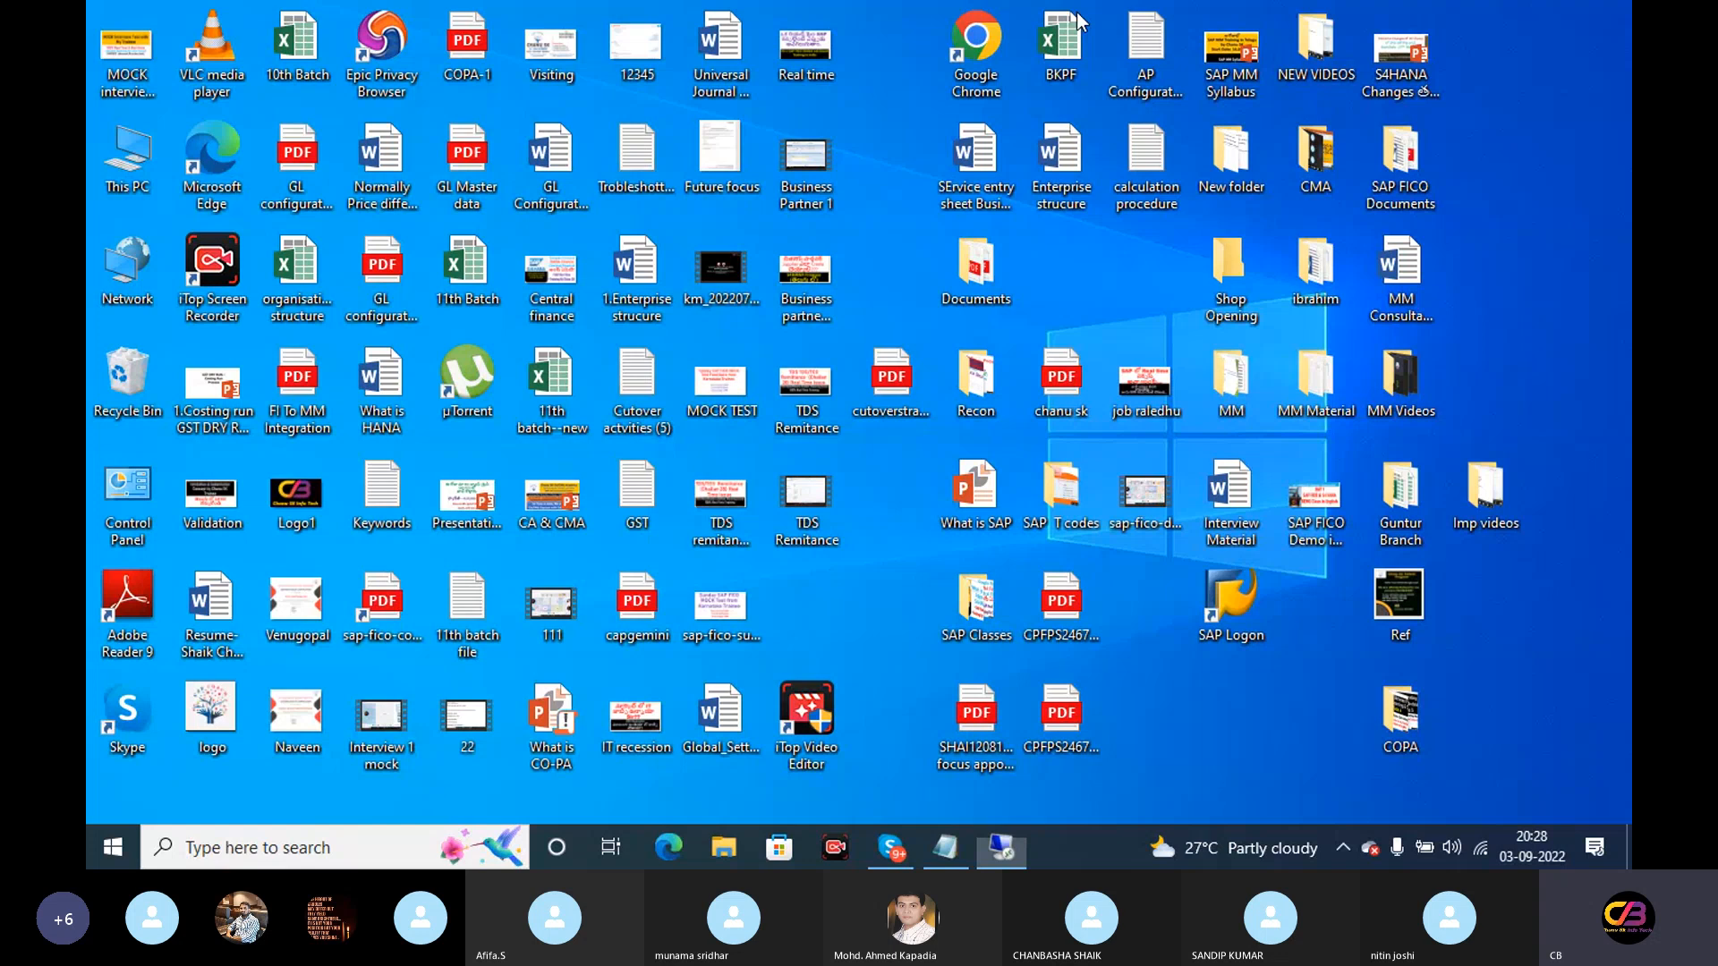
Browse Local Disk (F:) through the SAP materials folders to Configuration > Global Settings
{"action": "left_click", "coordinate": [722, 850]}
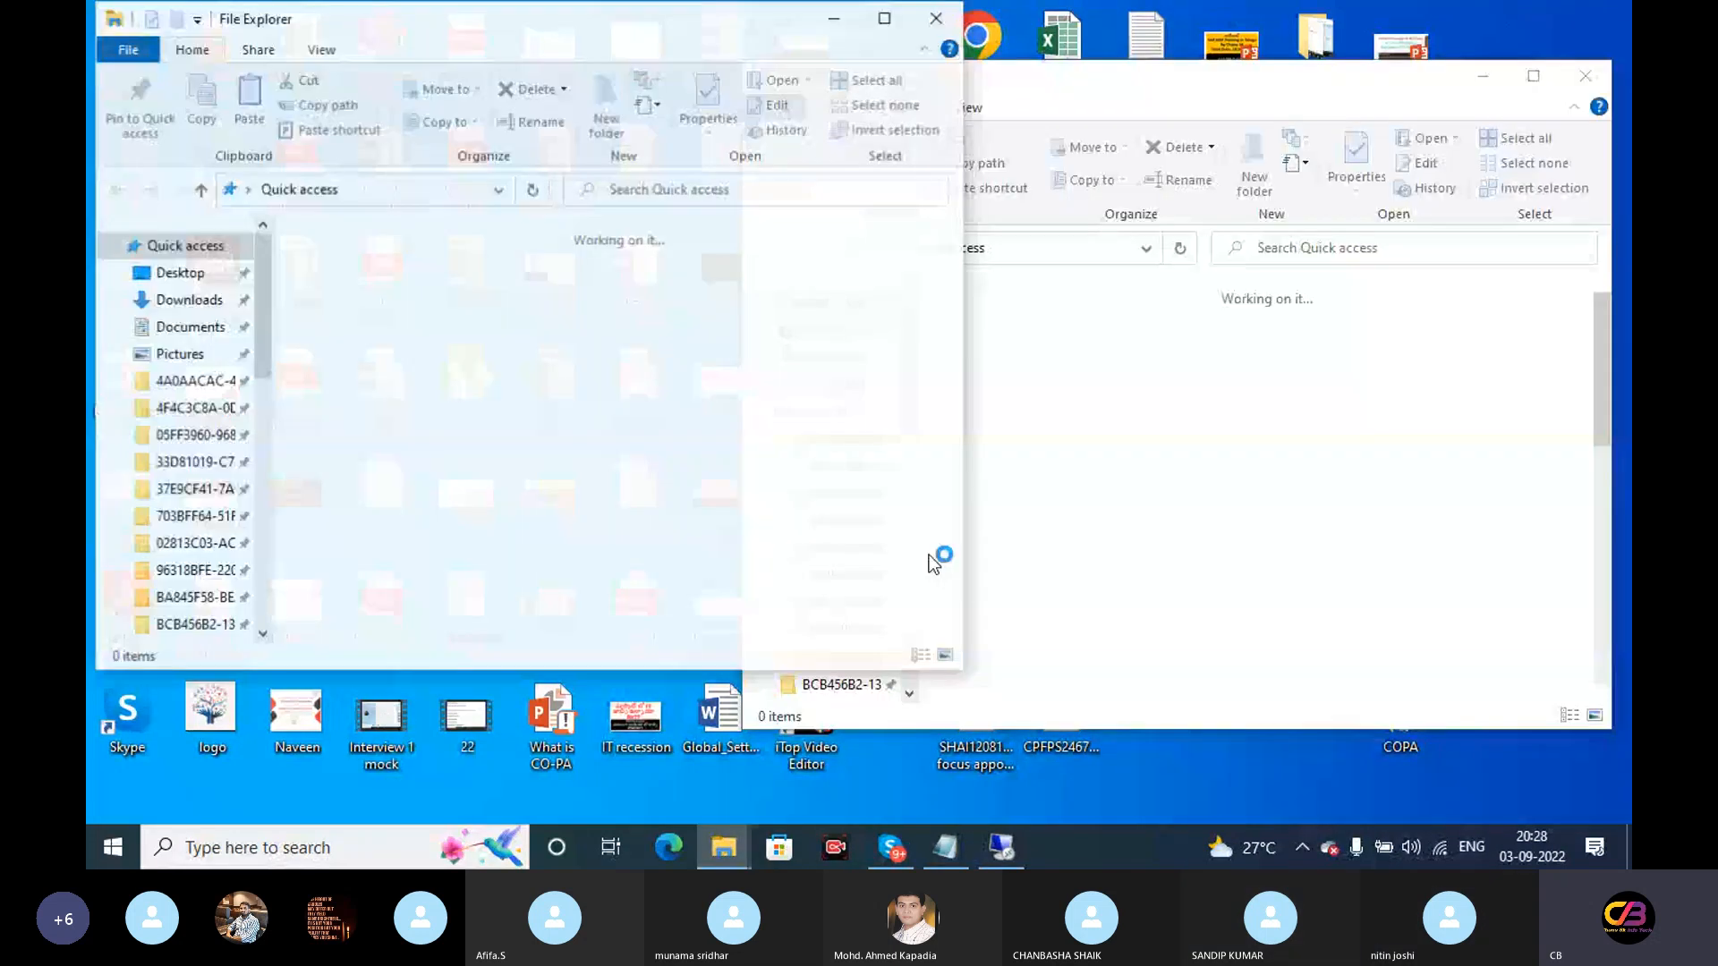
{"action": "left_click", "coordinate": [938, 18]}
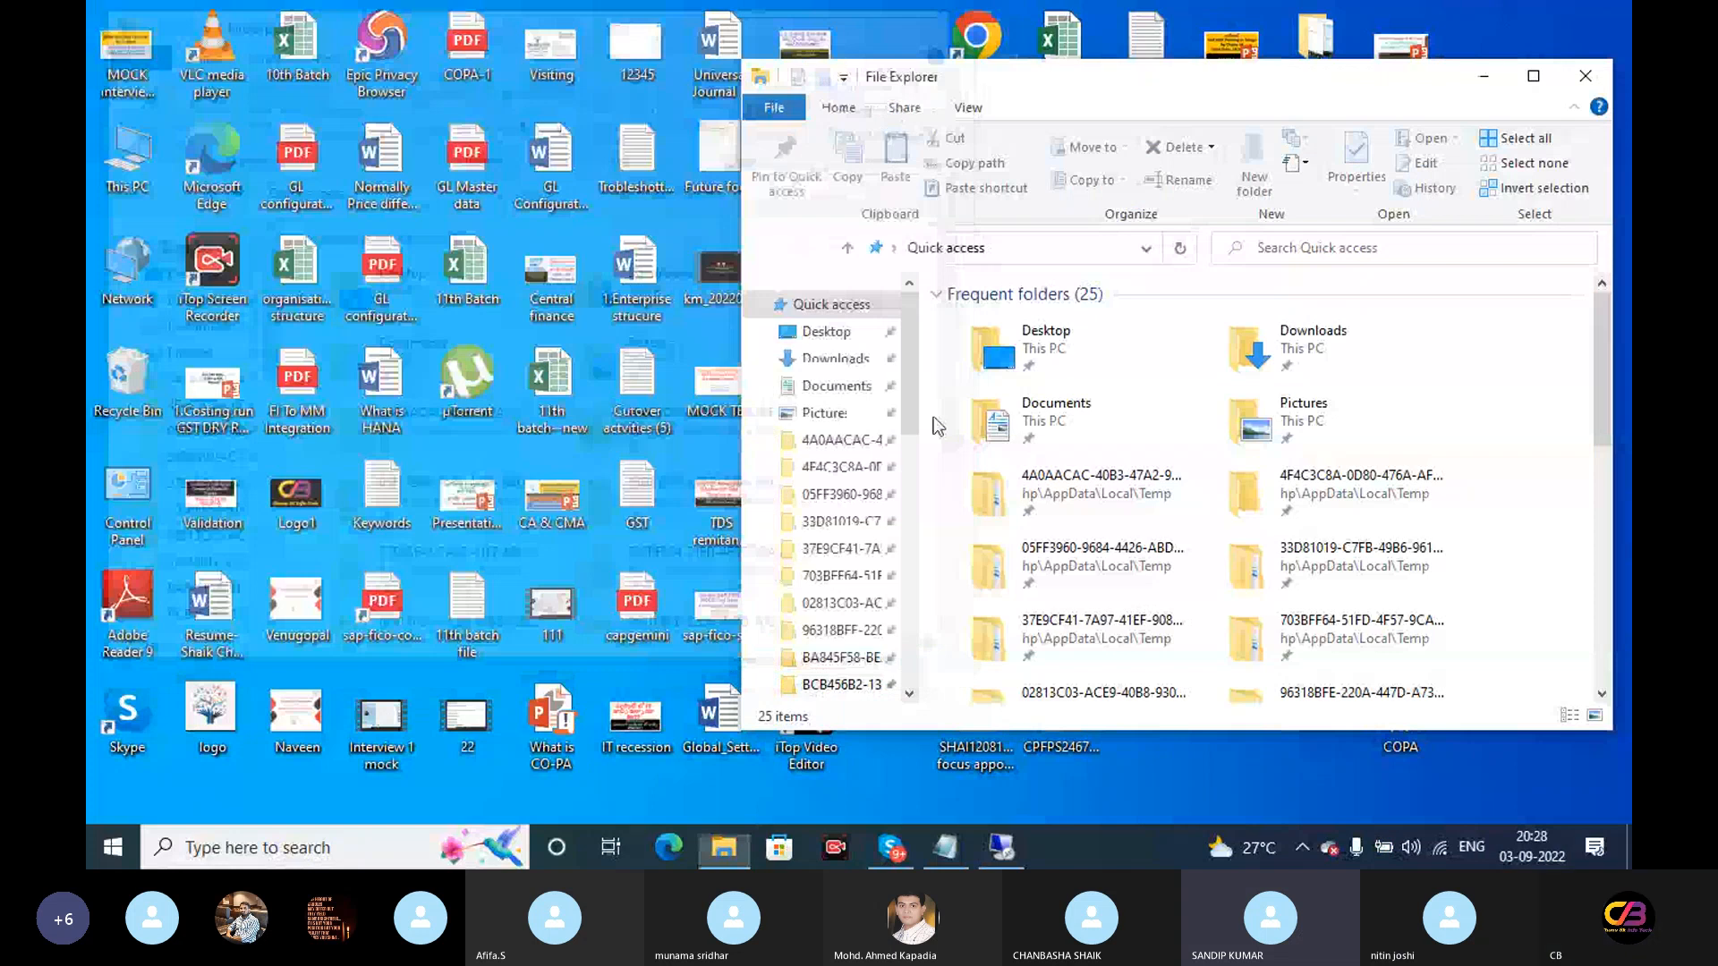
{"action": "scroll", "coordinate": [906, 680], "scroll_direction": "down", "scroll_amount": 10}
{"action": "left_click", "coordinate": [828, 630]}
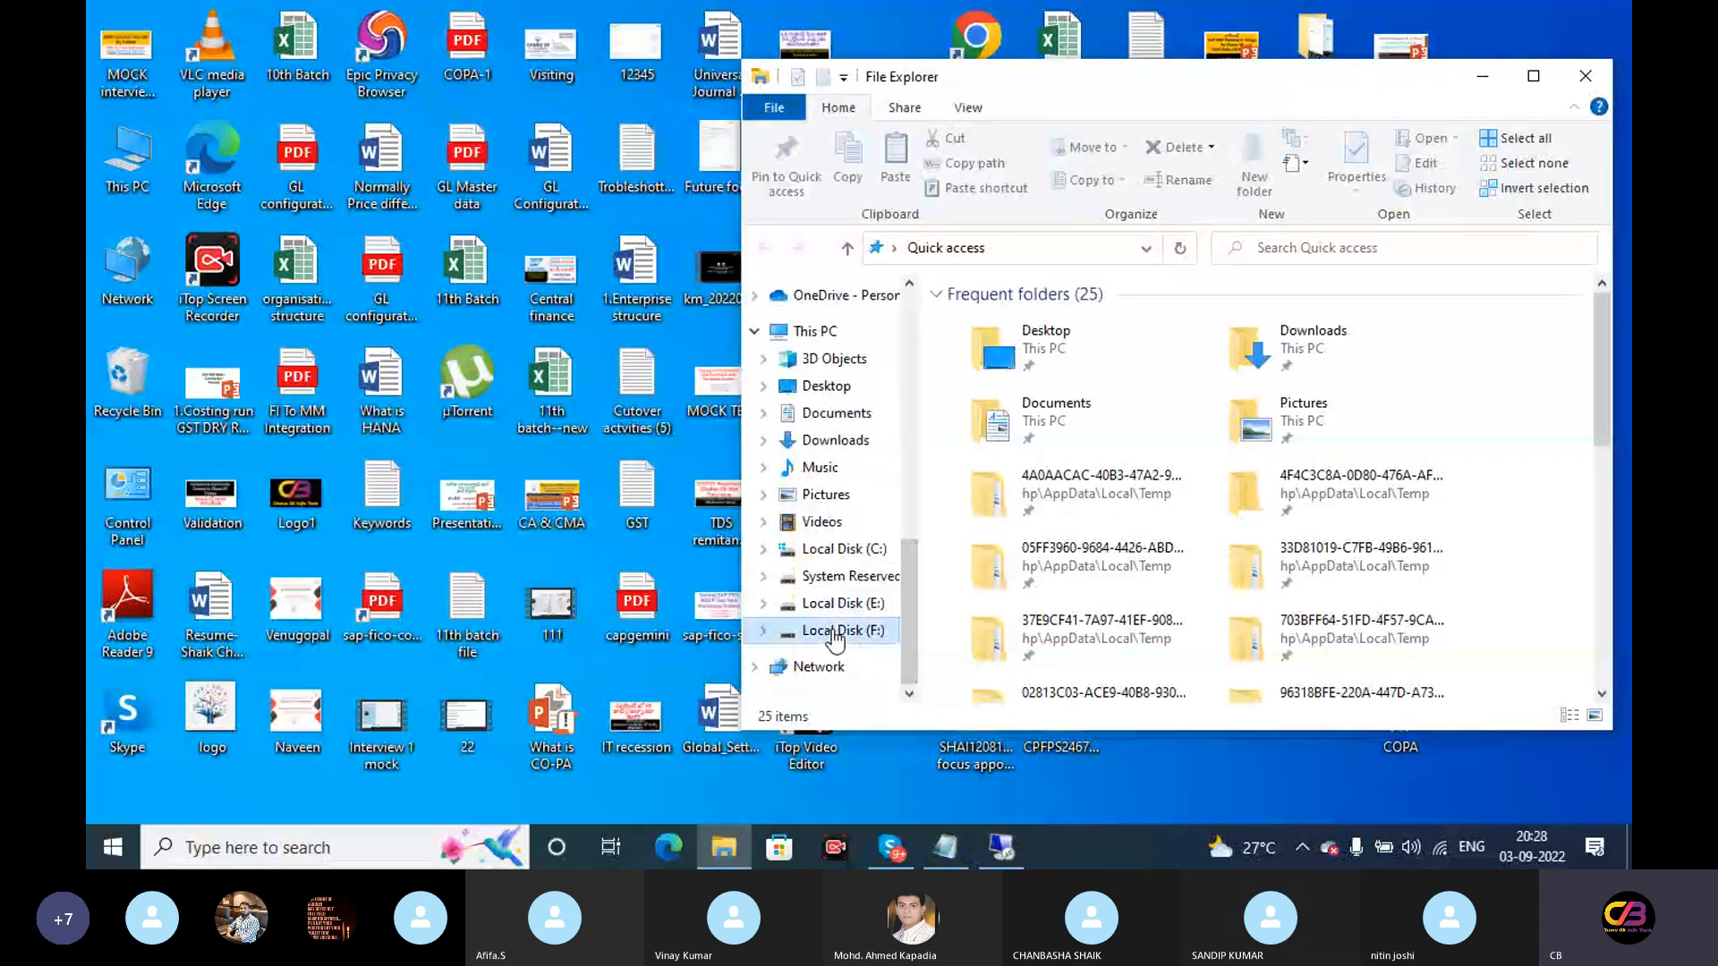
{"action": "double_click", "coordinate": [1074, 320]}
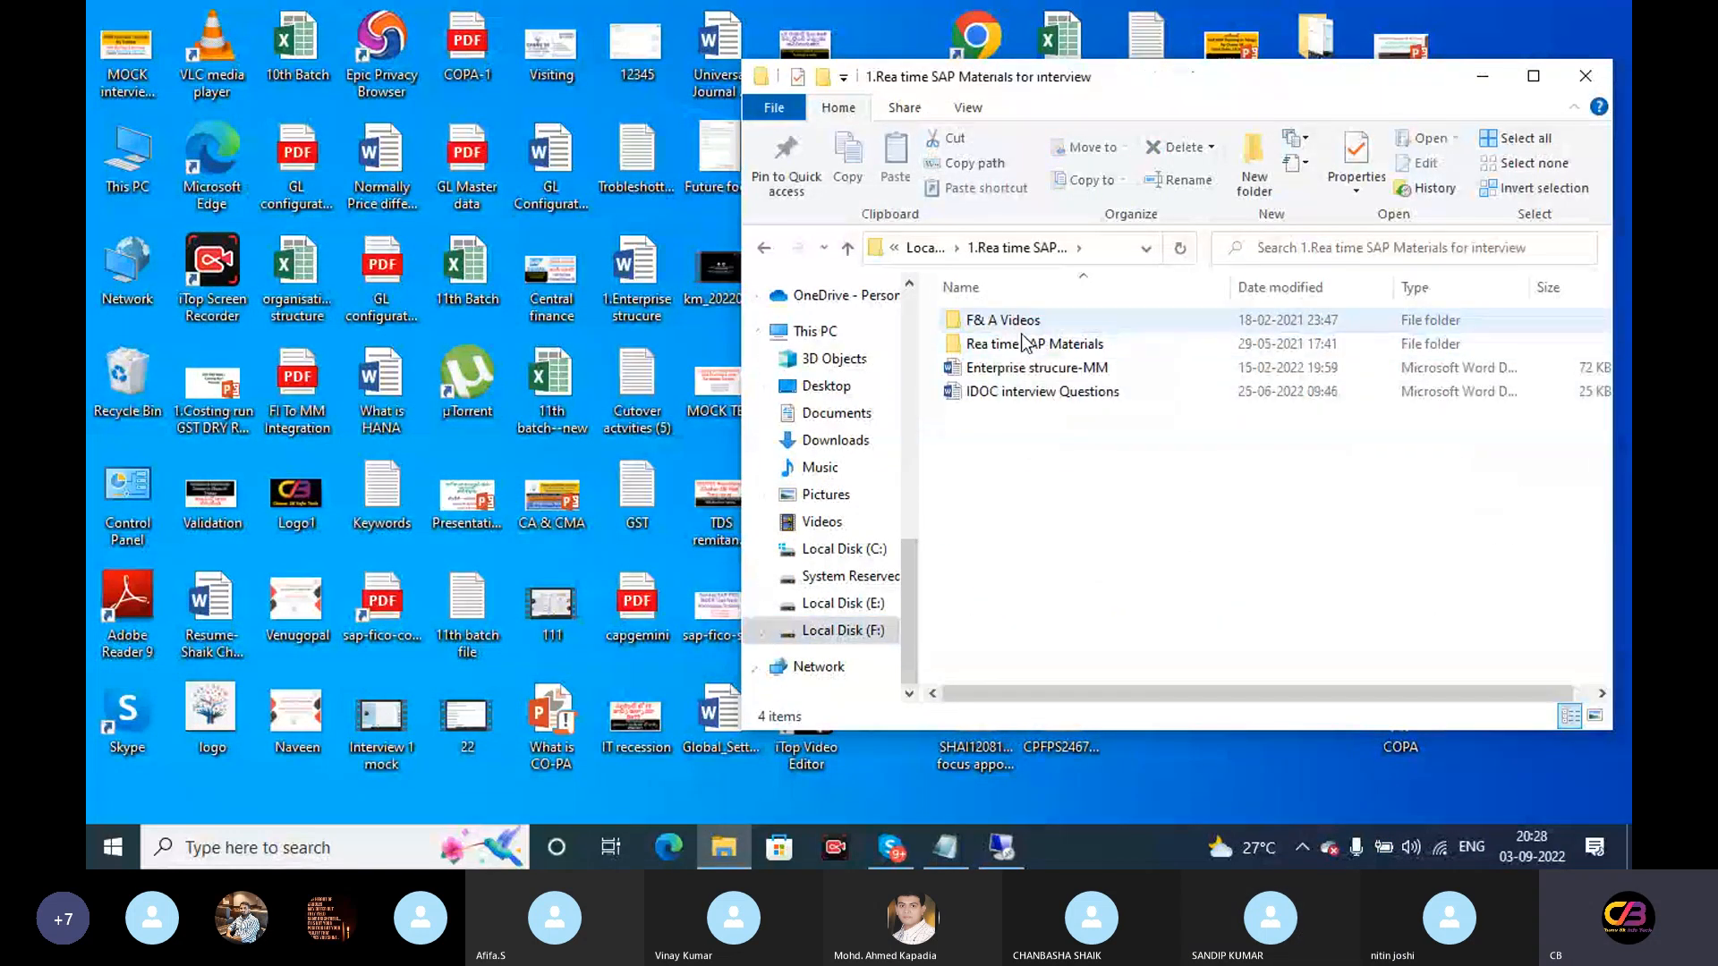
{"action": "double_click", "coordinate": [1029, 347]}
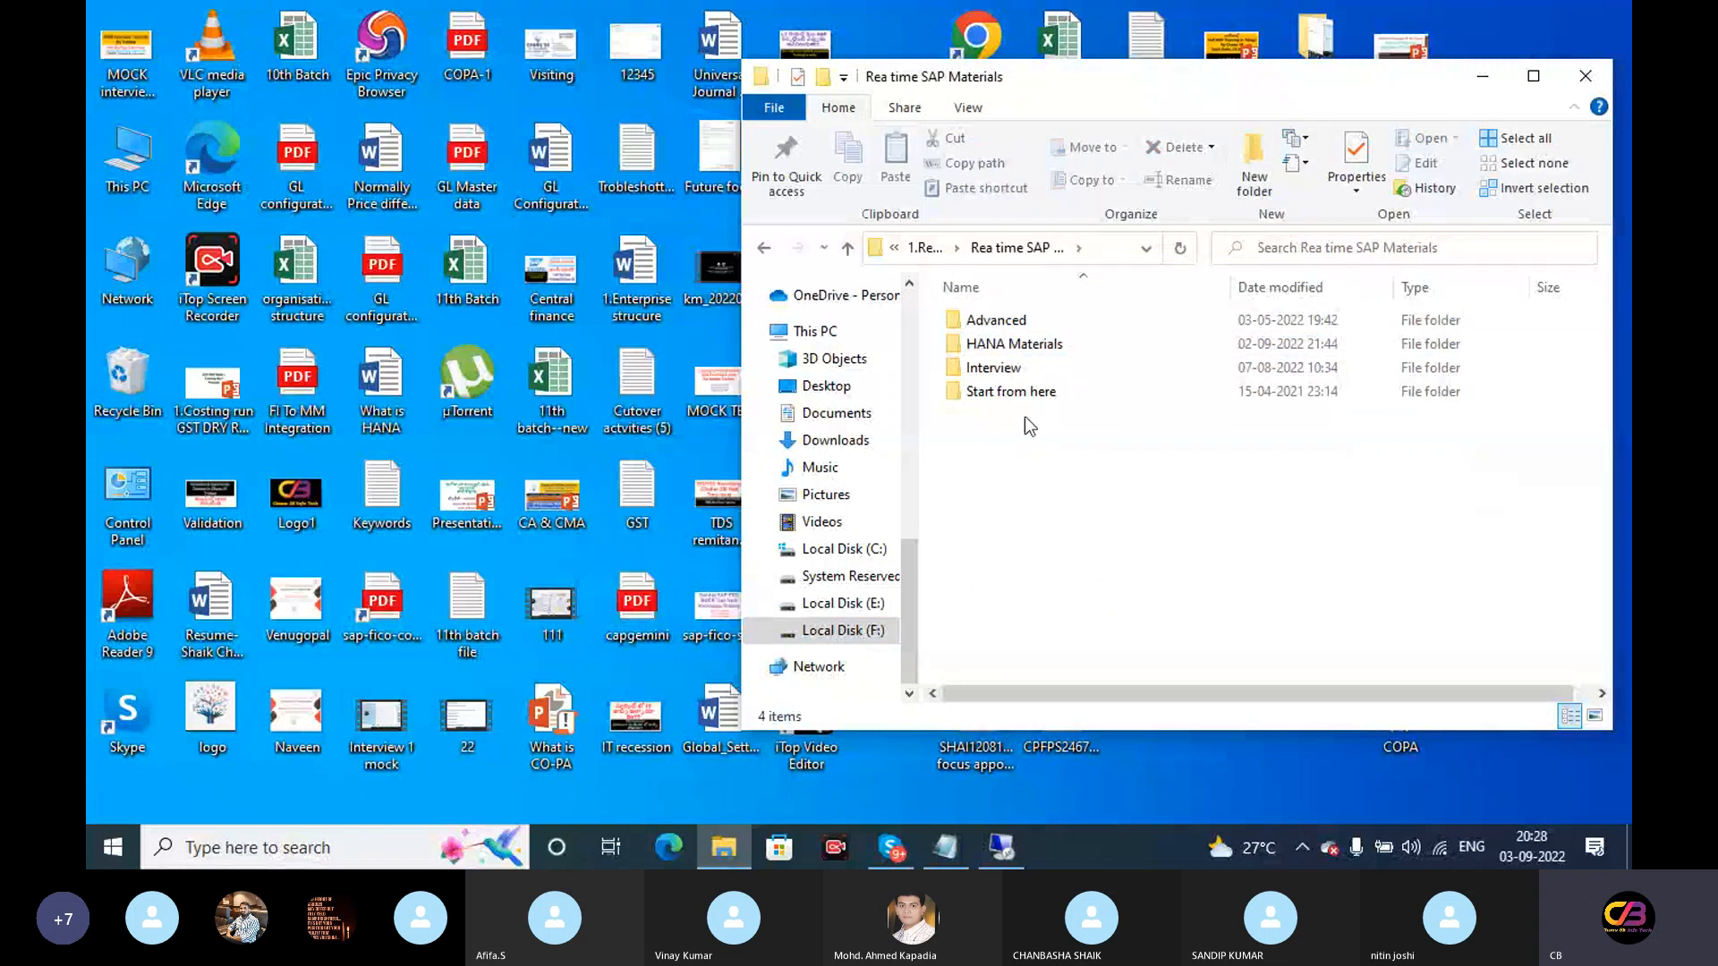
{"action": "double_click", "coordinate": [1024, 391]}
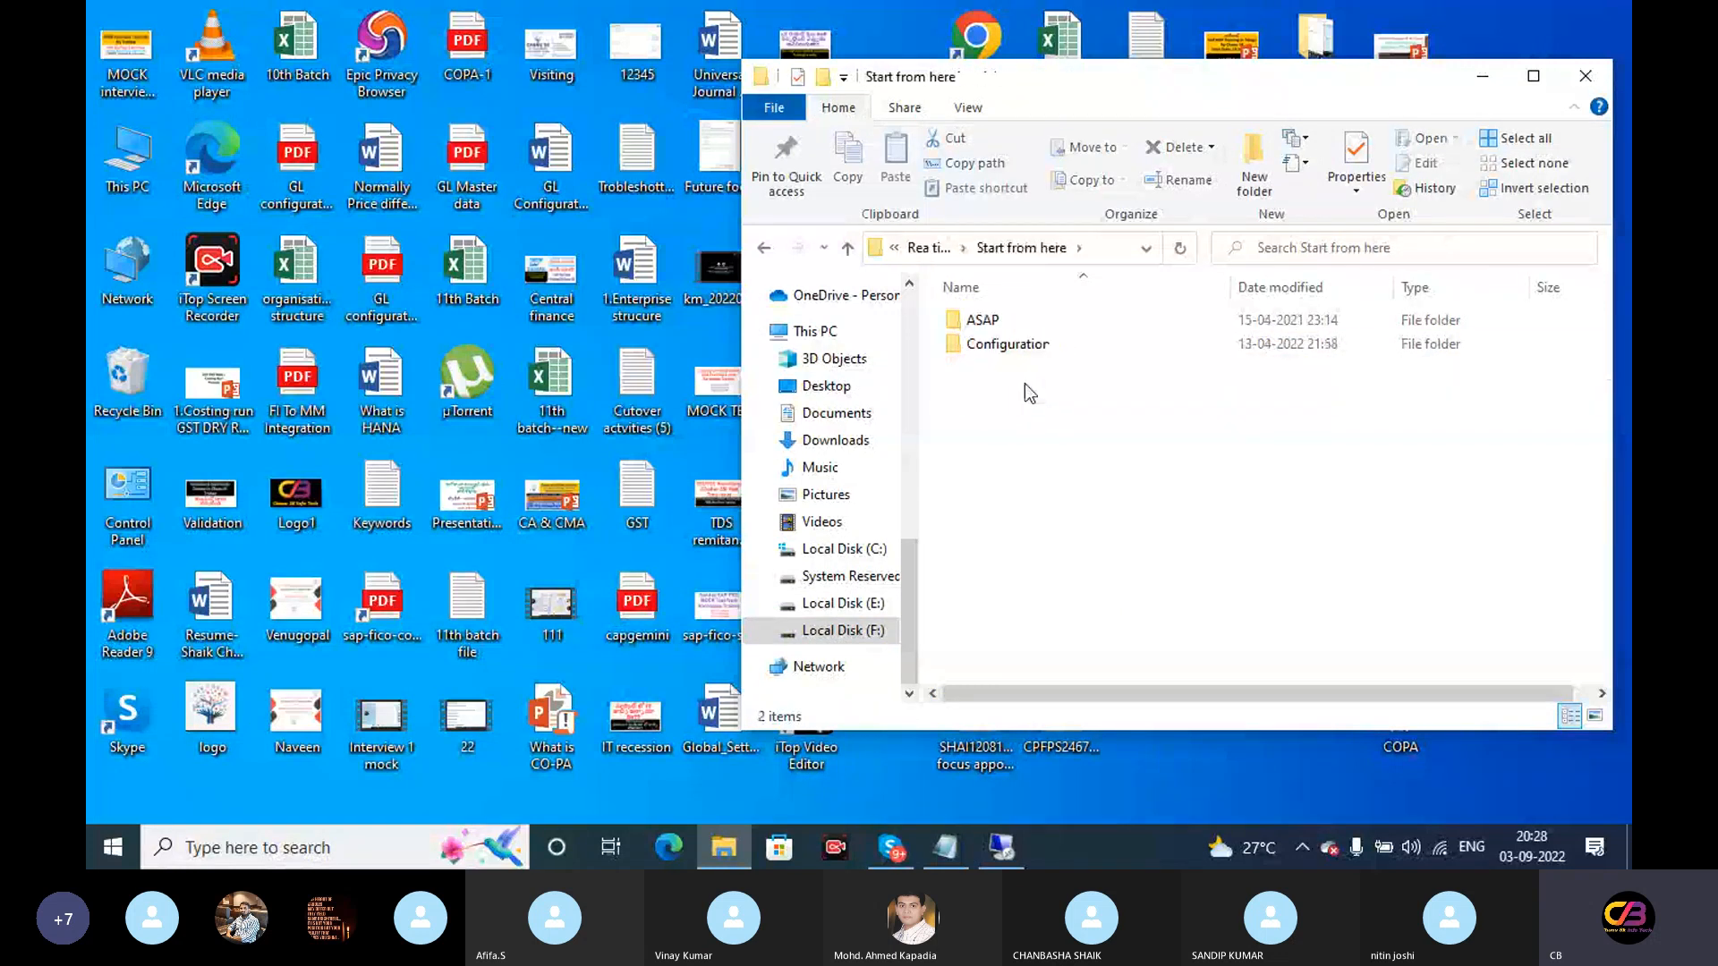
{"action": "double_click", "coordinate": [1055, 343]}
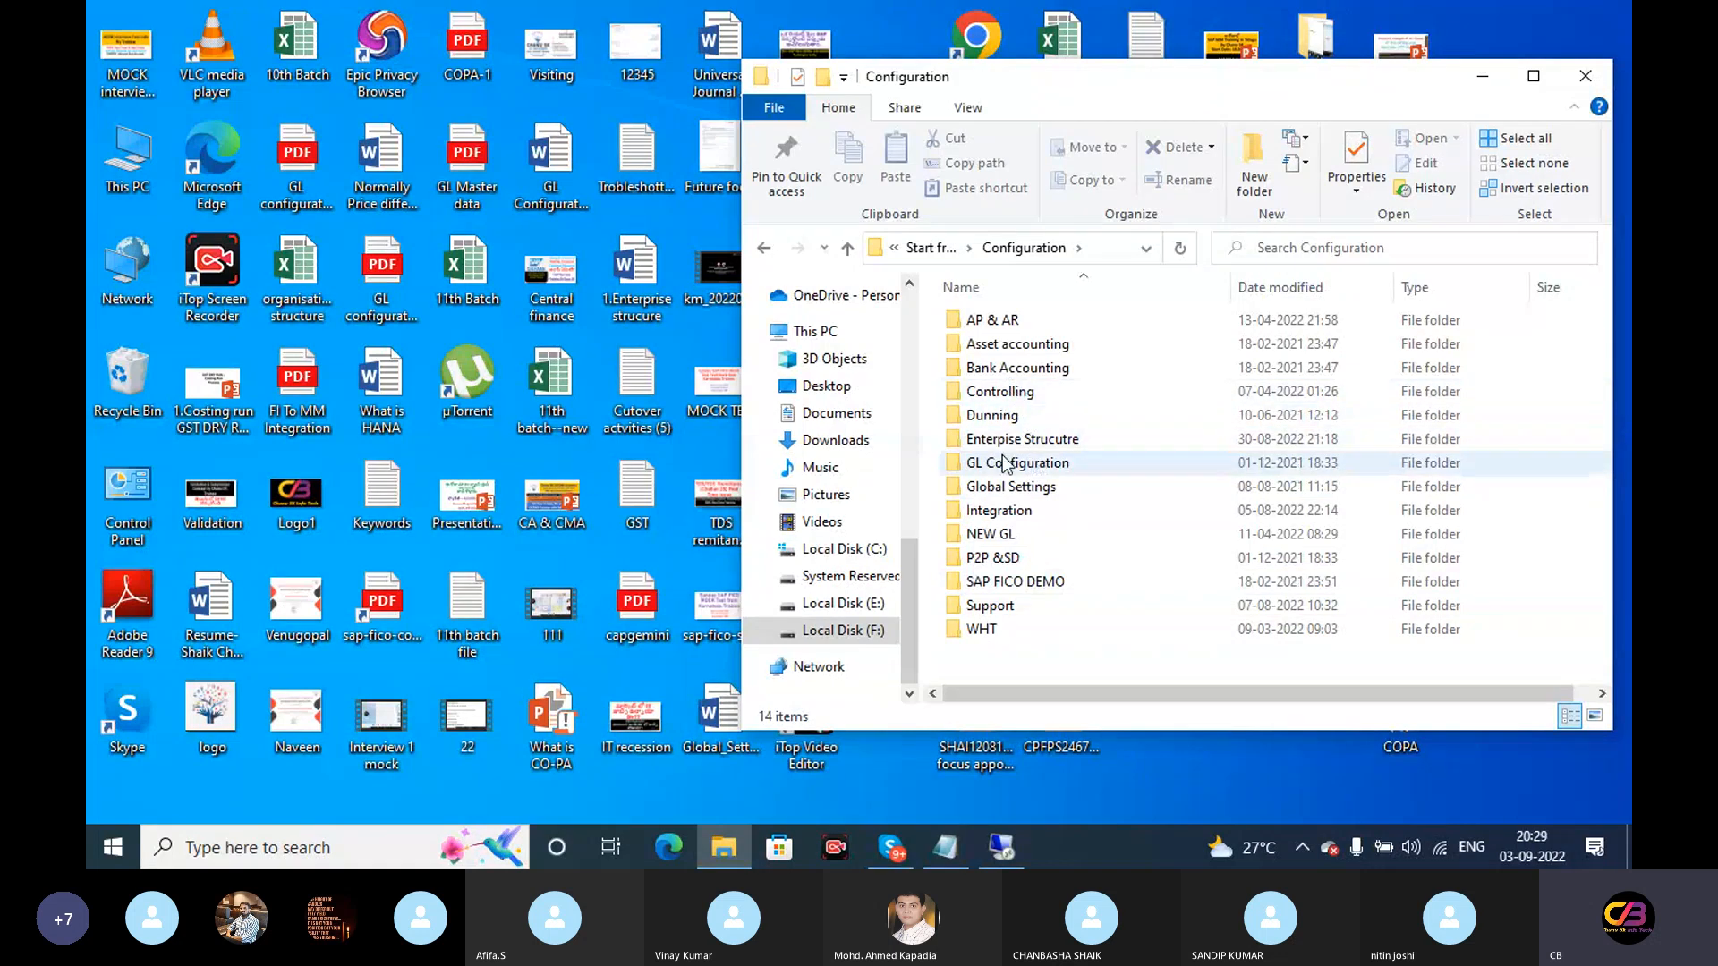
{"action": "double_click", "coordinate": [1013, 487]}
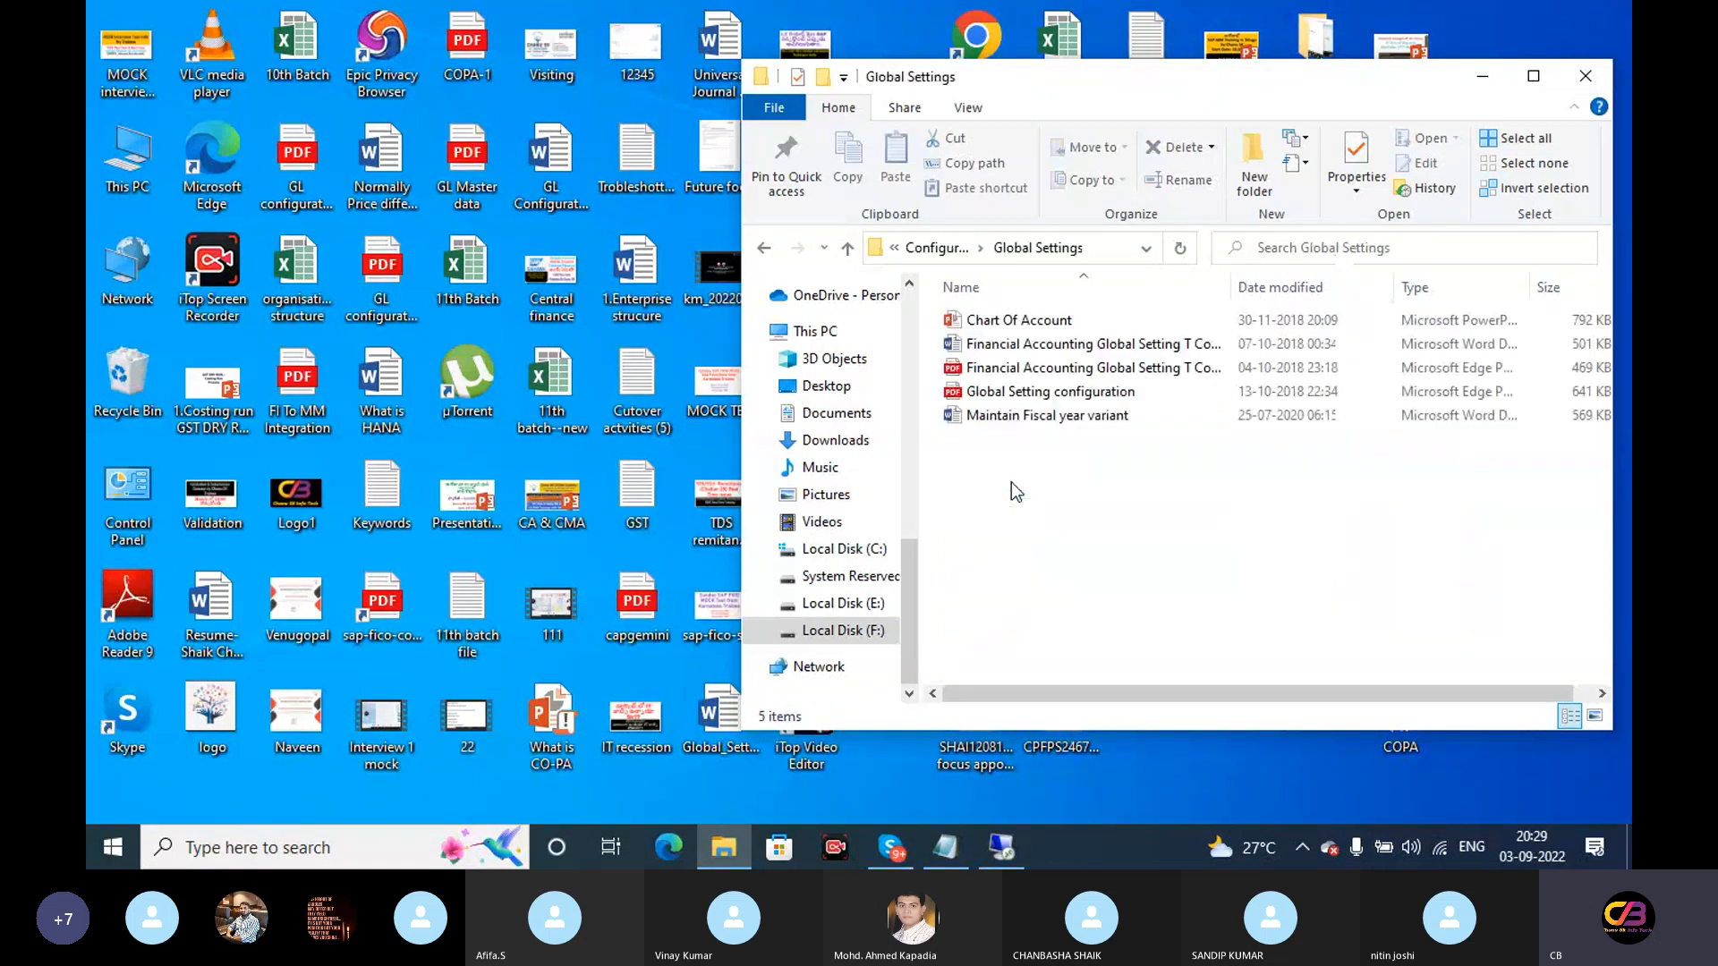
Open 'Maintain Fiscal year variant' and close the activation notice and Document Recovery pane
{"action": "double_click", "coordinate": [1067, 405]}
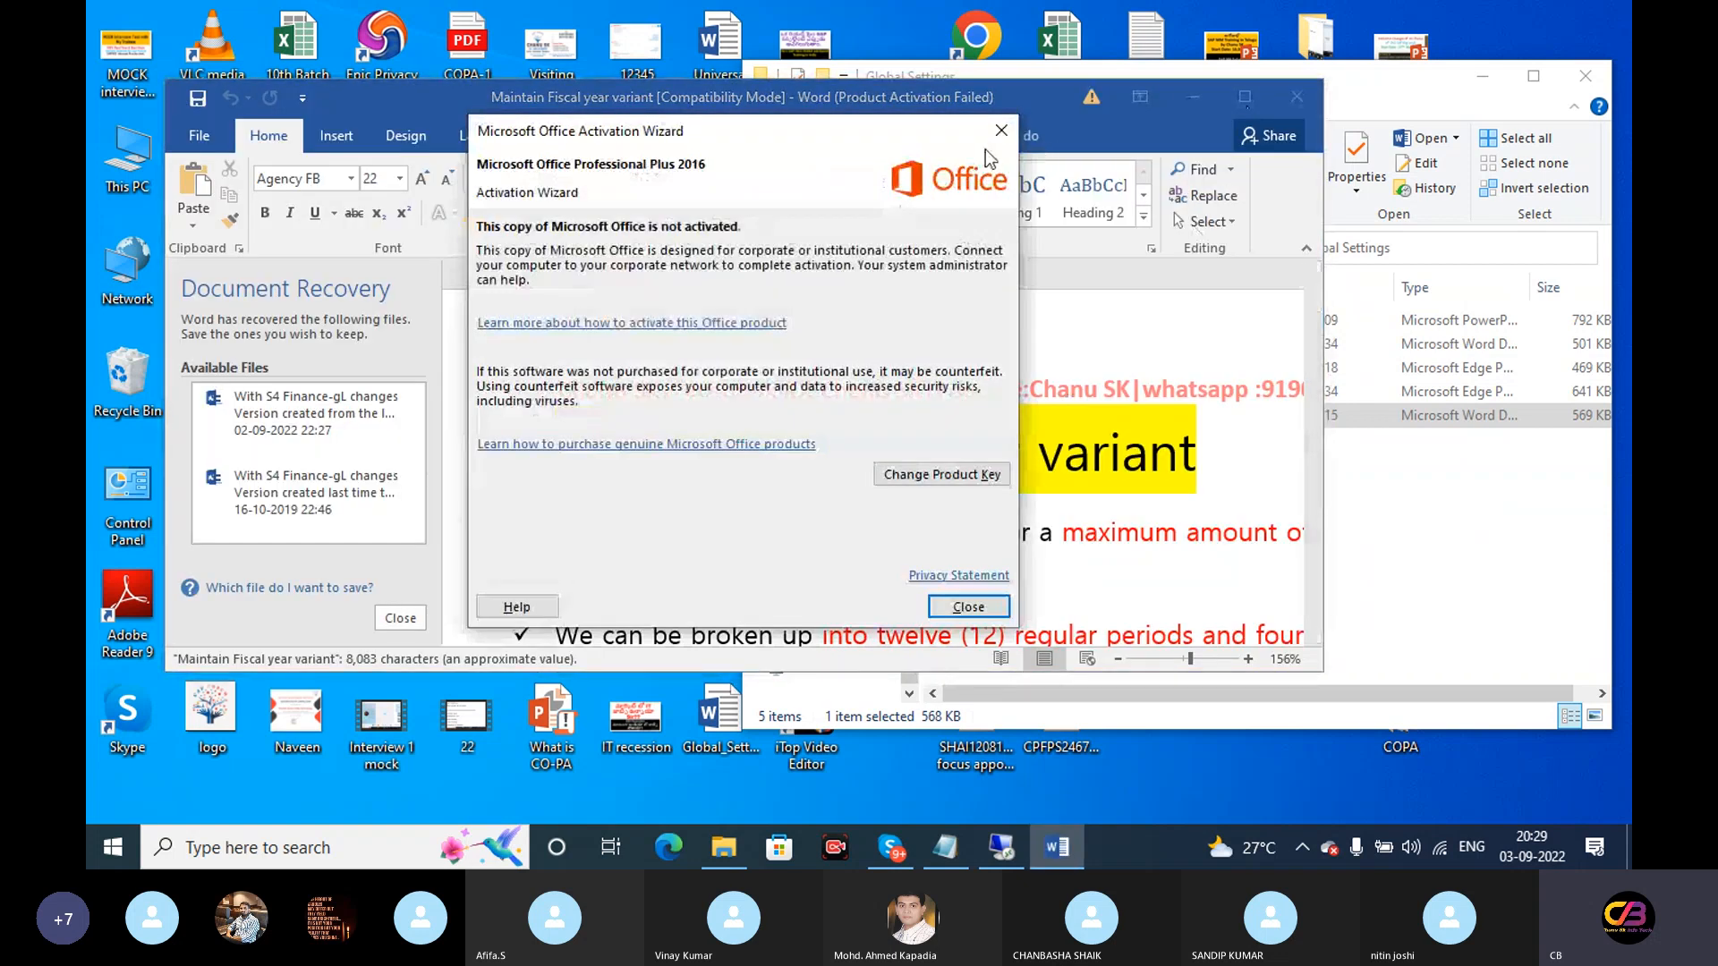
{"action": "left_click", "coordinate": [1003, 125]}
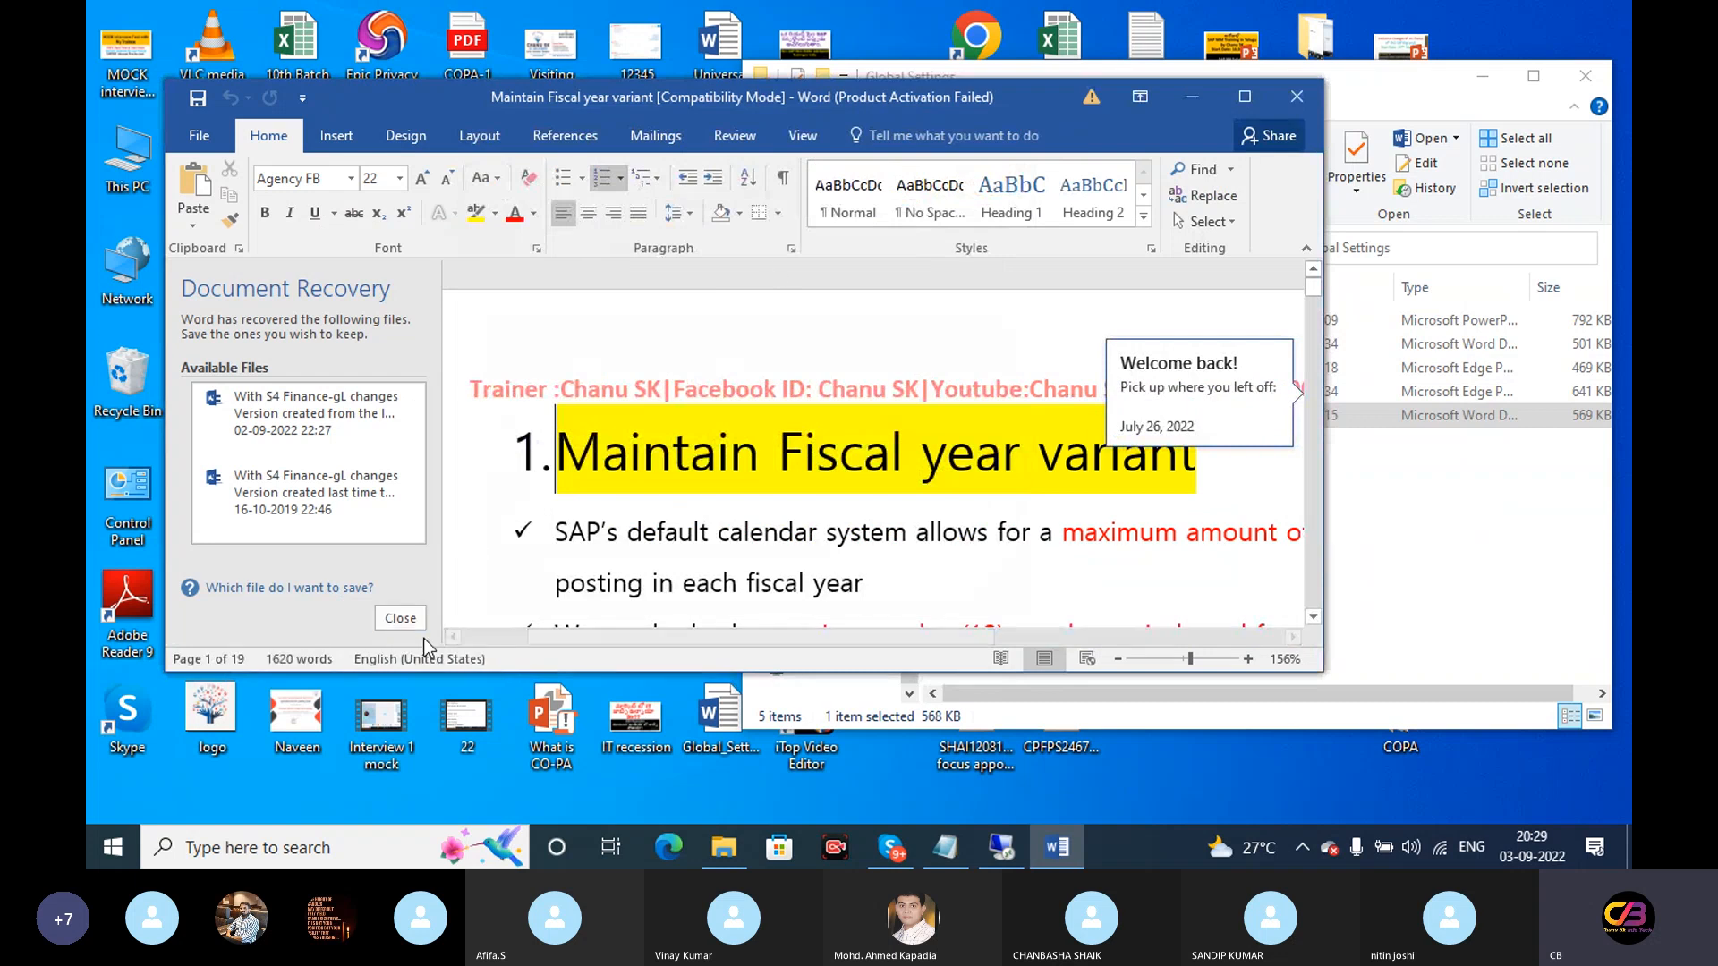
{"action": "left_click", "coordinate": [400, 618]}
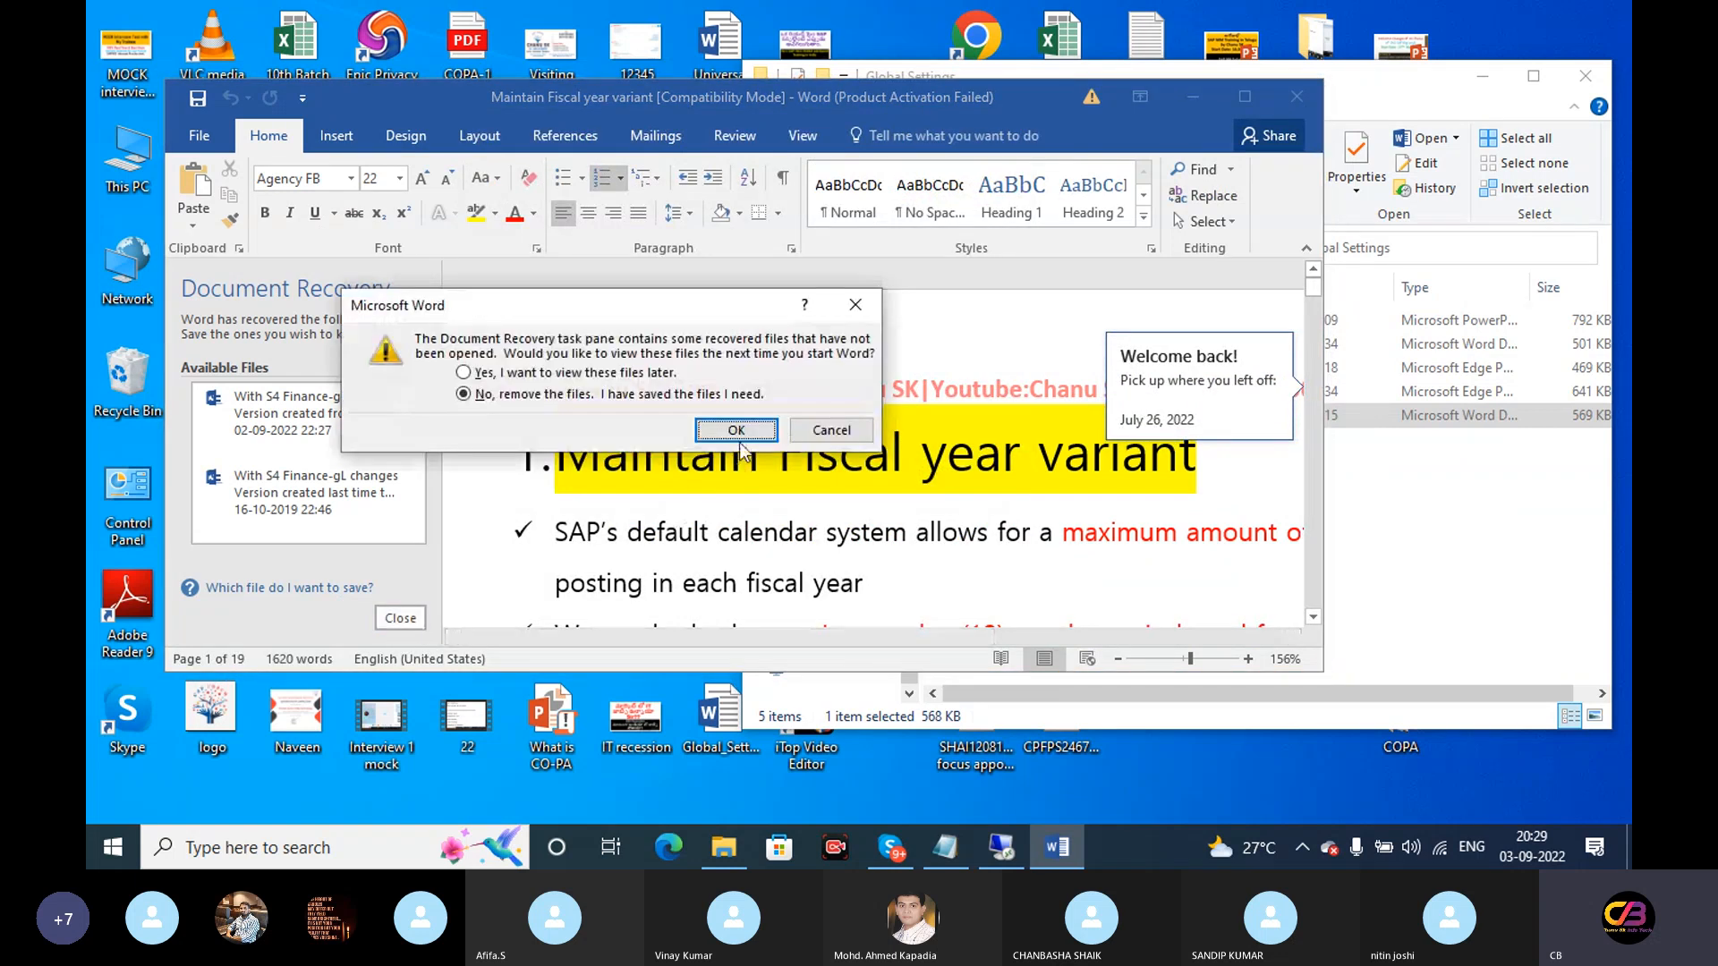
Remove recovered files, maximise Word and scroll the notes to 'Transaction Code – OB29'
{"action": "key", "text": "Return"}
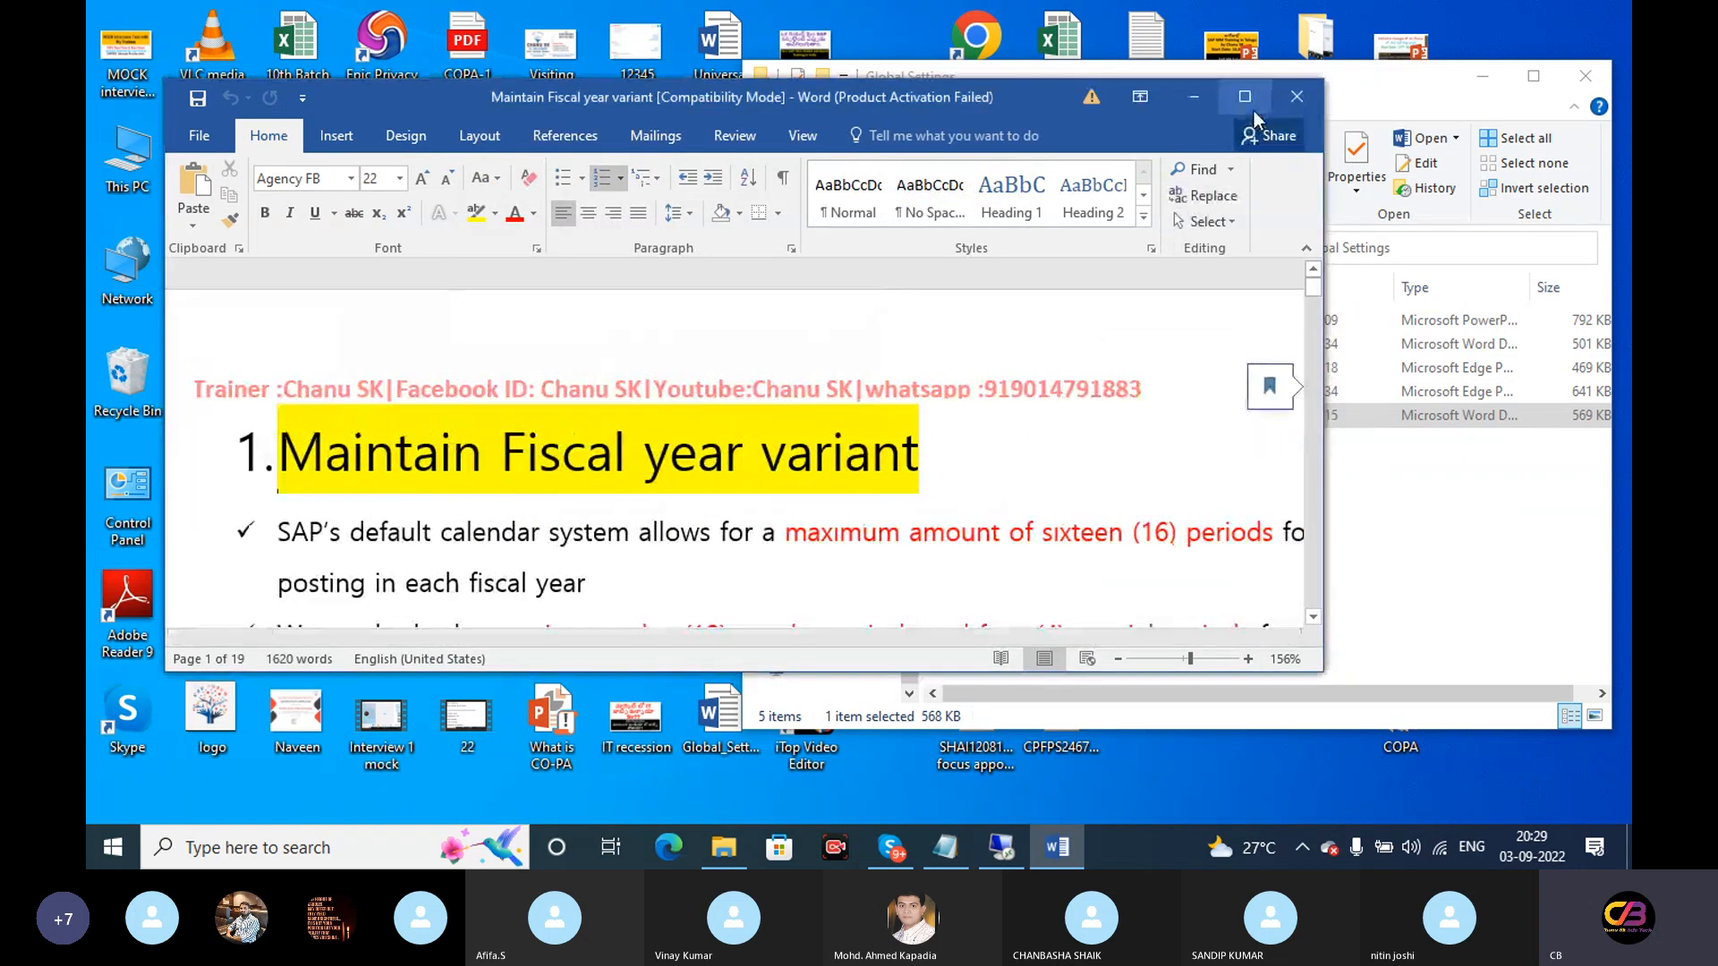
{"action": "left_click", "coordinate": [1245, 95]}
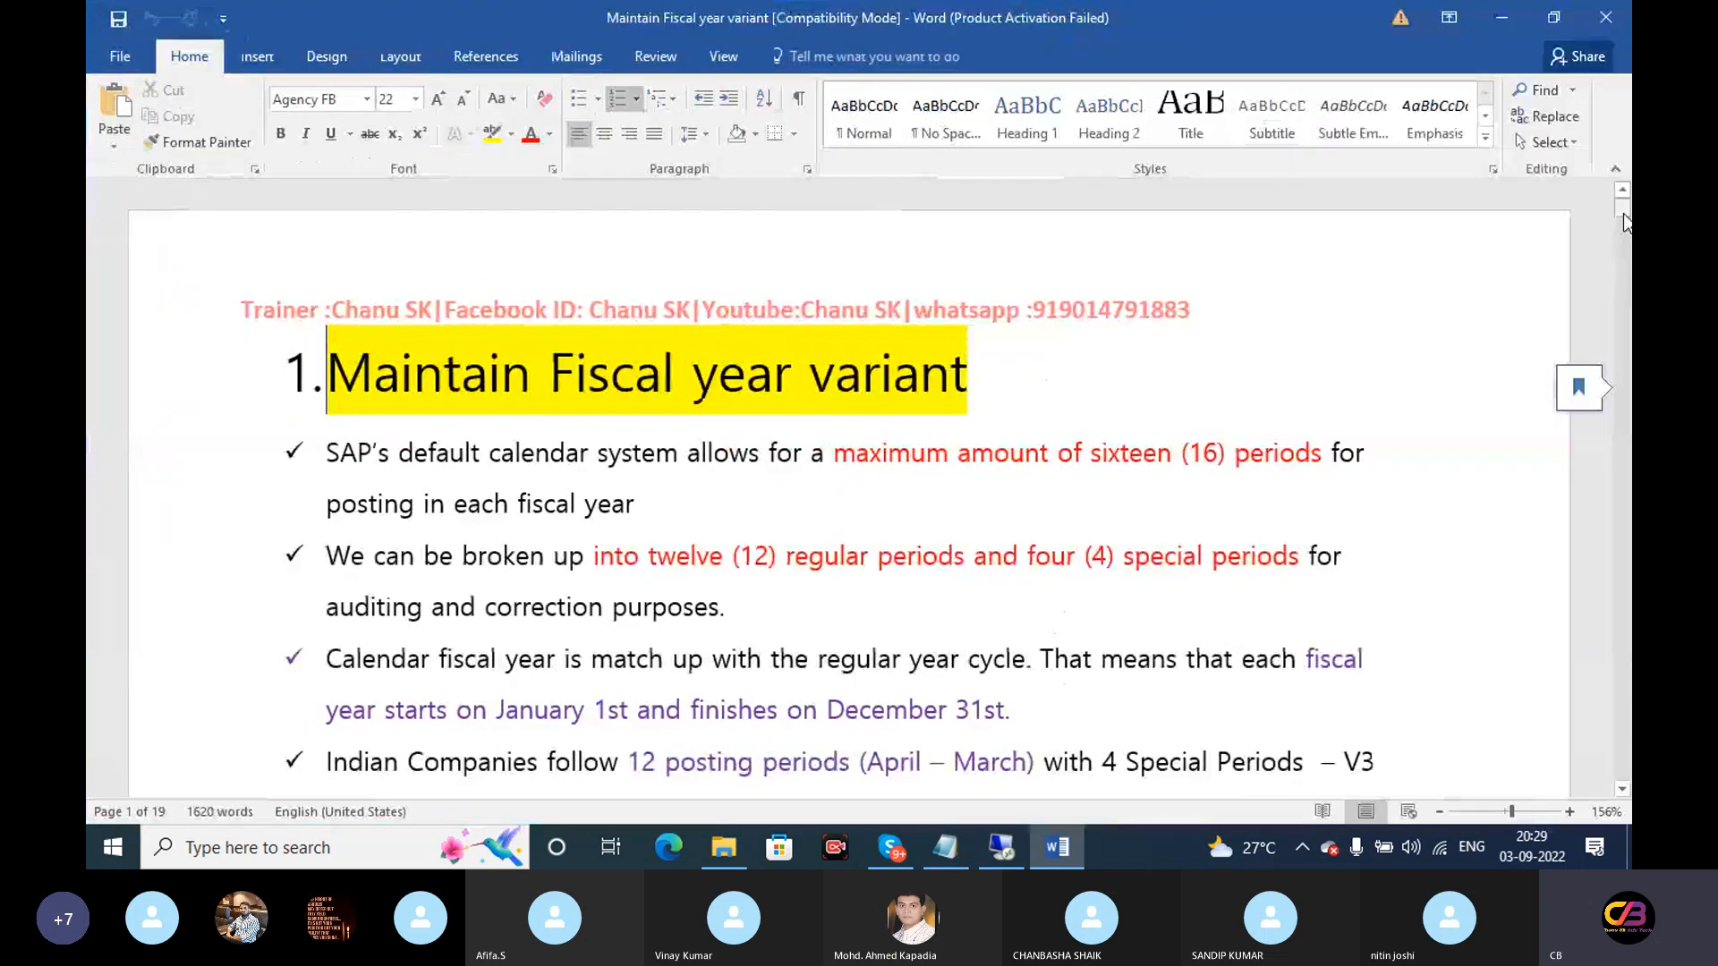
{"action": "left_click_drag", "start_coordinate": [1625, 214], "coordinate": [1626, 238]}
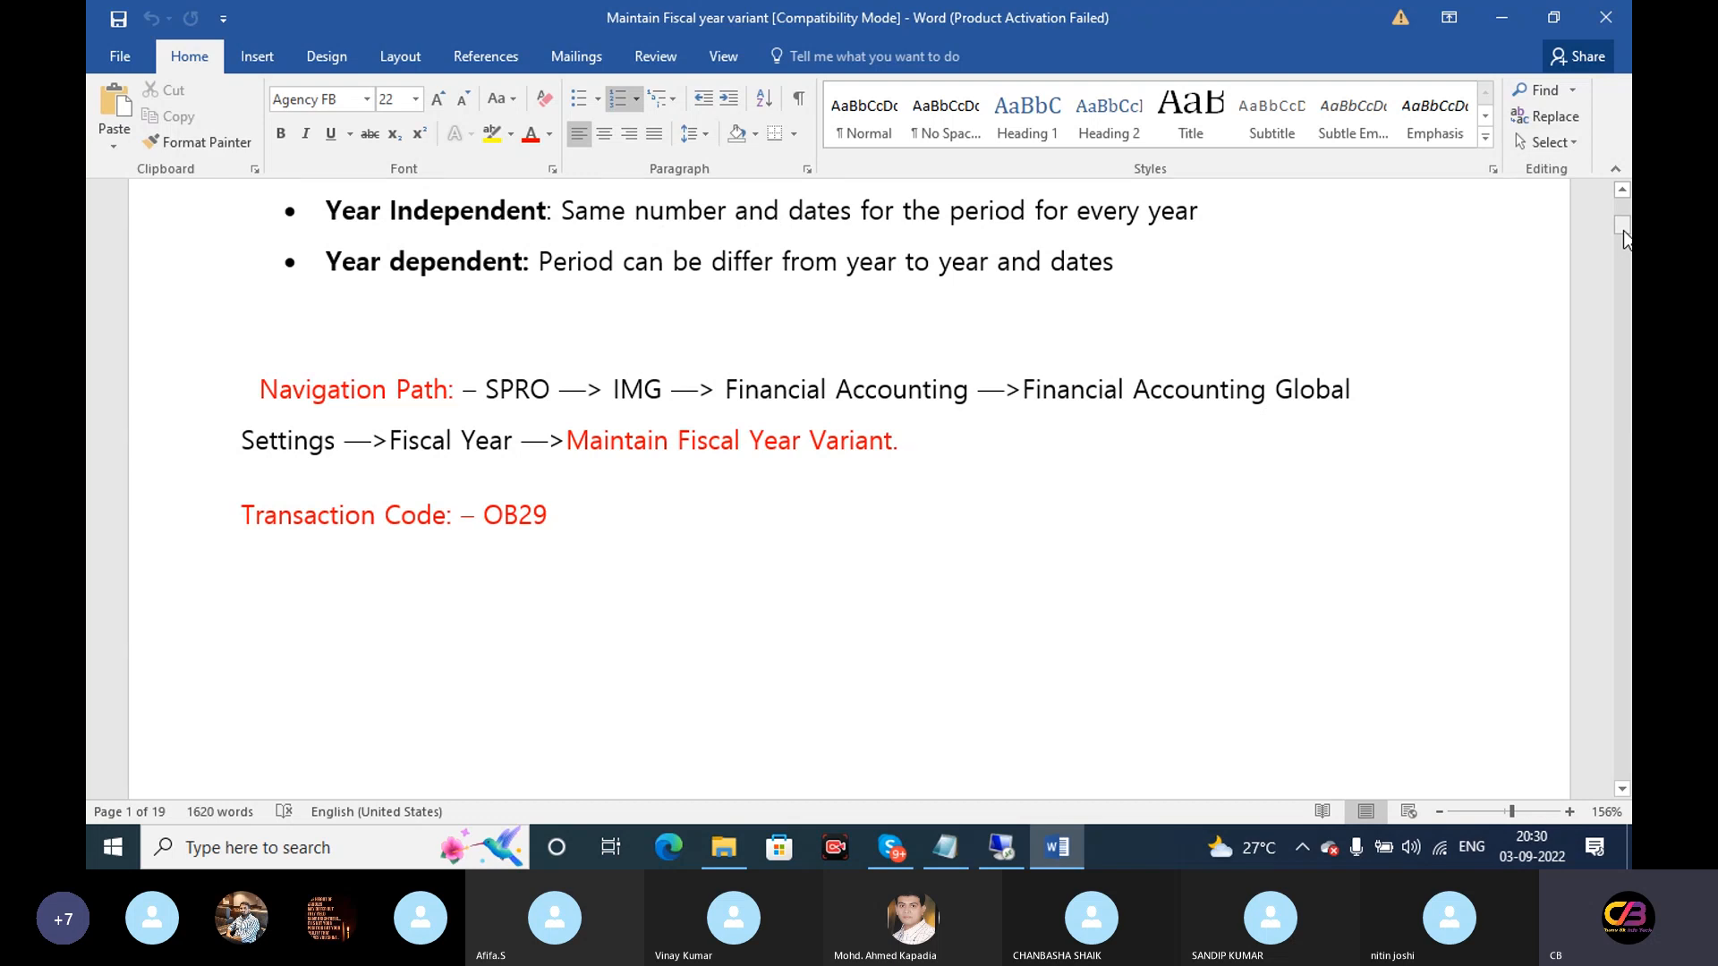
{"action": "left_click_drag", "start_coordinate": [1624, 234], "coordinate": [1624, 243]}
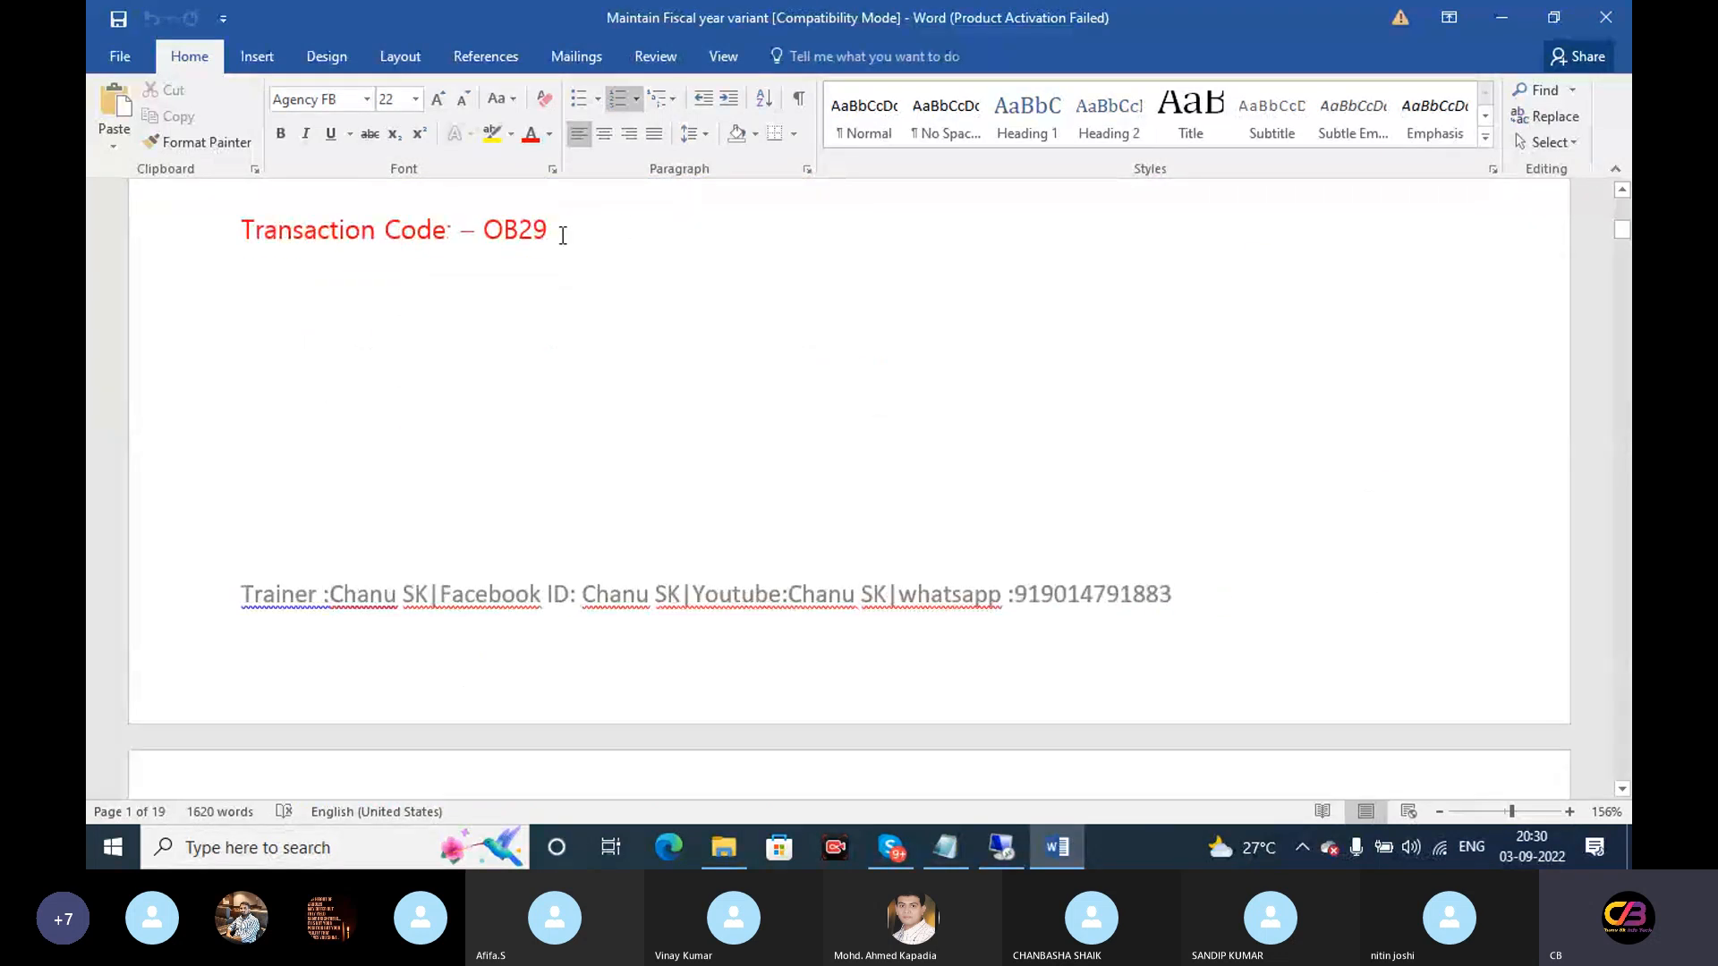
{"action": "left_click_drag", "start_coordinate": [564, 233], "coordinate": [491, 228]}
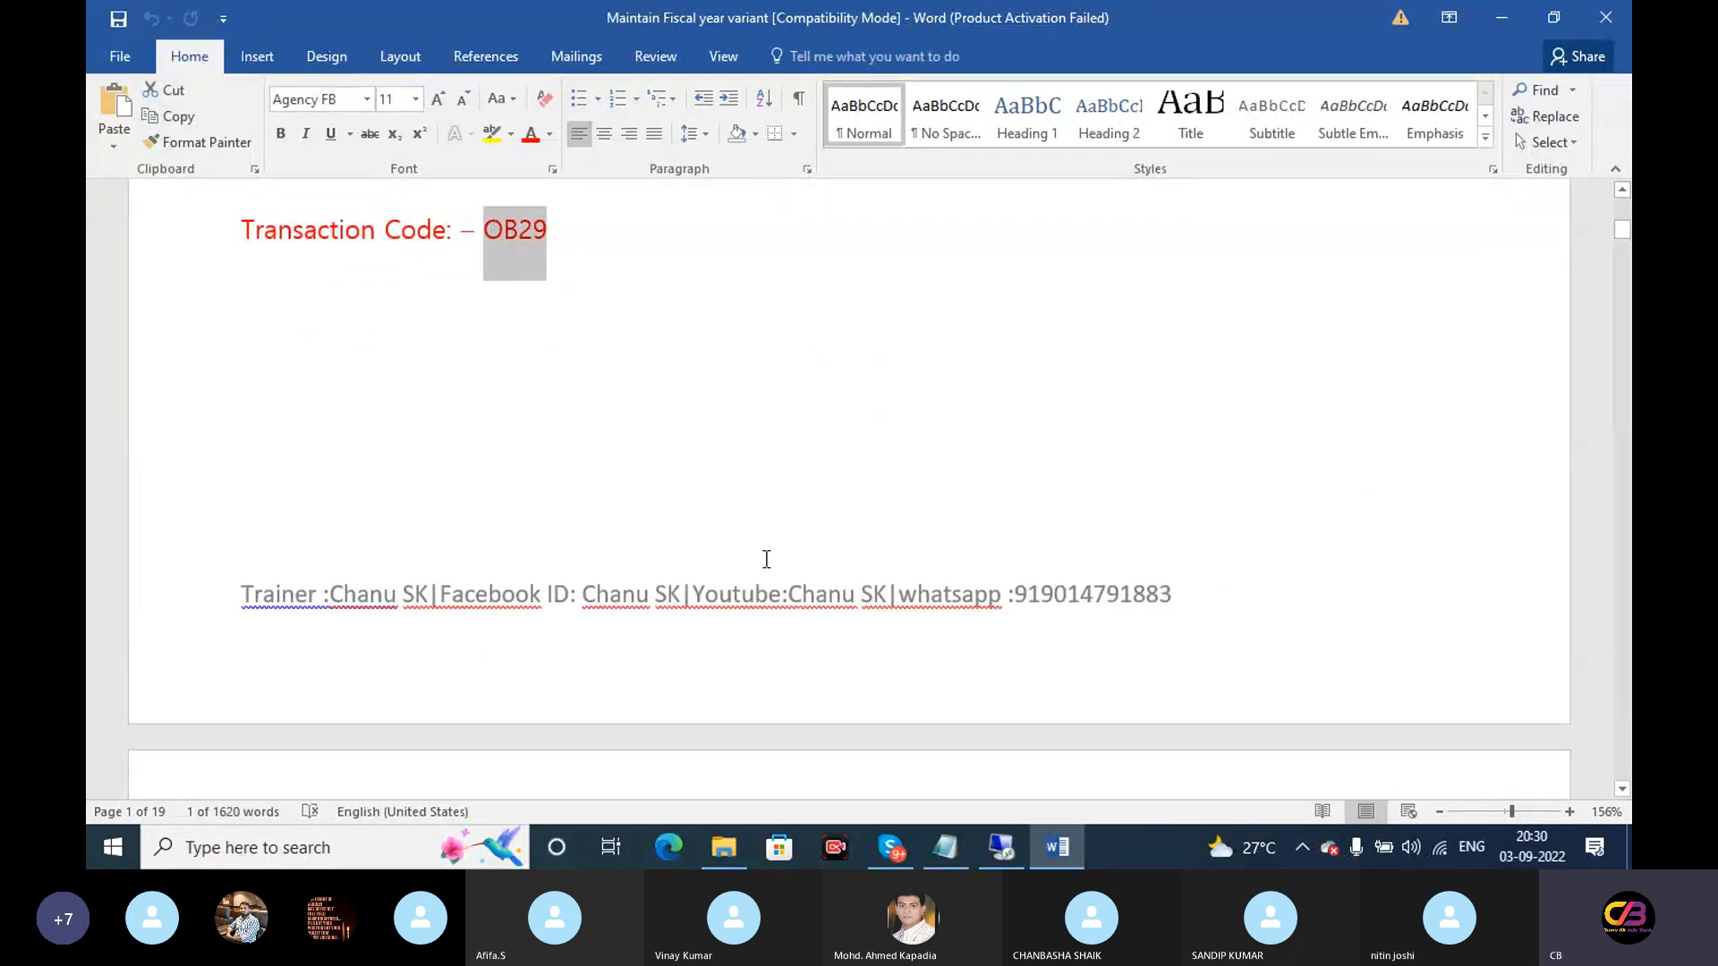
{"action": "left_click", "coordinate": [1000, 850]}
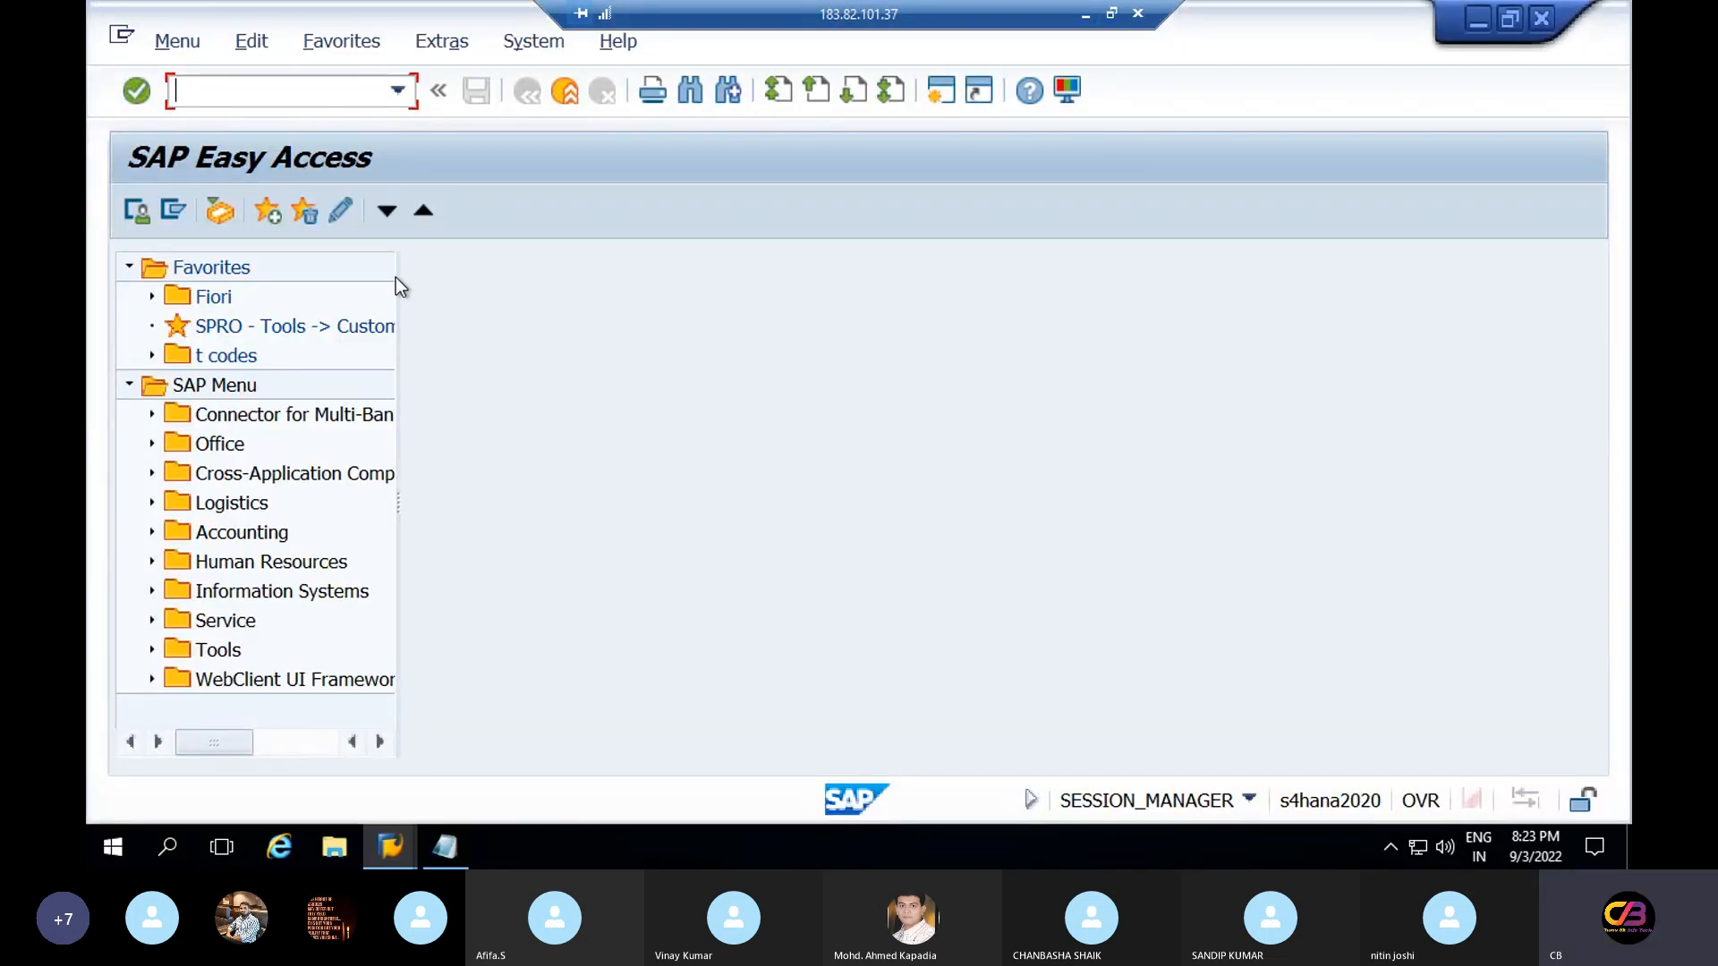
Widen the SAP menu tree and run transaction ob29
{"action": "left_click_drag", "start_coordinate": [398, 271], "coordinate": [564, 298]}
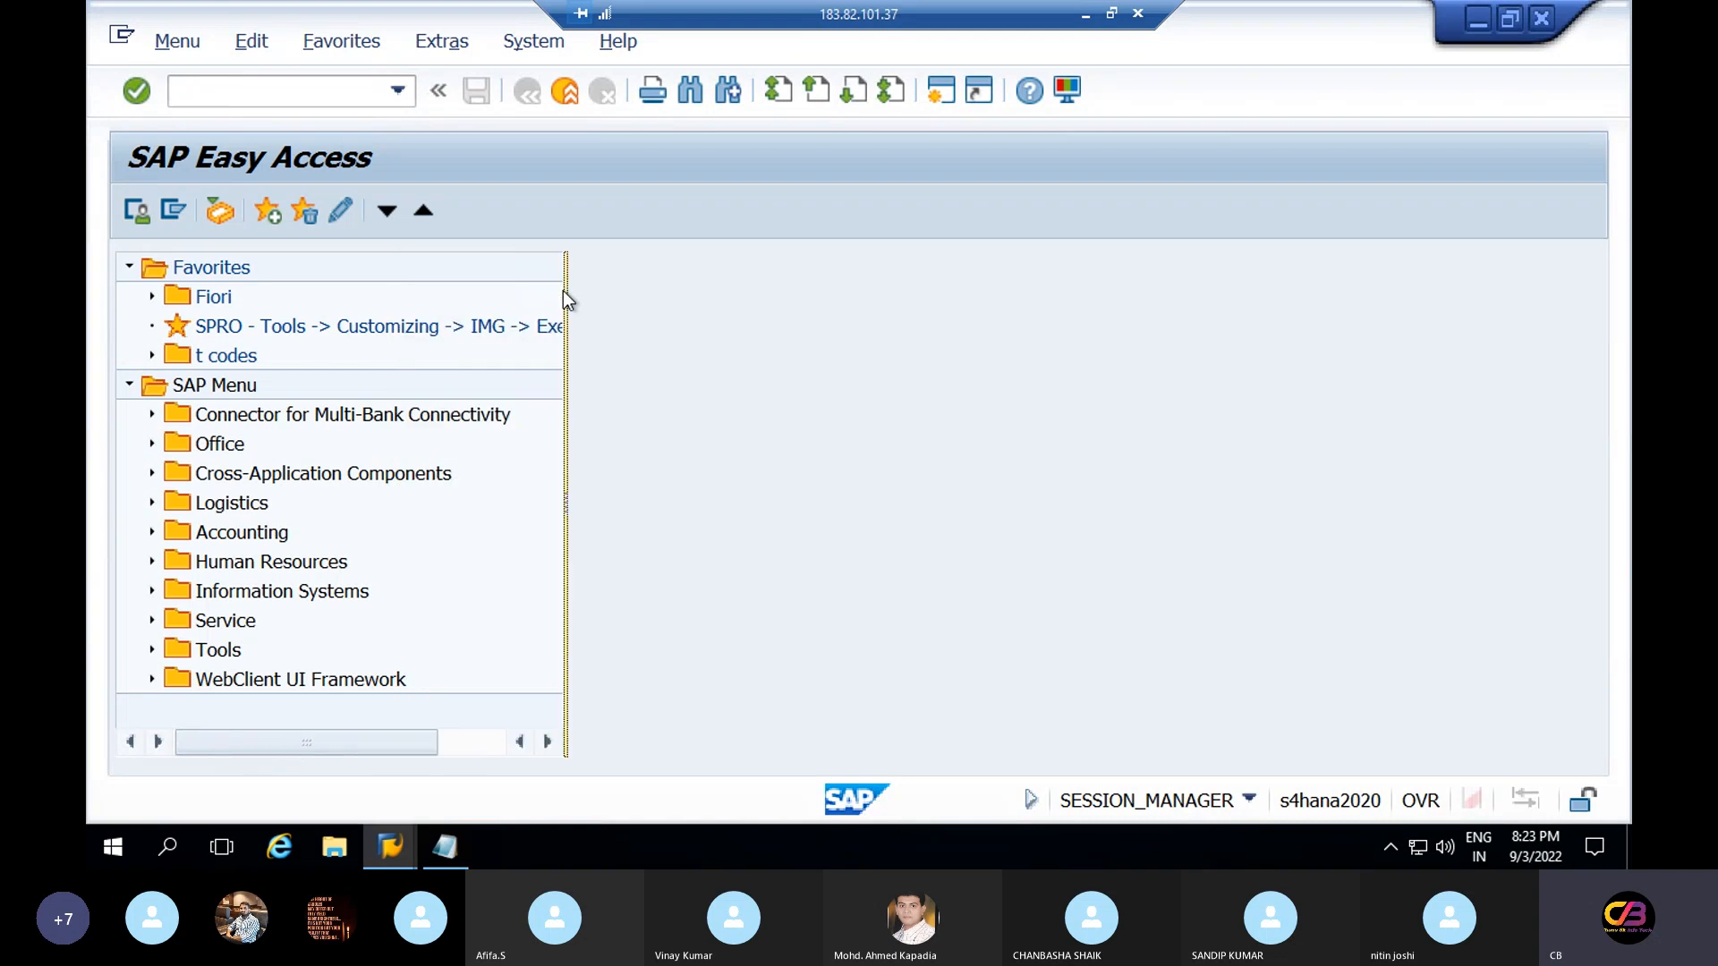
{"action": "left_click", "coordinate": [290, 91]}
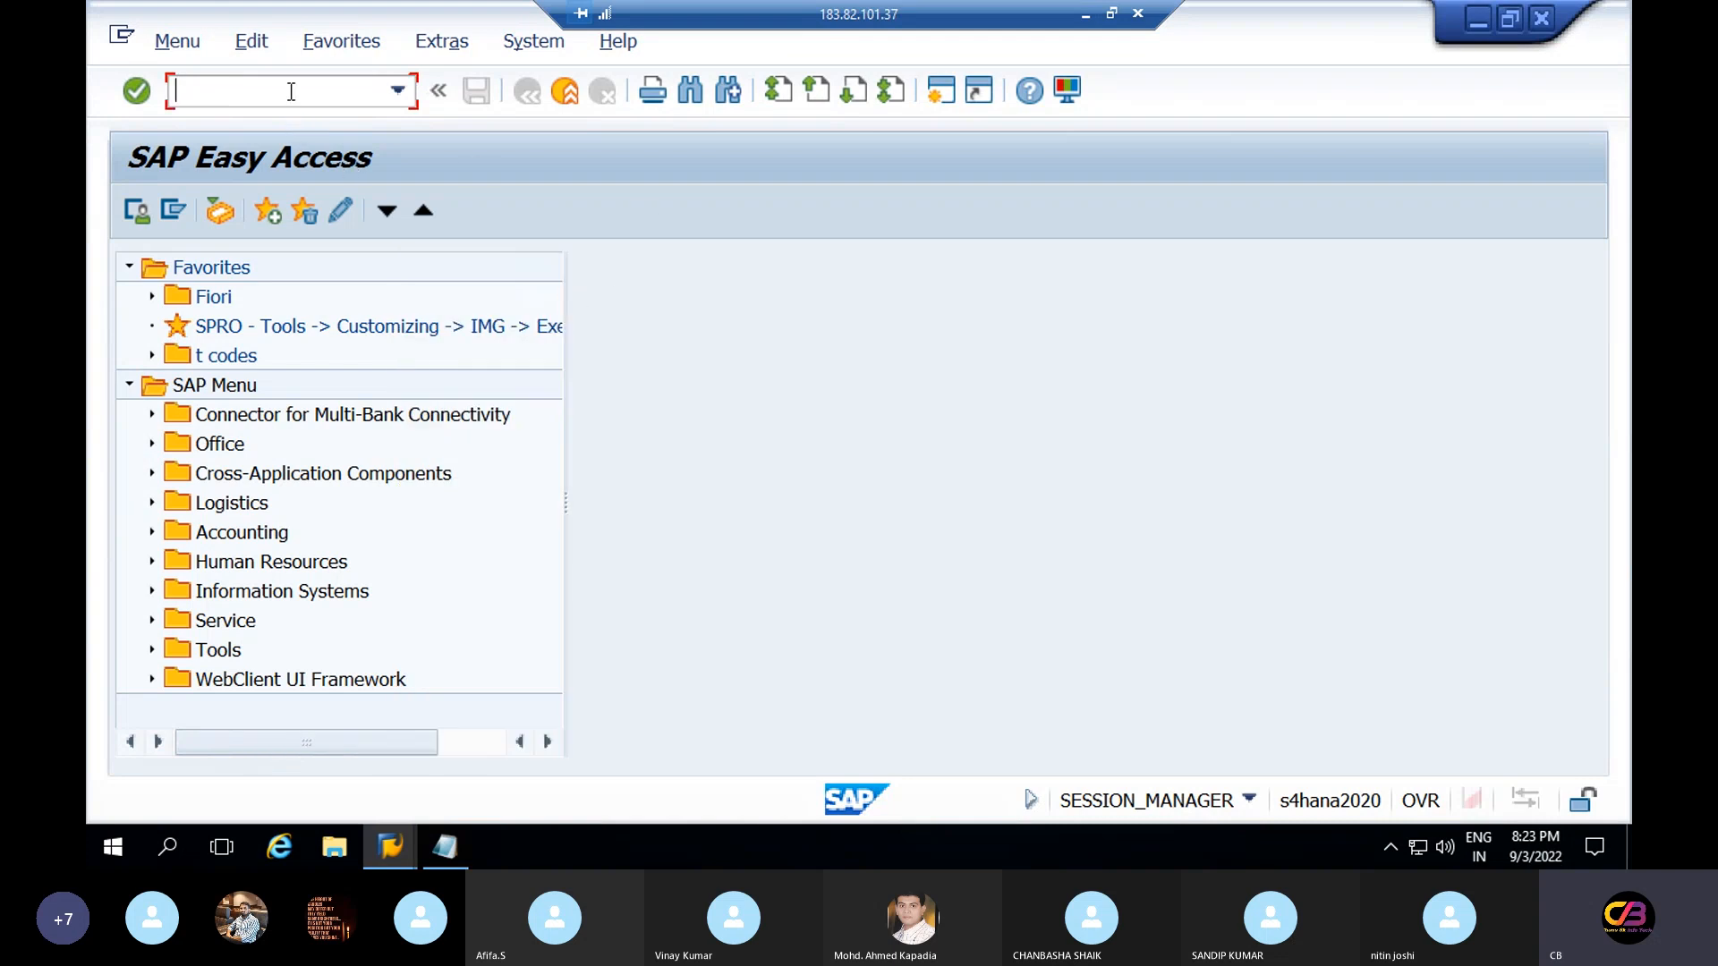
{"action": "type", "text": "ob29"}
{"action": "key", "text": "Return"}
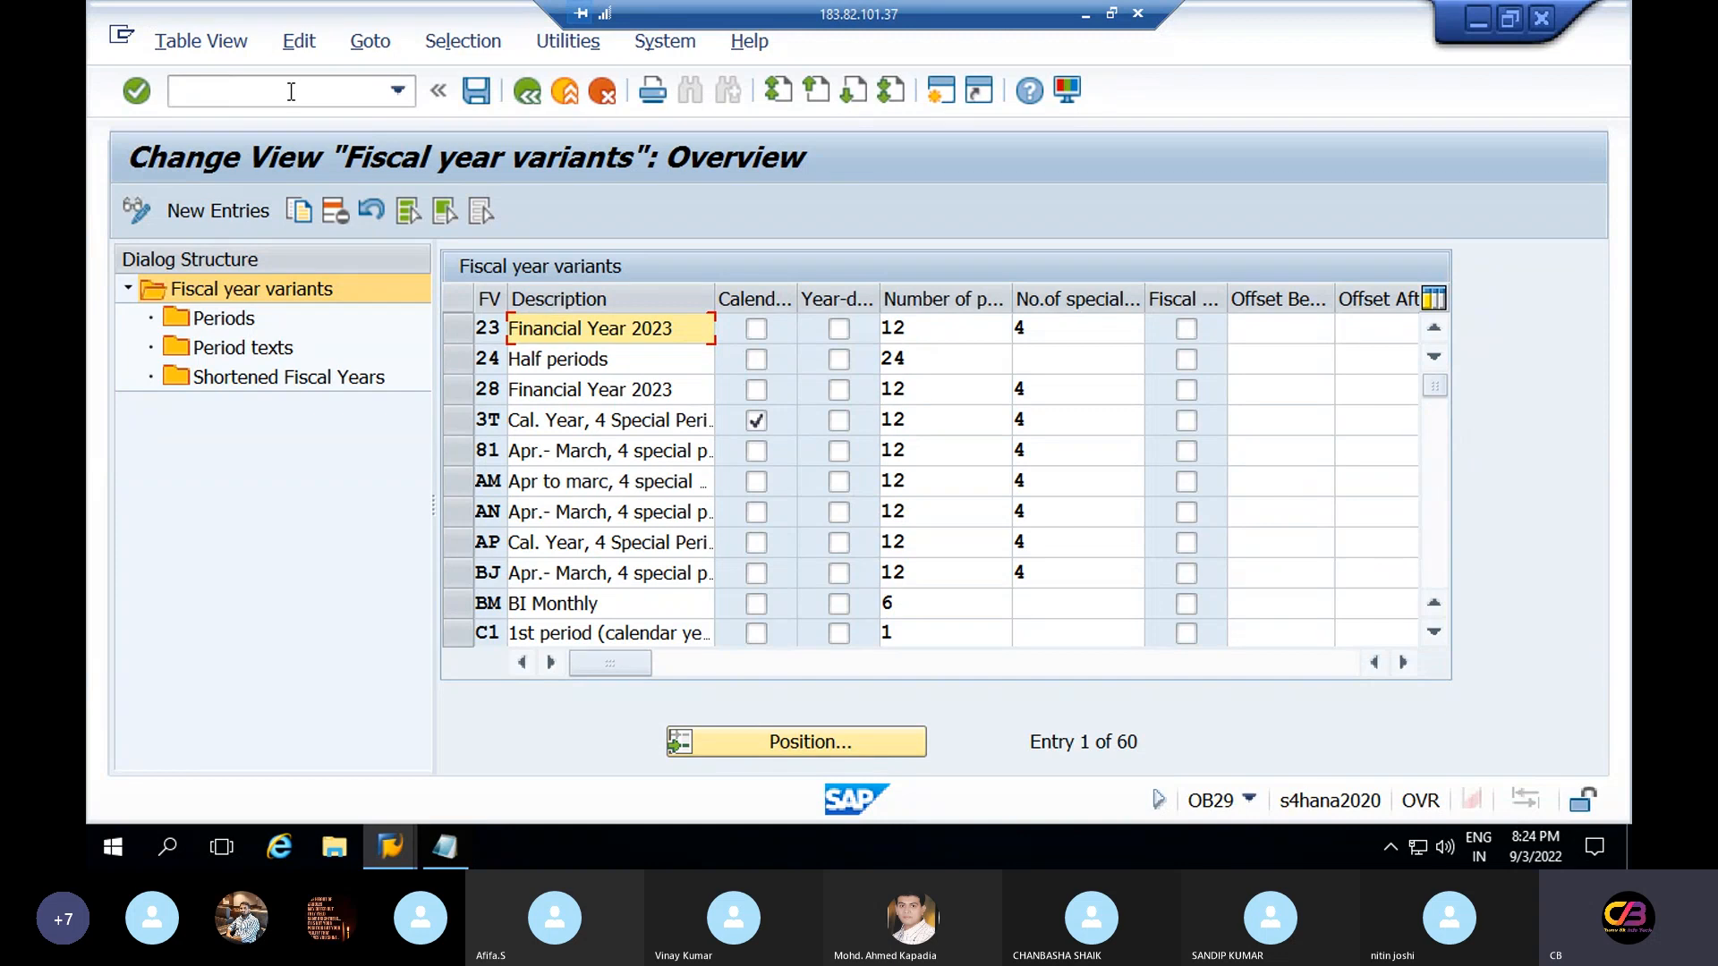
Jump the variant list to V3 and review the V6, V9 and VY descriptions
{"action": "left_click", "coordinate": [831, 742]}
{"action": "type", "text": "V3"}
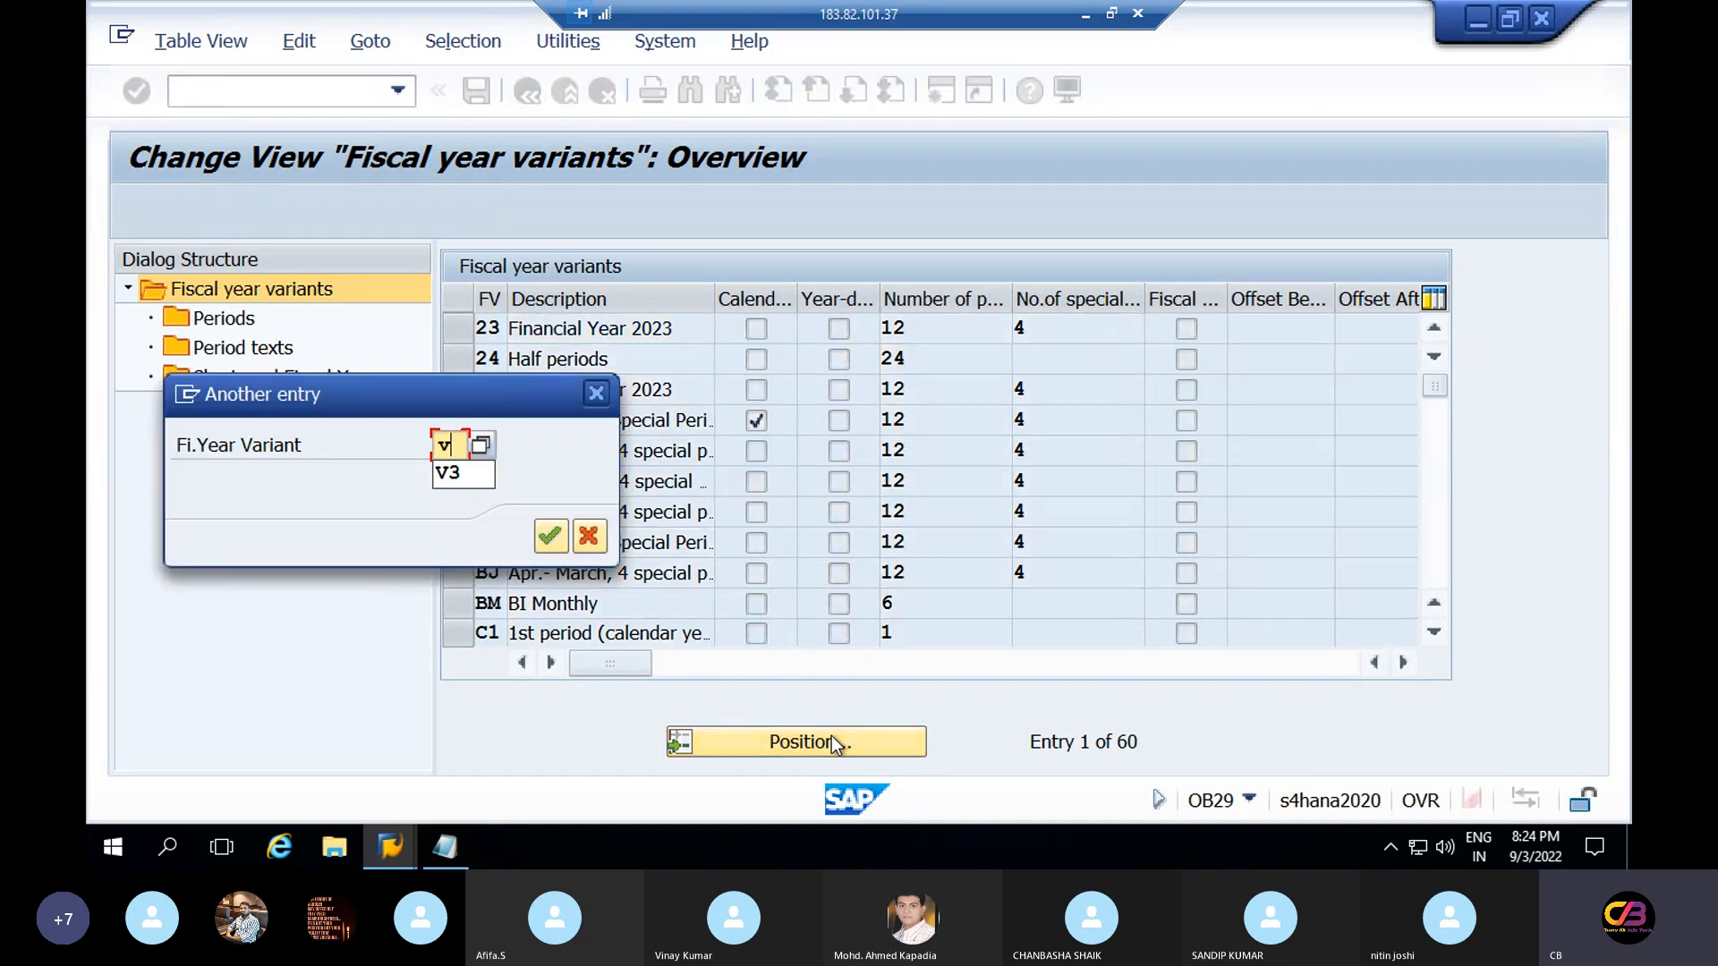
{"action": "key", "text": "Return"}
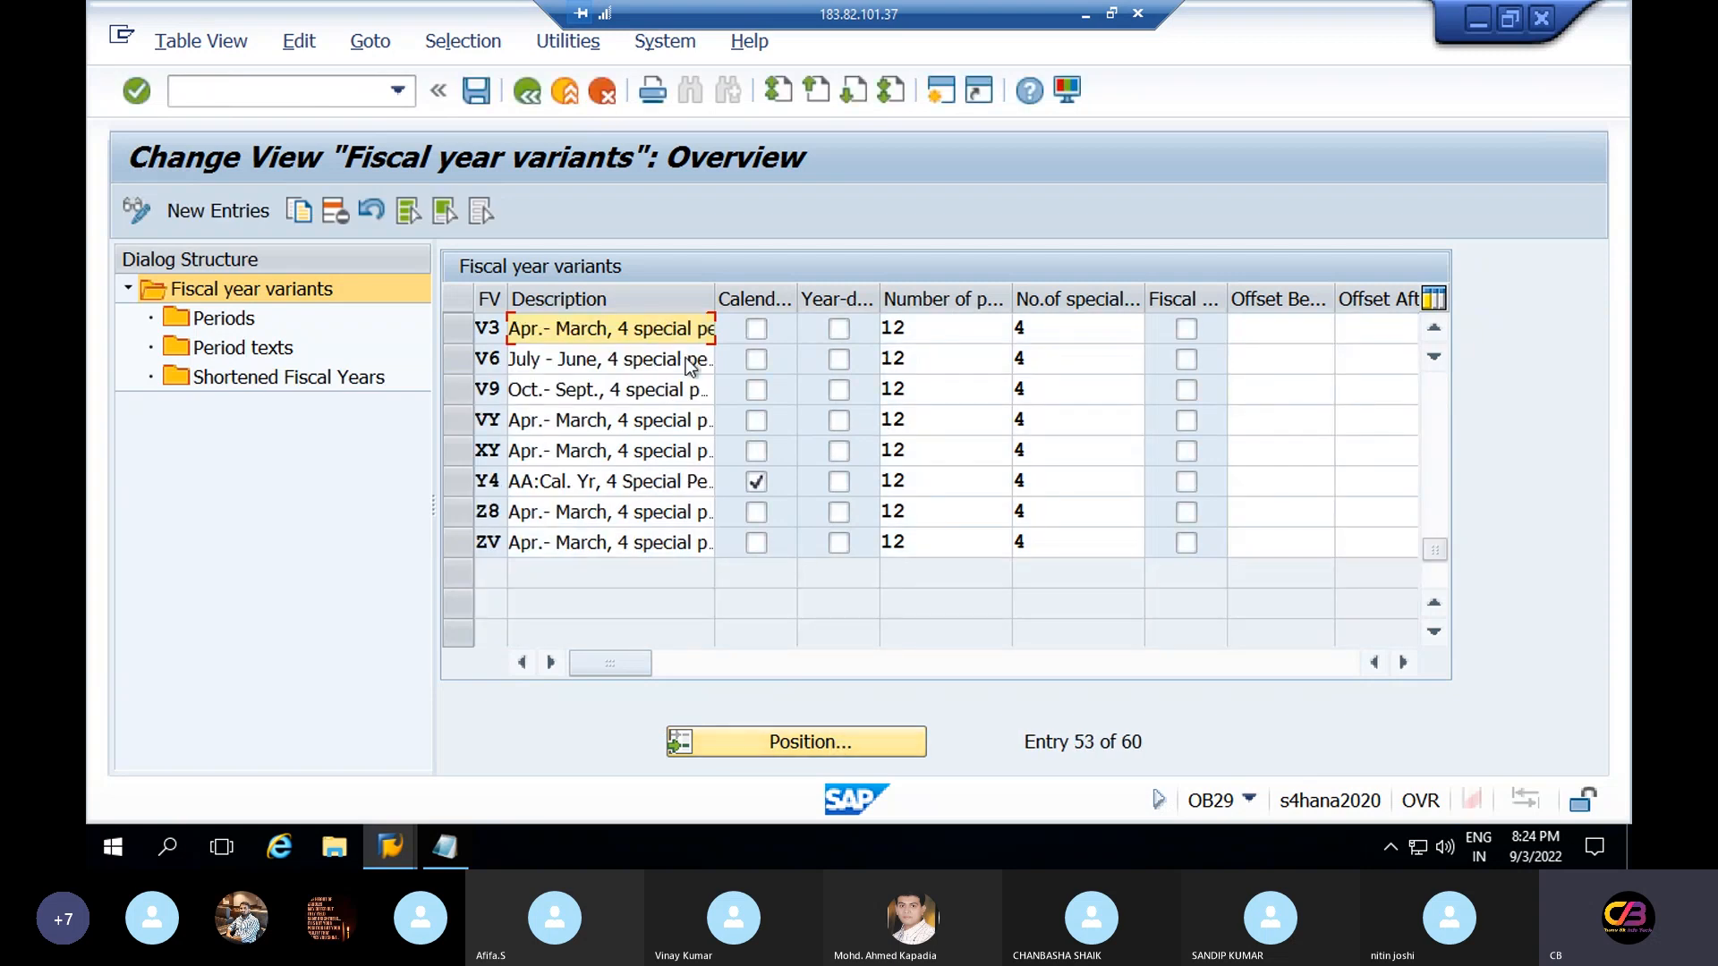
{"action": "left_click_drag", "start_coordinate": [715, 294], "coordinate": [803, 295]}
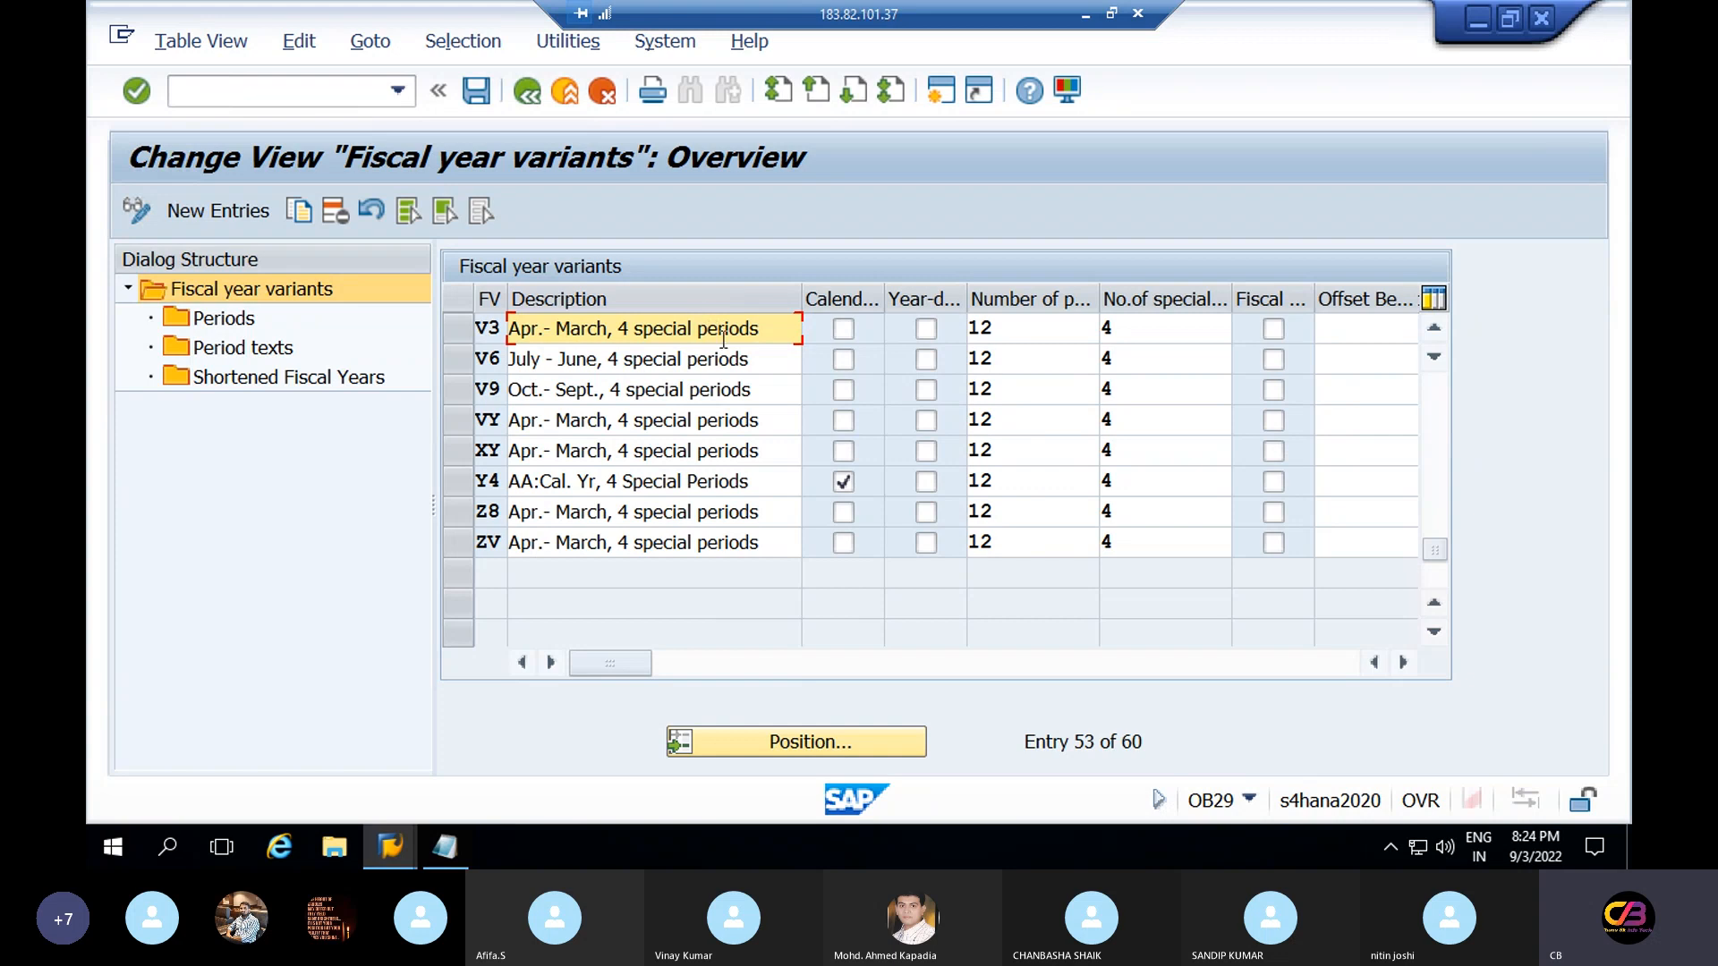
{"action": "left_click_drag", "start_coordinate": [757, 360], "coordinate": [462, 390]}
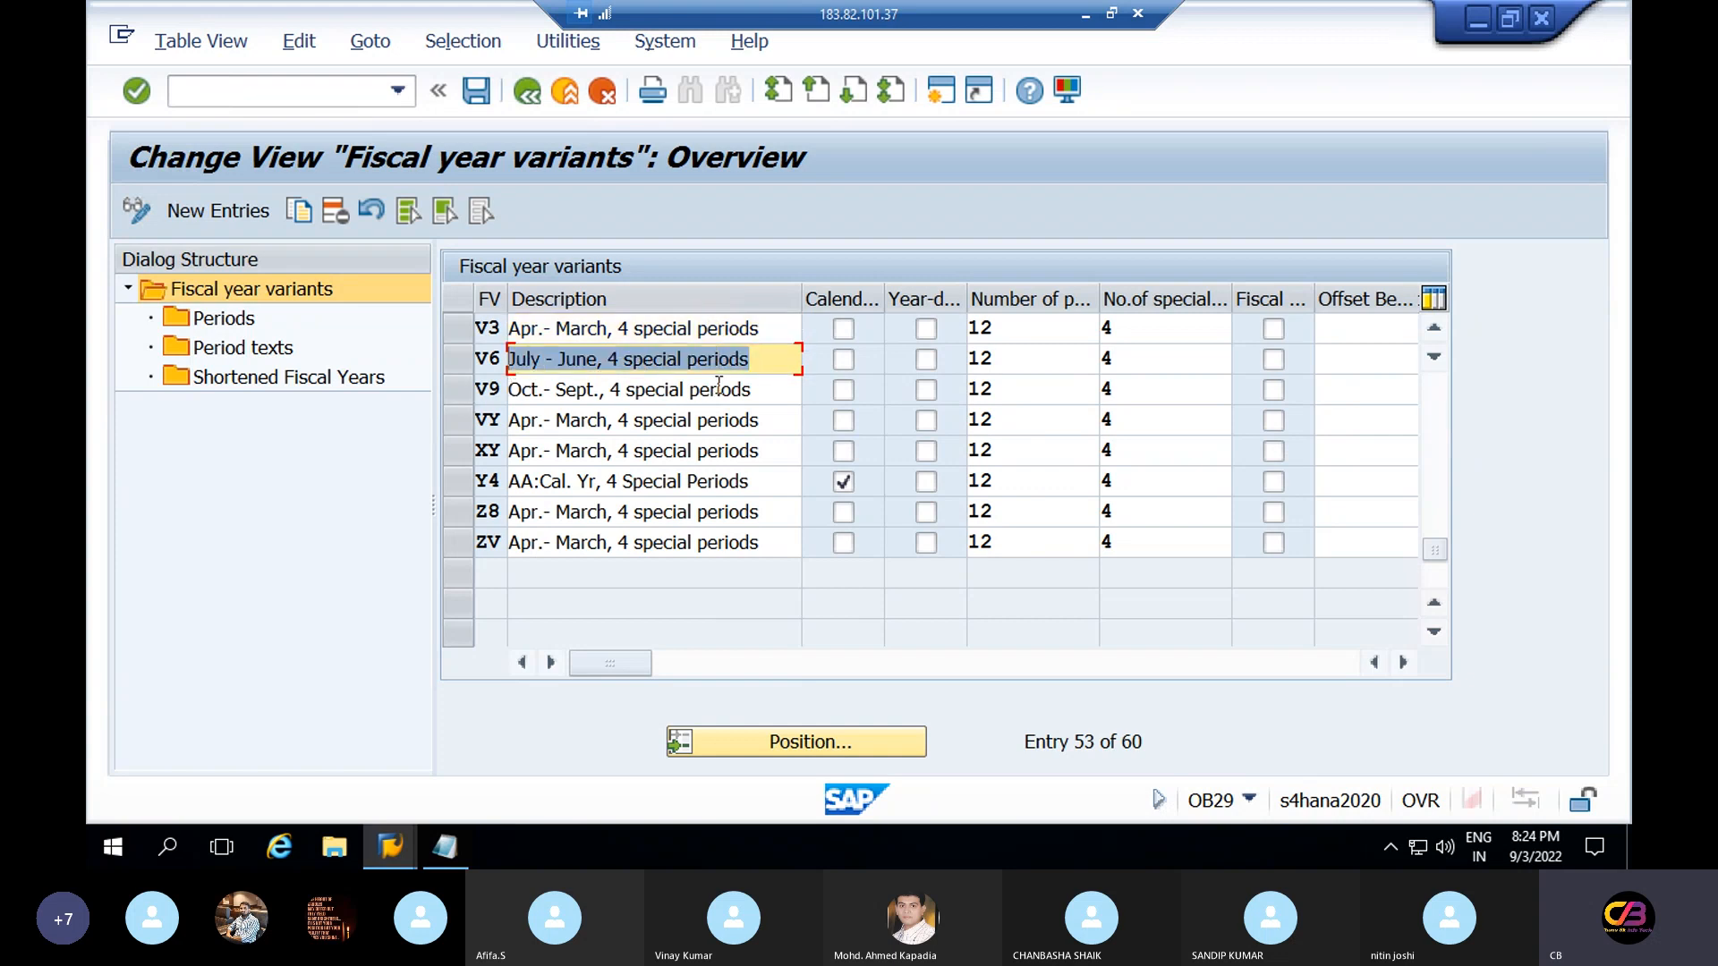
{"action": "left_click_drag", "start_coordinate": [752, 389], "coordinate": [527, 391]}
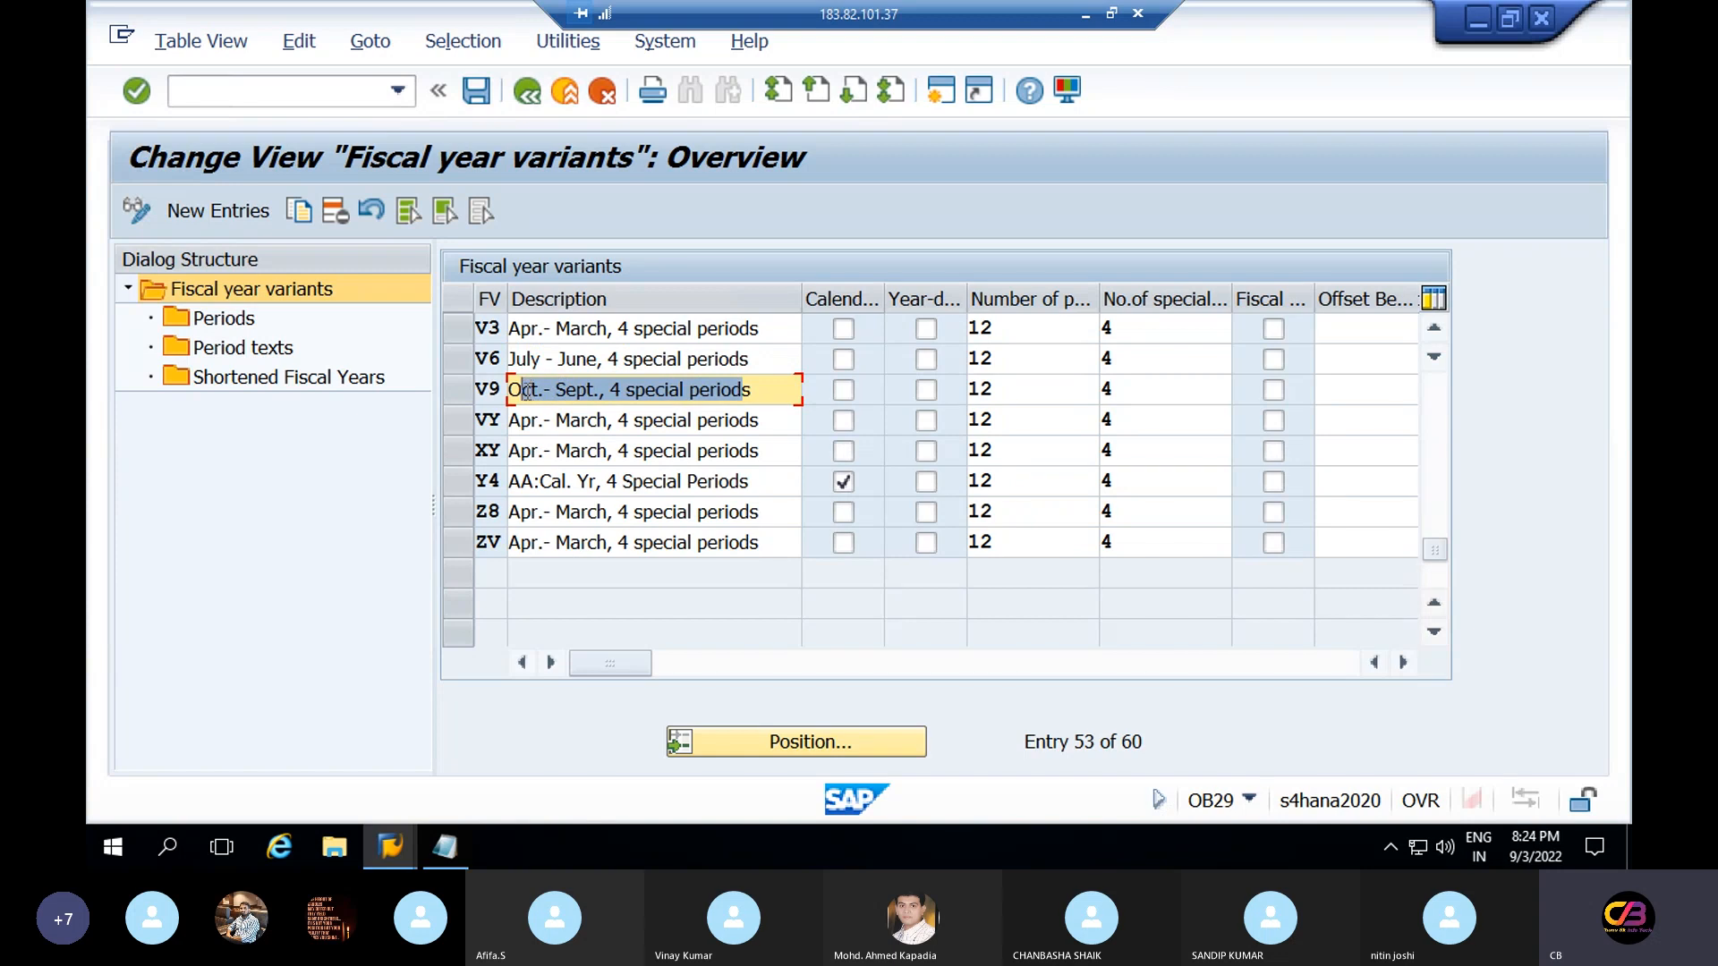
{"action": "left_click", "coordinate": [760, 417]}
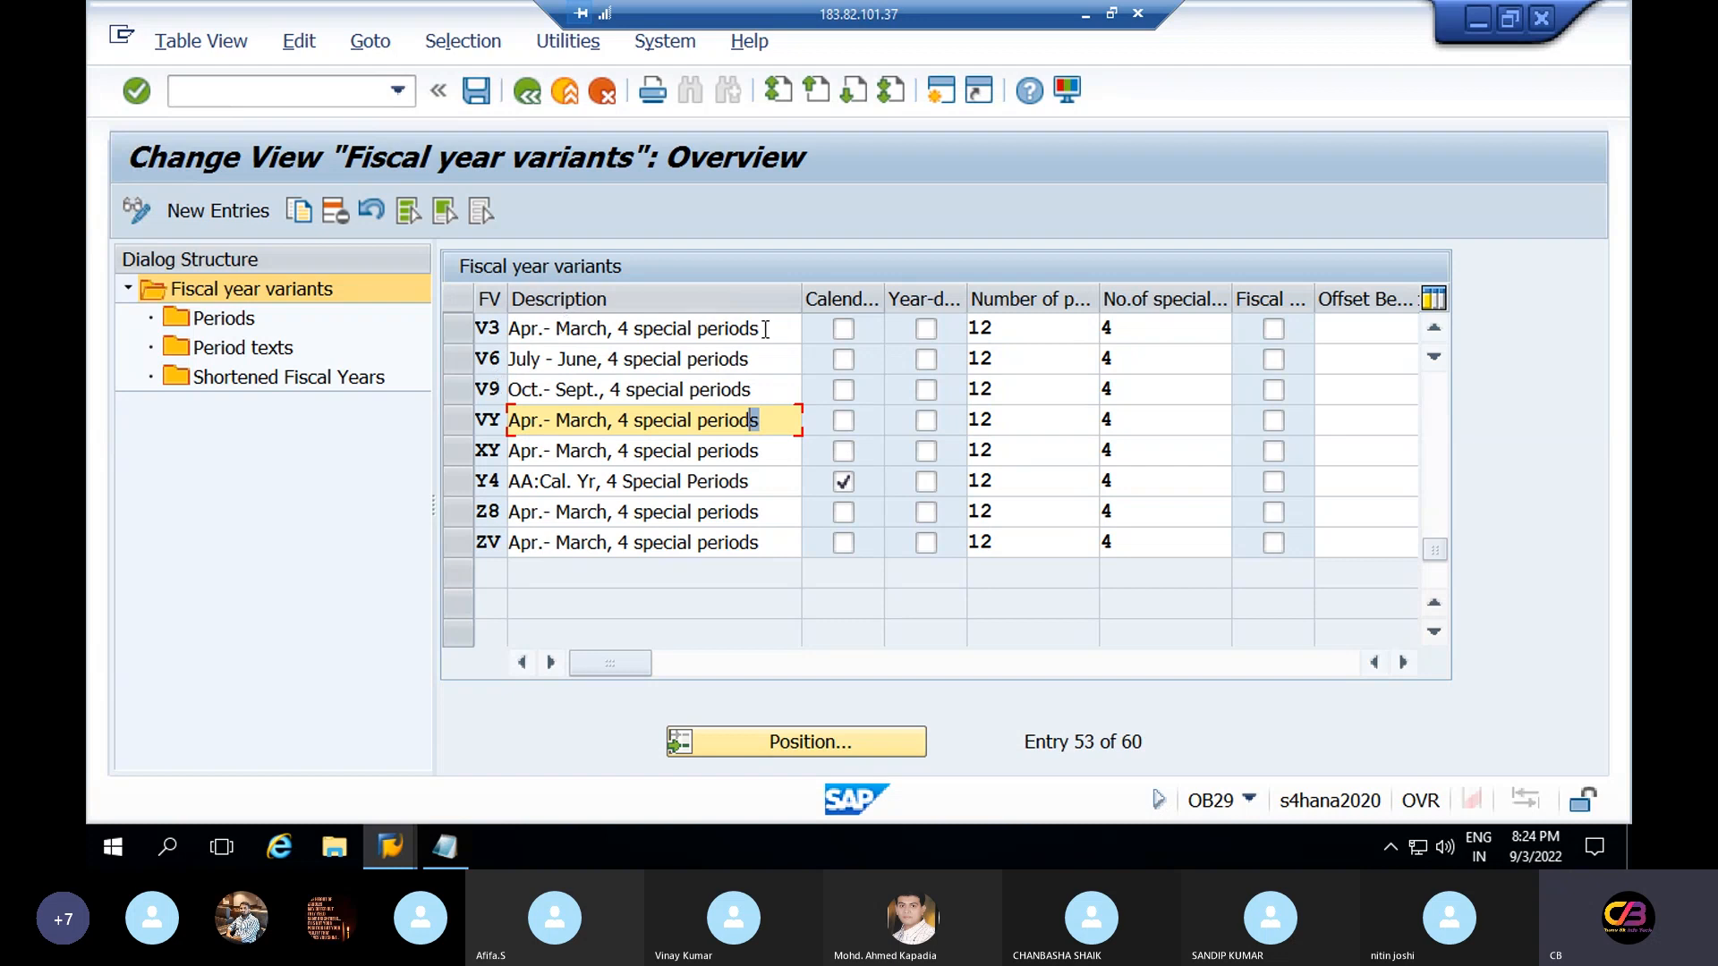
Review V3's Apr.–March setup with 12 posting and 4 special periods, then select V3
{"action": "left_click_drag", "start_coordinate": [767, 329], "coordinate": [496, 333]}
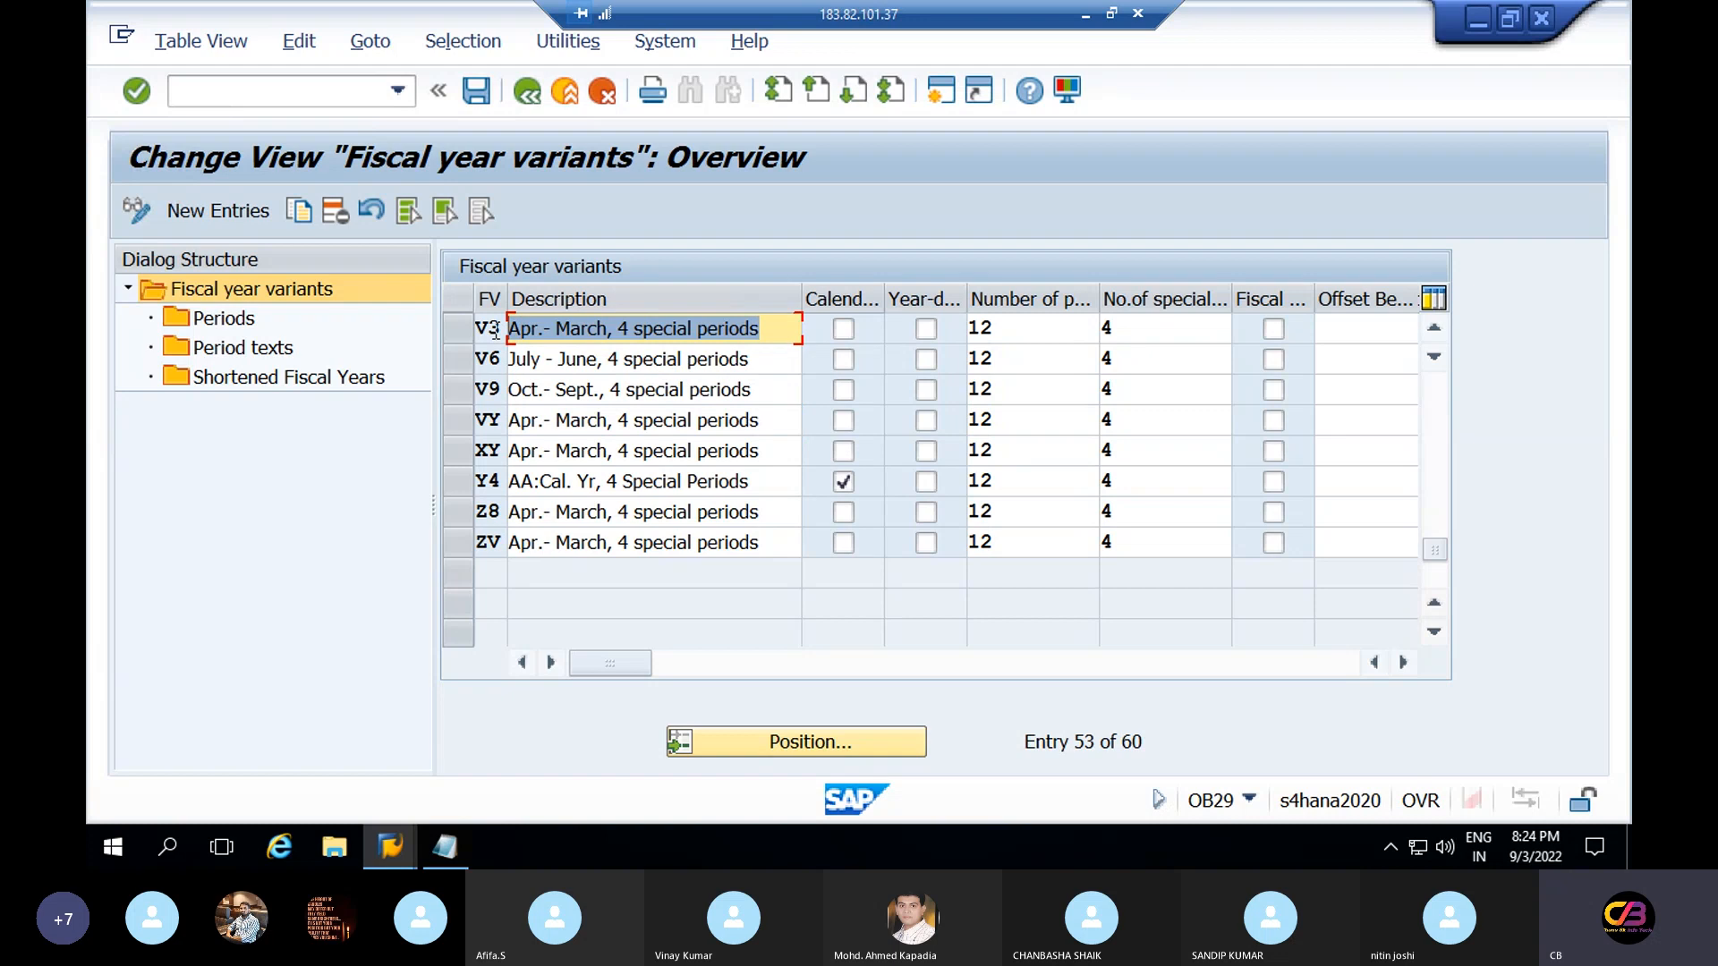
{"action": "left_click_drag", "start_coordinate": [1007, 328], "coordinate": [973, 328]}
{"action": "left_click", "coordinate": [1146, 327]}
{"action": "type", "text": "4"}
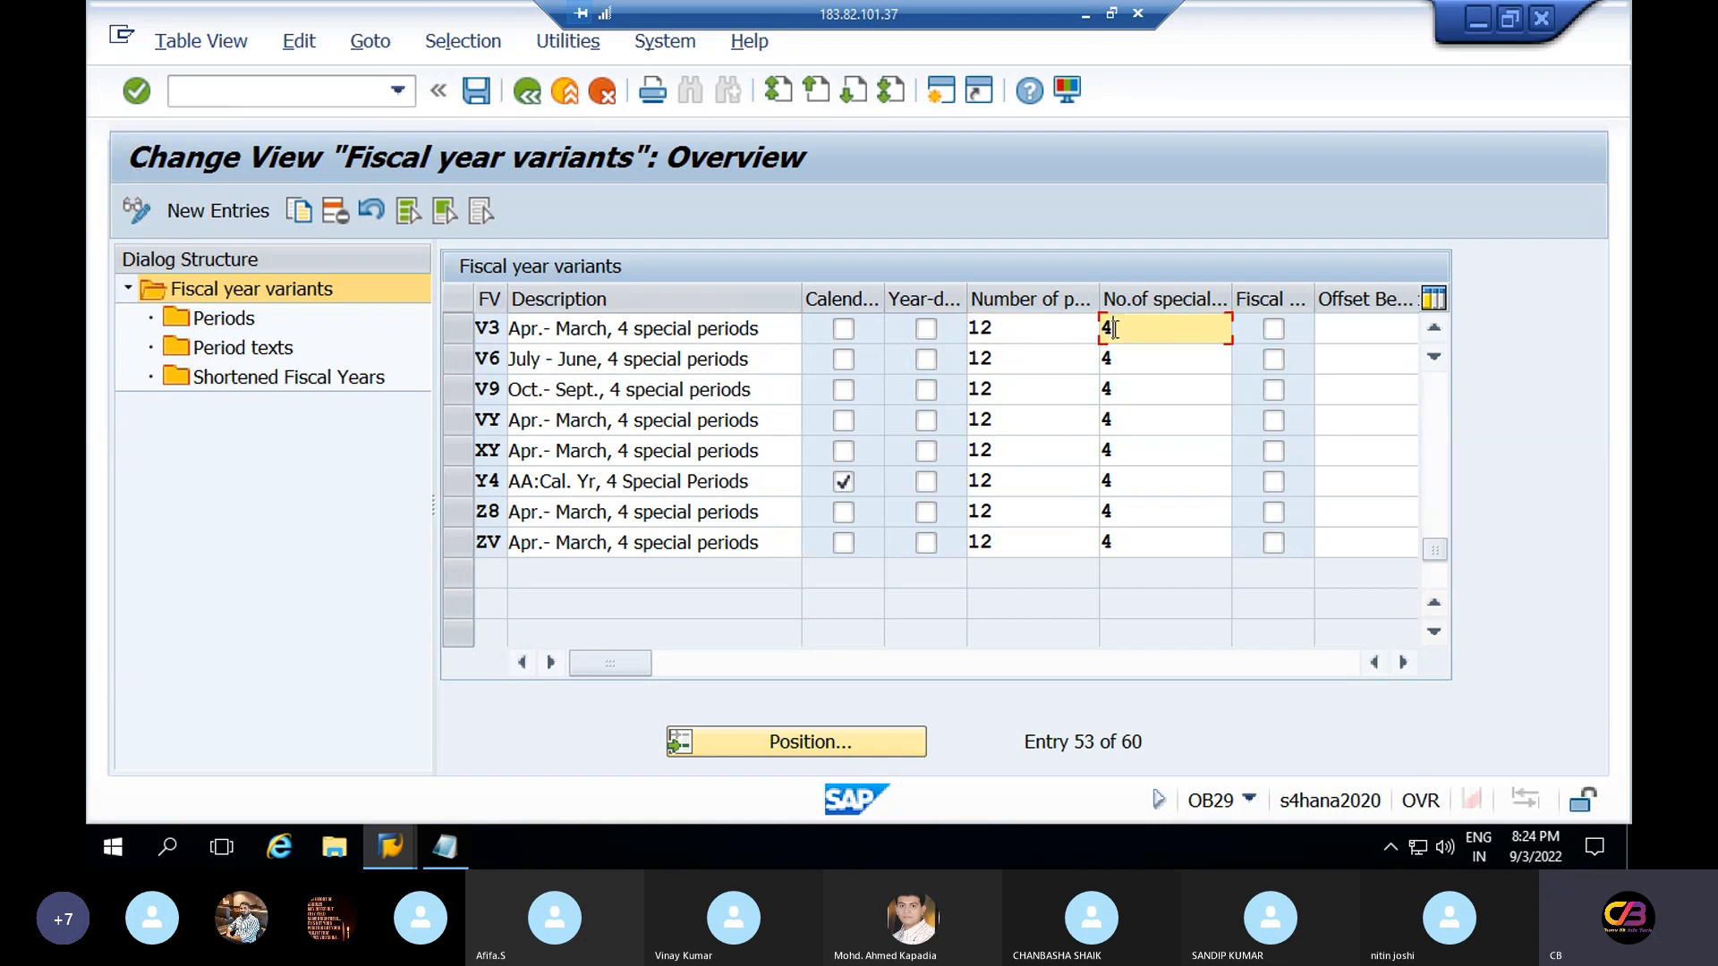
{"action": "left_click", "coordinate": [1043, 334]}
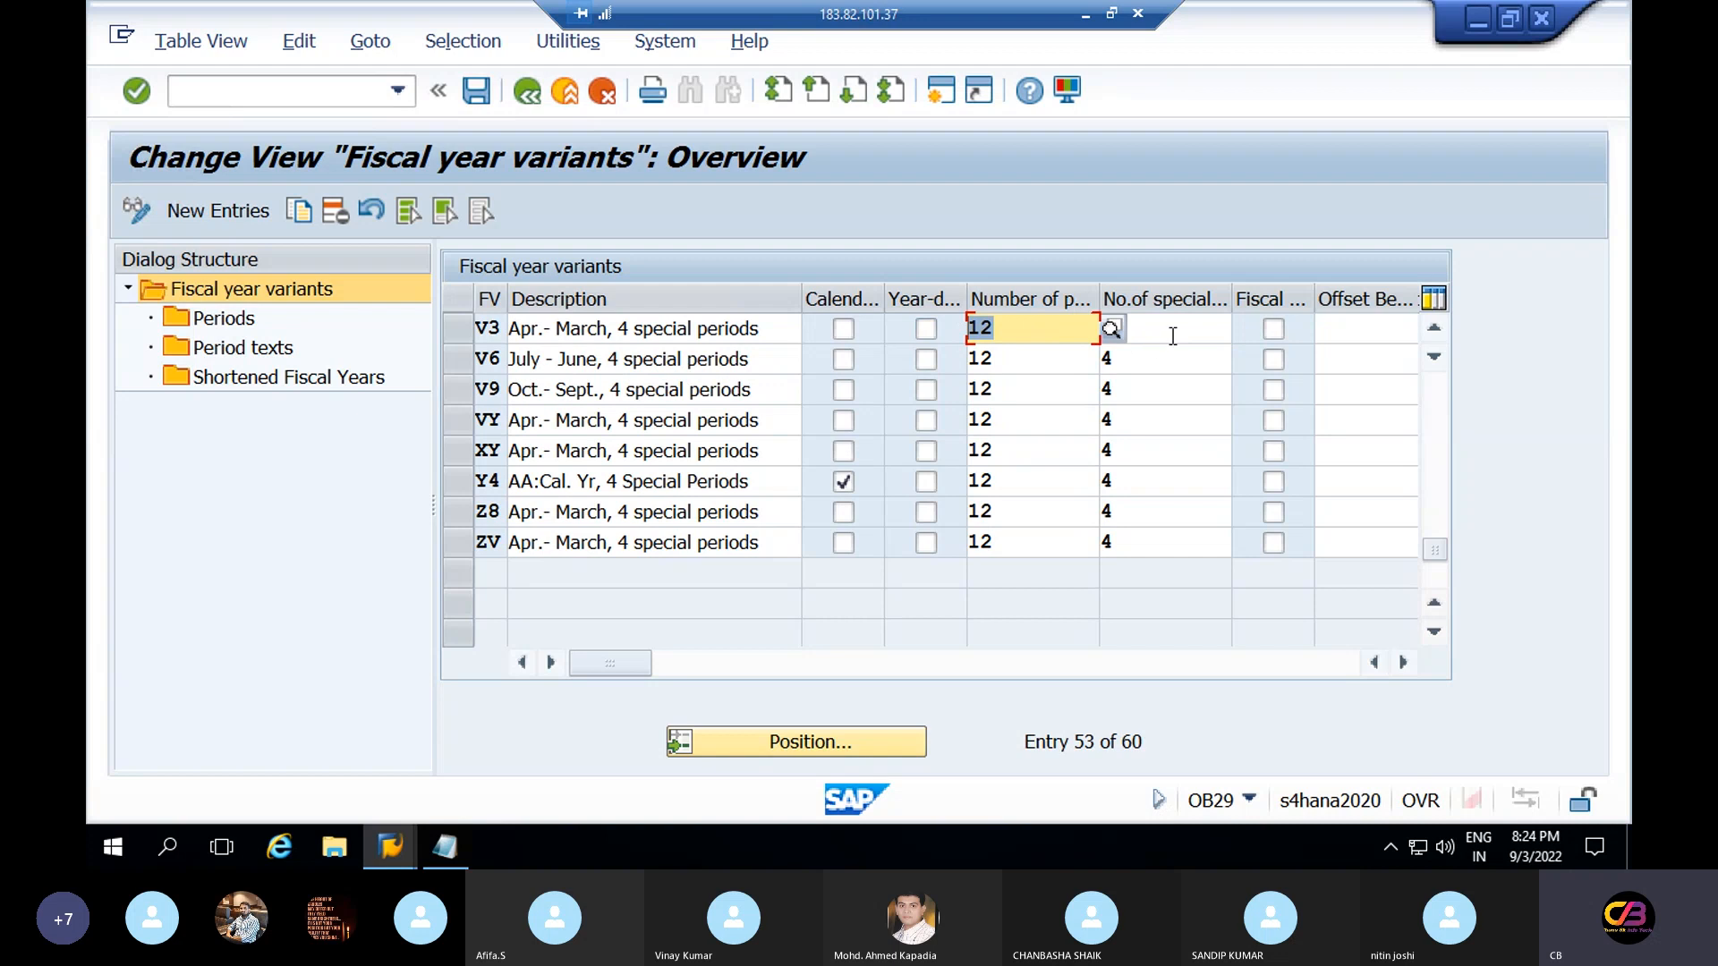
{"action": "left_click", "coordinate": [1114, 331]}
{"action": "left_click_drag", "start_coordinate": [1114, 331], "coordinate": [1099, 333]}
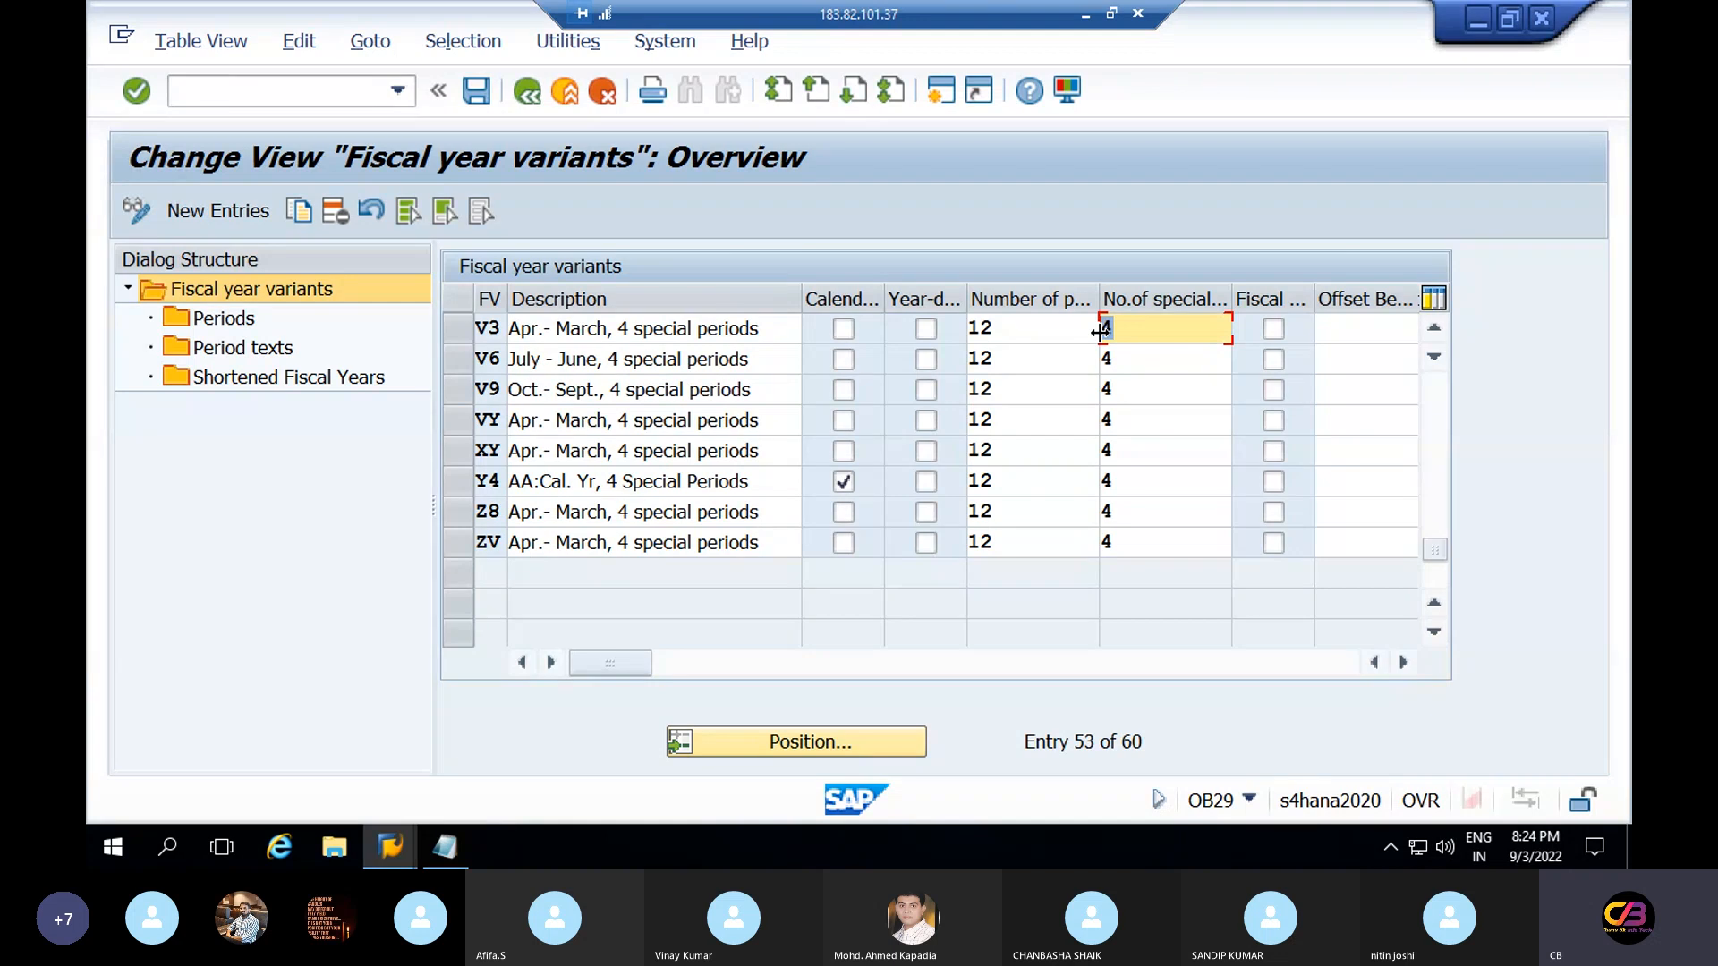
{"action": "left_click", "coordinate": [458, 329]}
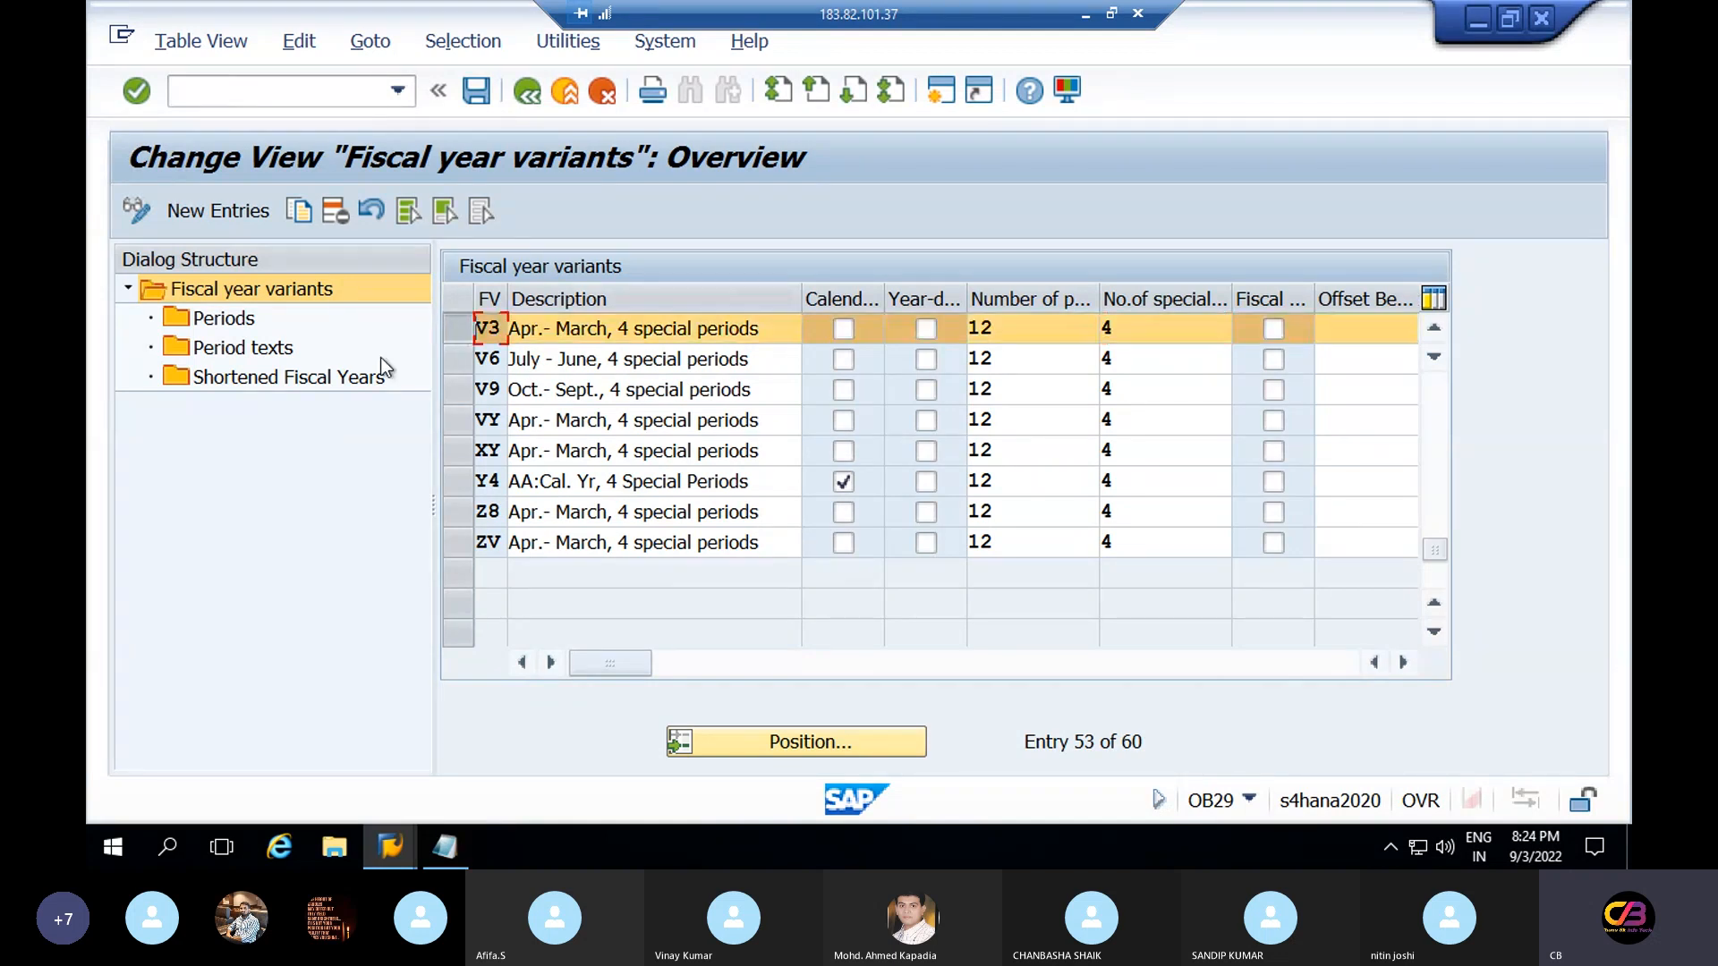
Copy the V3 entry with the new fiscal year variant key RV
{"action": "left_click", "coordinate": [295, 218]}
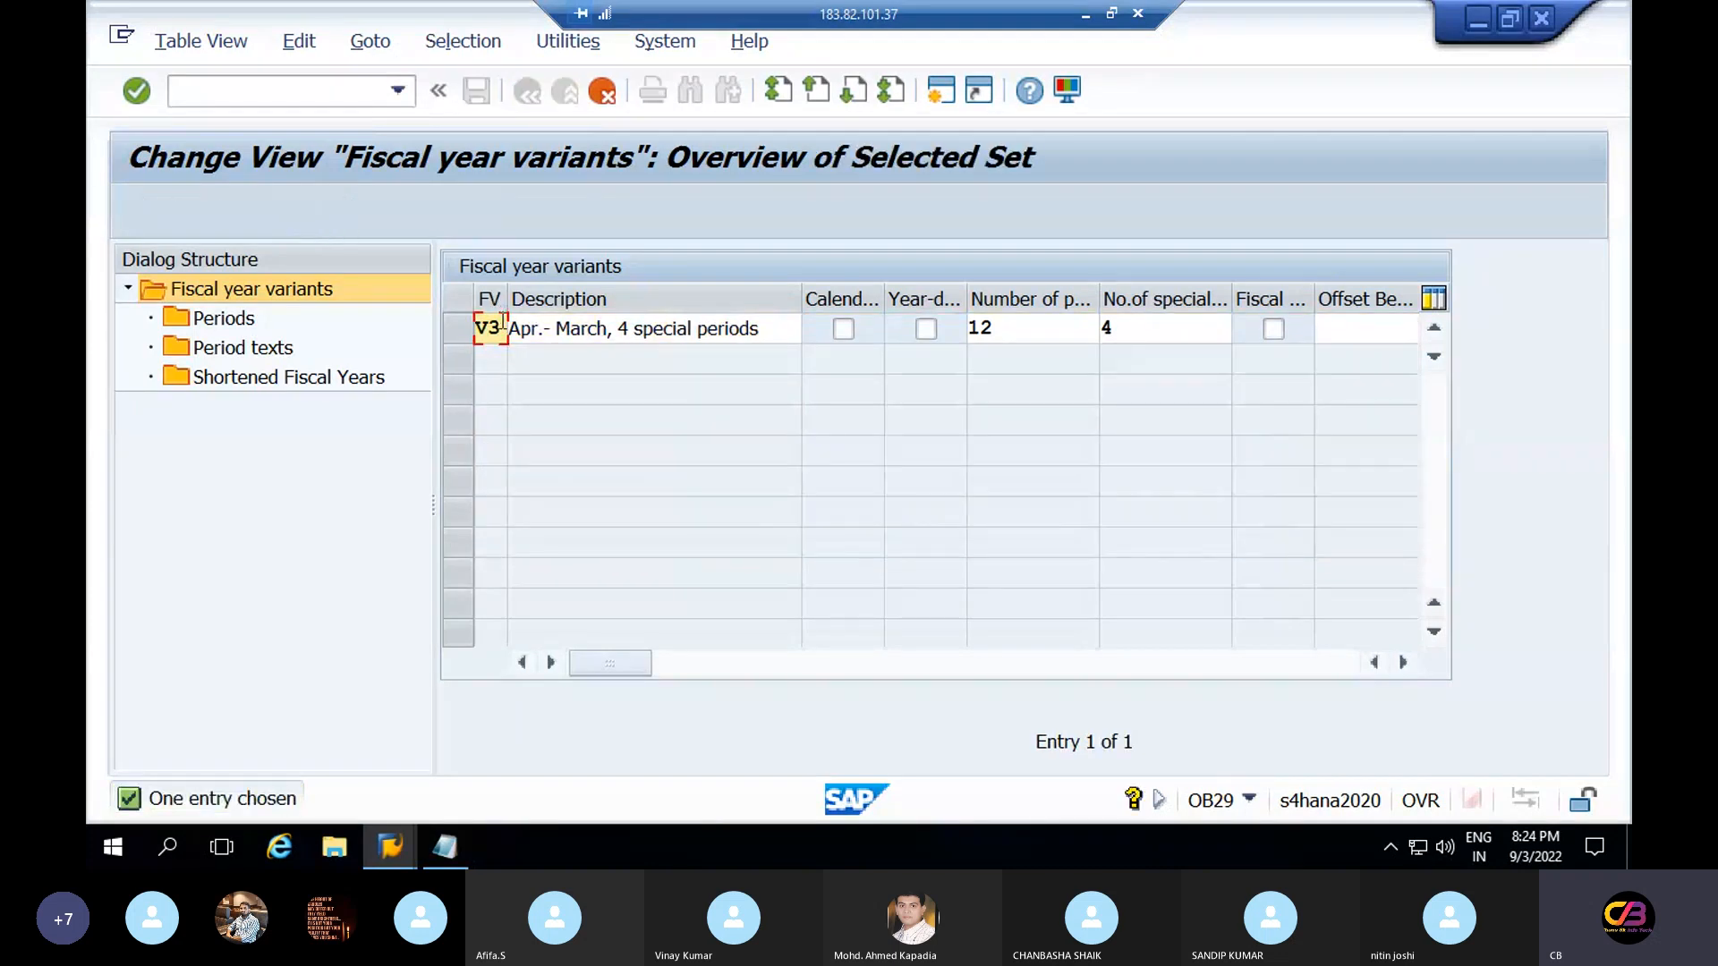
{"action": "key", "text": "BackSpace"}
{"action": "key", "text": "BackSpace"}
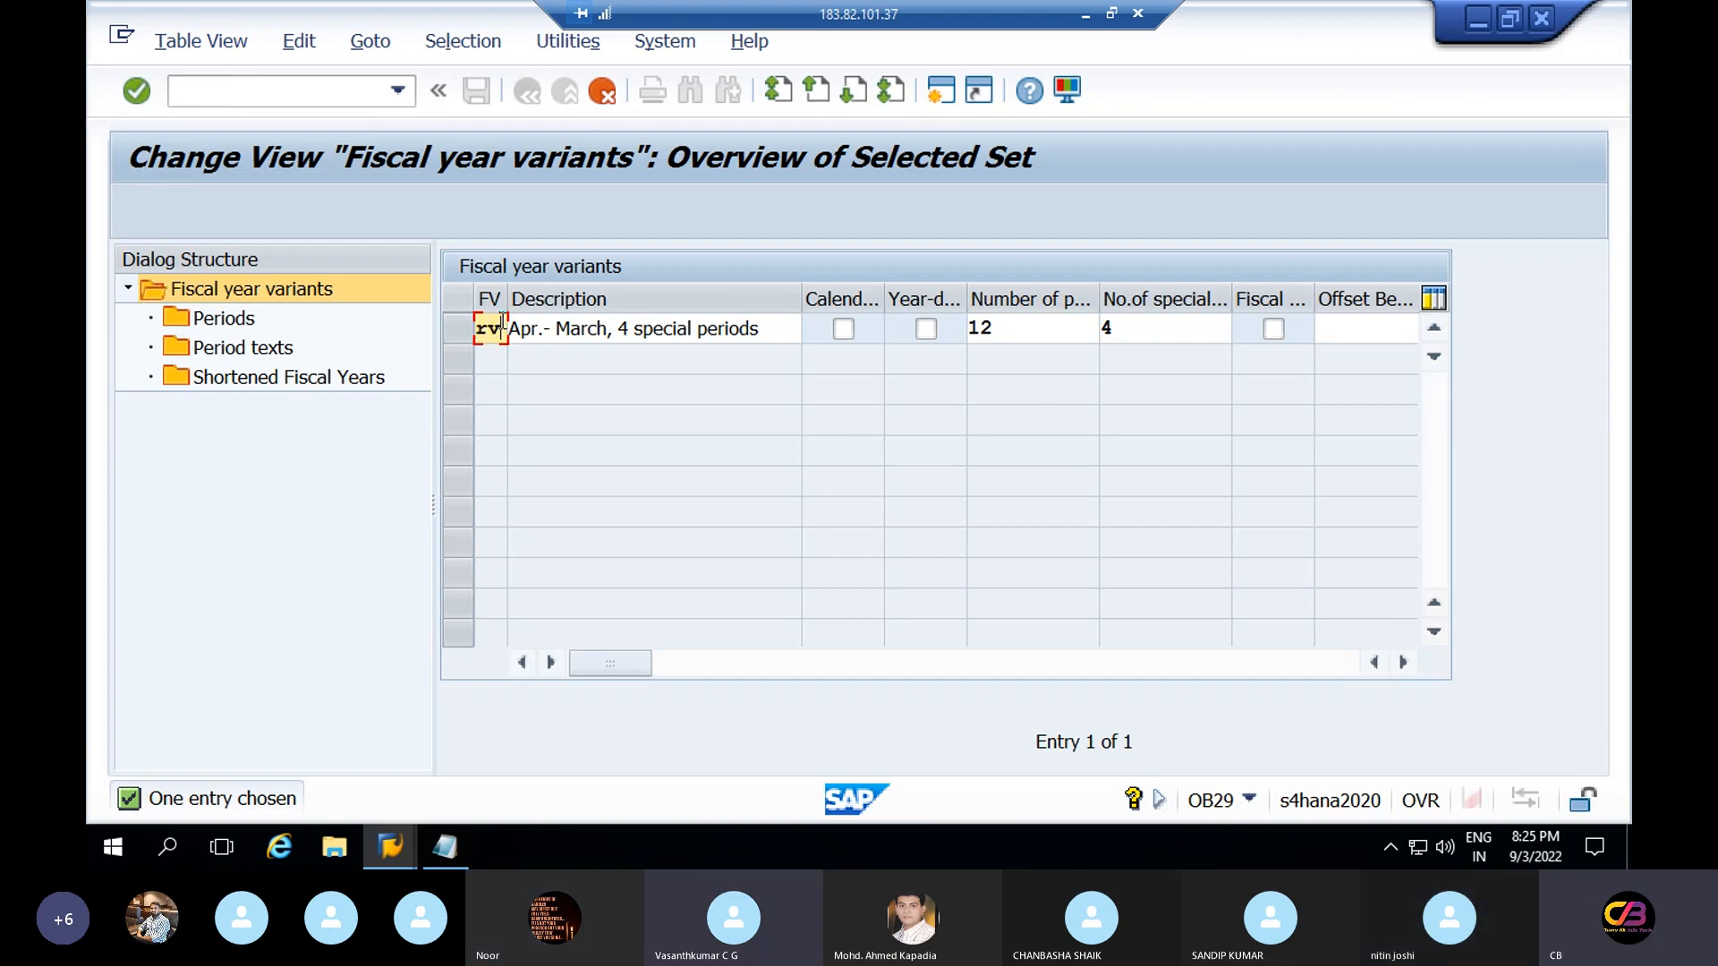
{"action": "type", "text": "rv"}
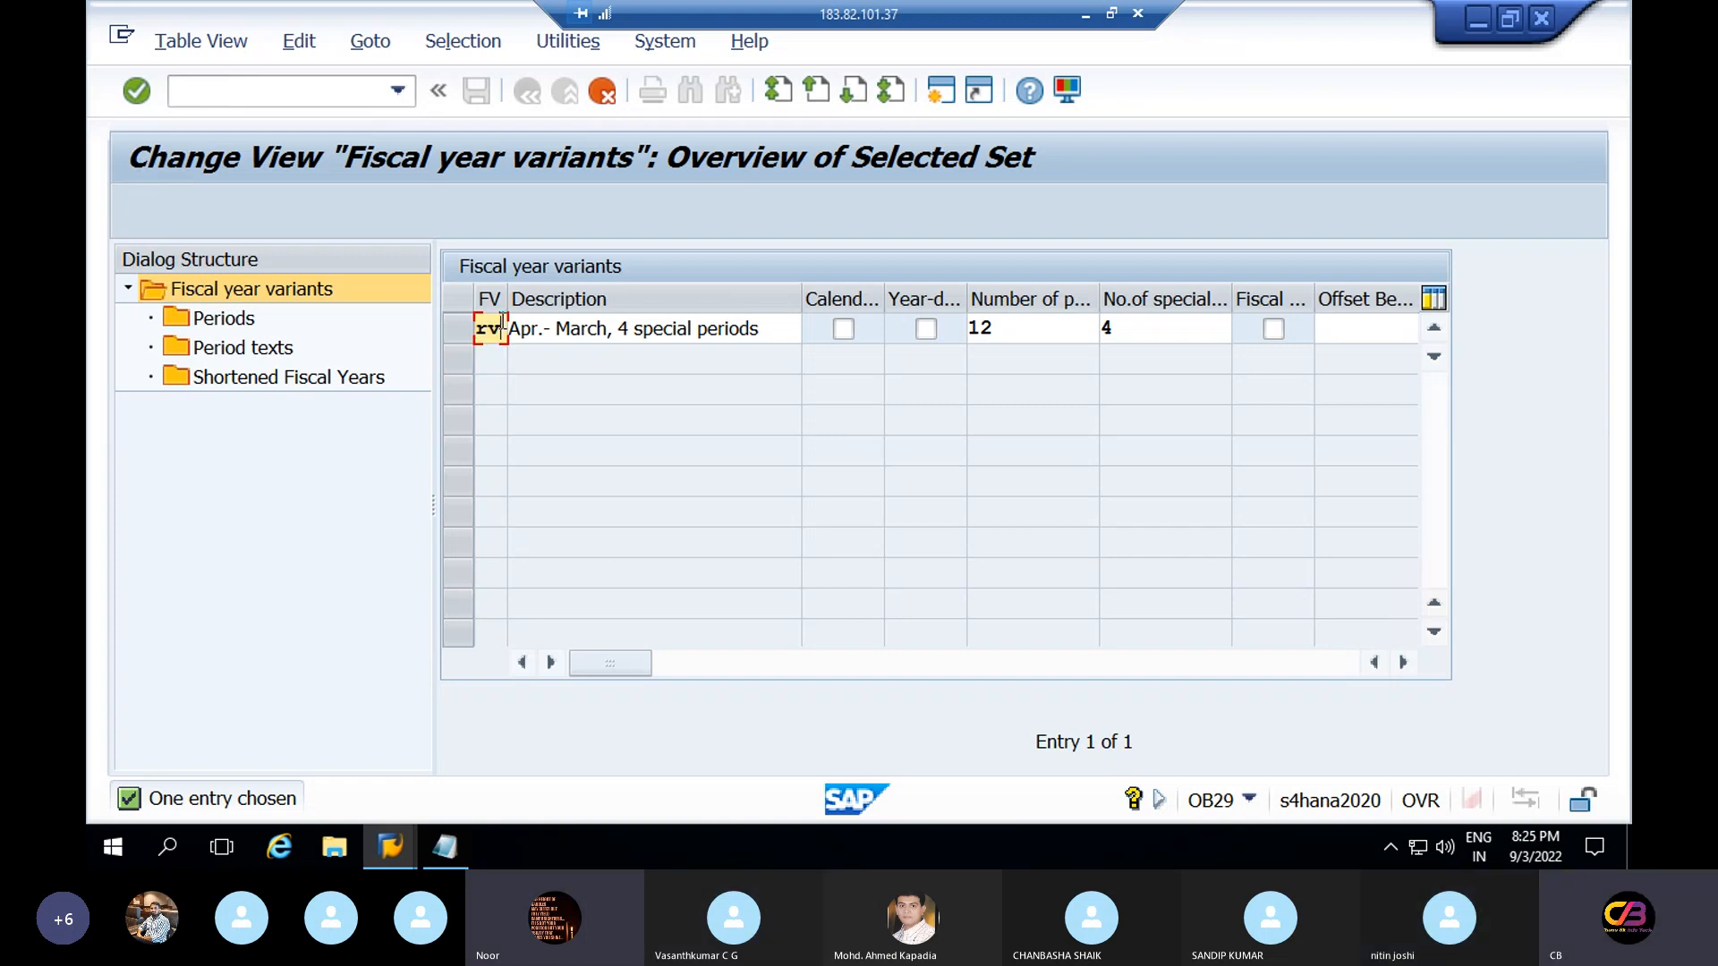
{"action": "key", "text": "BackSpace"}
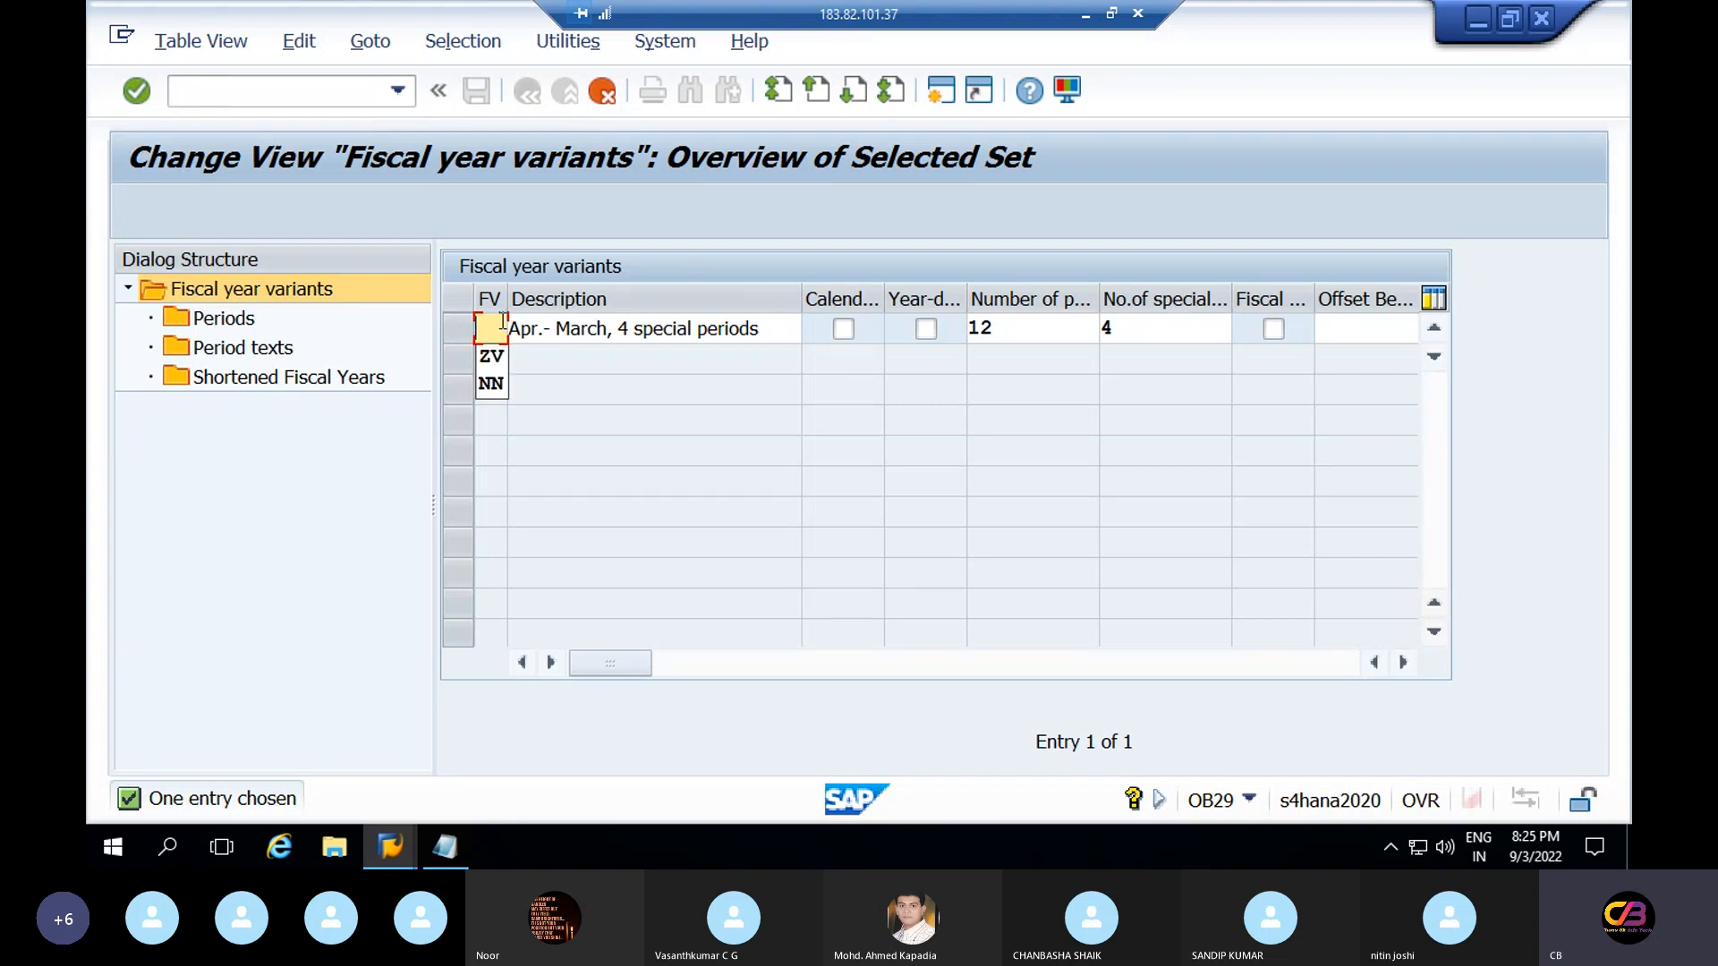
{"action": "key", "text": "BackSpace"}
{"action": "type", "text": "rv"}
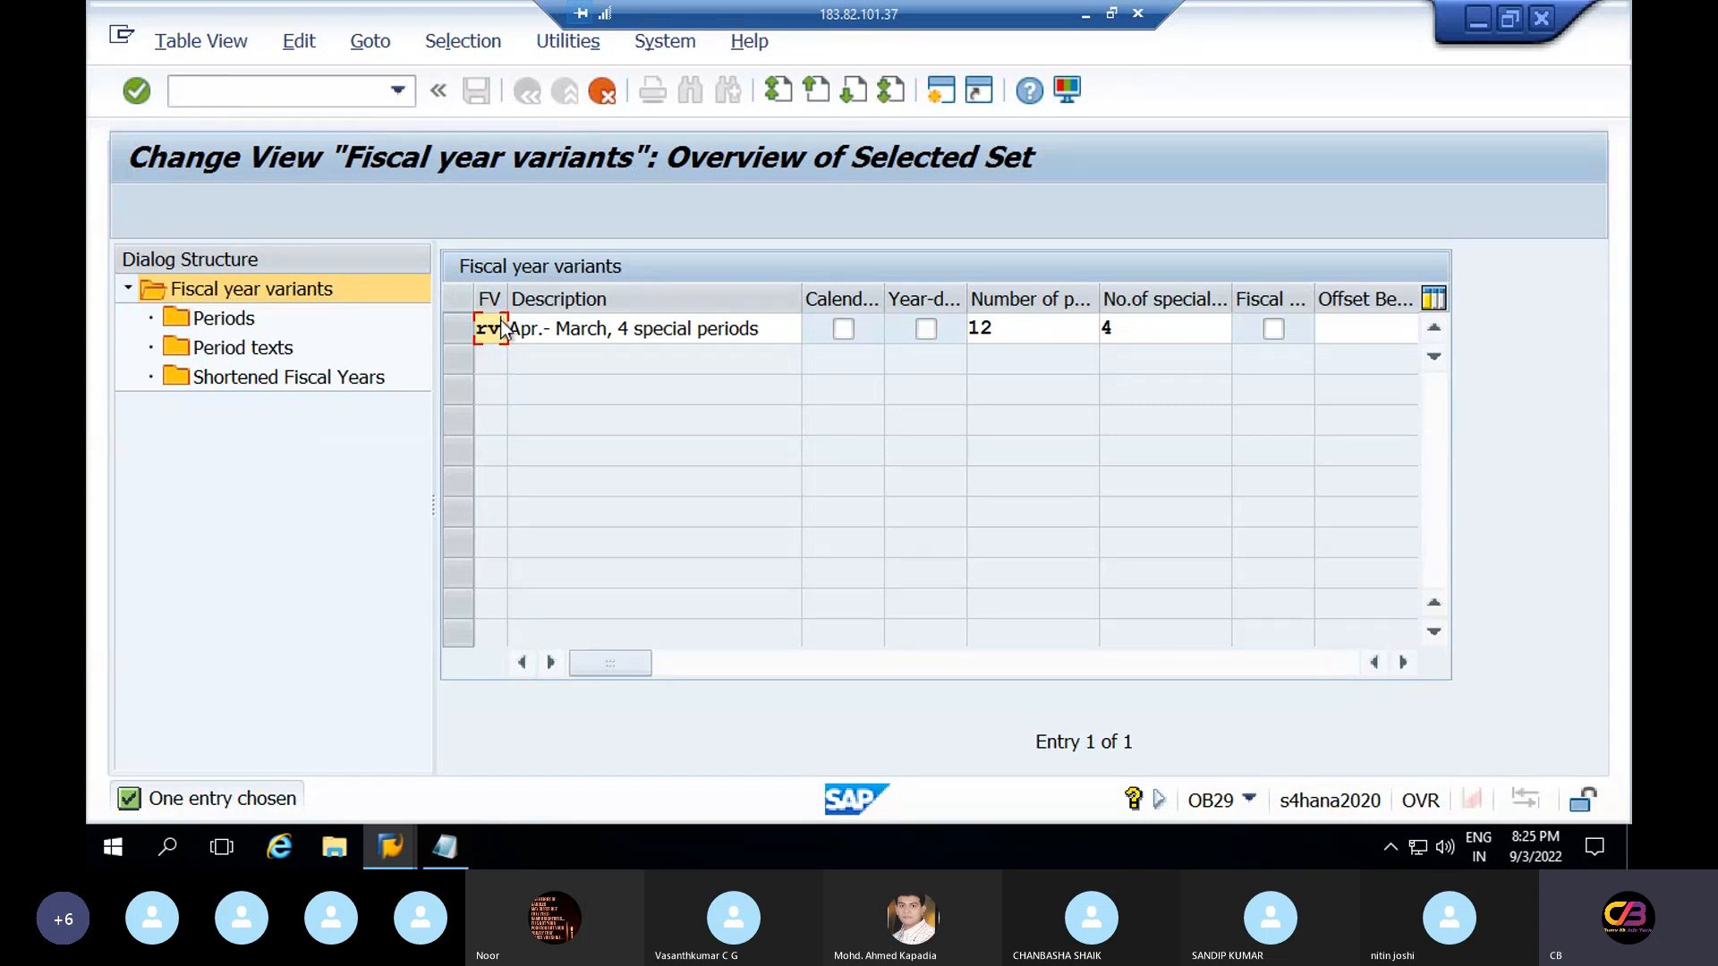
{"action": "key", "text": "Return"}
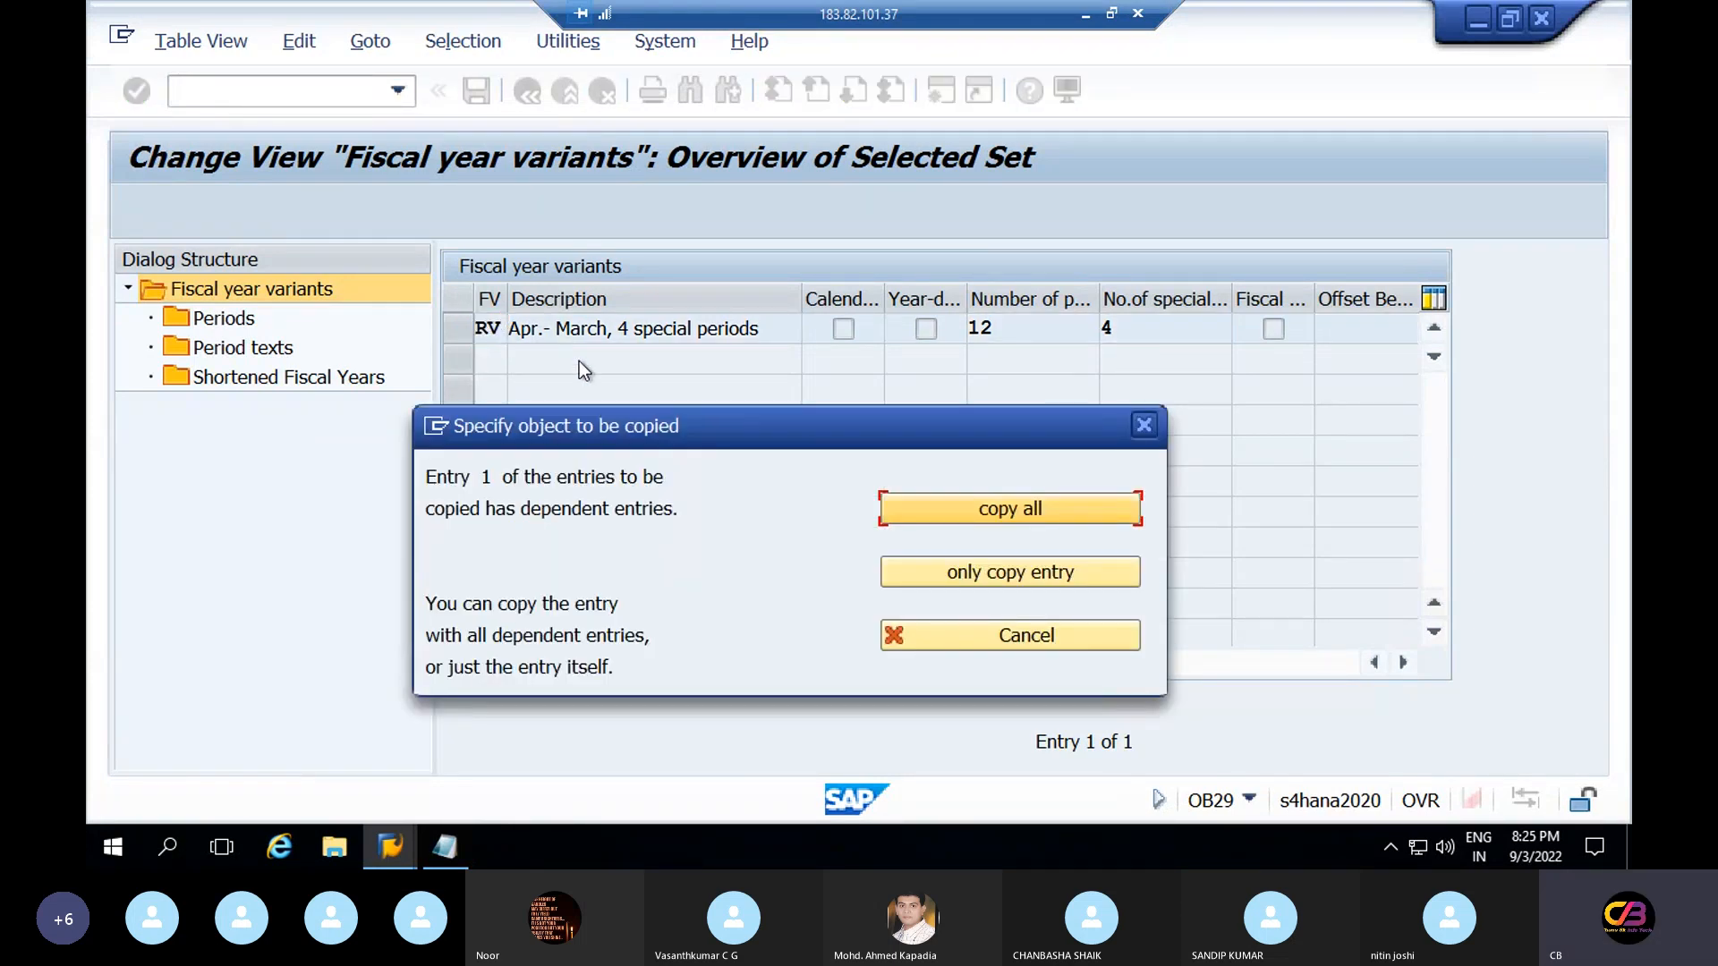
Copy all 44 dependent entries into RV, acknowledge the message, and select the RV row
{"action": "left_click", "coordinate": [1056, 519]}
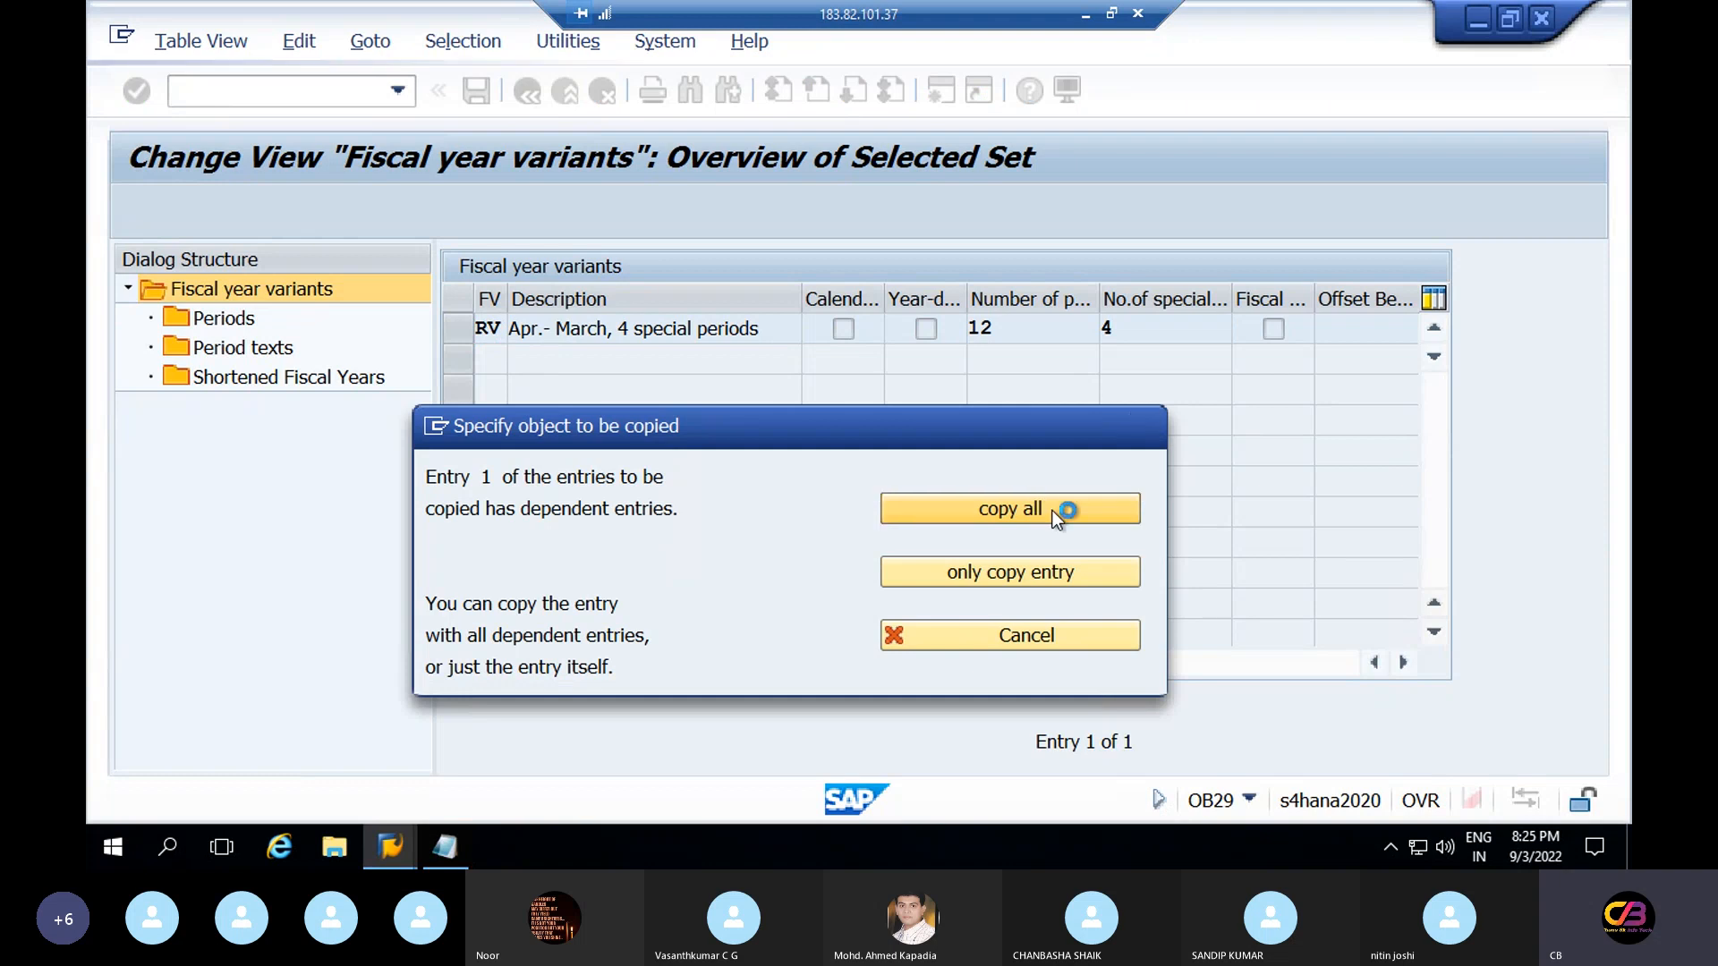
{"action": "left_click_drag", "start_coordinate": [720, 577], "coordinate": [824, 412]}
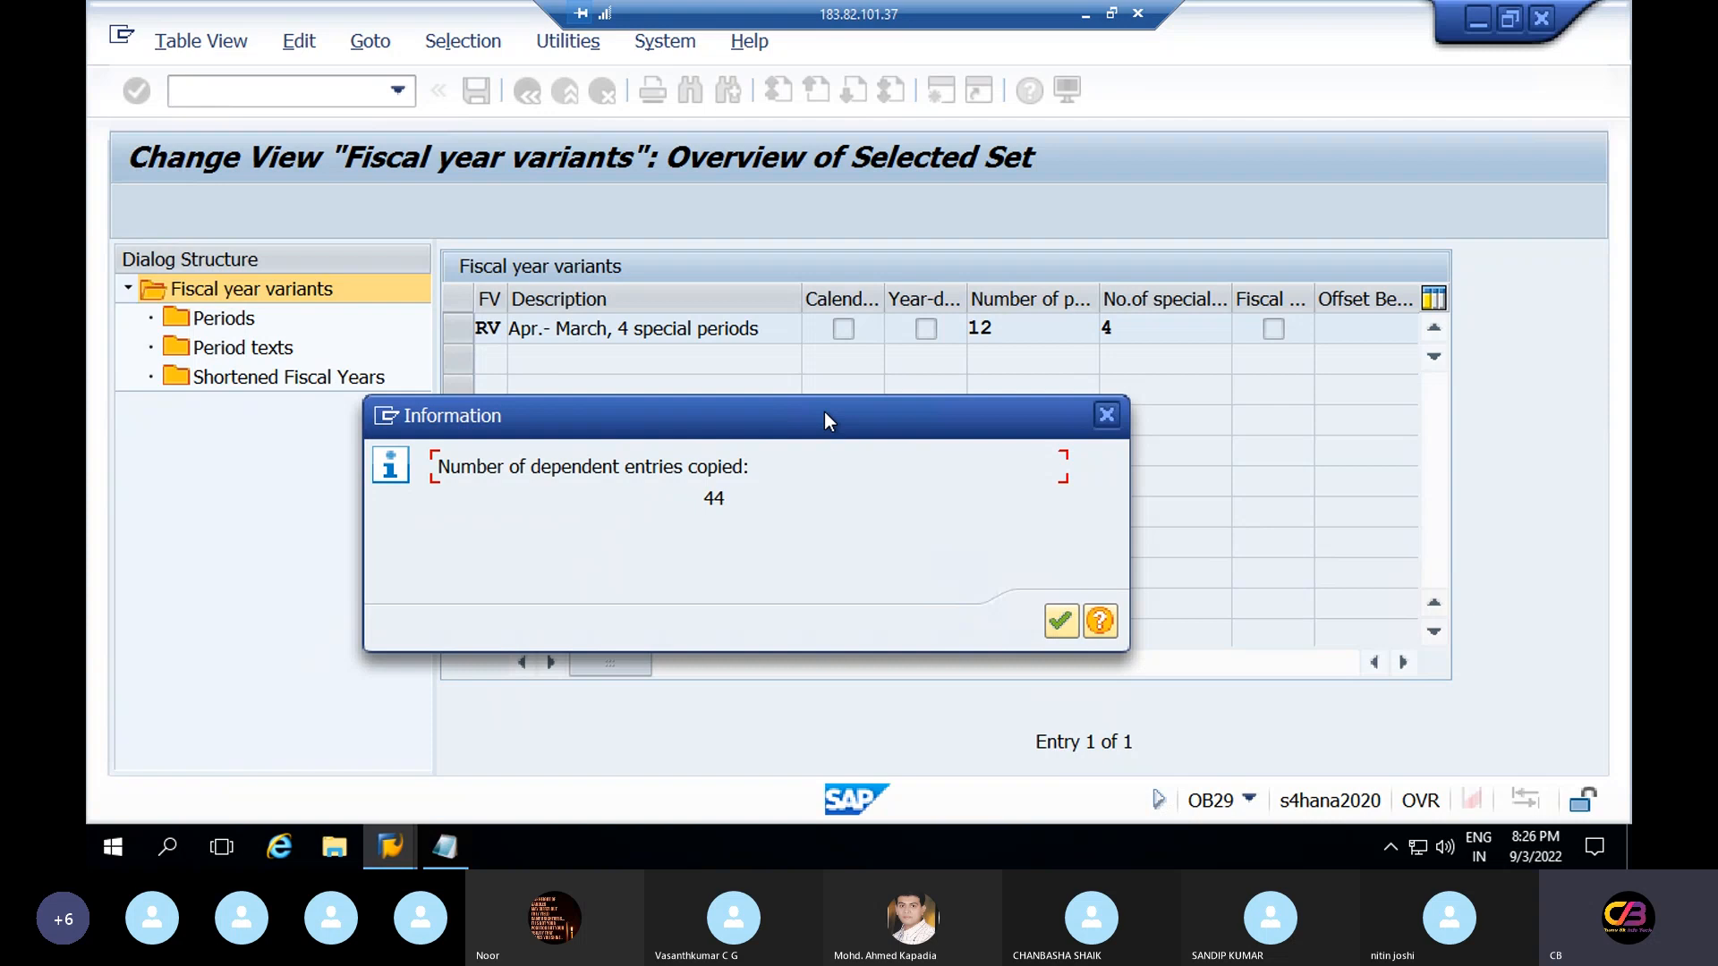
{"action": "left_click", "coordinate": [1066, 620]}
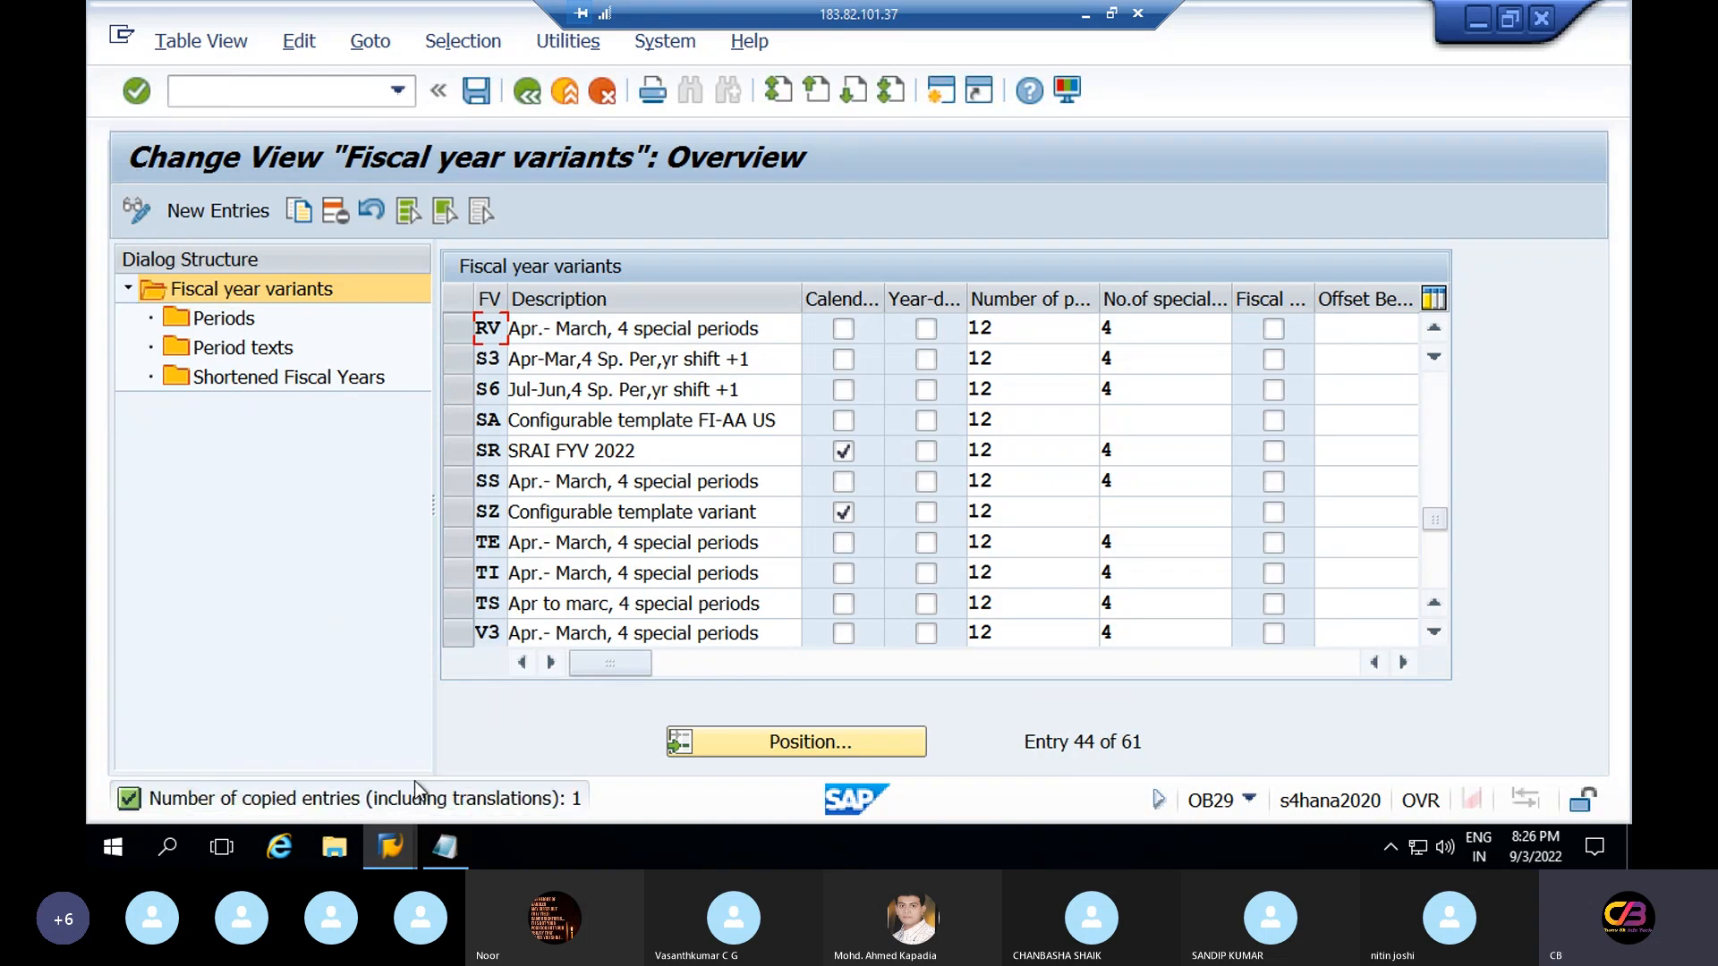
{"action": "left_click", "coordinate": [458, 329]}
Save RV under a new customizing request titled 'global settings configuration'
{"action": "left_click", "coordinate": [229, 320]}
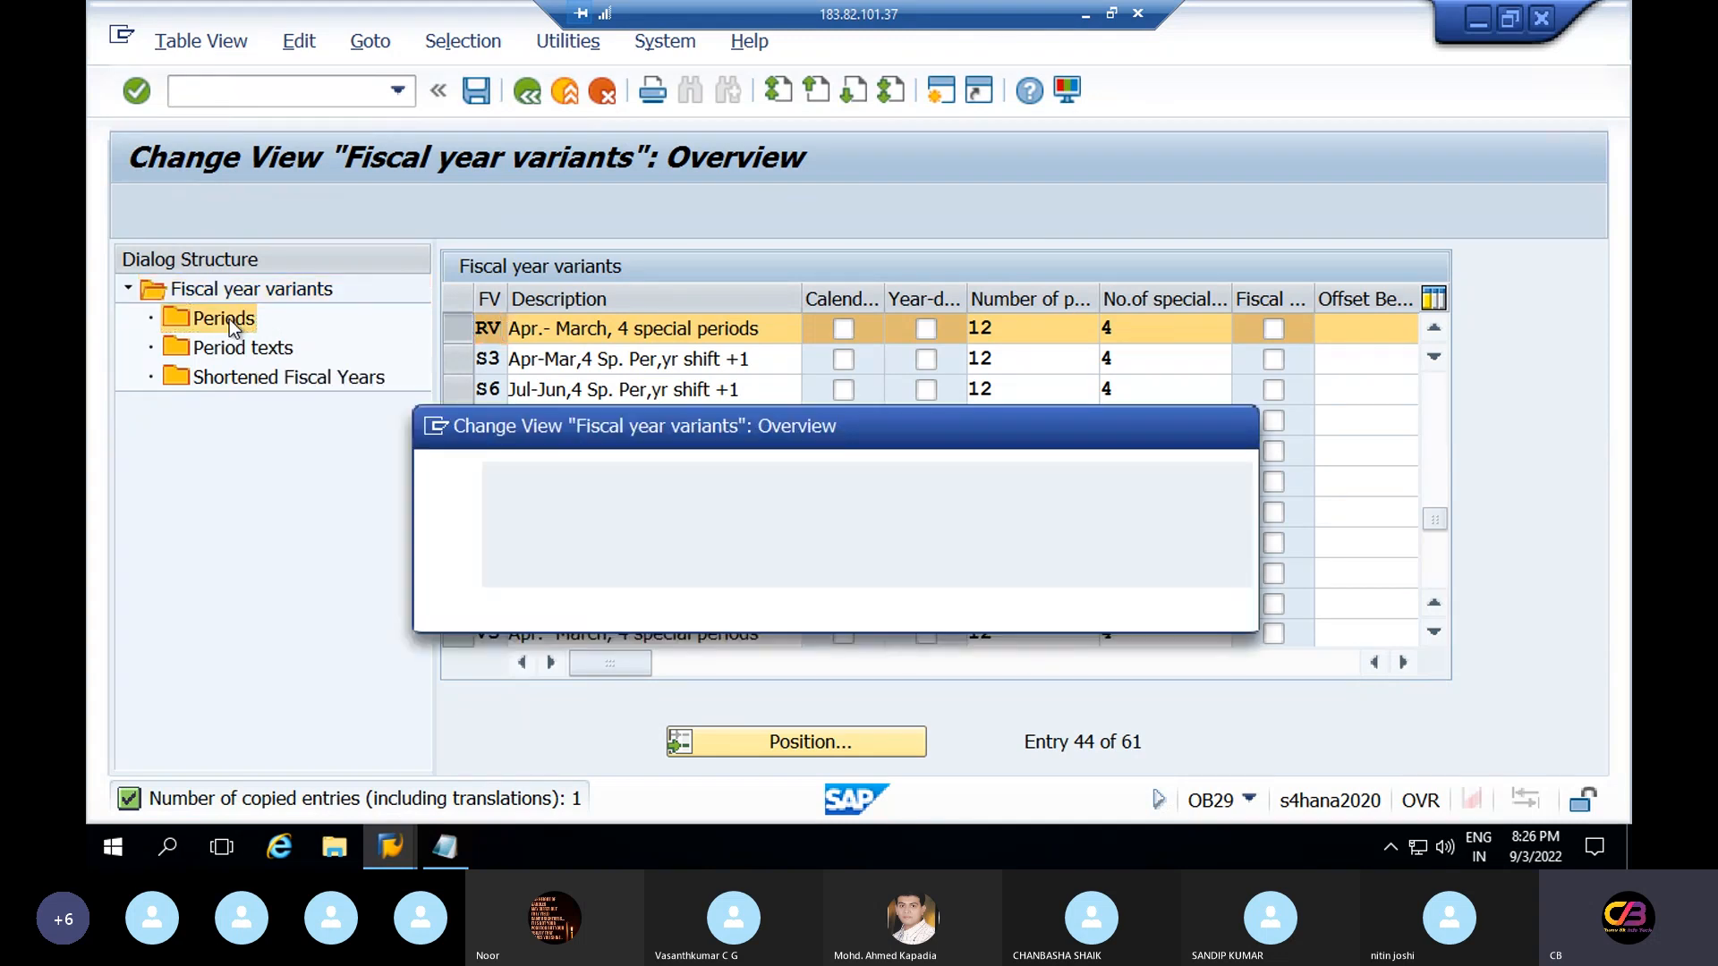
{"action": "left_click", "coordinate": [573, 598]}
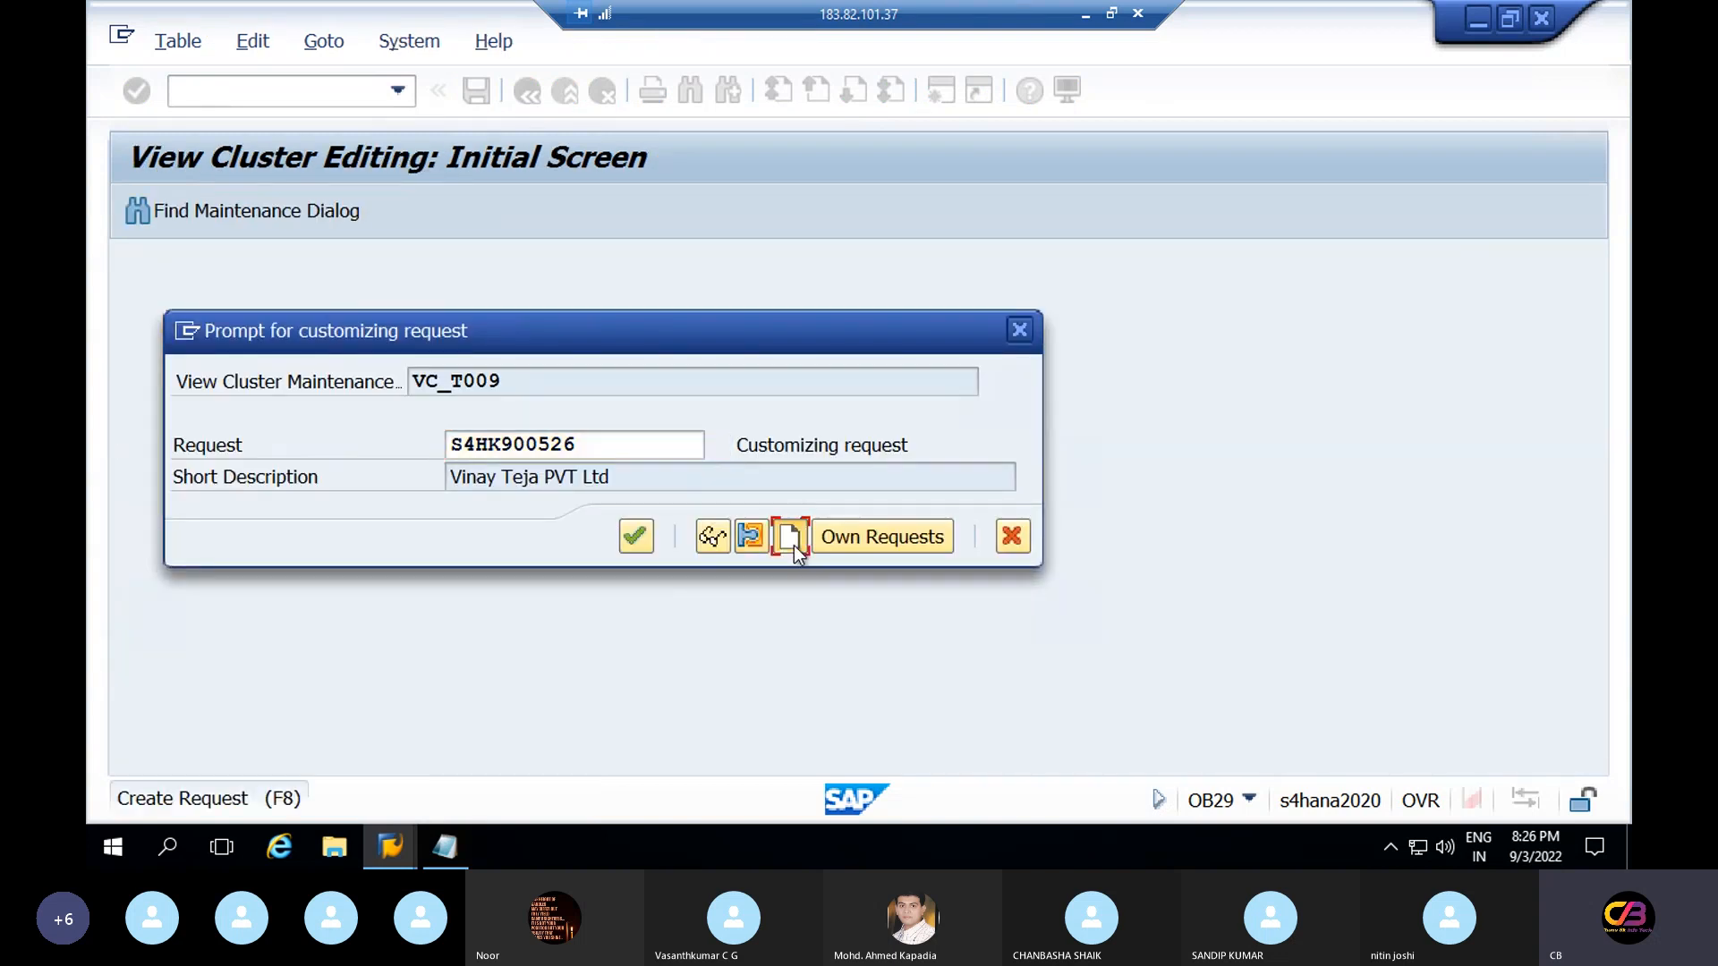
{"action": "left_click", "coordinate": [789, 537]}
{"action": "type", "text": "glb"}
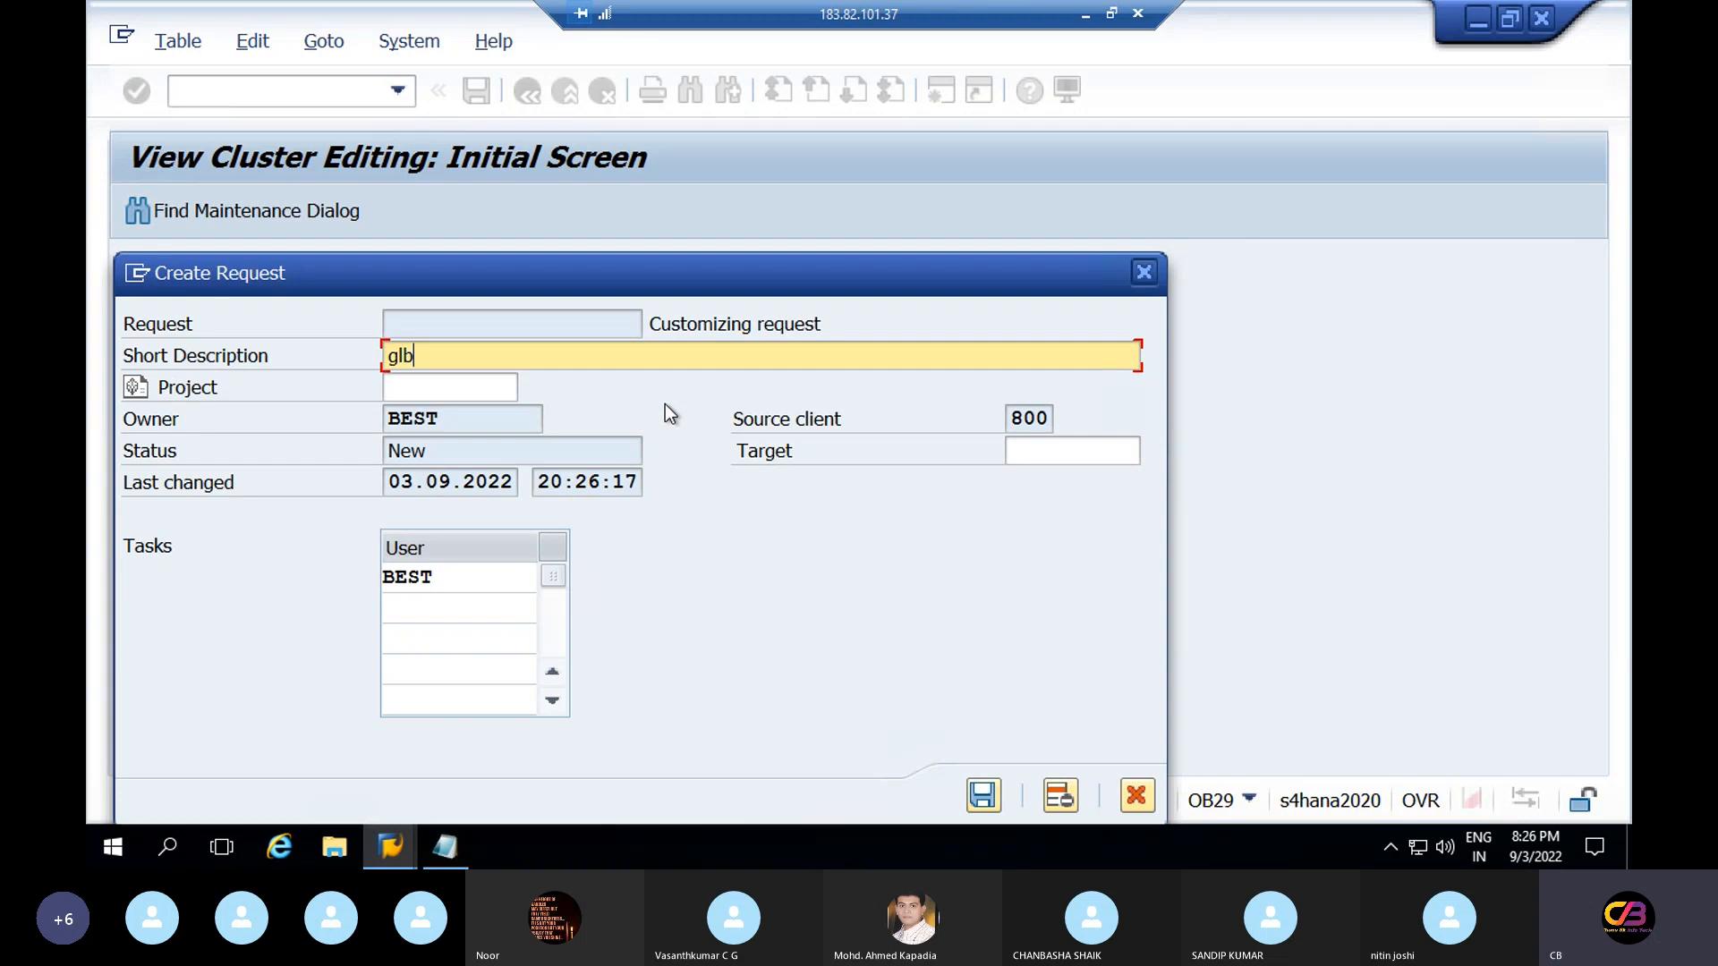
{"action": "key", "text": "BackSpace"}
{"action": "type", "text": "obal settings configuration"}
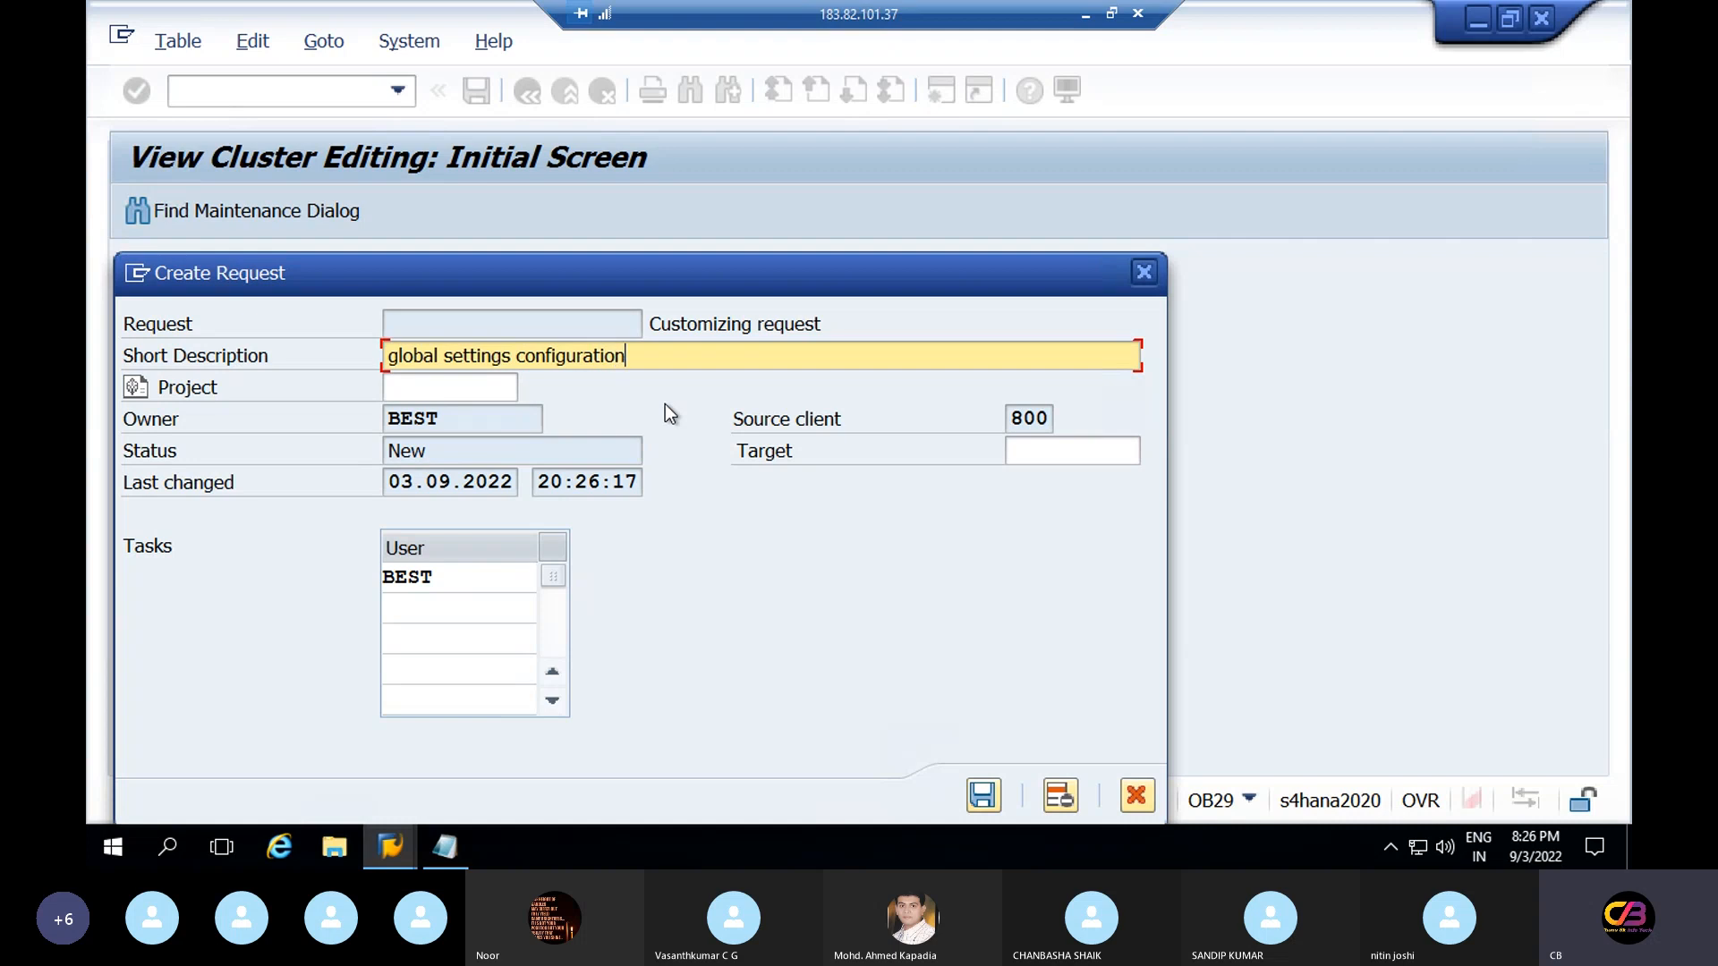
{"action": "left_click", "coordinate": [984, 795]}
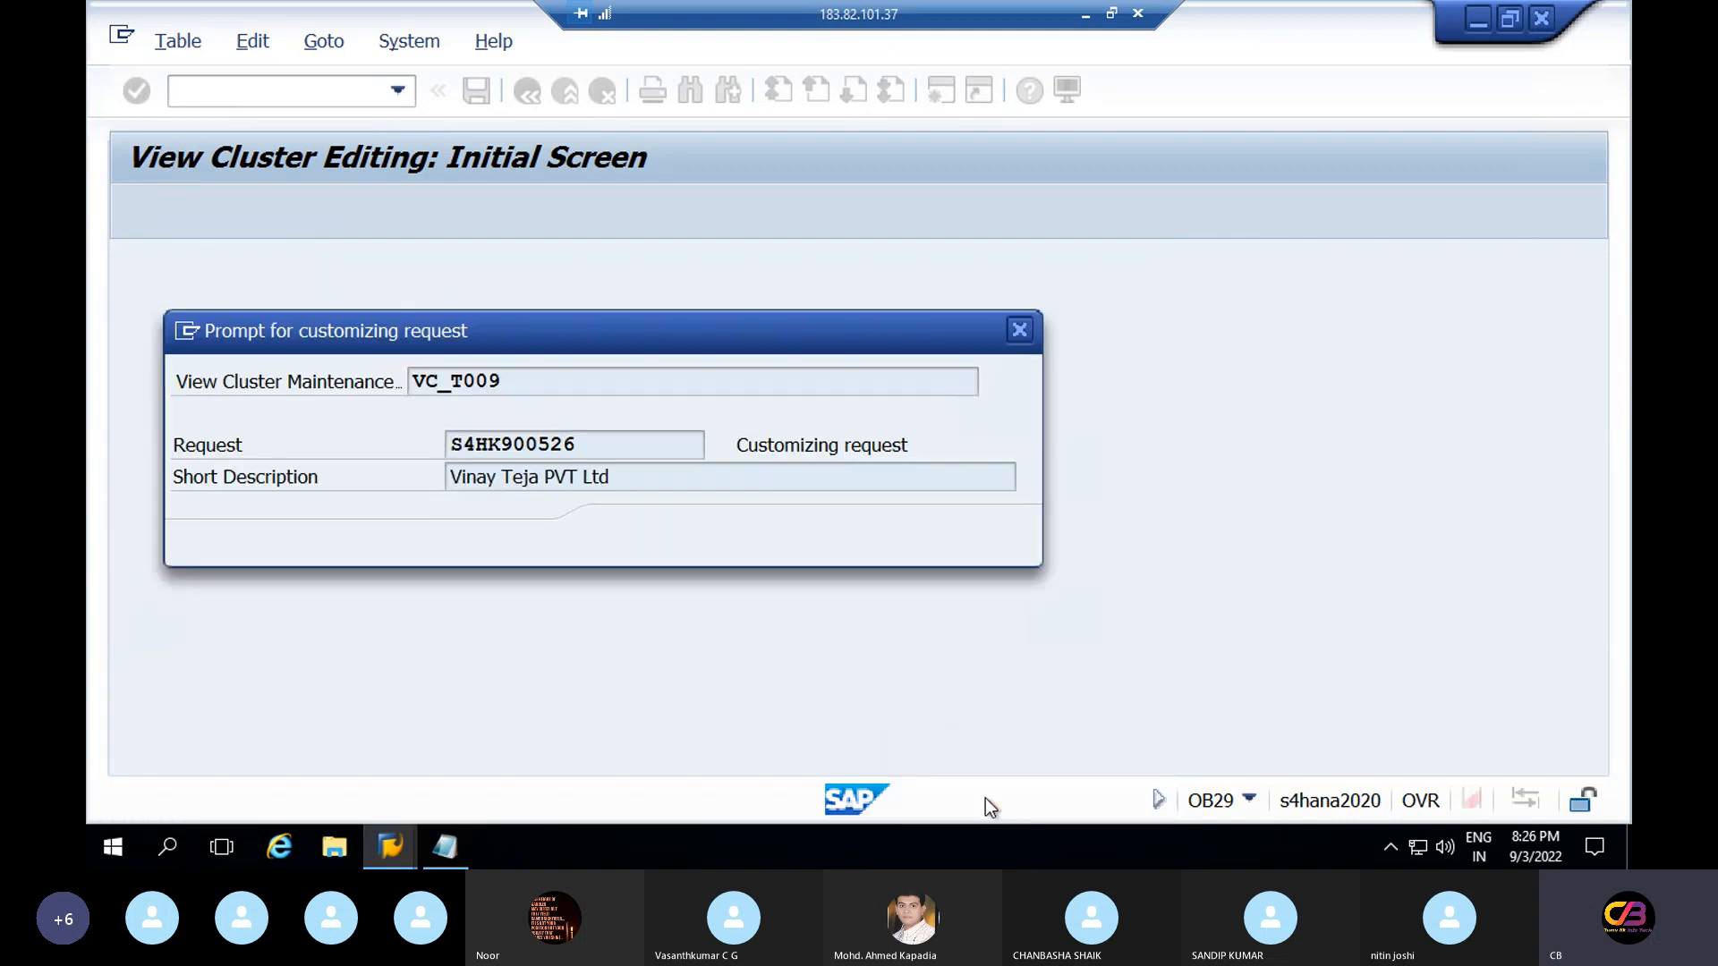
{"action": "left_click", "coordinate": [635, 537]}
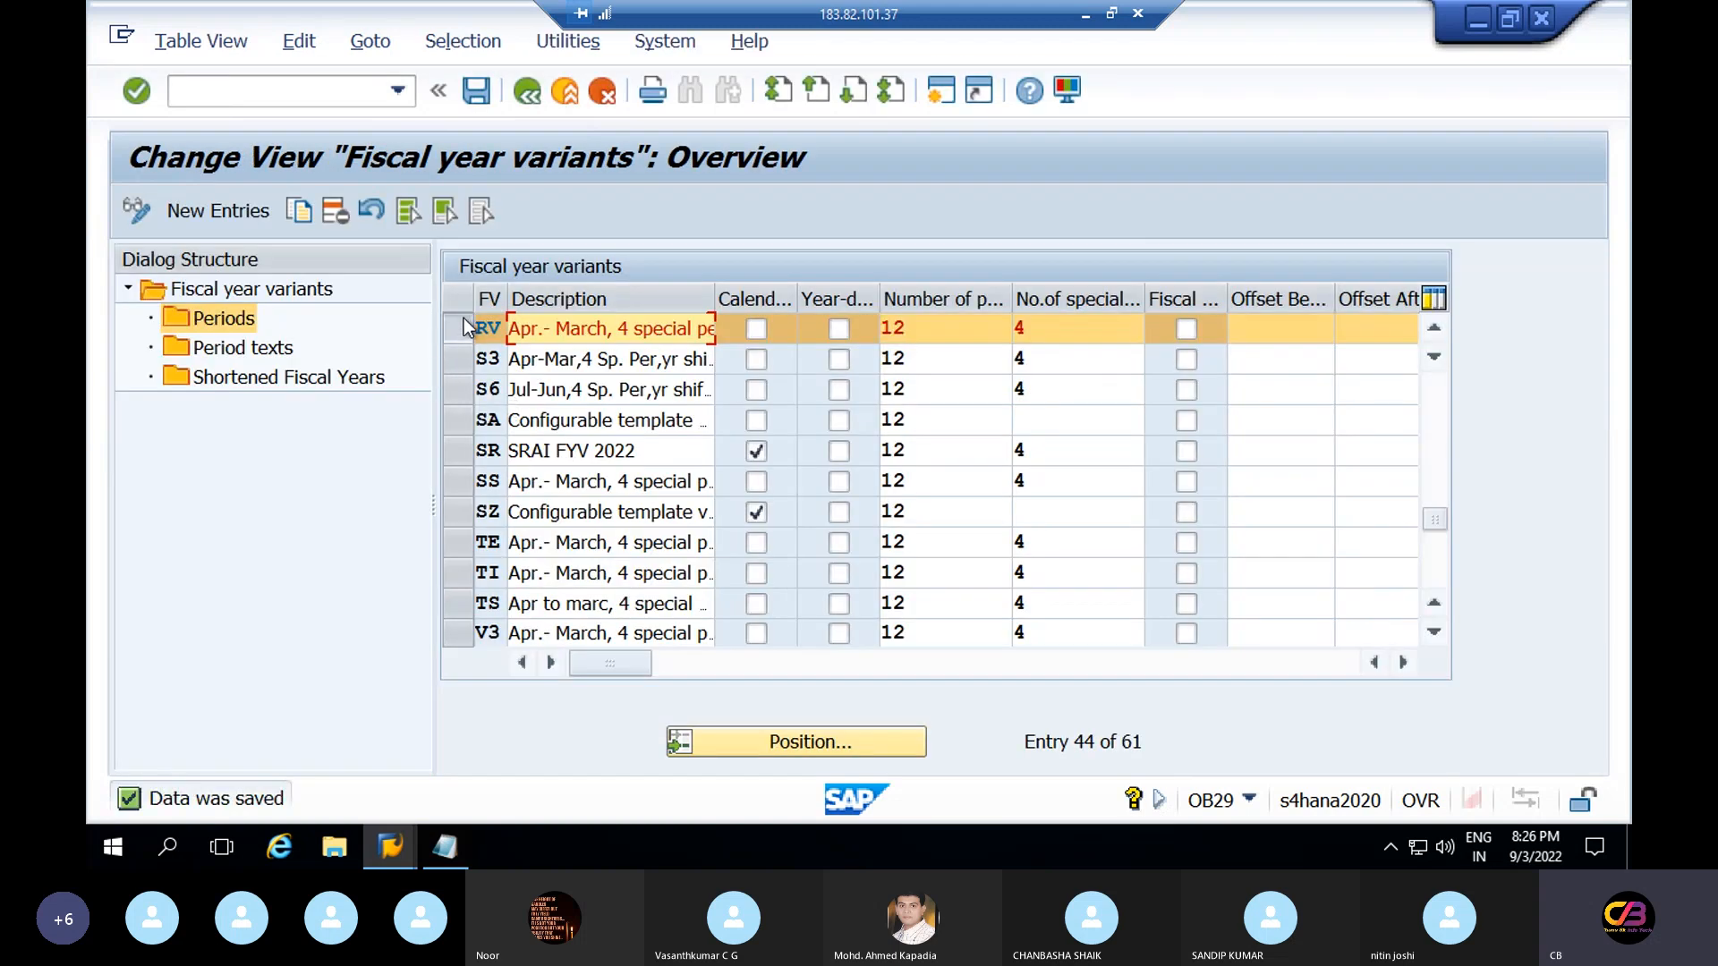
Open RV's period assignments, showing 12 posting periods, 4 special periods and January as period 10
{"action": "double_click", "coordinate": [222, 320]}
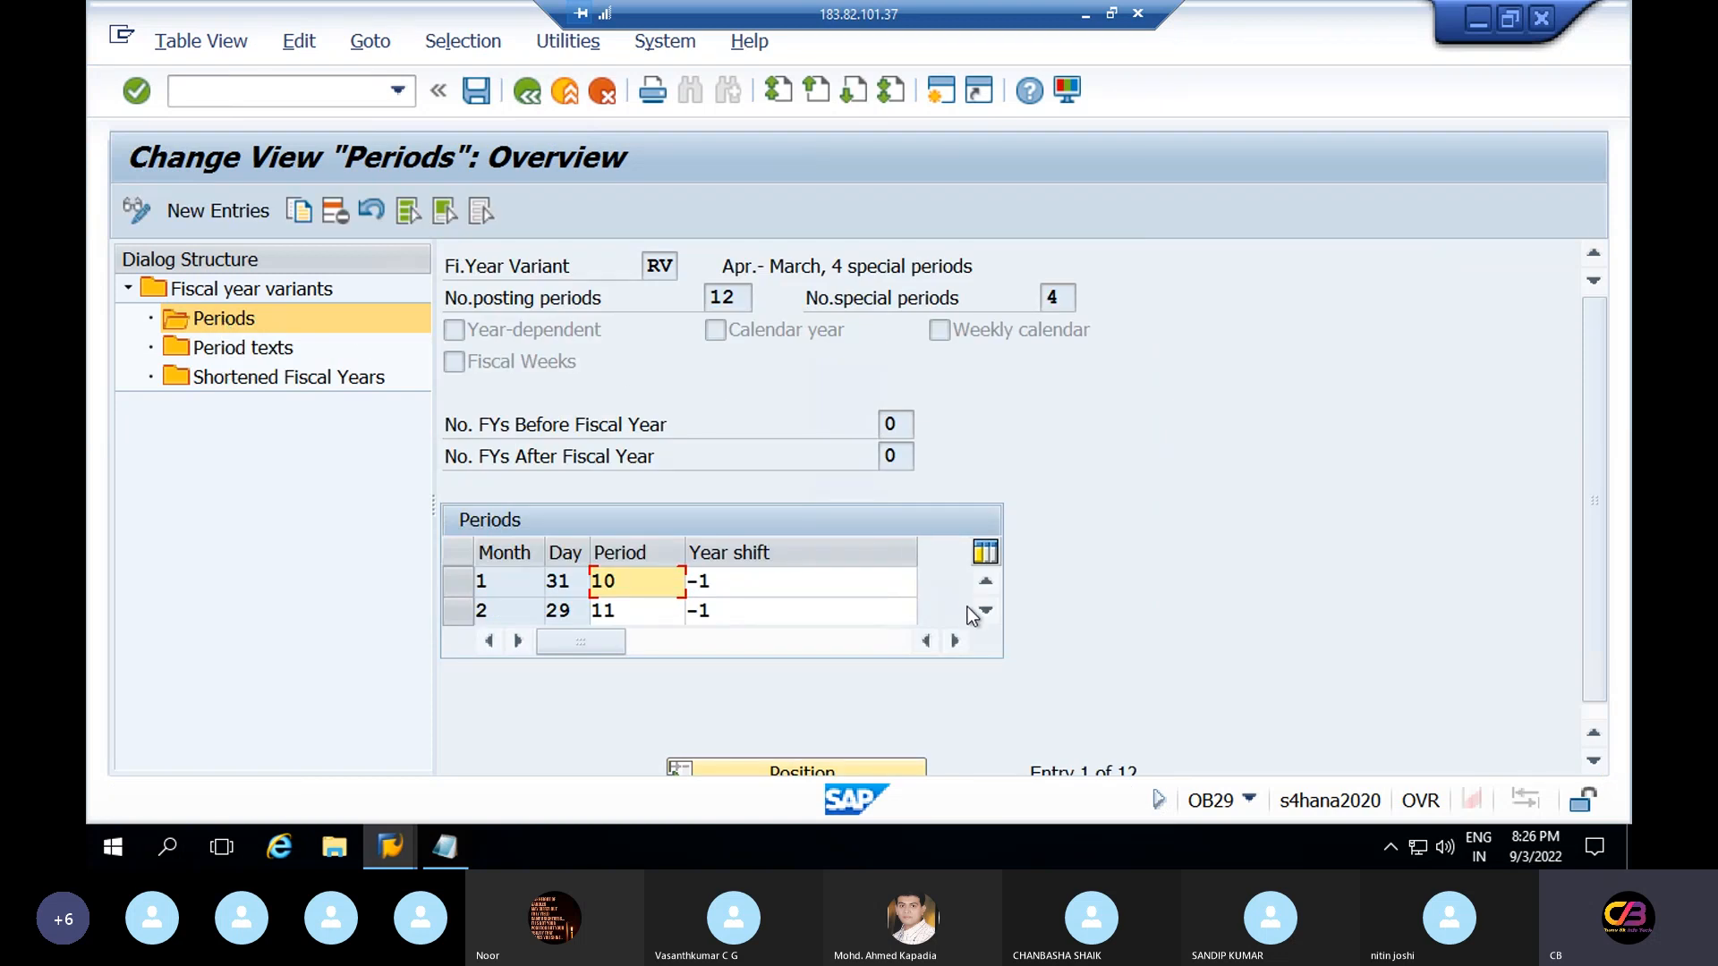
{"action": "left_click", "coordinate": [673, 266]}
{"action": "left_click", "coordinate": [747, 295]}
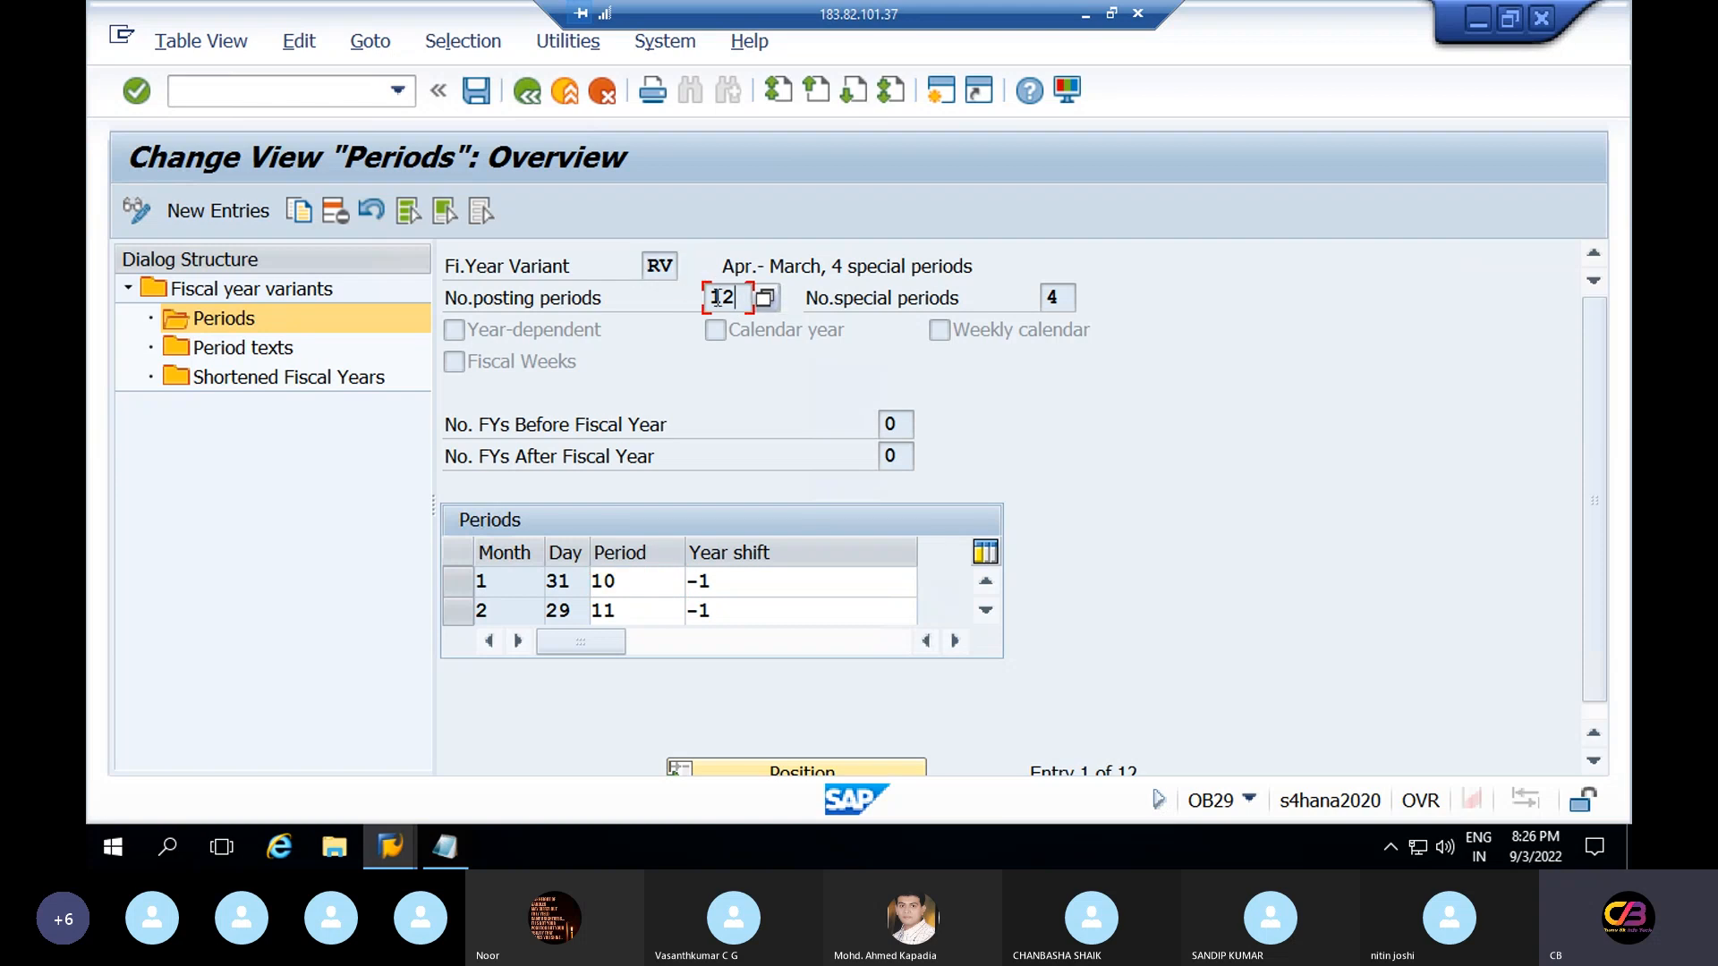
{"action": "left_click", "coordinate": [1054, 297]}
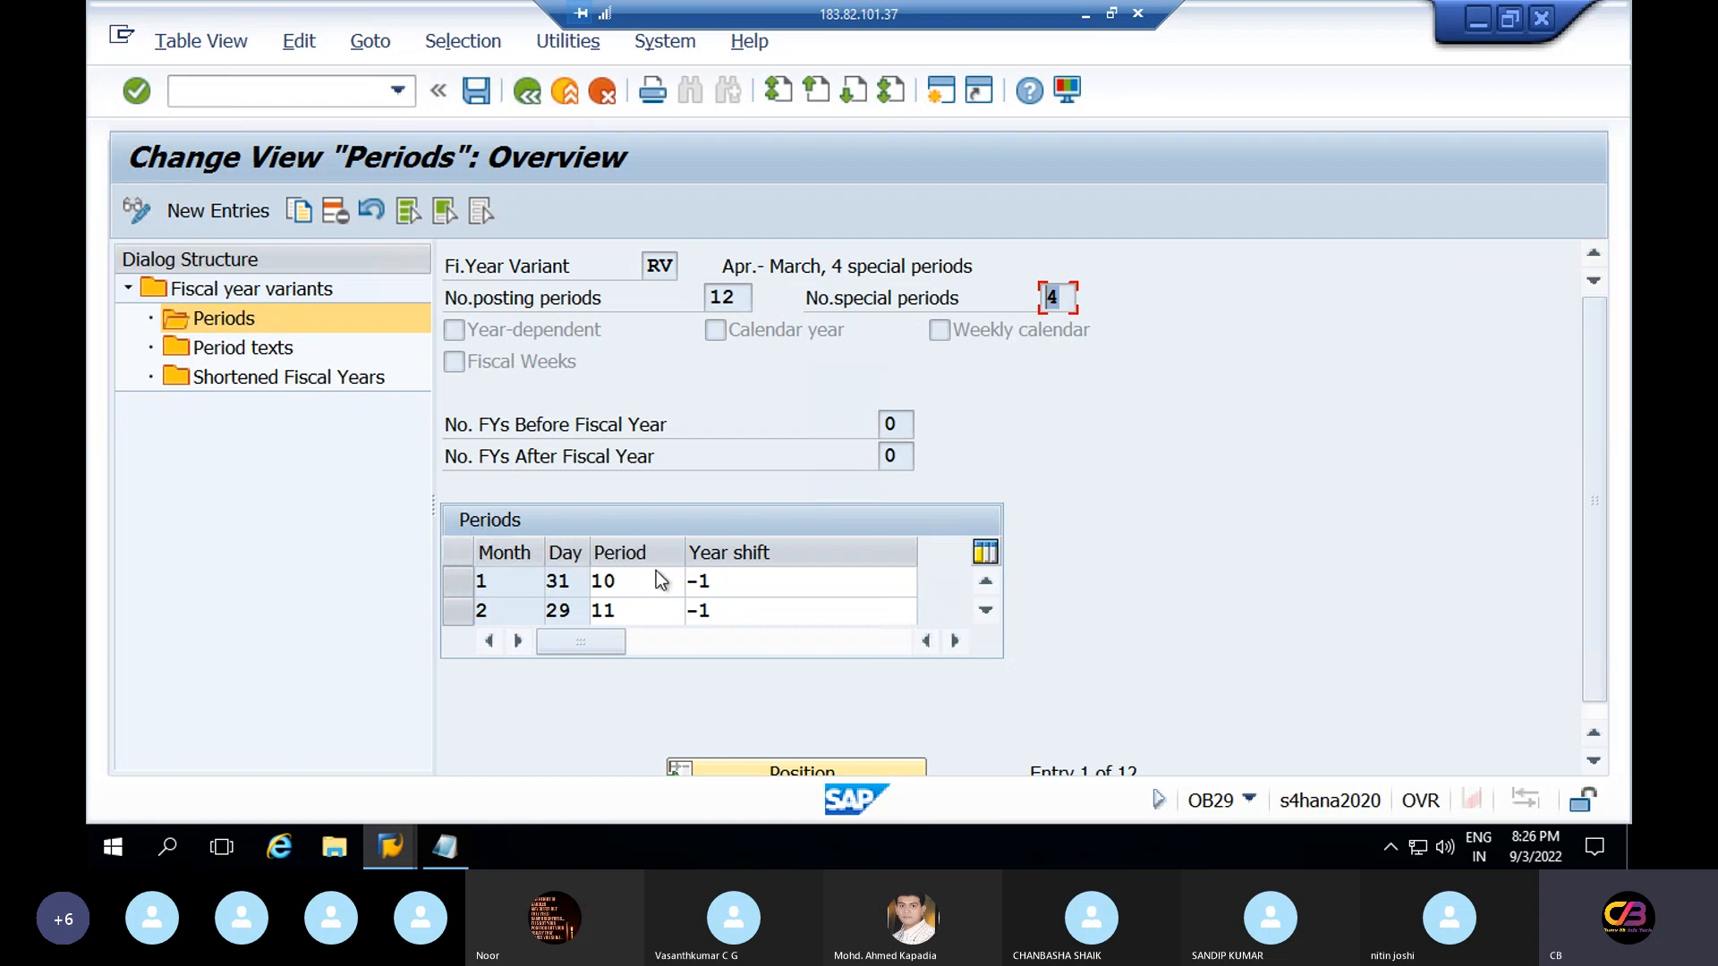
{"action": "left_click", "coordinate": [618, 583]}
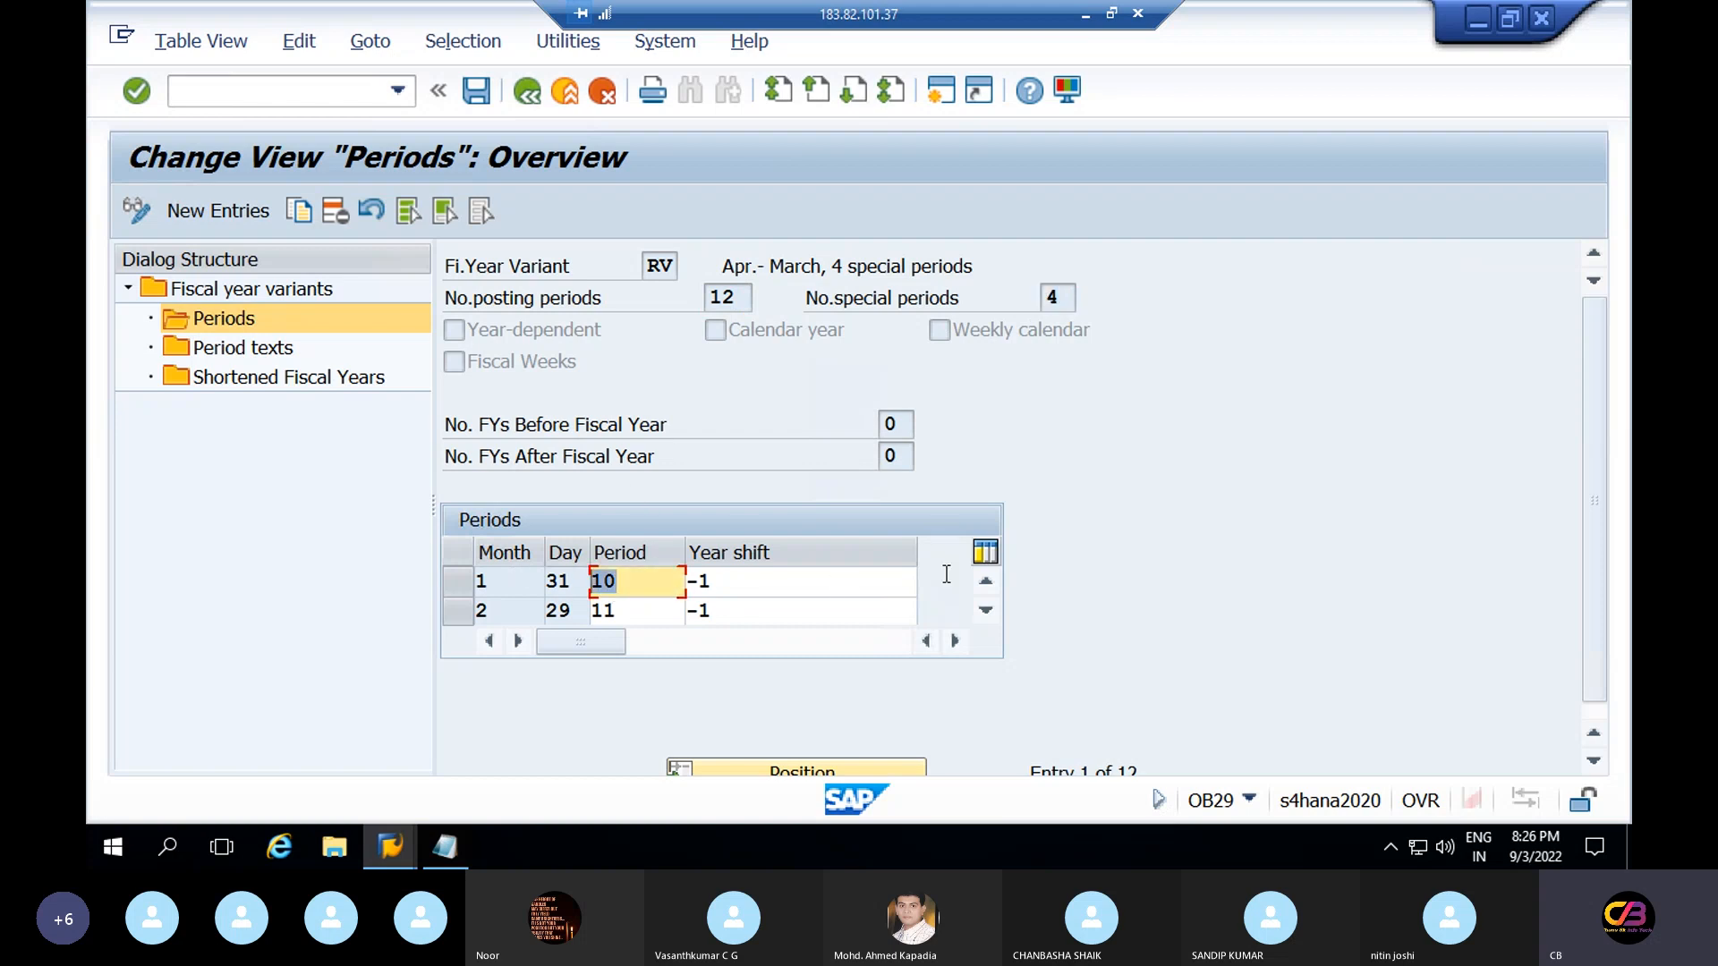
Scroll through RV's 12 period rows copied from V3, then start a blank New Entries form
{"action": "left_click", "coordinate": [986, 612]}
{"action": "left_click", "coordinate": [986, 612]}
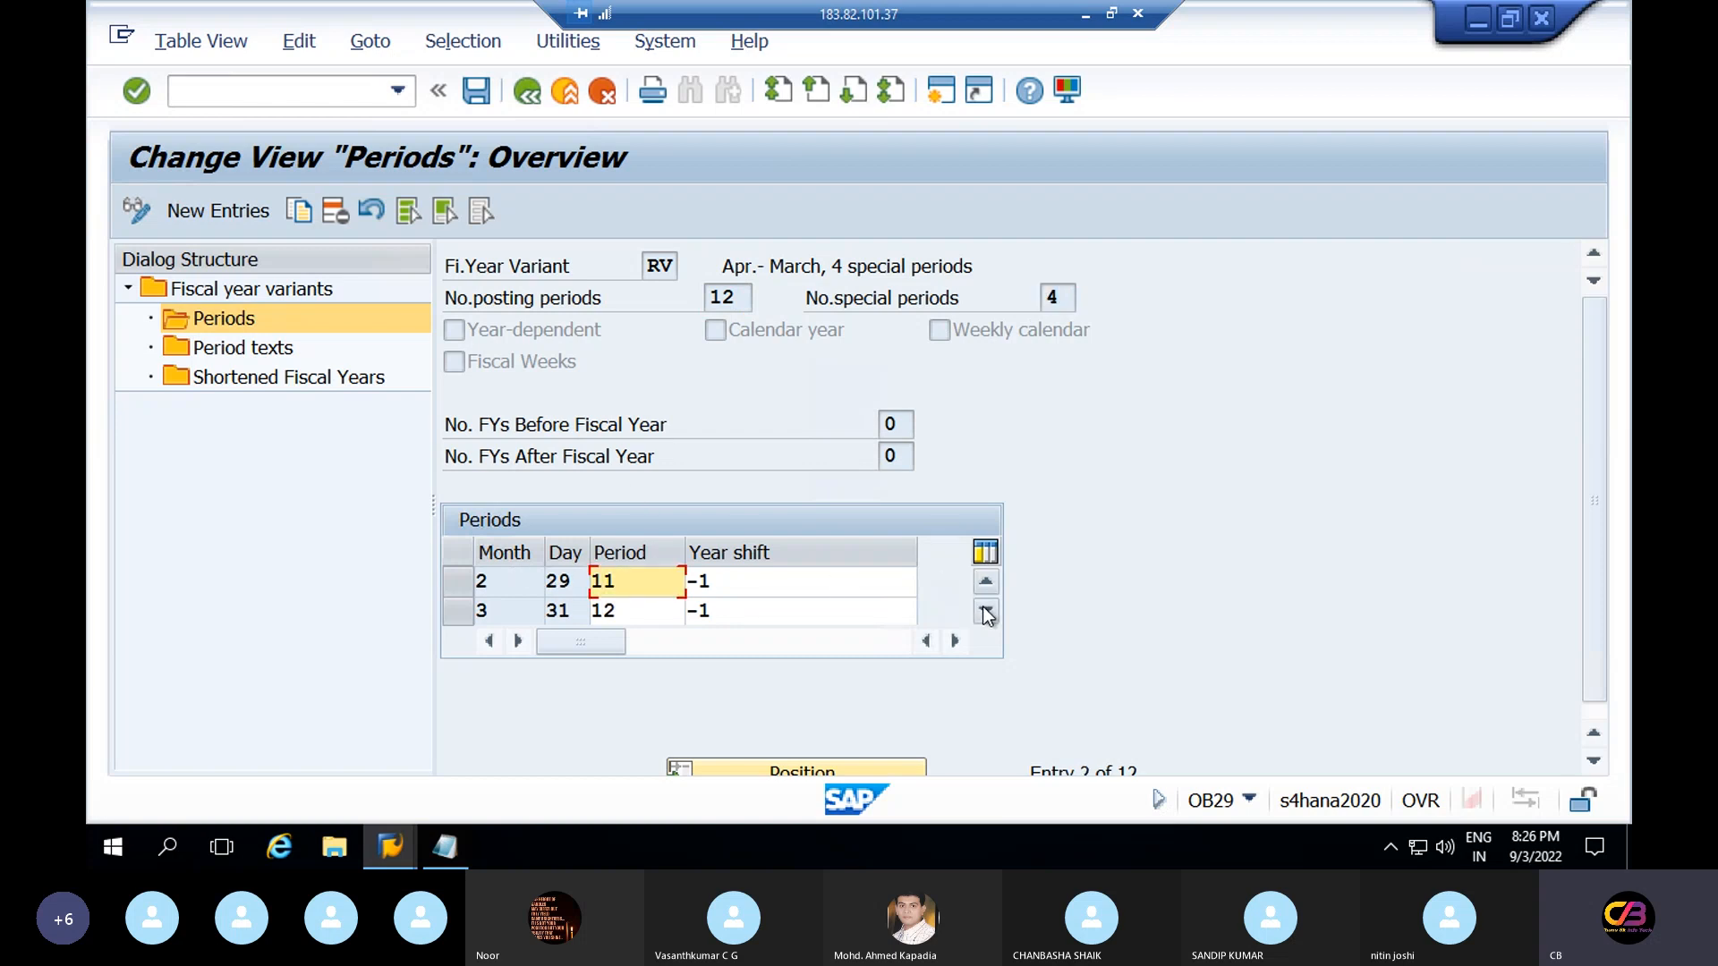
{"action": "left_click", "coordinate": [986, 612]}
{"action": "left_click", "coordinate": [986, 612]}
{"action": "left_click", "coordinate": [986, 612]}
{"action": "left_click", "coordinate": [986, 612]}
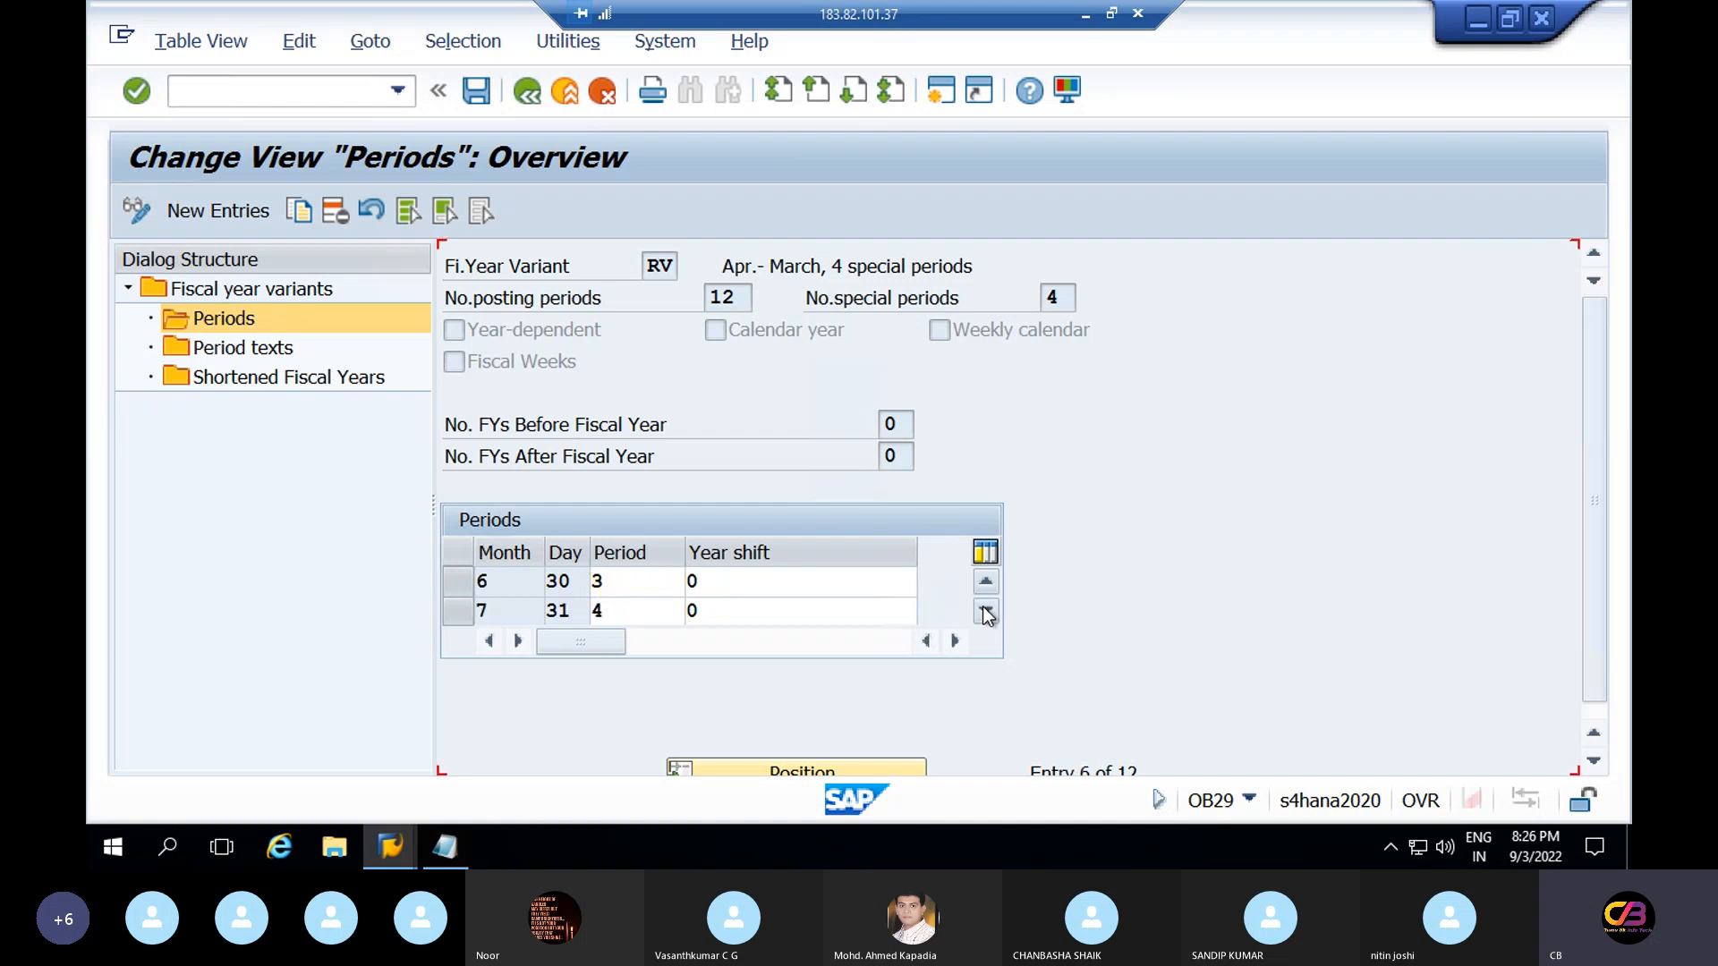
{"action": "left_click", "coordinate": [986, 612]}
{"action": "left_click", "coordinate": [986, 612]}
{"action": "left_click", "coordinate": [986, 612]}
{"action": "left_click", "coordinate": [987, 612]}
{"action": "left_click", "coordinate": [986, 612]}
{"action": "left_click", "coordinate": [986, 612]}
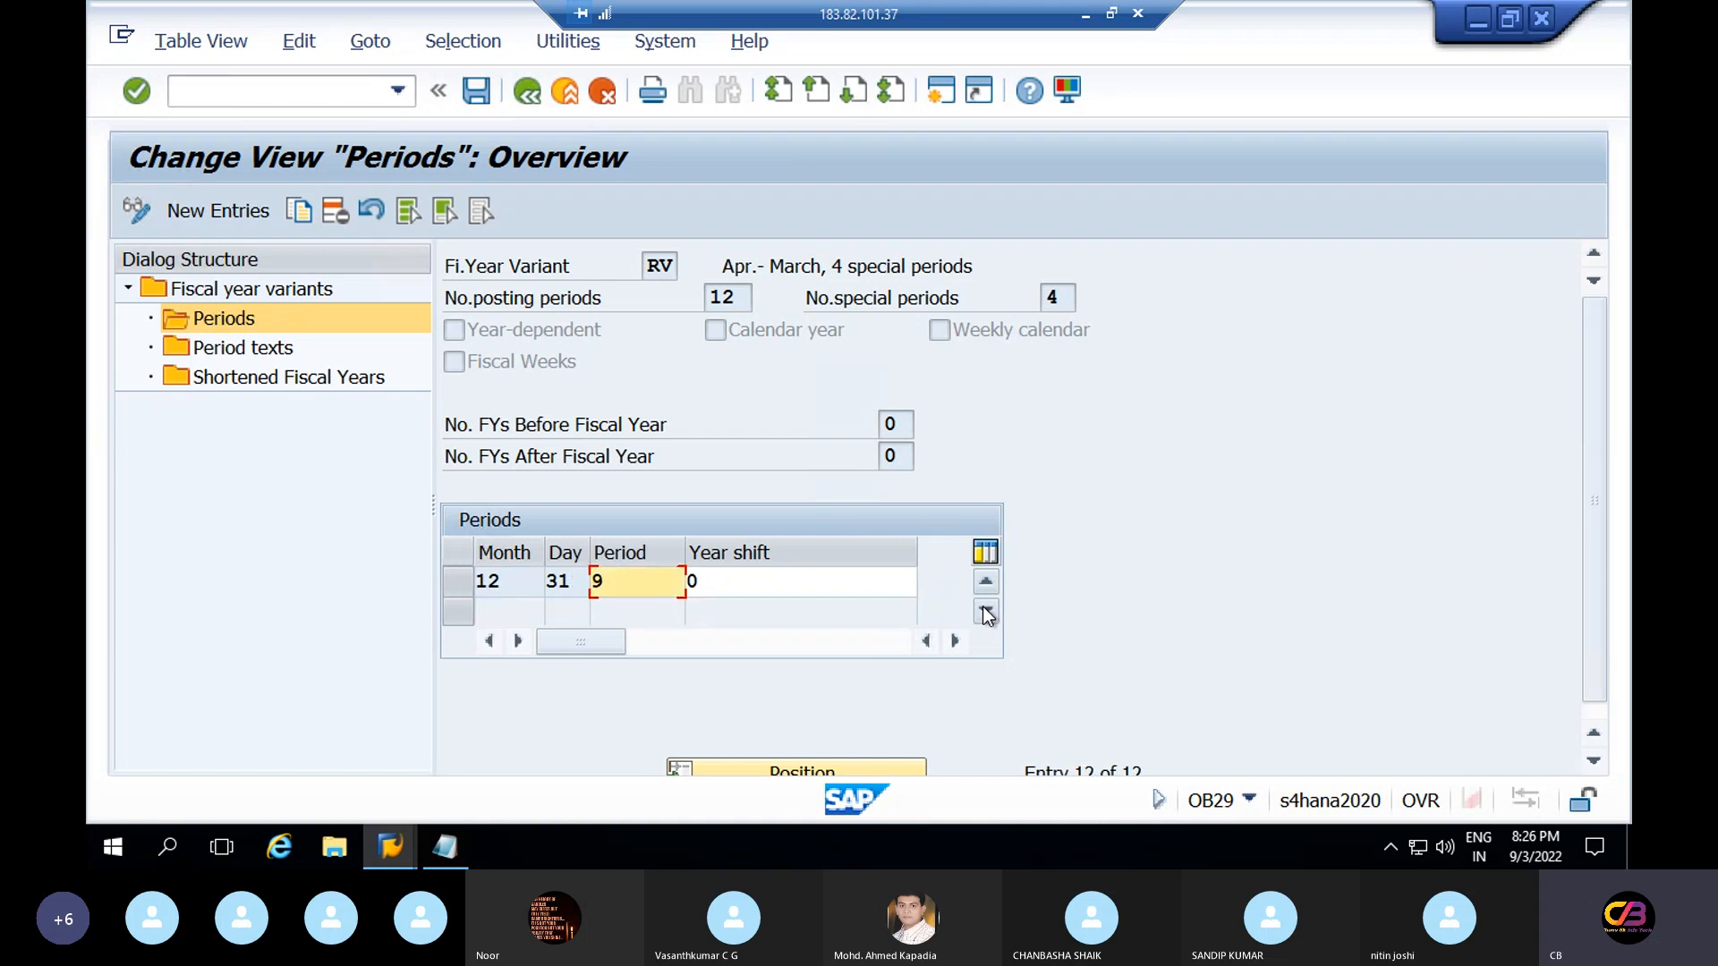
{"action": "left_click", "coordinate": [987, 583]}
{"action": "left_click", "coordinate": [987, 583]}
{"action": "left_click", "coordinate": [987, 584]}
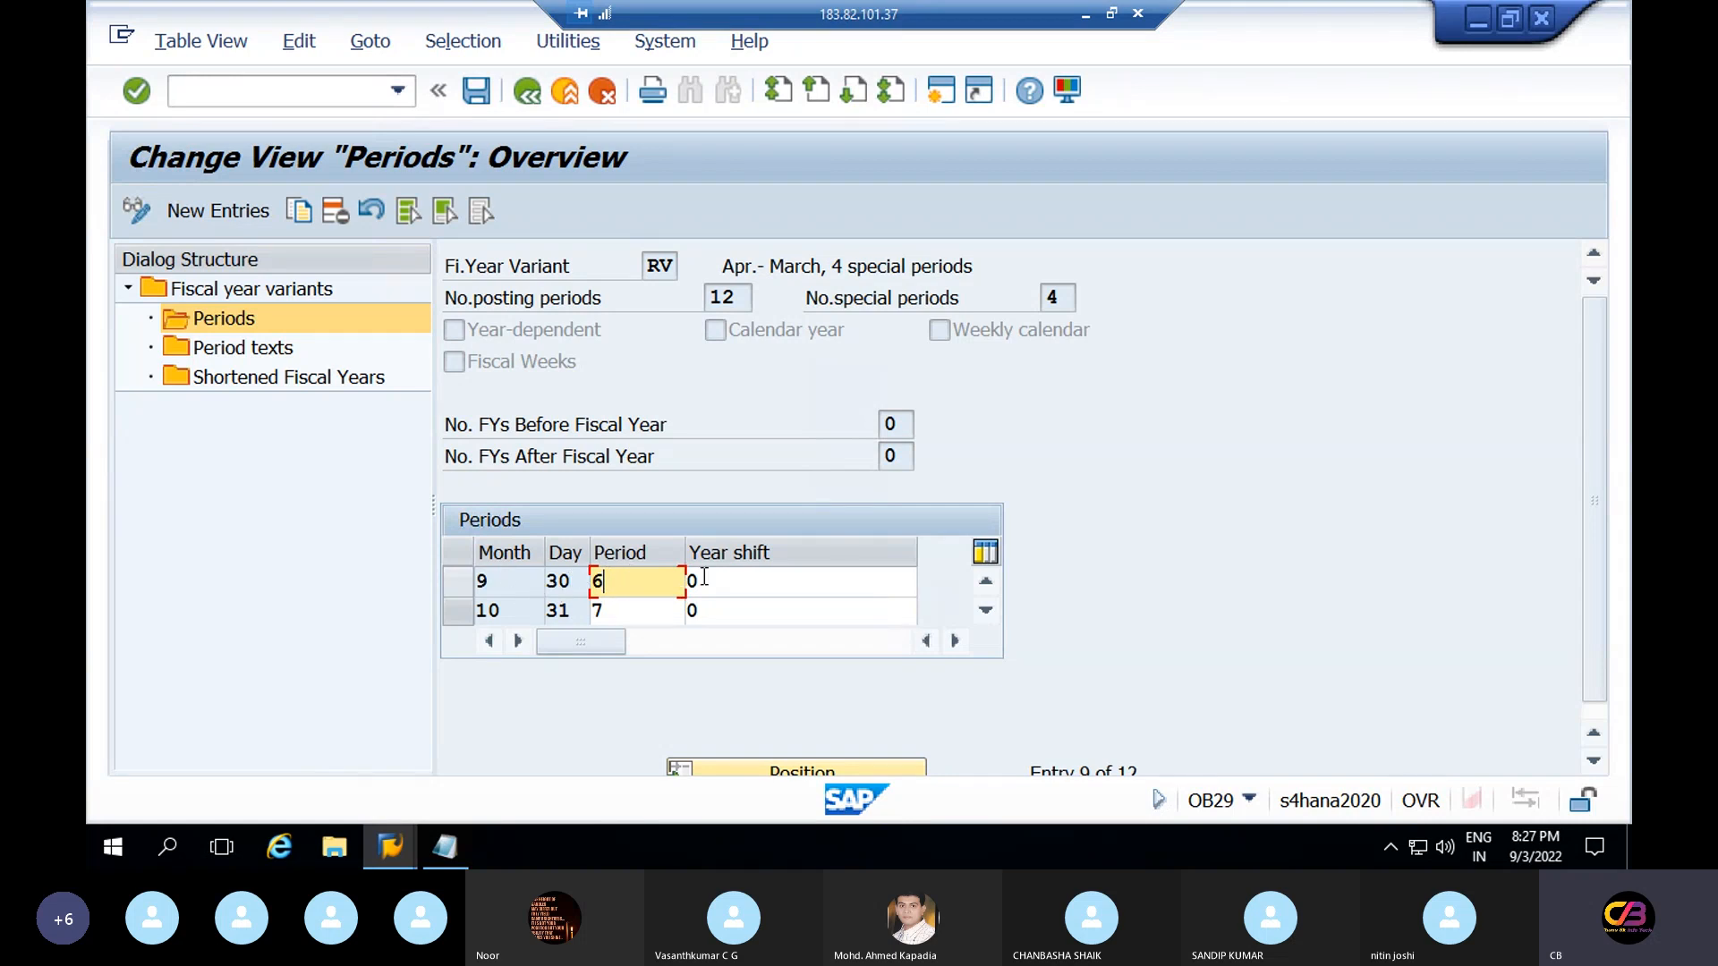
{"action": "left_click", "coordinate": [229, 207]}
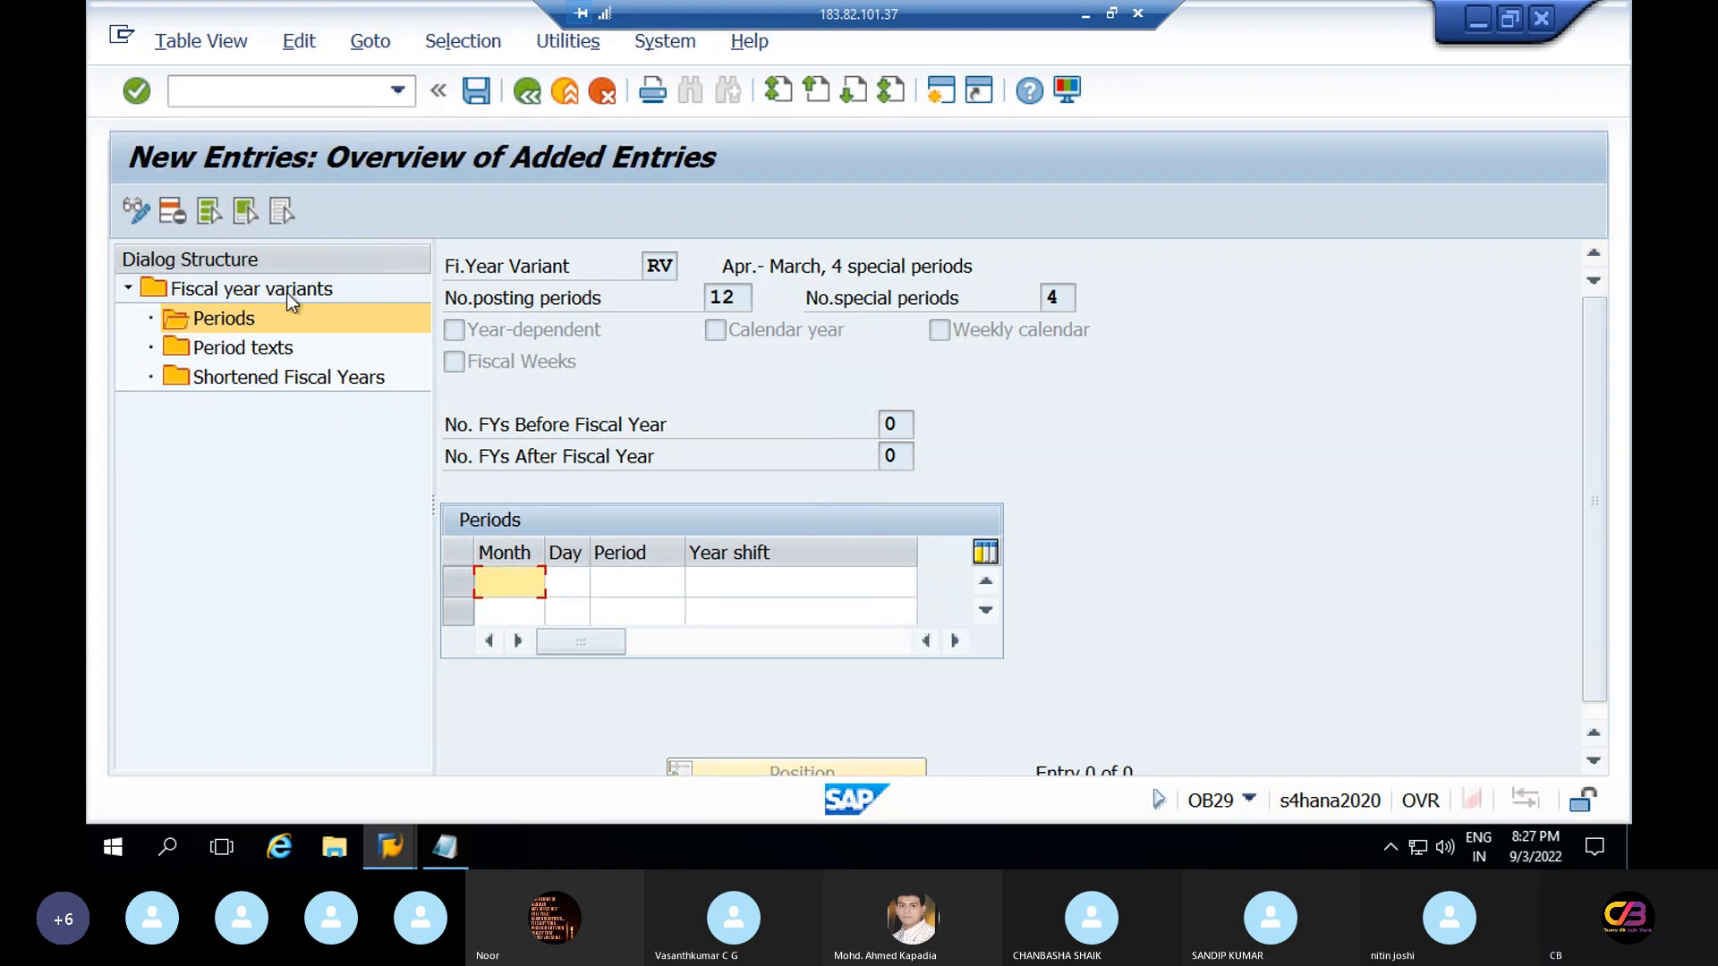
Select rows 1–9 of the month, day, period and year-shift table in the Word notes, then return to SAP
{"action": "left_click", "coordinate": [1085, 14]}
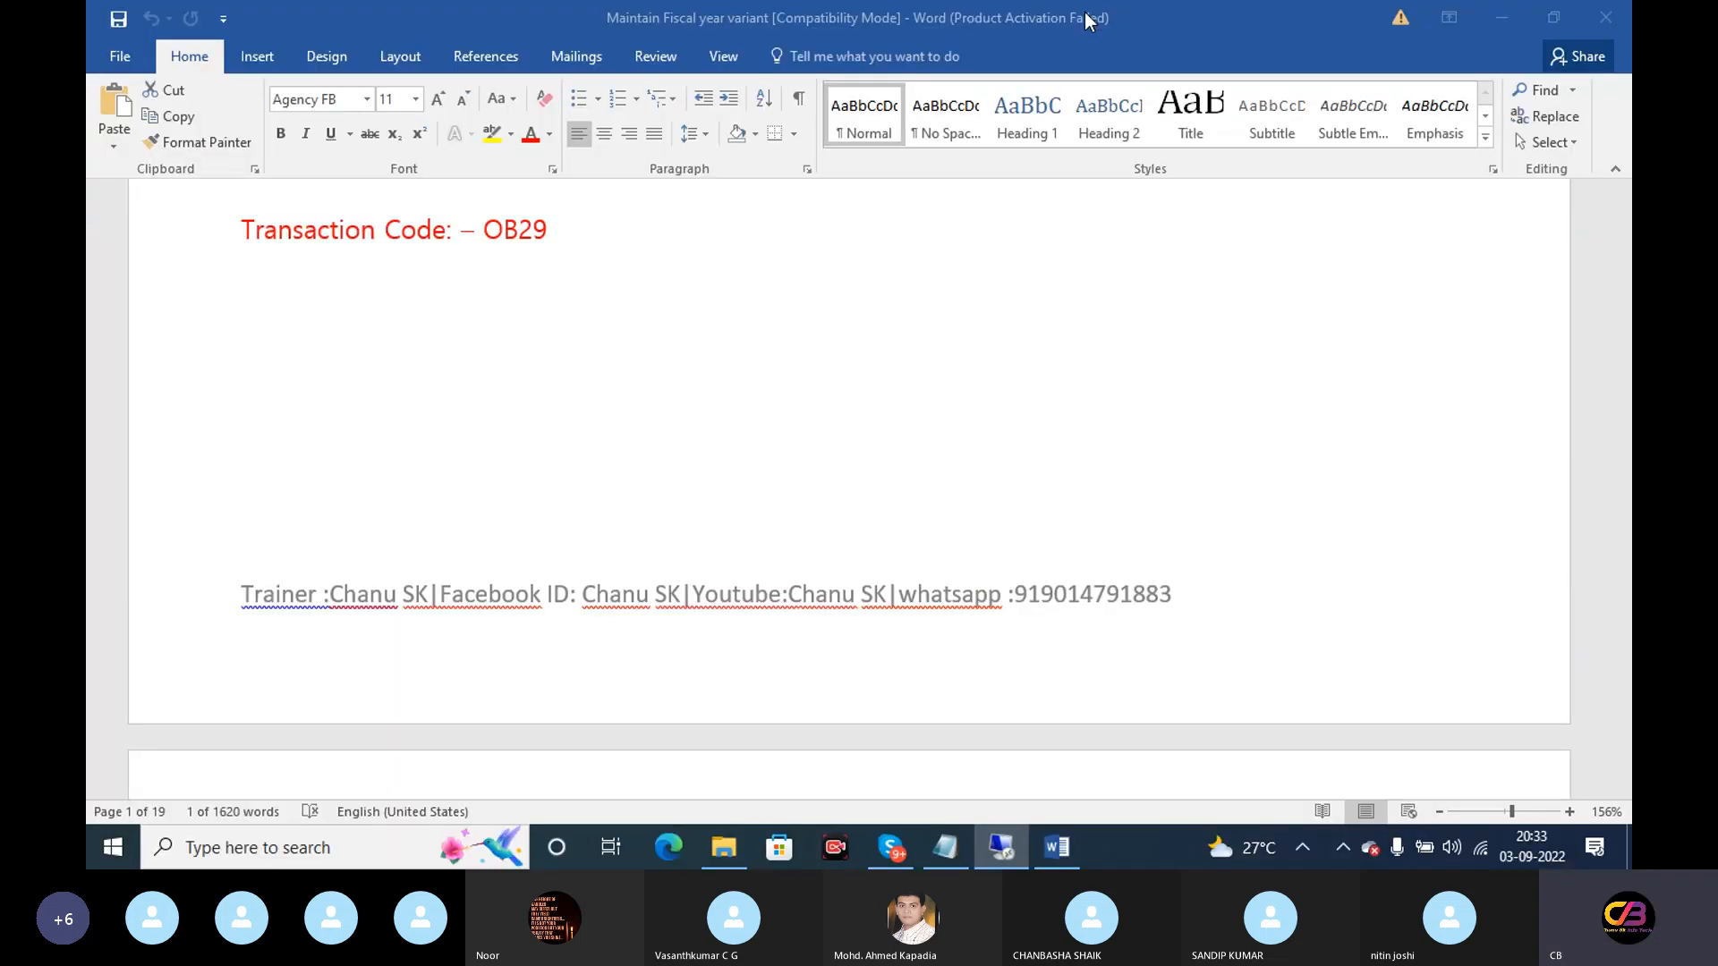
{"action": "left_click", "coordinate": [1060, 833]}
{"action": "left_click", "coordinate": [1061, 832]}
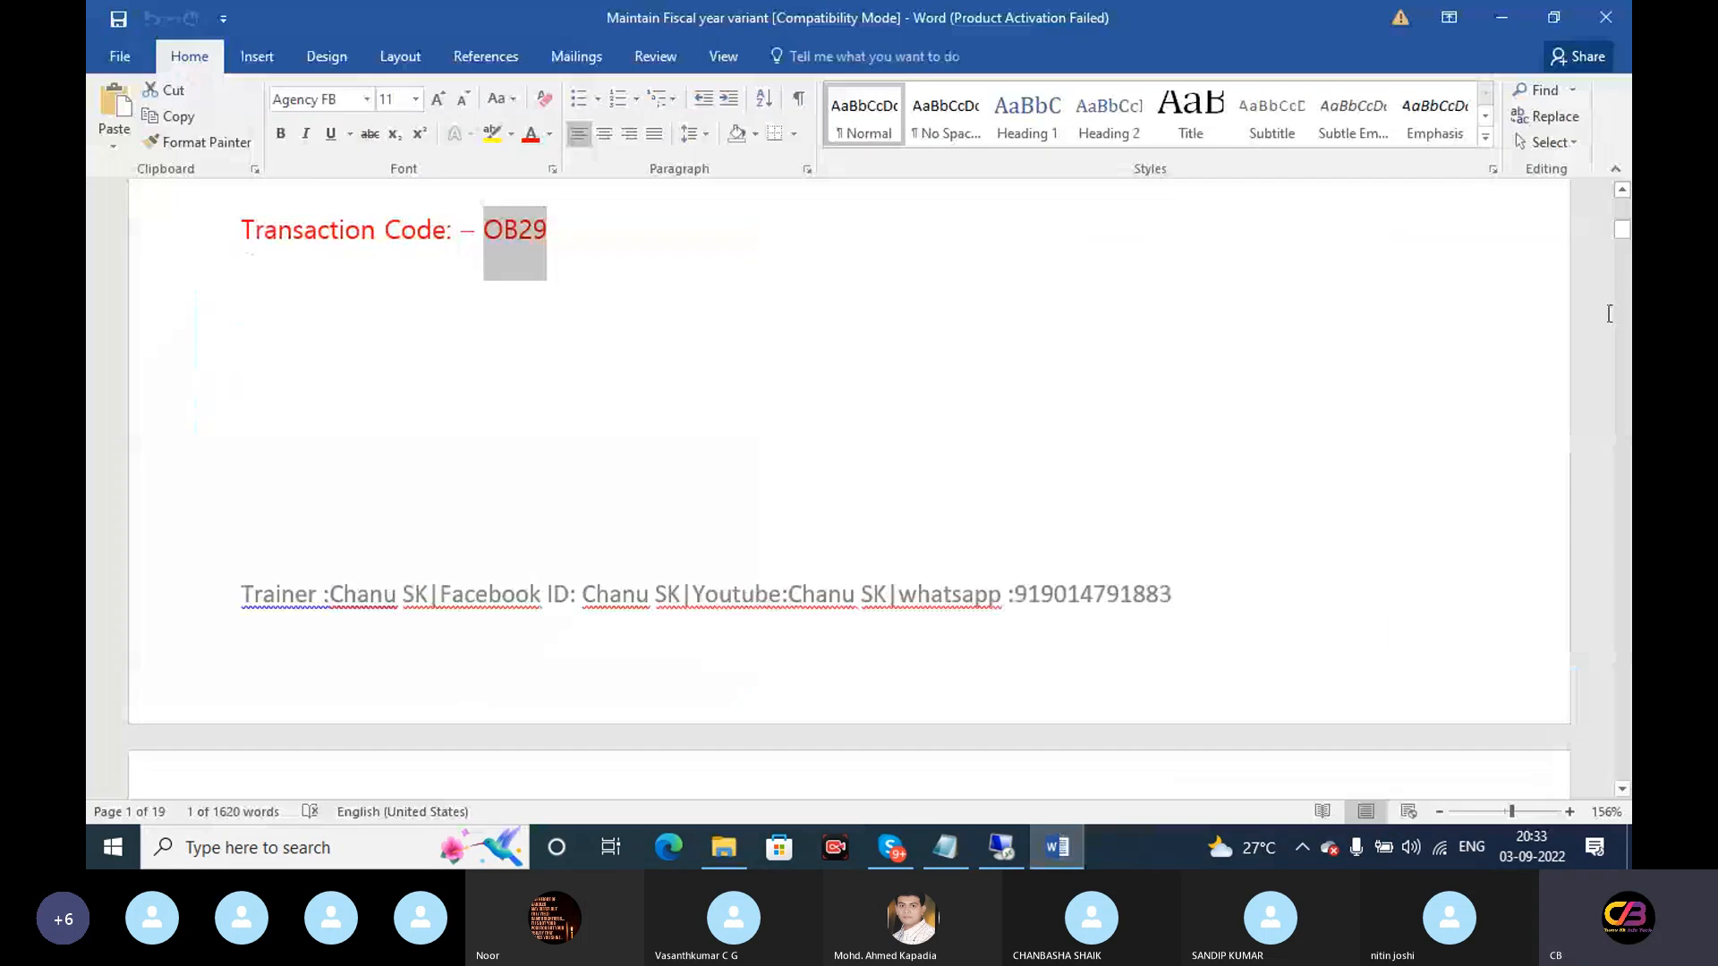
{"action": "left_click_drag", "start_coordinate": [1621, 229], "coordinate": [1630, 294]}
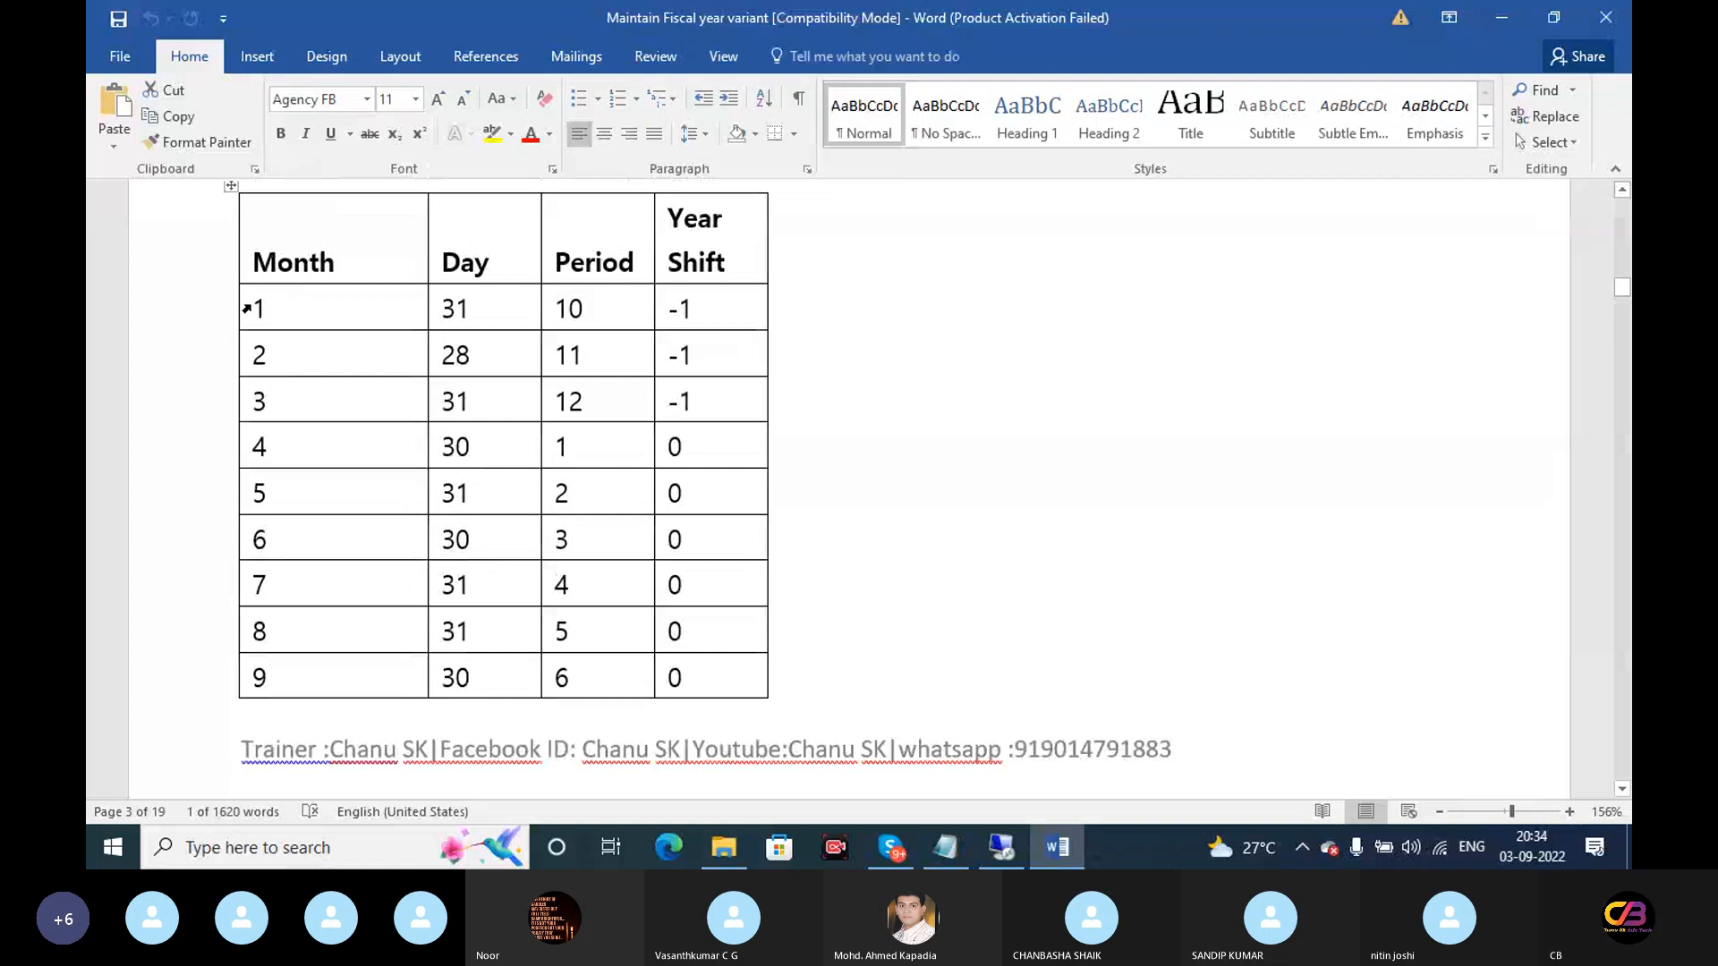
{"action": "left_click_drag", "start_coordinate": [259, 308], "coordinate": [703, 654]}
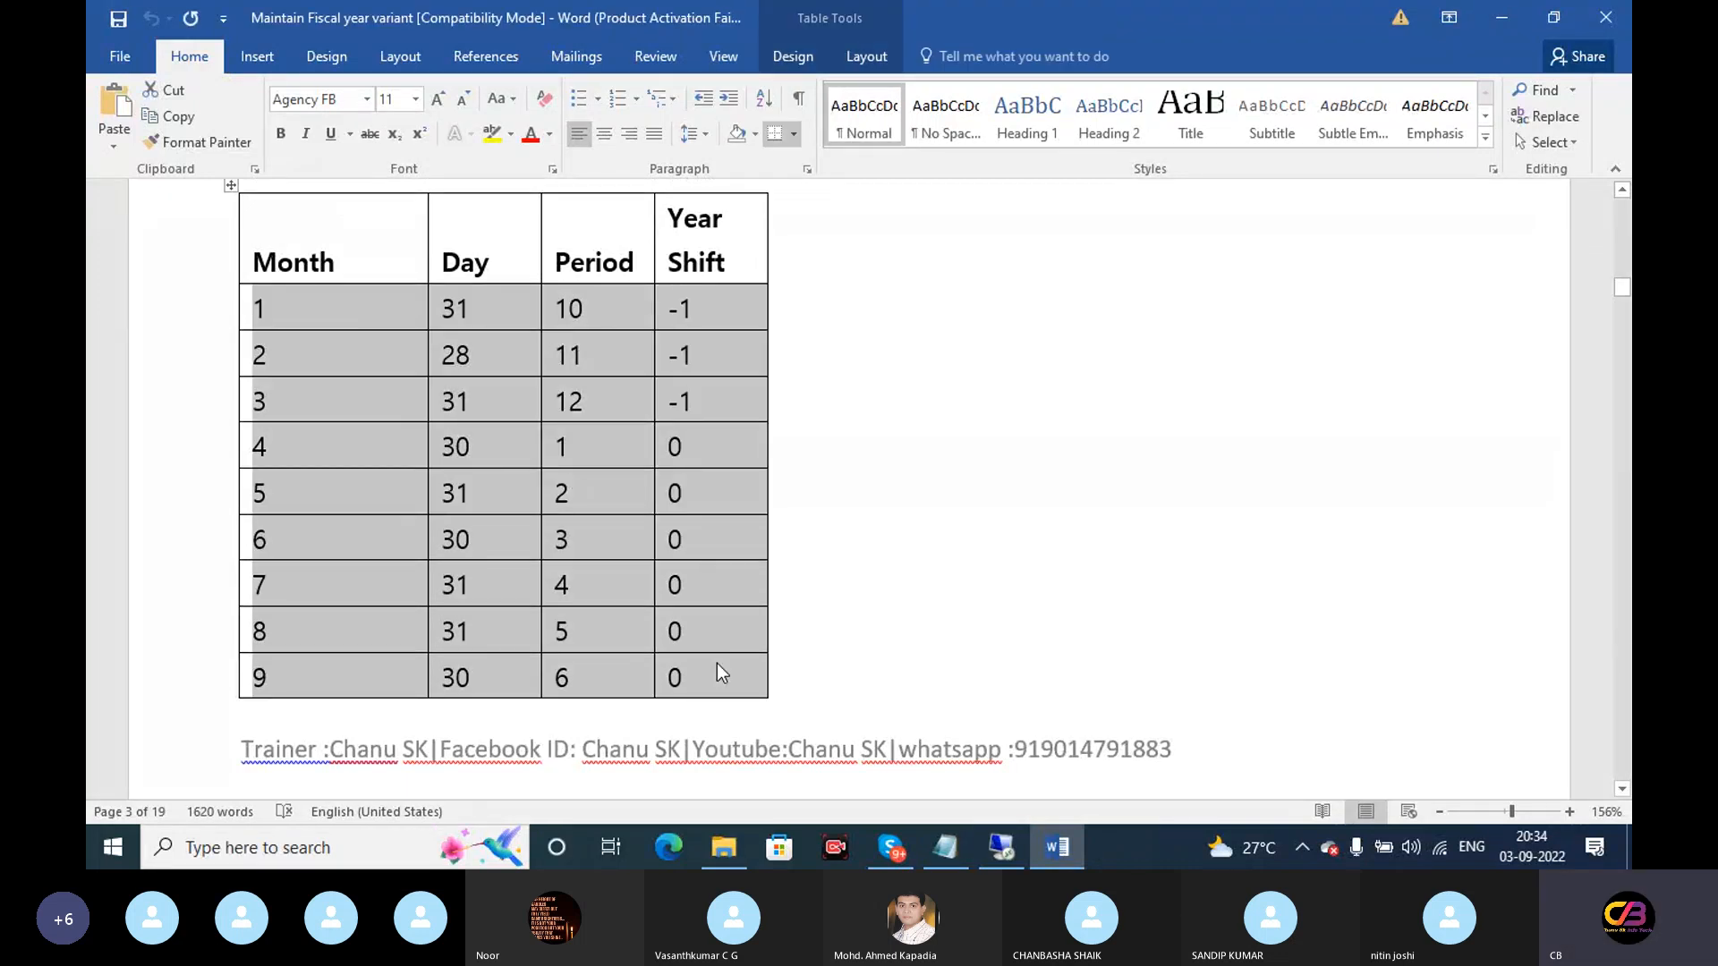
{"action": "left_click", "coordinate": [989, 859]}
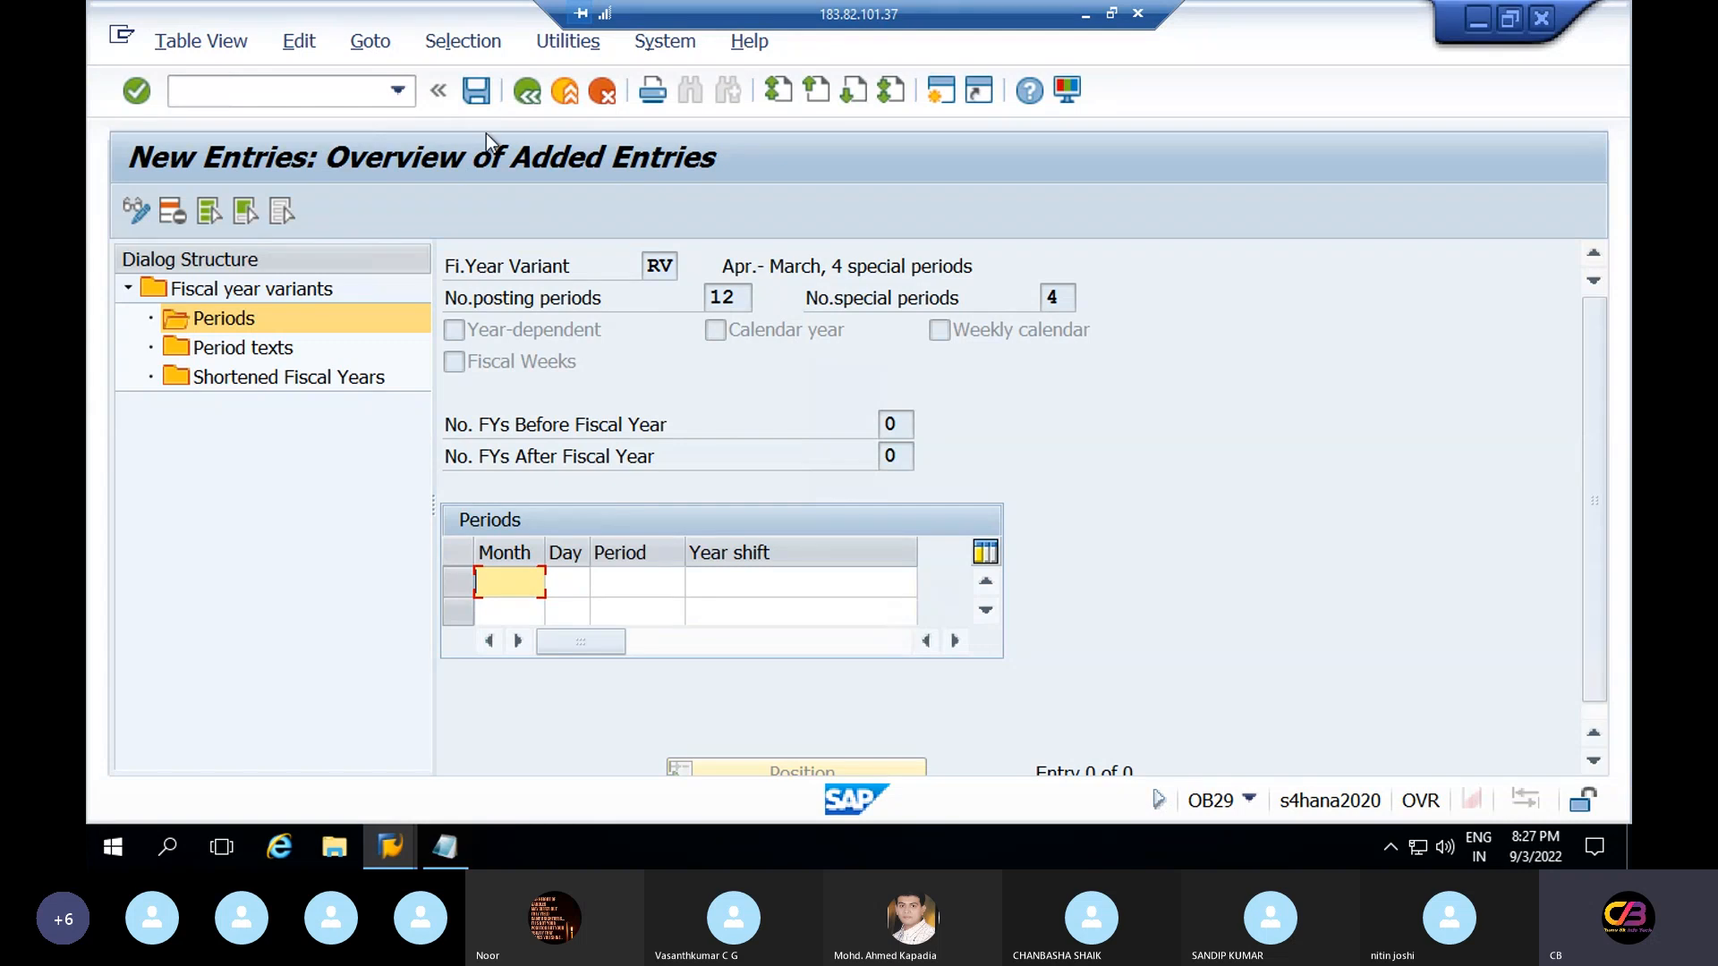
Go back to RV's existing 12 period assignments and scroll through them
{"action": "left_click", "coordinate": [526, 90]}
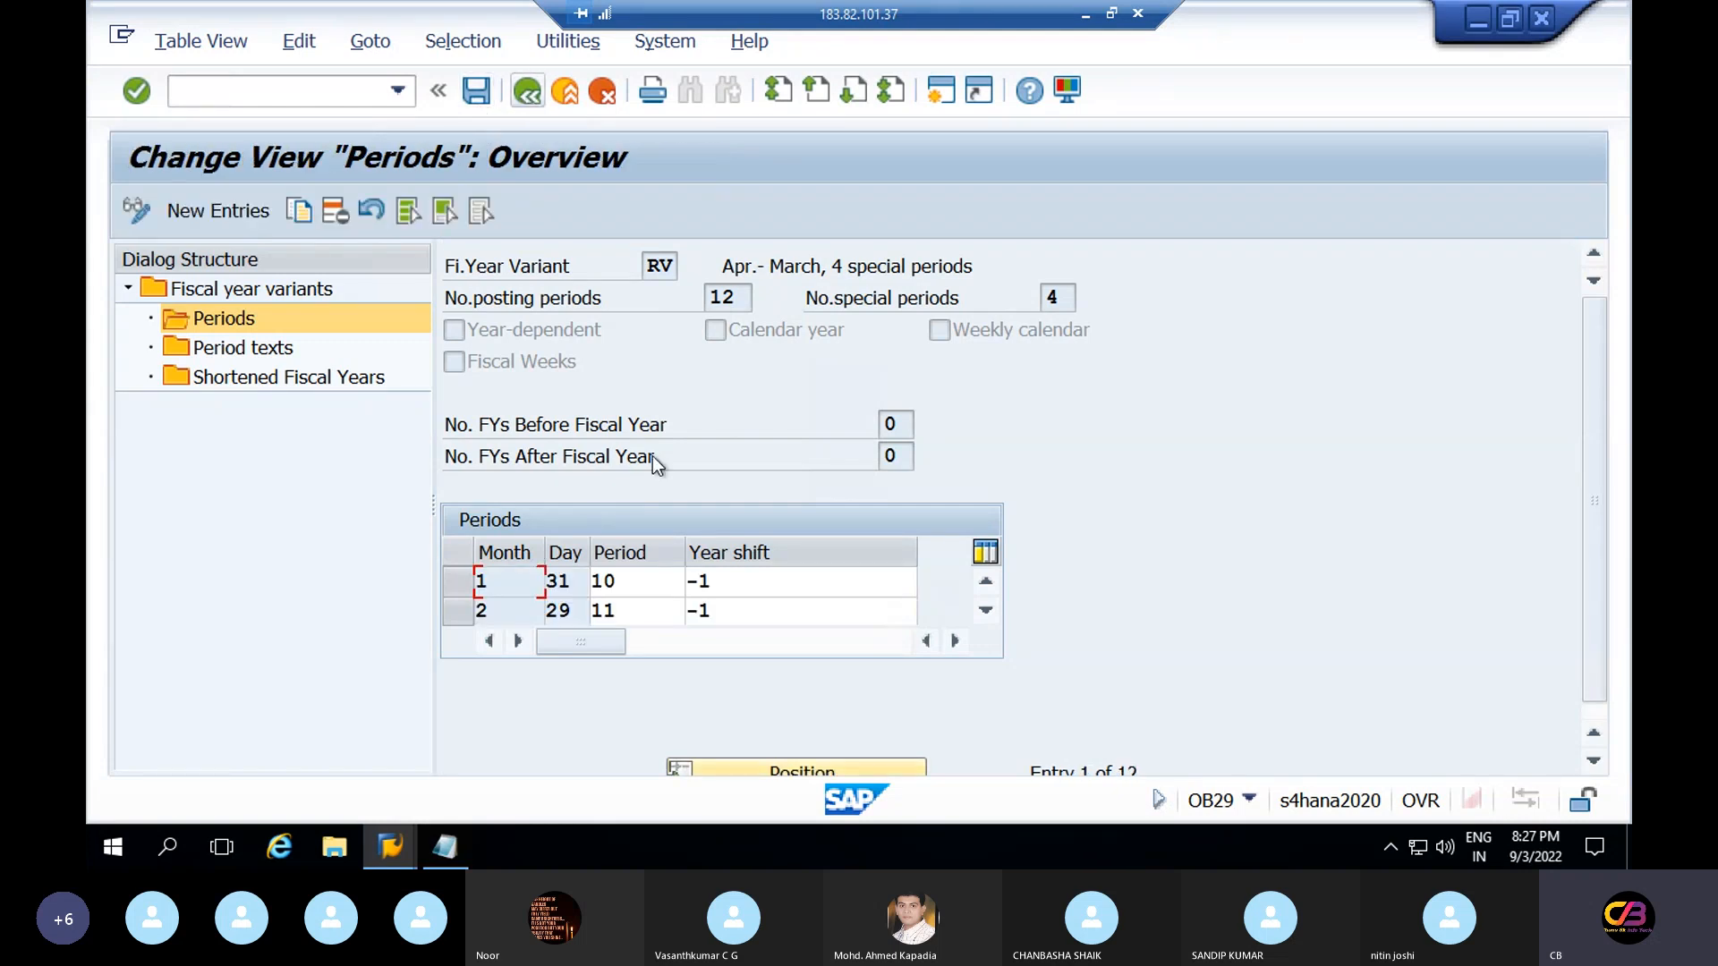
{"action": "left_click", "coordinate": [986, 612]}
{"action": "left_click", "coordinate": [986, 612]}
{"action": "left_click", "coordinate": [986, 612]}
{"action": "left_click", "coordinate": [987, 612]}
{"action": "left_click", "coordinate": [986, 612]}
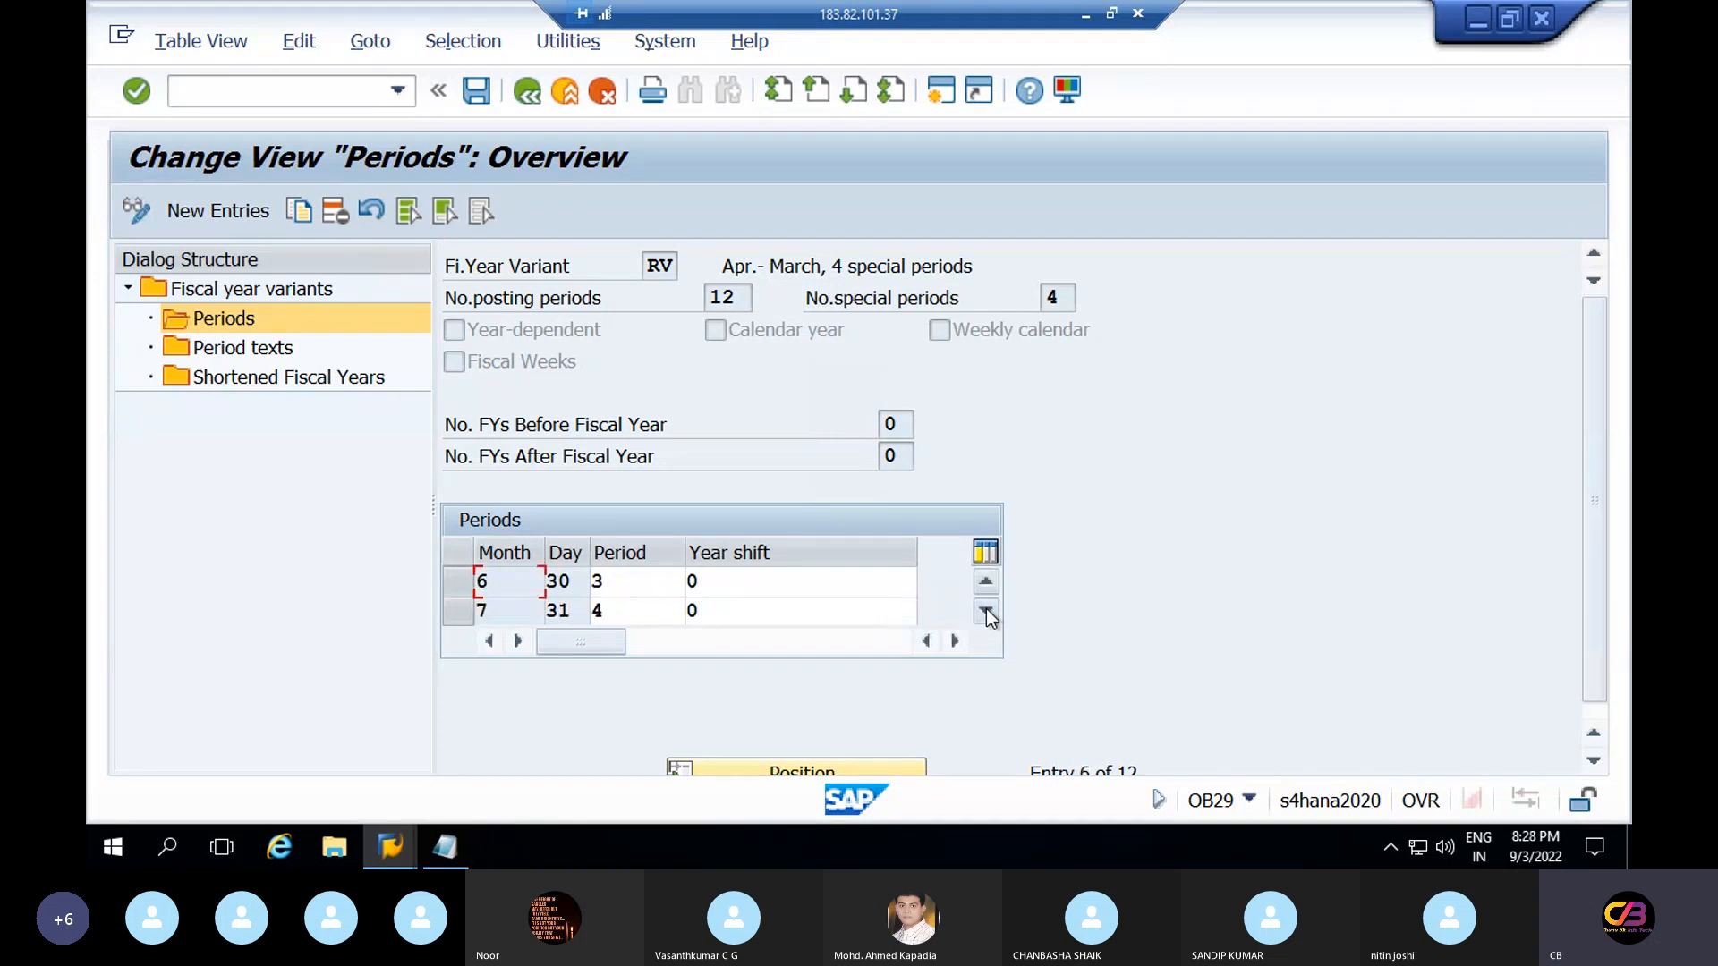
{"action": "left_click", "coordinate": [987, 612]}
{"action": "left_click", "coordinate": [987, 612]}
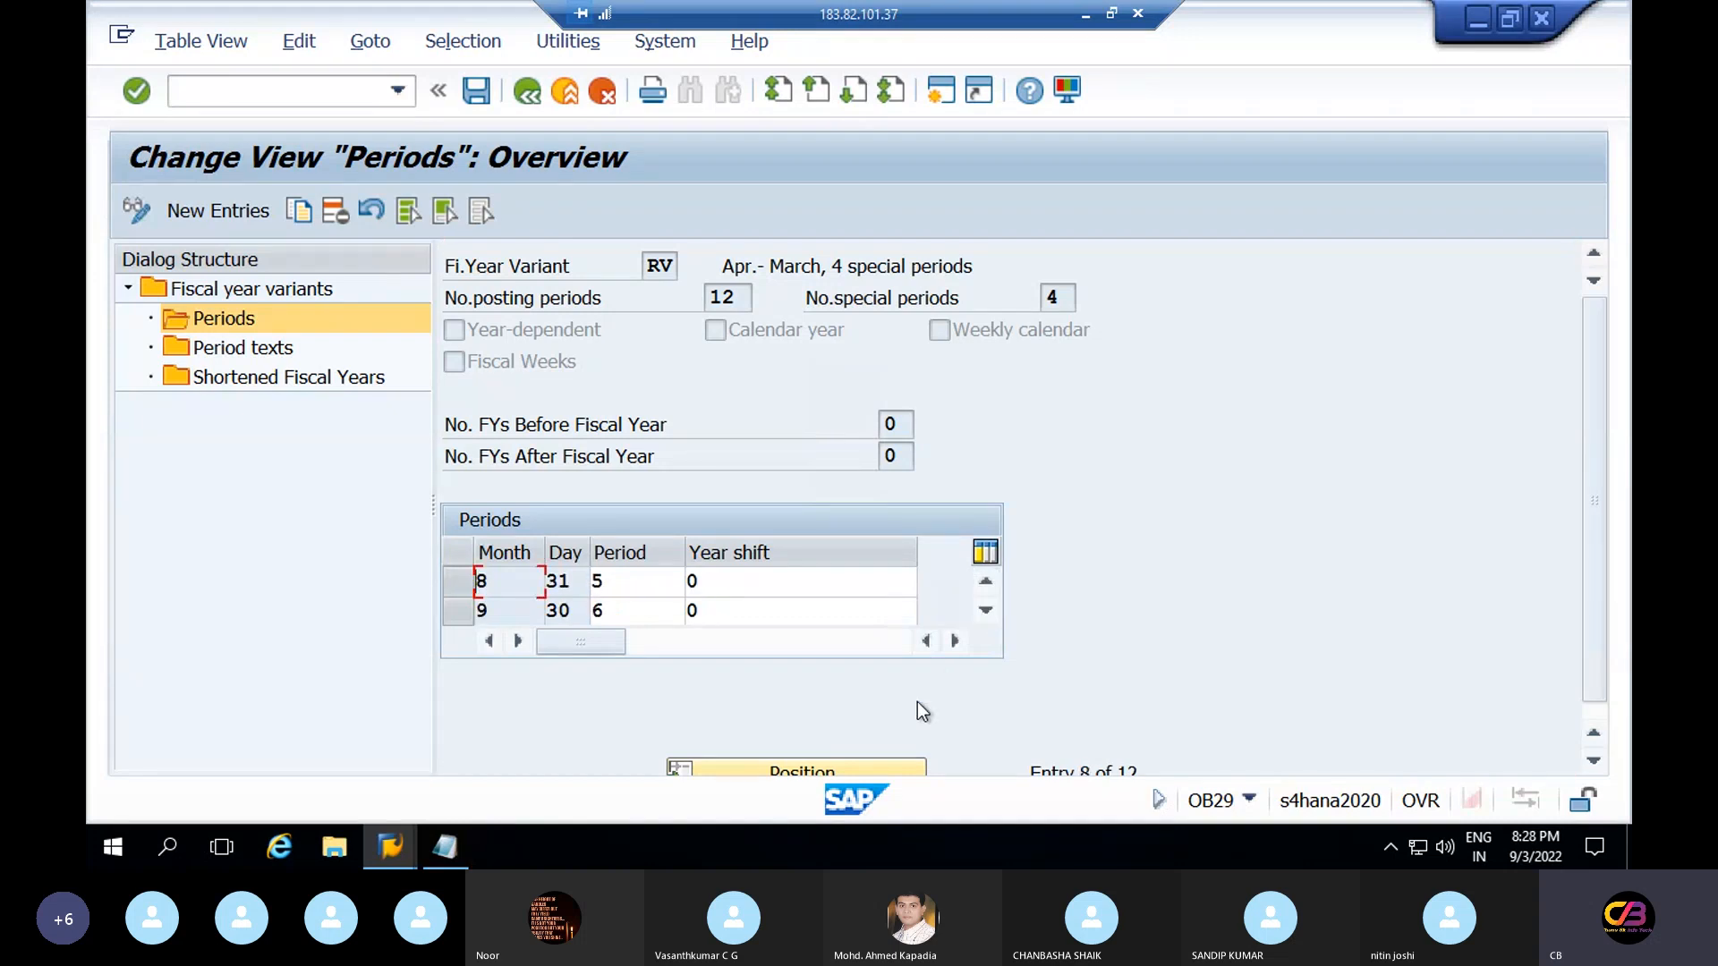
Minimize the Change View Periods window and the SAP Logon 740 window
{"action": "key", "text": "super"}
{"action": "left_click", "coordinate": [1171, 399]}
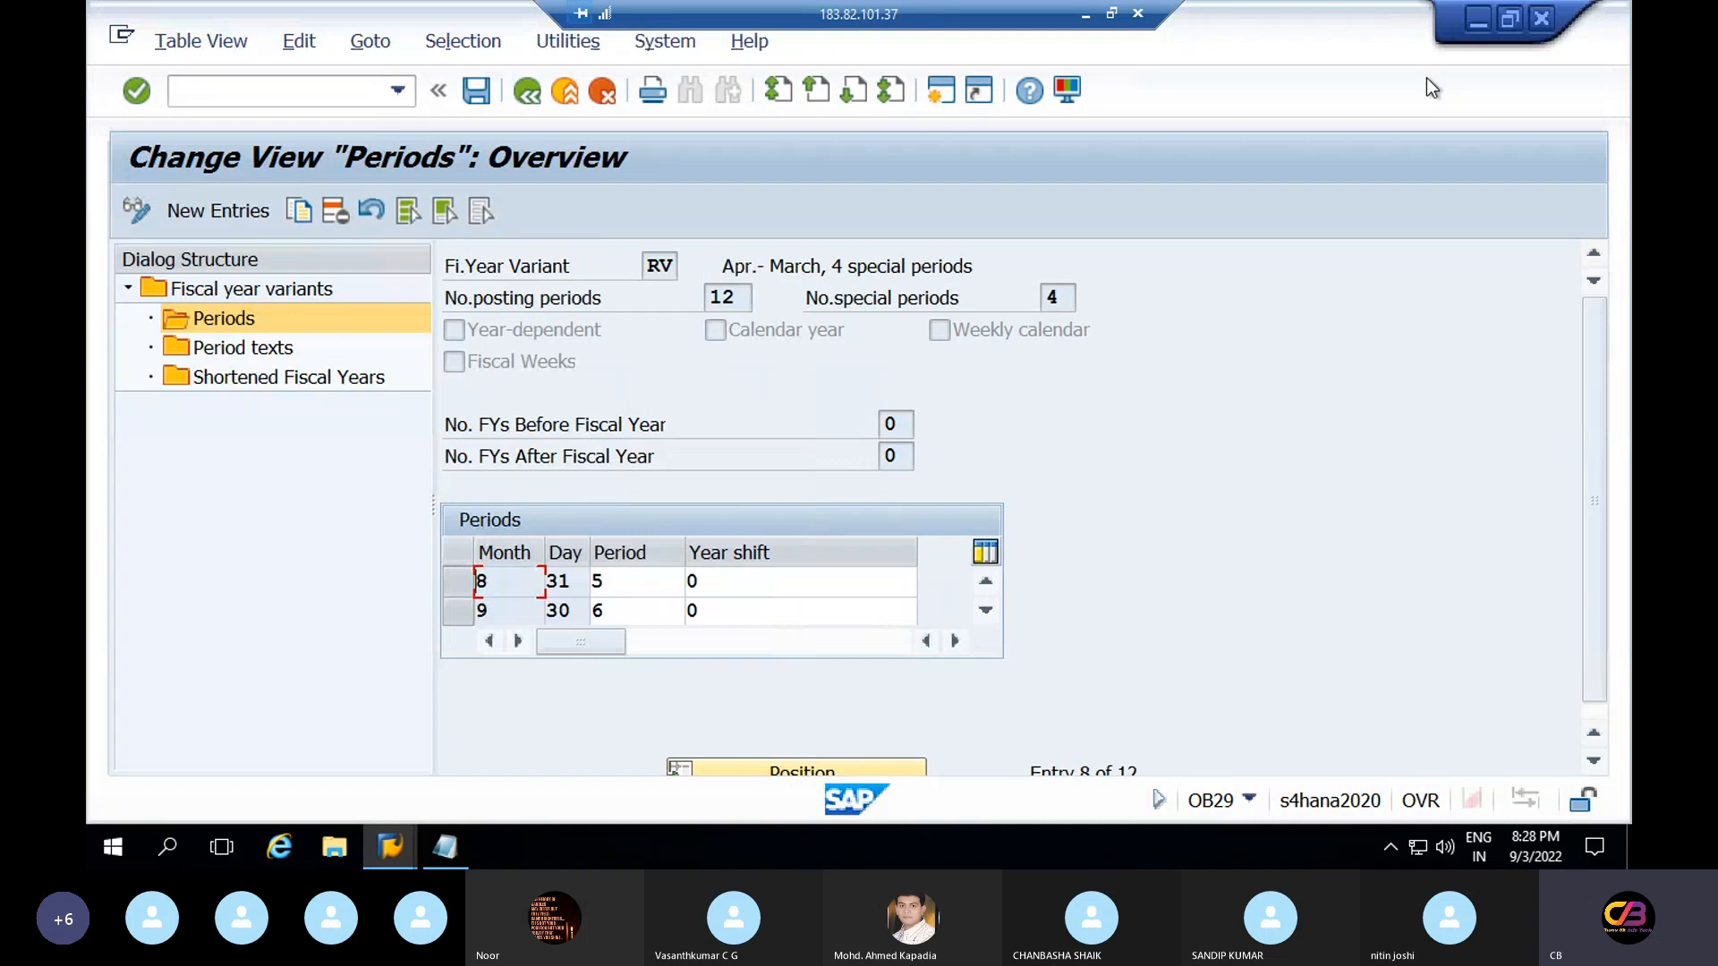
{"action": "left_click", "coordinate": [1474, 21]}
{"action": "left_click", "coordinate": [690, 83]}
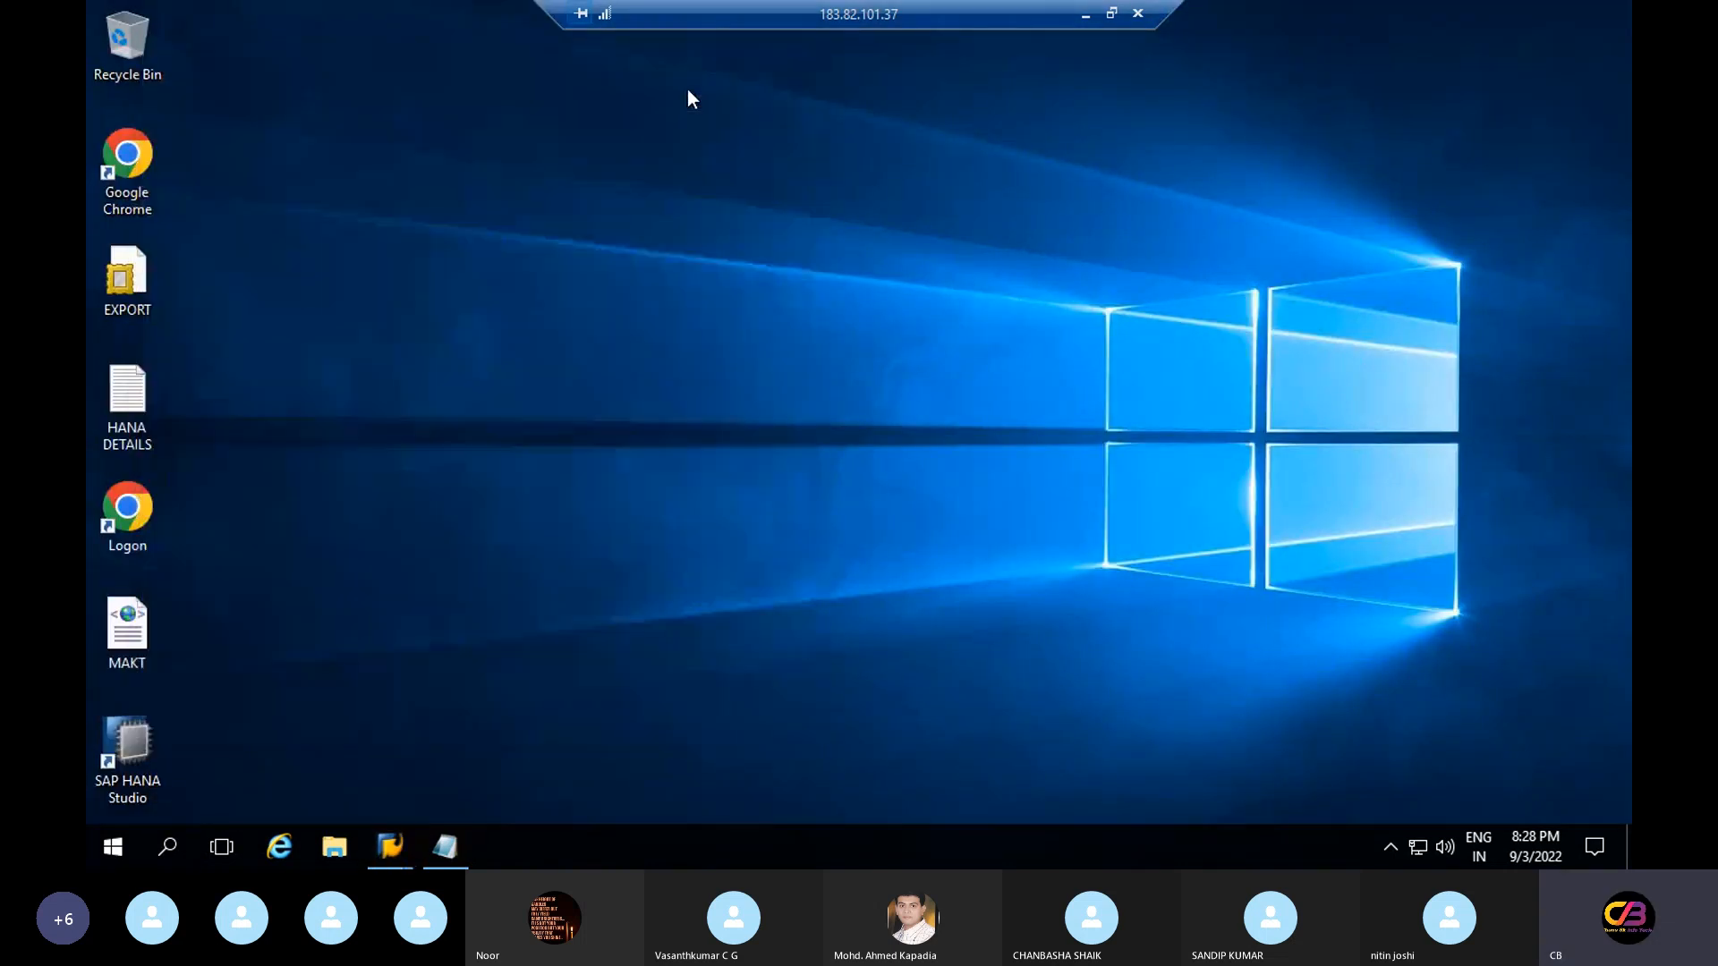
In the Word table, mark month 1 with its -1 year shift, month 4 as period 1, and month 9 as period 6
{"action": "left_click", "coordinate": [1085, 14]}
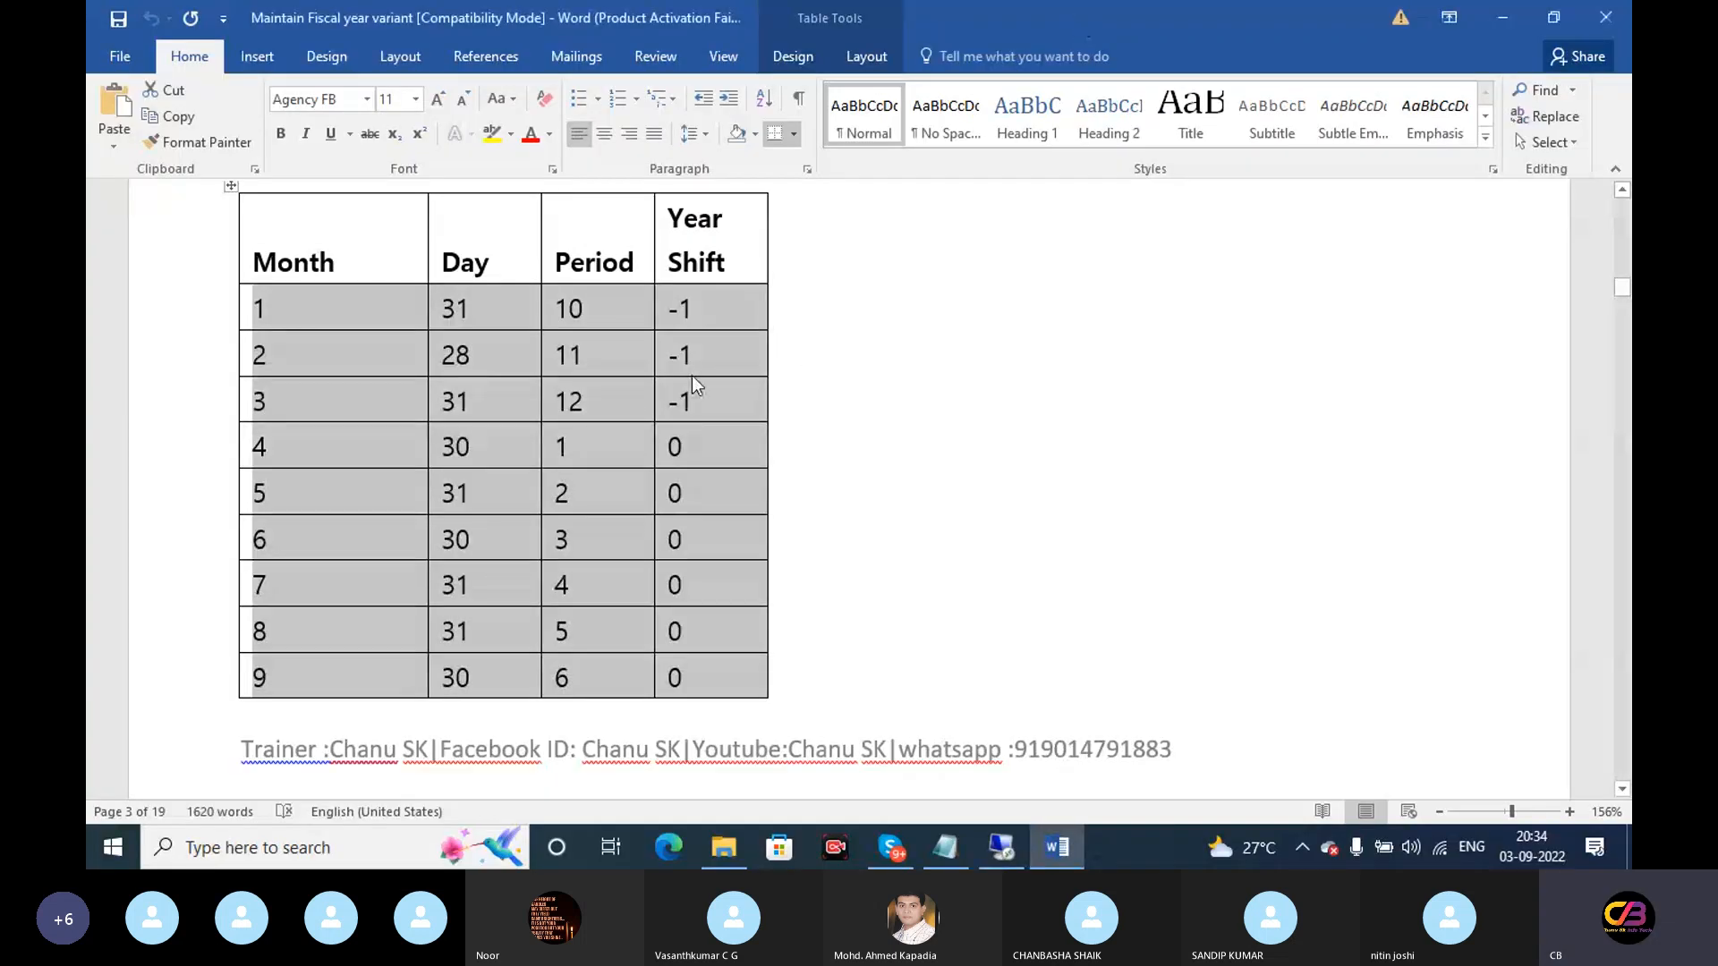
{"action": "left_click", "coordinate": [934, 380]}
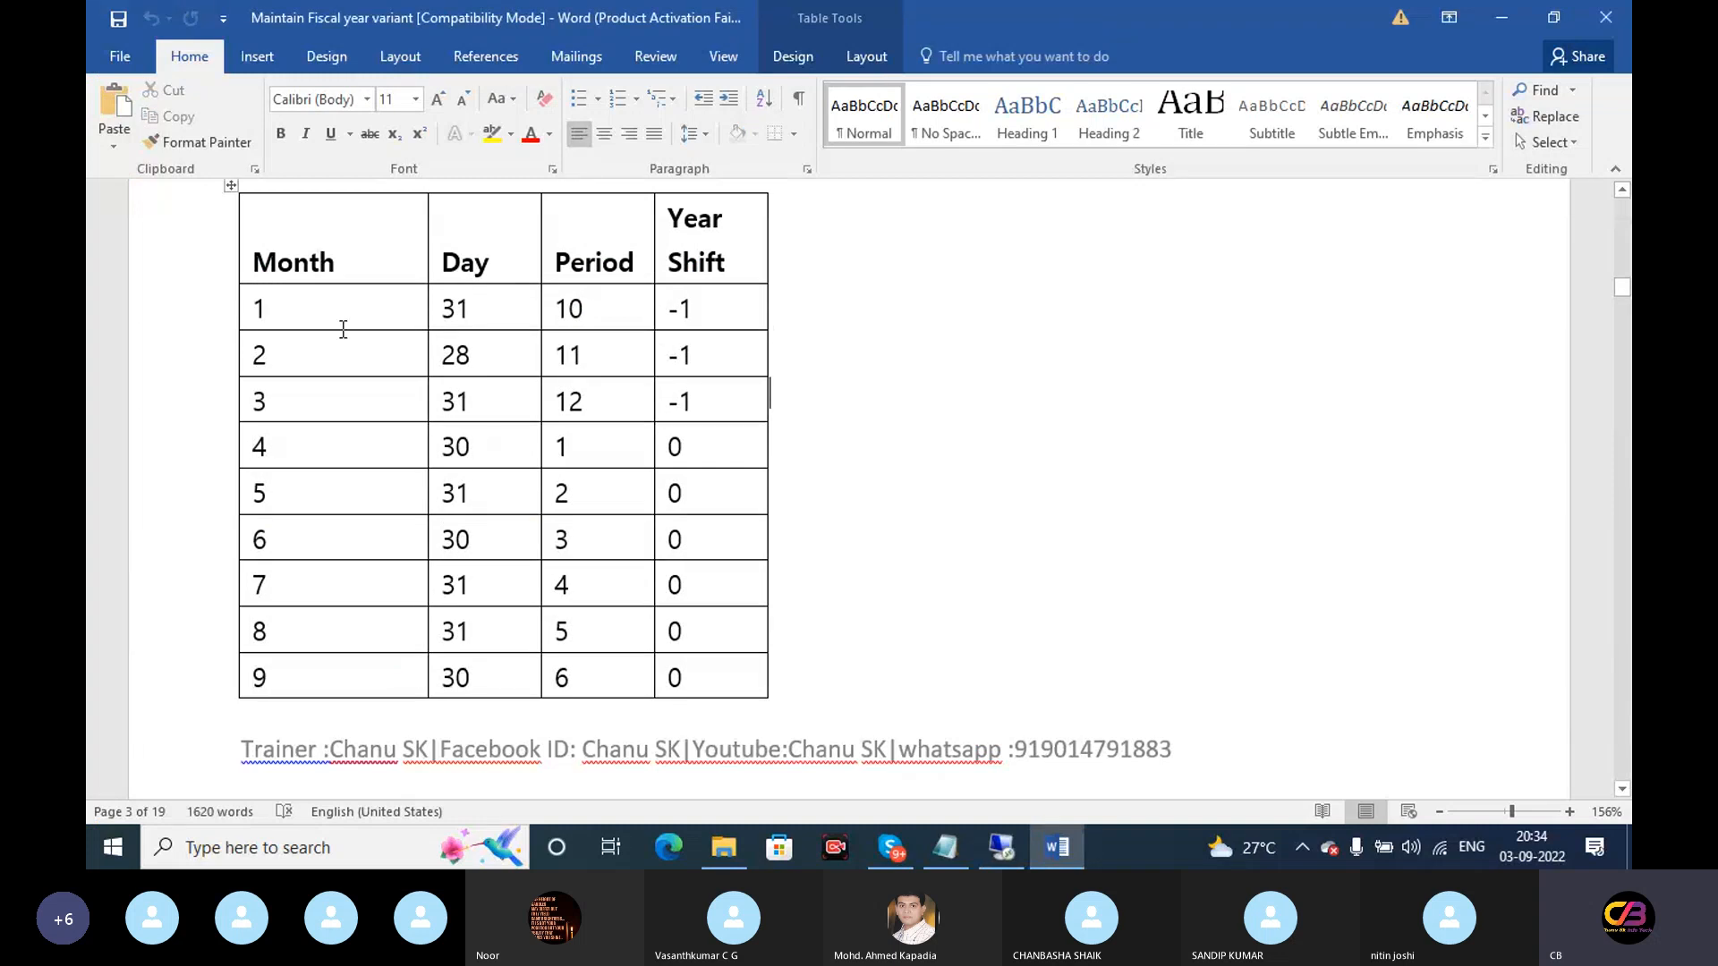
{"action": "left_click_drag", "start_coordinate": [299, 308], "coordinate": [235, 313]}
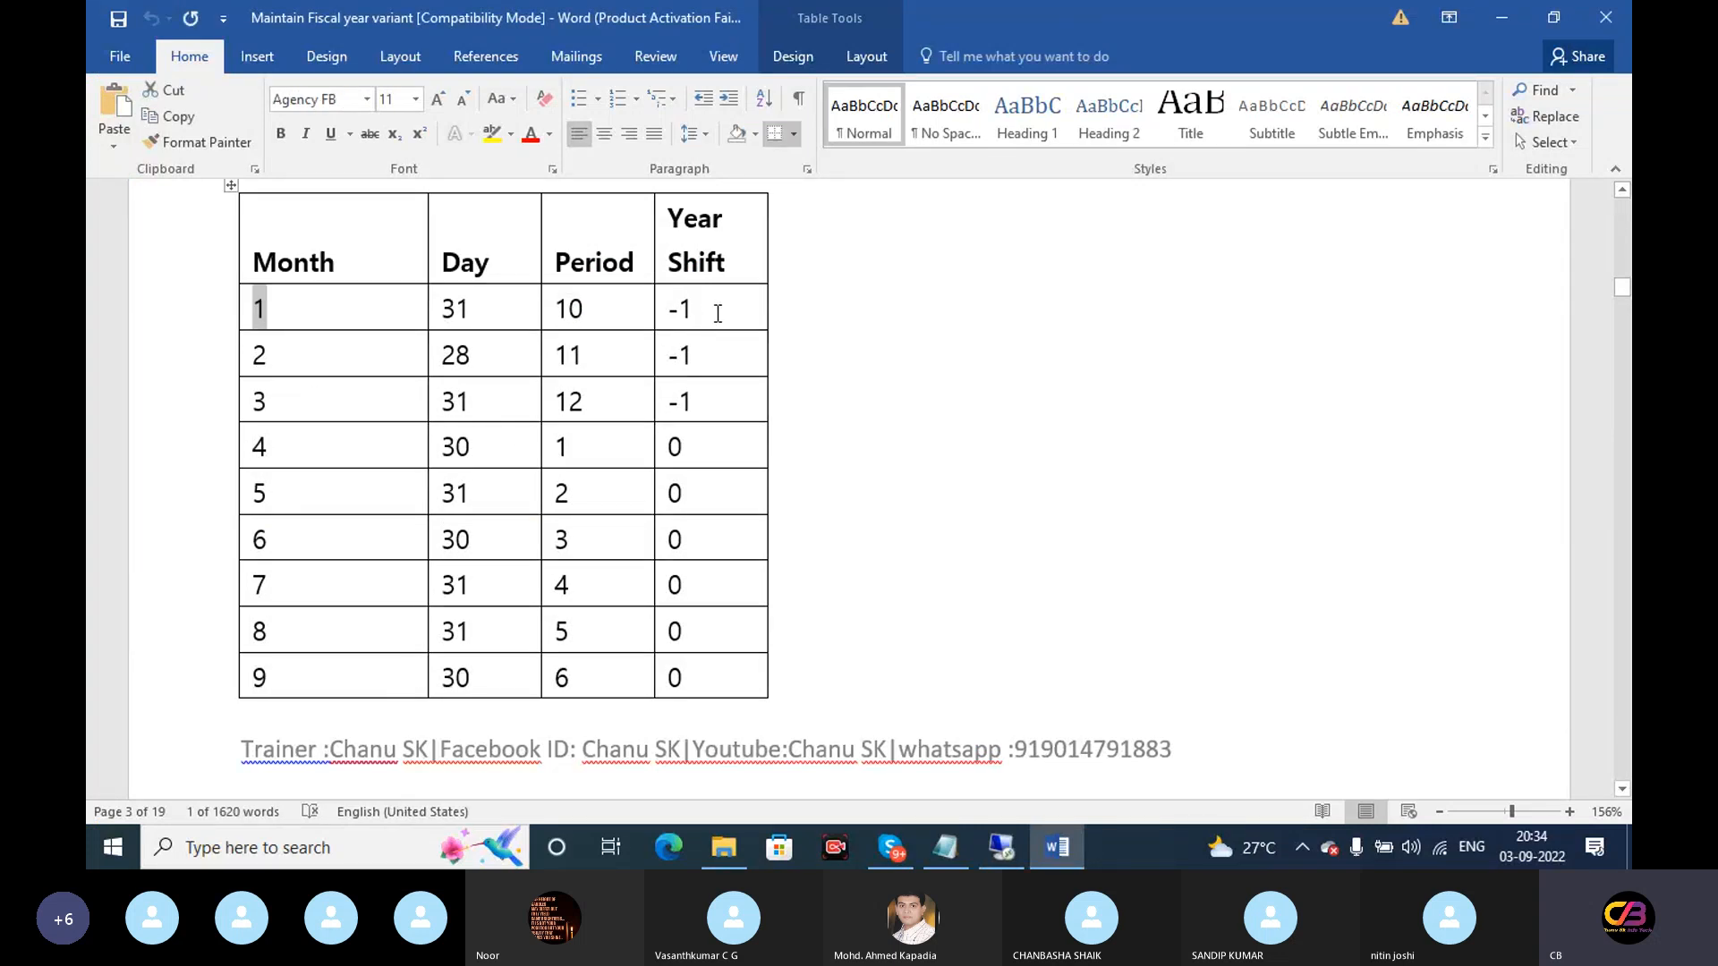
{"action": "left_click_drag", "start_coordinate": [713, 314], "coordinate": [626, 372]}
{"action": "left_click", "coordinate": [238, 354]}
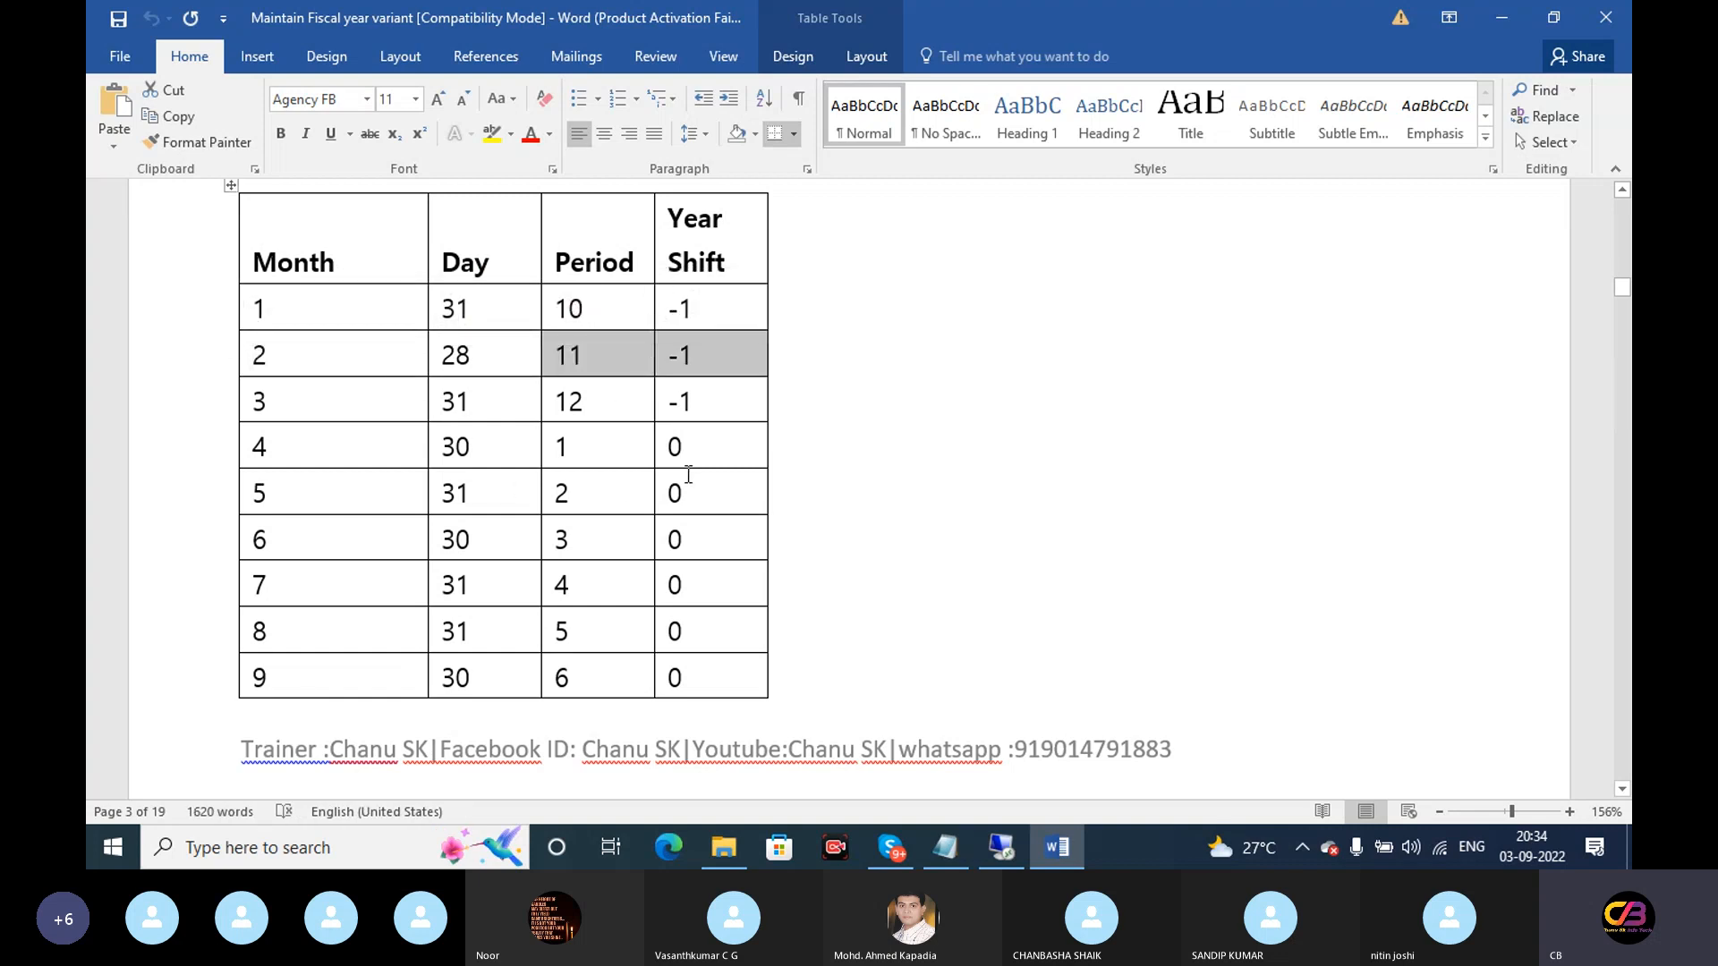
{"action": "left_click_drag", "start_coordinate": [706, 453], "coordinate": [298, 455]}
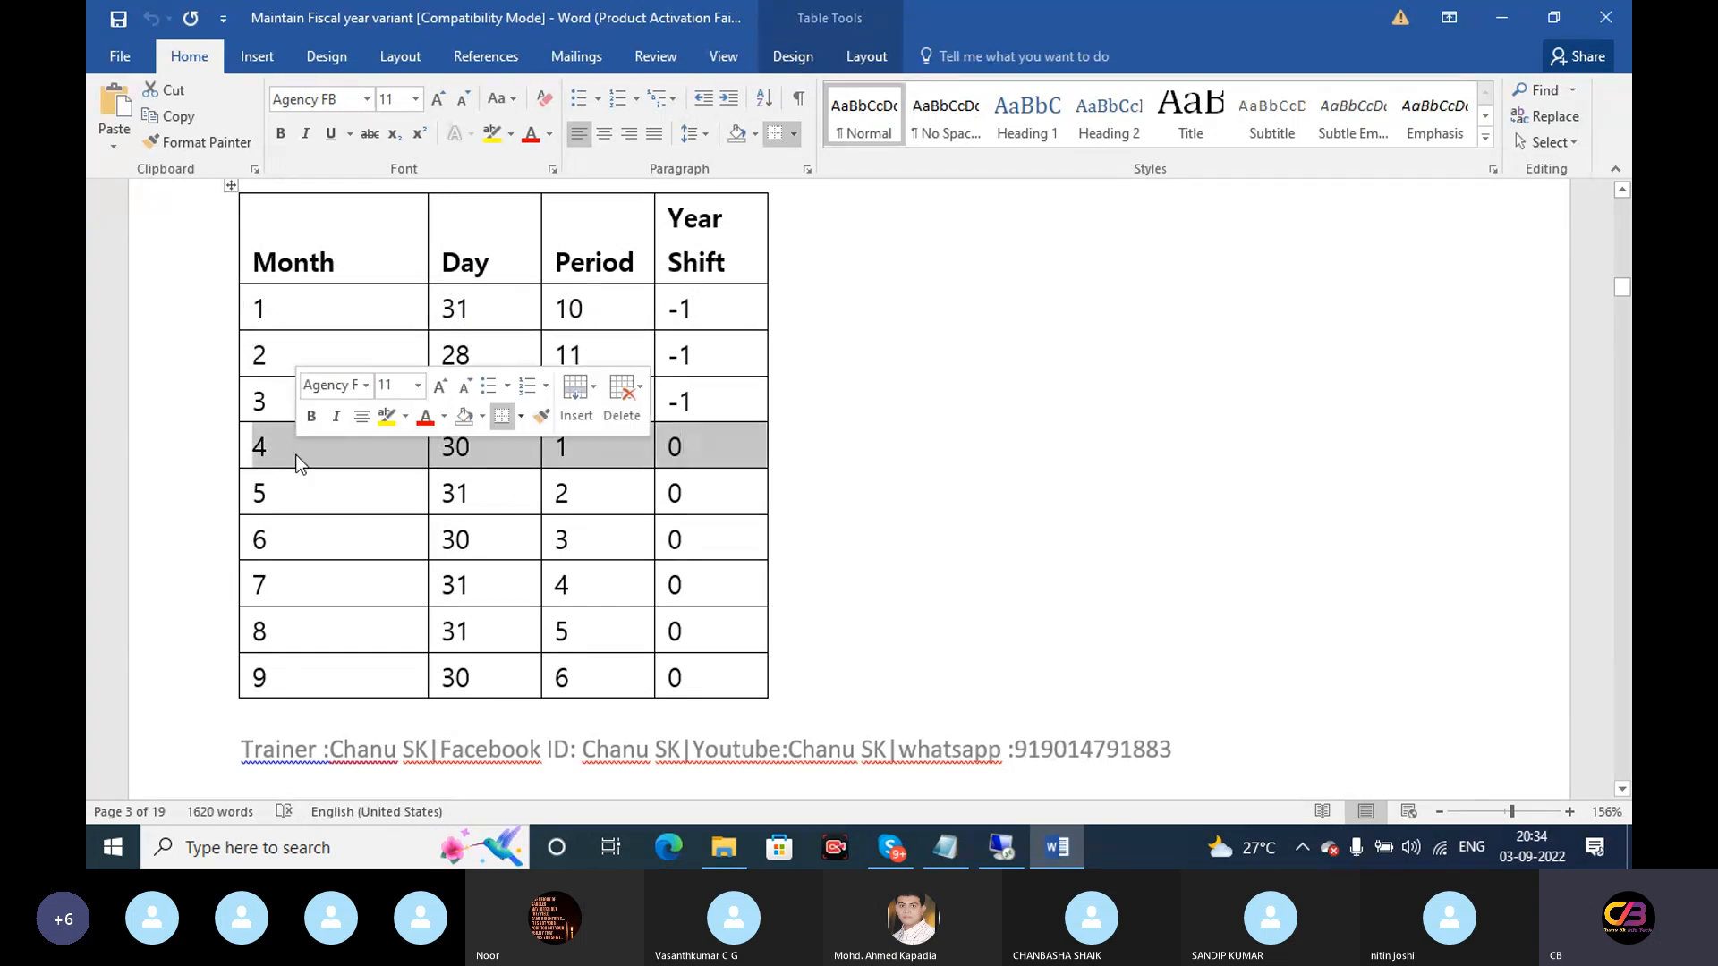
{"action": "left_click_drag", "start_coordinate": [737, 673], "coordinate": [331, 658]}
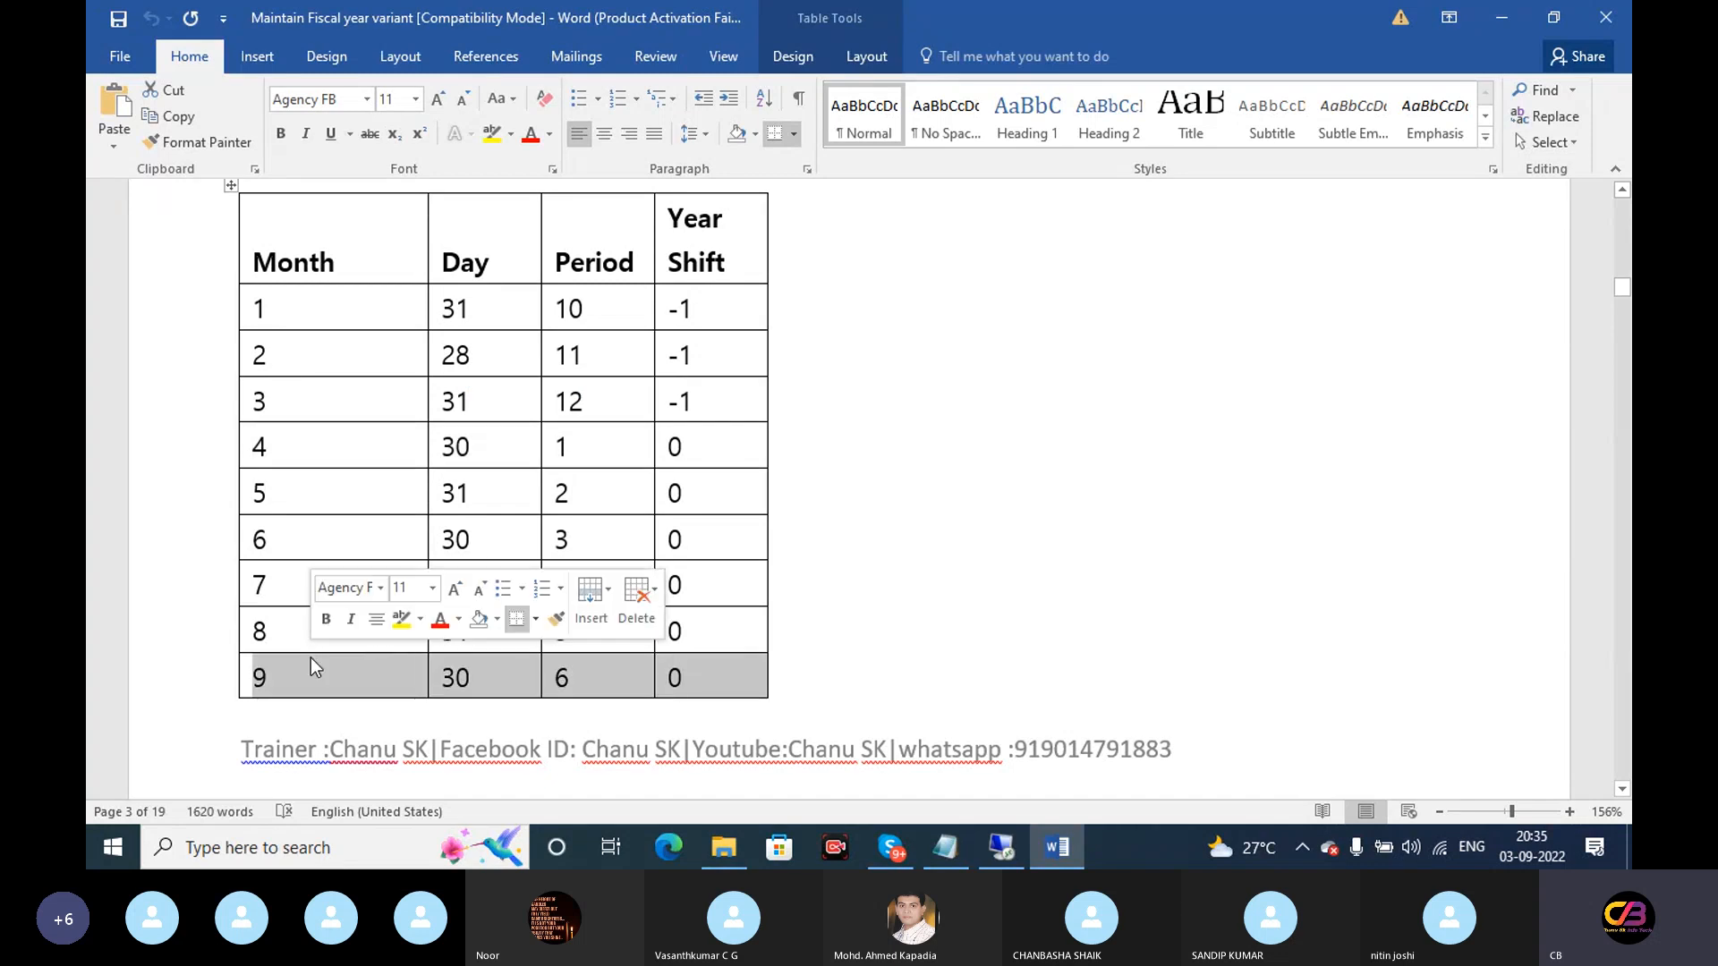
Highlight row one's period 10 and year shift and row two's days and period, then return to the remote desktop
{"action": "left_click", "coordinate": [685, 446]}
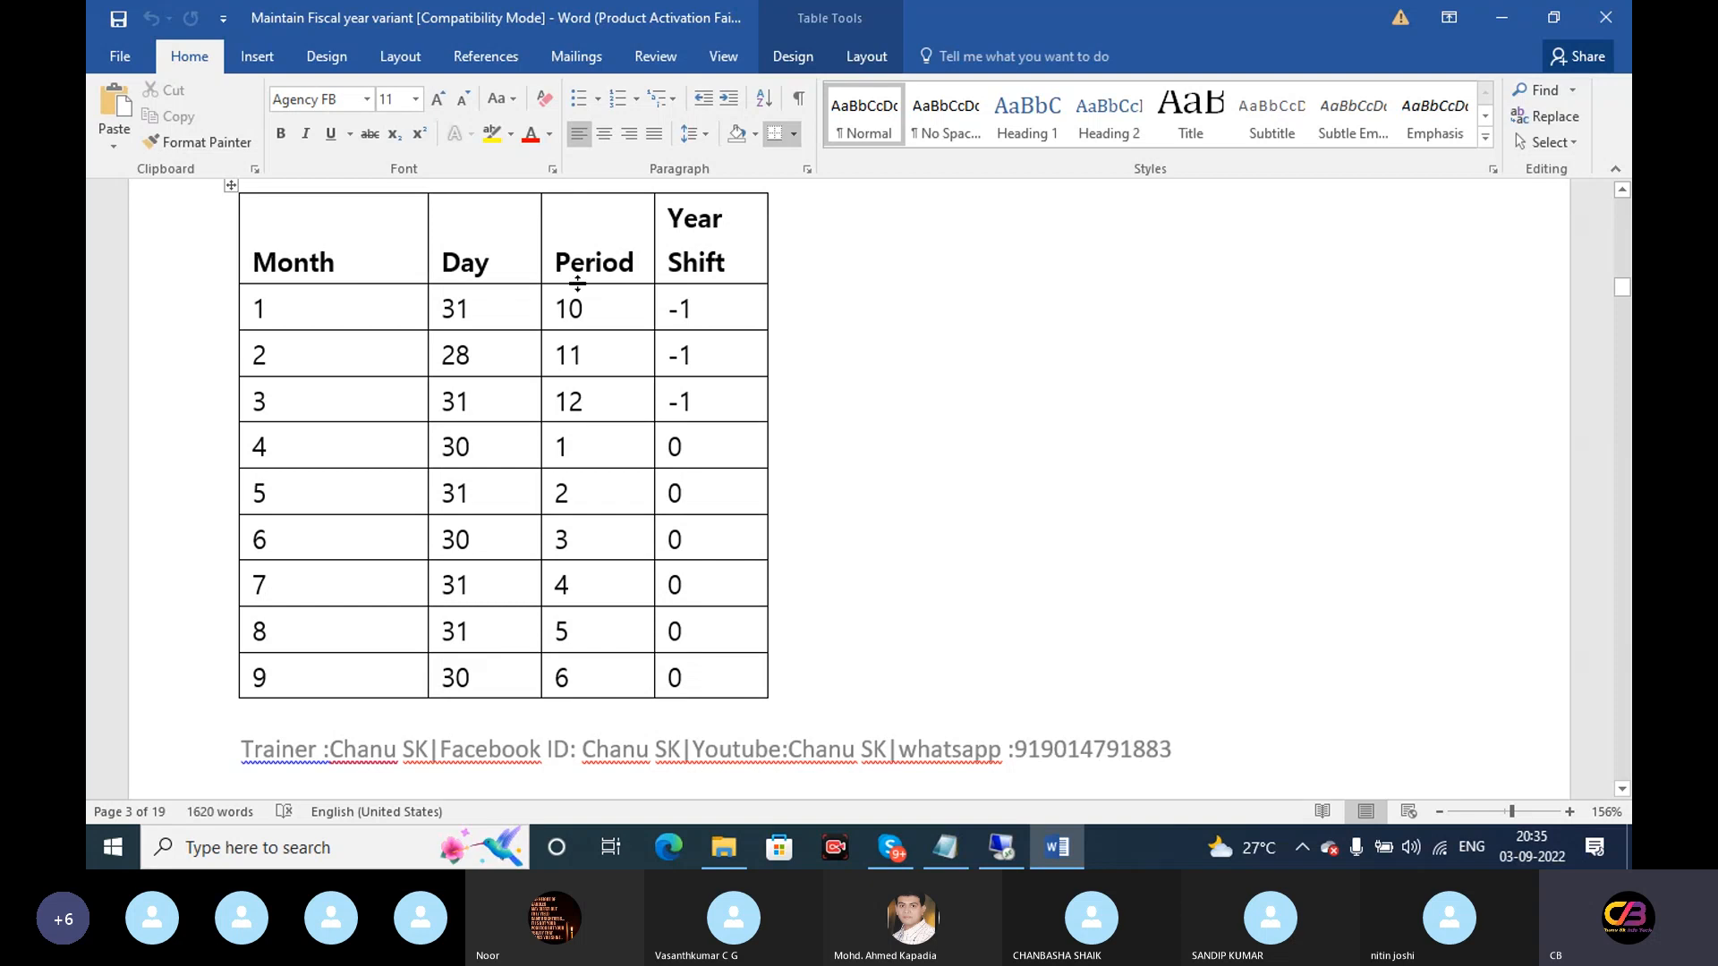
{"action": "left_click_drag", "start_coordinate": [584, 309], "coordinate": [561, 309]}
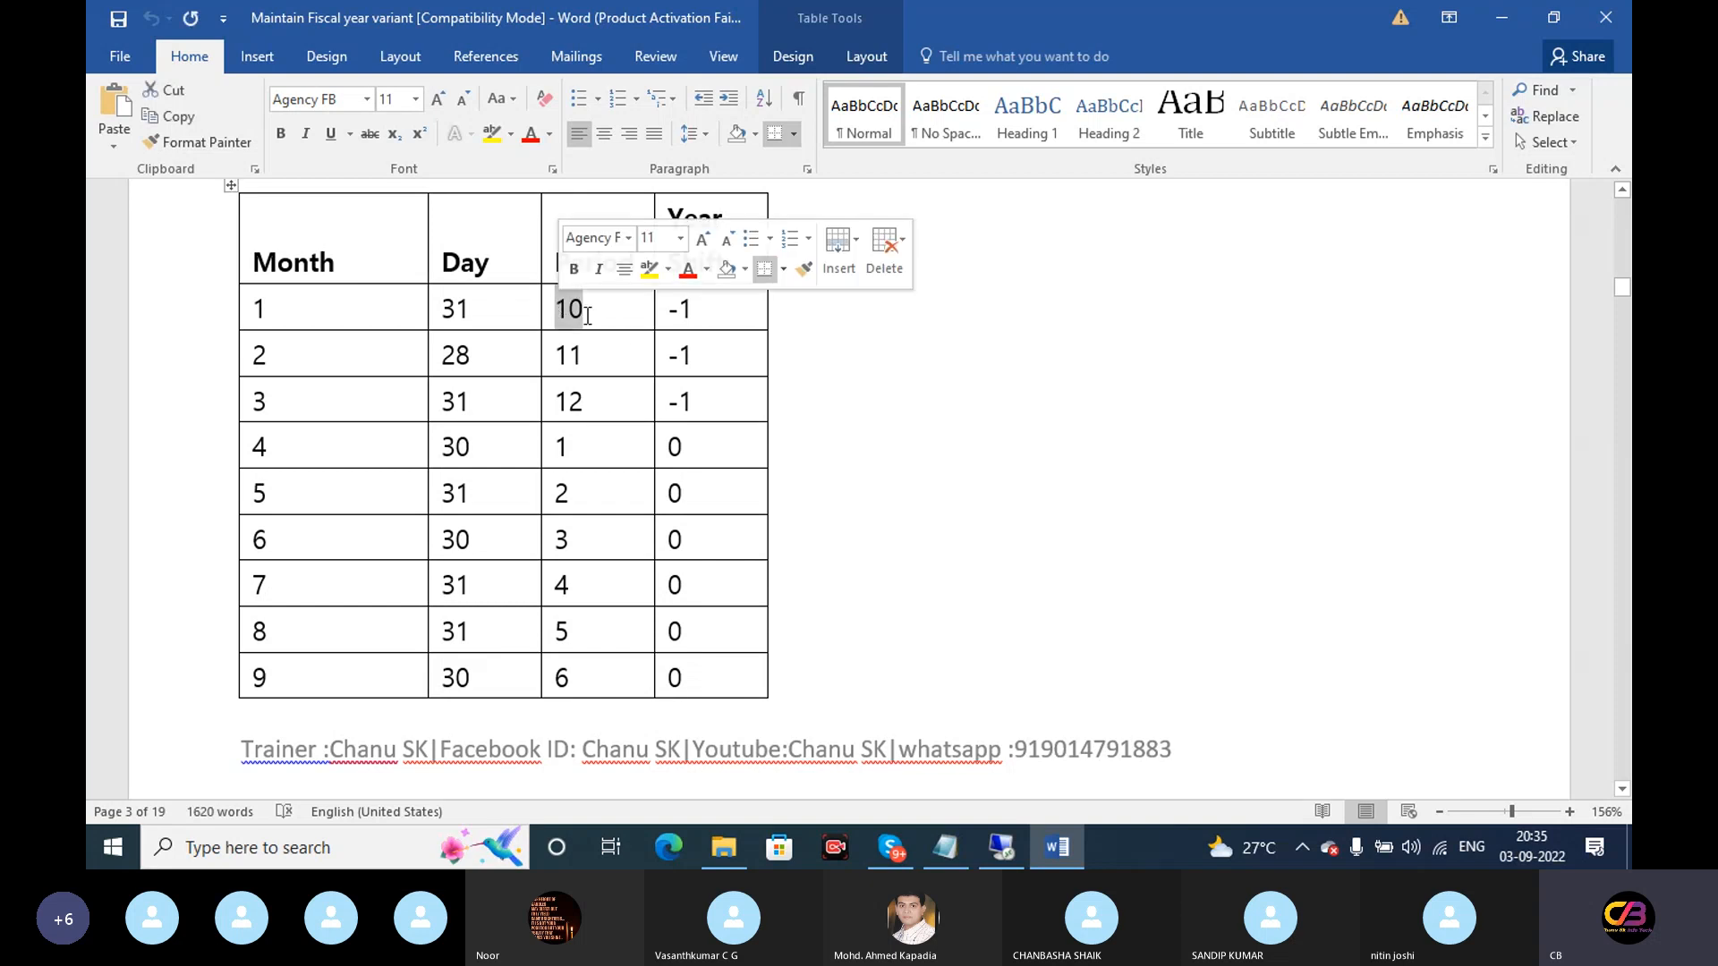
{"action": "left_click_drag", "start_coordinate": [695, 309], "coordinate": [680, 309]}
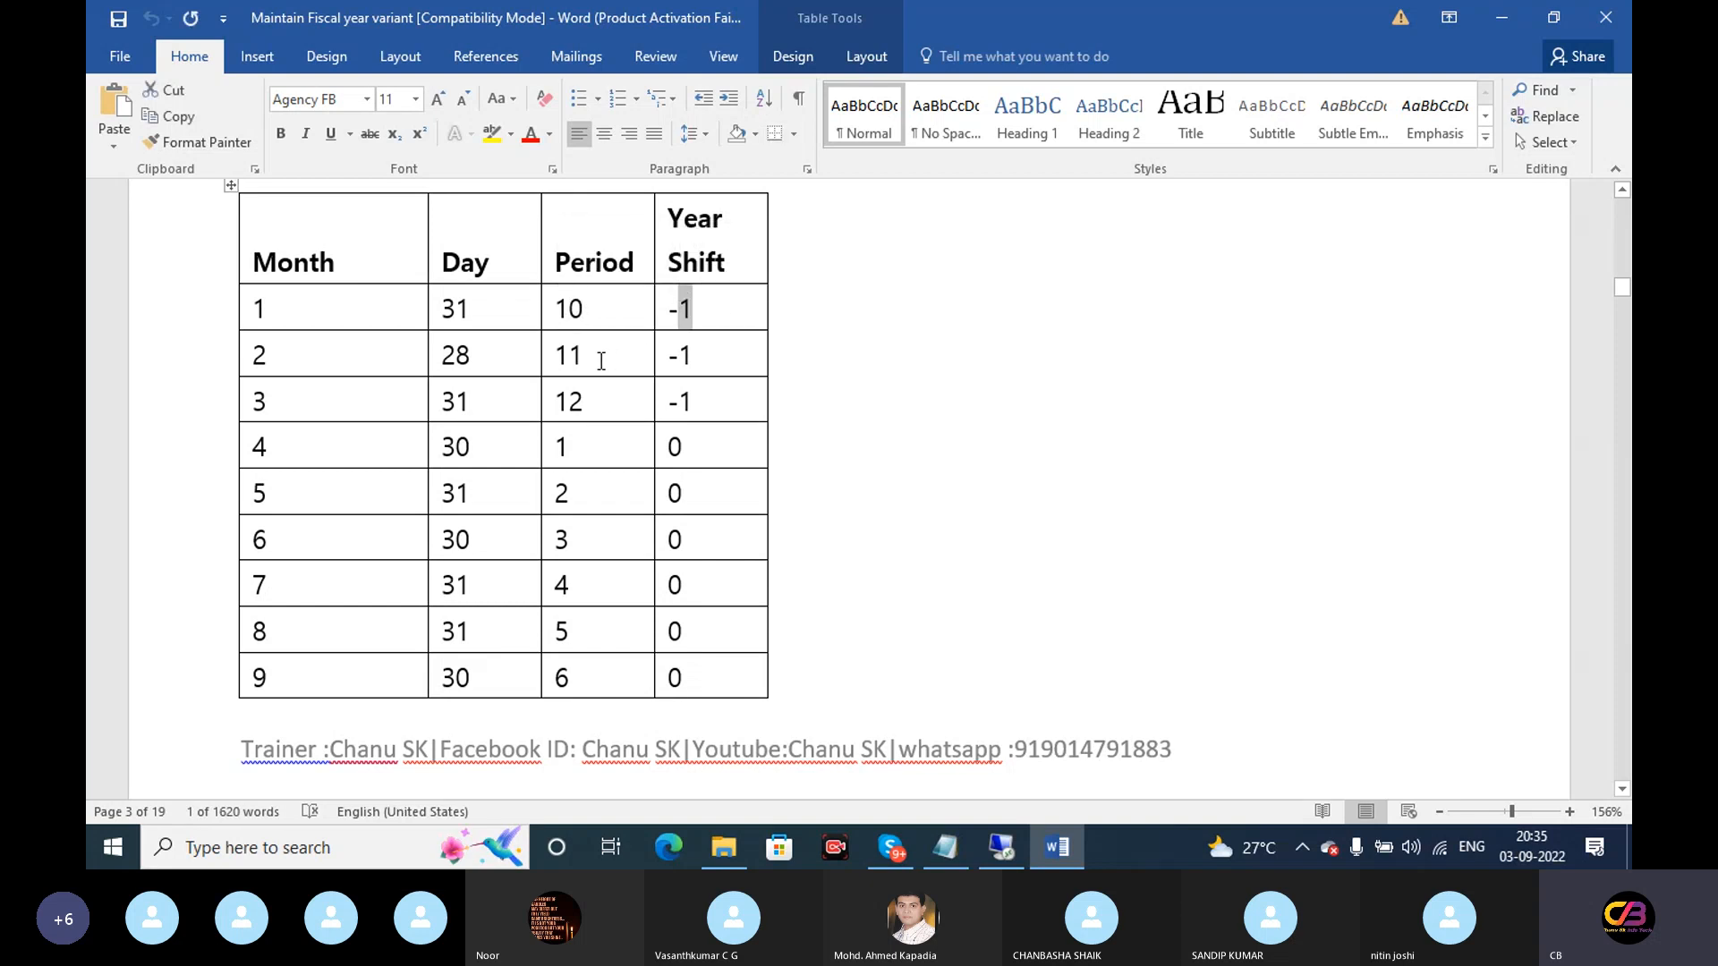
{"action": "left_click_drag", "start_coordinate": [474, 355], "coordinate": [595, 364]}
{"action": "left_click", "coordinate": [721, 356]}
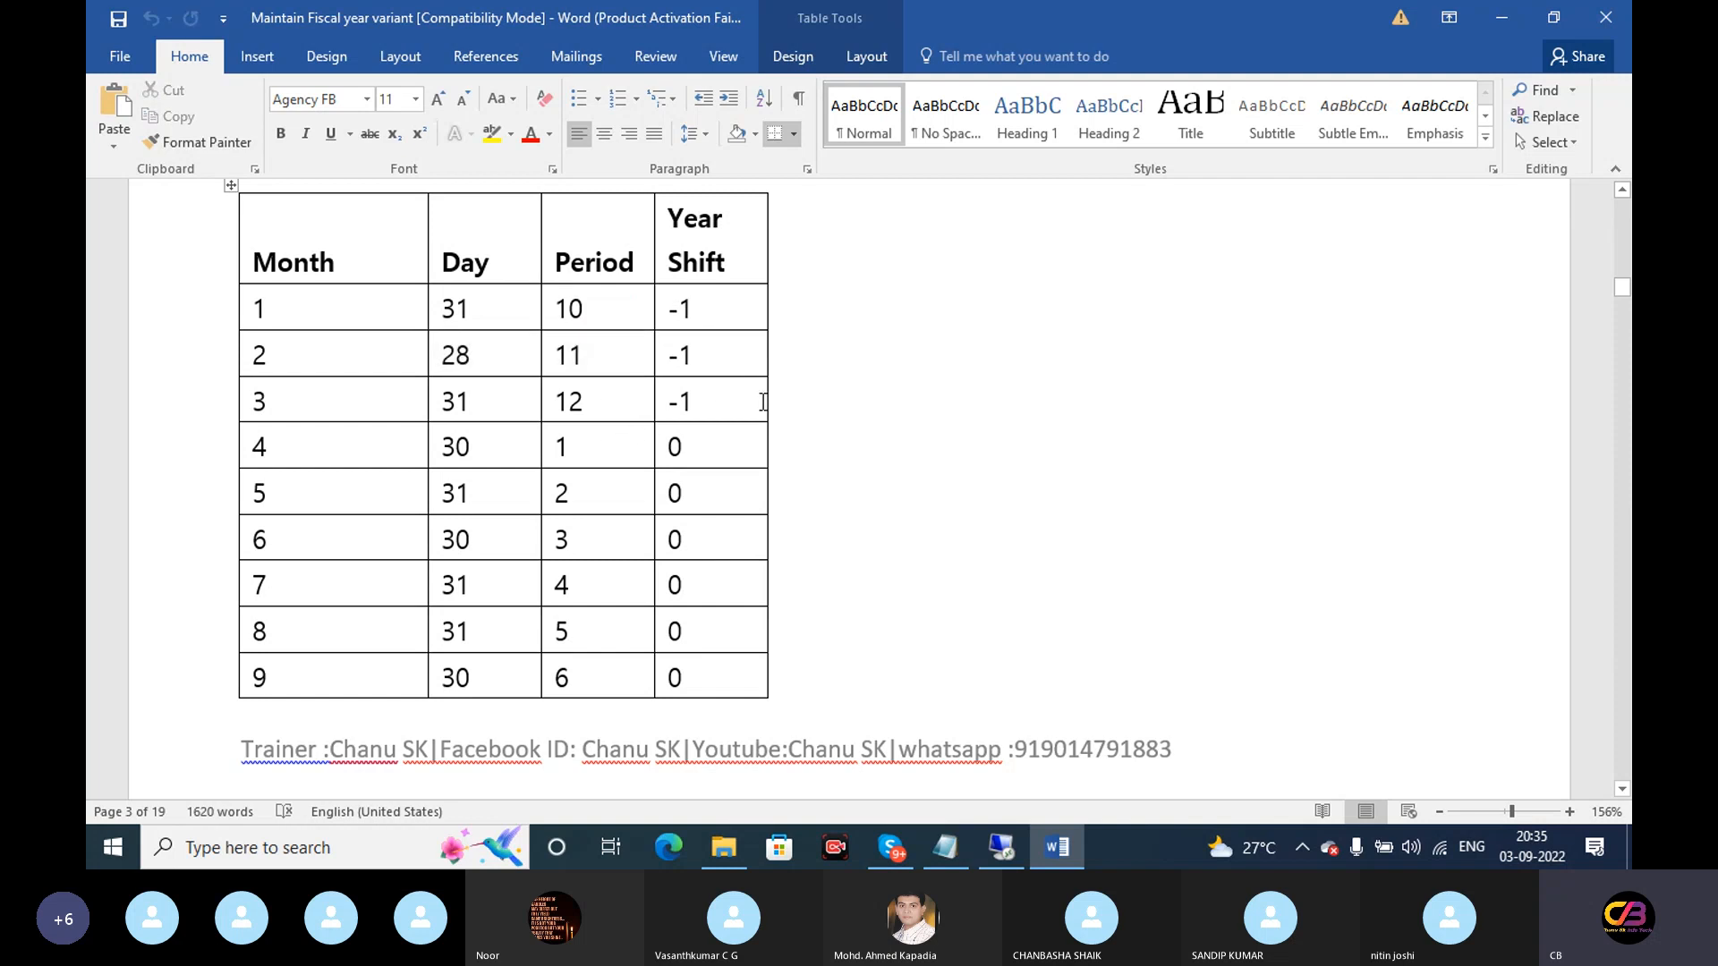
{"action": "left_click", "coordinate": [1490, 18]}
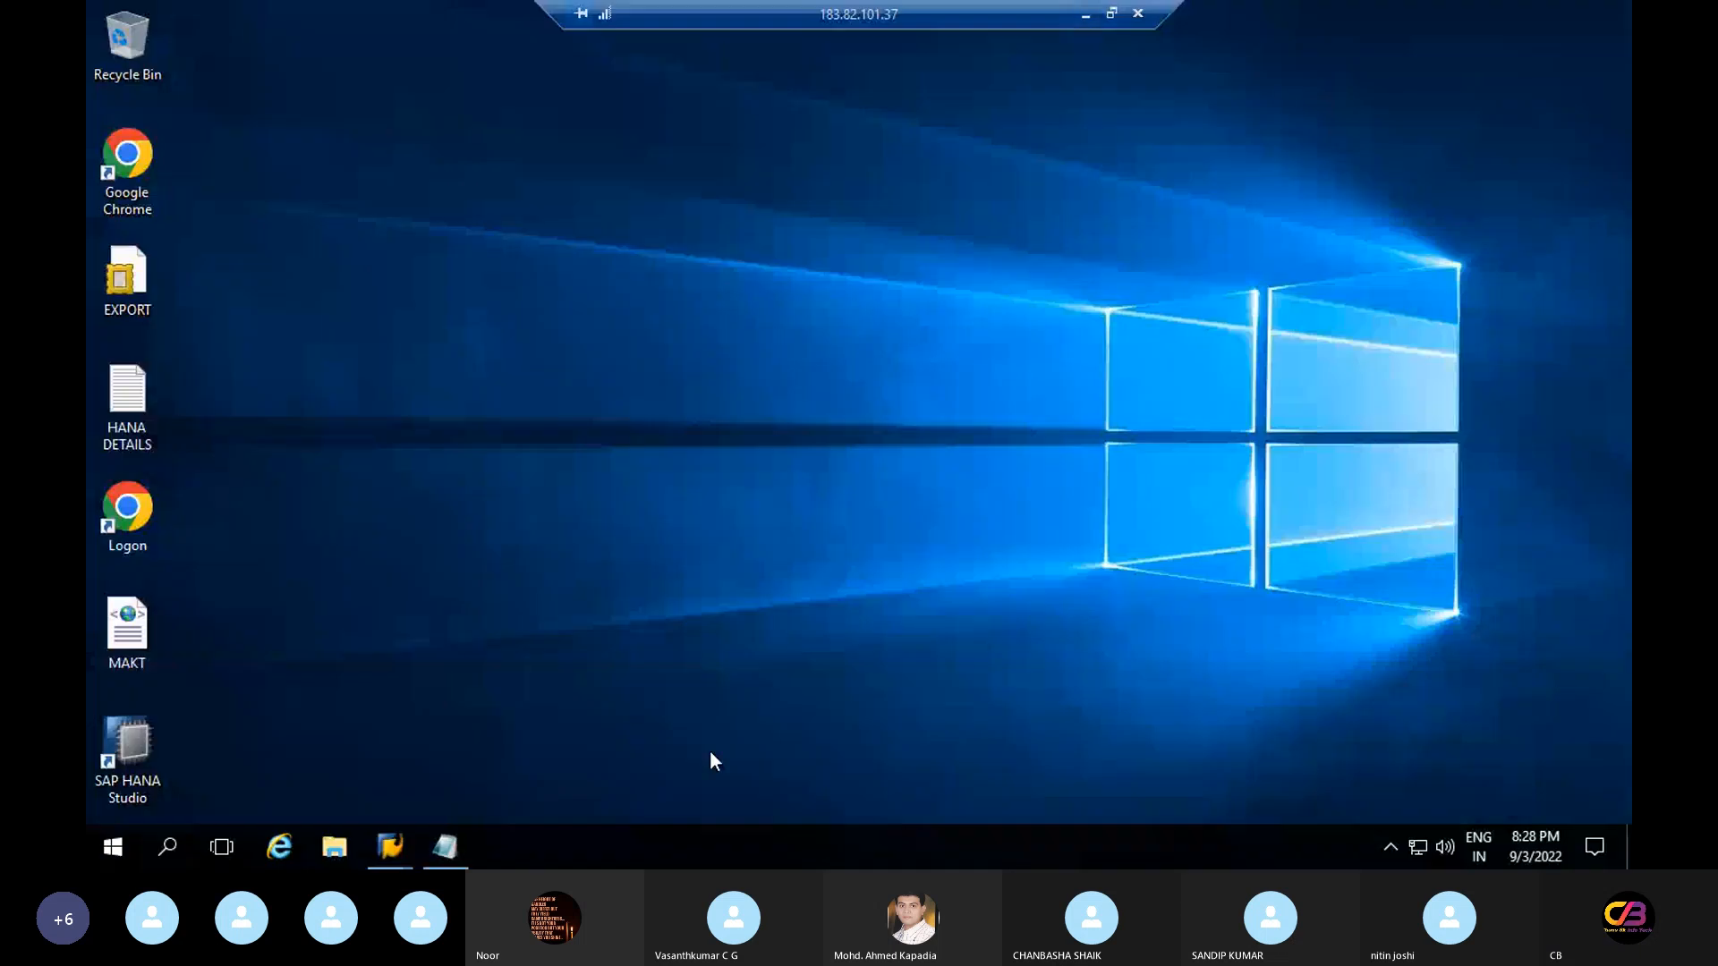
Reopen RV's Change View Periods window and display its 32 period texts, starting with 'April' and 'Mai'
{"action": "mouse_move", "coordinate": [390, 855]}
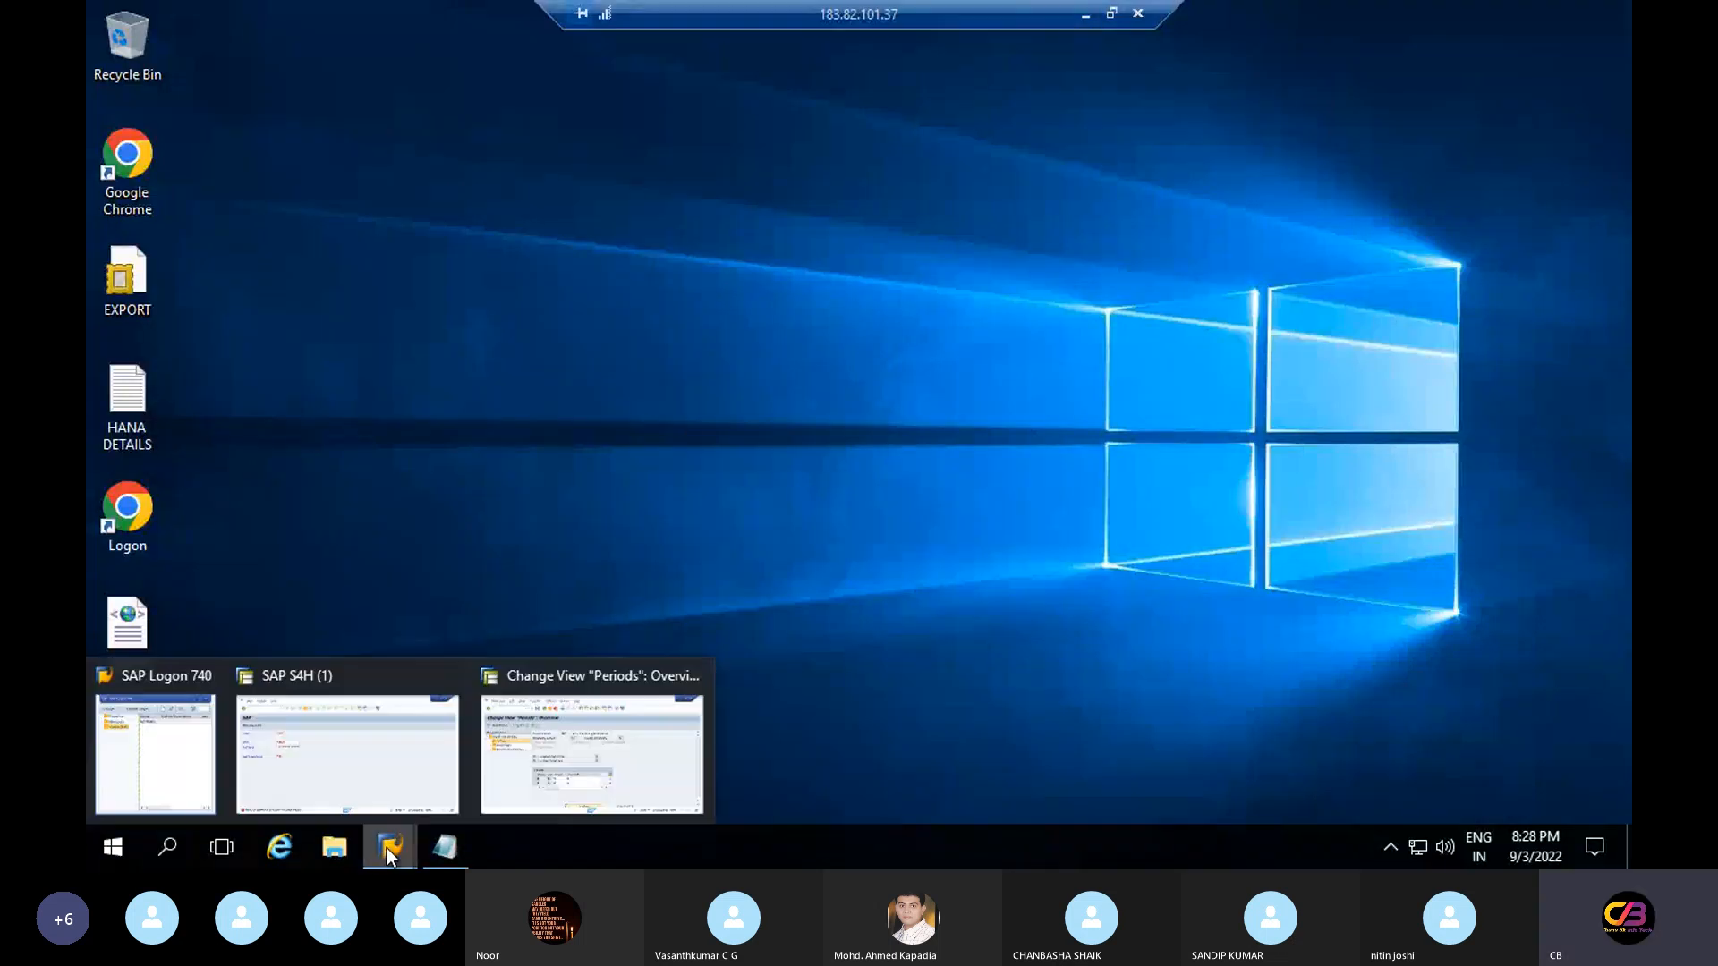
{"action": "left_click", "coordinate": [567, 772]}
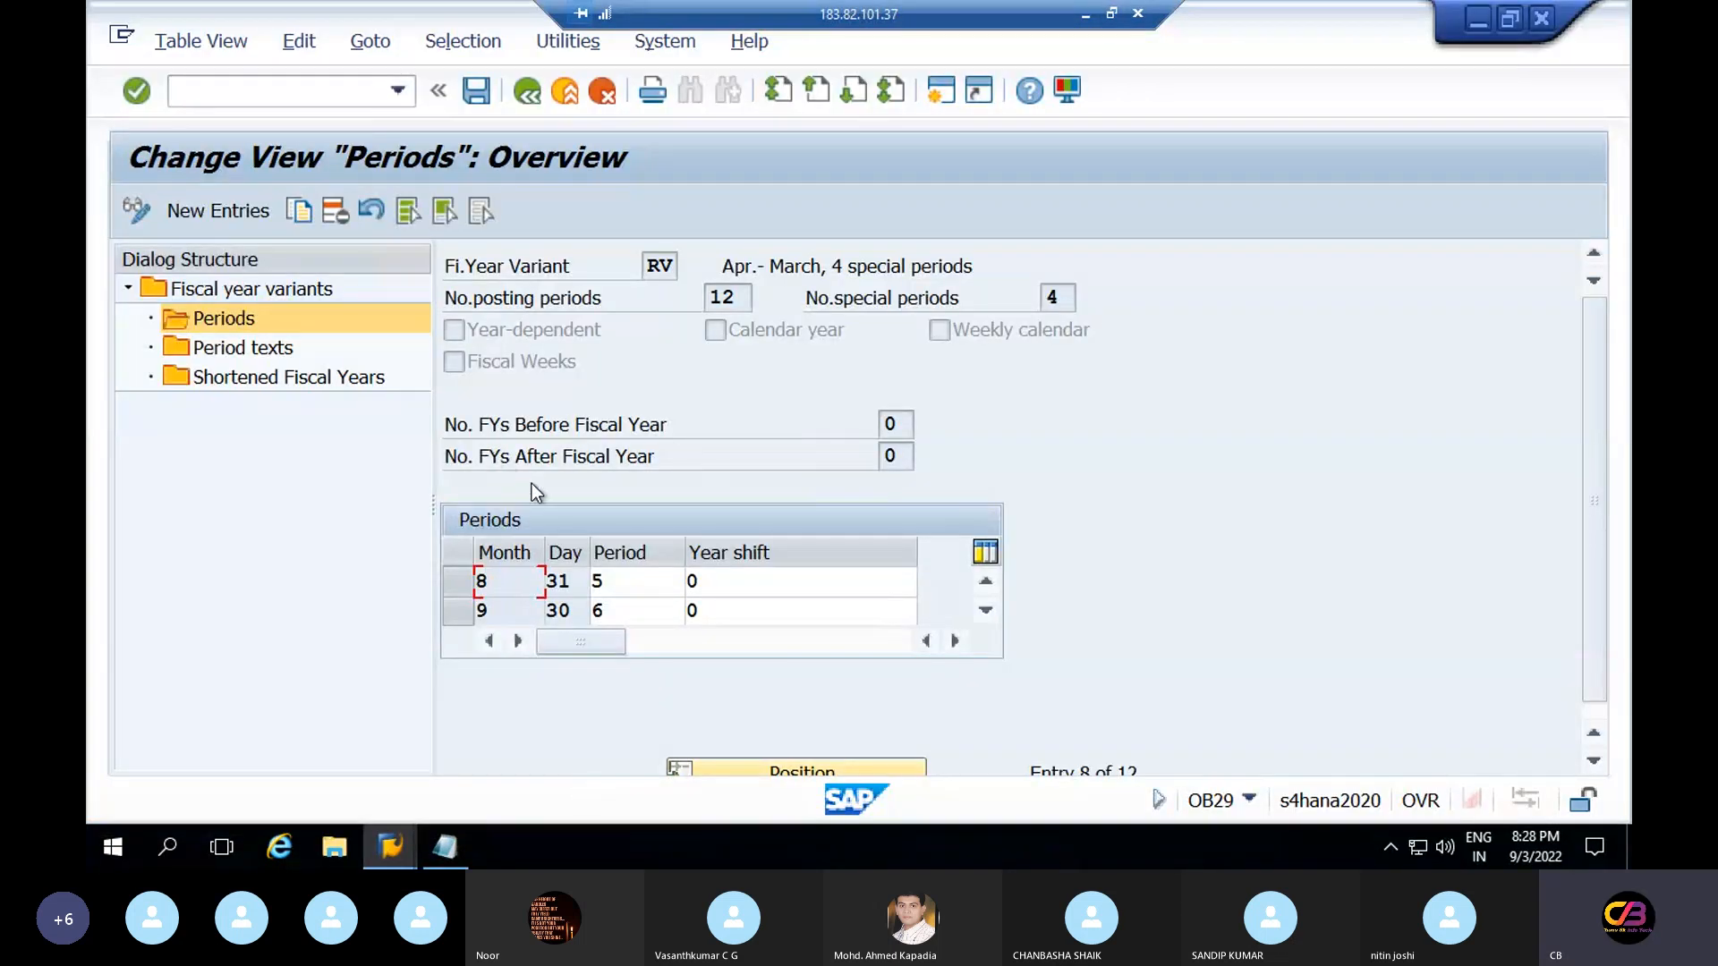
{"action": "left_click", "coordinate": [230, 349]}
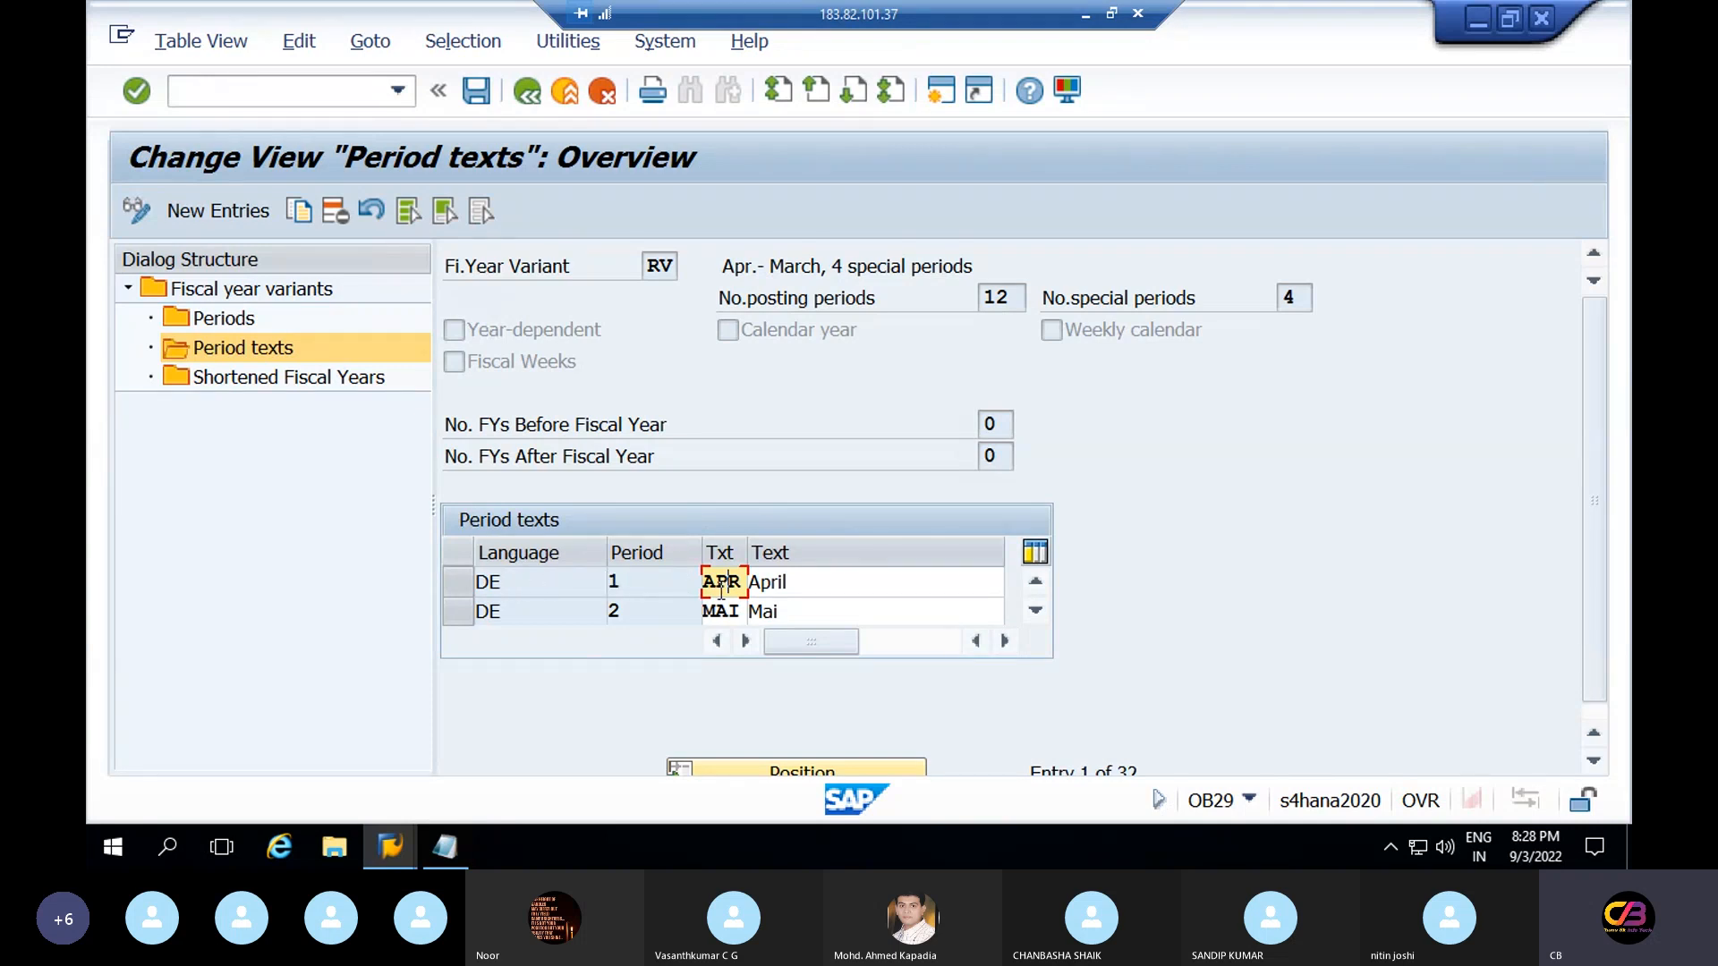
Enter English period texts EN/1 'apr'/'april' and EN/2 'may'/'may' for variant RV
{"action": "left_click", "coordinate": [218, 211]}
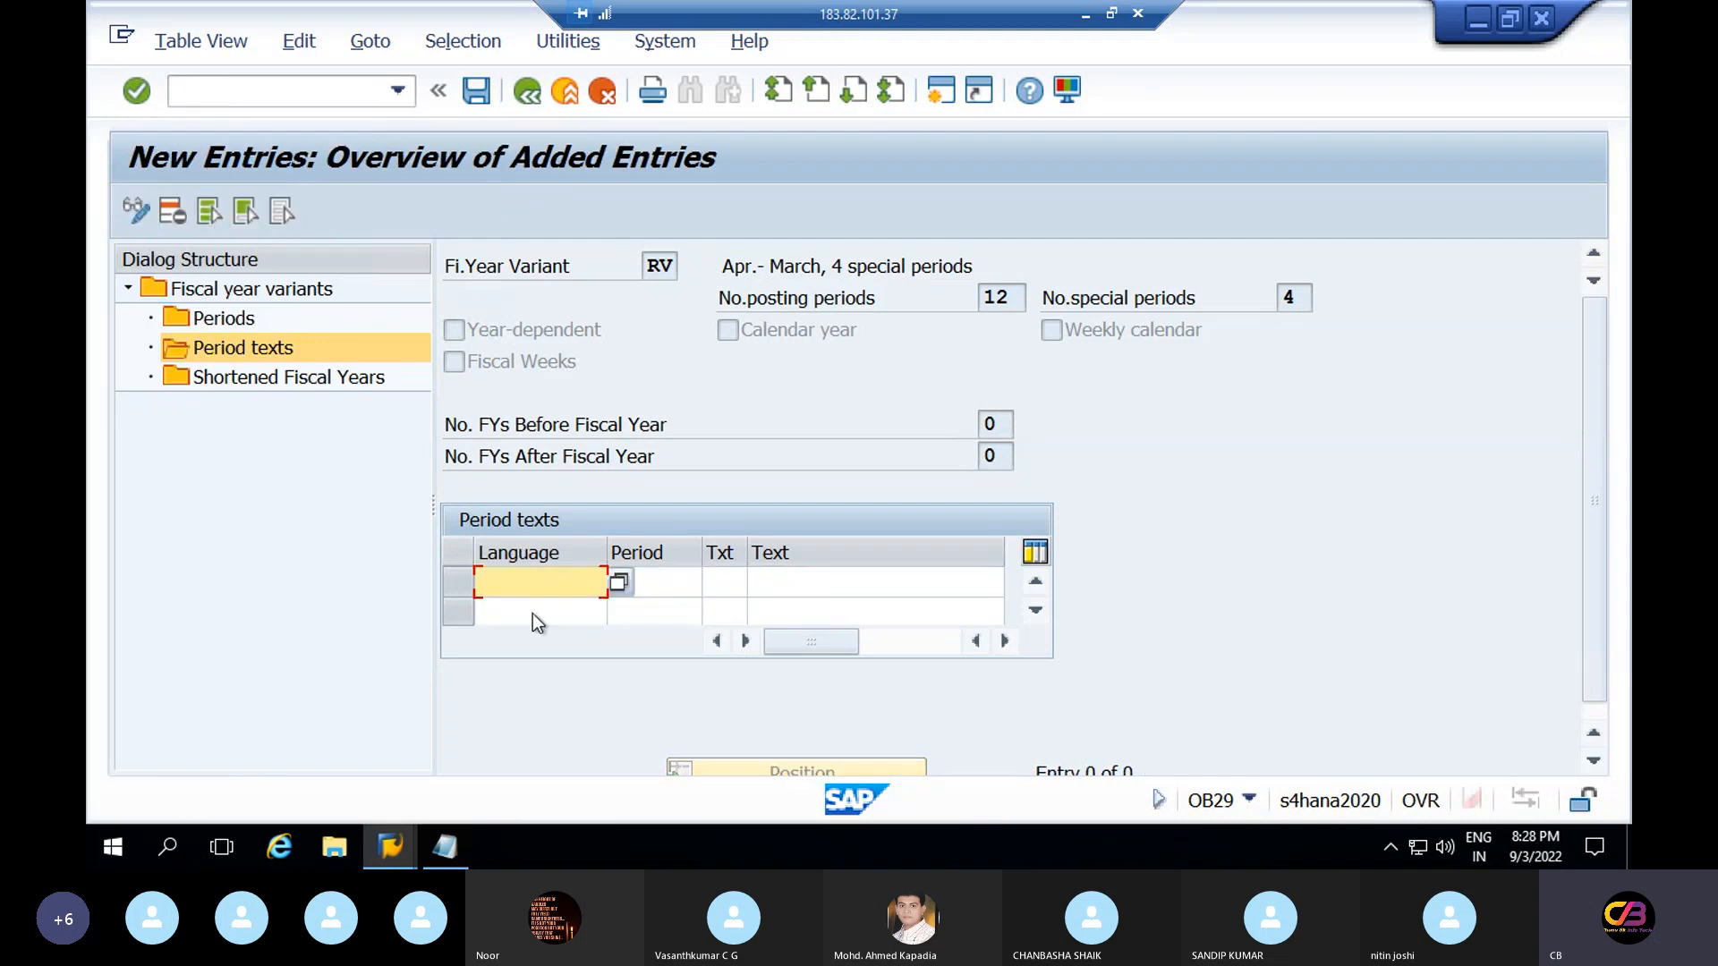
{"action": "type", "text": "en"}
{"action": "key", "text": "Tab"}
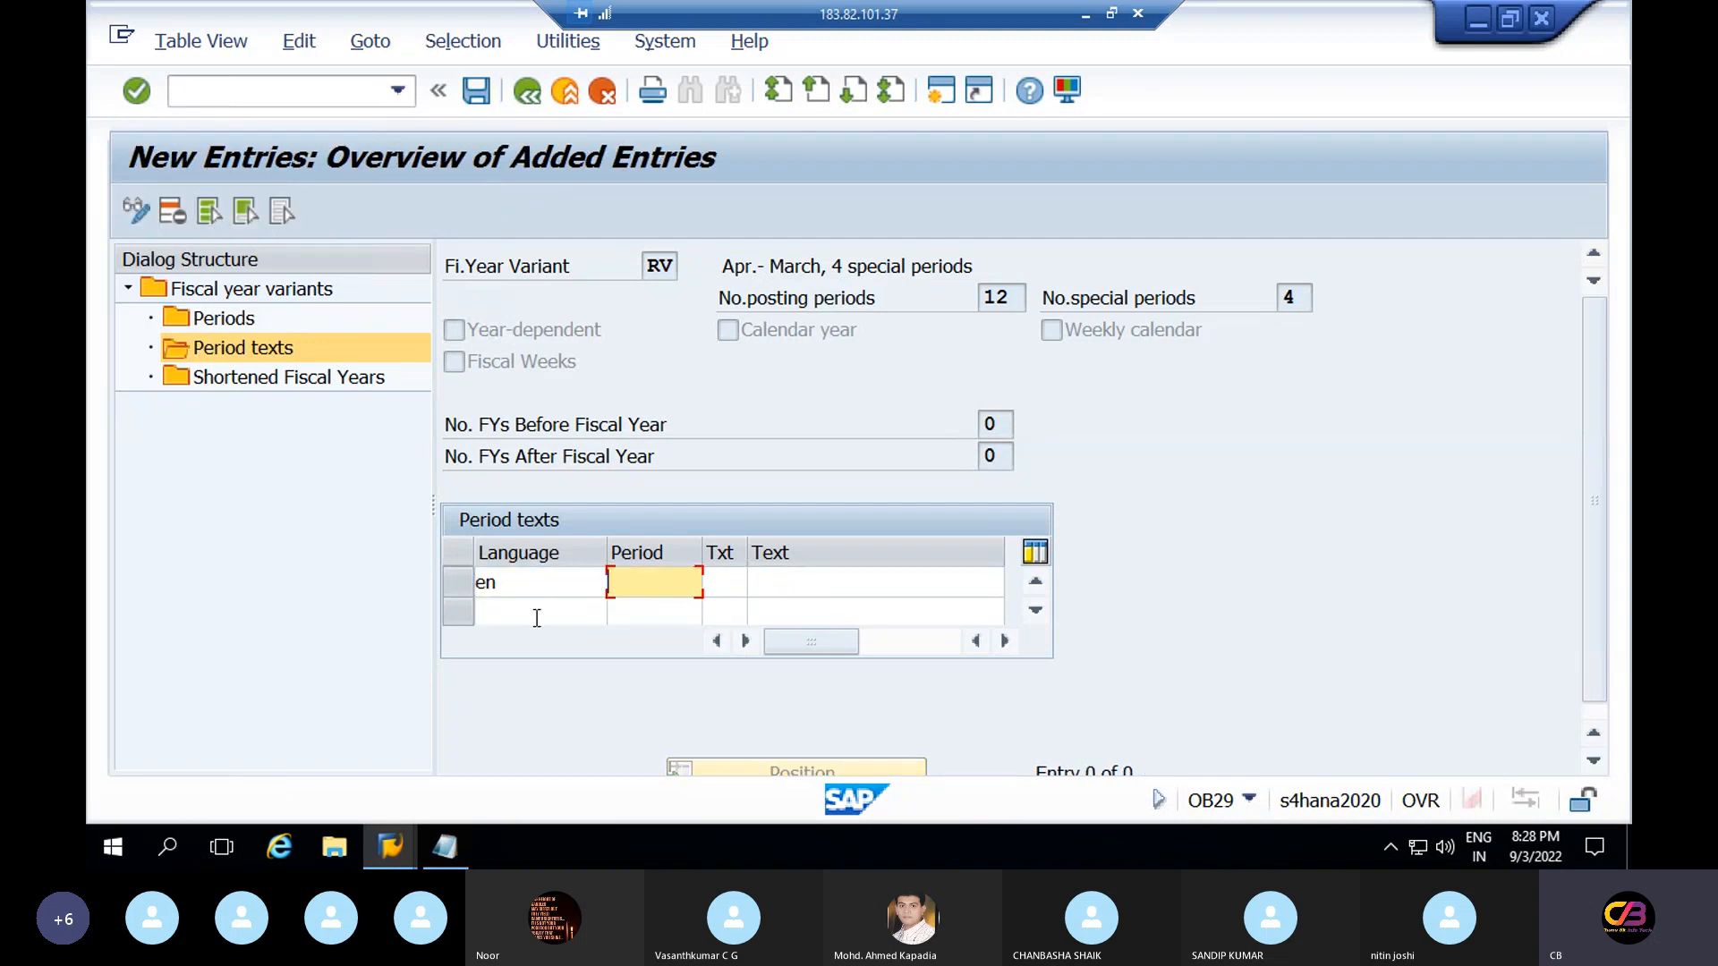
{"action": "type", "text": "1"}
{"action": "key", "text": "Tab"}
{"action": "type", "text": "apr"}
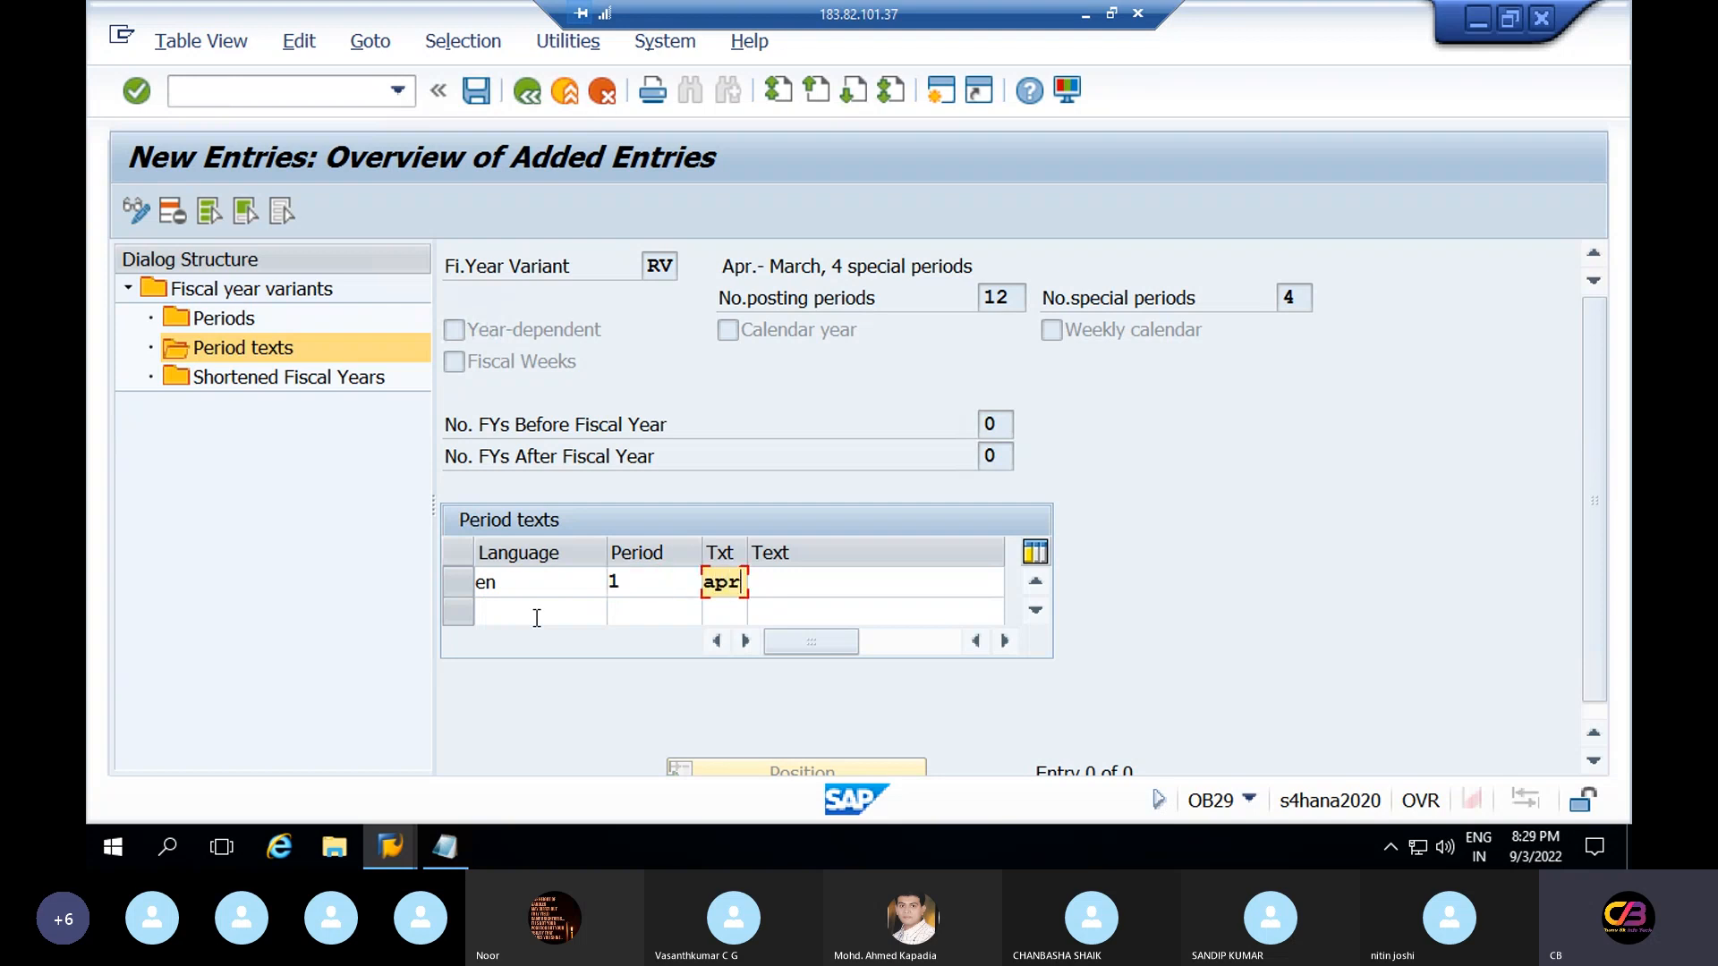
{"action": "key", "text": "Tab"}
{"action": "type", "text": "apri"}
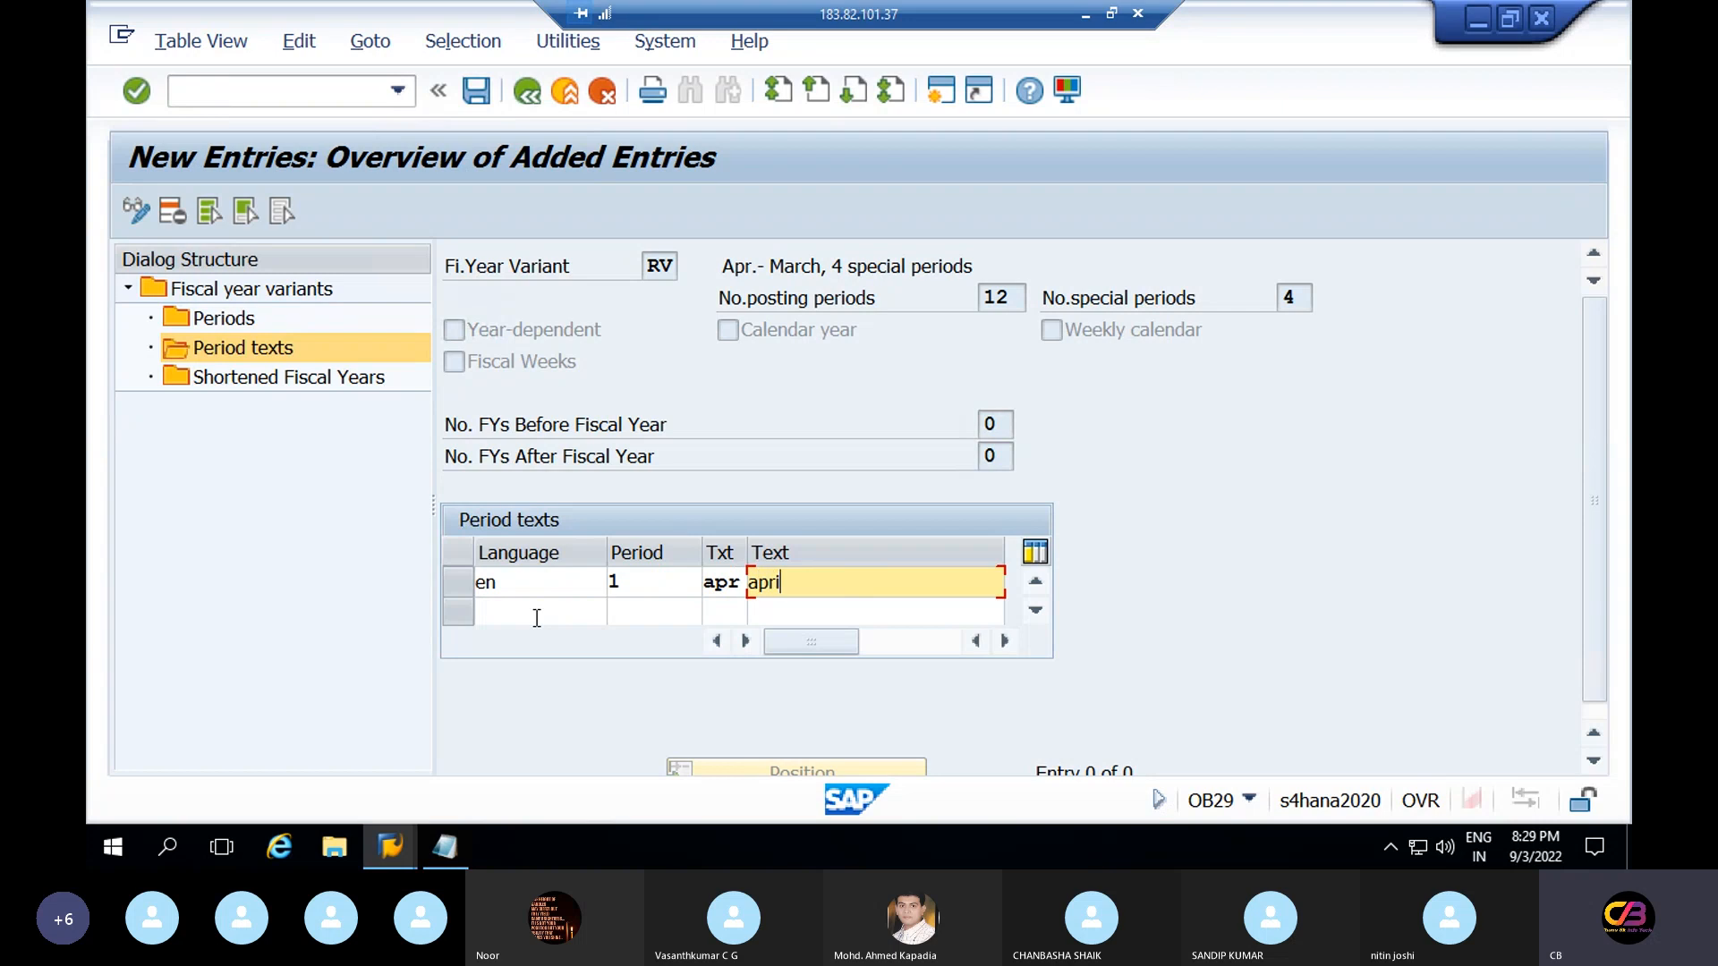
{"action": "left_click", "coordinate": [535, 618]}
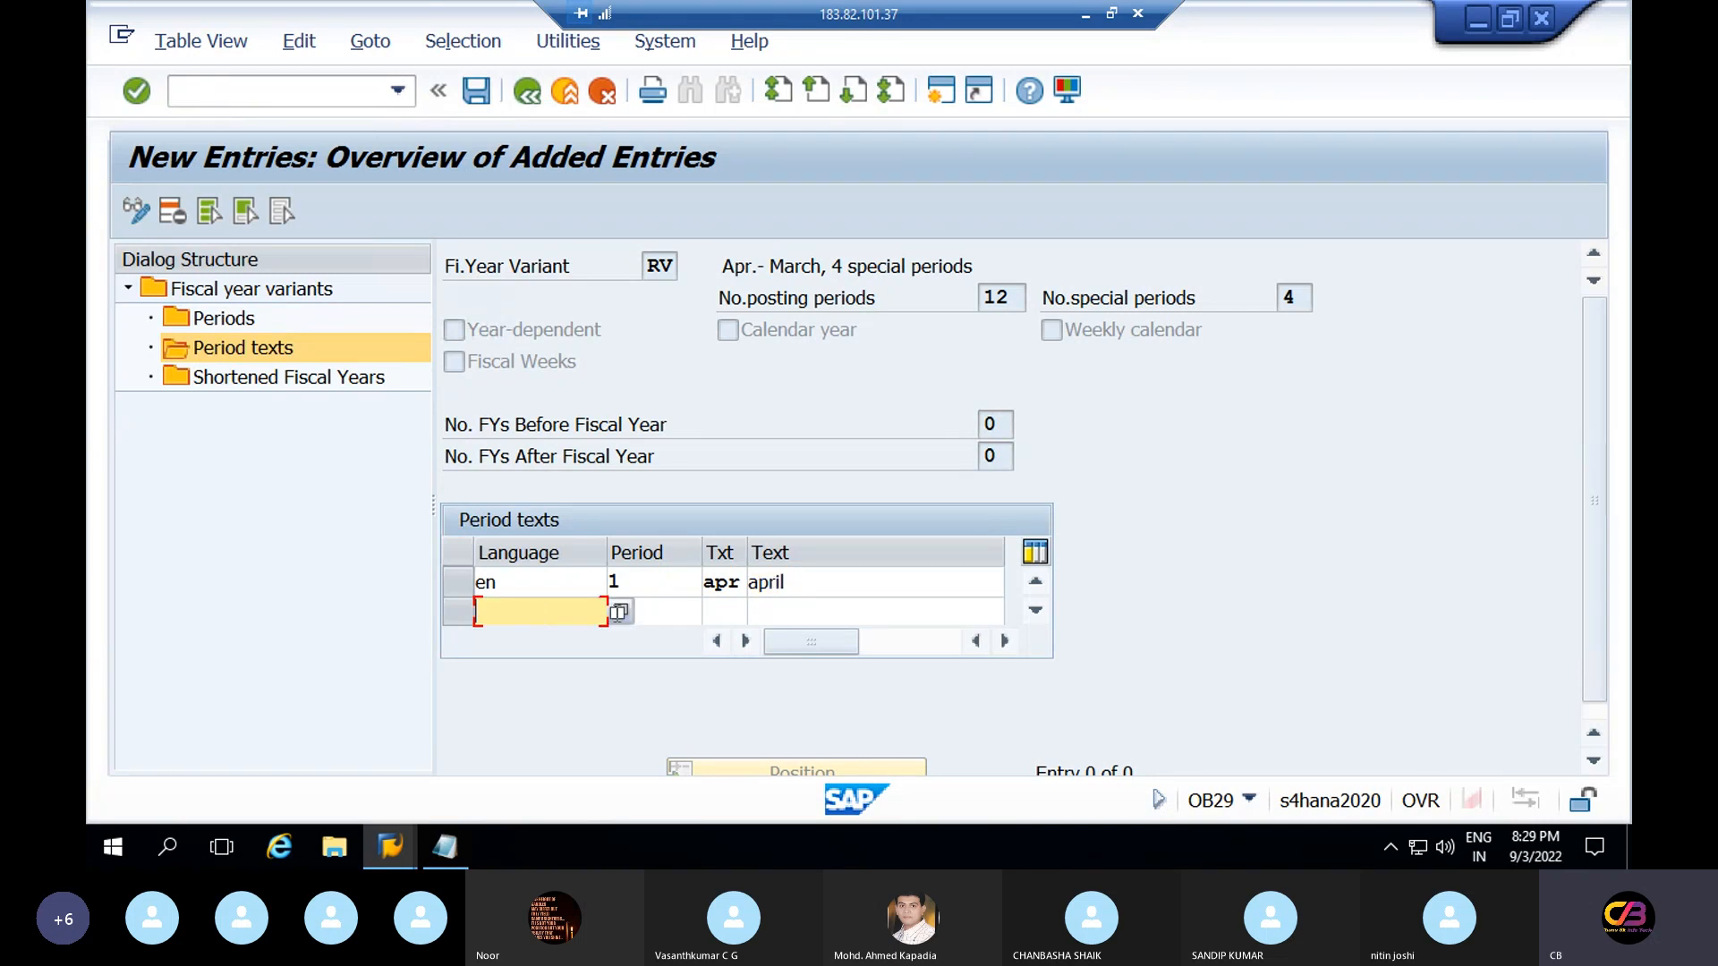
{"action": "type", "text": "en"}
{"action": "left_click", "coordinate": [633, 618]}
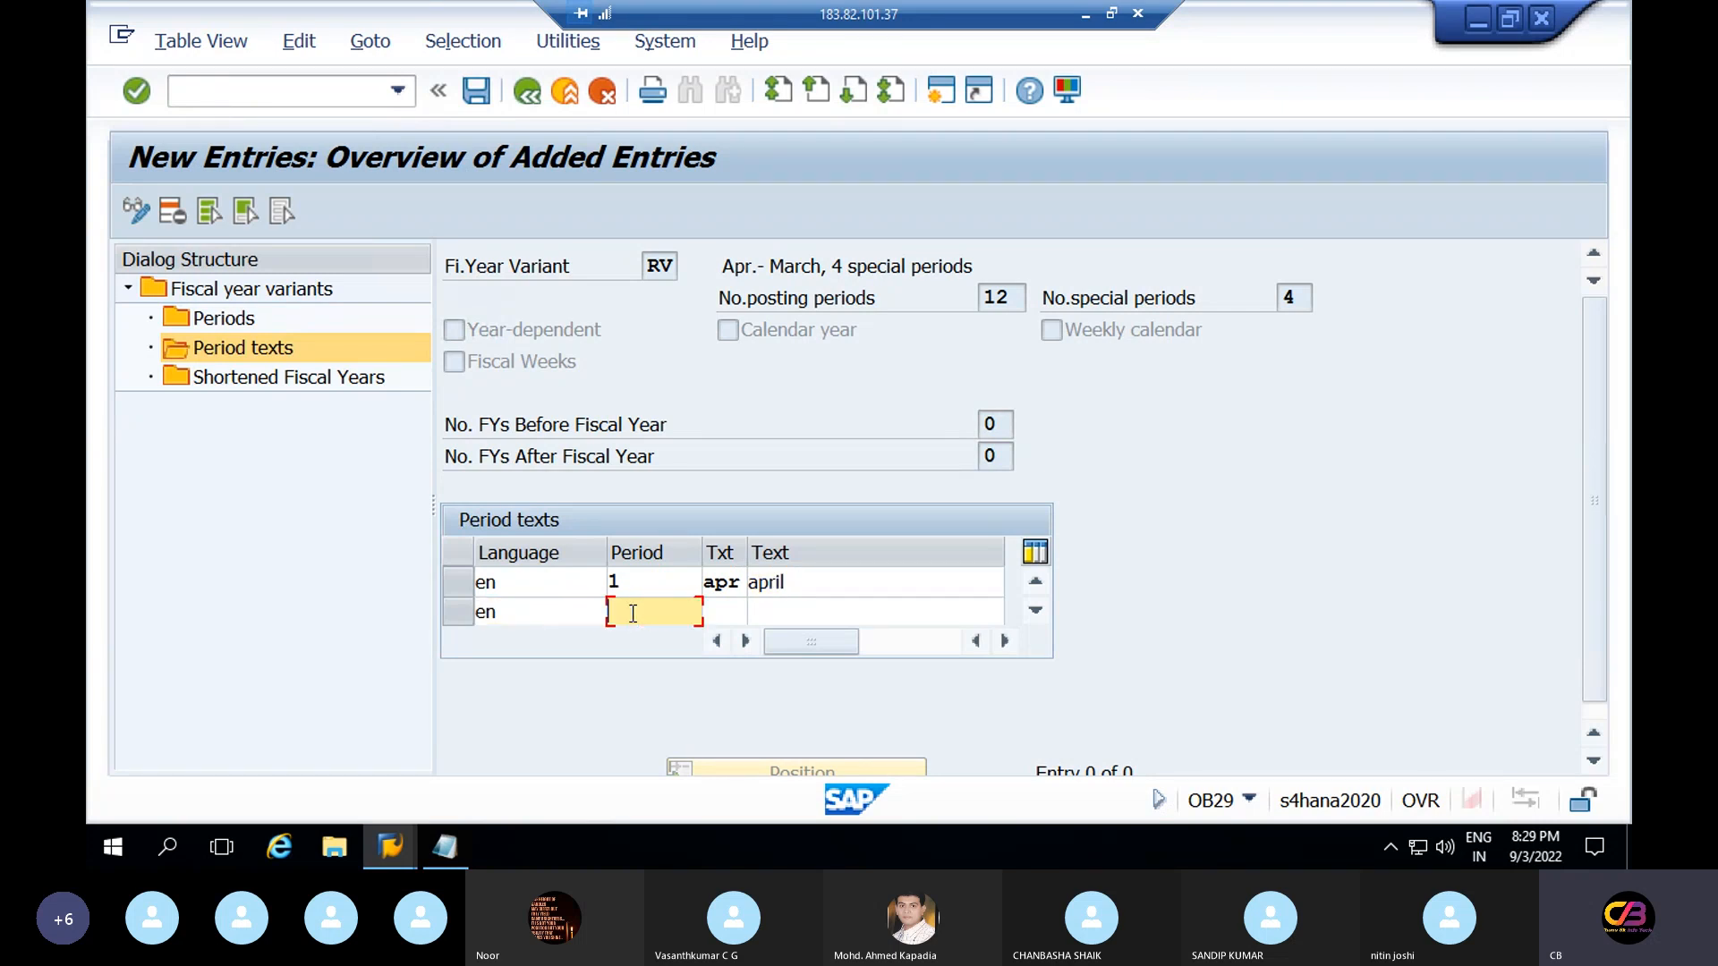
{"action": "type", "text": "2"}
{"action": "key", "text": "Tab"}
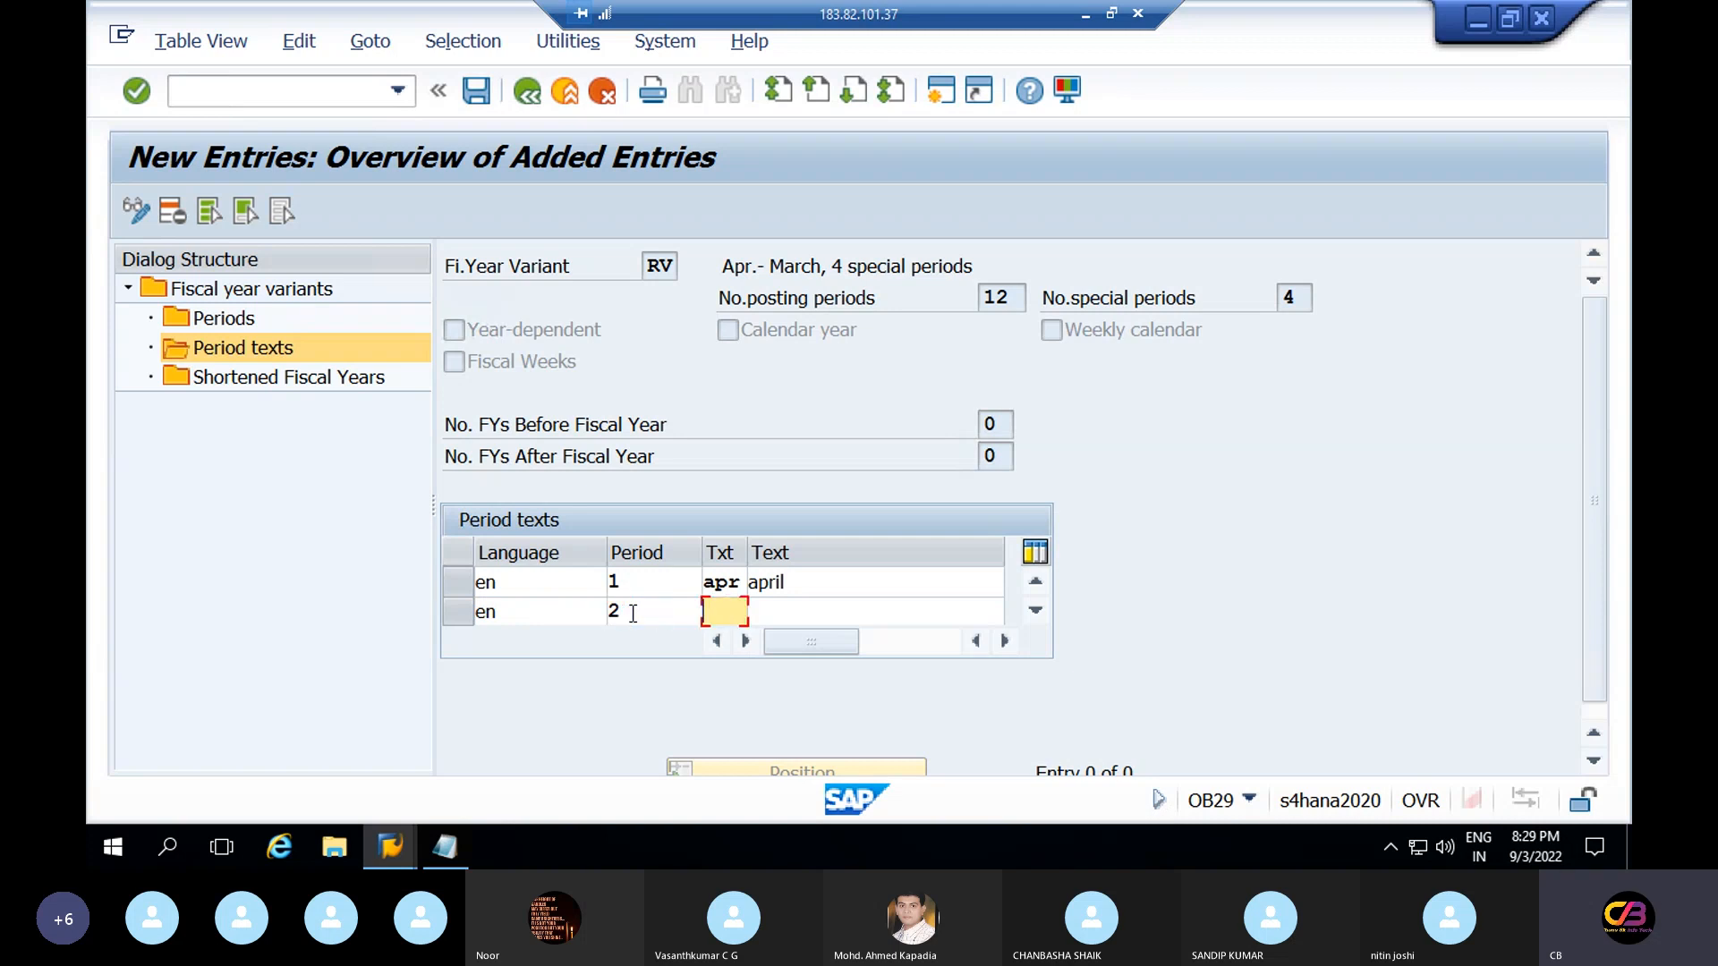
{"action": "type", "text": "may"}
{"action": "key", "text": "Tab"}
{"action": "key", "text": "Tab"}
{"action": "type", "text": "may"}
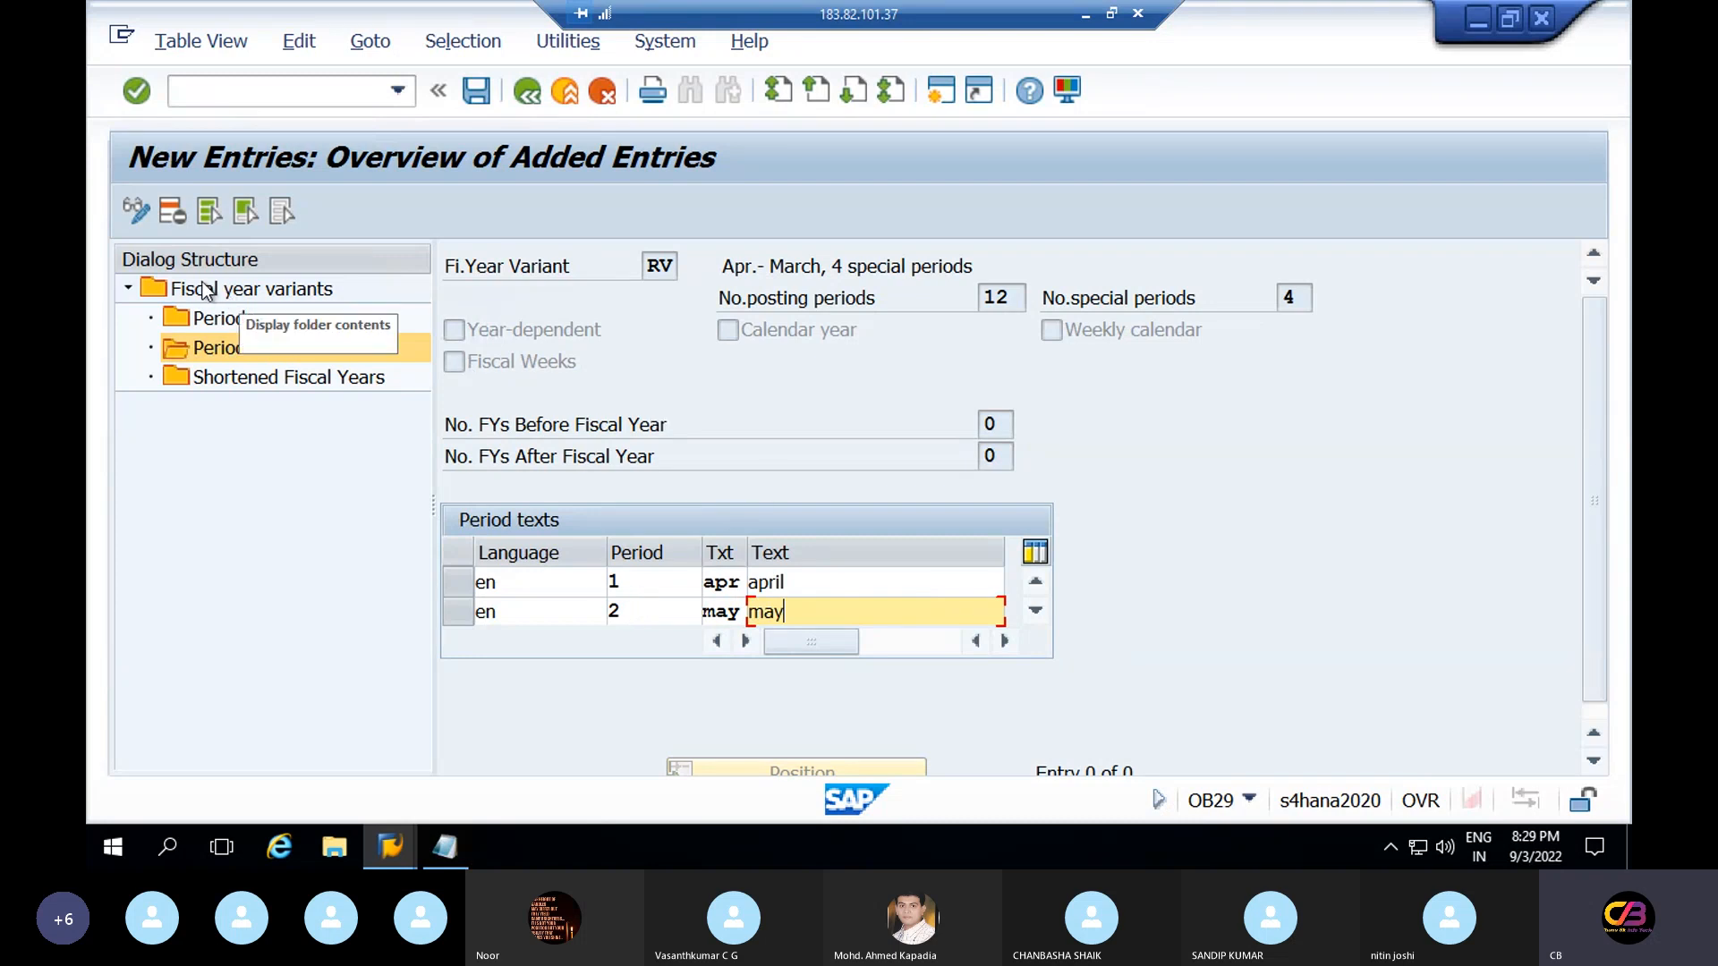
Delete the duplicate-key rows, cancel, and confirm discarding the new period texts
{"action": "left_click", "coordinate": [175, 217]}
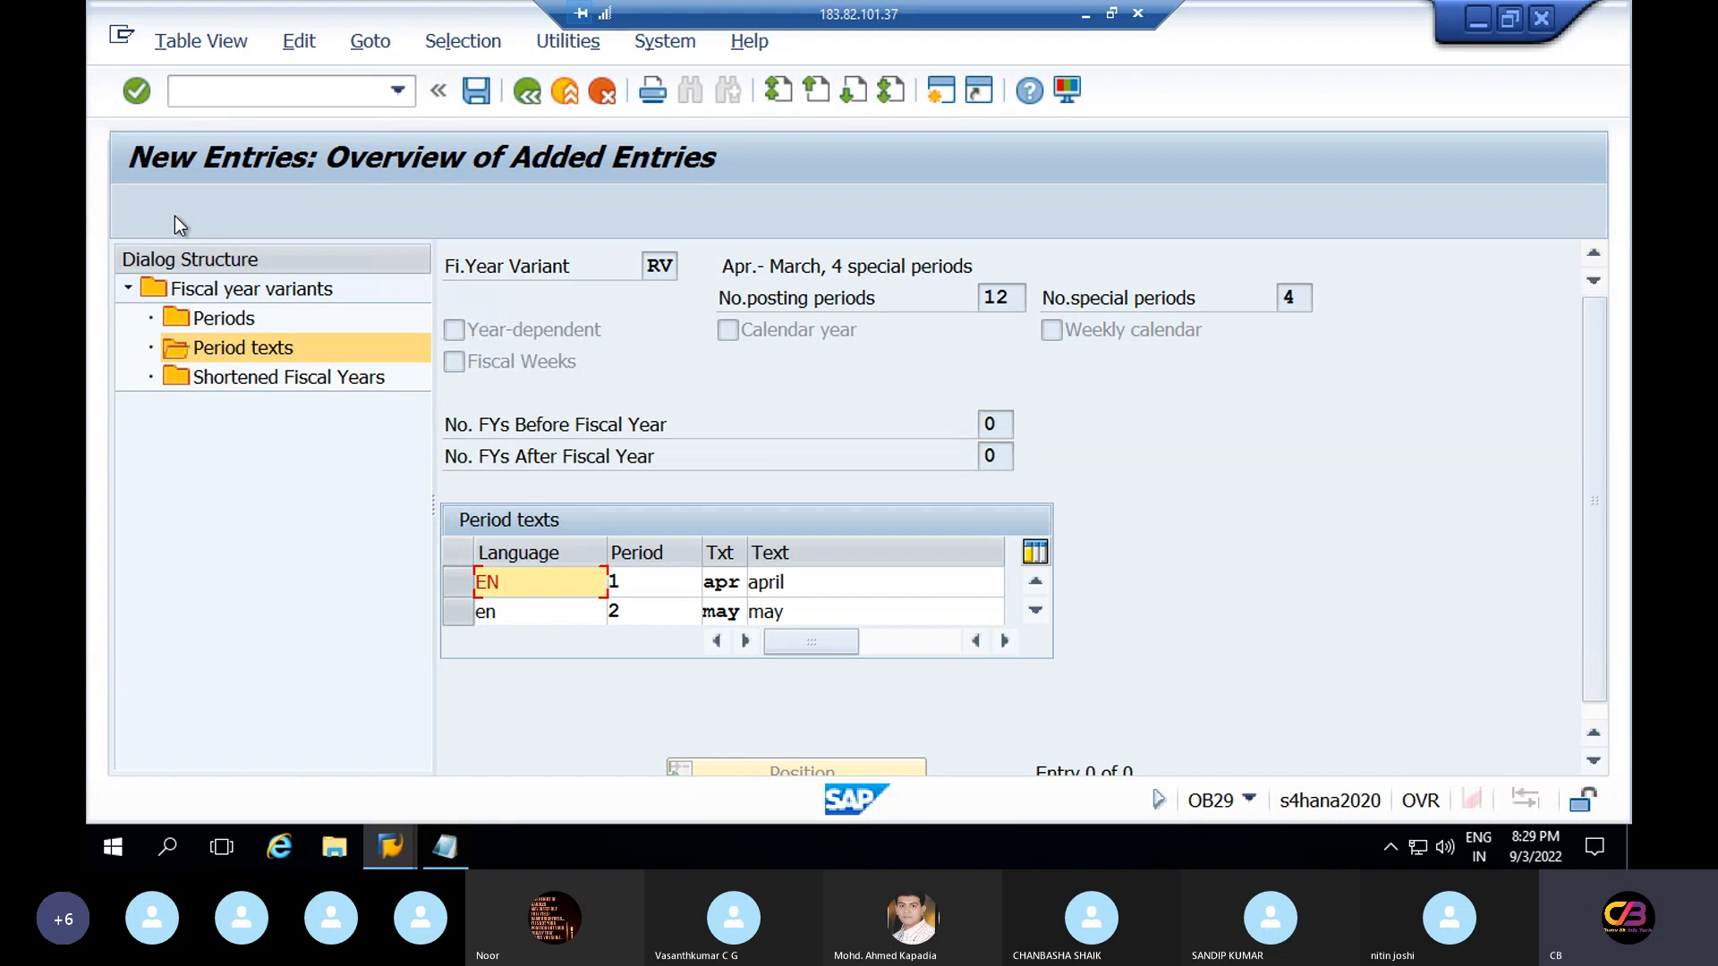
{"action": "left_click", "coordinate": [602, 90]}
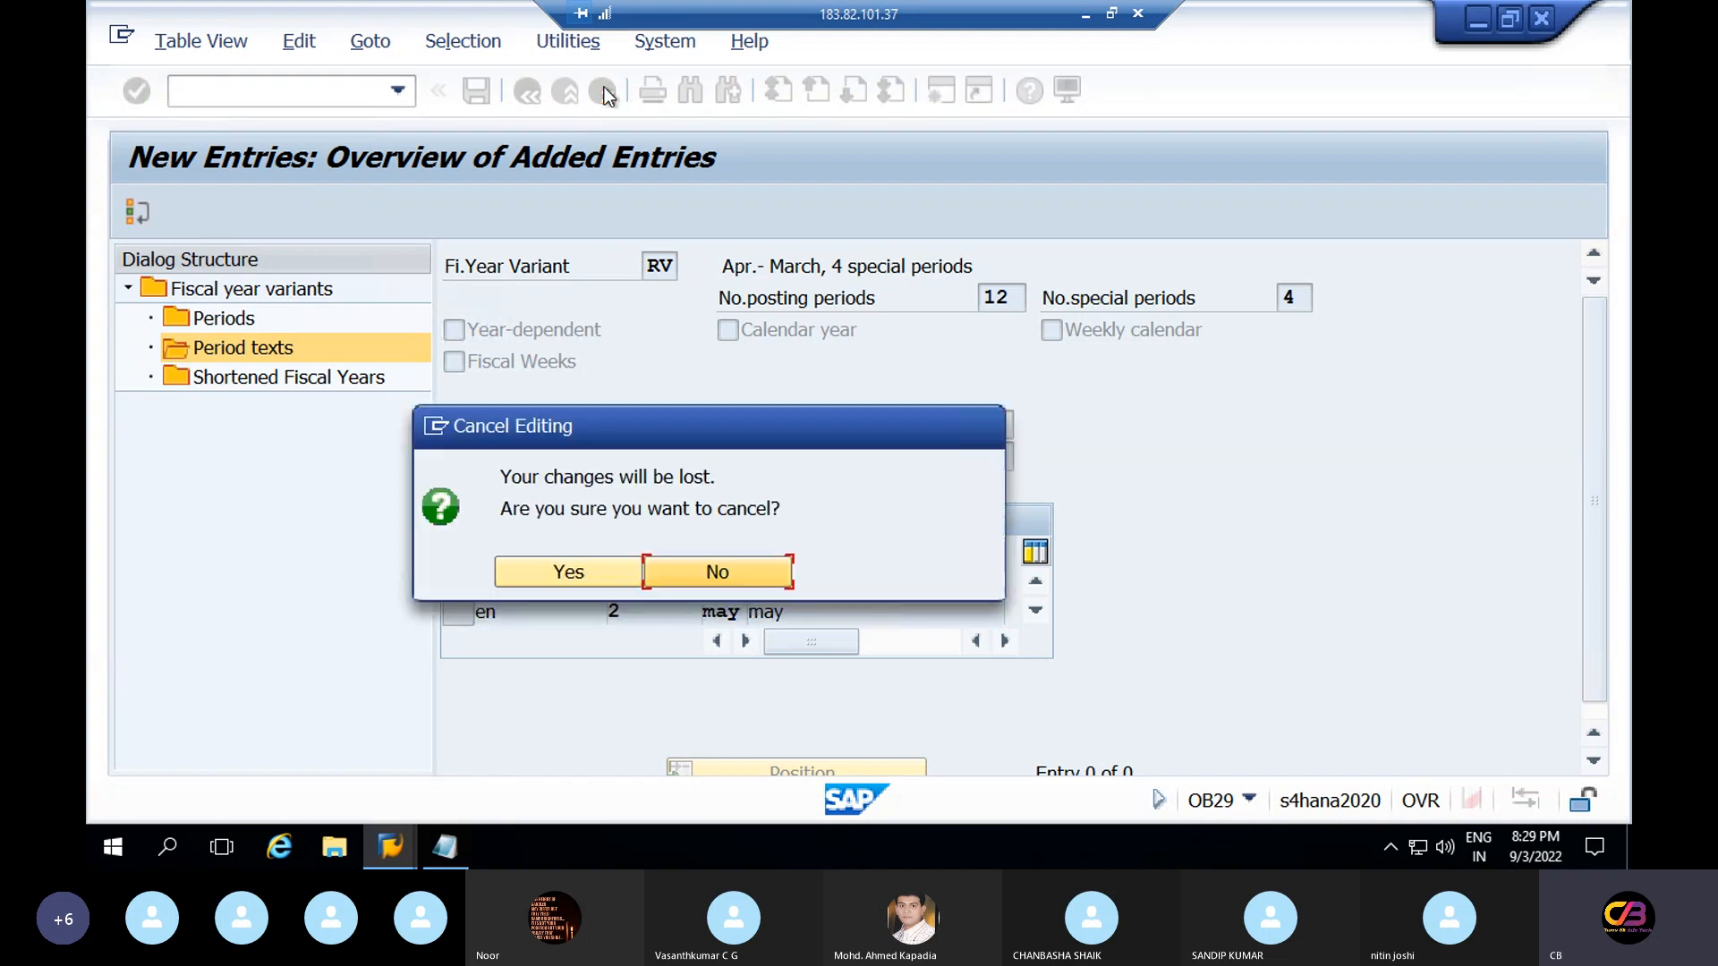
{"action": "left_click", "coordinate": [608, 570]}
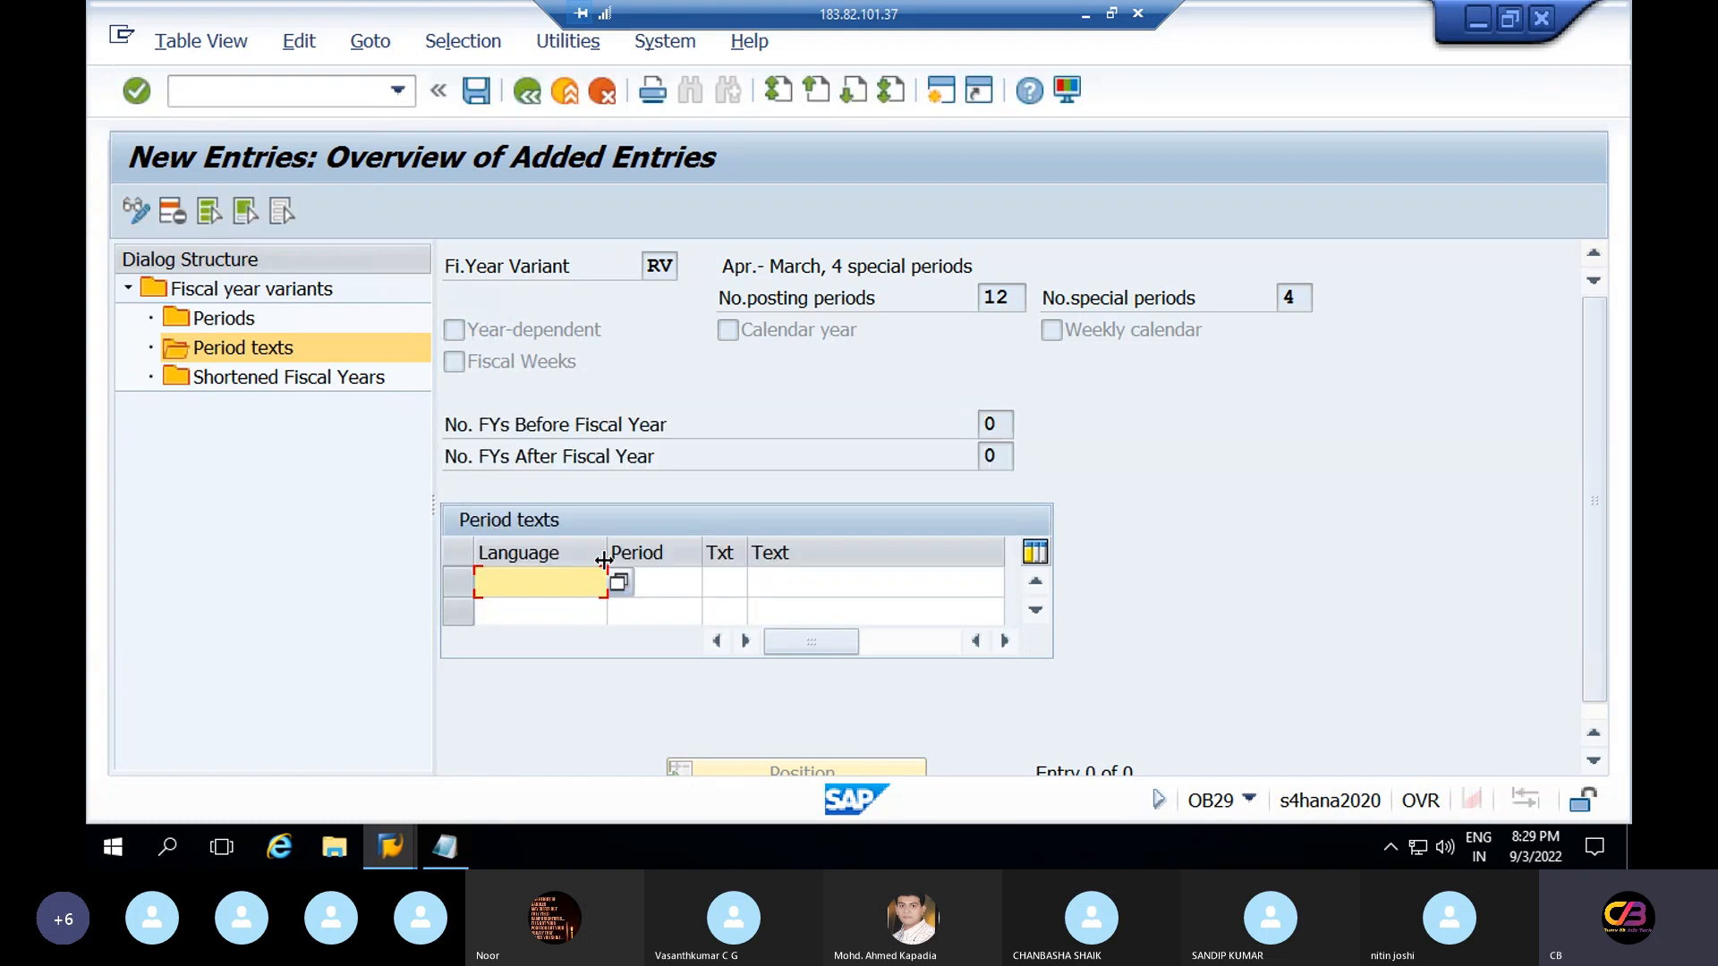
Return to RV's existing period texts and inspect the DE April entry
{"action": "left_click", "coordinate": [535, 99]}
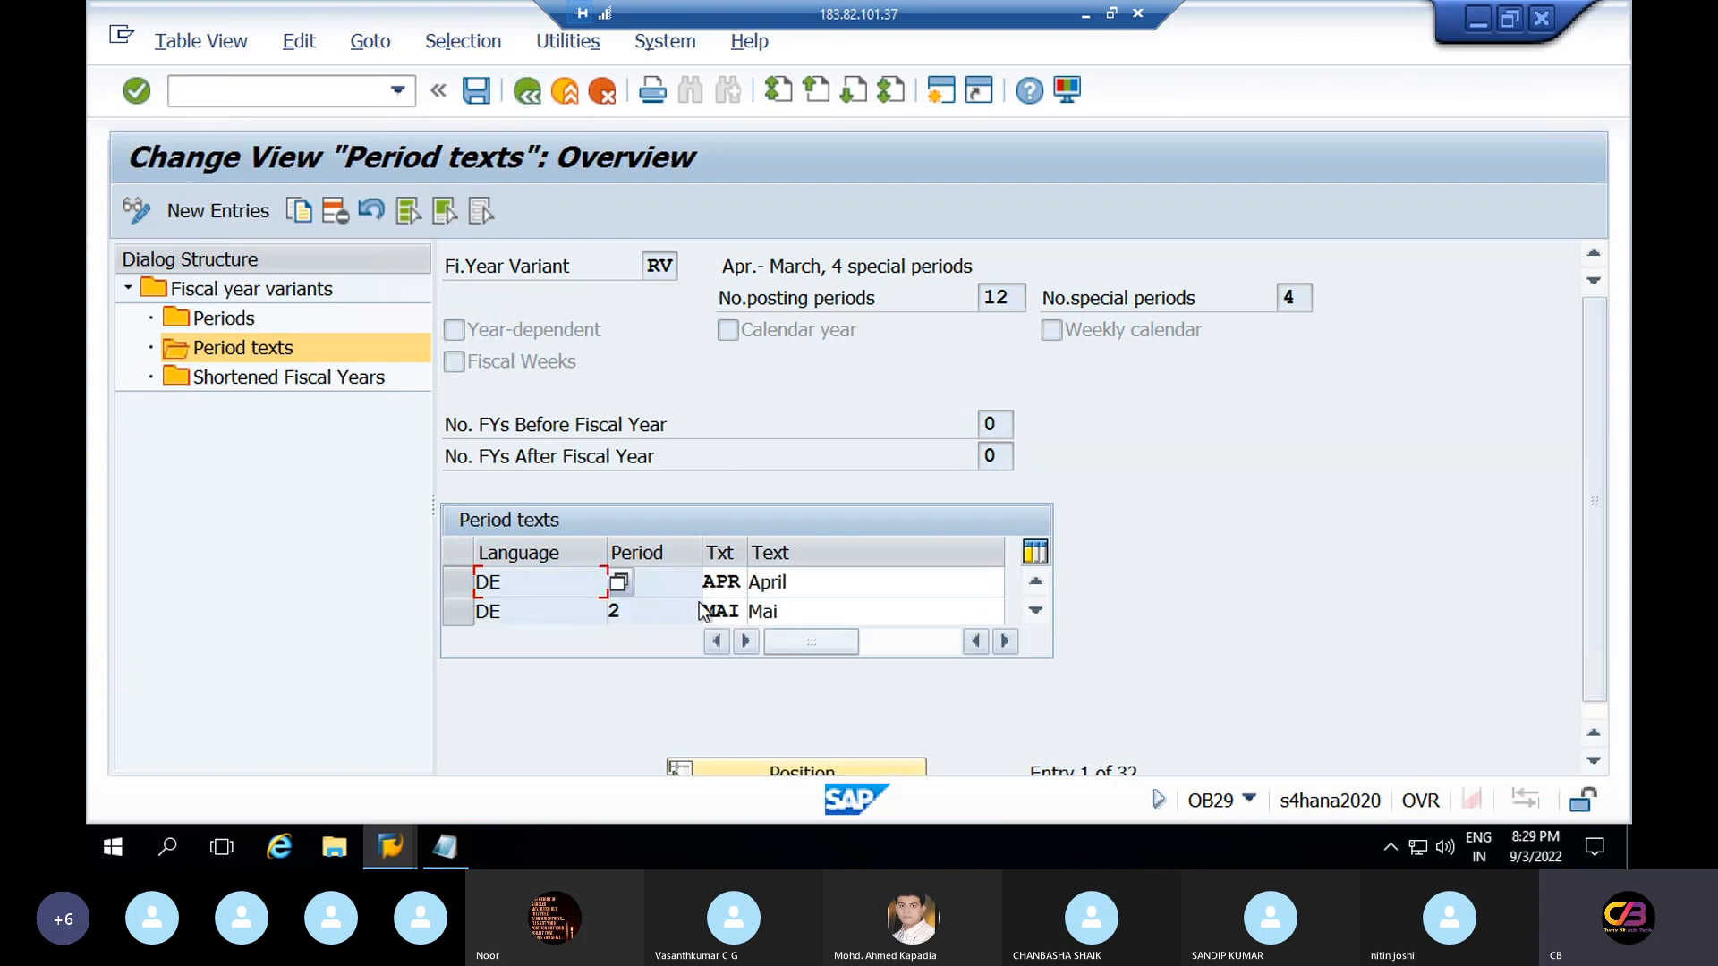
{"action": "left_click", "coordinate": [768, 583]}
{"action": "left_click", "coordinate": [1036, 614]}
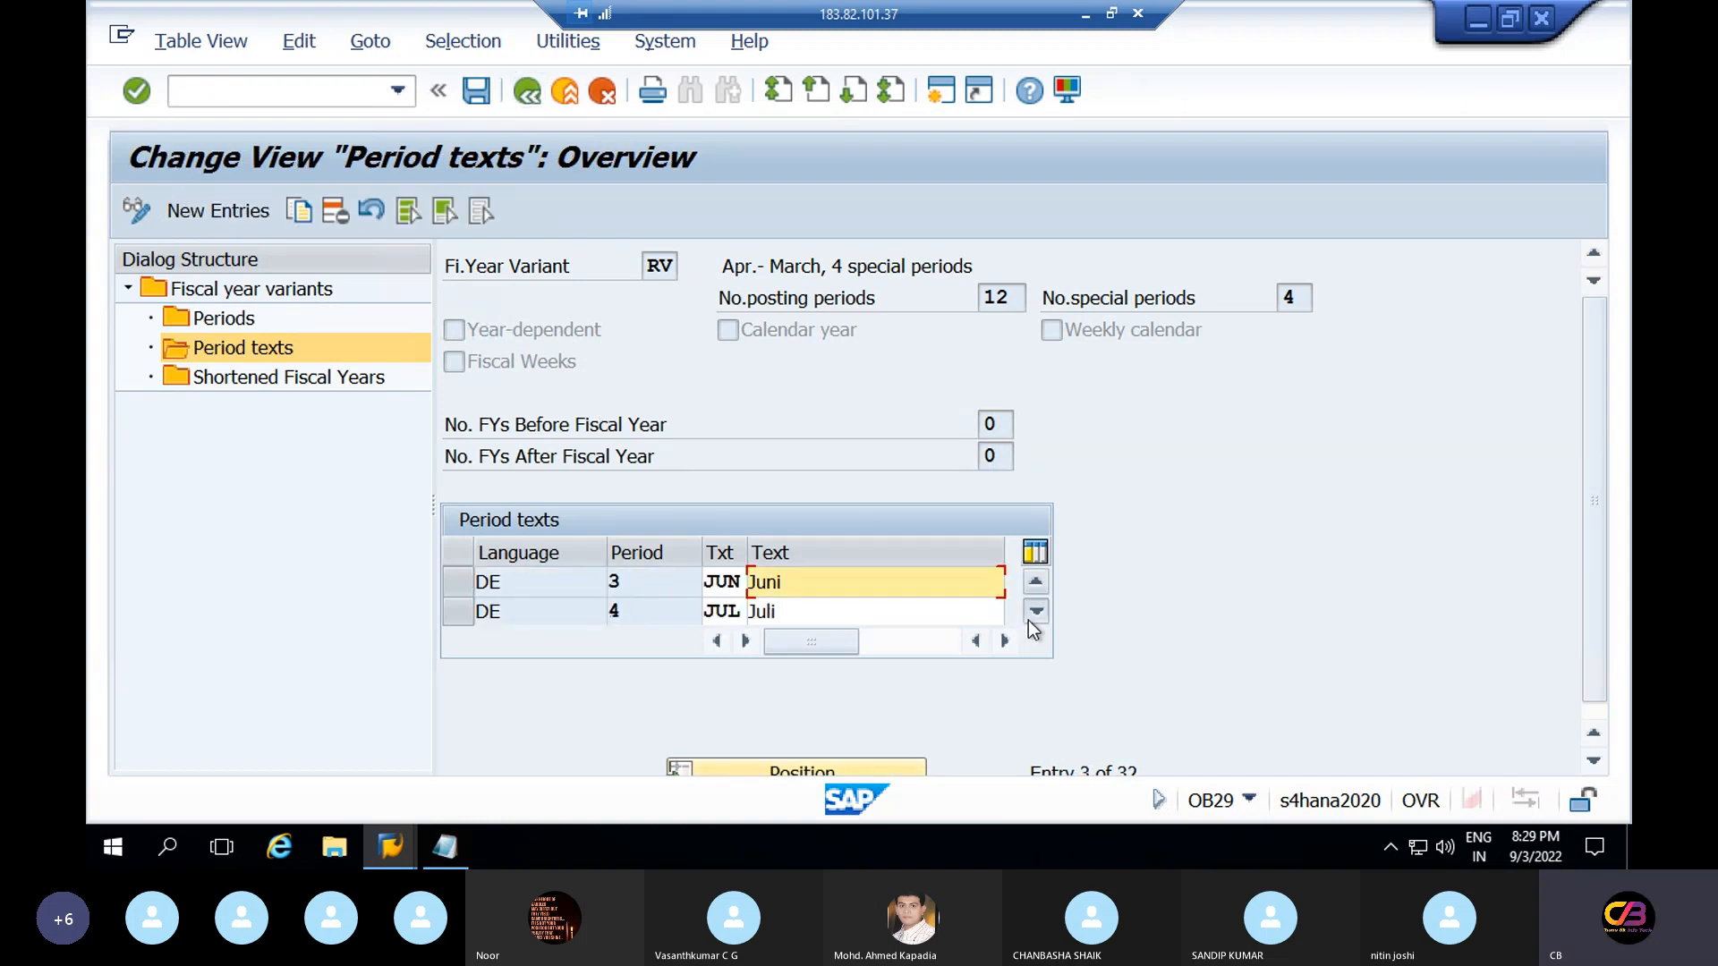
{"action": "left_click", "coordinate": [1035, 614]}
{"action": "left_click", "coordinate": [1029, 621]}
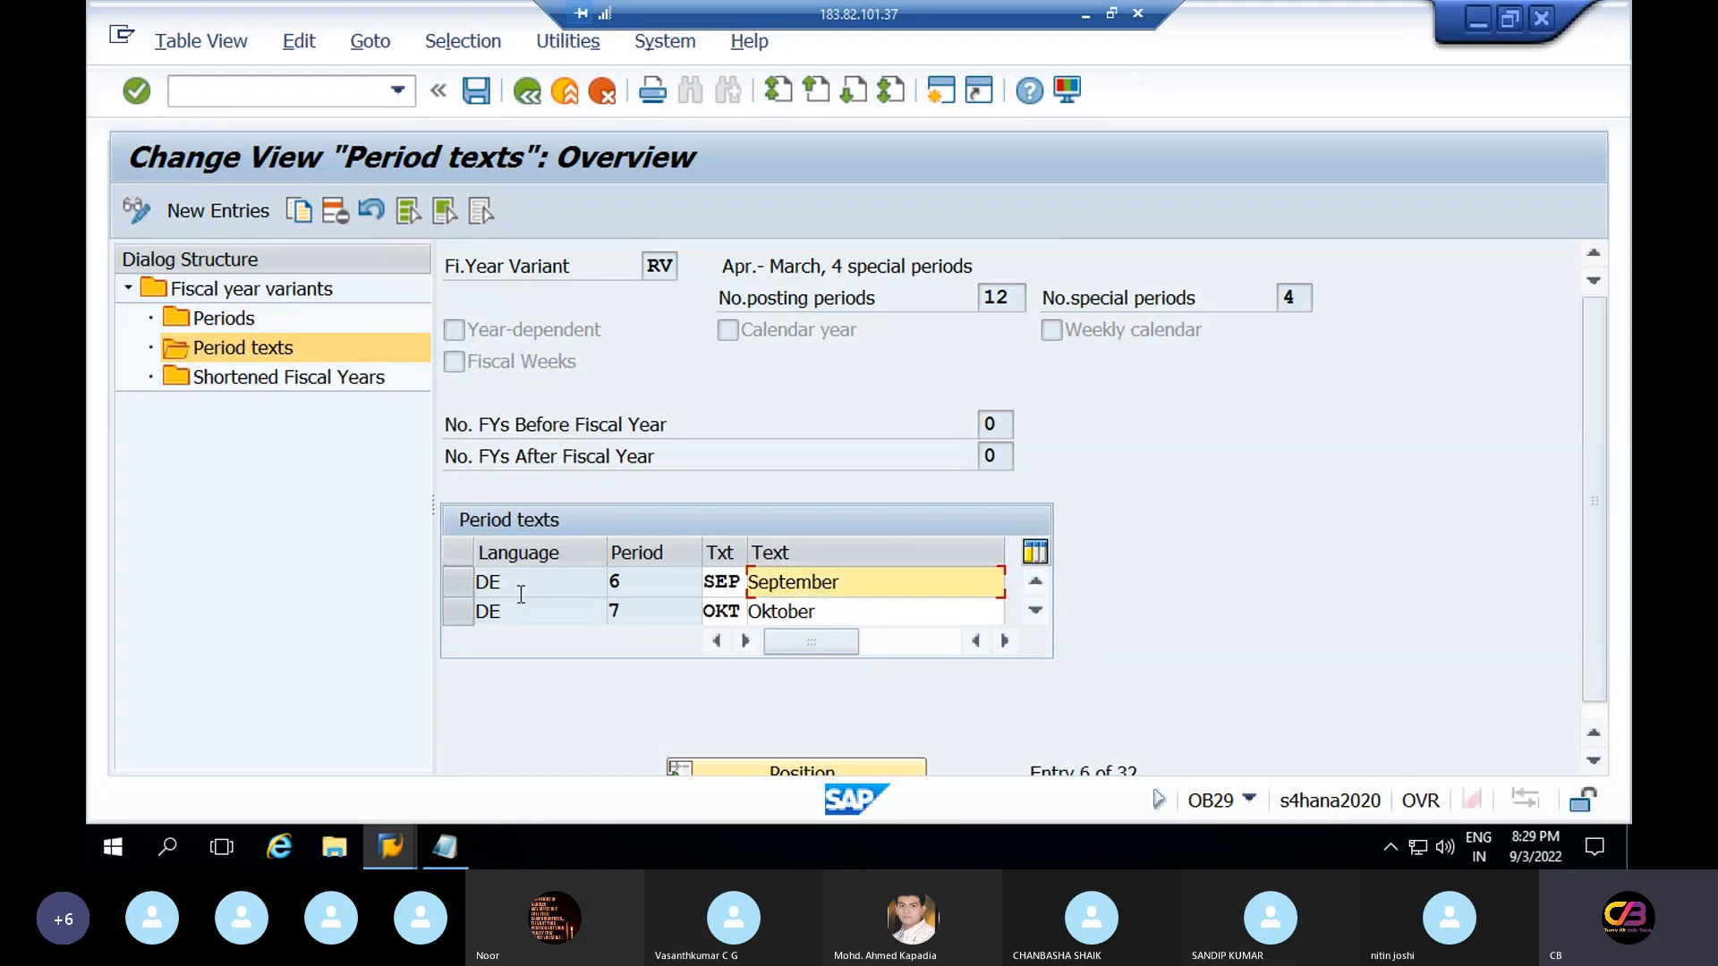
{"action": "left_click_drag", "start_coordinate": [503, 583], "coordinate": [456, 587]}
Scroll down the period texts, then show RV's Periods, where month 8 maps to period 5 and month 9 to period 6
{"action": "left_click", "coordinate": [1041, 605]}
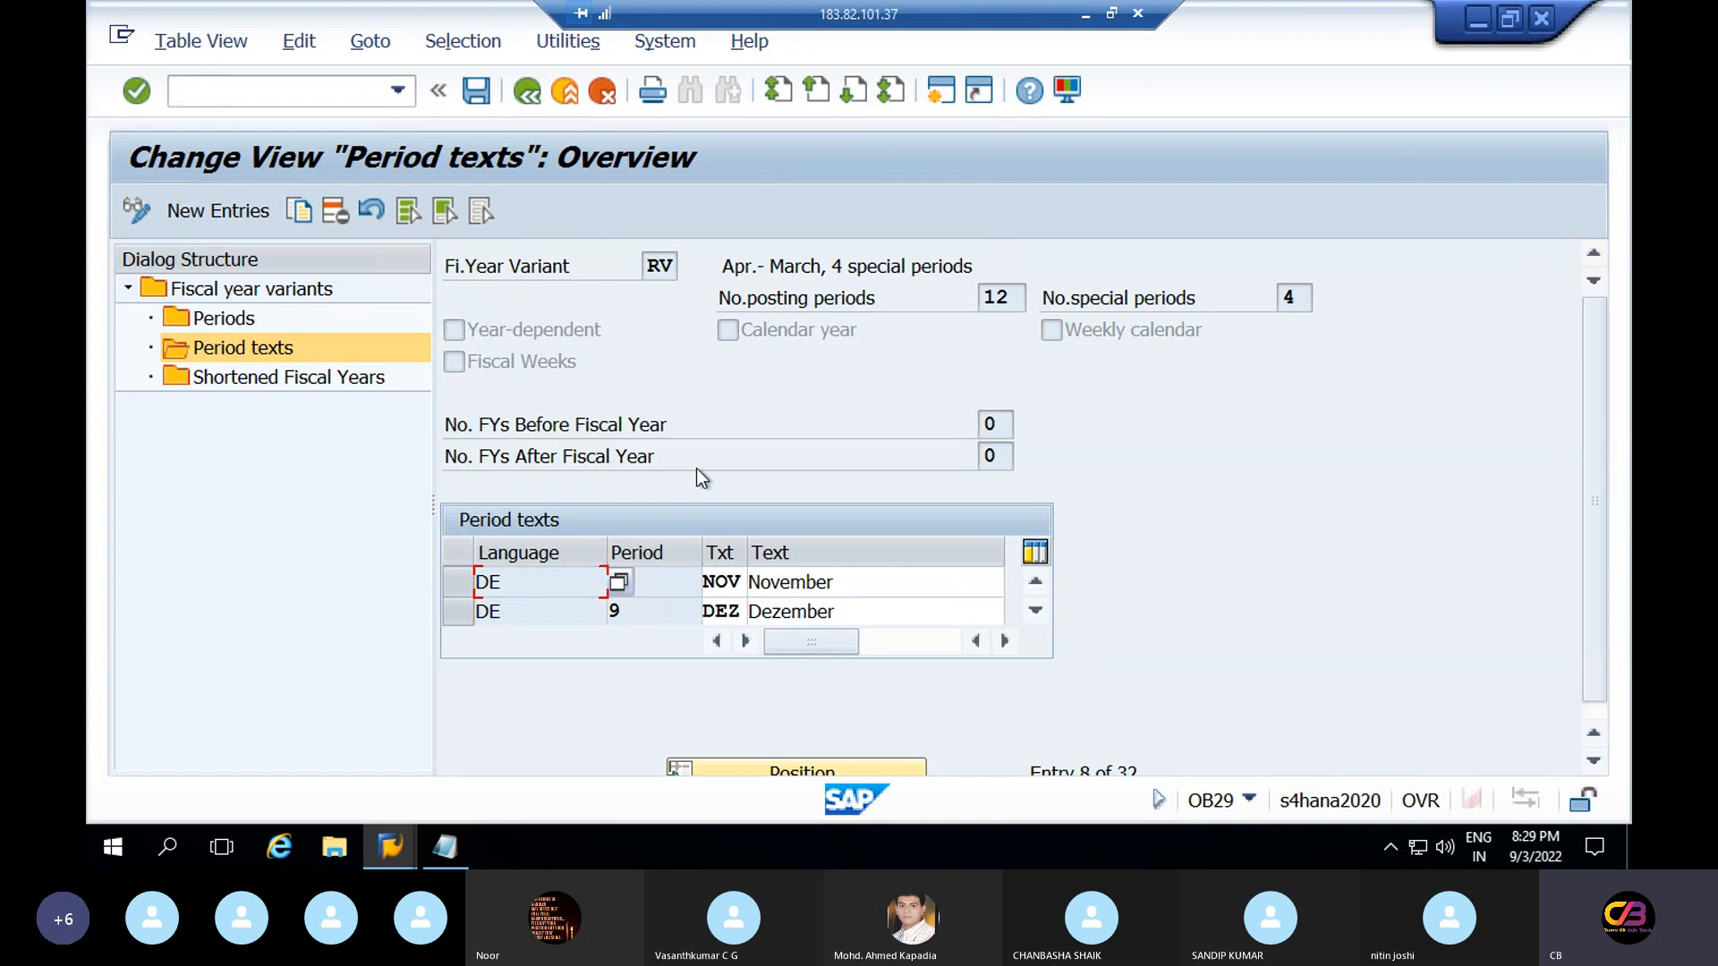
{"action": "left_click", "coordinate": [1039, 611]}
{"action": "left_click", "coordinate": [1040, 610]}
{"action": "left_click", "coordinate": [1040, 610]}
{"action": "left_click", "coordinate": [1040, 610]}
{"action": "left_click", "coordinate": [1040, 610]}
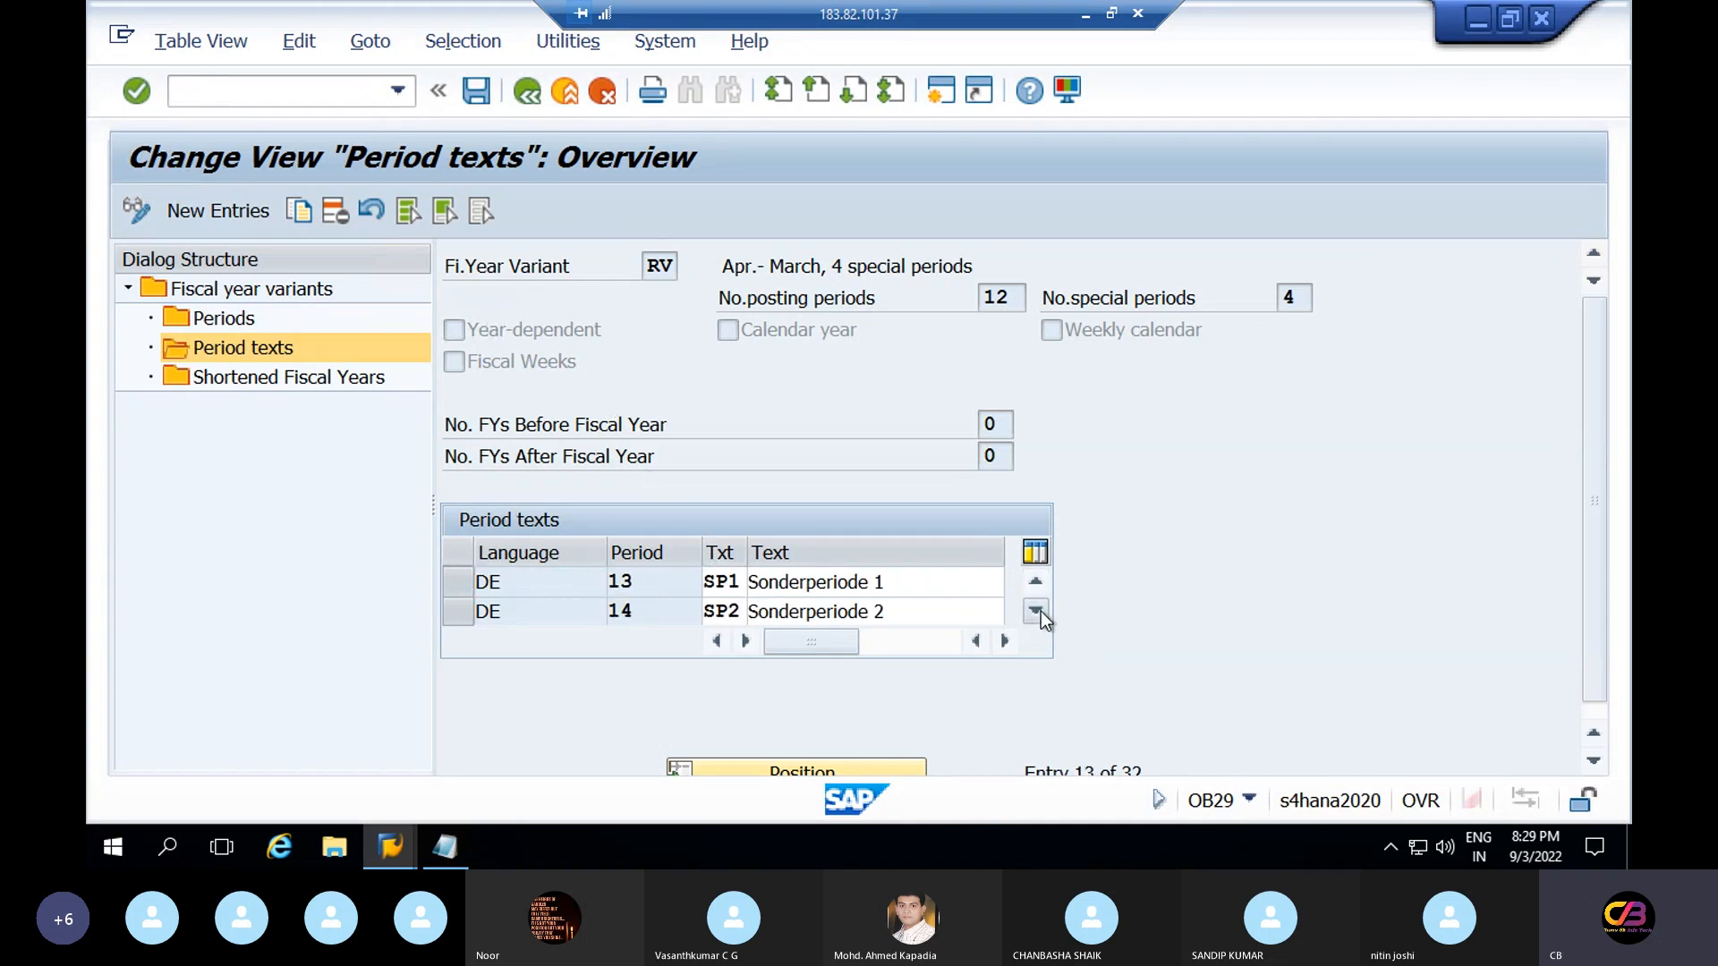
{"action": "left_click", "coordinate": [1039, 610]}
{"action": "left_click", "coordinate": [1040, 611]}
{"action": "left_click", "coordinate": [1040, 610]}
{"action": "left_click", "coordinate": [1039, 611]}
{"action": "left_click", "coordinate": [1040, 610]}
{"action": "left_click", "coordinate": [1040, 610]}
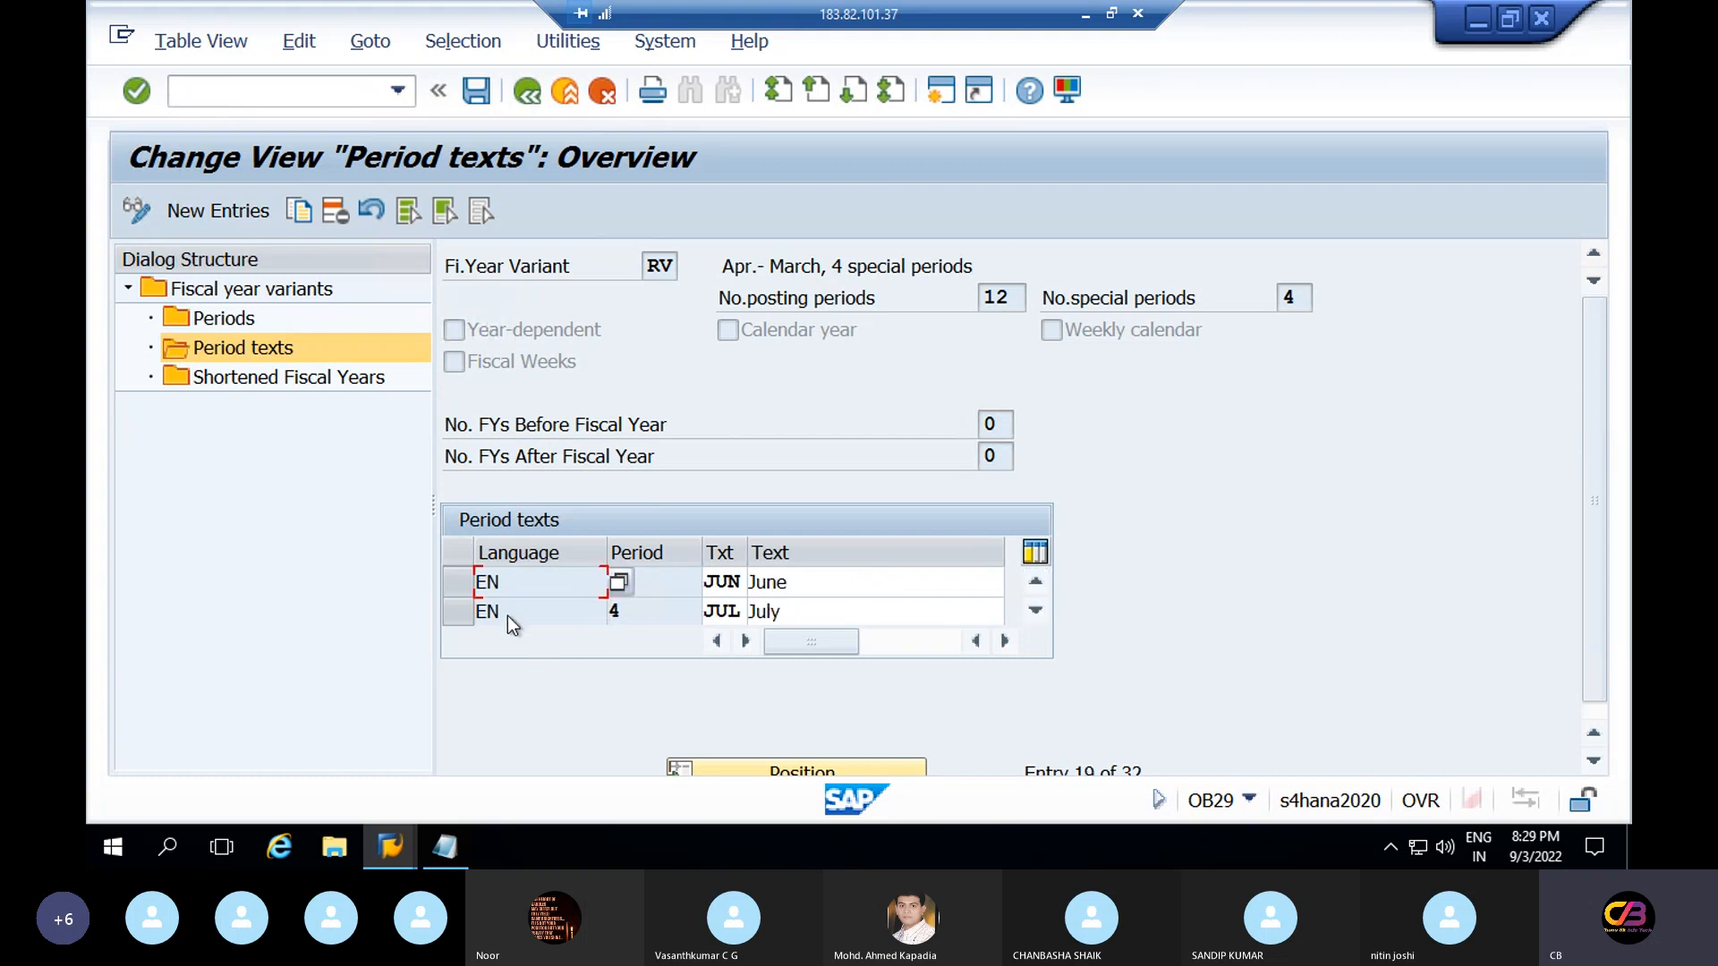
{"action": "left_click", "coordinate": [530, 589]}
{"action": "left_click", "coordinate": [244, 327]}
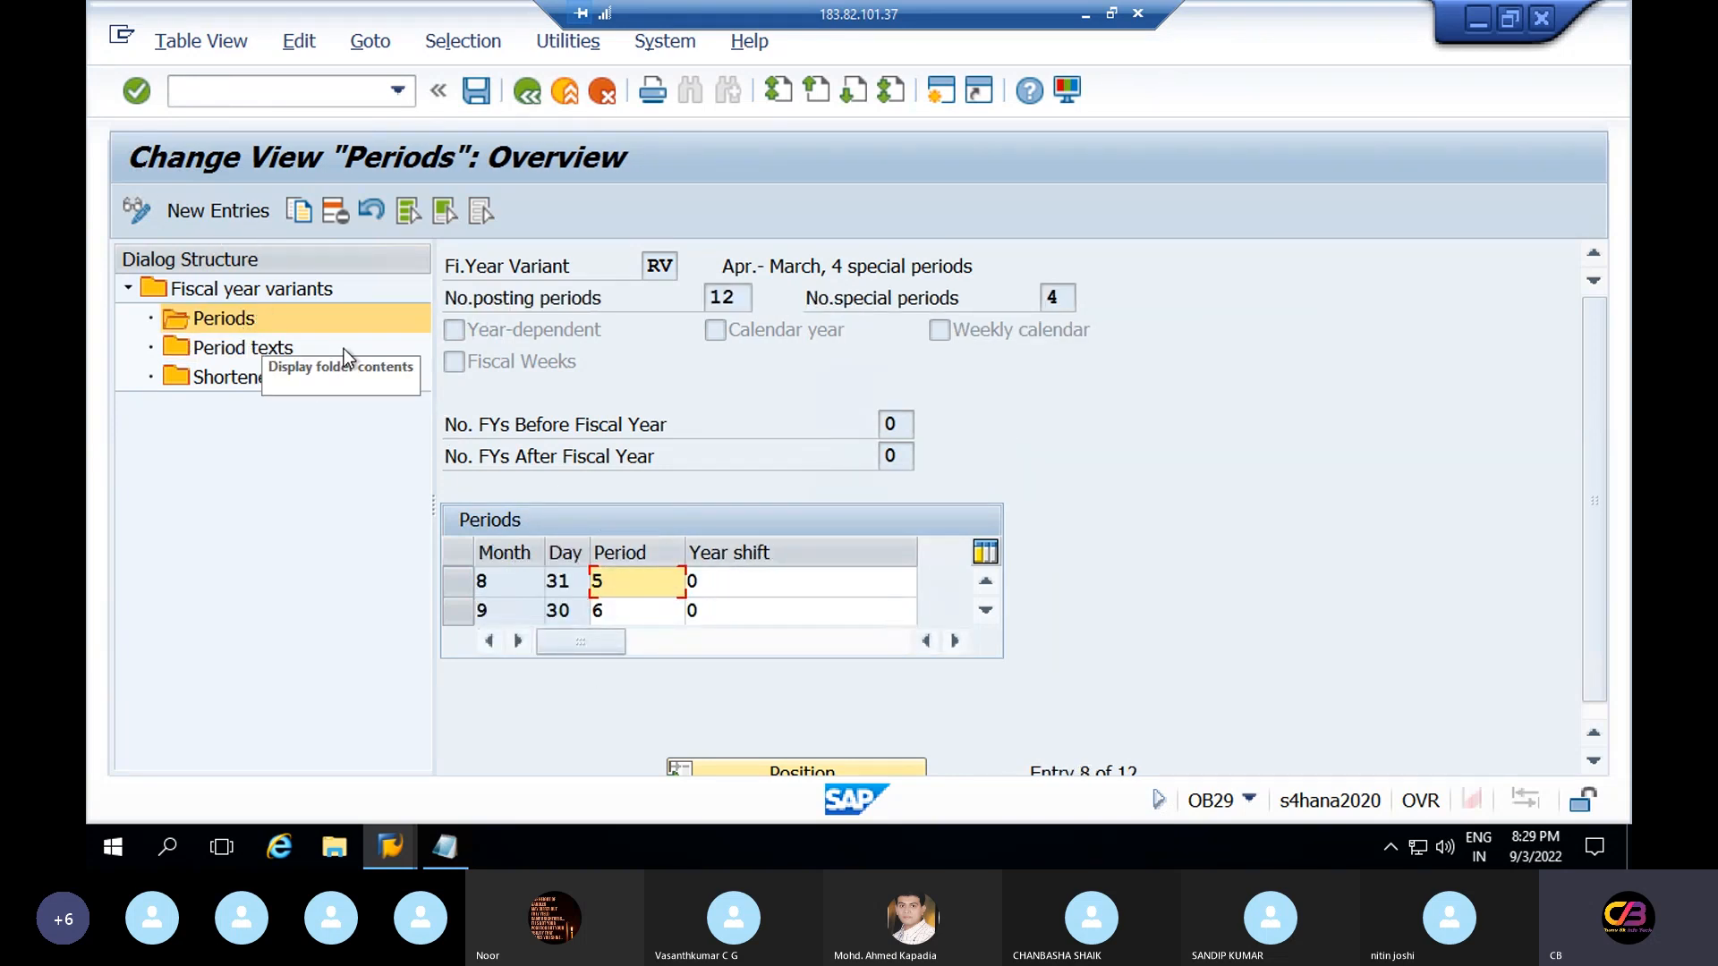
Start and back out of New Entries for RV's periods, then show its period texts
{"action": "left_click", "coordinate": [216, 212]}
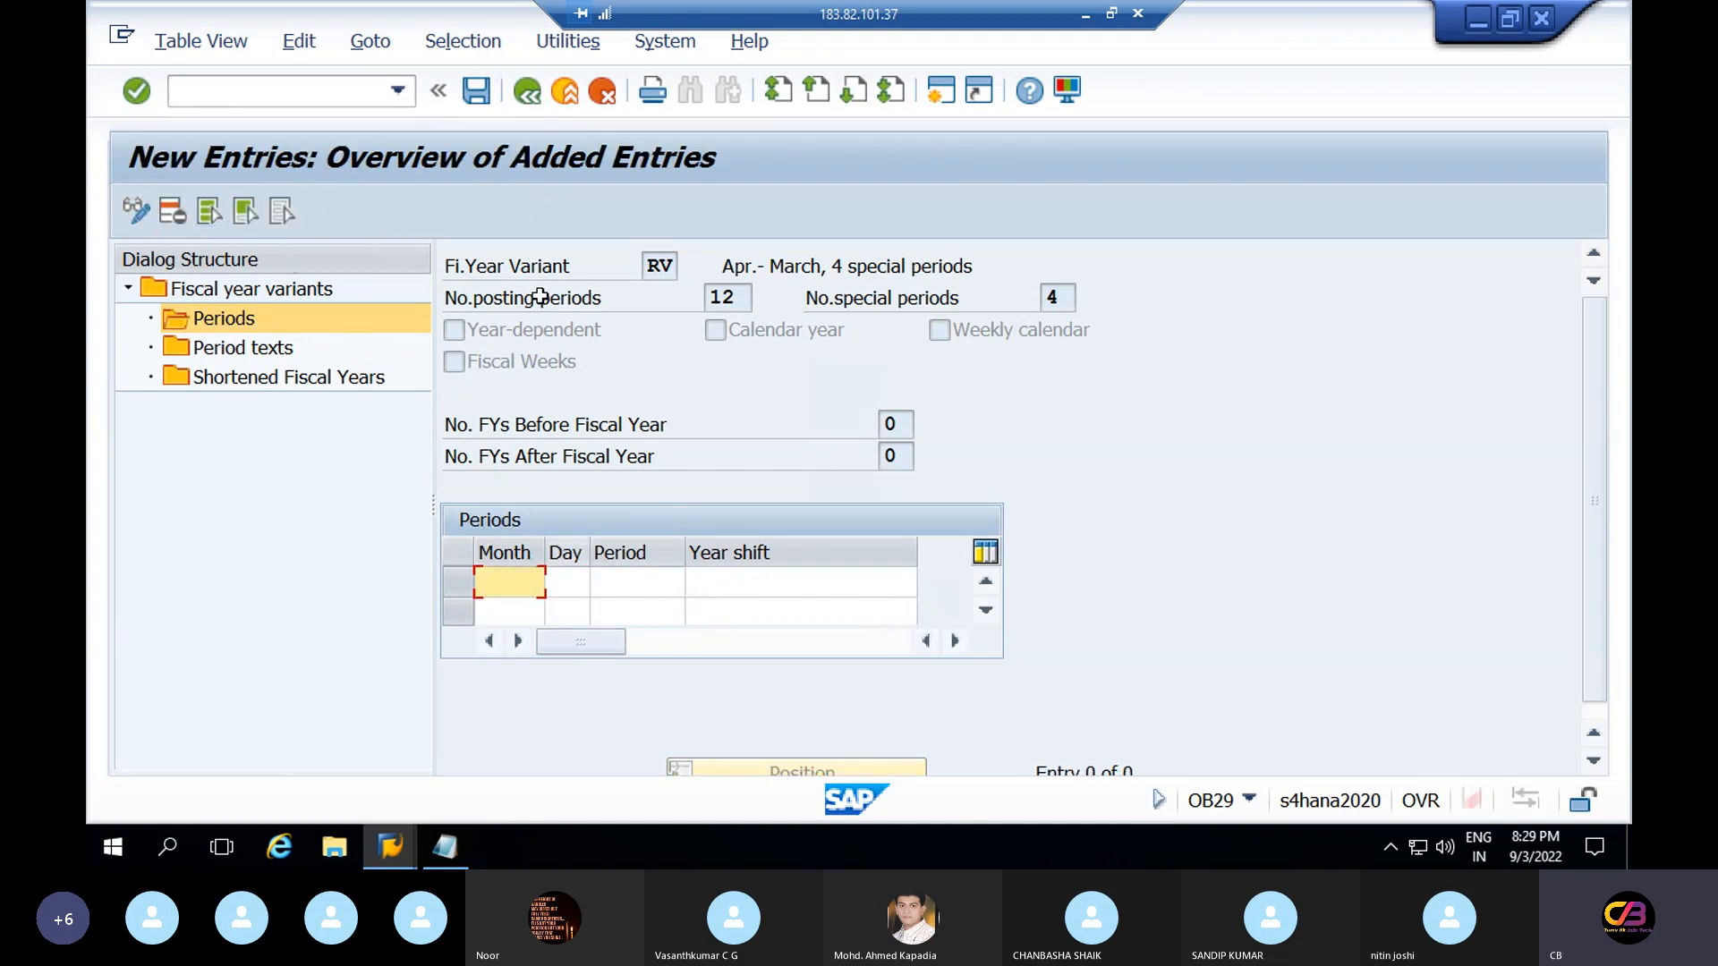
{"action": "left_click", "coordinate": [533, 91]}
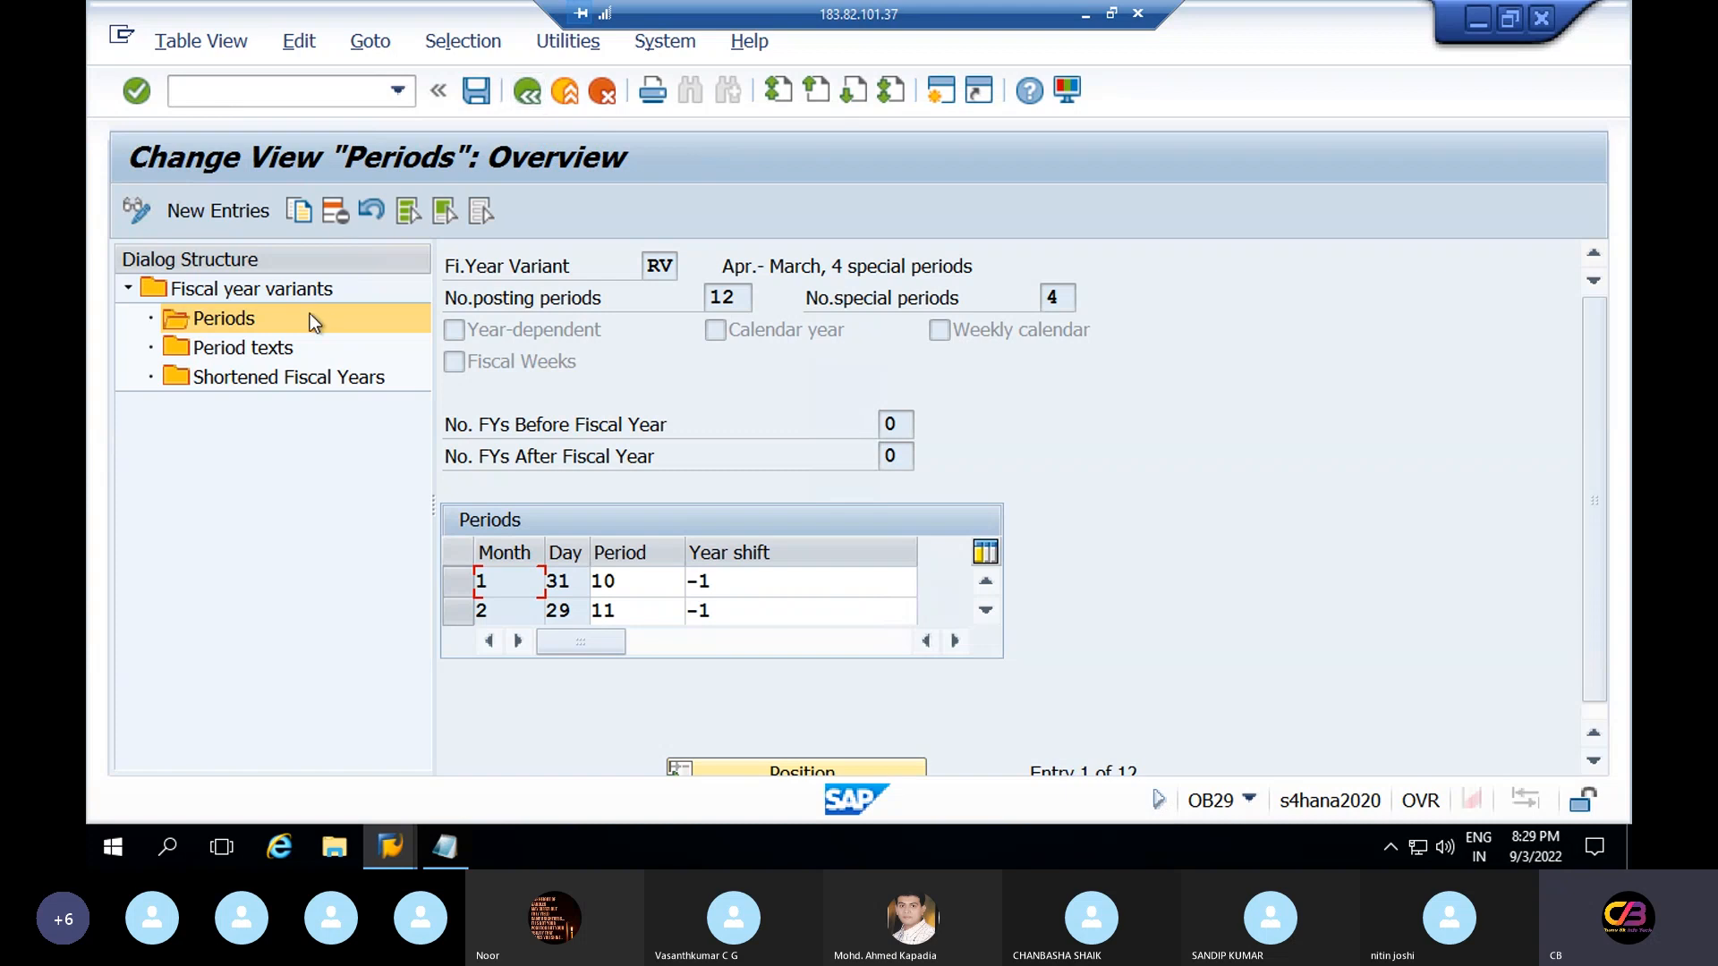
{"action": "left_click", "coordinate": [266, 353]}
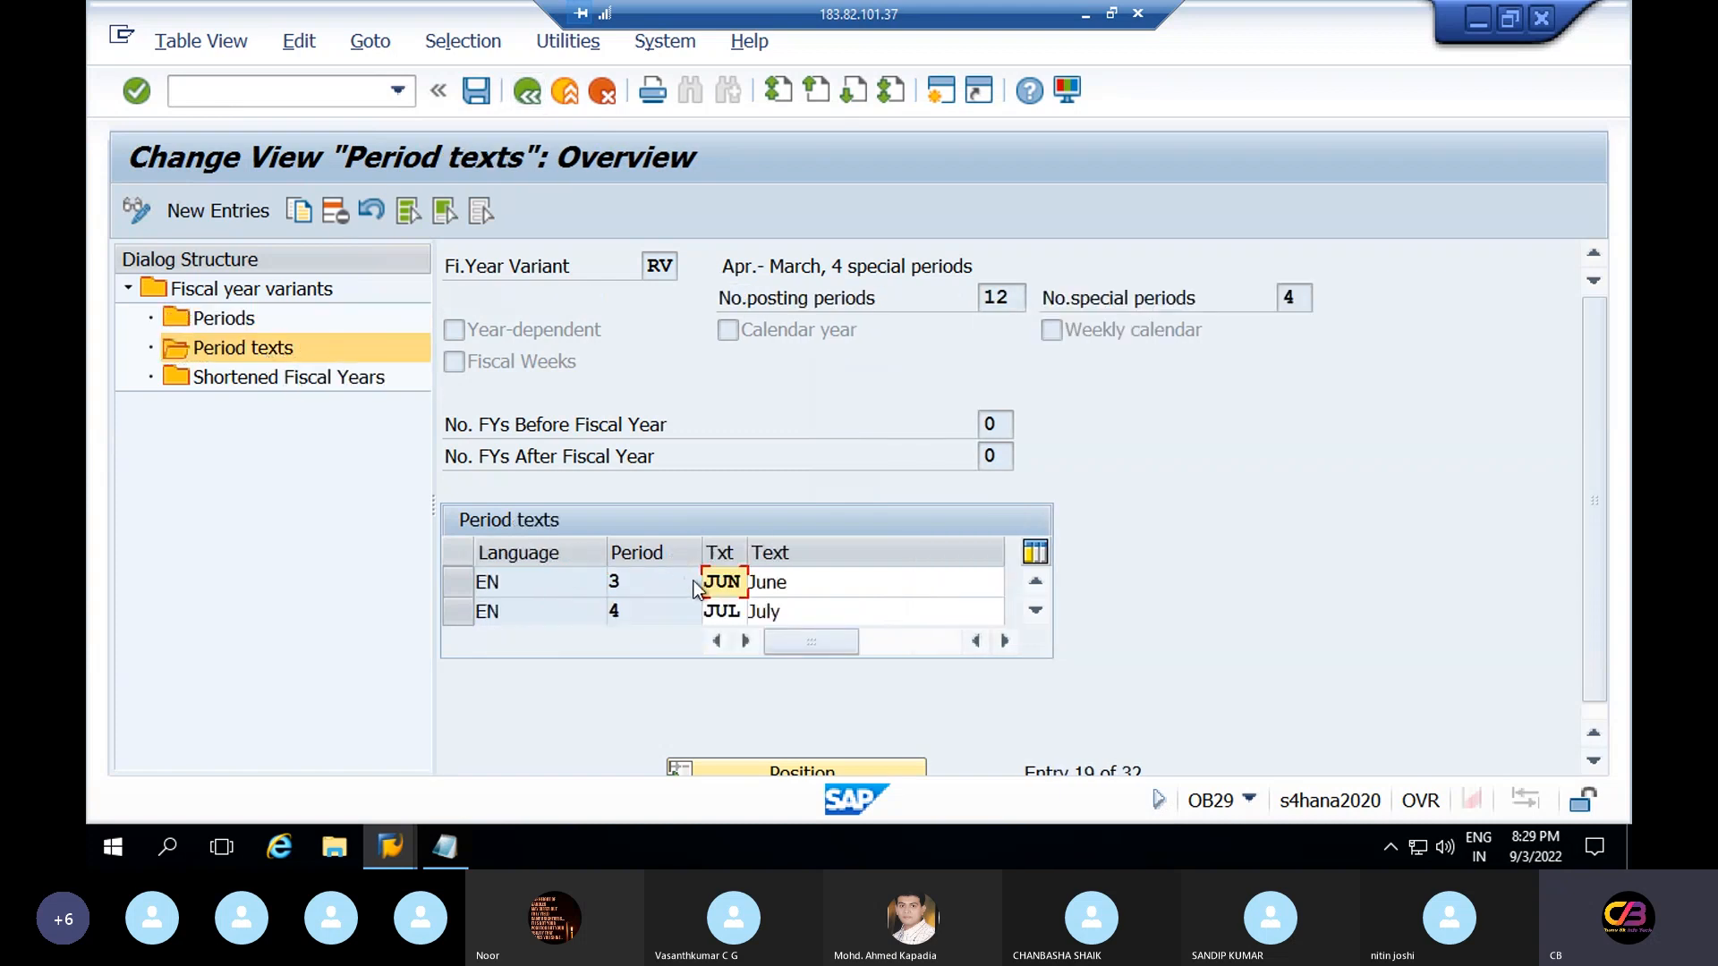
Try Shortened Fiscal Years, dismiss the 'not year-dependent' message, and return to the fiscal year variants list
{"action": "double_click", "coordinate": [339, 389]}
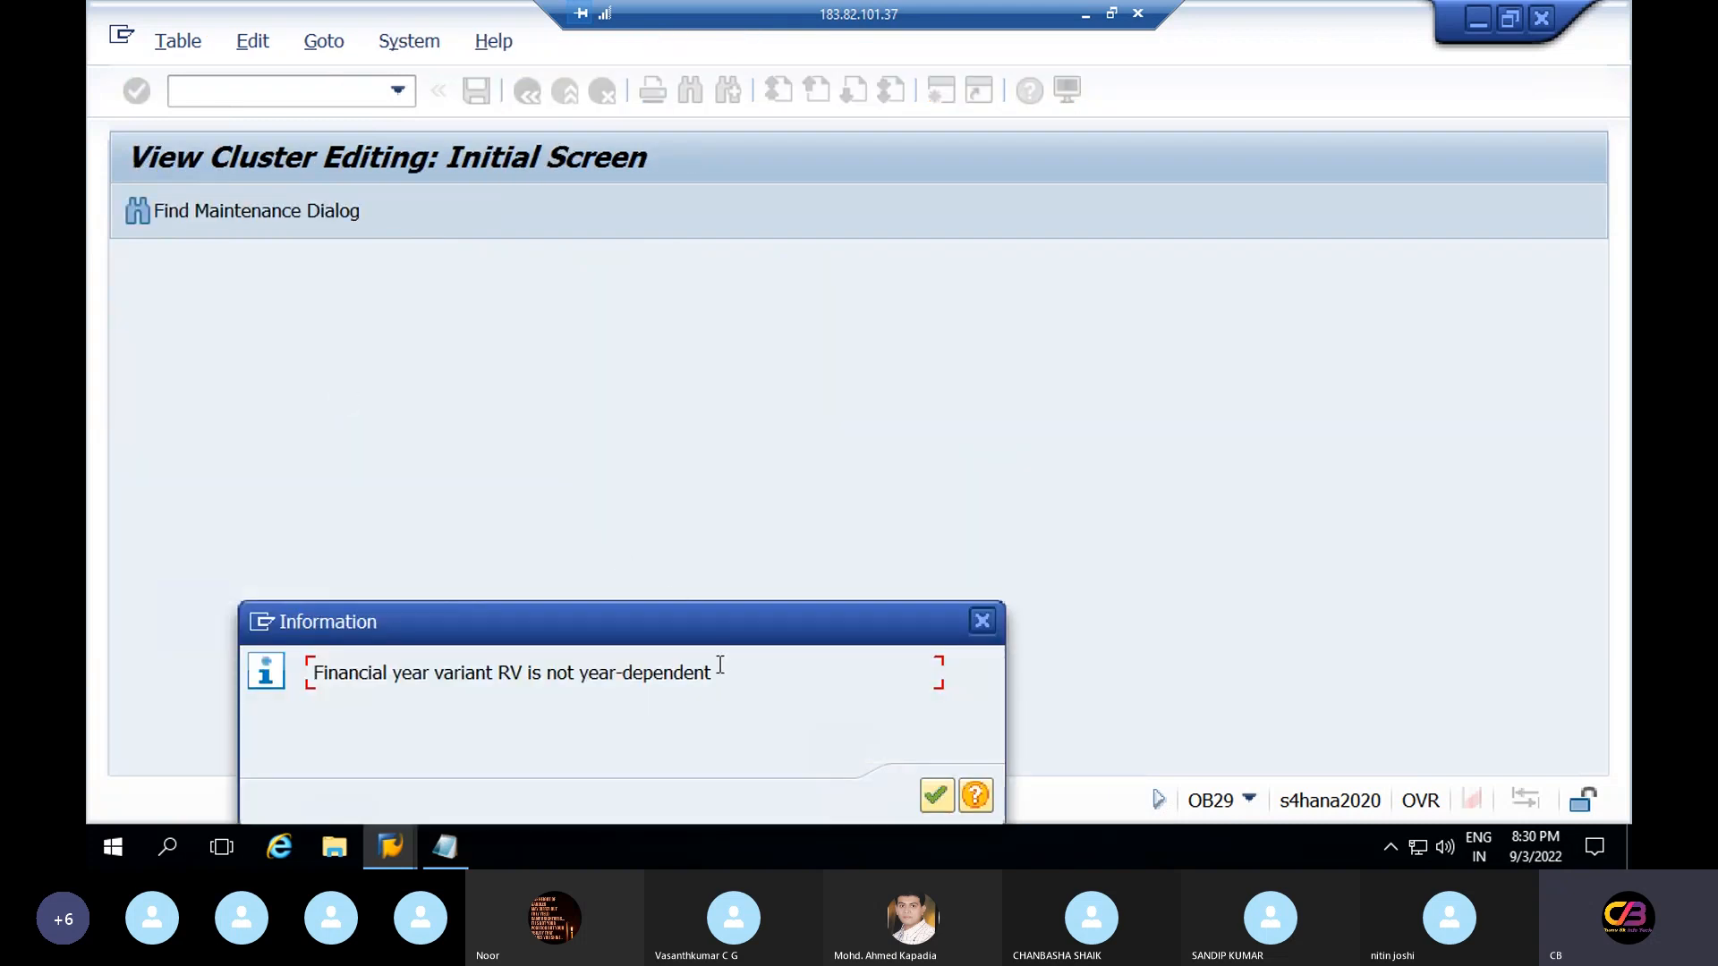
{"action": "left_click_drag", "start_coordinate": [730, 663], "coordinate": [580, 674]}
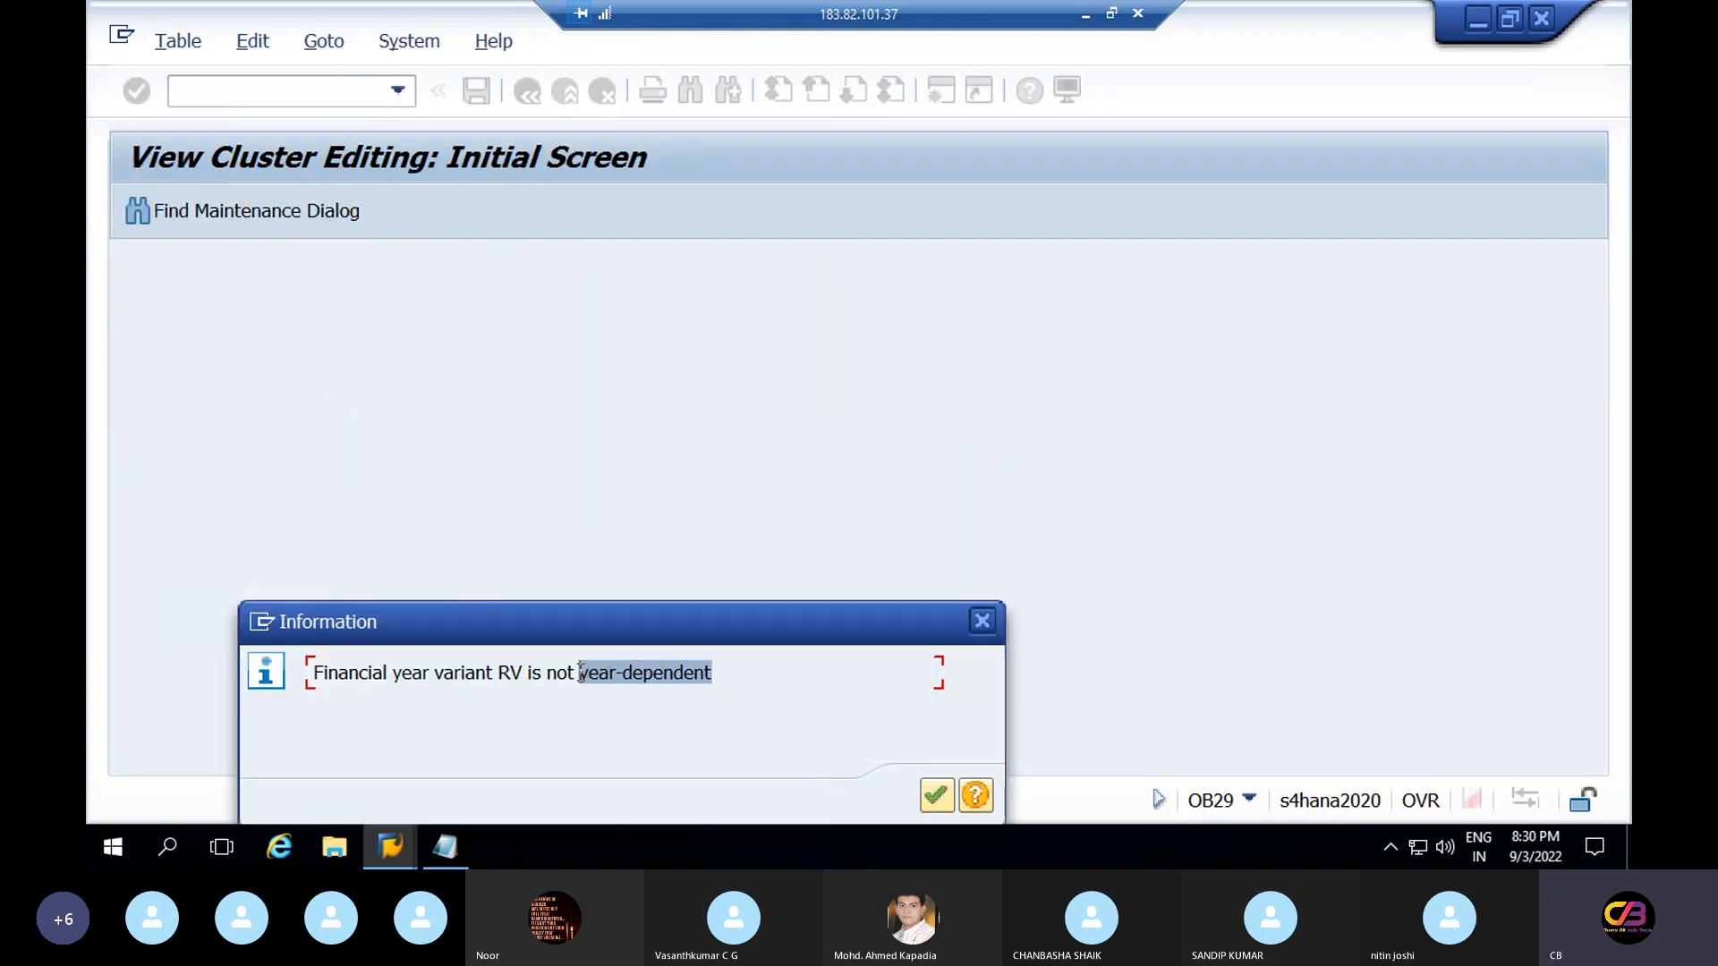
{"action": "left_click", "coordinate": [981, 622]}
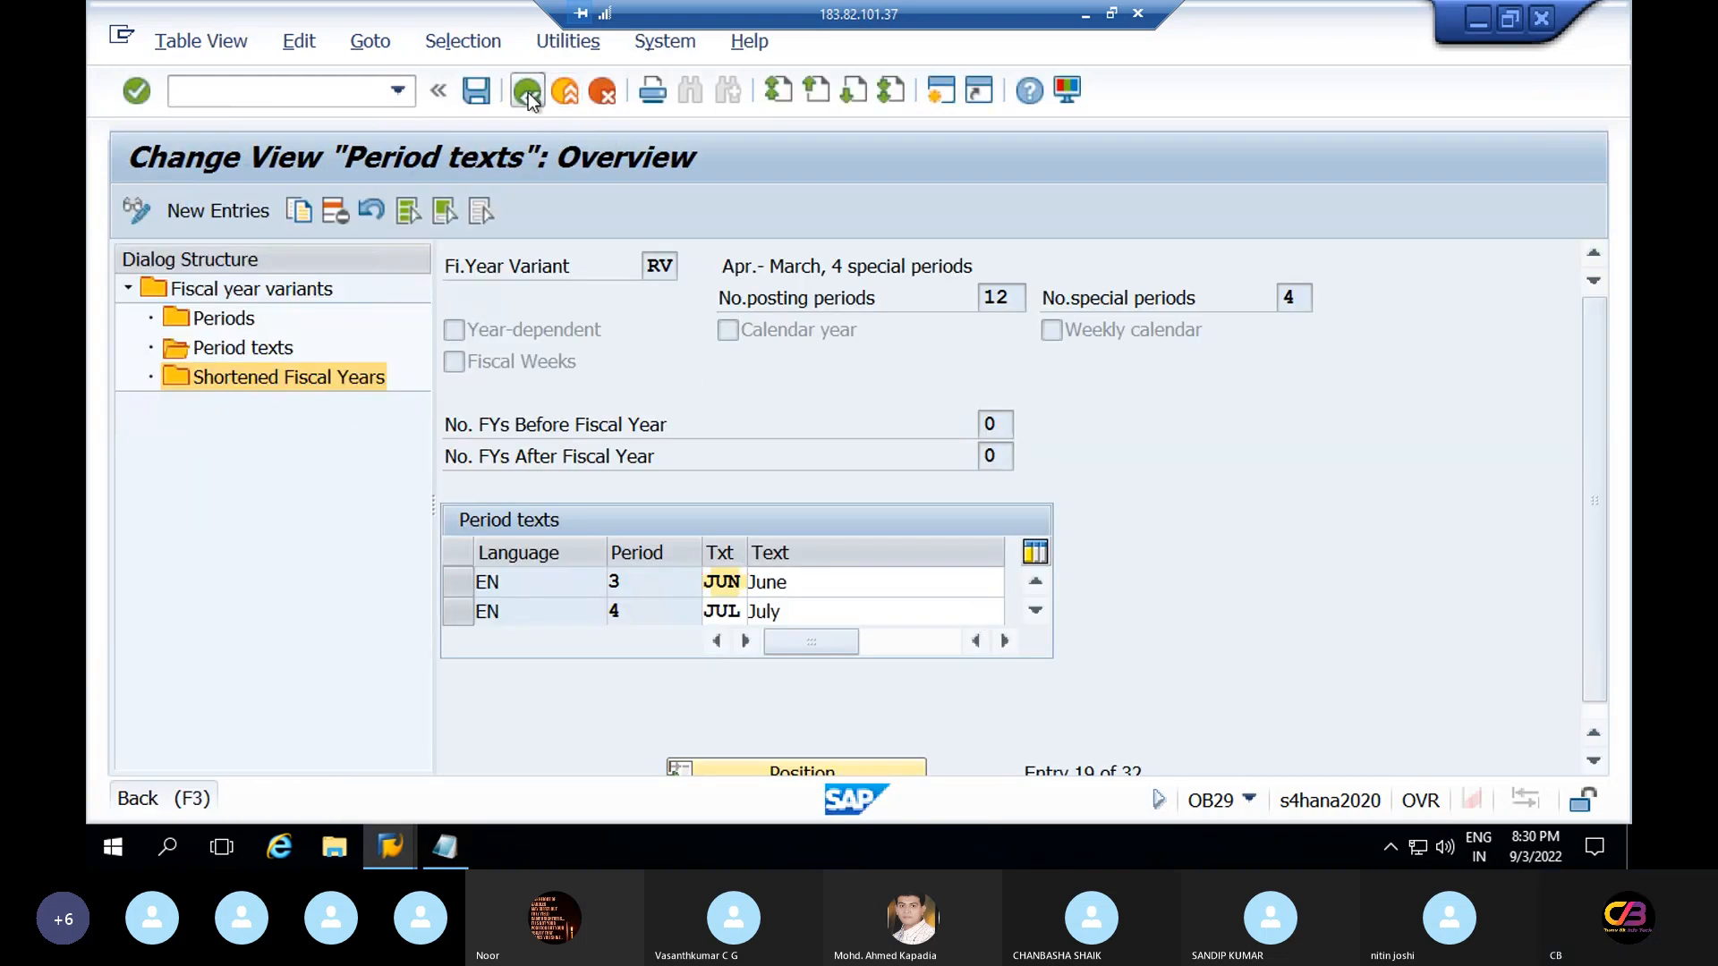
{"action": "left_click", "coordinate": [528, 93]}
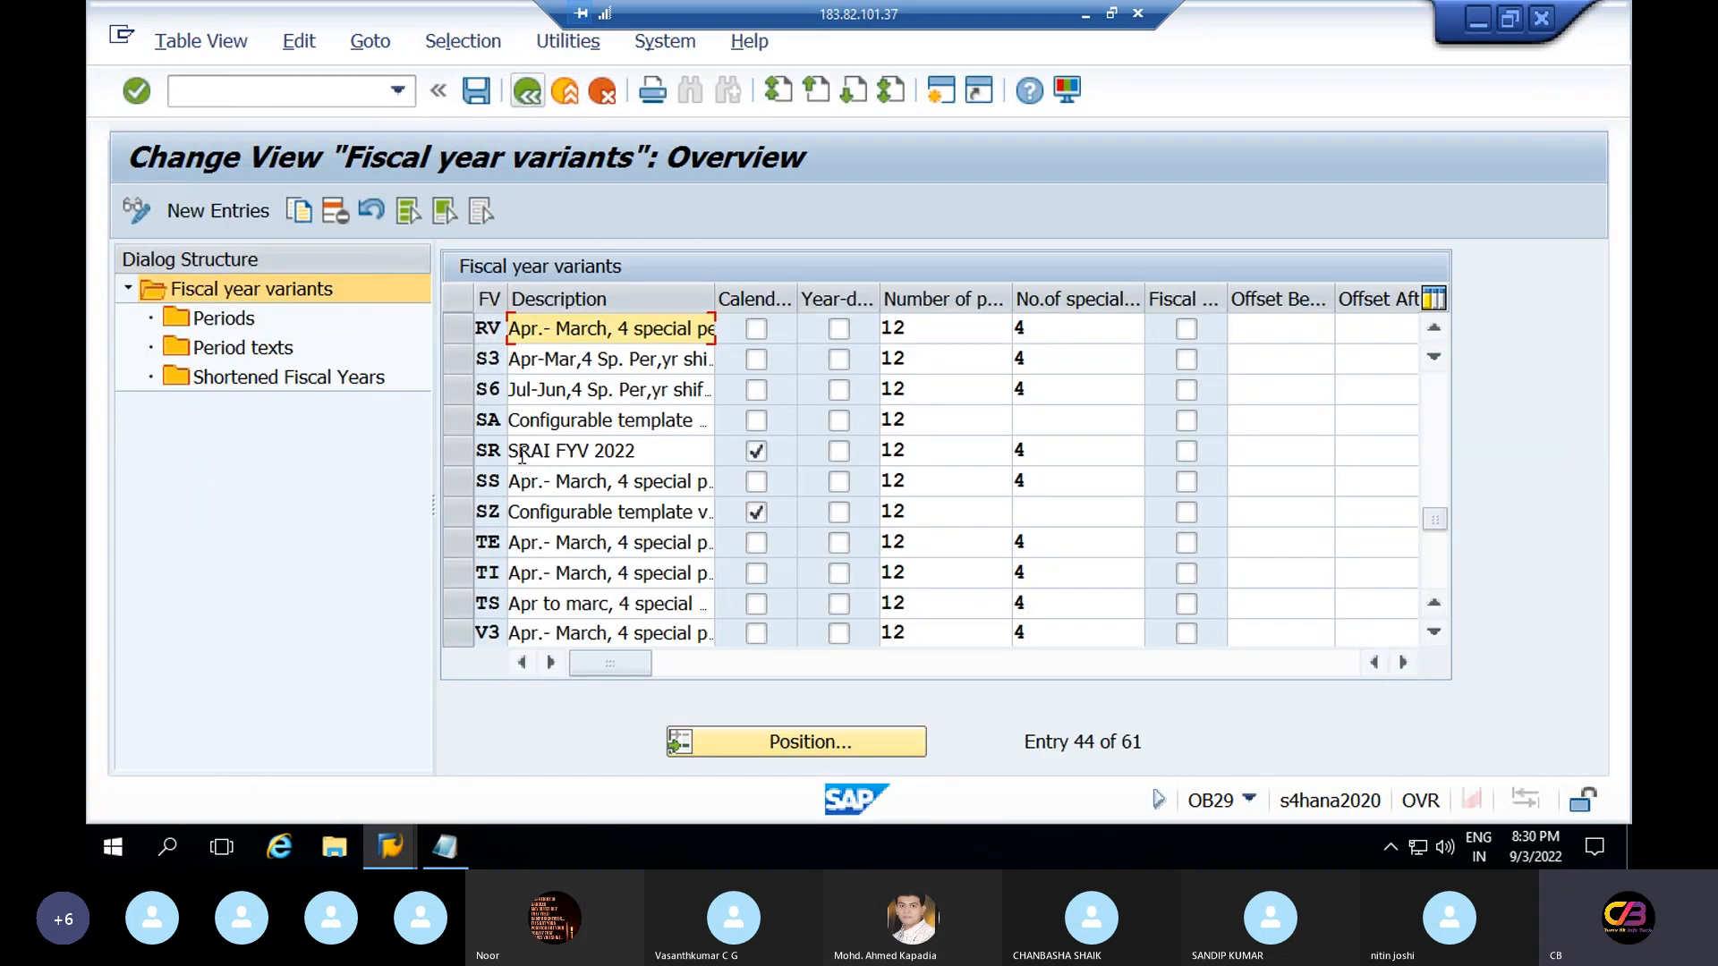
Mark RV as year-dependent, save, and open its Shortened Fiscal Years prompt for fiscal year 2022
{"action": "left_click", "coordinate": [839, 330]}
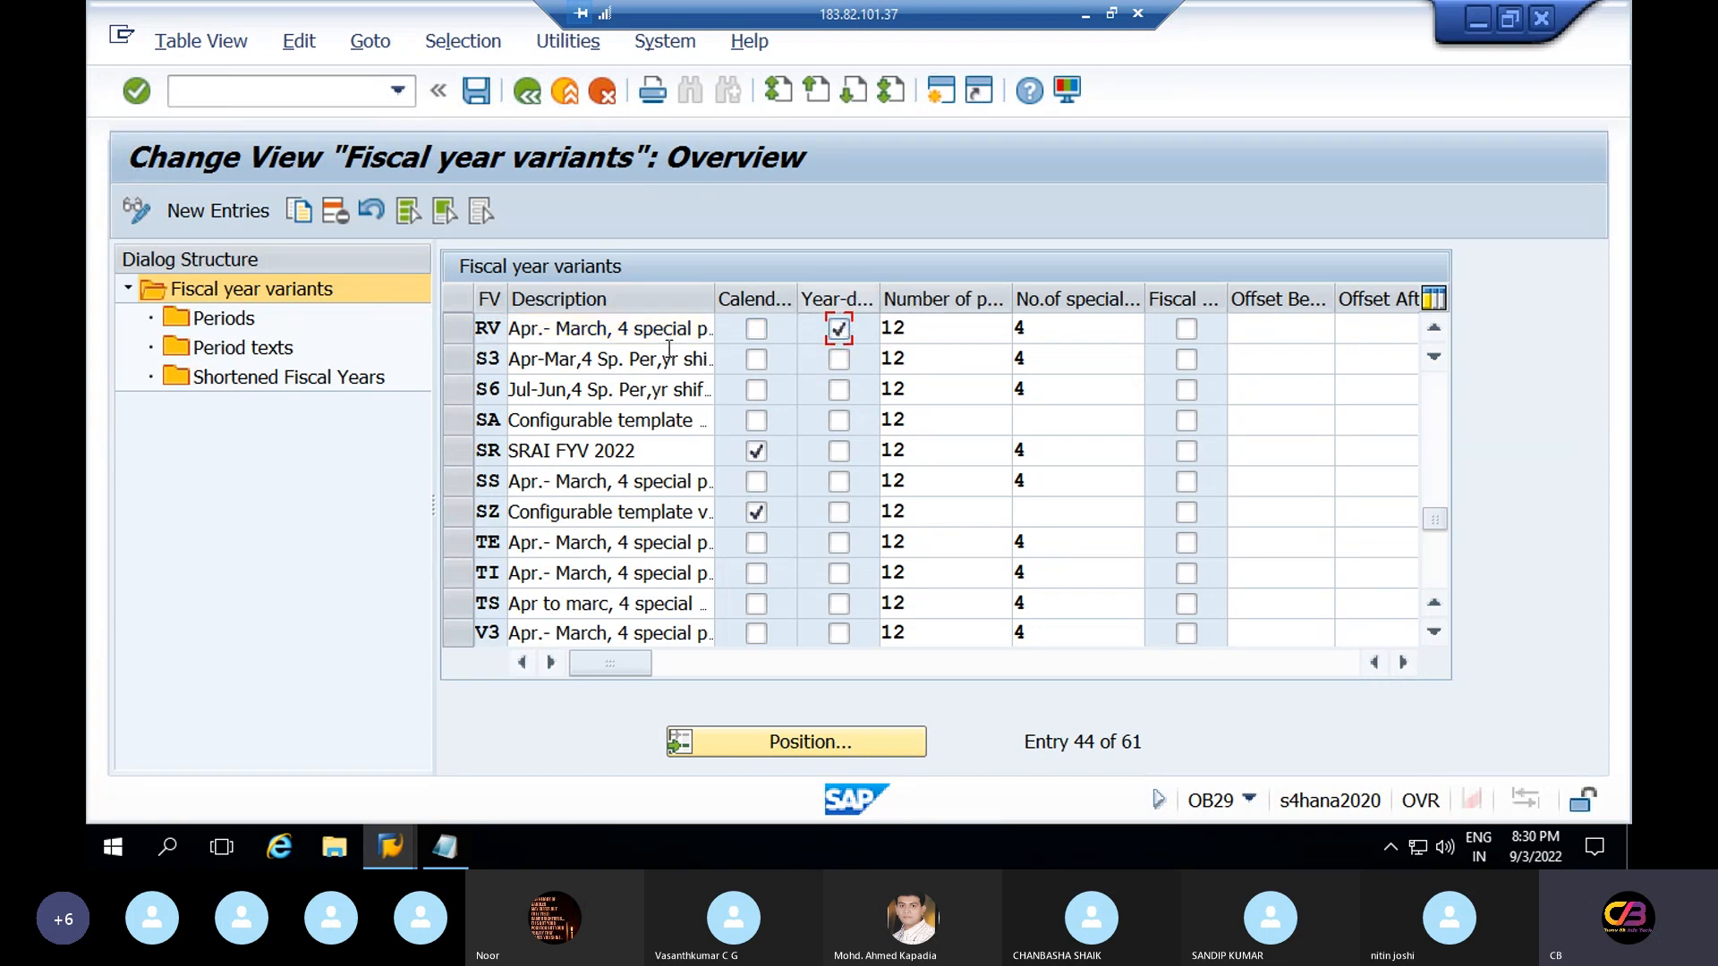
{"action": "double_click", "coordinate": [304, 380]}
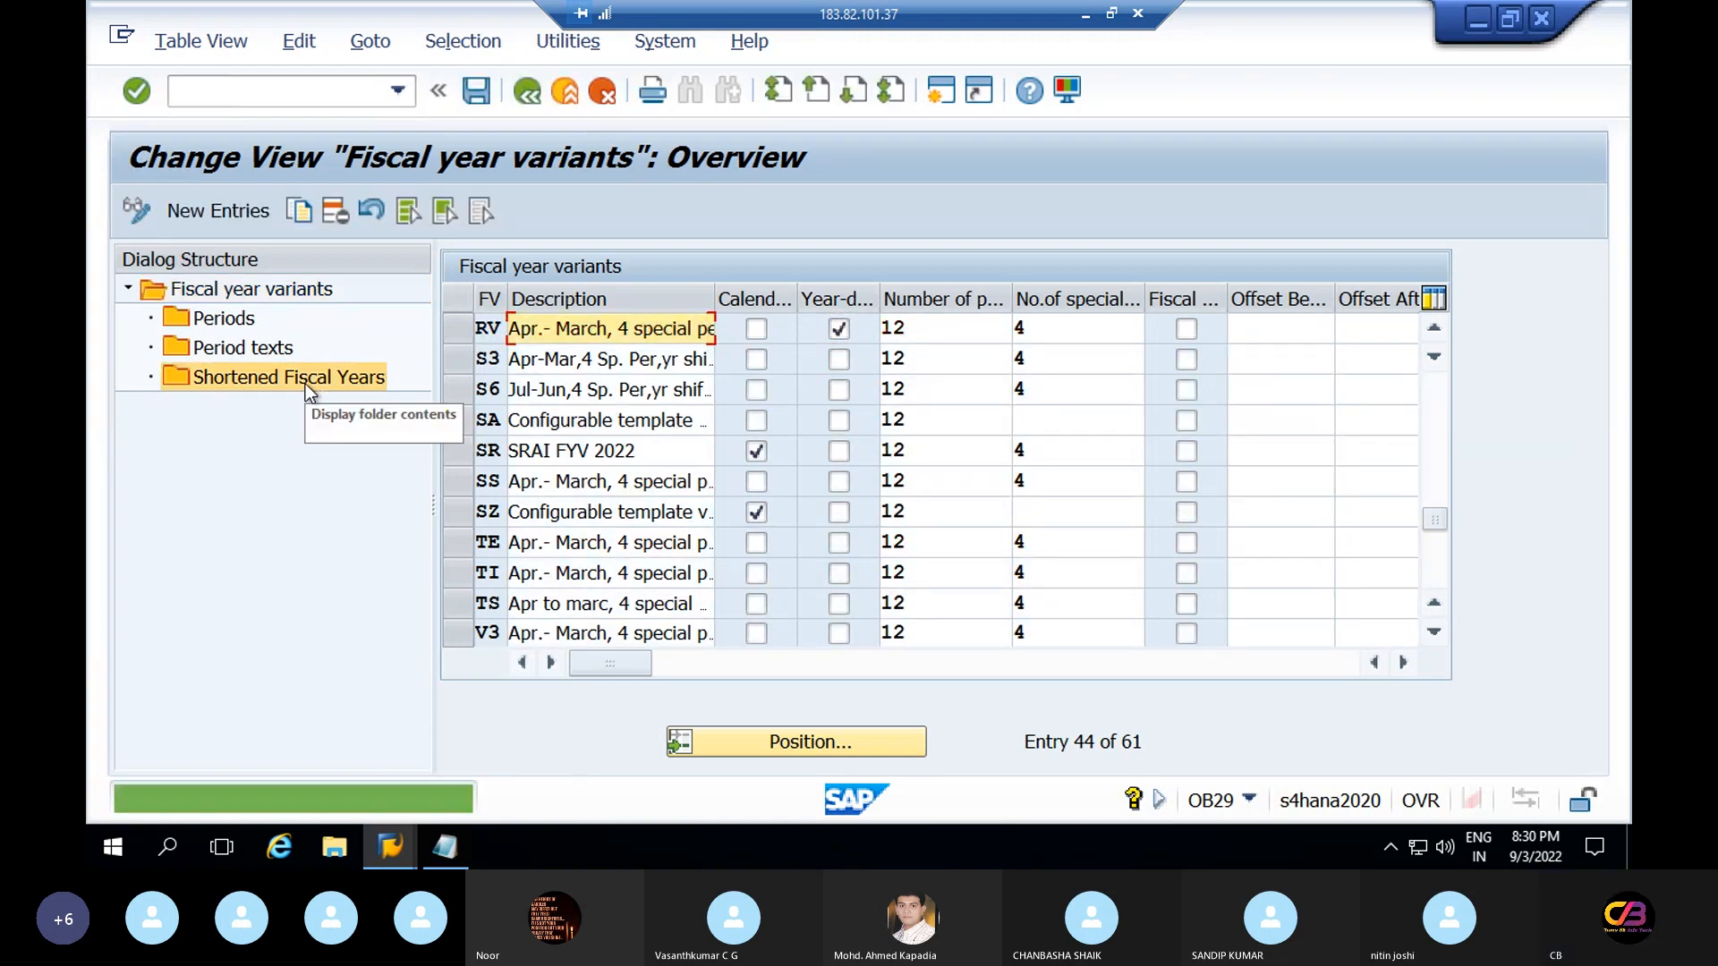
{"action": "double_click", "coordinate": [304, 380]}
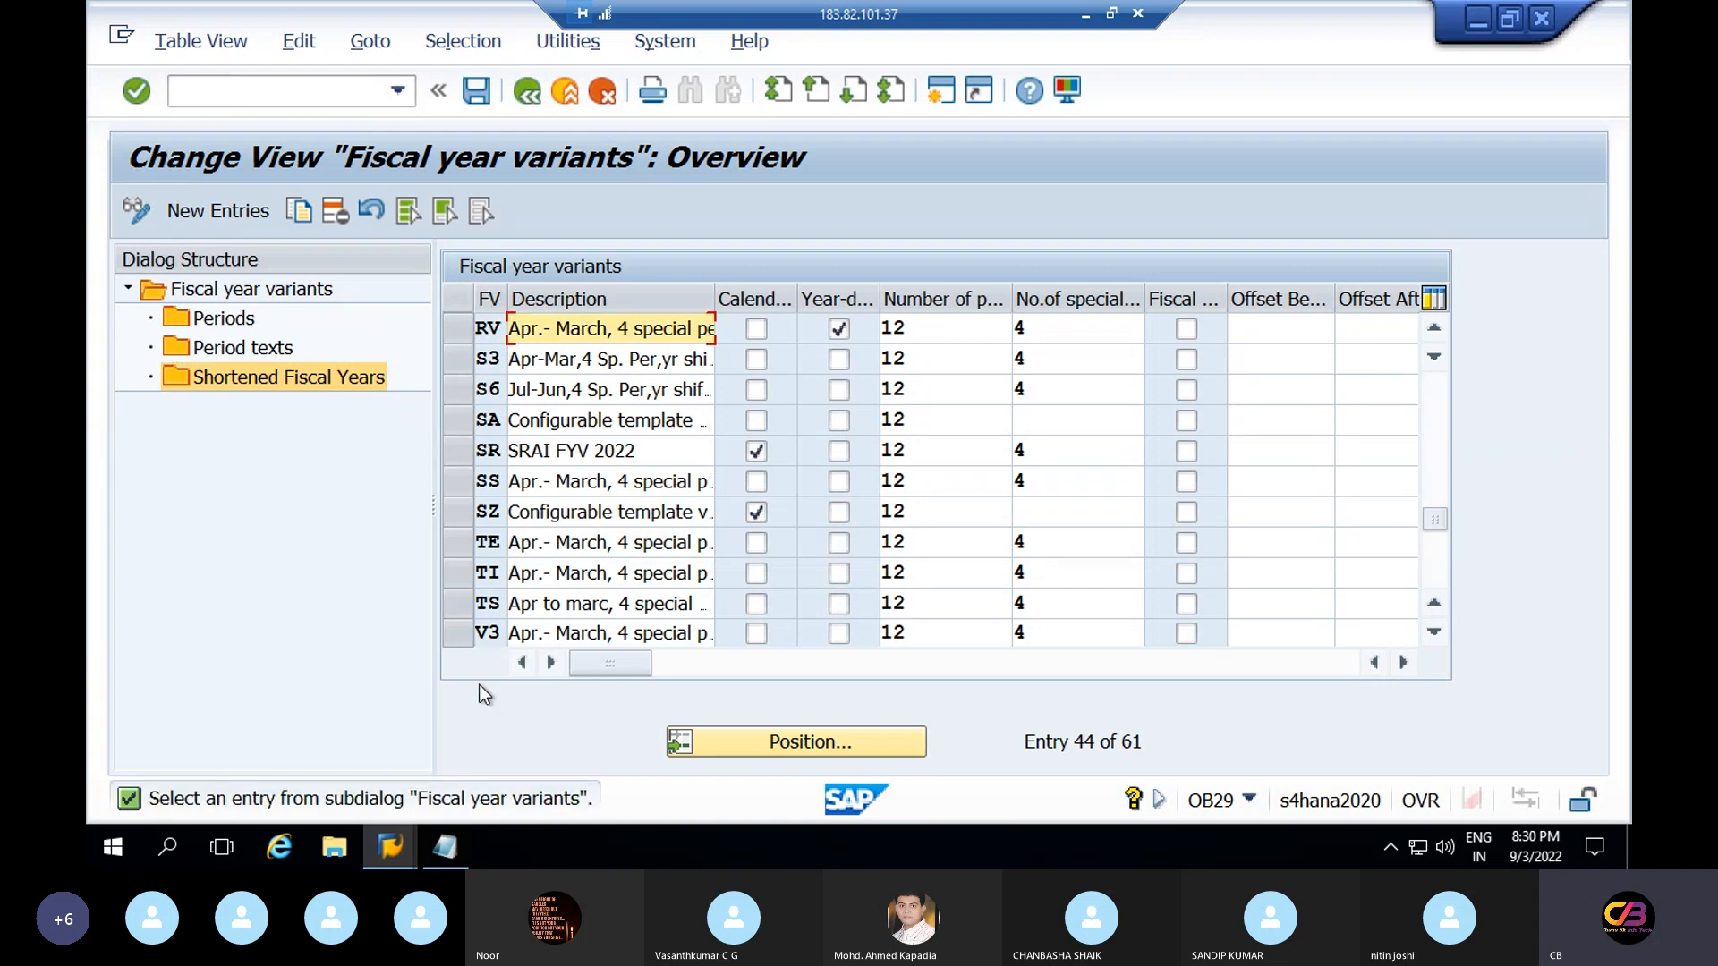
{"action": "left_click", "coordinate": [471, 93]}
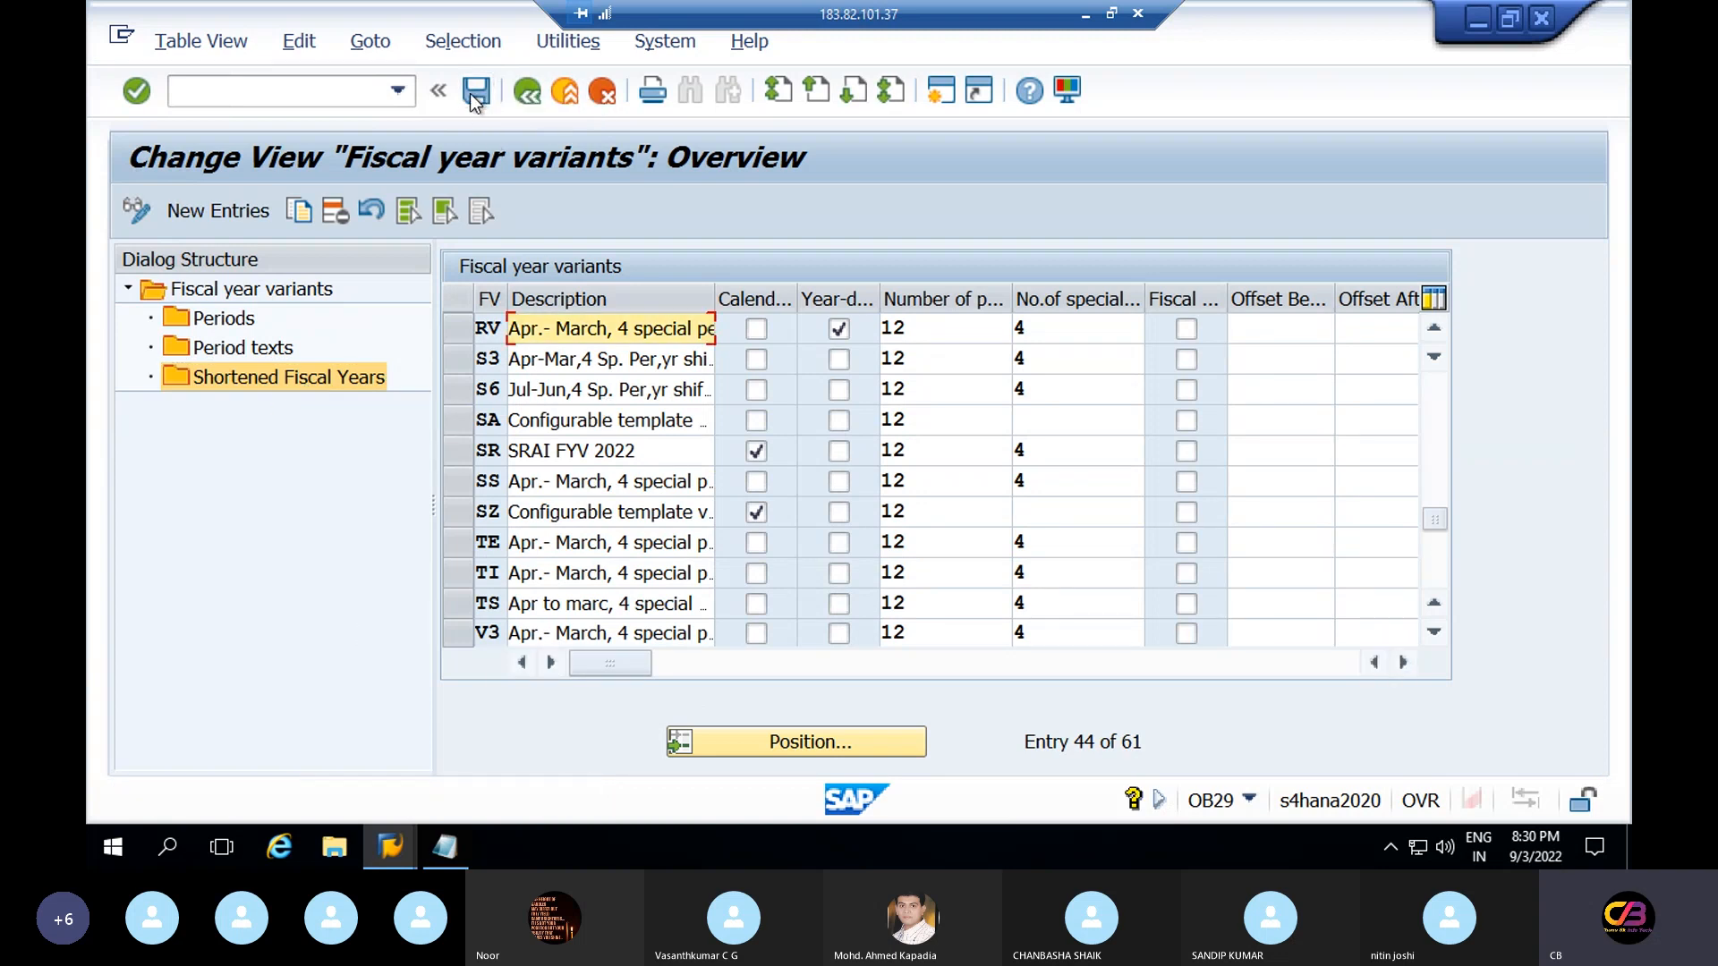
{"action": "left_click", "coordinate": [458, 332]}
{"action": "double_click", "coordinate": [309, 376]}
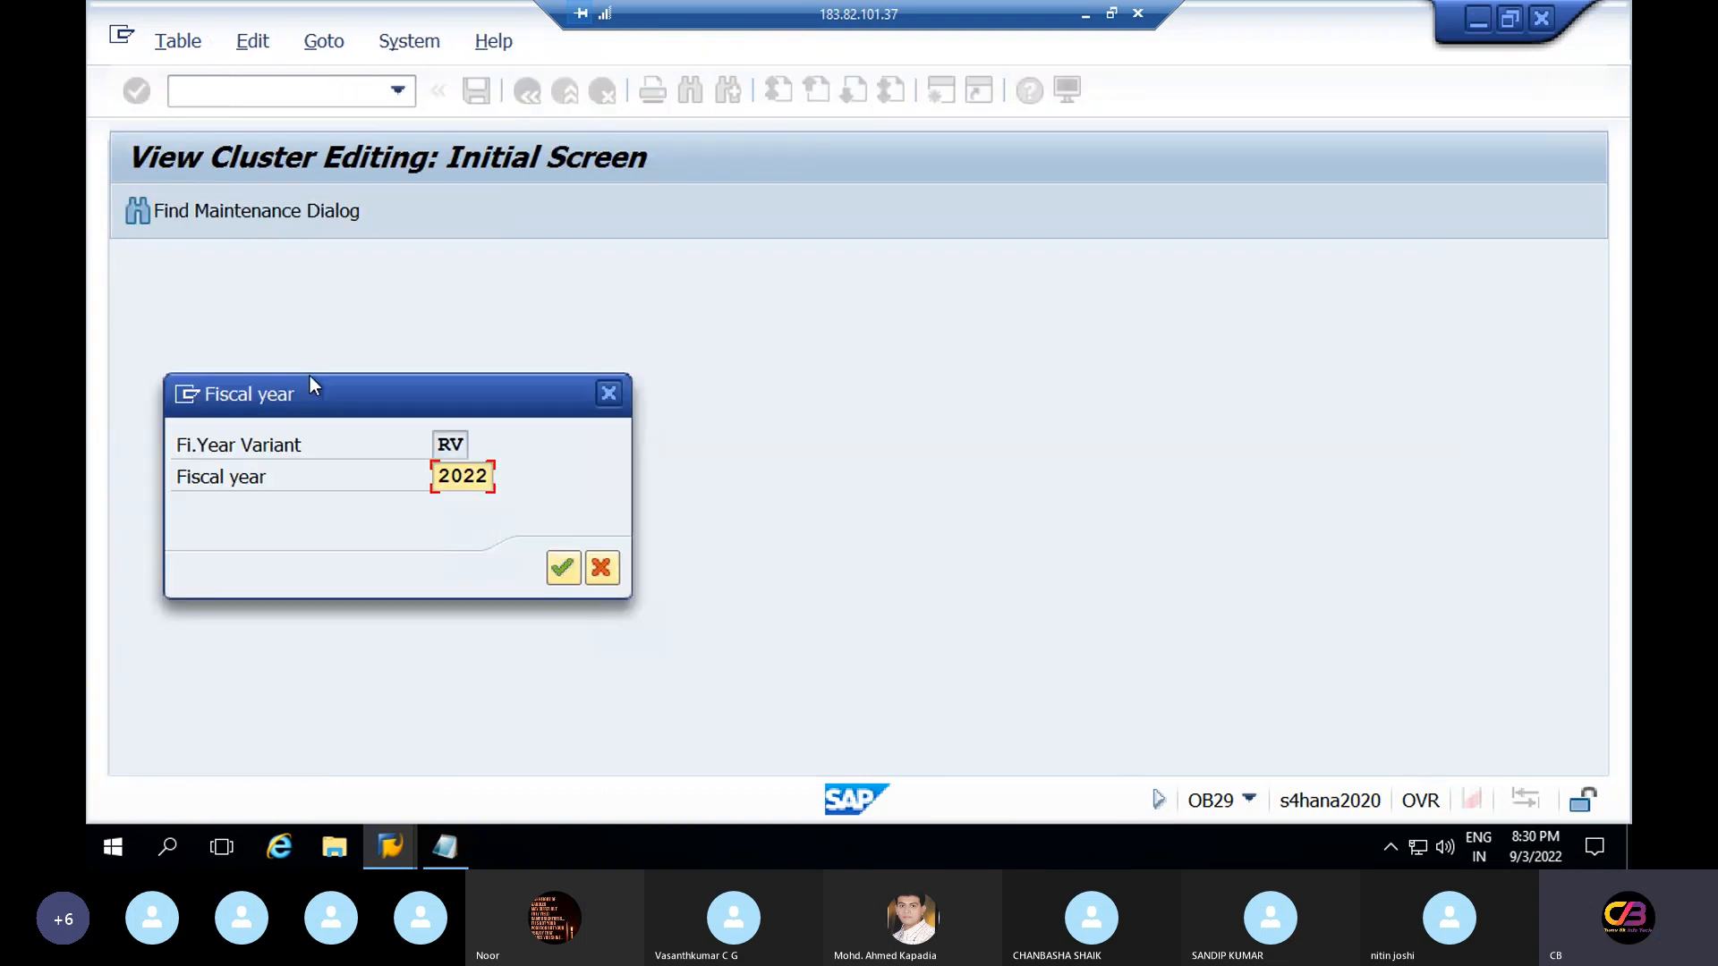
Confirm fiscal year 2022, find RV's shortened fiscal years empty, and return to the 61-entry variants list
{"action": "left_click_drag", "start_coordinate": [491, 477], "coordinate": [416, 478]}
{"action": "left_click", "coordinate": [564, 569]}
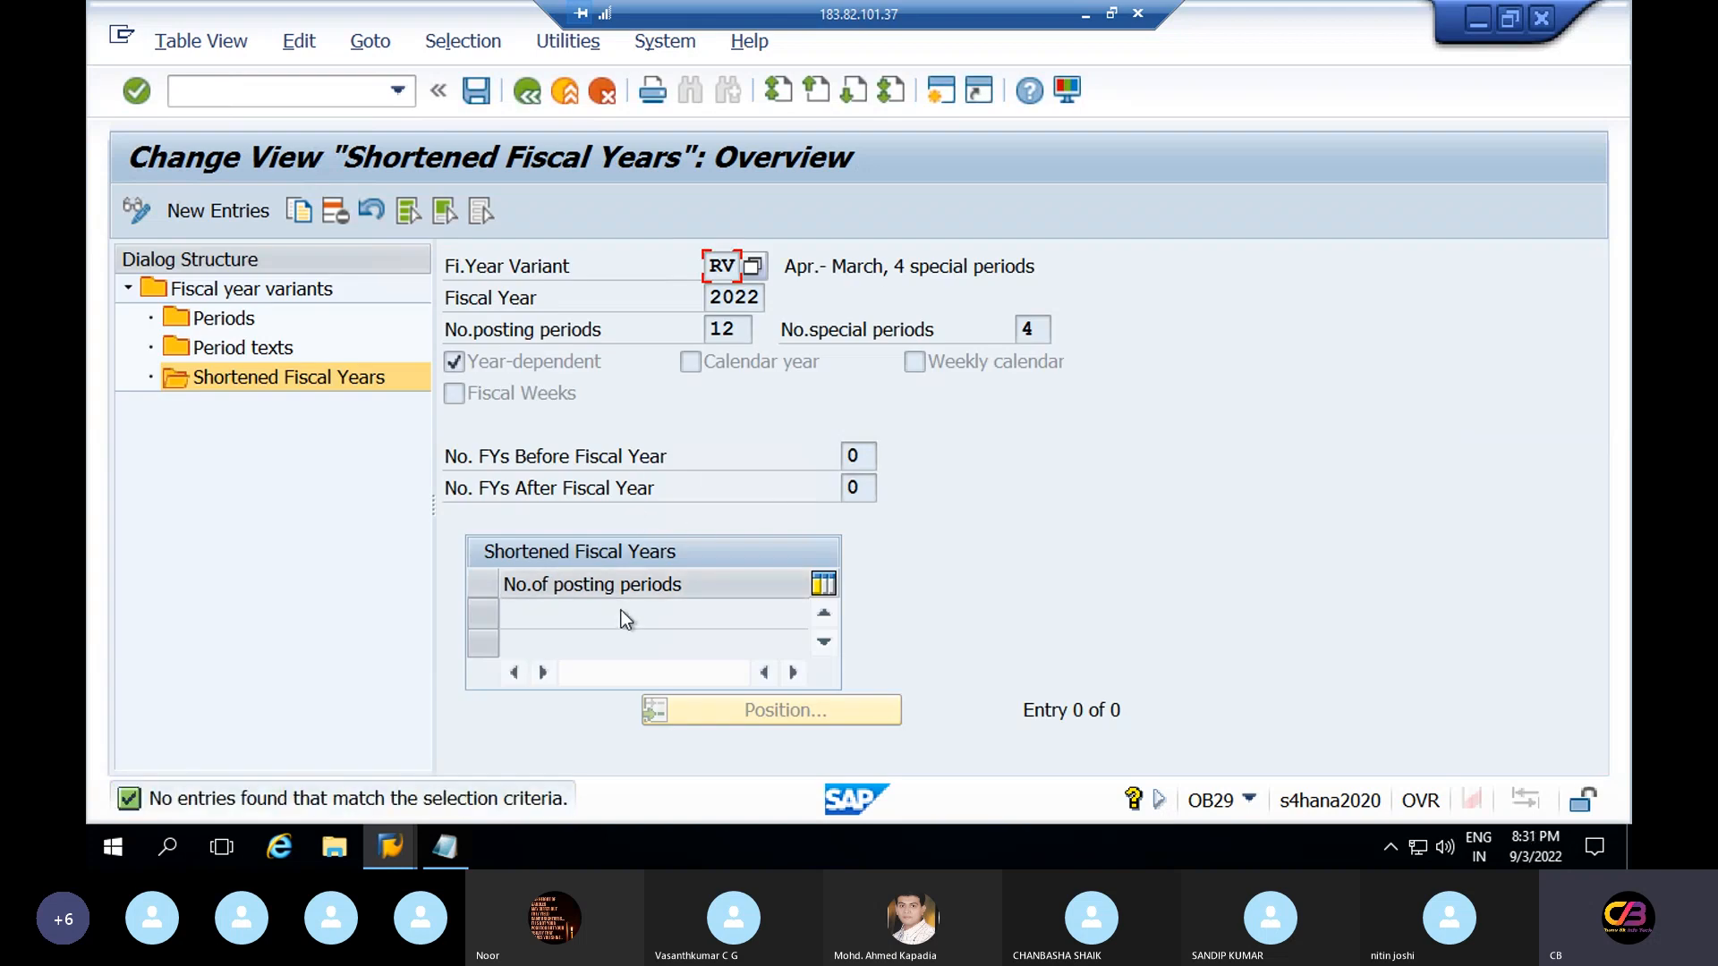
{"action": "left_click", "coordinate": [144, 216]}
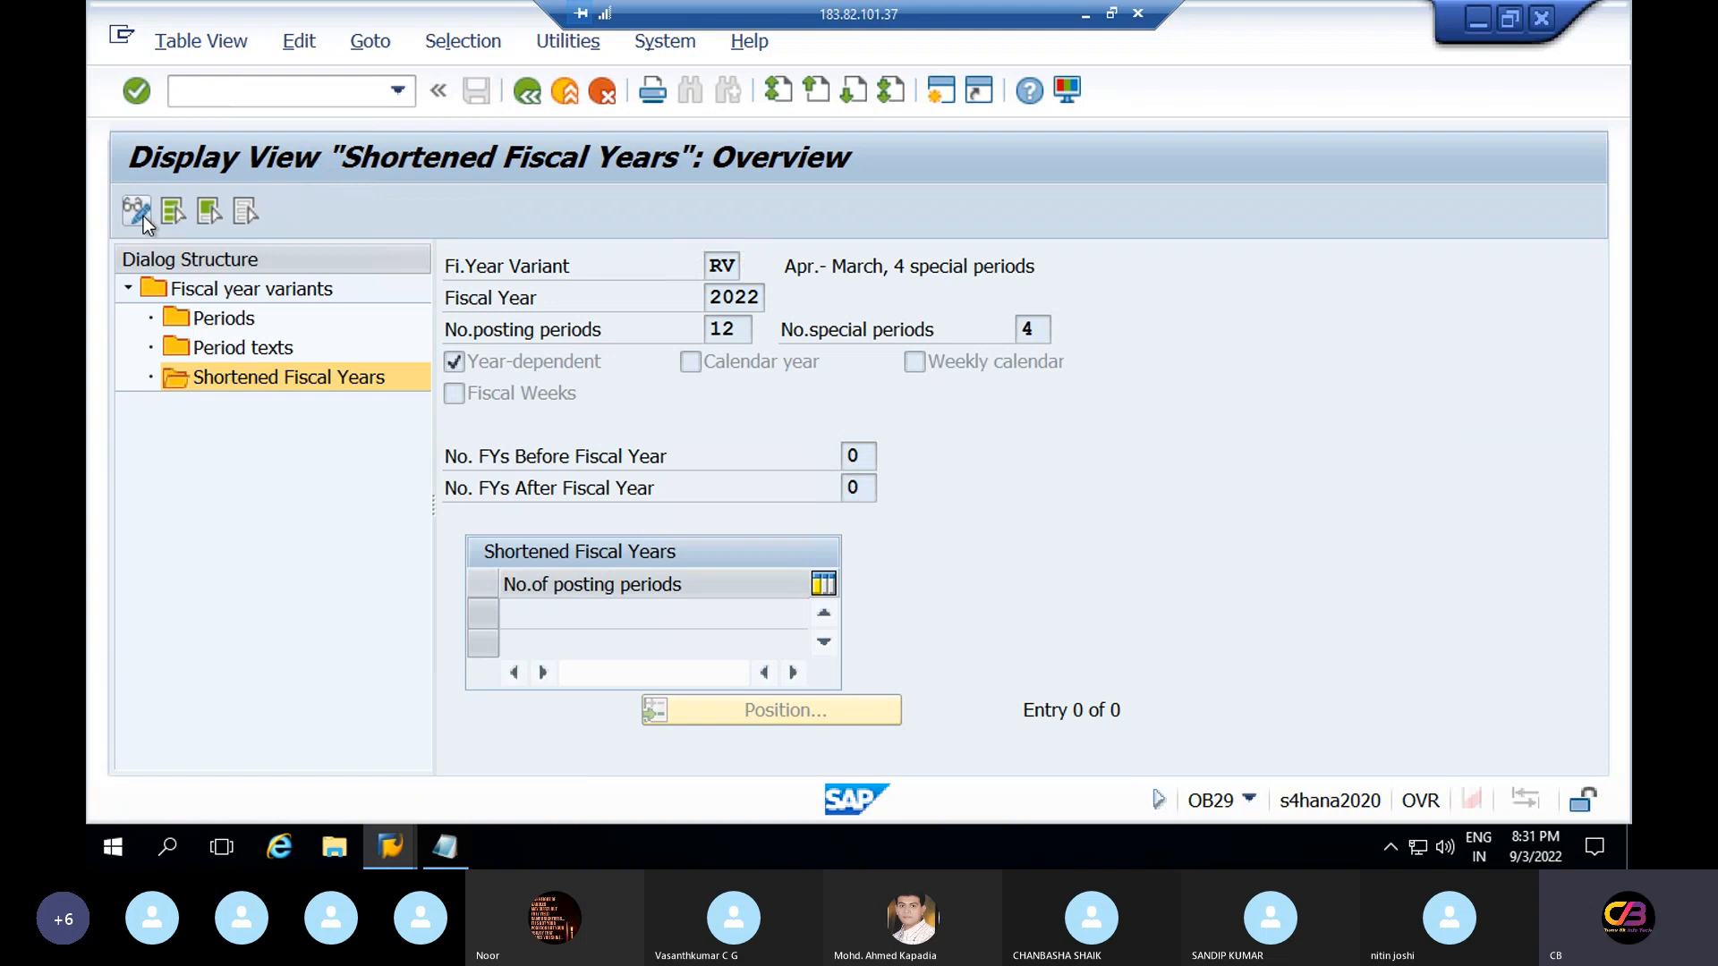
{"action": "left_click", "coordinate": [143, 217]}
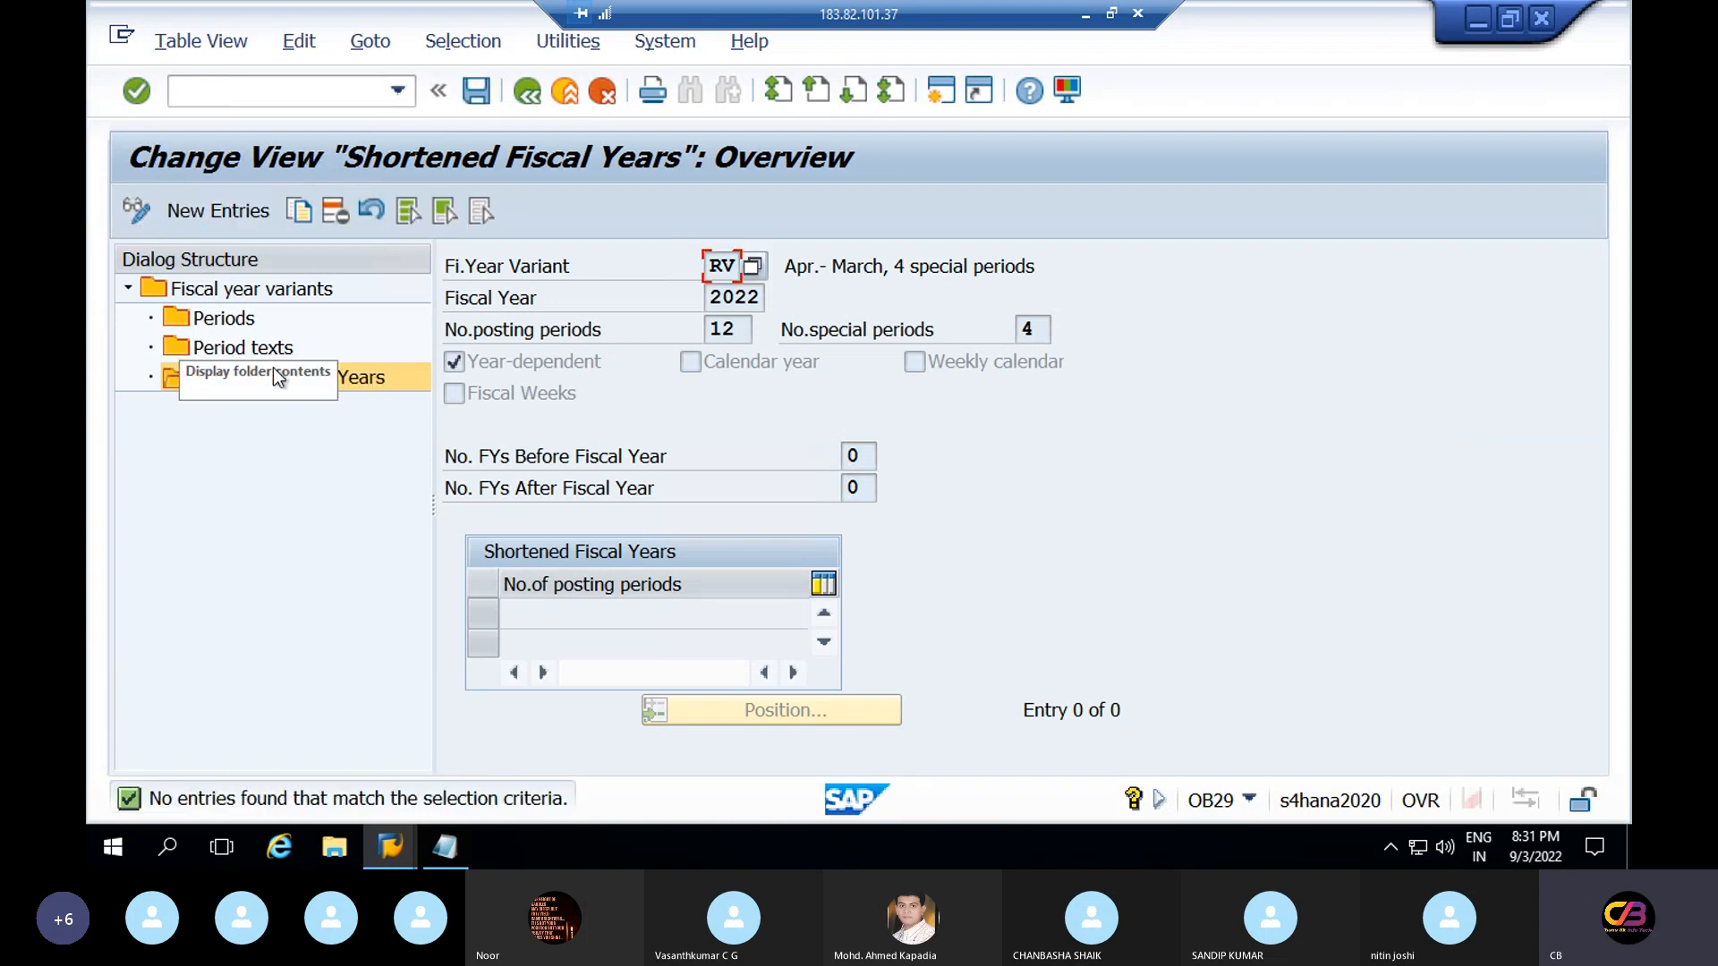
{"action": "left_click", "coordinate": [481, 360]}
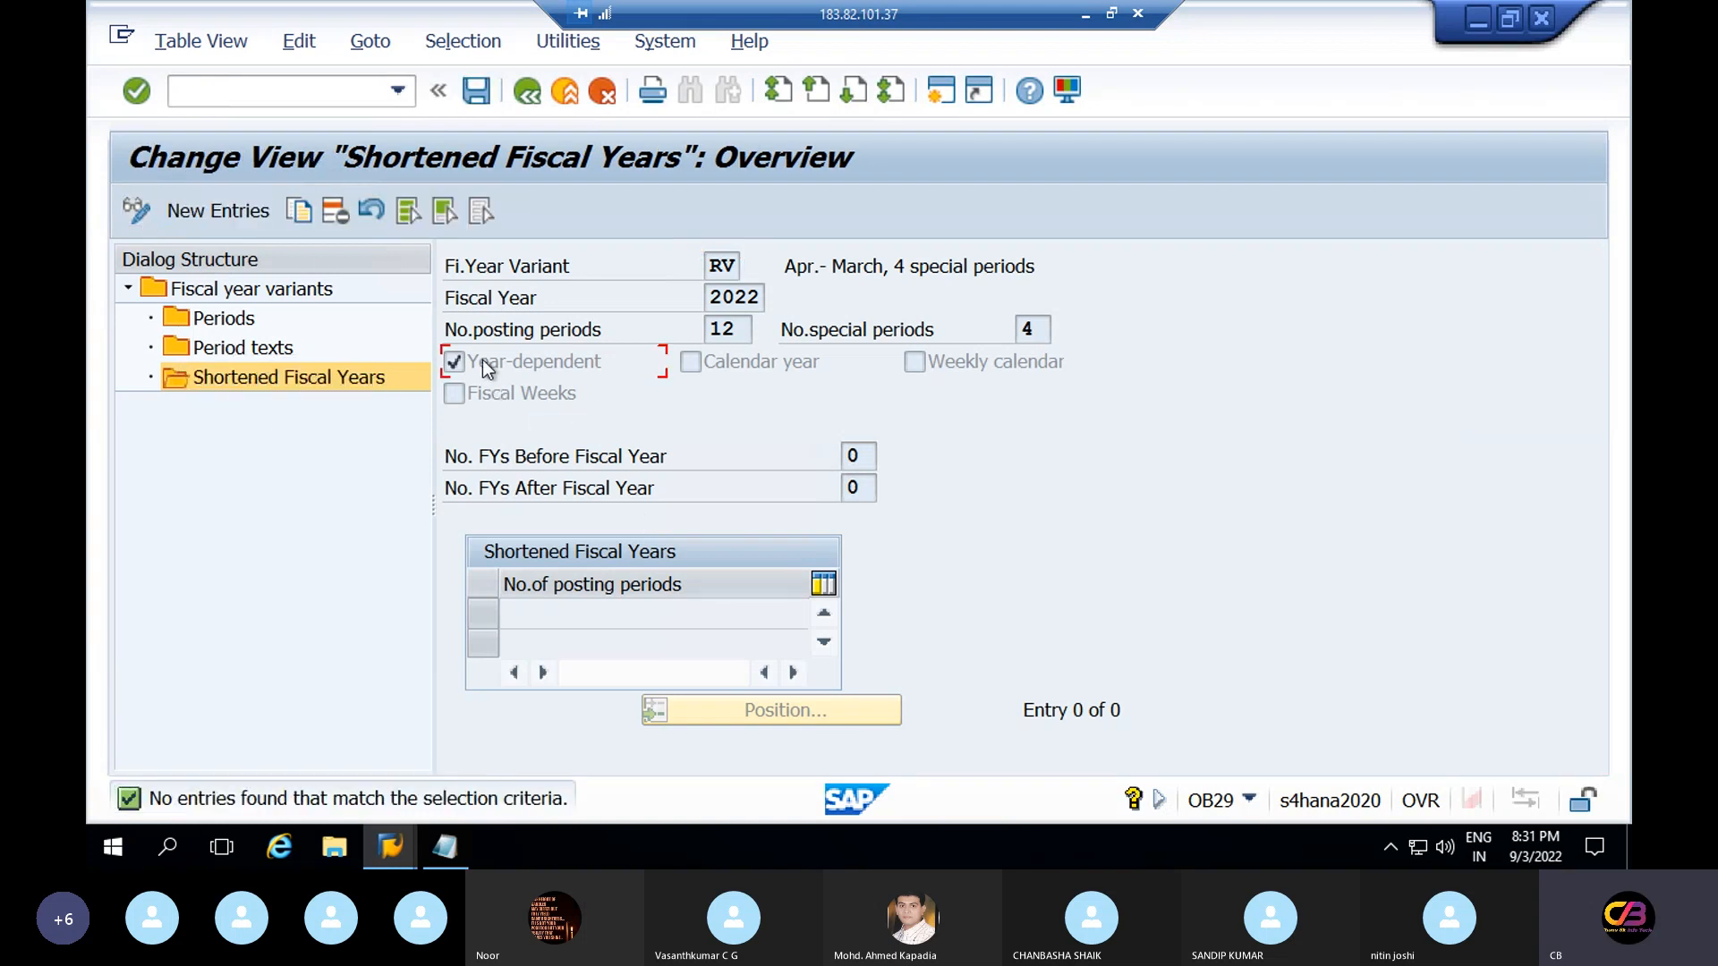
{"action": "left_click", "coordinate": [528, 92]}
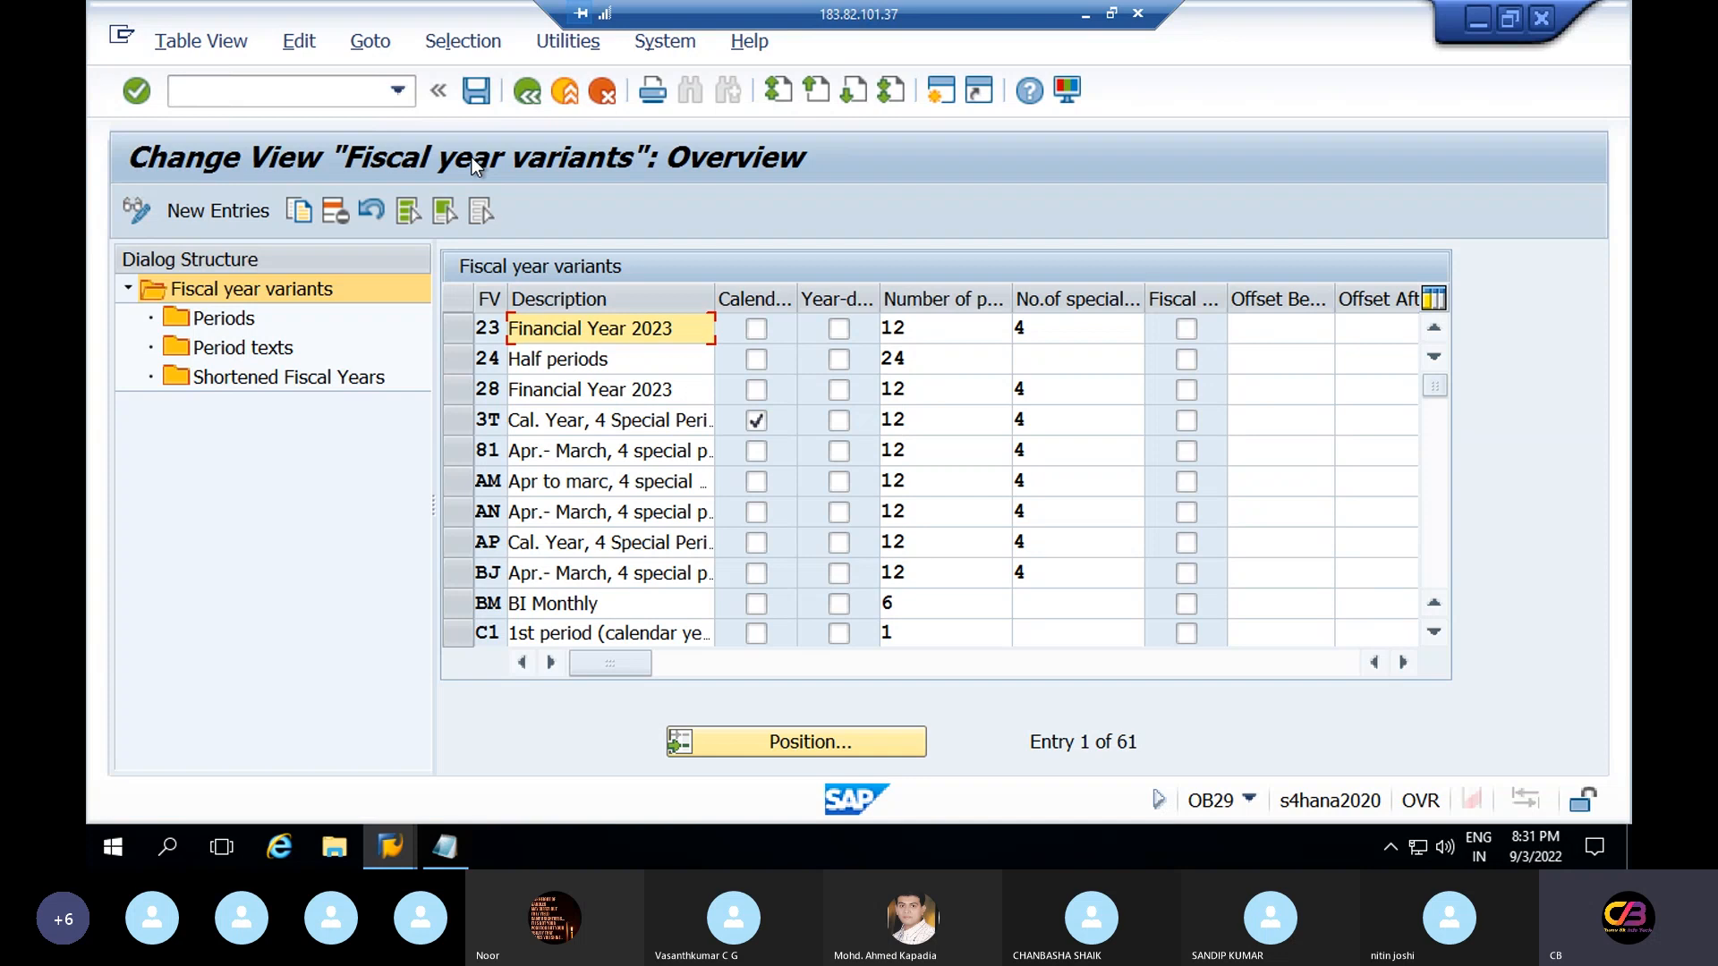
Jump to variant RV and untick its Year-dependent flag
{"action": "left_click", "coordinate": [798, 755]}
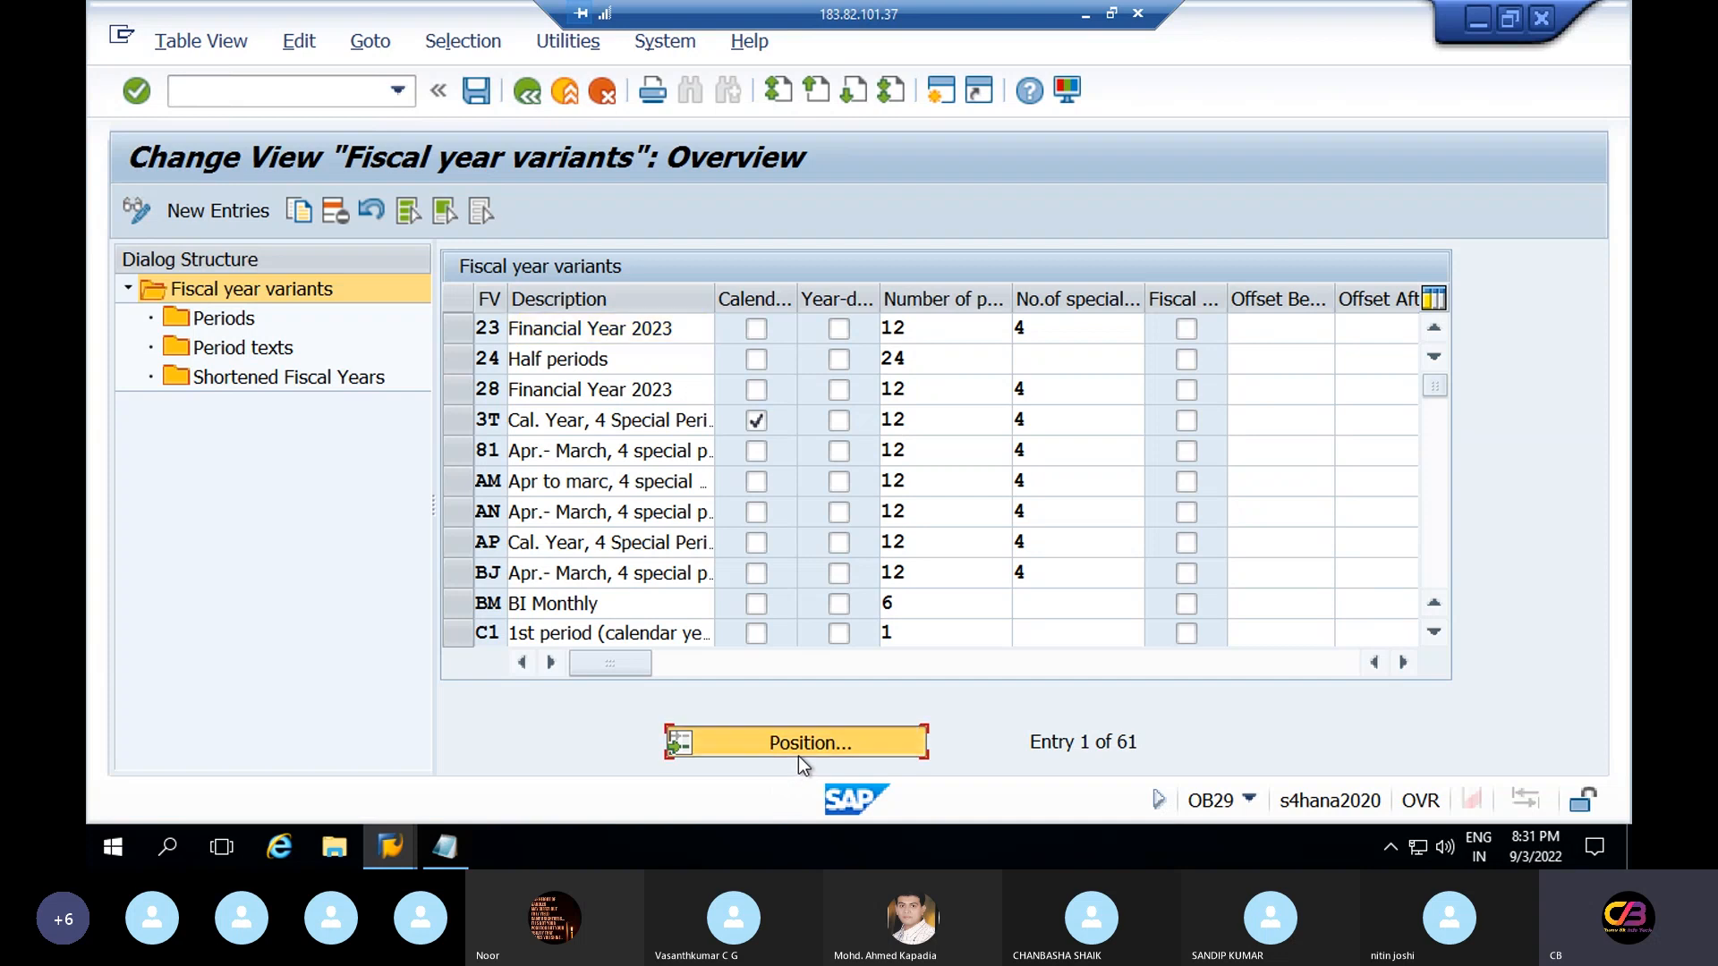
{"action": "type", "text": "RV"}
{"action": "key", "text": "Return"}
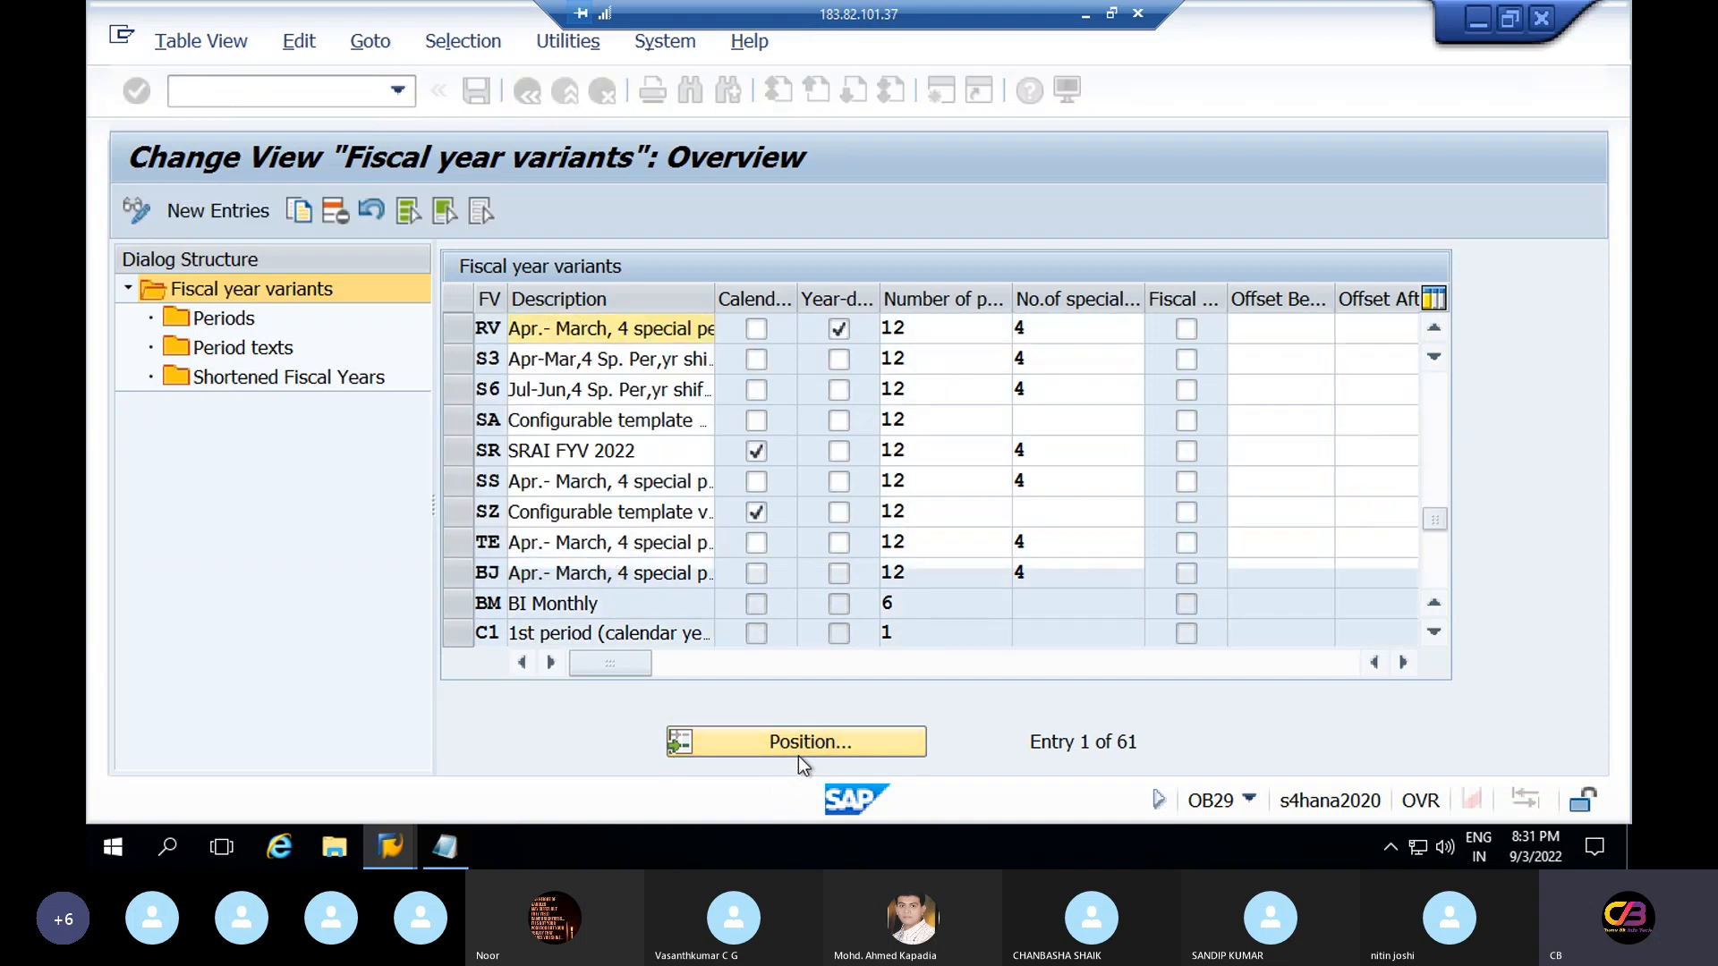
{"action": "left_click", "coordinate": [839, 328]}
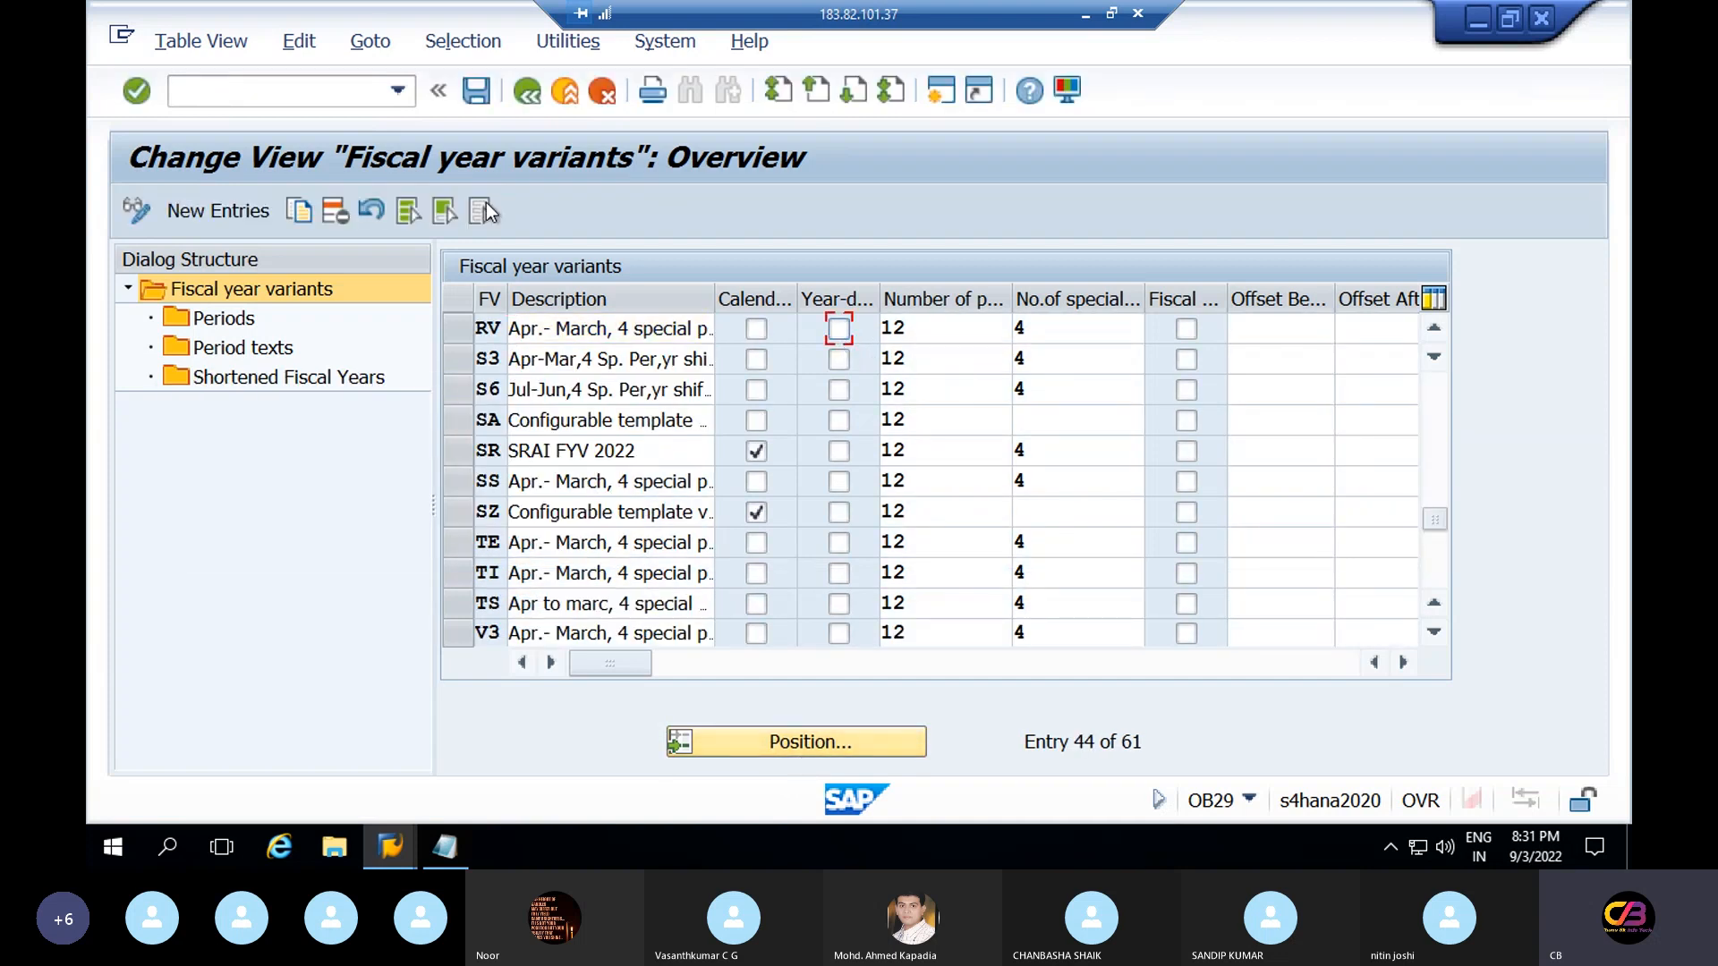
Save the fiscal year variants past the warning, then select the Shortened Fiscal Years level
{"action": "left_click", "coordinate": [480, 91]}
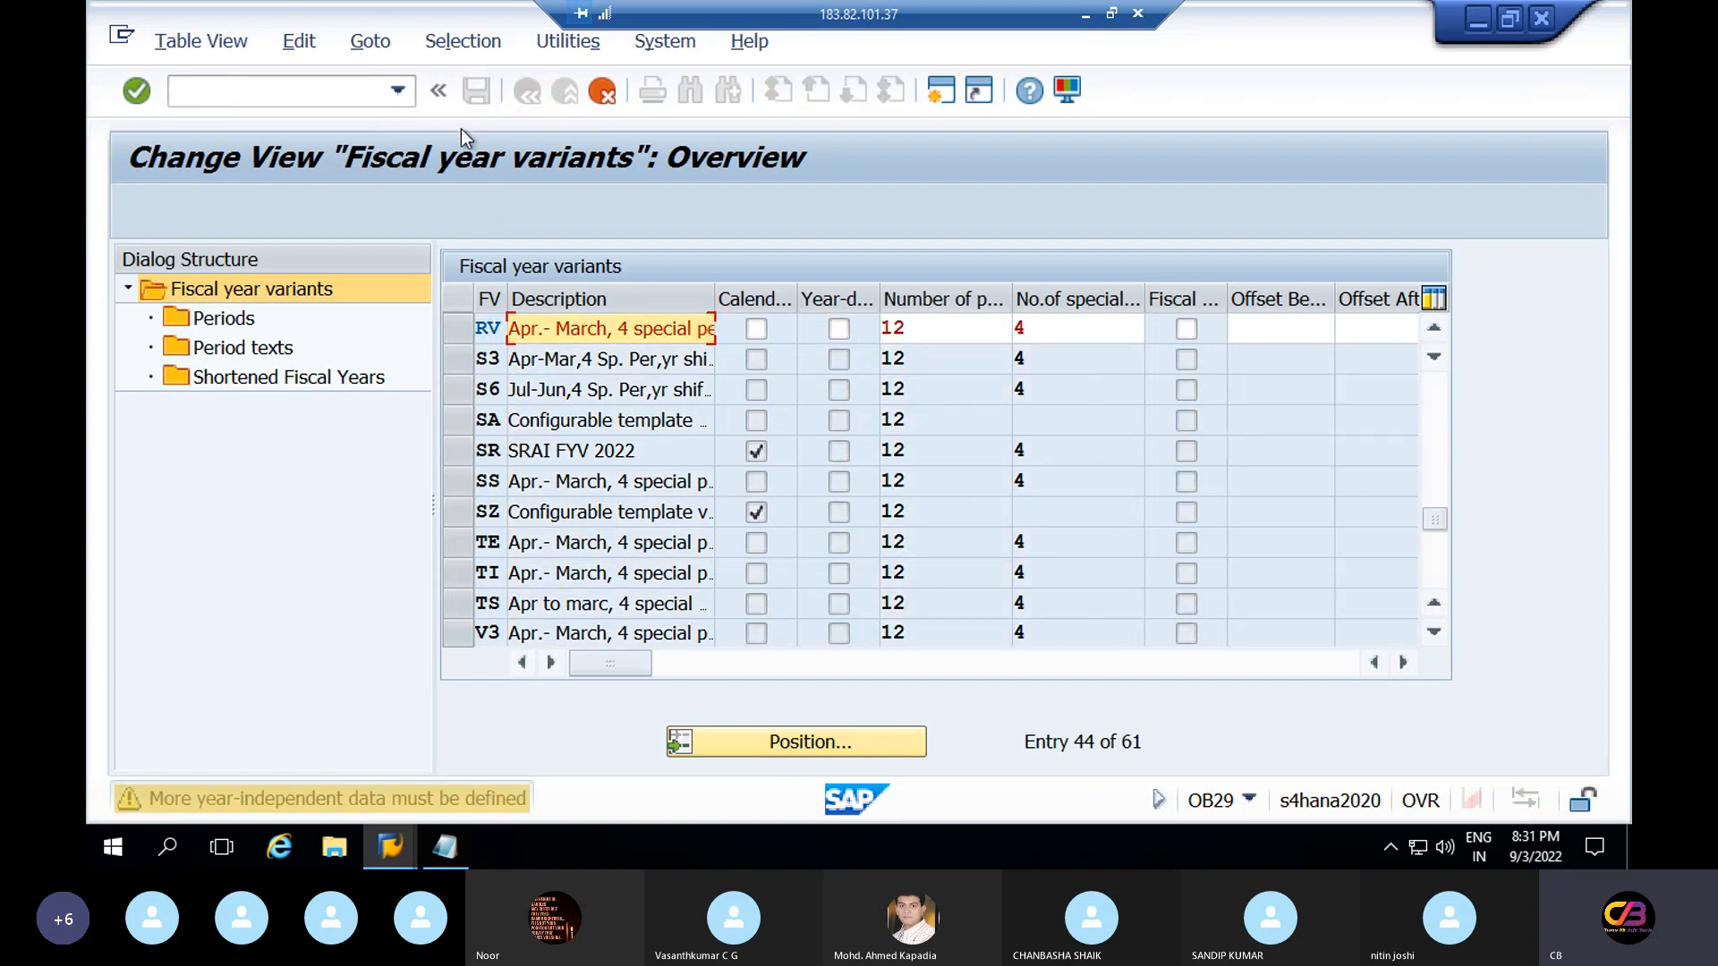
{"action": "key", "text": "Return"}
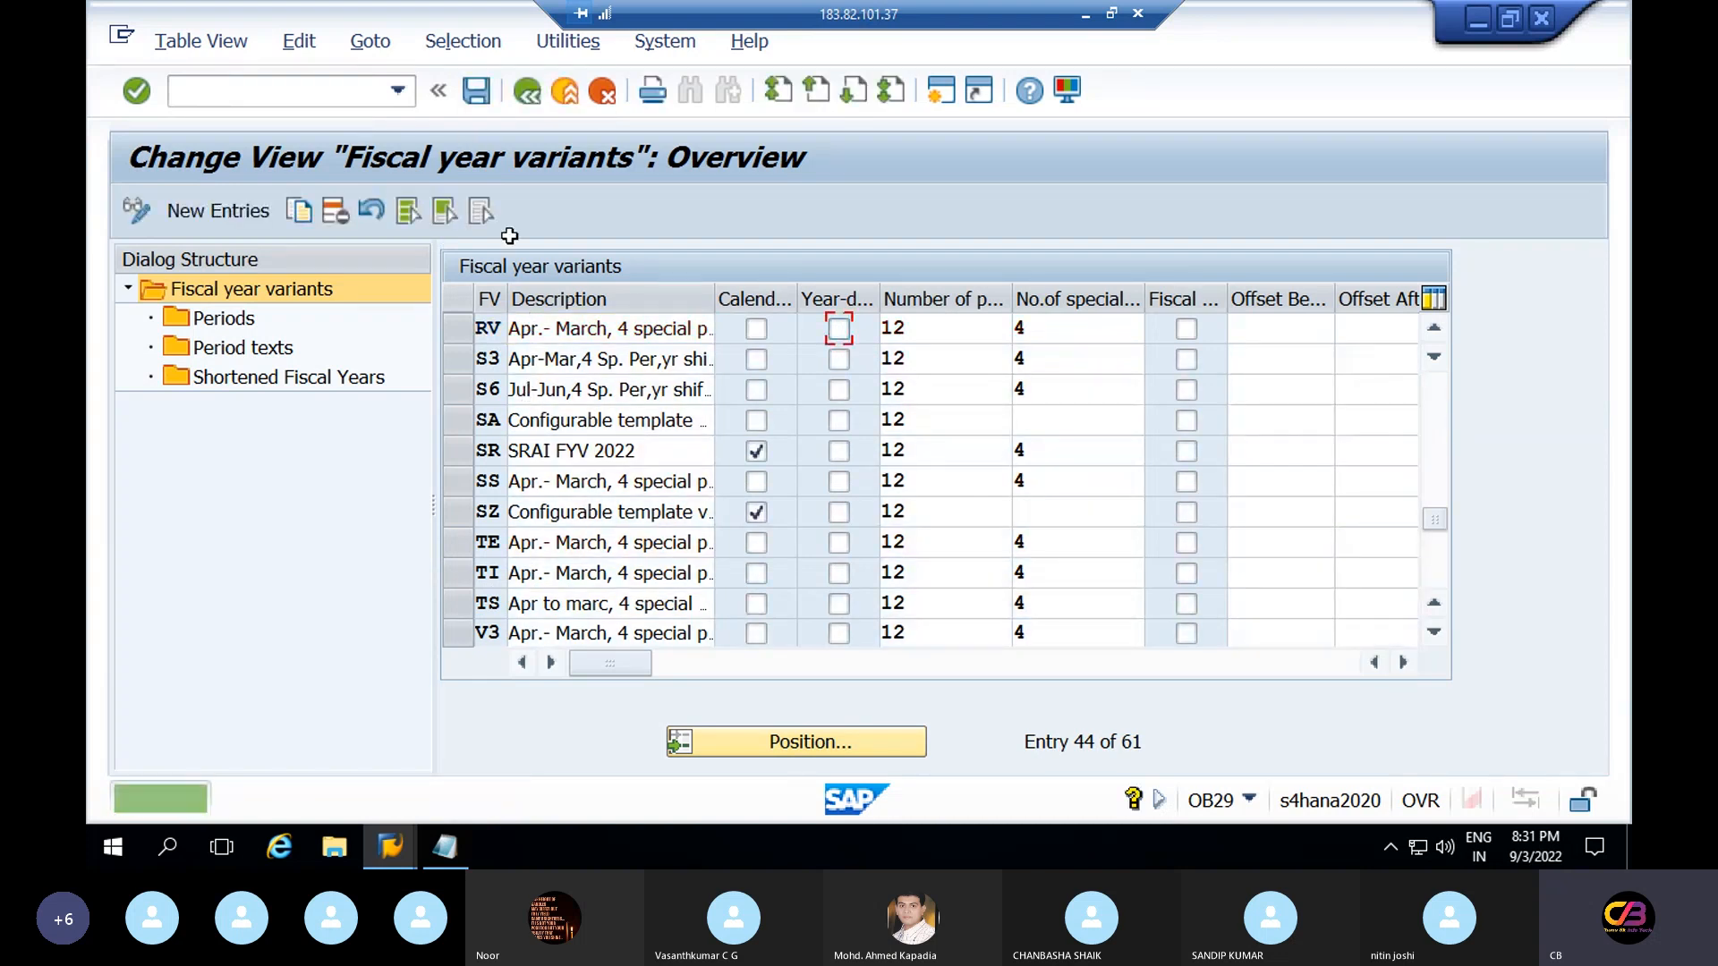
{"action": "left_click", "coordinate": [478, 90]}
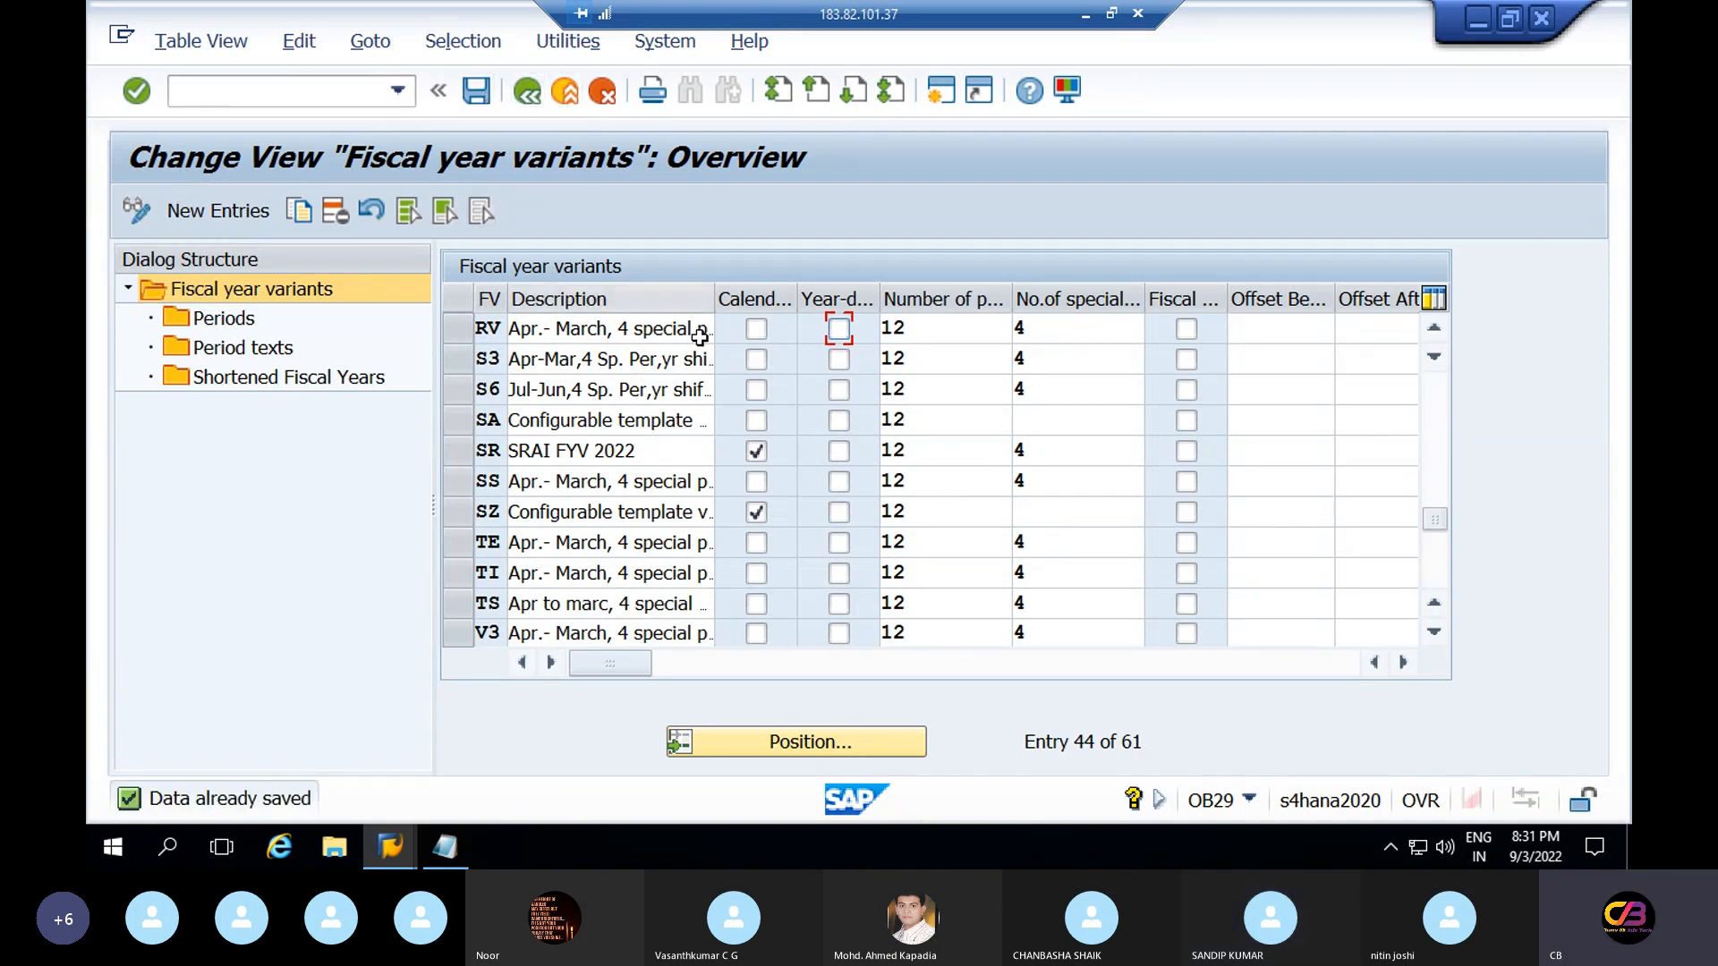
{"action": "left_click", "coordinate": [390, 407]}
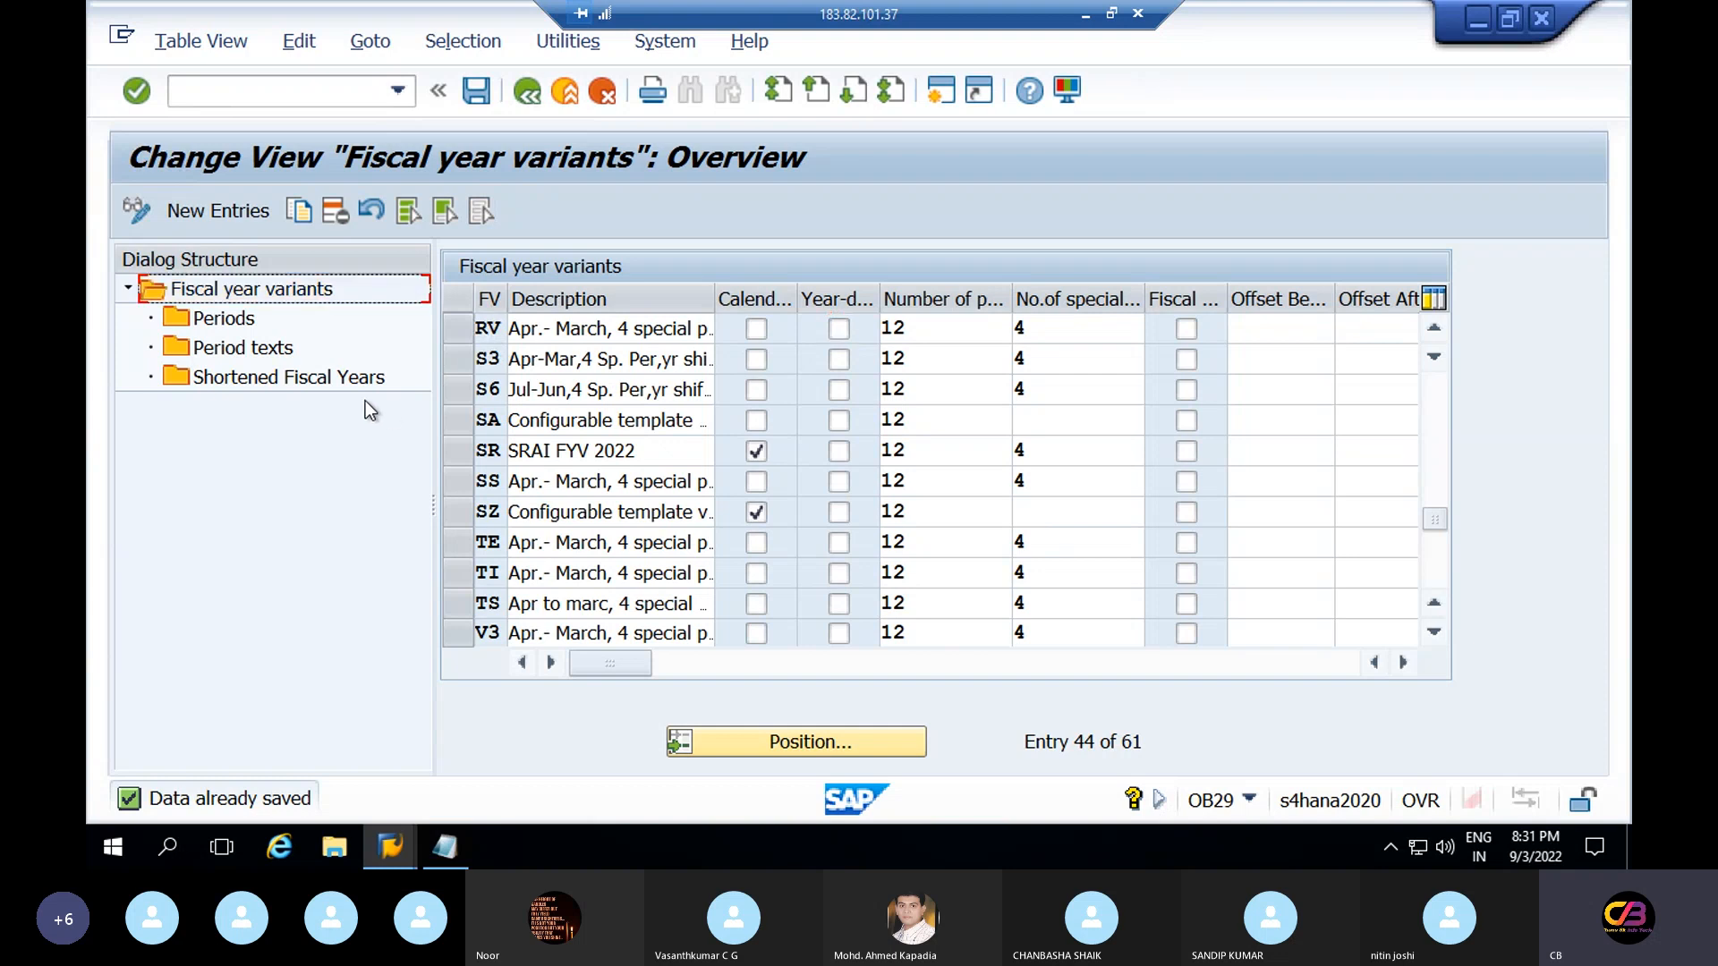
{"action": "left_click", "coordinate": [292, 389]}
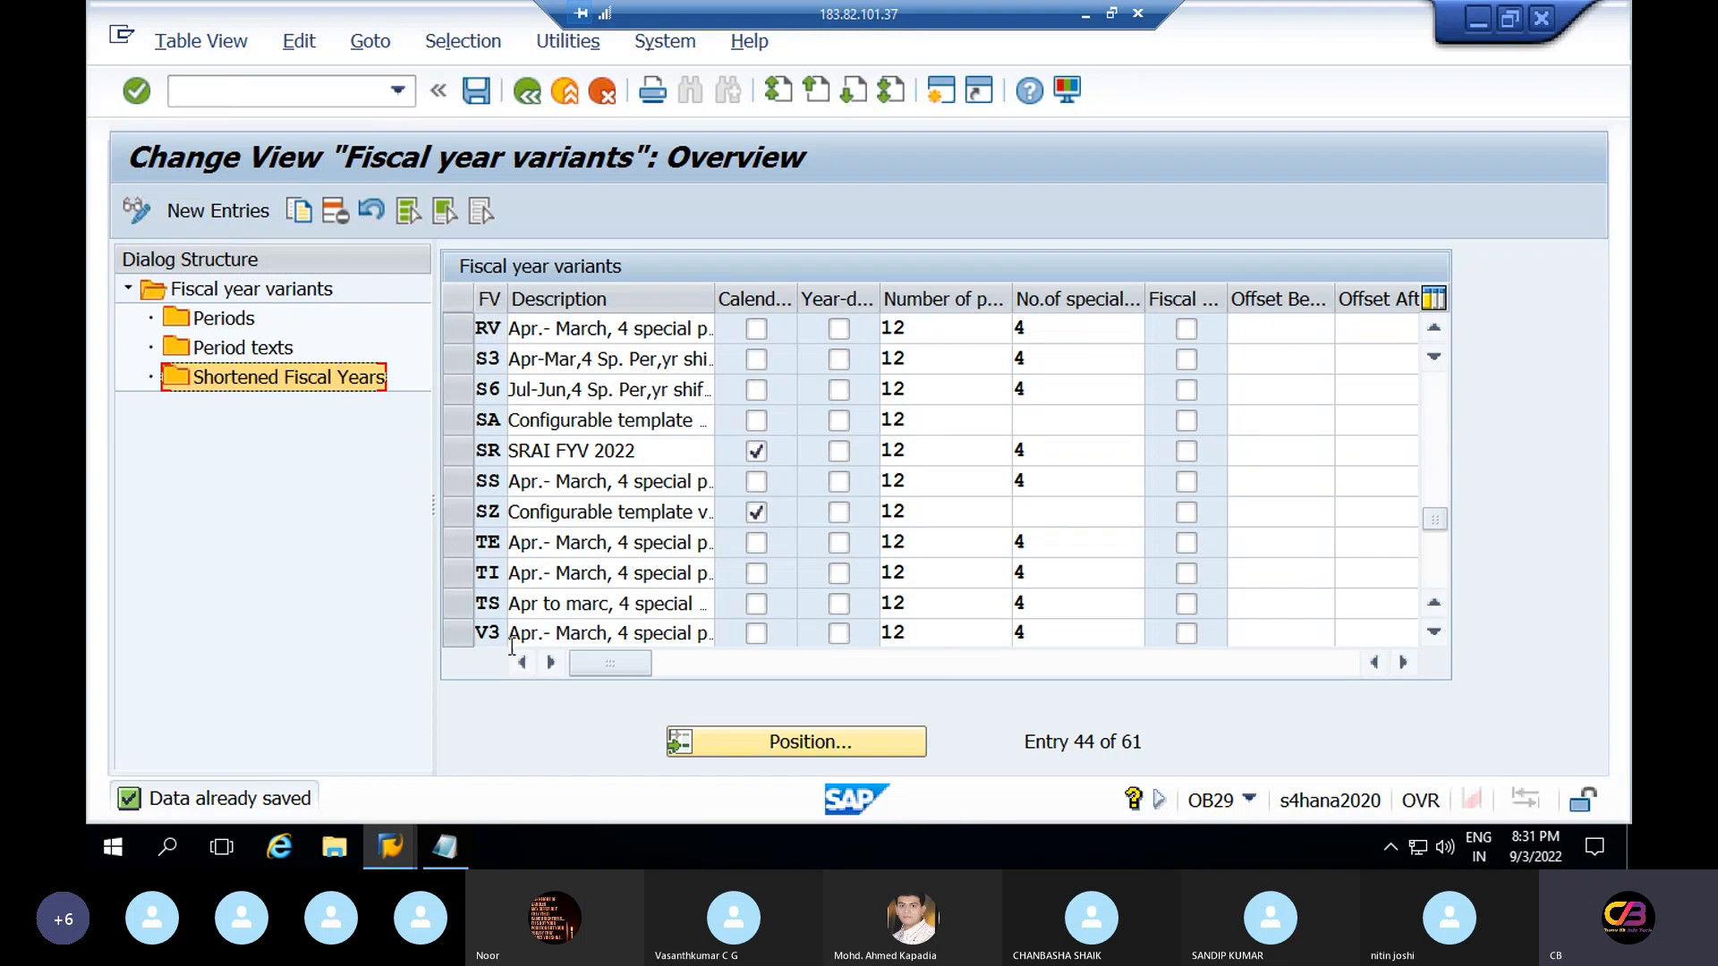
Toggle RV's year-dependent setting and save the fiscal year variants past the warning
{"action": "left_click", "coordinate": [757, 330]}
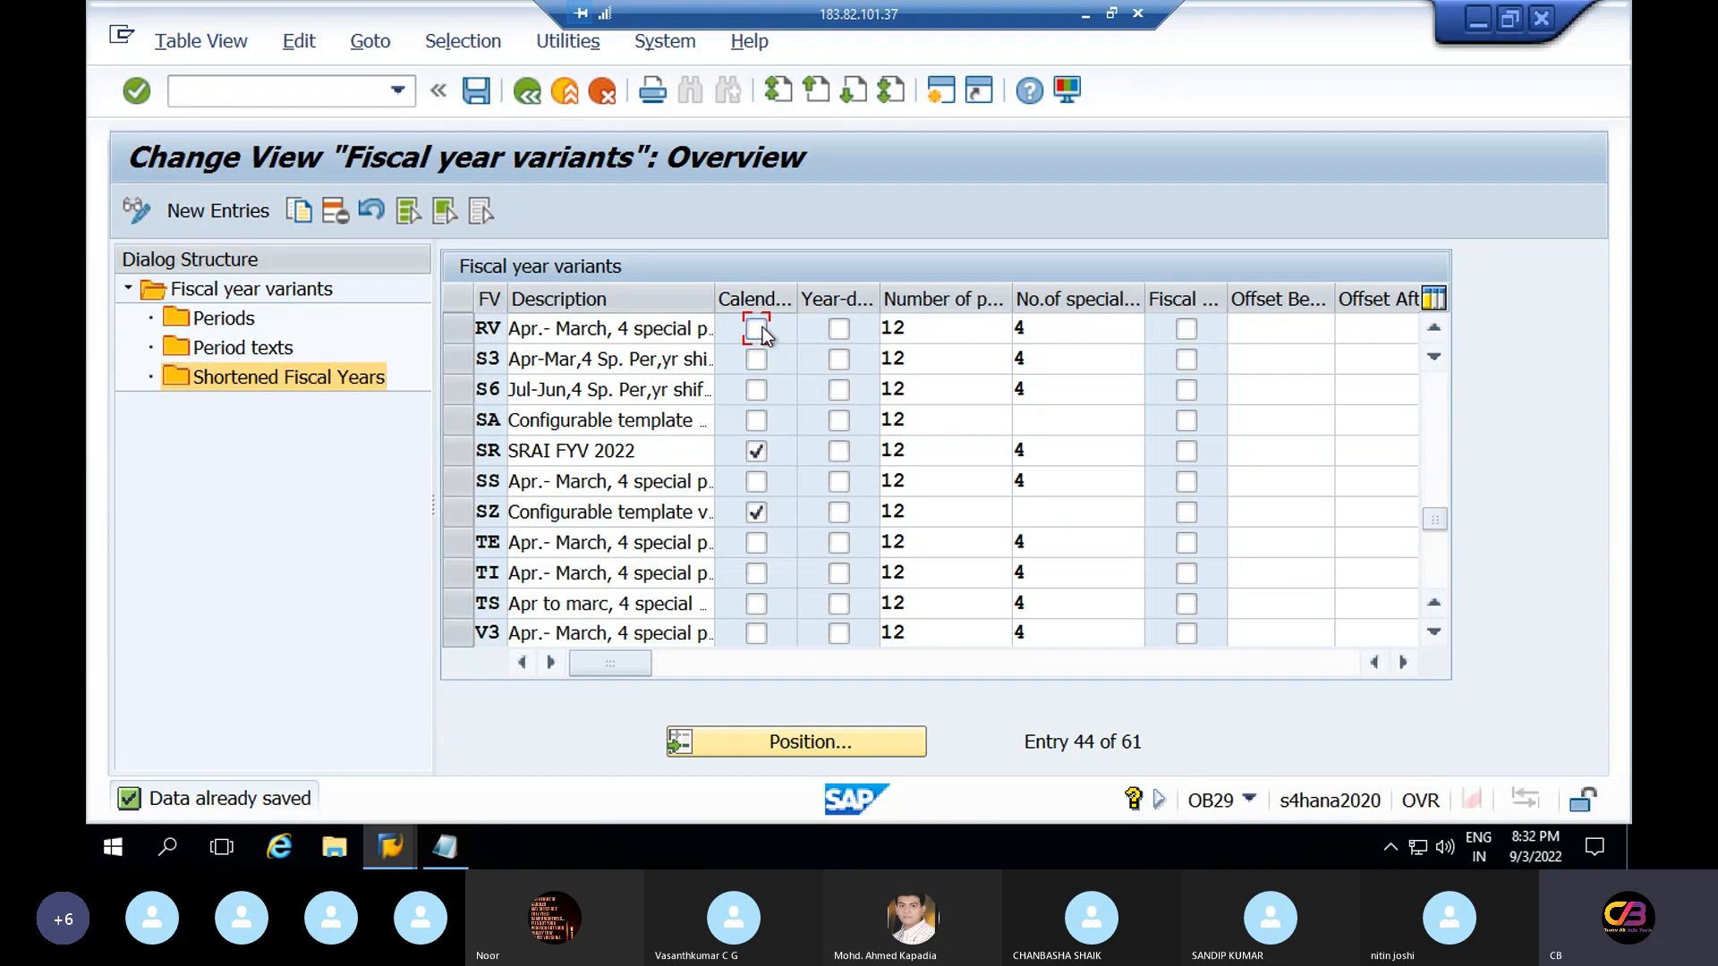
{"action": "left_click", "coordinate": [848, 332]}
{"action": "left_click", "coordinate": [848, 332]}
{"action": "left_click", "coordinate": [293, 374]}
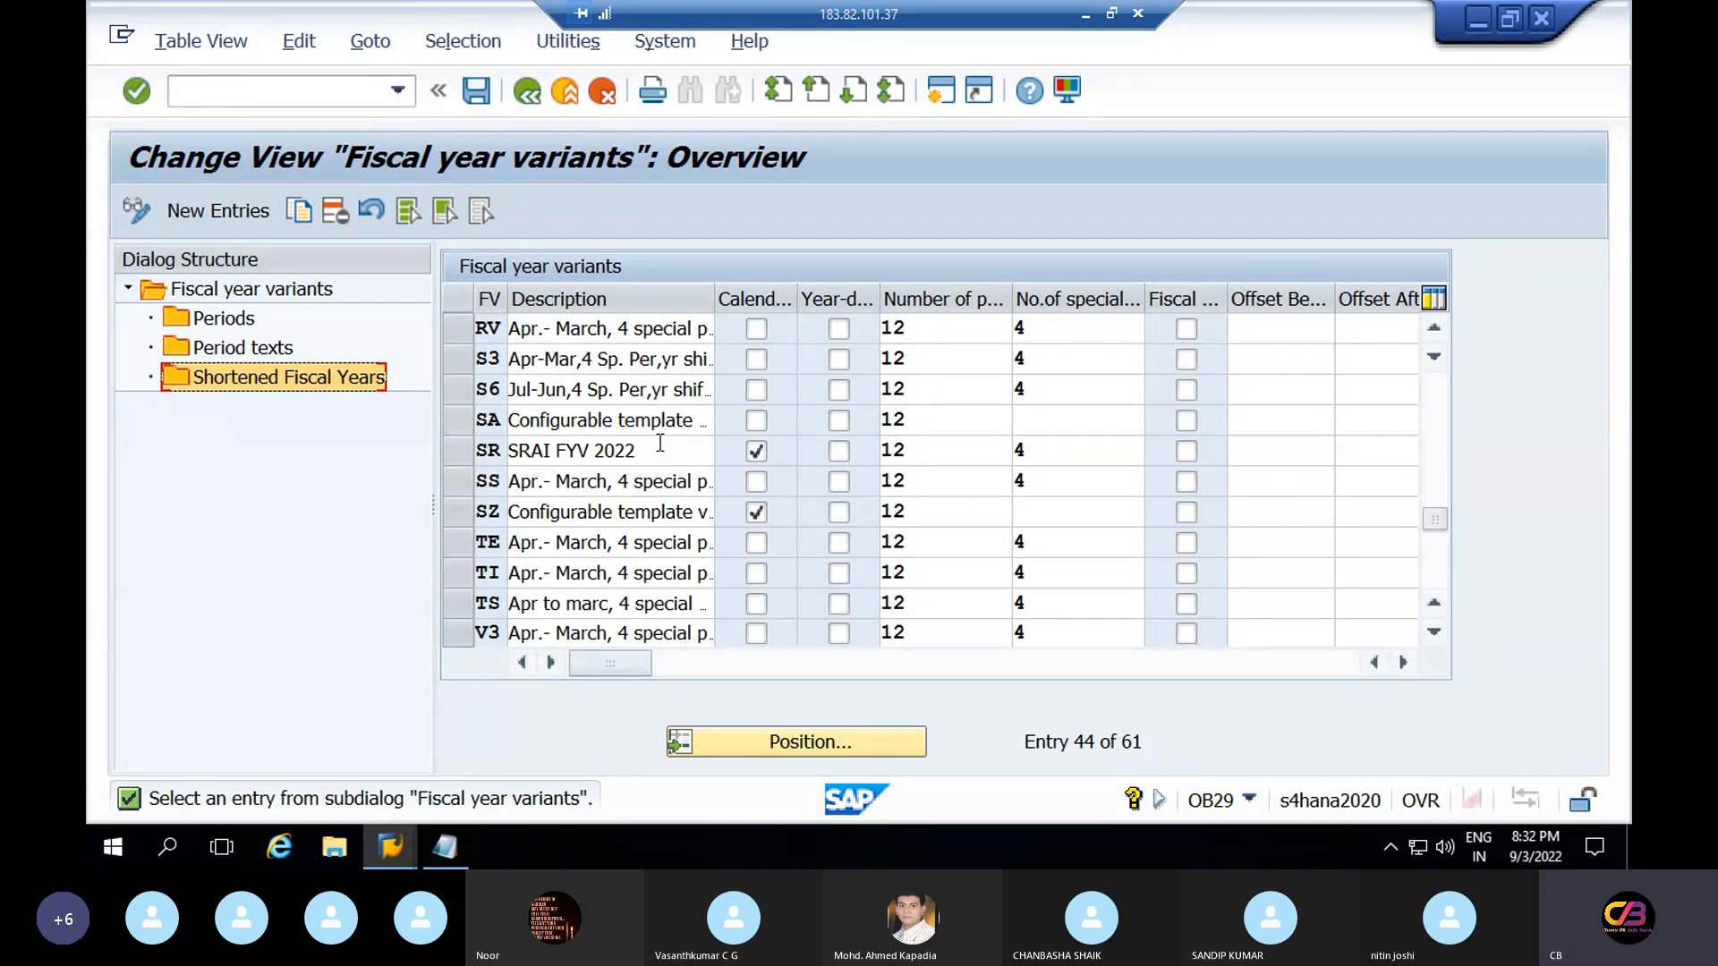
{"action": "left_click", "coordinate": [839, 329]}
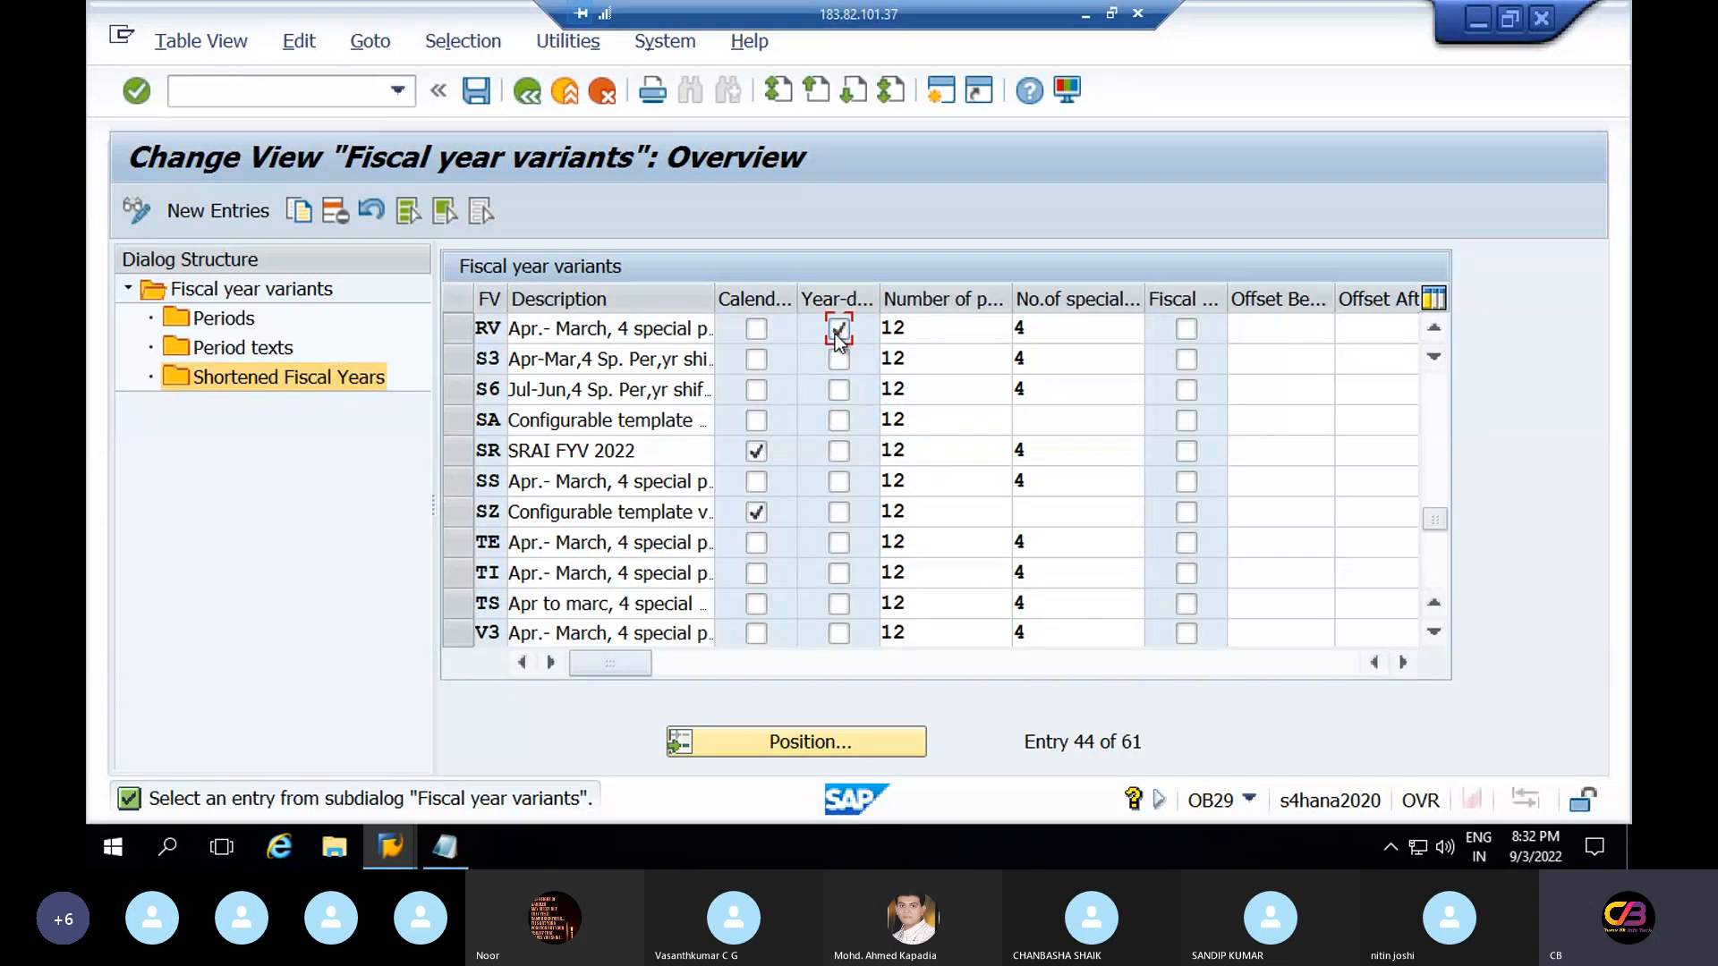
{"action": "left_click", "coordinate": [484, 92]}
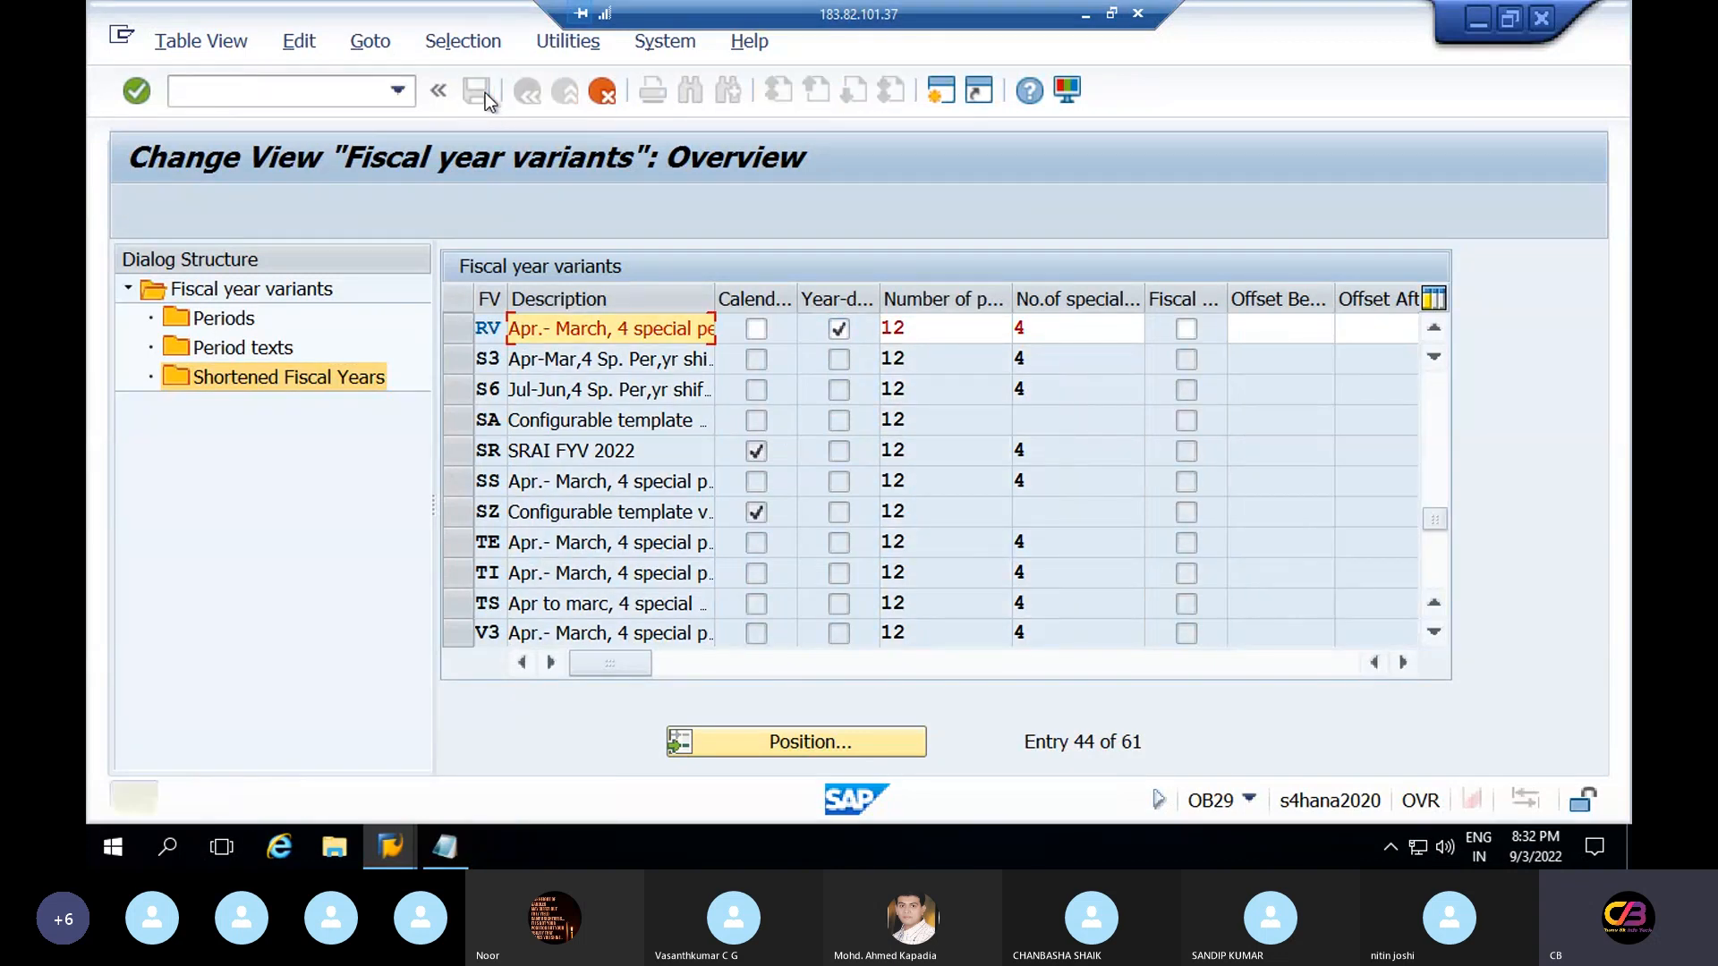
{"action": "key", "text": "Return"}
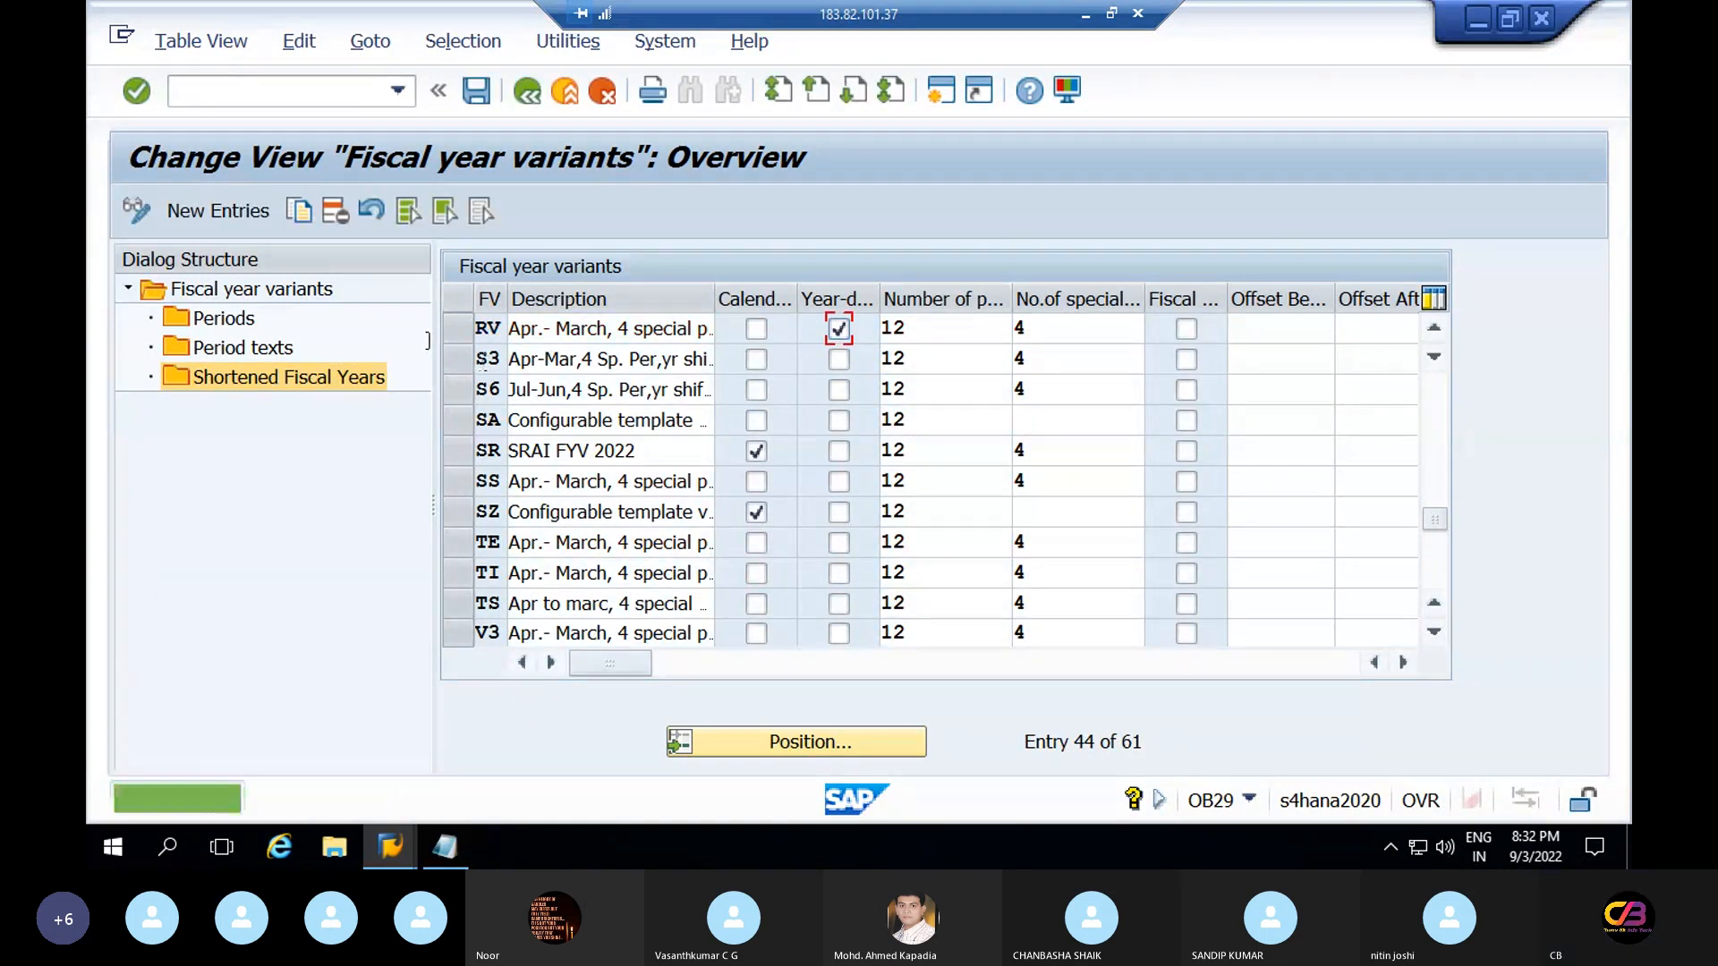
Clear RV's Year-dependent checkbox once more and save the change
{"action": "double_click", "coordinate": [260, 381]}
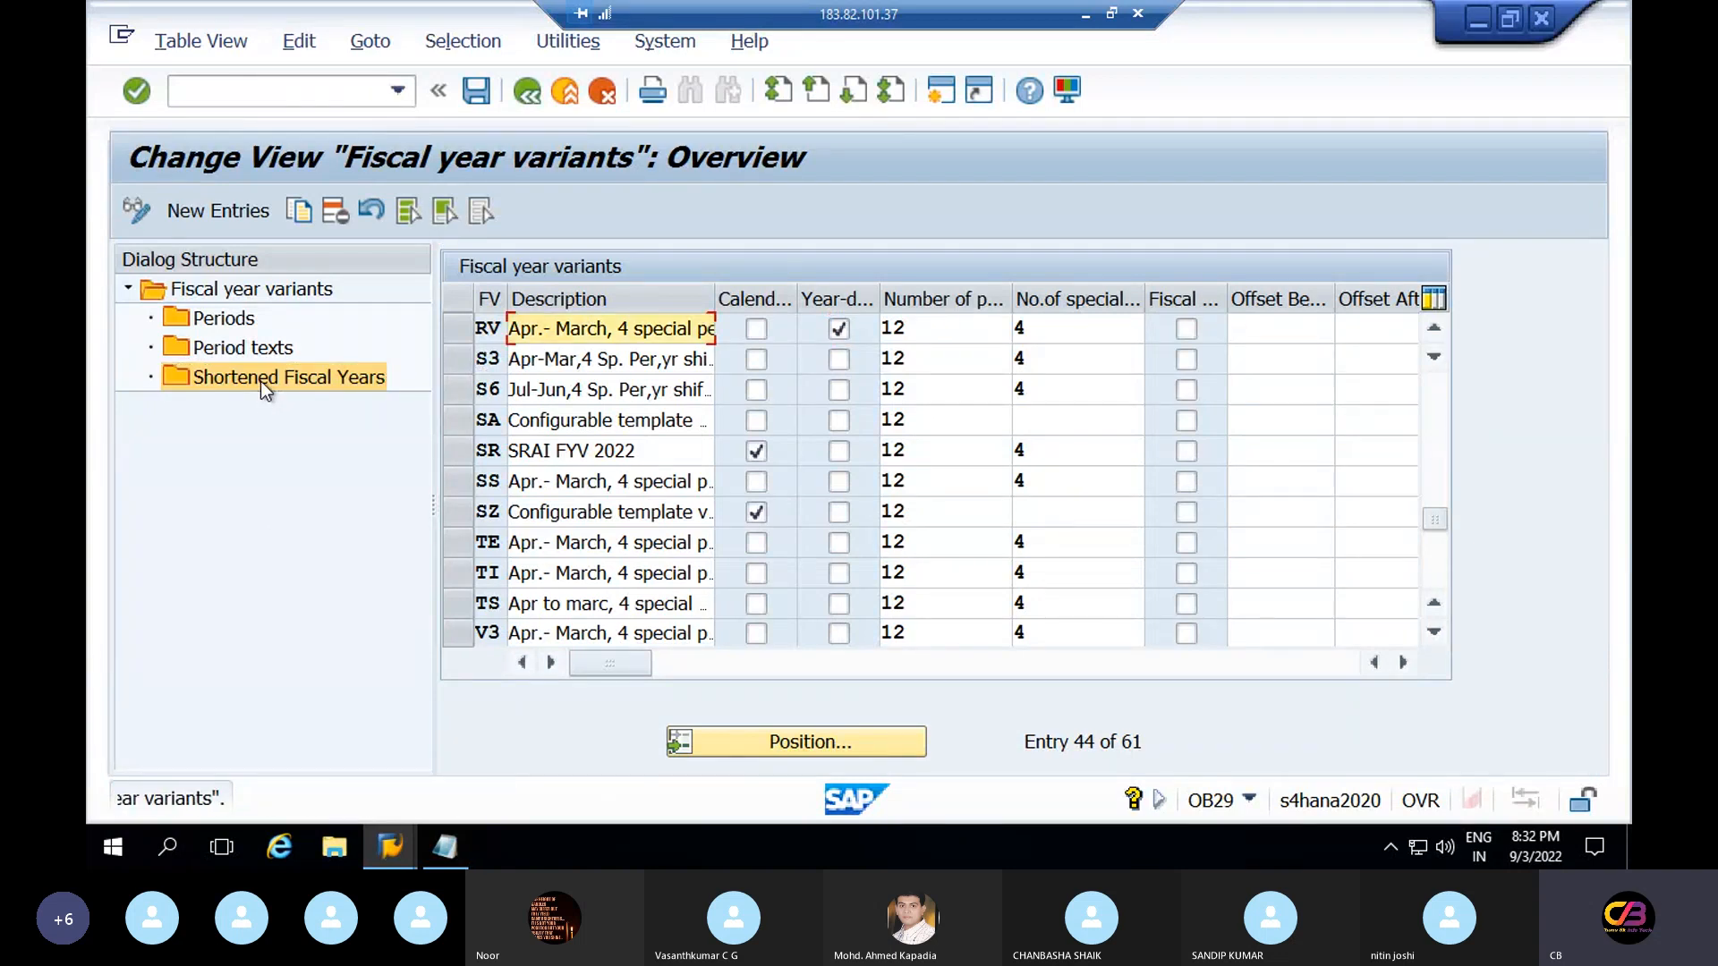
{"action": "left_click", "coordinate": [837, 338]}
{"action": "left_click", "coordinate": [837, 340]}
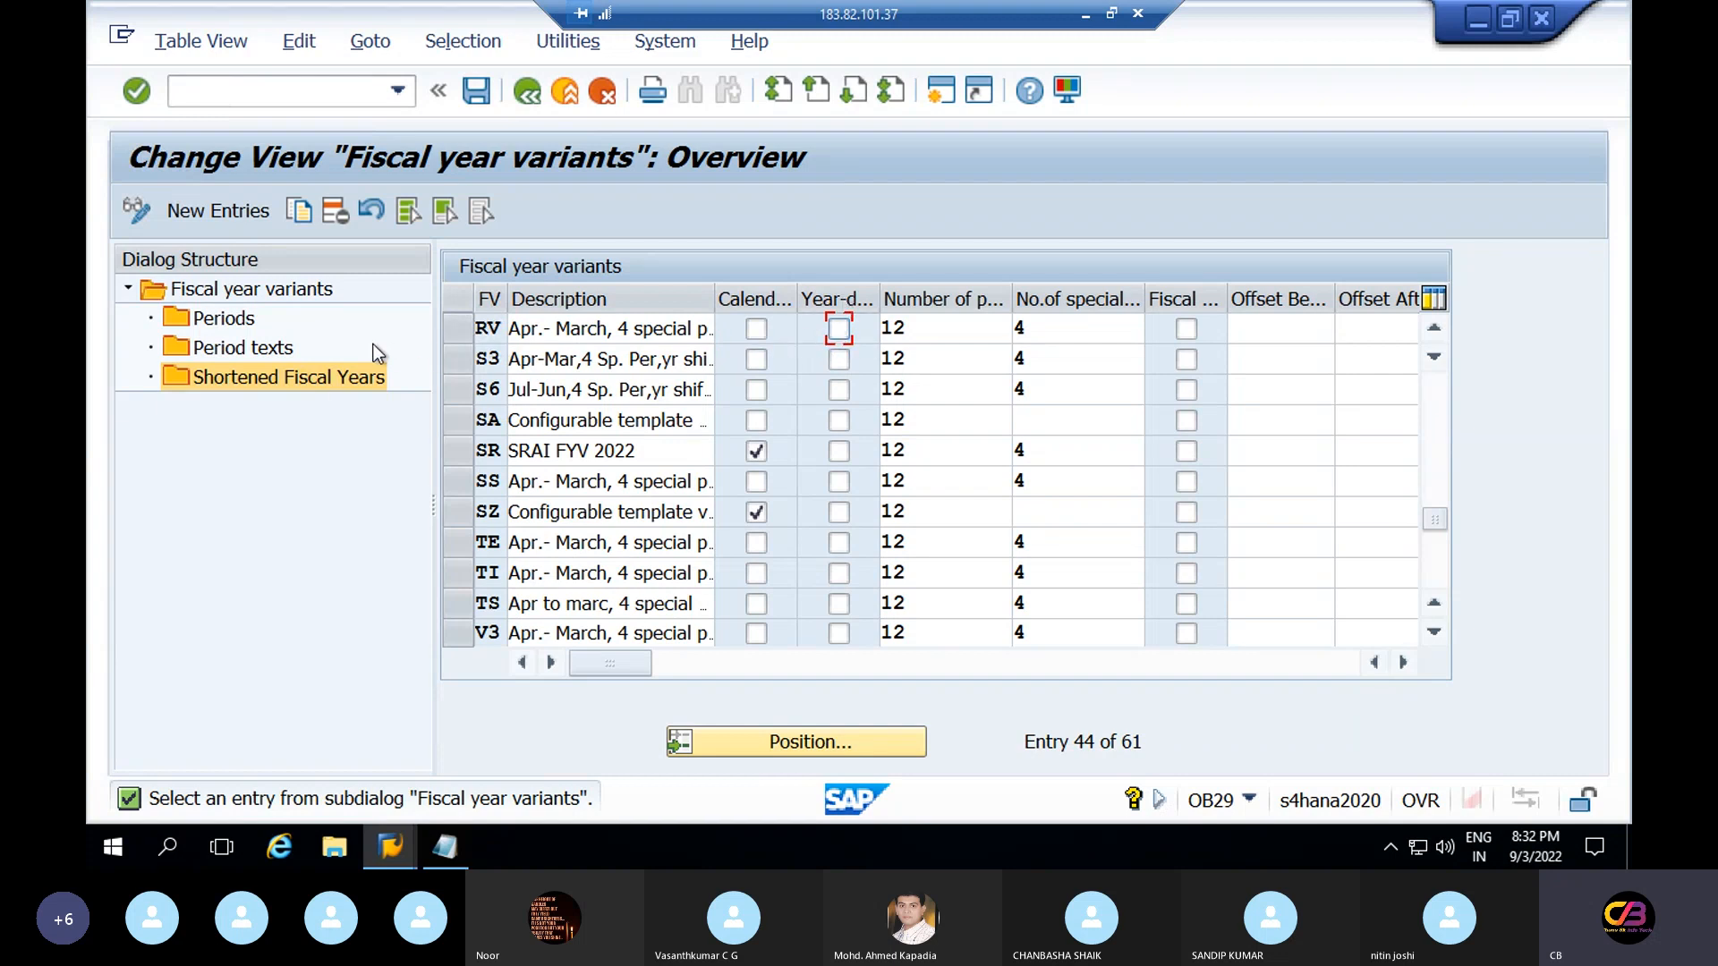
{"action": "left_click", "coordinate": [837, 329]}
{"action": "left_click", "coordinate": [476, 93]}
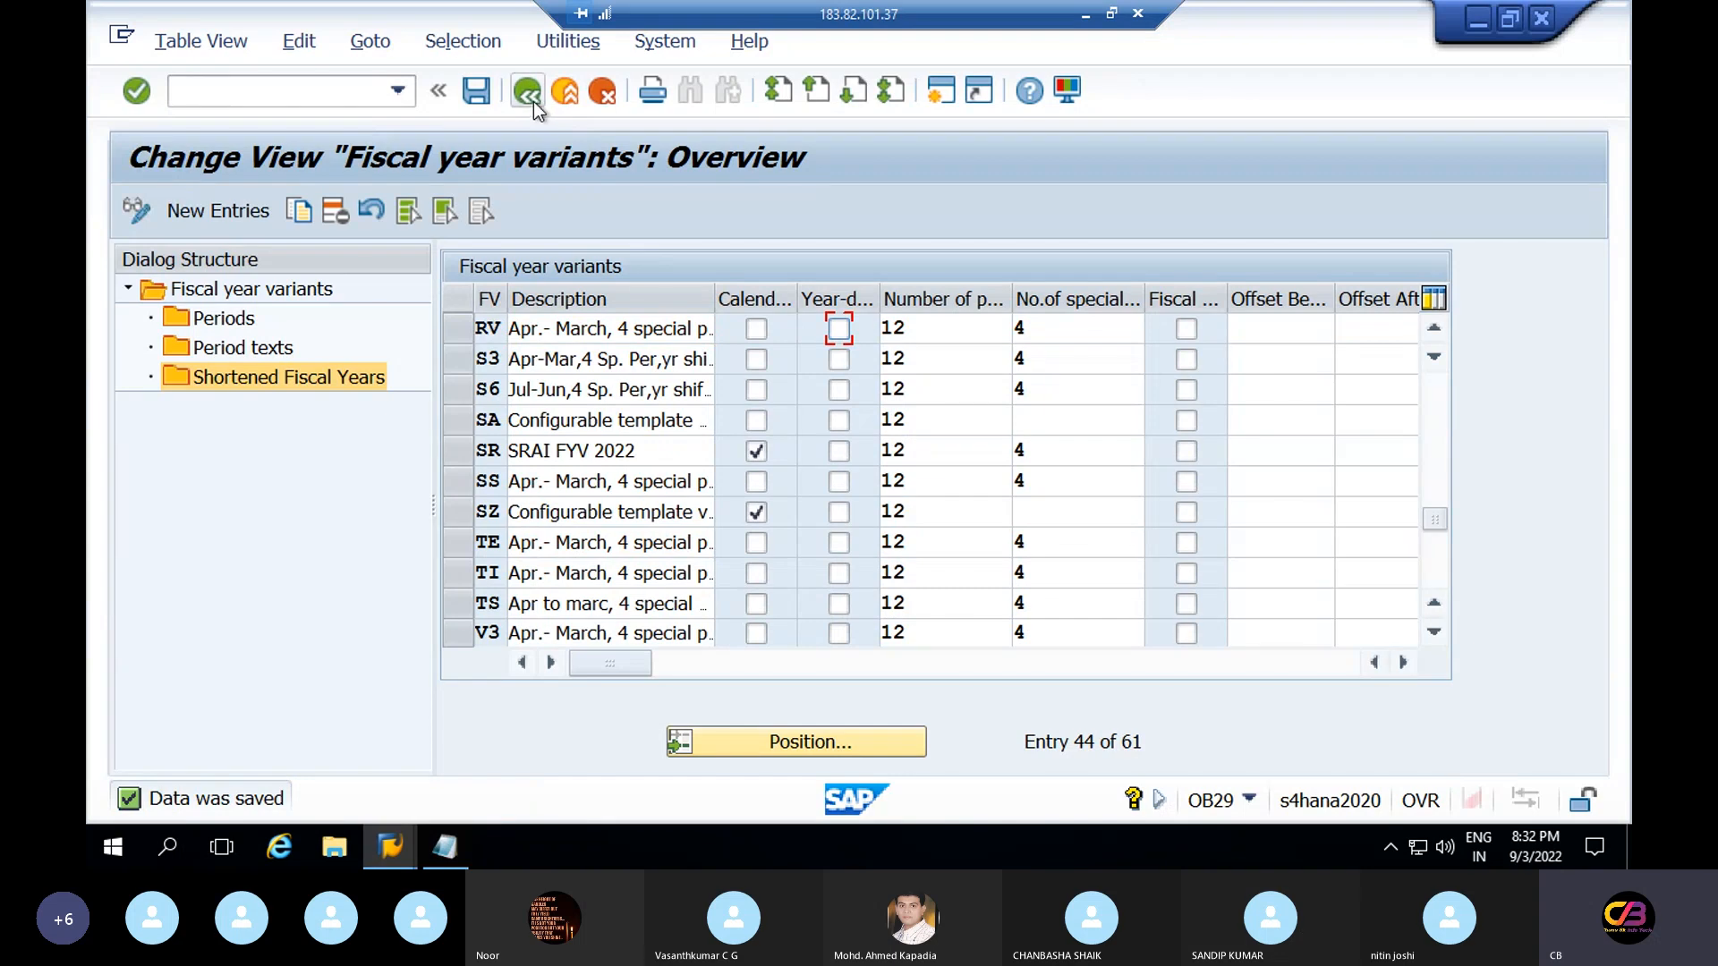
Reopen OB29 and jump to fiscal year variant V3
{"action": "left_click", "coordinate": [526, 93]}
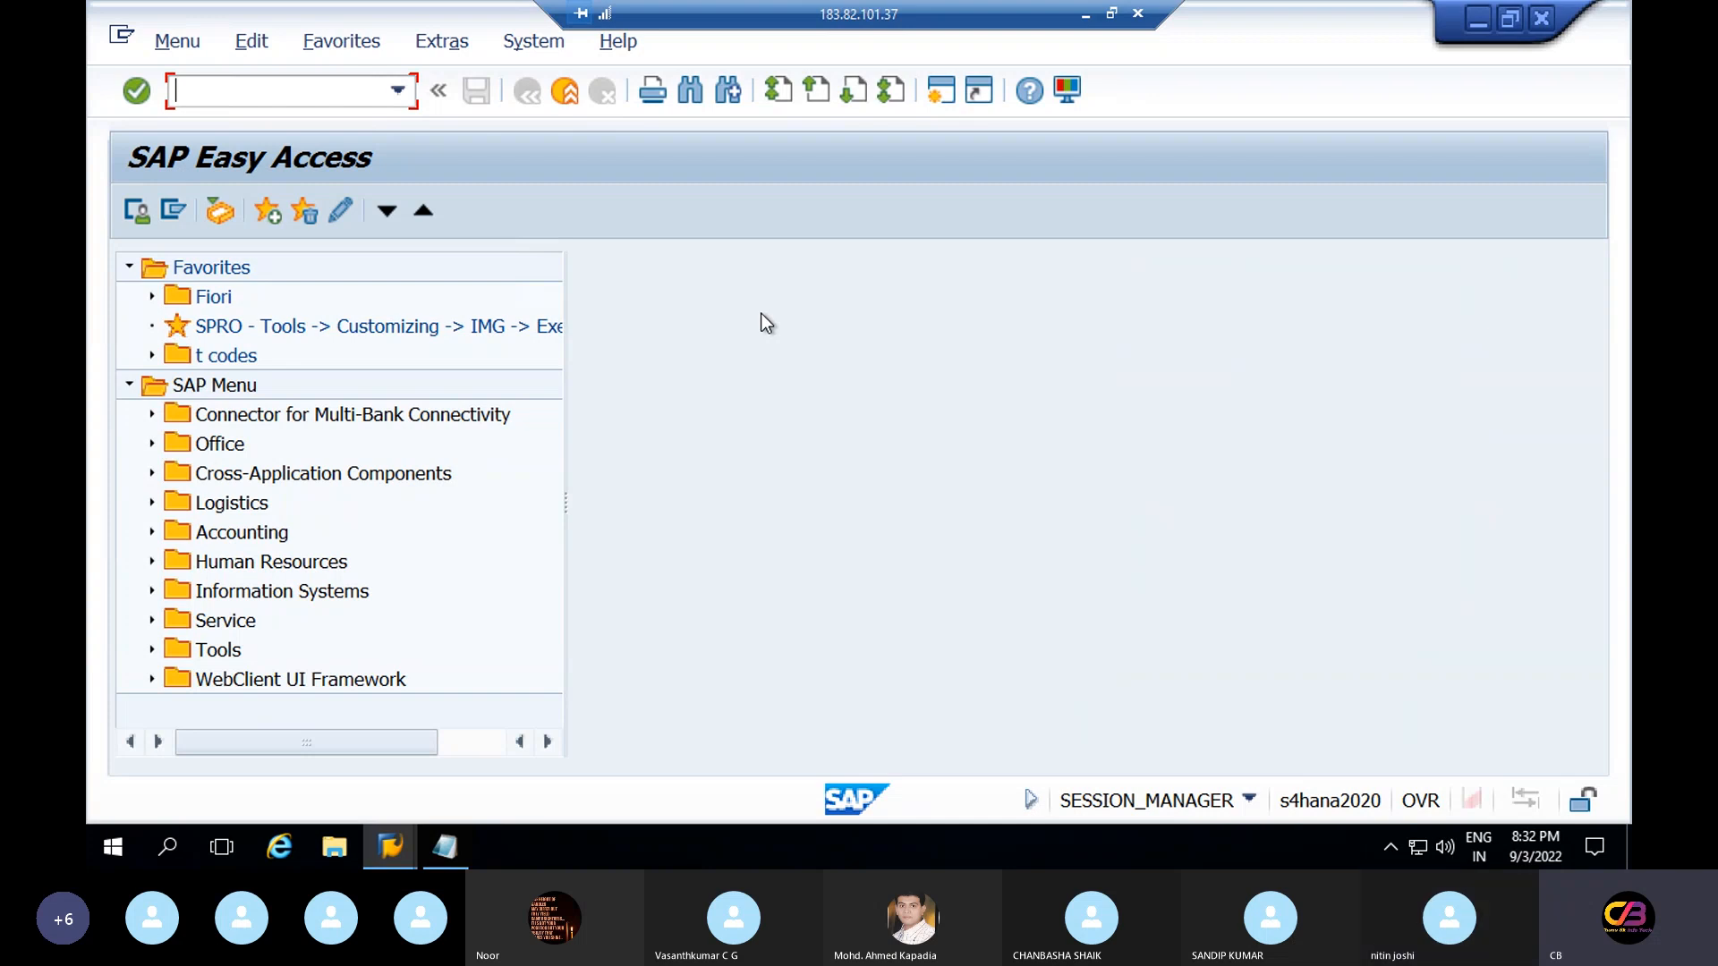
{"action": "type", "text": "ob29"}
{"action": "key", "text": "Return"}
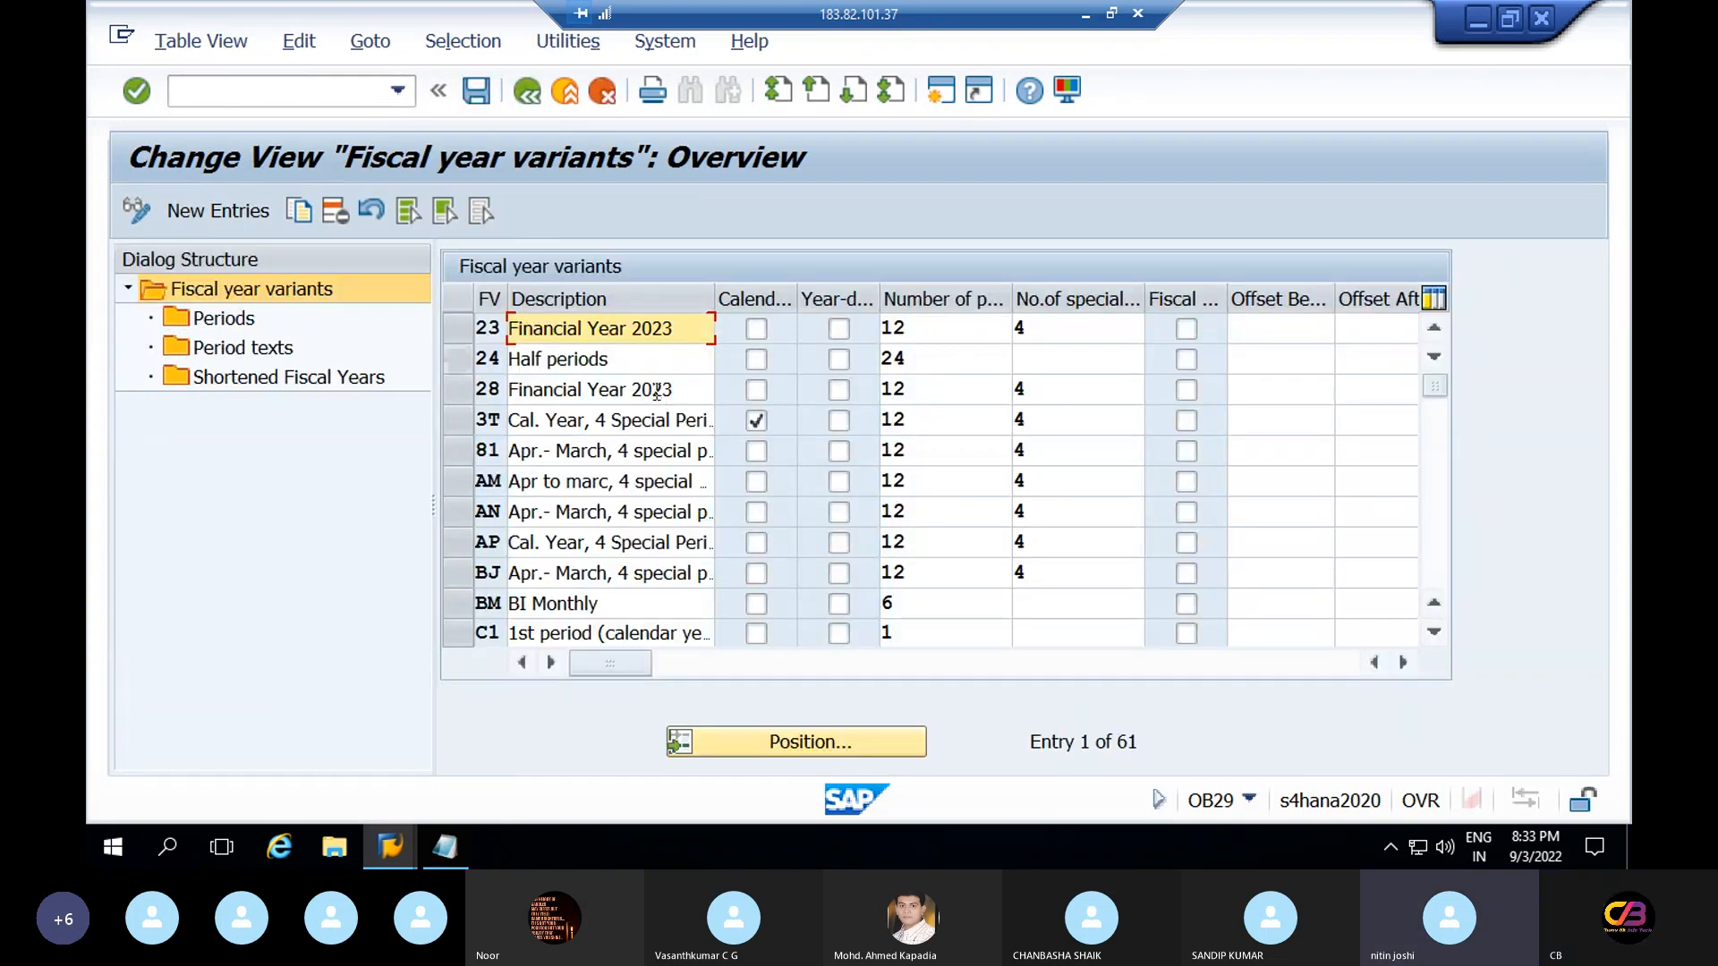
{"action": "left_click", "coordinate": [843, 741]}
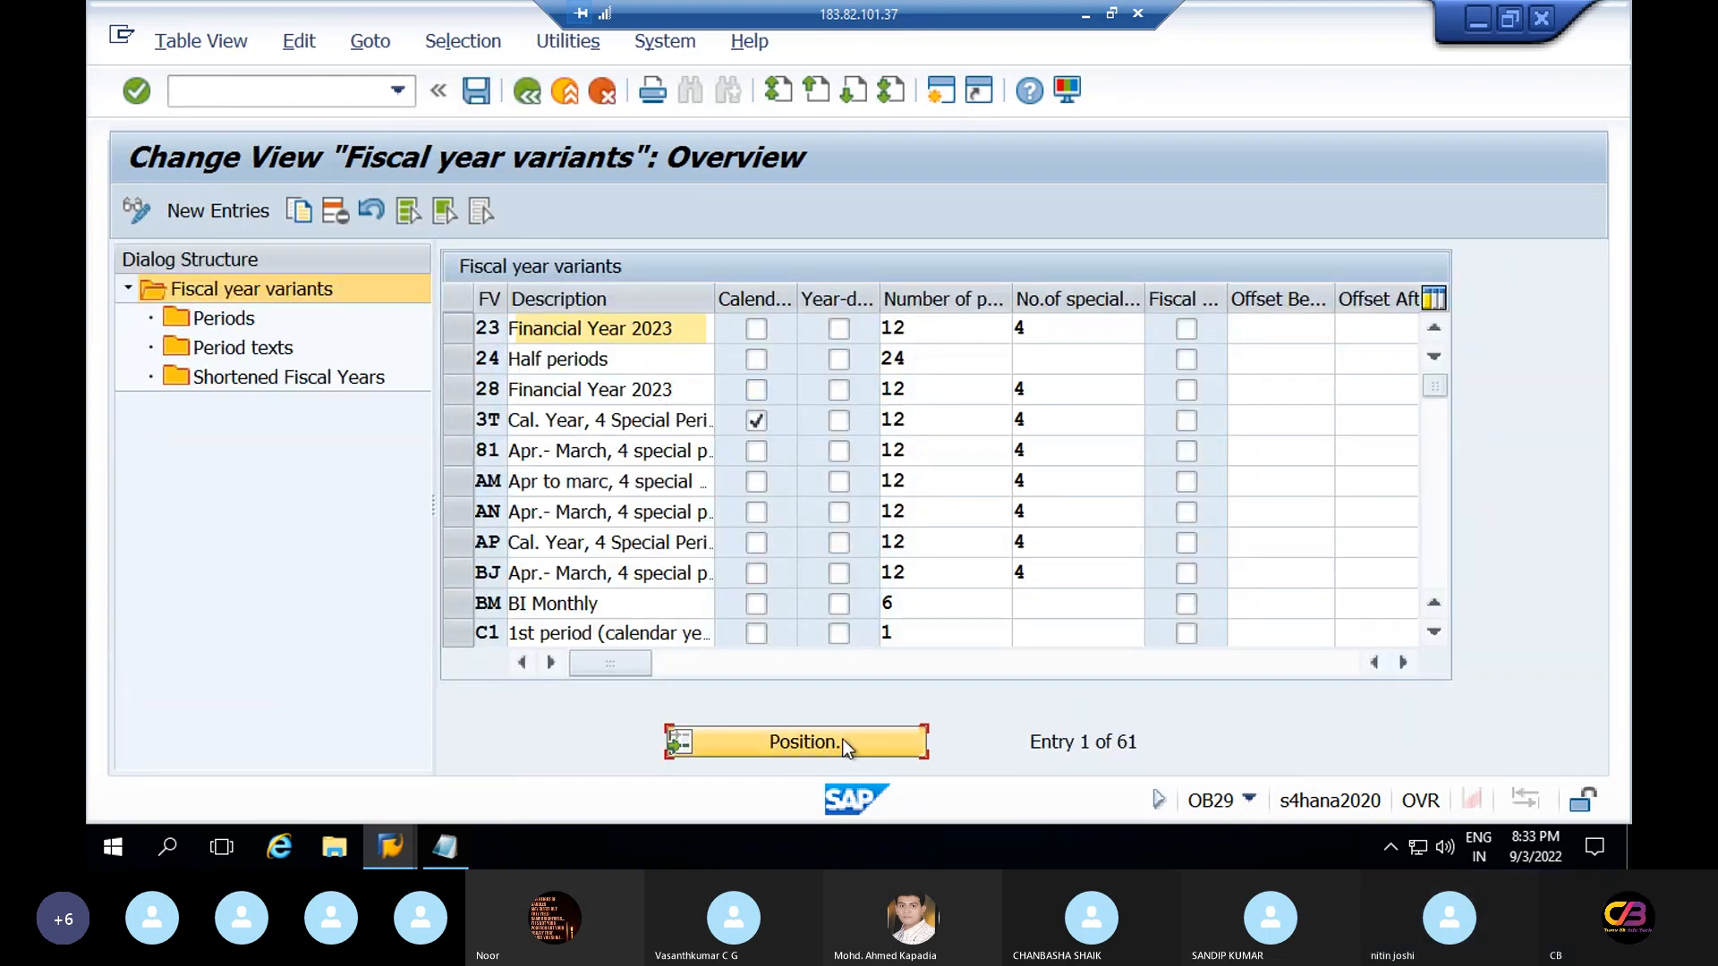
{"action": "type", "text": "V3"}
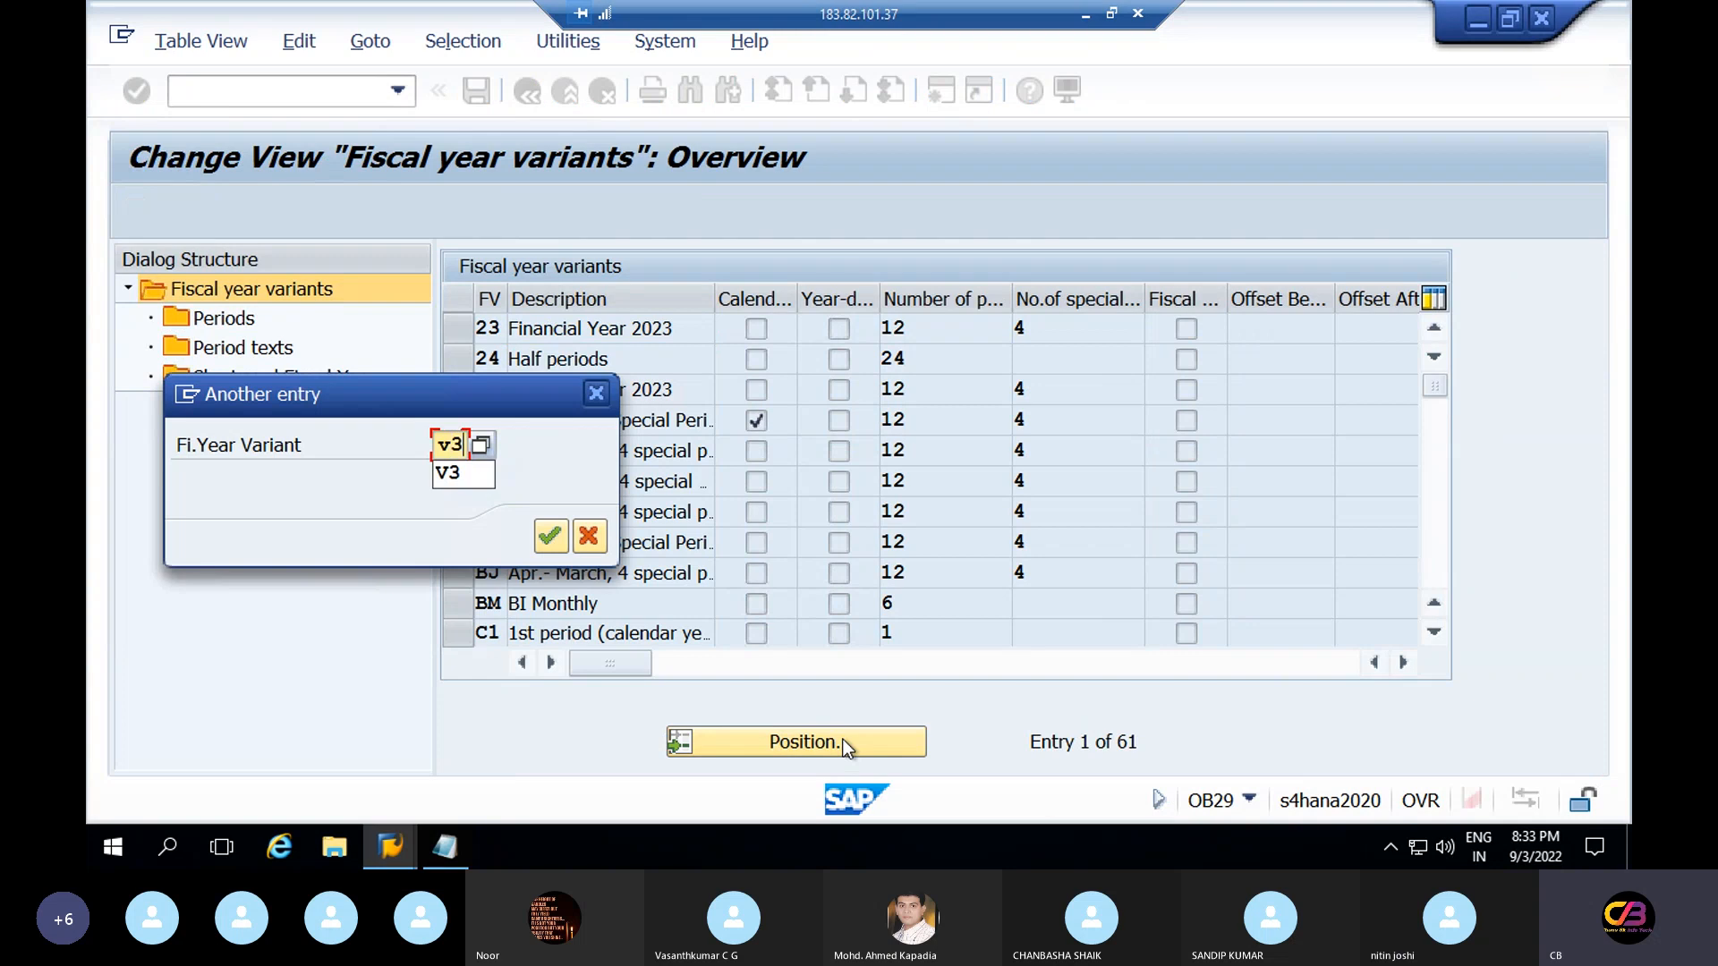
{"action": "key", "text": "Return"}
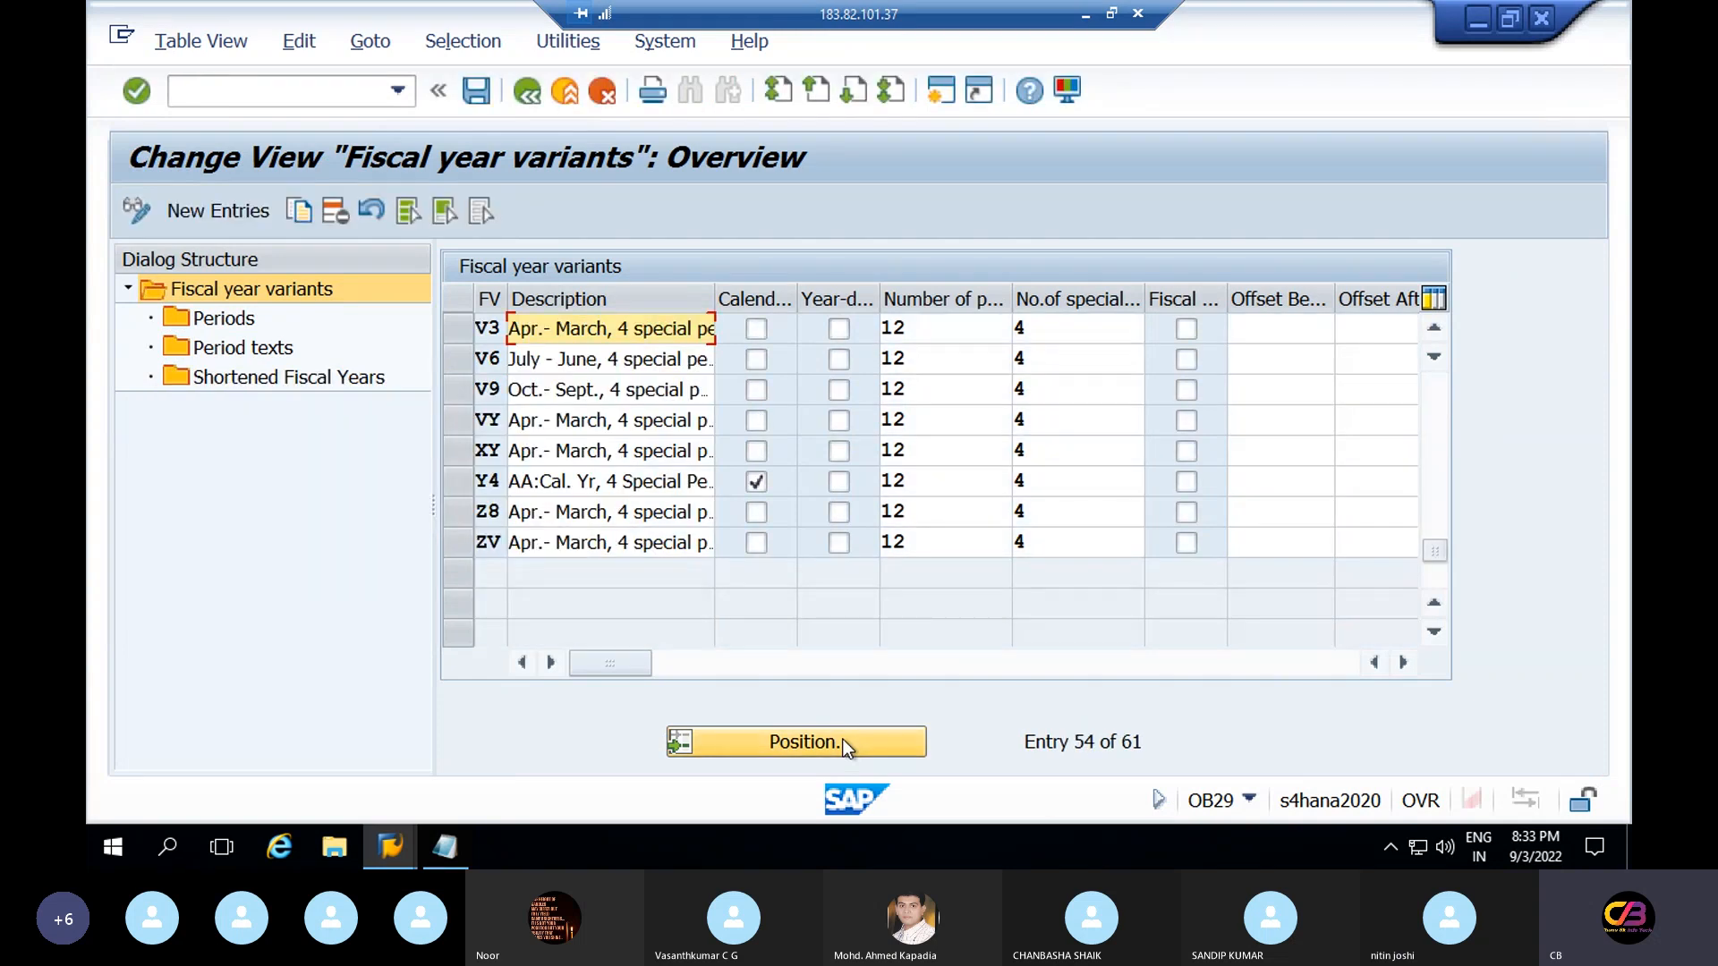
Inspect V3's 12 posting periods and 4 special periods, then return to SAP Easy Access
{"action": "left_click", "coordinate": [488, 328]}
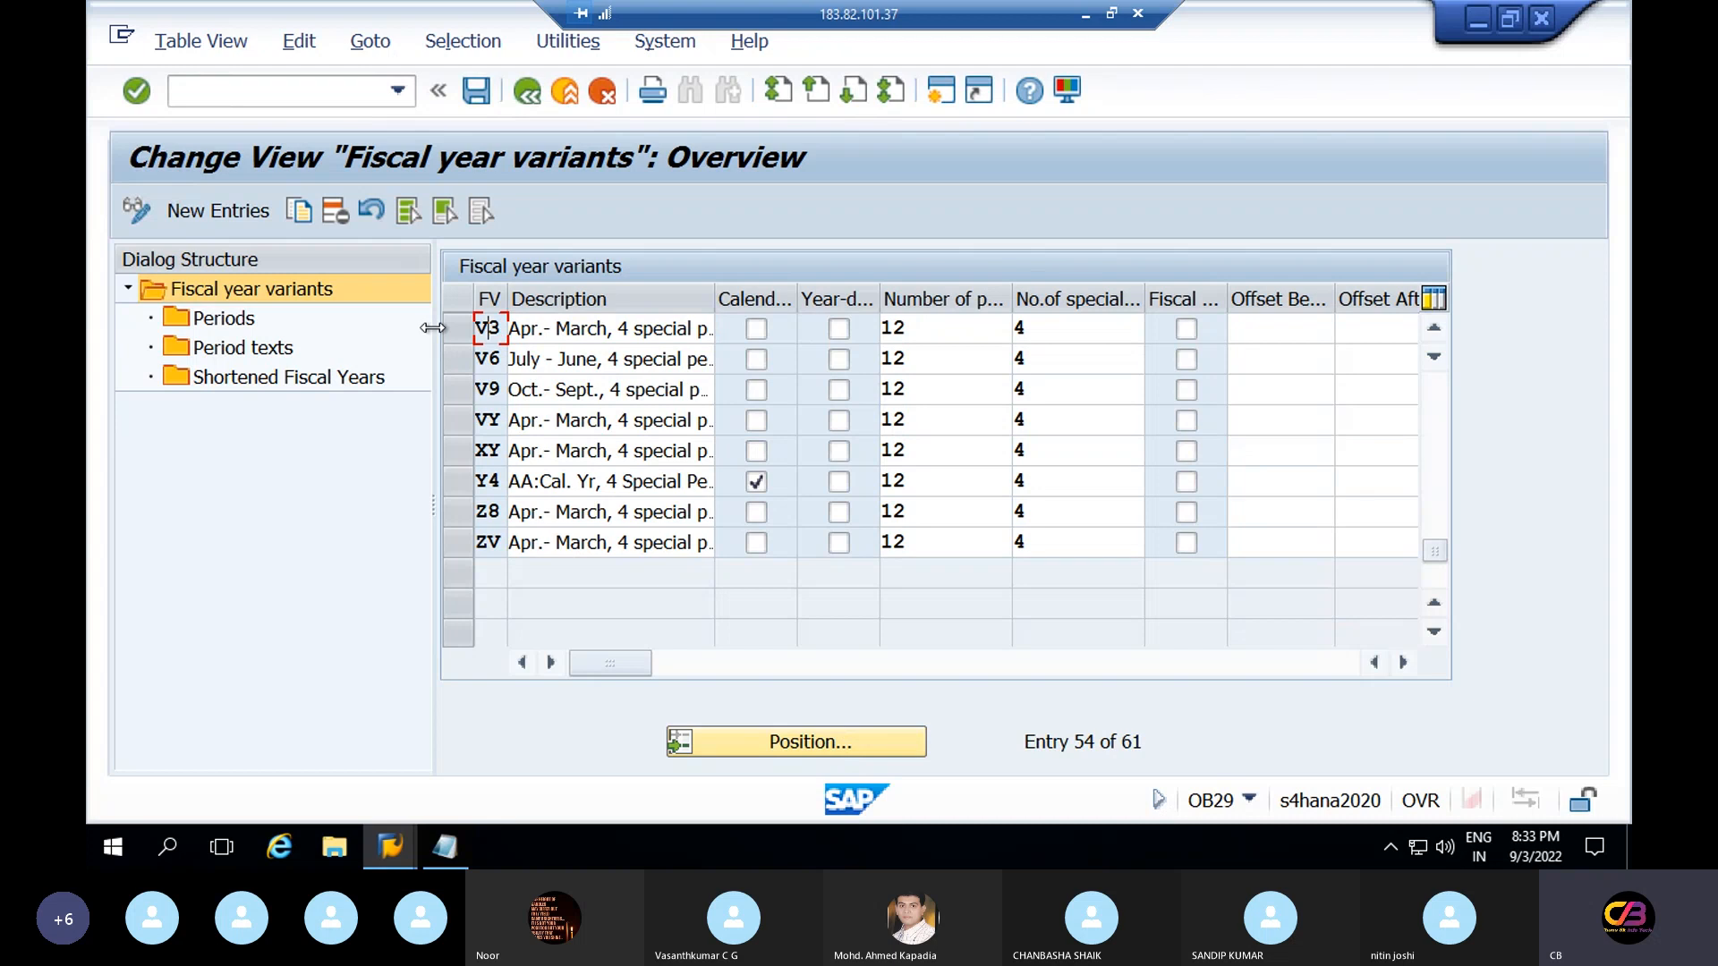
{"action": "double_click", "coordinate": [948, 328]}
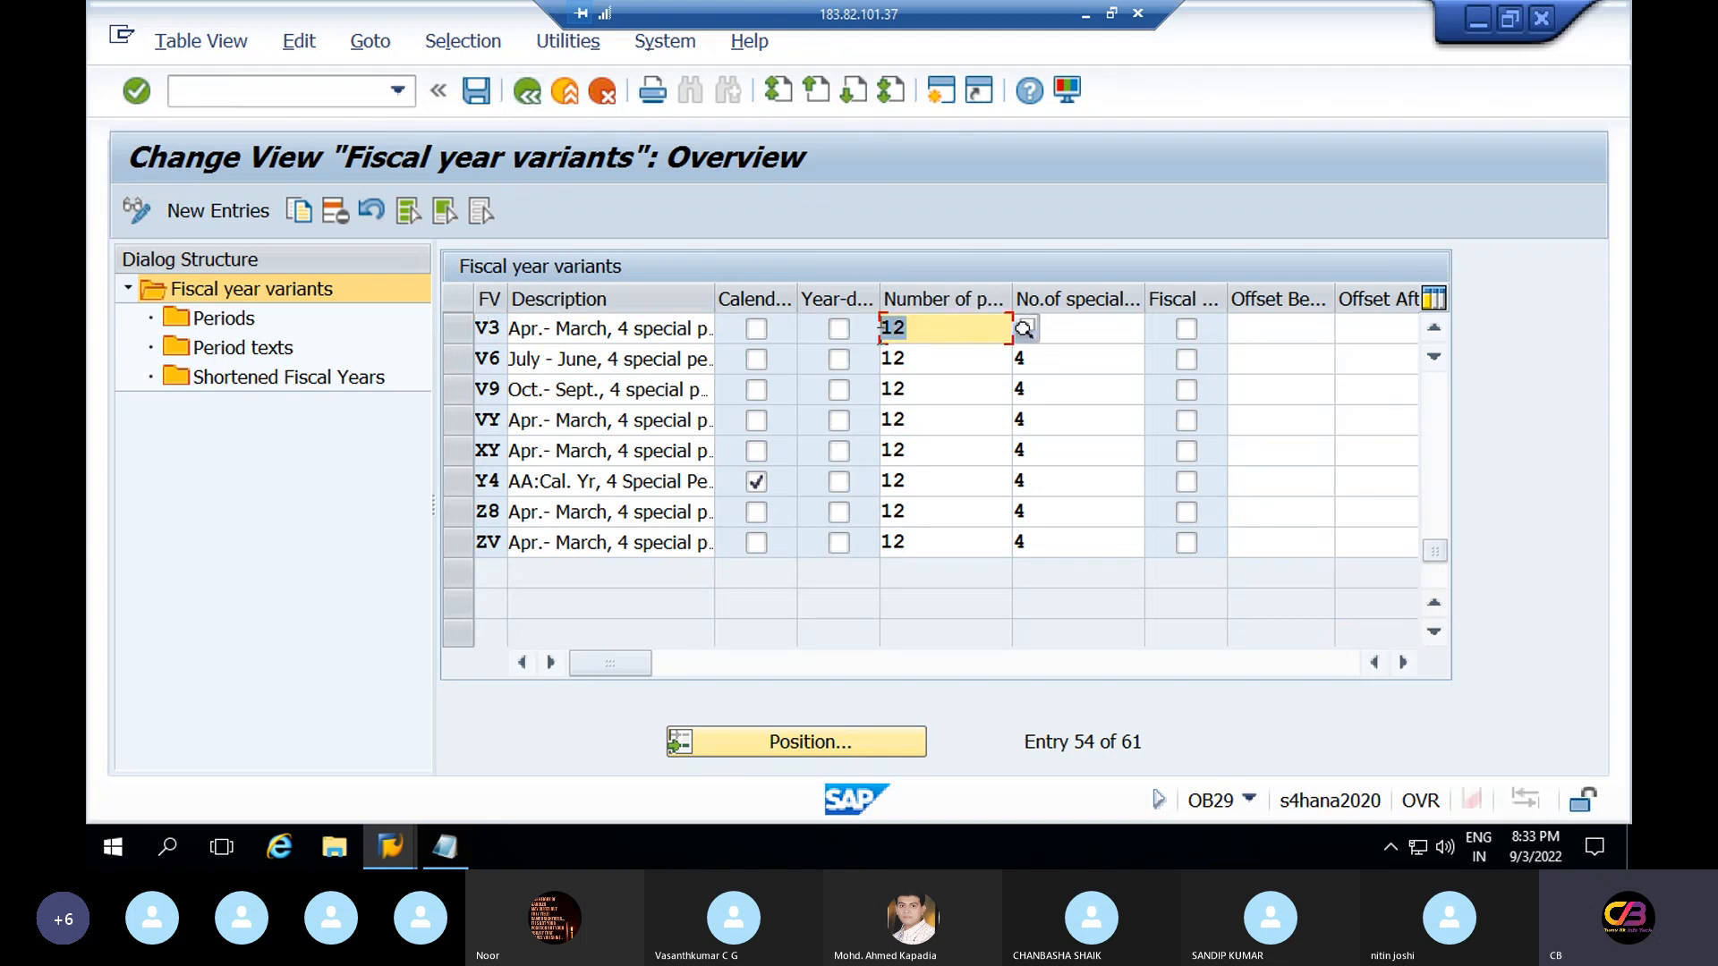
{"action": "double_click", "coordinate": [1103, 328]}
{"action": "double_click", "coordinate": [947, 329]}
{"action": "left_click", "coordinate": [1106, 333]}
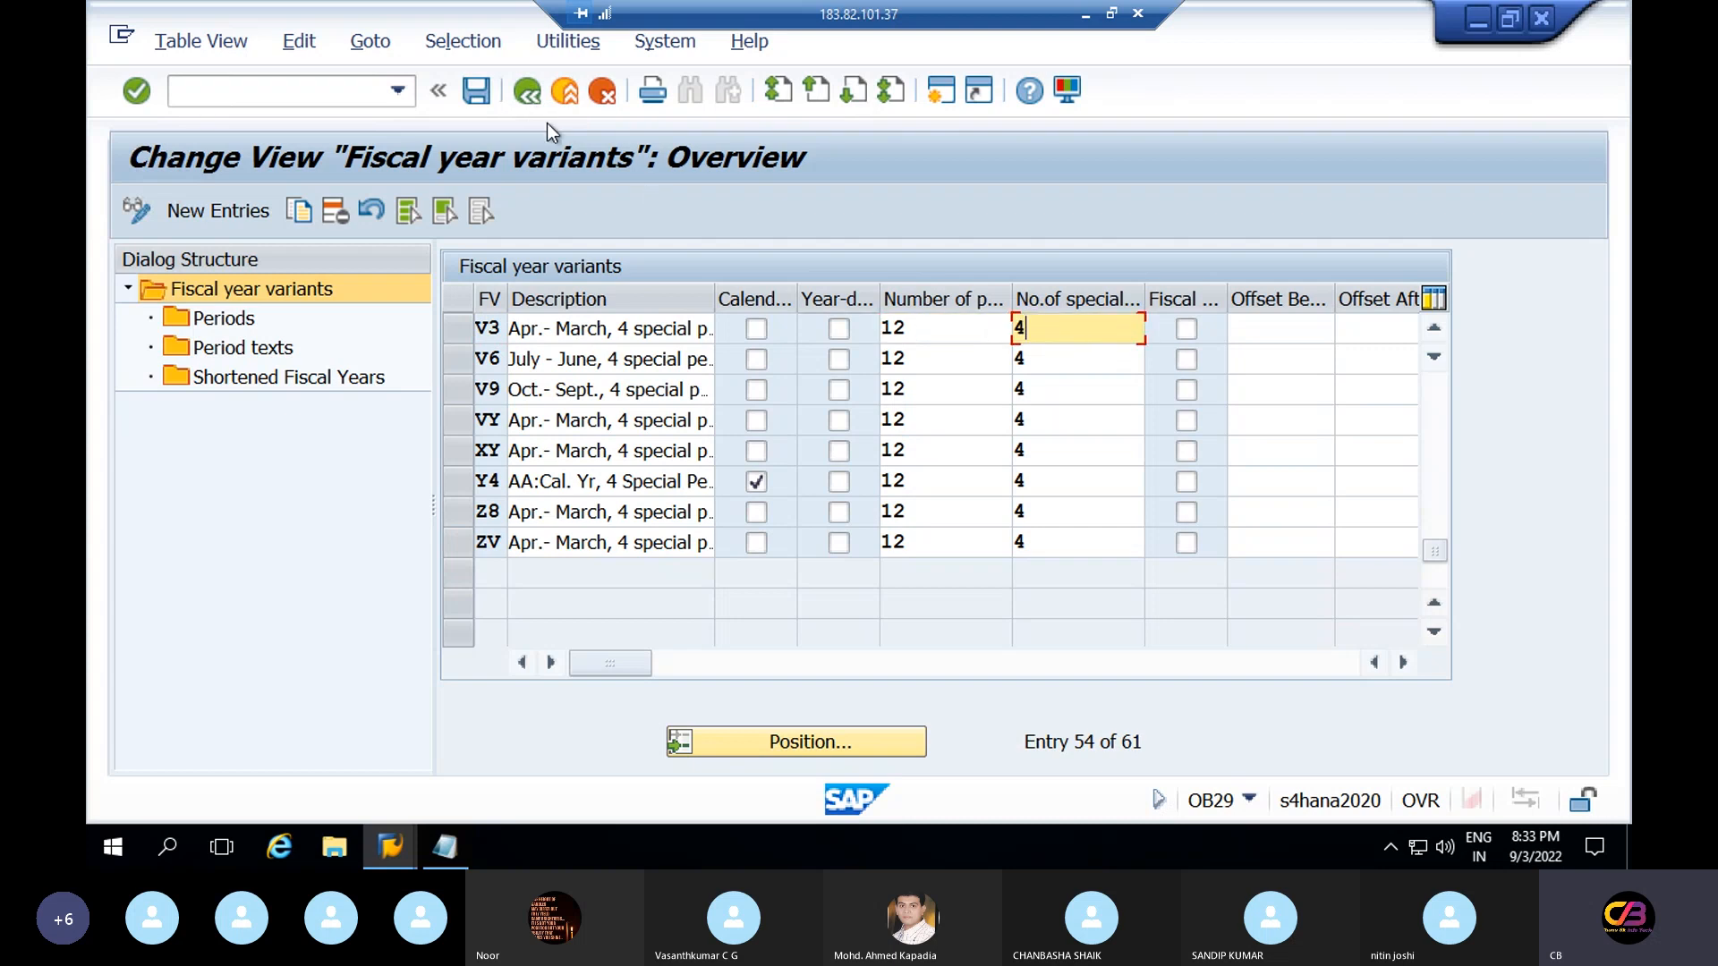
{"action": "left_click", "coordinate": [528, 92]}
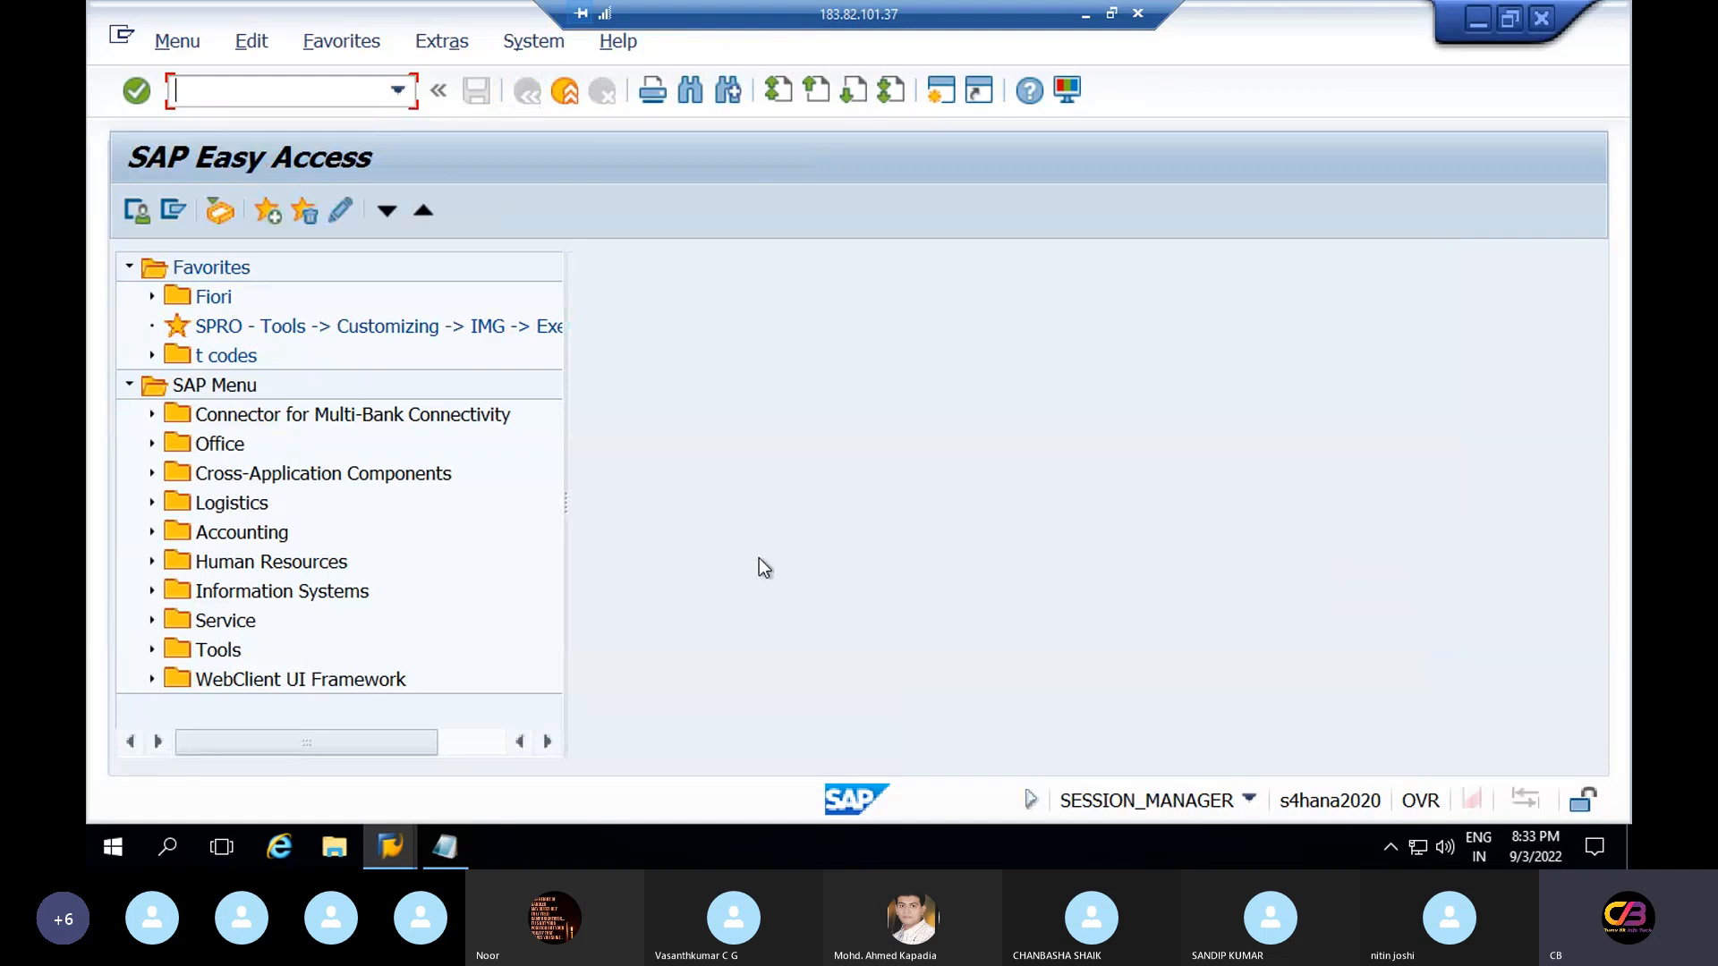
Find 'TCode: OB37' in the Word fiscal year variant notes and return to the SAP session
{"action": "key", "text": "super"}
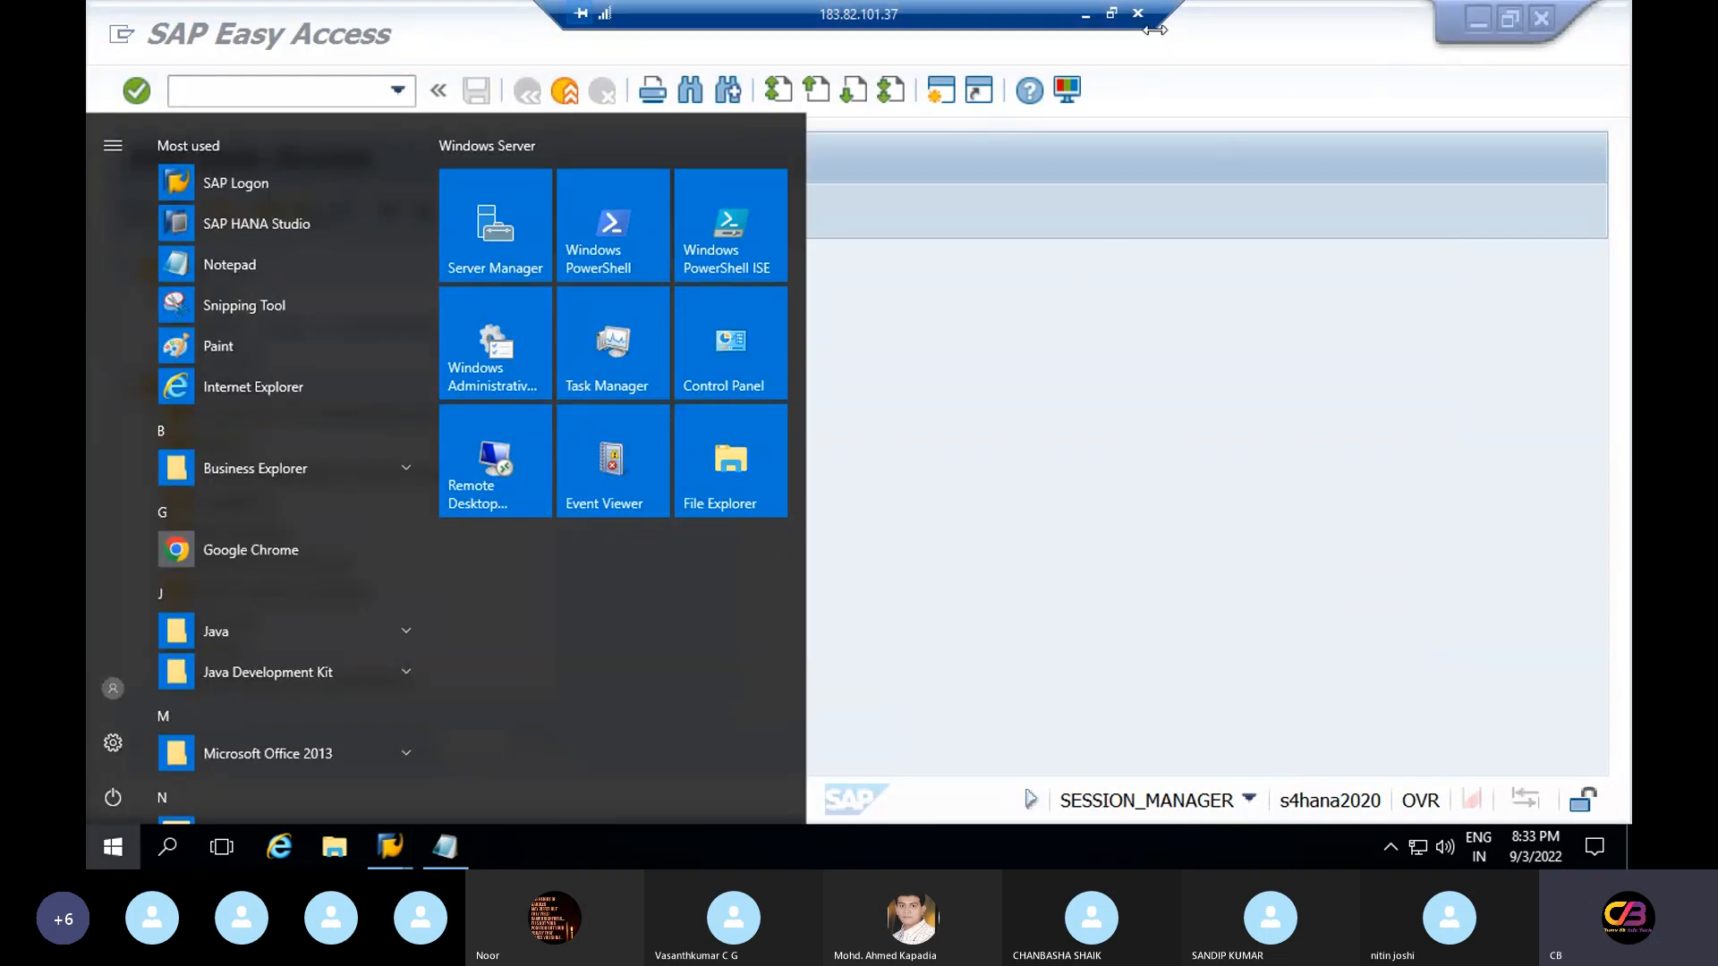
{"action": "left_click", "coordinate": [1082, 18]}
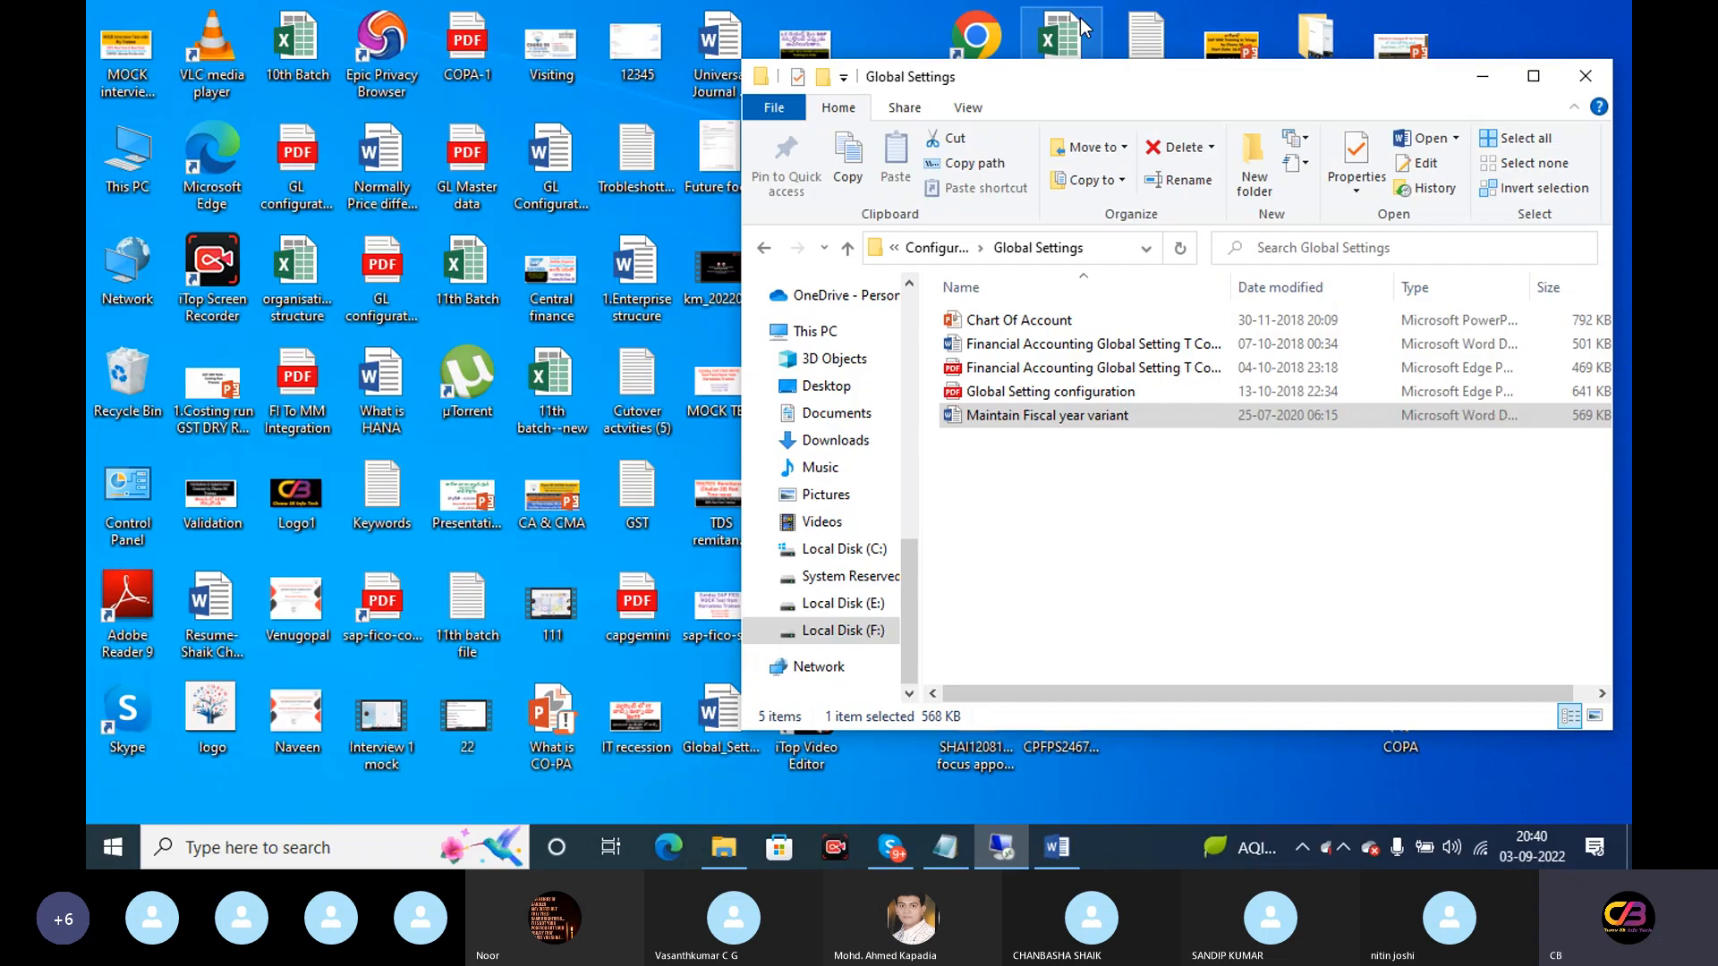
{"action": "left_click", "coordinate": [1056, 847]}
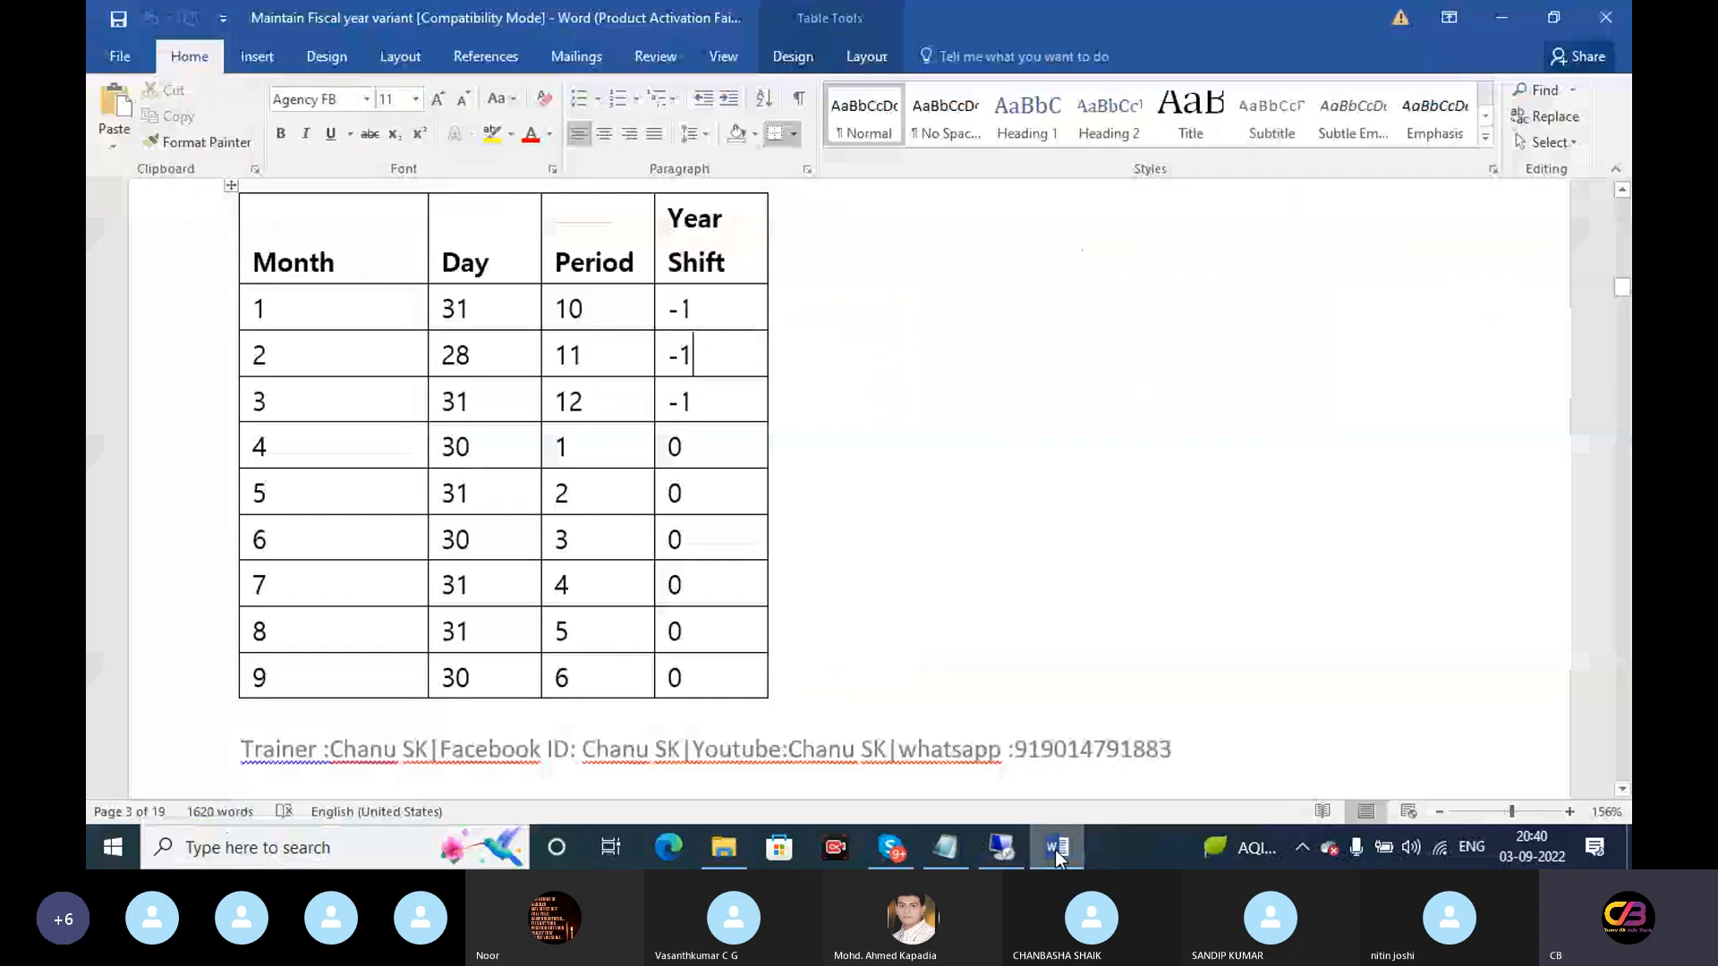
{"action": "left_click_drag", "start_coordinate": [1622, 287], "coordinate": [1625, 326]}
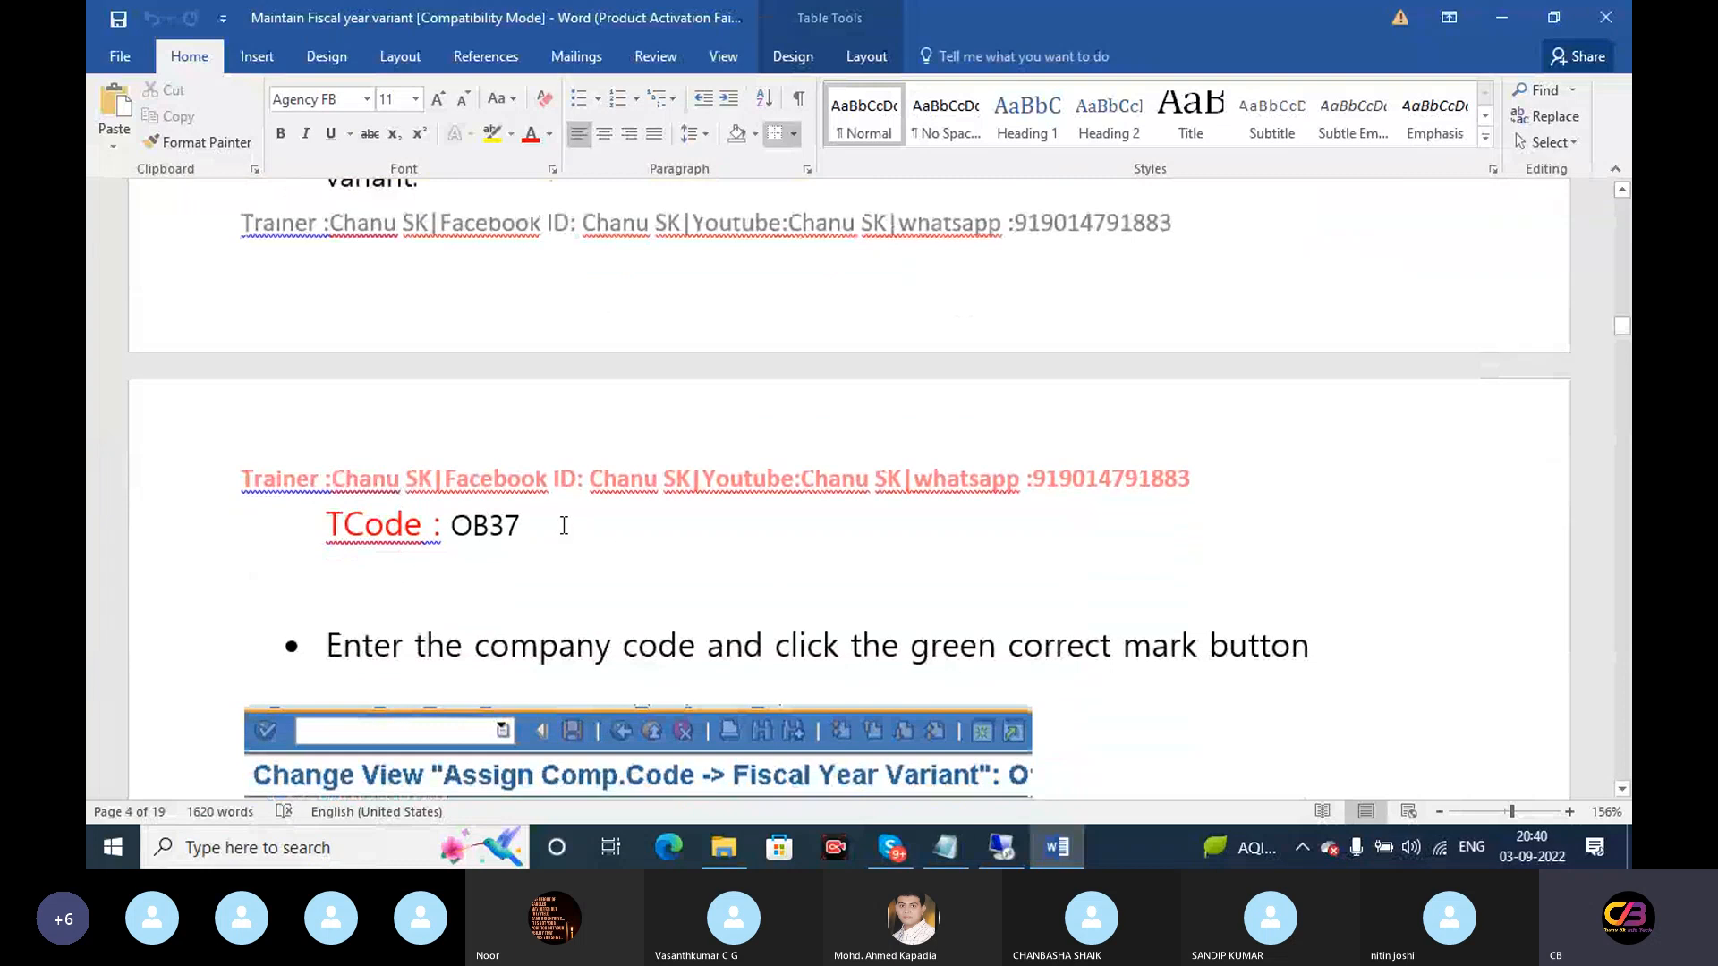
{"action": "left_click_drag", "start_coordinate": [521, 524], "coordinate": [452, 524]}
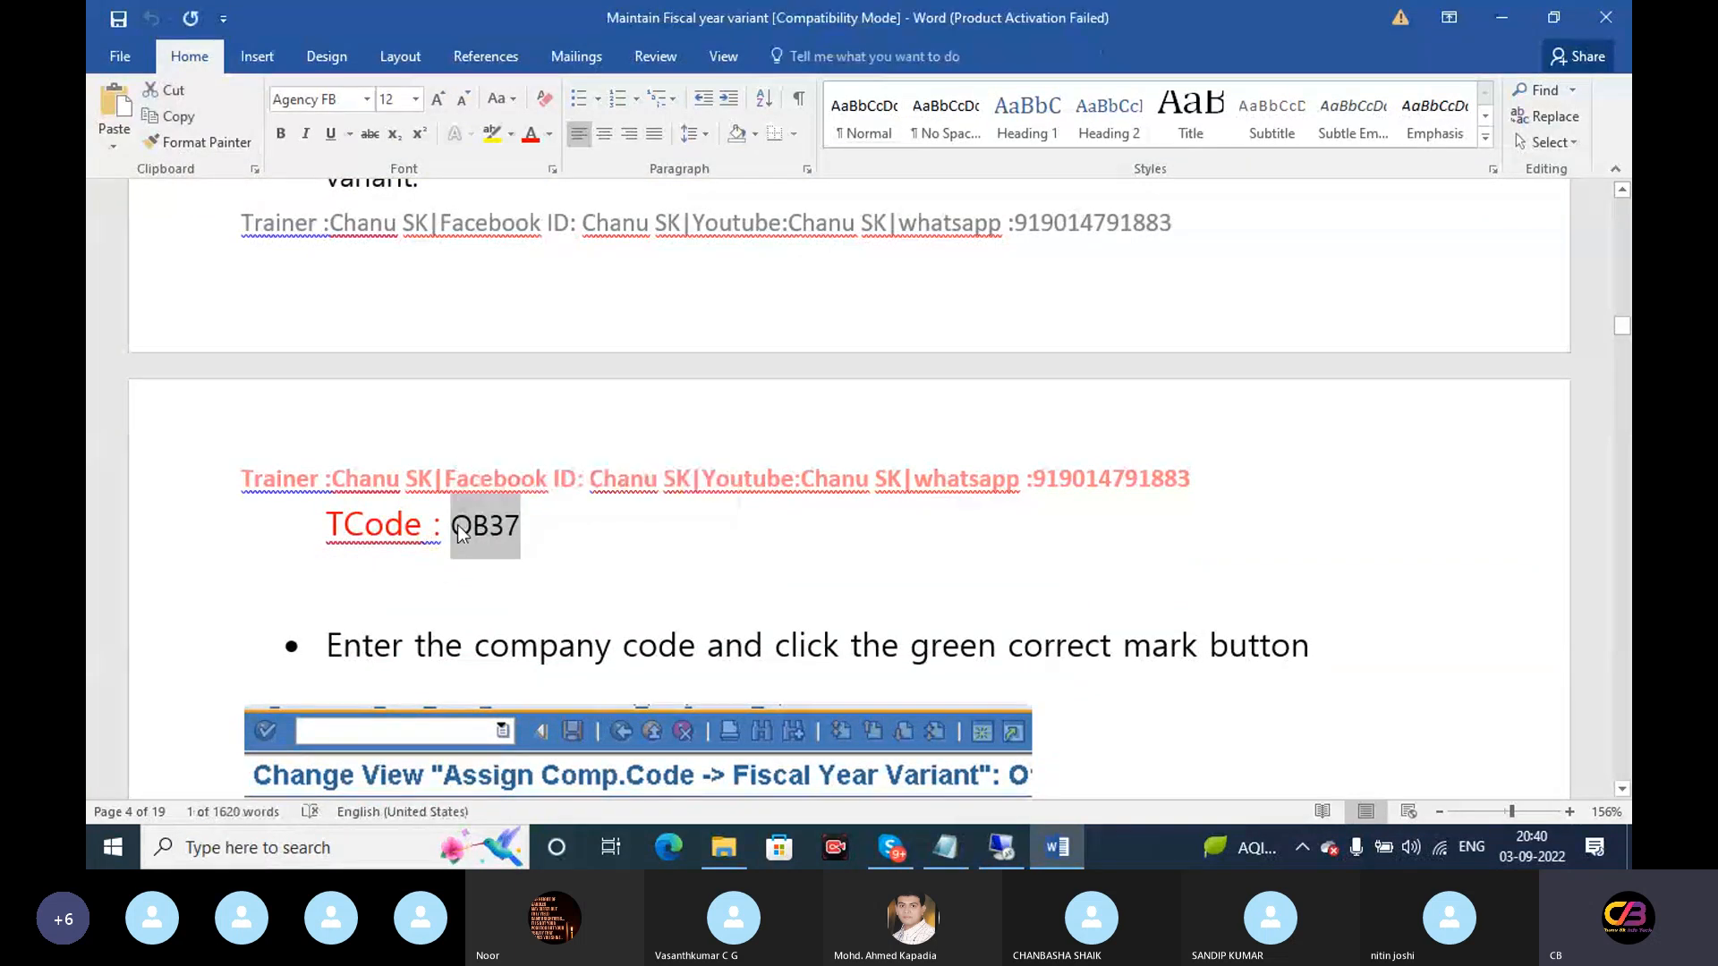
{"action": "left_click", "coordinate": [997, 847]}
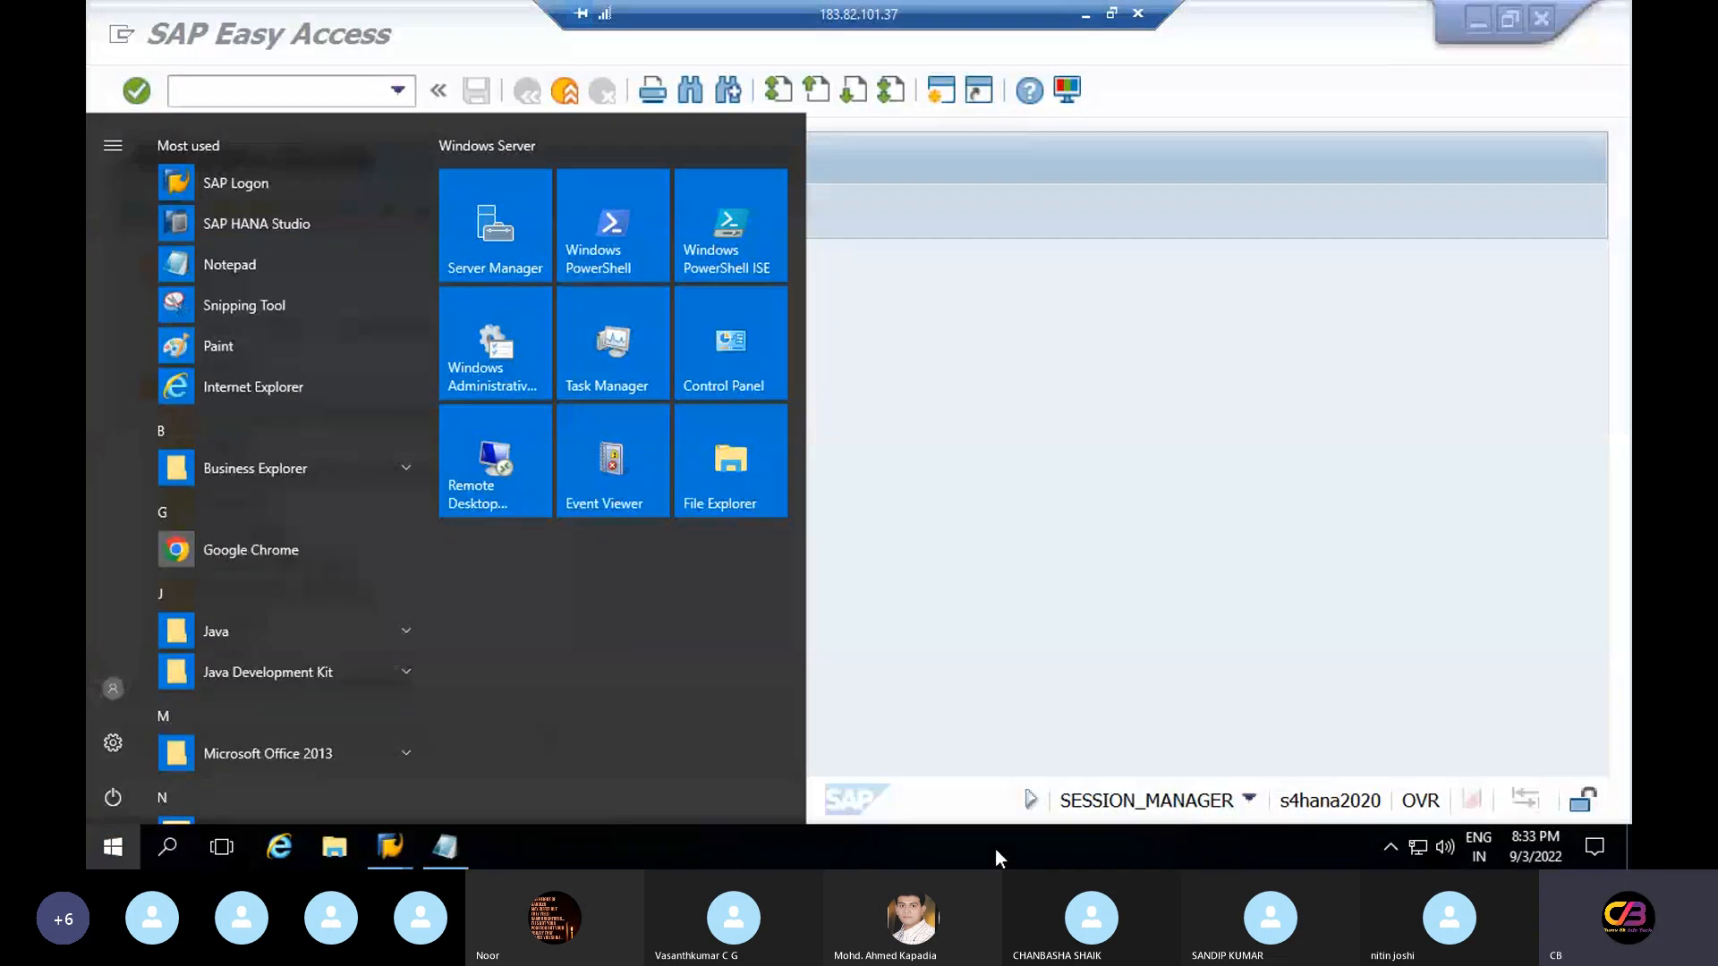
{"action": "left_click", "coordinate": [1064, 438]}
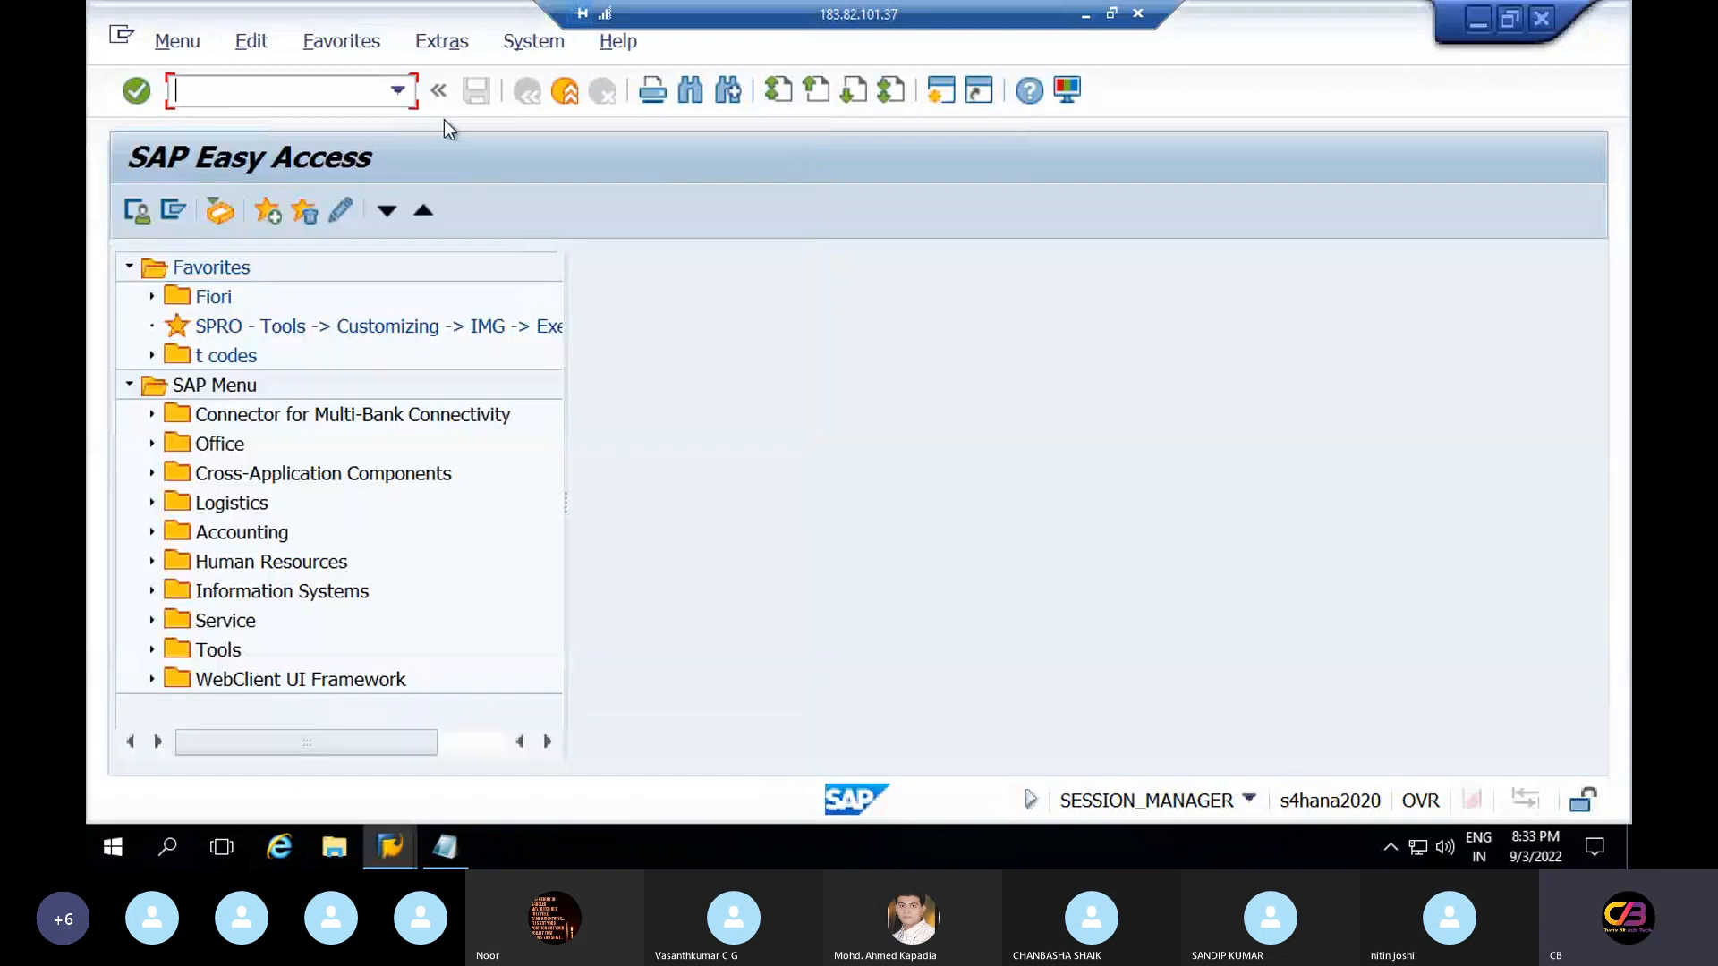
Run OB37 and jump to company code RELT
{"action": "type", "text": "ob37"}
{"action": "key", "text": "Return"}
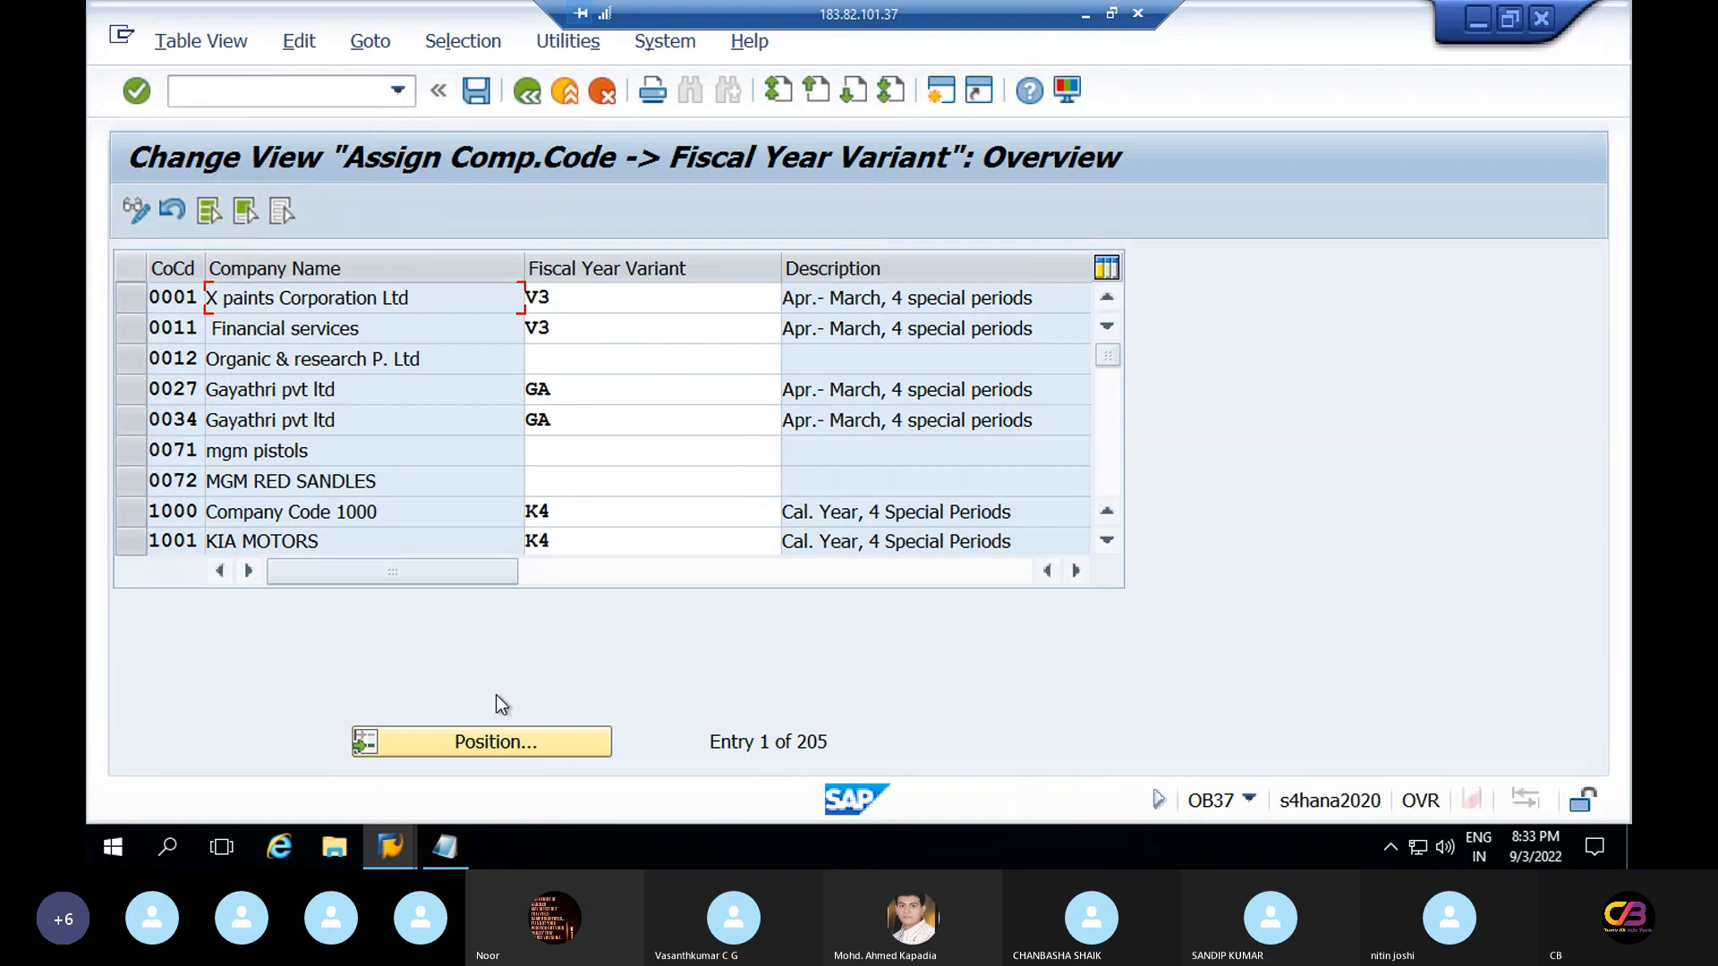
{"action": "left_click", "coordinate": [523, 739]}
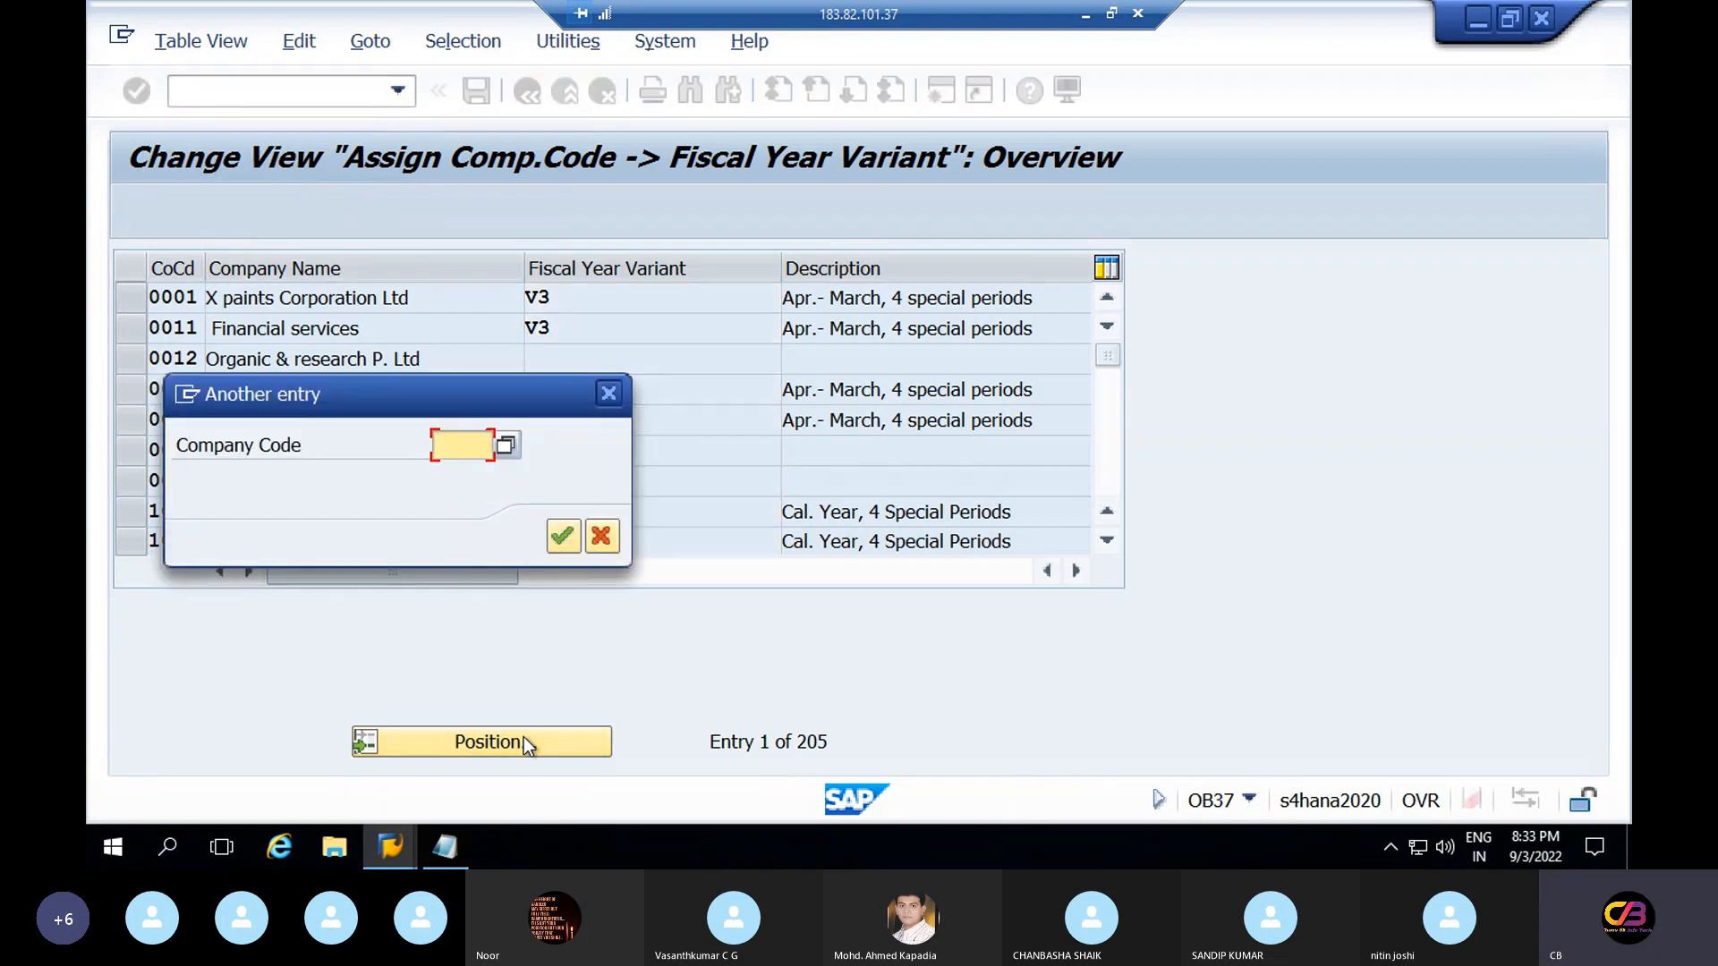
{"action": "type", "text": "re8"}
{"action": "key", "text": "BackSpace"}
{"action": "type", "text": "8"}
{"action": "key", "text": "BackSpace"}
{"action": "key", "text": "Return"}
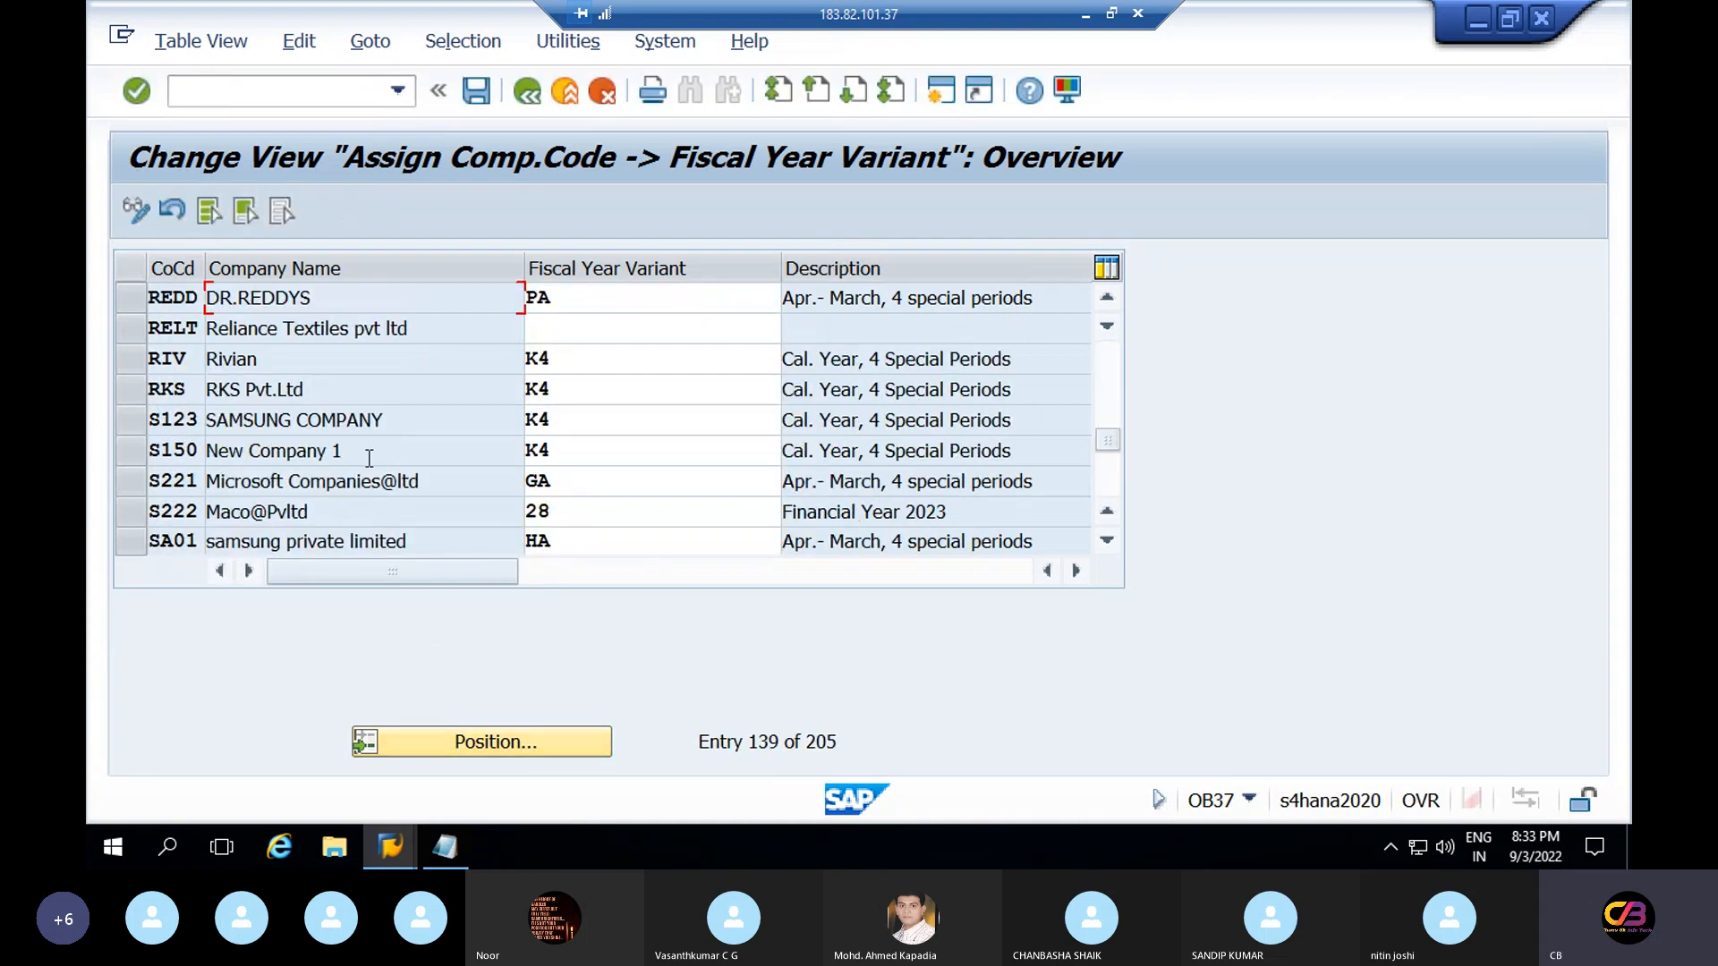
Enter RV as RELT's fiscal year variant and save
{"action": "left_click_drag", "start_coordinate": [198, 328], "coordinate": [160, 328]}
{"action": "left_click", "coordinate": [583, 329]}
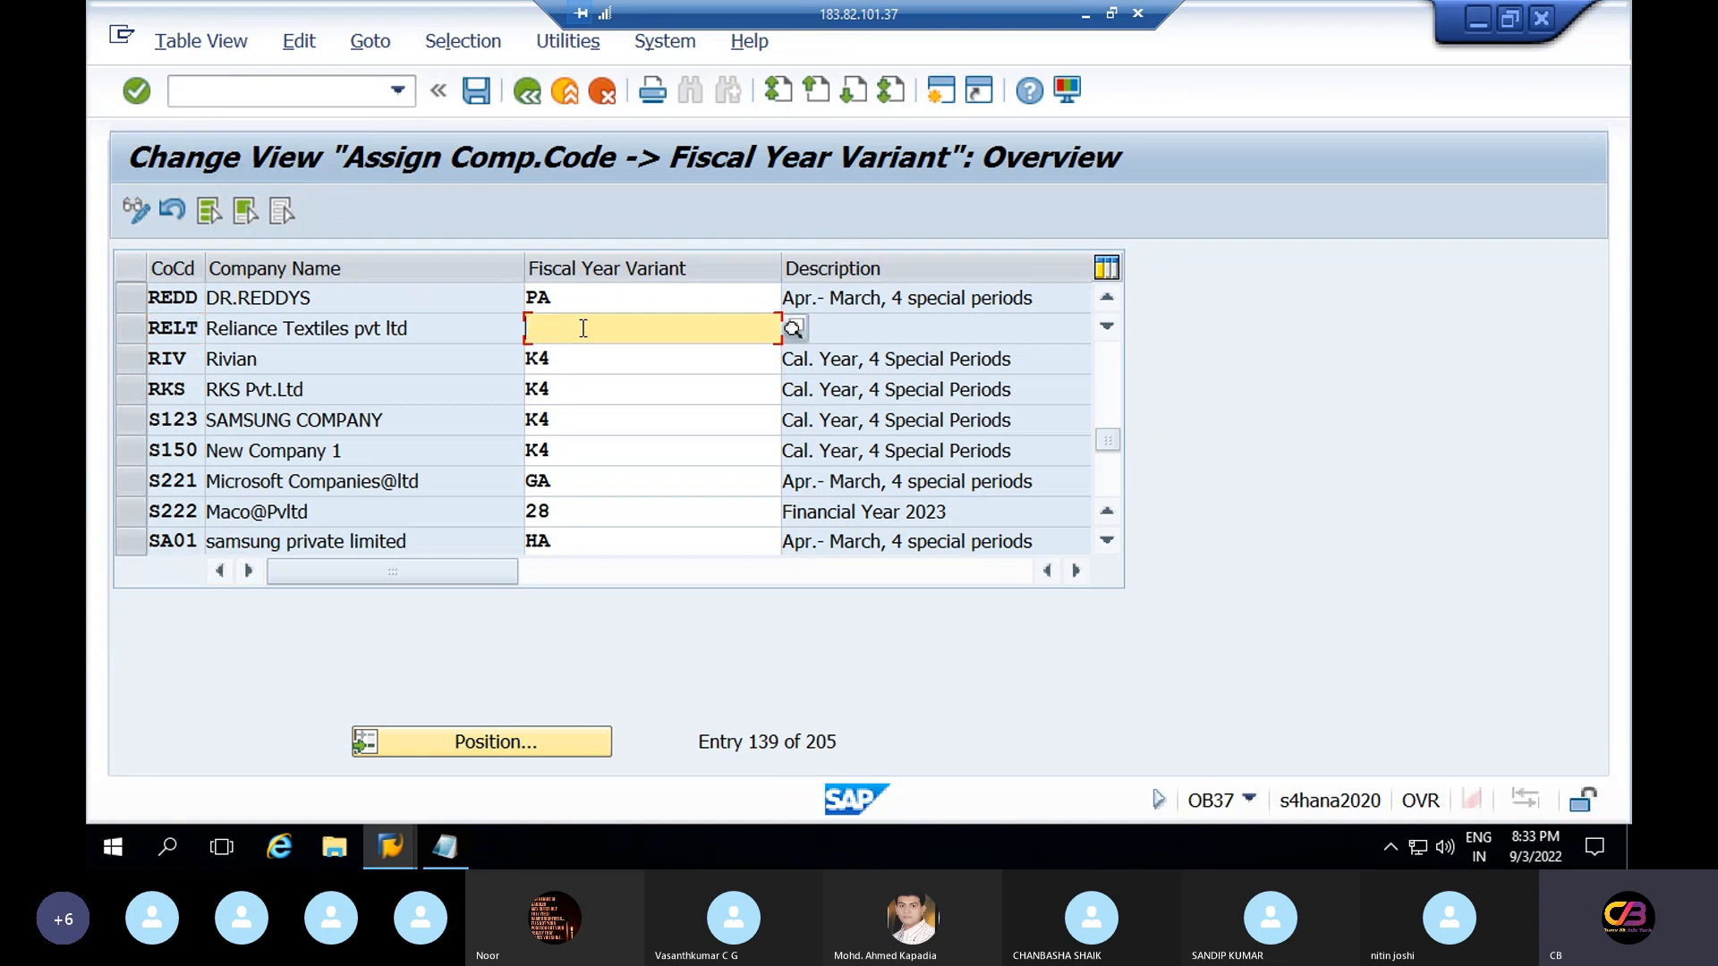
{"action": "type", "text": "rv"}
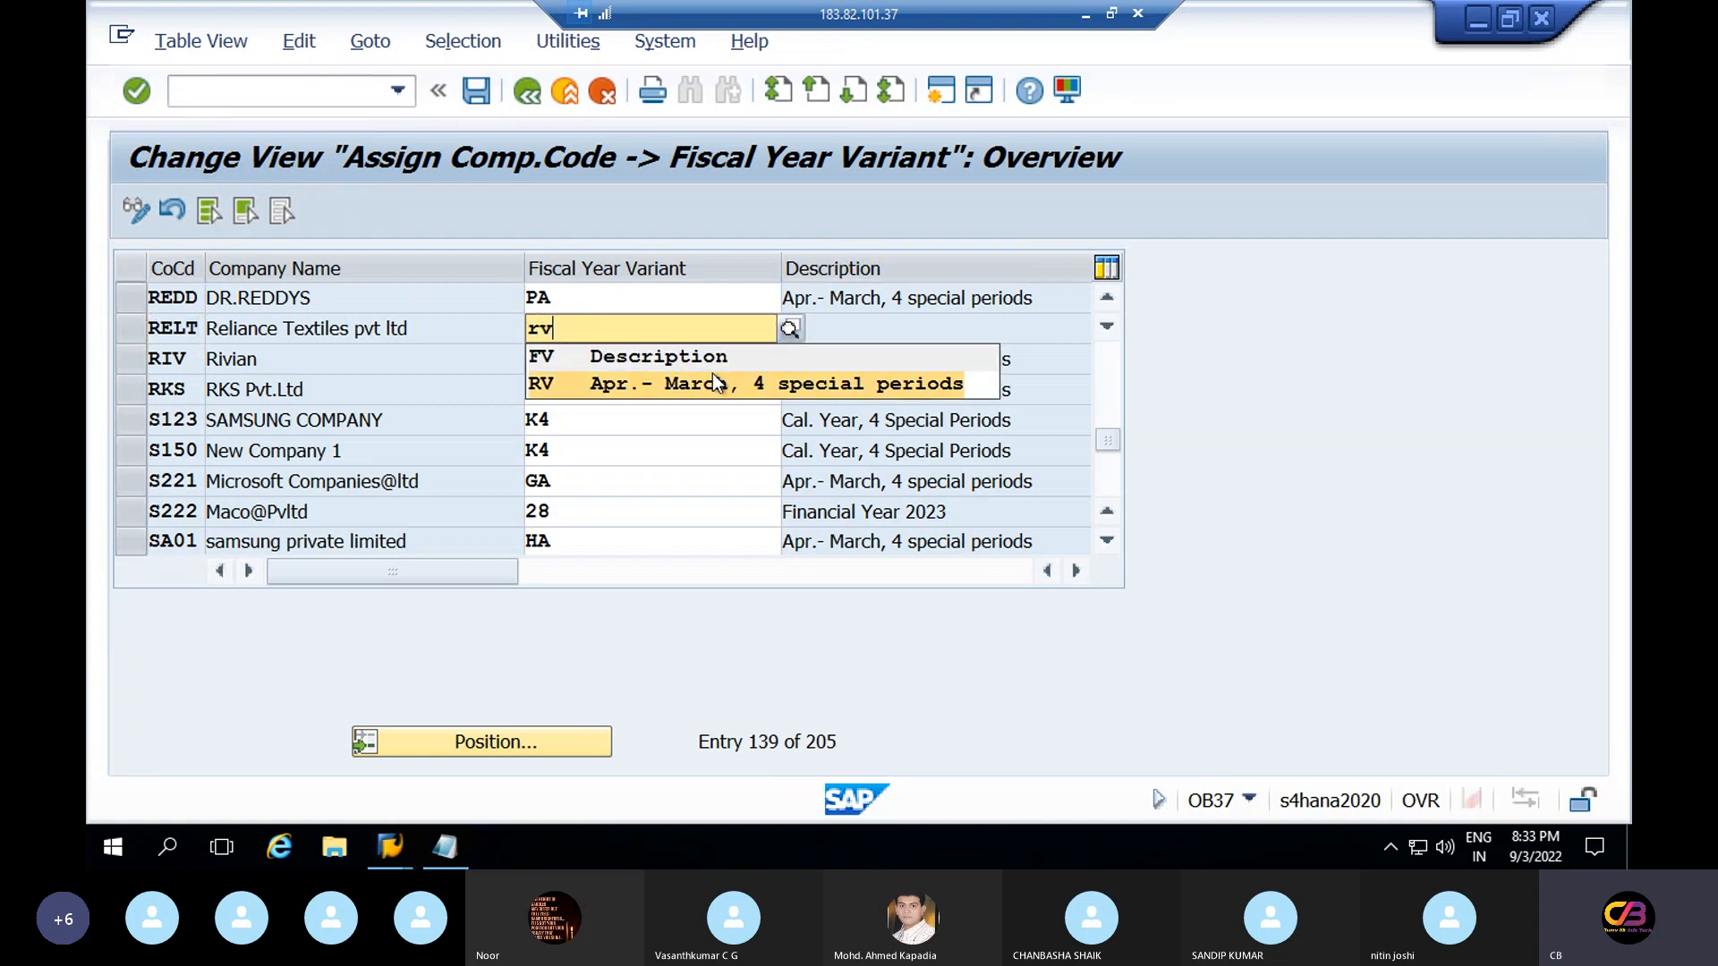
{"action": "left_click", "coordinate": [721, 379]}
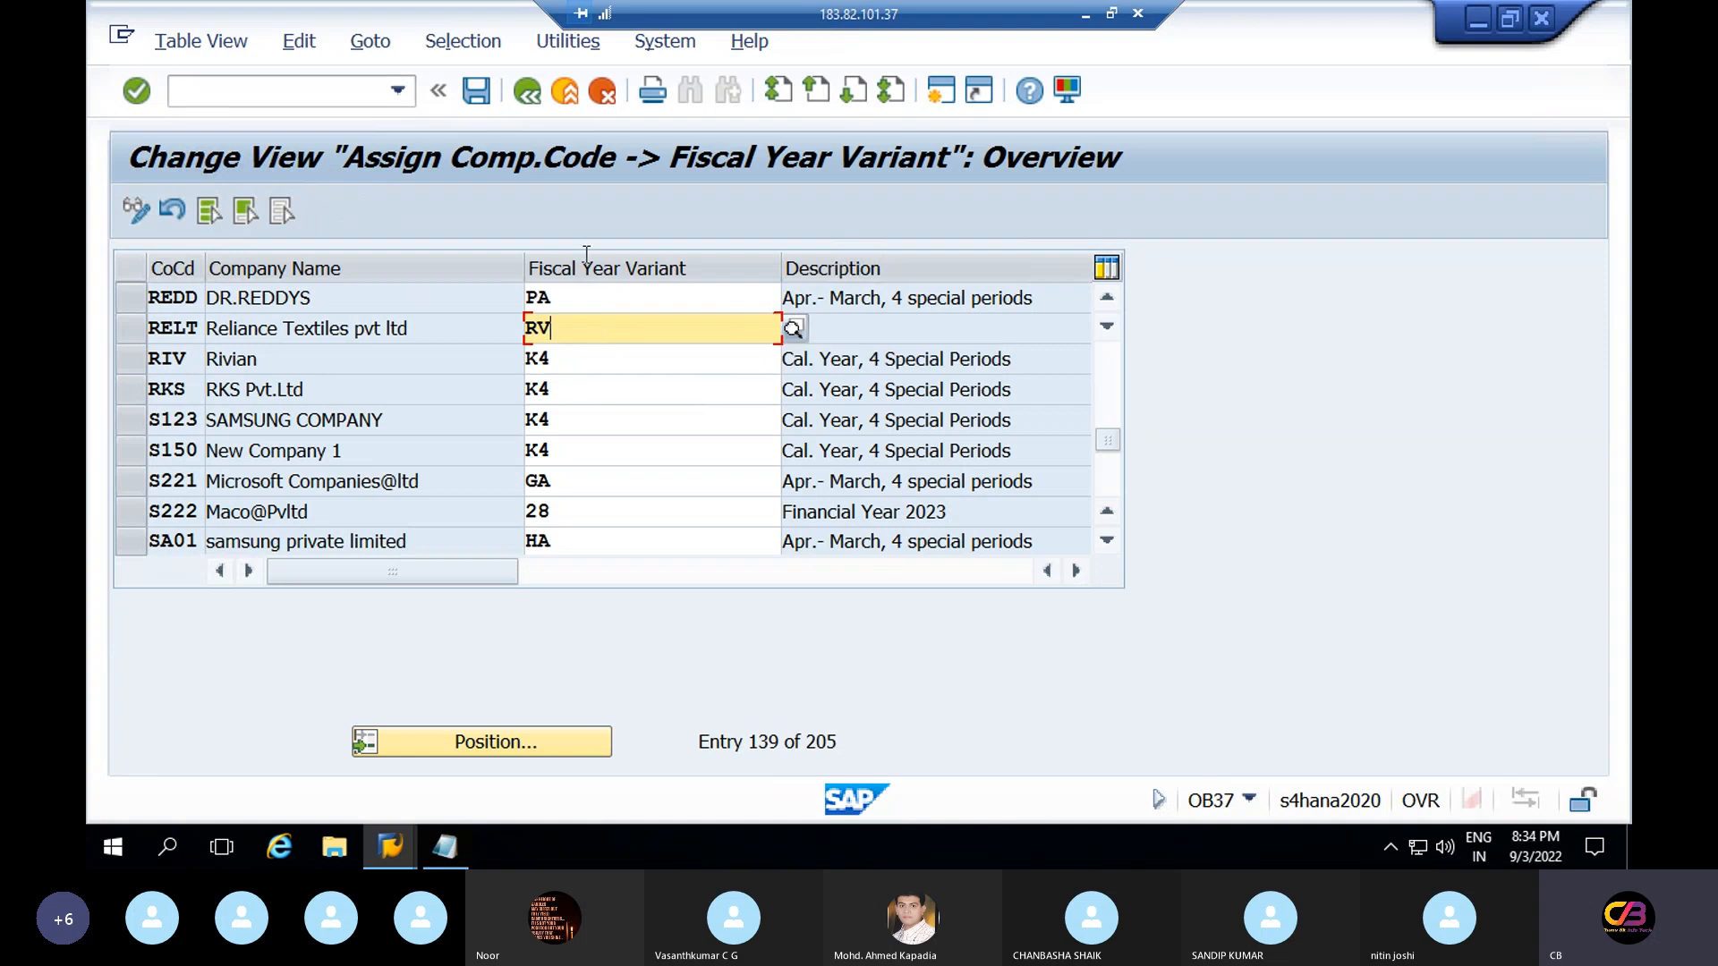
{"action": "left_click", "coordinate": [477, 90]}
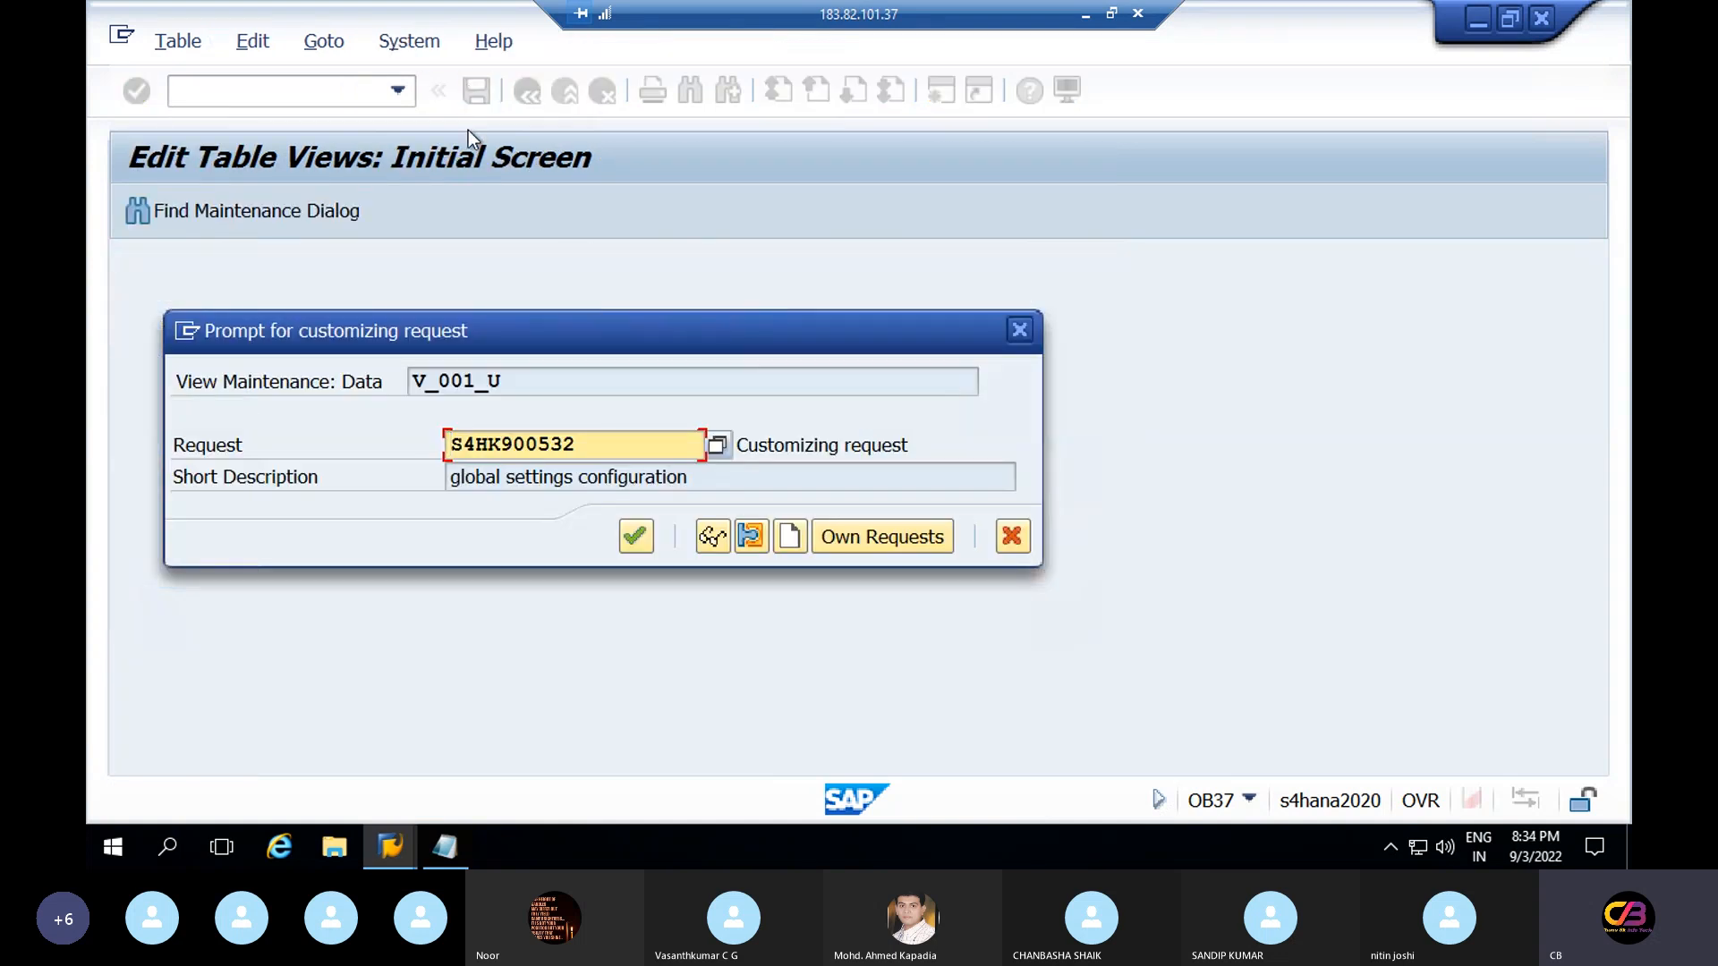
Save under the global settings configuration request S4HK900532, then return to Easy Access
{"action": "left_click", "coordinate": [716, 446]}
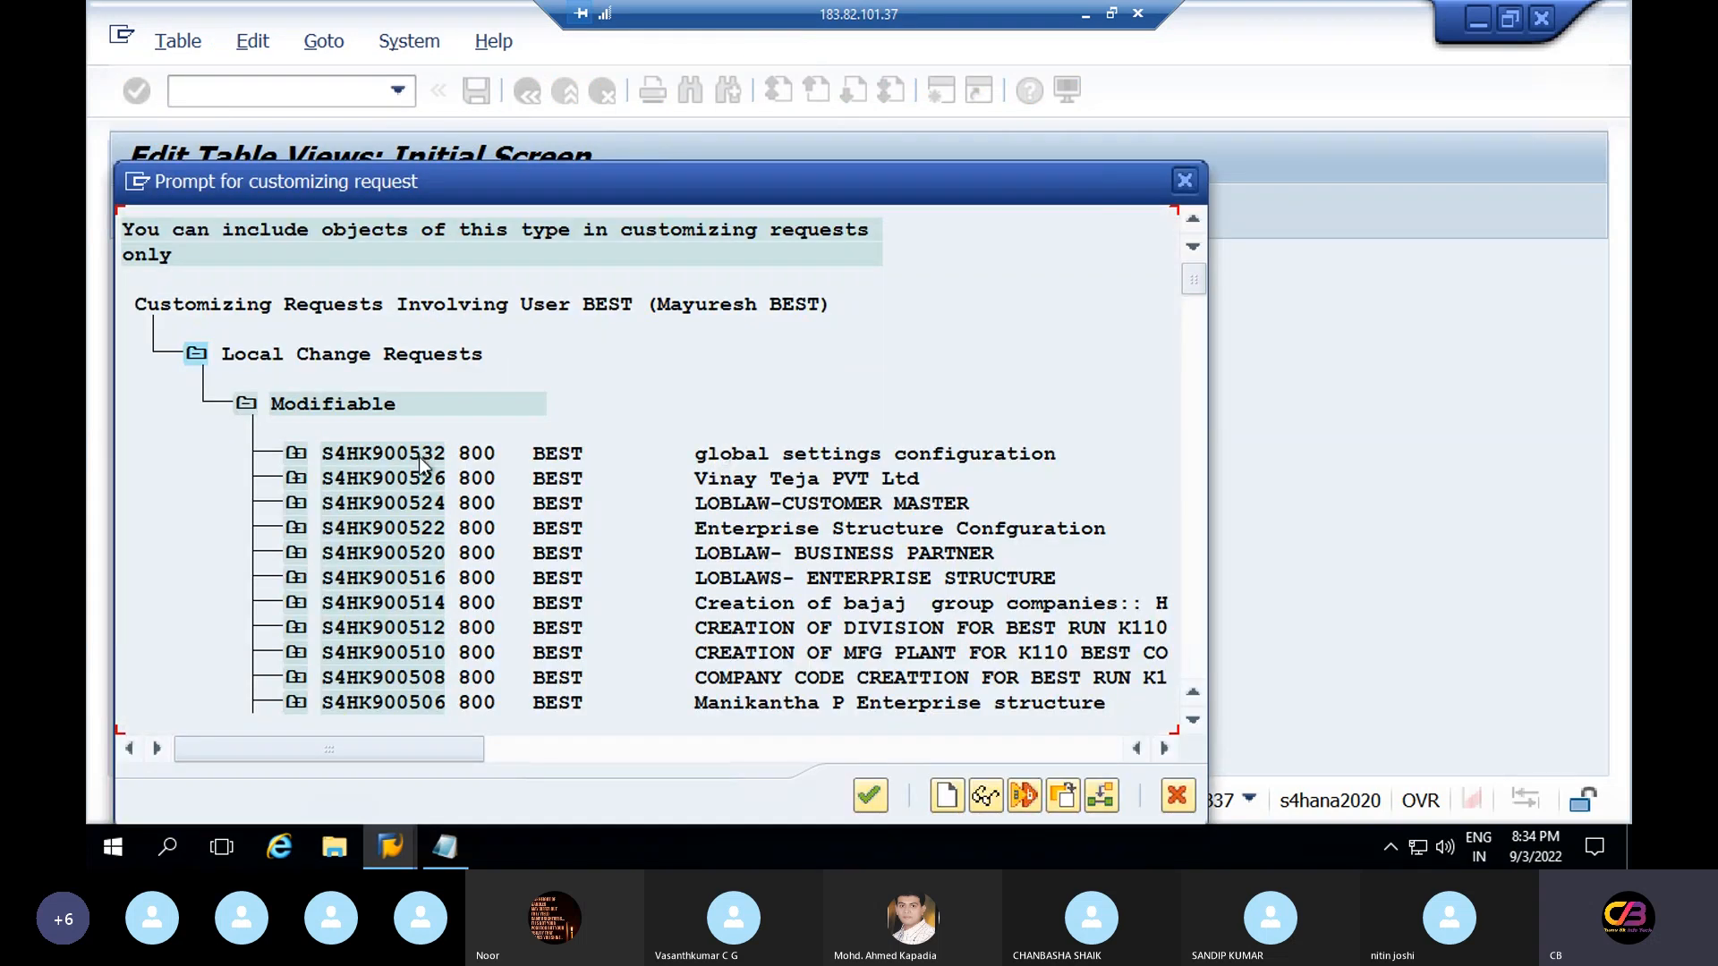
{"action": "double_click", "coordinate": [731, 455]}
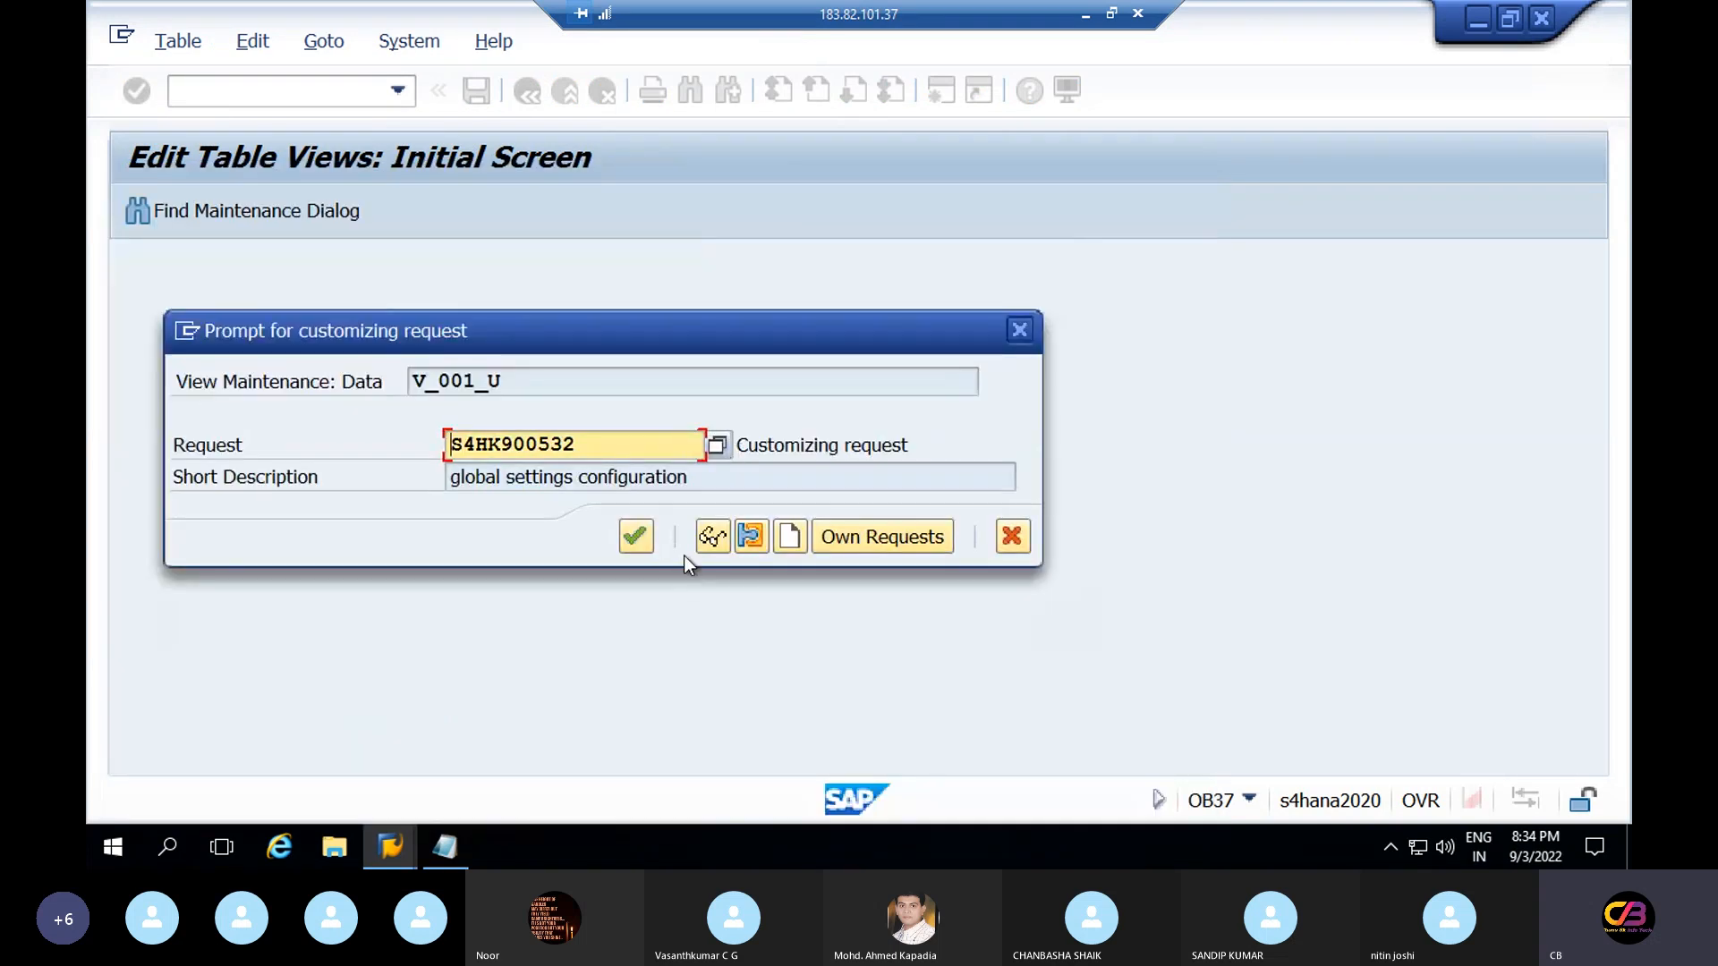
{"action": "left_click", "coordinate": [641, 538]}
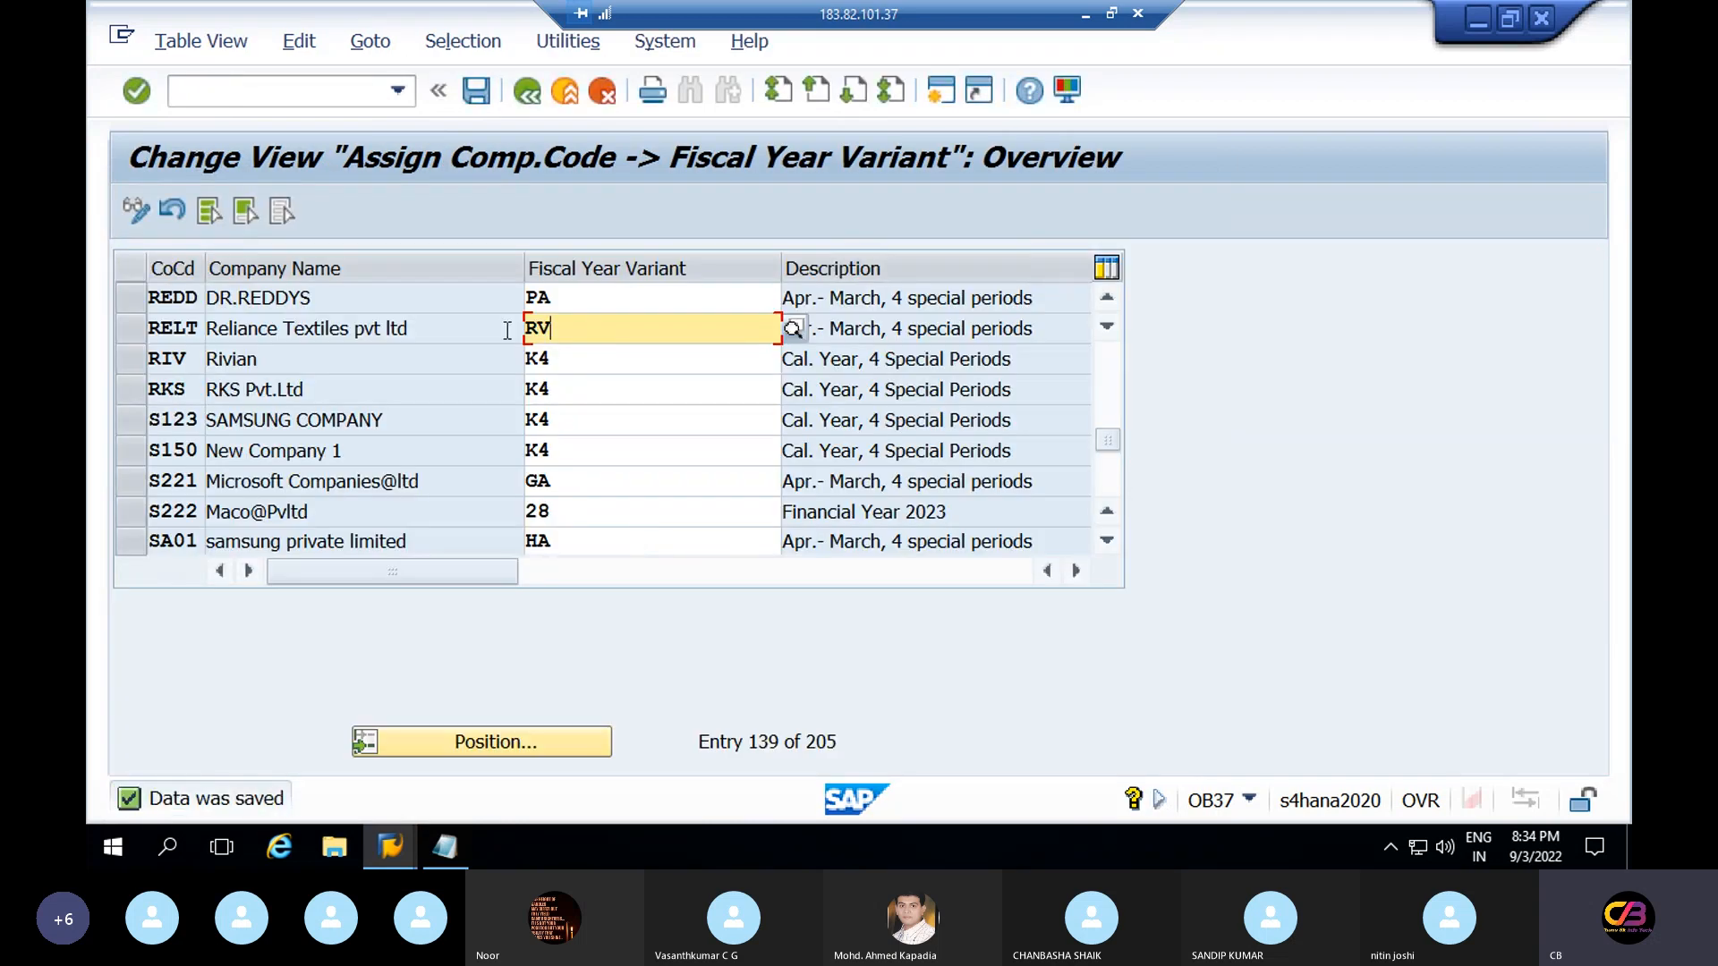
{"action": "left_click", "coordinate": [526, 92]}
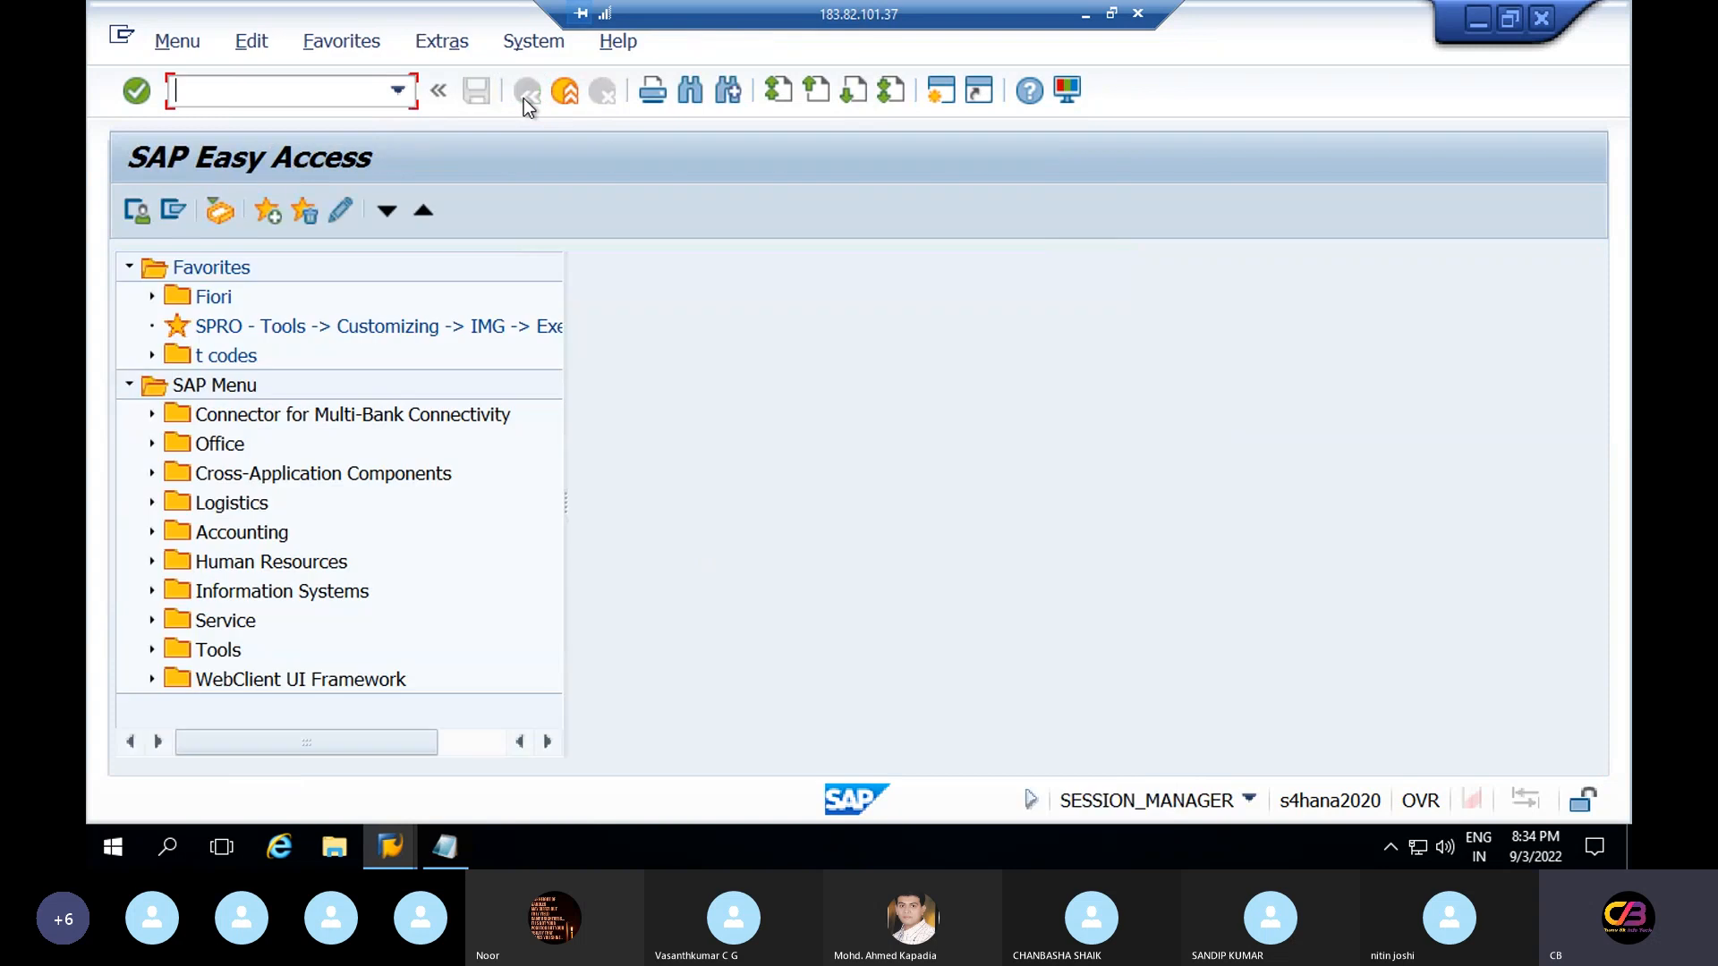
Highlight transaction code OBBO in the Word training guide, then return to the remote desktop
{"action": "left_click", "coordinate": [1476, 20]}
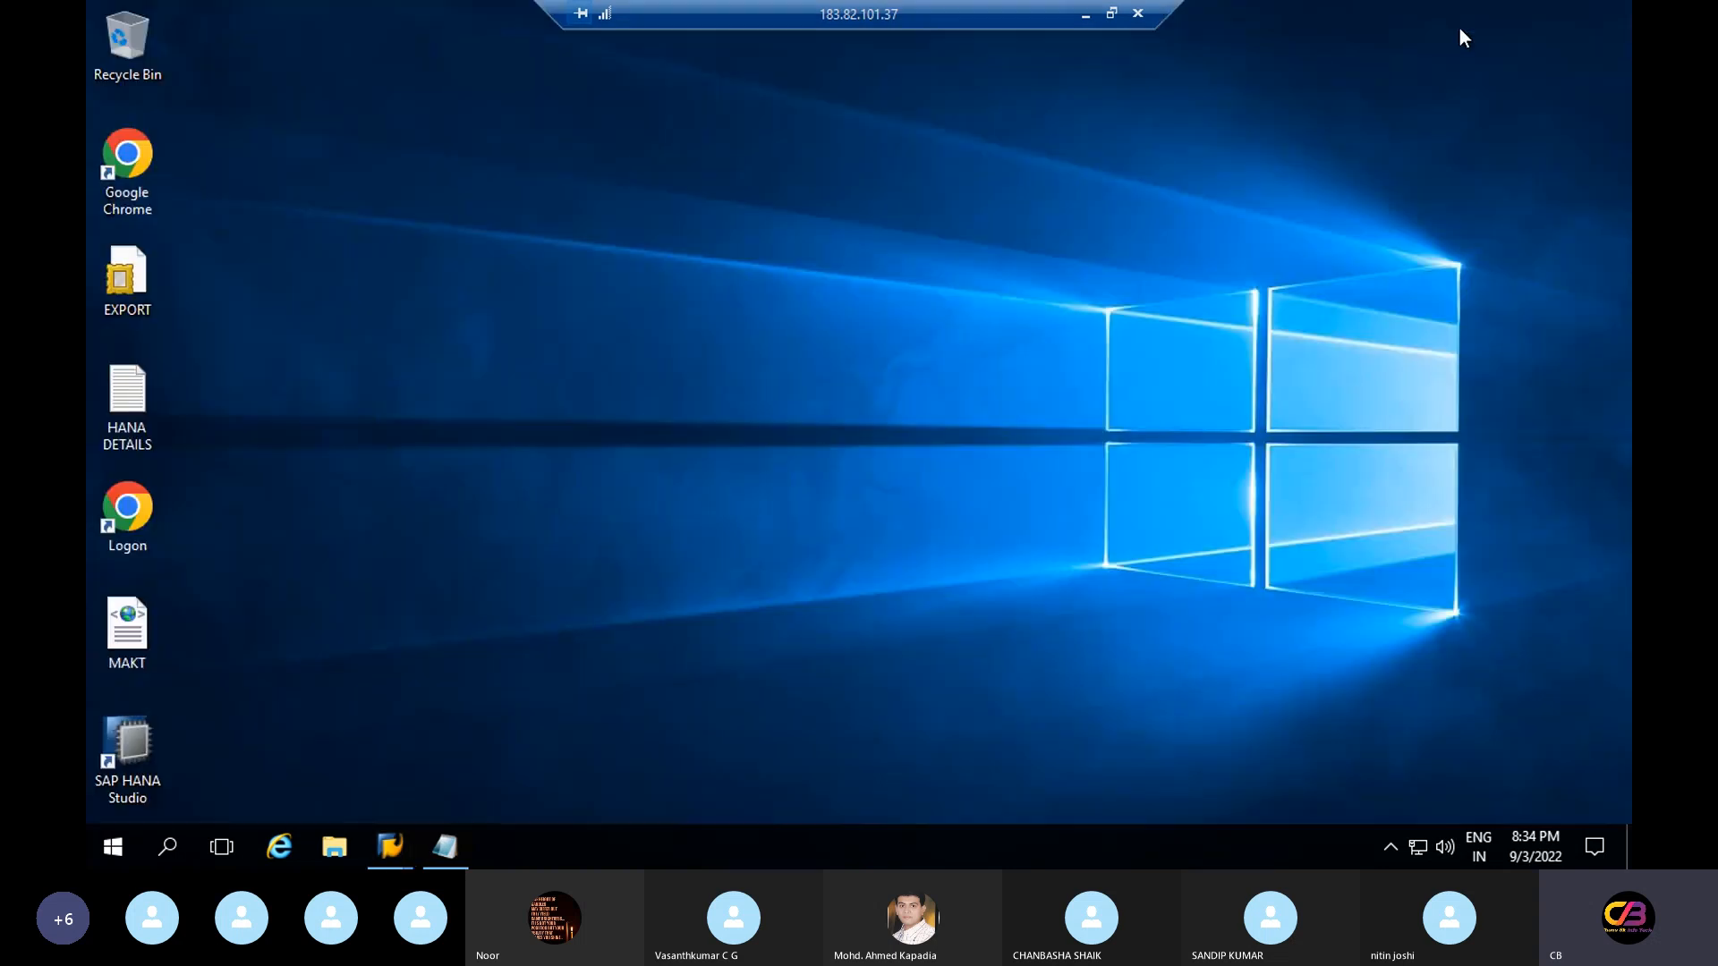
{"action": "left_click", "coordinate": [1089, 12]}
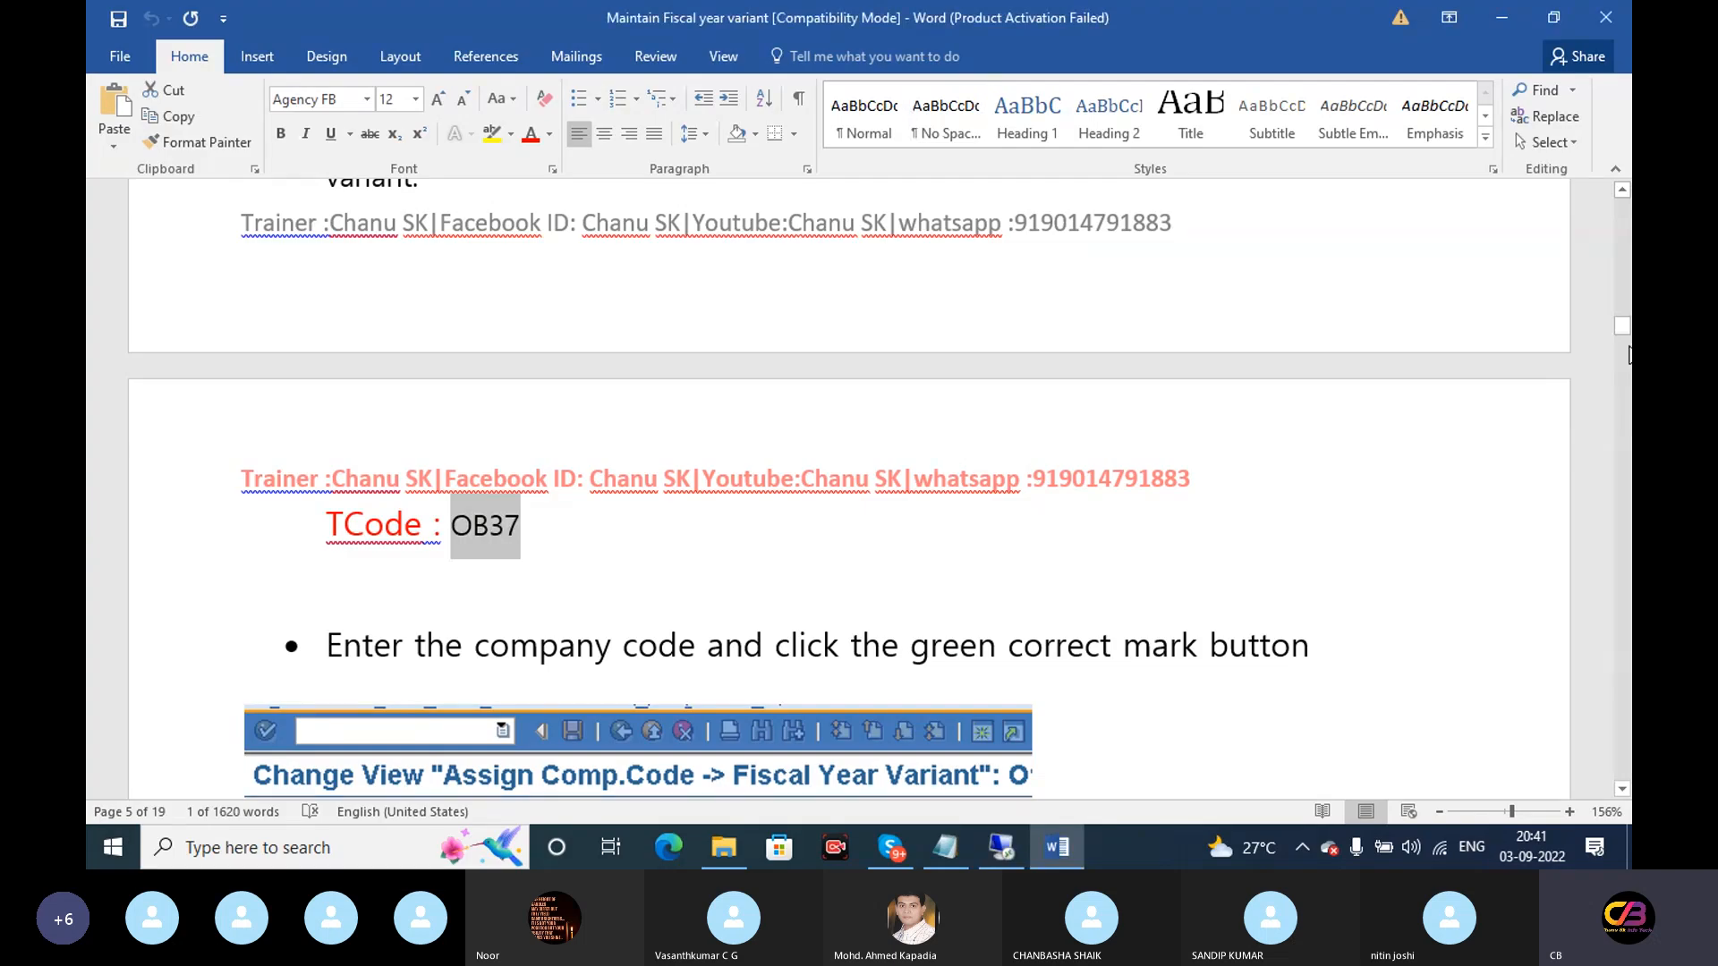
{"action": "left_click_drag", "start_coordinate": [1622, 326], "coordinate": [1623, 371]}
{"action": "left_click_drag", "start_coordinate": [505, 376], "coordinate": [418, 376]}
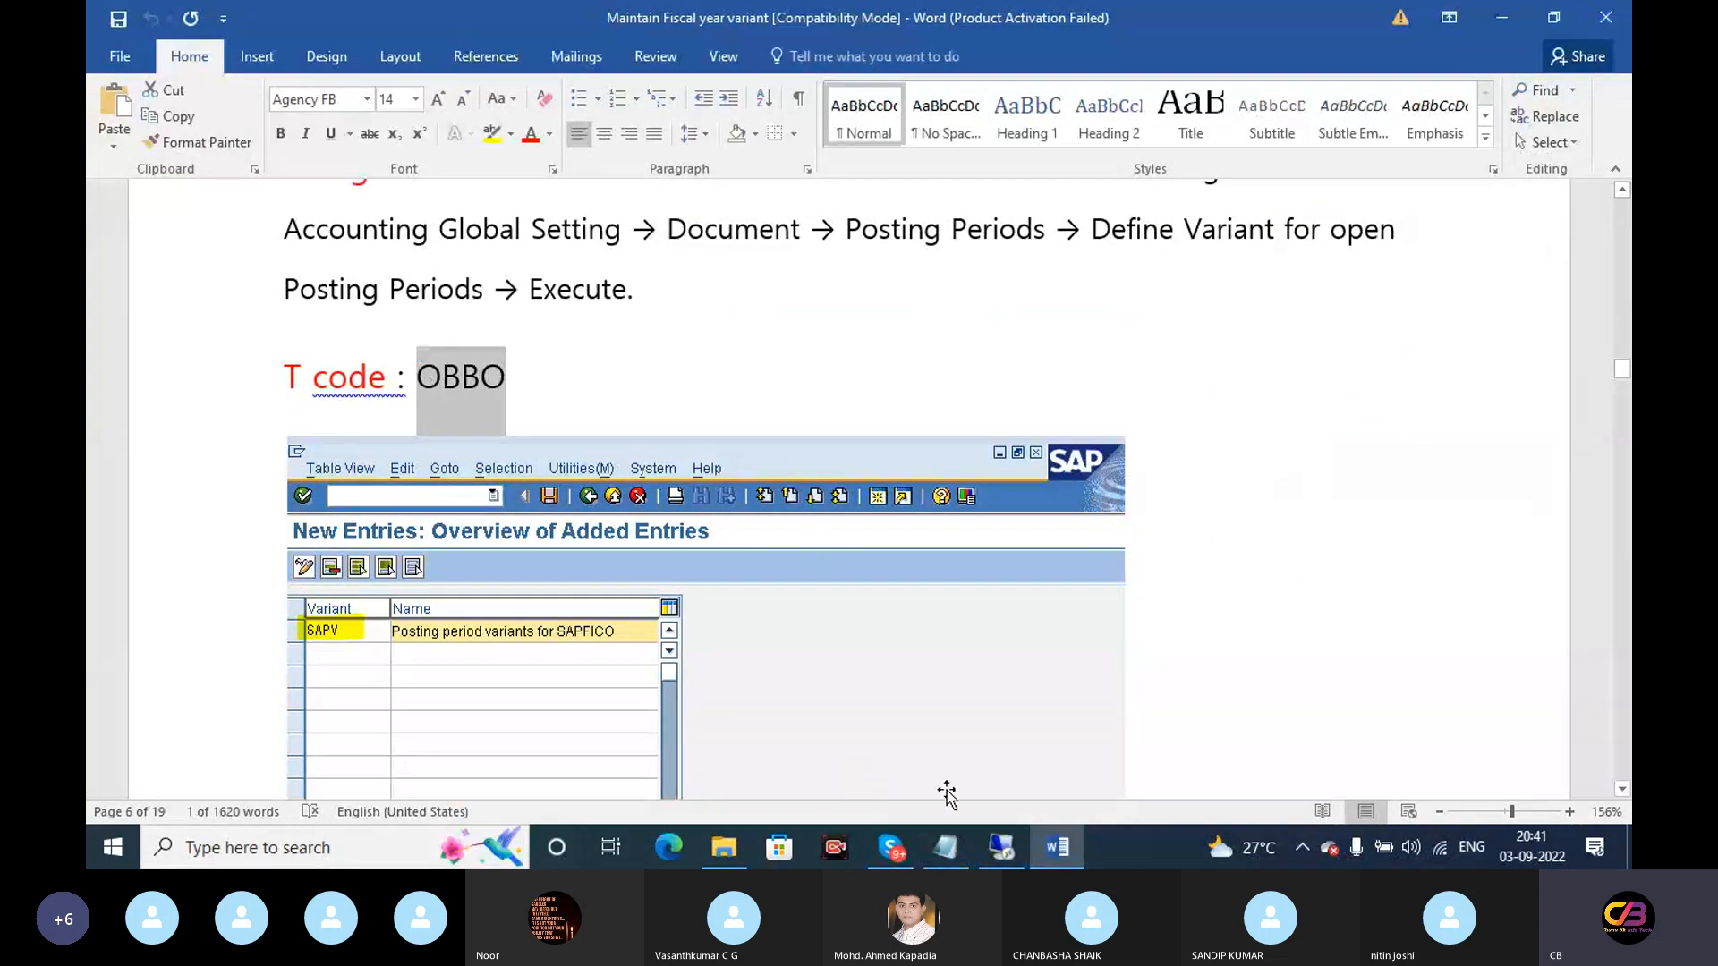
{"action": "left_click", "coordinate": [1003, 837]}
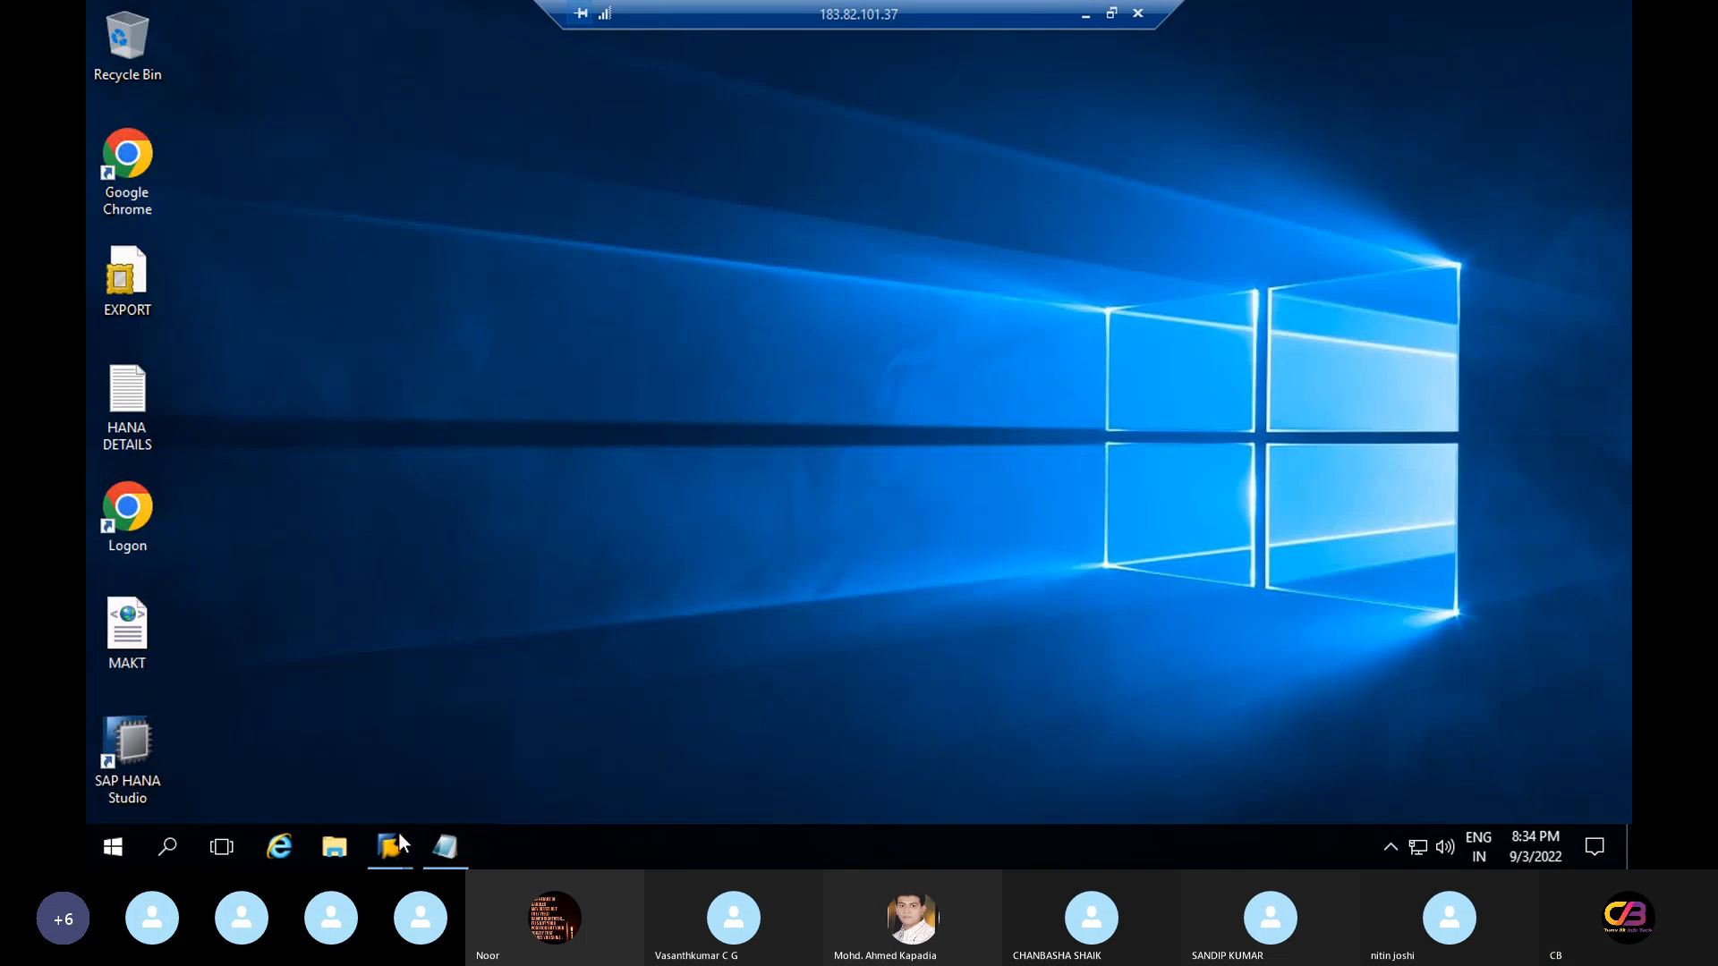
Launch OBBO from SAP Easy Access, choose New Entries, and start typing variant 're'
{"action": "mouse_move", "coordinate": [387, 850]}
{"action": "left_click", "coordinate": [555, 765]}
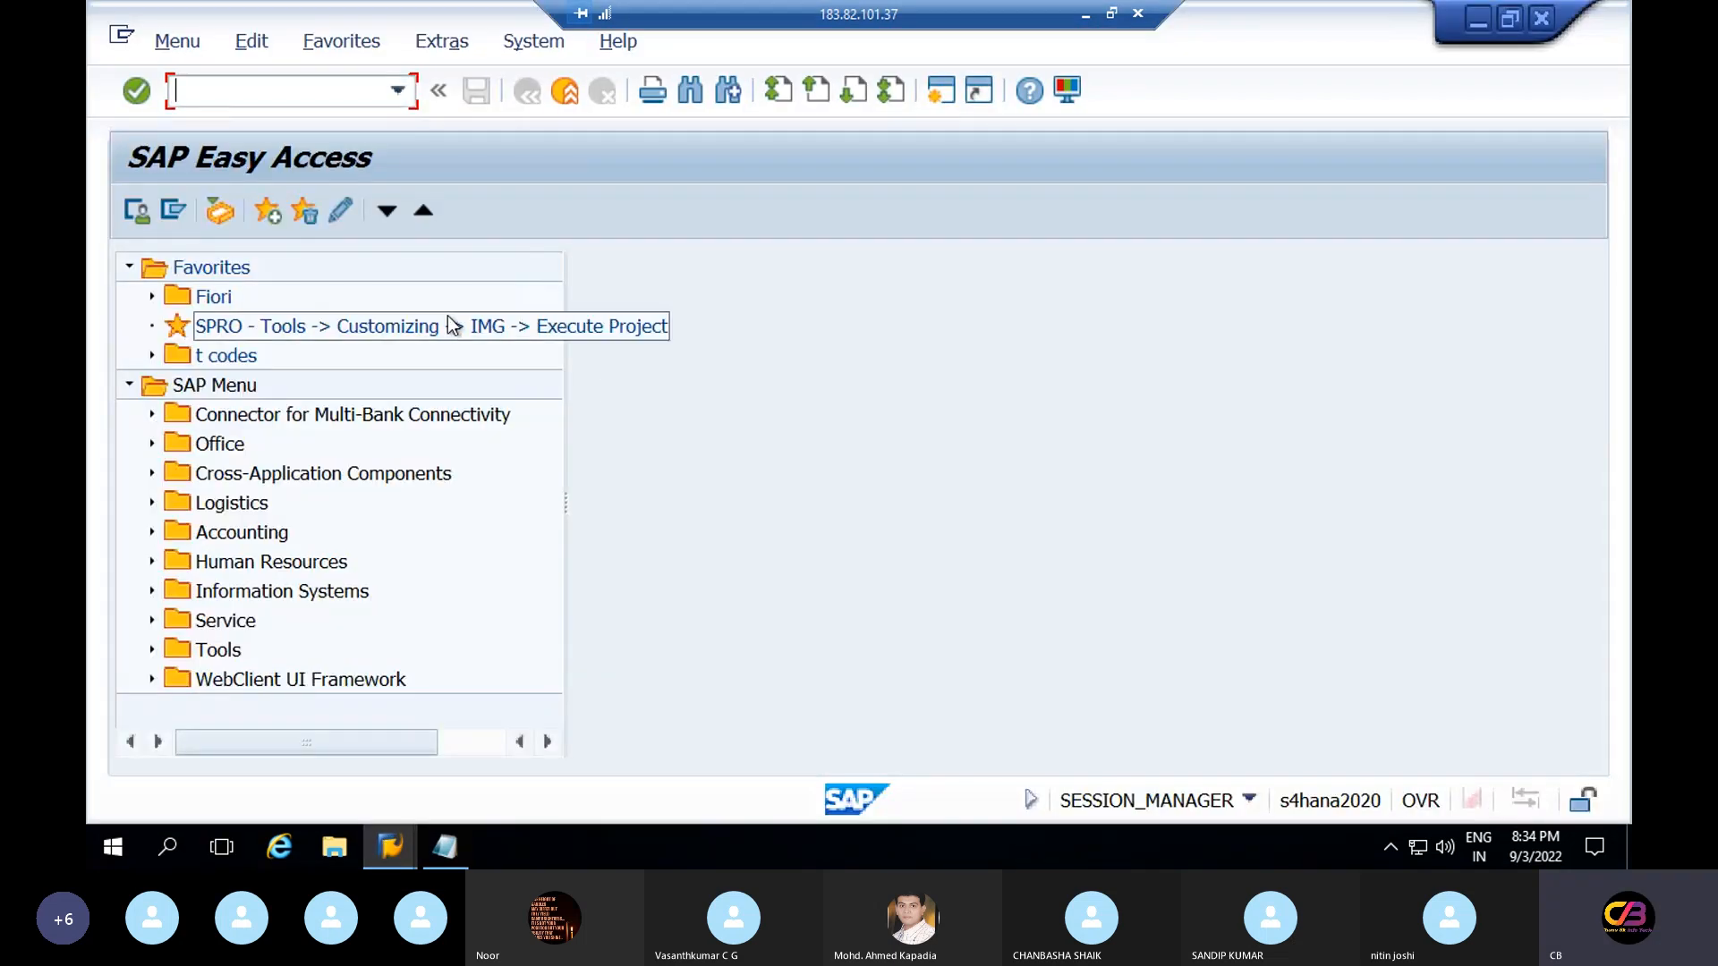
{"action": "type", "text": "obbo"}
{"action": "key", "text": "Return"}
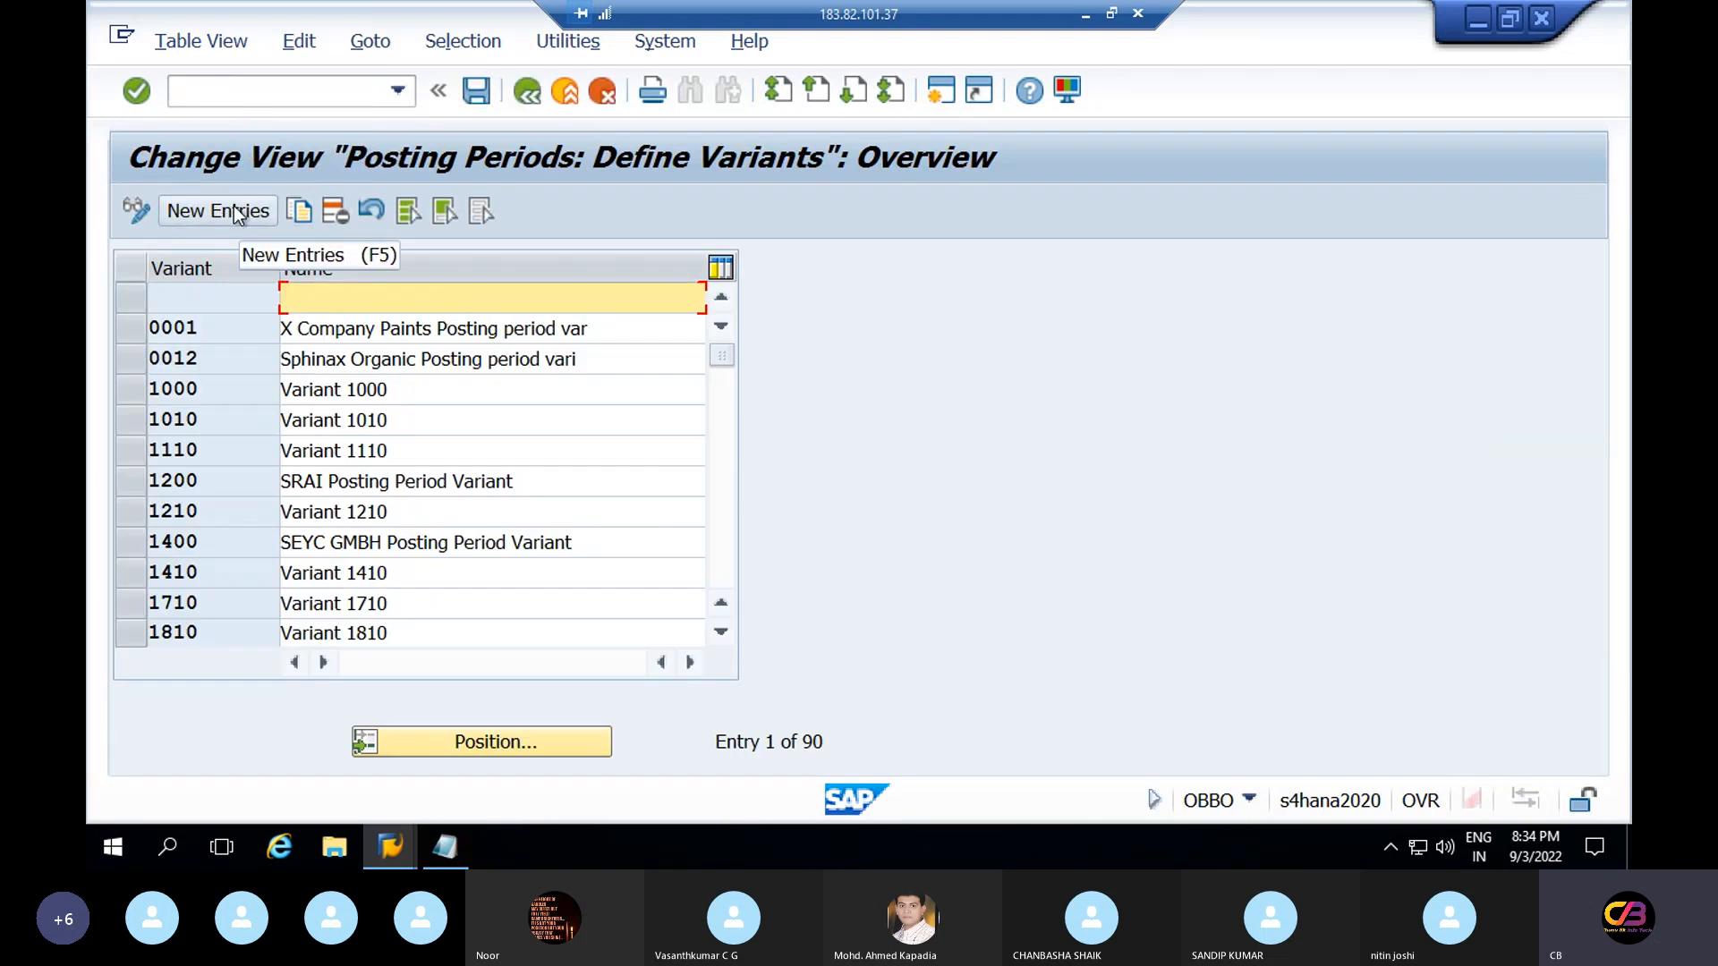
{"action": "left_click", "coordinate": [236, 214]}
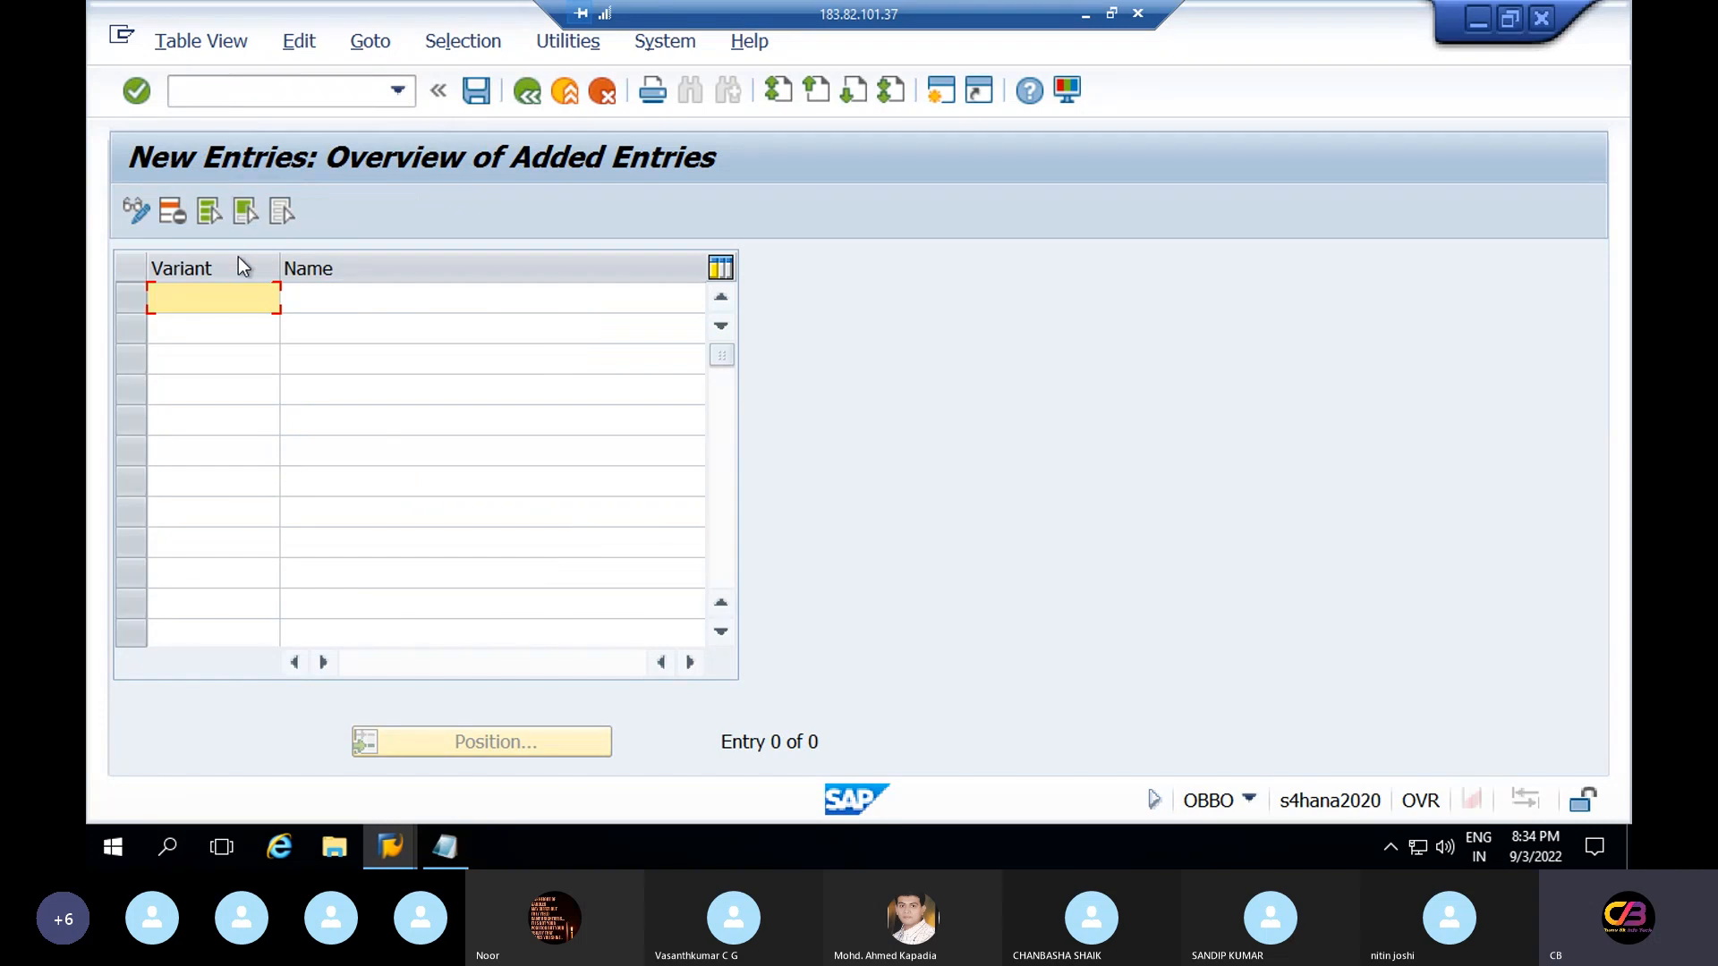
{"action": "type", "text": "re"}
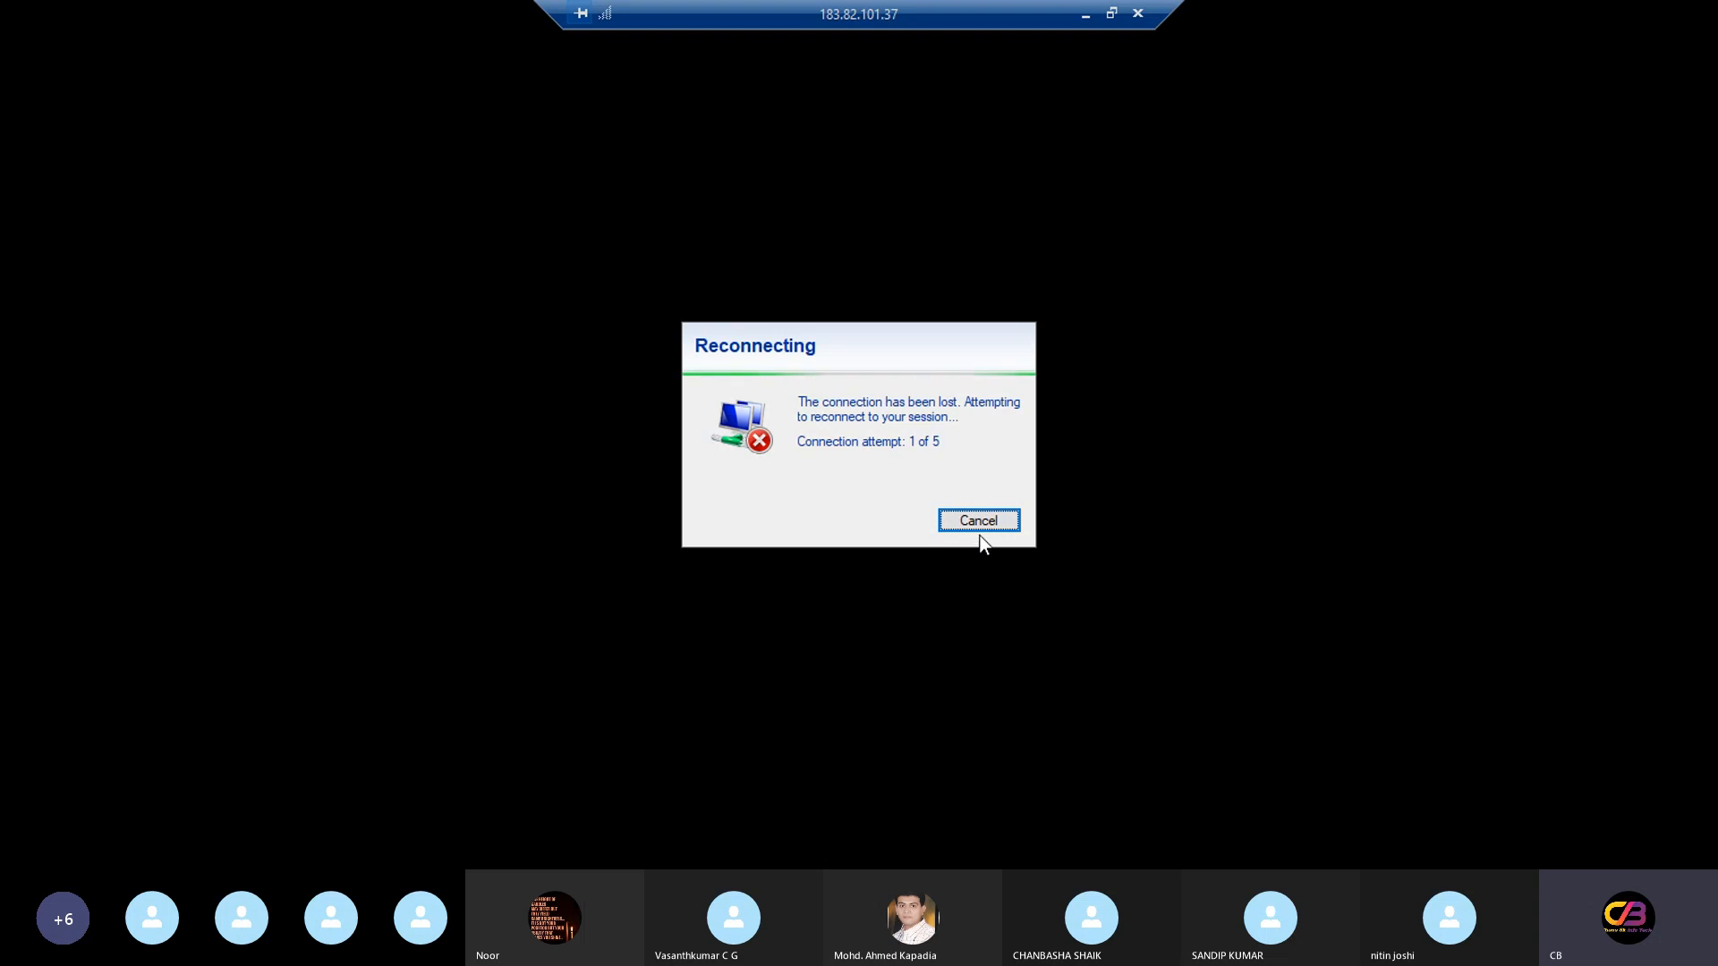
Cancel the reconnect attempt, relaunch Remote Desktop Connection, and submit the login password
{"action": "left_click", "coordinate": [982, 528]}
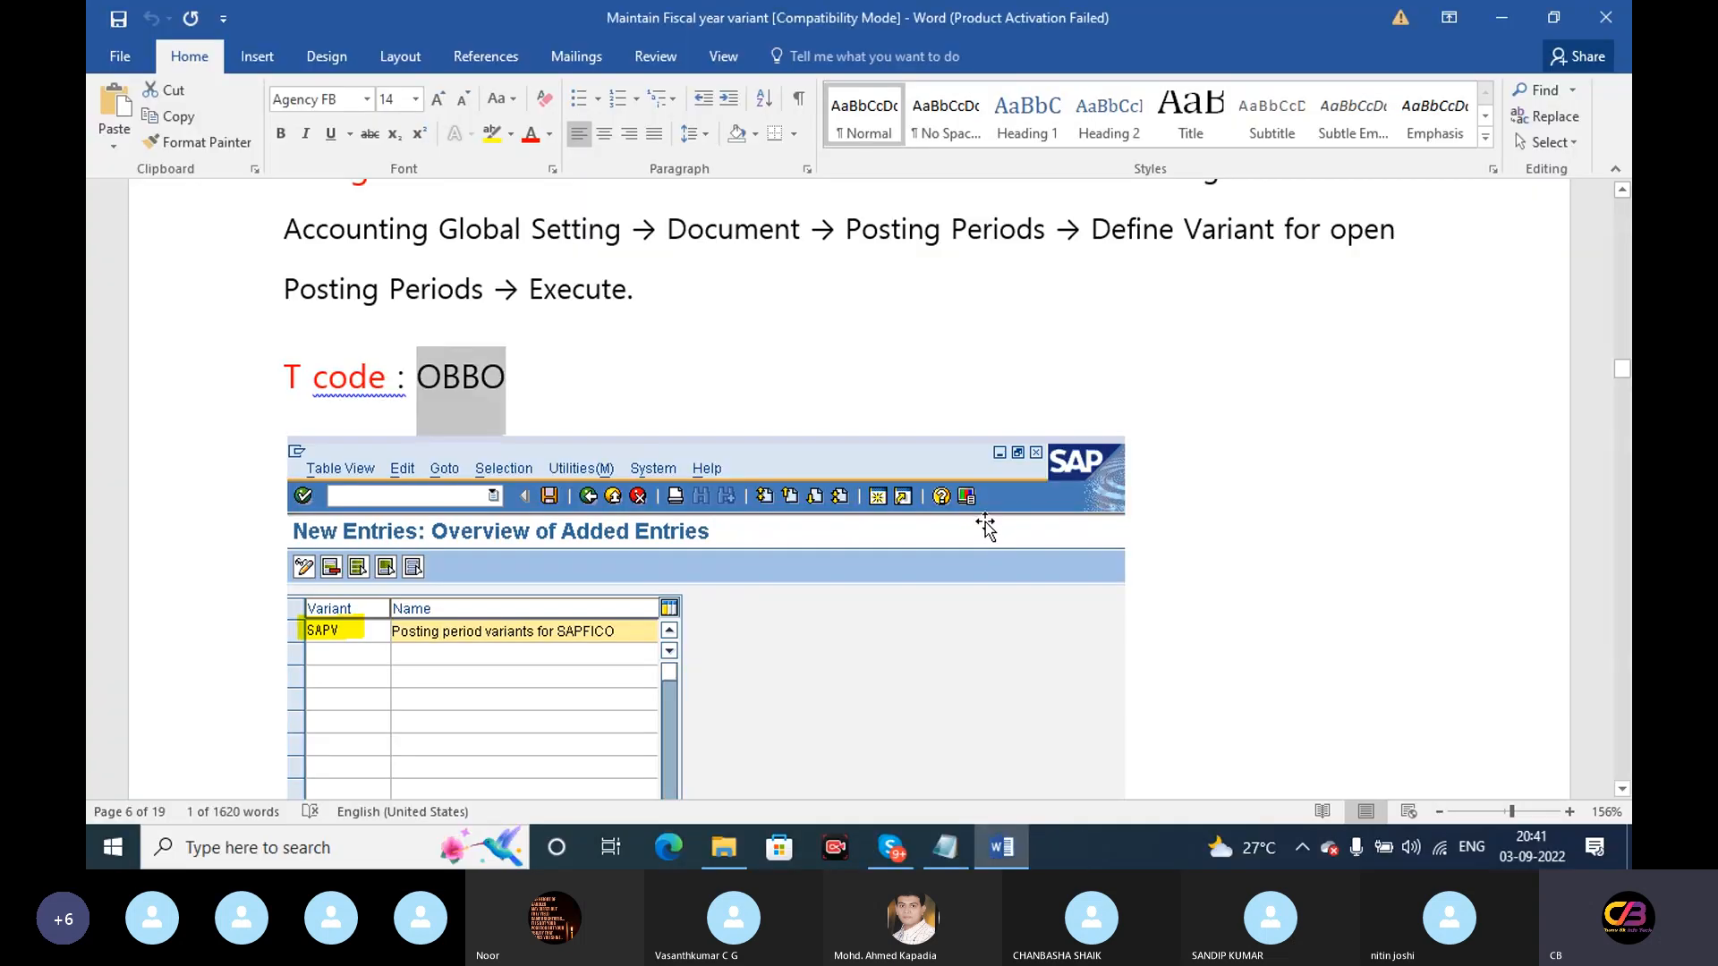
{"action": "left_click", "coordinate": [387, 850]}
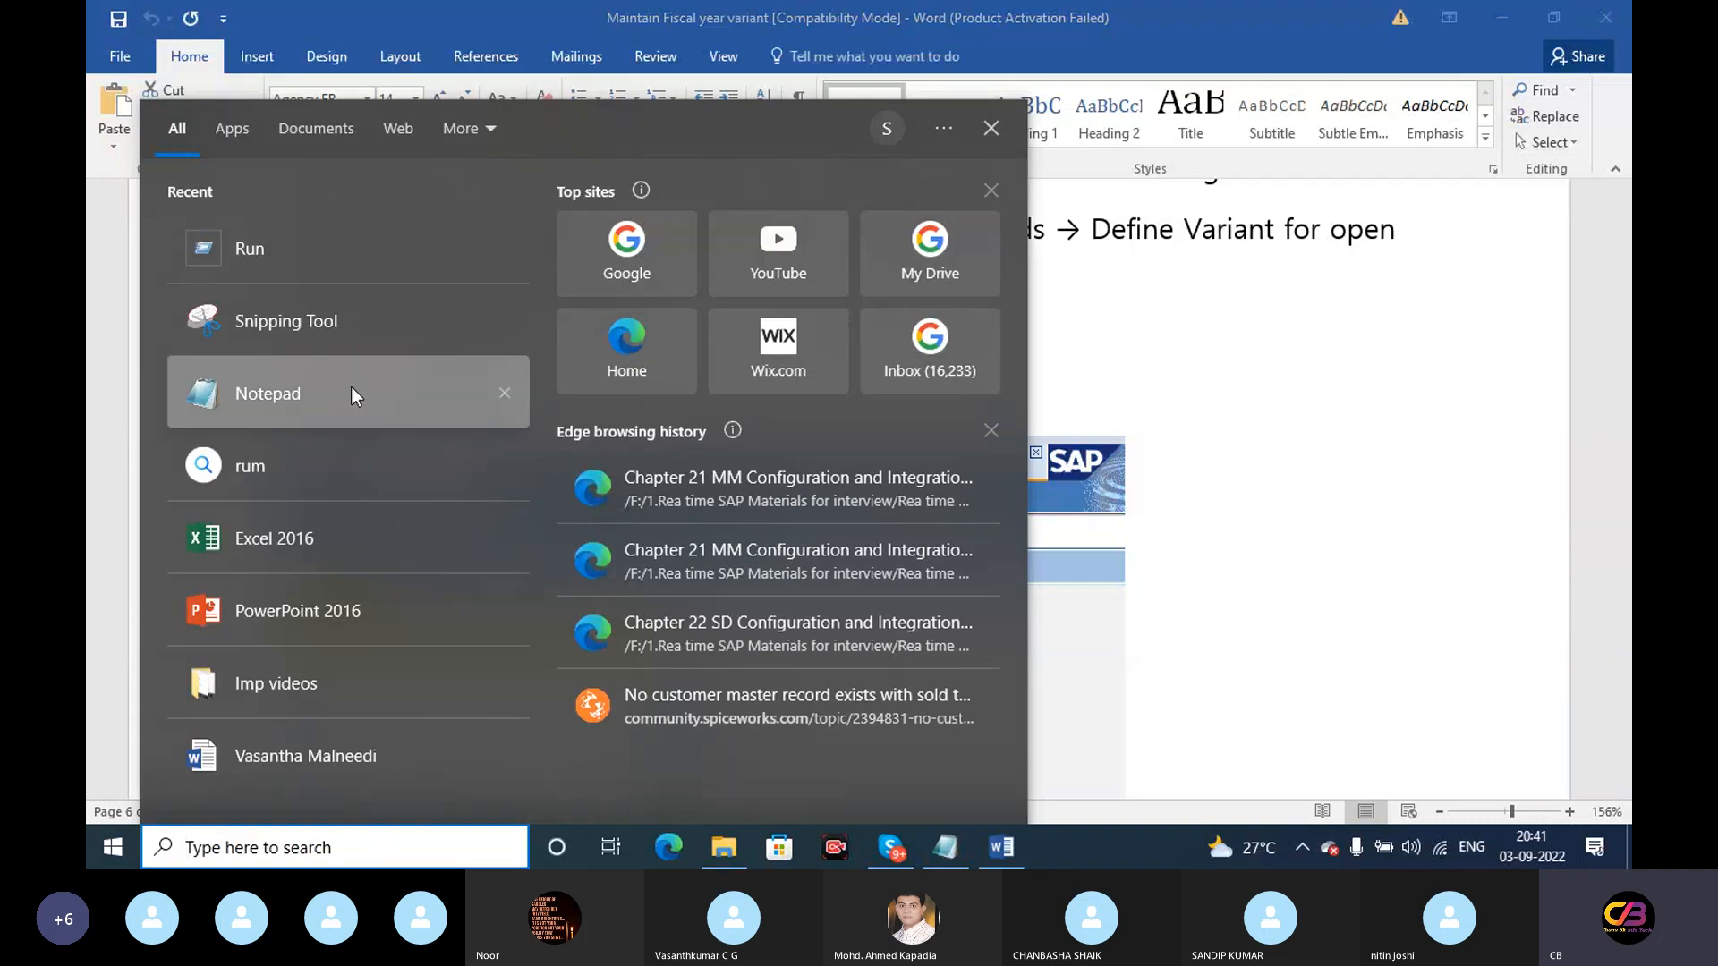
{"action": "left_click", "coordinate": [246, 249]}
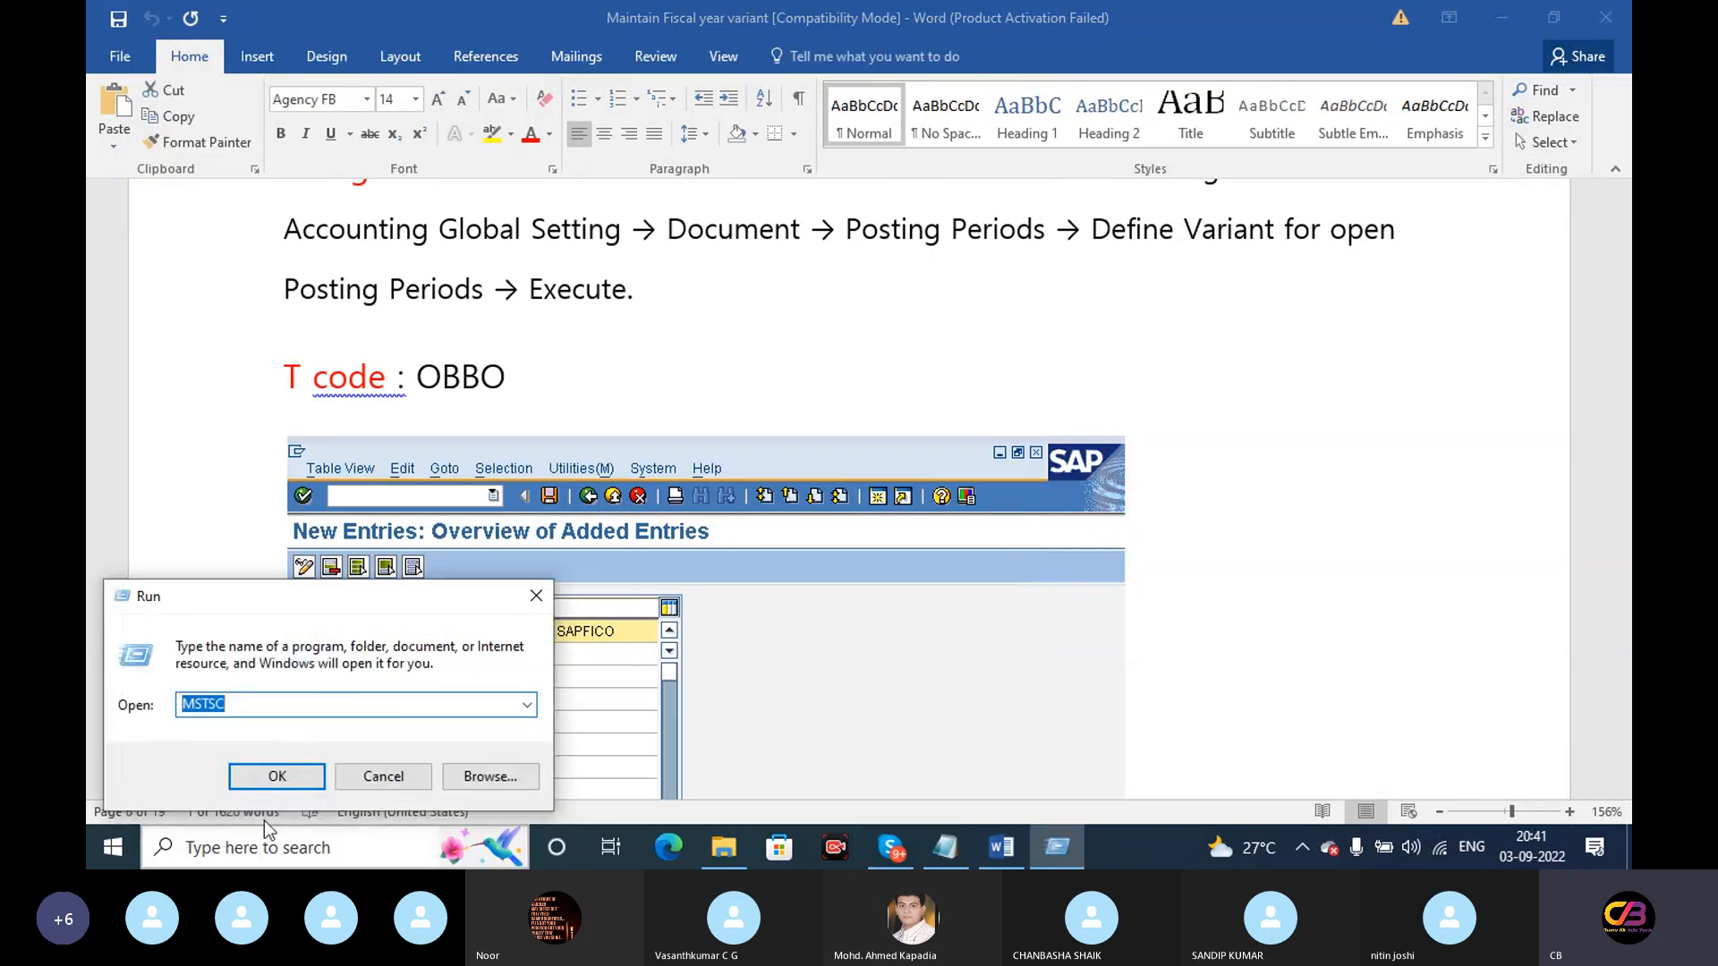
{"action": "left_click", "coordinate": [278, 775]}
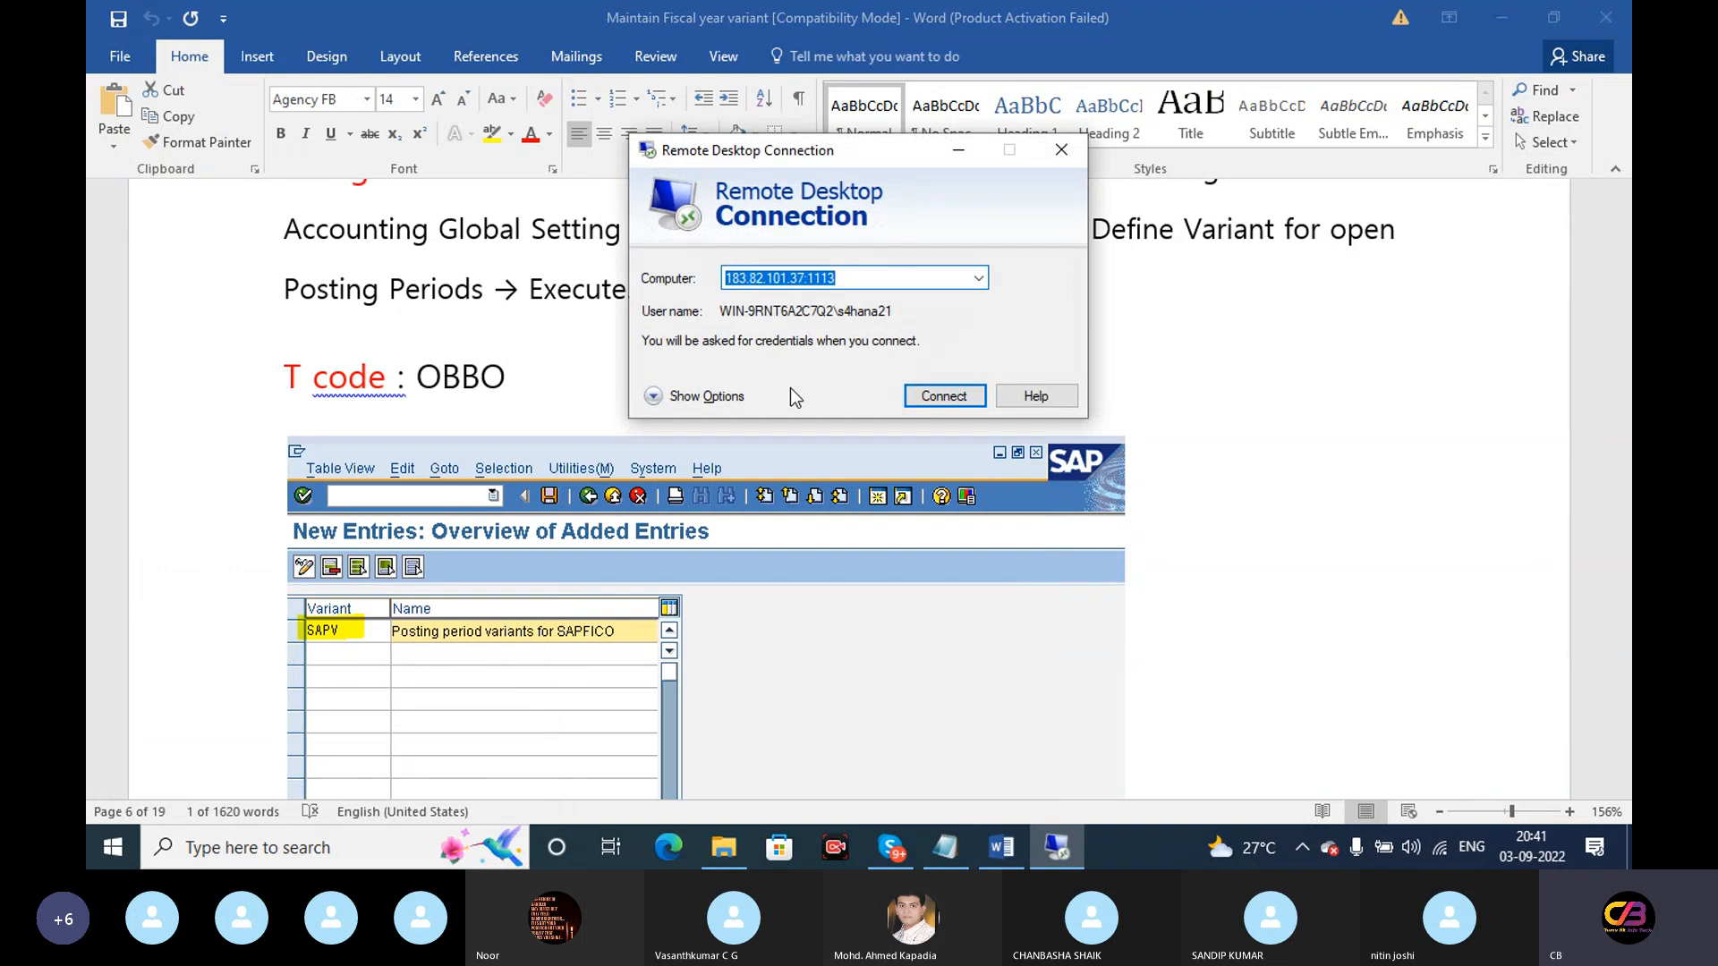
{"action": "left_click", "coordinate": [942, 399]}
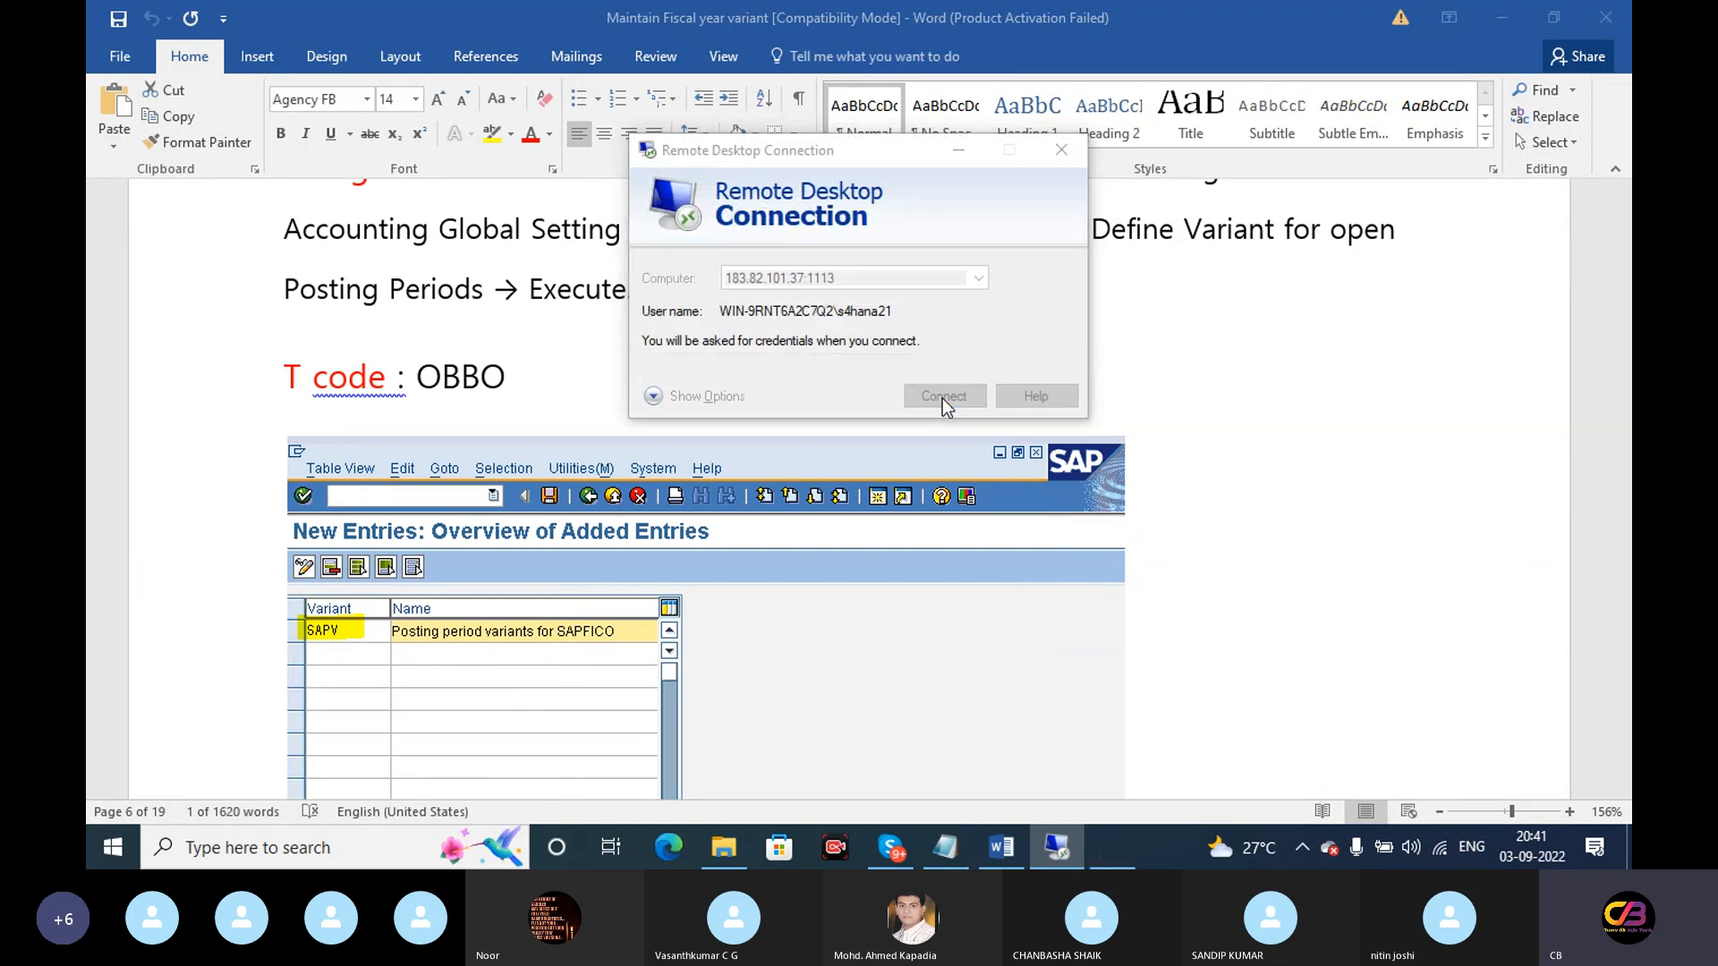
{"action": "type", "text": "••••••"}
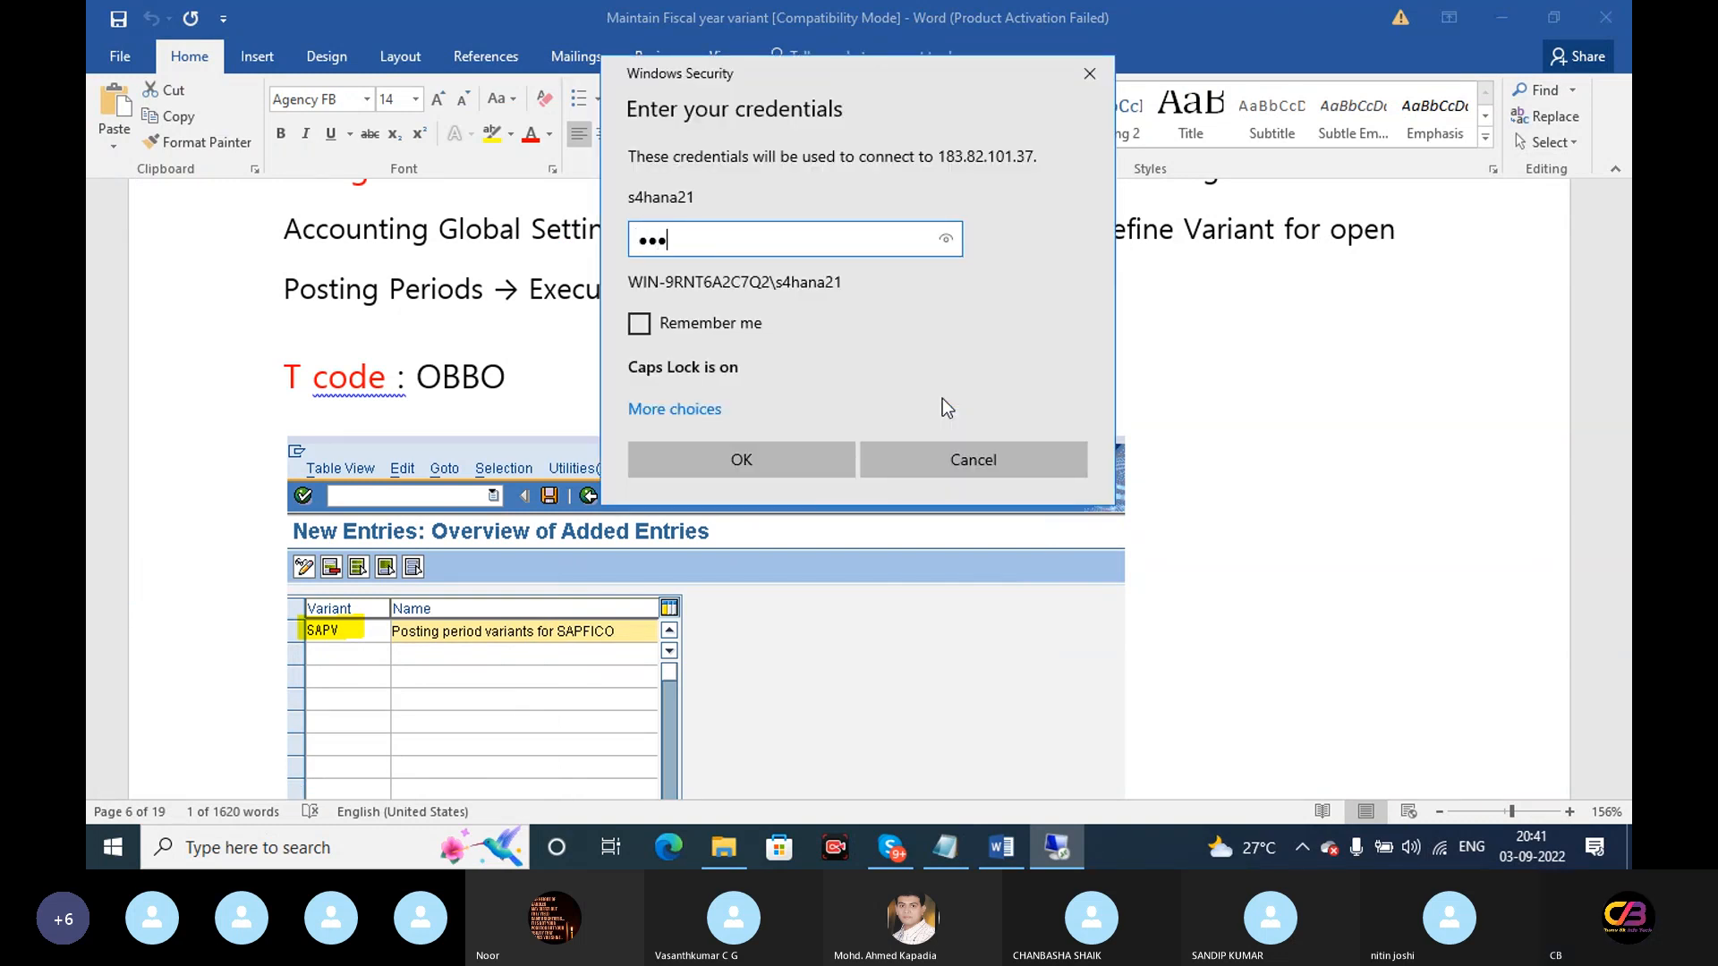
{"action": "type", "text": "••"}
{"action": "key", "text": "Return"}
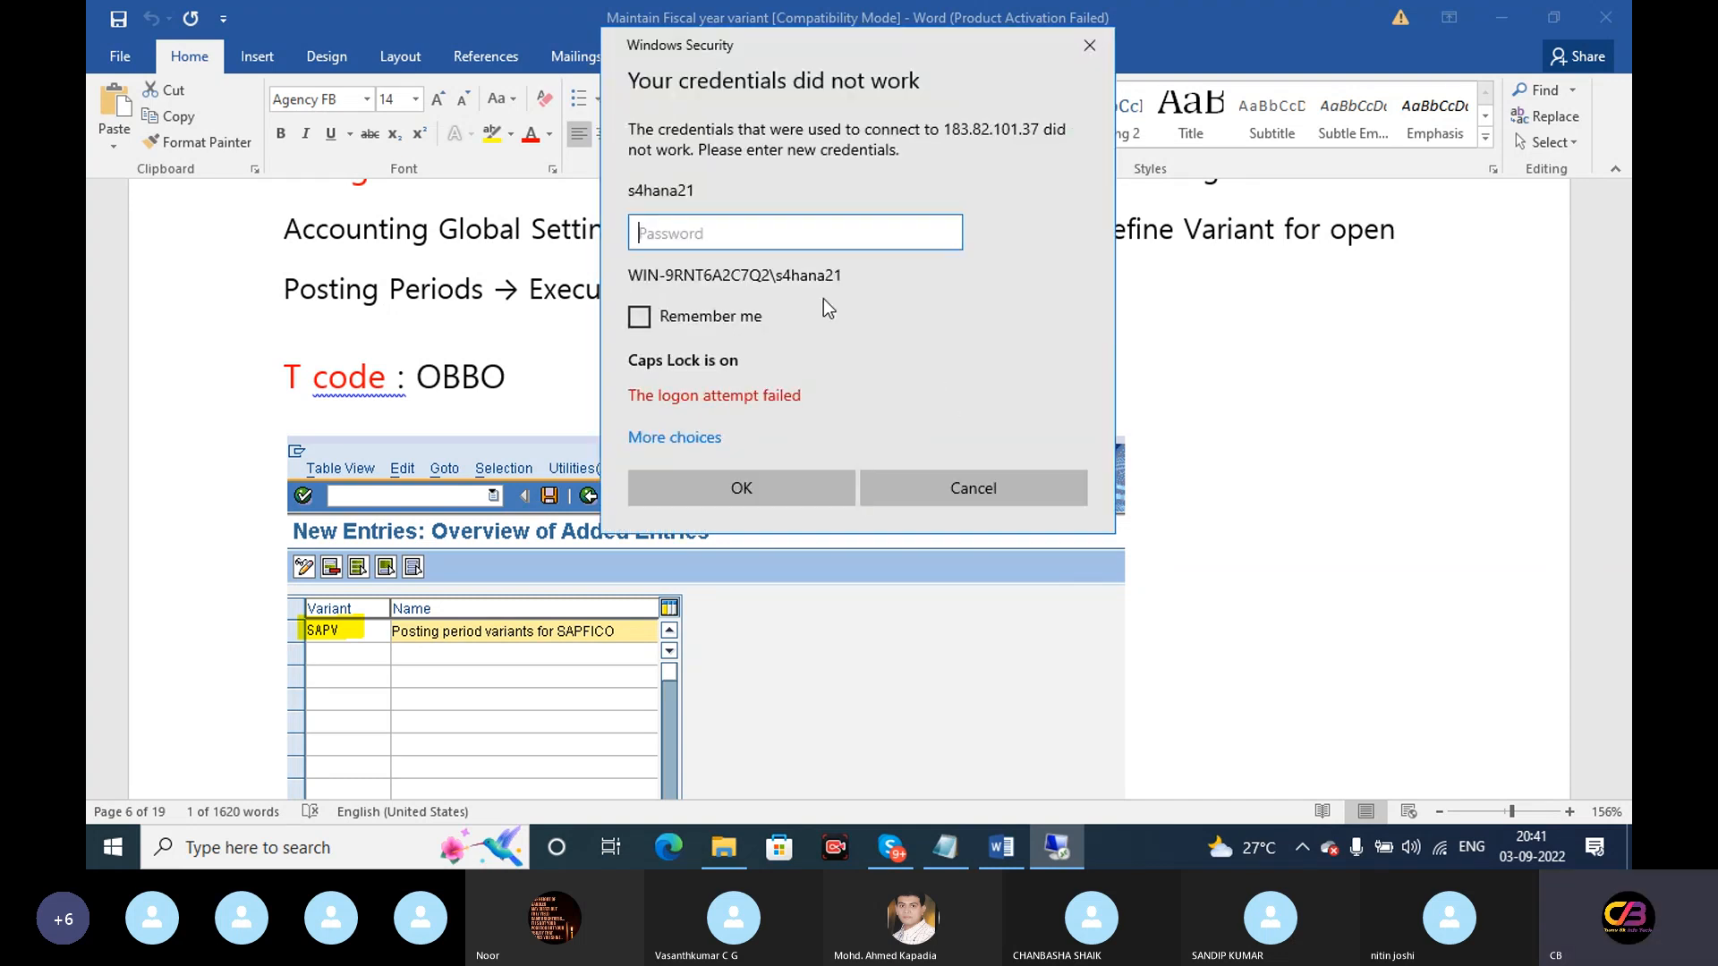
Paste the password from the saved note, connect, and accept the certificate warning
{"action": "left_click", "coordinate": [944, 850]}
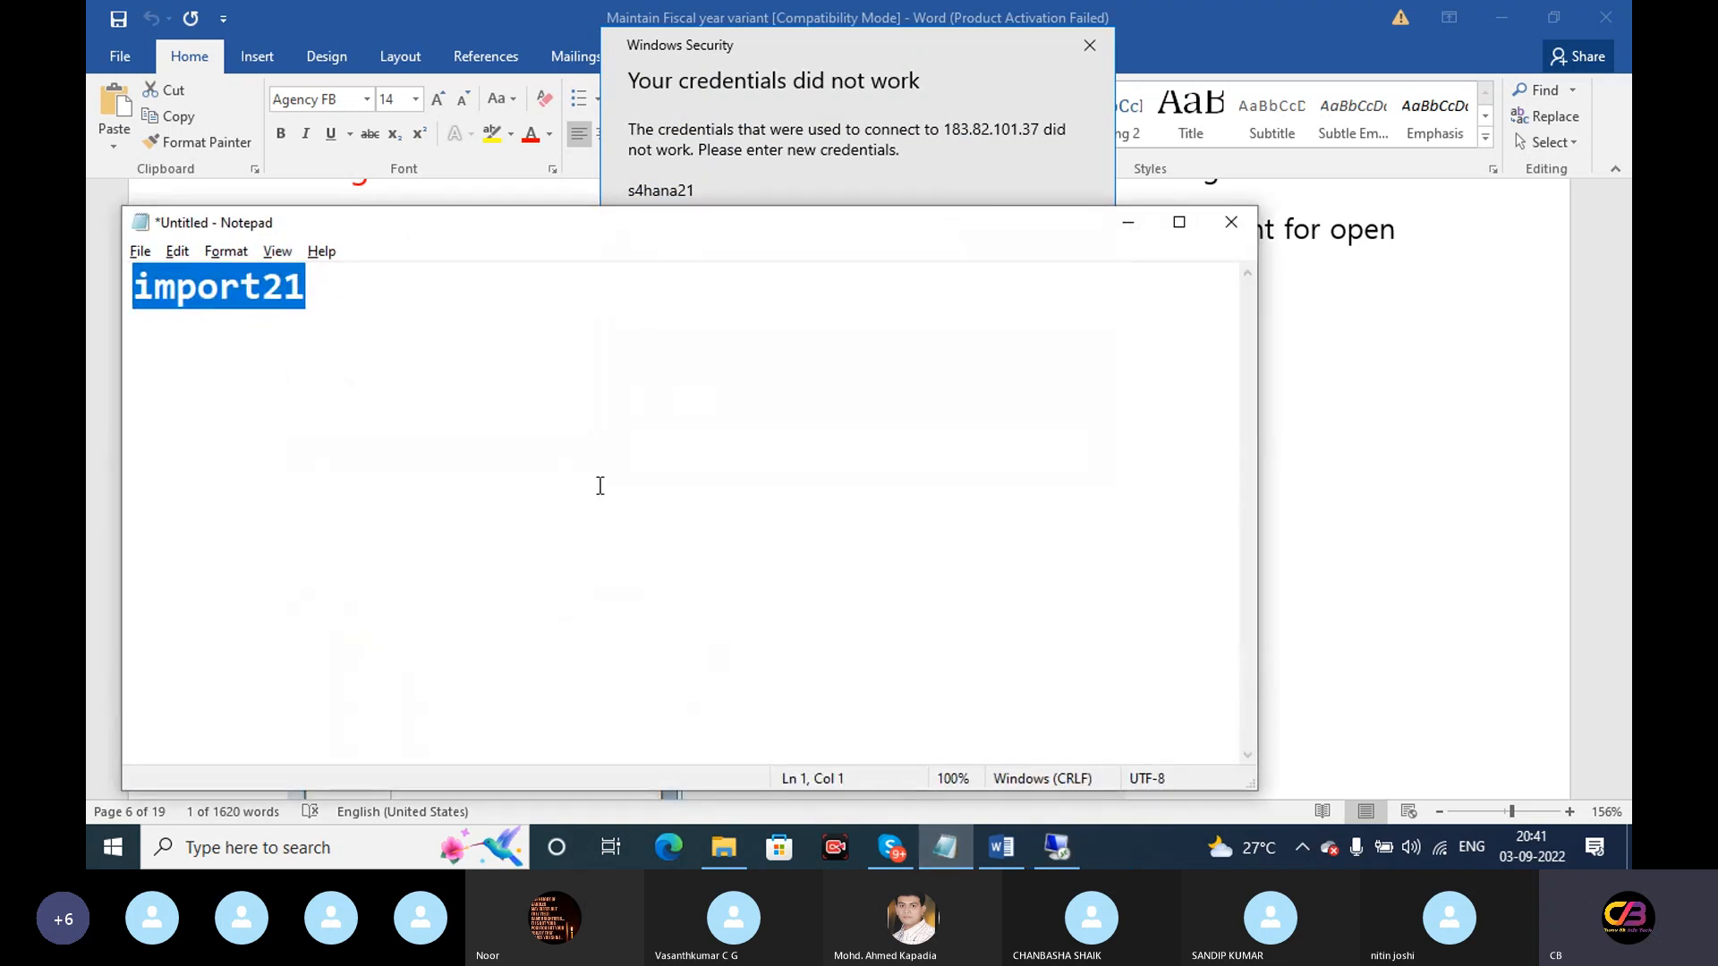
{"action": "left_click", "coordinate": [1128, 222]}
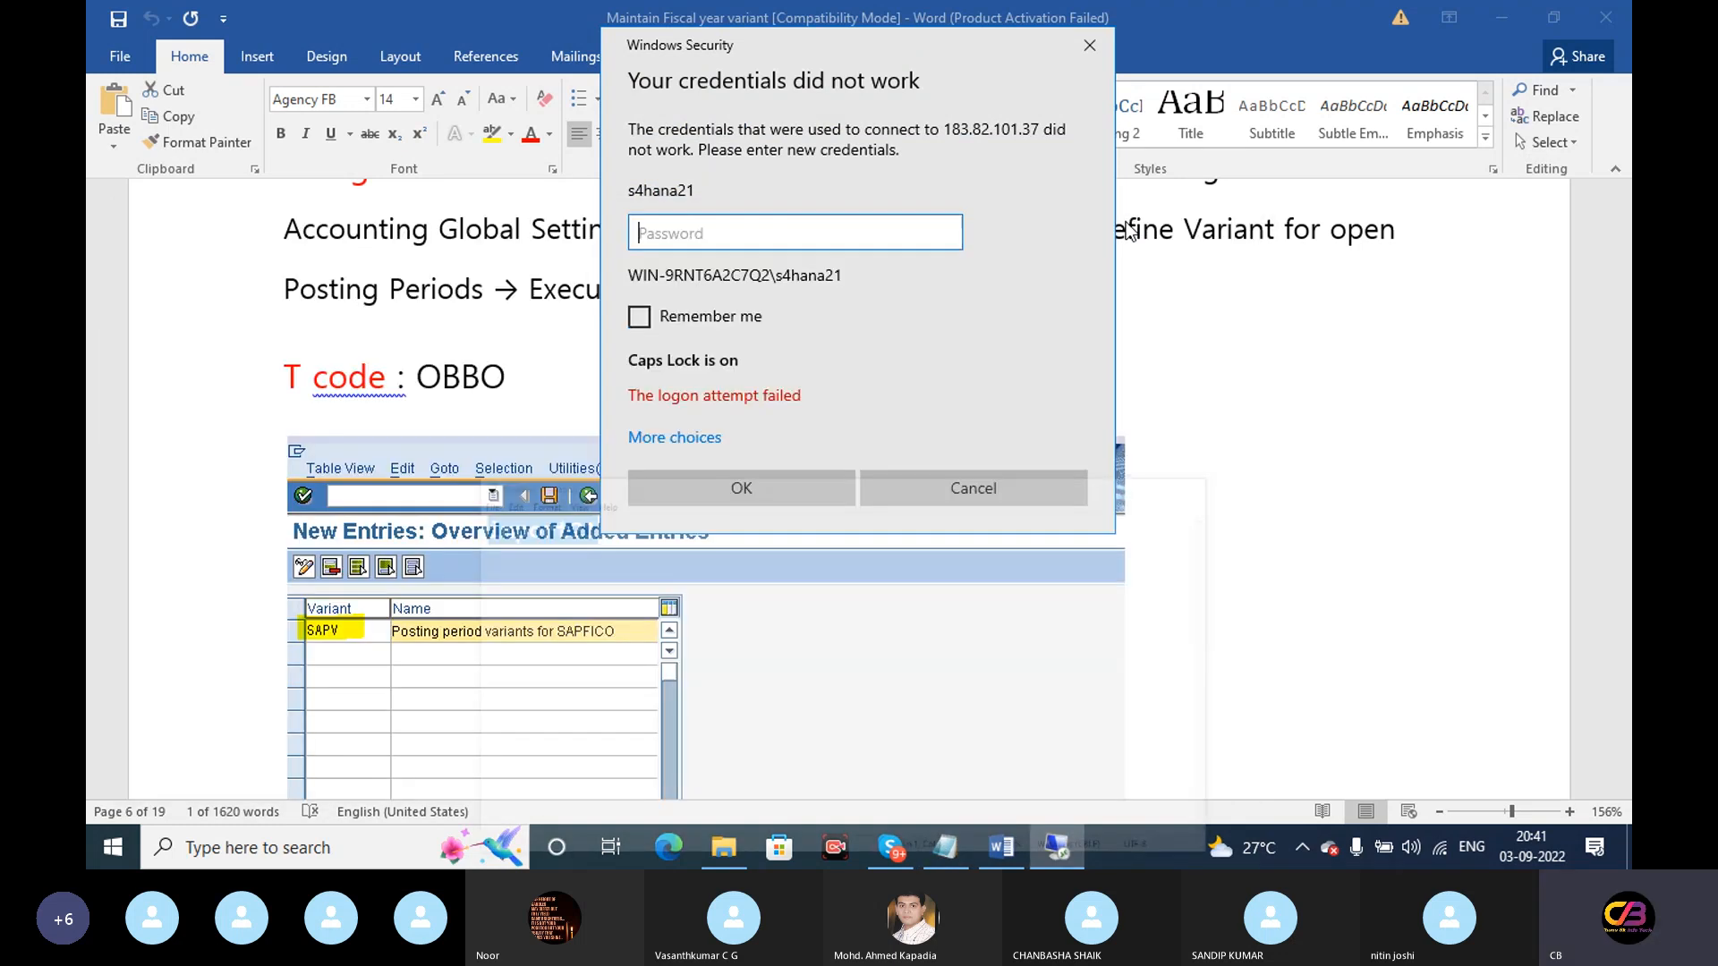
{"action": "key", "text": "ctrl+v"}
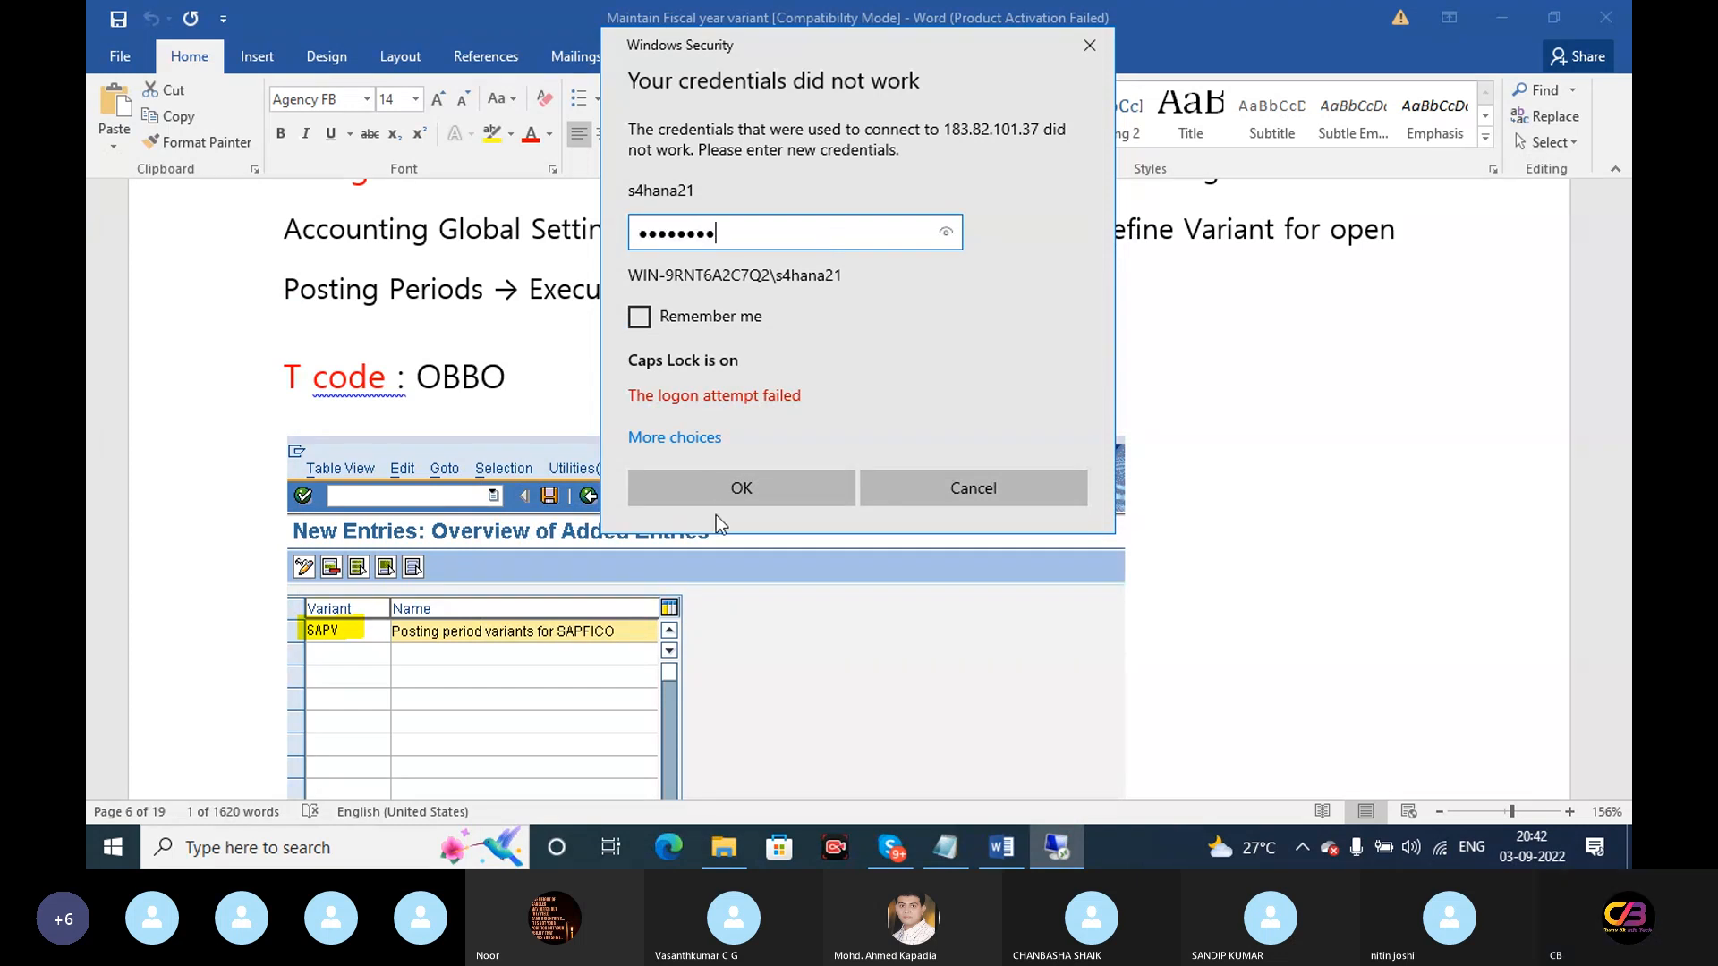
{"action": "left_click", "coordinate": [741, 488]}
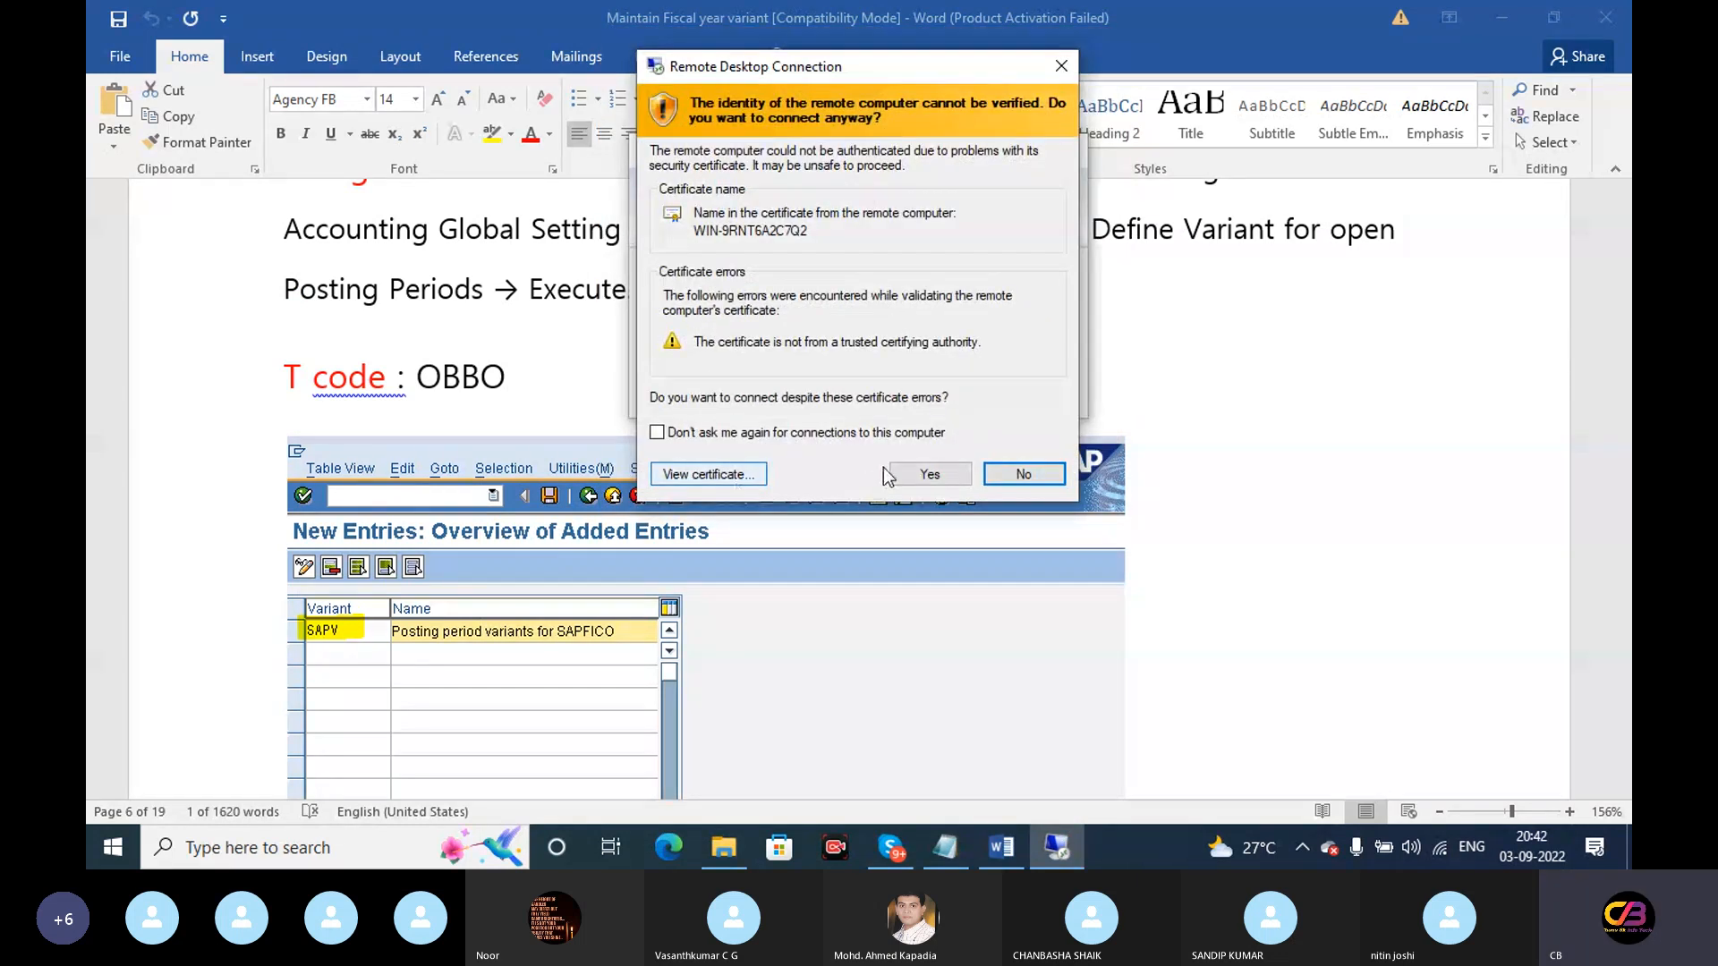
{"action": "left_click", "coordinate": [917, 474]}
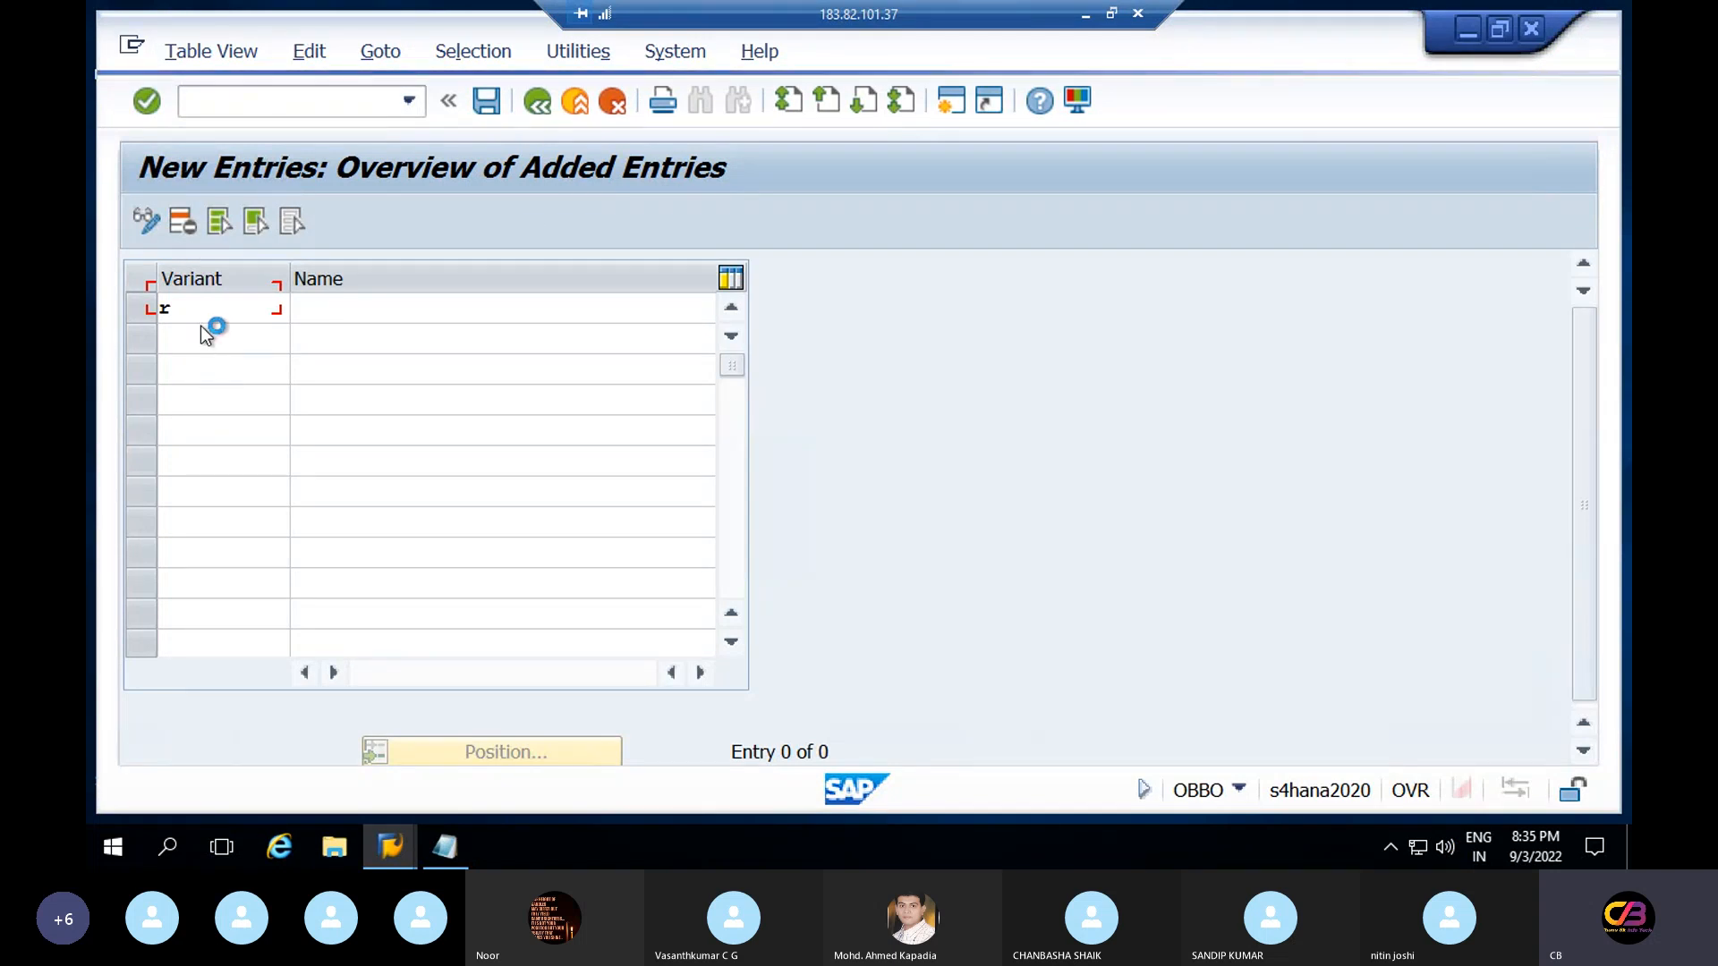
Stop the unresponsive OBBO New Entries transaction from the session's system menu
{"action": "left_click", "coordinate": [134, 50]}
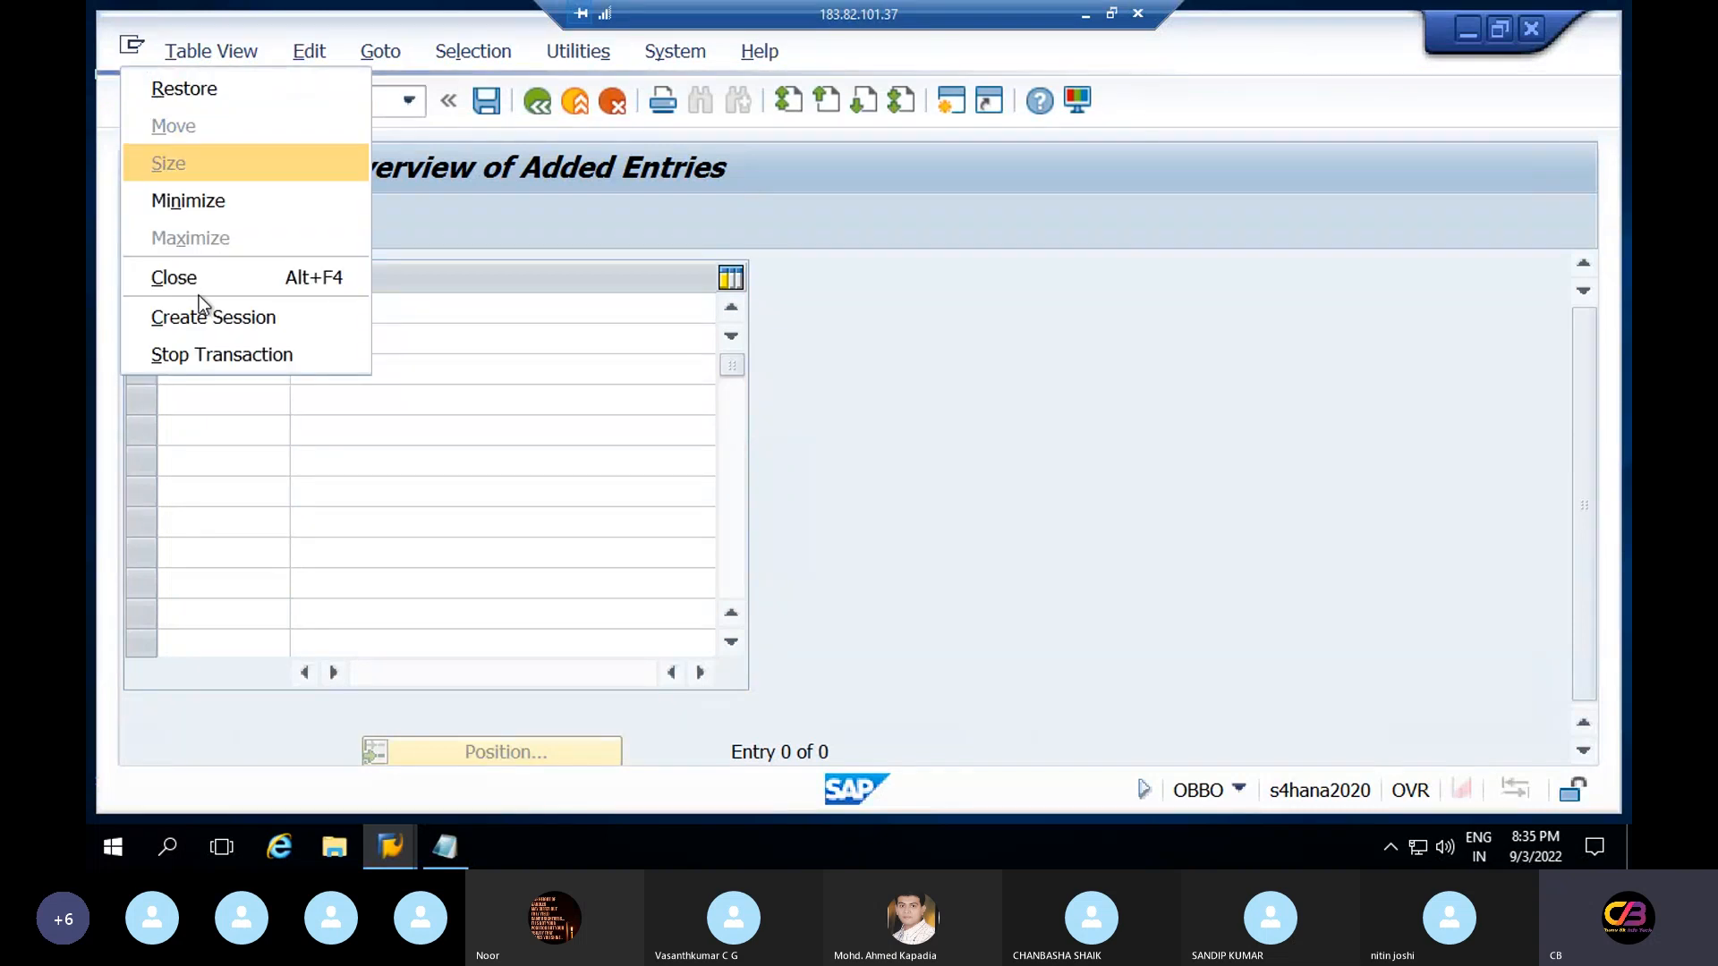
{"action": "left_click", "coordinate": [217, 354]}
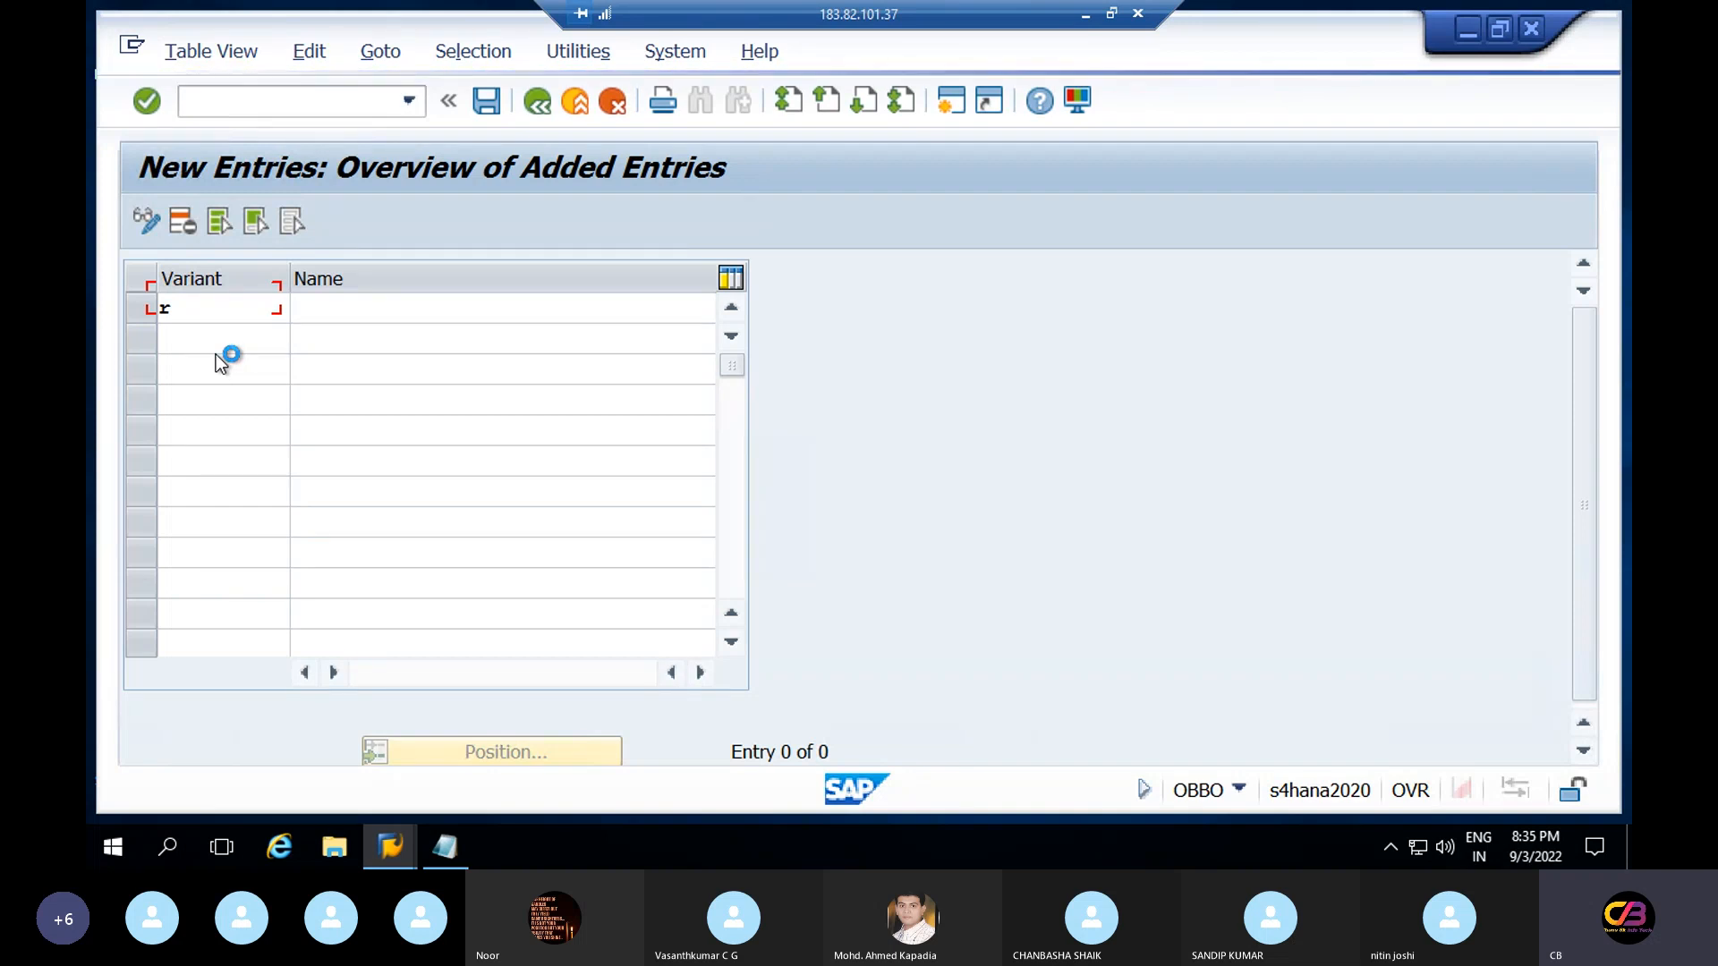
{"action": "left_click", "coordinate": [407, 861]}
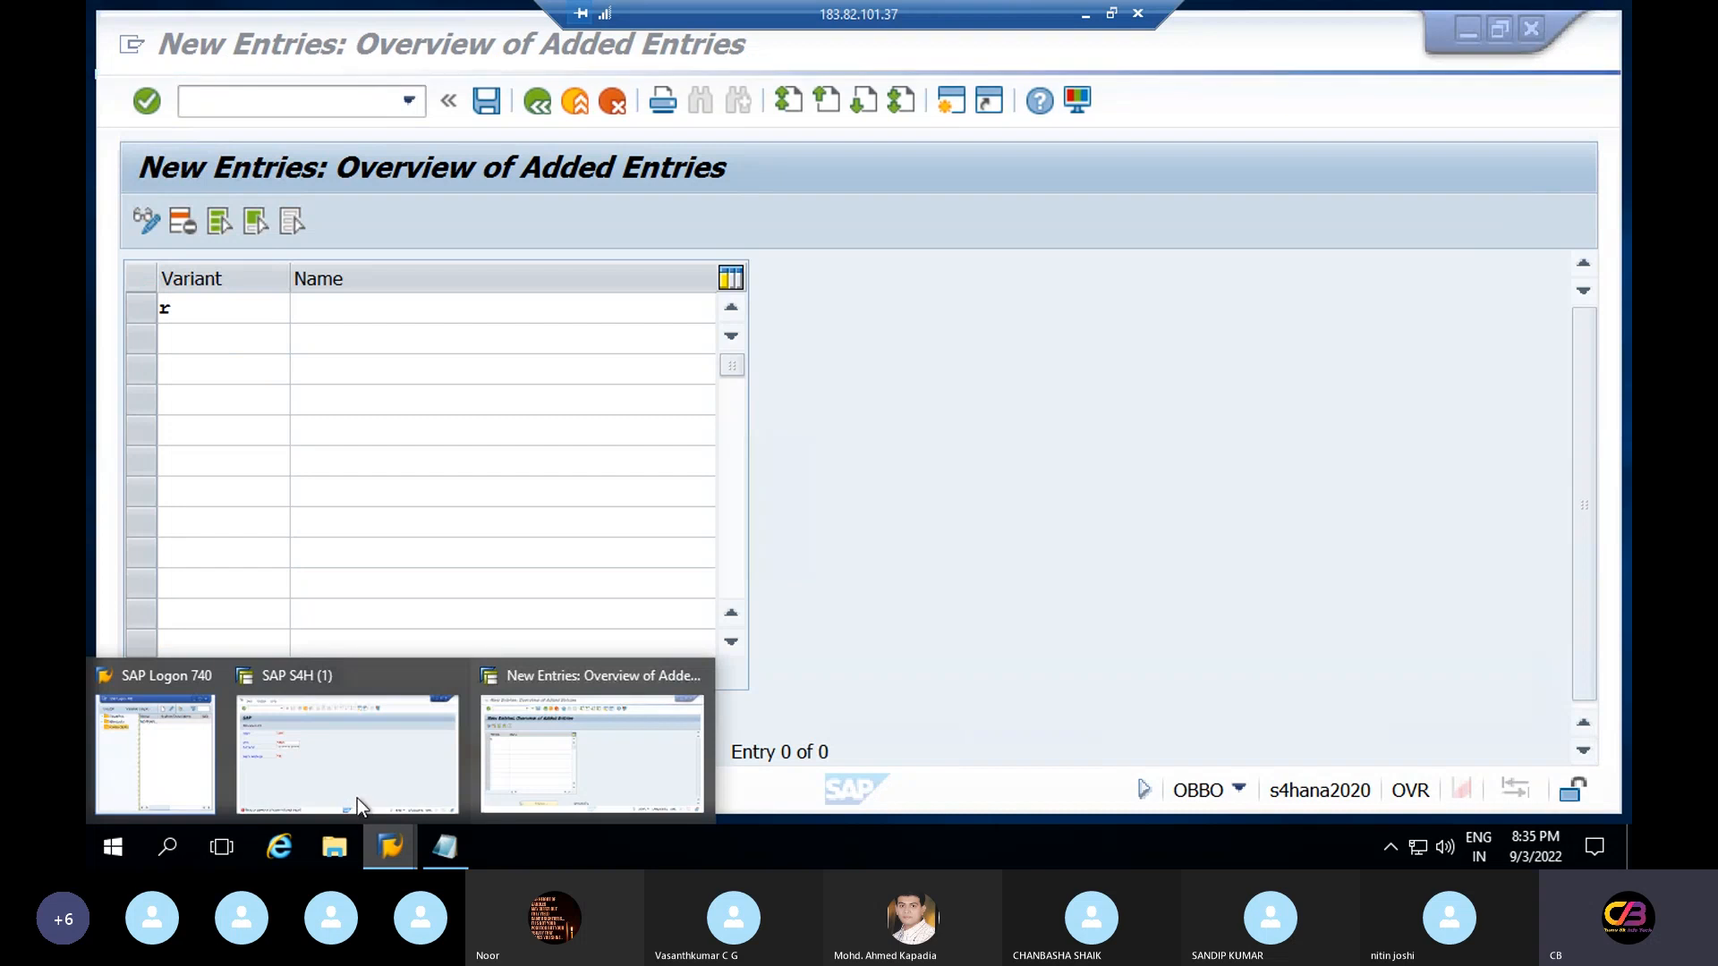
{"action": "left_click", "coordinate": [334, 765]}
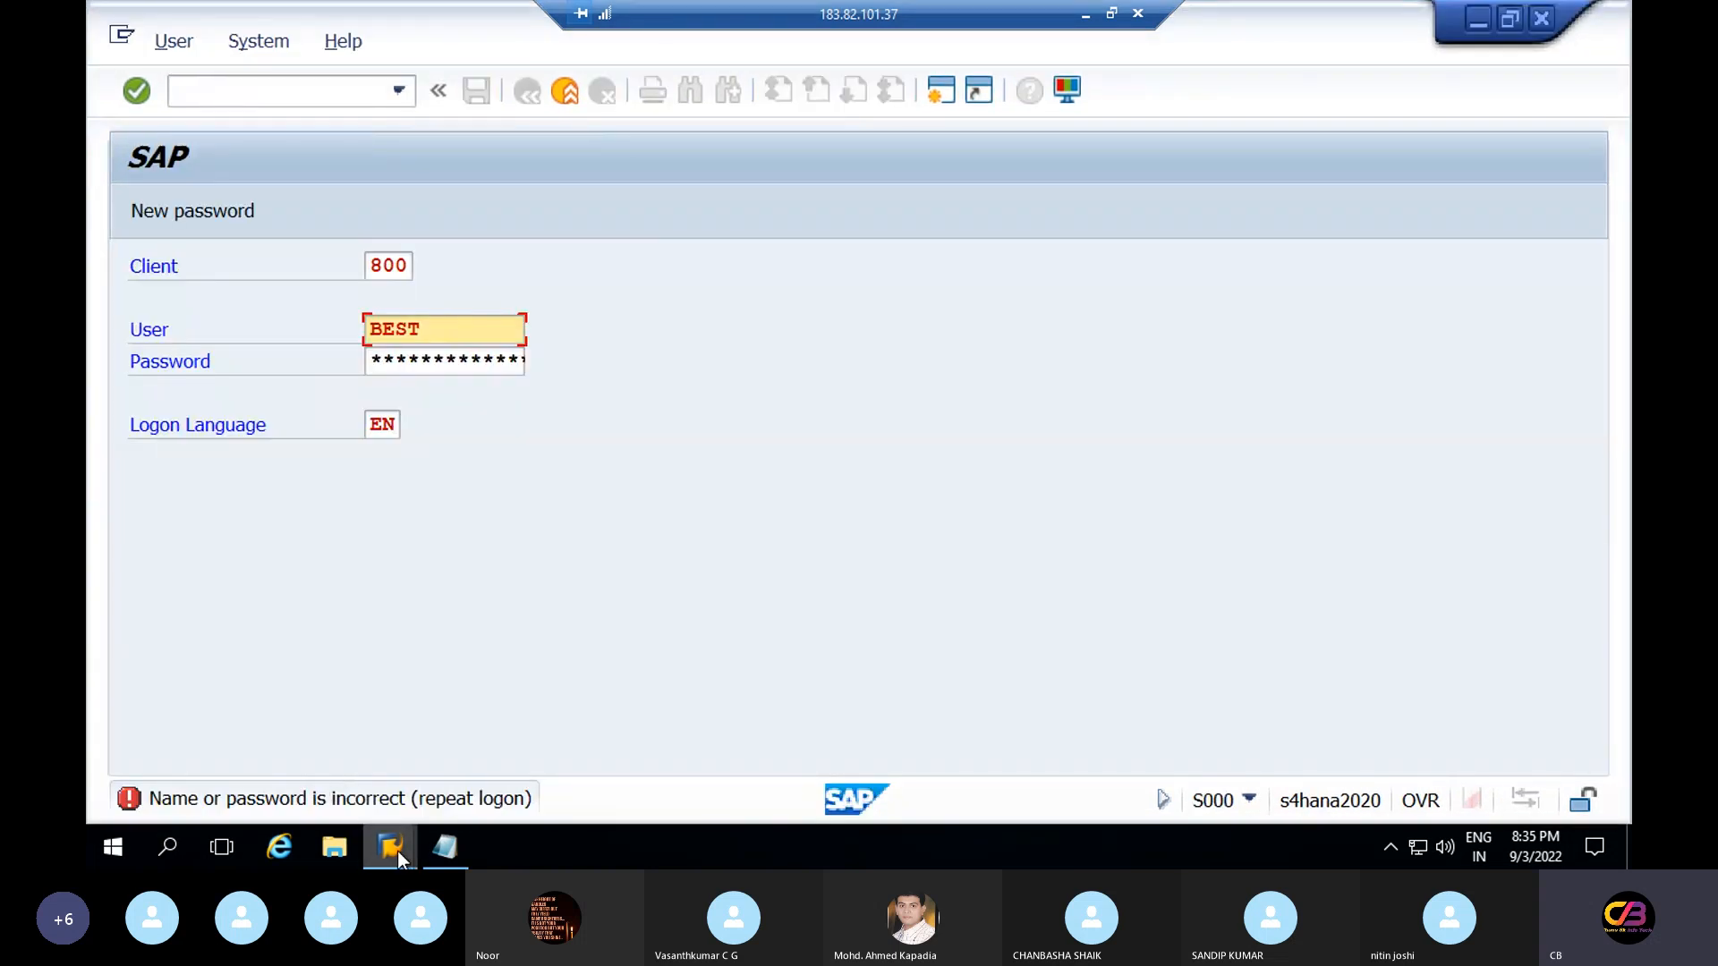
{"action": "mouse_move", "coordinate": [397, 852]}
{"action": "left_click", "coordinate": [583, 763]}
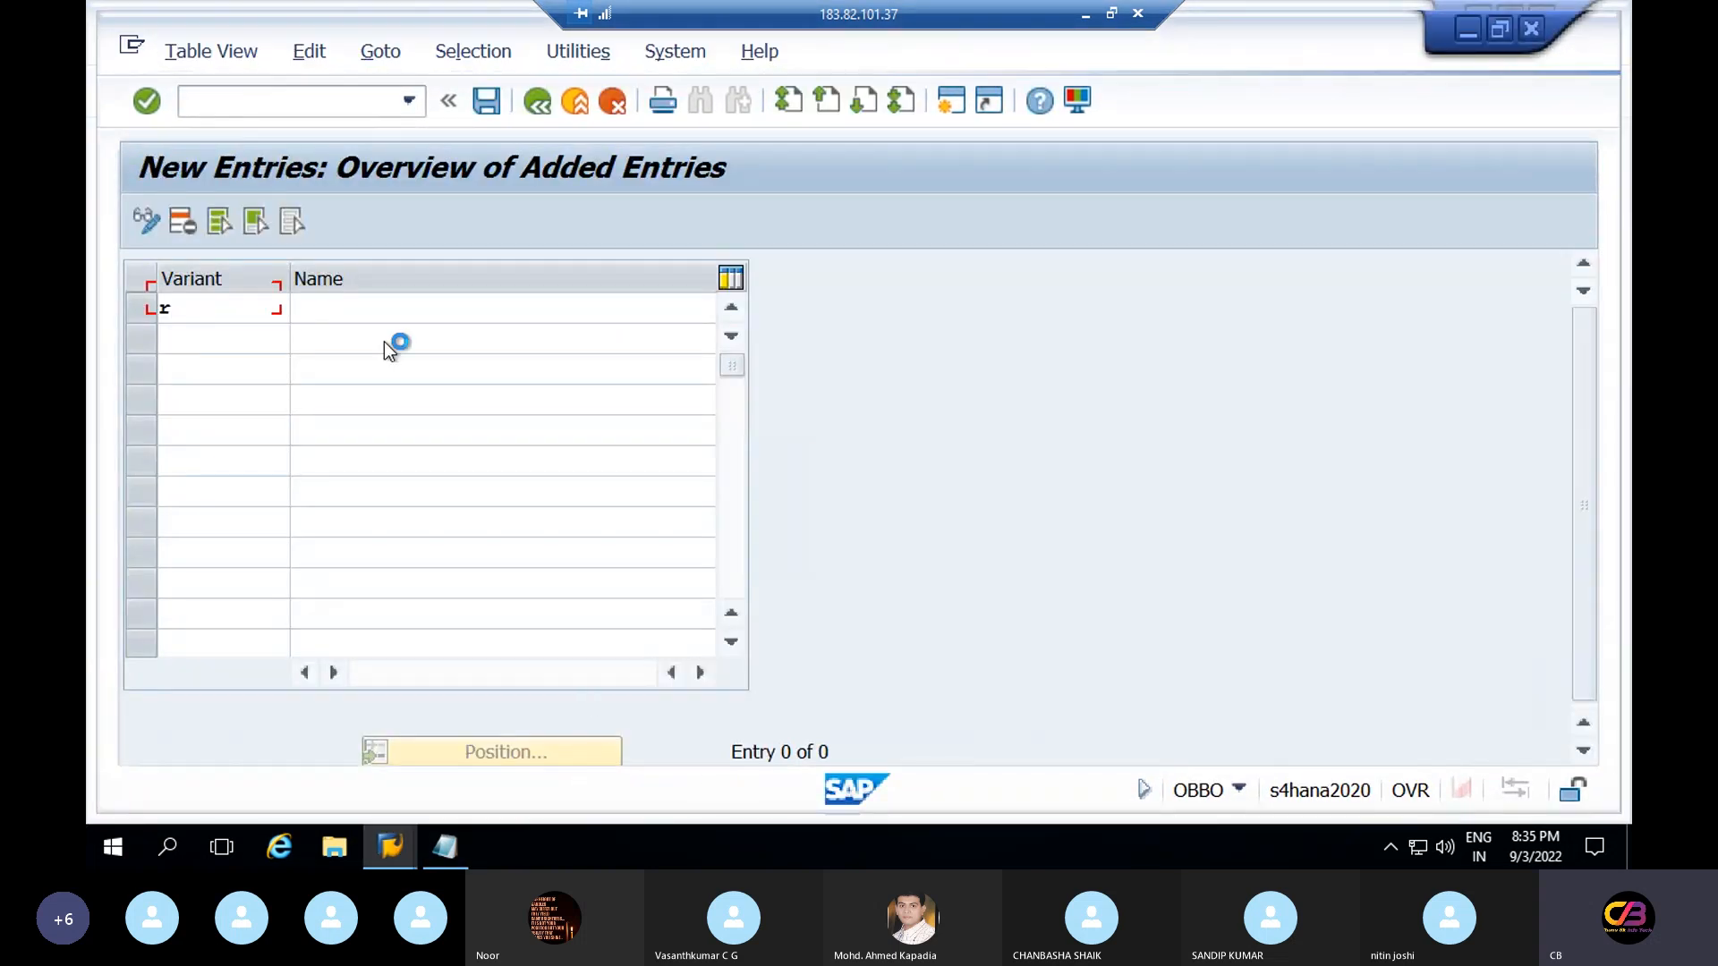
{"action": "left_click", "coordinate": [132, 45]}
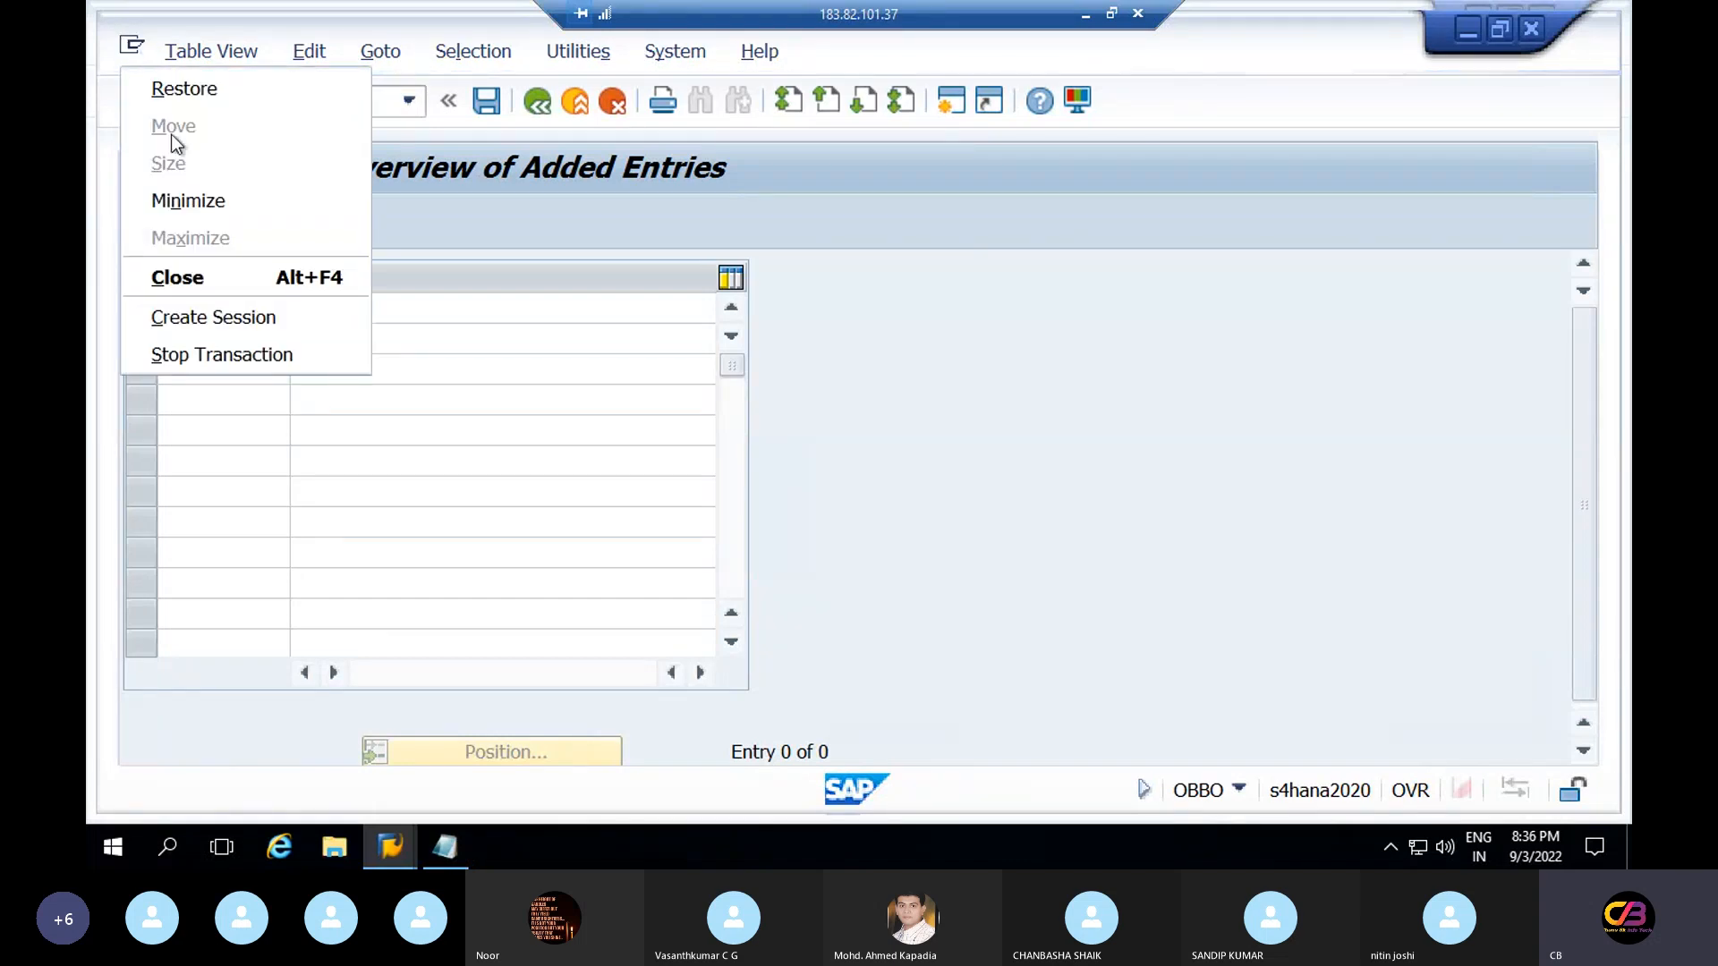
{"action": "left_click", "coordinate": [251, 352]}
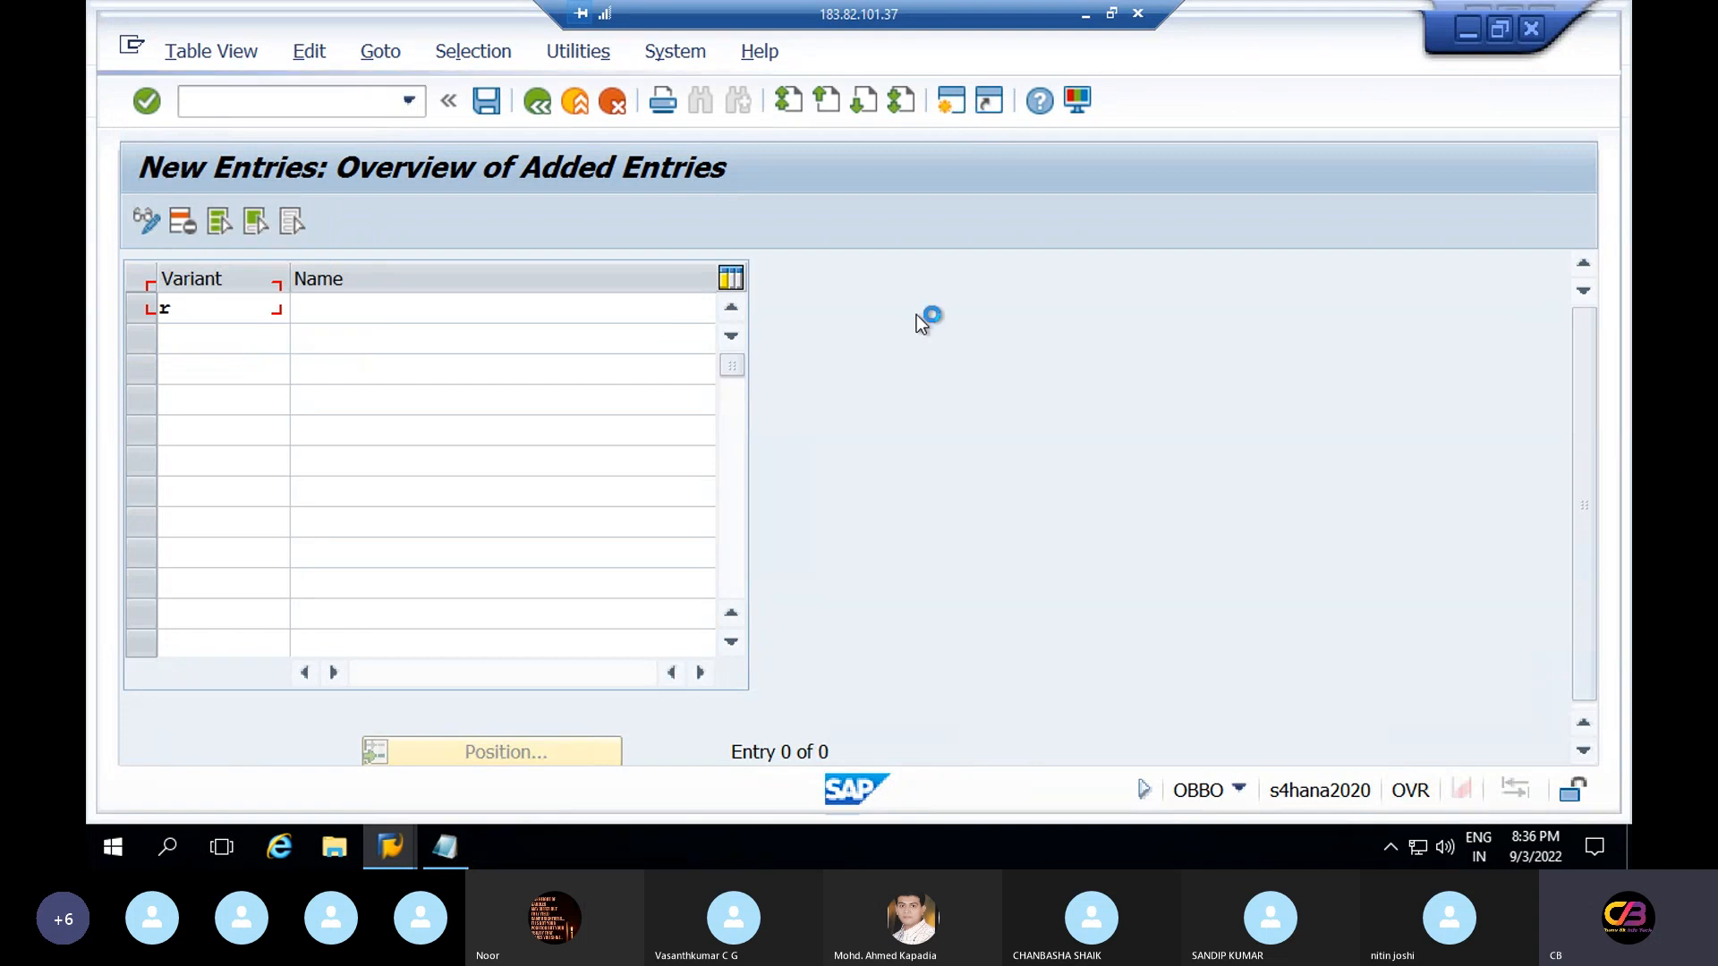
Bring up SAP Logon 740 and log on to the S4HANA connection
{"action": "left_click", "coordinate": [394, 846]}
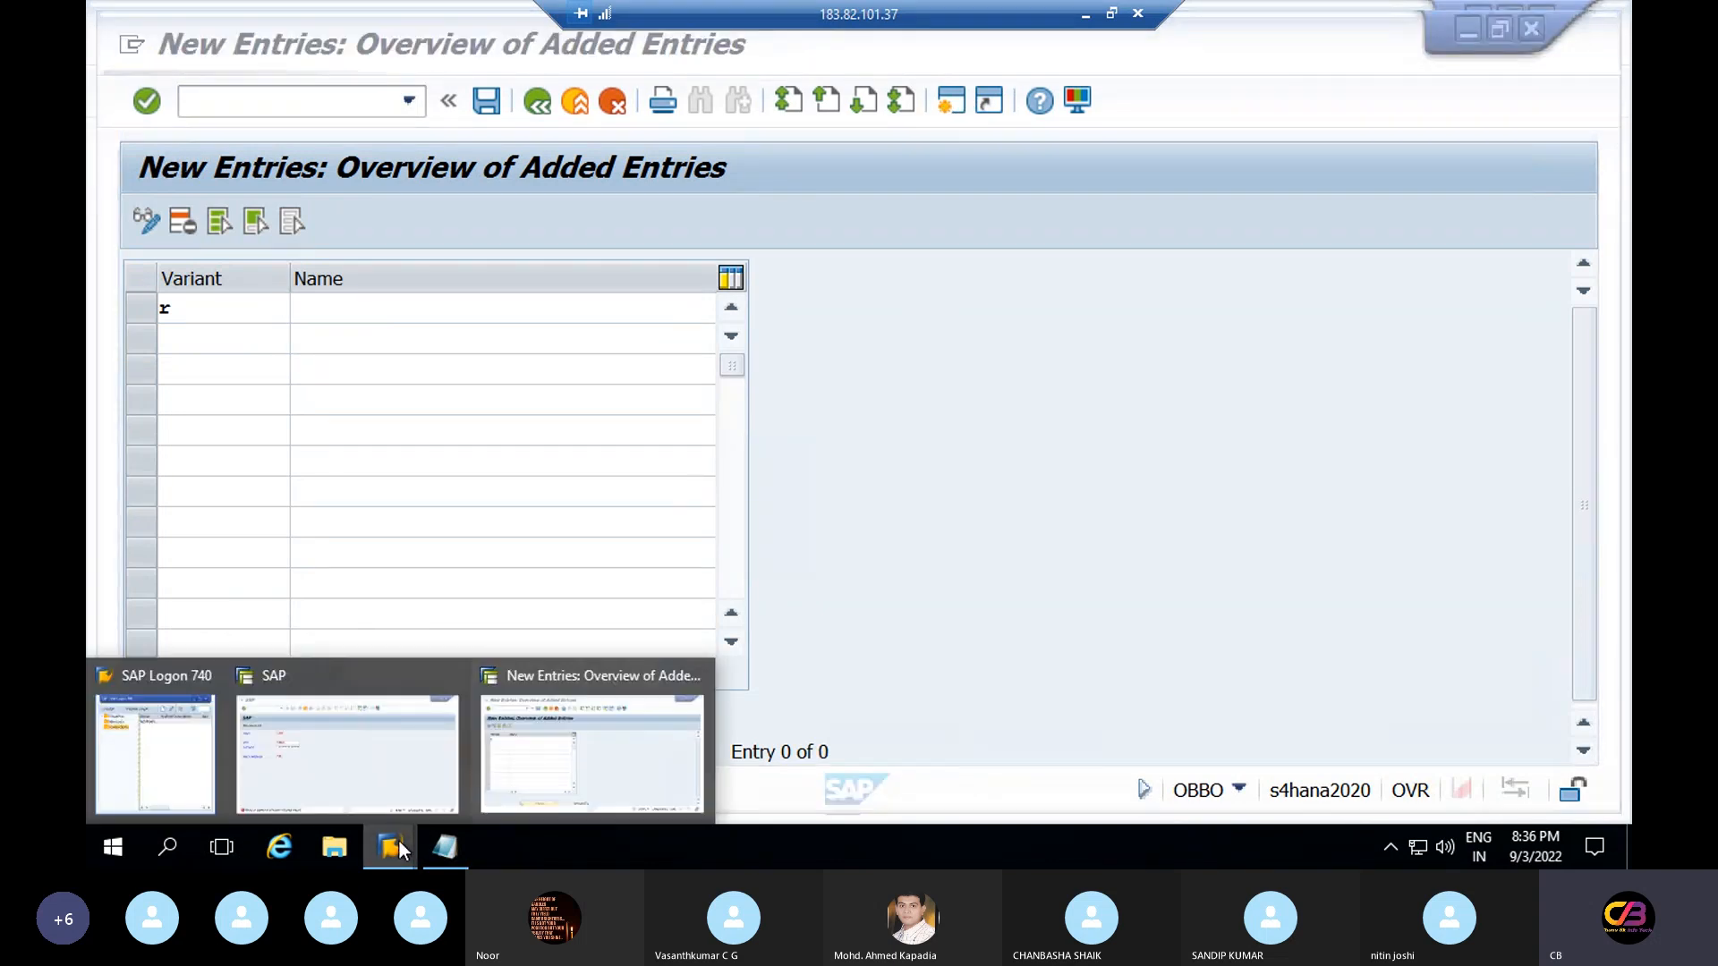
{"action": "left_click", "coordinate": [177, 772]}
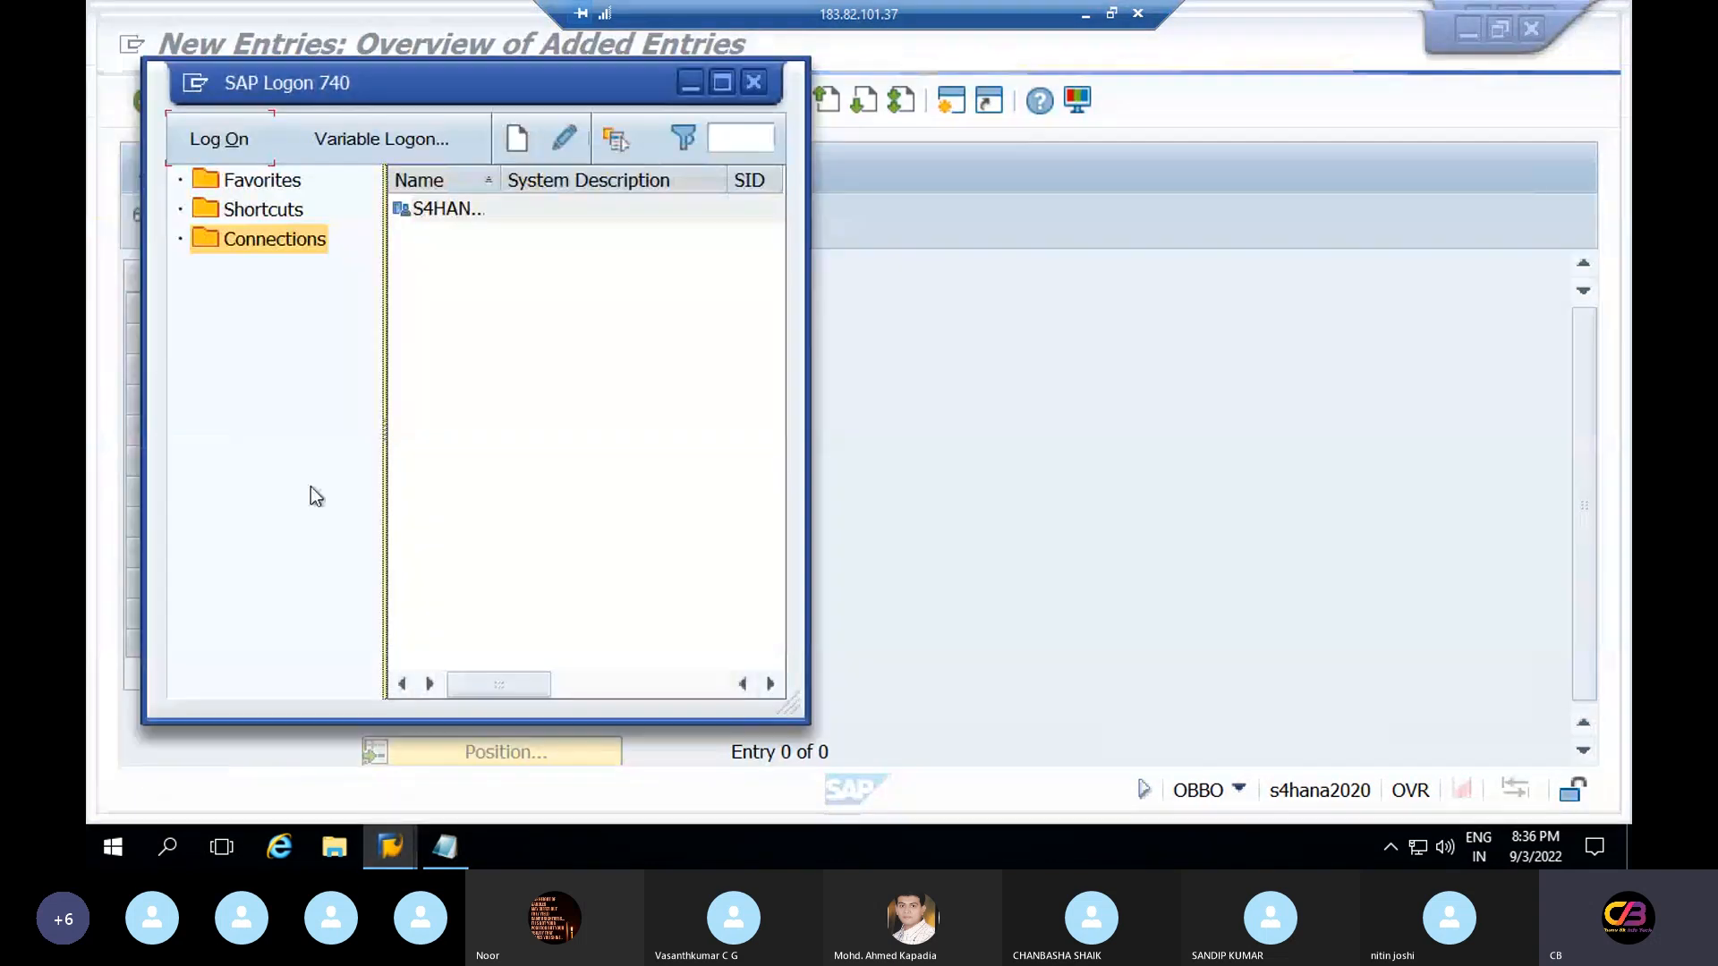
{"action": "left_click", "coordinate": [225, 143]}
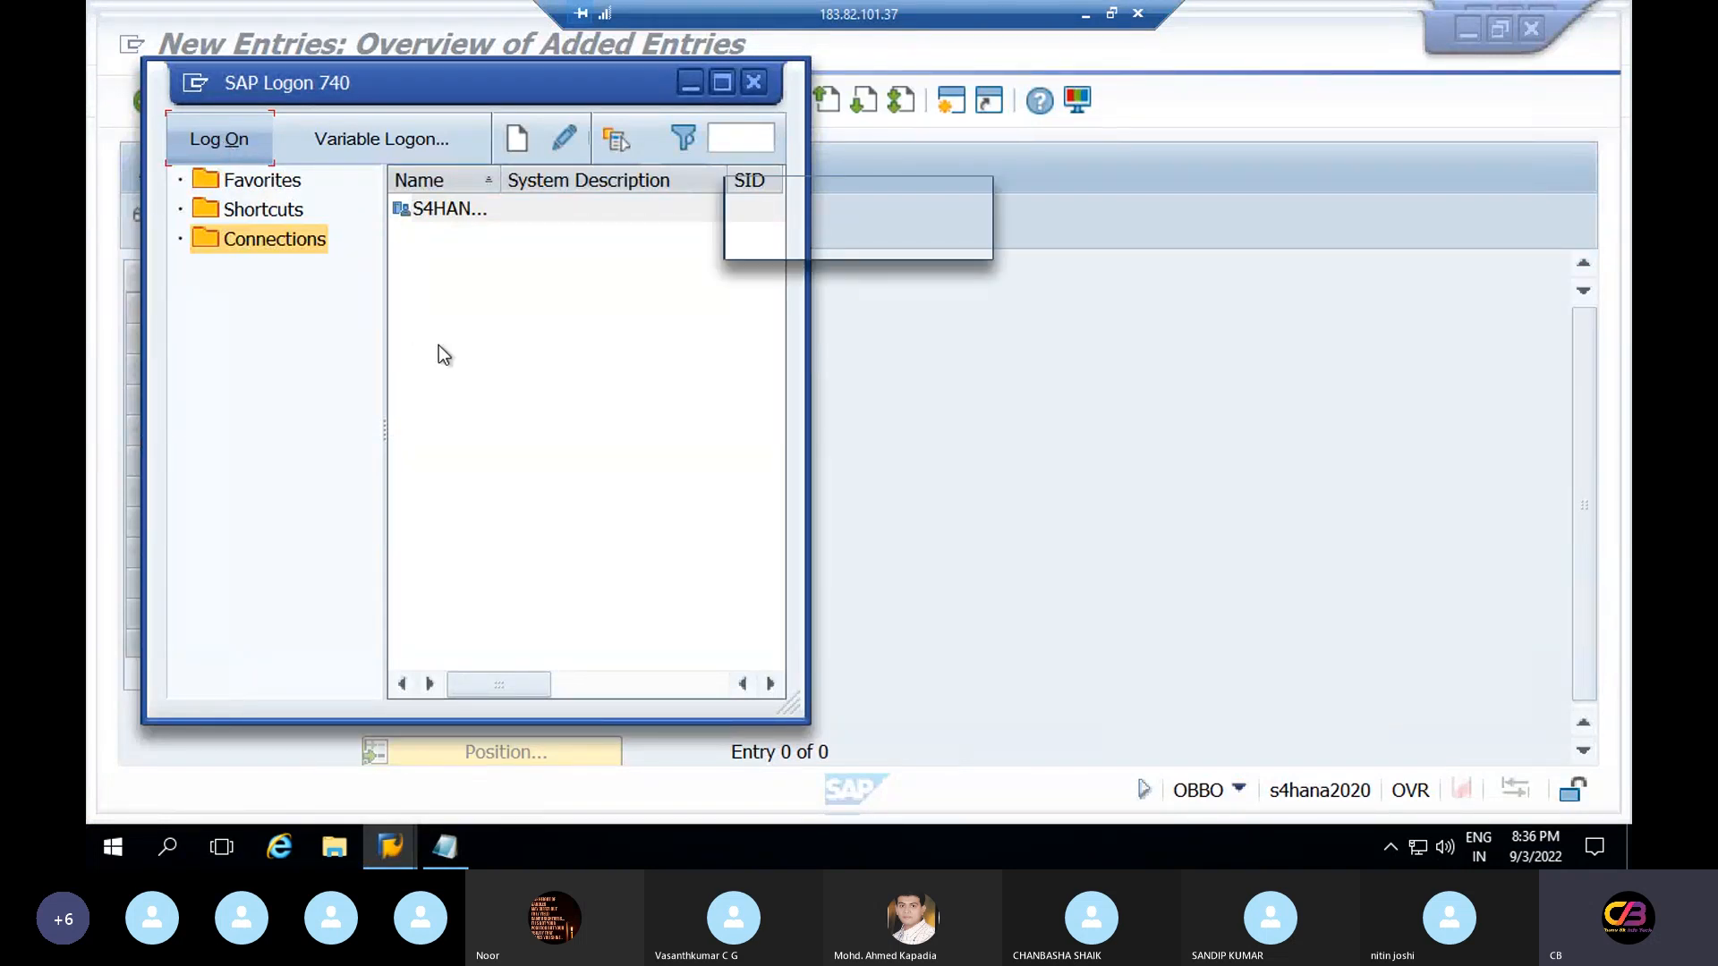
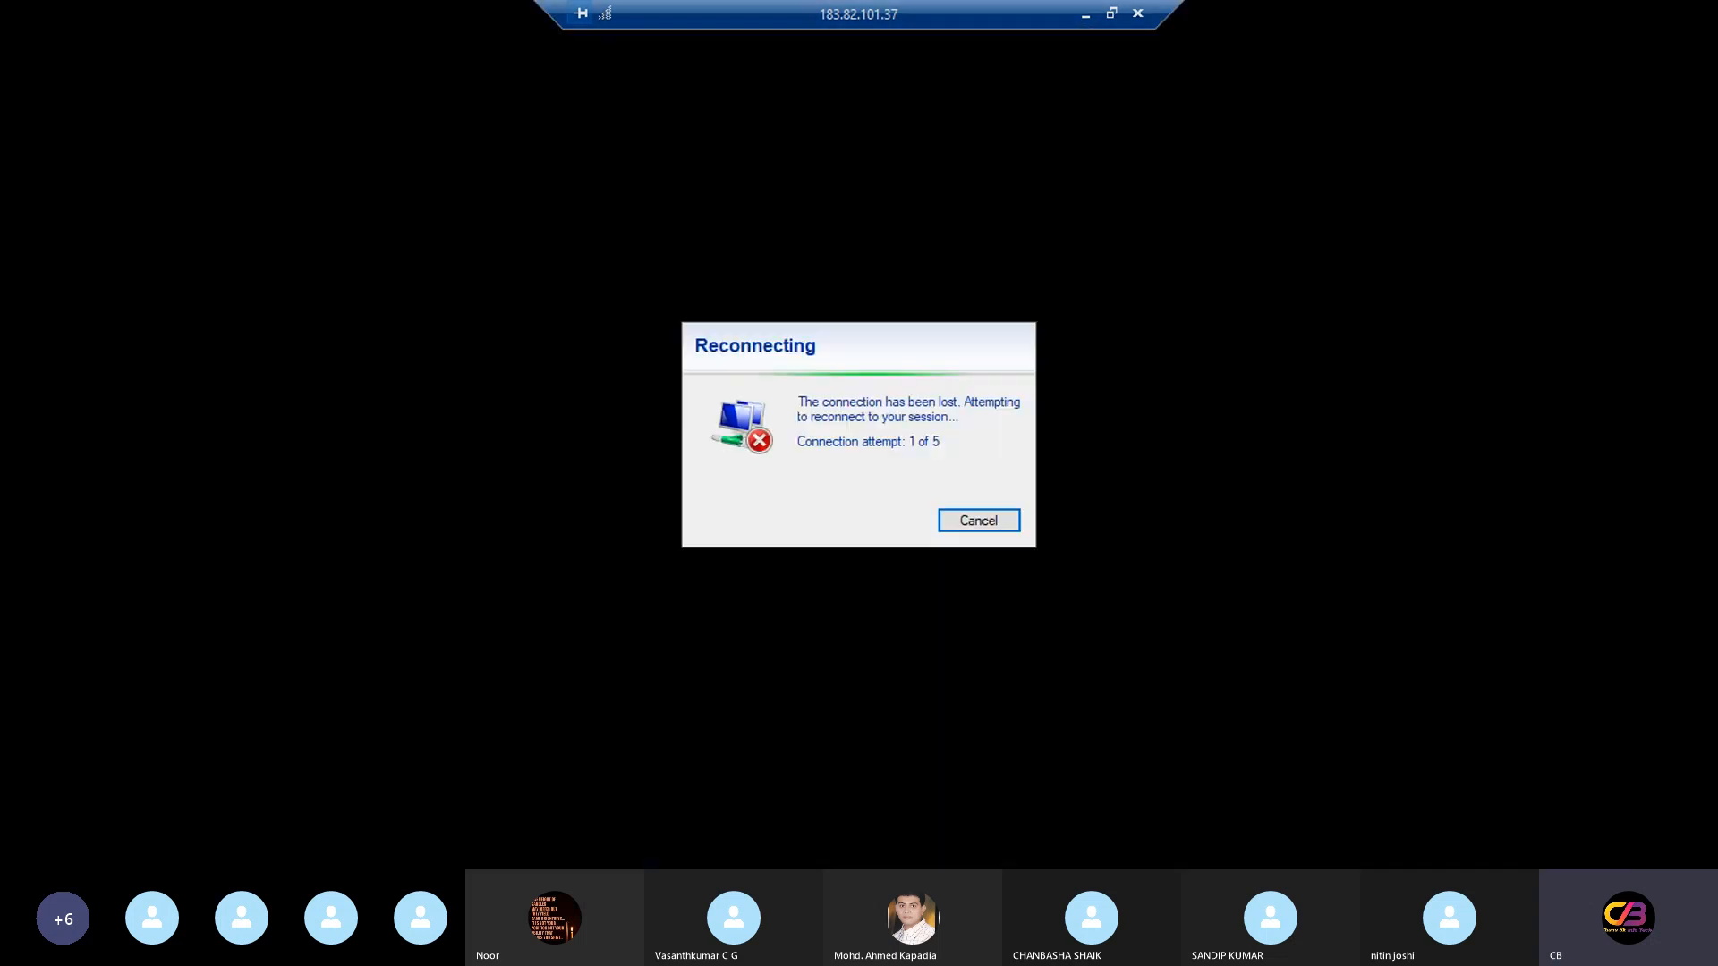
Cancel the stalled reconnection and relaunch Remote Desktop Connection (MSTSC) from Run
{"action": "left_click", "coordinate": [998, 529]}
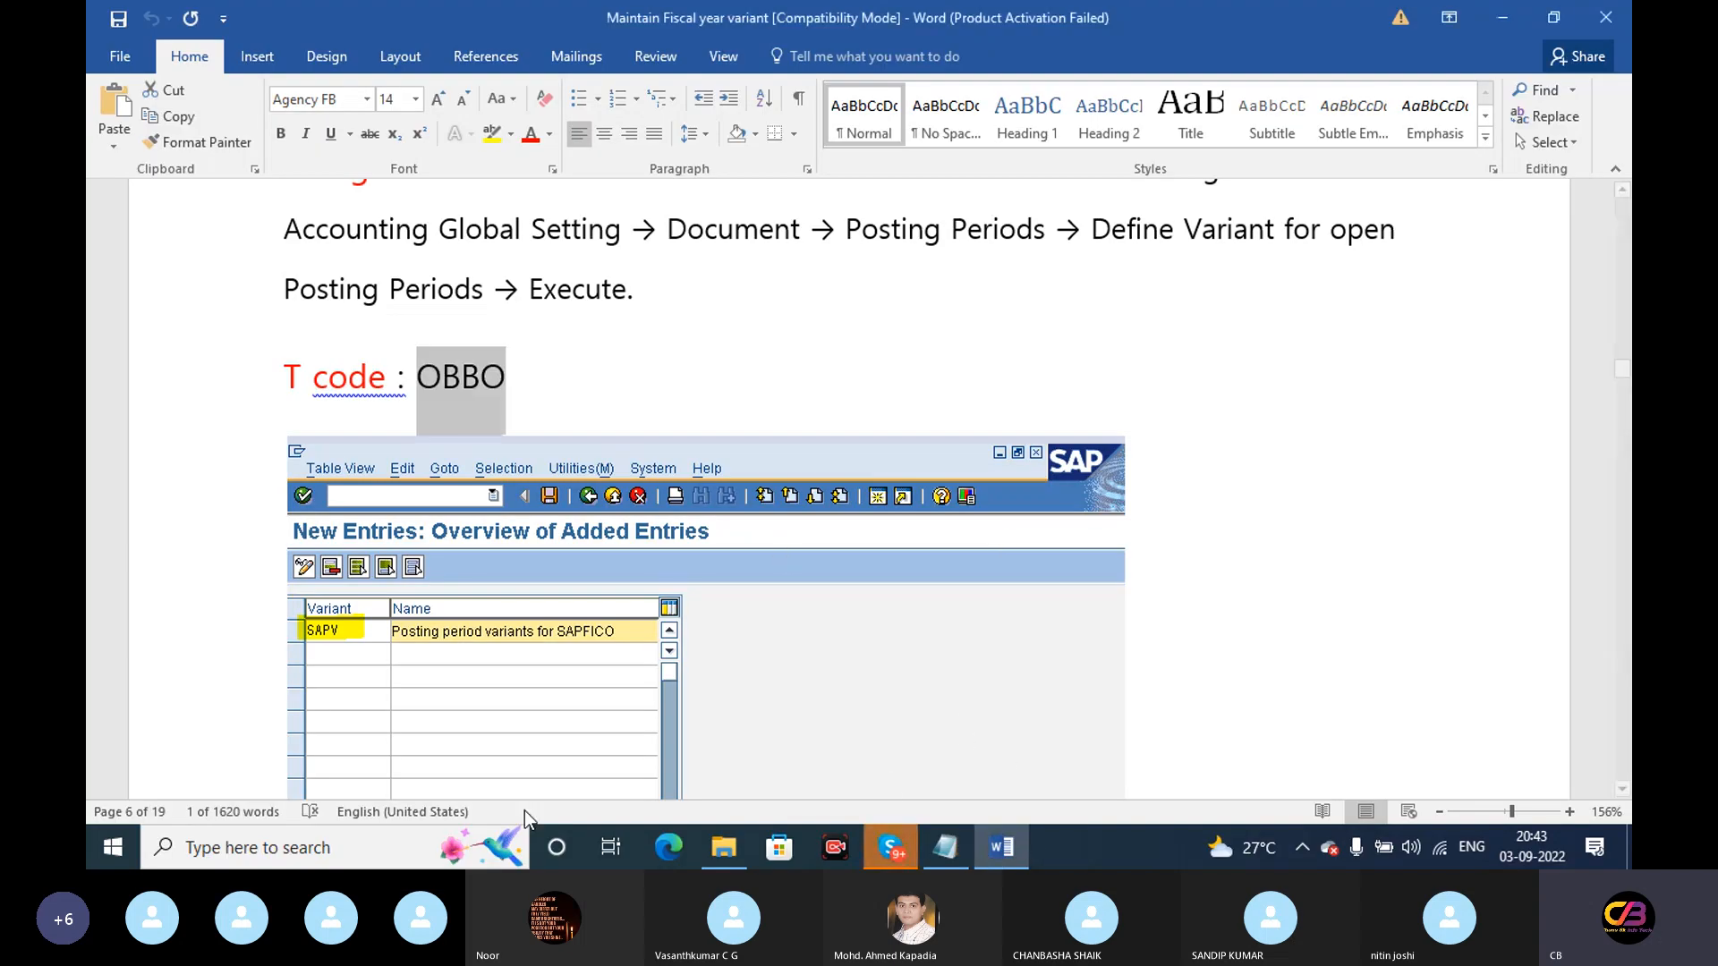
{"action": "left_click", "coordinate": [254, 848]}
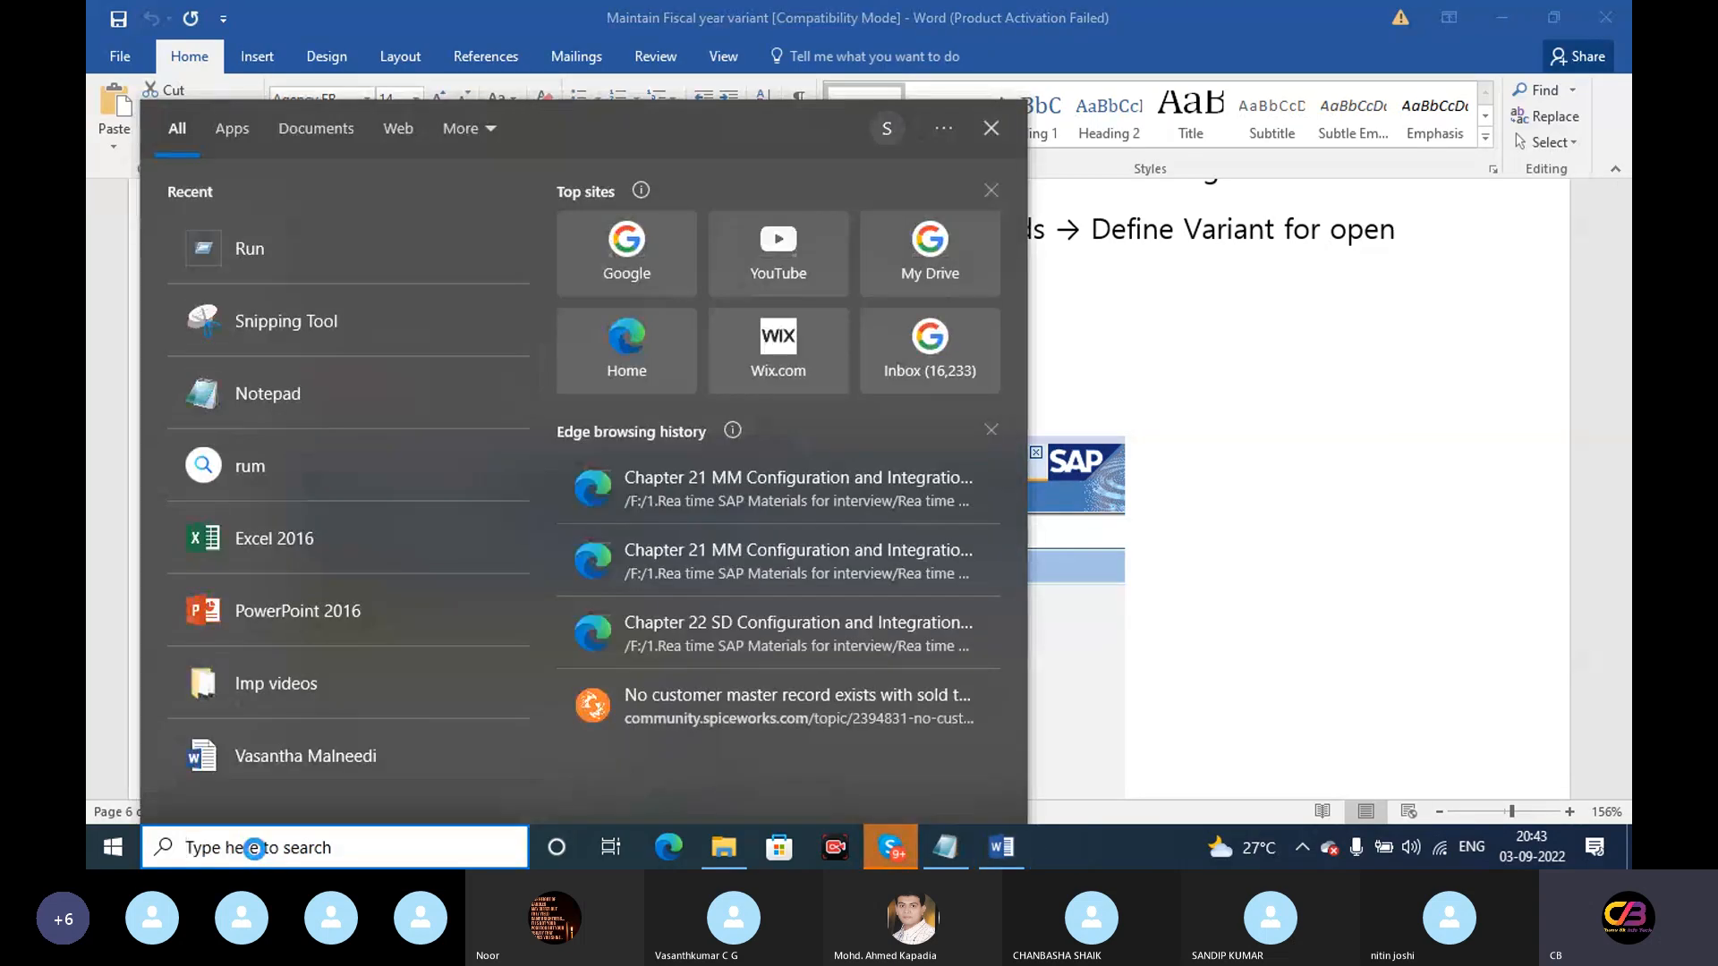
{"action": "left_click", "coordinate": [253, 251]}
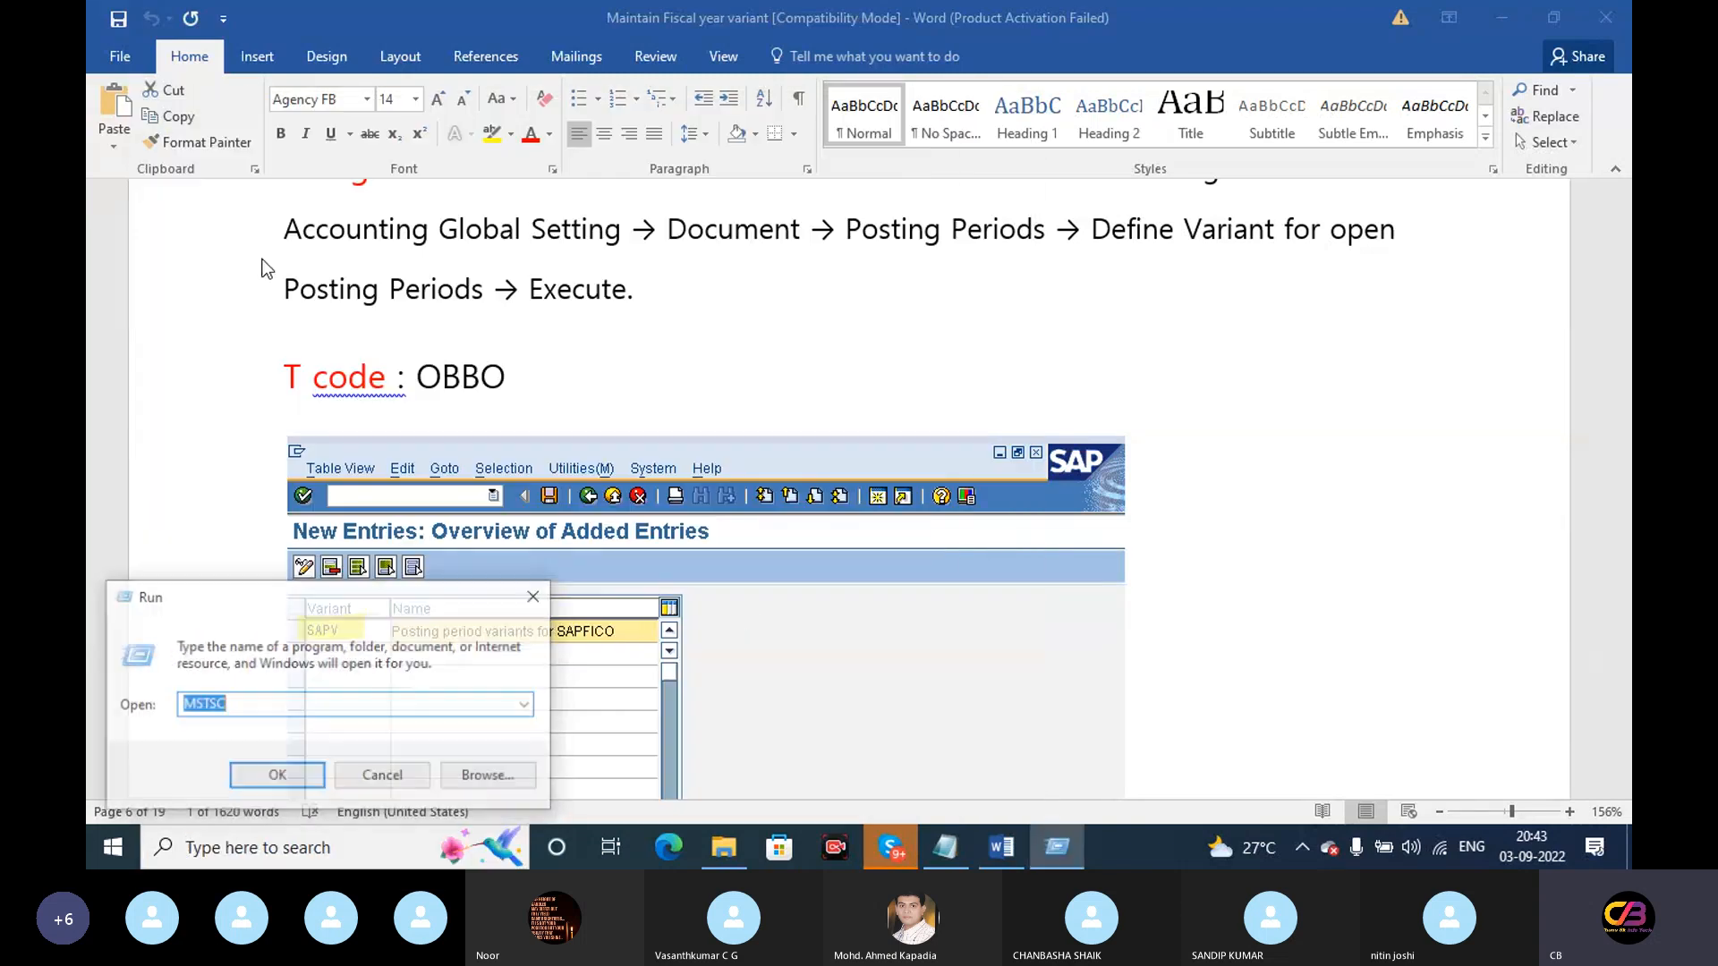
{"action": "left_click", "coordinate": [274, 777]}
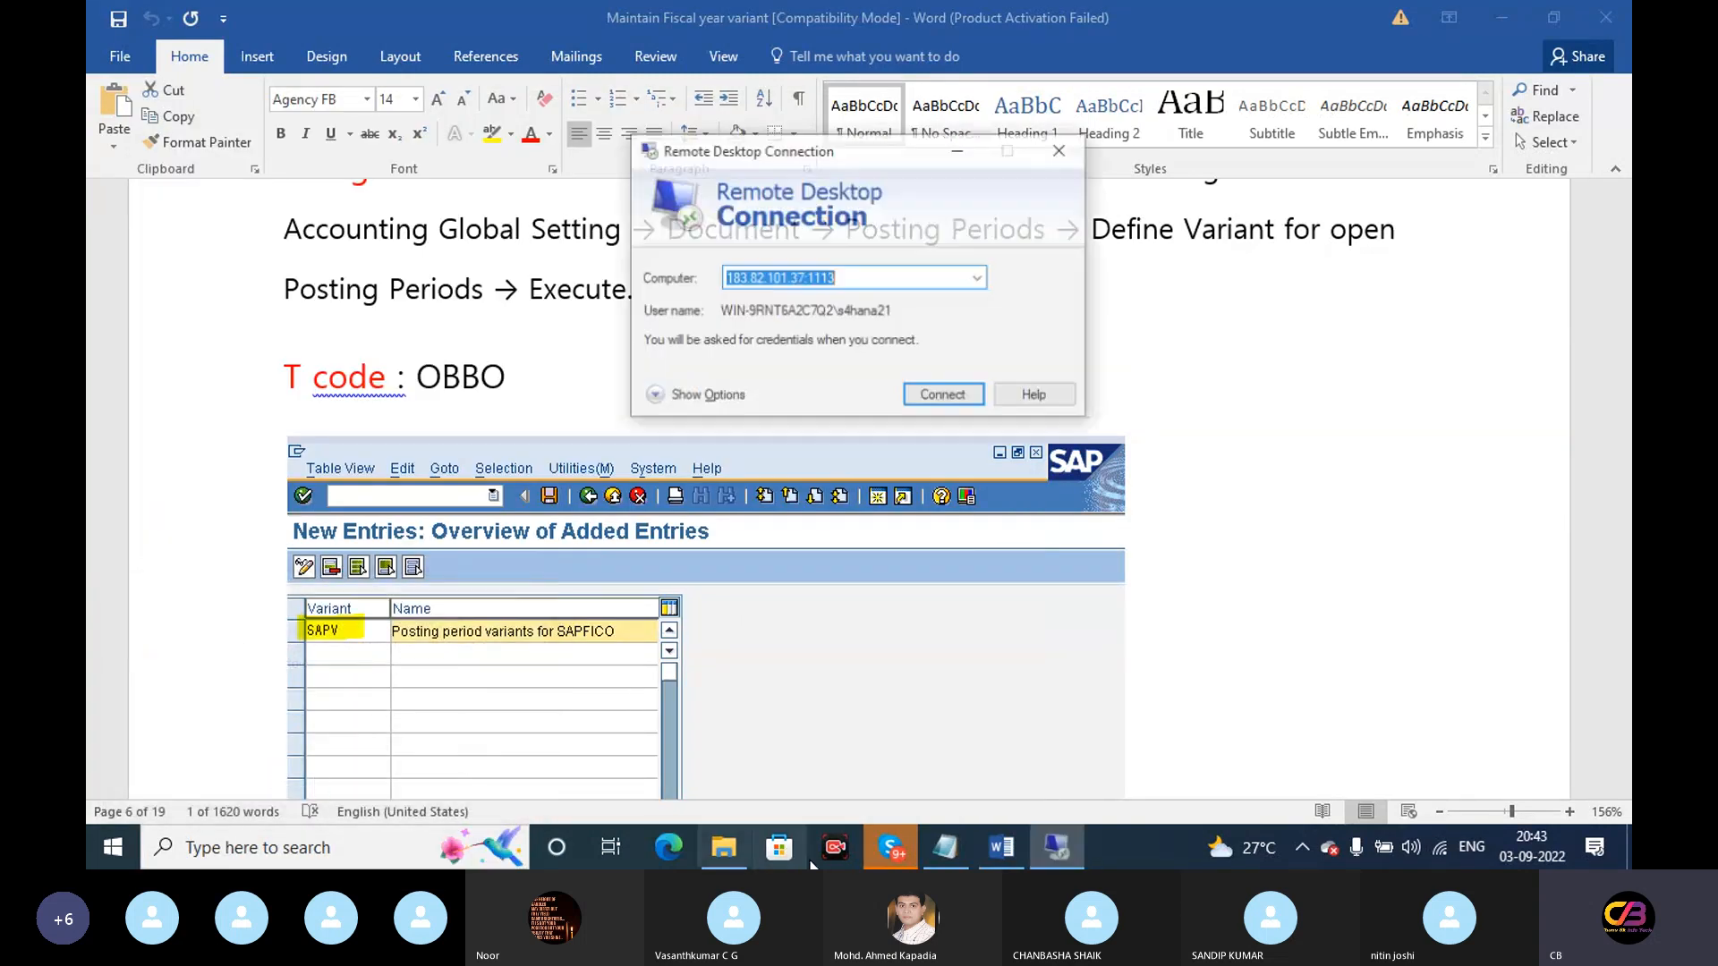
Check the Skype call chat and look up the password in the Notepad note
{"action": "left_click", "coordinate": [895, 852]}
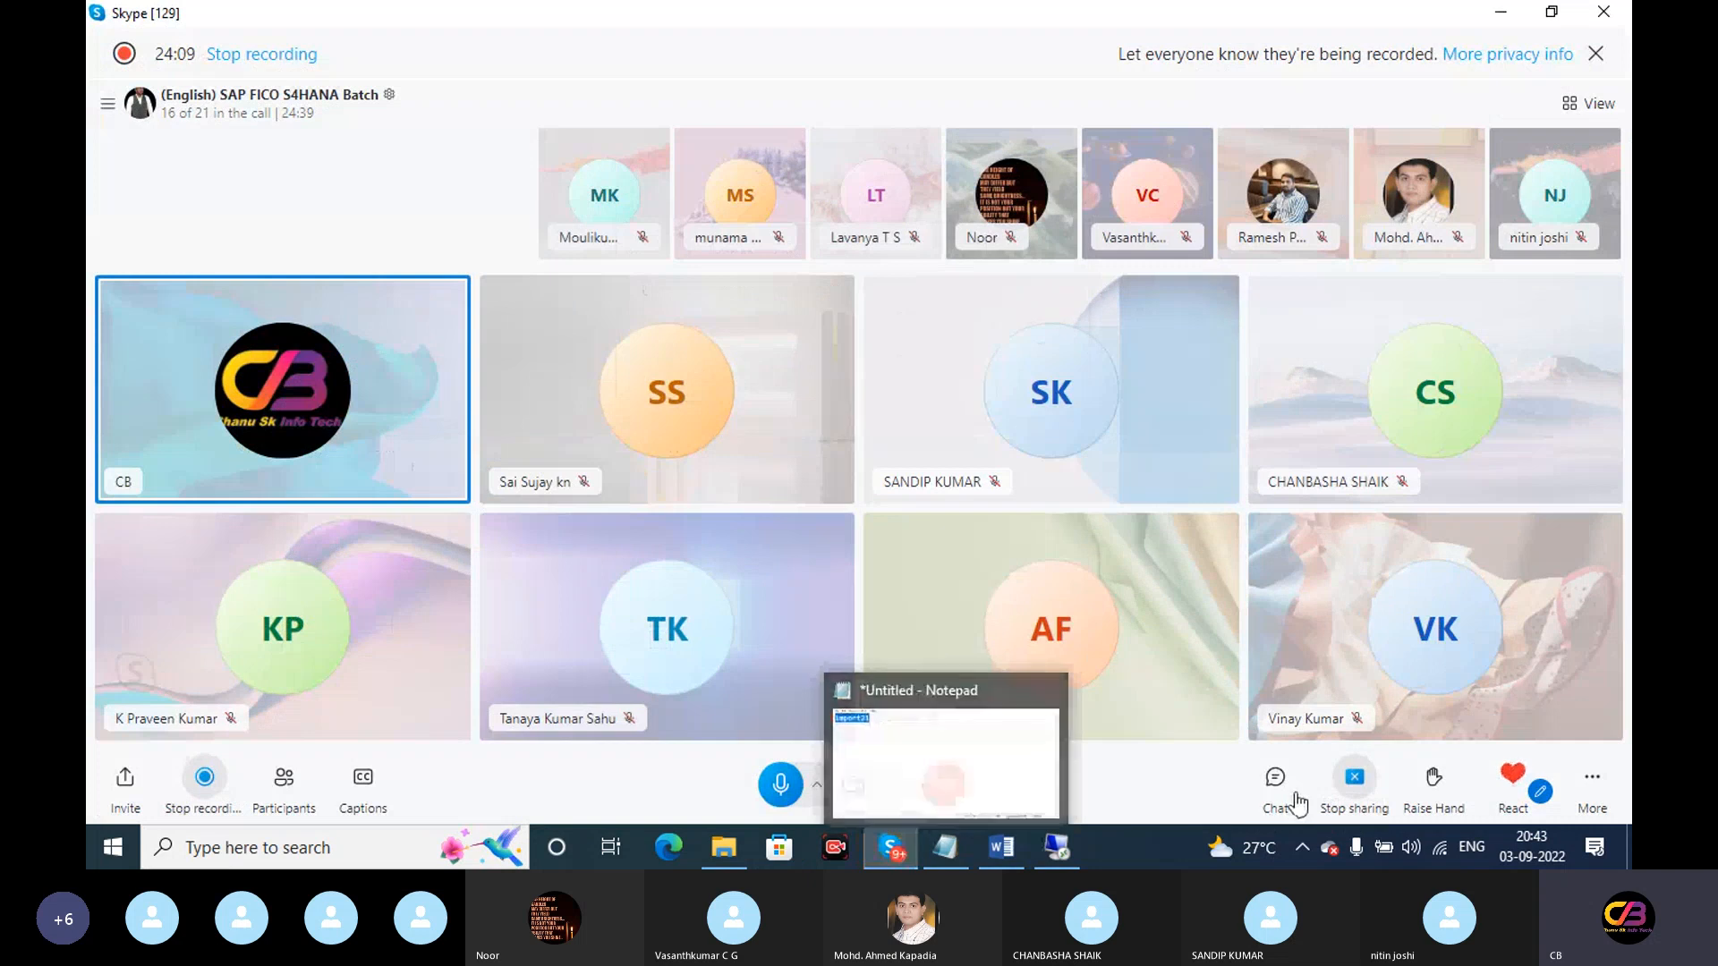
{"action": "left_click", "coordinate": [1289, 793]}
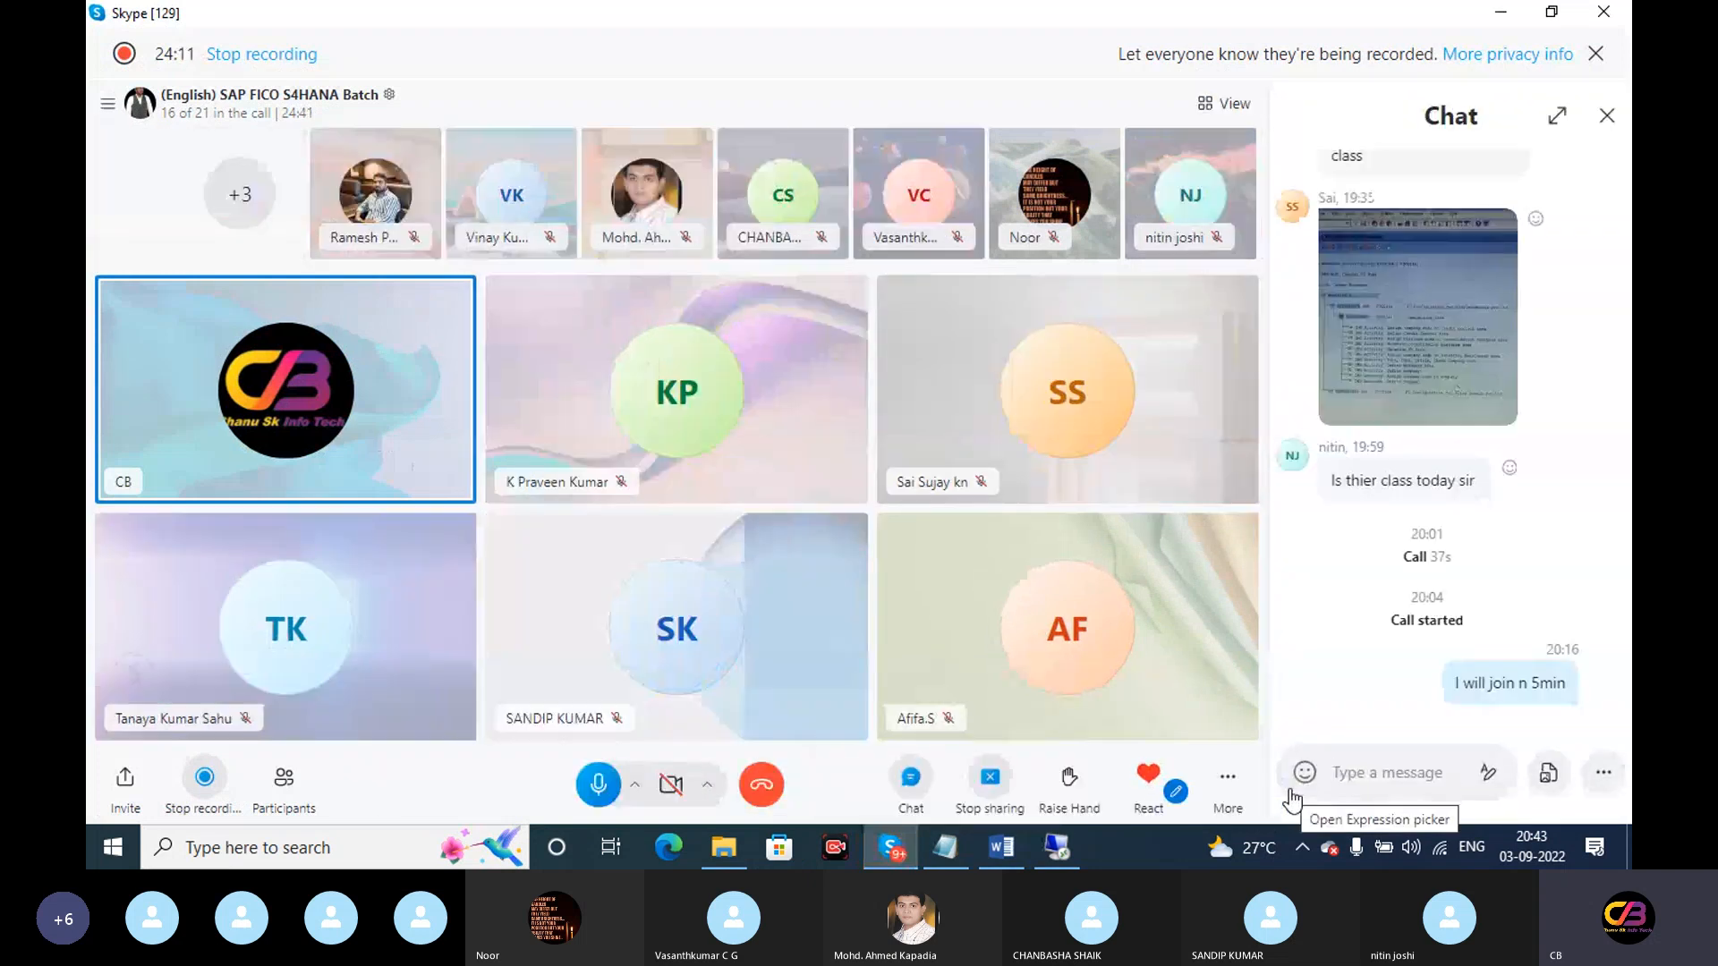
{"action": "left_click", "coordinate": [1303, 774]}
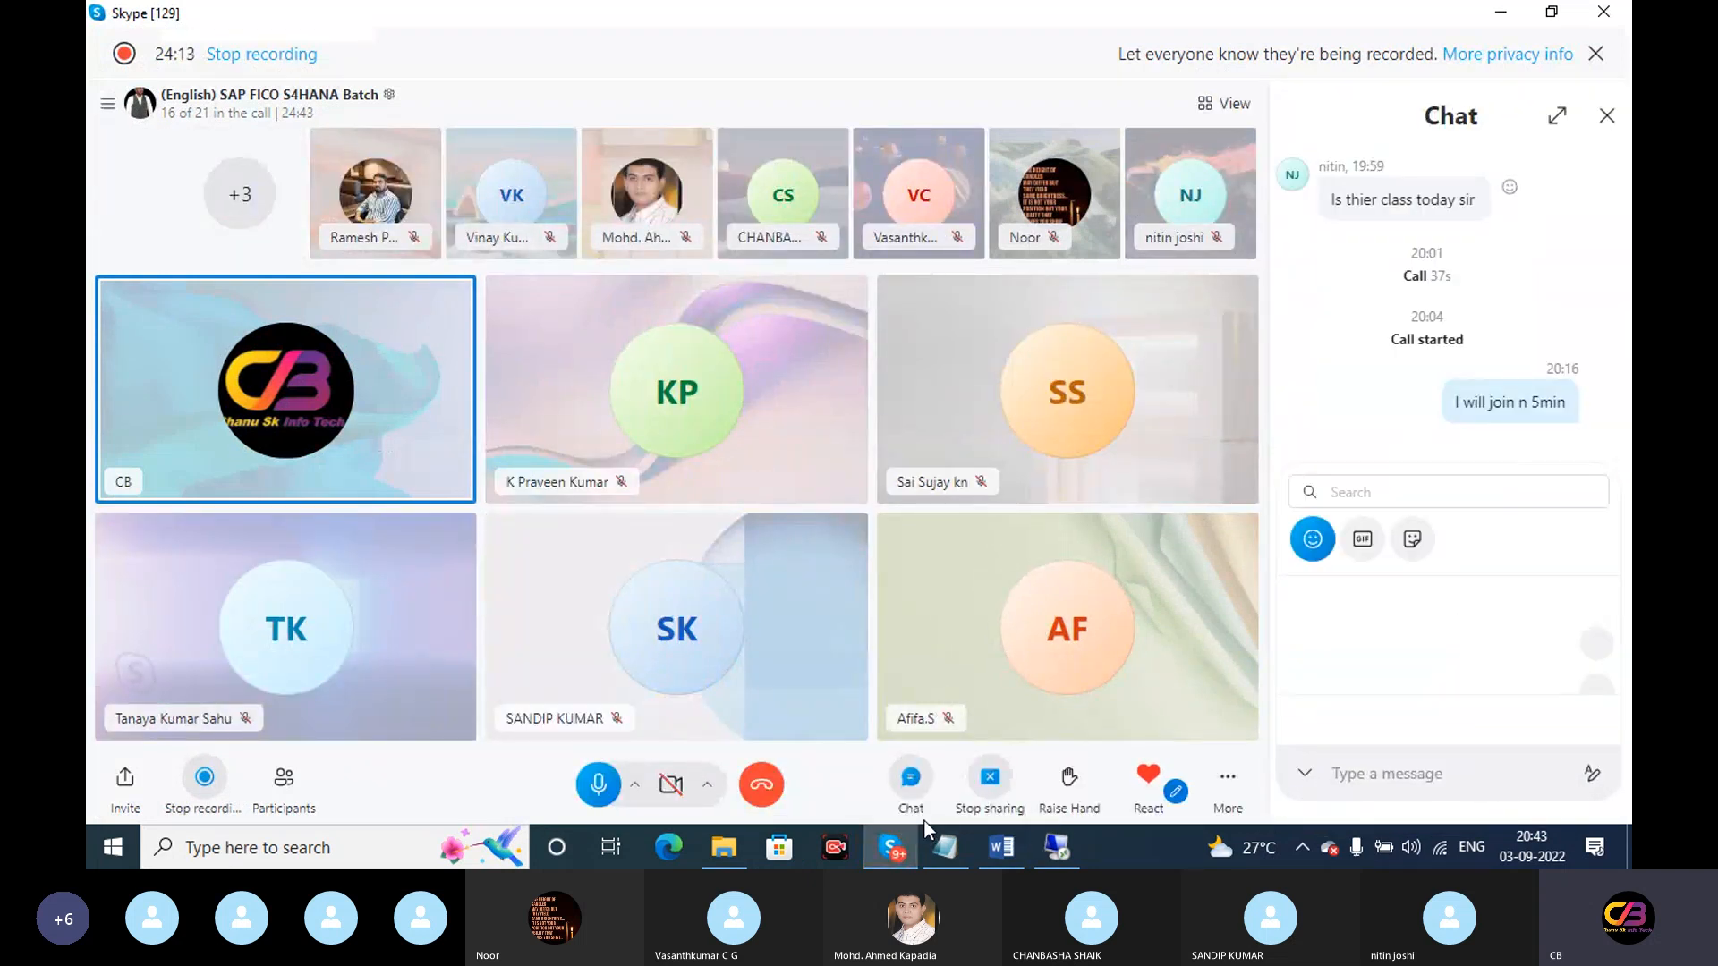
{"action": "key", "text": "alt"}
{"action": "left_click", "coordinate": [965, 846]}
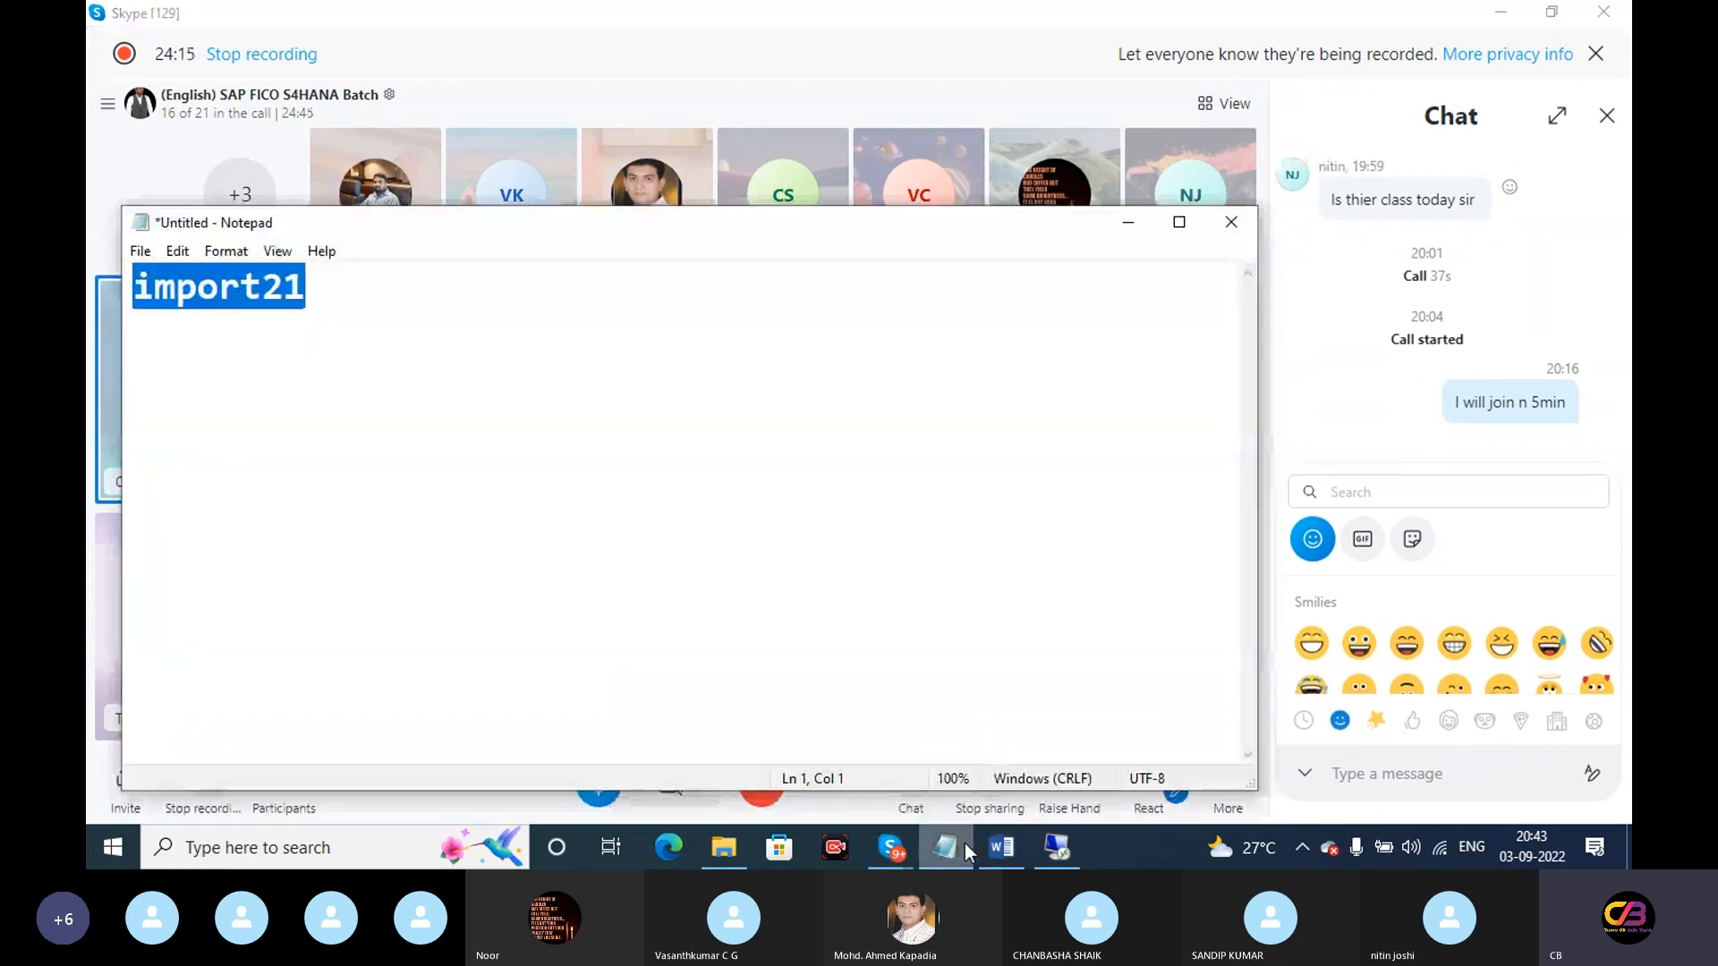
{"action": "left_click", "coordinate": [965, 844]}
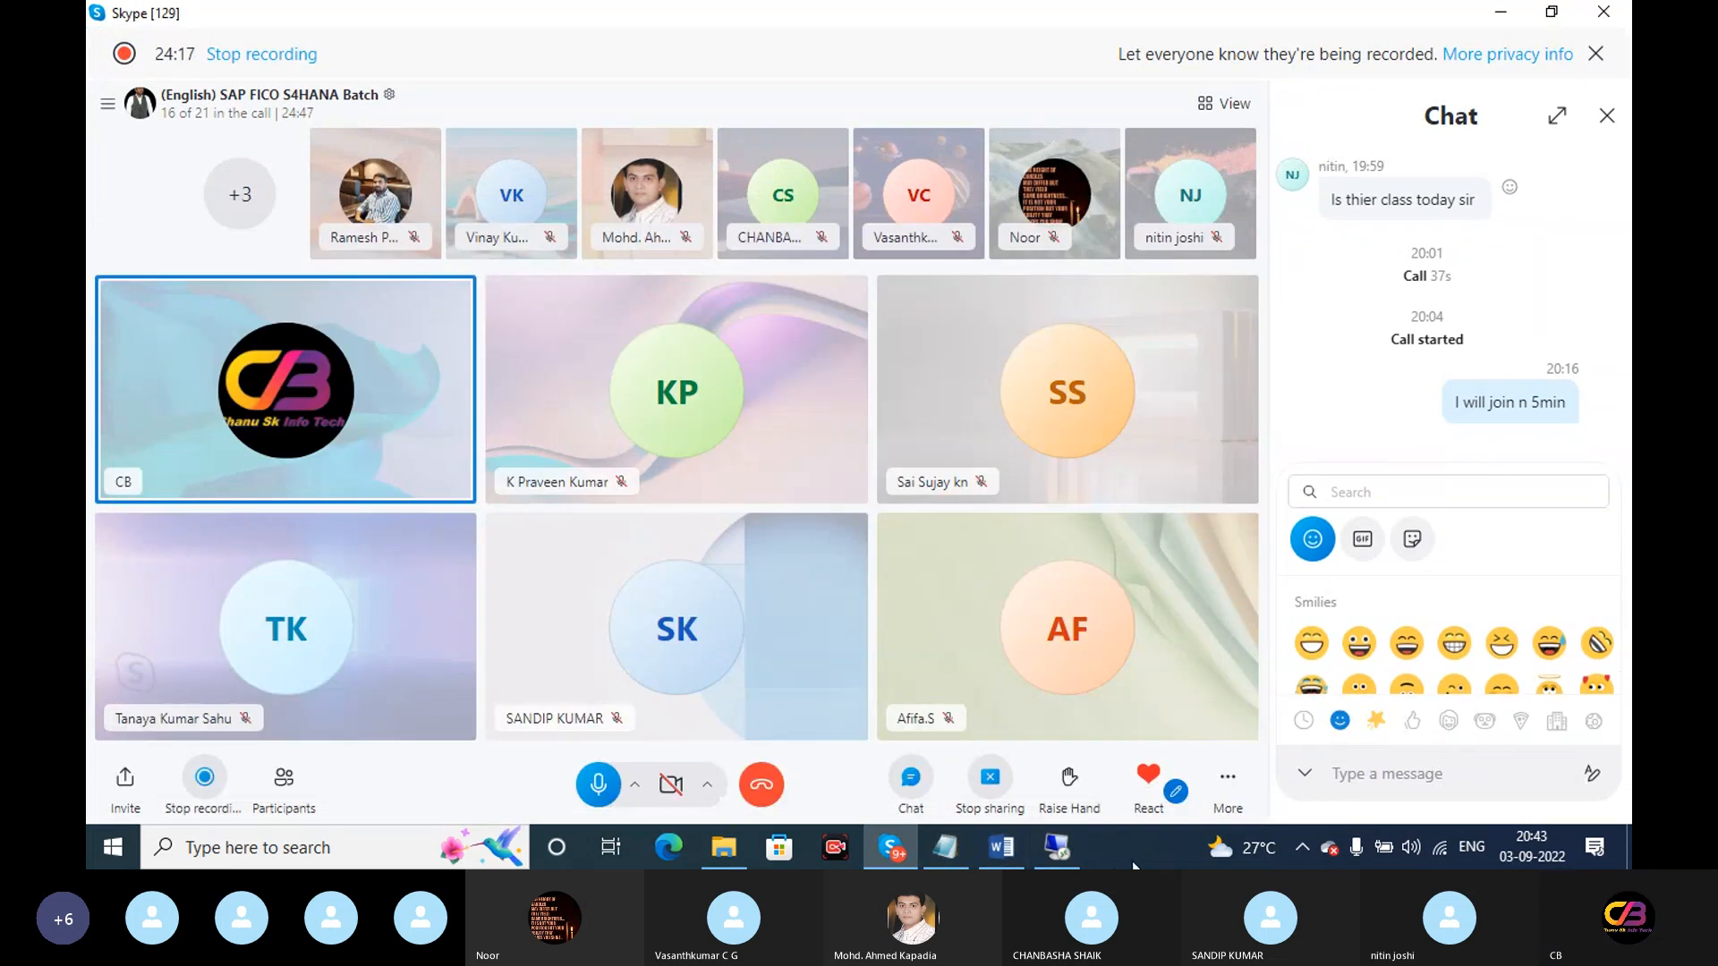
Connect to the remote server with the pasted password and accept the certificate warning
{"action": "left_click", "coordinate": [1069, 846]}
{"action": "left_click", "coordinate": [930, 399]}
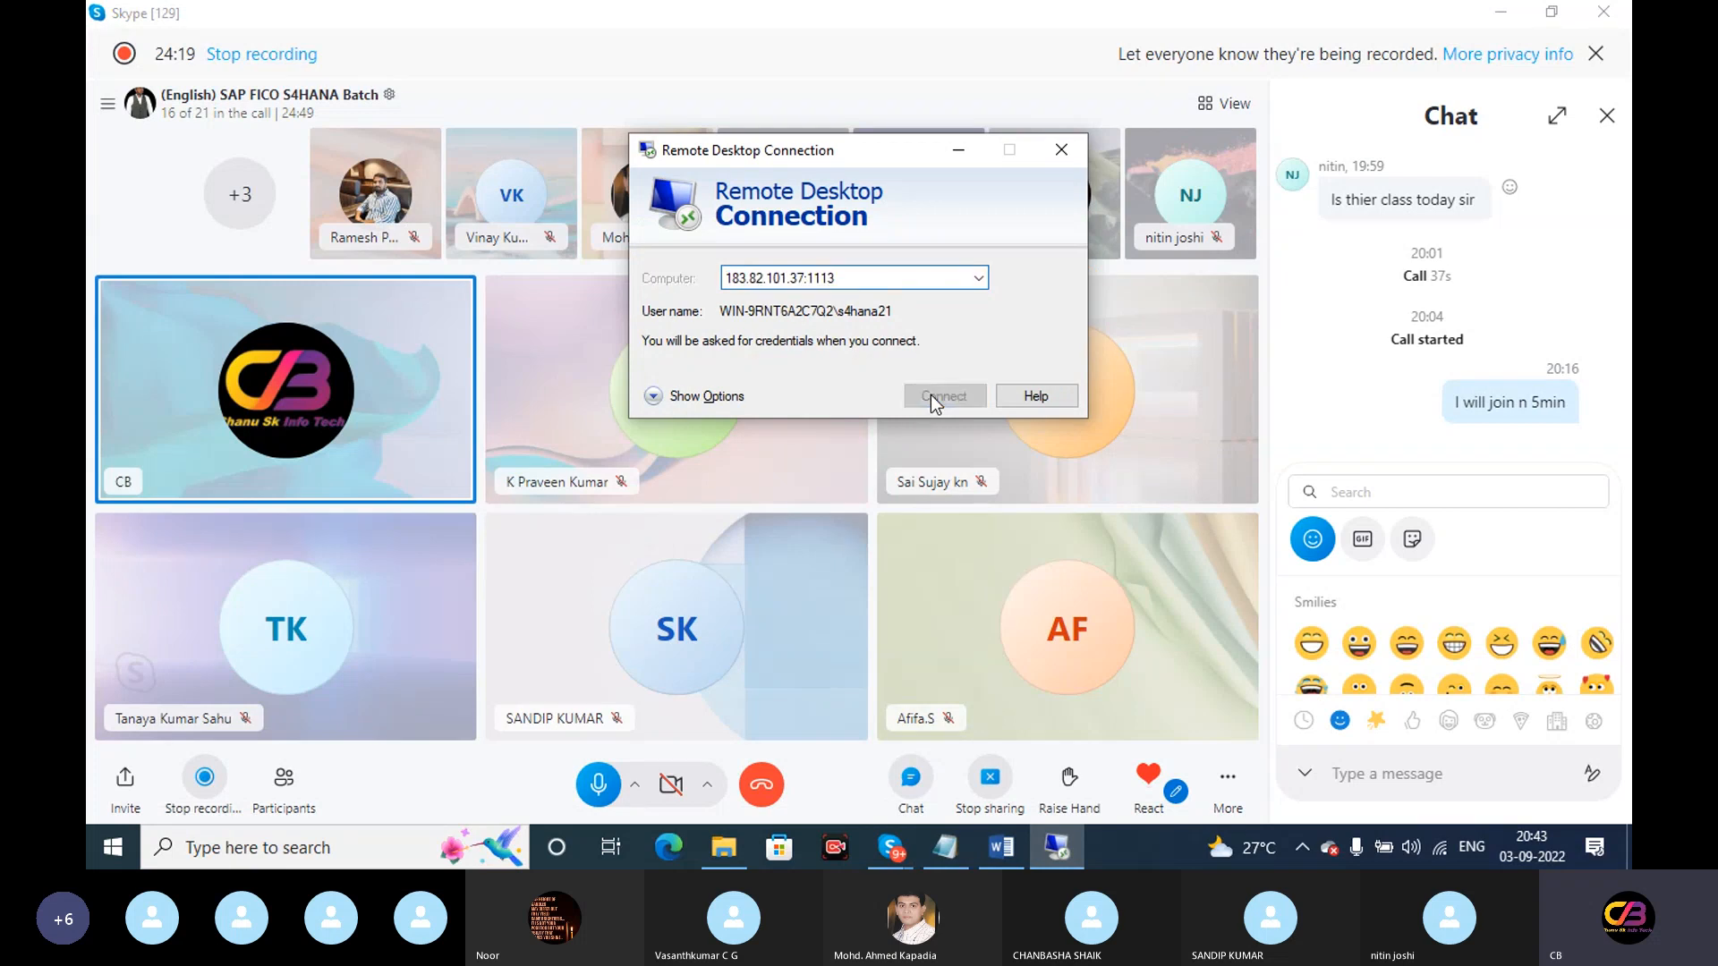
{"action": "key", "text": "ctrl+v"}
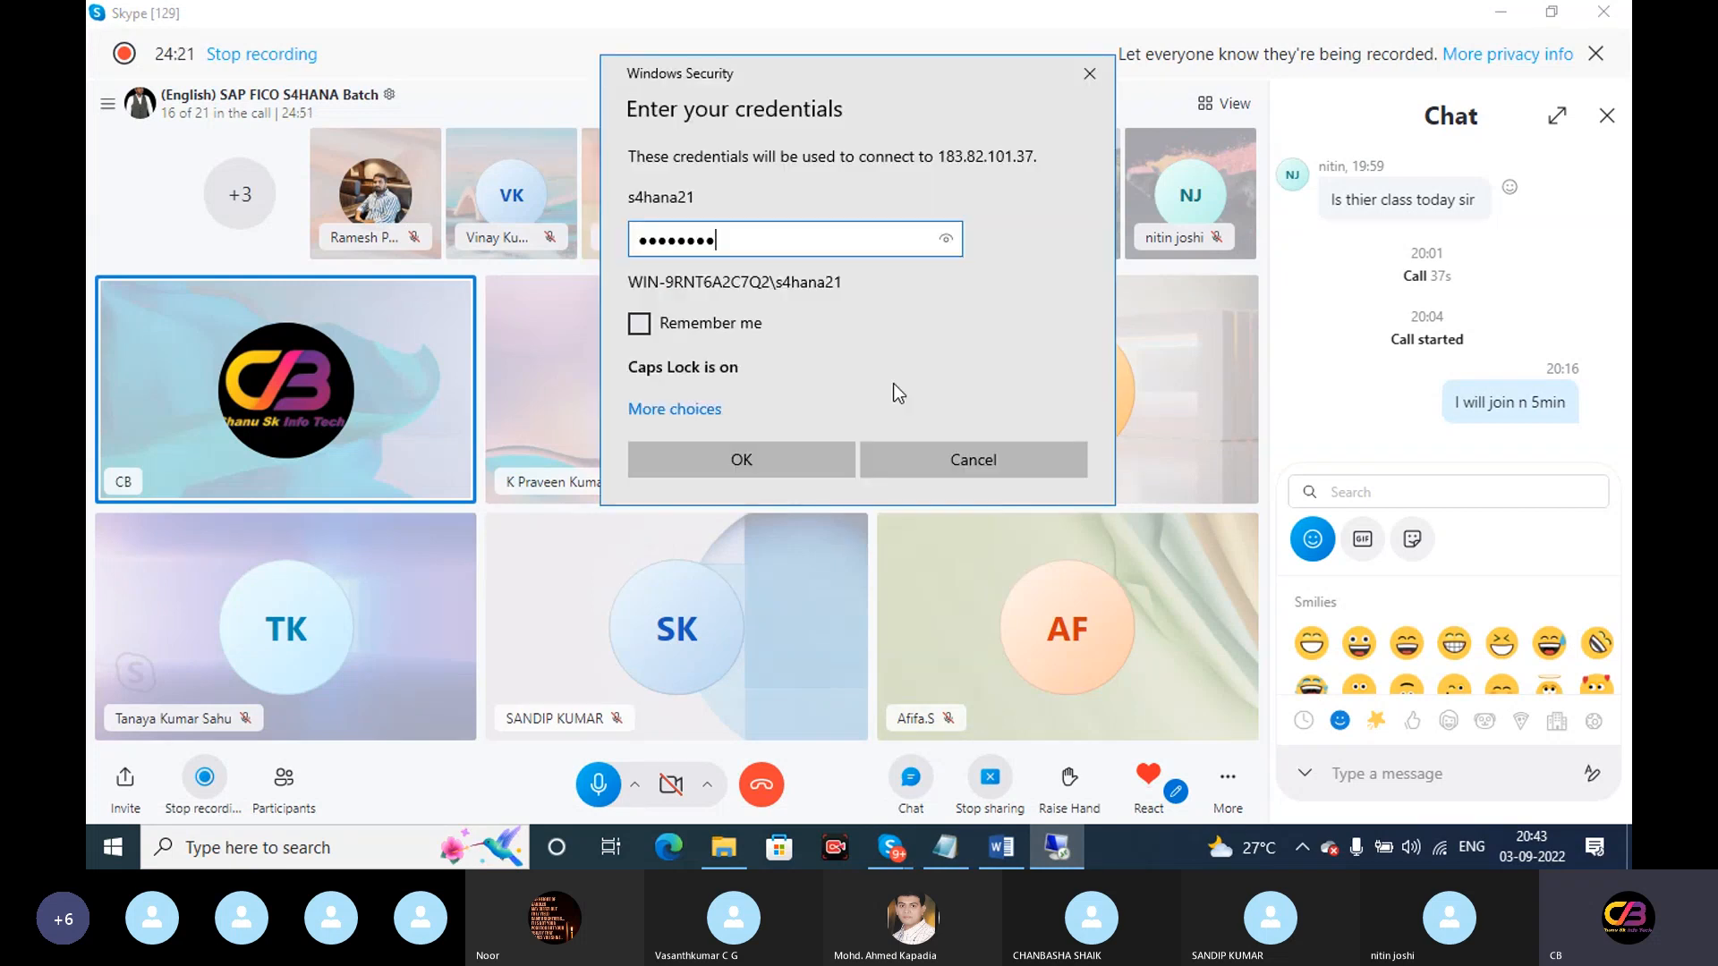
{"action": "left_click", "coordinate": [758, 460]}
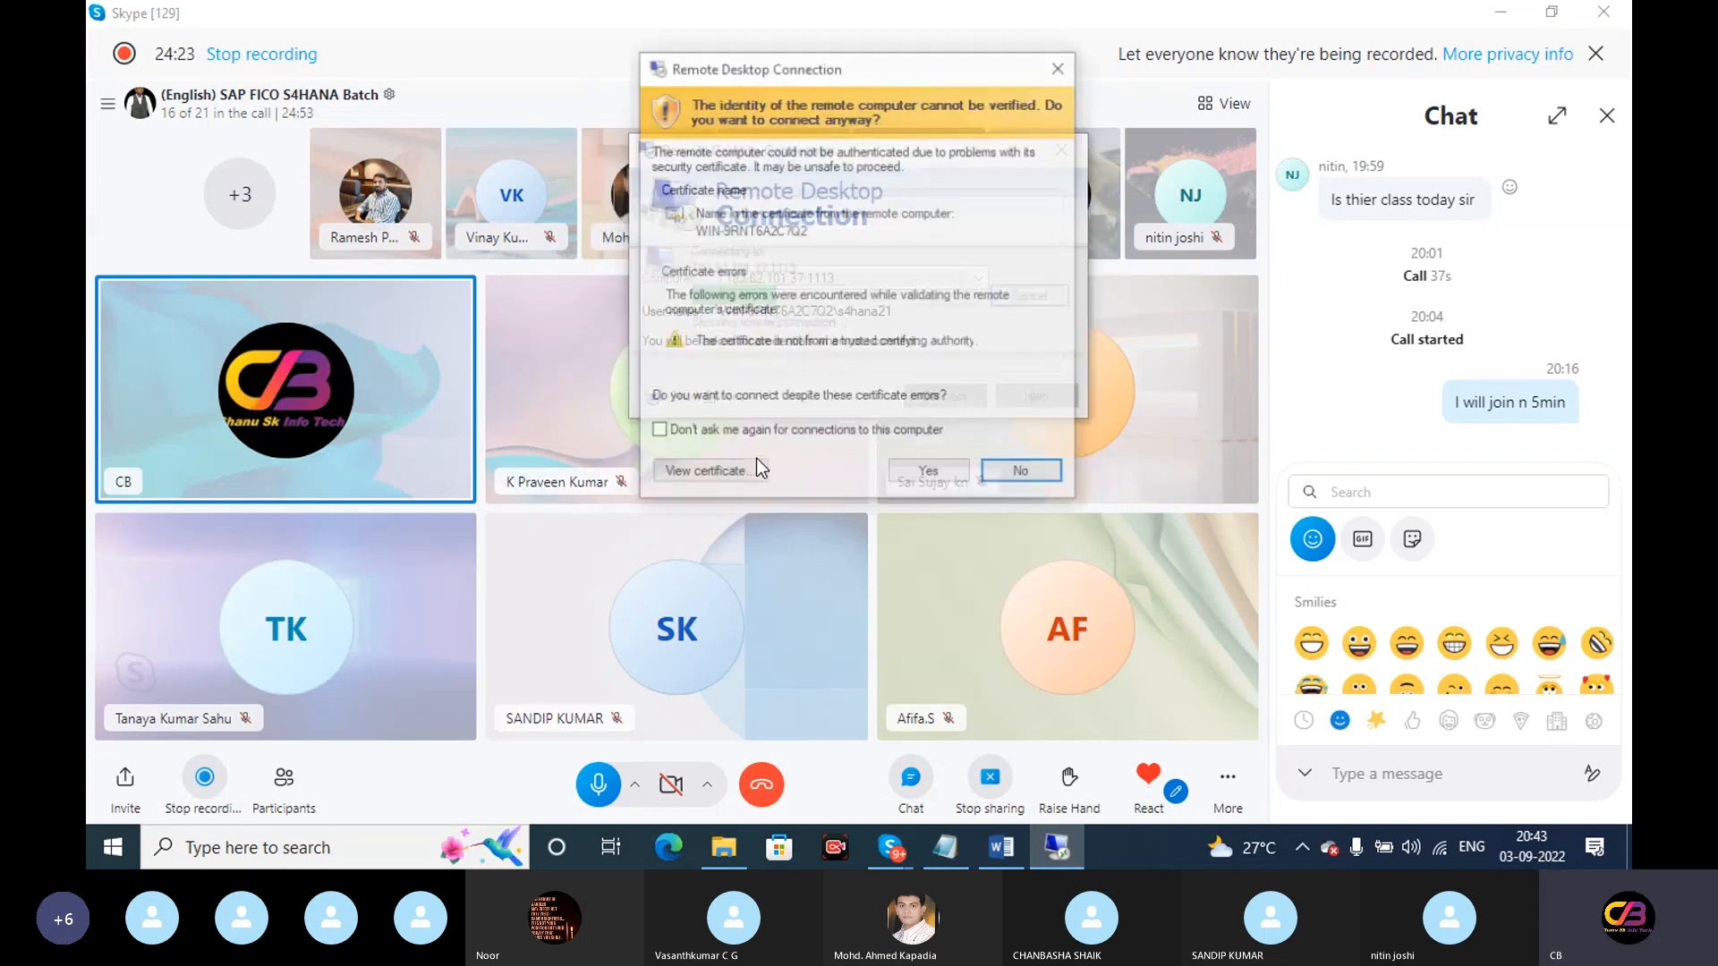
{"action": "left_click", "coordinate": [936, 480]}
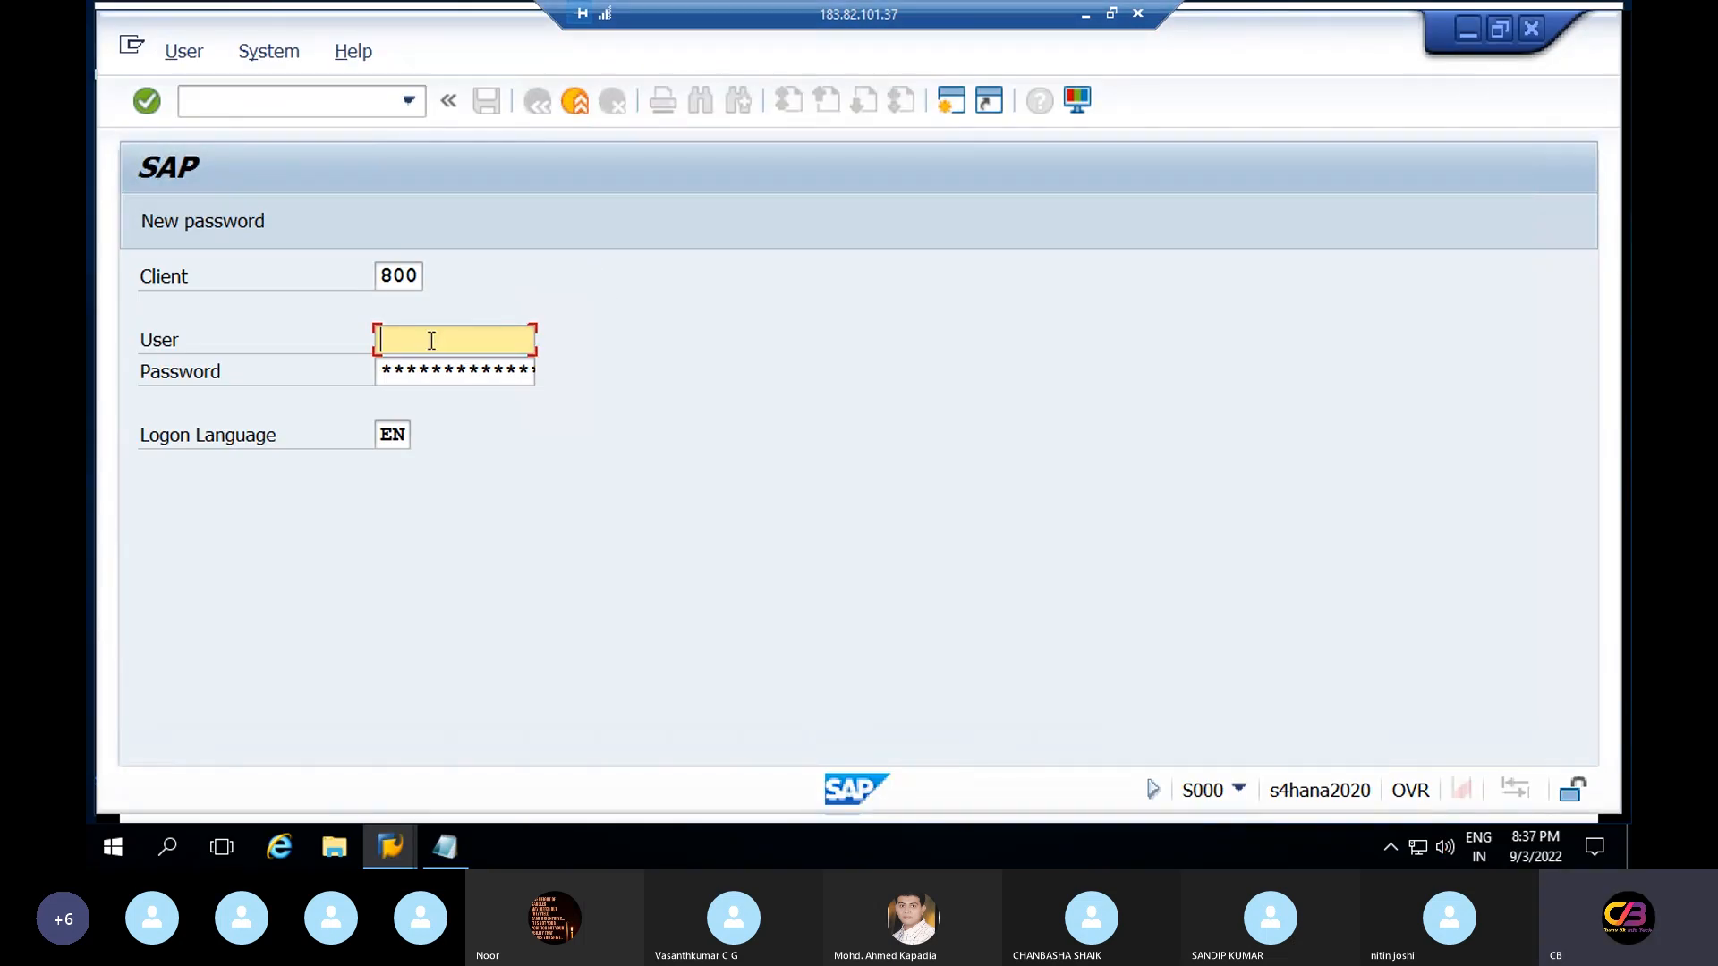
Try logging on to client 800 with the saved user name; after the rejection, minimize to SAP Logon
{"action": "left_click", "coordinate": [427, 334]}
{"action": "left_click", "coordinate": [415, 367]}
{"action": "key", "text": "Tab"}
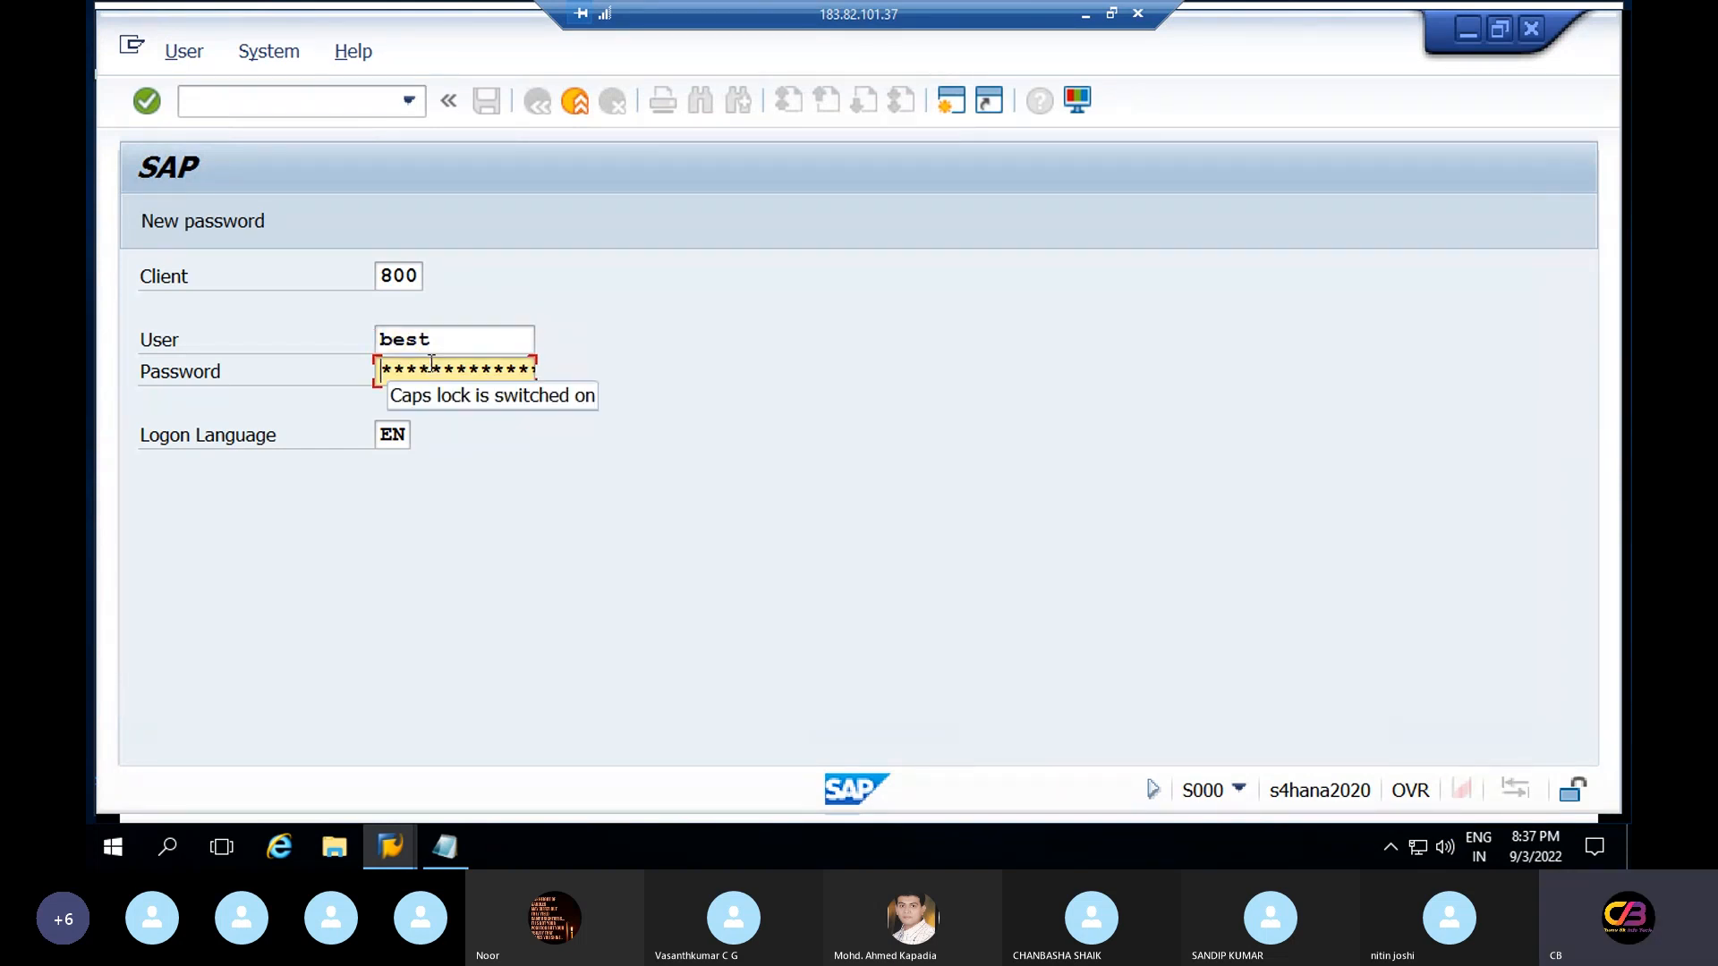
{"action": "type", "text": "*"}
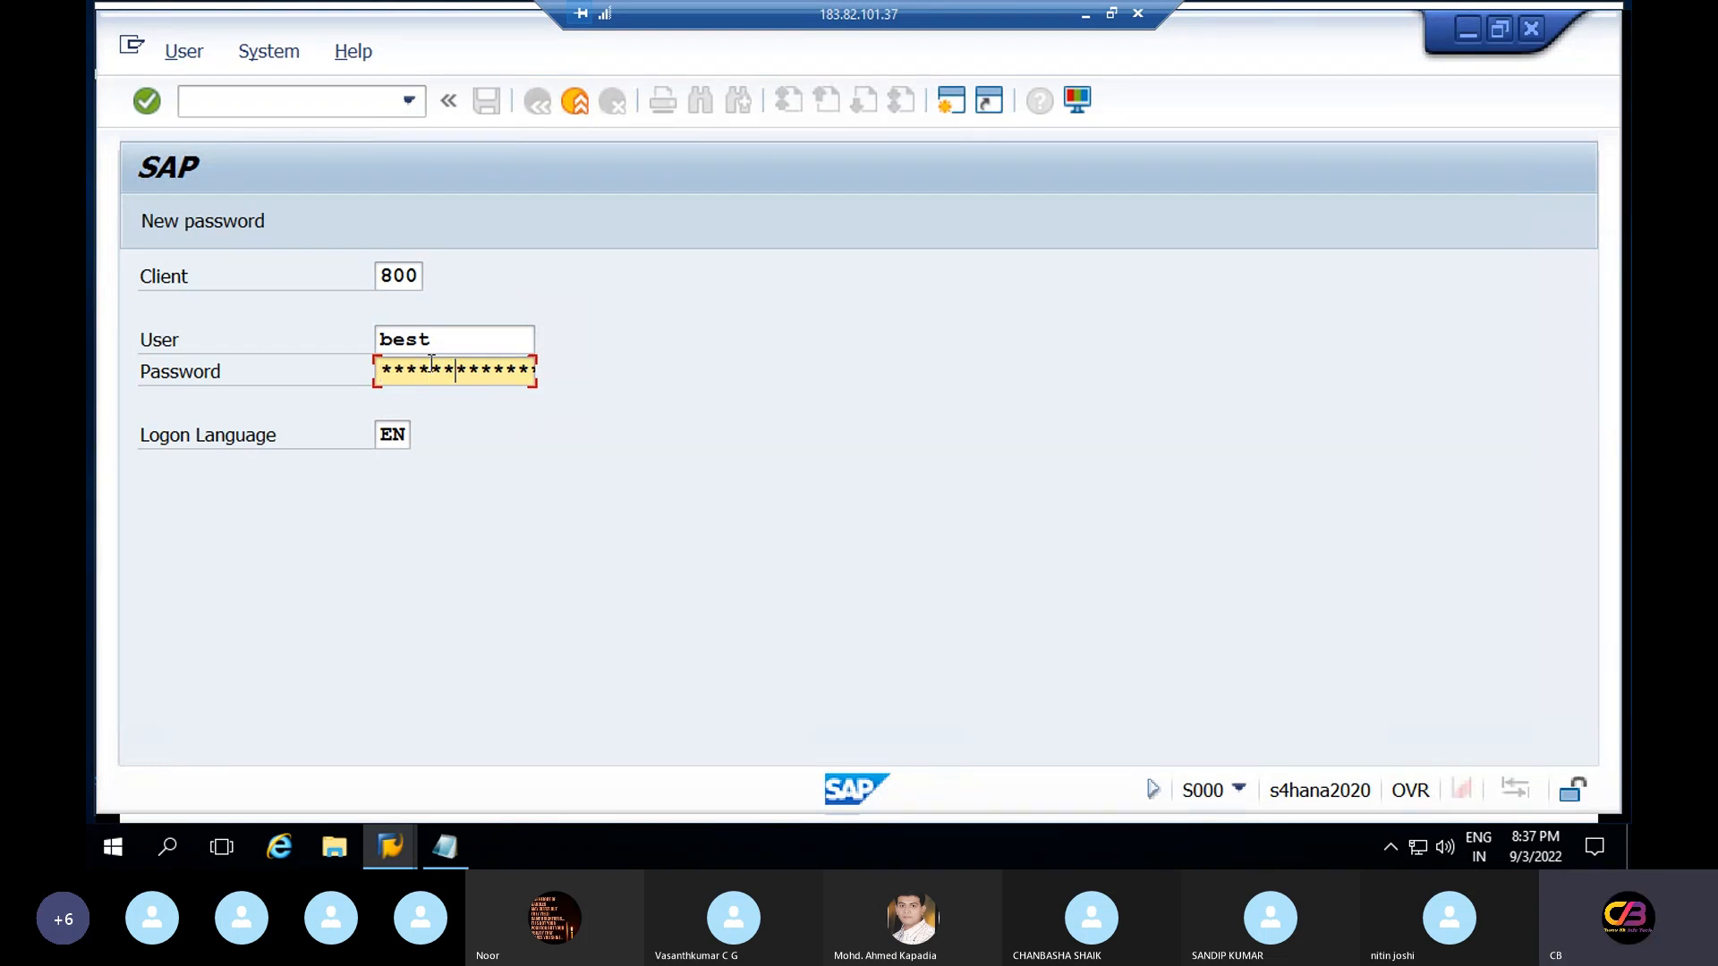
{"action": "key", "text": "Return"}
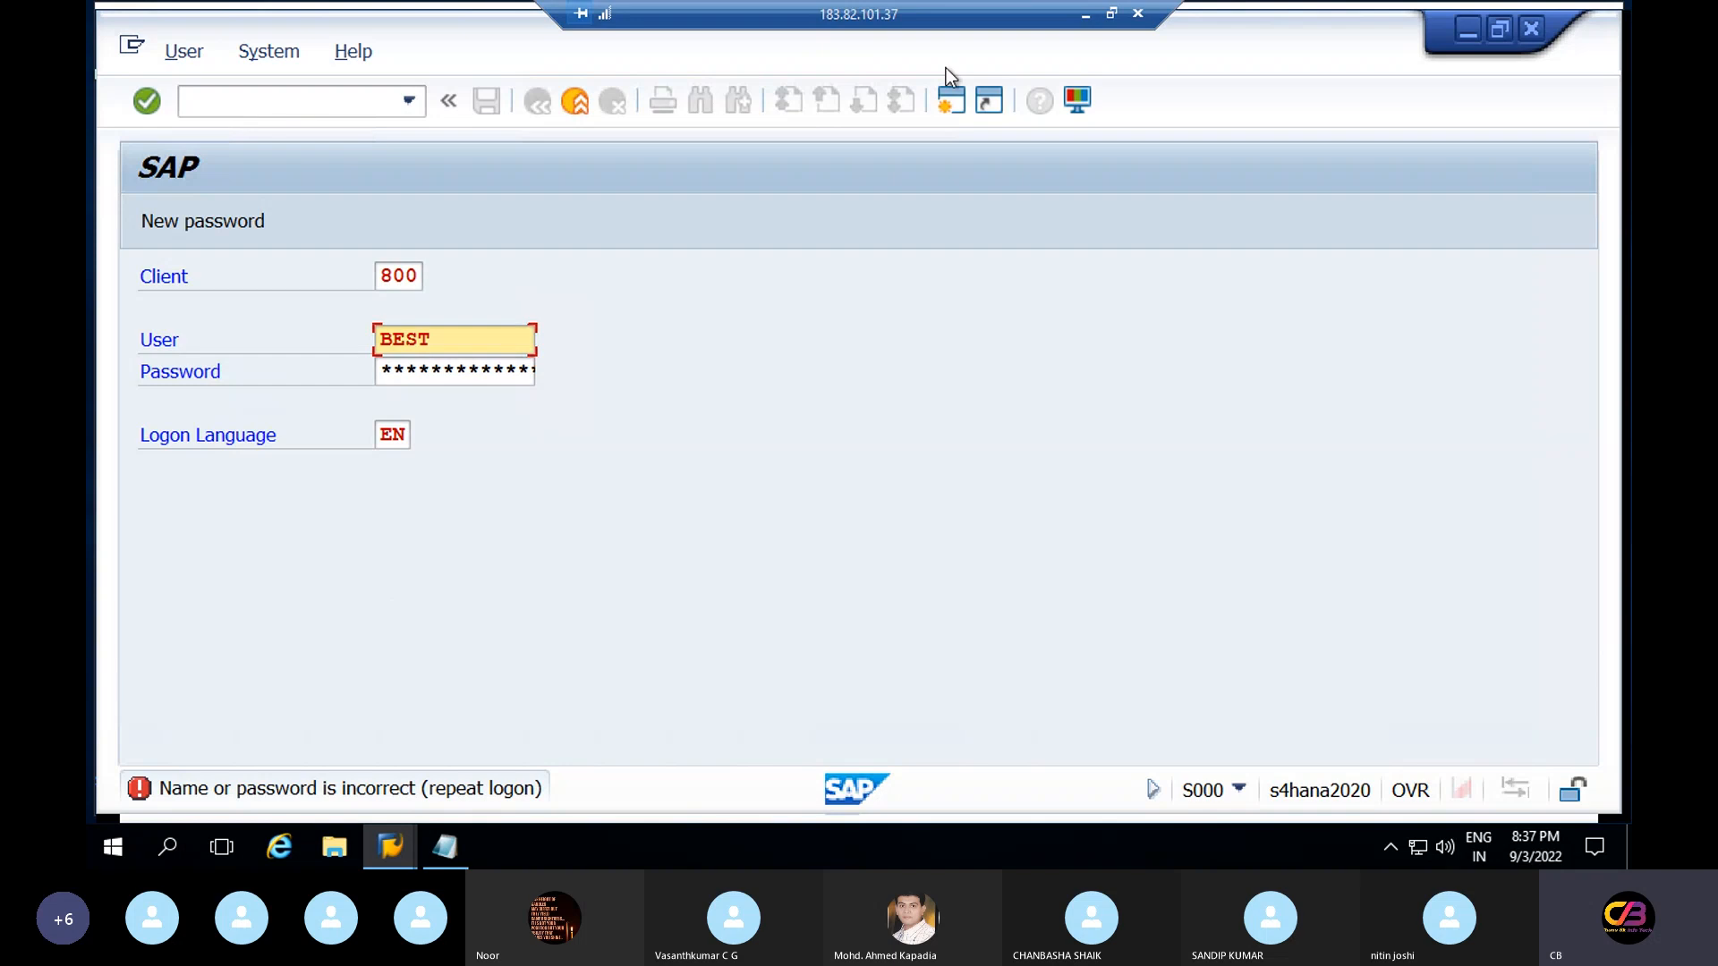
{"action": "left_click", "coordinate": [1470, 36]}
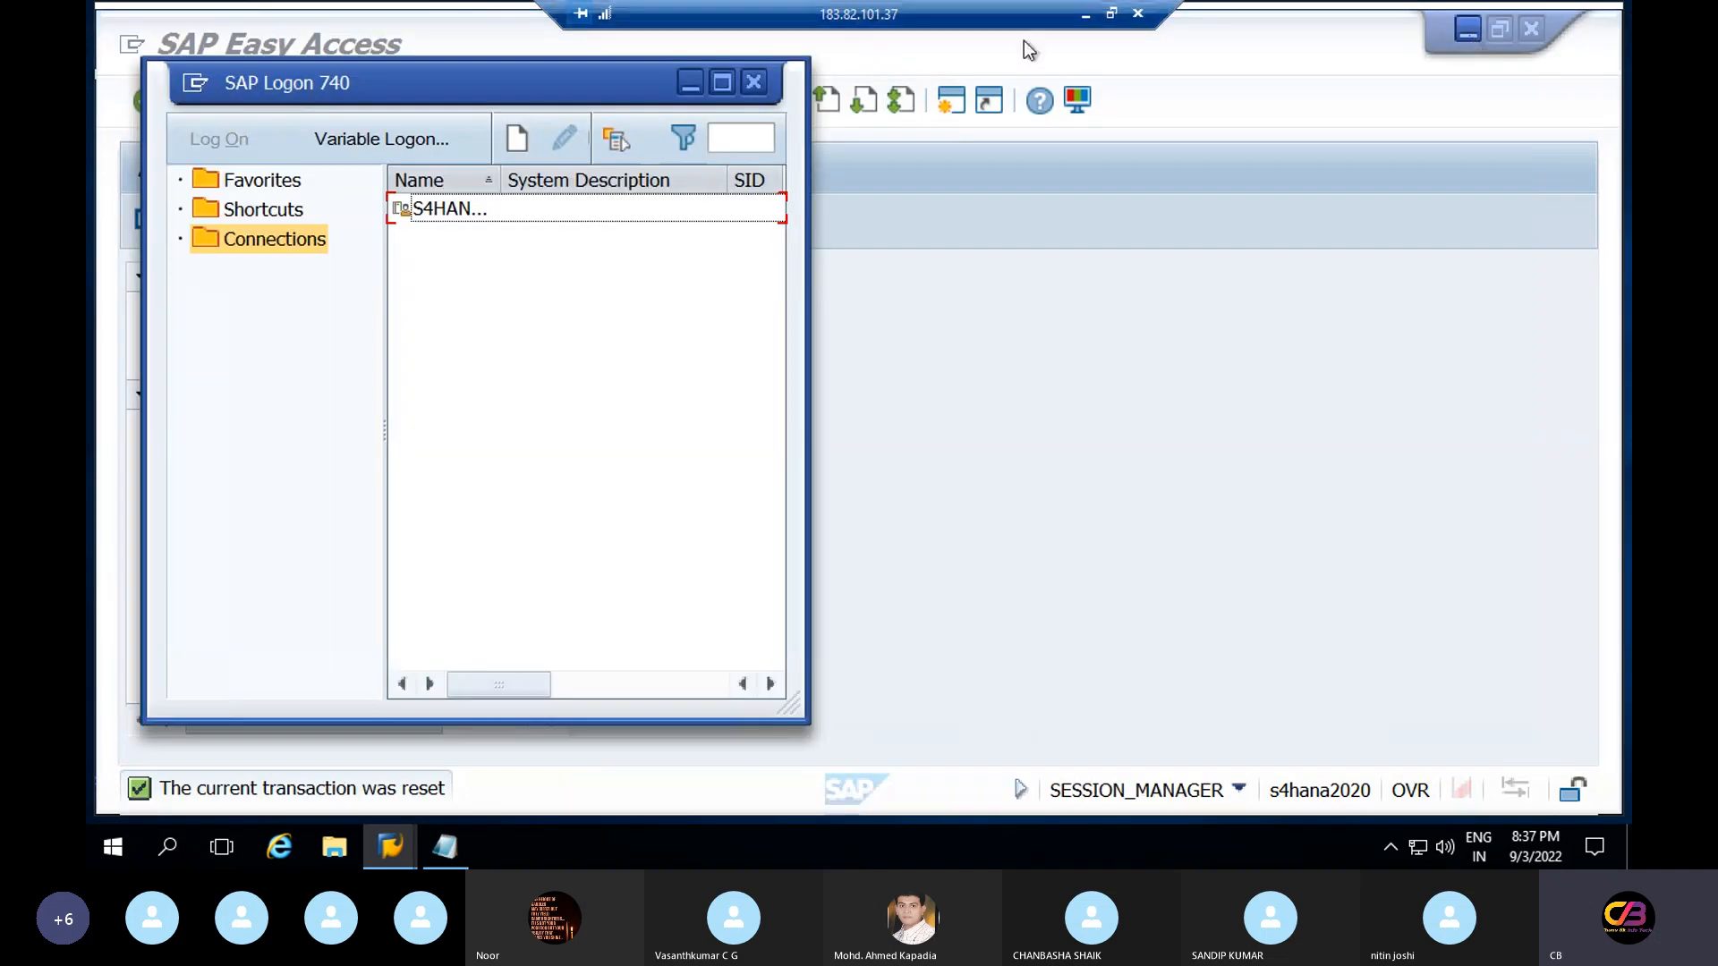
Select the S4HANA connection and copy the SAP password from the logon-details note
{"action": "left_click", "coordinate": [399, 213]}
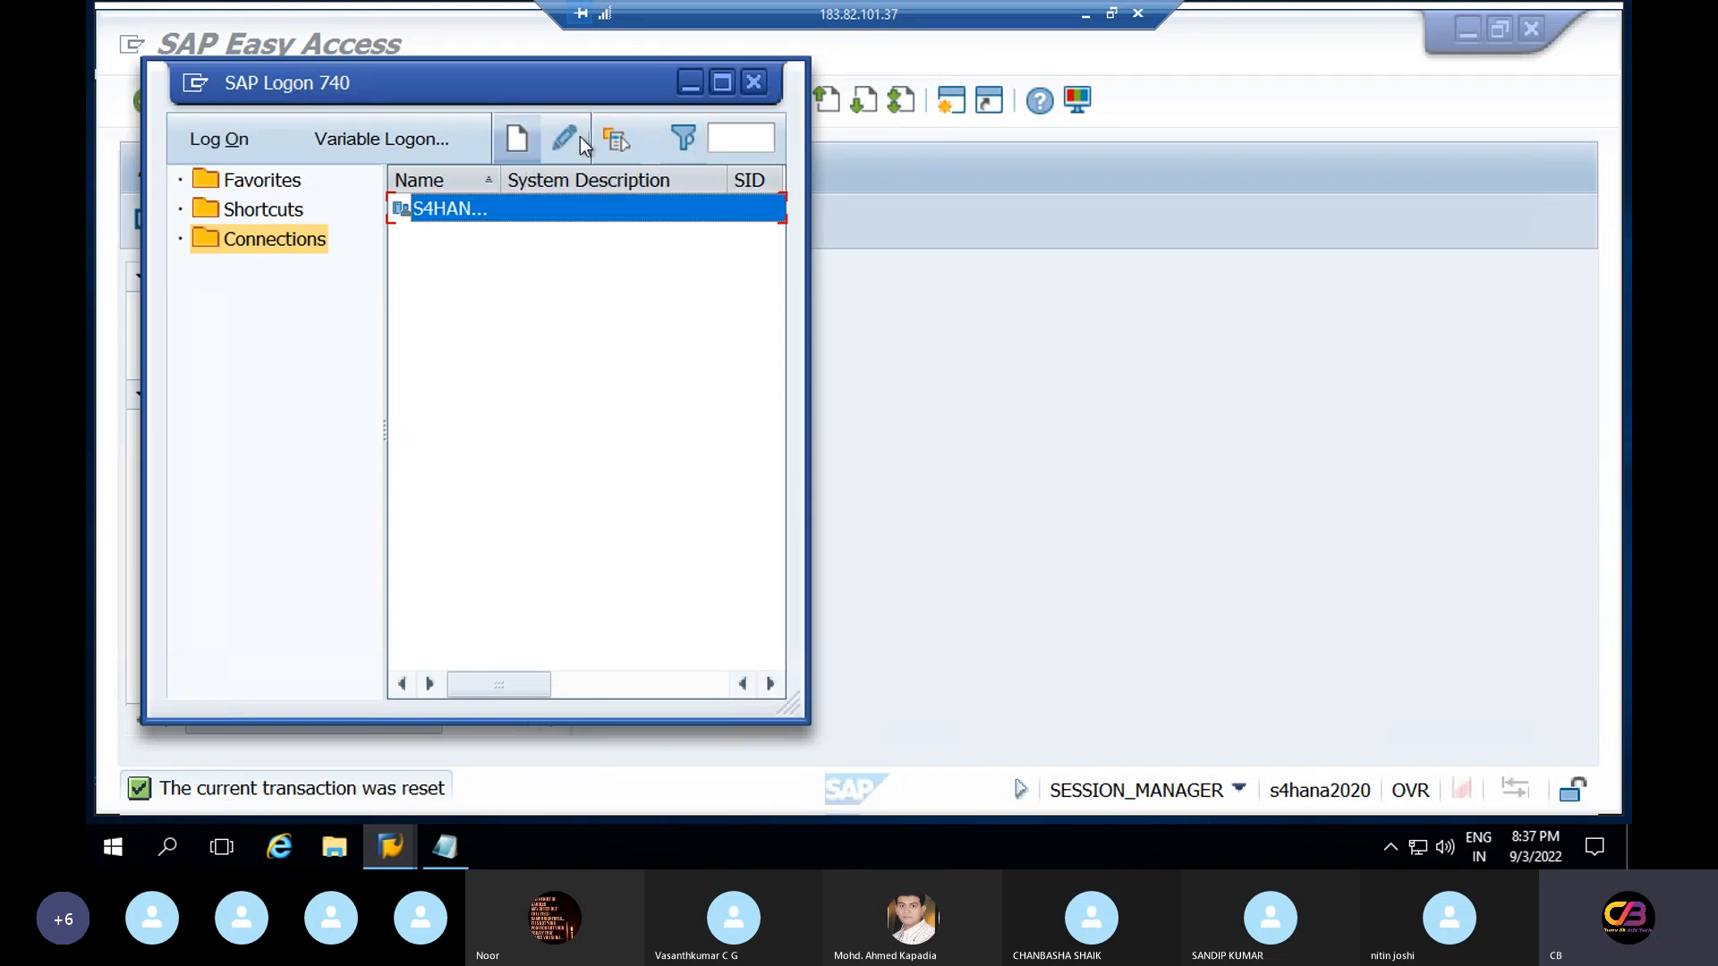
{"action": "left_click", "coordinate": [450, 858]}
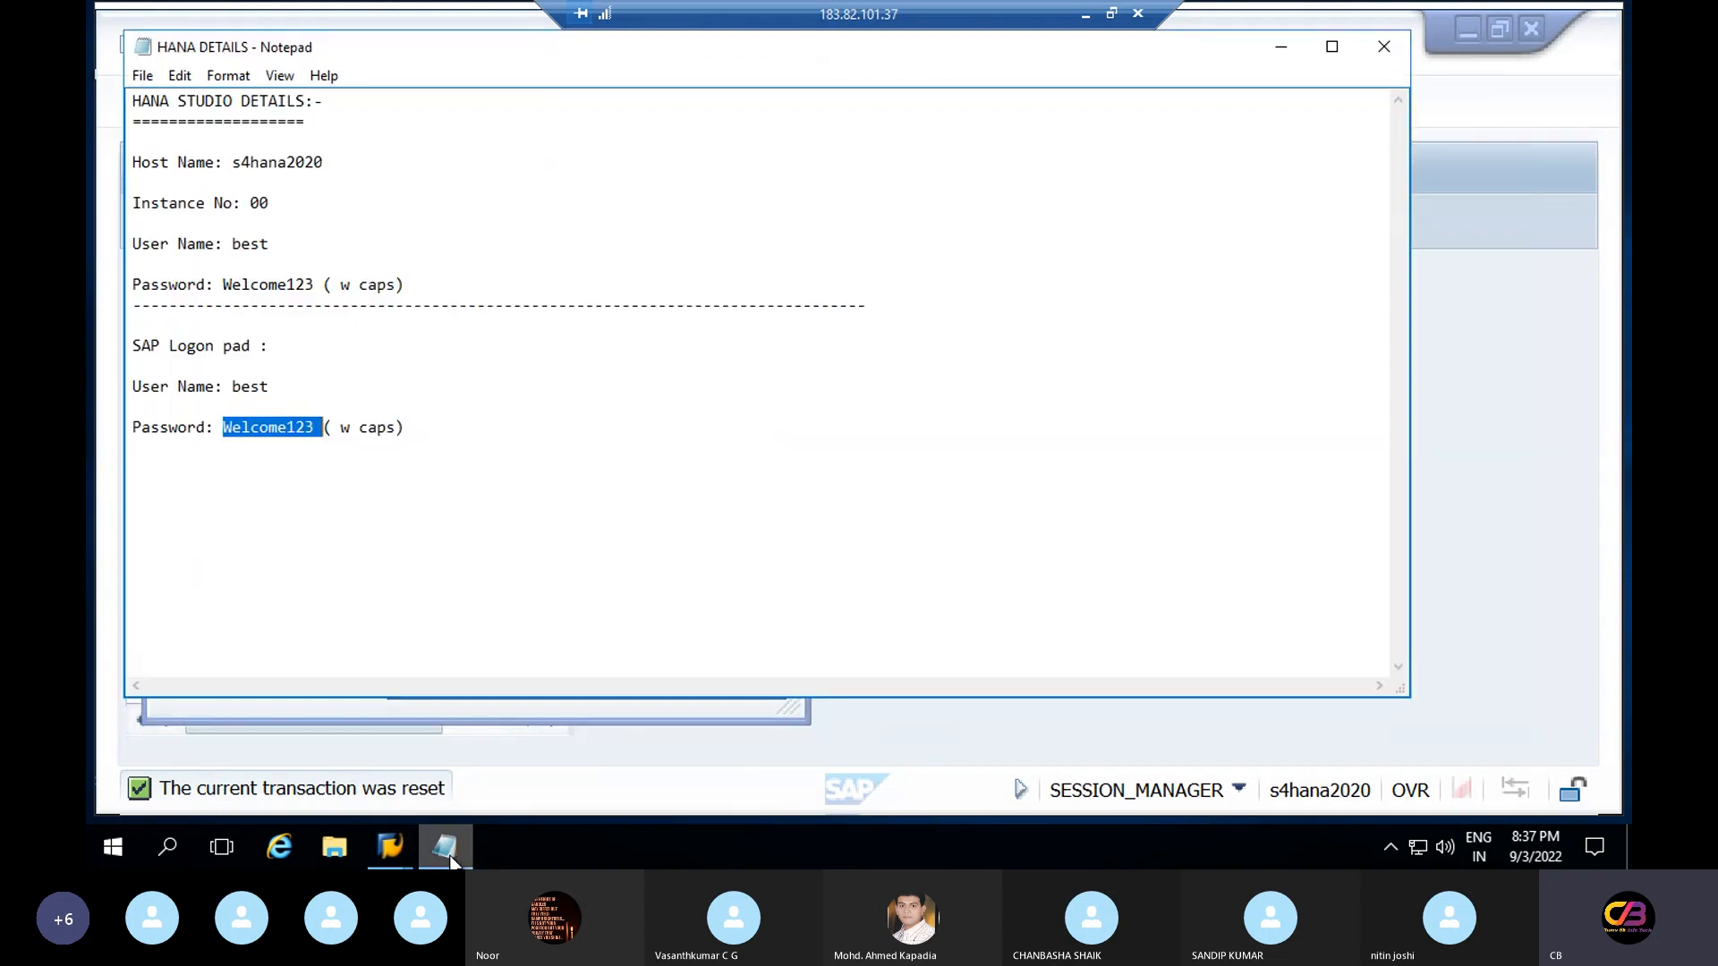
{"action": "left_click", "coordinate": [318, 435]}
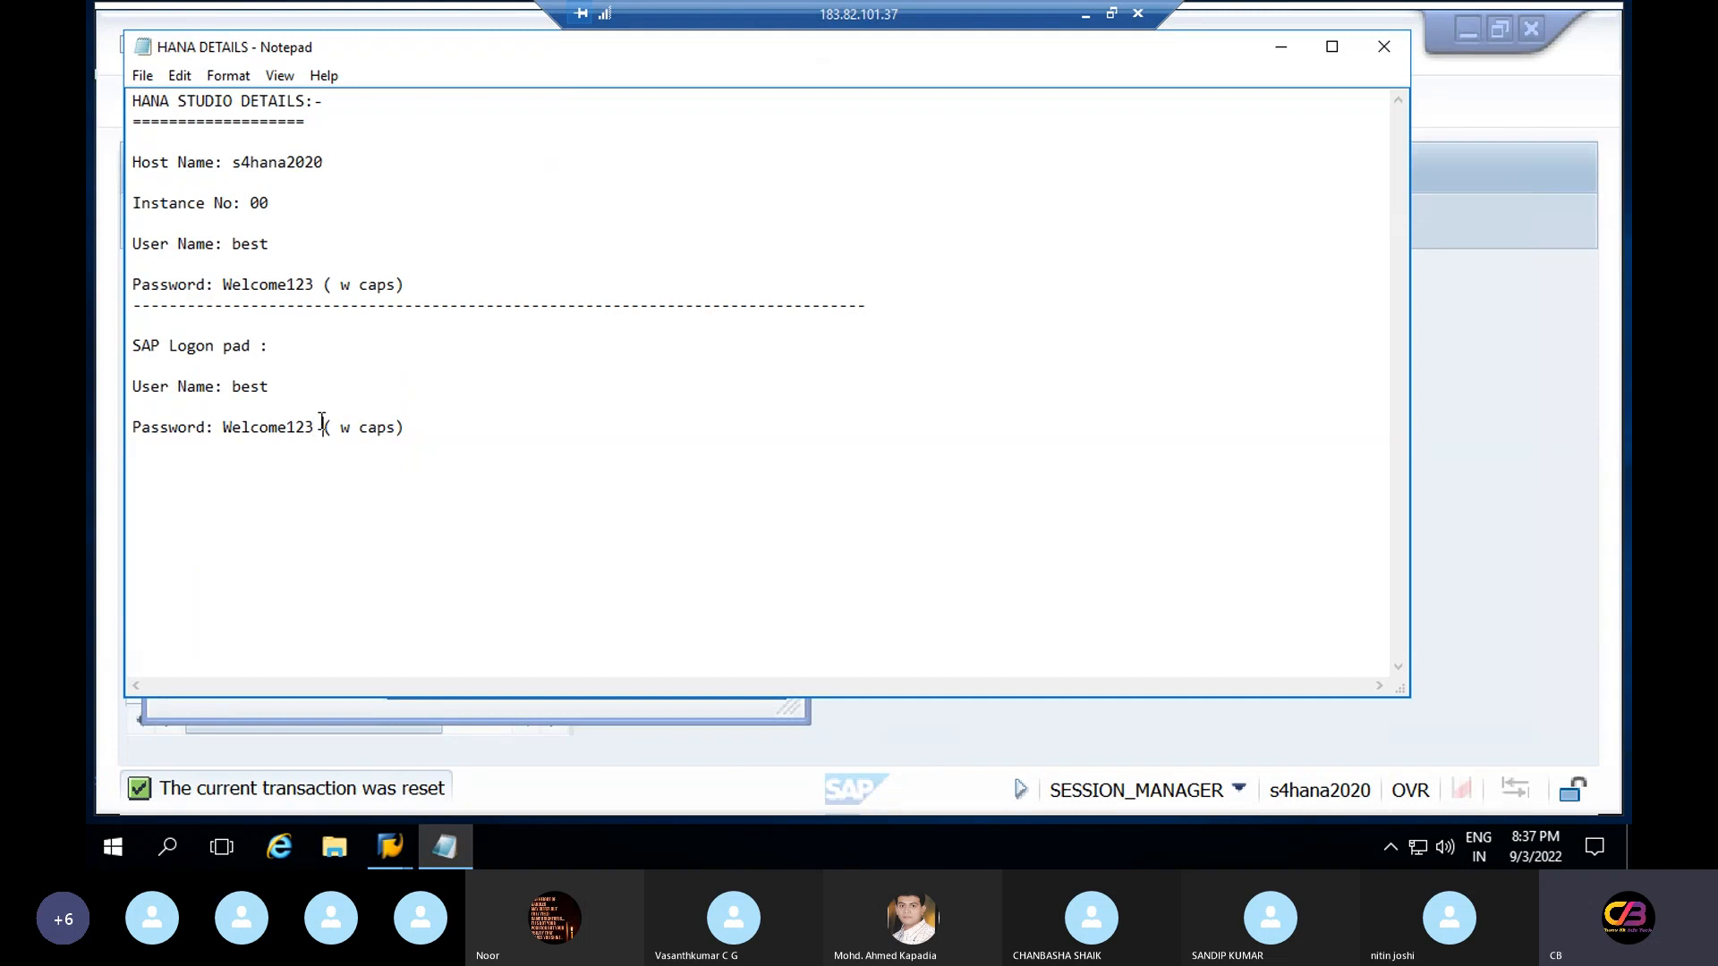
{"action": "left_click_drag", "start_coordinate": [322, 427], "coordinate": [226, 427]}
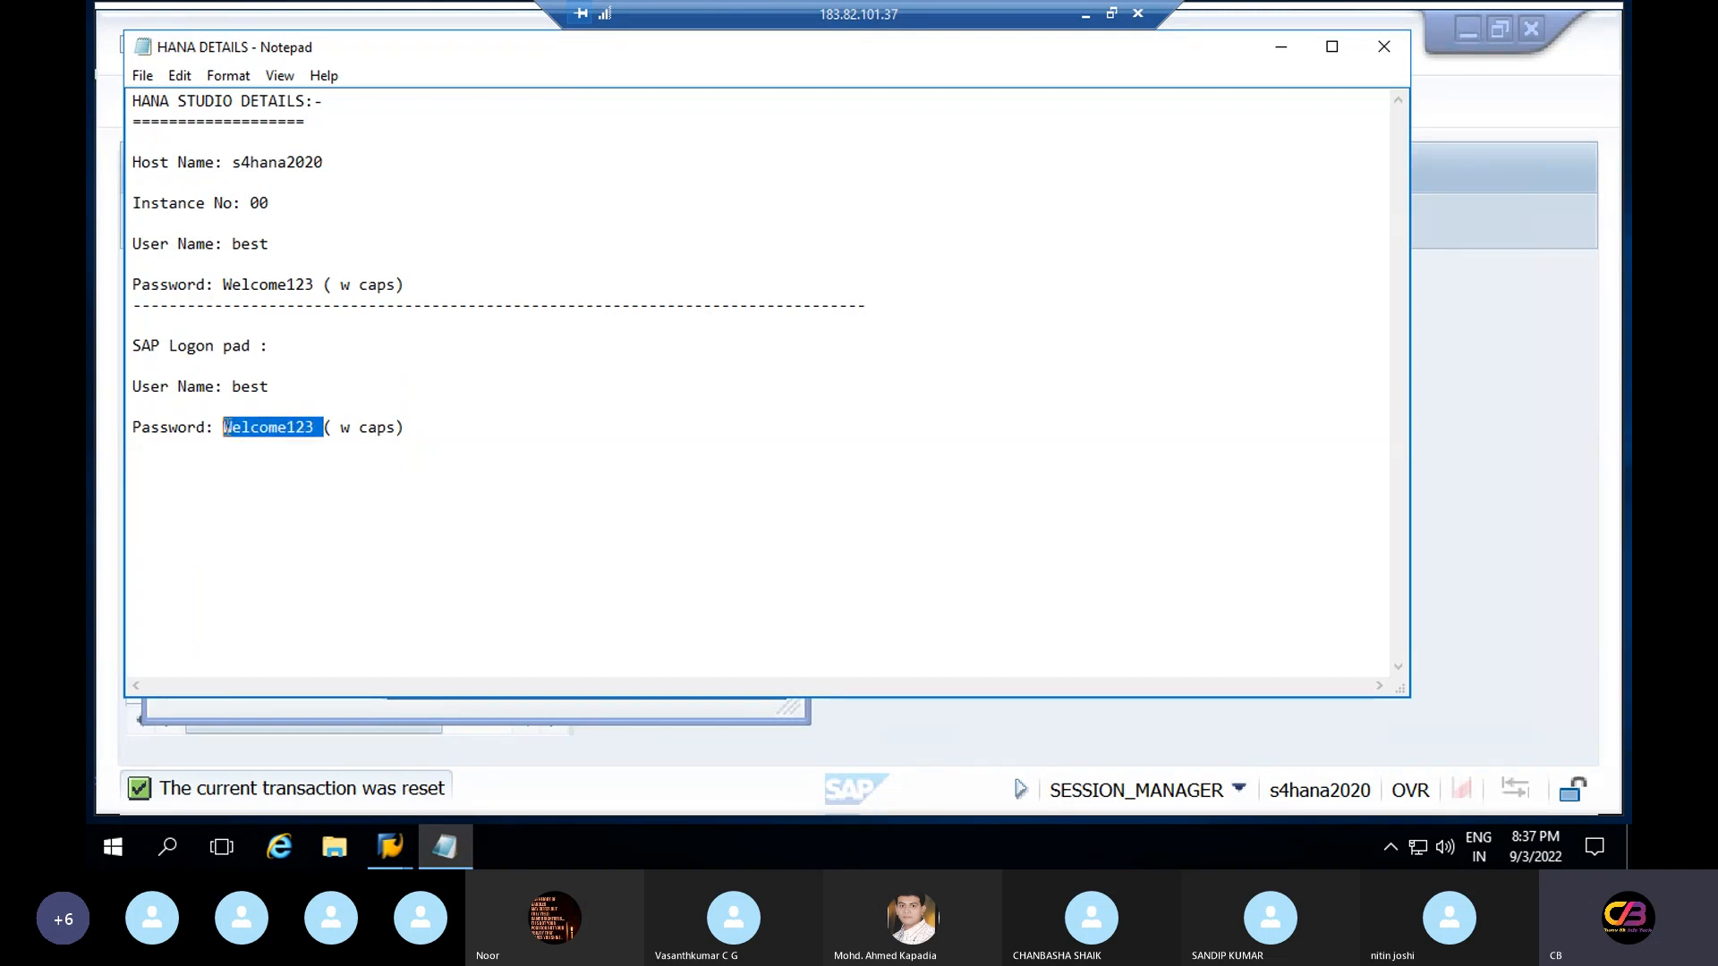
{"action": "left_click", "coordinate": [1281, 52]}
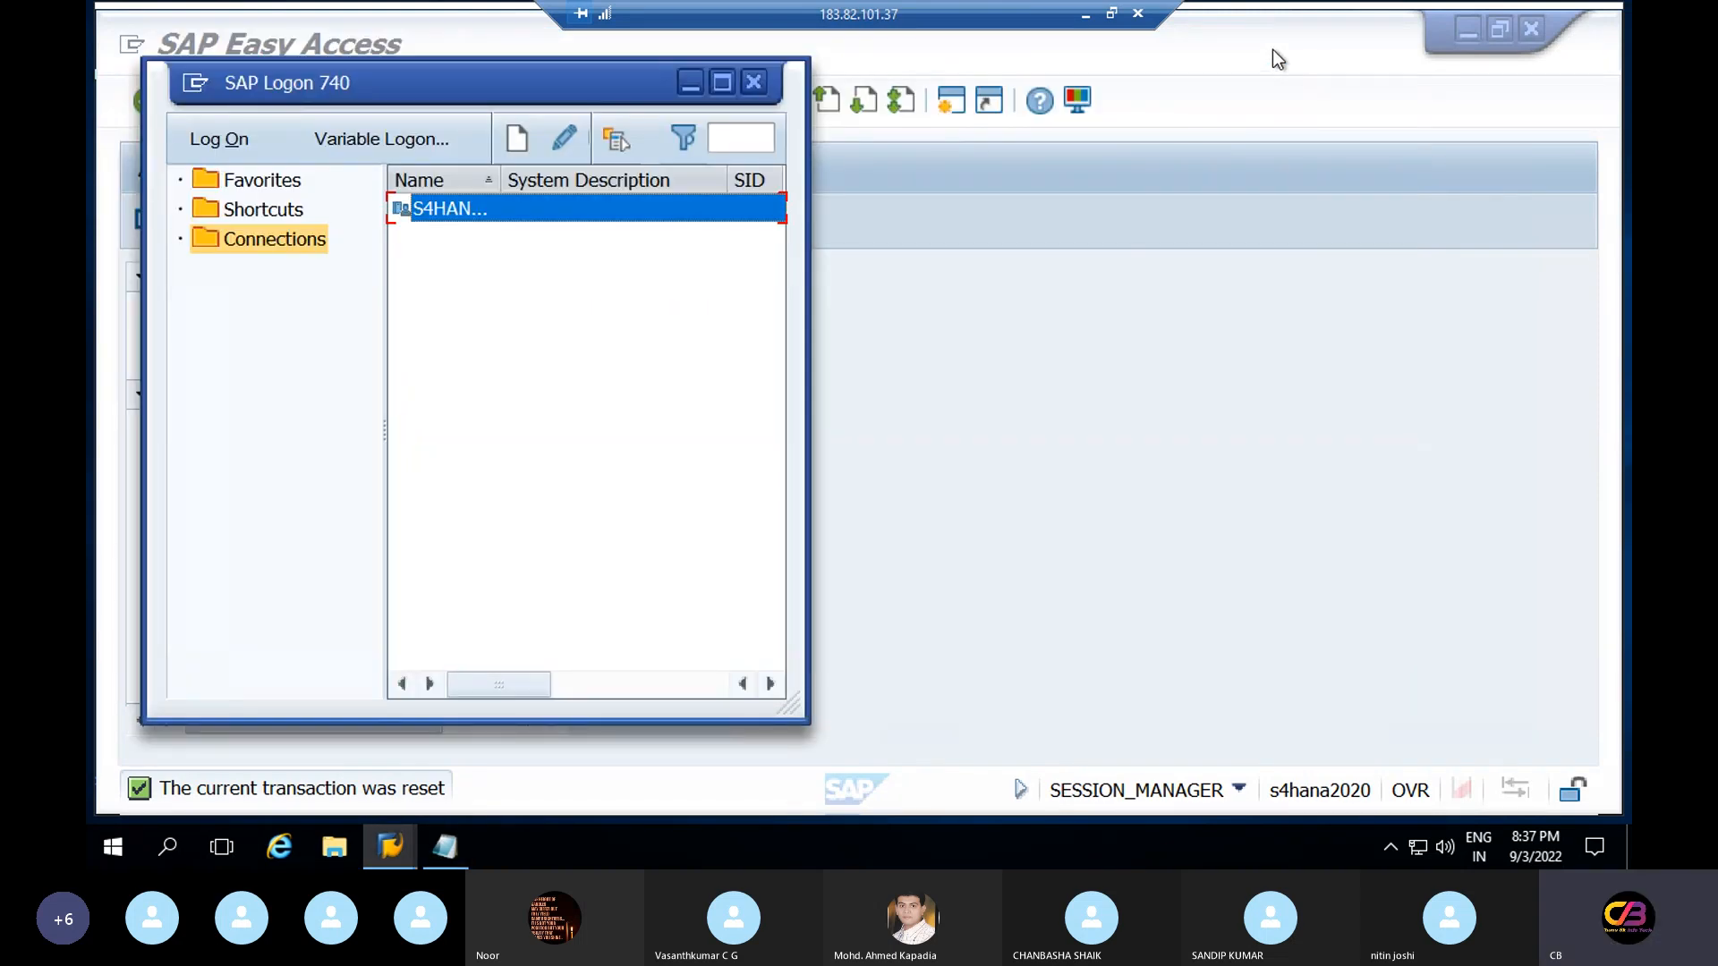
Log on with the saved user name and password, acknowledging the failed-attempts notice
{"action": "left_click", "coordinate": [217, 150]}
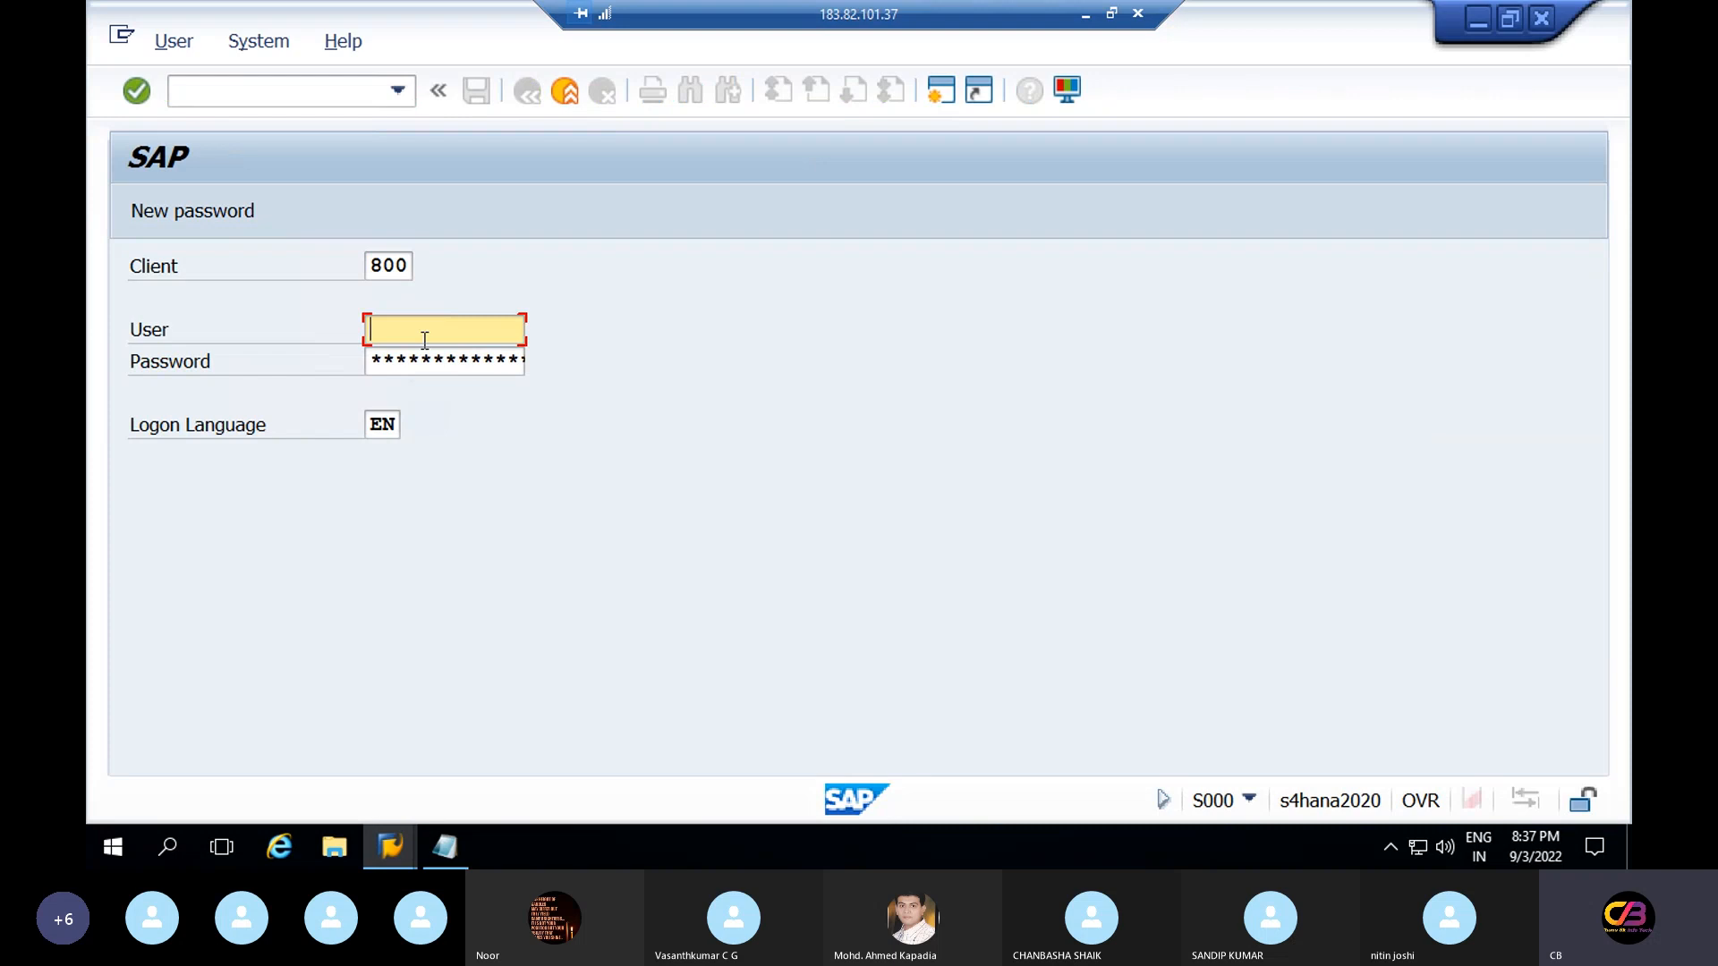
{"action": "left_click", "coordinate": [424, 340]}
{"action": "left_click", "coordinate": [421, 357]}
{"action": "left_click", "coordinate": [421, 367]}
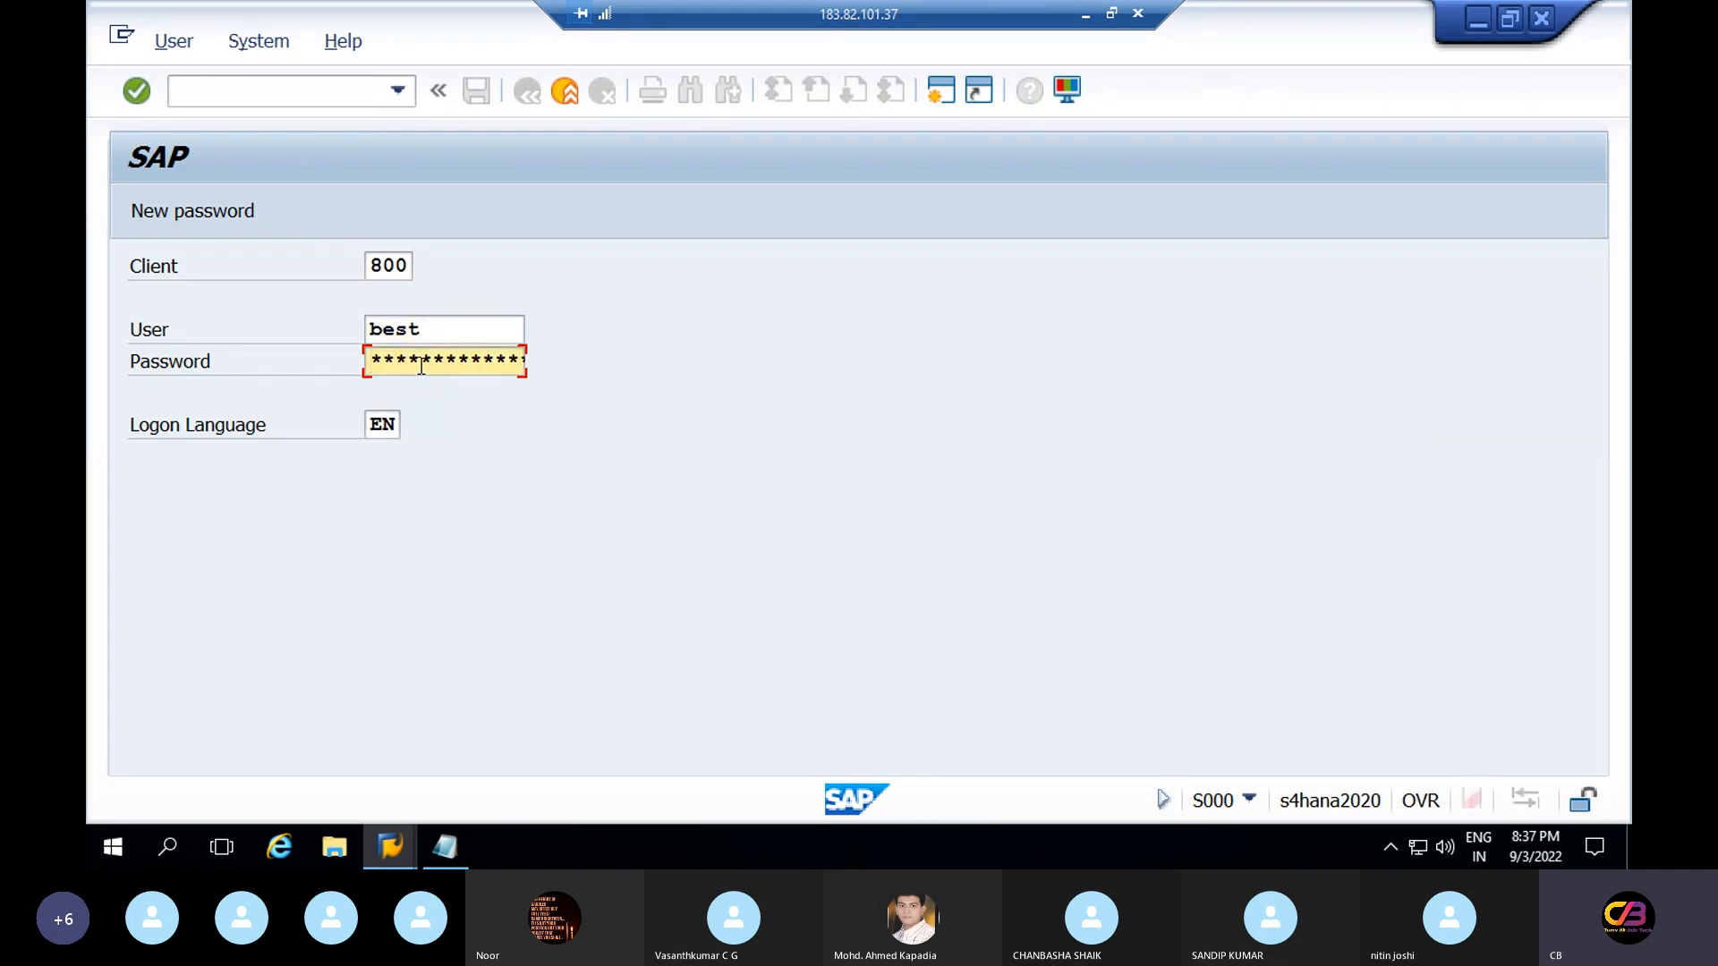
{"action": "key", "text": "Return"}
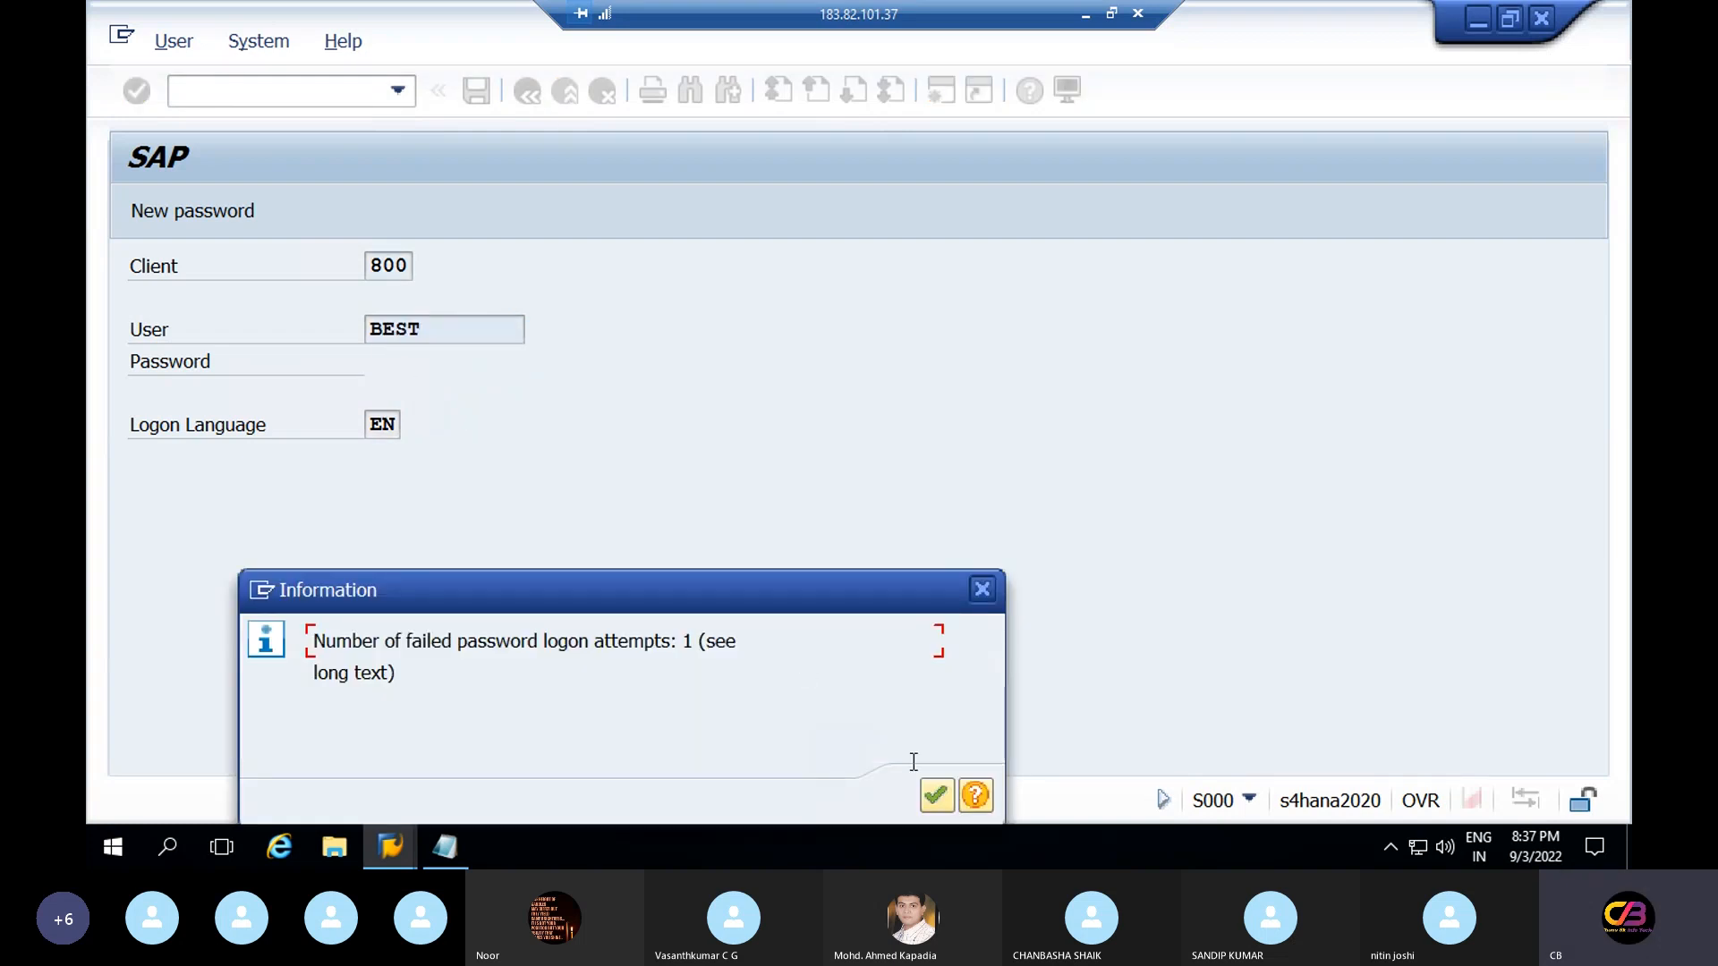
{"action": "left_click", "coordinate": [939, 794]}
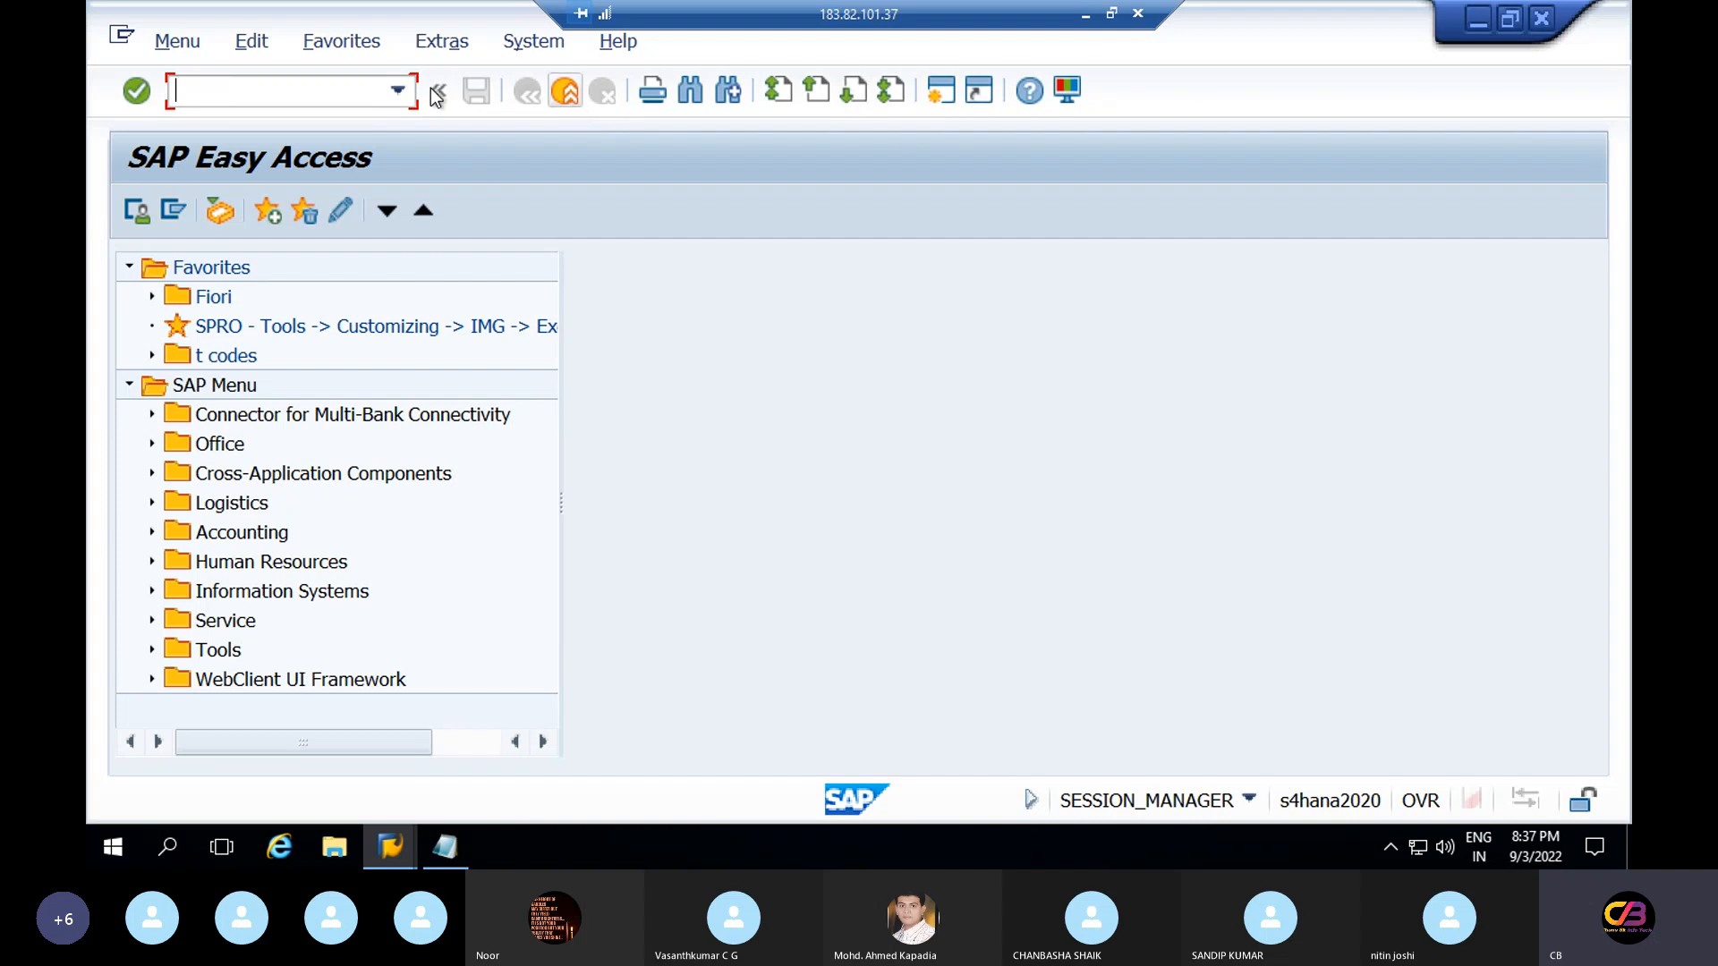
In OBBO, add new variant REPV named 'reliance posting period variant'
{"action": "left_click", "coordinate": [397, 90]}
{"action": "left_click", "coordinate": [234, 126]}
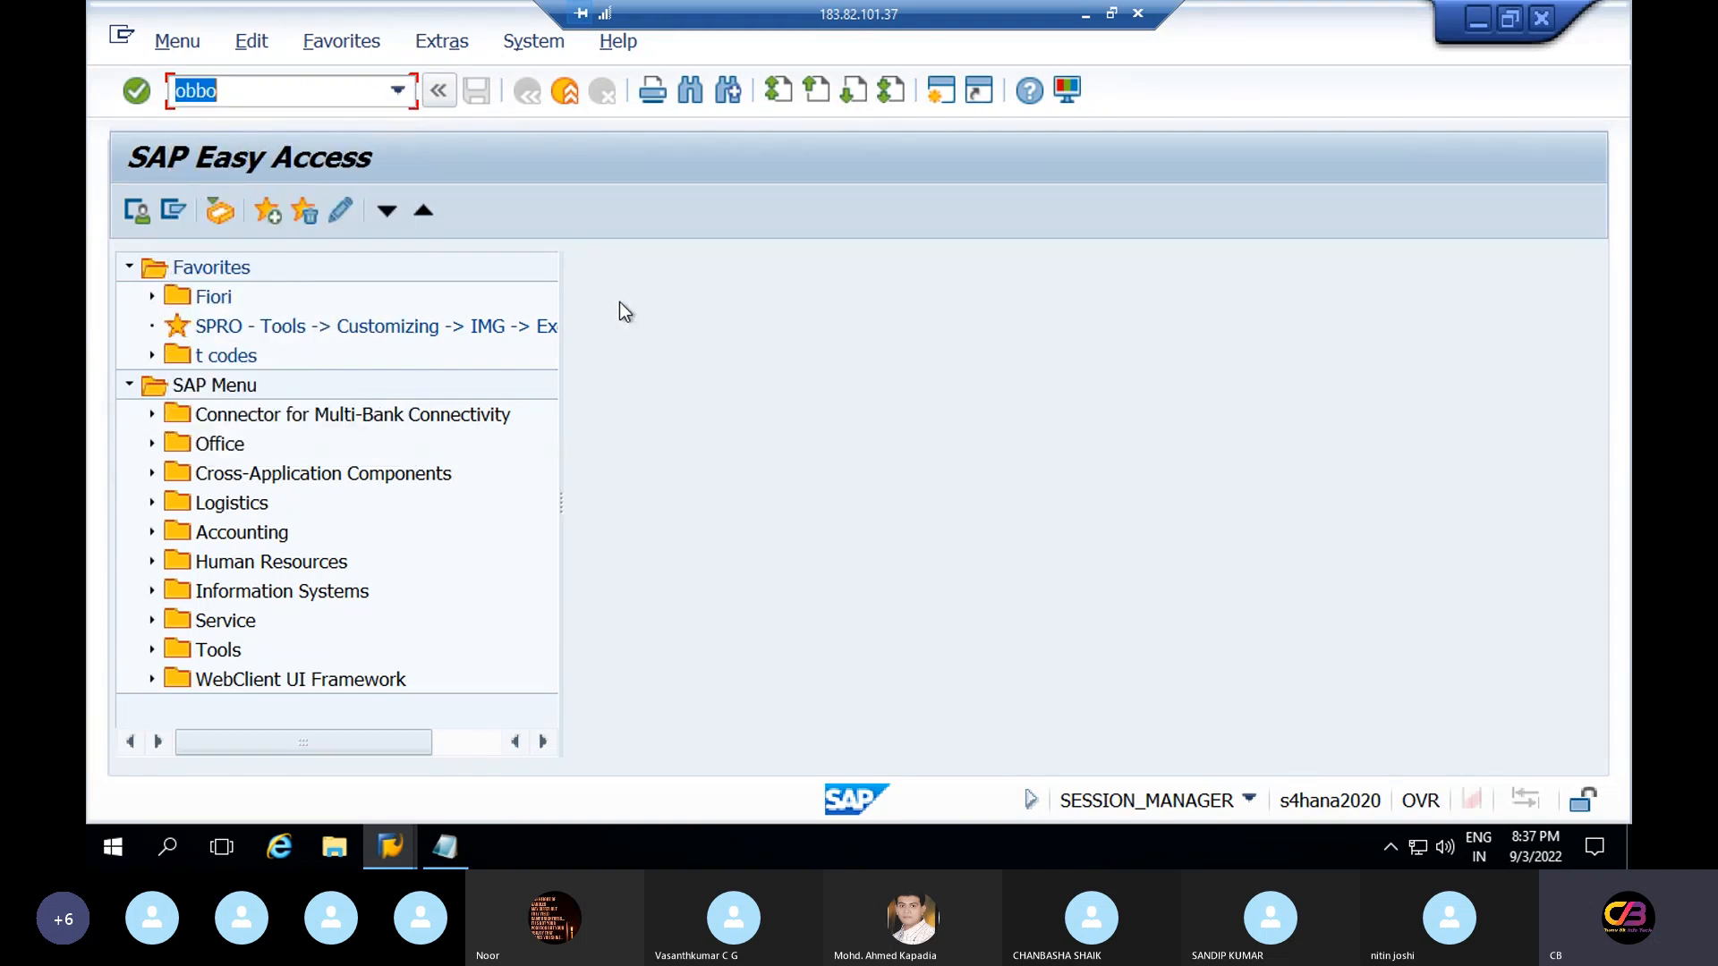
{"action": "key", "text": "Return"}
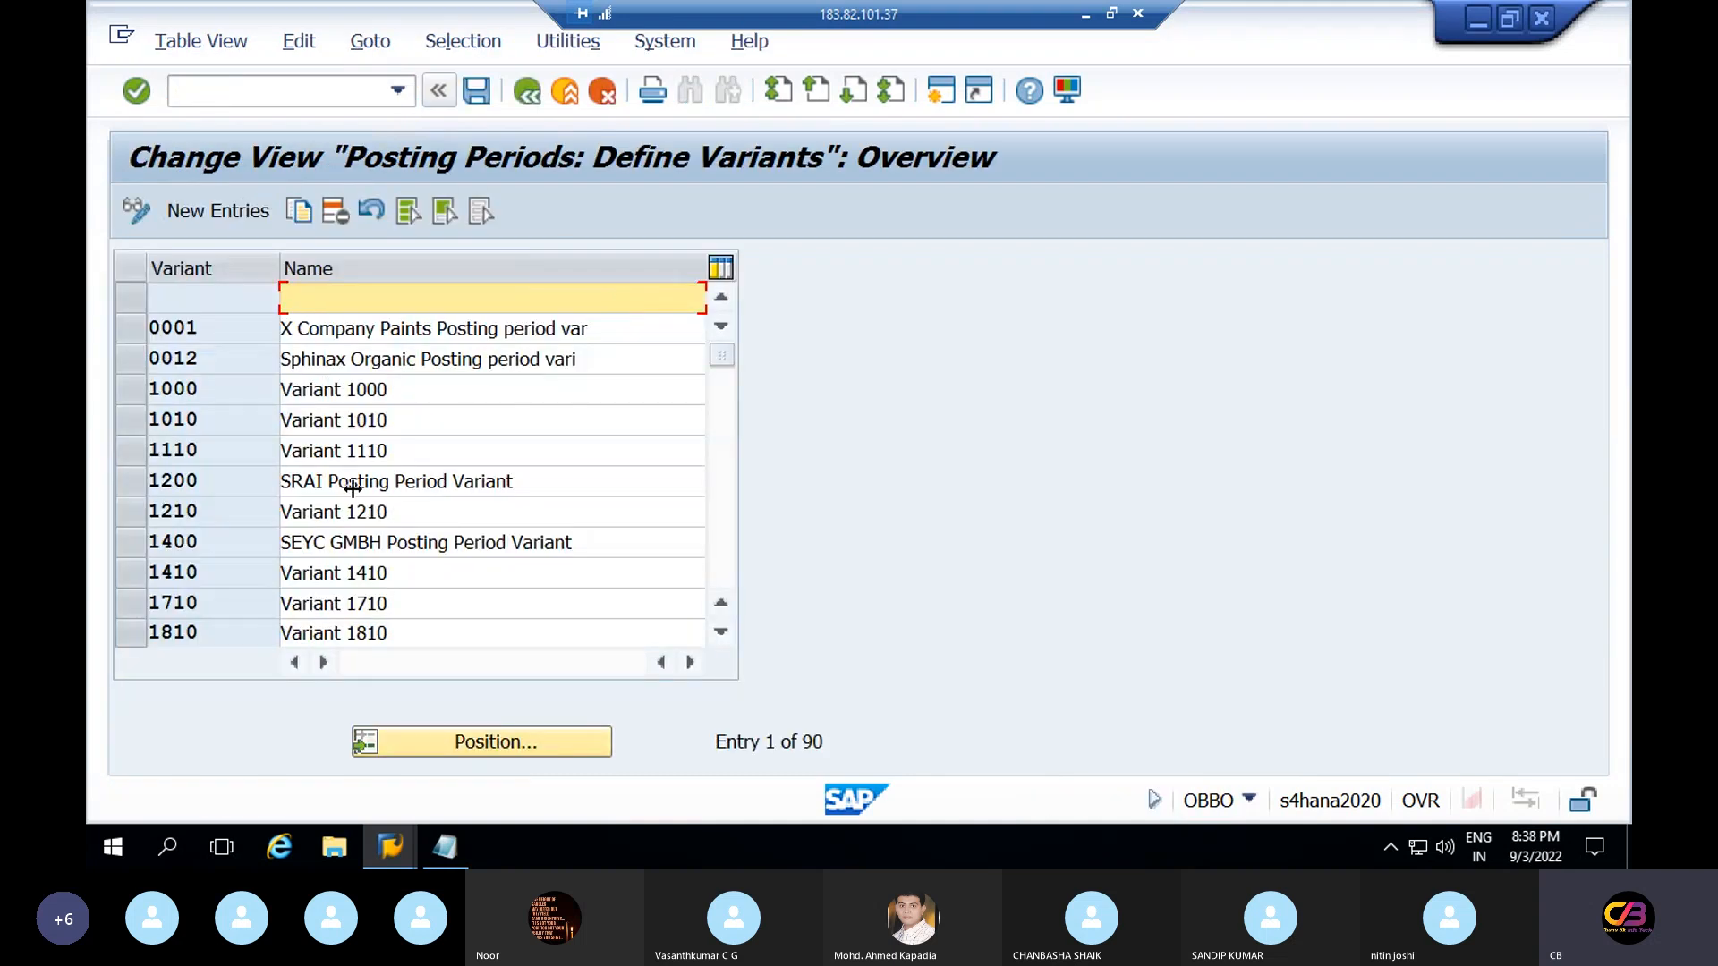
{"action": "left_click", "coordinate": [227, 217]}
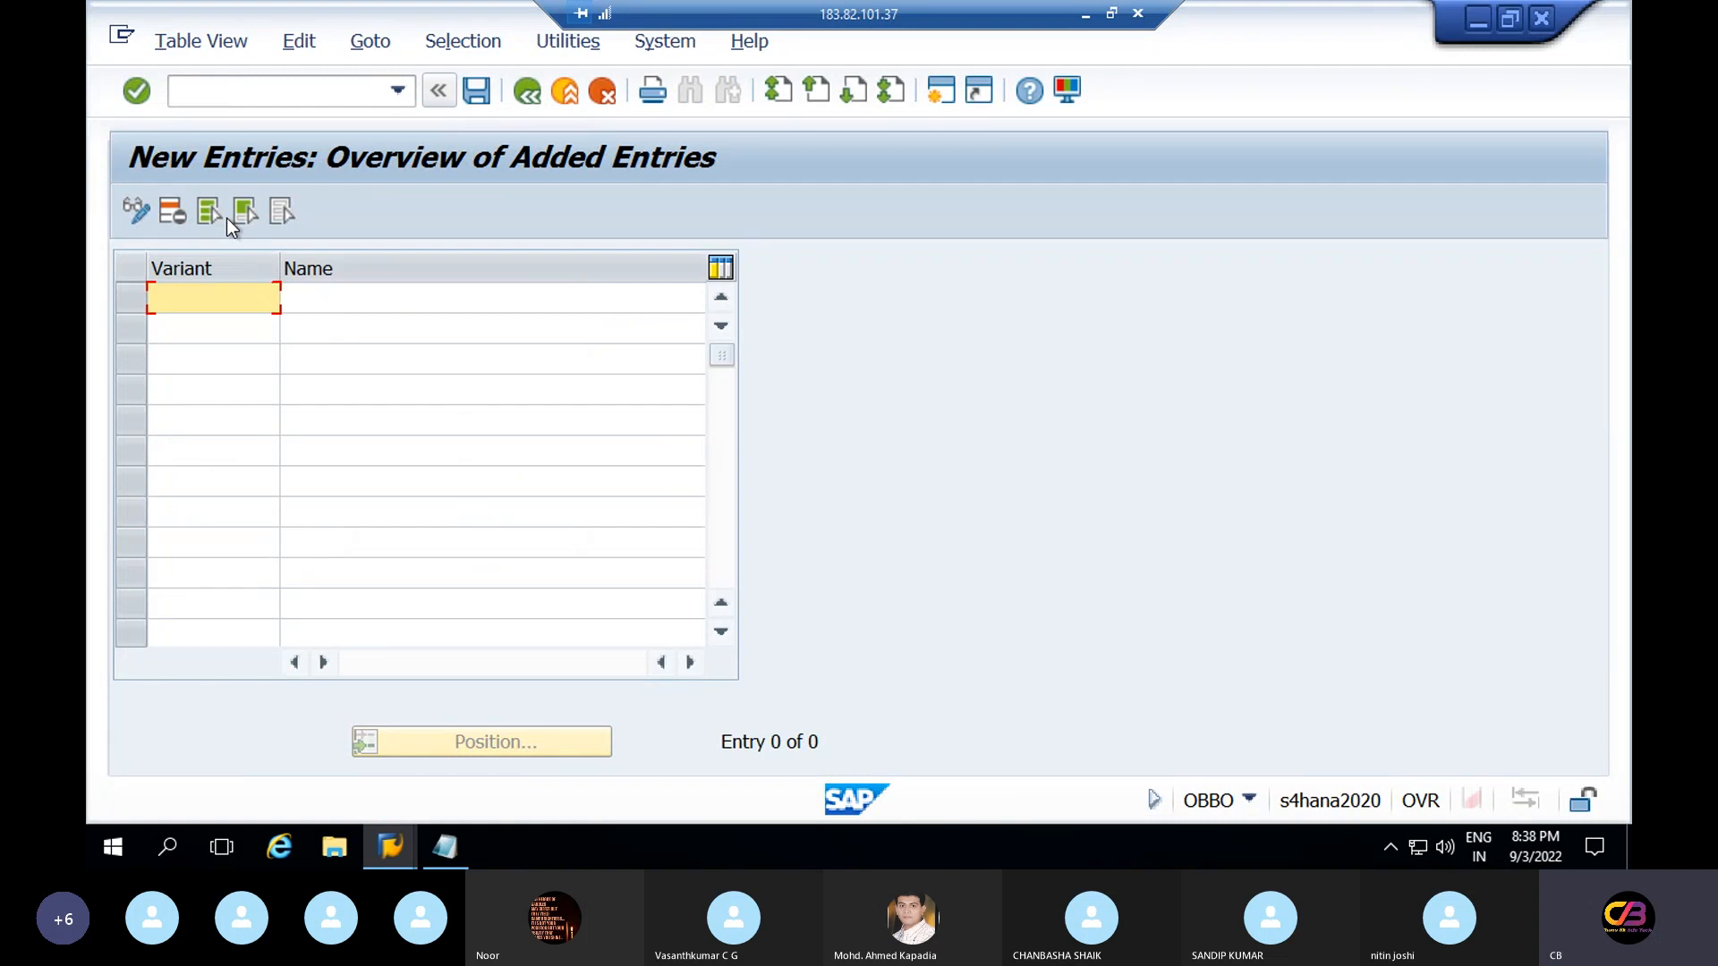
{"action": "type", "text": "re"}
{"action": "type", "text": "repo"}
{"action": "key", "text": "BackSpace"}
{"action": "type", "text": "v"}
{"action": "key", "text": "Tab"}
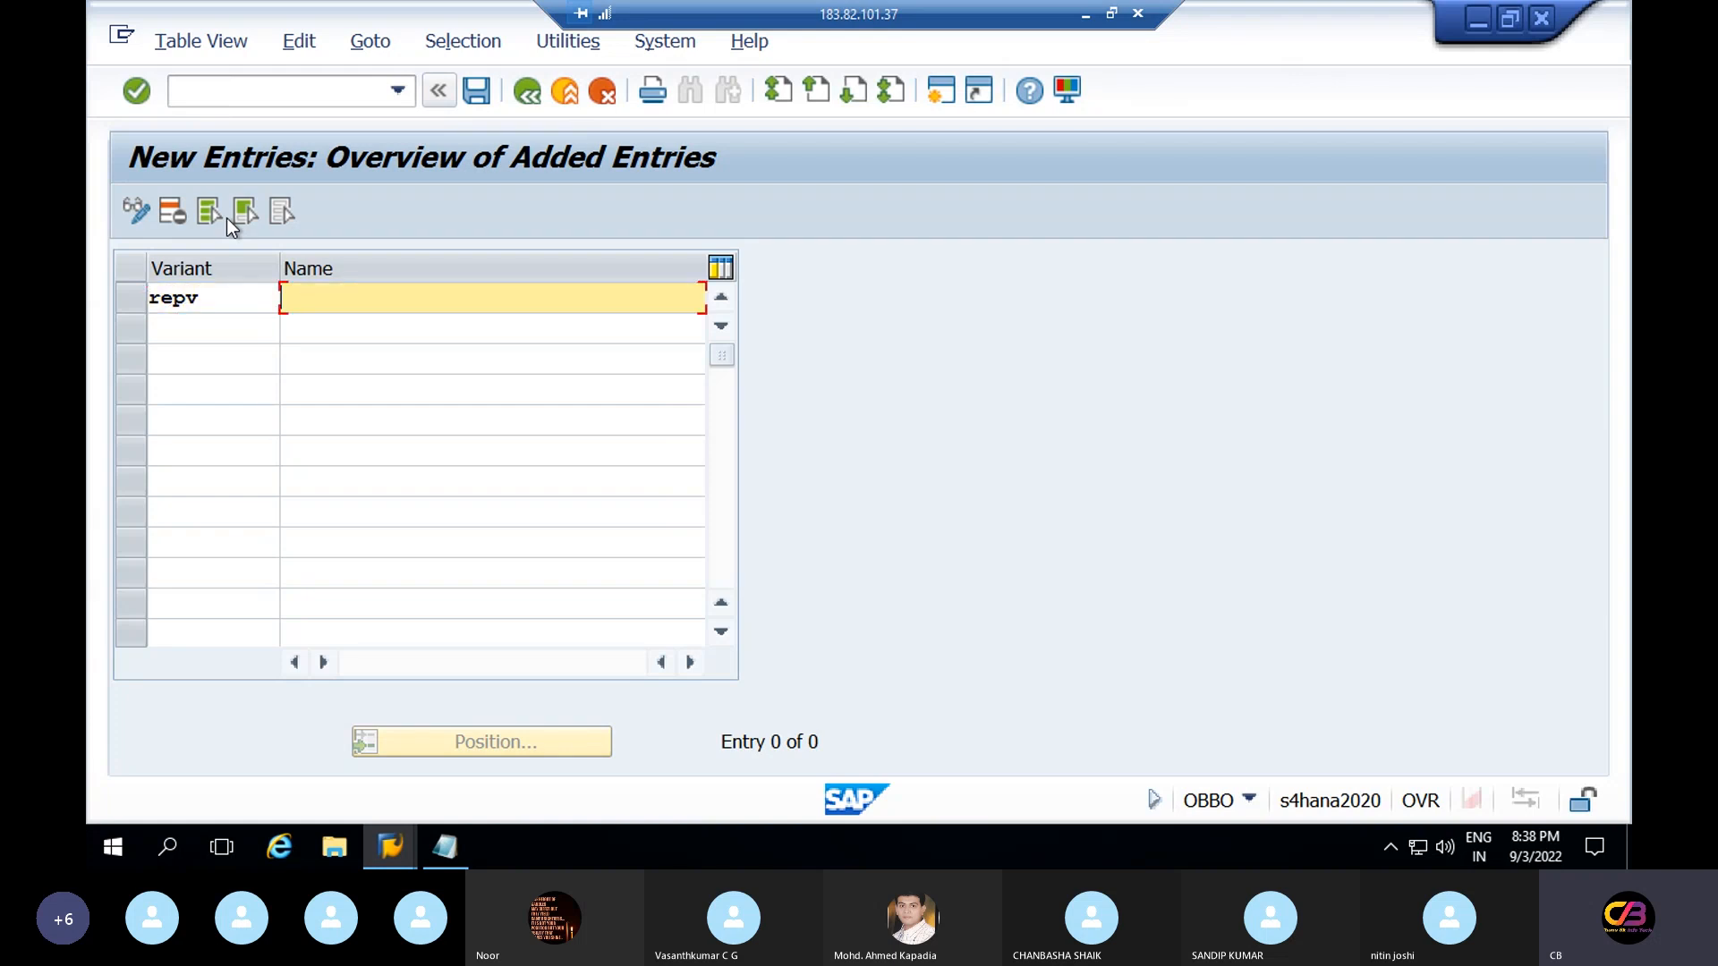
{"action": "type", "text": "relance"}
{"action": "key", "text": "BackSpace"}
{"action": "key", "text": "BackSpace"}
{"action": "key", "text": "BackSpace"}
{"action": "key", "text": "BackSpace"}
{"action": "key", "text": "BackSpace"}
{"action": "type", "text": "iance posting "}
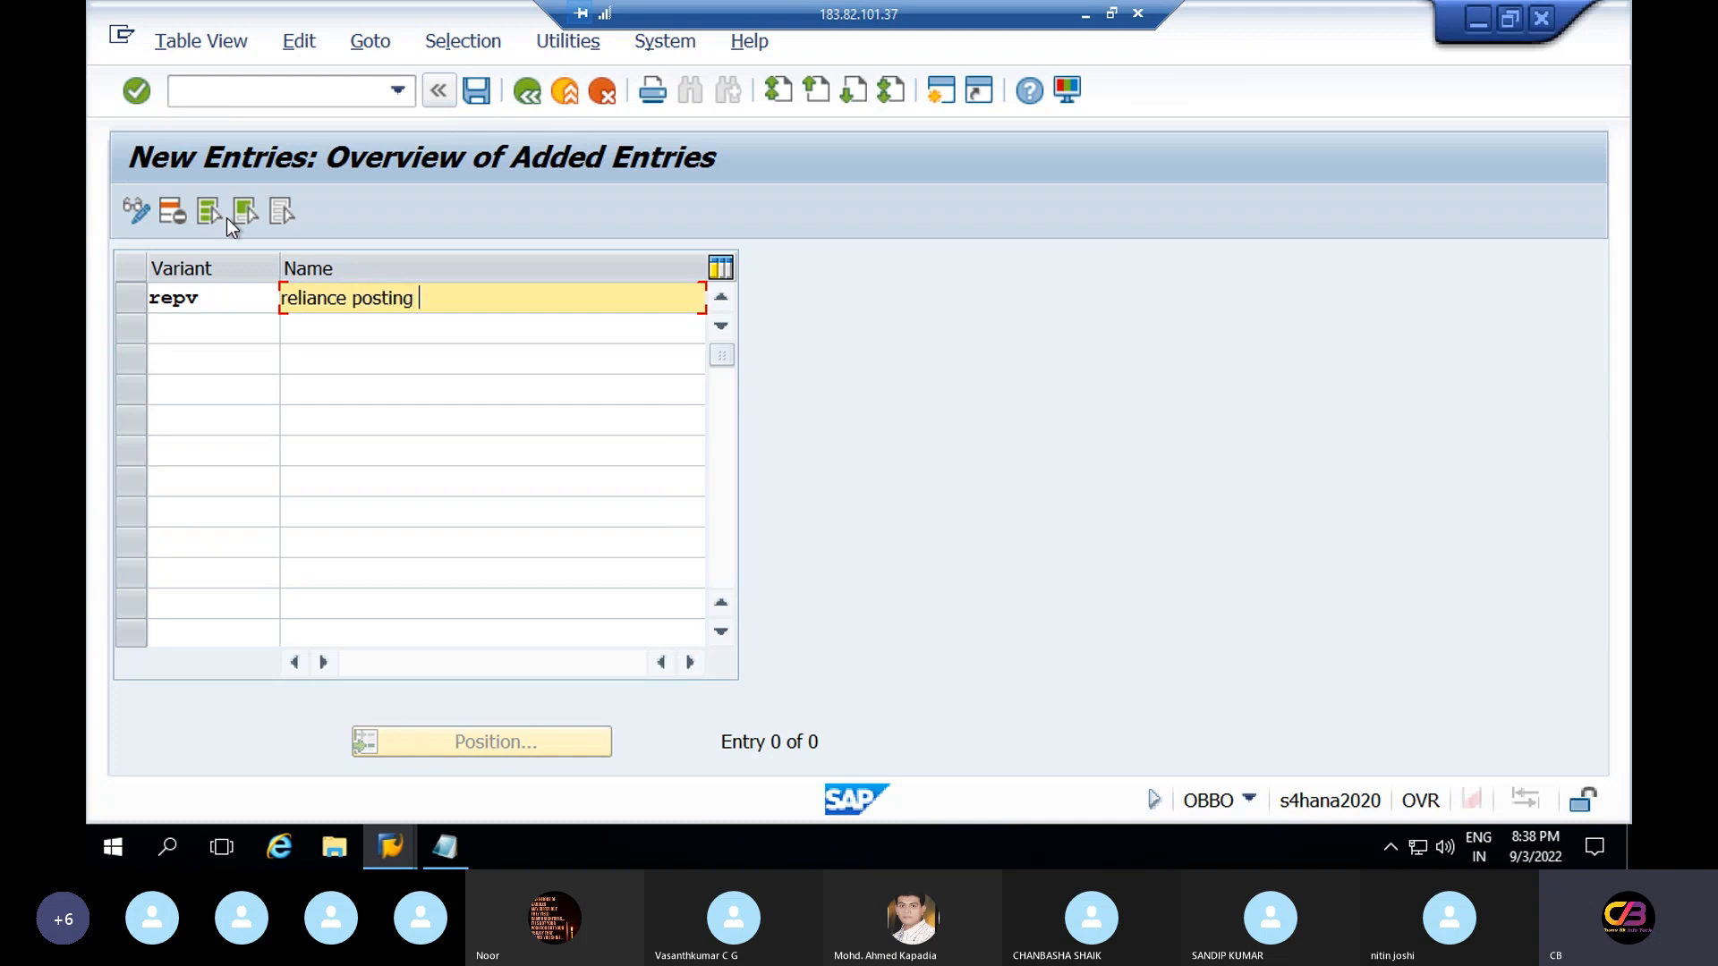
{"action": "type", "text": "period variant"}
Save it under the first customizing request and return to the Easy Access menu
{"action": "left_click", "coordinate": [481, 93]}
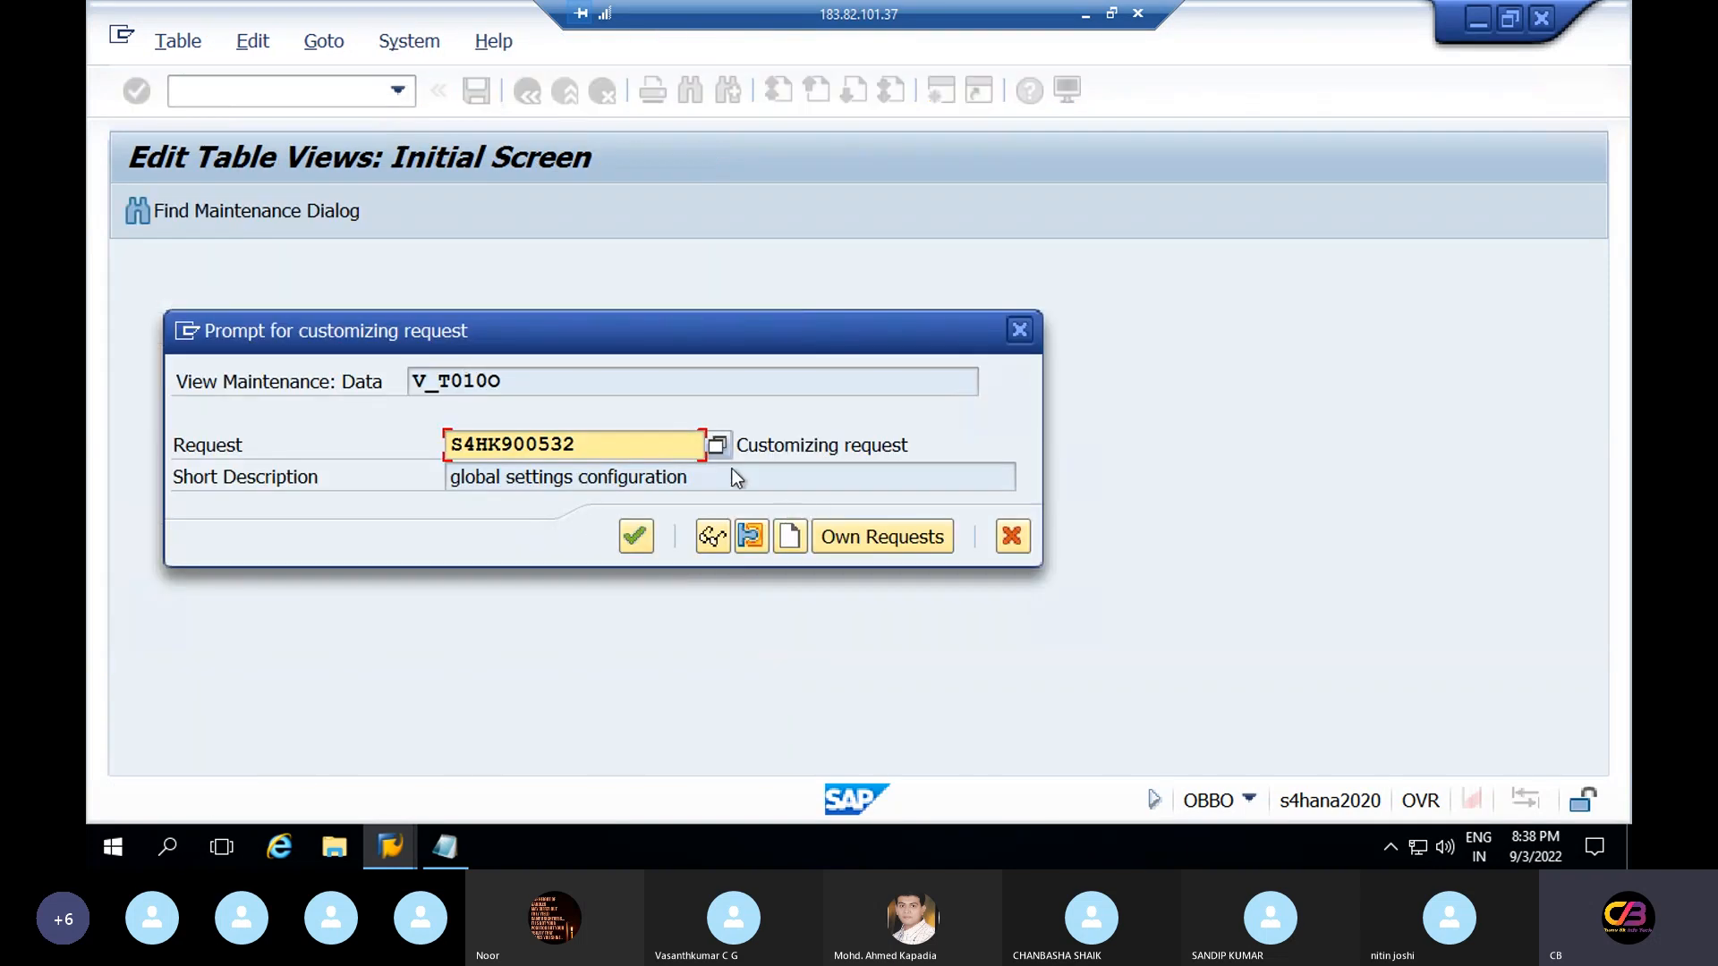
{"action": "left_click", "coordinate": [717, 445]}
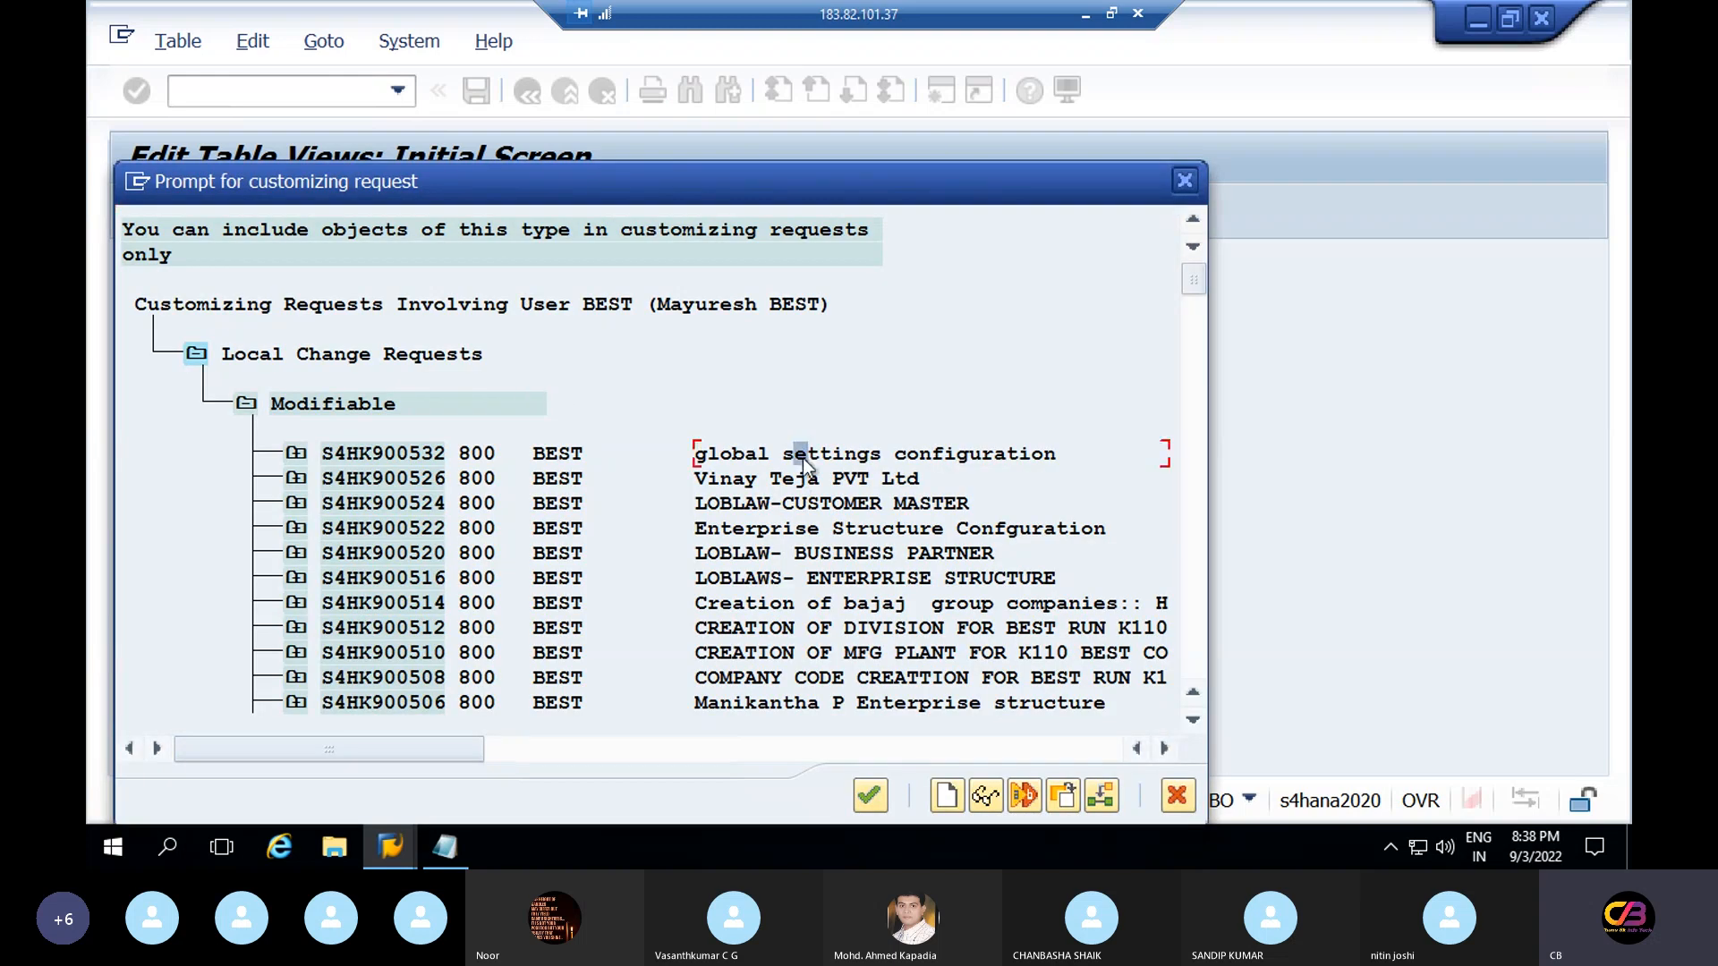
{"action": "double_click", "coordinate": [794, 444]}
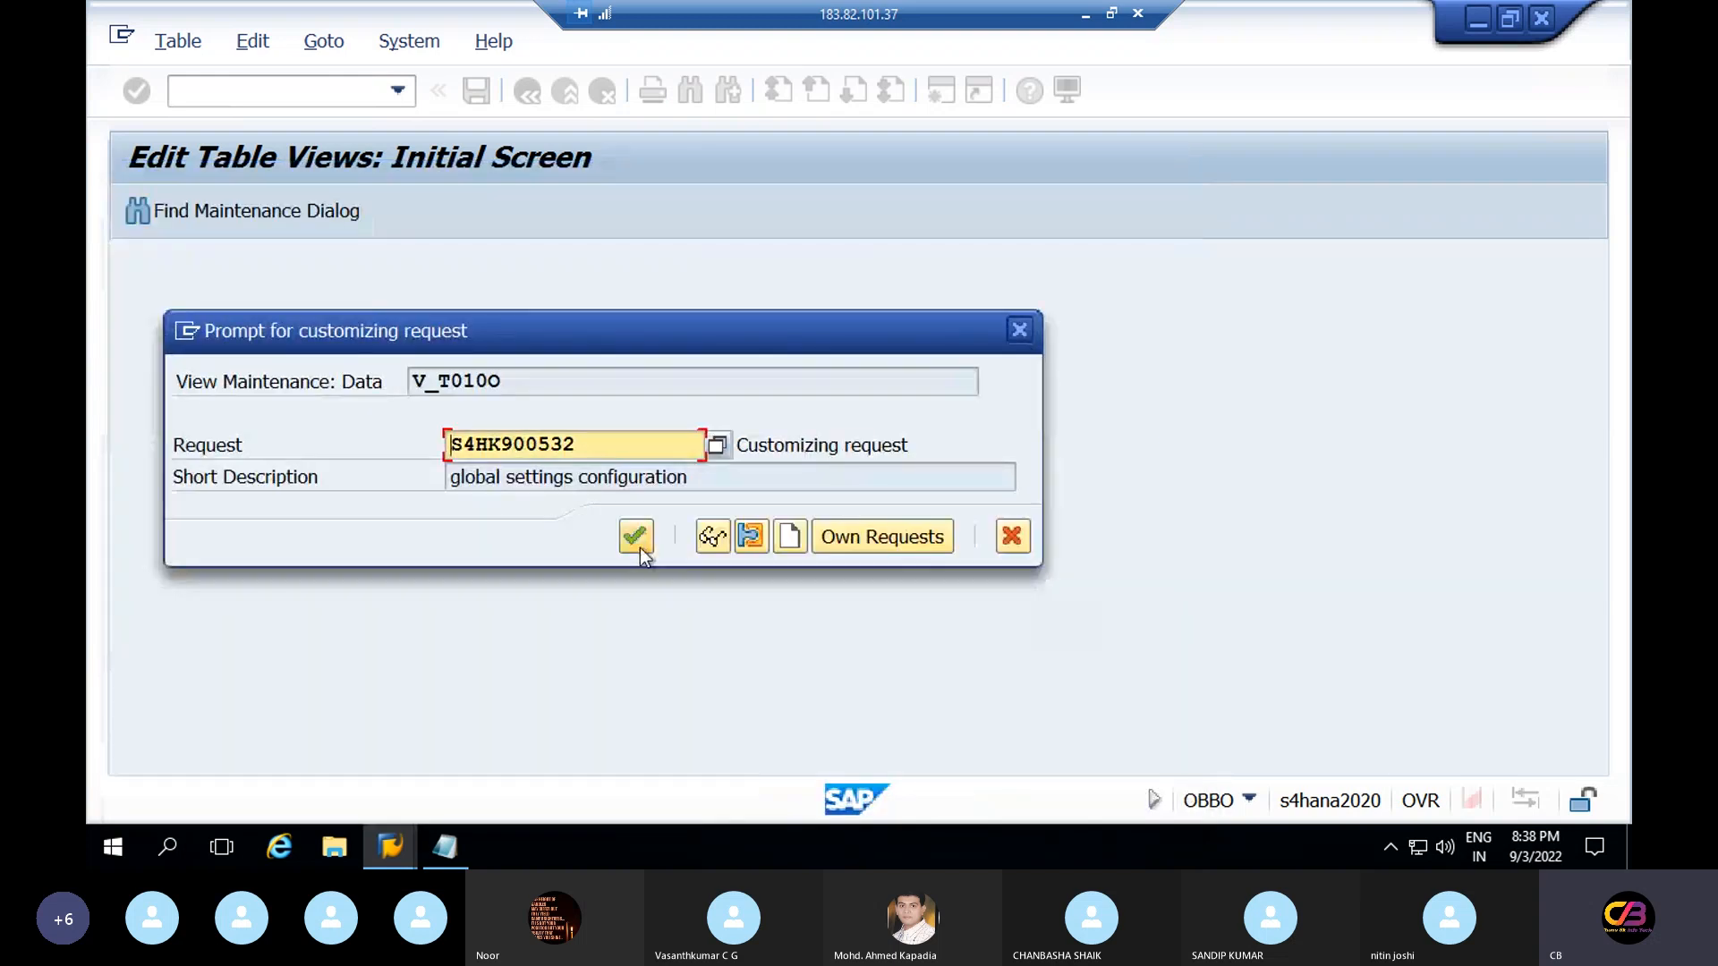
{"action": "left_click", "coordinate": [637, 541]}
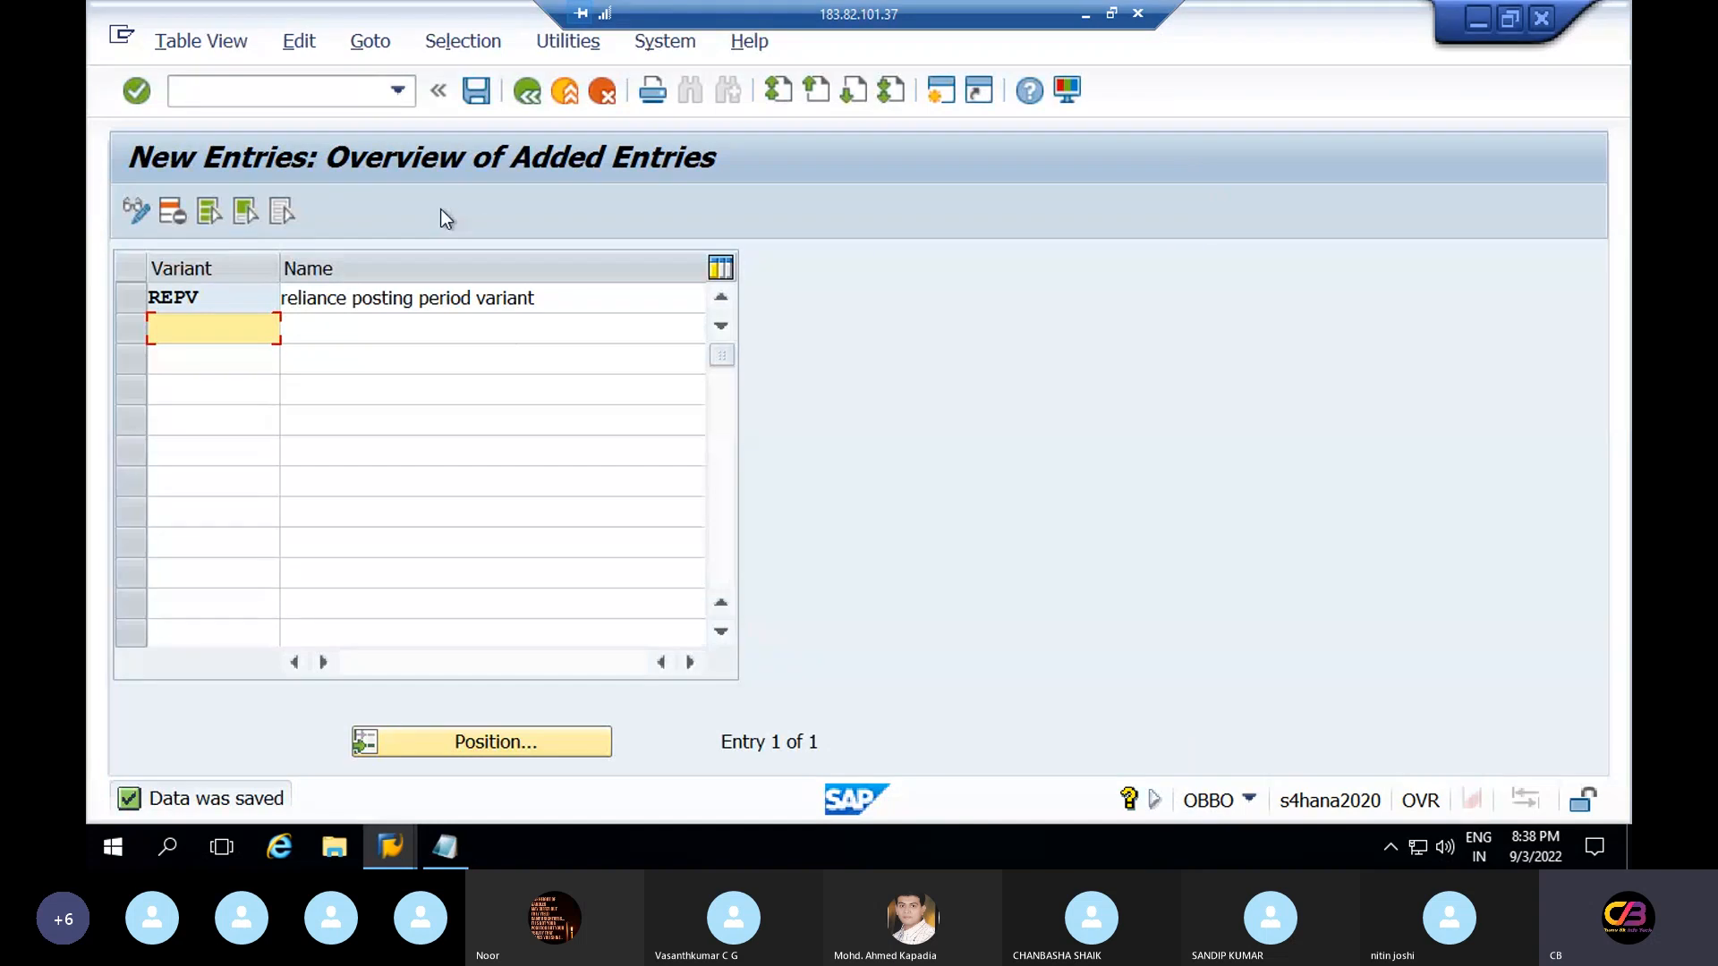
{"action": "left_click", "coordinate": [526, 93]}
{"action": "left_click", "coordinate": [527, 93]}
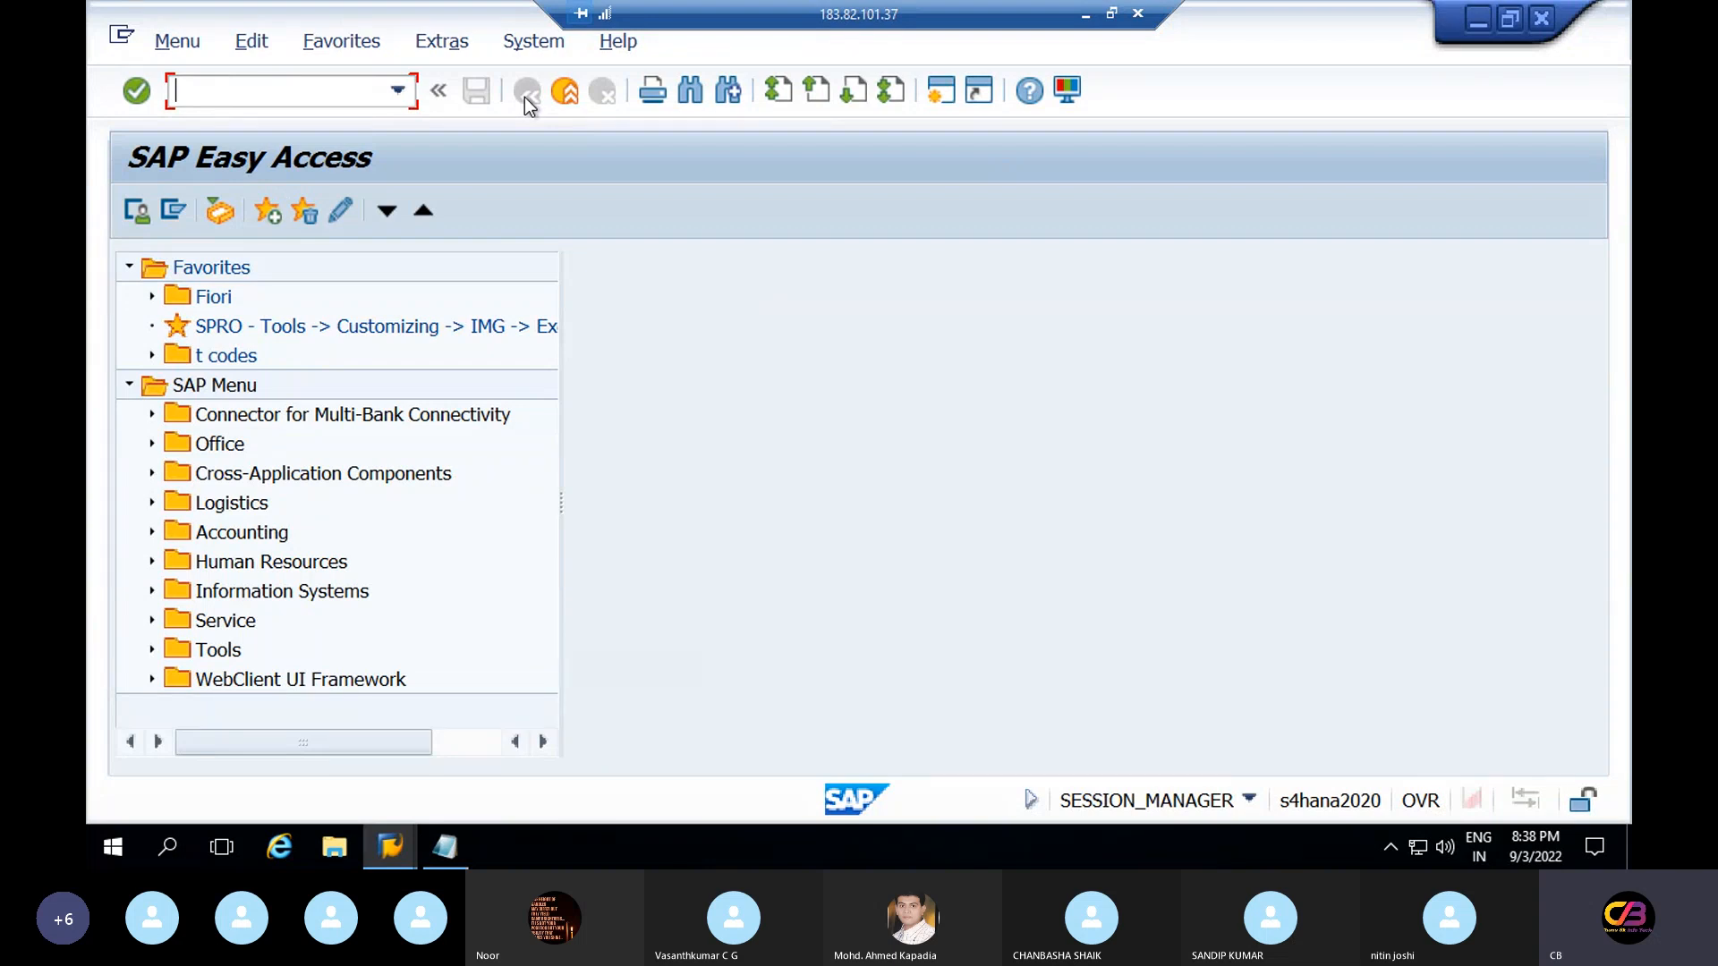
Open OBBP and position the assignment table on company code RELT
{"action": "type", "text": "obbp"}
{"action": "key", "text": "Return"}
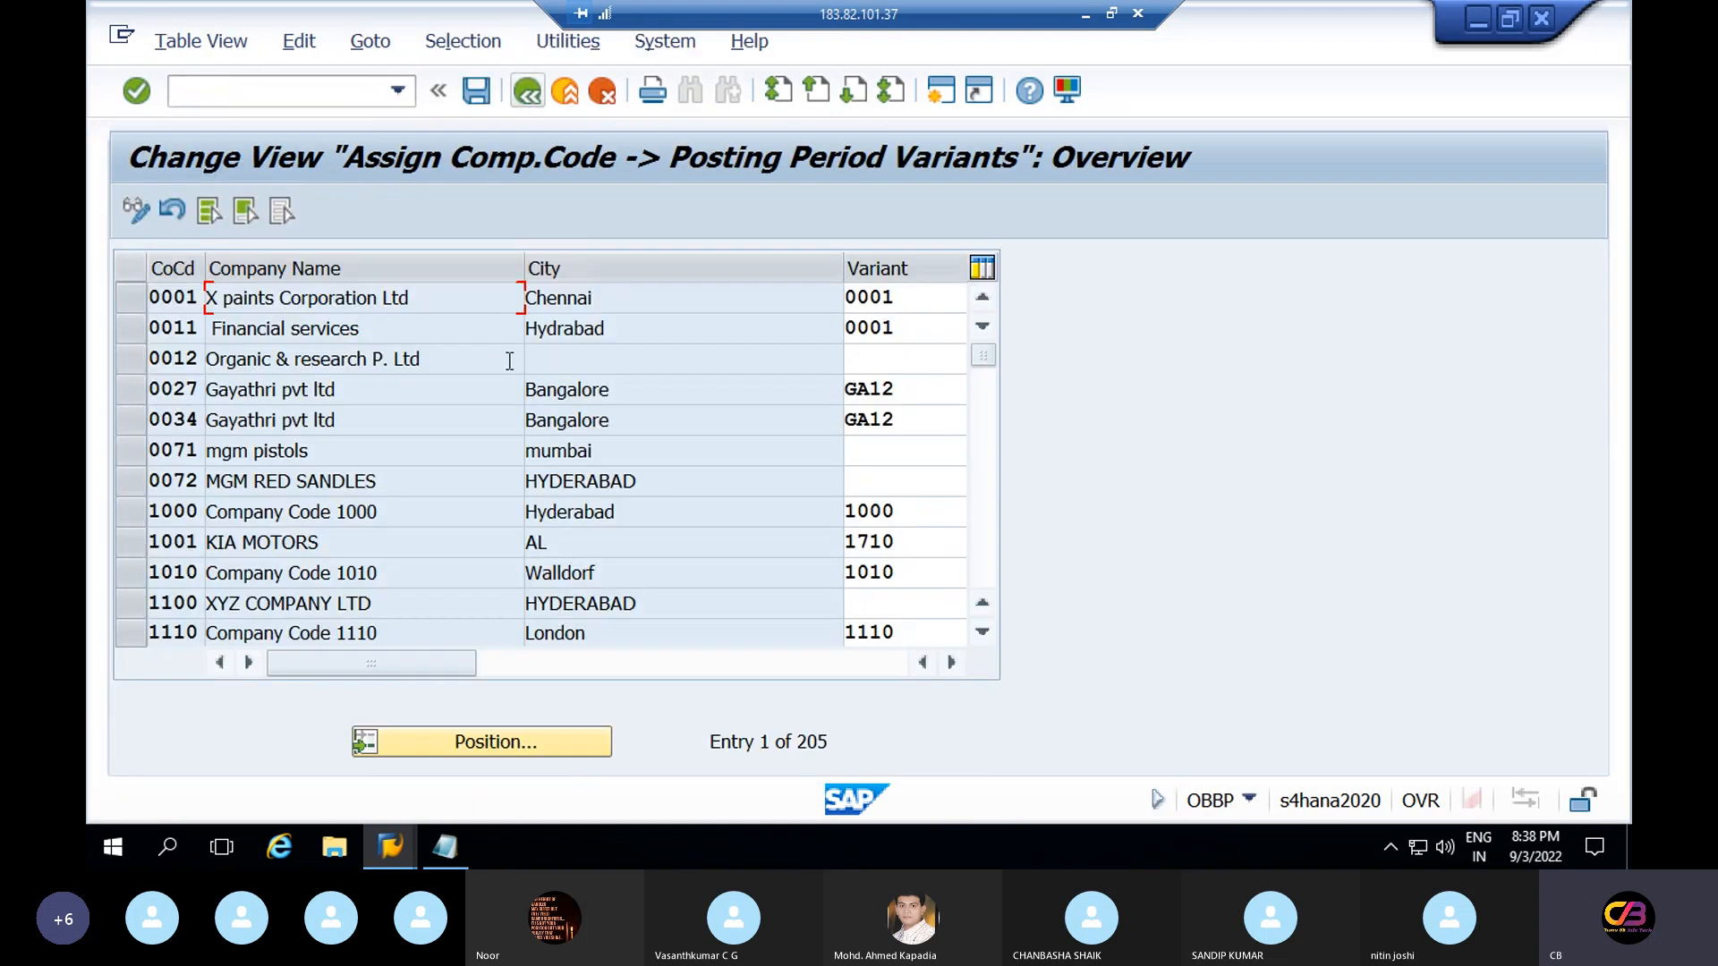
{"action": "left_click", "coordinate": [519, 748]}
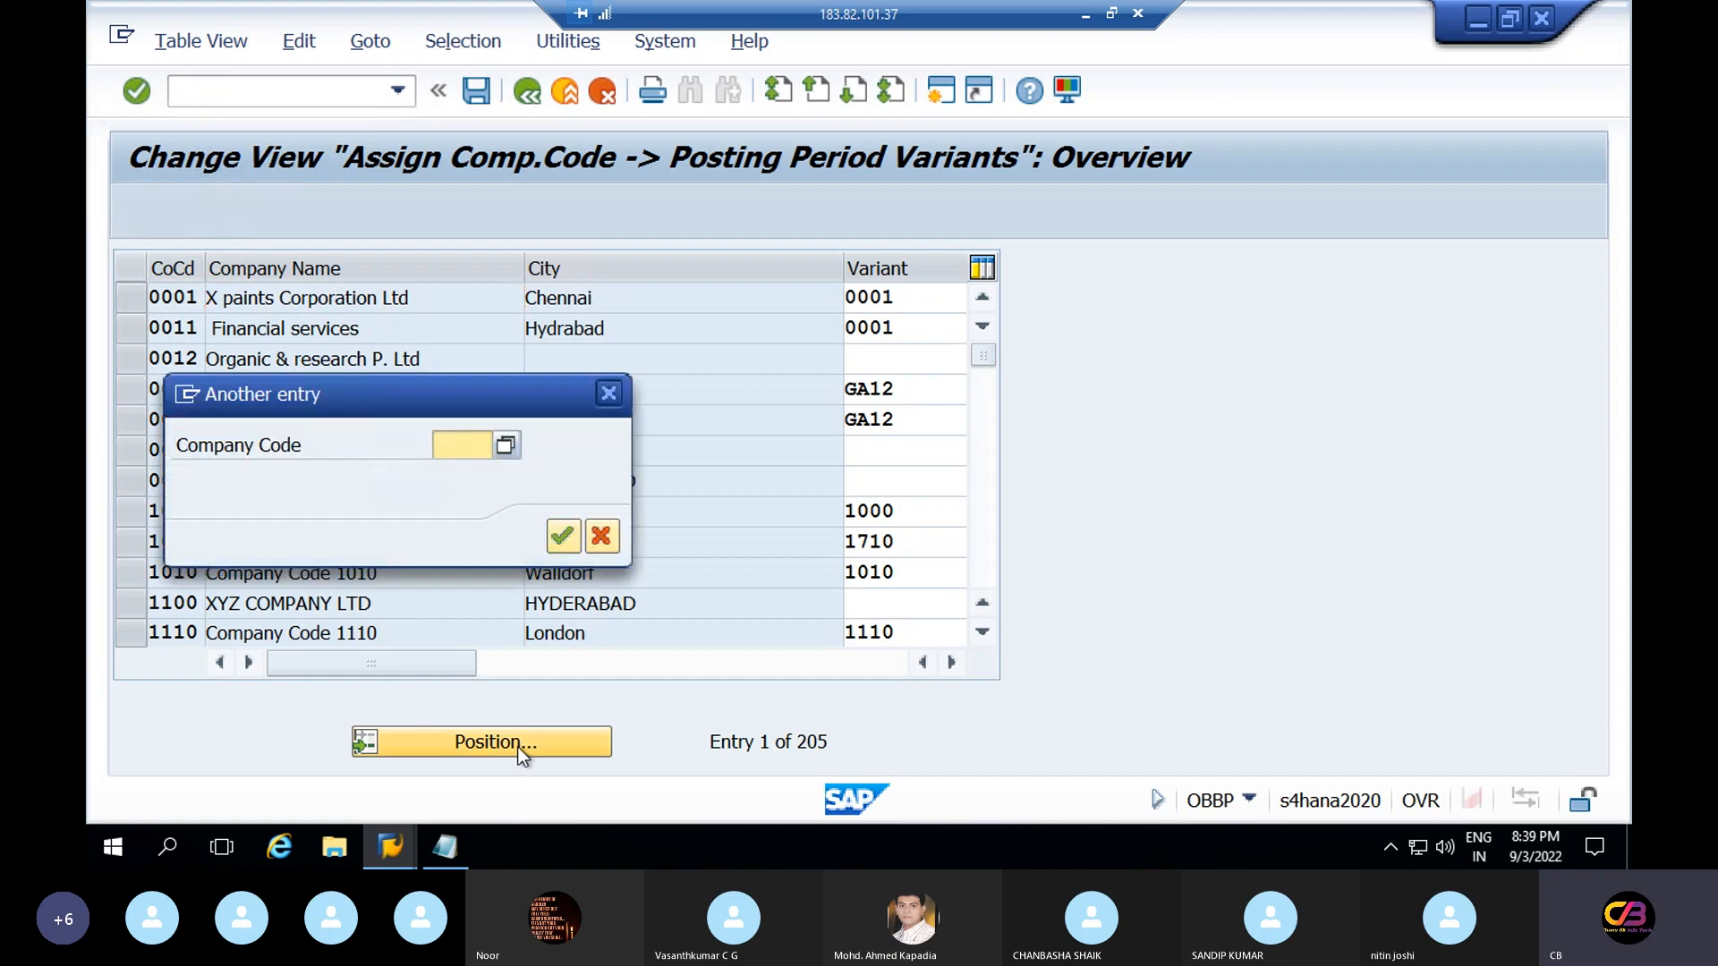
{"action": "type", "text": "relt"}
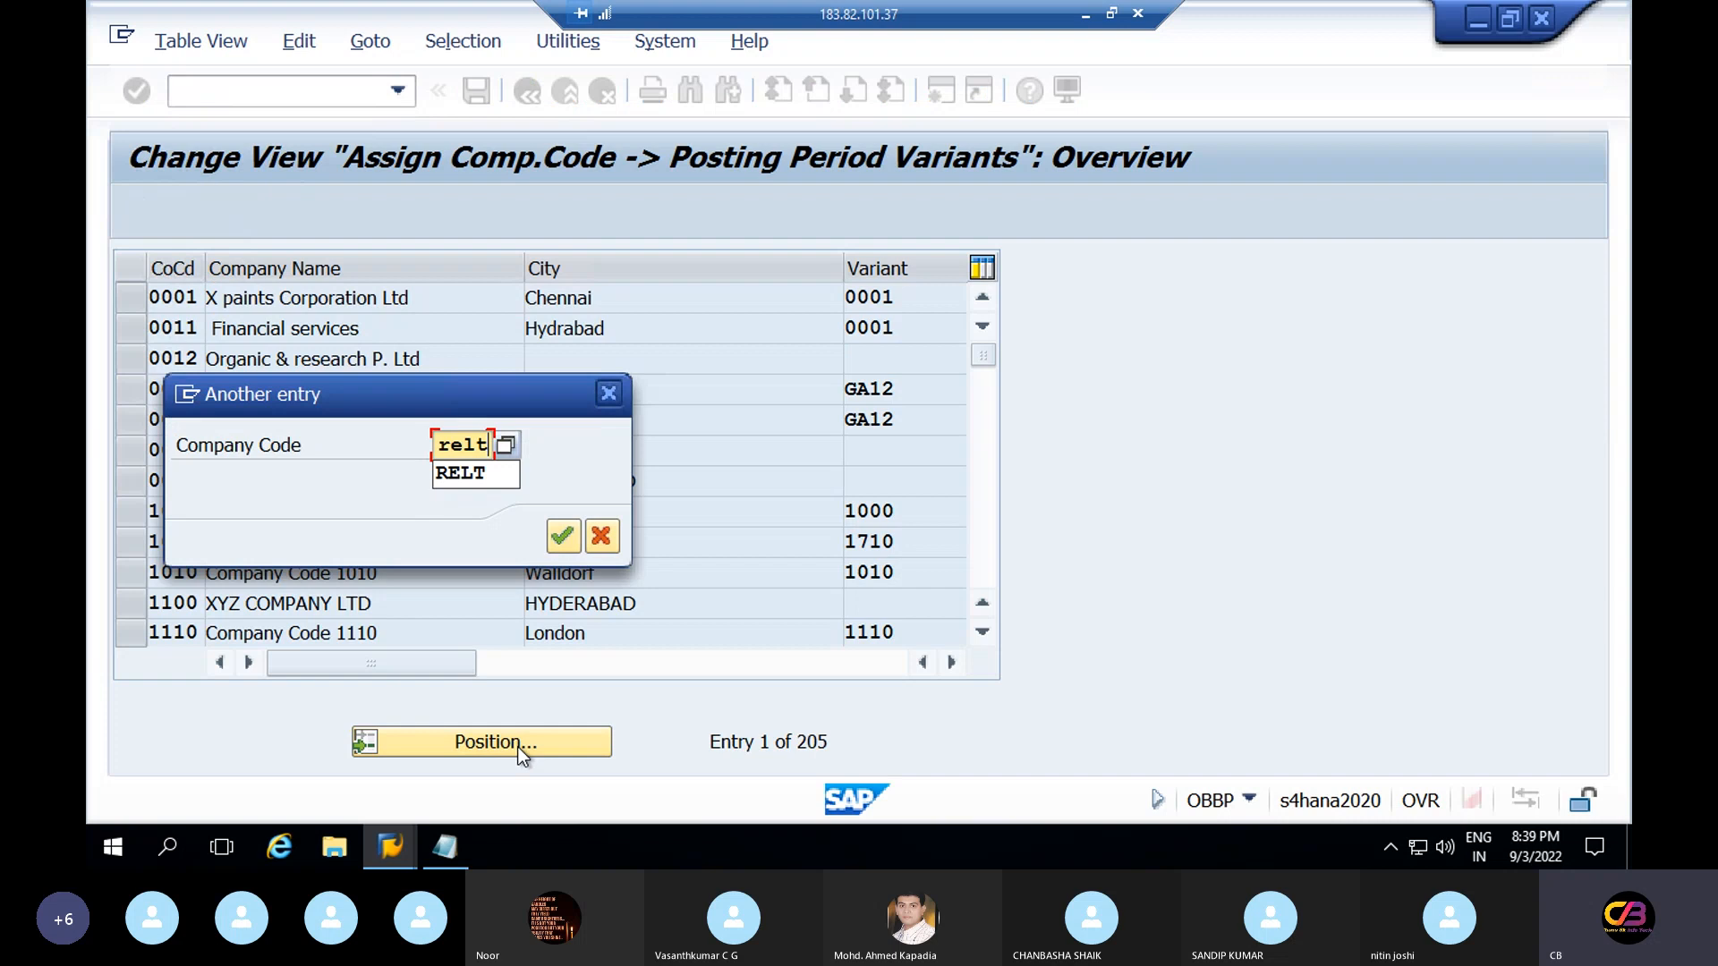
{"action": "key", "text": "Return"}
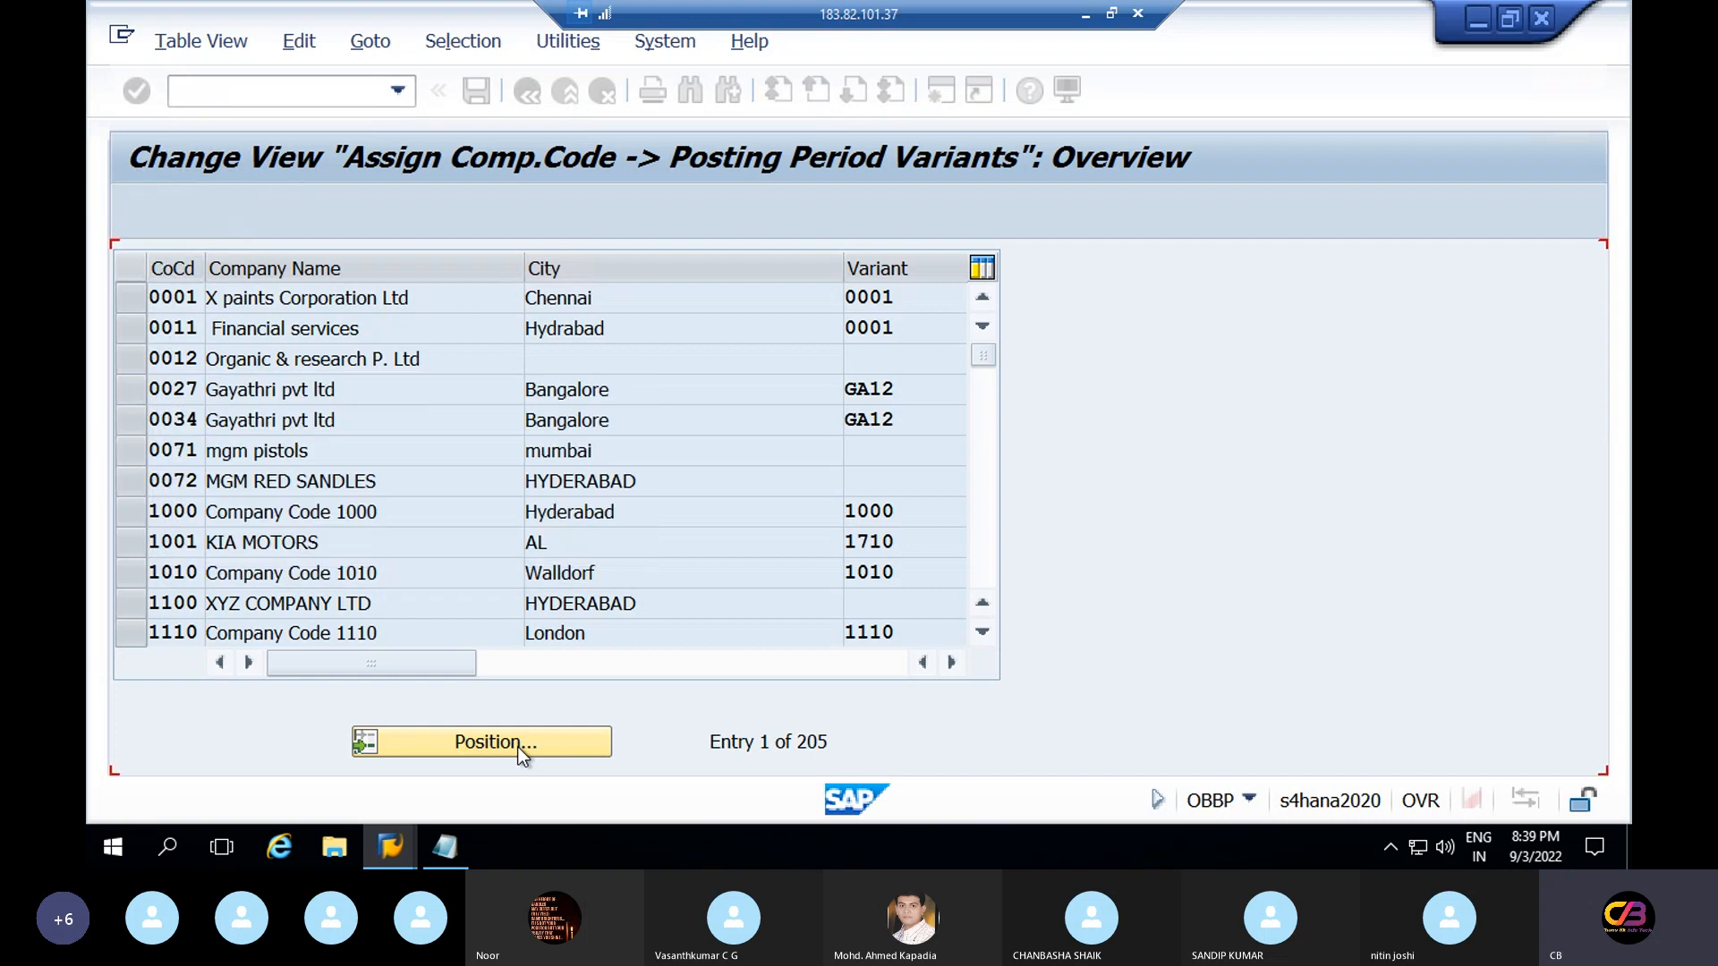
Assign variant REPV to RELT and save it with the customizing request
{"action": "left_click", "coordinate": [886, 293]}
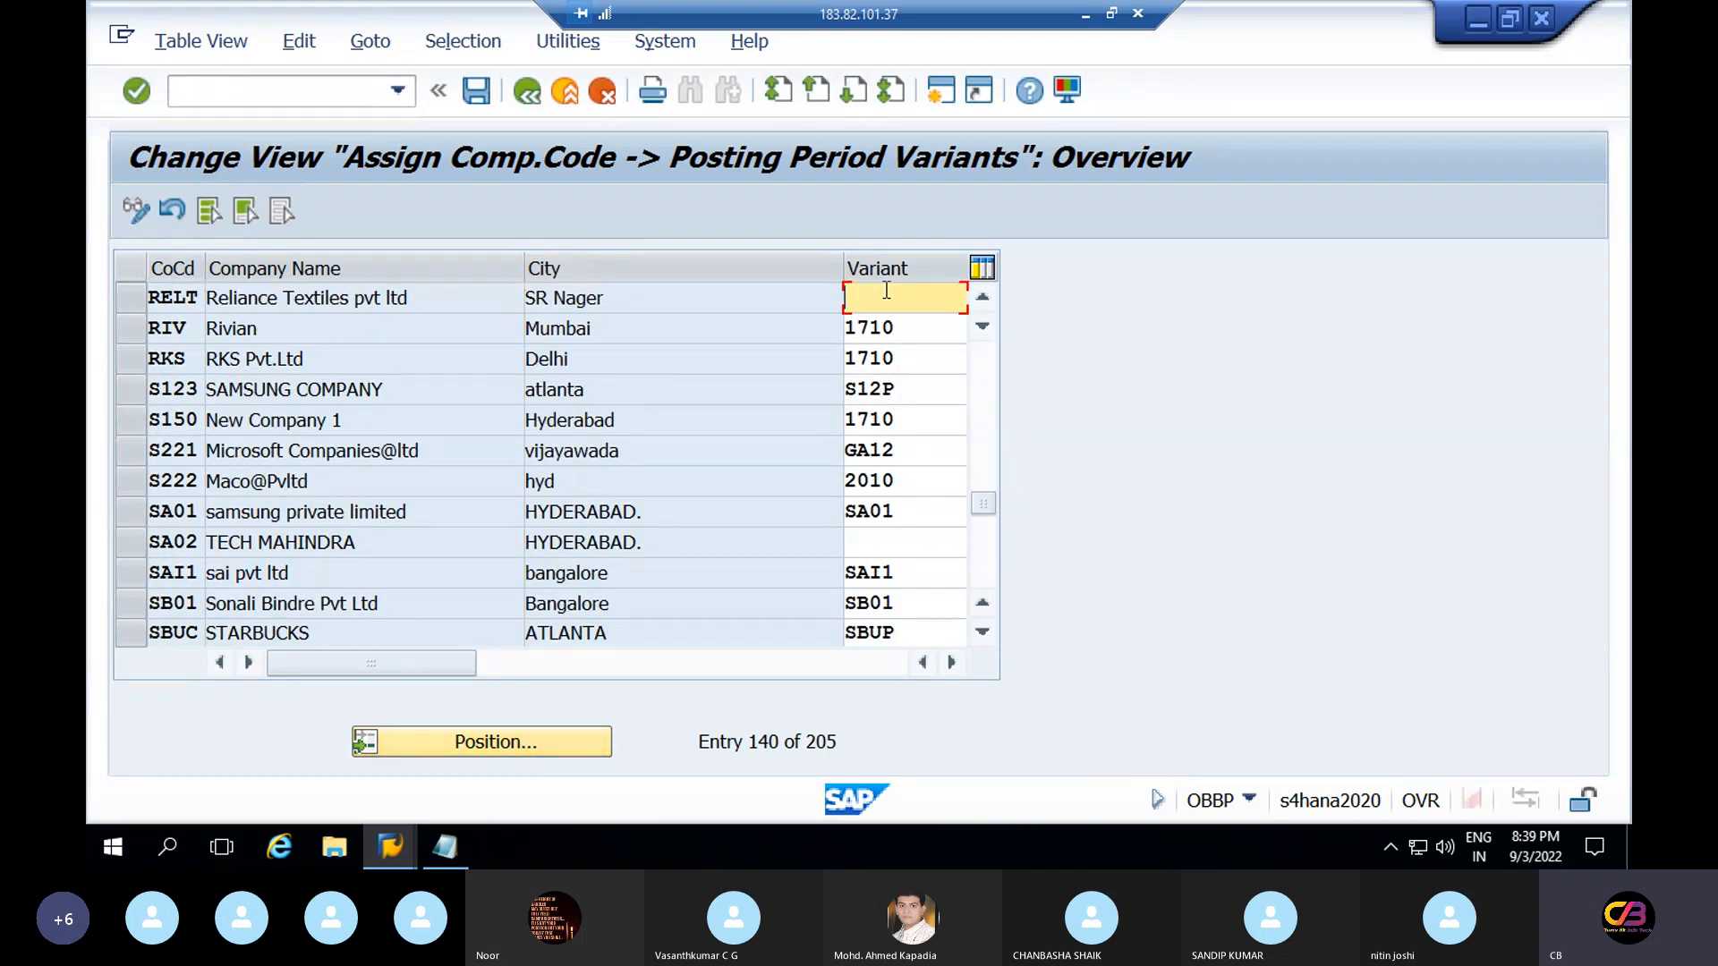
{"action": "type", "text": "repb"}
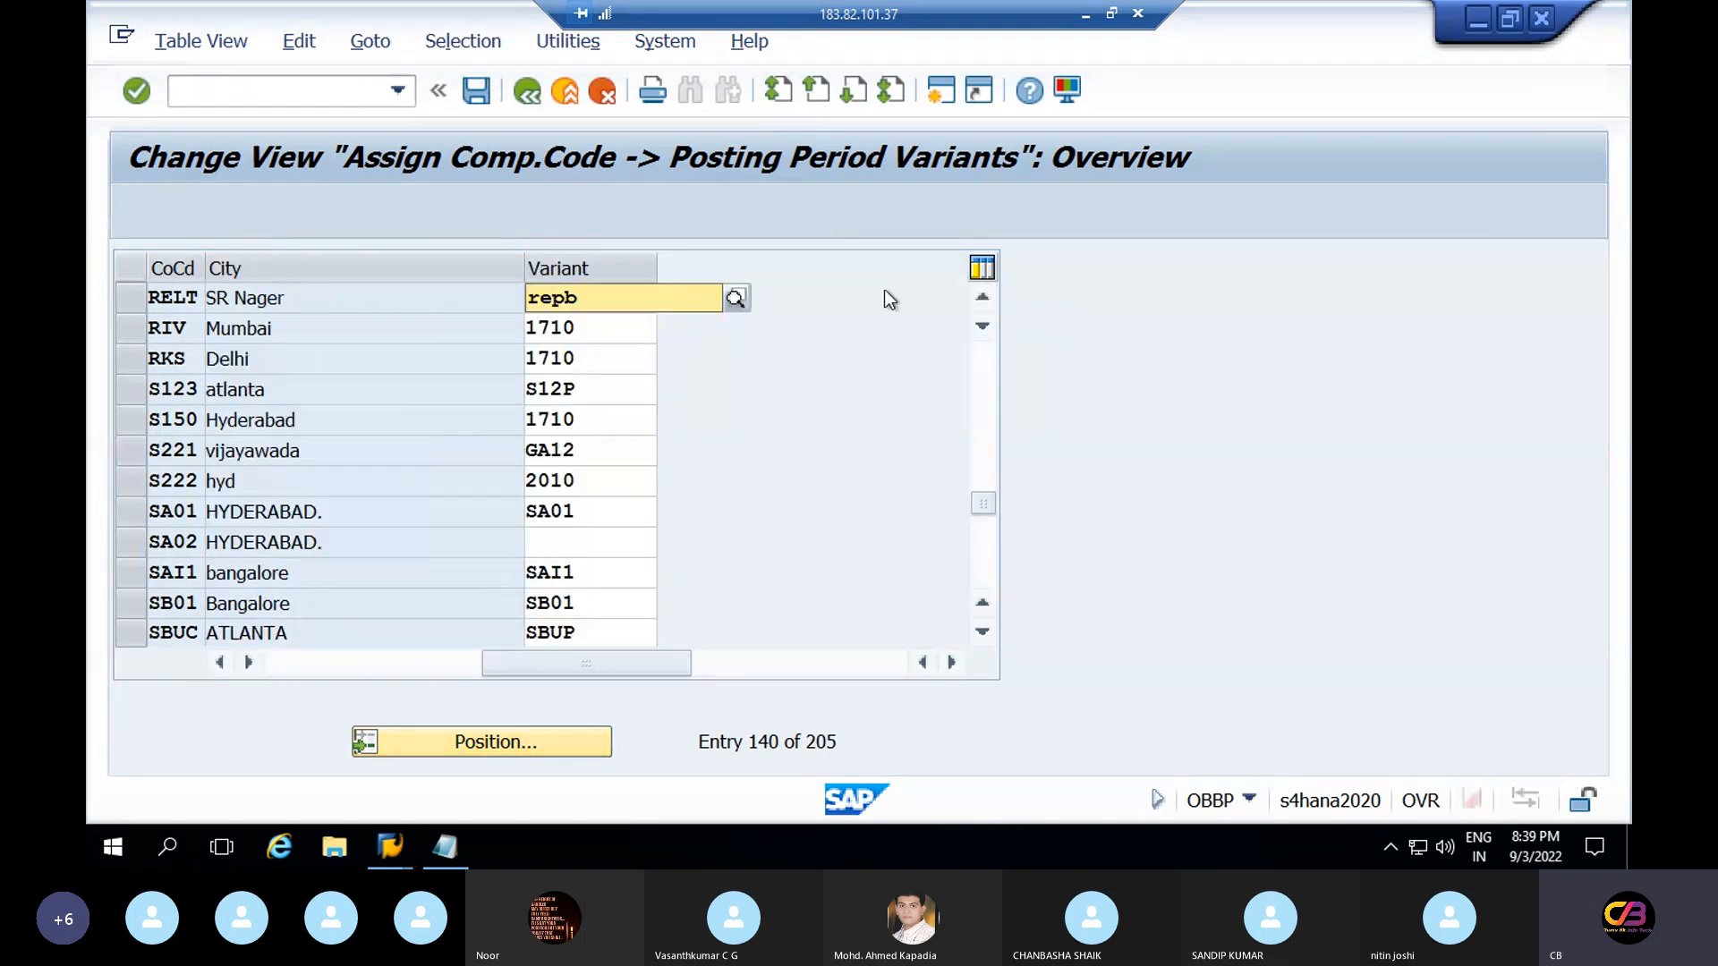
{"action": "key", "text": "BackSpace"}
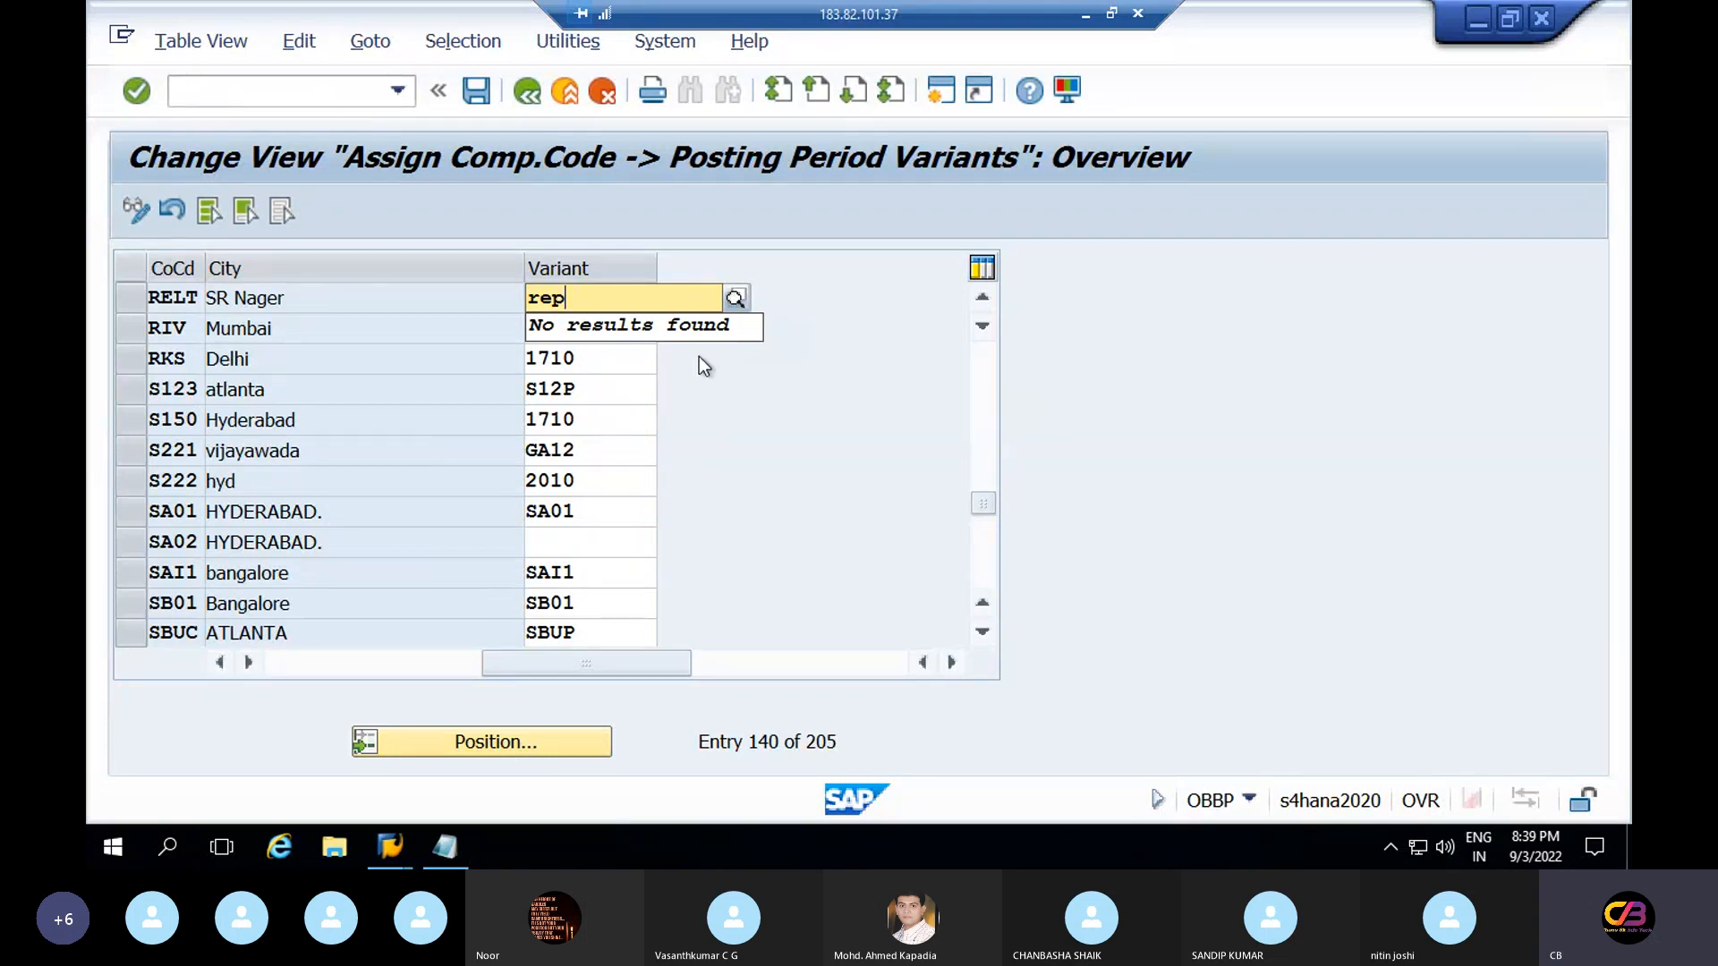
{"action": "type", "text": "v"}
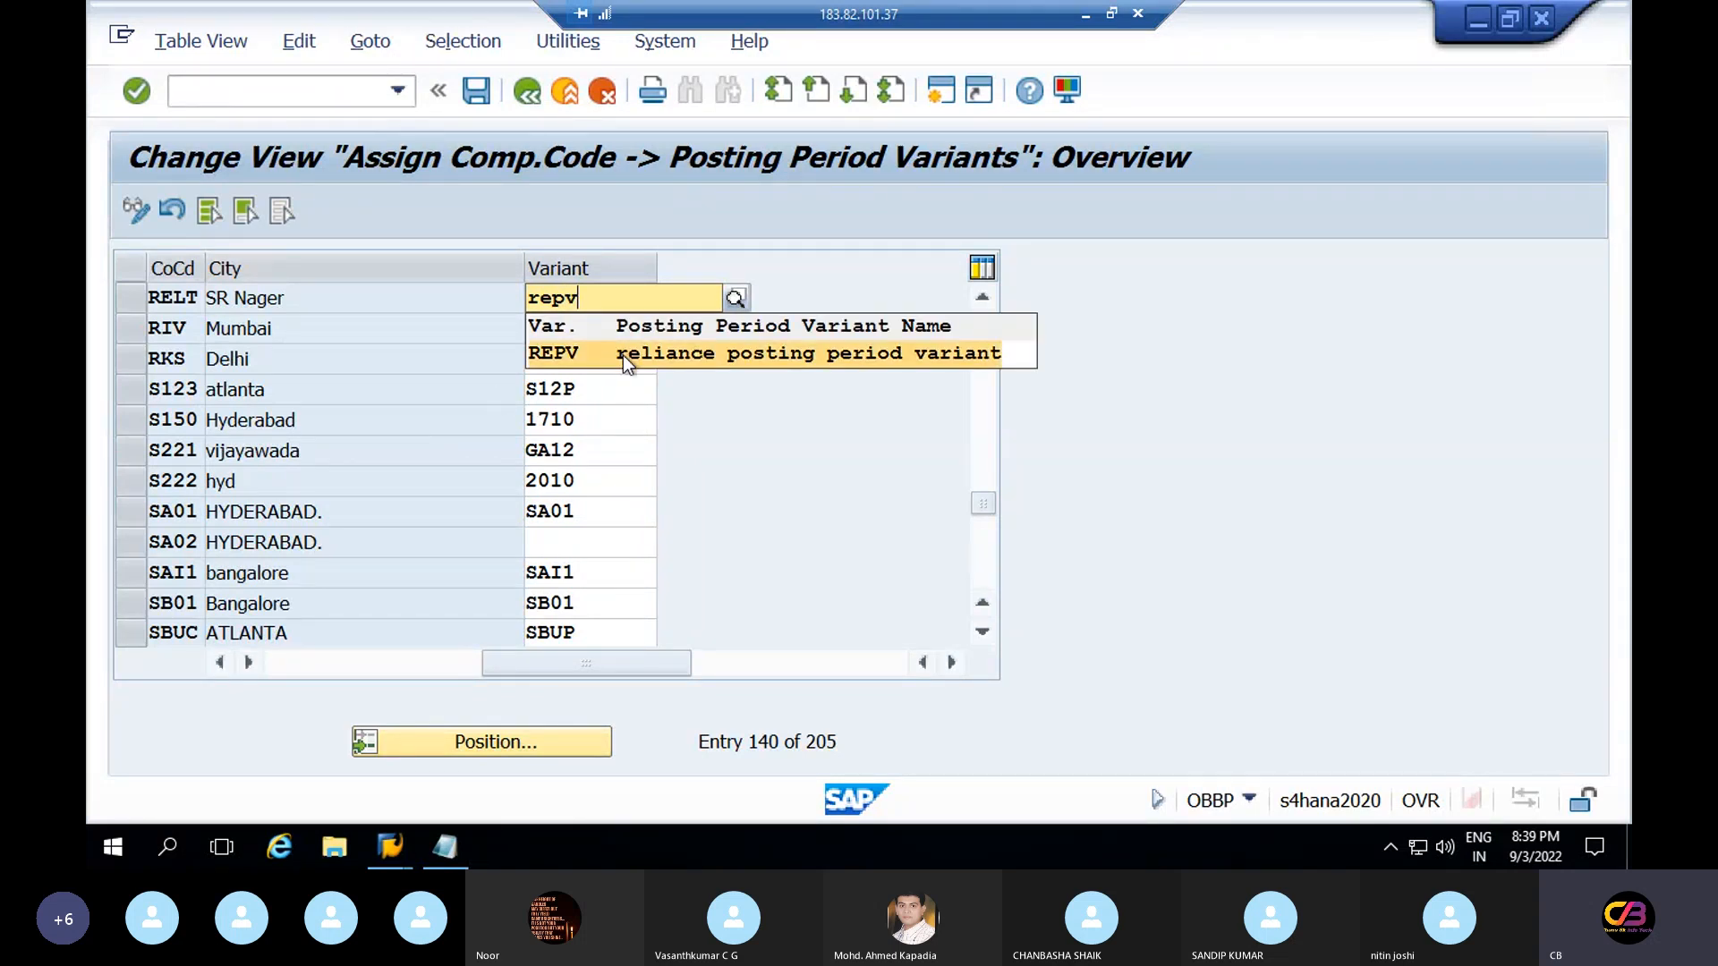
{"action": "left_click", "coordinate": [623, 357]}
{"action": "left_click", "coordinate": [479, 94]}
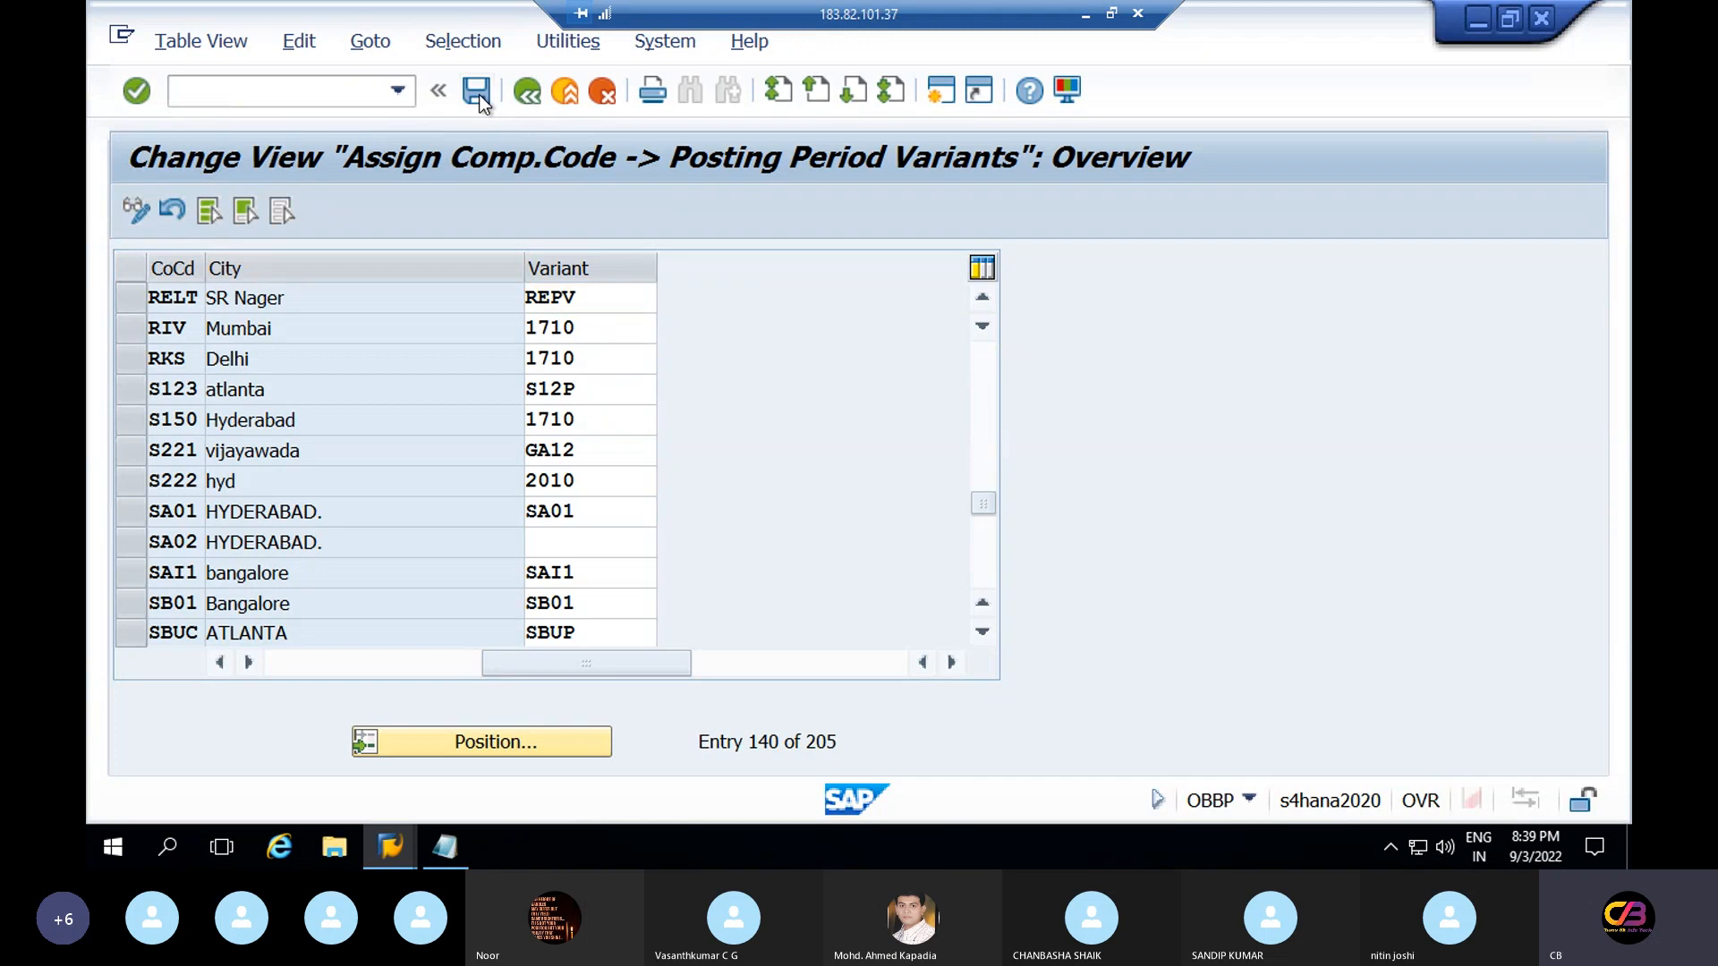
{"action": "left_click", "coordinate": [651, 538]}
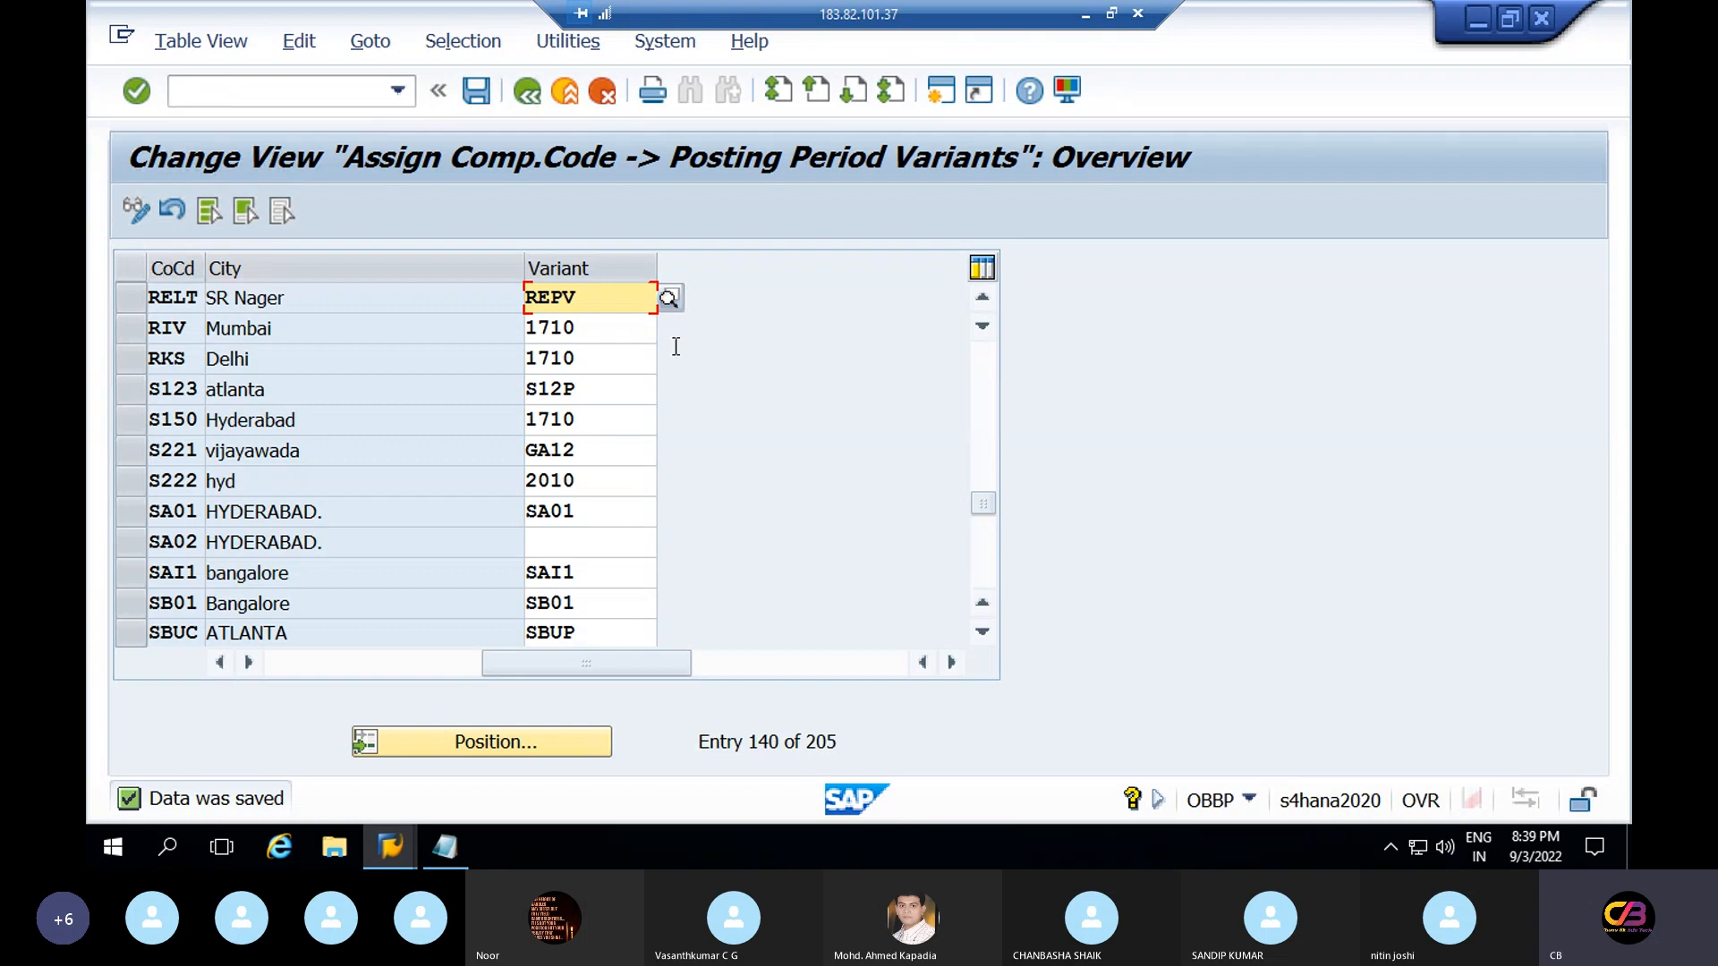
{"action": "left_click", "coordinate": [530, 90]}
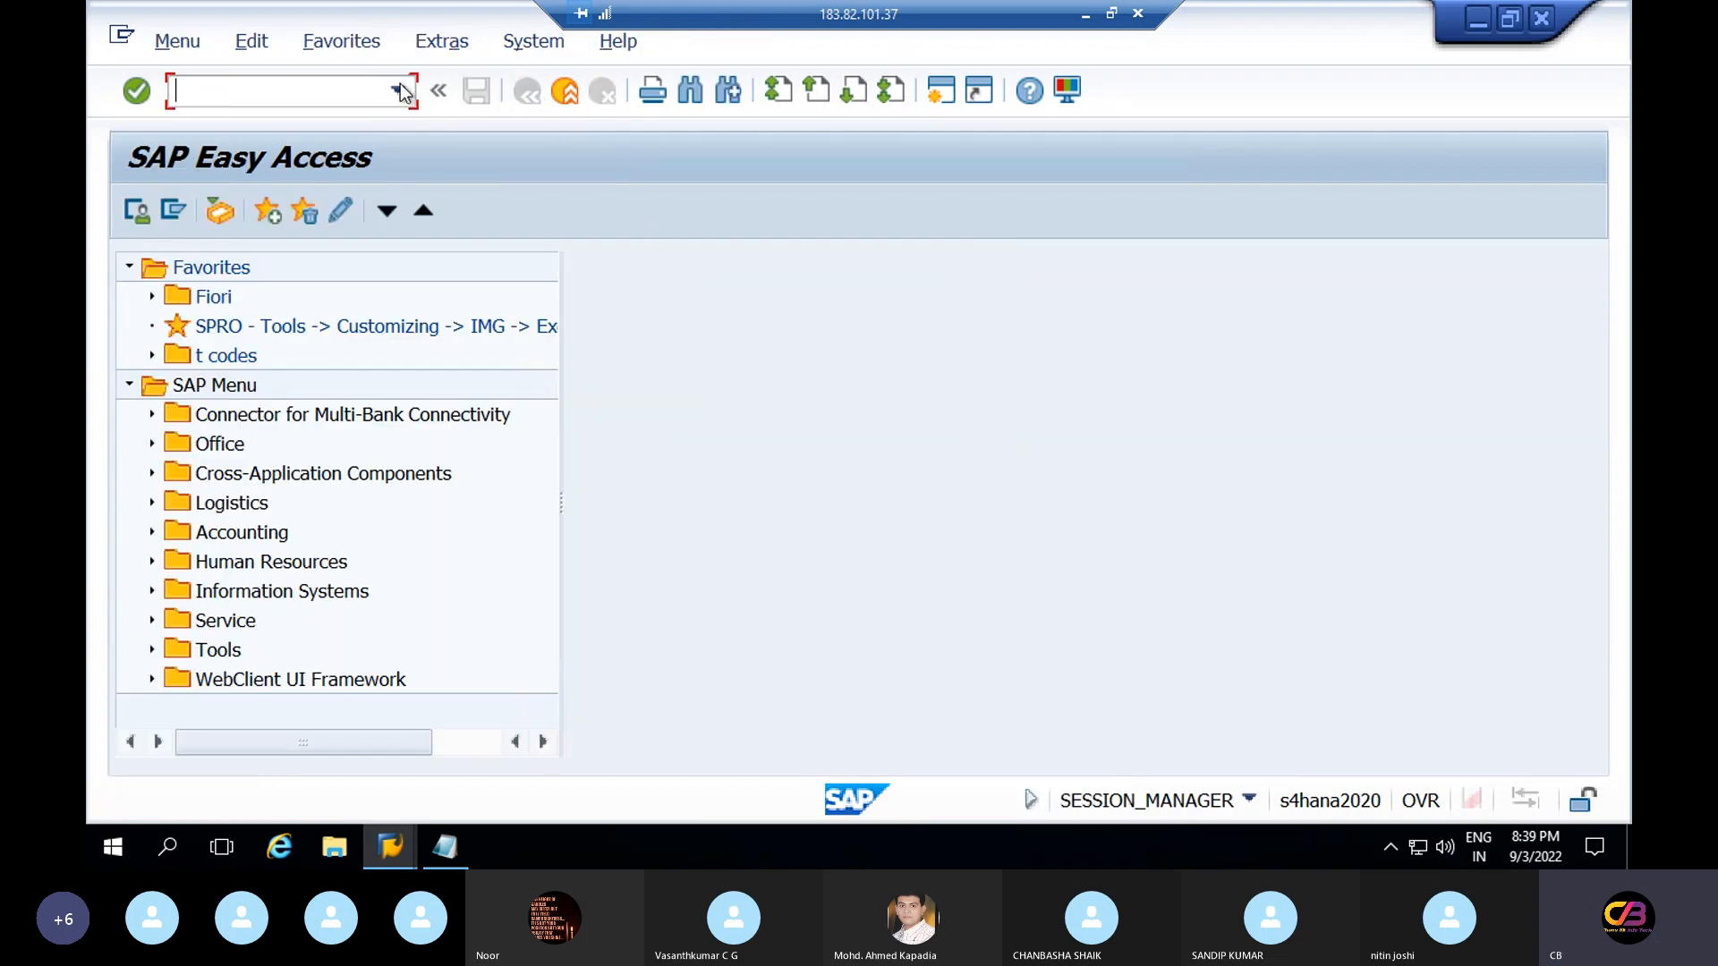
{"action": "type", "text": "ob52"}
{"action": "key", "text": "Return"}
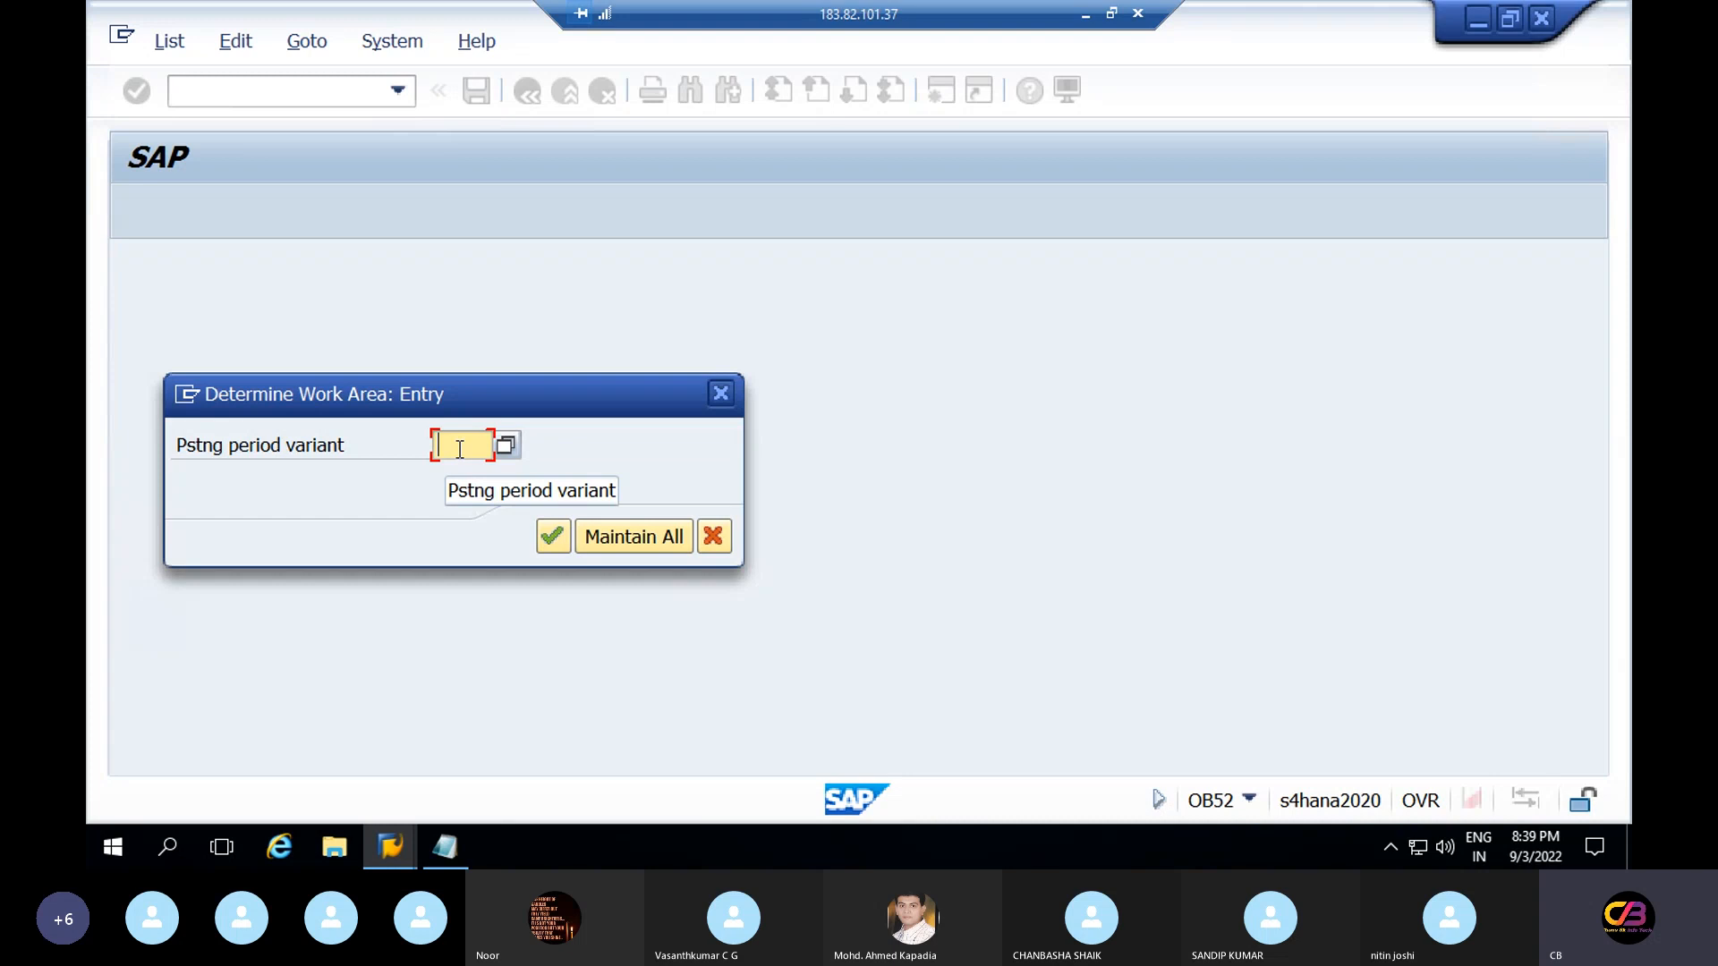
{"action": "type", "text": "re"}
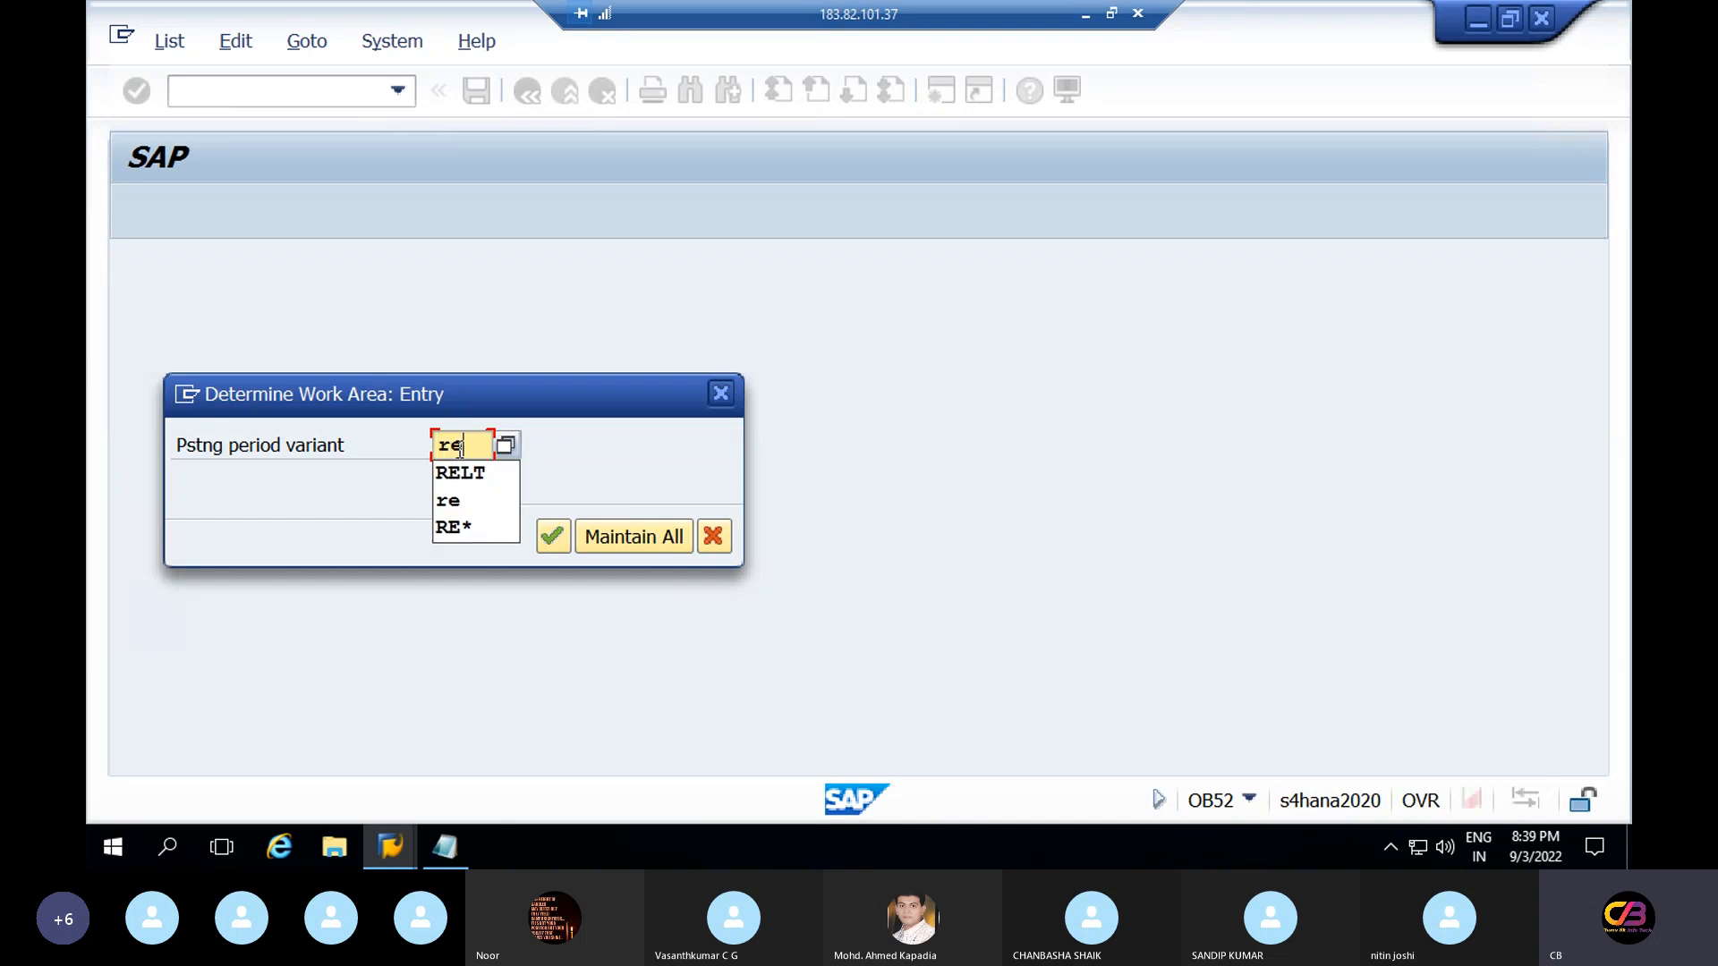
{"action": "type", "text": "pb"}
{"action": "key", "text": "BackSpace"}
{"action": "type", "text": "v"}
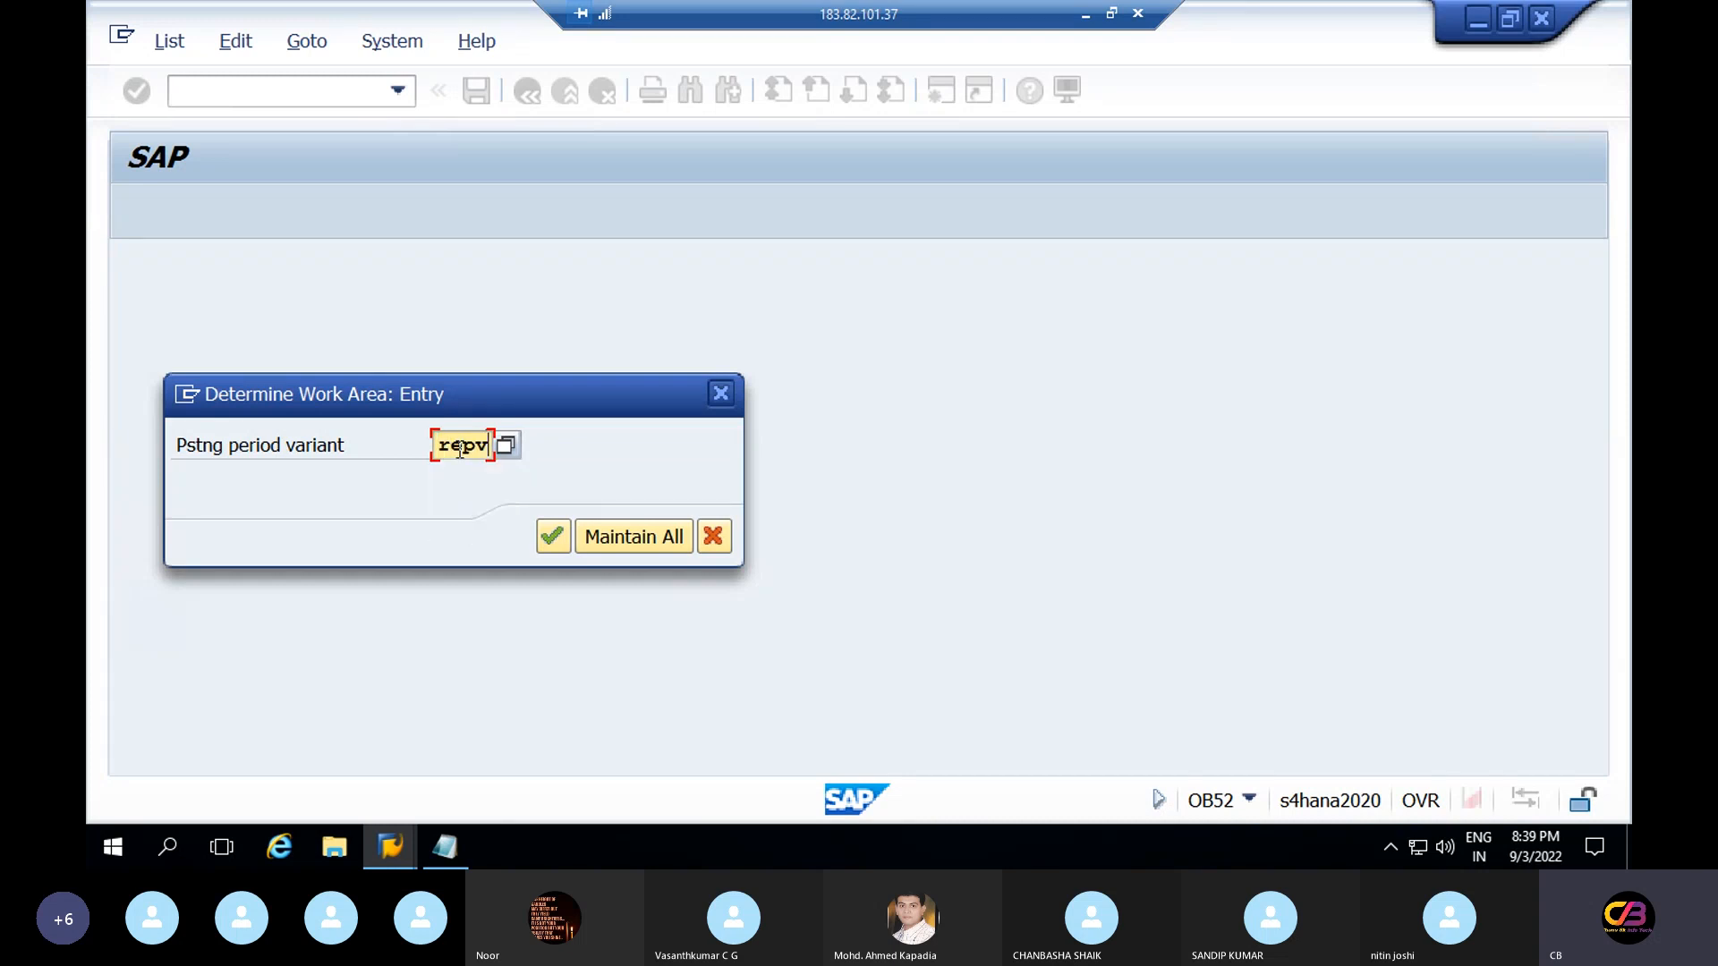
{"action": "key", "text": "Return"}
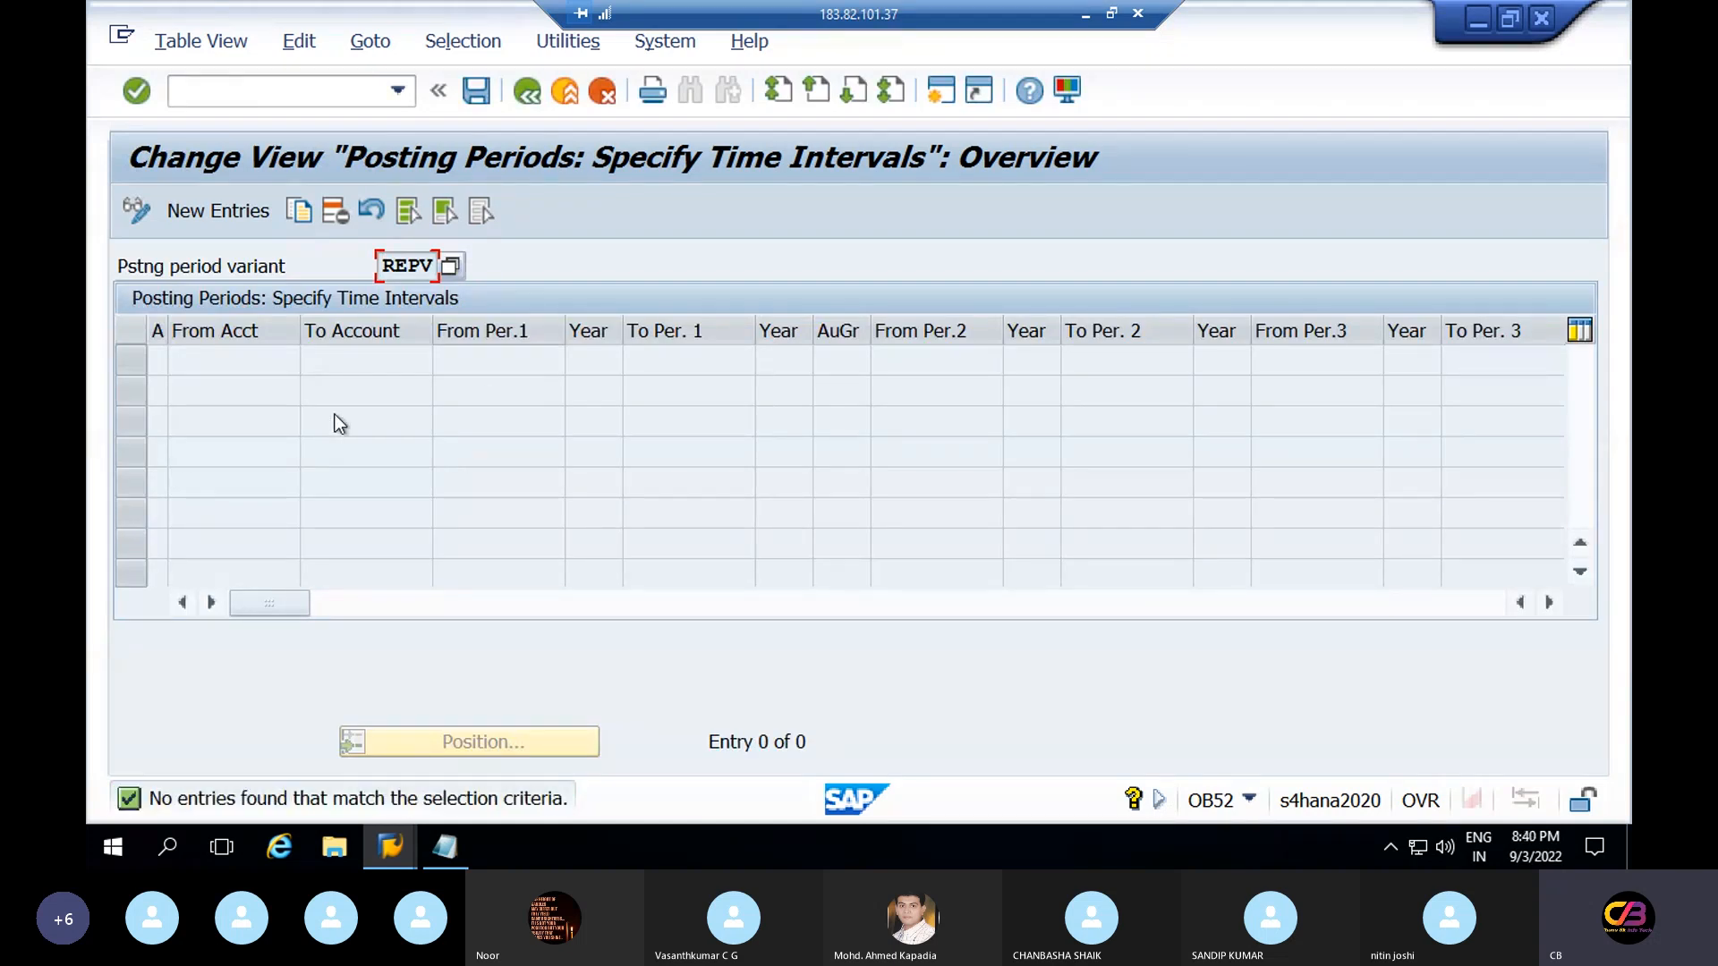
{"action": "left_click", "coordinate": [527, 91]}
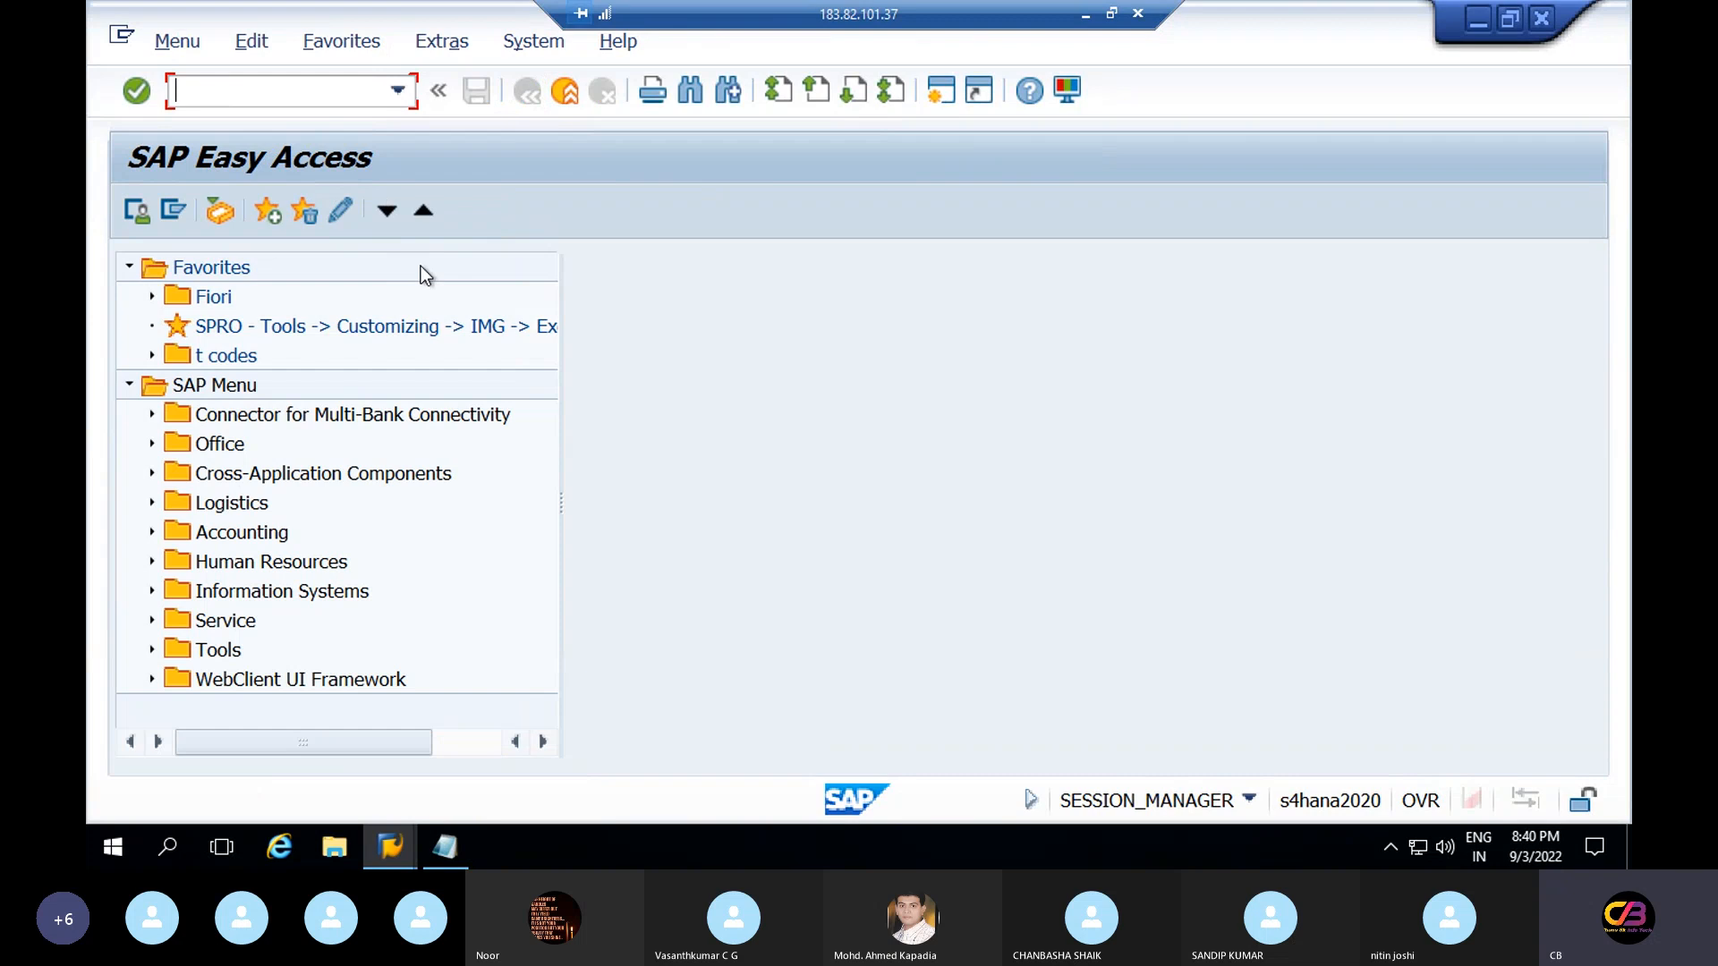
Open OB52 for all variants and browse the table, searching for variant 0001
{"action": "type", "text": "ob52"}
{"action": "key", "text": "Return"}
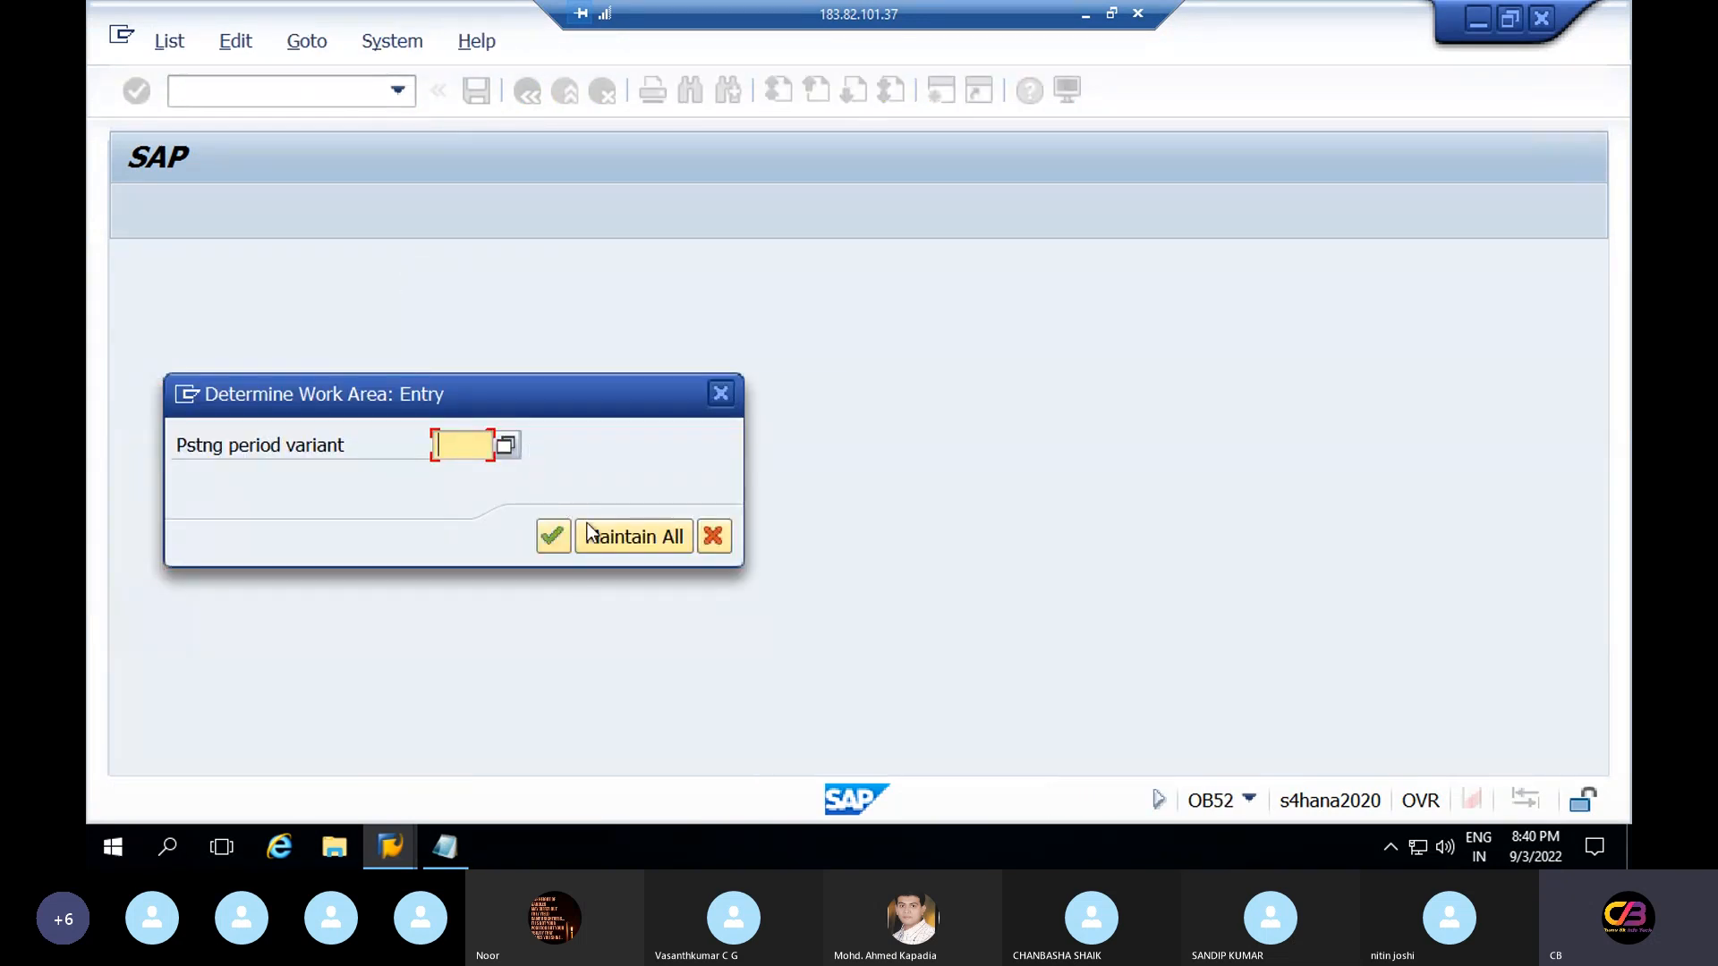
{"action": "left_click", "coordinate": [646, 538]}
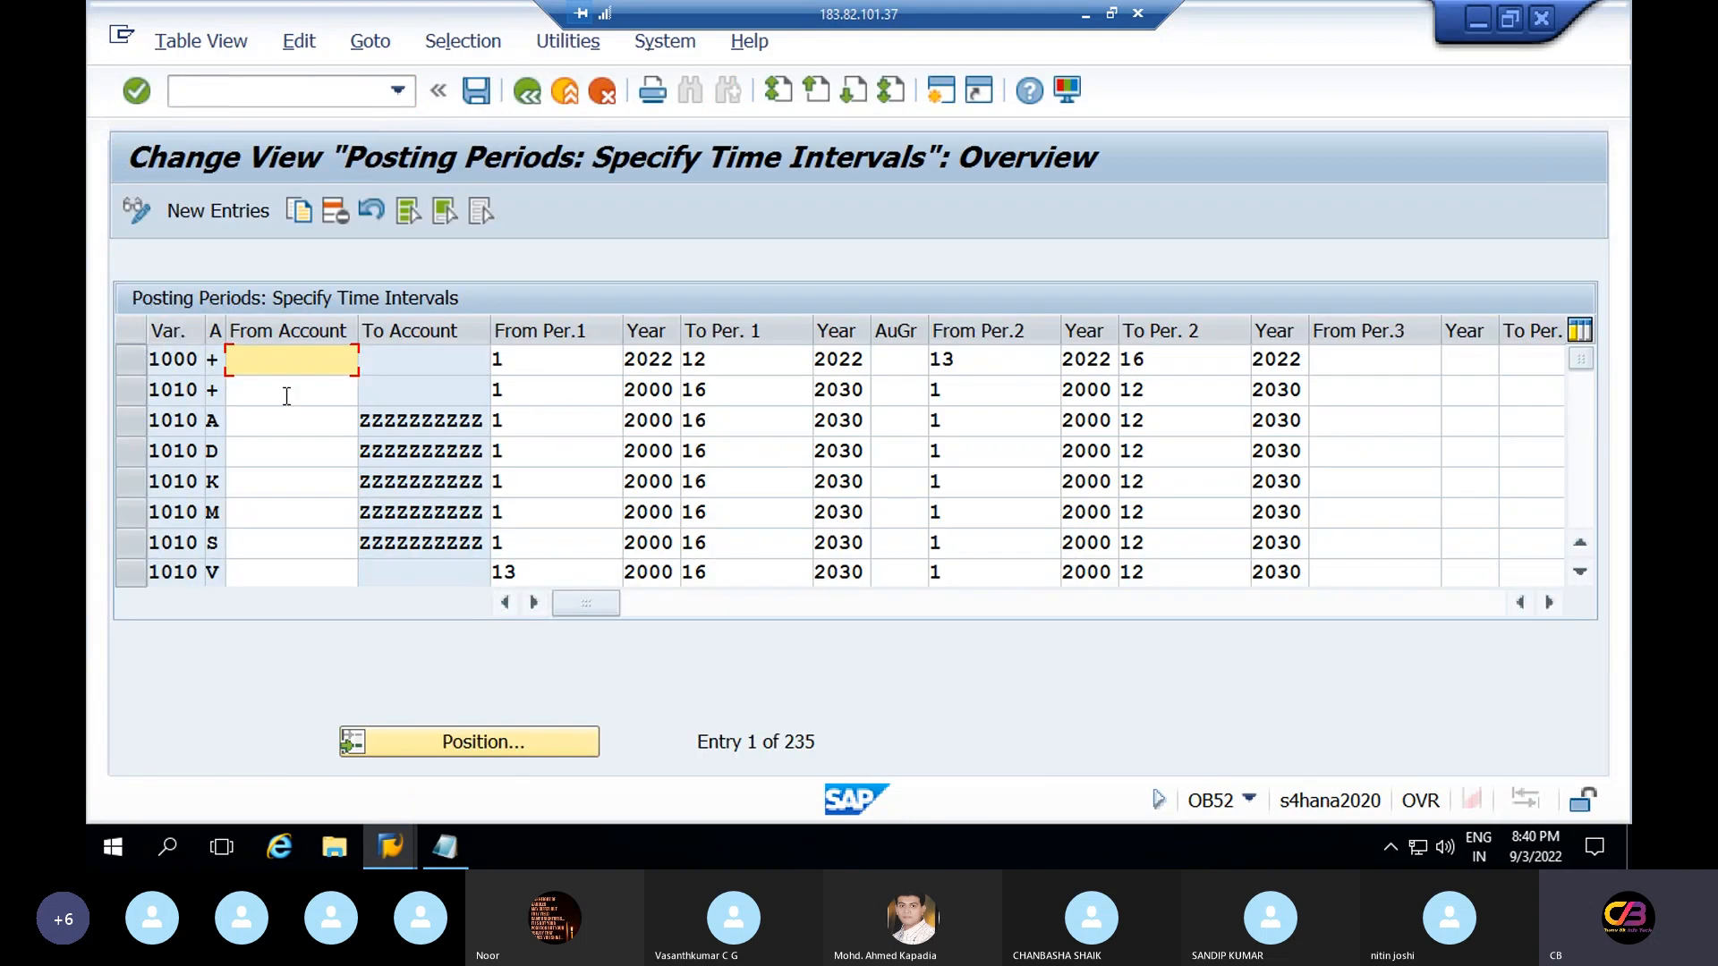
{"action": "left_click", "coordinate": [126, 421]}
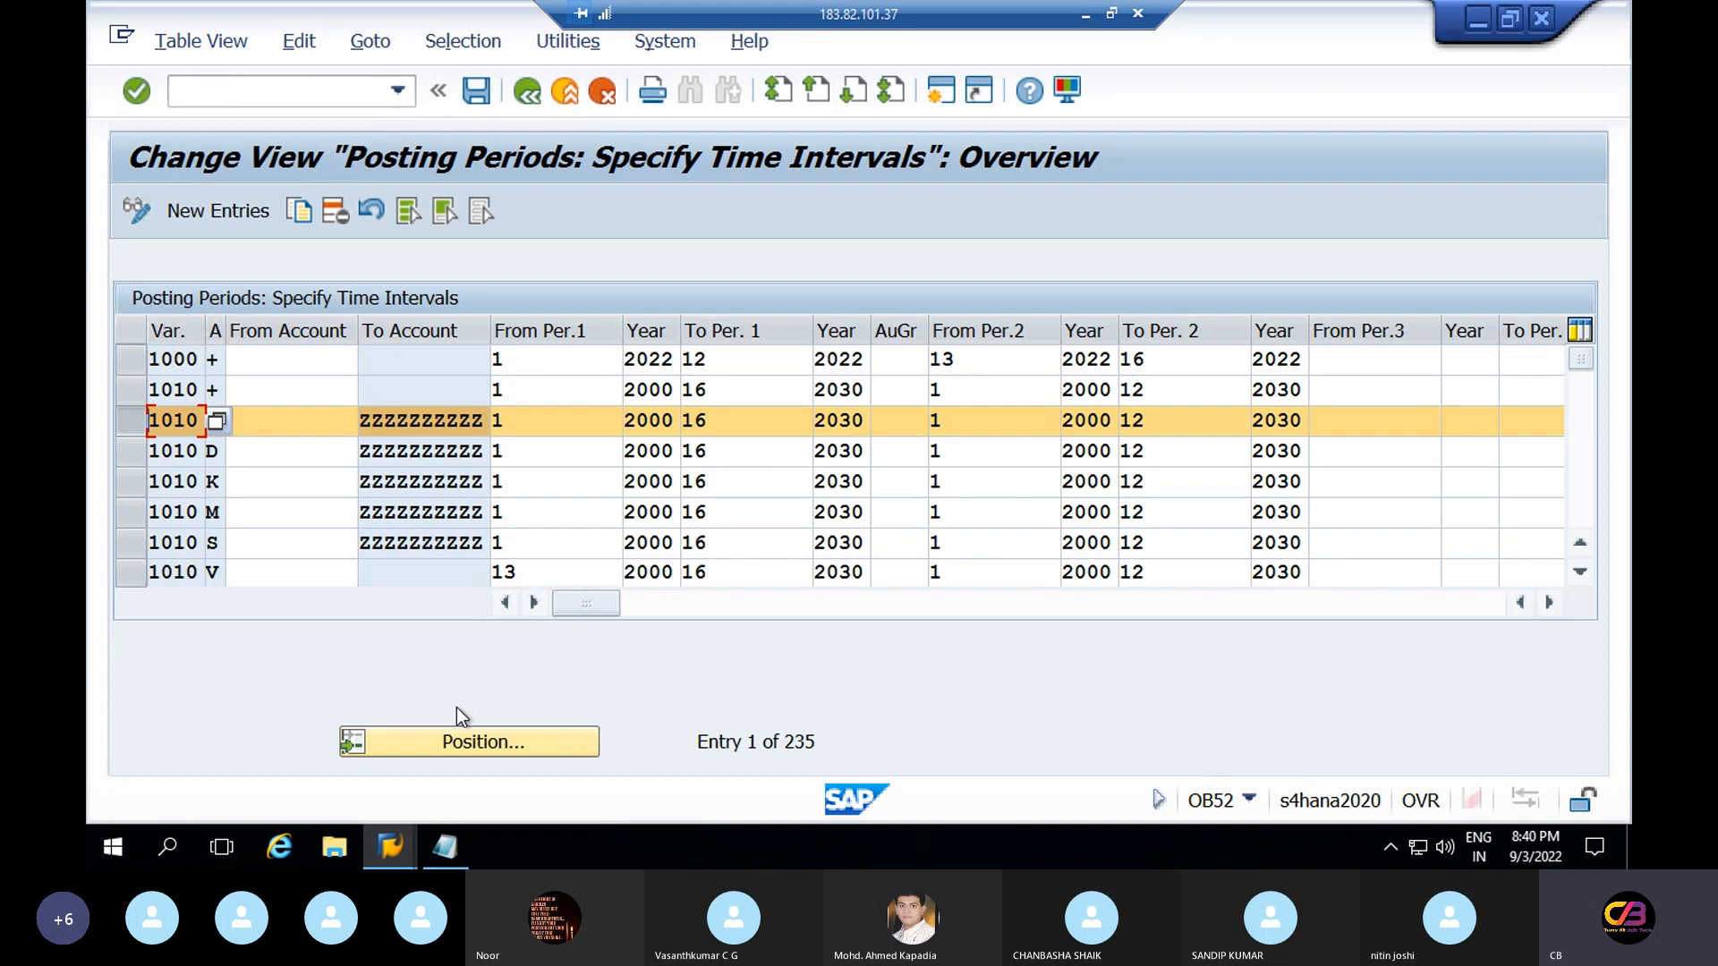
{"action": "left_click", "coordinate": [491, 735]}
{"action": "type", "text": "0001"}
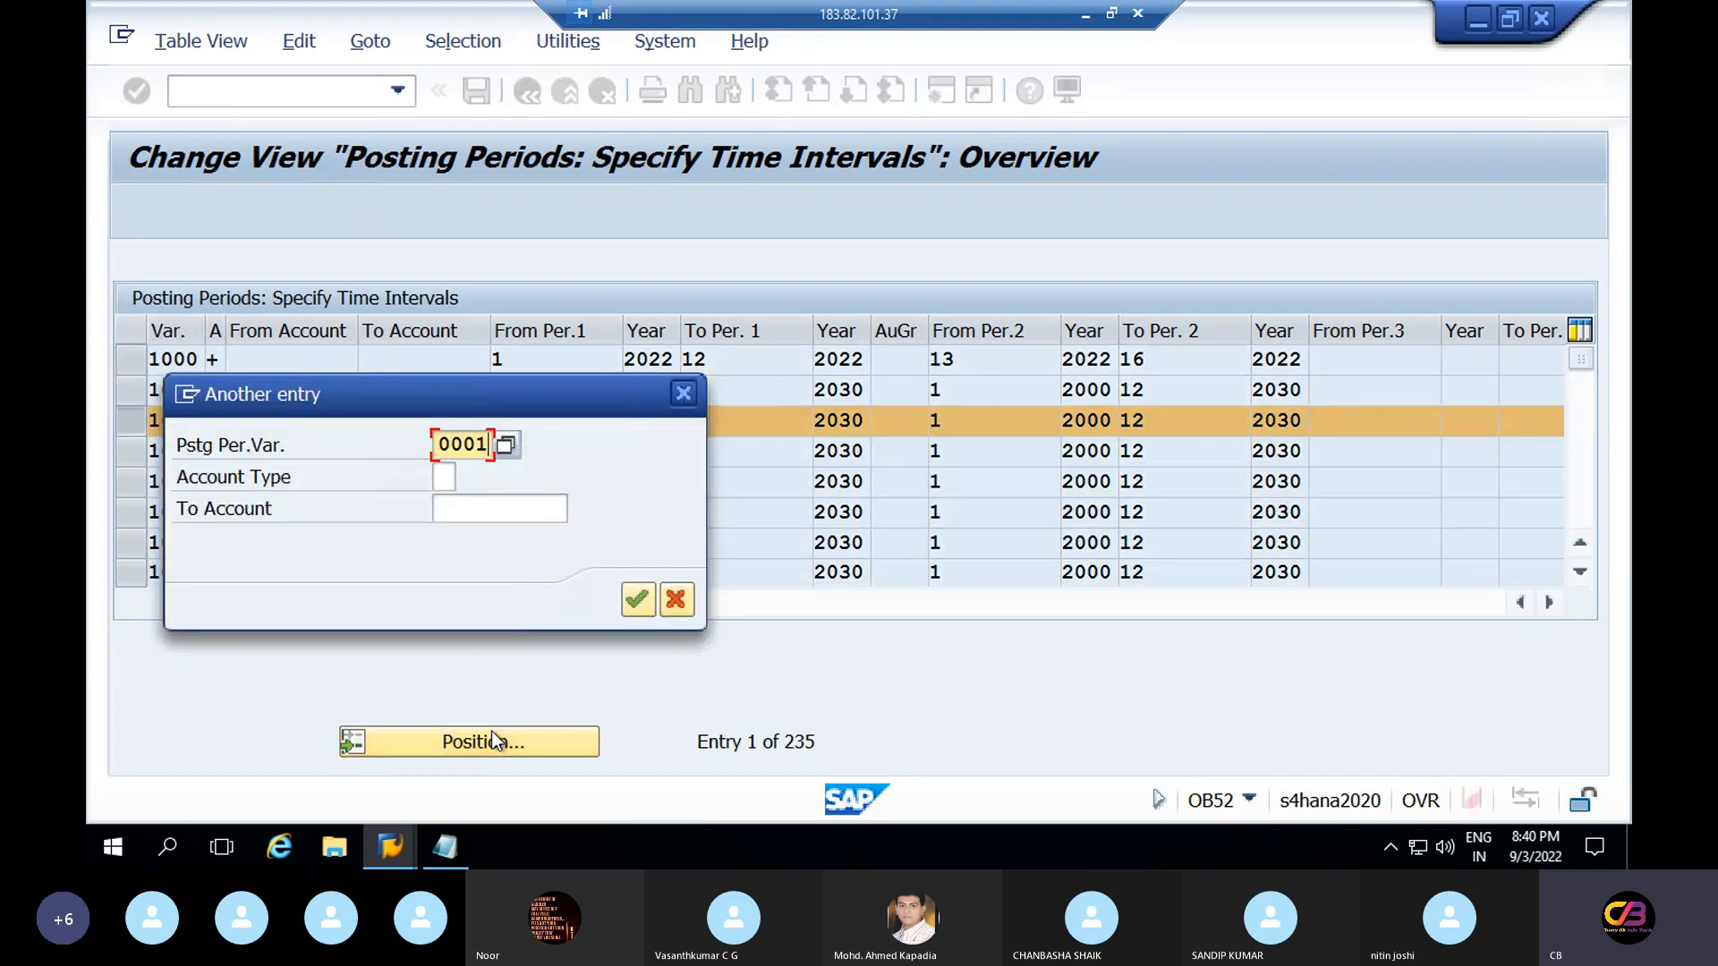
{"action": "key", "text": "Return"}
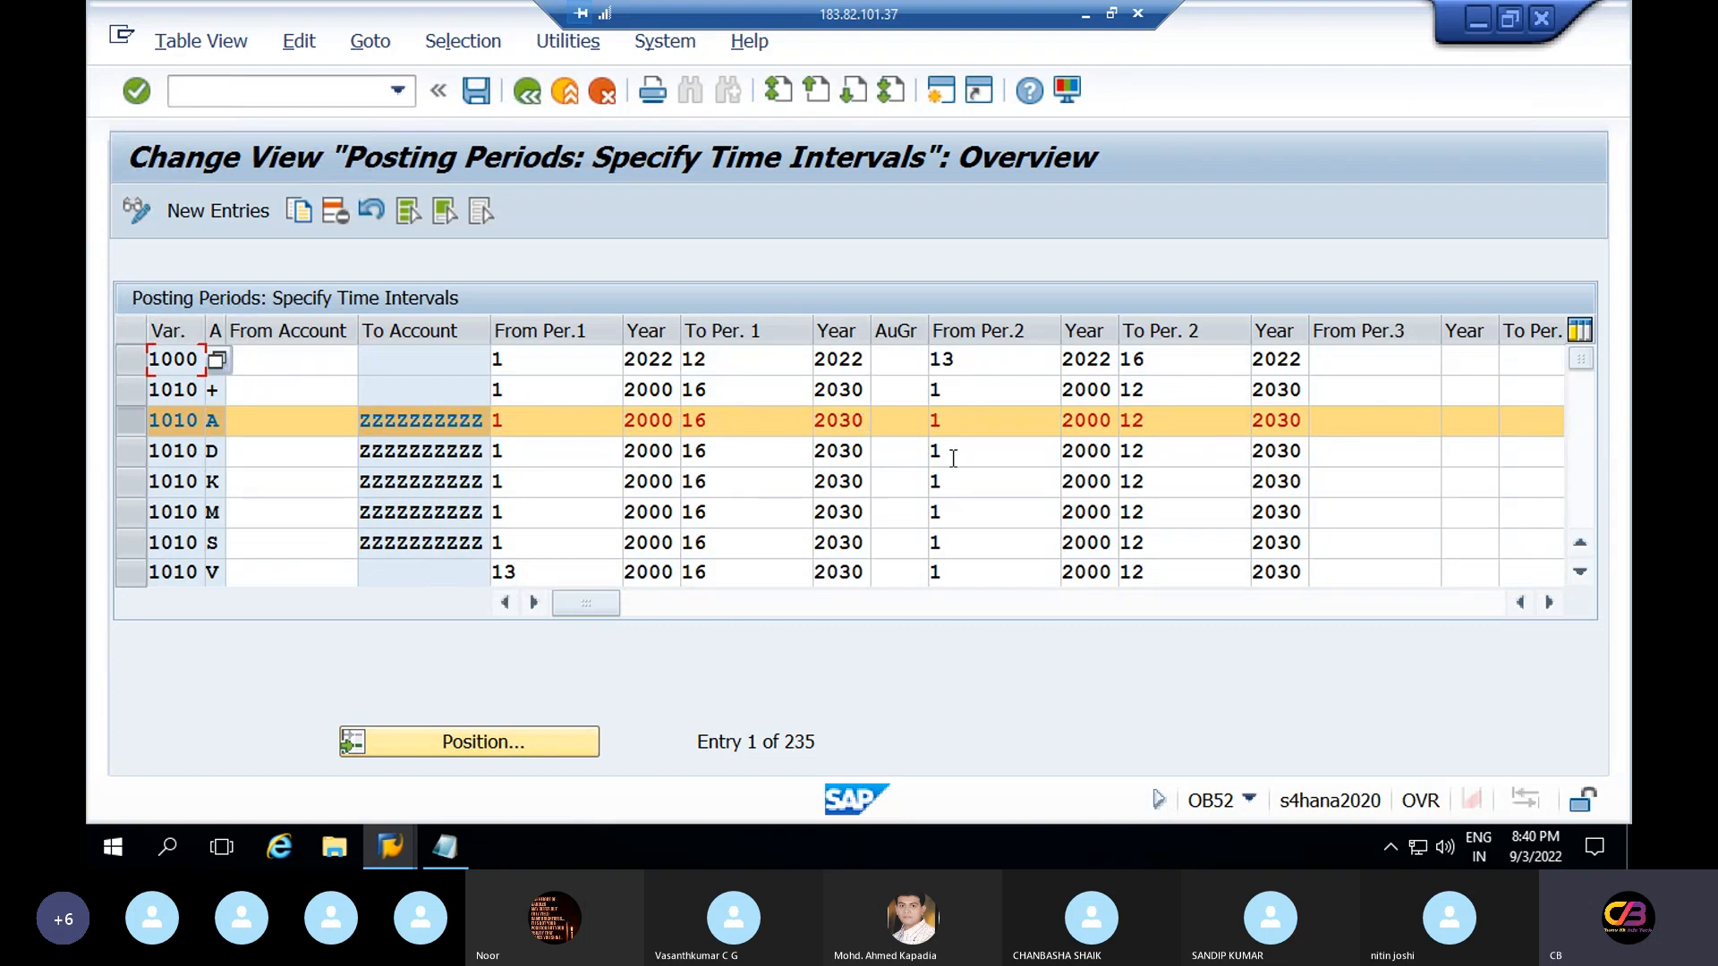
{"action": "left_click", "coordinate": [122, 419]}
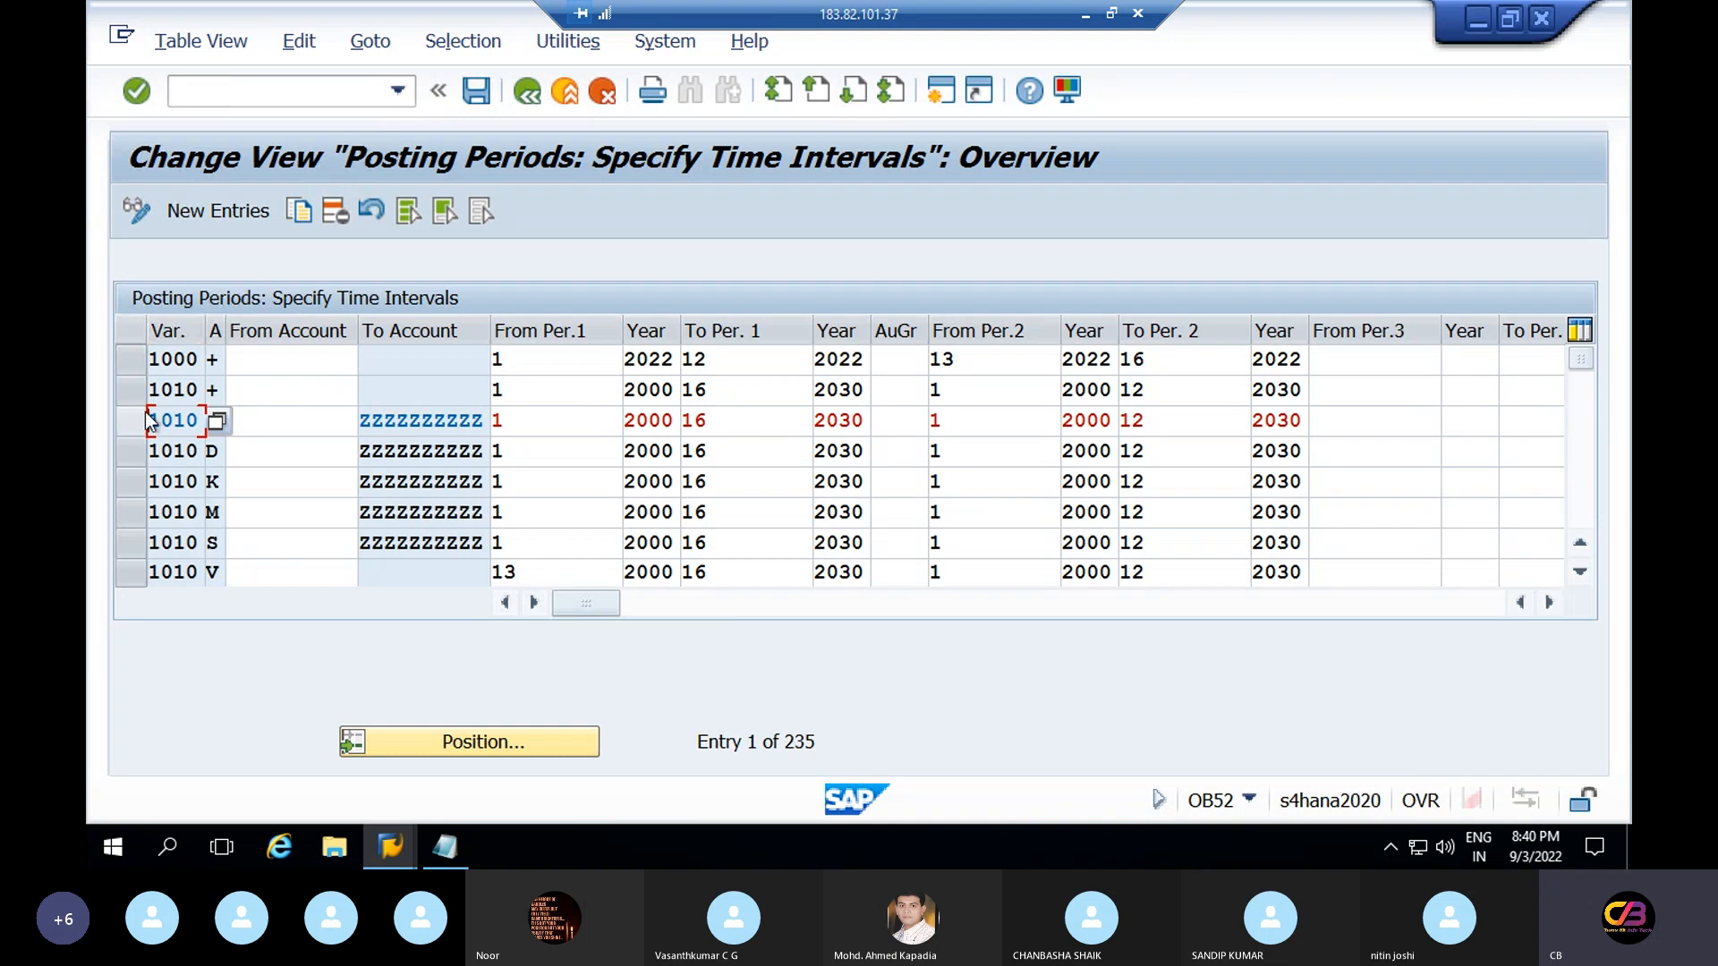
{"action": "left_click_drag", "start_coordinate": [191, 421], "coordinate": [144, 460]}
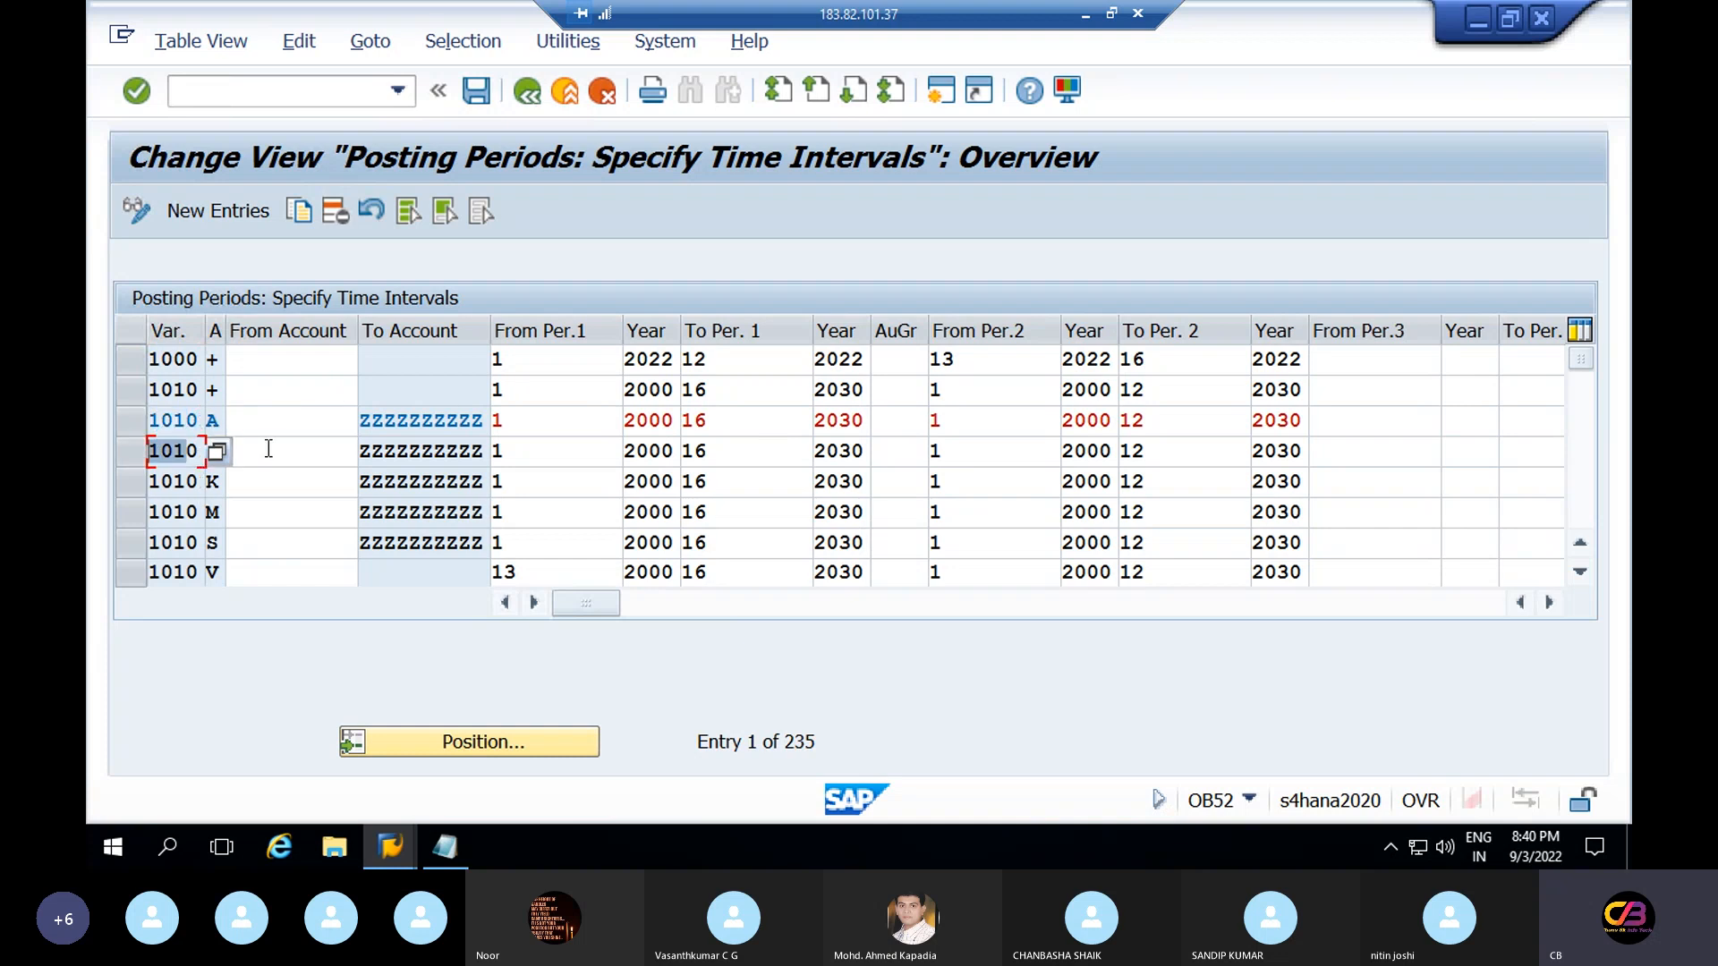
Select the seven variant 1110 rows: +, A, D, K, M, S and V
{"action": "left_click", "coordinate": [1580, 487]}
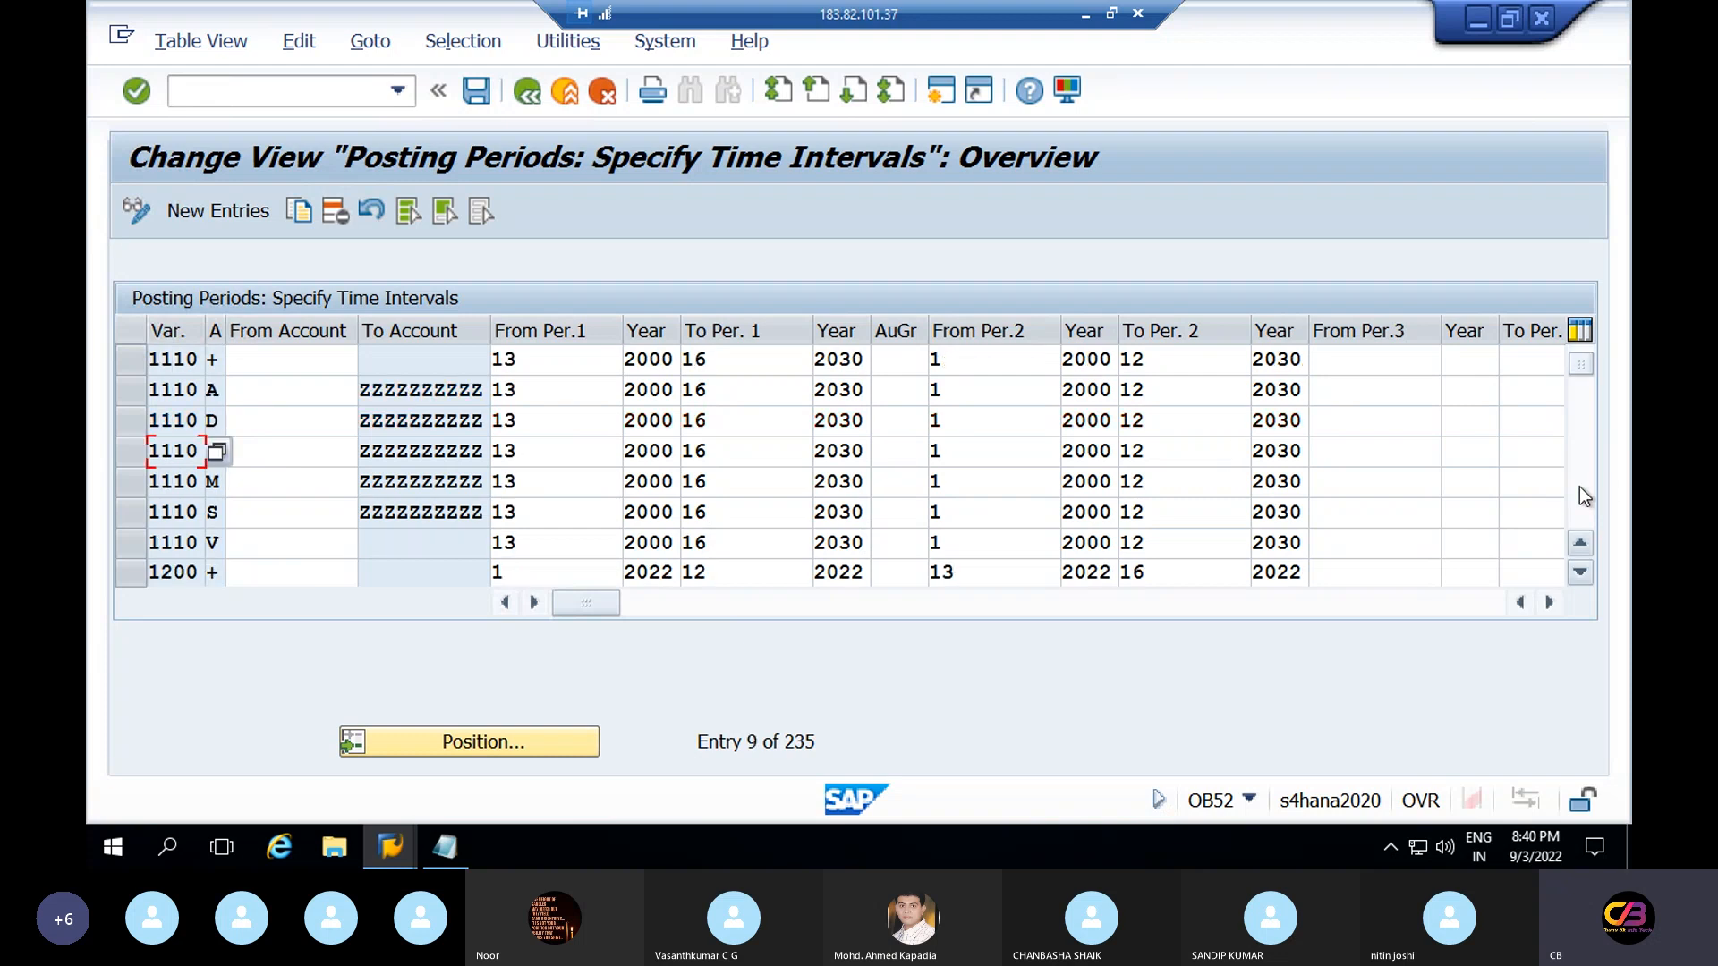
{"action": "left_click", "coordinate": [133, 362]}
{"action": "left_click", "coordinate": [132, 390]}
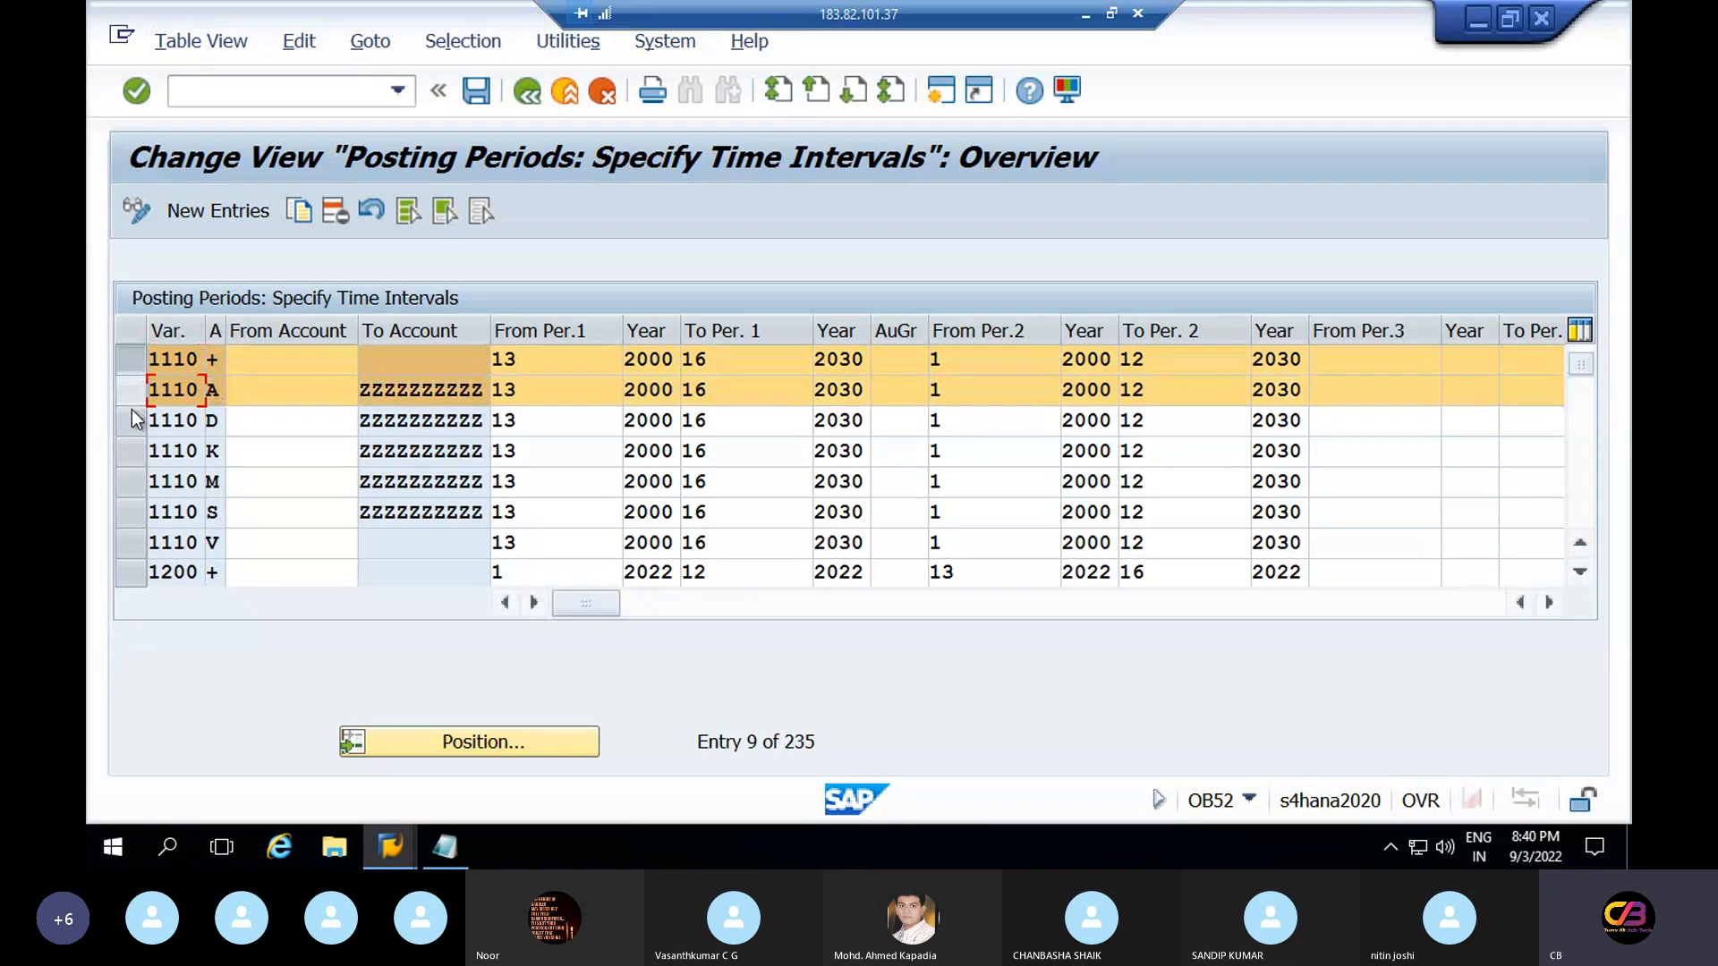
{"action": "left_click", "coordinate": [132, 390]}
{"action": "left_click", "coordinate": [130, 428]}
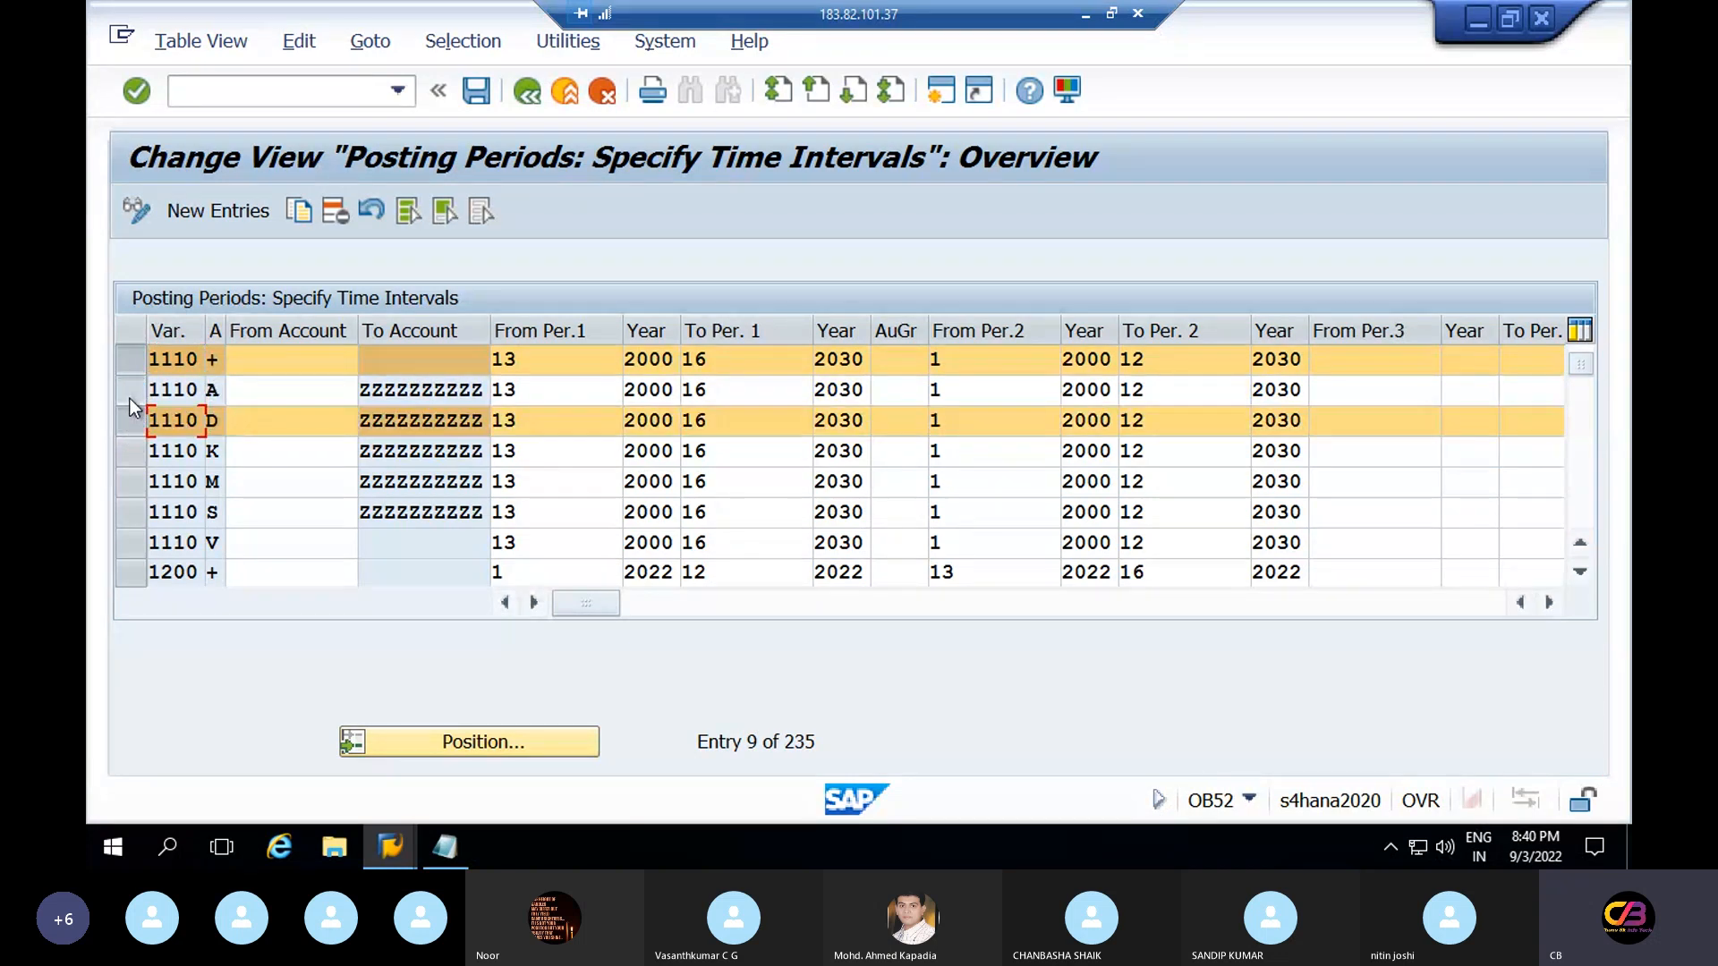
{"action": "left_click", "coordinate": [130, 400]}
{"action": "left_click", "coordinate": [128, 454]}
{"action": "left_click", "coordinate": [124, 485]}
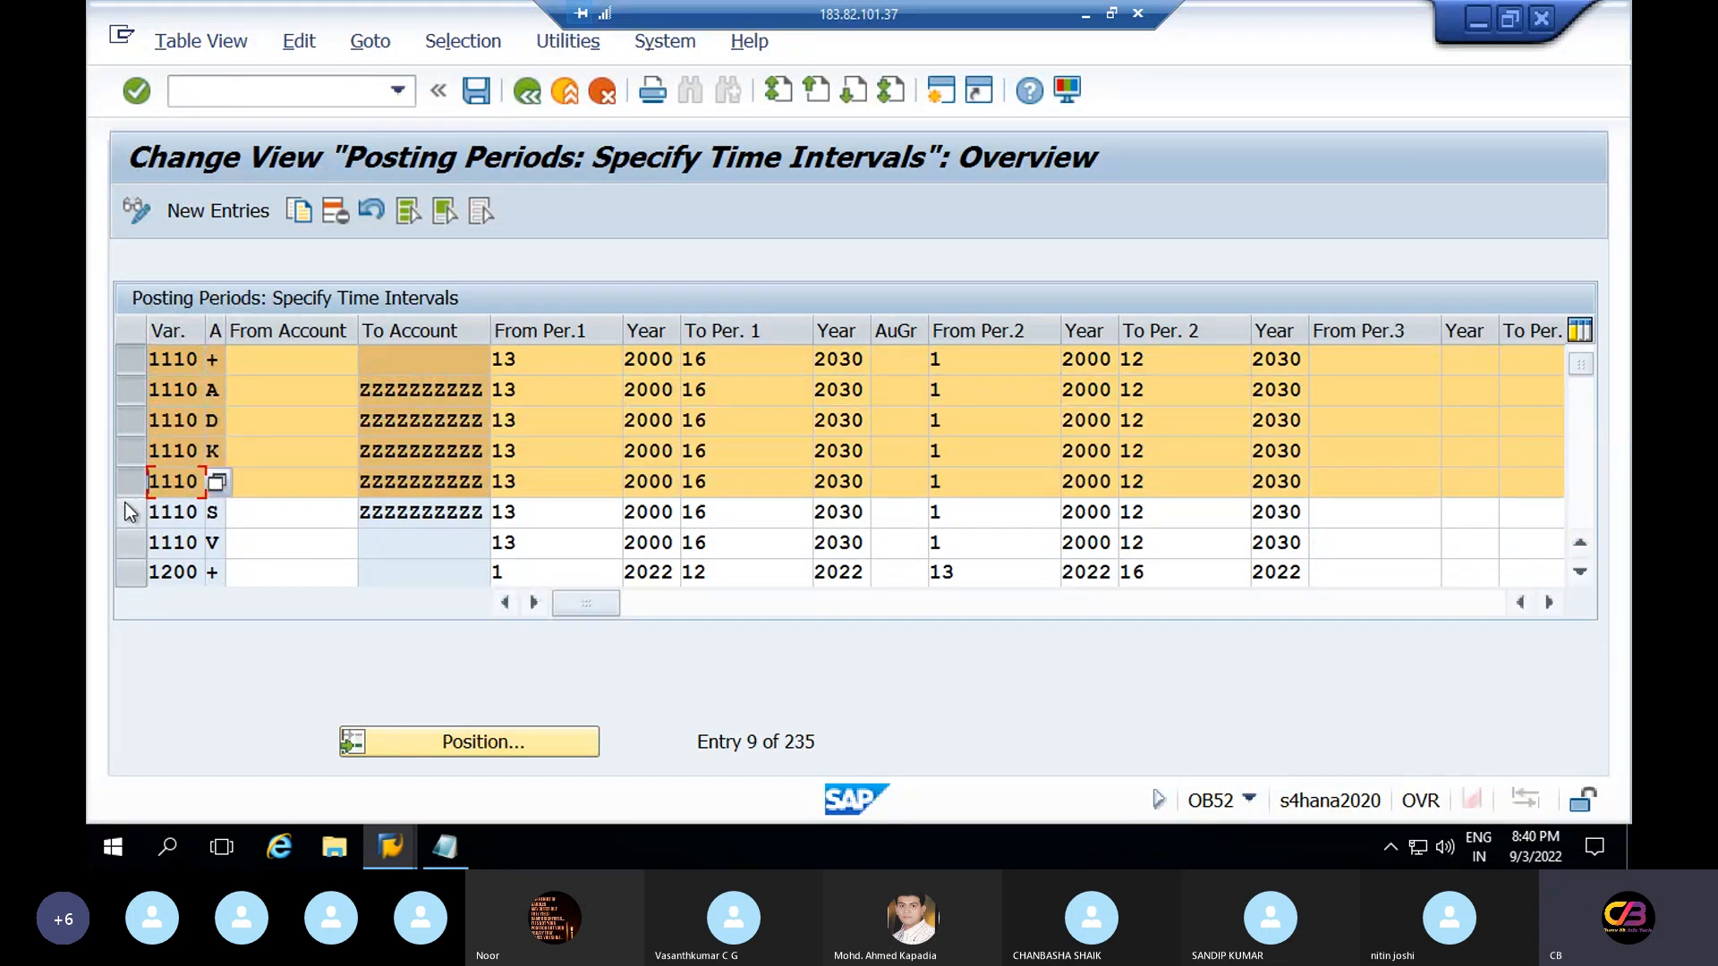
{"action": "left_click", "coordinate": [128, 512]}
{"action": "left_click", "coordinate": [127, 541]}
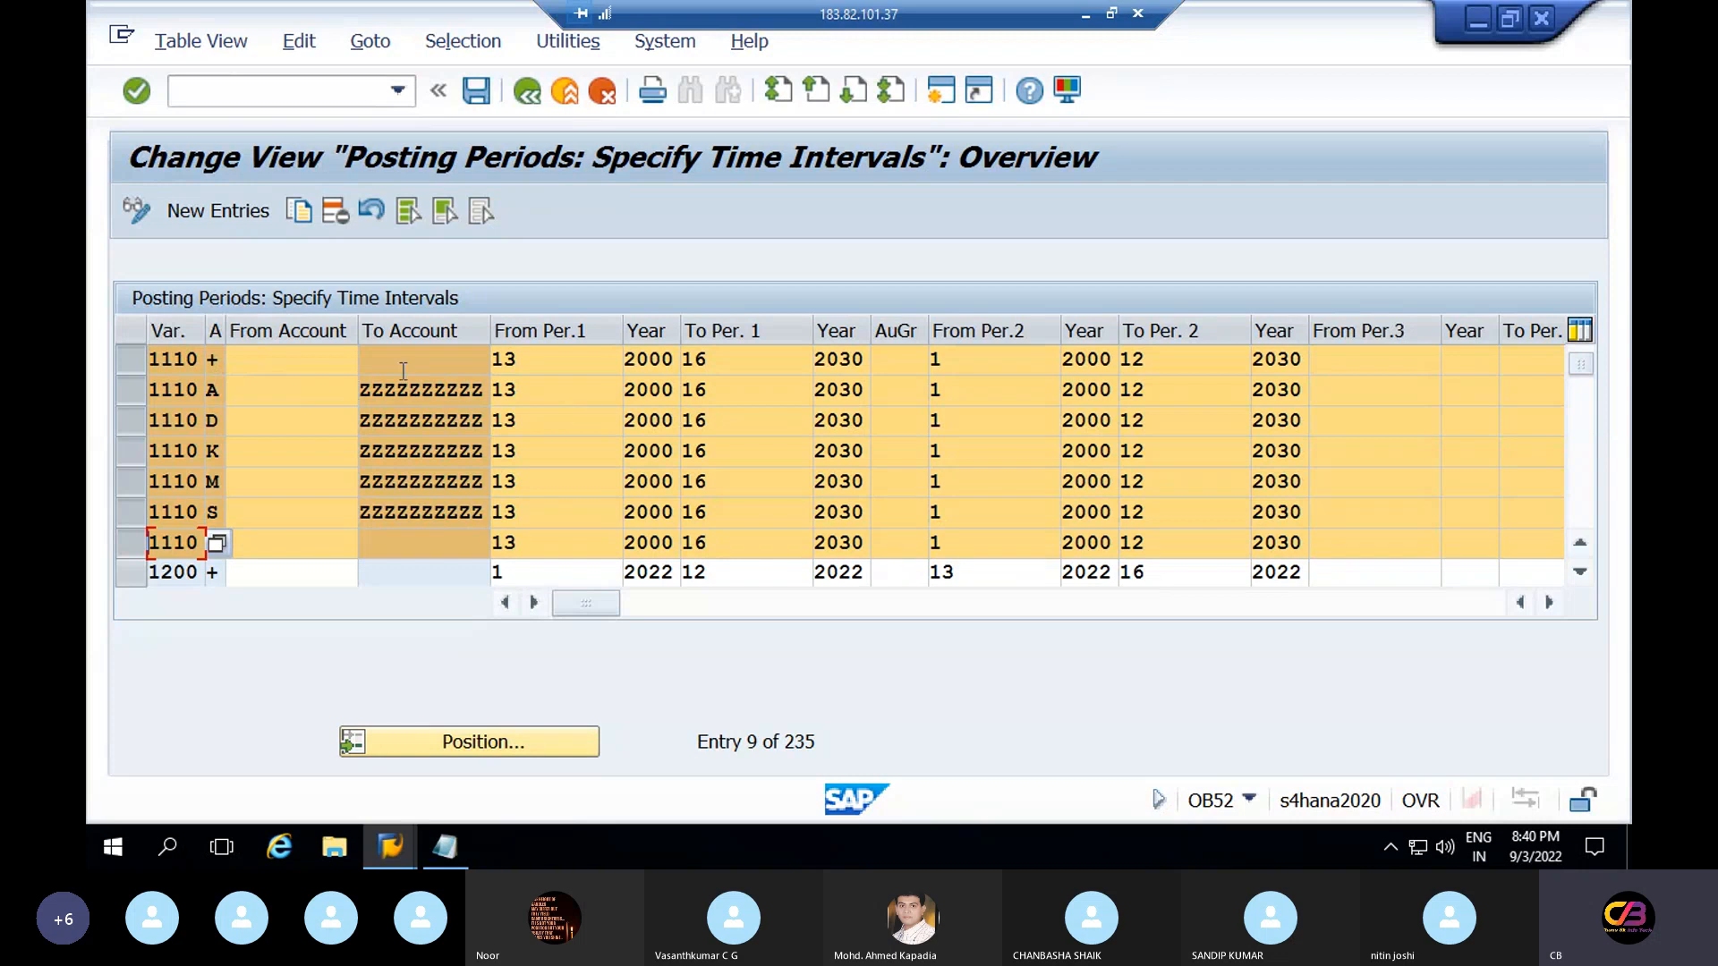
Copy the selected 1110 rows and change the first two rows' variant to REPV
{"action": "left_click", "coordinate": [300, 220]}
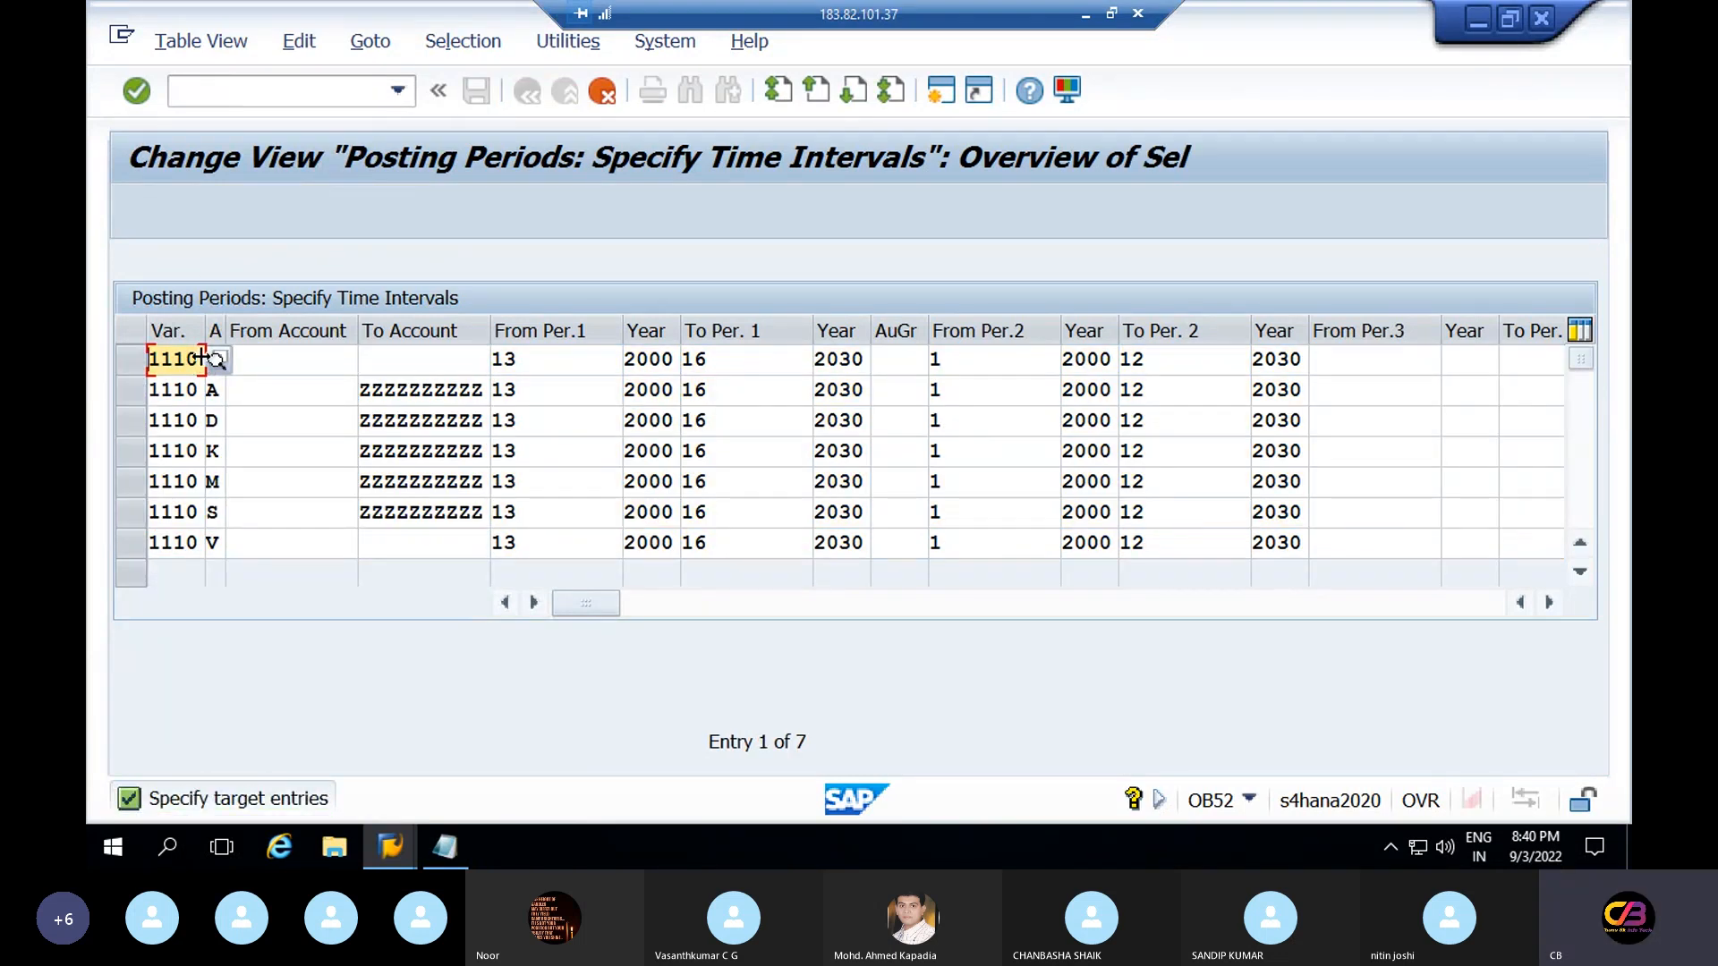
{"action": "double_click", "coordinate": [154, 358]}
{"action": "key", "text": "Delete"}
{"action": "type", "text": "re"}
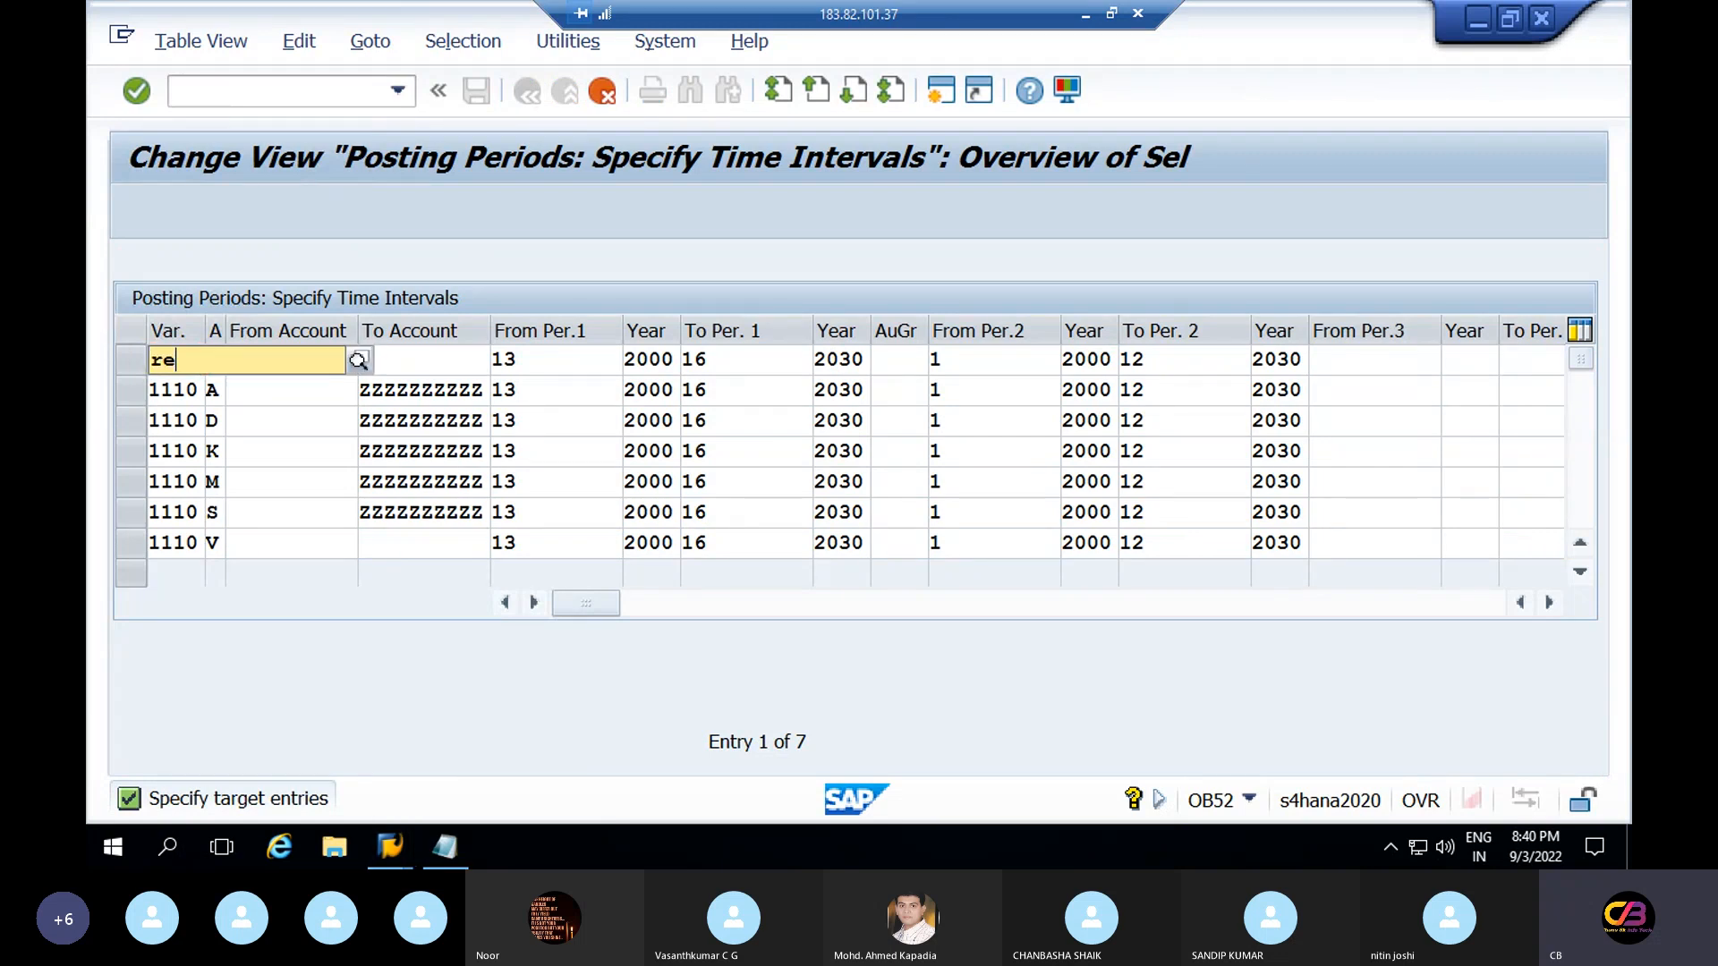
{"action": "type", "text": "pv"}
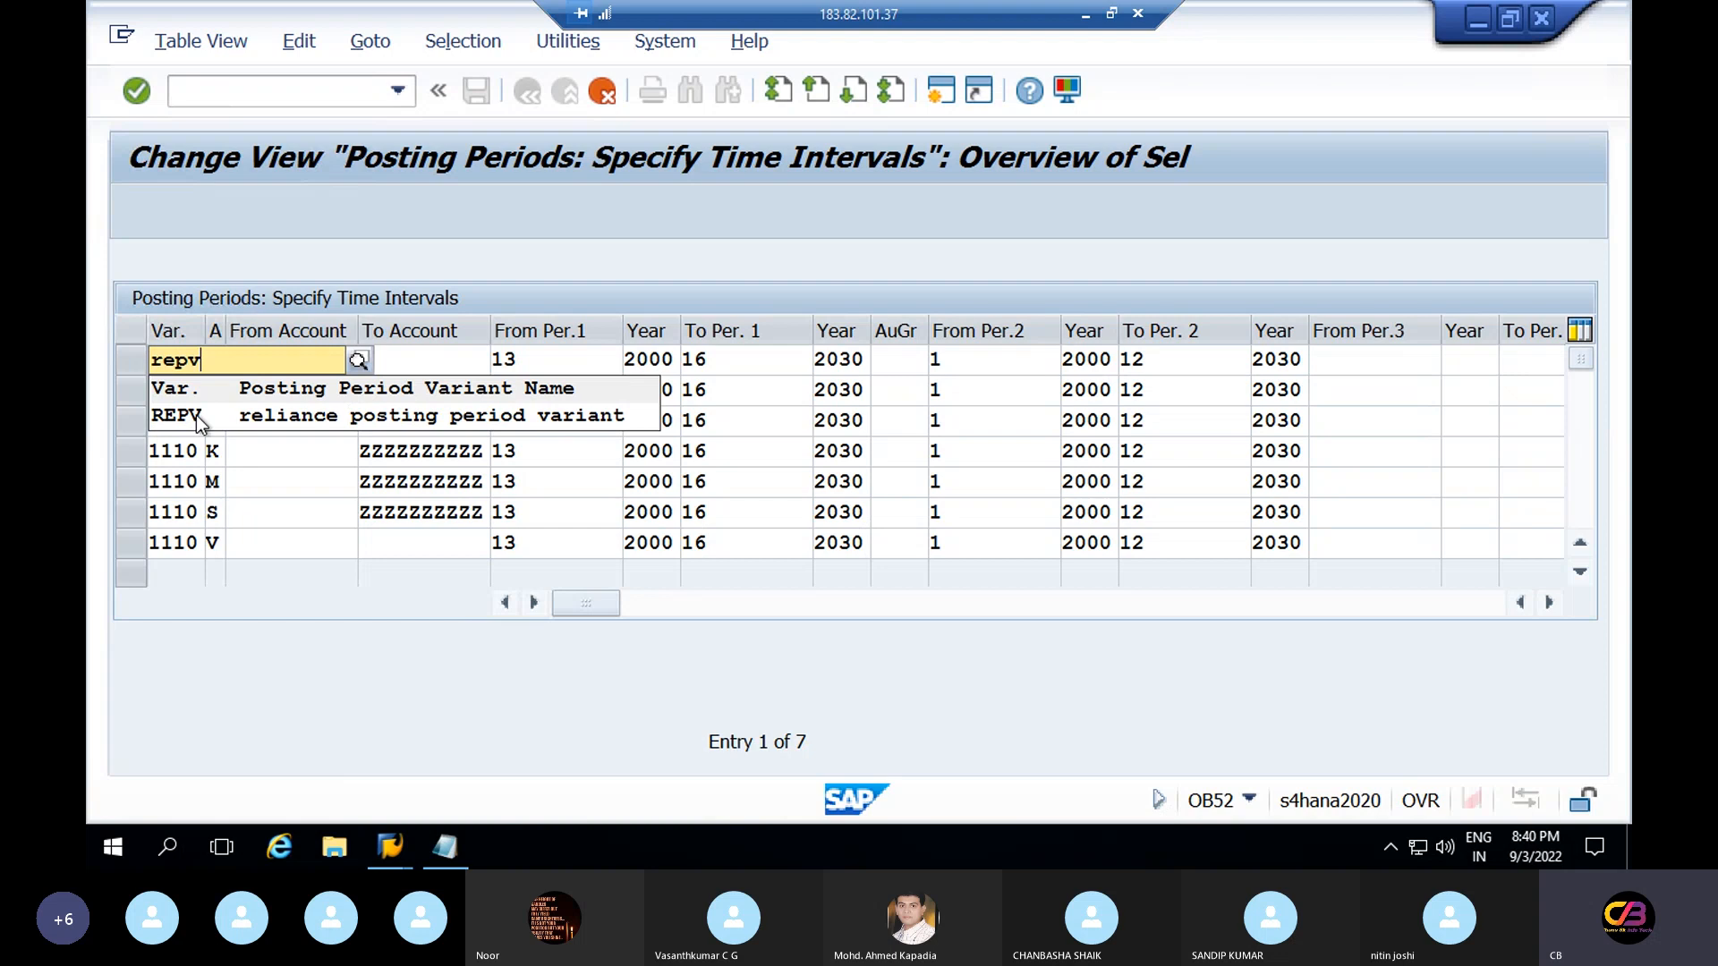
{"action": "left_click", "coordinate": [199, 419]}
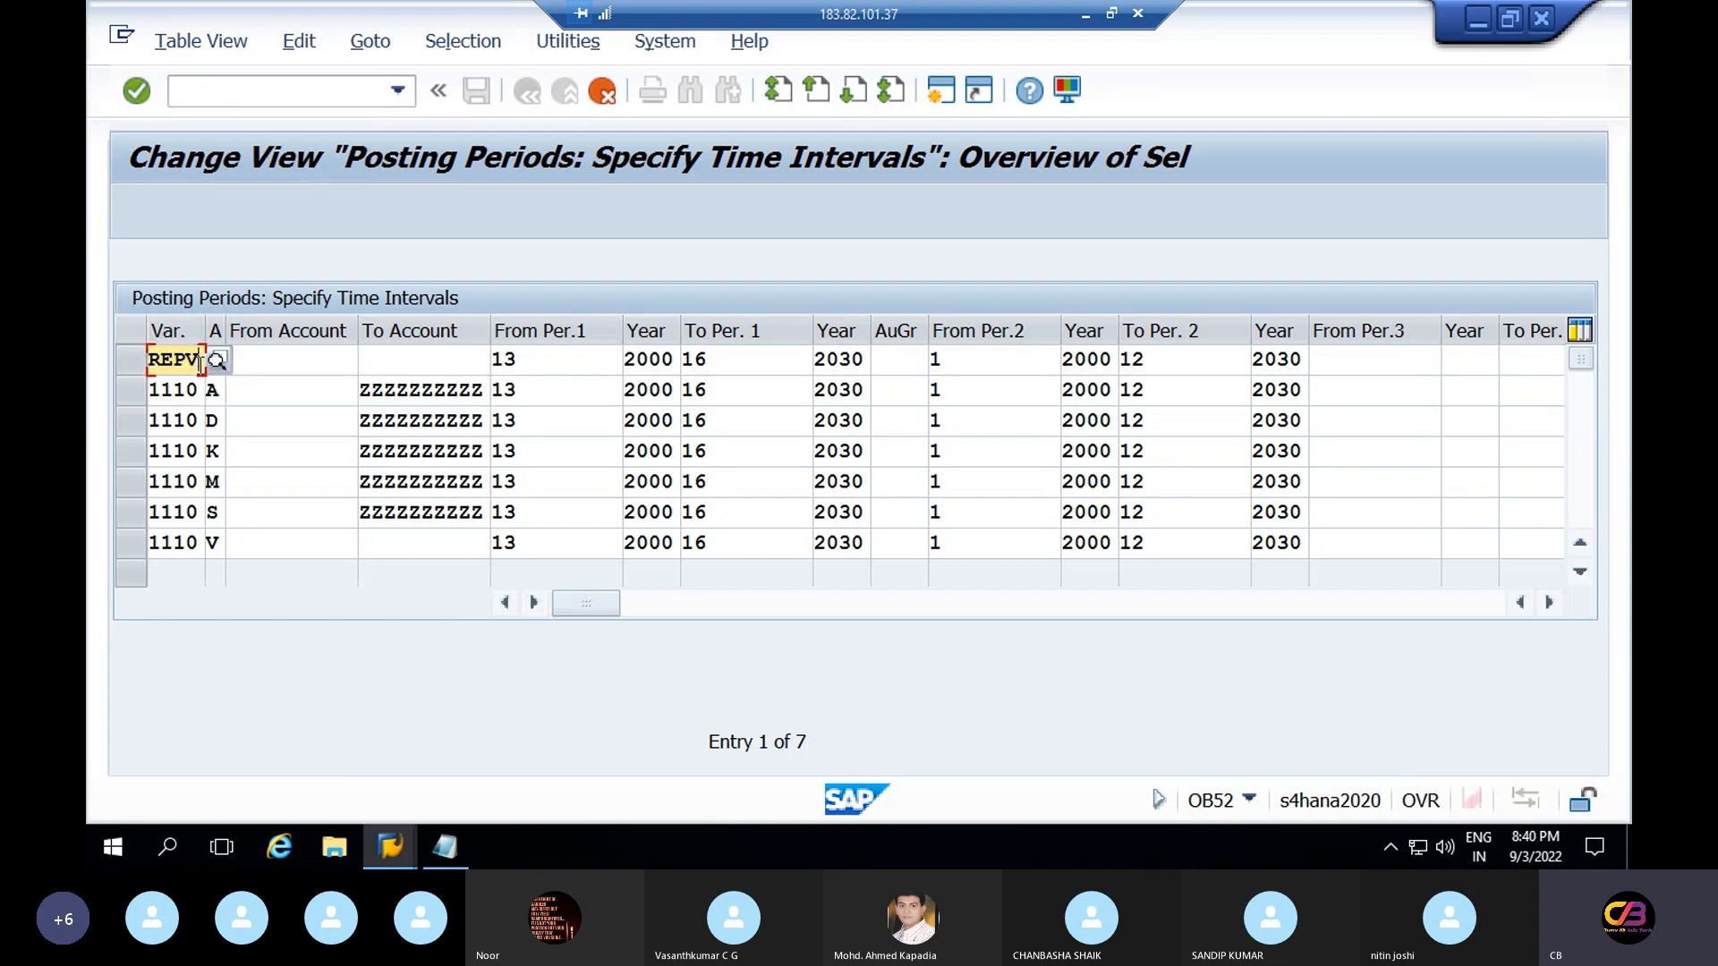
{"action": "left_click_drag", "start_coordinate": [199, 360], "coordinate": [117, 394]}
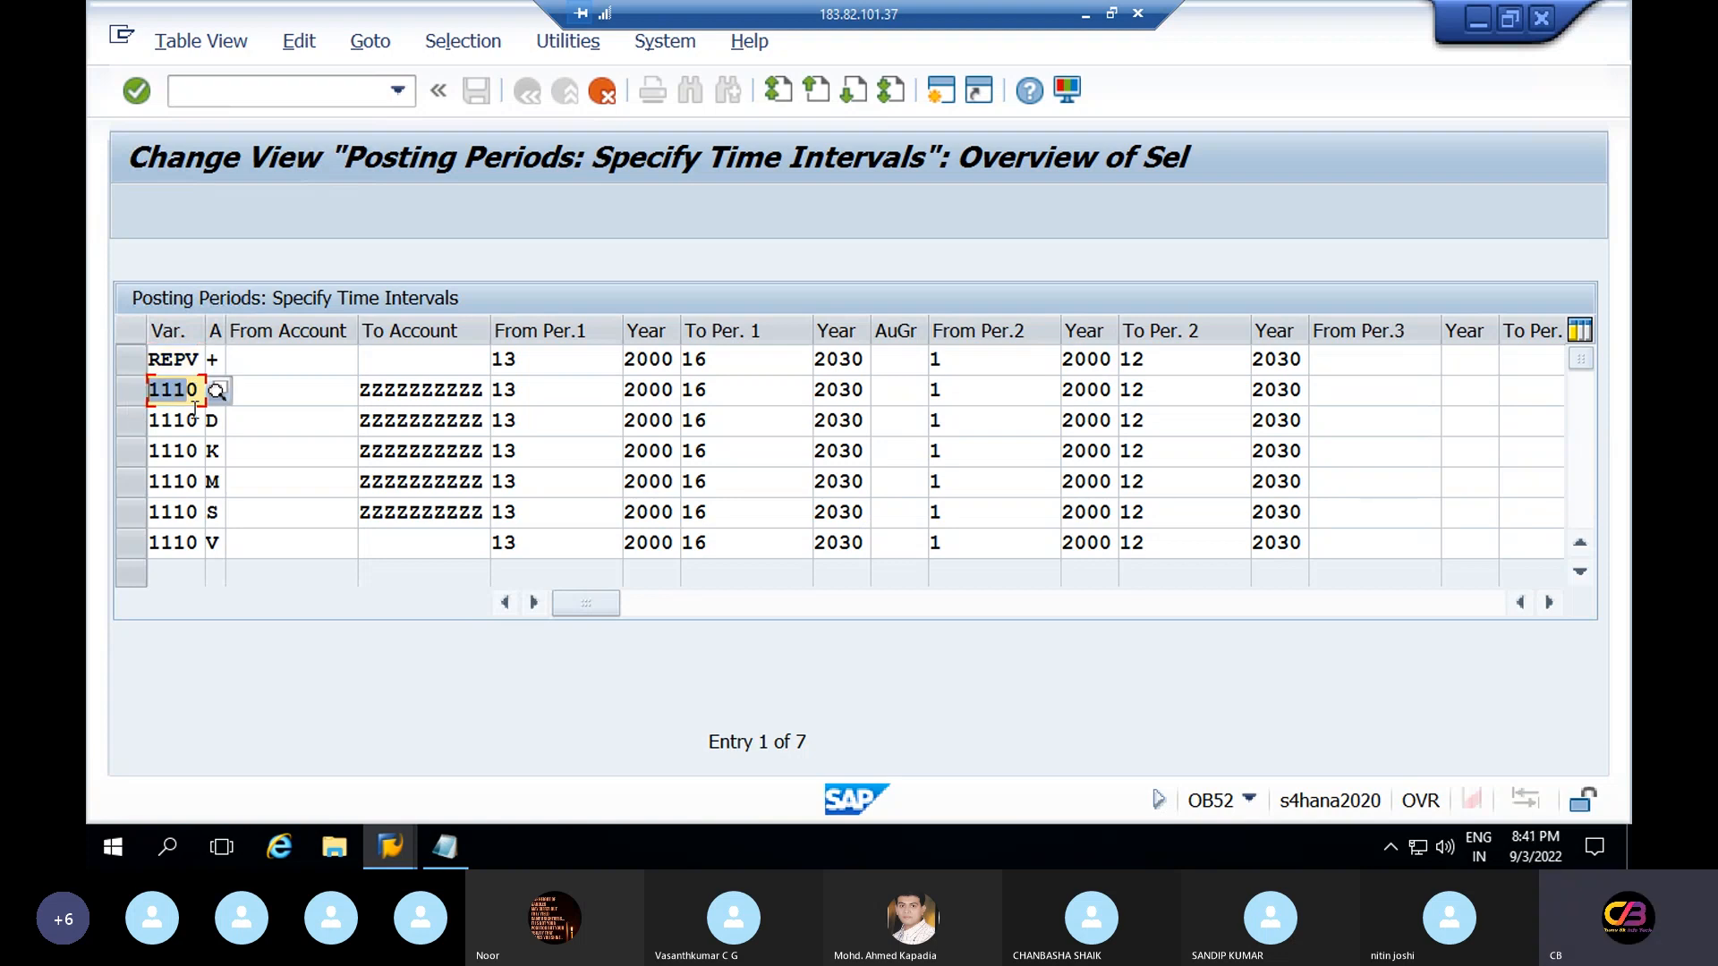
{"action": "key", "text": "BackSpace"}
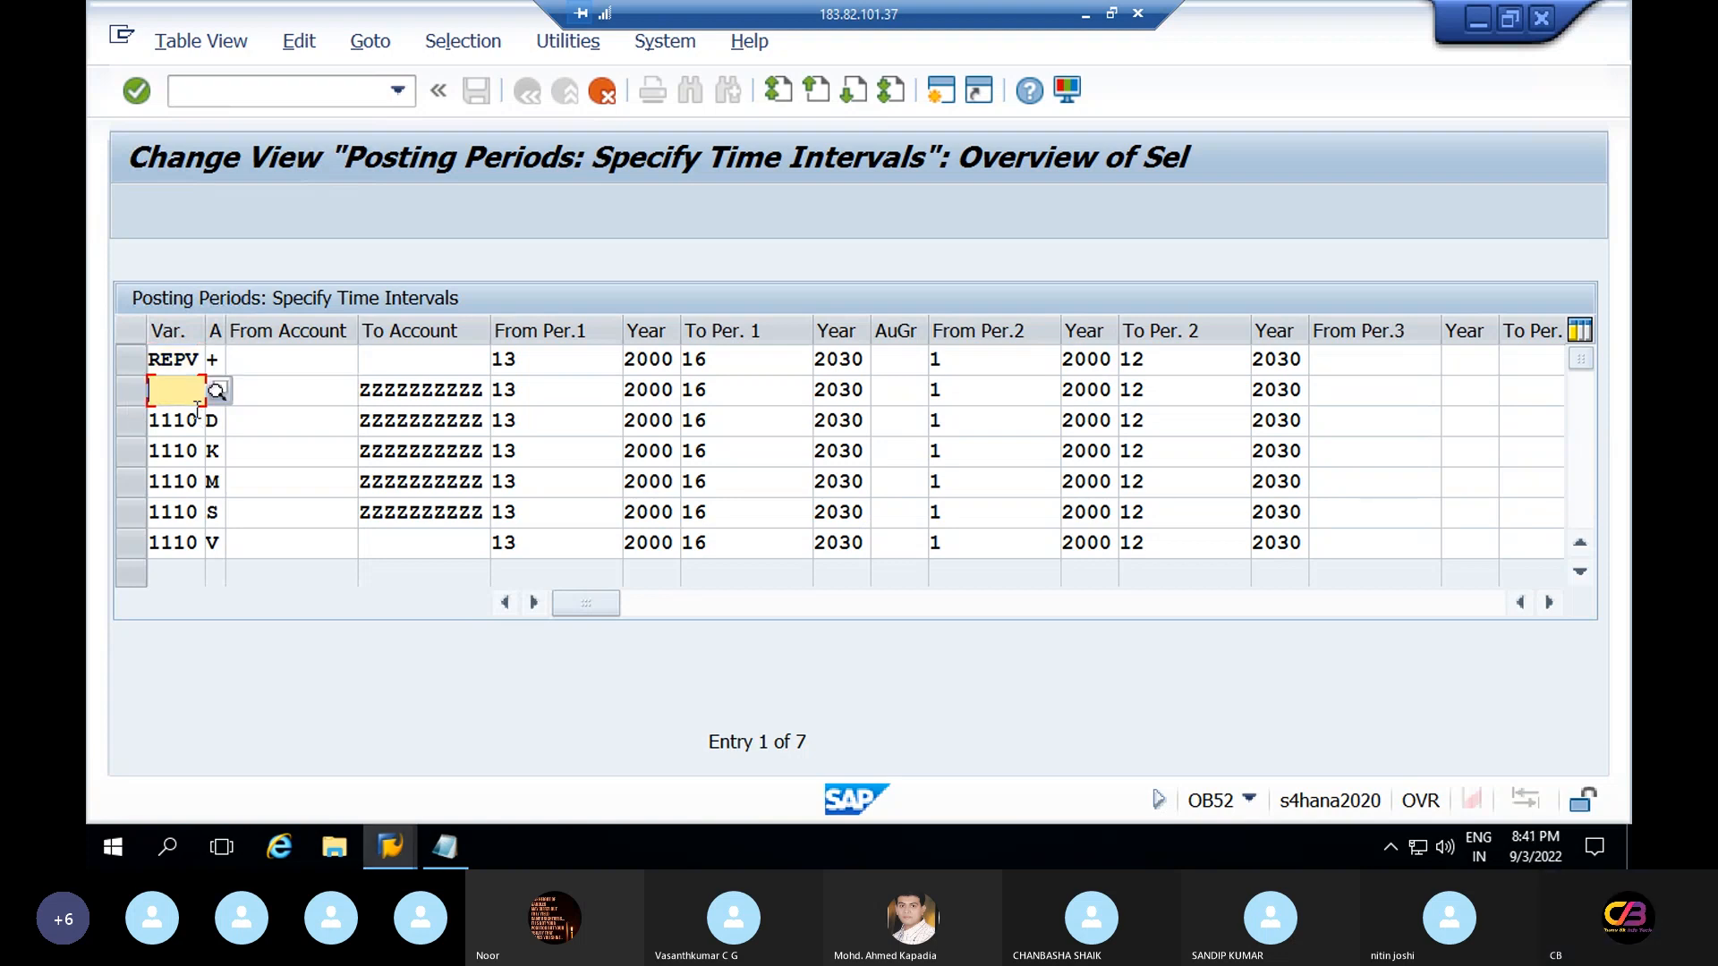
{"action": "left_click_drag", "start_coordinate": [198, 359], "coordinate": [134, 358]}
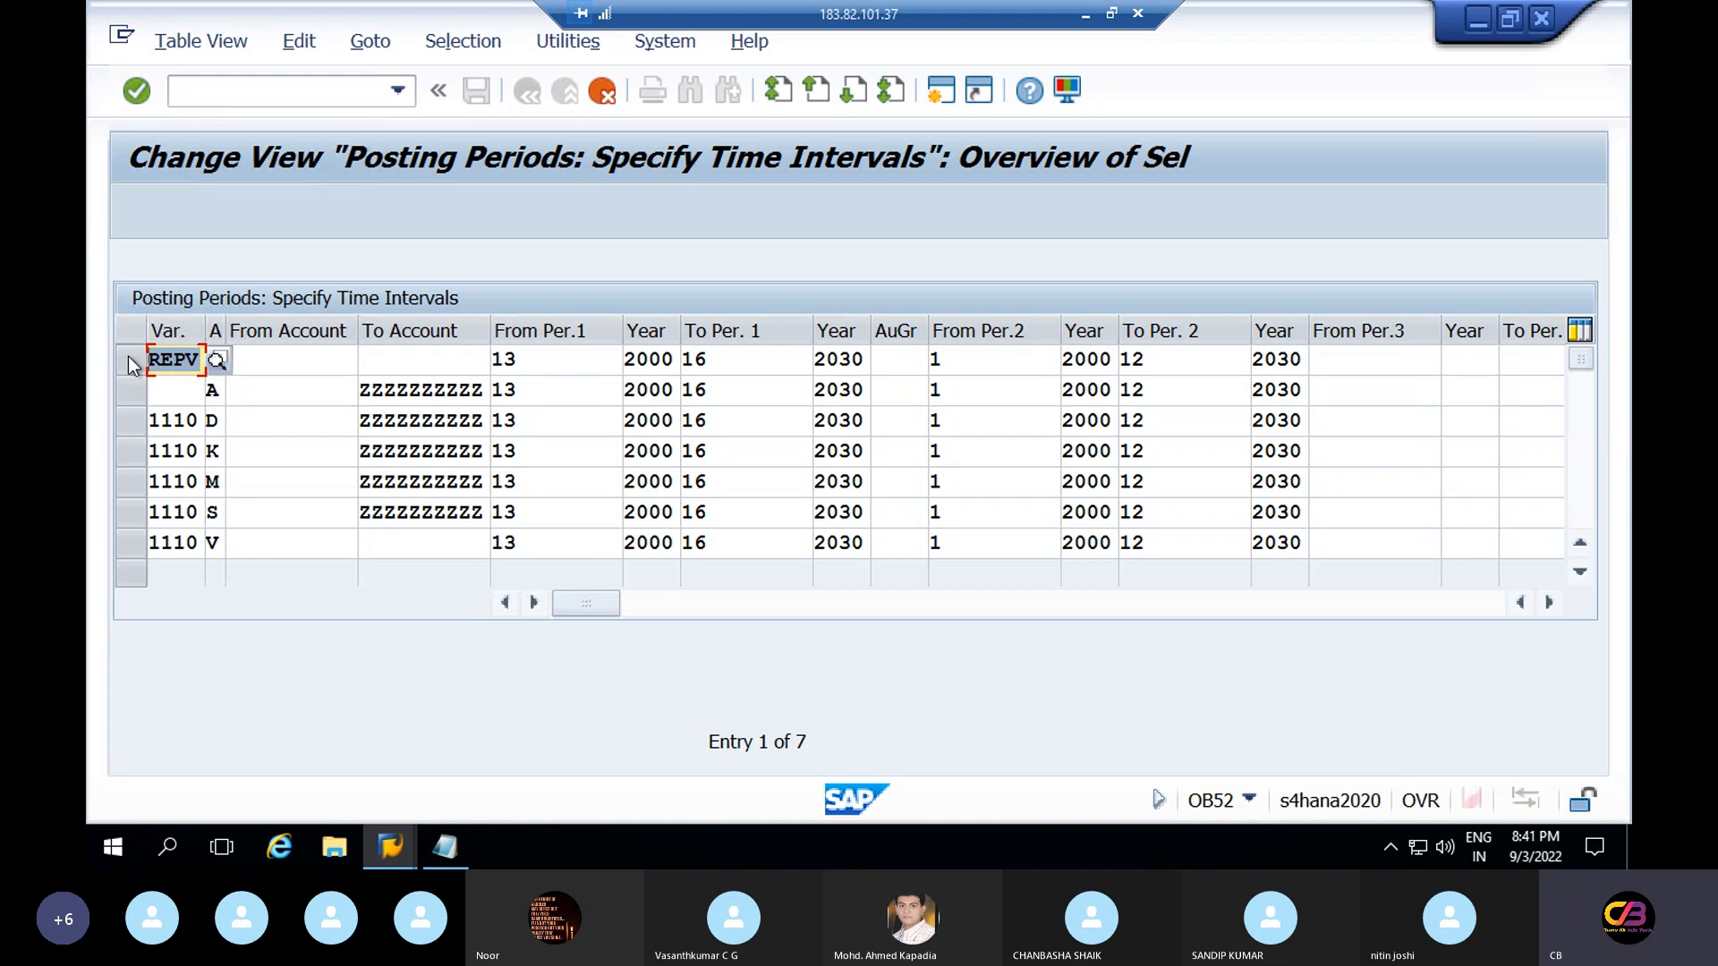
{"action": "key", "text": "ctrl+c"}
{"action": "left_click", "coordinate": [175, 399]}
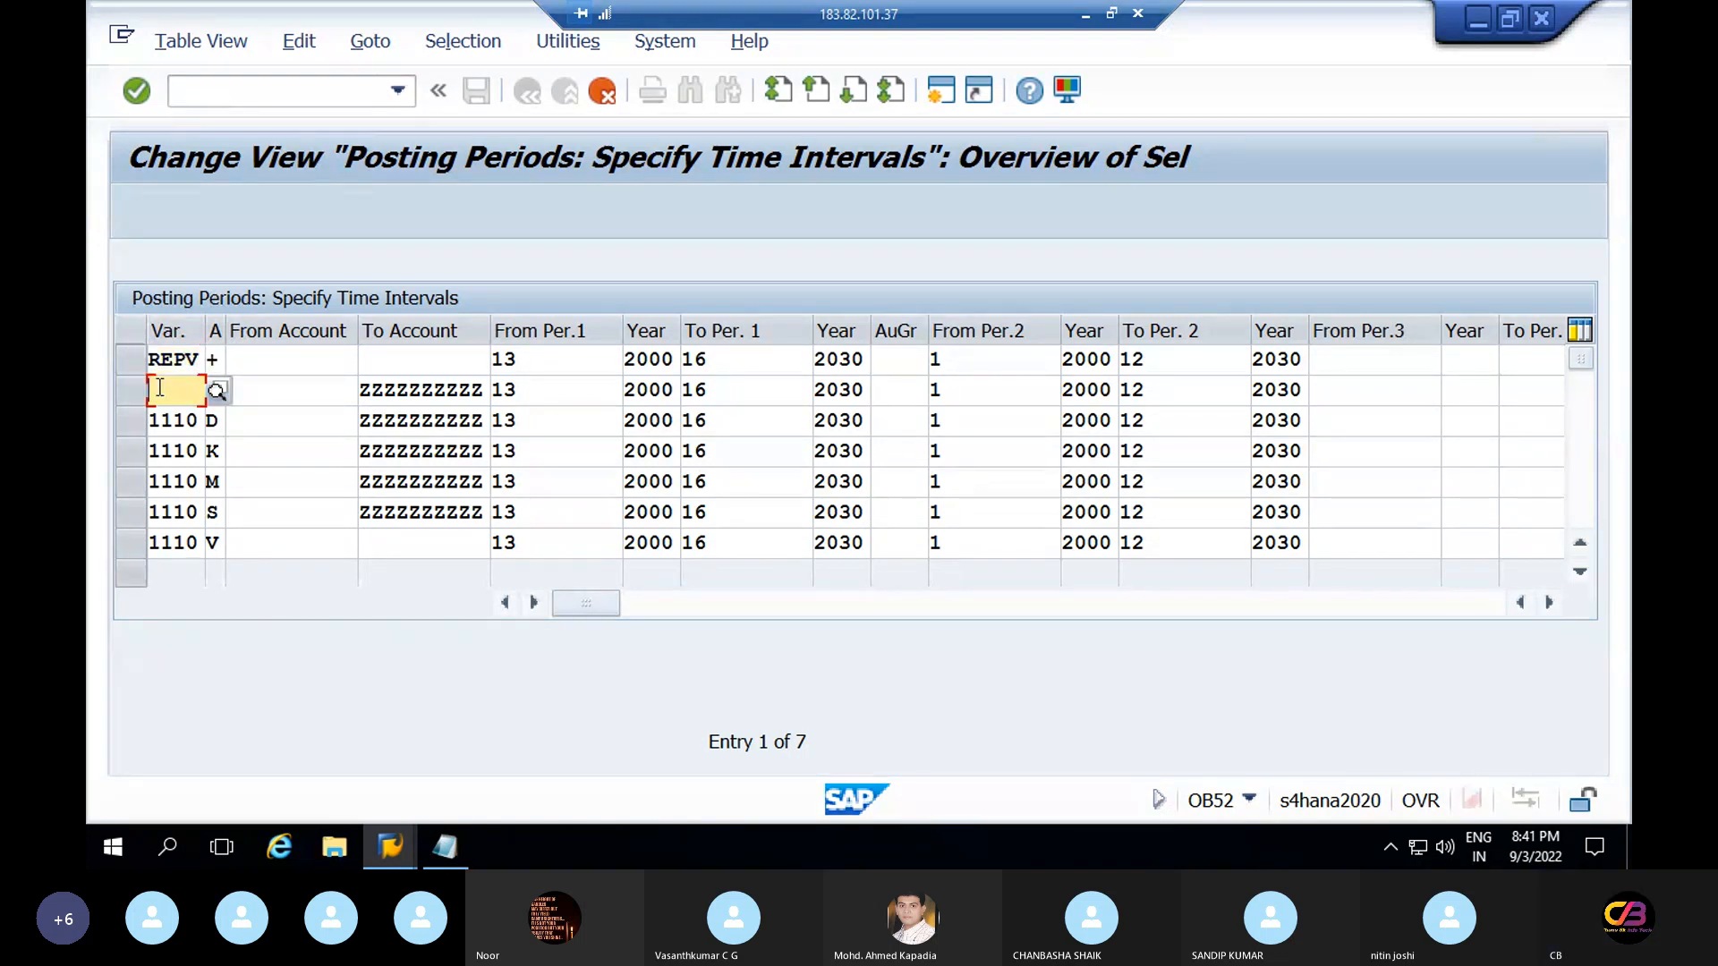
{"action": "key", "text": "ctrl+v"}
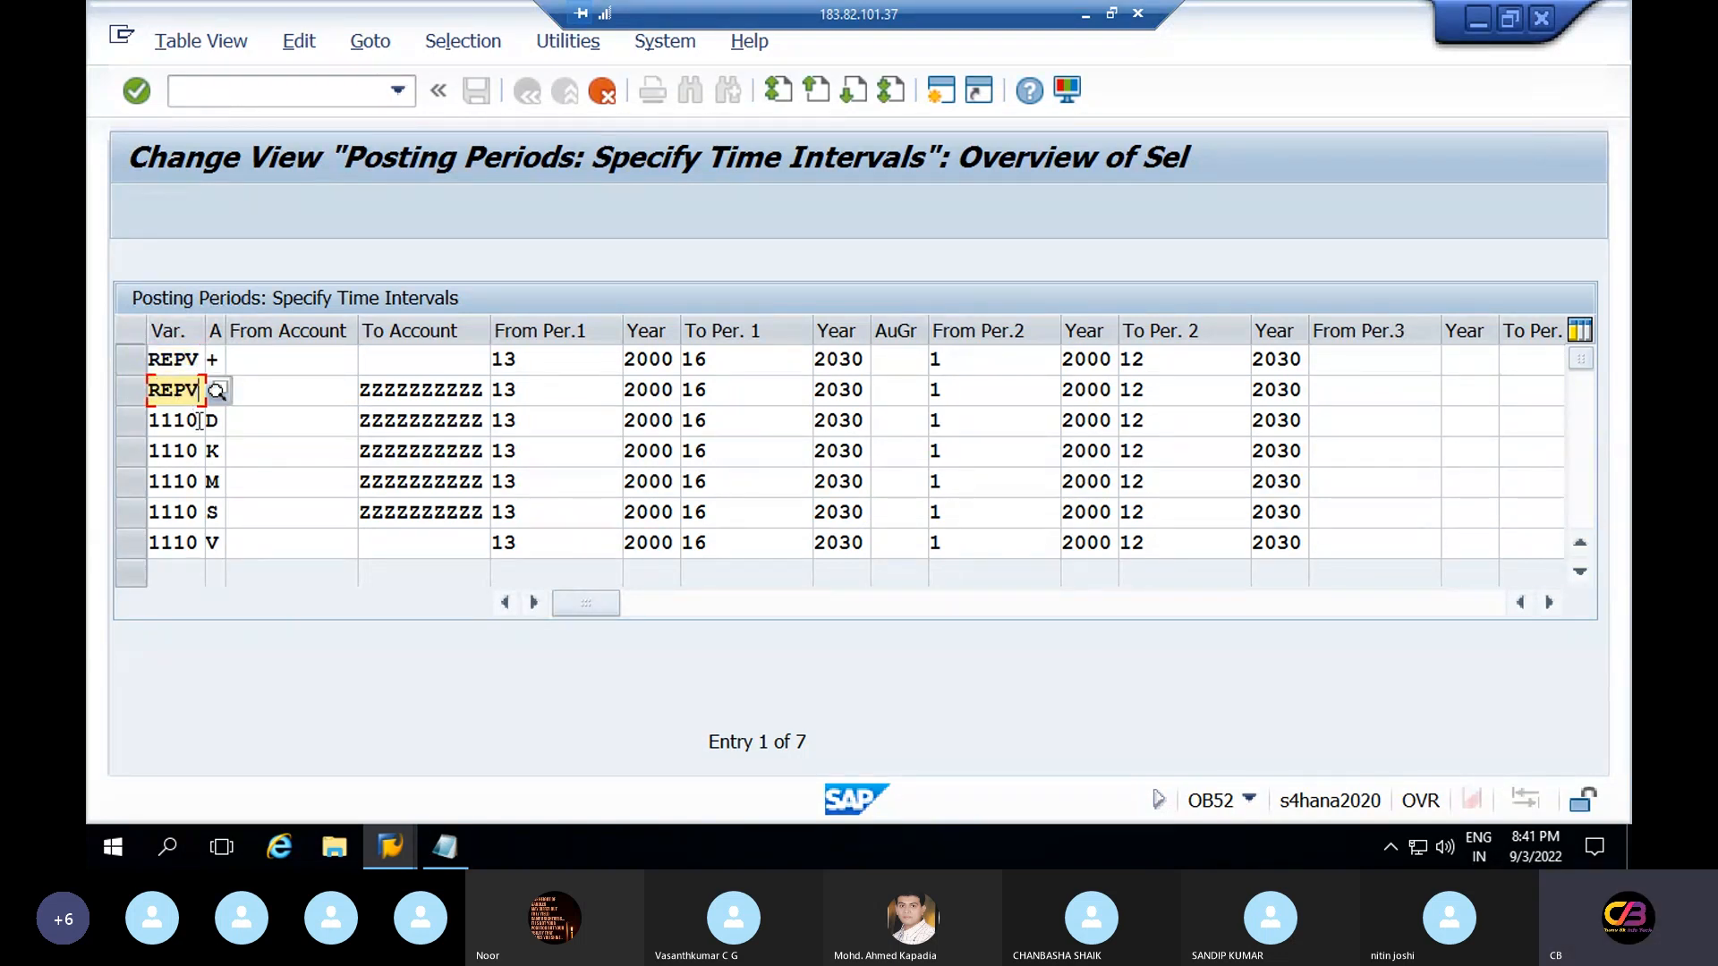
Replace 1110 with REPV in the third, fourth and fifth rows
{"action": "left_click_drag", "start_coordinate": [197, 421], "coordinate": [90, 432]}
{"action": "key", "text": "Delete"}
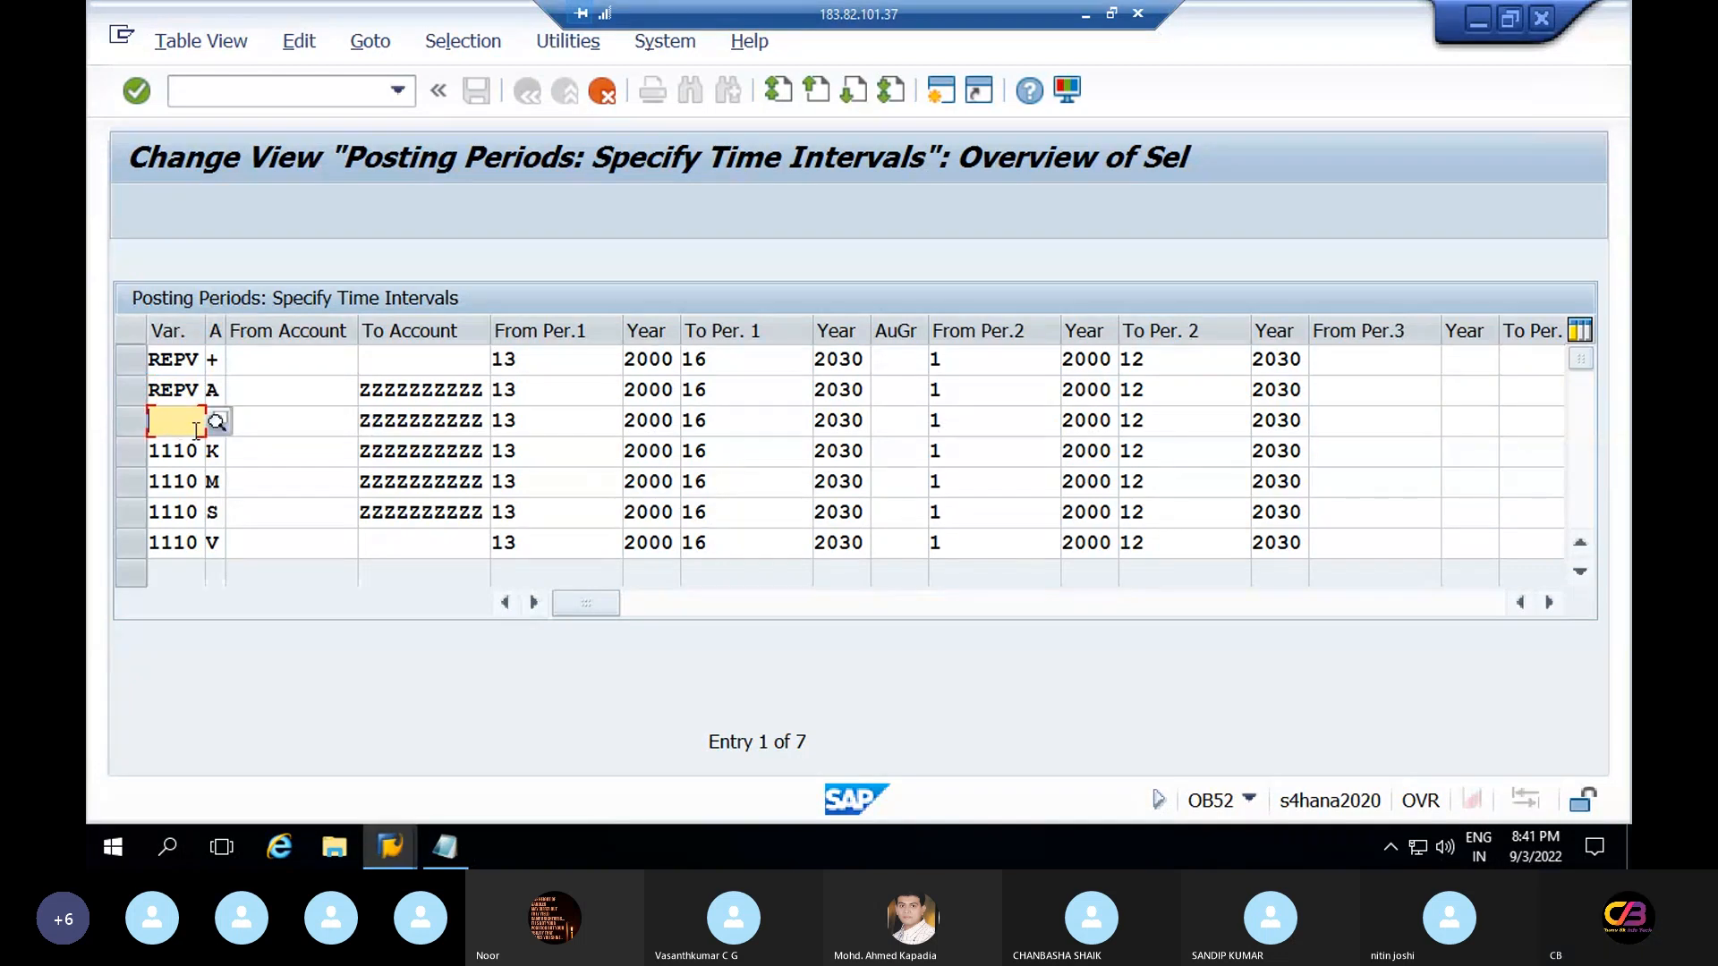
{"action": "key", "text": "ctrl+v"}
{"action": "left_click", "coordinate": [198, 452]}
{"action": "key", "text": "BackSpace"}
{"action": "key", "text": "BackSpace"}
{"action": "key", "text": "BackSpace"}
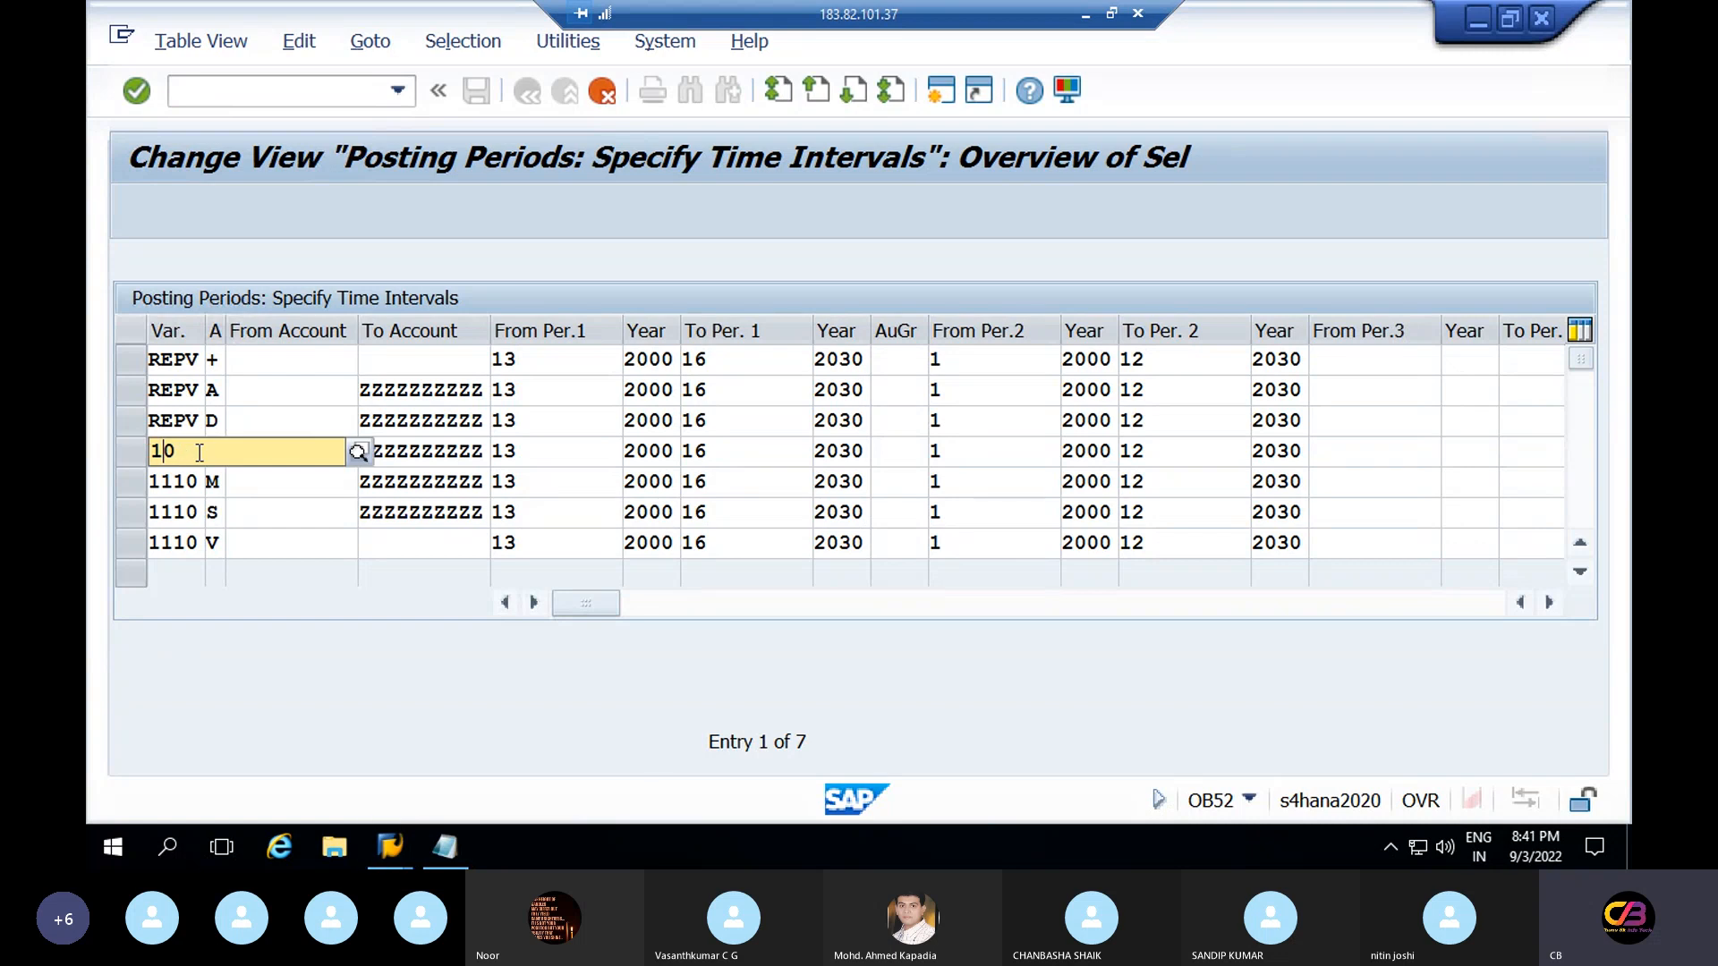
{"action": "key", "text": "Delete"}
{"action": "key", "text": "ctrl+v"}
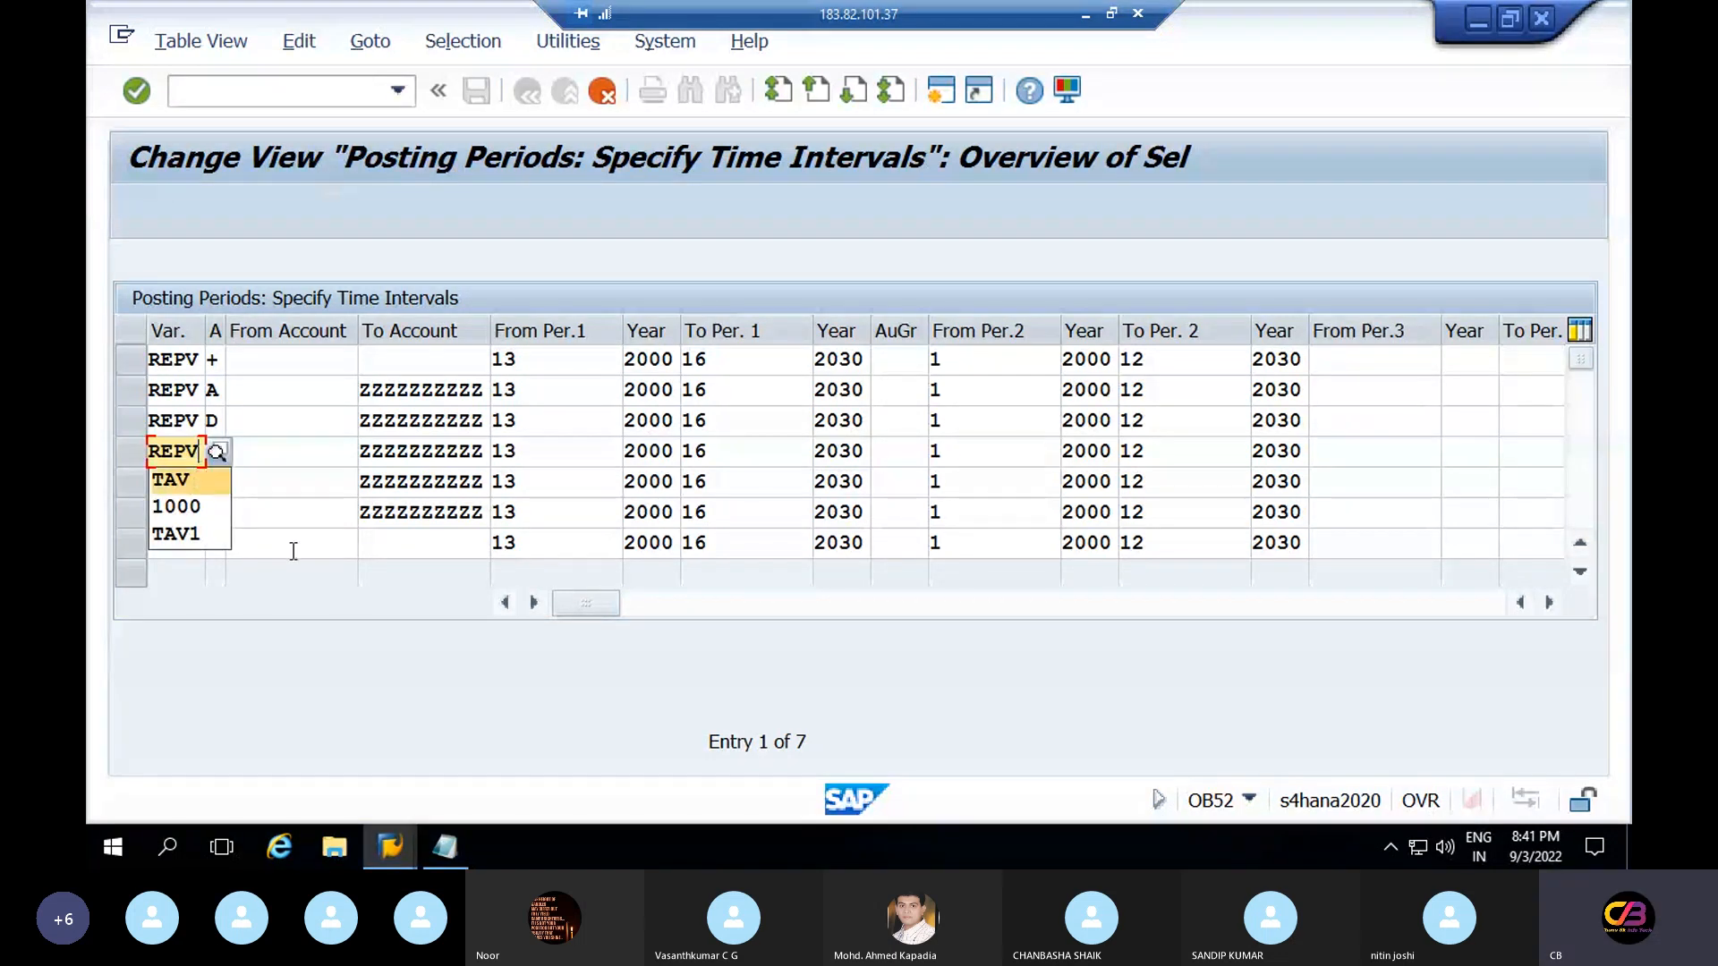
{"action": "double_click", "coordinate": [292, 545]}
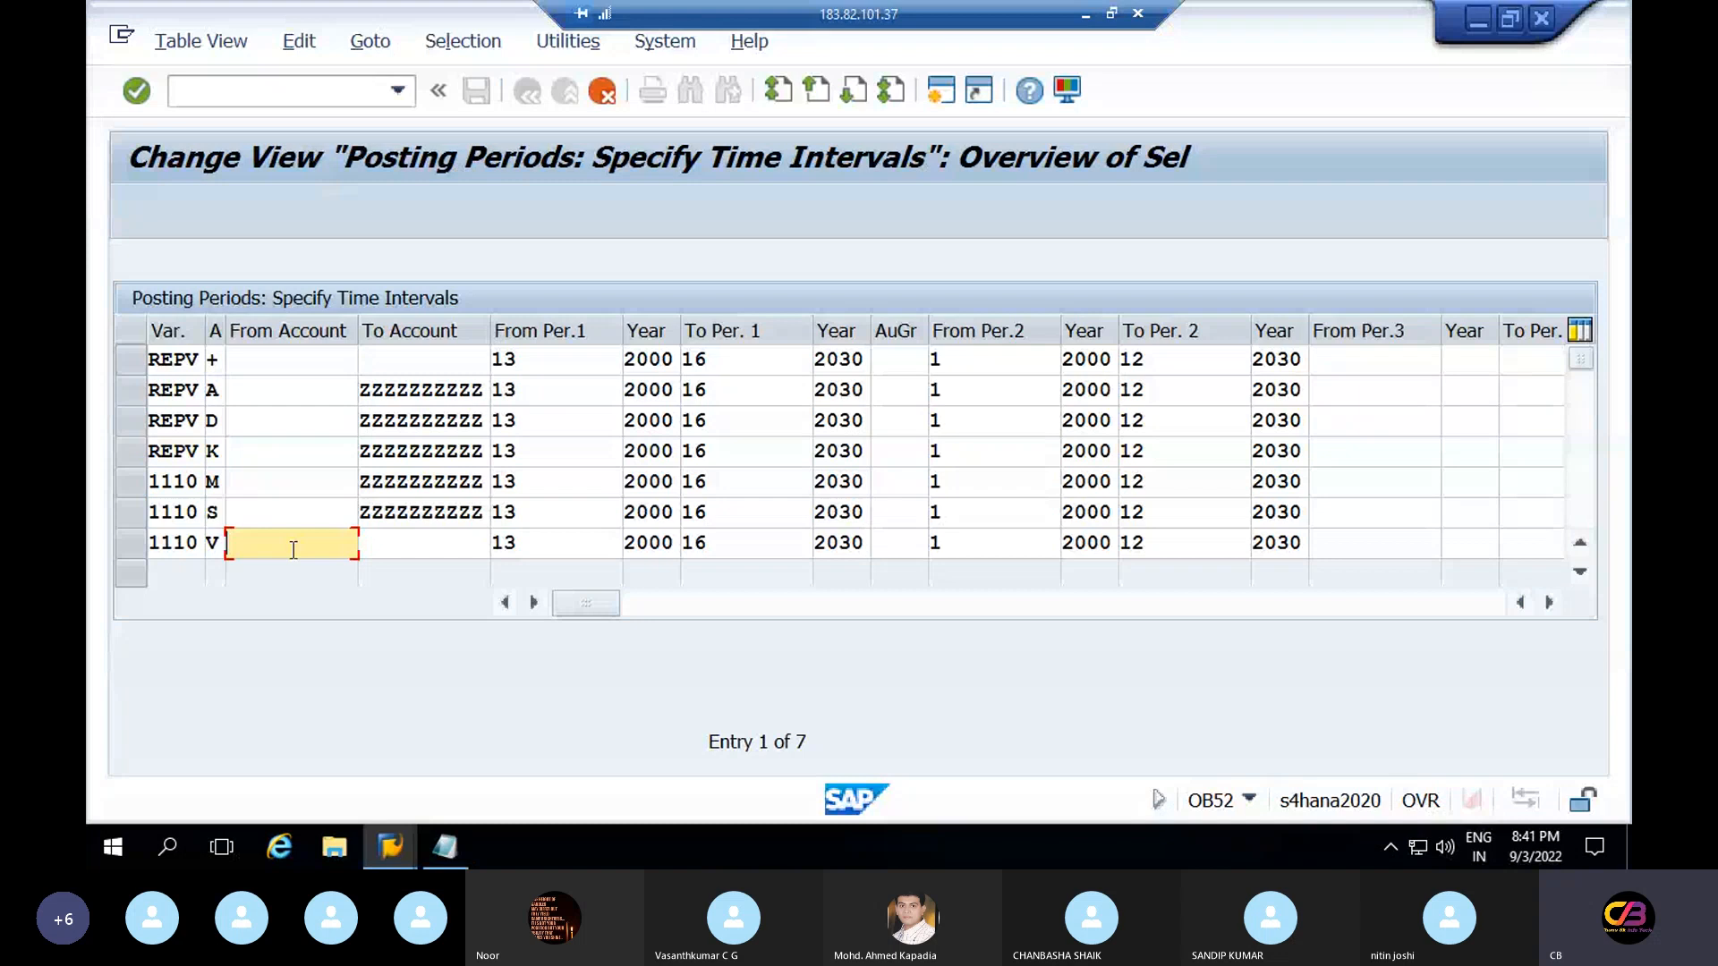
{"action": "left_click", "coordinate": [200, 483]}
{"action": "key", "text": "BackSpace"}
{"action": "key", "text": "BackSpace"}
{"action": "key", "text": "BackSpace"}
{"action": "key", "text": "BackSpace"}
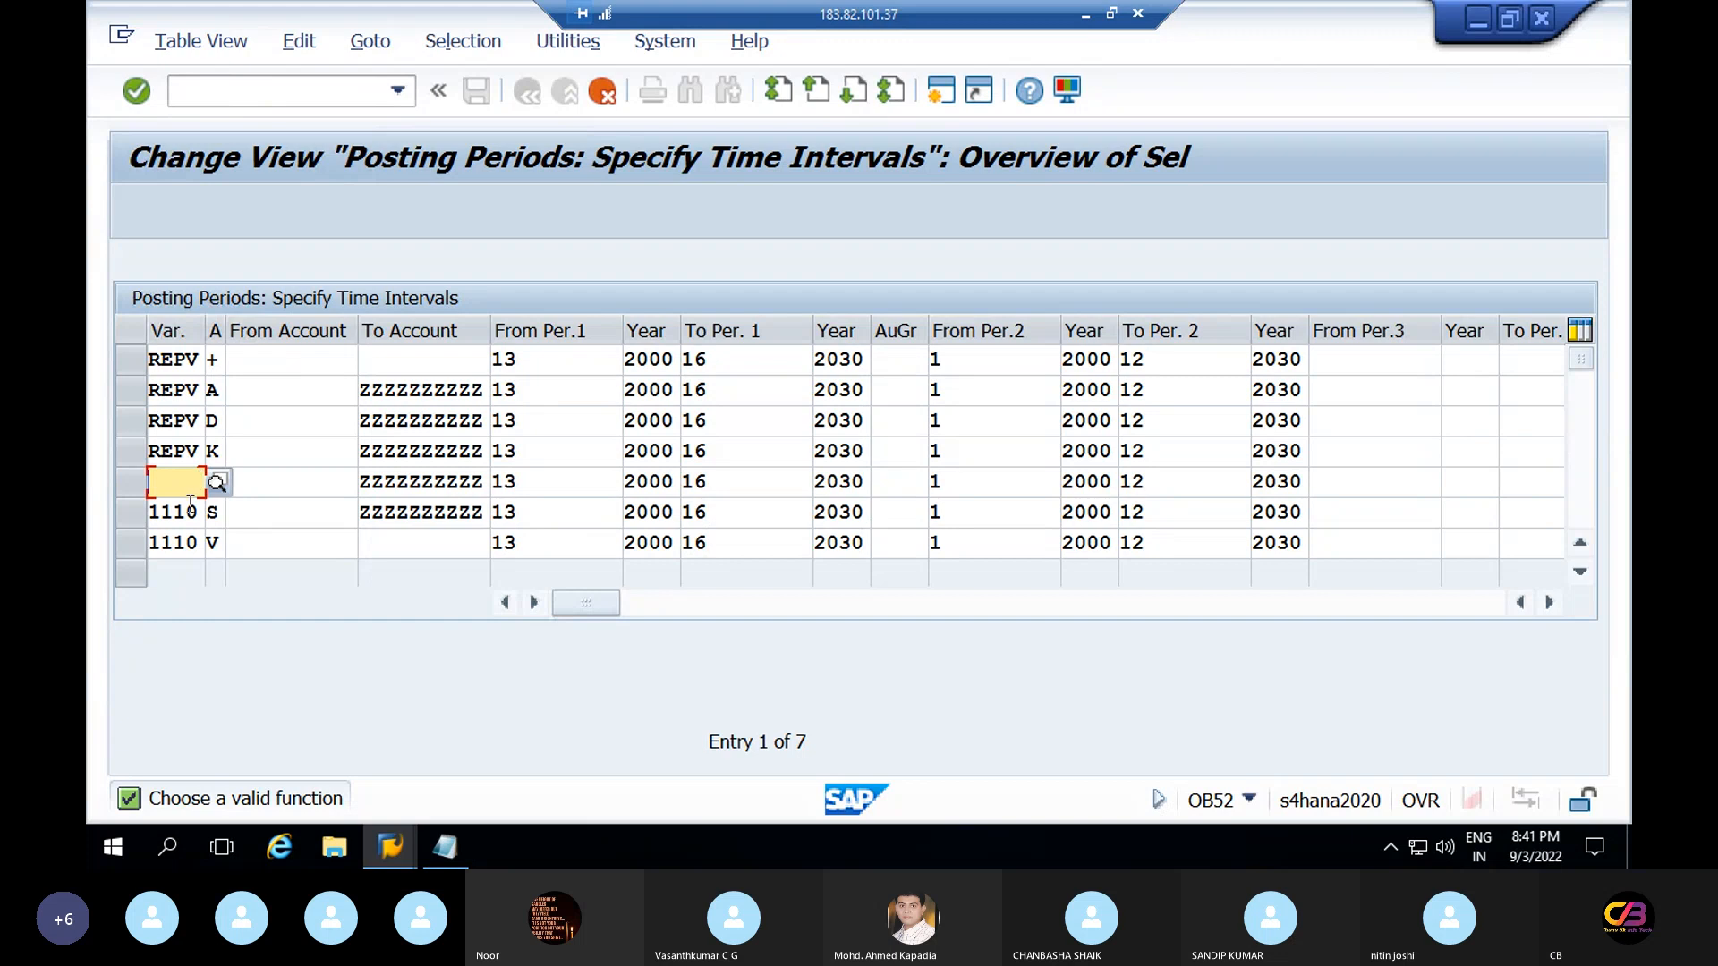
{"action": "type", "text": "REPV"}
Replace 1110 with REPV in the last two rows, then list the first row's account type values
{"action": "left_click", "coordinate": [190, 512]}
{"action": "key", "text": "BackSpace"}
{"action": "key", "text": "BackSpace"}
{"action": "key", "text": "BackSpace"}
{"action": "key", "text": "BackSpace"}
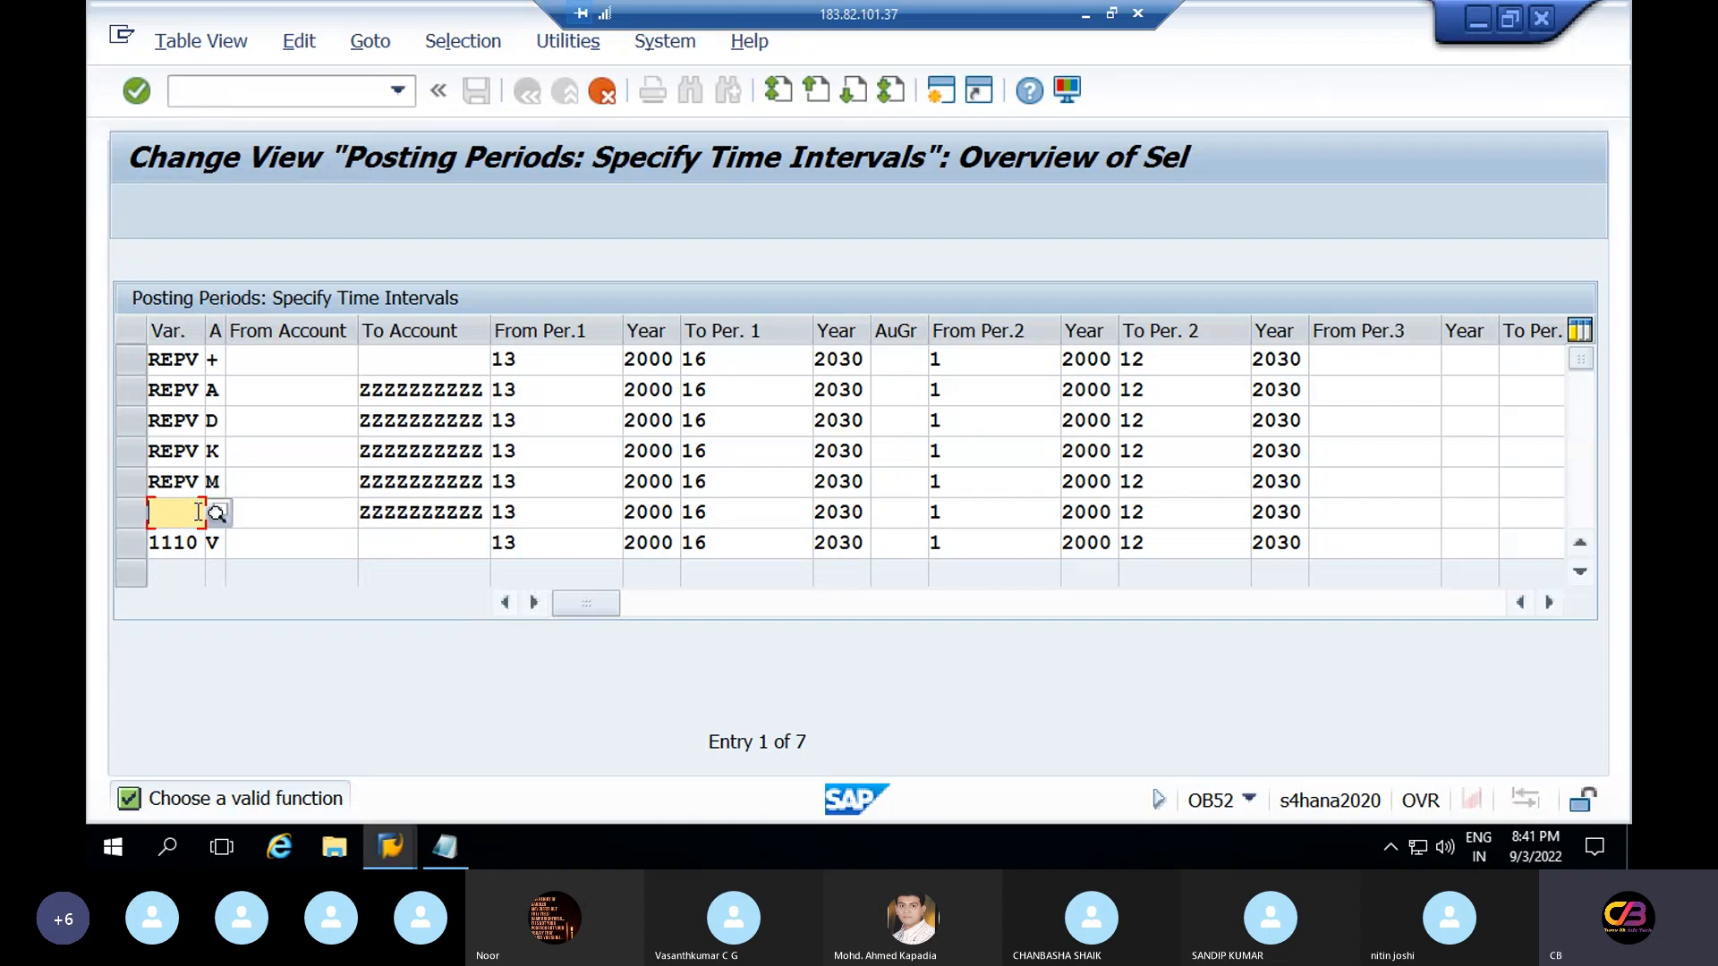
{"action": "type", "text": "REPV"}
{"action": "left_click", "coordinate": [197, 543]}
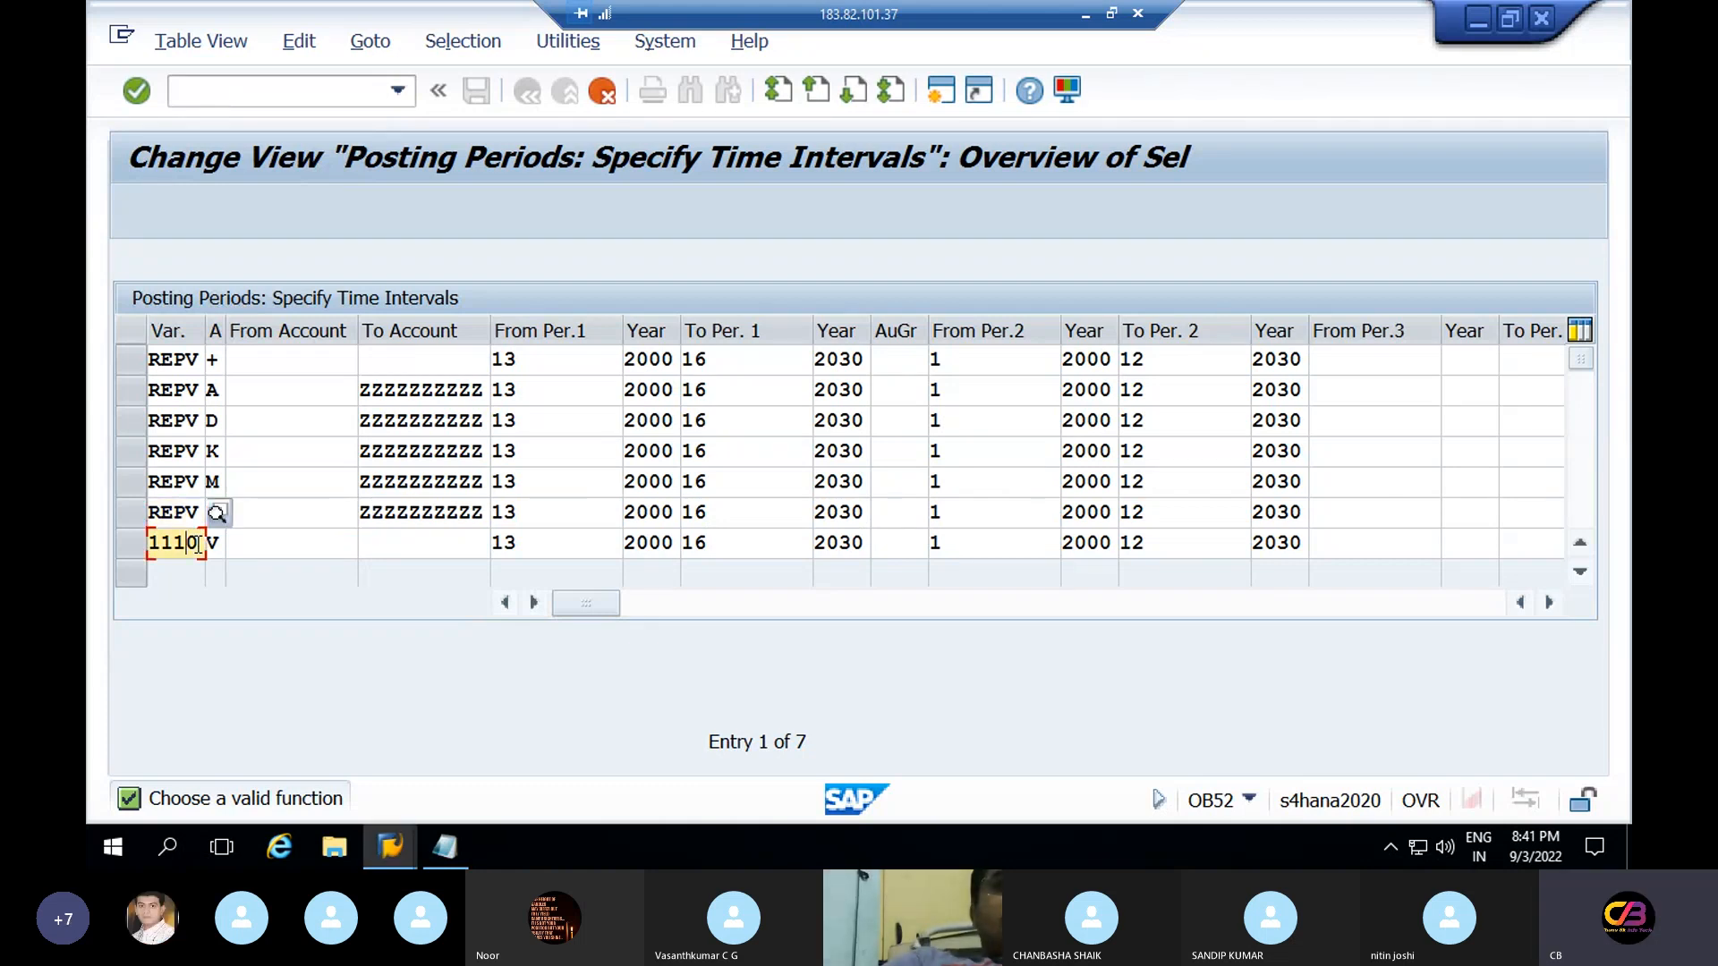
{"action": "key", "text": "BackSpace"}
{"action": "key", "text": "BackSpace"}
{"action": "key", "text": "BackSpace"}
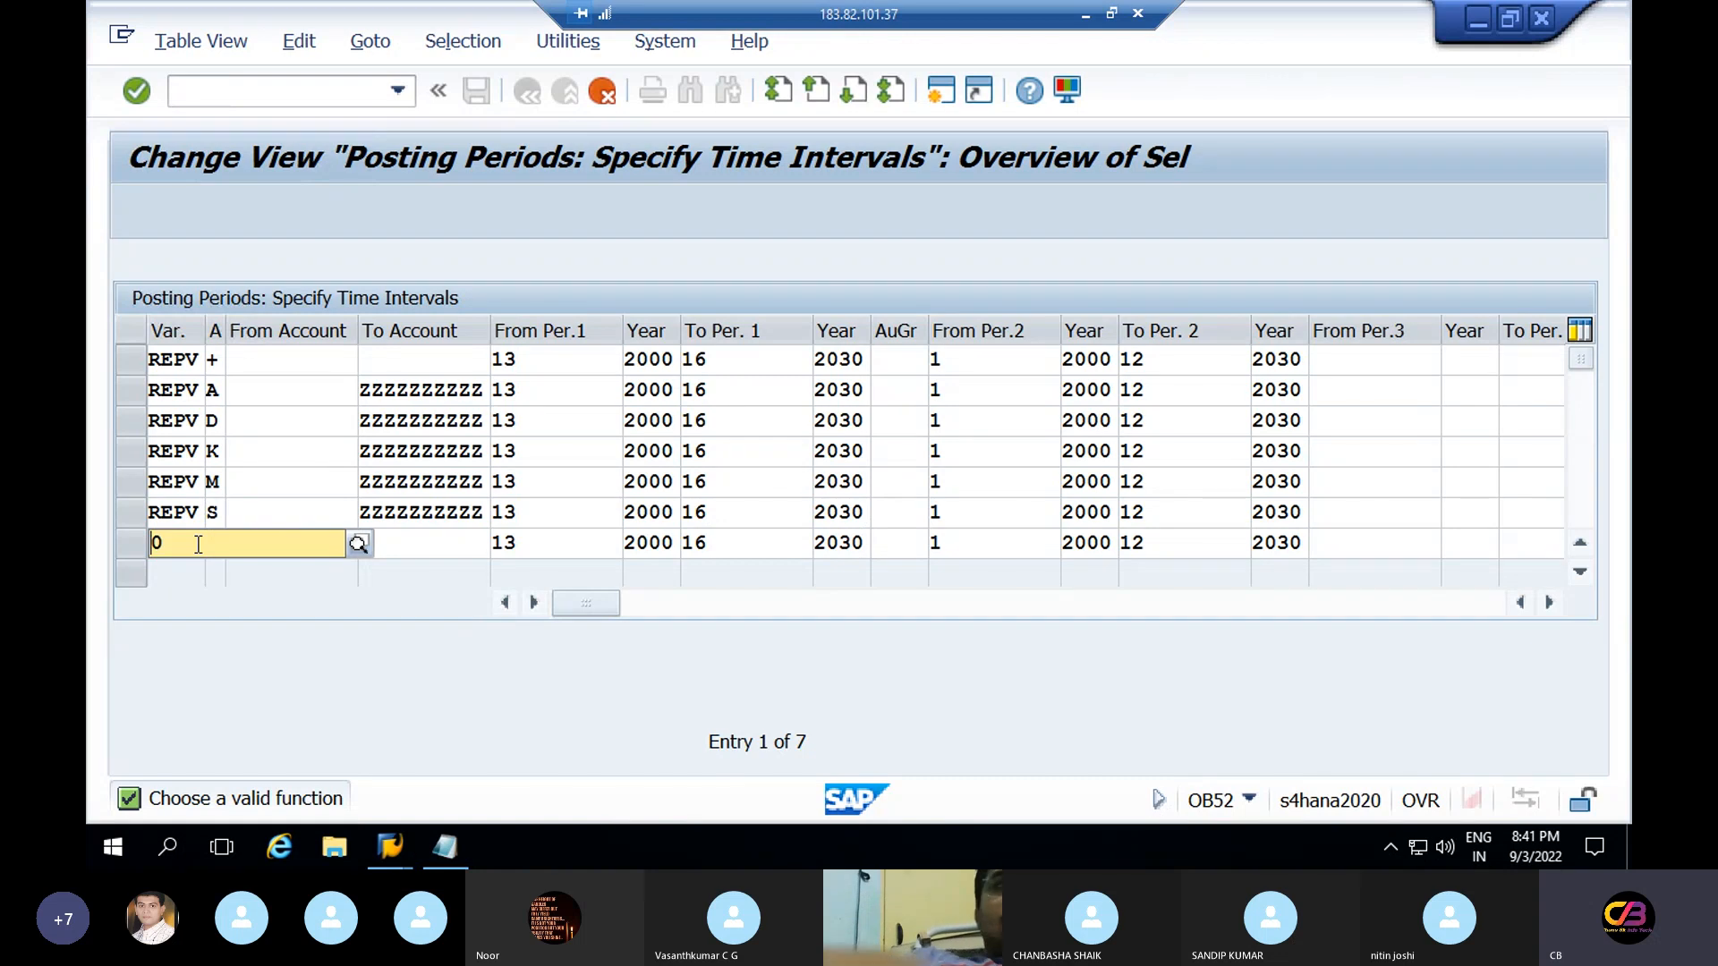
{"action": "key", "text": "Delete"}
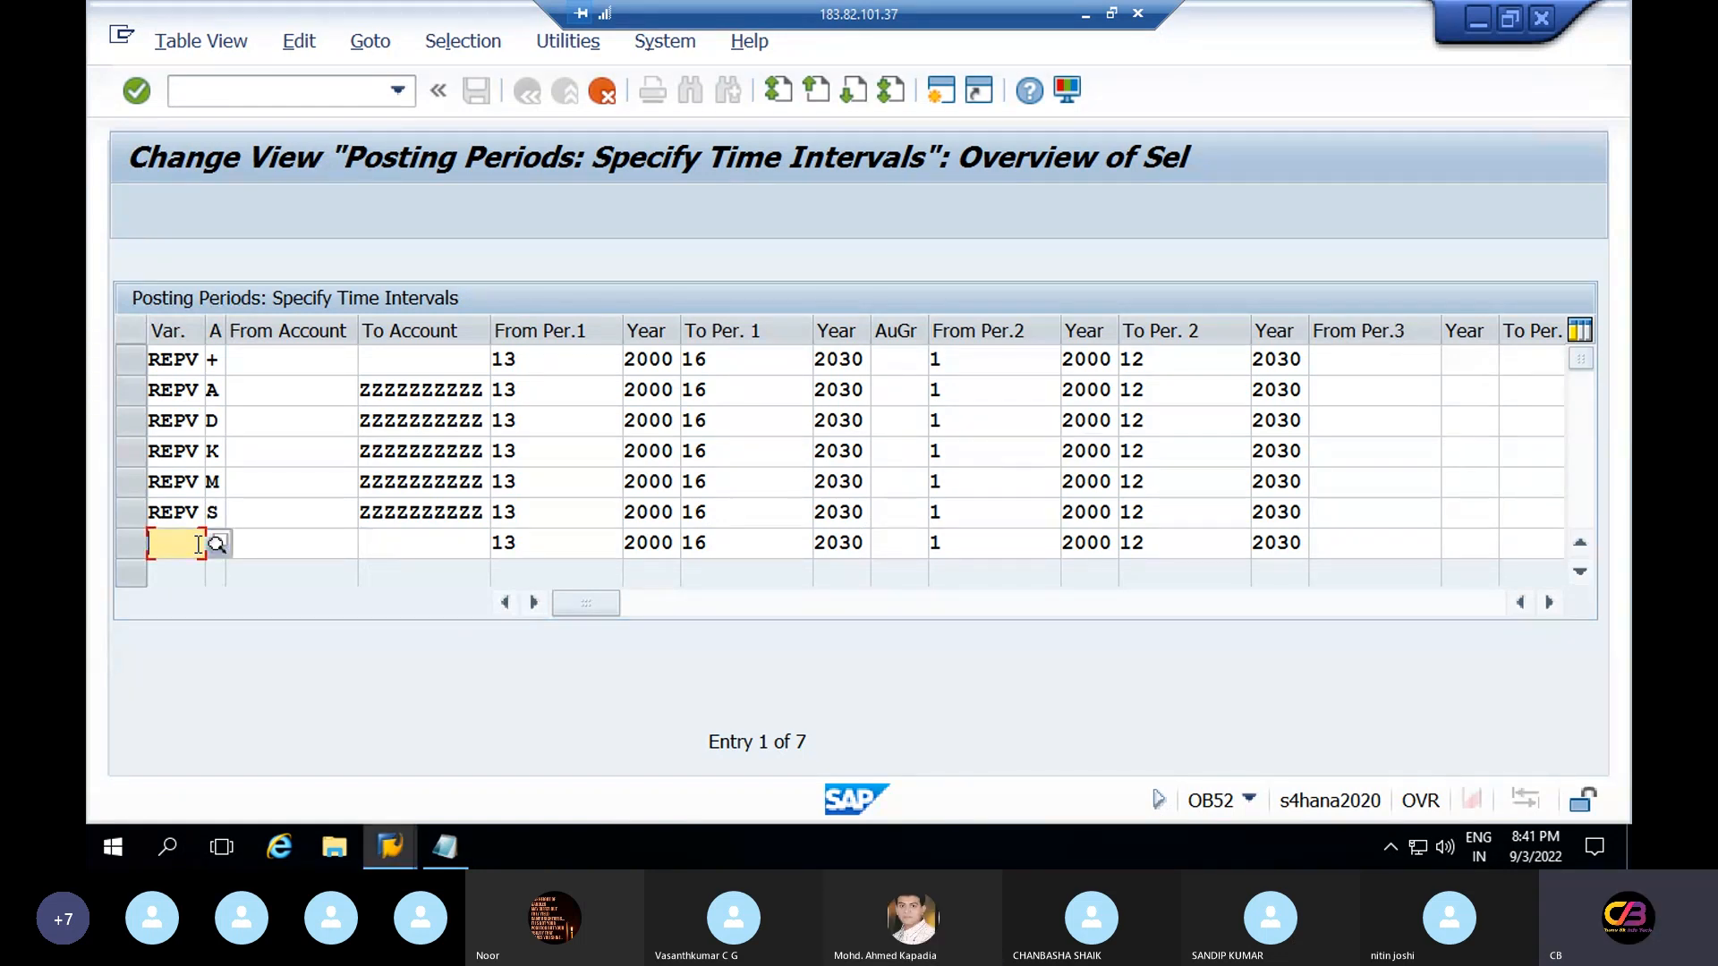
{"action": "type", "text": "REPV"}
{"action": "left_click", "coordinate": [213, 361]}
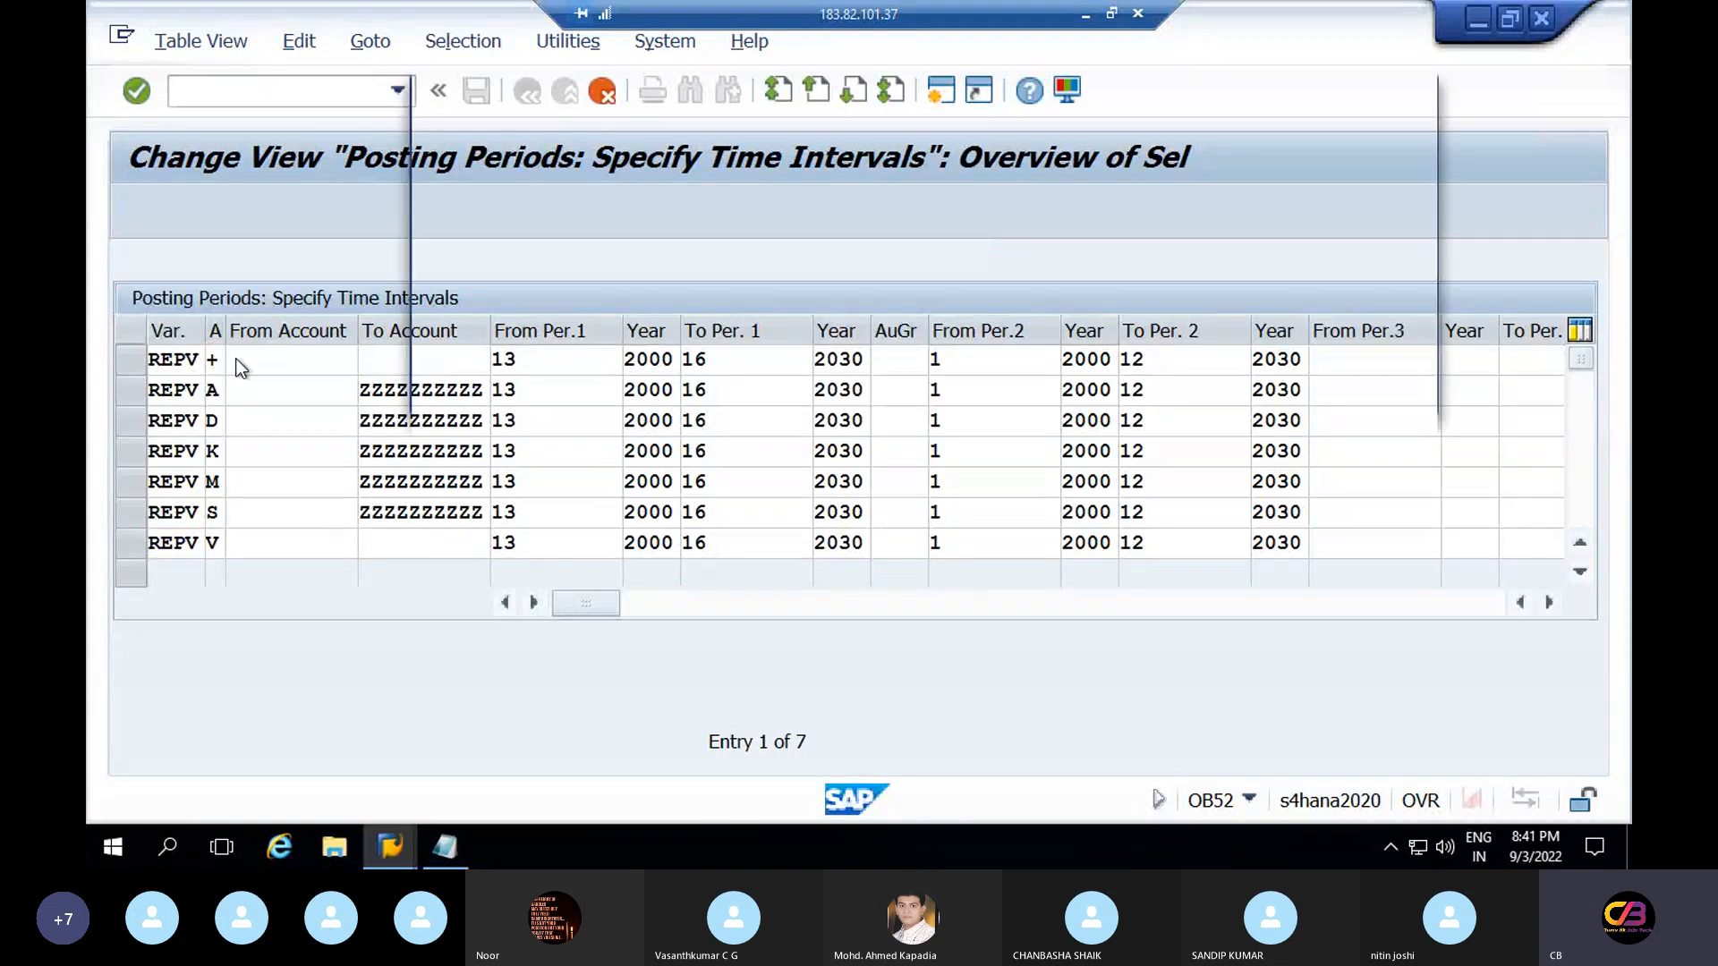
{"action": "key", "text": "F4"}
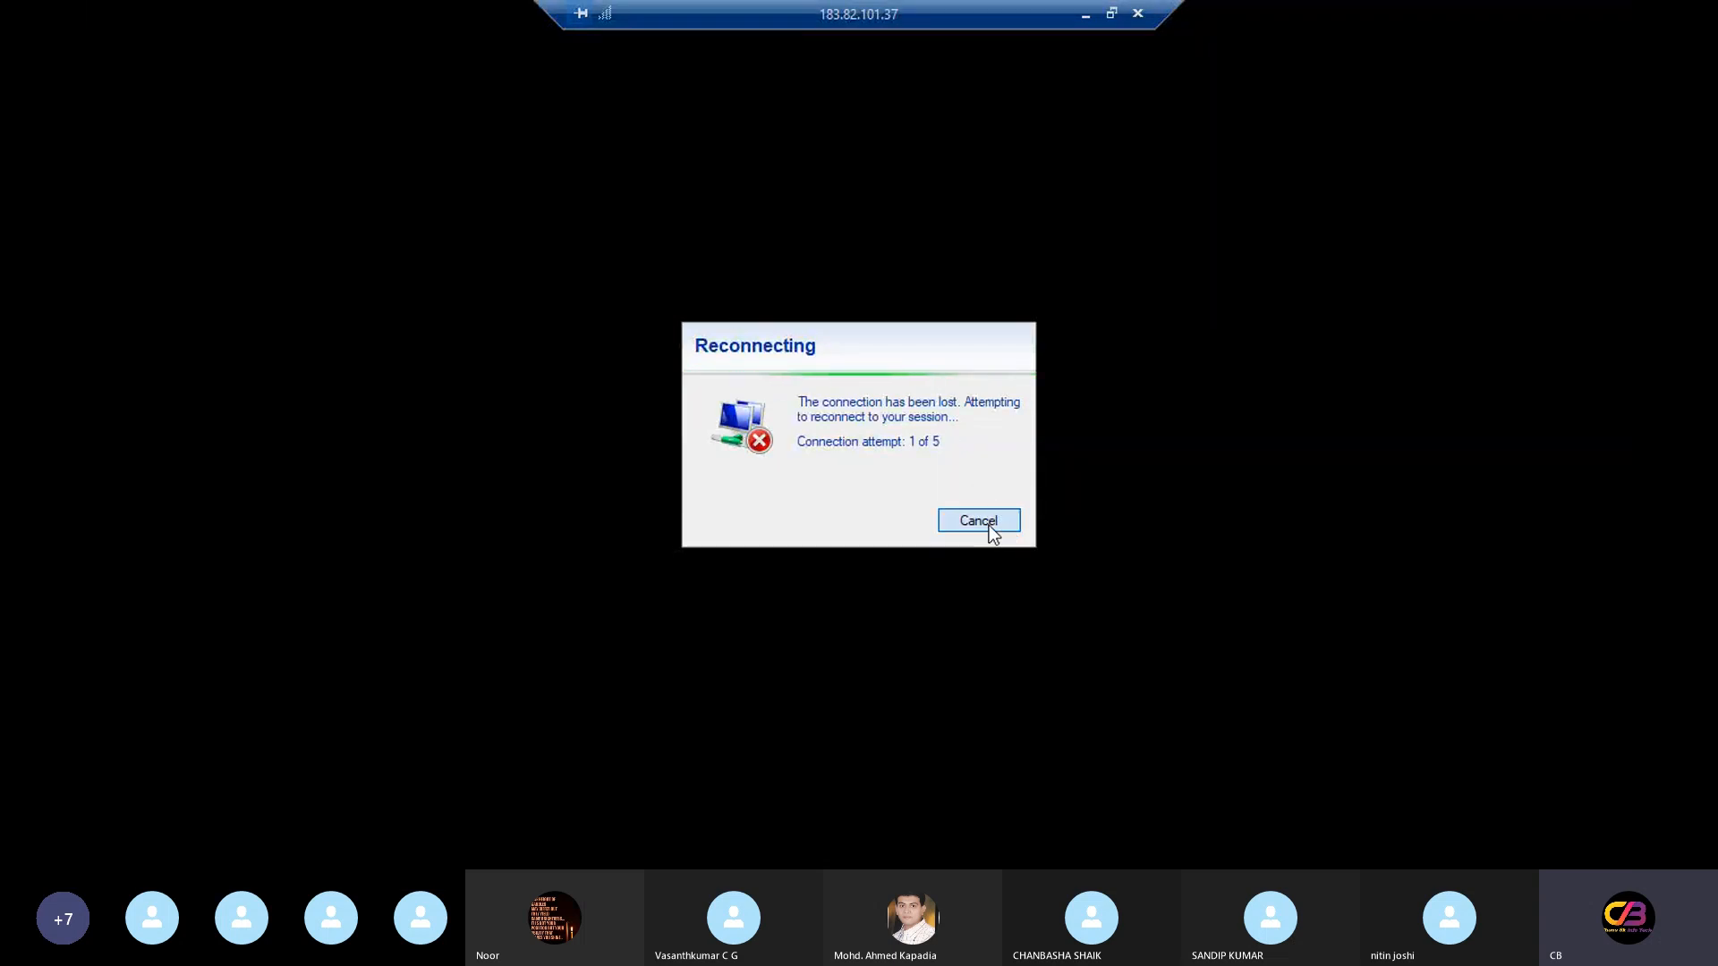
Cancel the failed reconnection and relaunch Remote Desktop Connection (MSTSC) through Run
{"action": "left_click", "coordinate": [978, 521]}
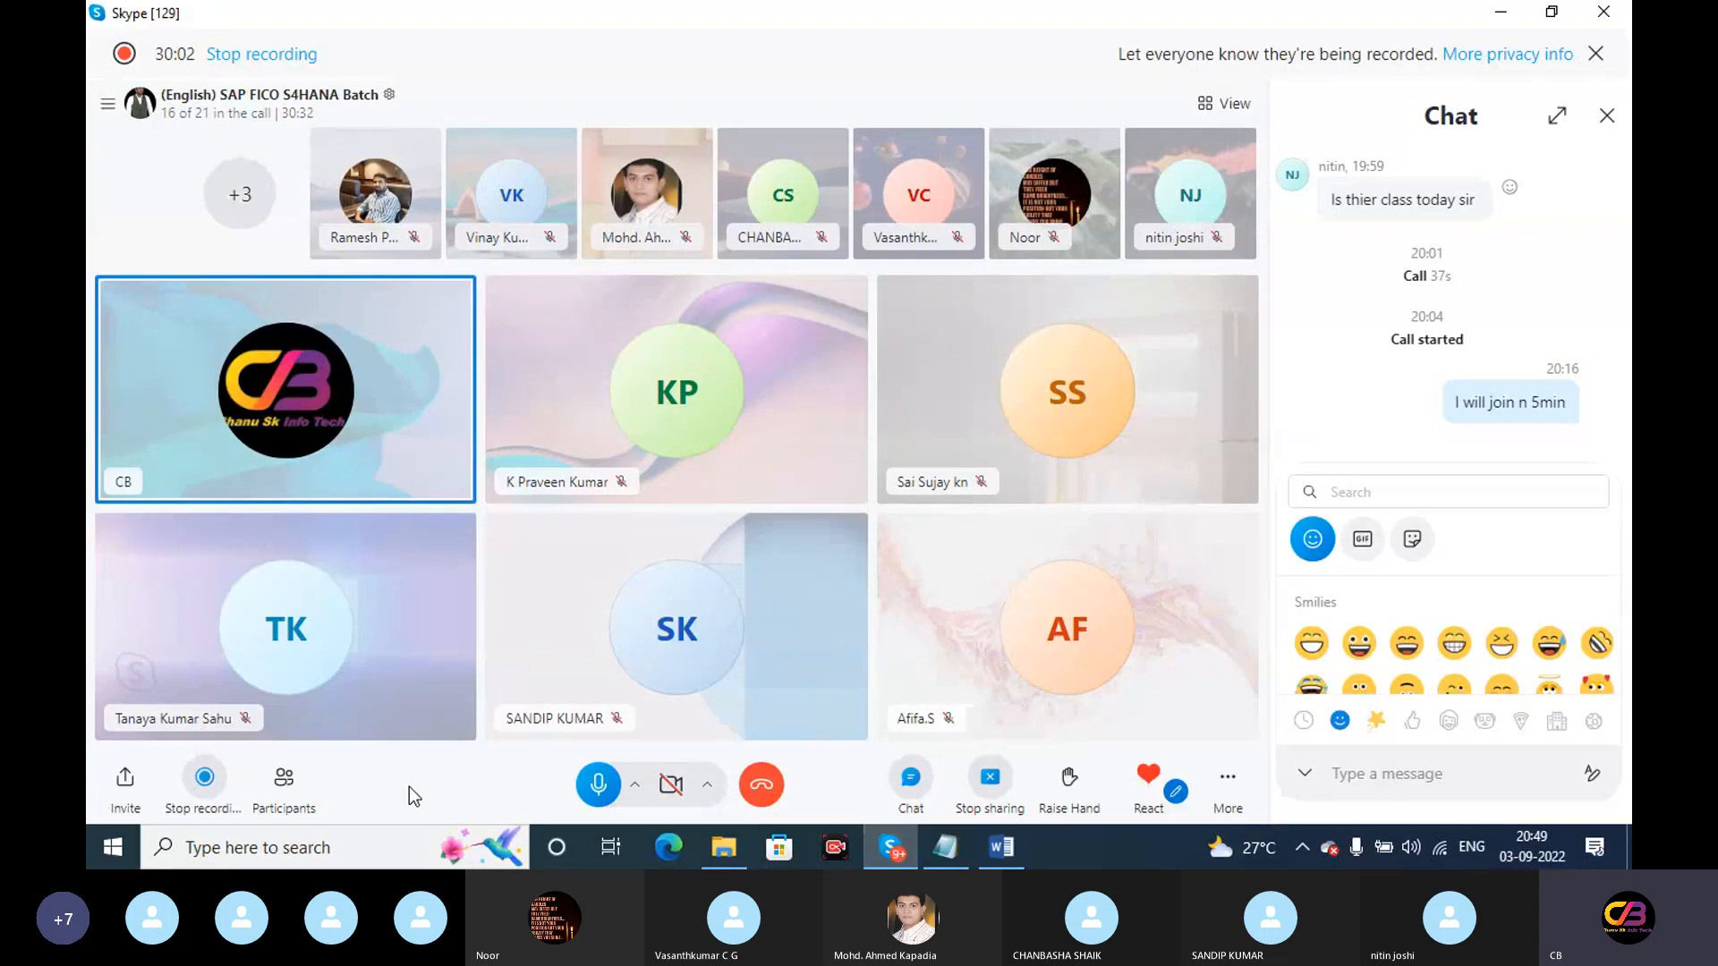
{"action": "left_click", "coordinate": [315, 855]}
{"action": "type", "text": "re"}
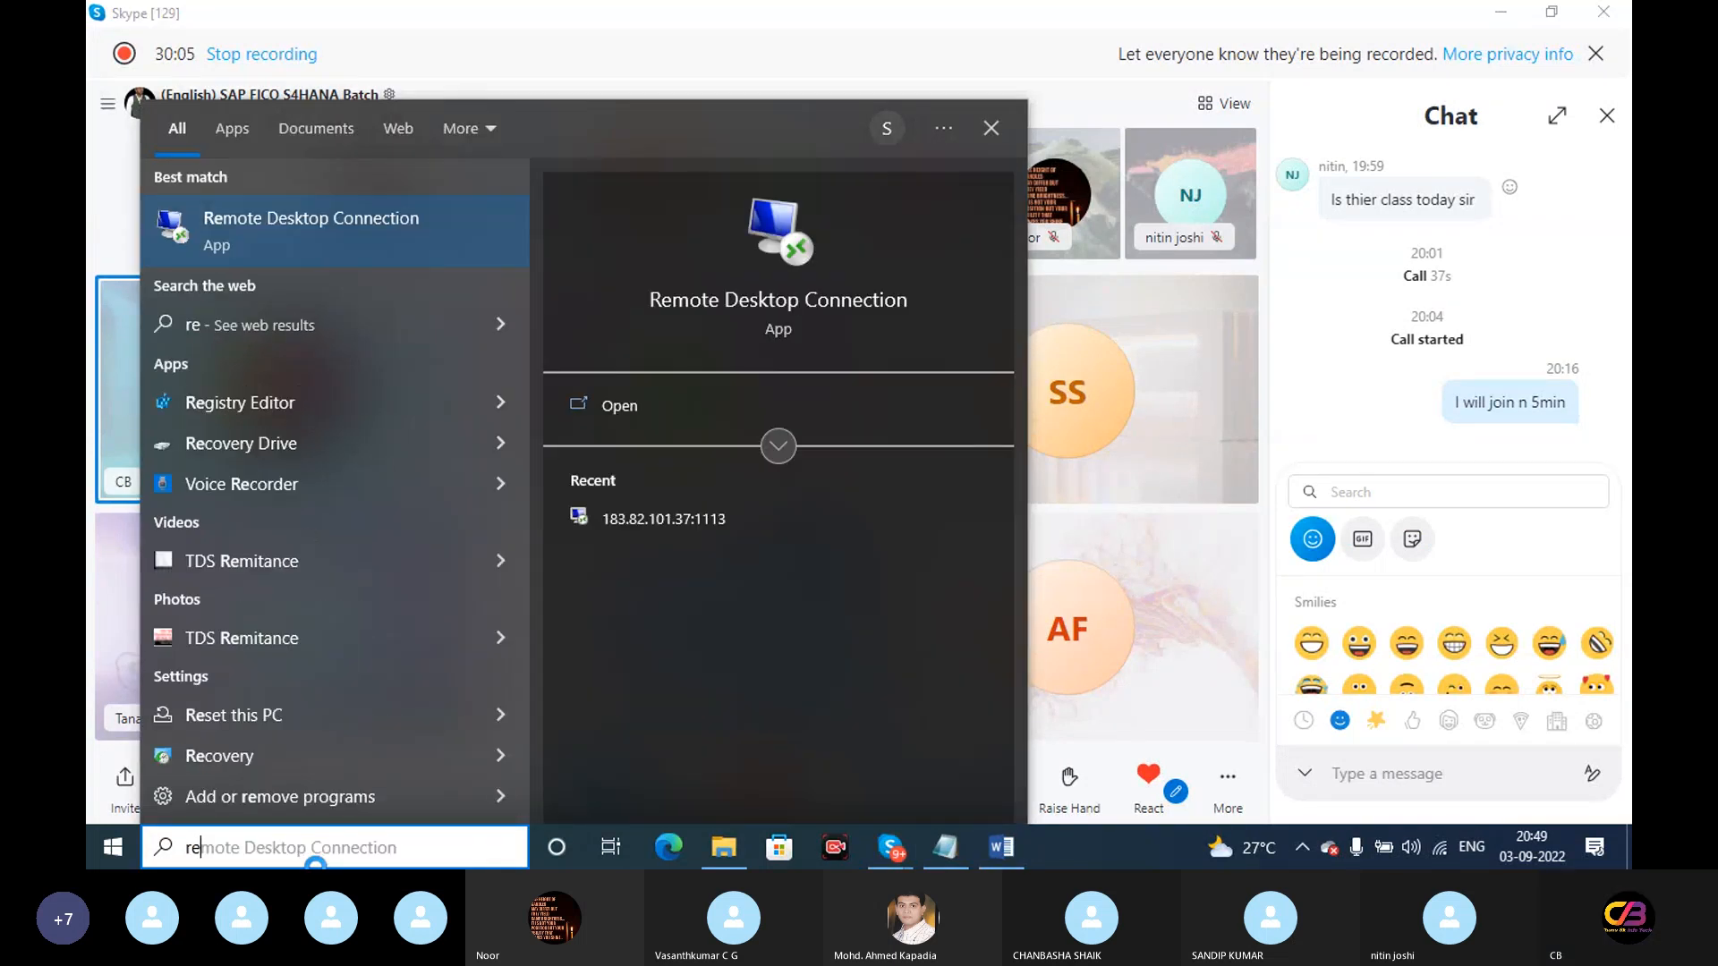
{"action": "key", "text": "BackSpace"}
{"action": "key", "text": "BackSpace"}
{"action": "type", "text": "ru"}
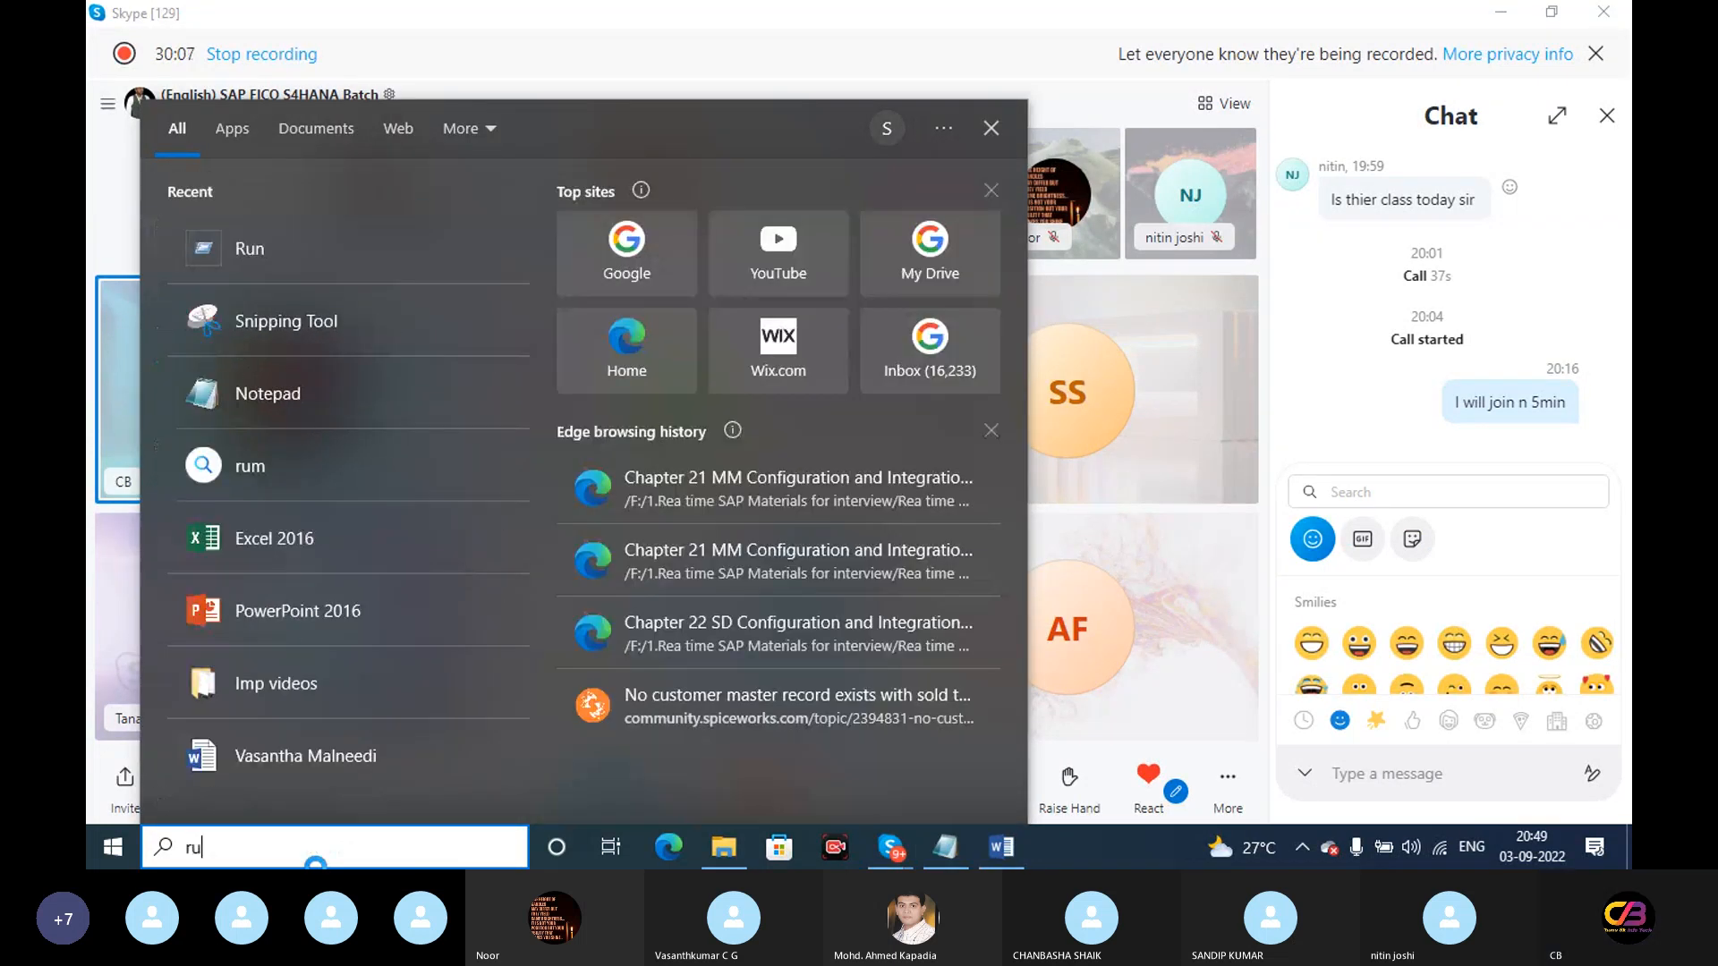
{"action": "type", "text": "n"}
{"action": "key", "text": "Return"}
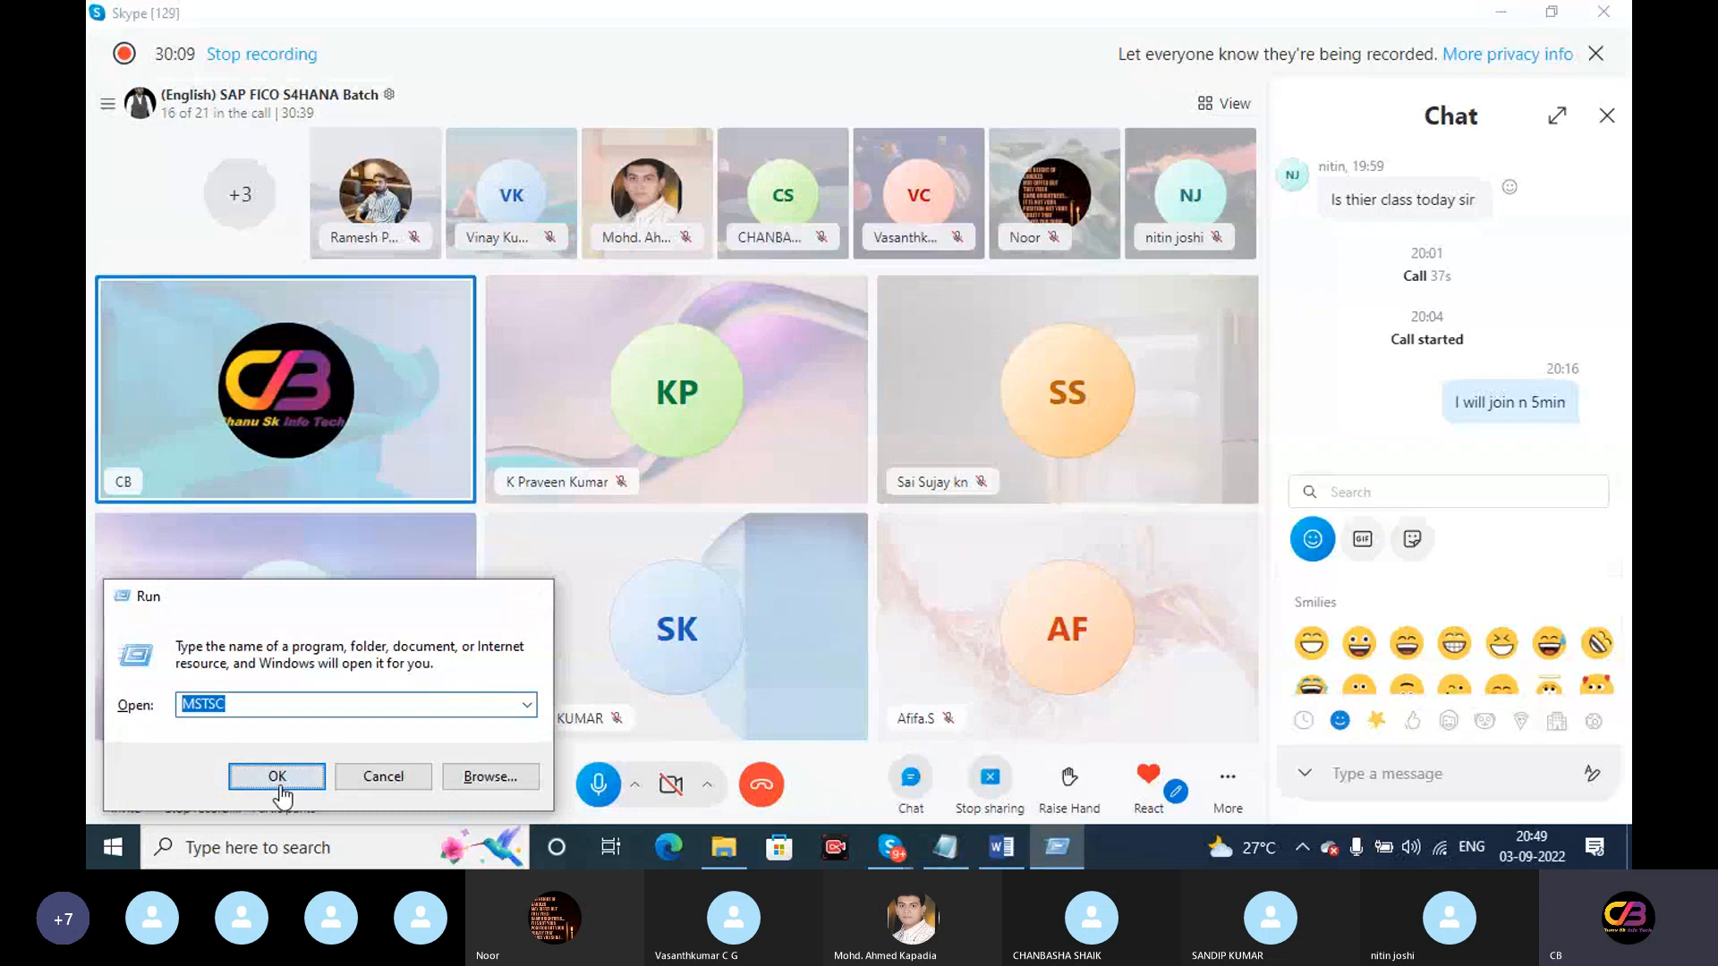
{"action": "left_click", "coordinate": [278, 781]}
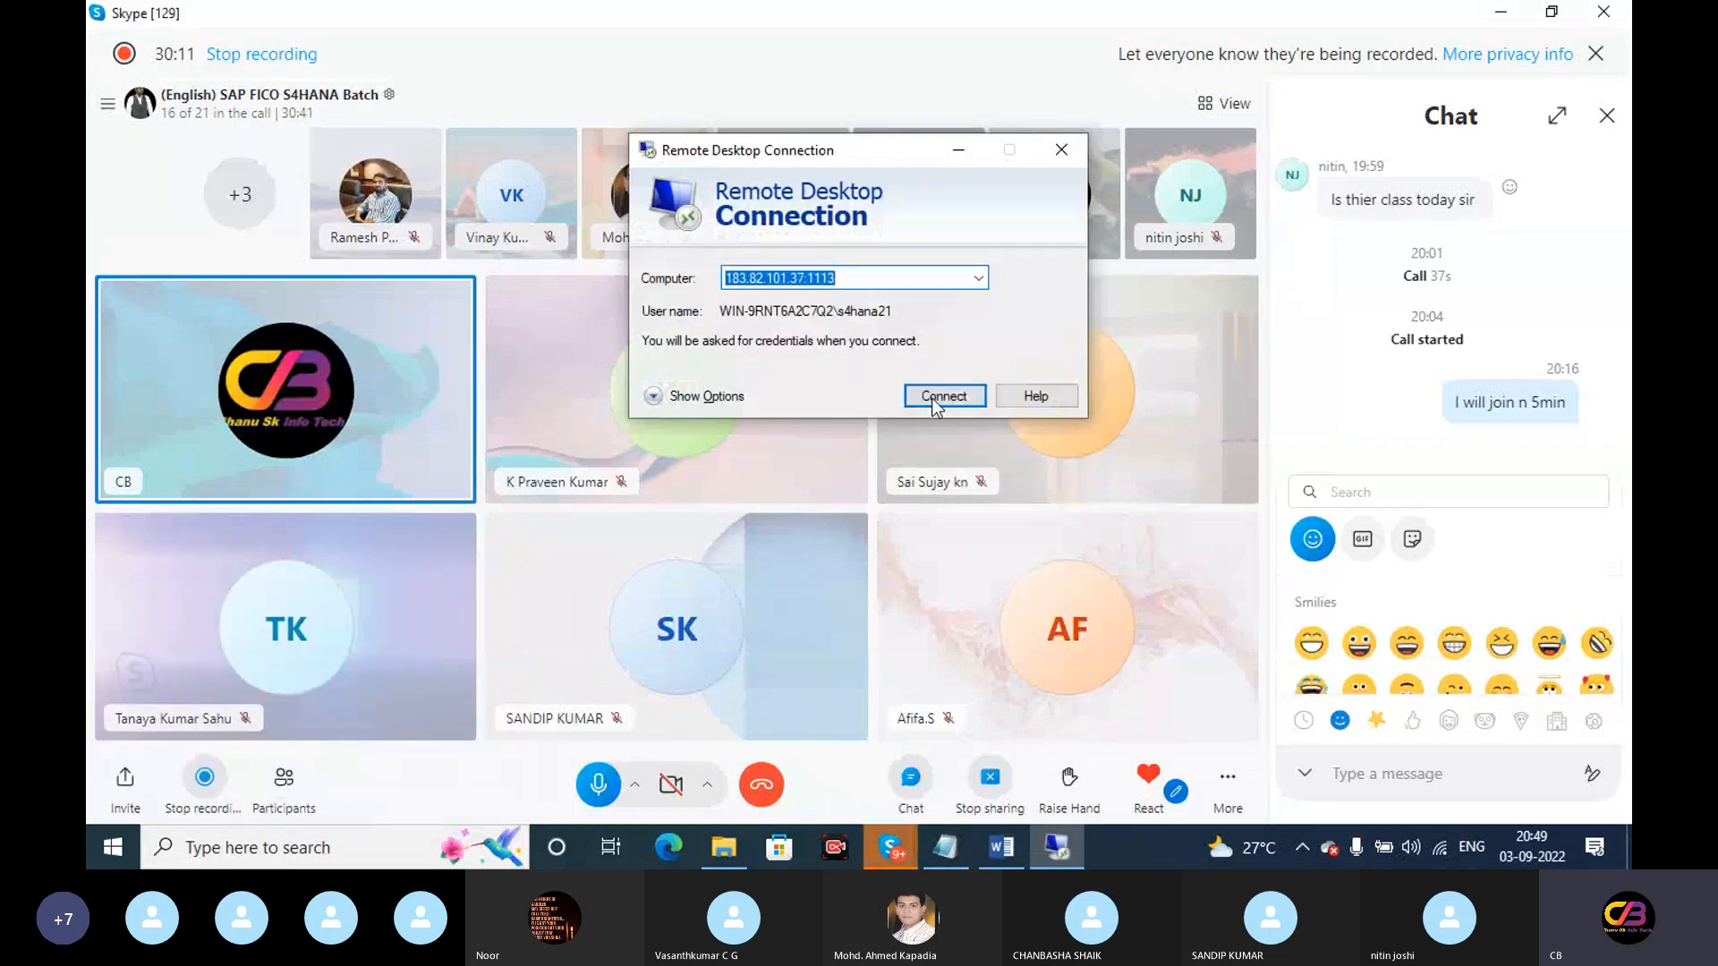
Connect using the password copied from the notes and accept the certificate warning
{"action": "left_click", "coordinate": [934, 397]}
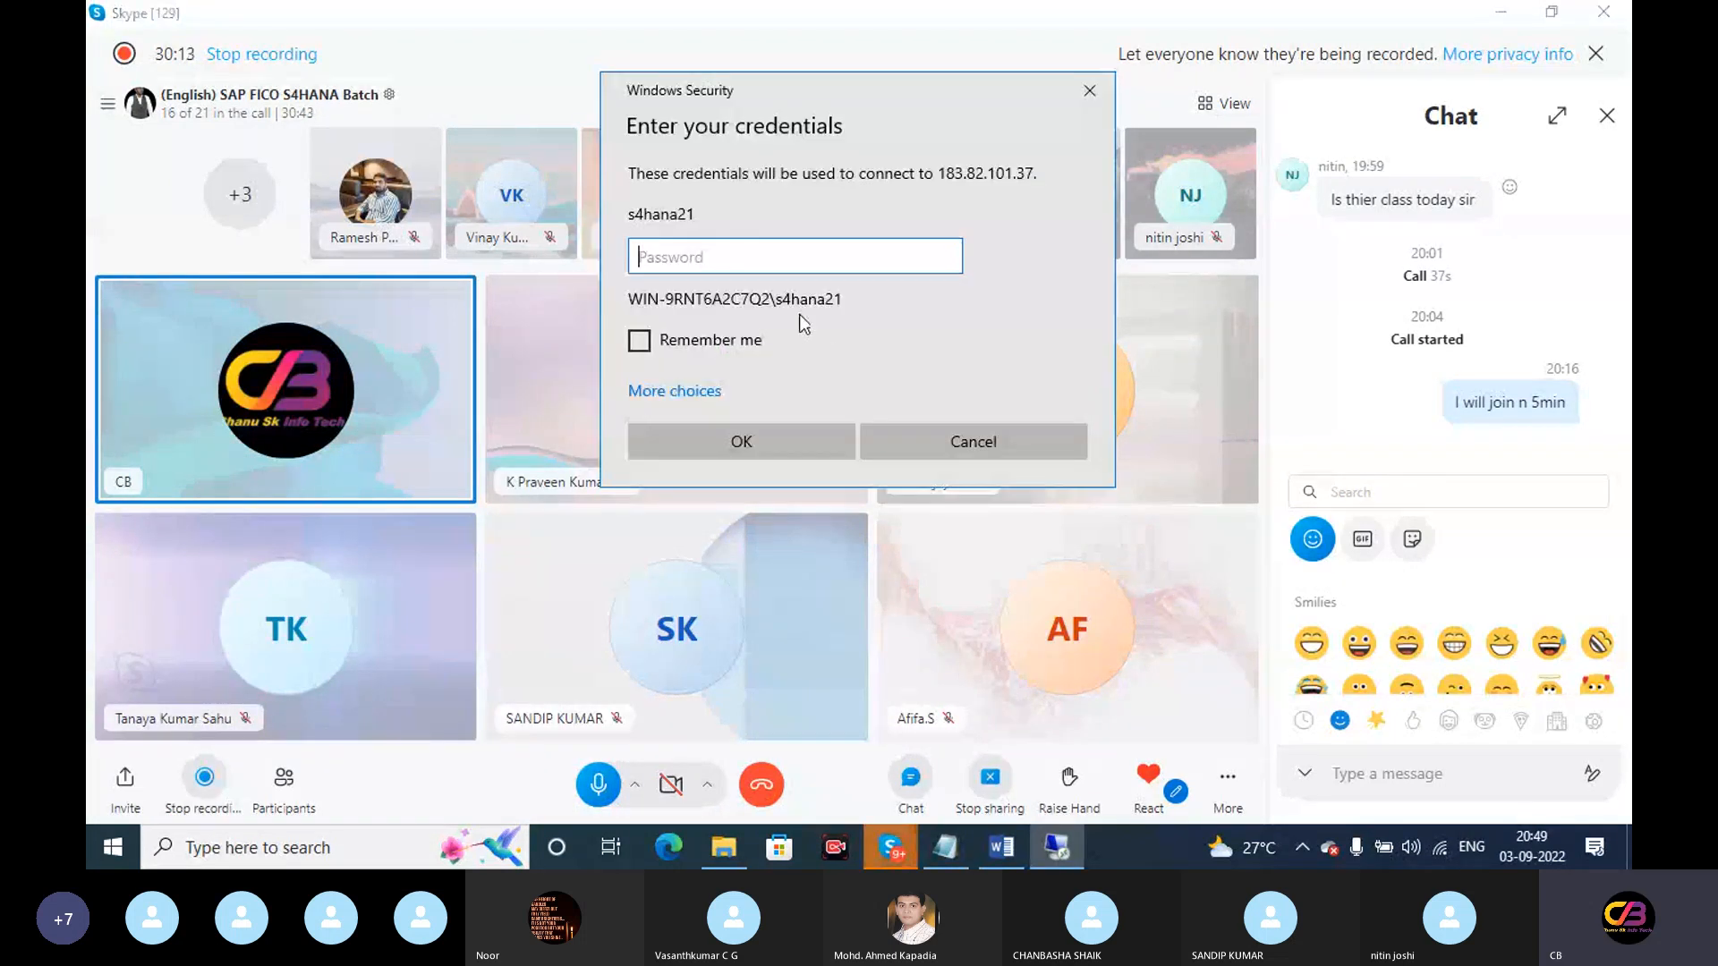
{"action": "left_click", "coordinate": [958, 846]}
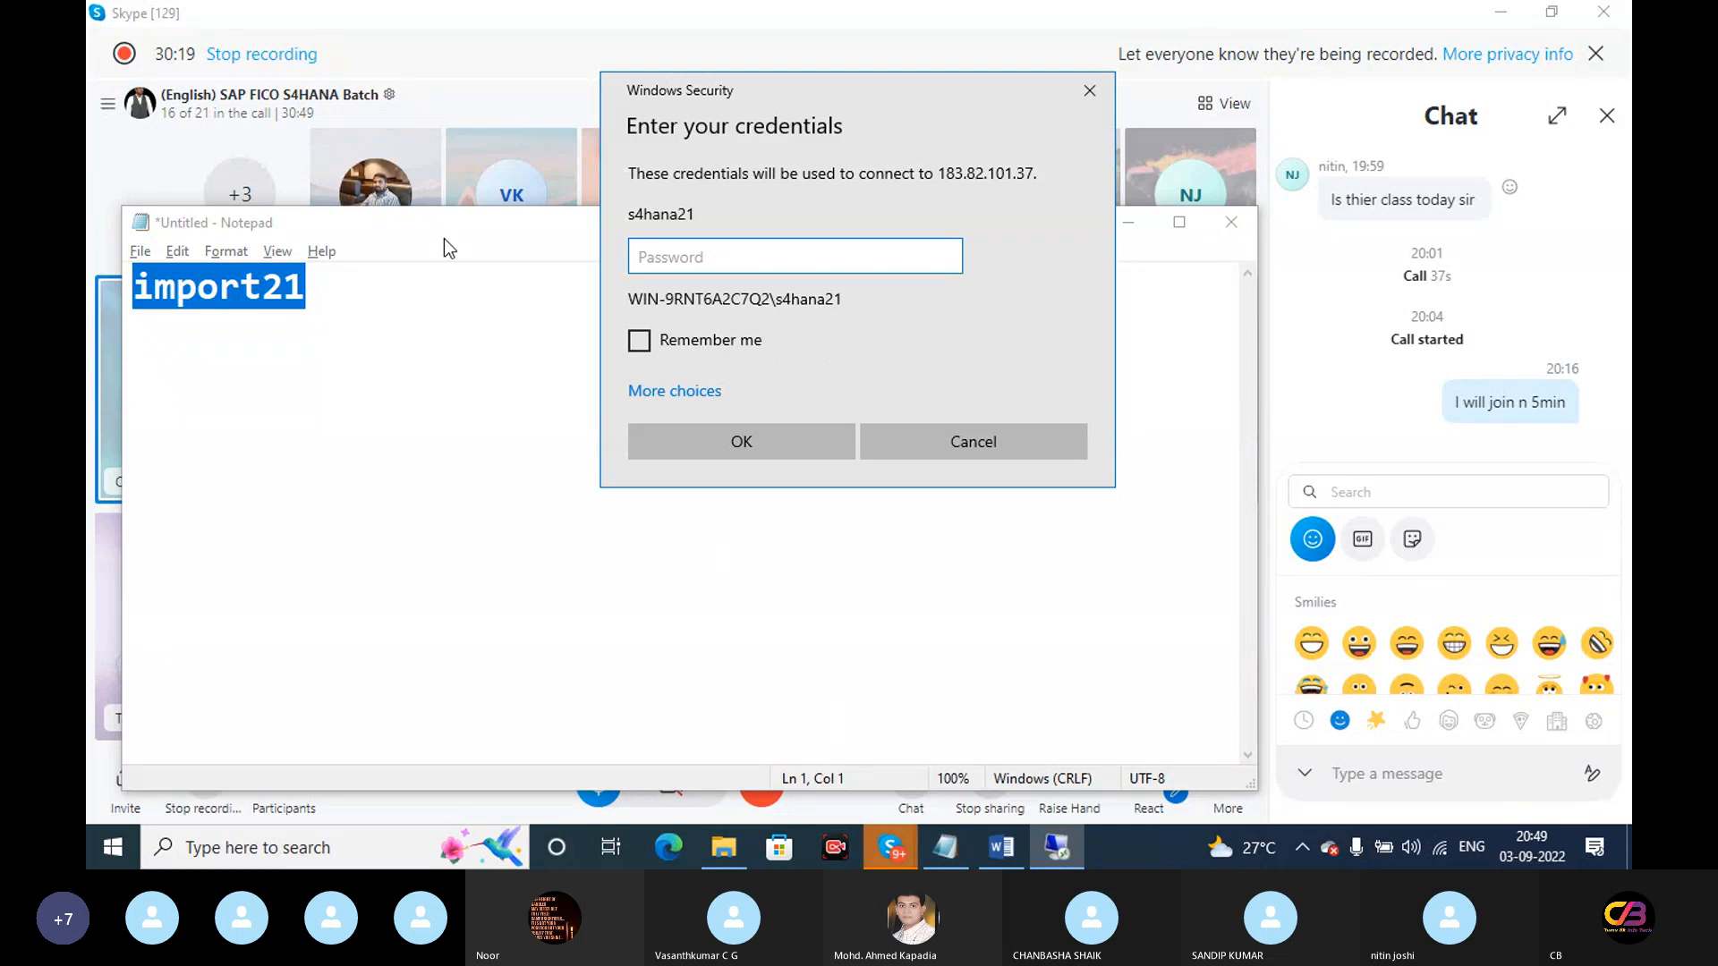
{"action": "left_click", "coordinate": [444, 238]}
{"action": "left_click", "coordinate": [444, 100]}
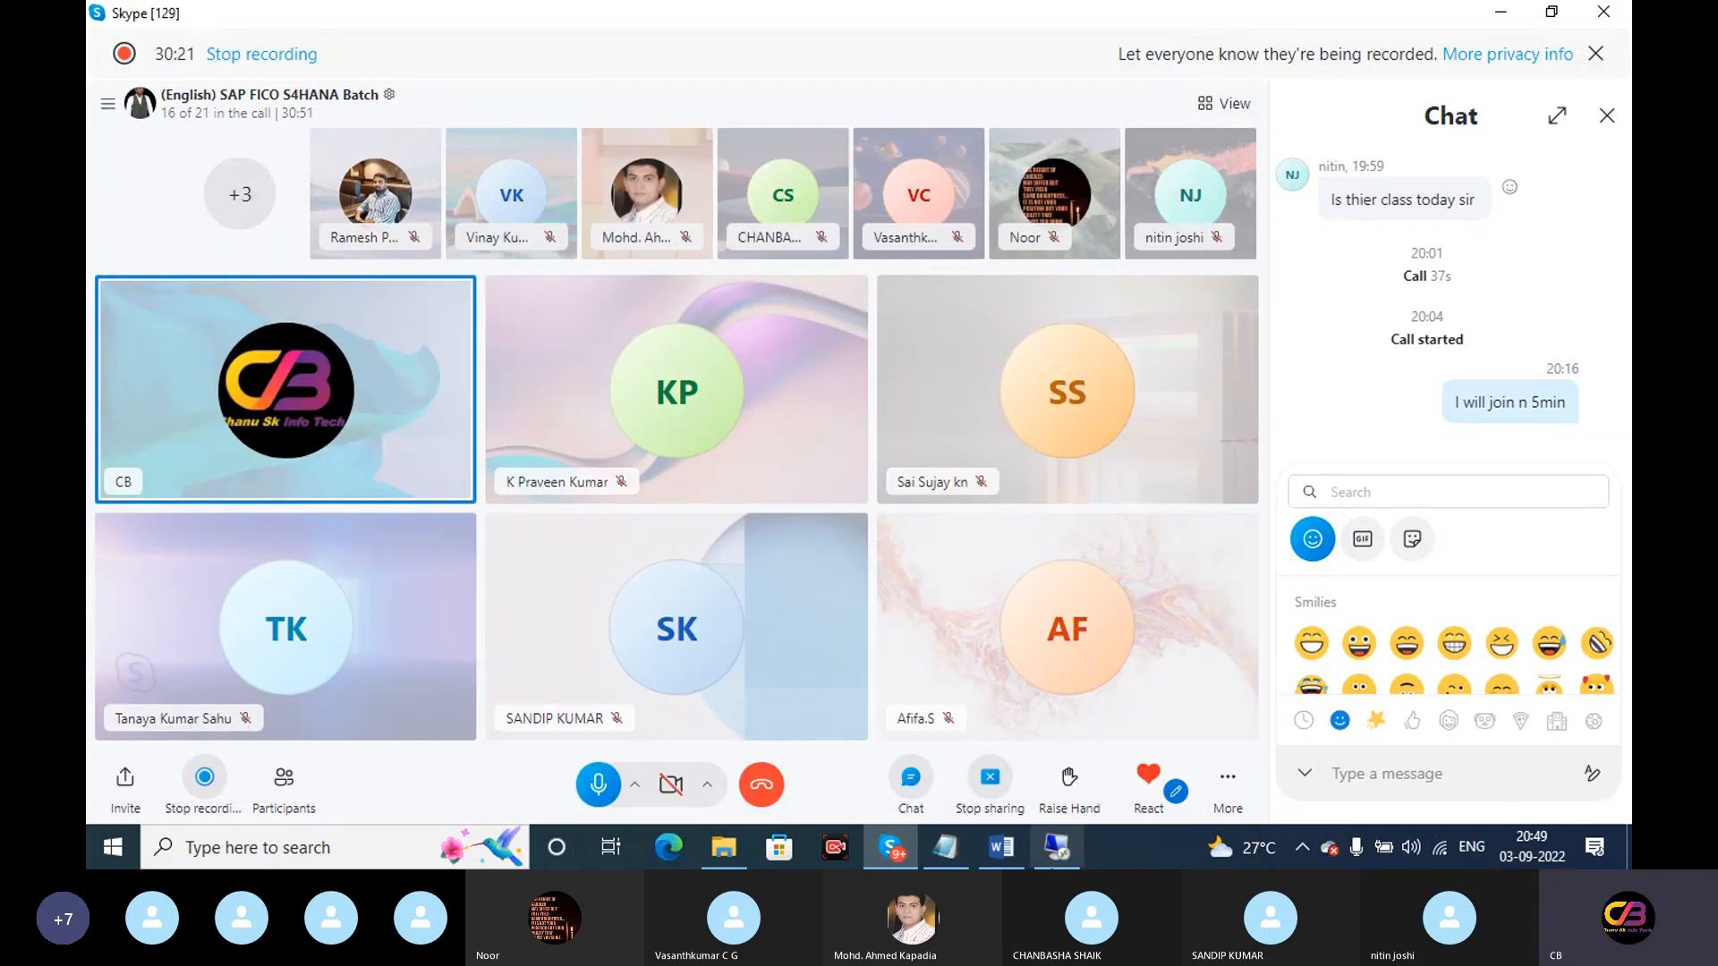
{"action": "left_click", "coordinate": [1056, 852]}
{"action": "key", "text": "ctrl+v"}
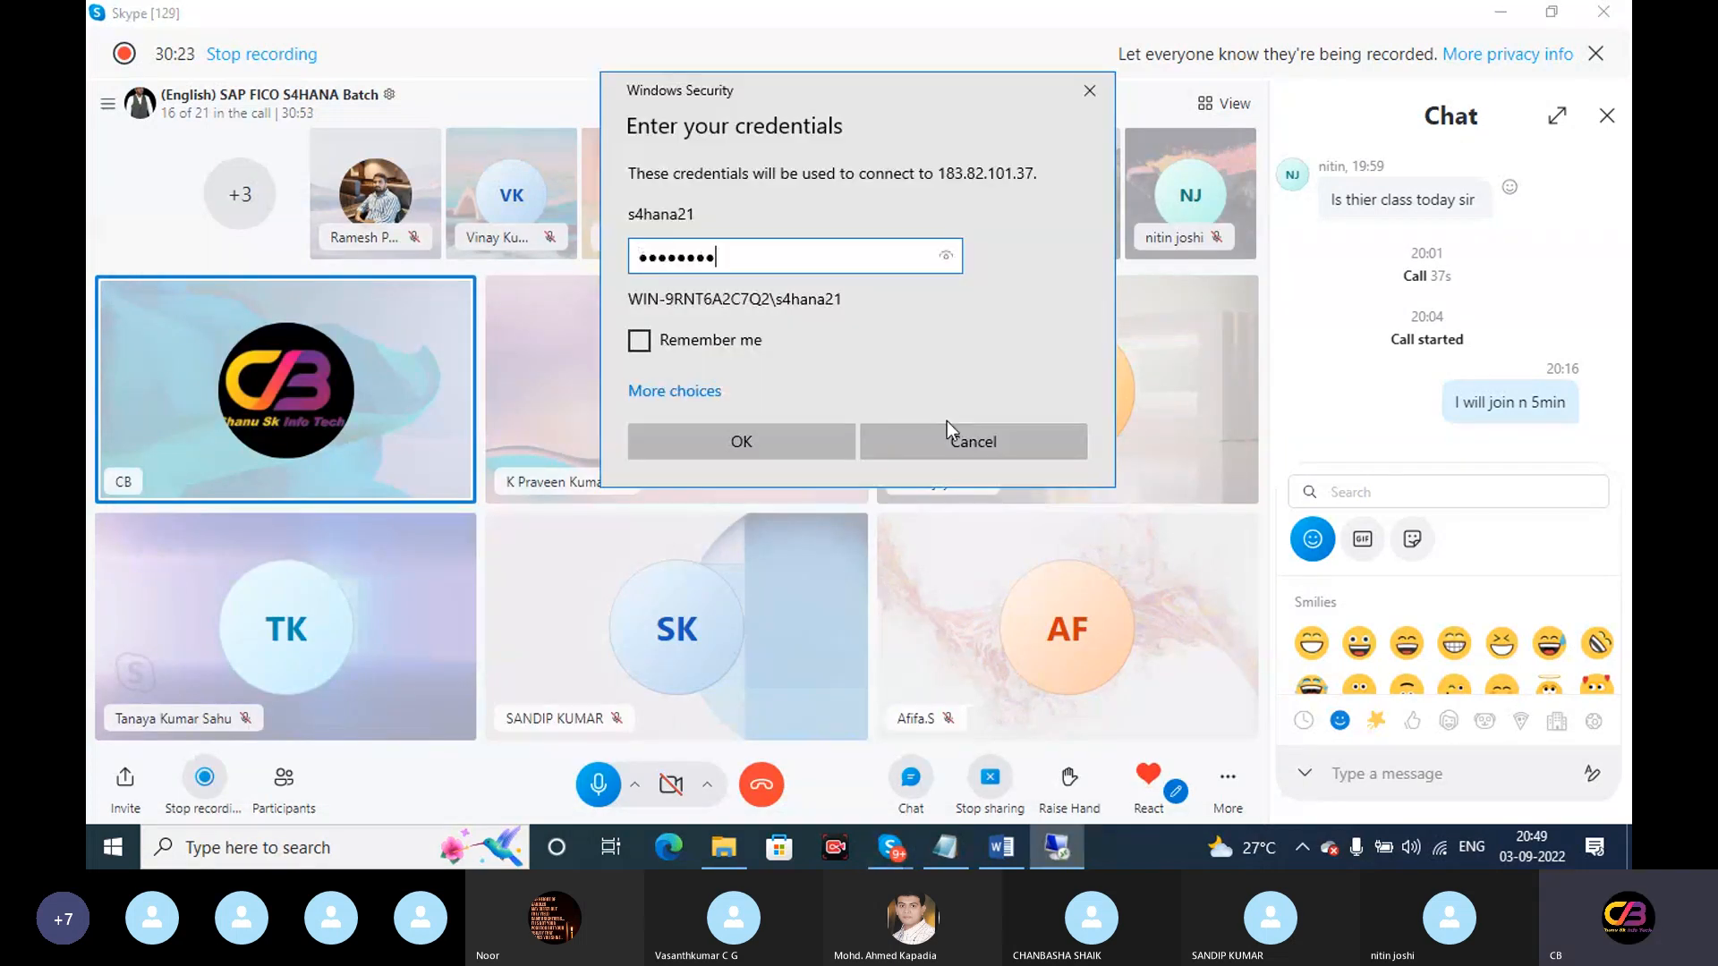
{"action": "left_click", "coordinate": [760, 433]}
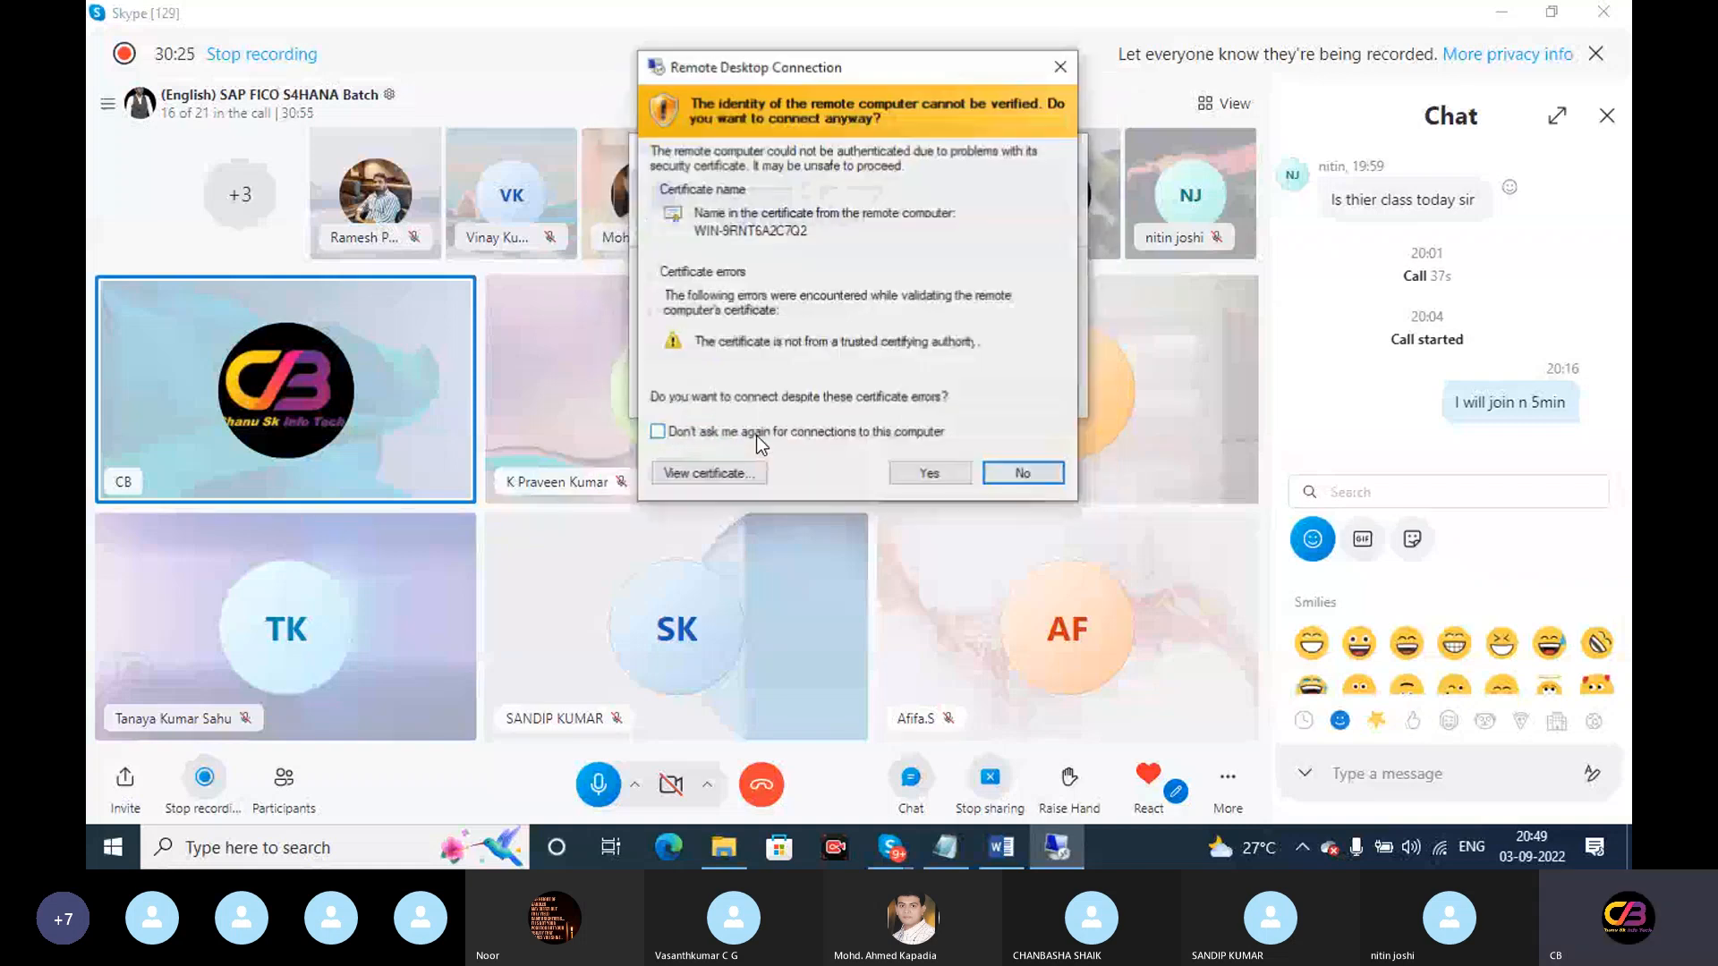
{"action": "left_click", "coordinate": [929, 473]}
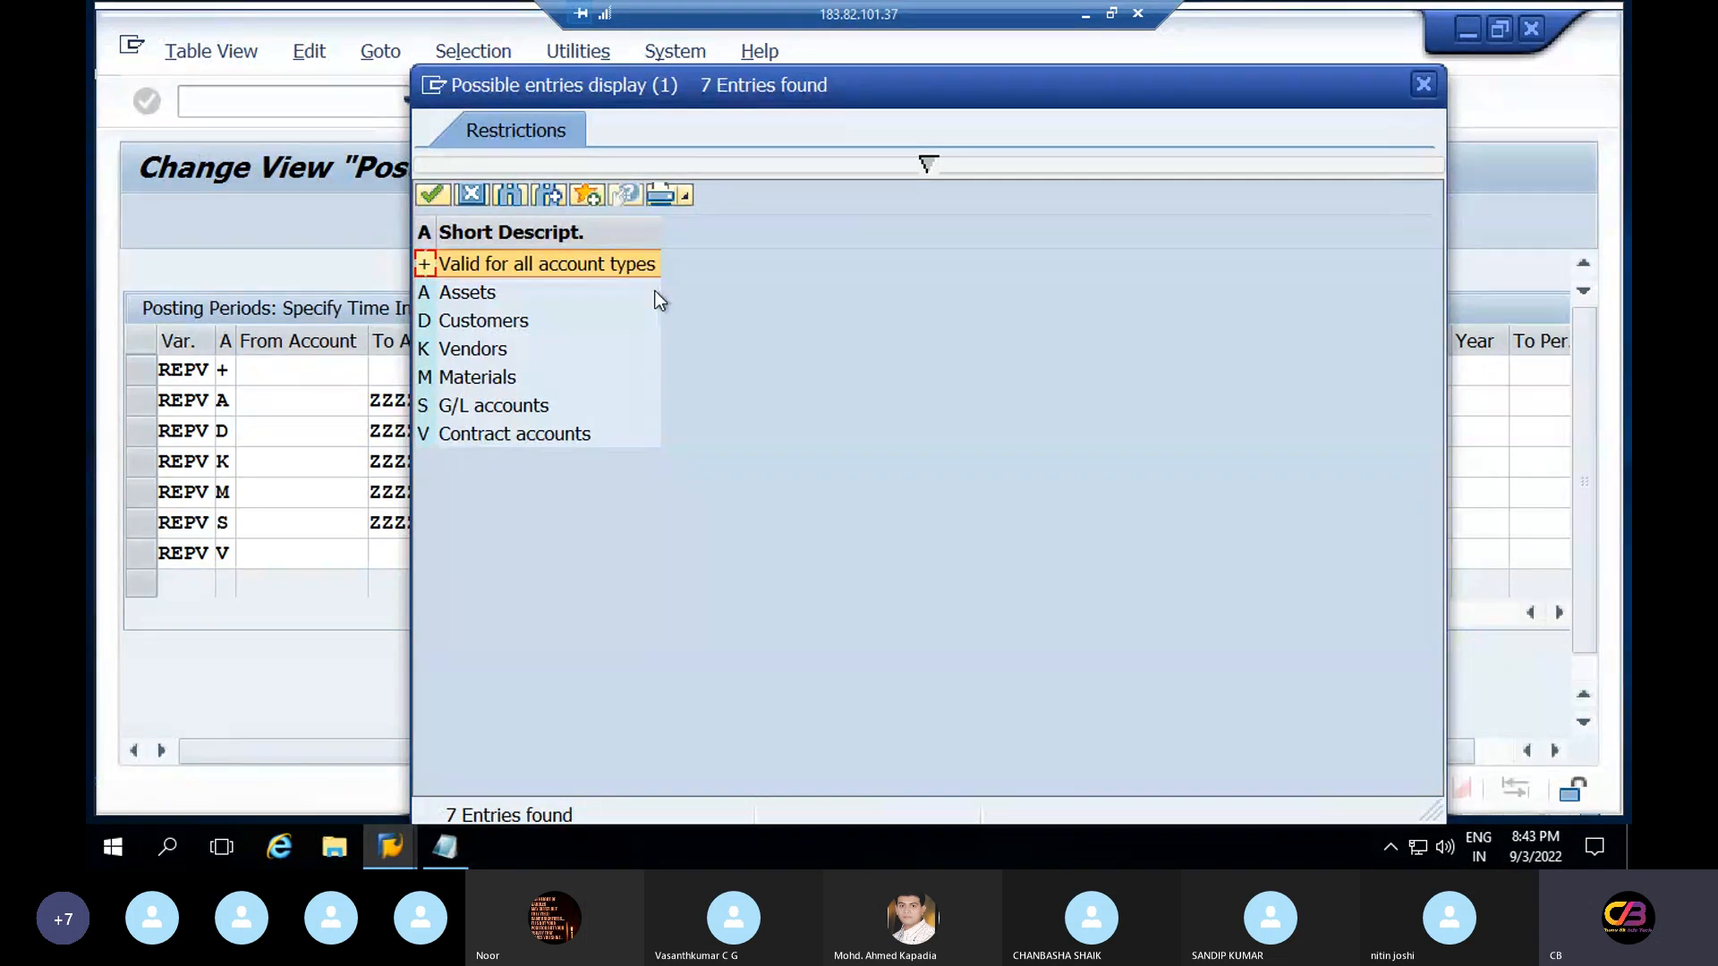
{"action": "left_click", "coordinate": [490, 298]}
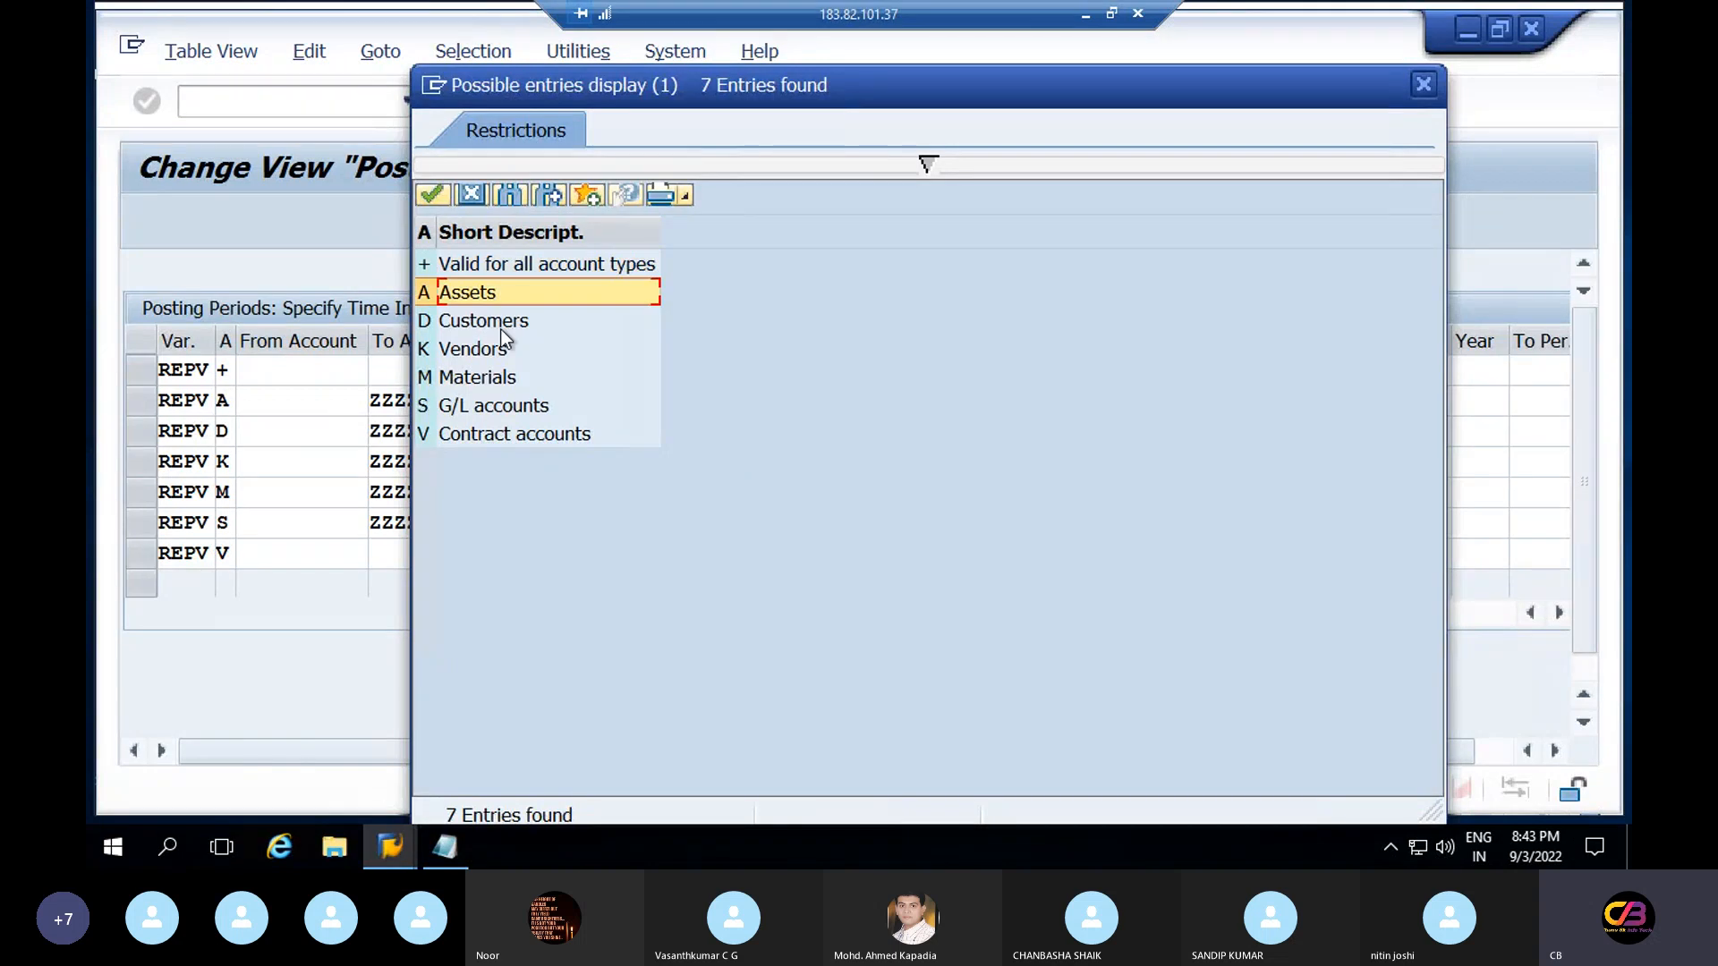
{"action": "left_click", "coordinate": [501, 328]}
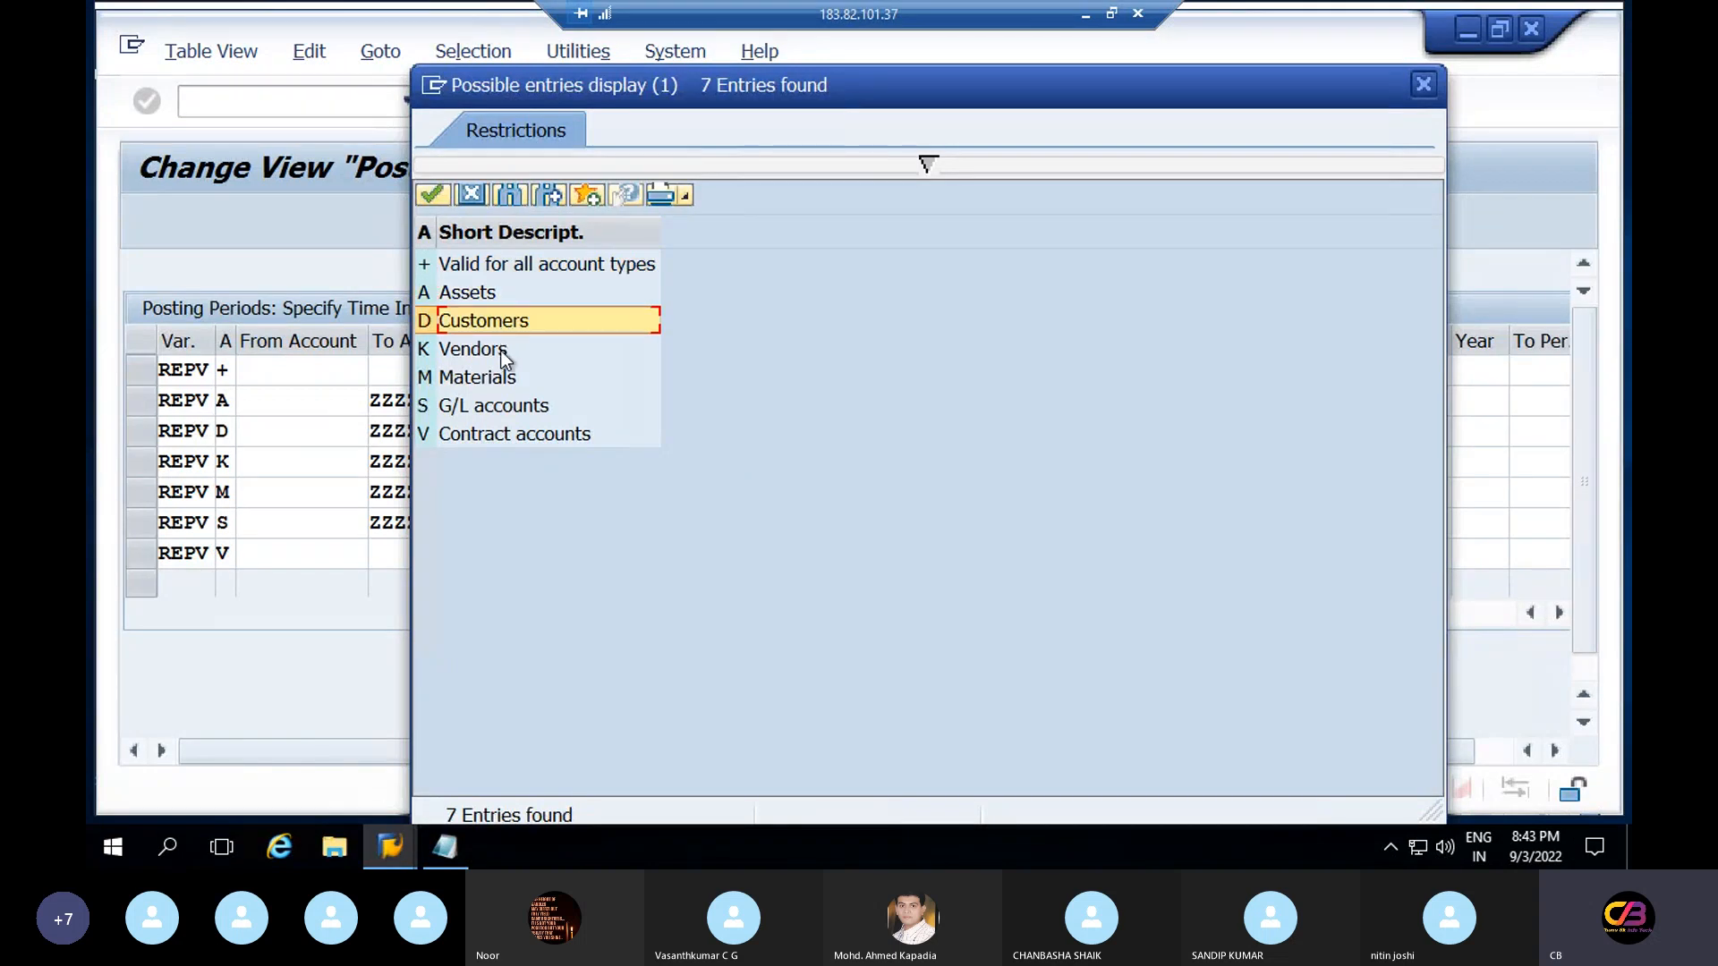
{"action": "left_click", "coordinate": [519, 411]}
{"action": "left_click", "coordinate": [535, 438]}
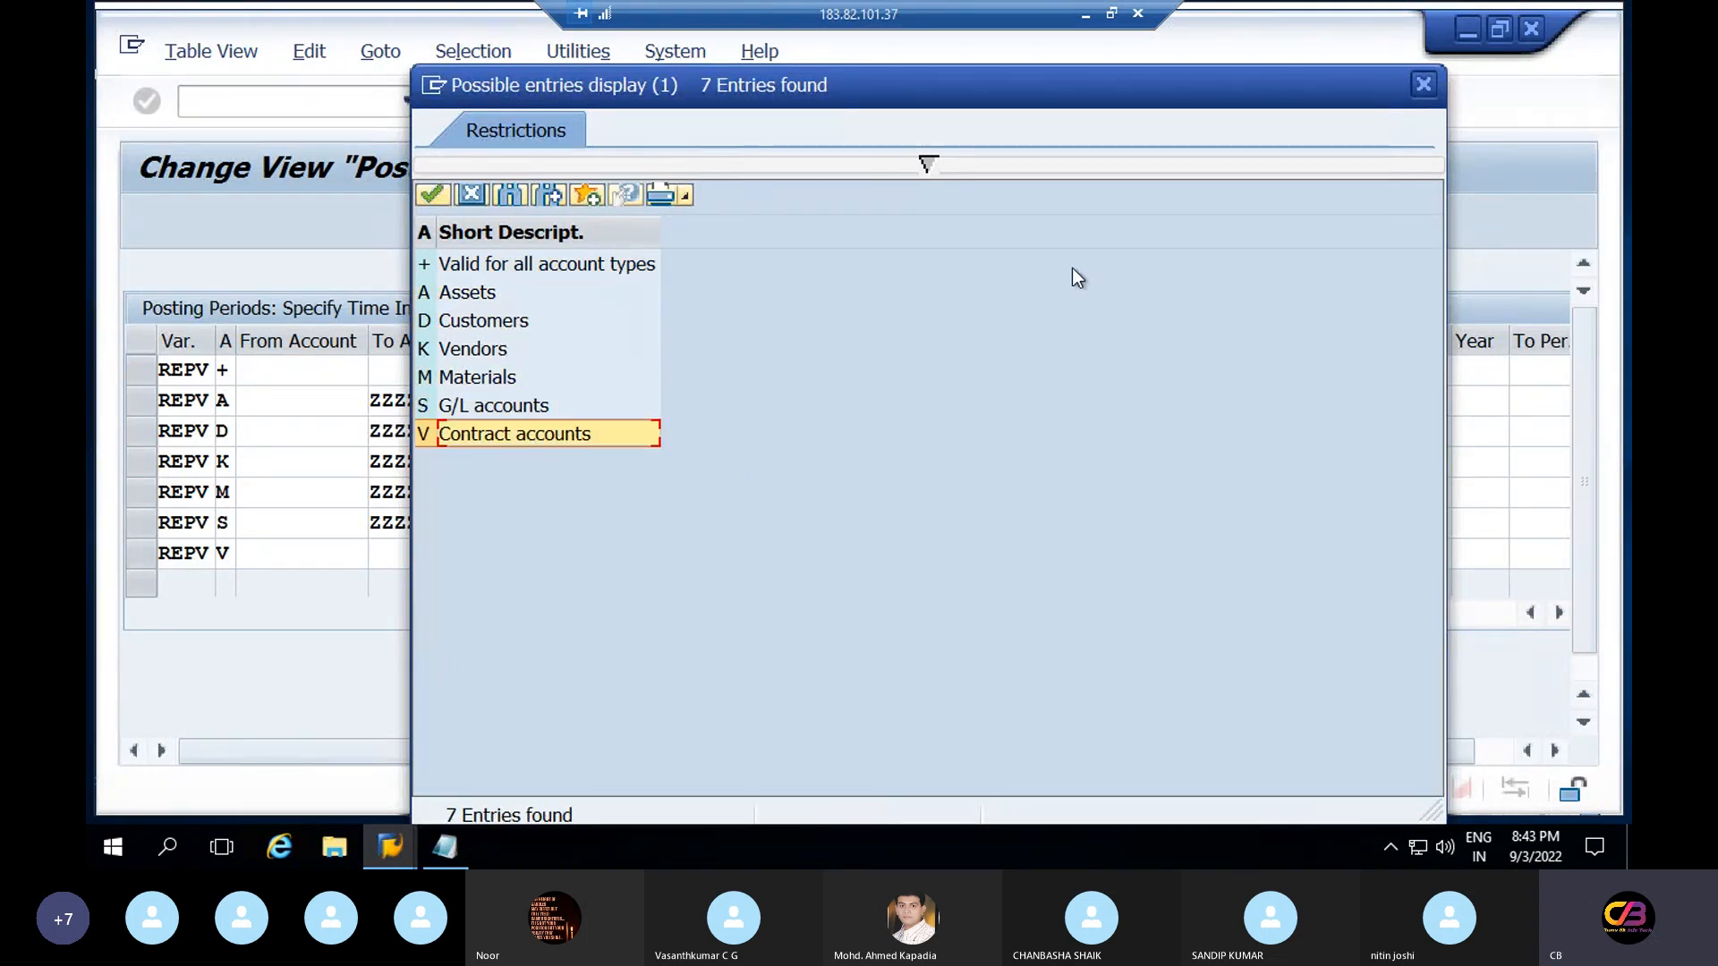
{"action": "left_click", "coordinate": [475, 203]}
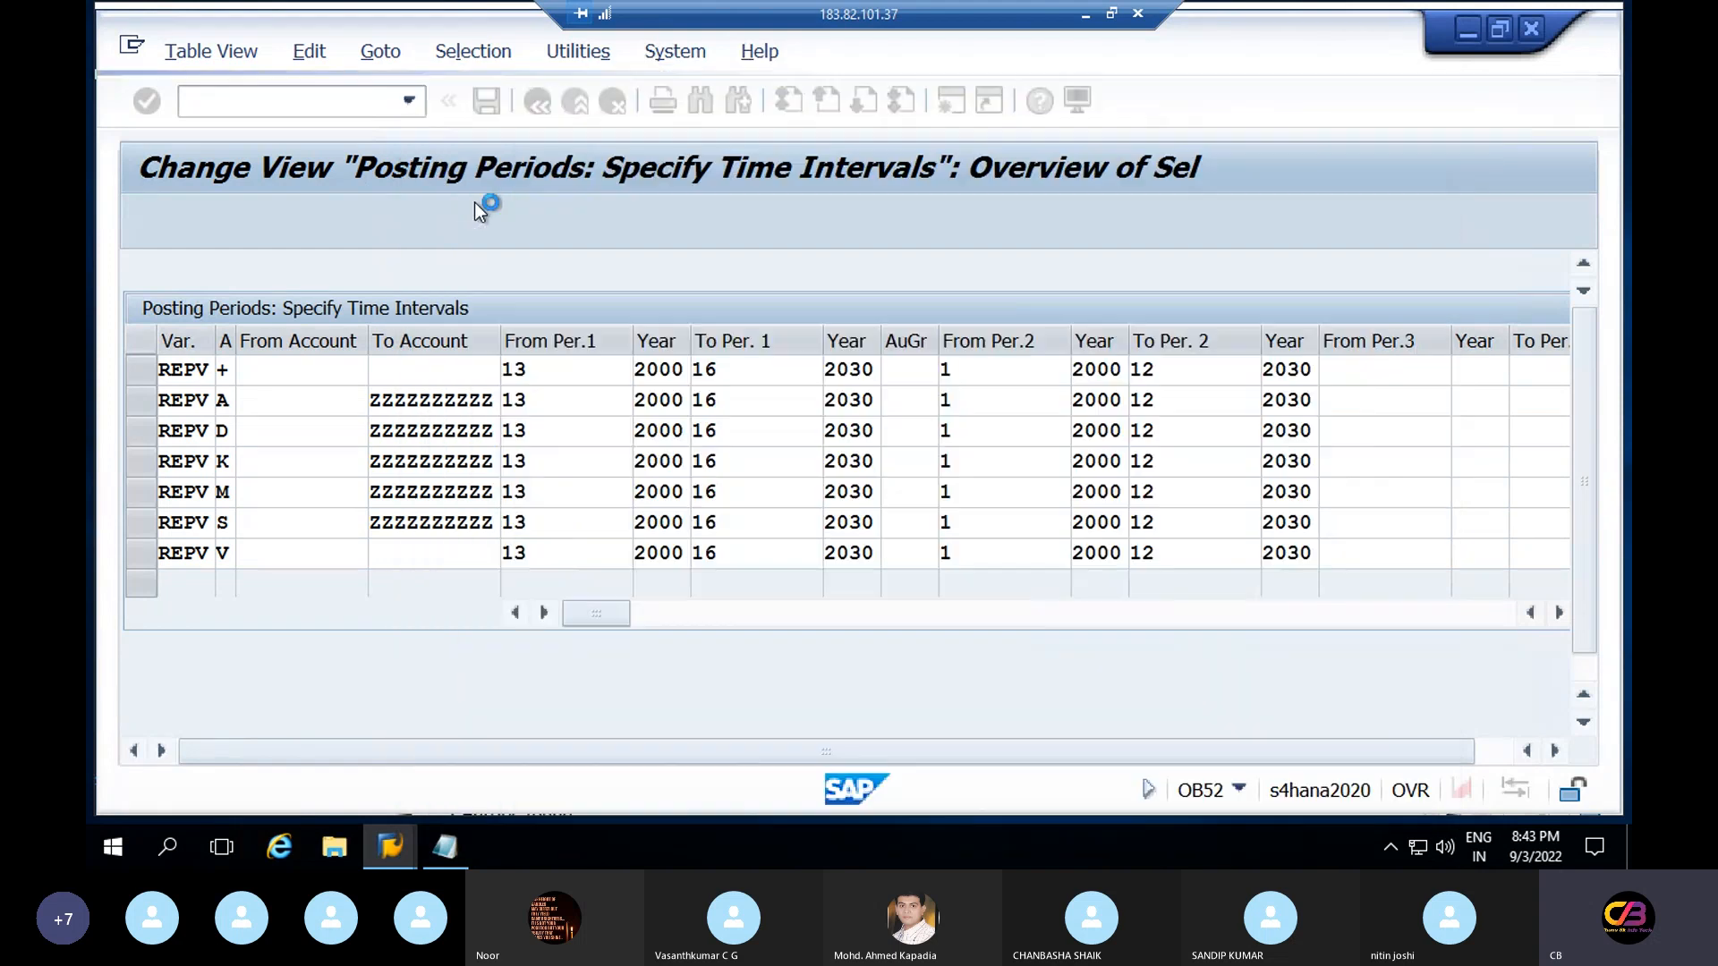
{"action": "left_click", "coordinate": [310, 359]}
{"action": "left_click", "coordinate": [401, 368]}
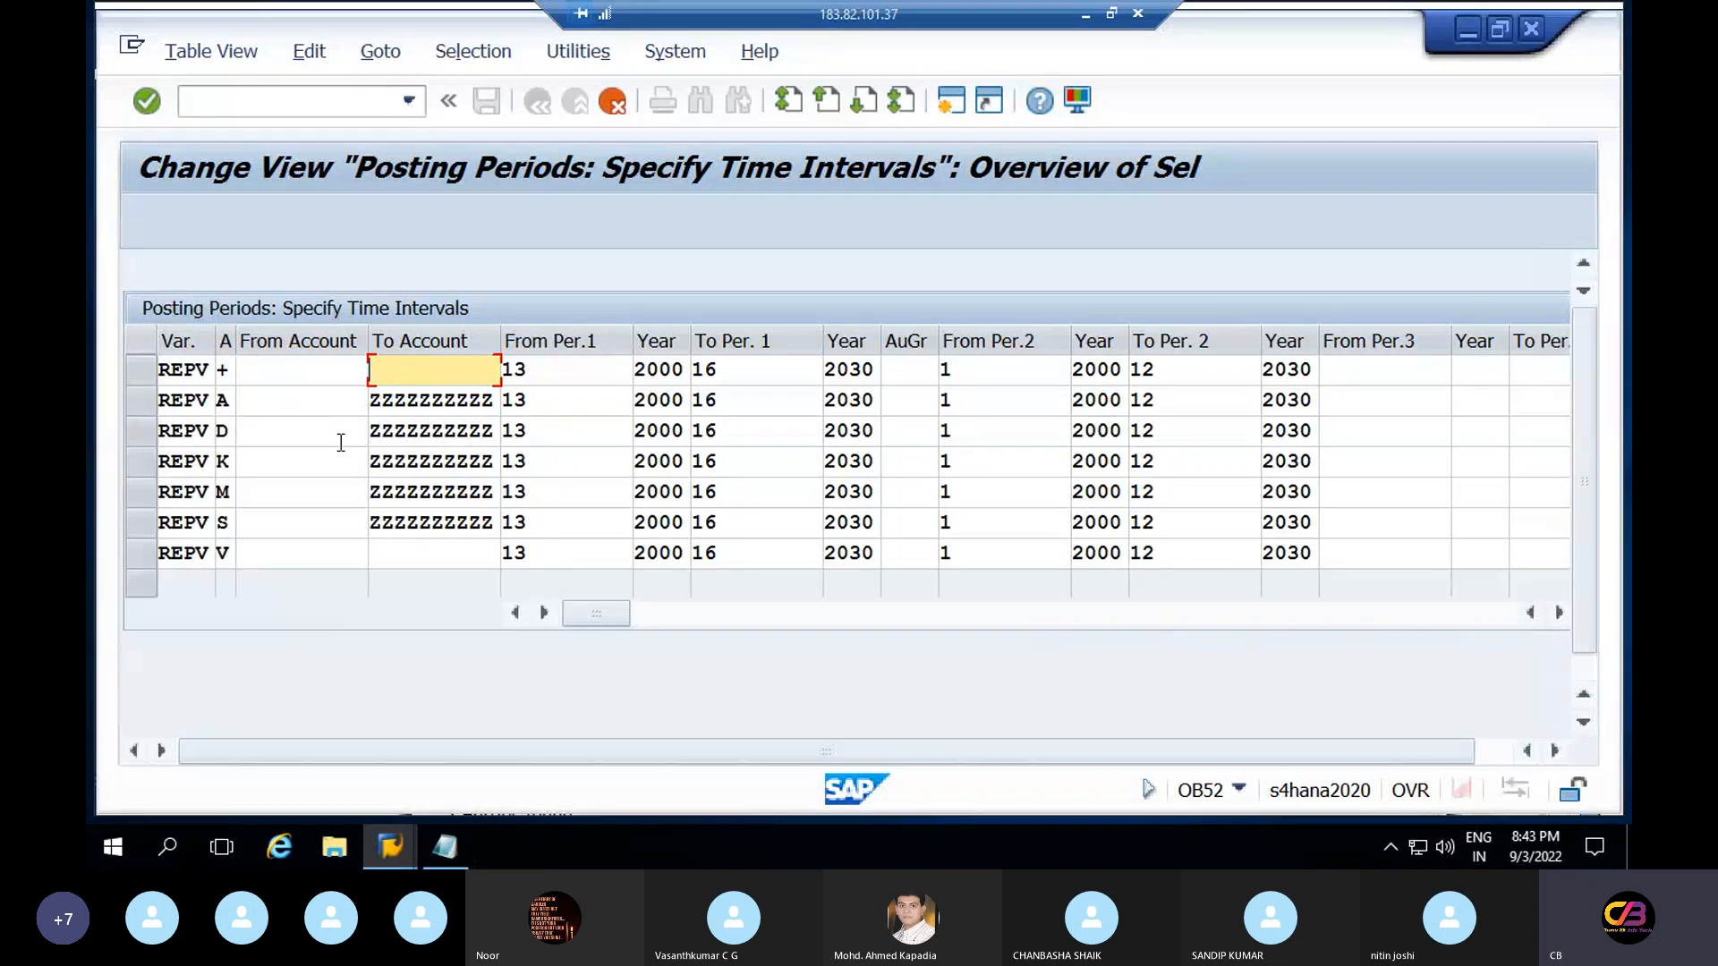
{"action": "left_click", "coordinate": [309, 421]}
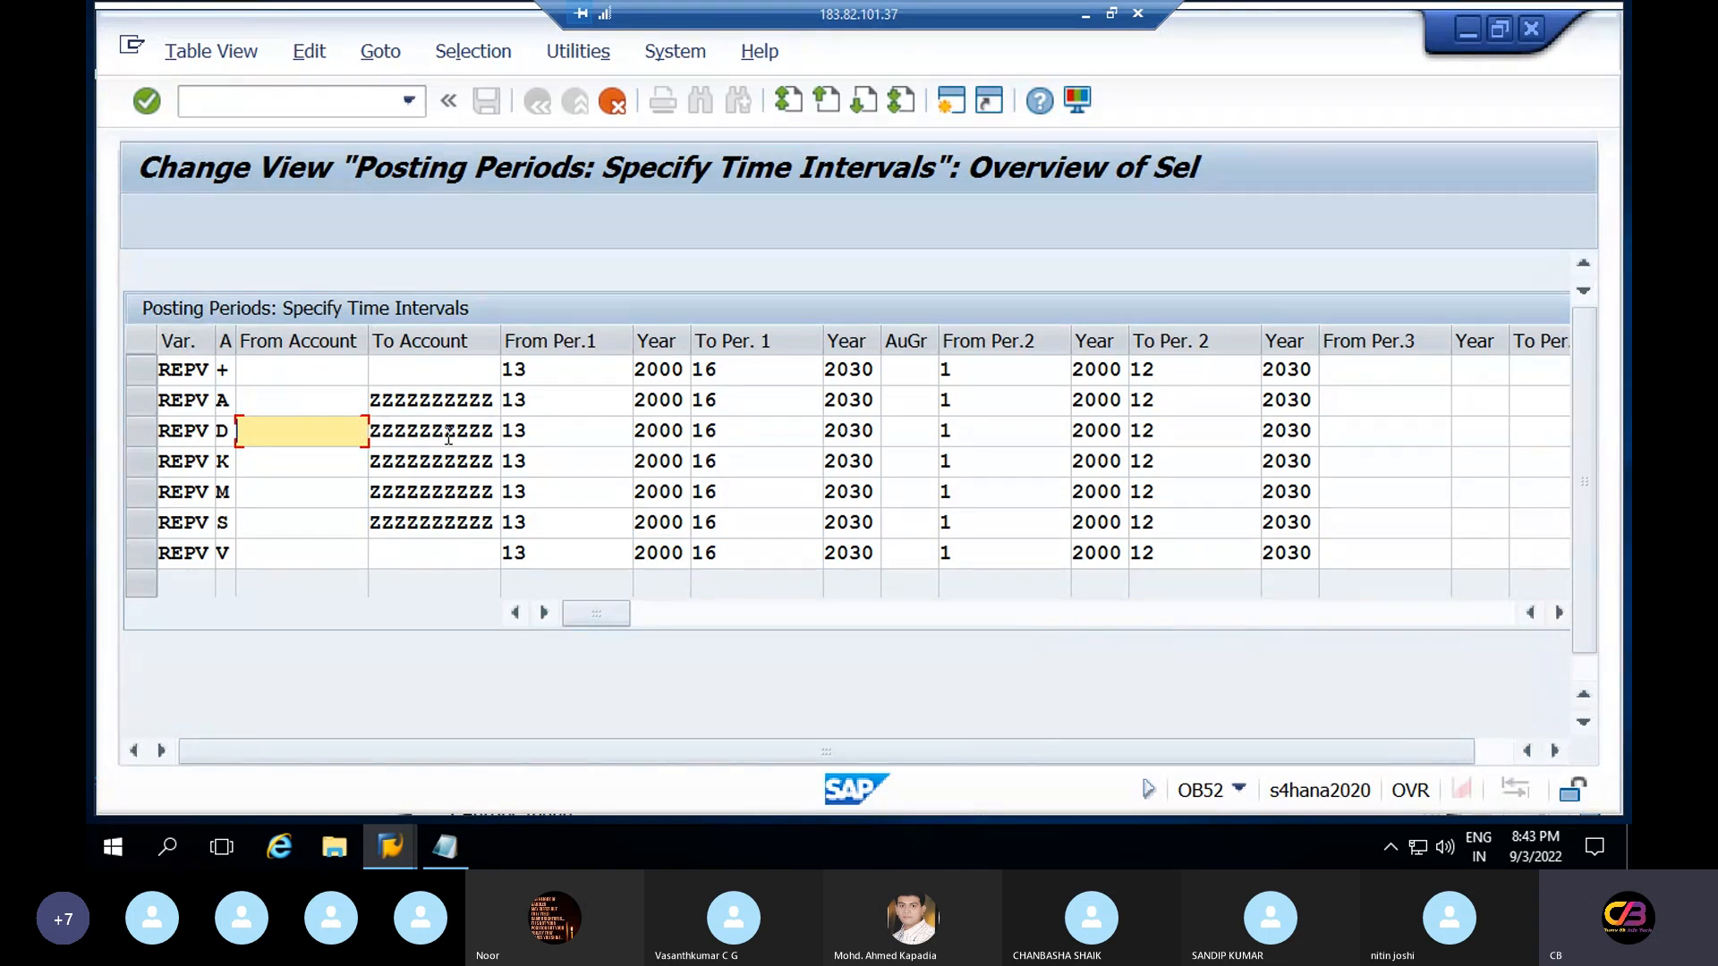
{"action": "left_click", "coordinate": [312, 470]}
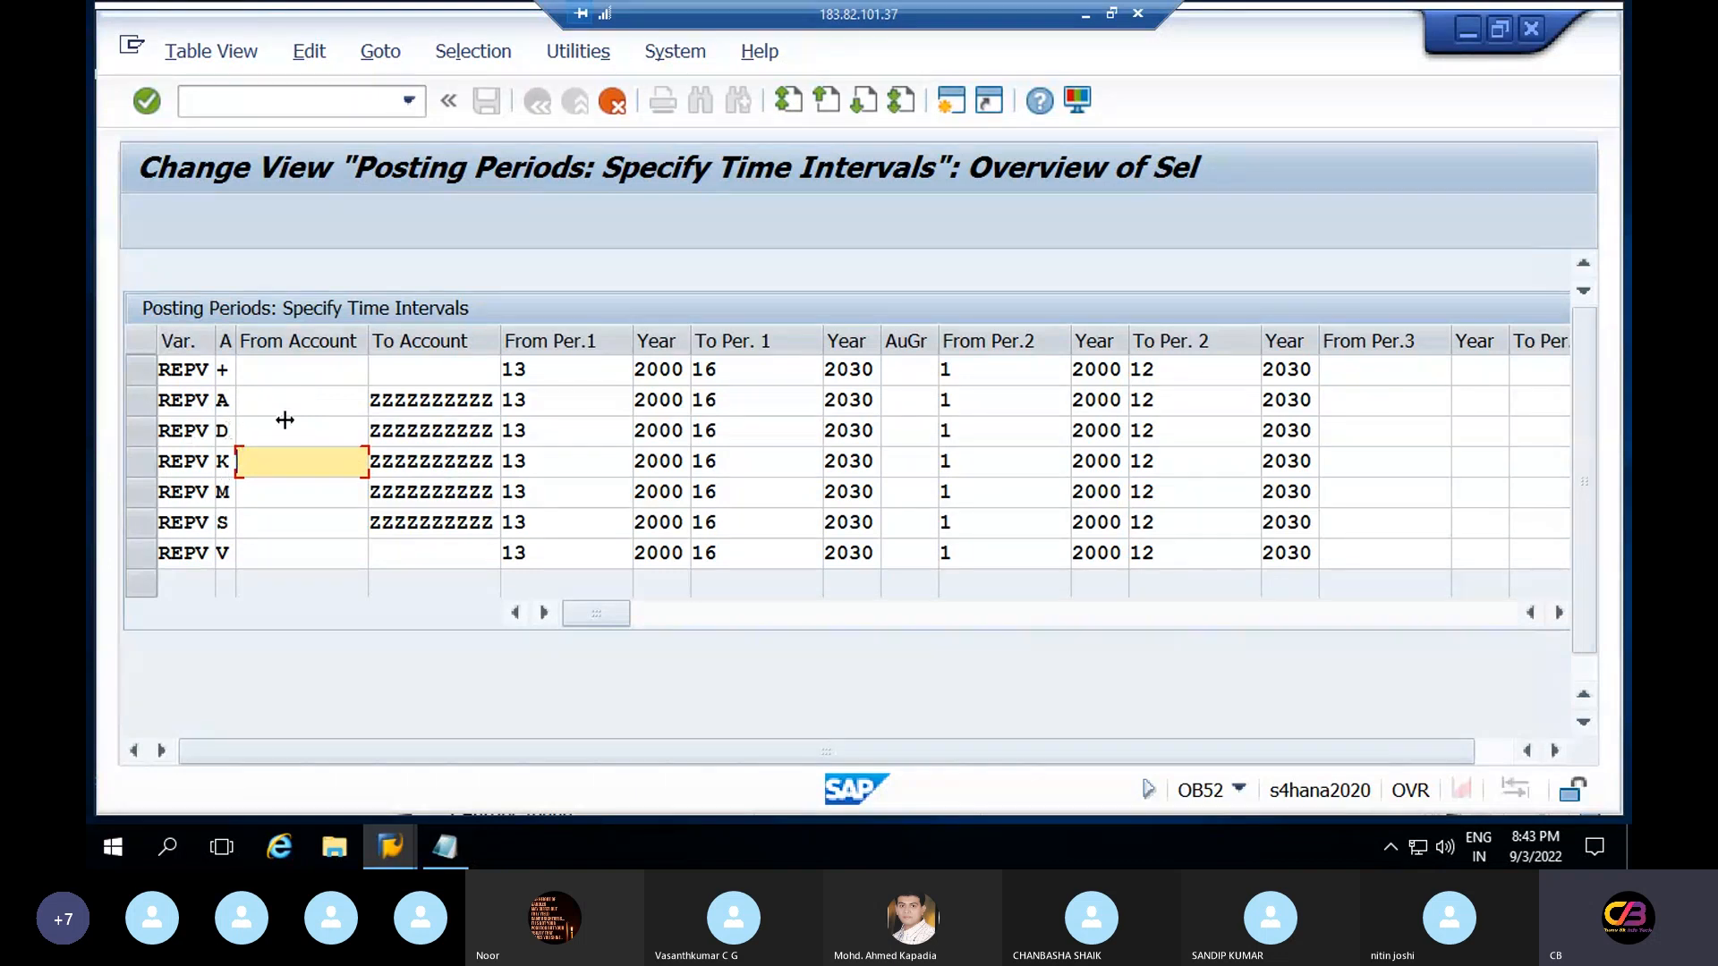
{"action": "left_click", "coordinate": [224, 368]}
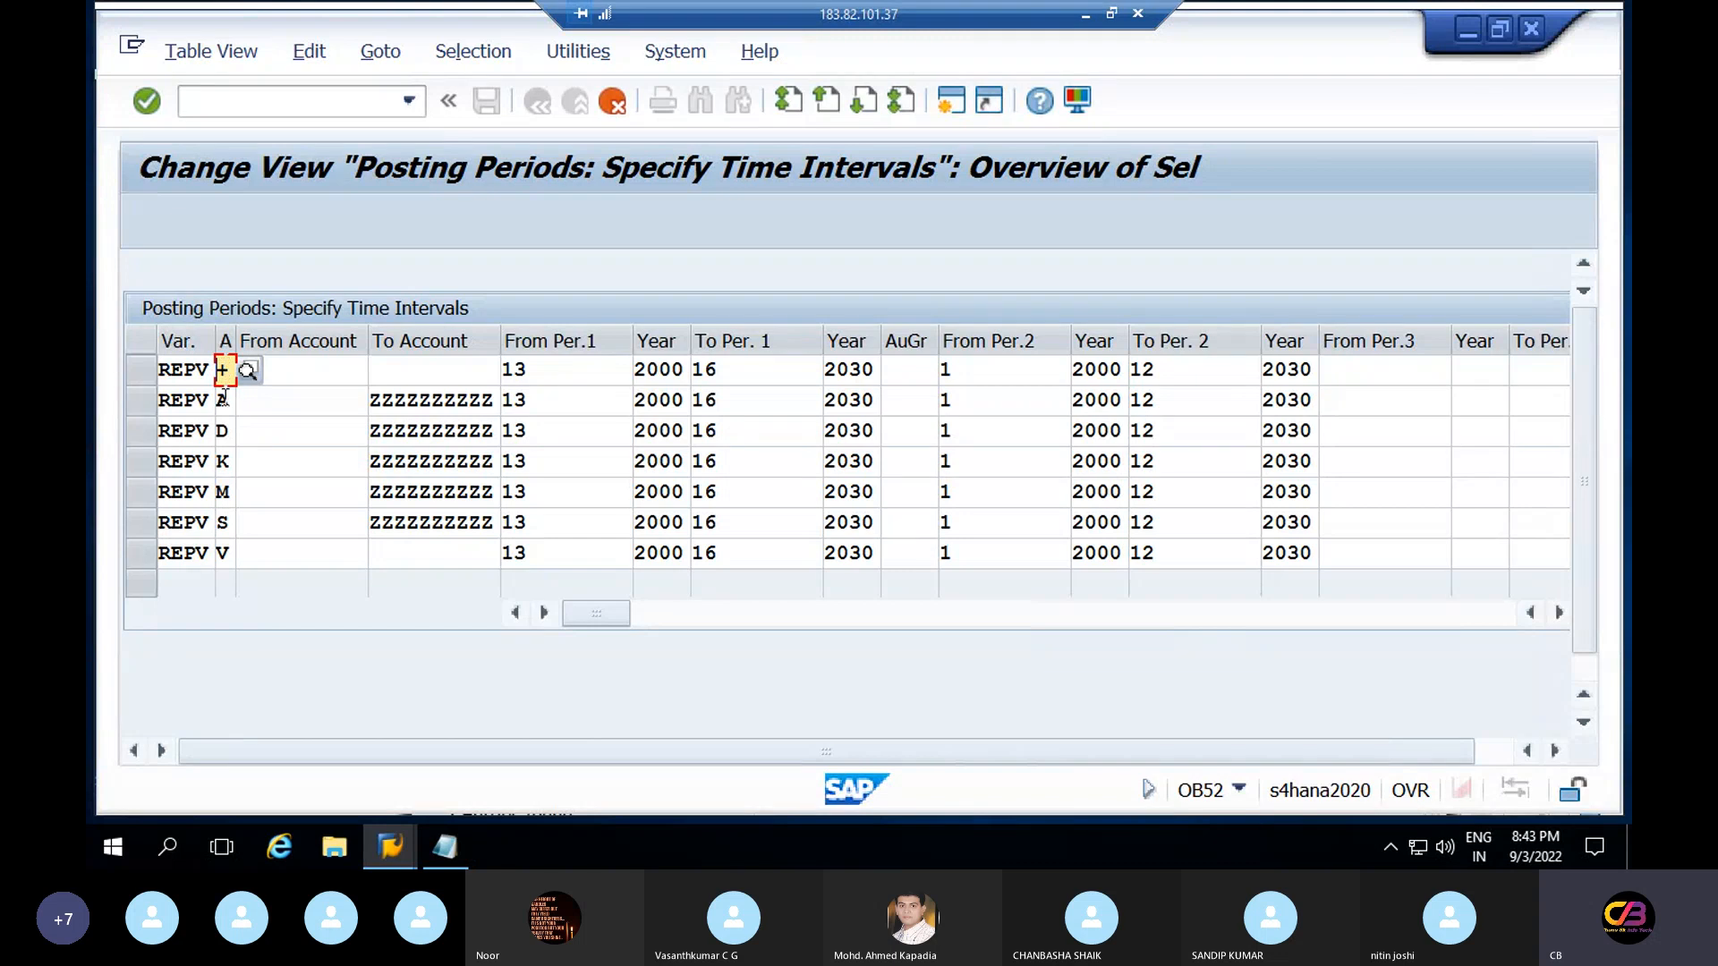
{"action": "left_click", "coordinate": [224, 399]}
{"action": "left_click", "coordinate": [228, 438]}
{"action": "left_click", "coordinate": [229, 470]}
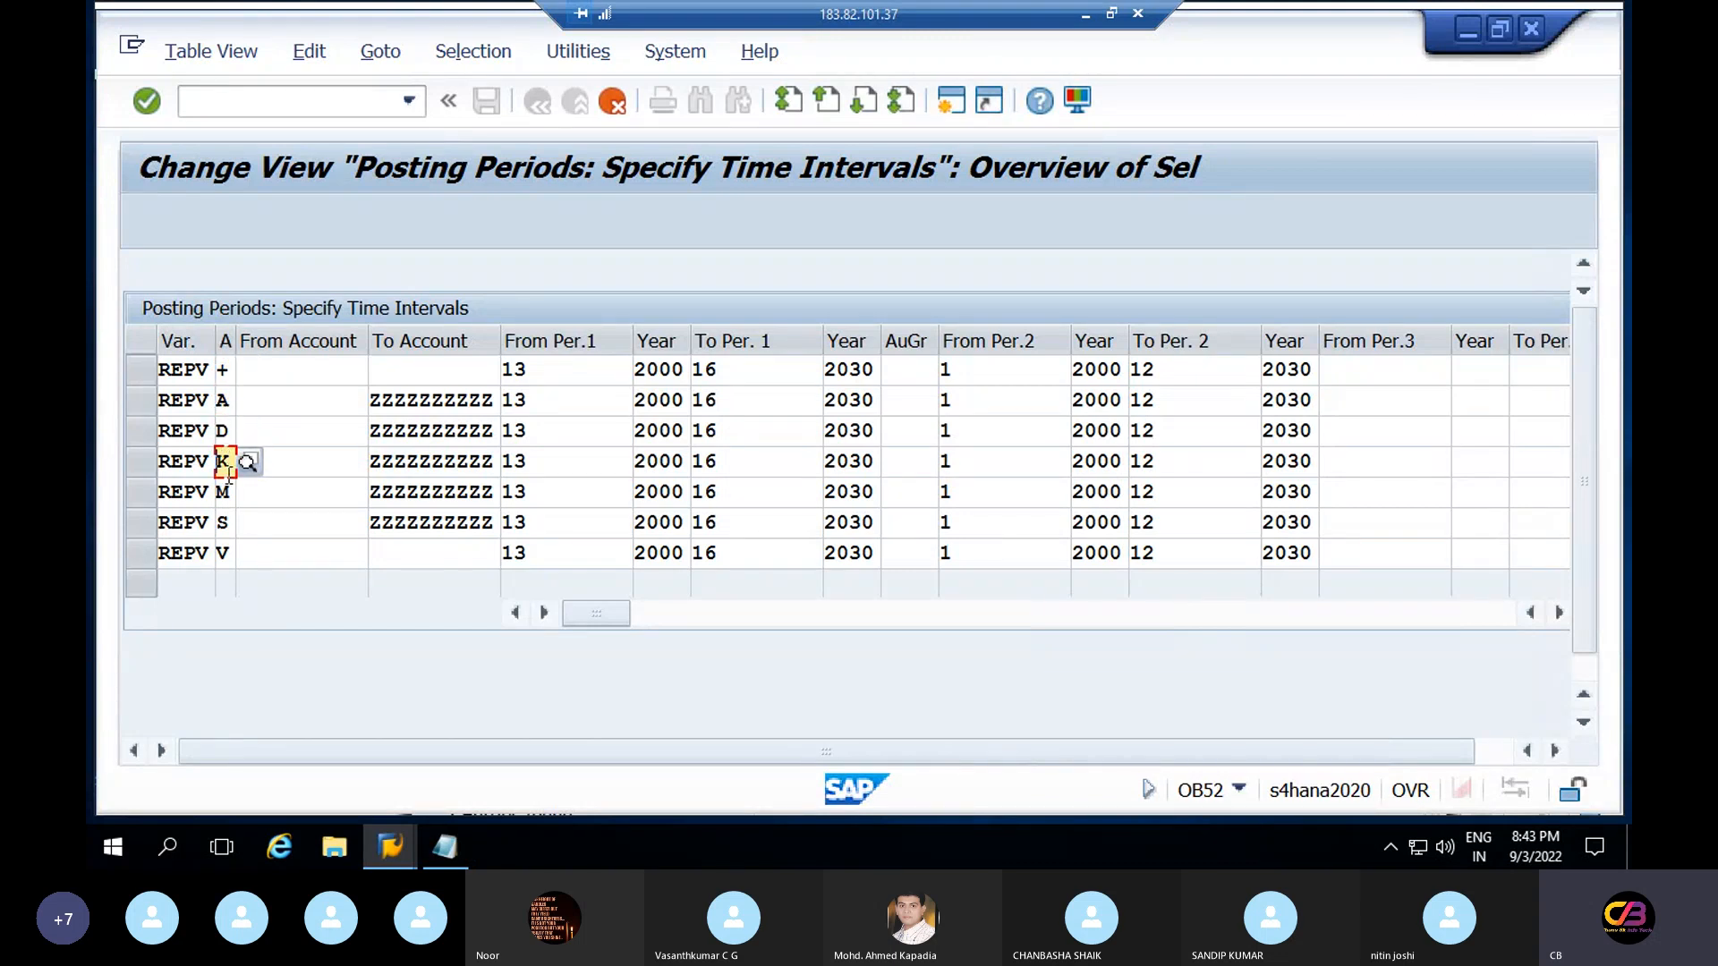
{"action": "left_click", "coordinate": [229, 500]}
{"action": "left_click", "coordinate": [227, 534]}
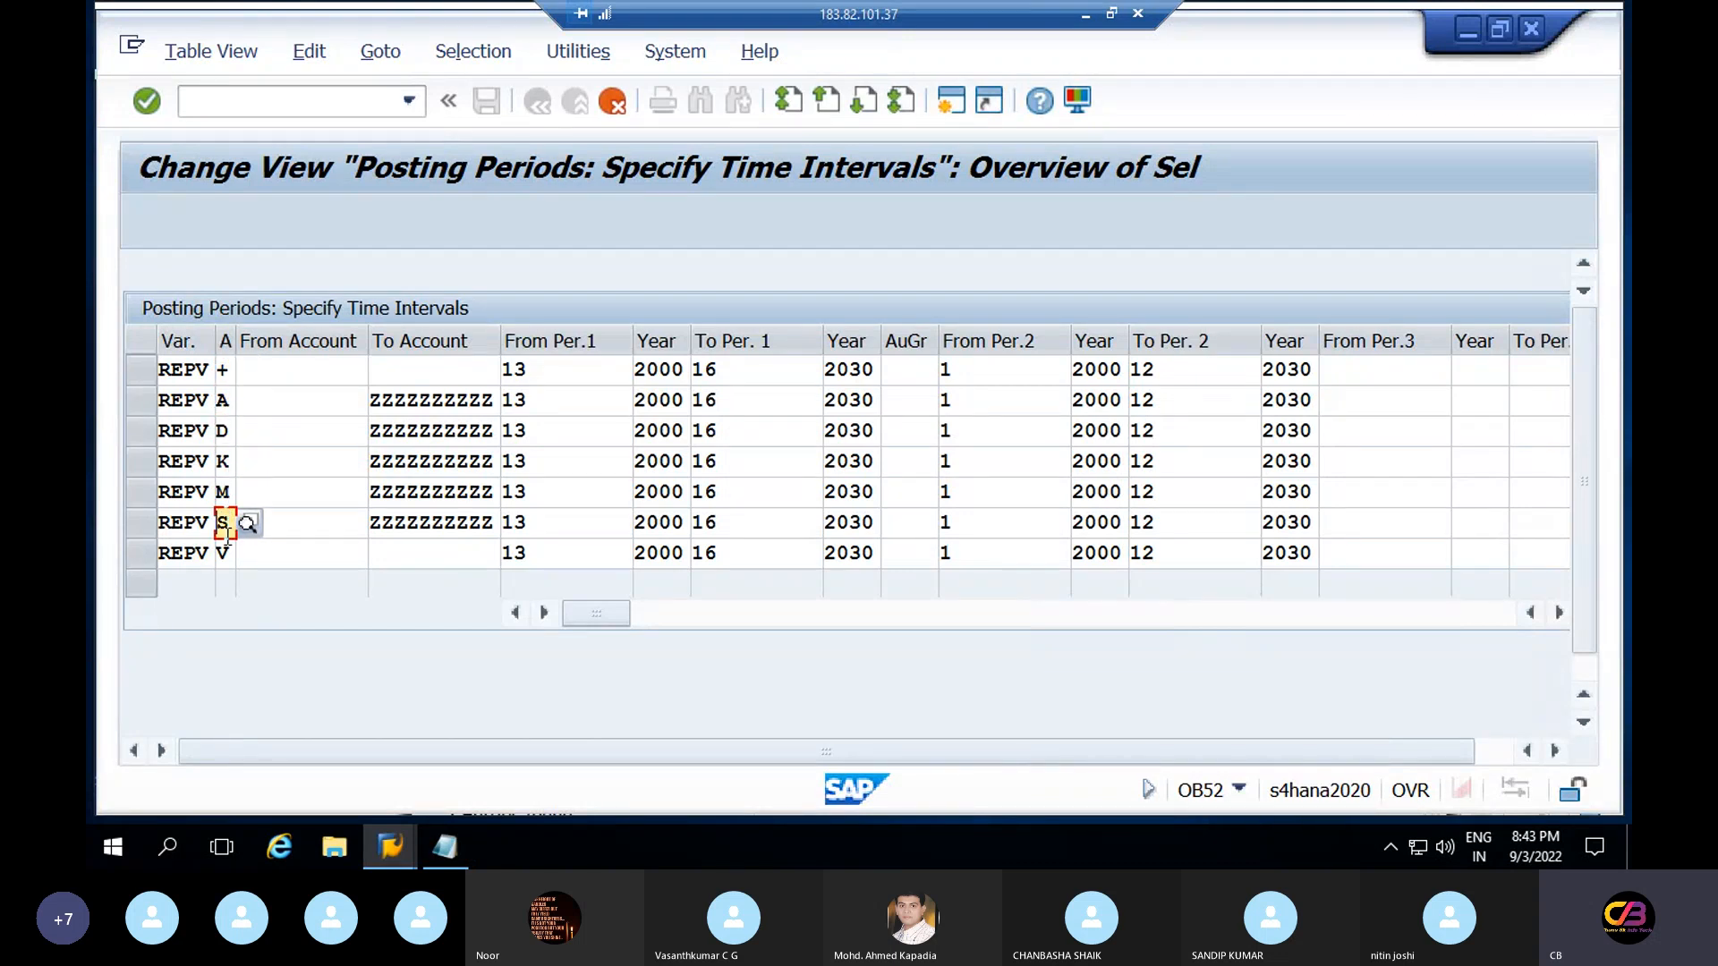
{"action": "left_click", "coordinate": [226, 544]}
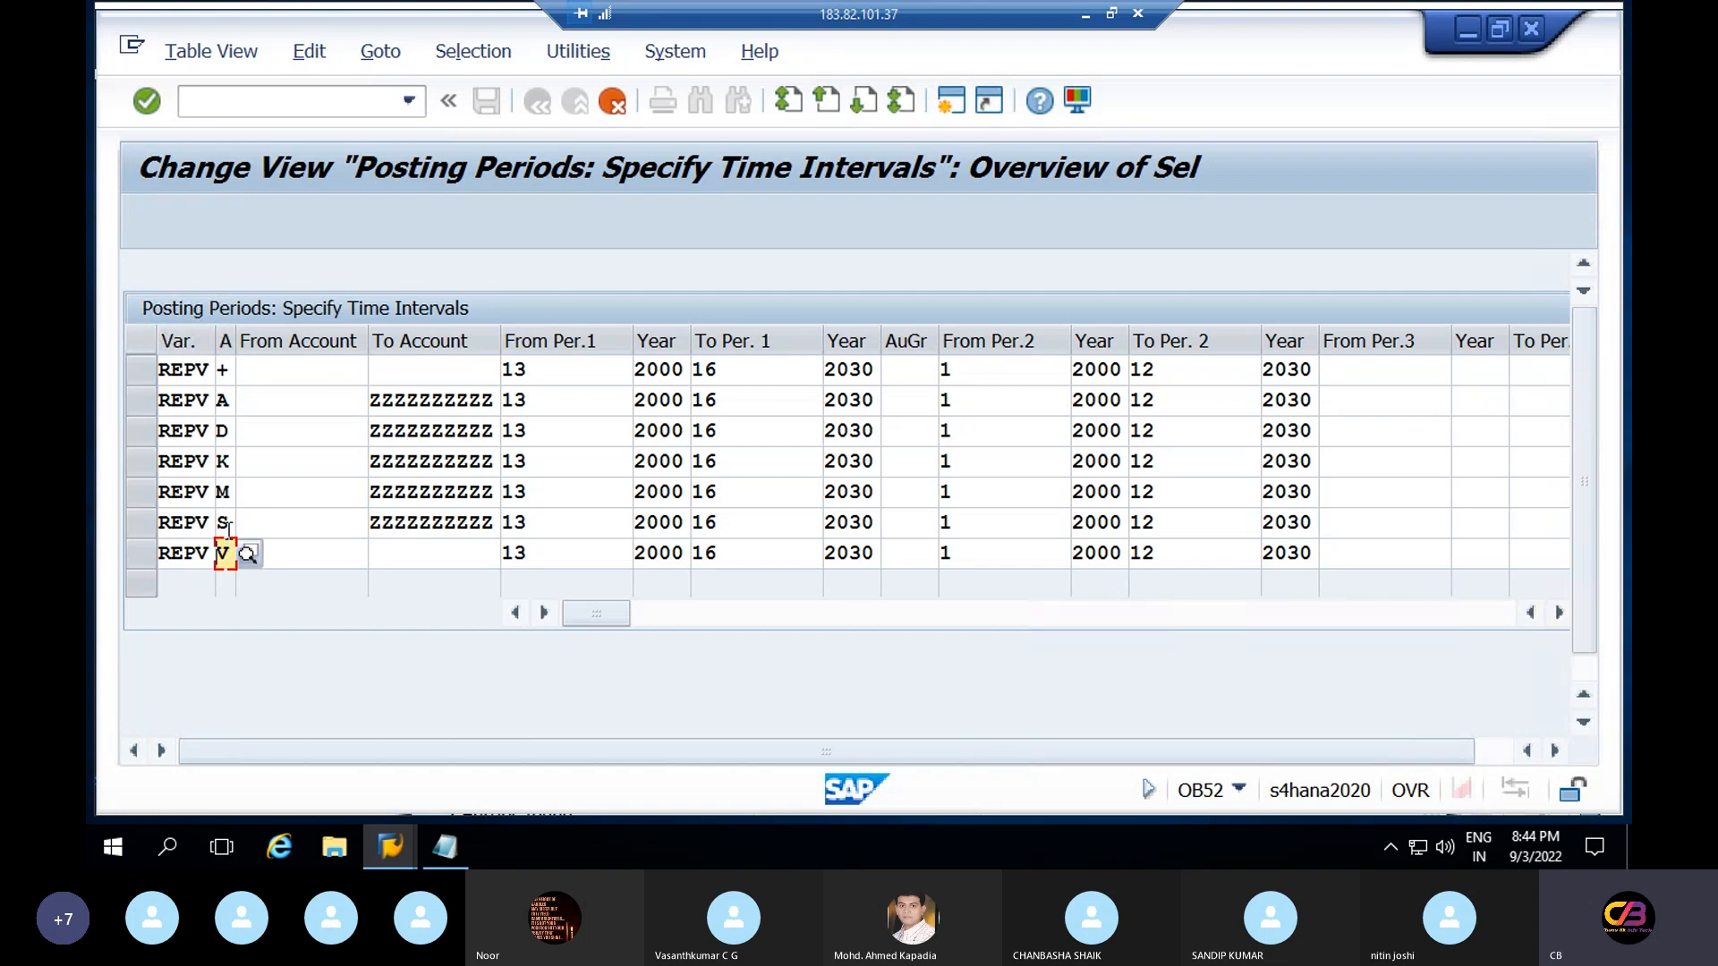
{"action": "left_click", "coordinate": [229, 528]}
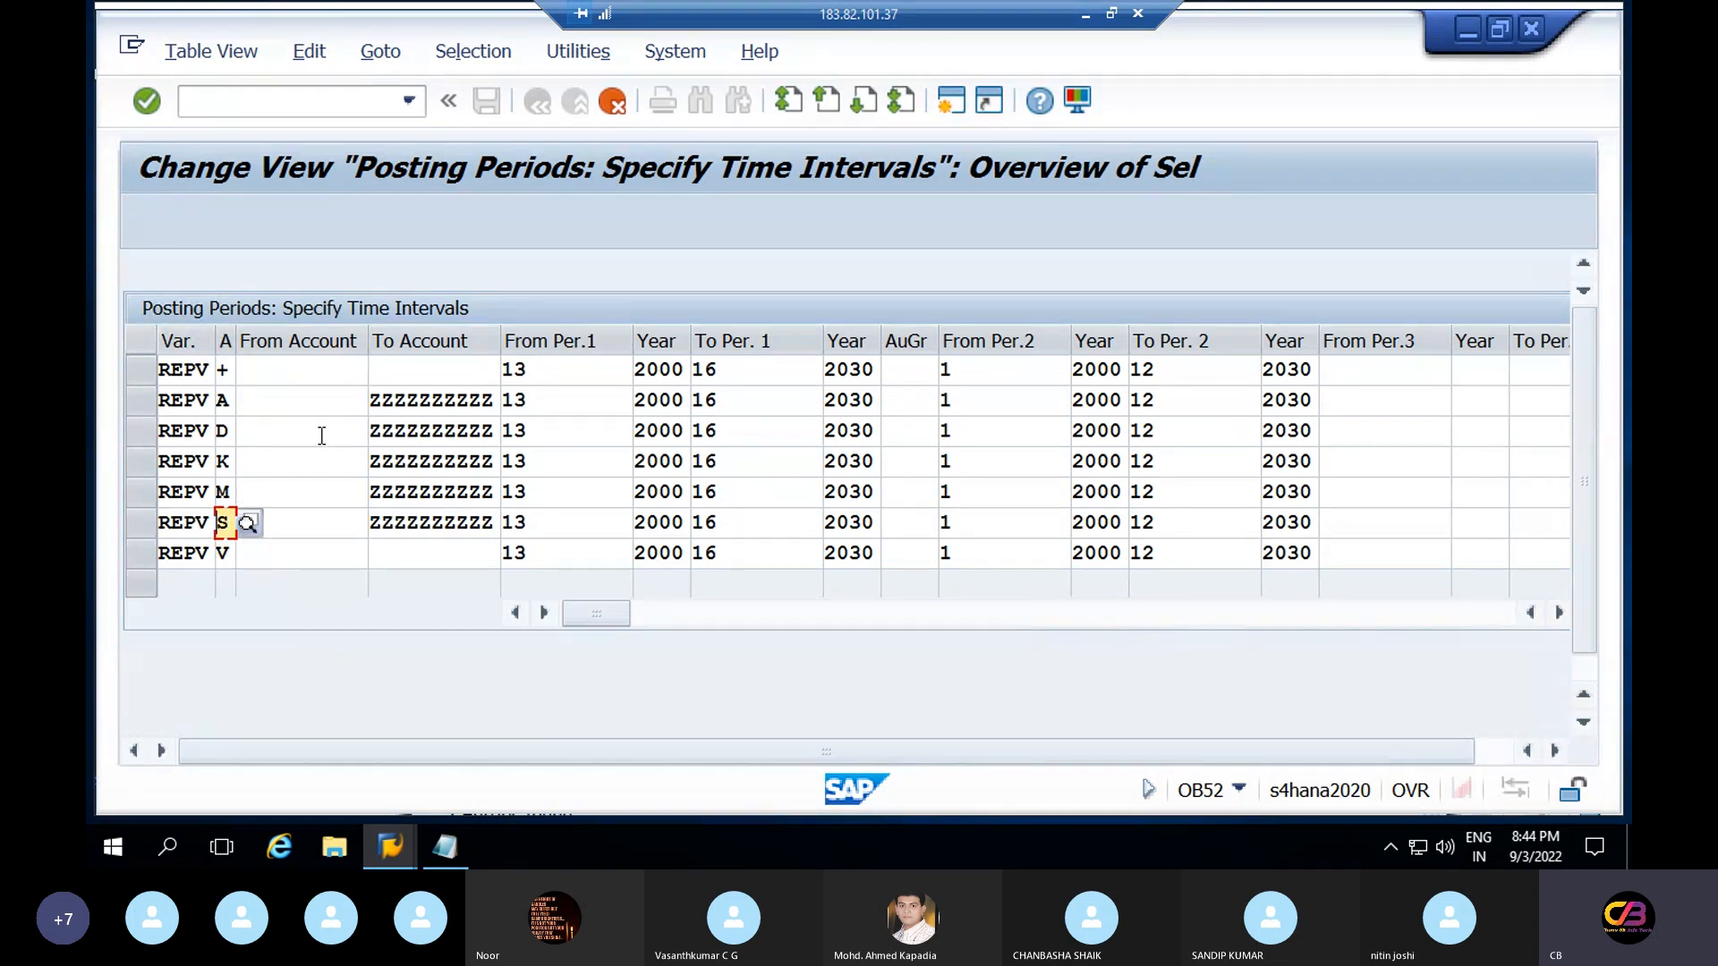
{"action": "left_click", "coordinate": [287, 400]}
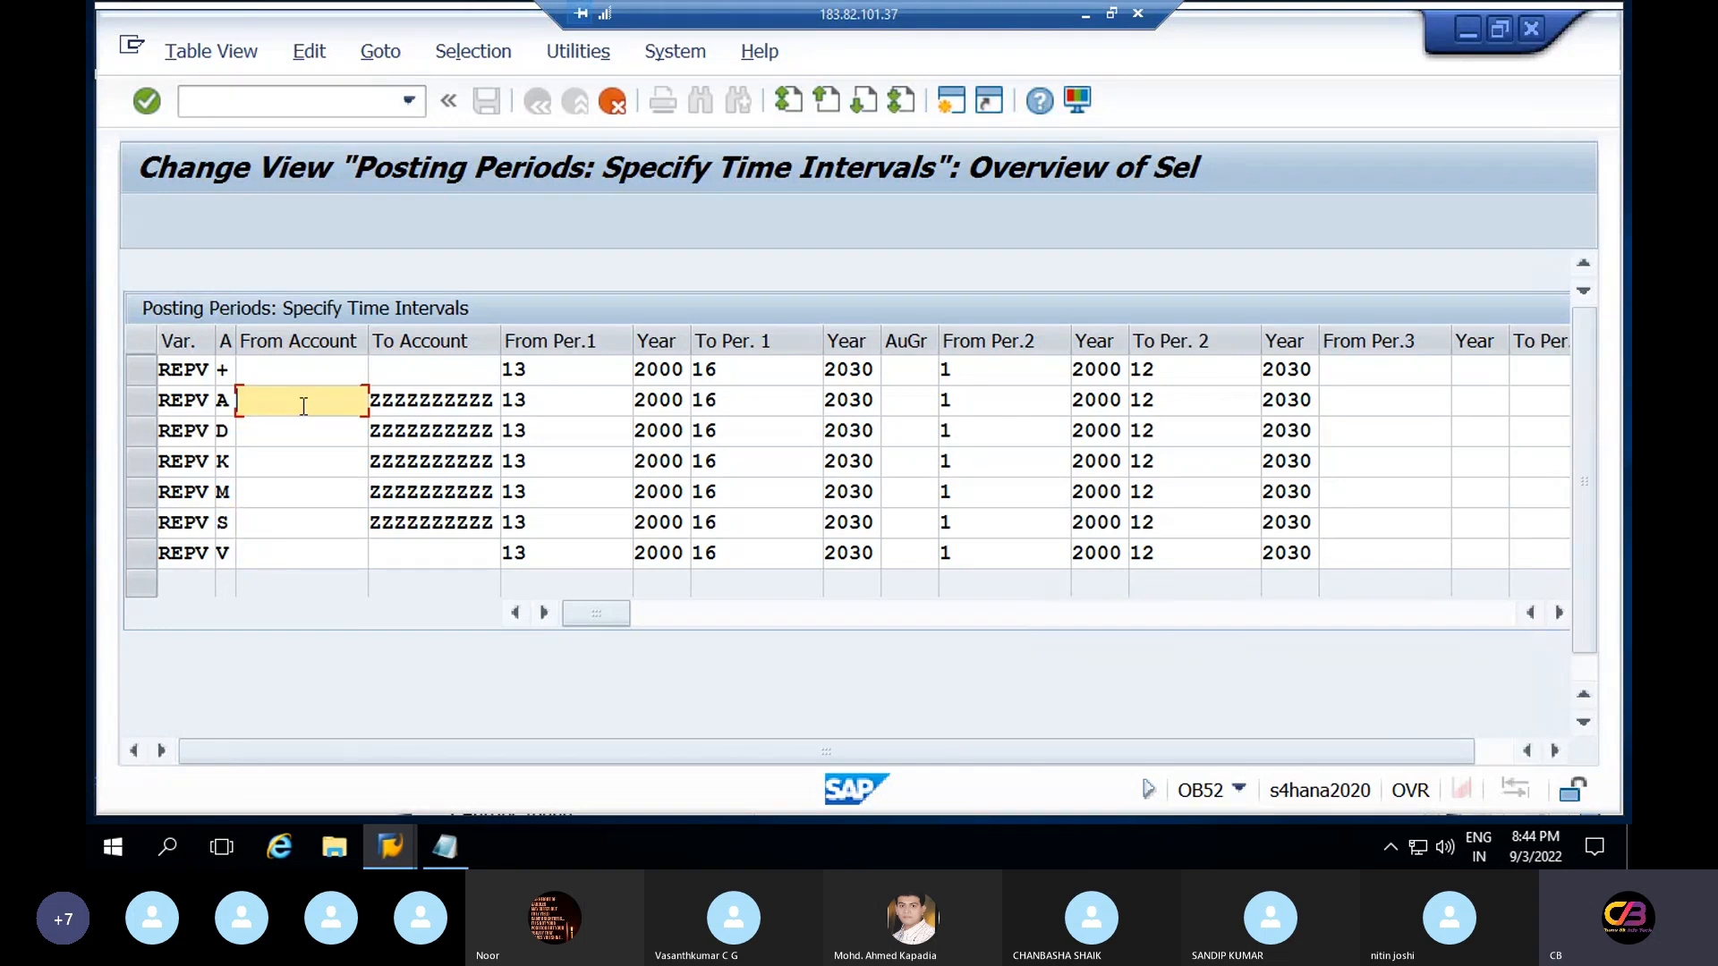
{"action": "left_click", "coordinate": [445, 400]}
{"action": "left_click", "coordinate": [332, 403]}
{"action": "left_click", "coordinate": [419, 401]}
{"action": "left_click", "coordinate": [310, 409]}
{"action": "left_click", "coordinate": [407, 403]}
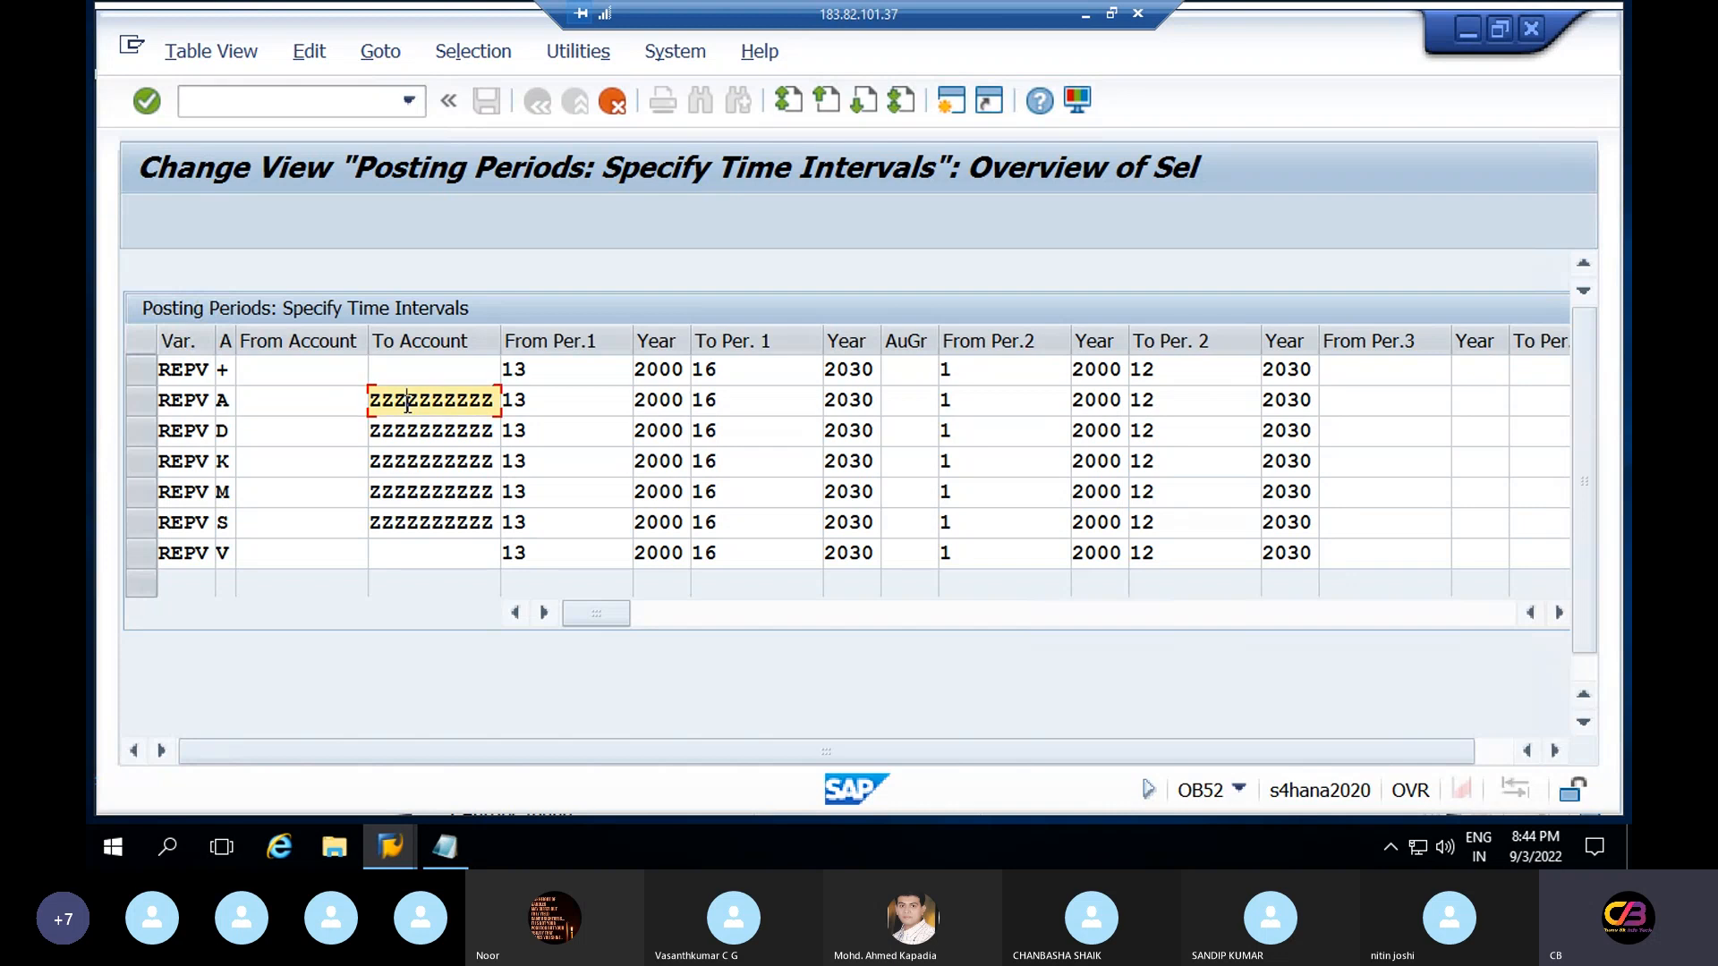
Change From Per.1 from 13 to 6 in the +, A and D rows of REPV
{"action": "left_click", "coordinate": [549, 378]}
{"action": "key", "text": "BackSpace"}
{"action": "key", "text": "BackSpace"}
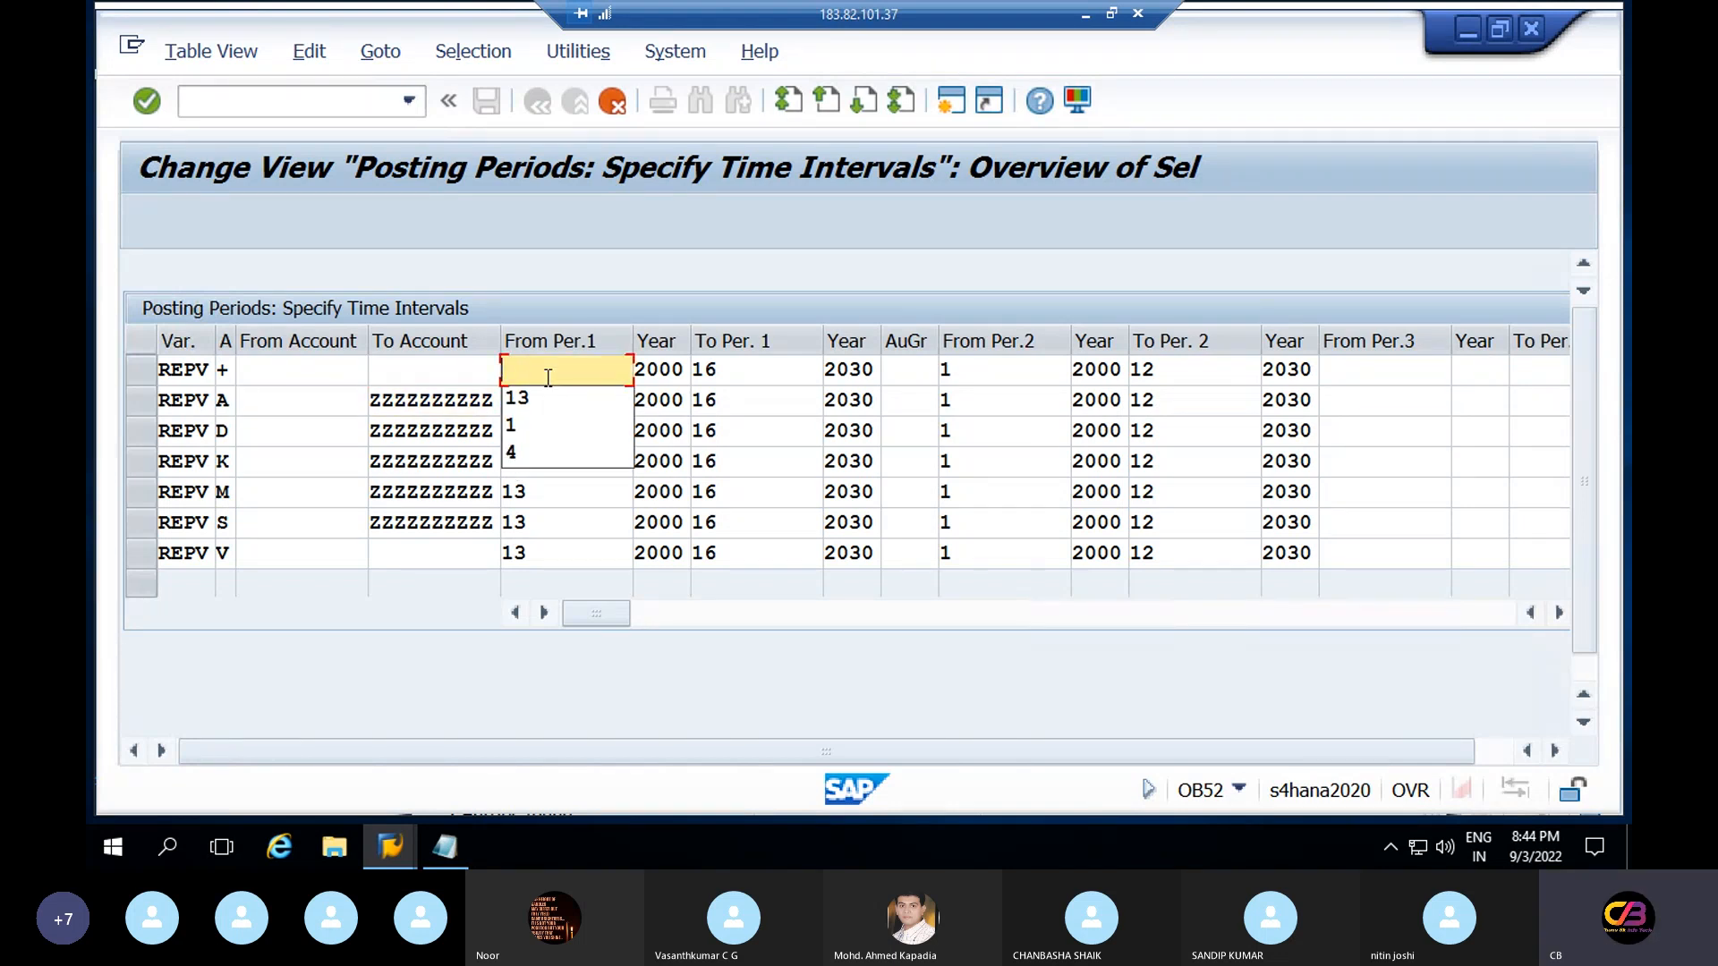
{"action": "type", "text": "6"}
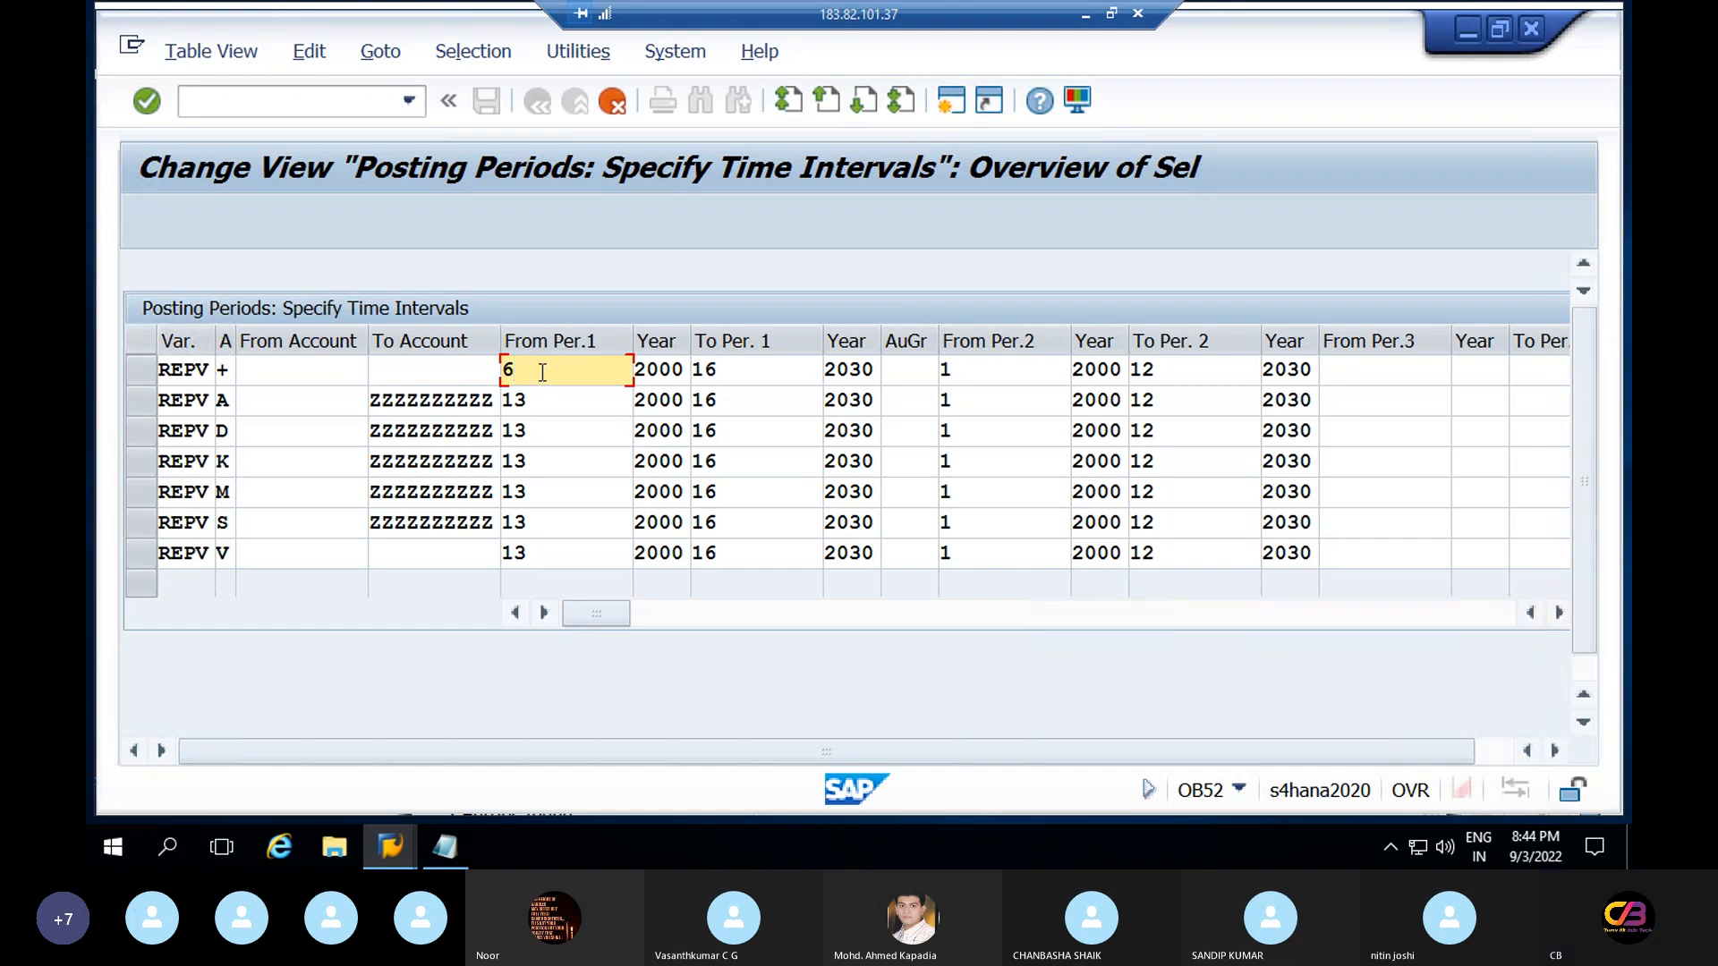
{"action": "left_click", "coordinate": [502, 371]}
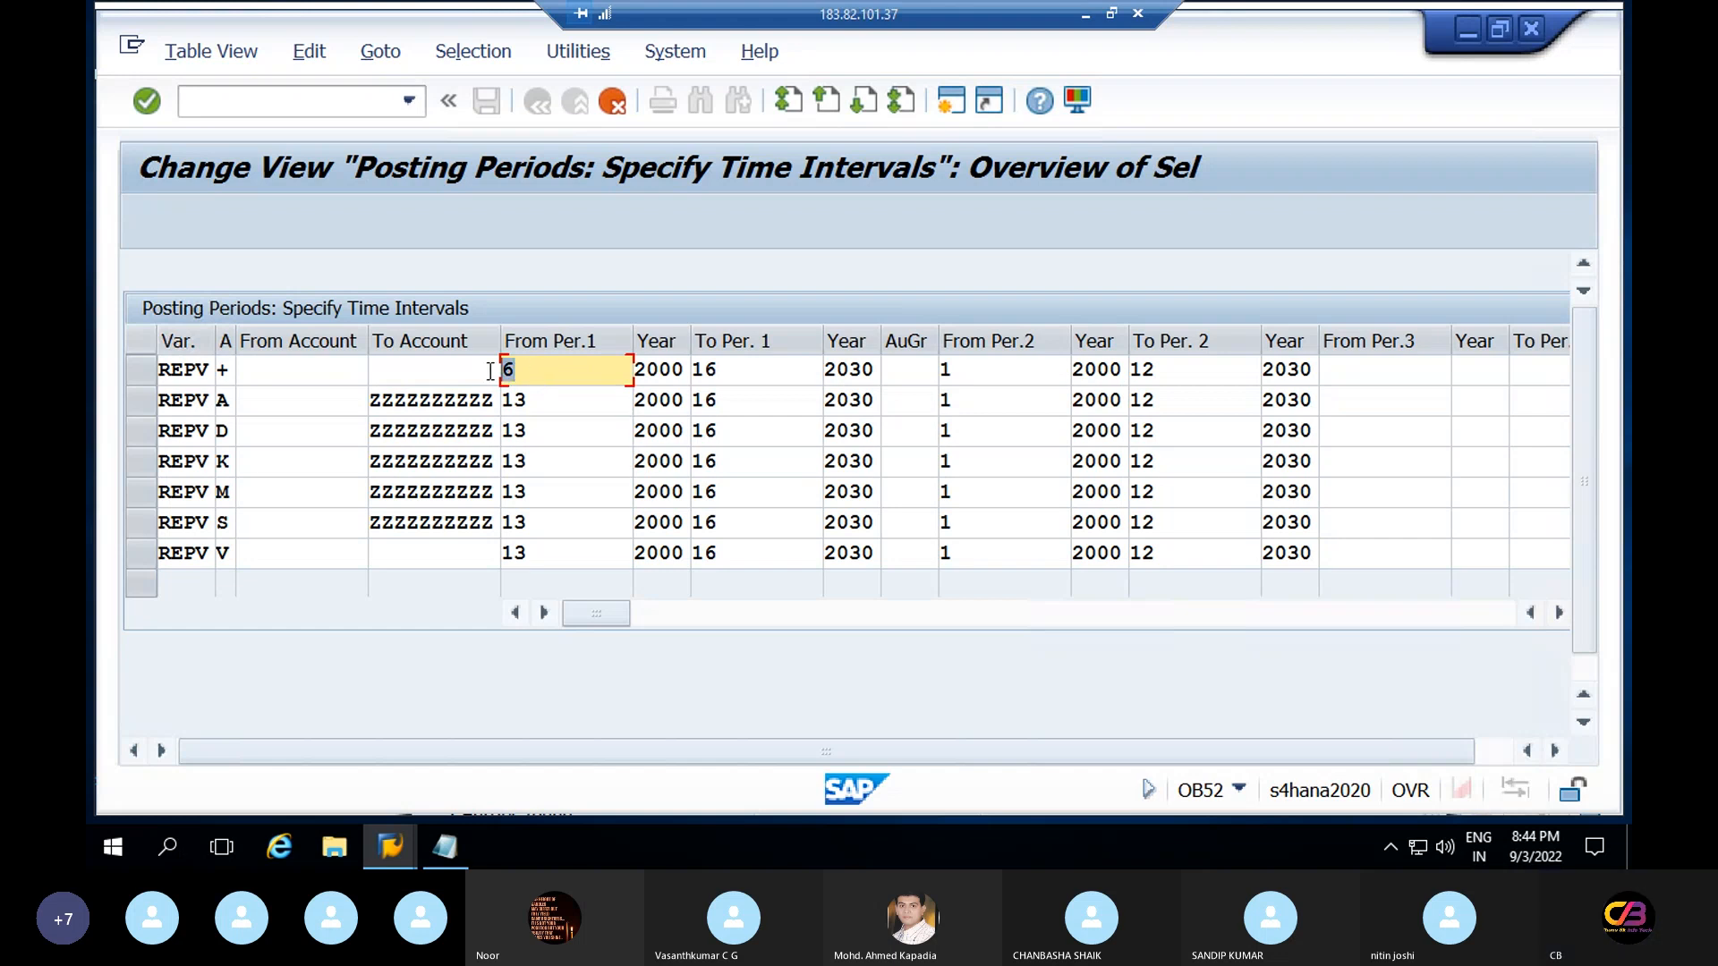
{"action": "left_click", "coordinate": [542, 404]}
{"action": "key", "text": "BackSpace"}
{"action": "key", "text": "BackSpace"}
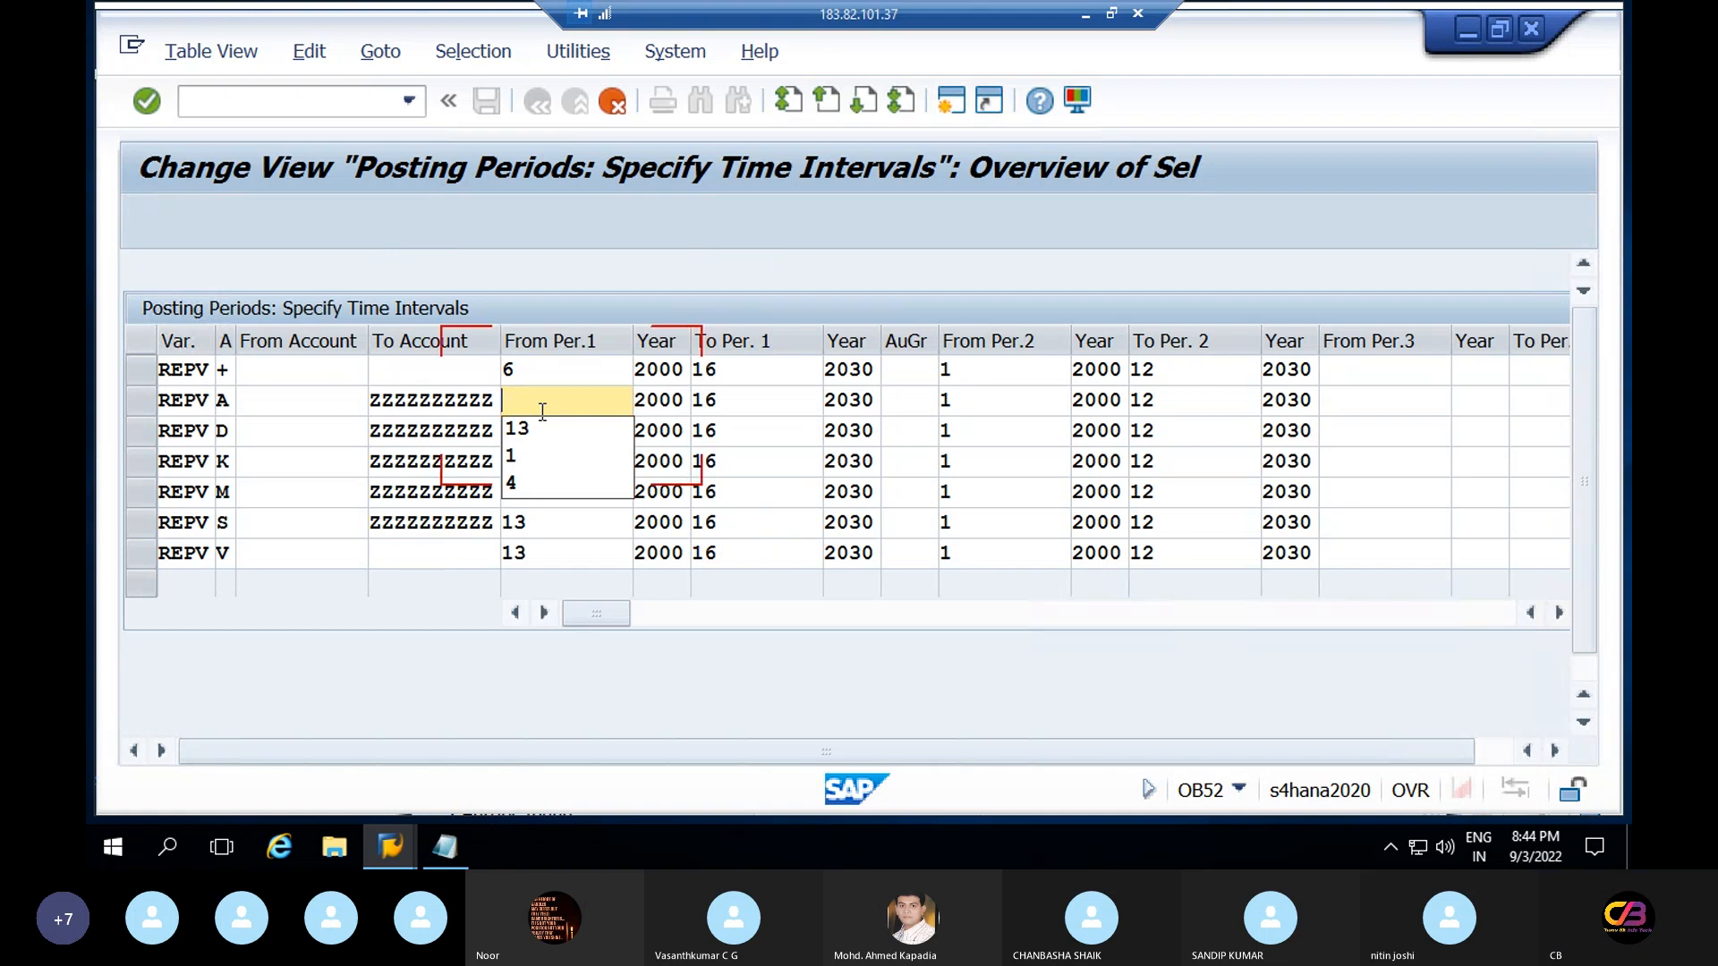
{"action": "type", "text": "6"}
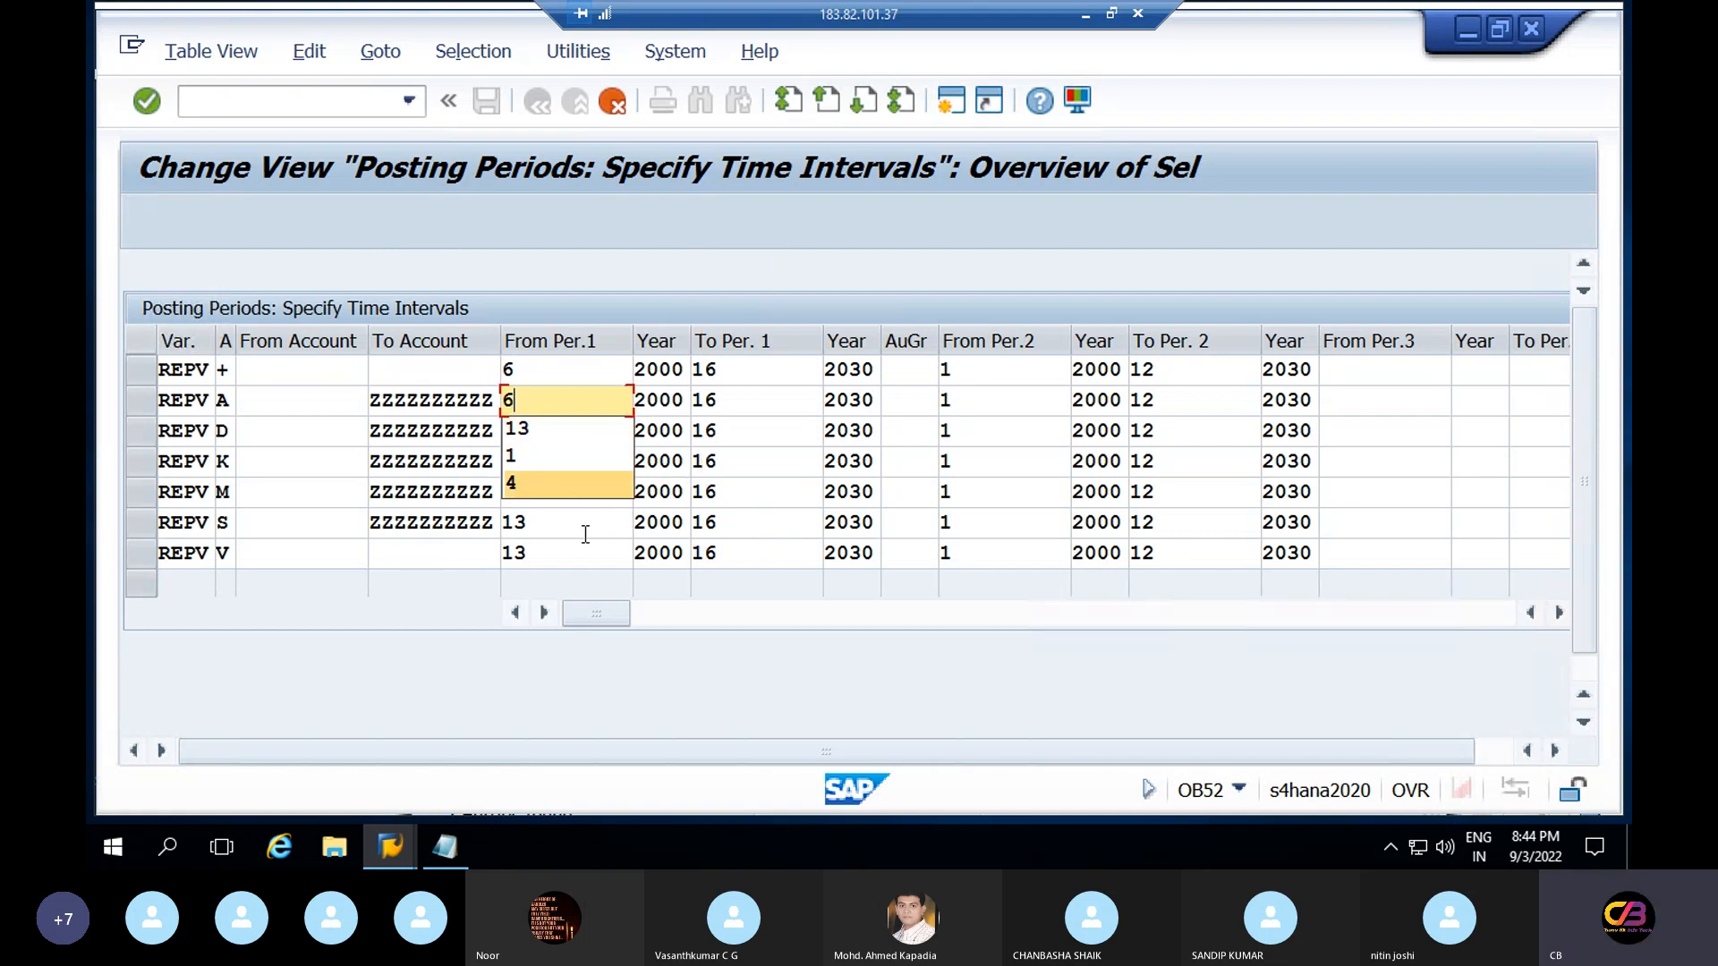
{"action": "left_click", "coordinate": [560, 435]}
{"action": "key", "text": "BackSpace"}
{"action": "key", "text": "BackSpace"}
{"action": "type", "text": "6"}
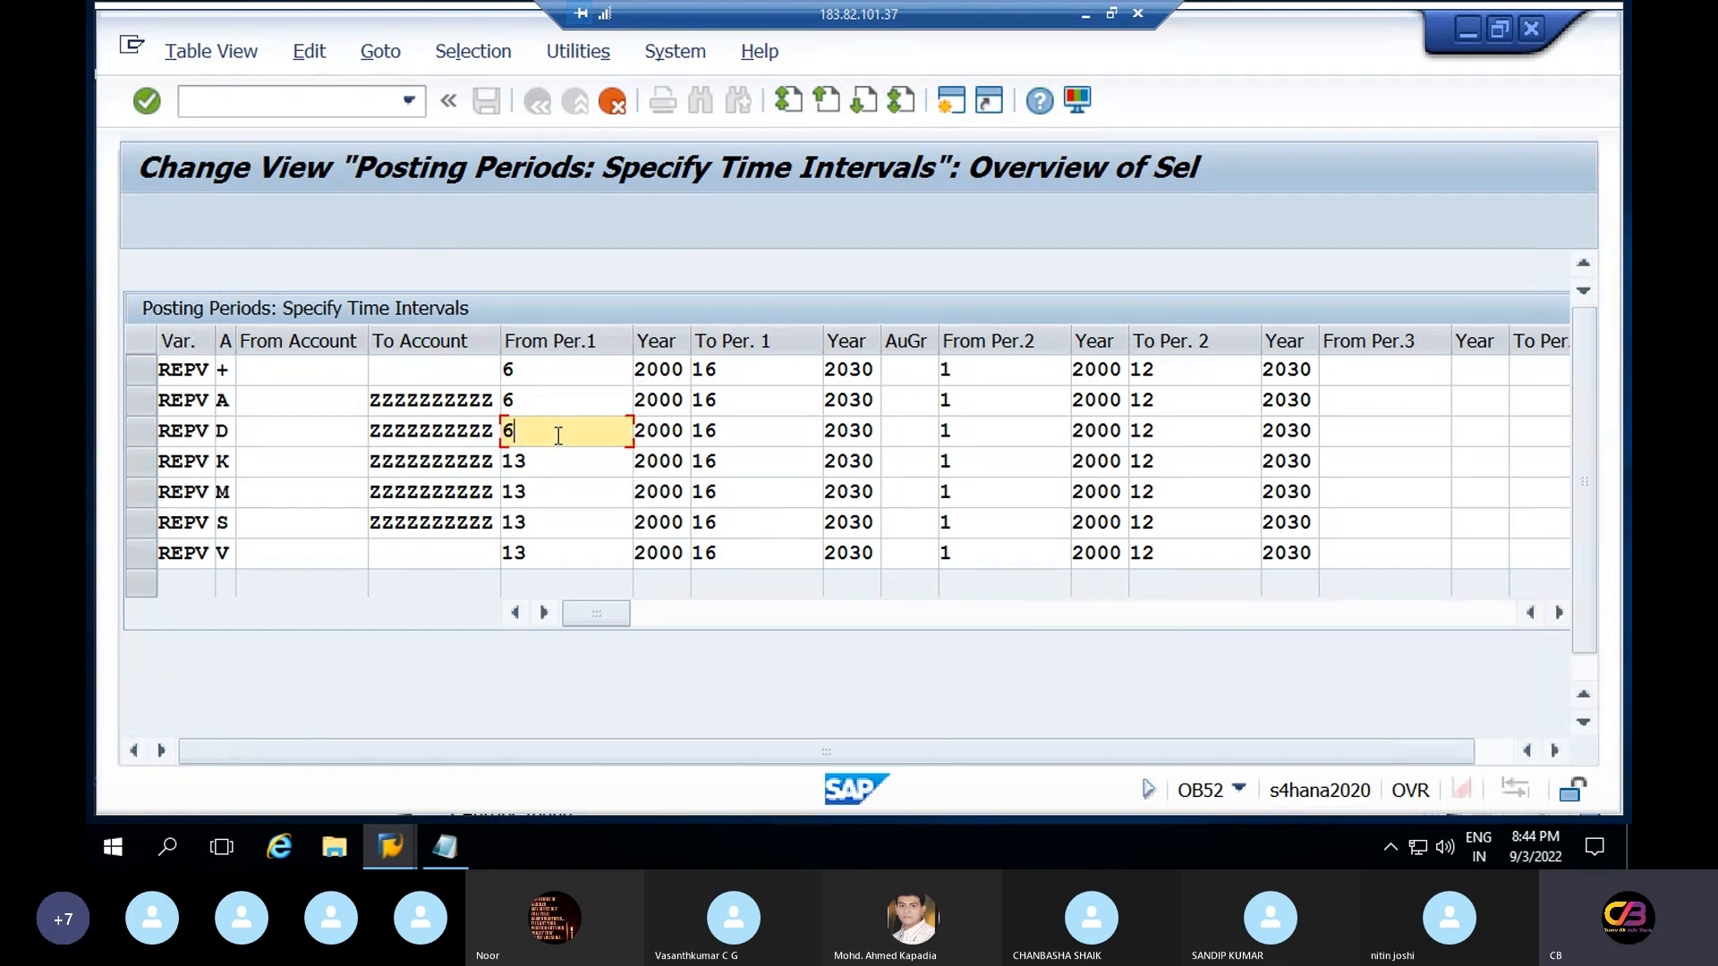
Set From Per.1 to 6 in rows K, M, S and V, and clear row +'s first year
{"action": "left_click", "coordinate": [559, 461]}
{"action": "key", "text": "BackSpace"}
{"action": "key", "text": "BackSpace"}
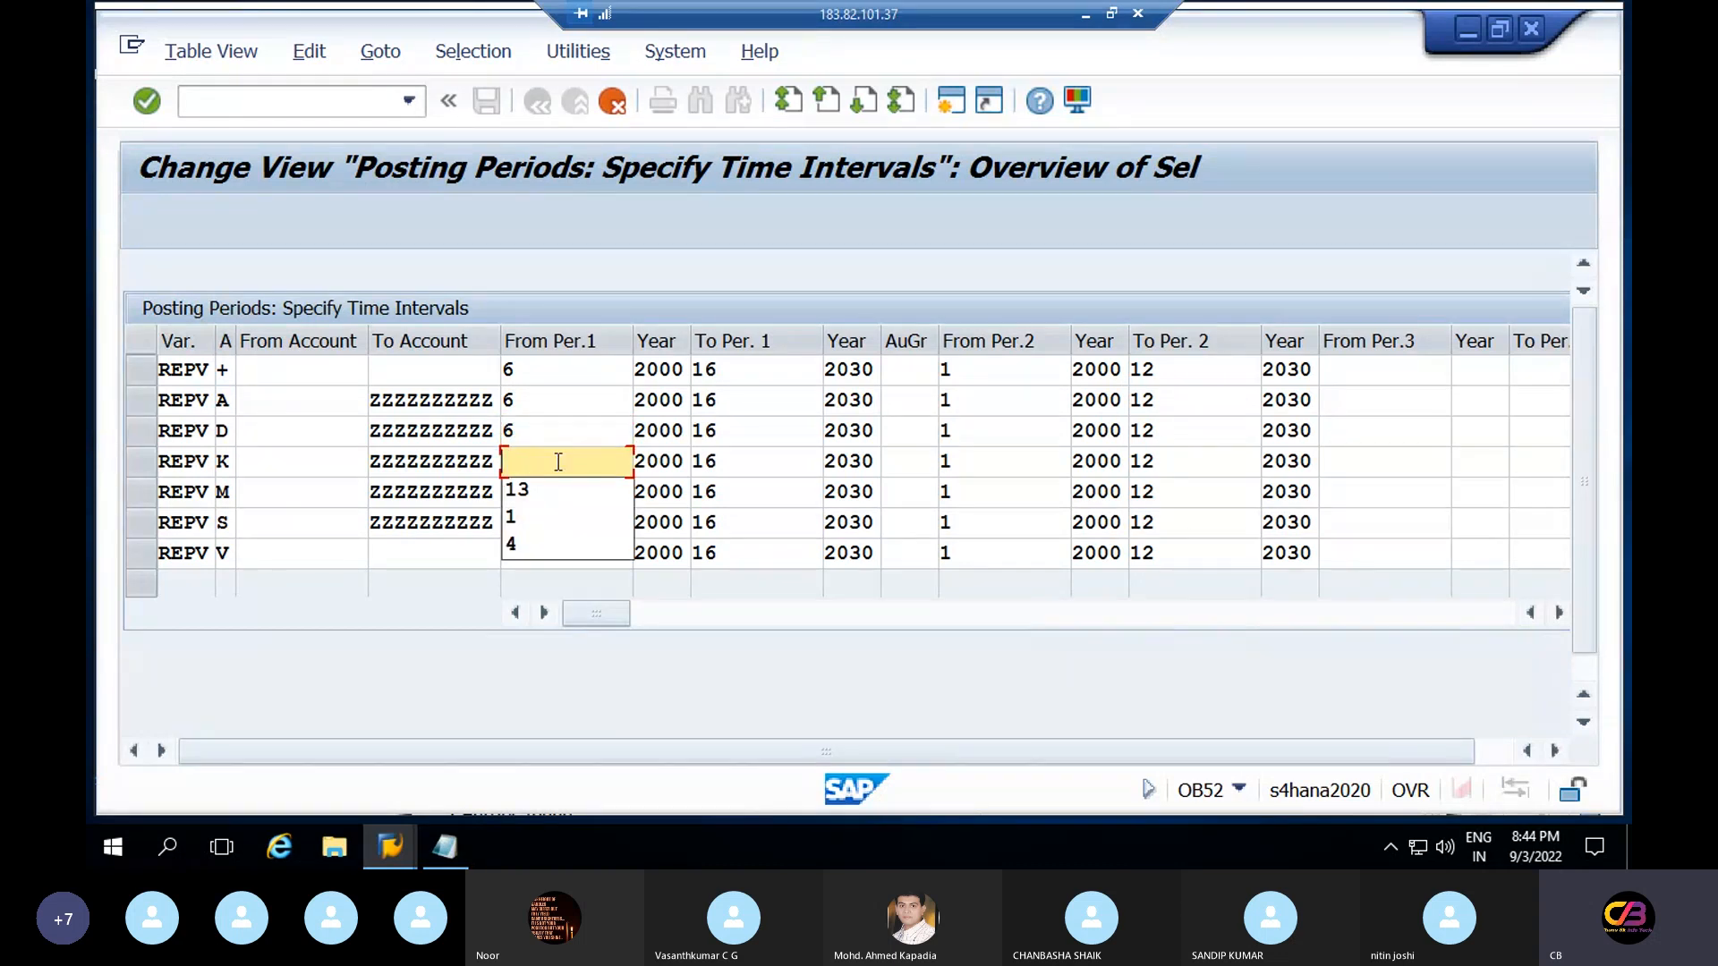
{"action": "type", "text": "7"}
{"action": "key", "text": "BackSpace"}
{"action": "type", "text": "6"}
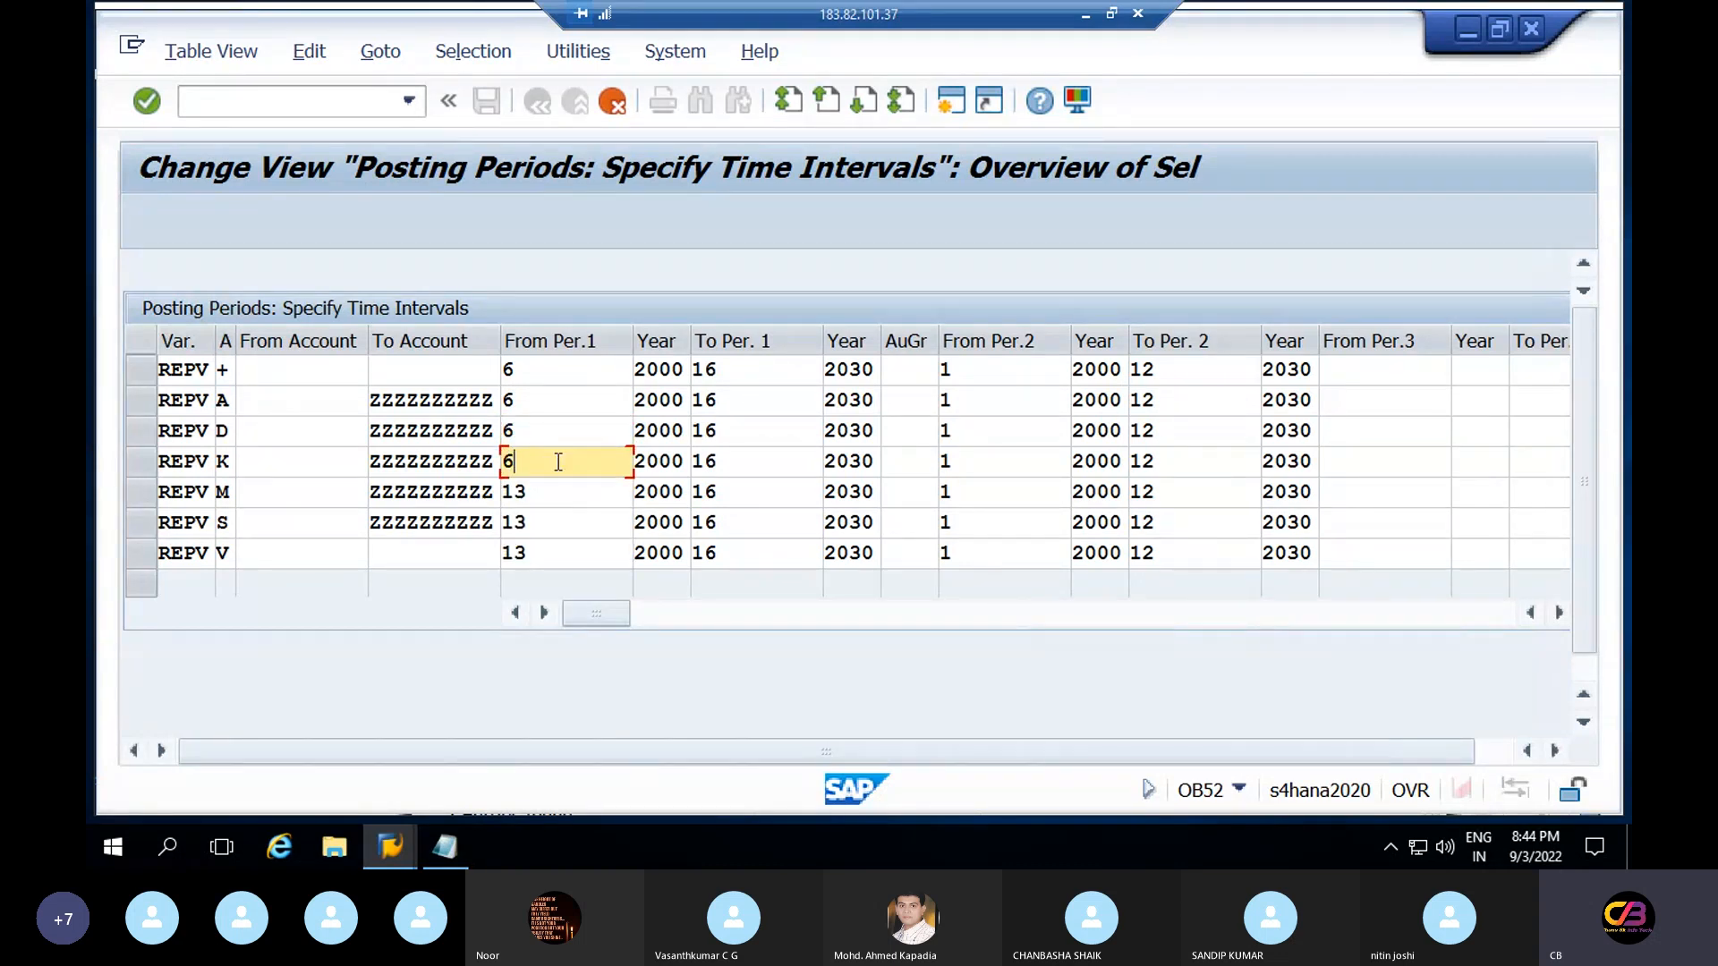
{"action": "left_click", "coordinate": [554, 498]}
{"action": "key", "text": "BackSpace"}
{"action": "key", "text": "BackSpace"}
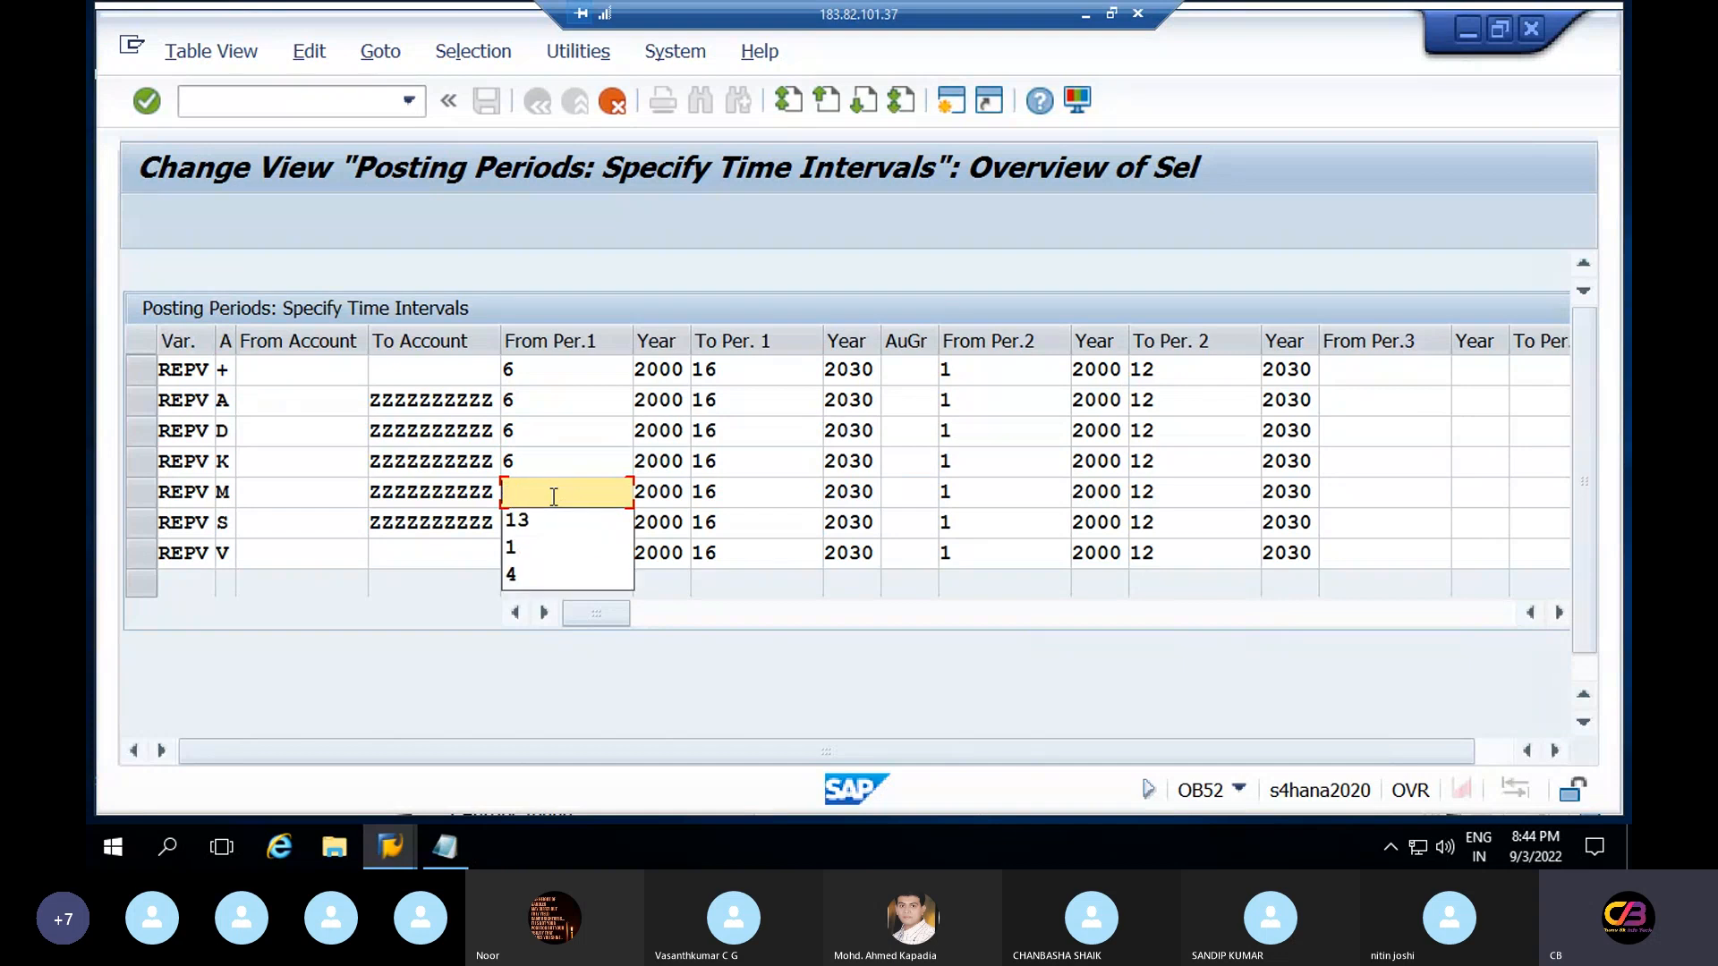
{"action": "type", "text": "6"}
{"action": "left_click", "coordinate": [549, 528]}
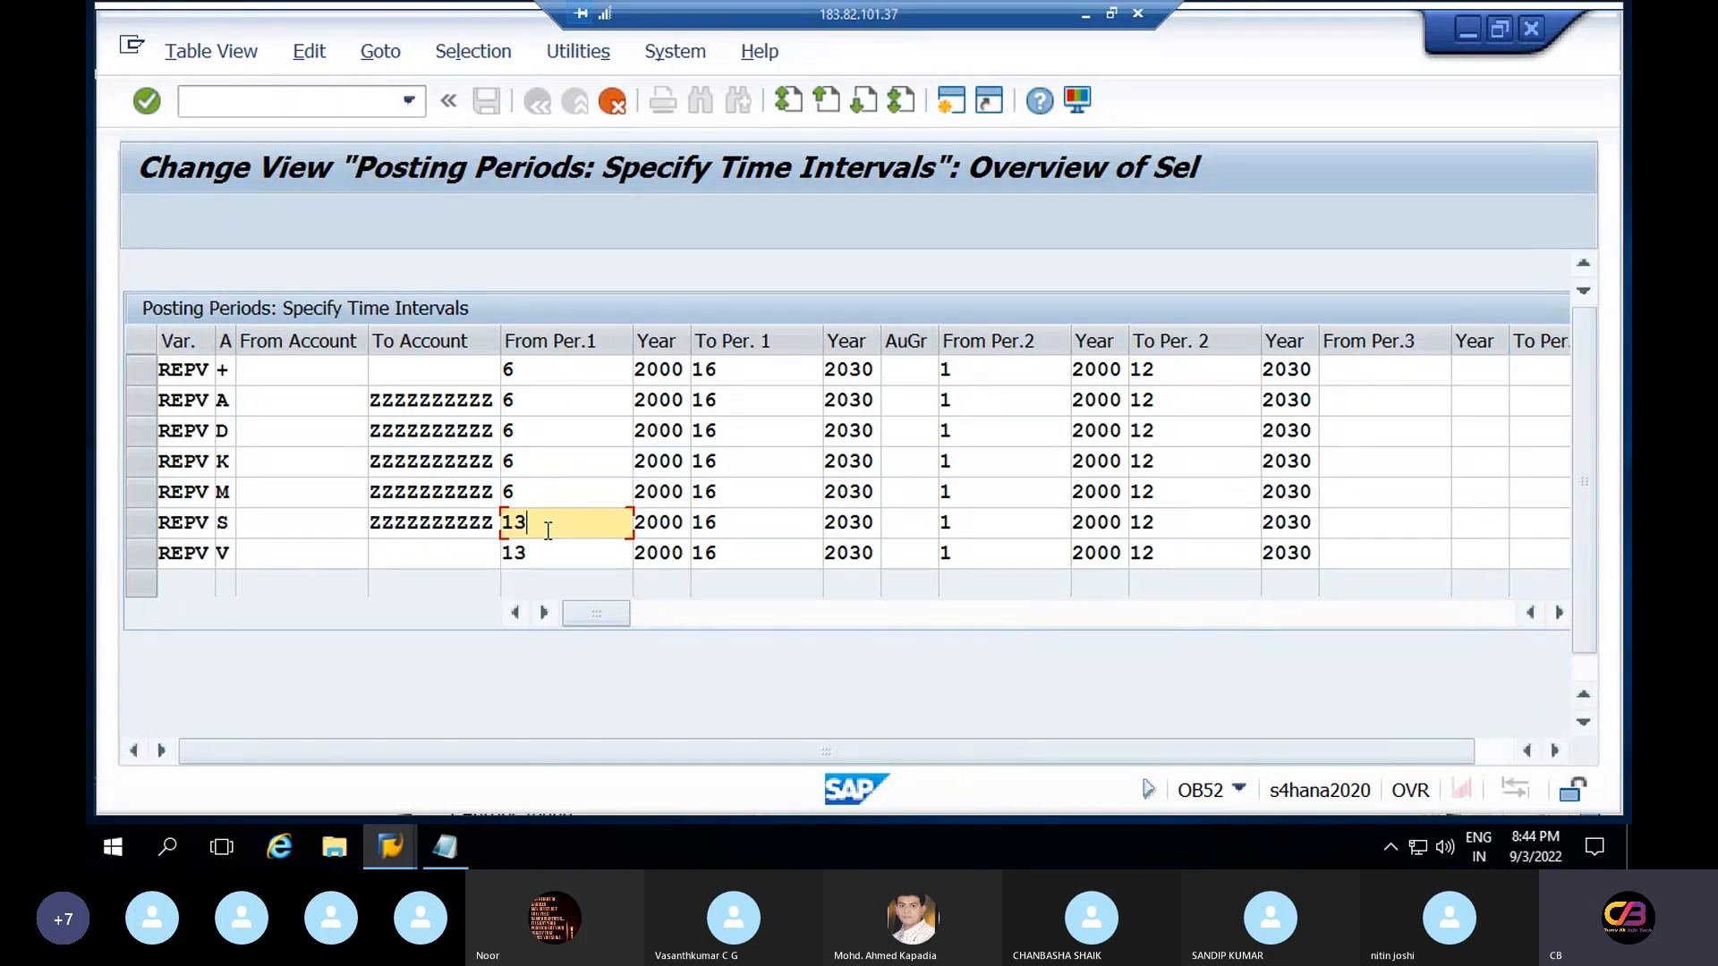
{"action": "key", "text": "BackSpace"}
{"action": "key", "text": "BackSpace"}
{"action": "type", "text": "6"}
{"action": "left_click", "coordinate": [553, 555]}
{"action": "key", "text": "BackSpace"}
{"action": "key", "text": "BackSpace"}
{"action": "type", "text": "6"}
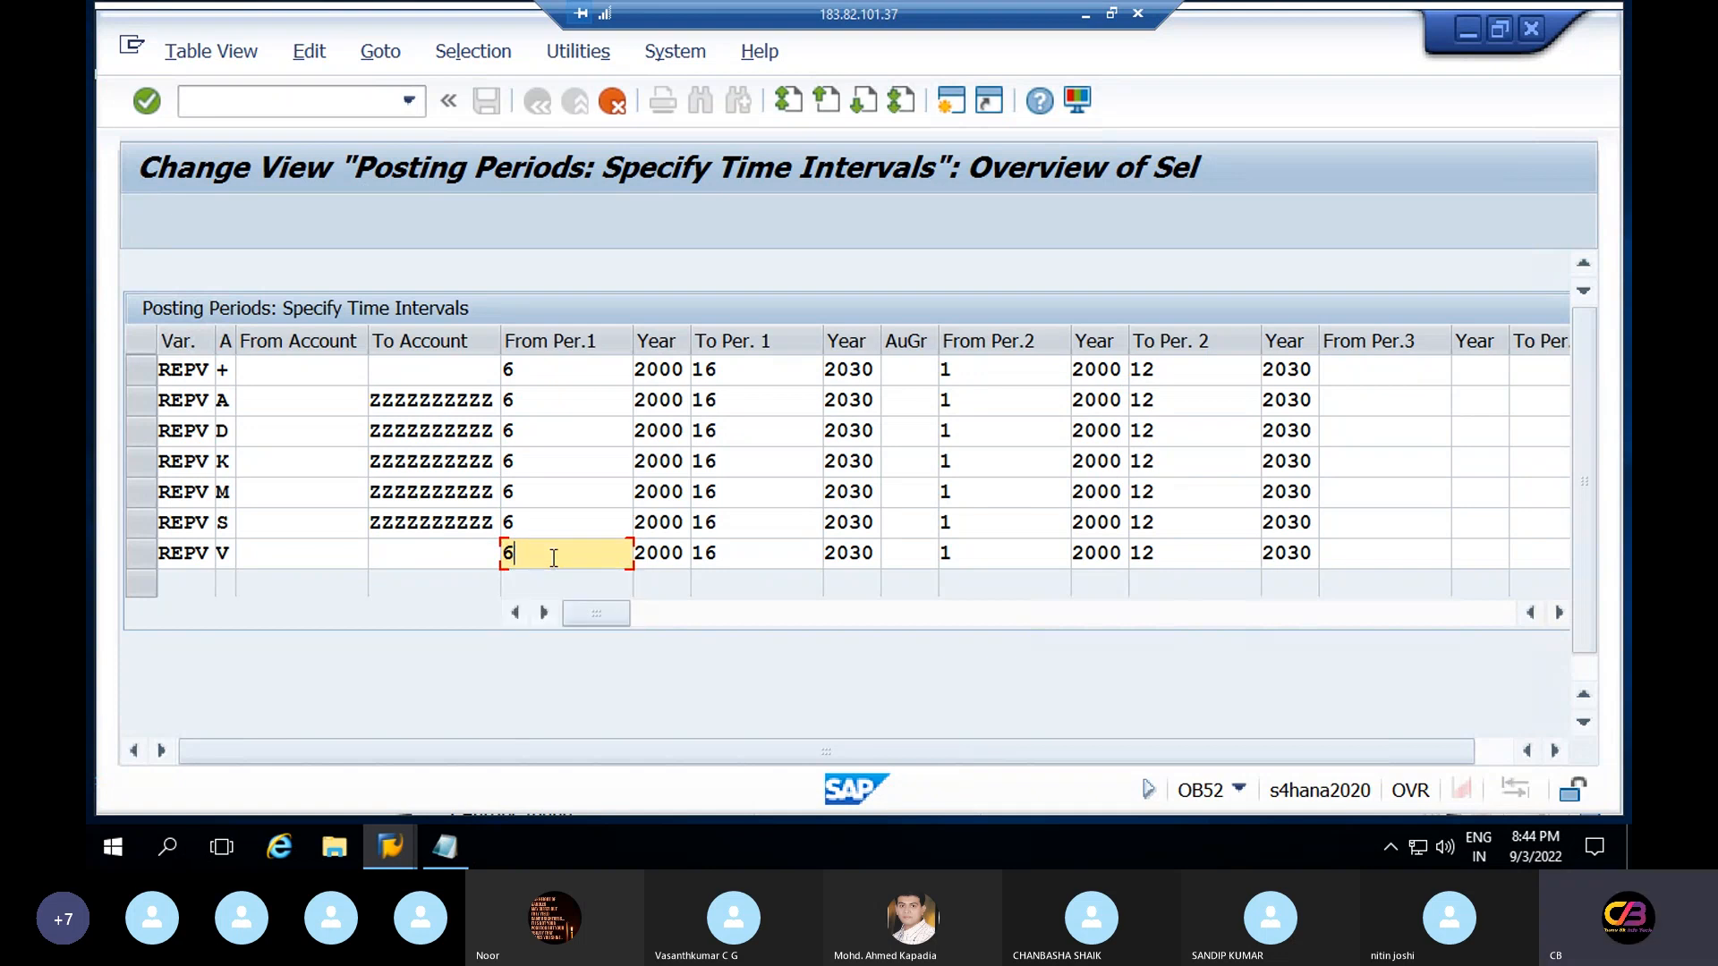
{"action": "left_click", "coordinate": [685, 373]}
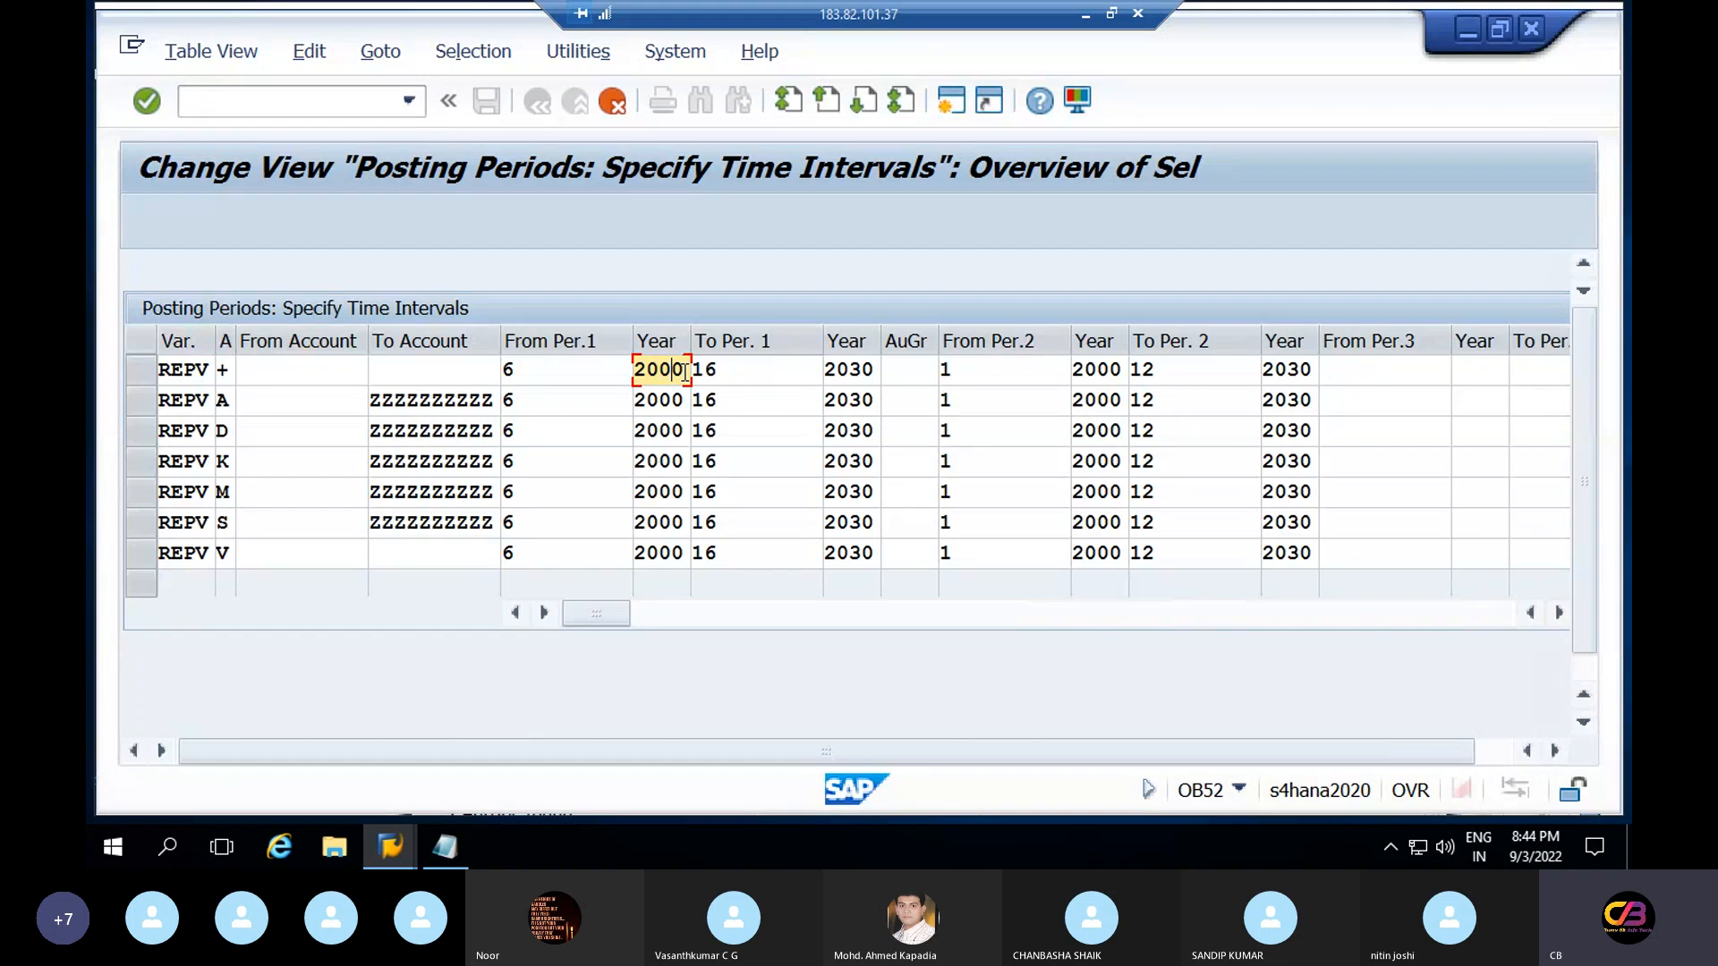
{"action": "key", "text": "BackSpace"}
{"action": "key", "text": "BackSpace"}
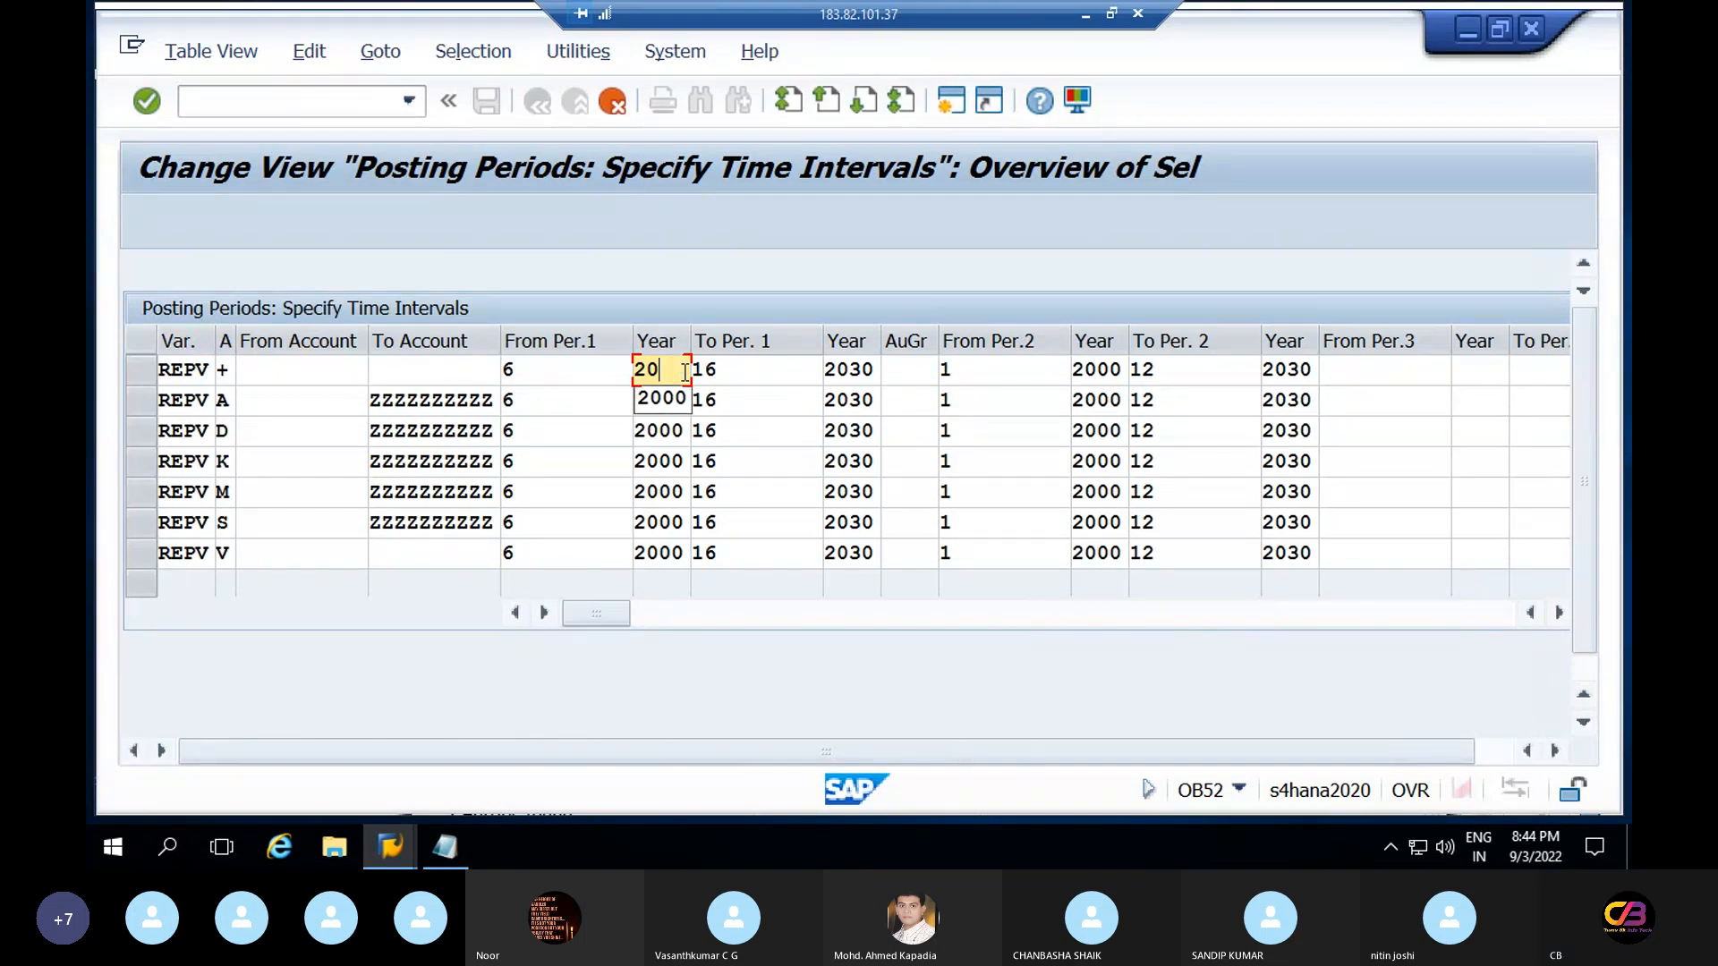
Enter 2022 as the first-interval starting year for rows +, A and D
{"action": "type", "text": "22"}
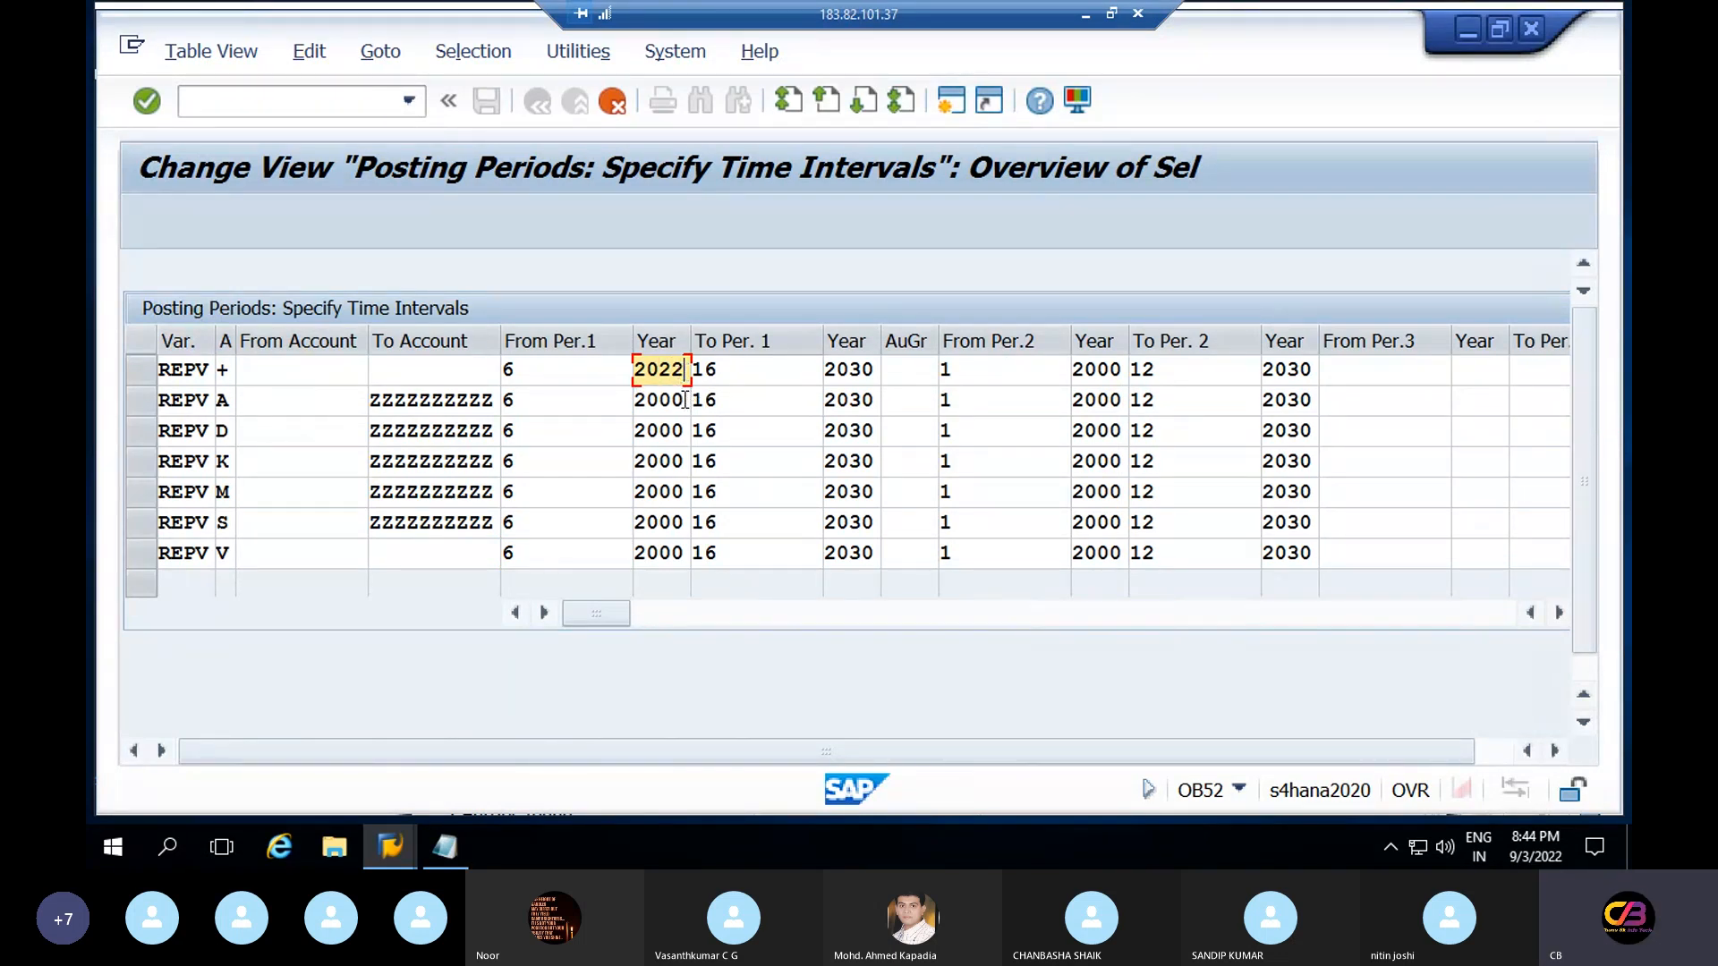
{"action": "left_click", "coordinate": [684, 400]}
{"action": "key", "text": "BackSpace"}
{"action": "key", "text": "BackSpace"}
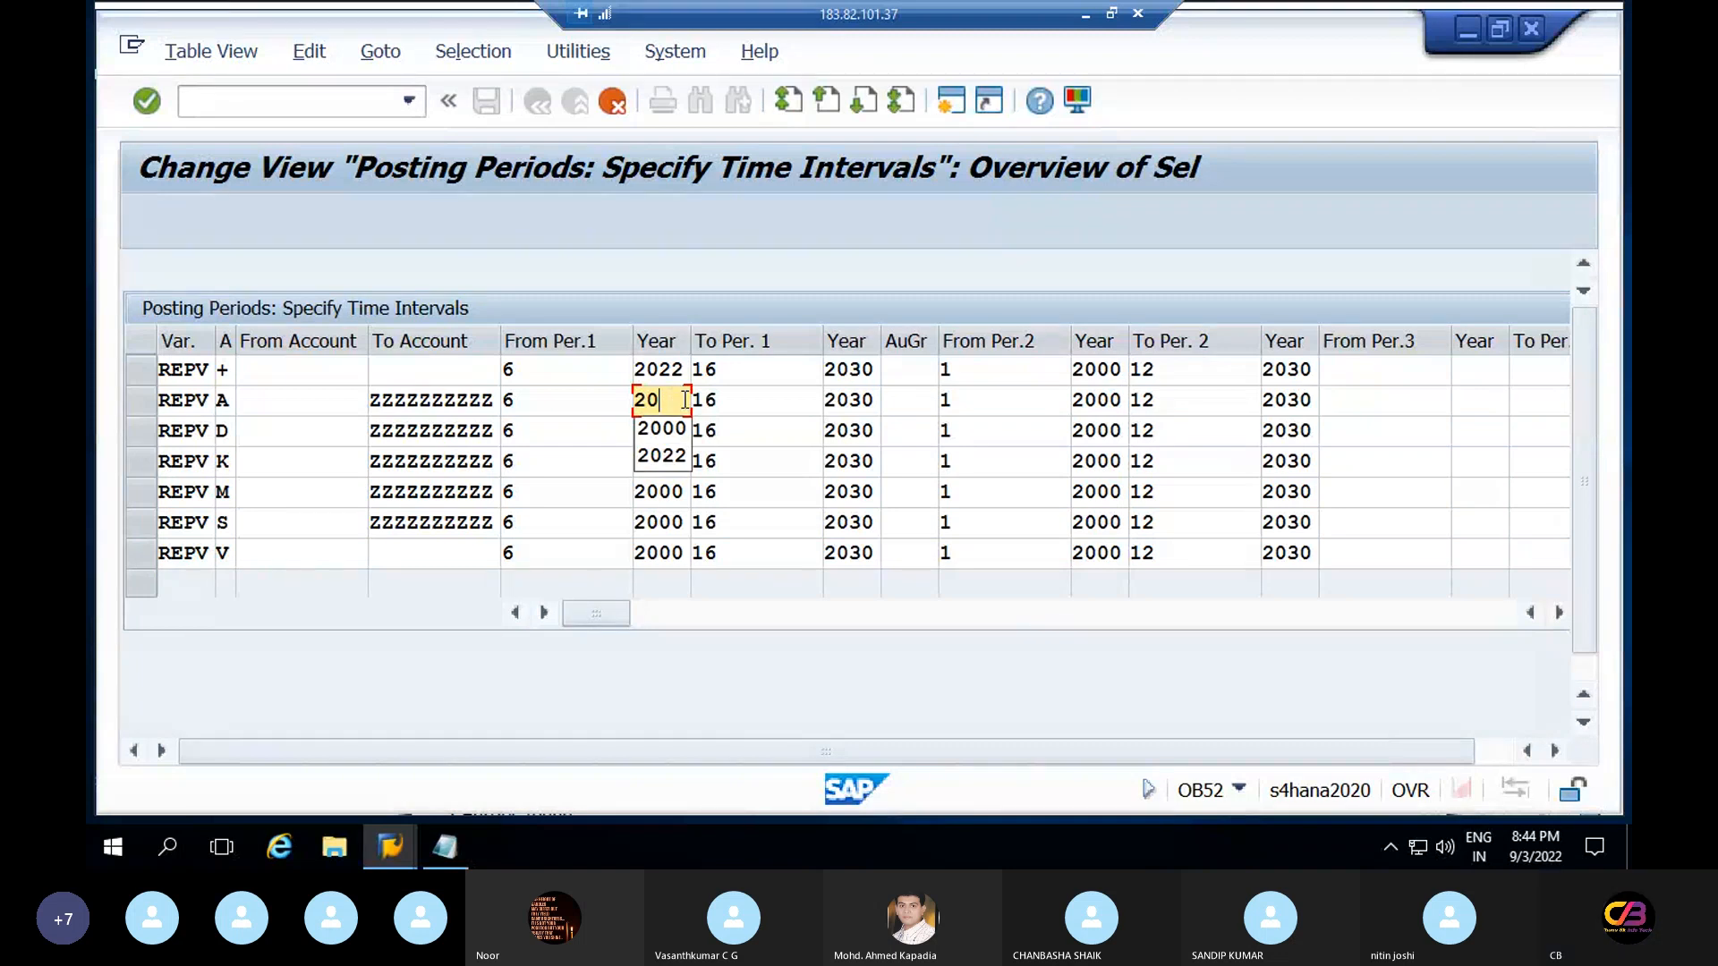
{"action": "type", "text": "22"}
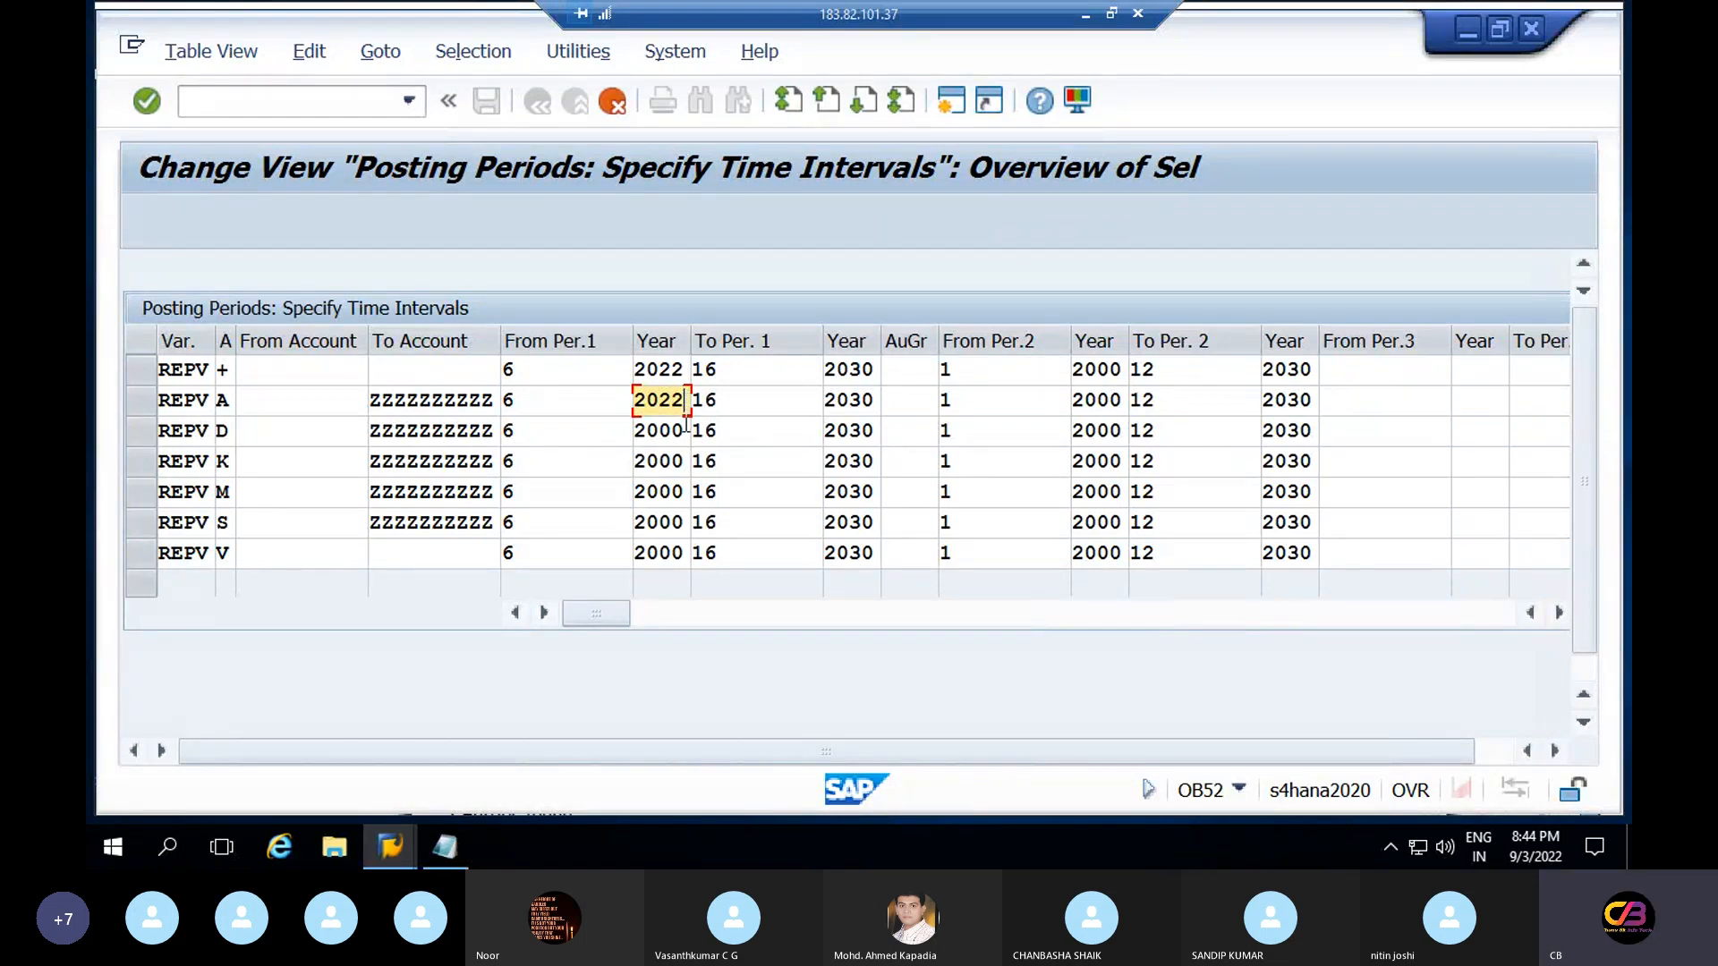
{"action": "left_click", "coordinate": [685, 431]}
{"action": "key", "text": "BackSpace"}
{"action": "key", "text": "BackSpace"}
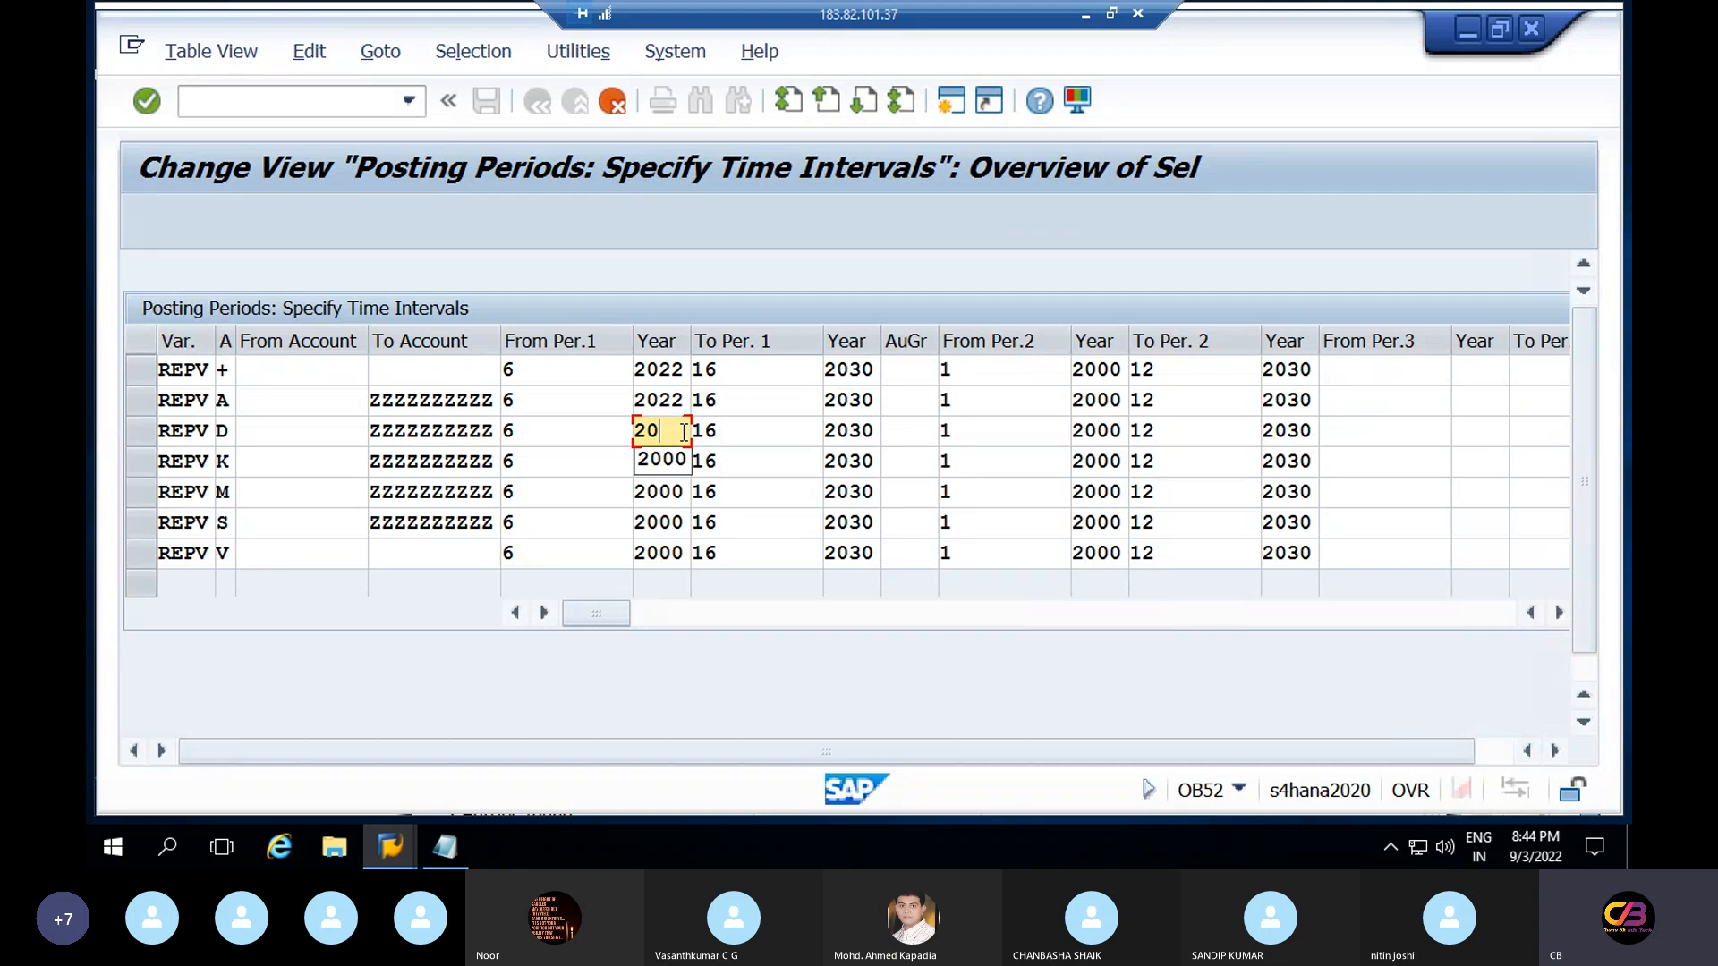
{"action": "type", "text": "22"}
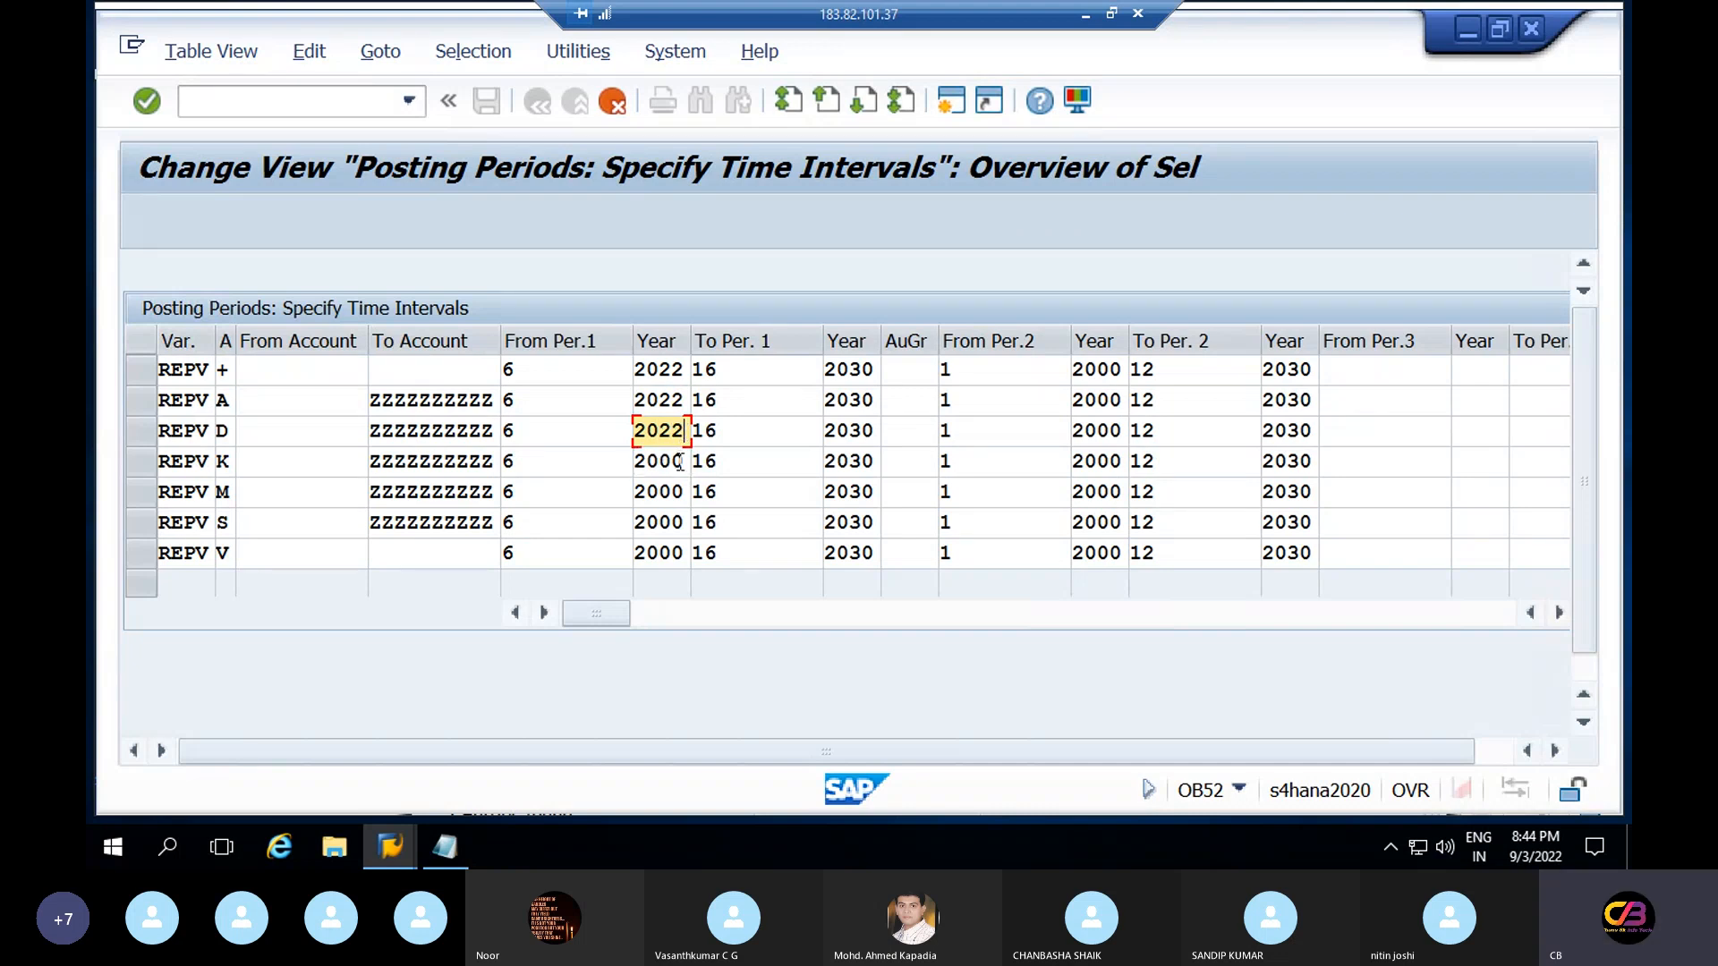
Enter 2022 as the first-interval starting year for rows K, M, S and V
{"action": "left_click", "coordinate": [685, 463]}
{"action": "key", "text": "BackSpace"}
{"action": "key", "text": "BackSpace"}
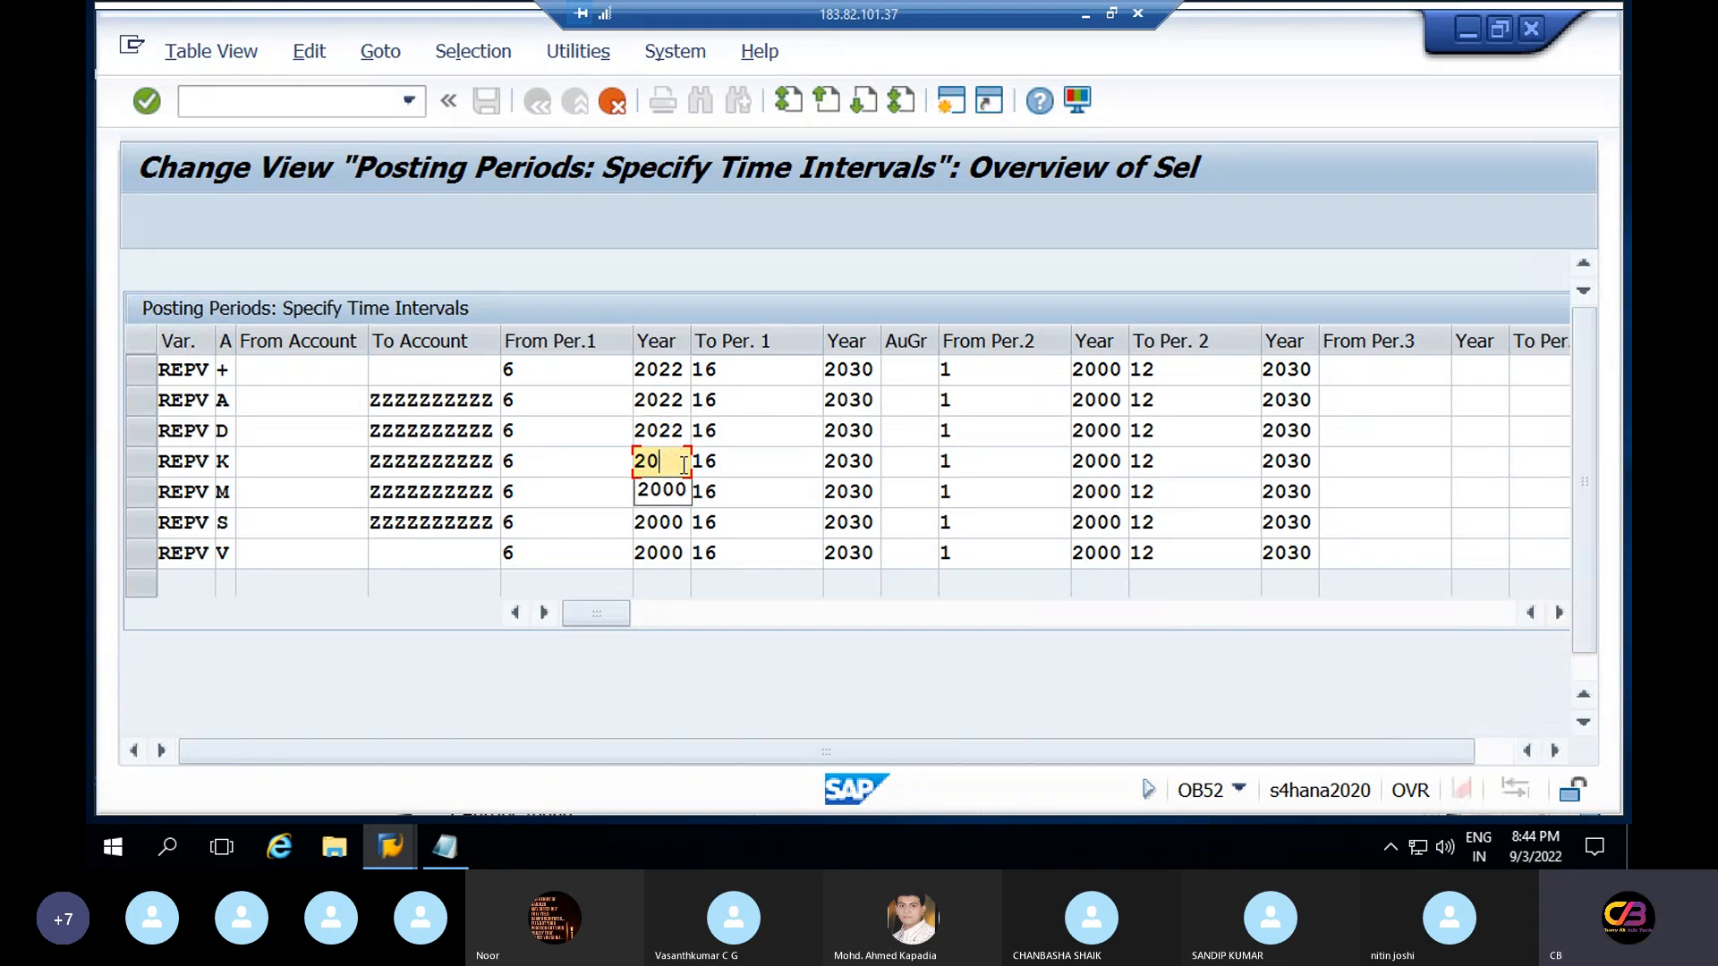
{"action": "type", "text": "22"}
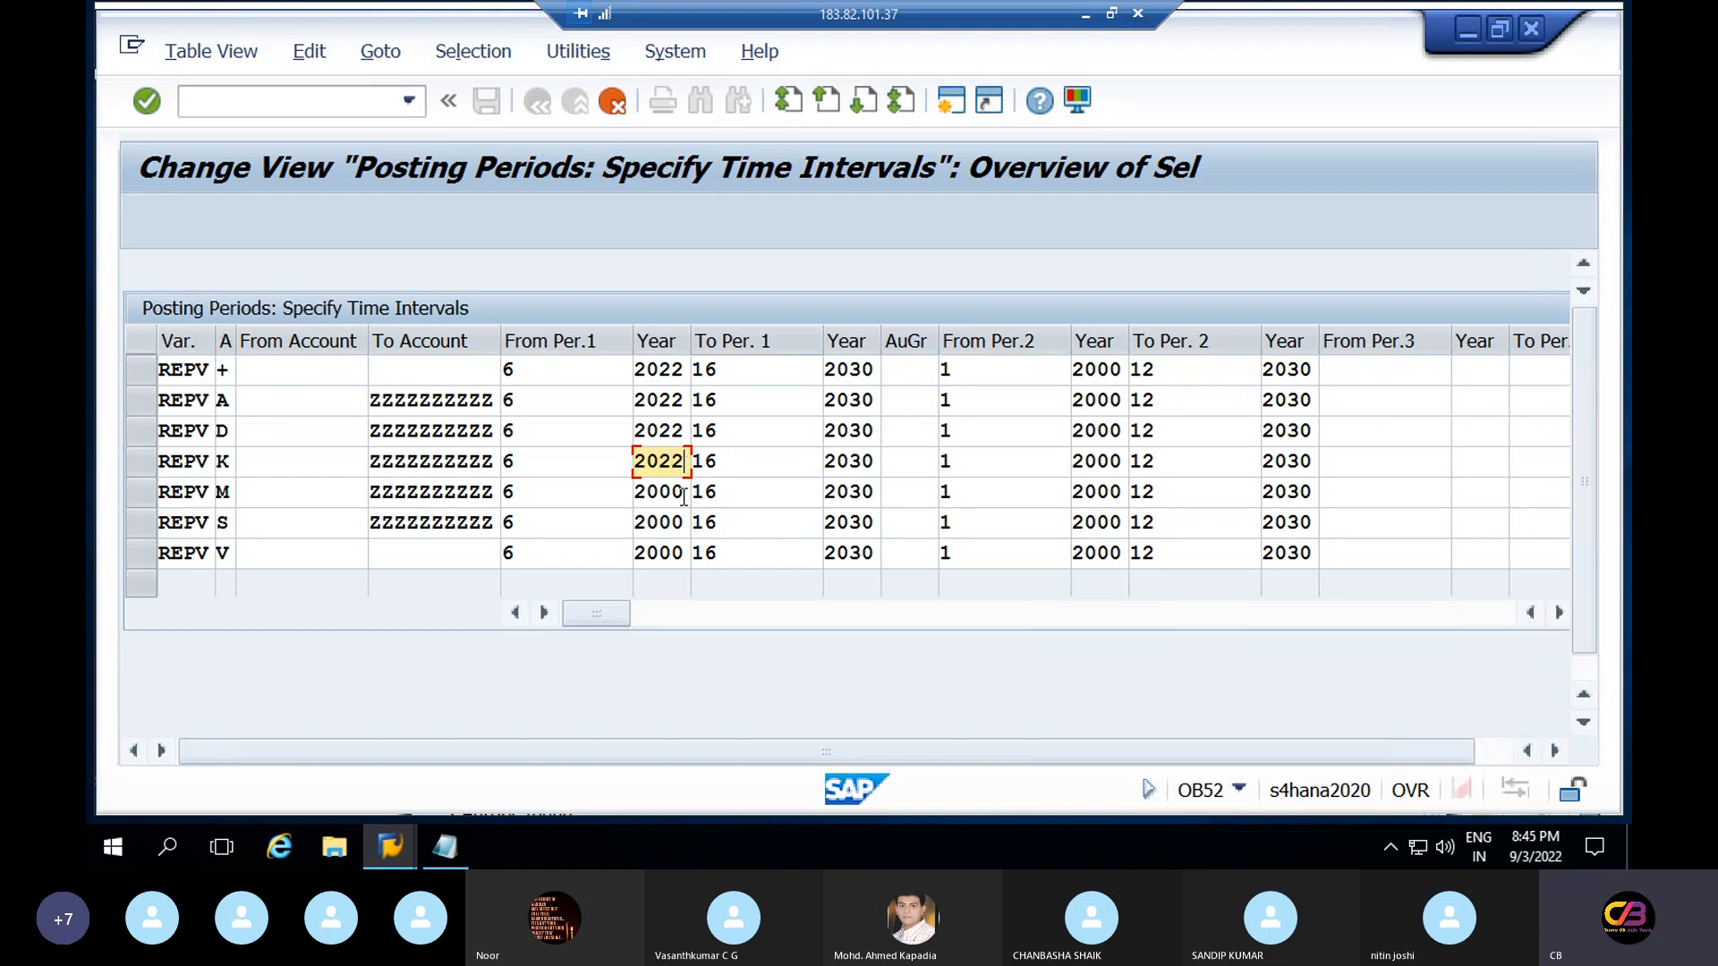
{"action": "left_click", "coordinate": [687, 494]}
{"action": "key", "text": "BackSpace"}
{"action": "key", "text": "BackSpace"}
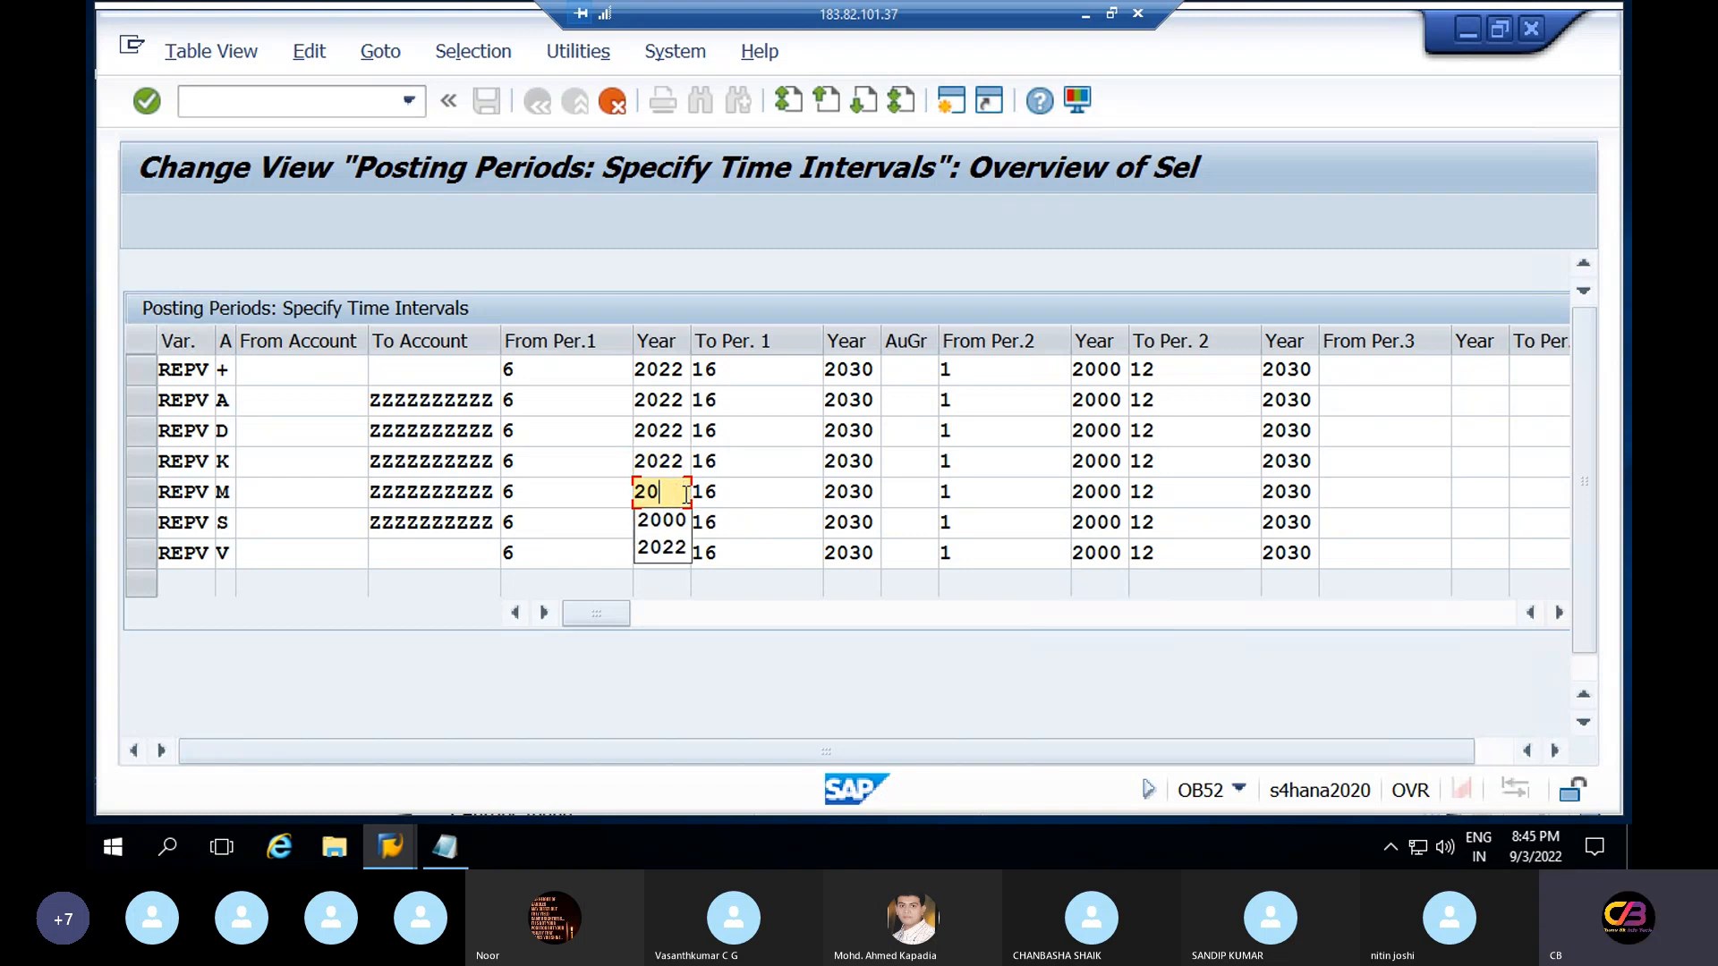
{"action": "type", "text": "22"}
{"action": "left_click", "coordinate": [686, 523]}
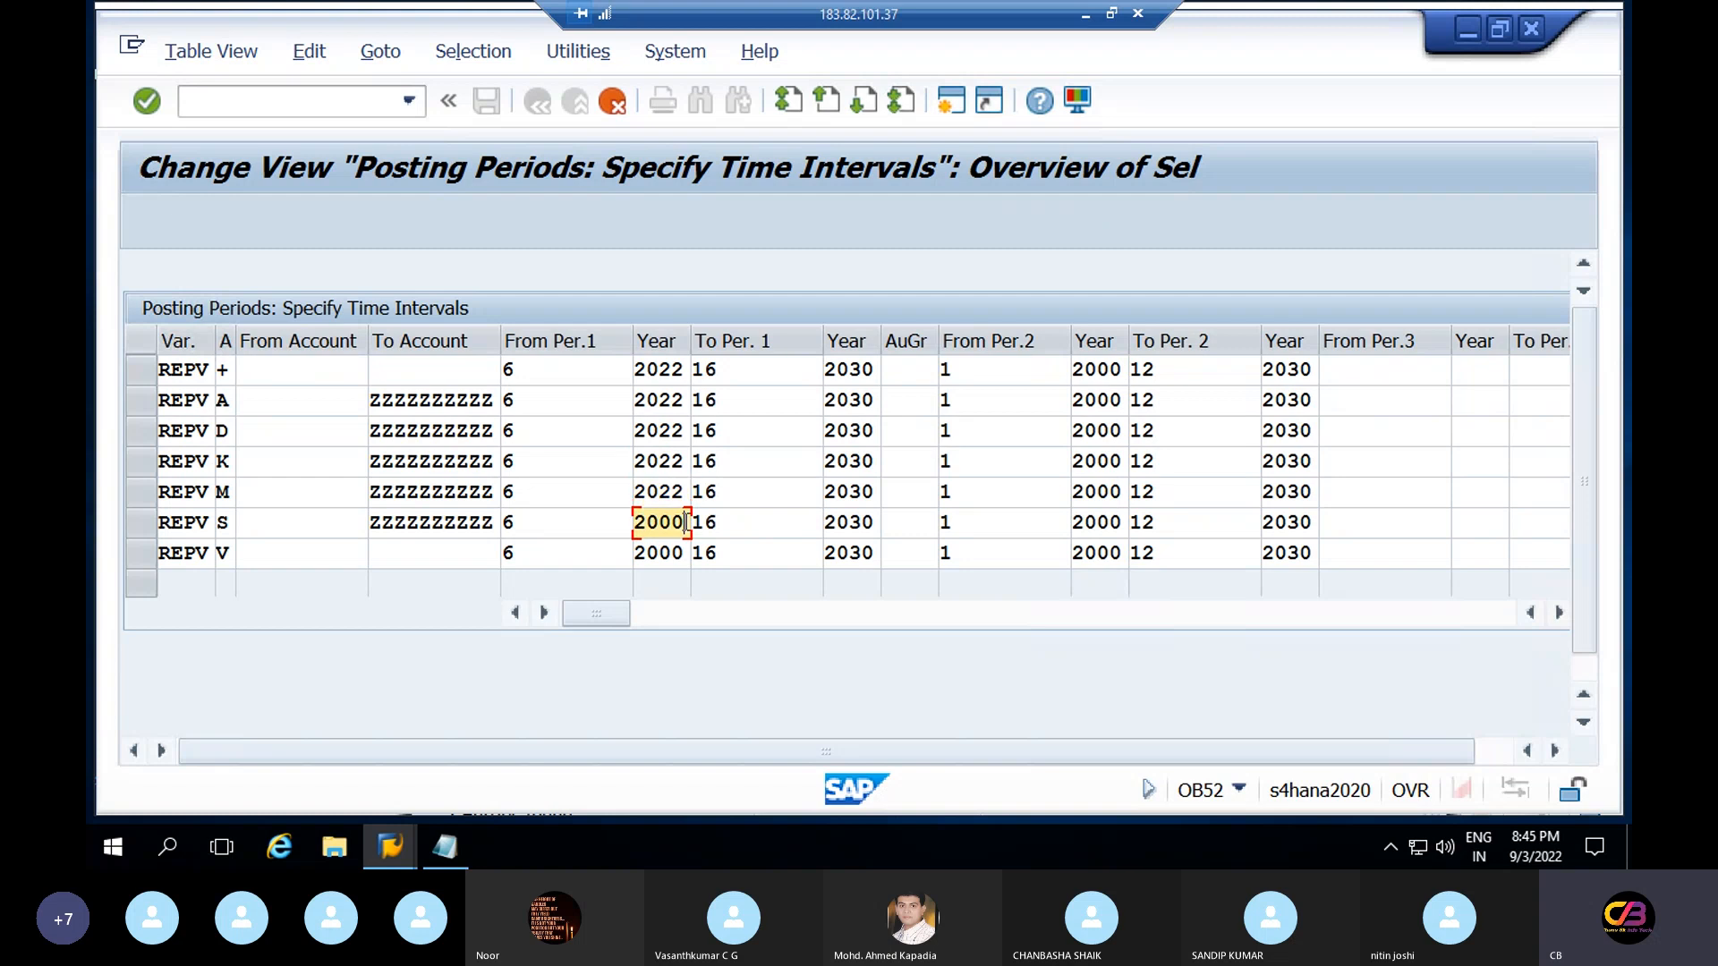
{"action": "type", "text": "2022"}
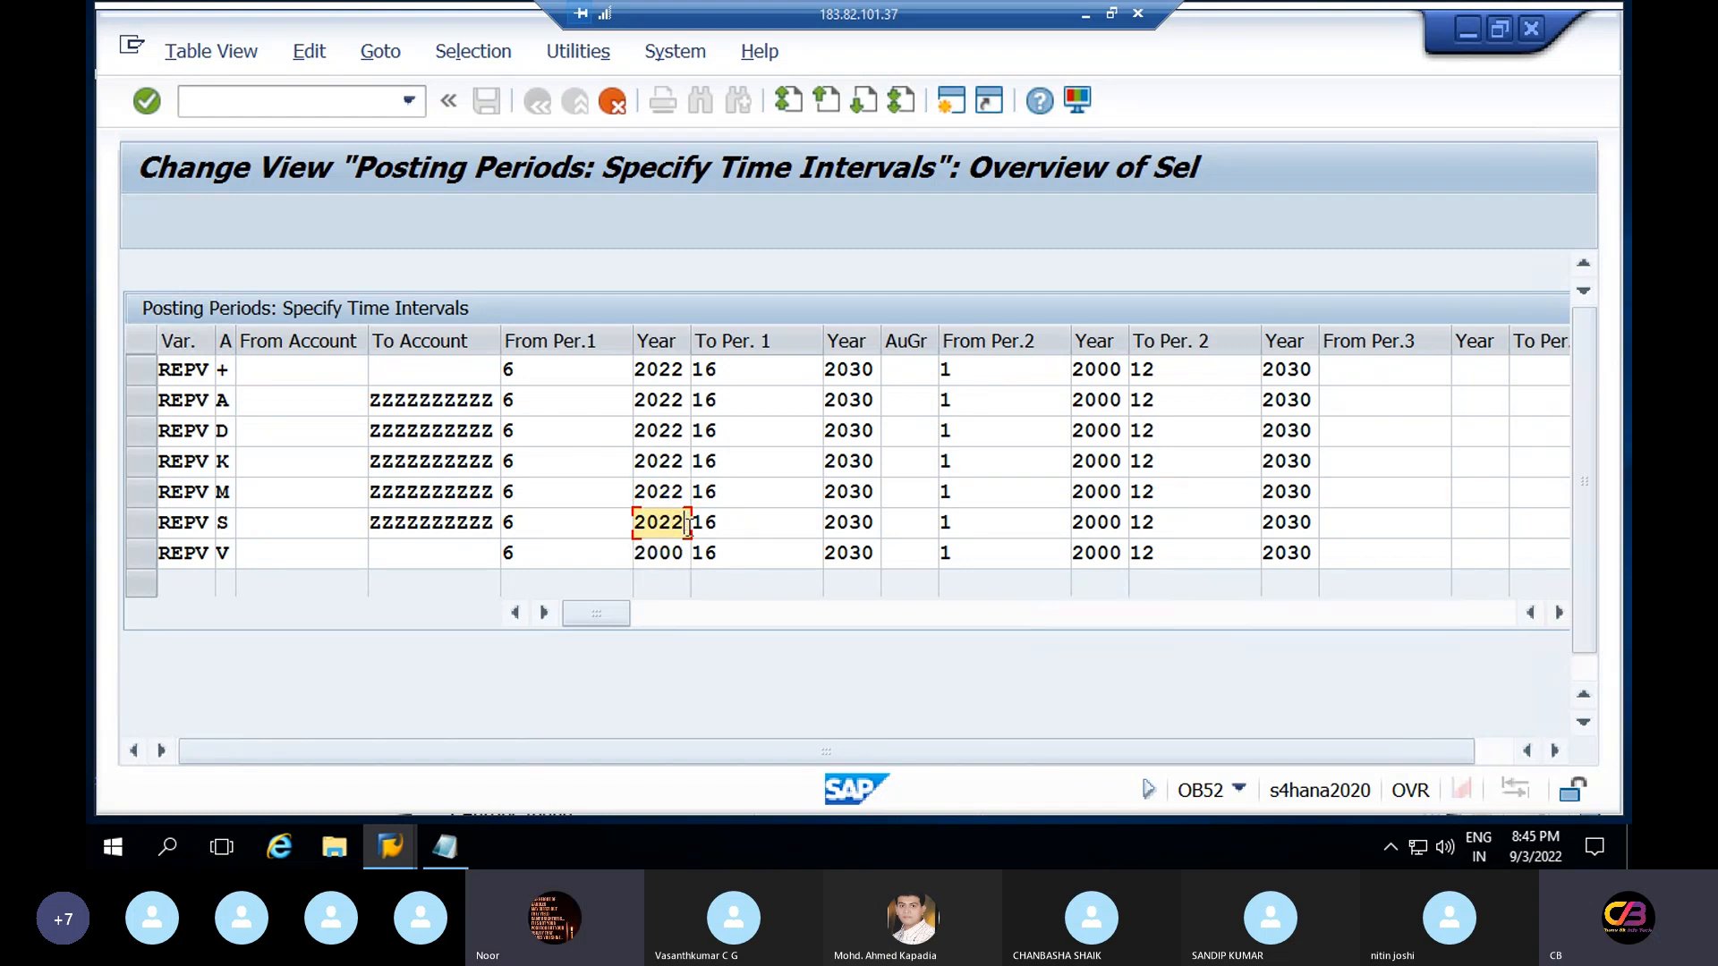
{"action": "left_click", "coordinate": [683, 553]}
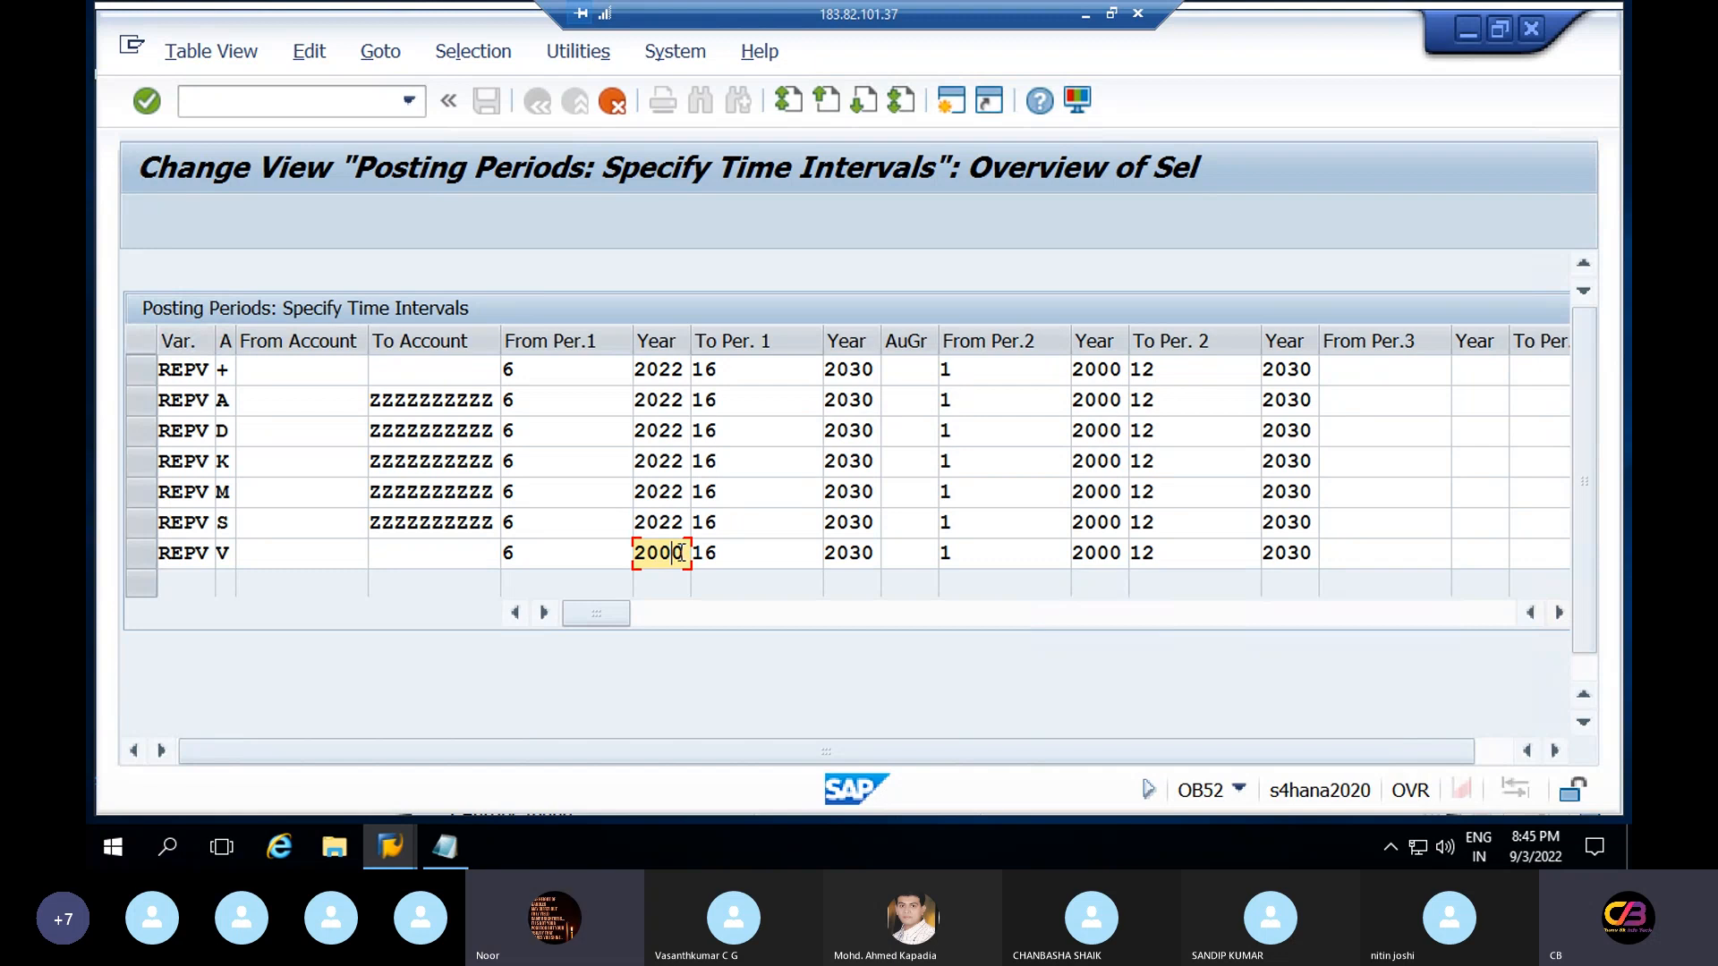
{"action": "key", "text": "BackSpace"}
{"action": "key", "text": "BackSpace"}
{"action": "type", "text": "22"}
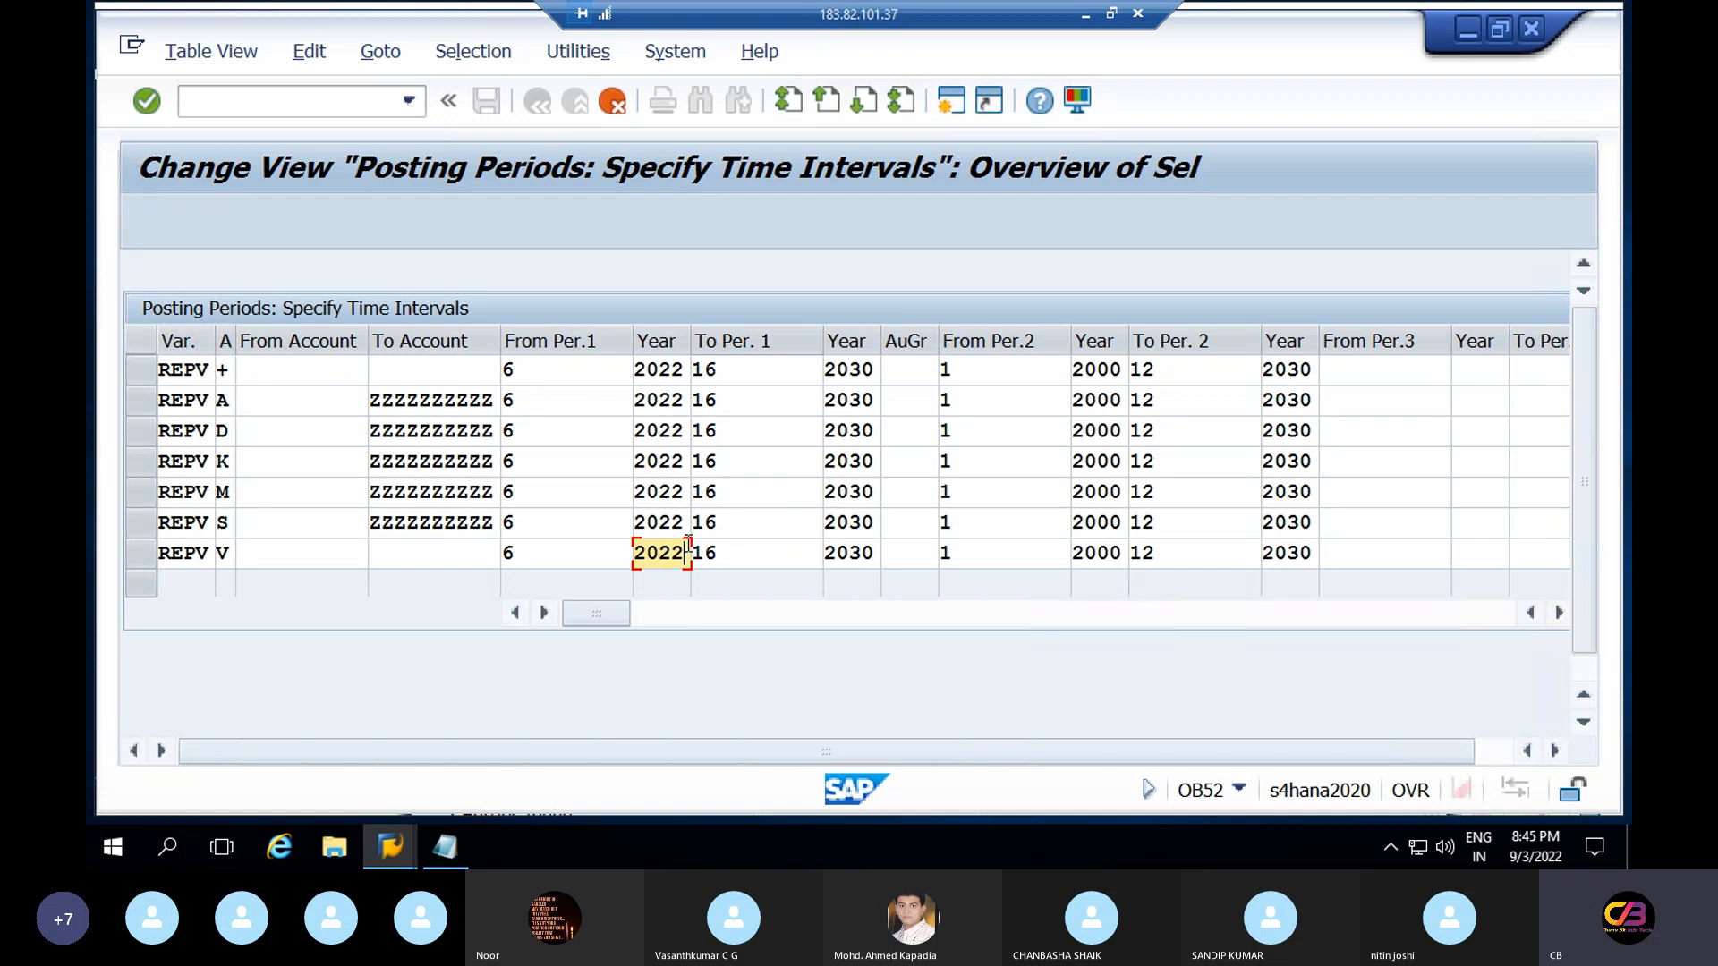
Change To Per.1 from 16 to 6 in rows +, A, D and K
{"action": "left_click", "coordinate": [751, 373]}
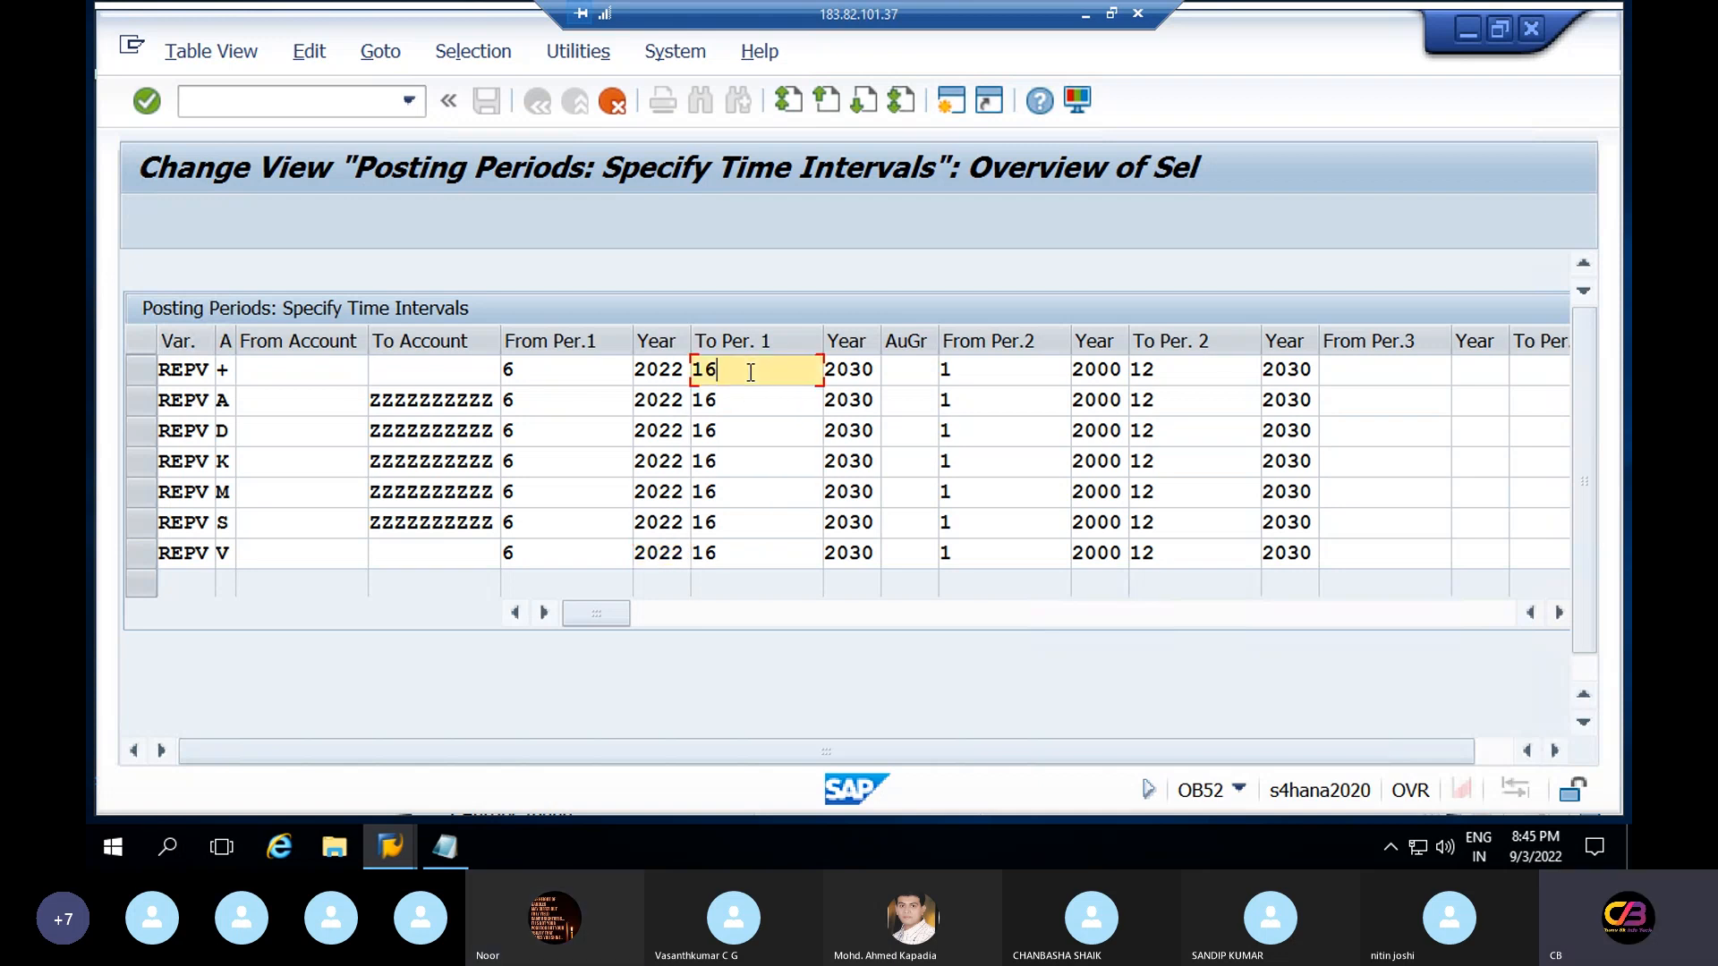
{"action": "key", "text": "BackSpace"}
{"action": "key", "text": "BackSpace"}
{"action": "type", "text": "6"}
{"action": "left_click", "coordinate": [729, 400]}
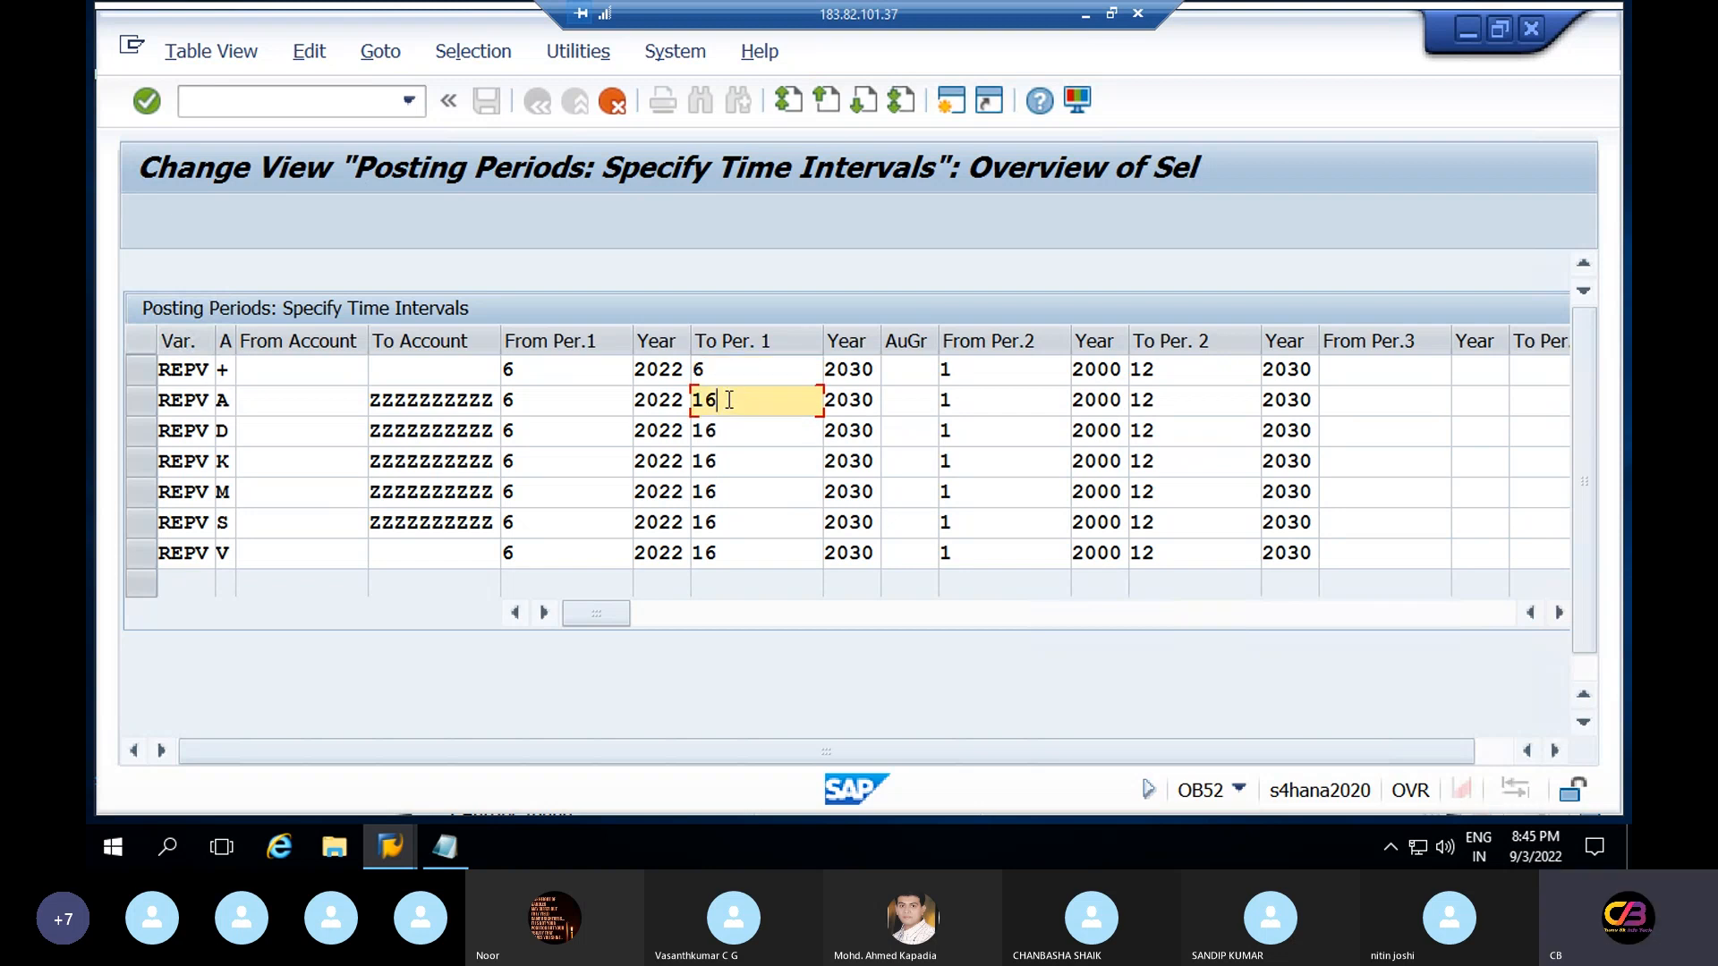
{"action": "key", "text": "BackSpace"}
{"action": "key", "text": "BackSpace"}
{"action": "type", "text": "6"}
{"action": "left_click", "coordinate": [735, 432]}
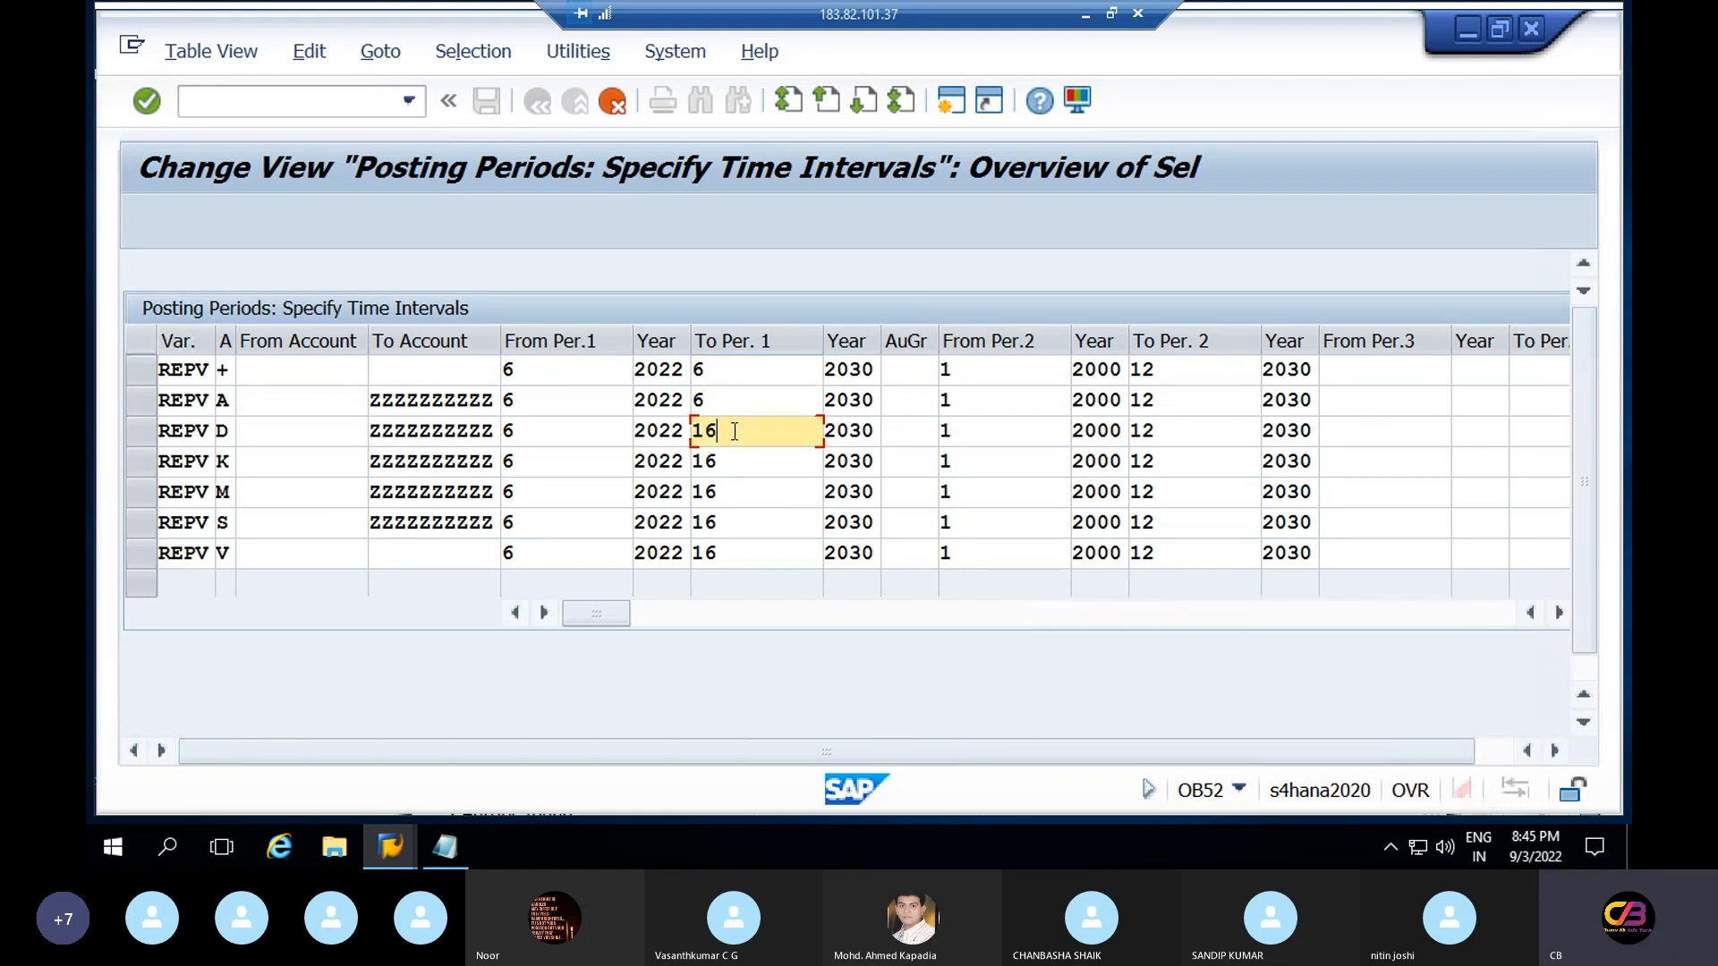
{"action": "key", "text": "BackSpace"}
{"action": "key", "text": "BackSpace"}
{"action": "type", "text": "6"}
{"action": "left_click", "coordinate": [735, 462]}
{"action": "key", "text": "BackSpace"}
{"action": "key", "text": "BackSpace"}
{"action": "type", "text": "6"}
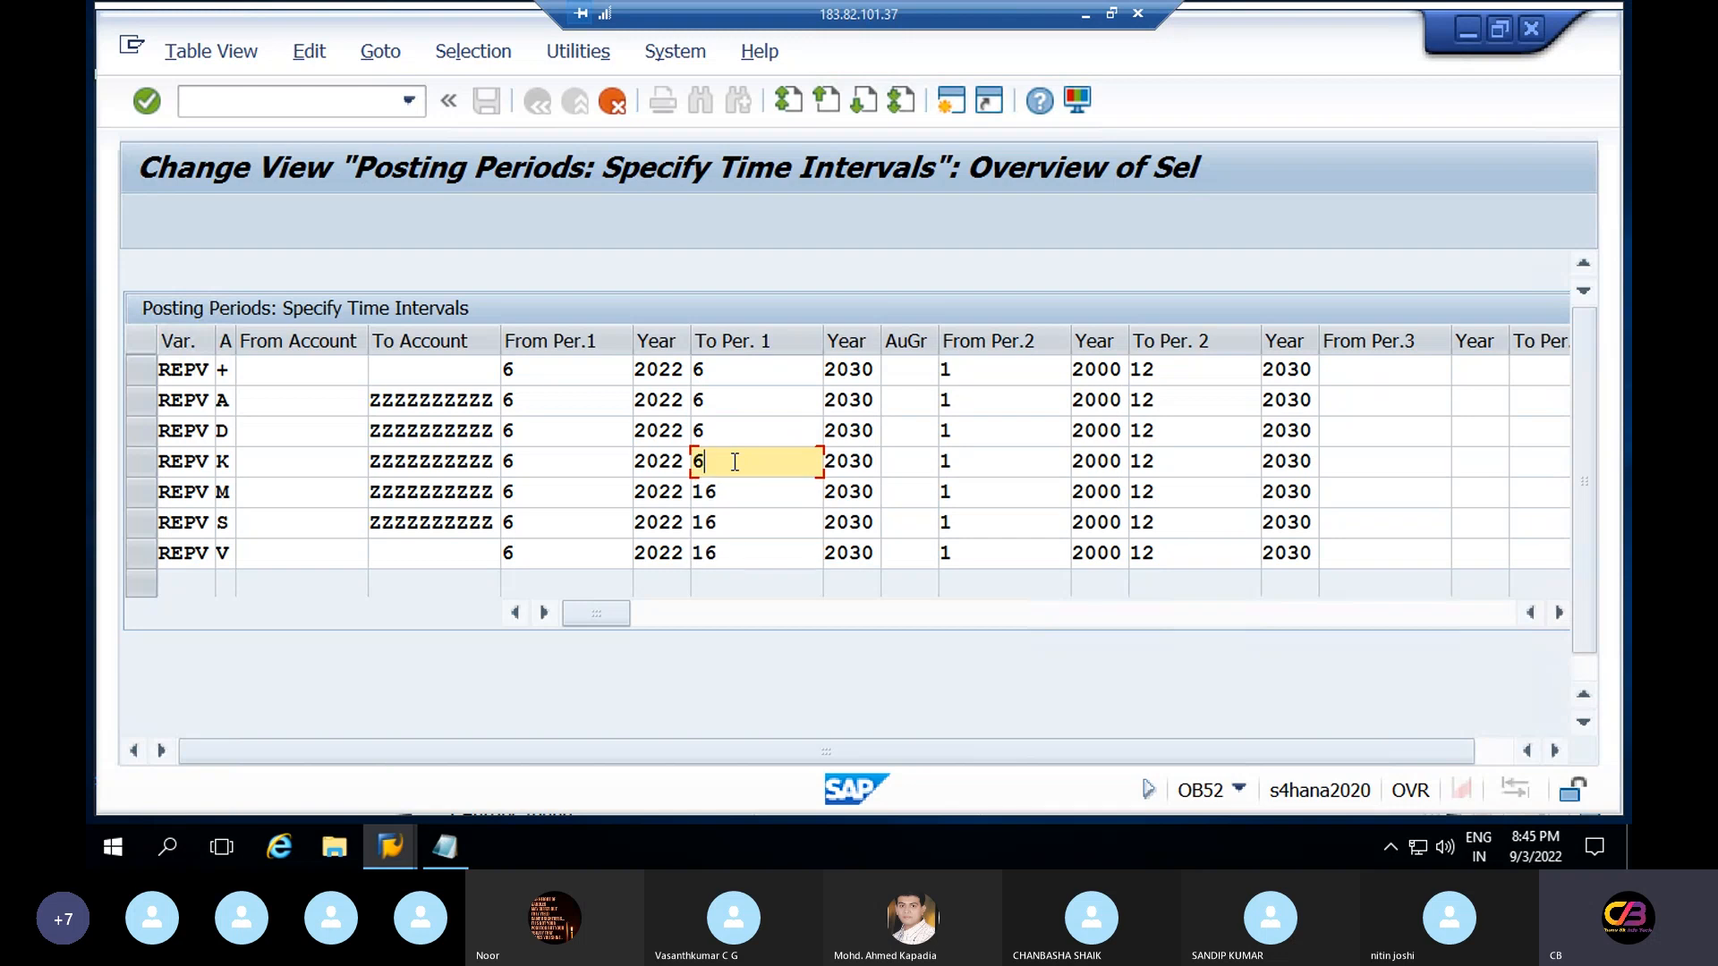
Set To Per.1 to 6 in rows M, S and V, then change row + to 7
{"action": "left_click", "coordinate": [735, 492]}
{"action": "key", "text": "BackSpace"}
{"action": "key", "text": "BackSpace"}
{"action": "type", "text": "6"}
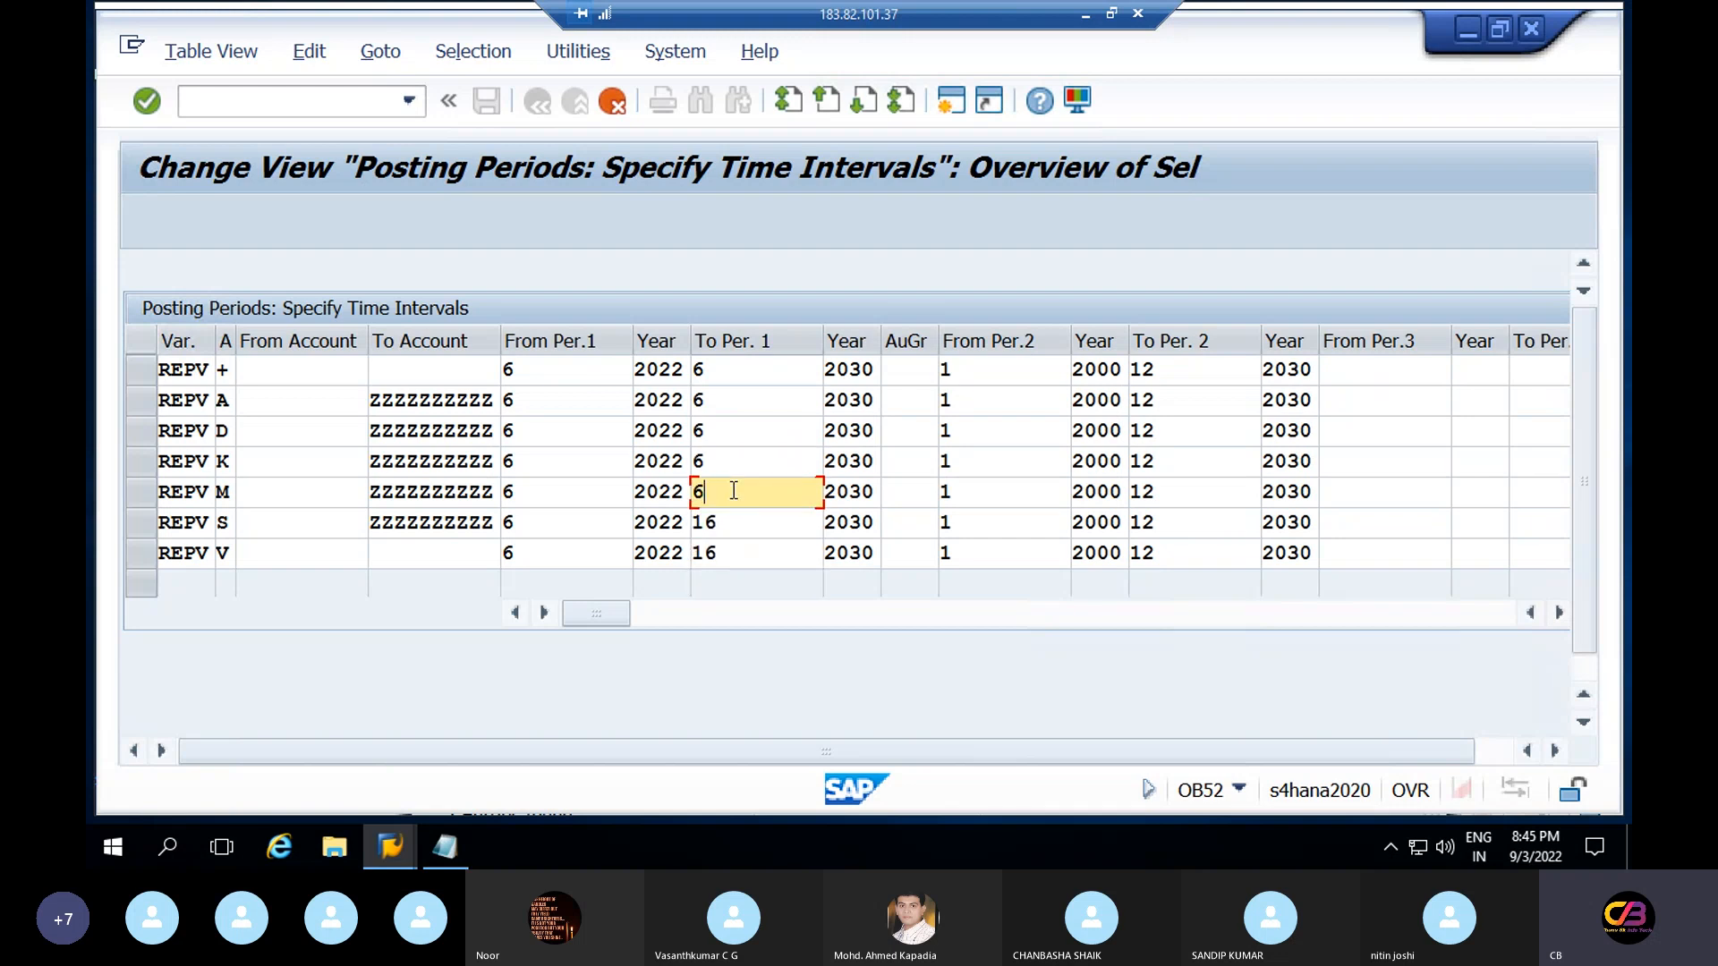
{"action": "left_click", "coordinate": [737, 525]}
{"action": "key", "text": "BackSpace"}
{"action": "key", "text": "BackSpace"}
{"action": "type", "text": "6"}
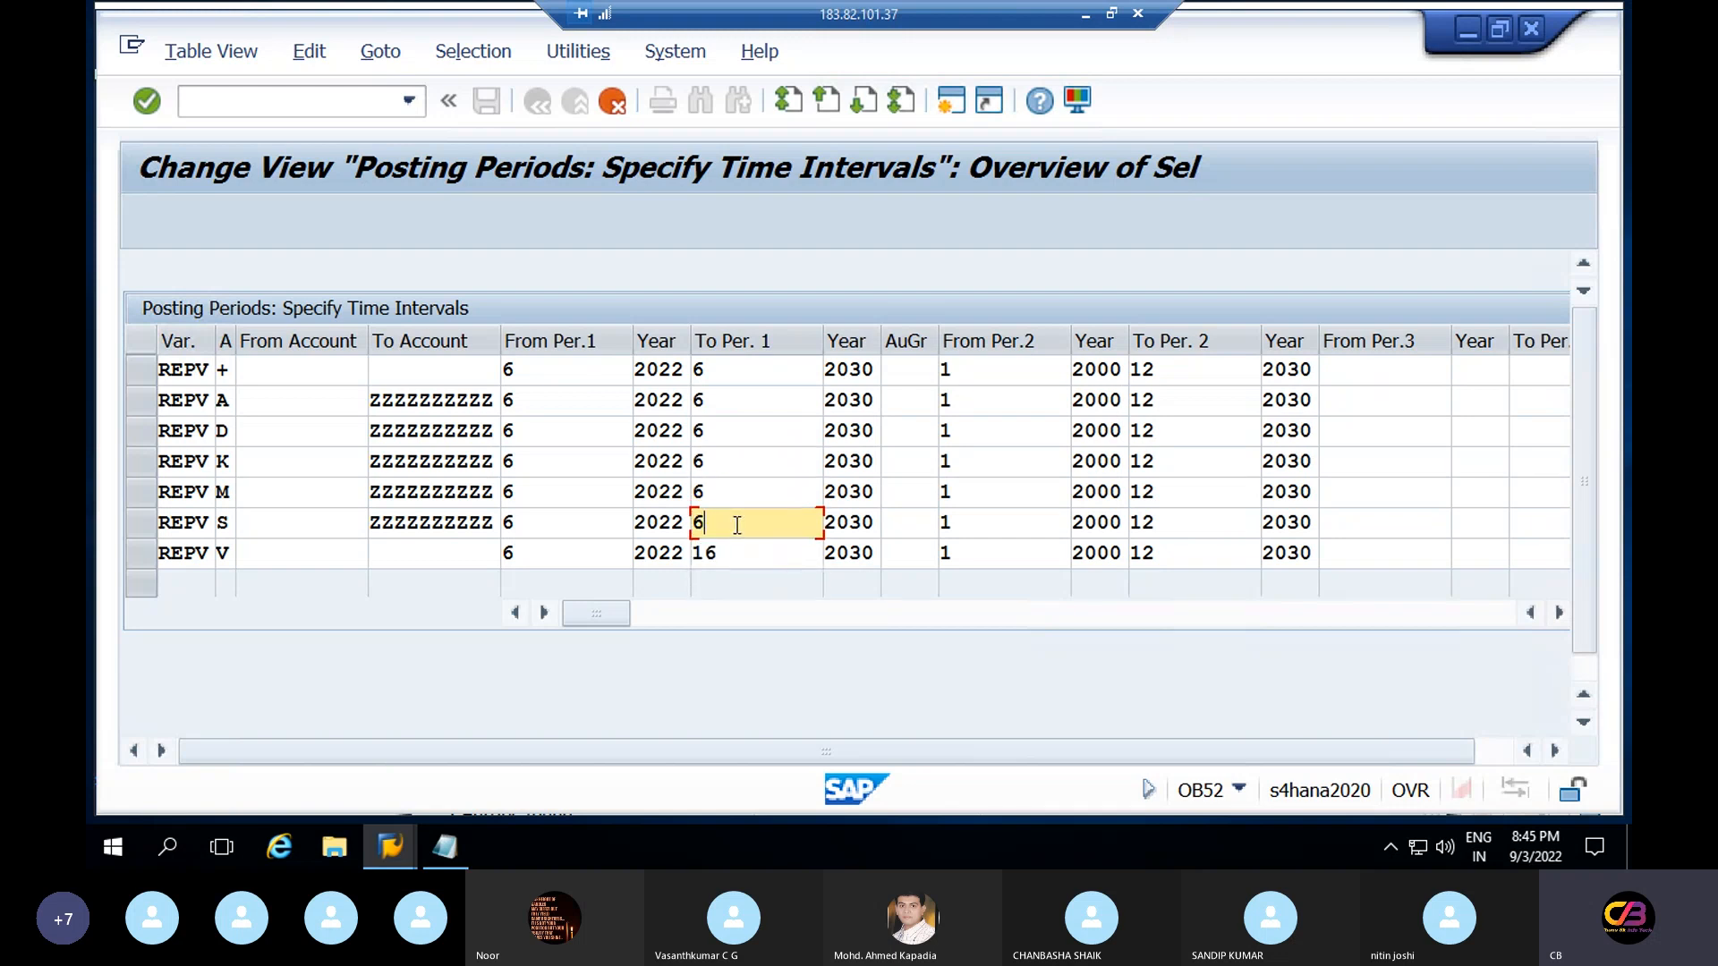
{"action": "left_click", "coordinate": [739, 552]}
{"action": "key", "text": "BackSpace"}
{"action": "key", "text": "BackSpace"}
{"action": "type", "text": "6"}
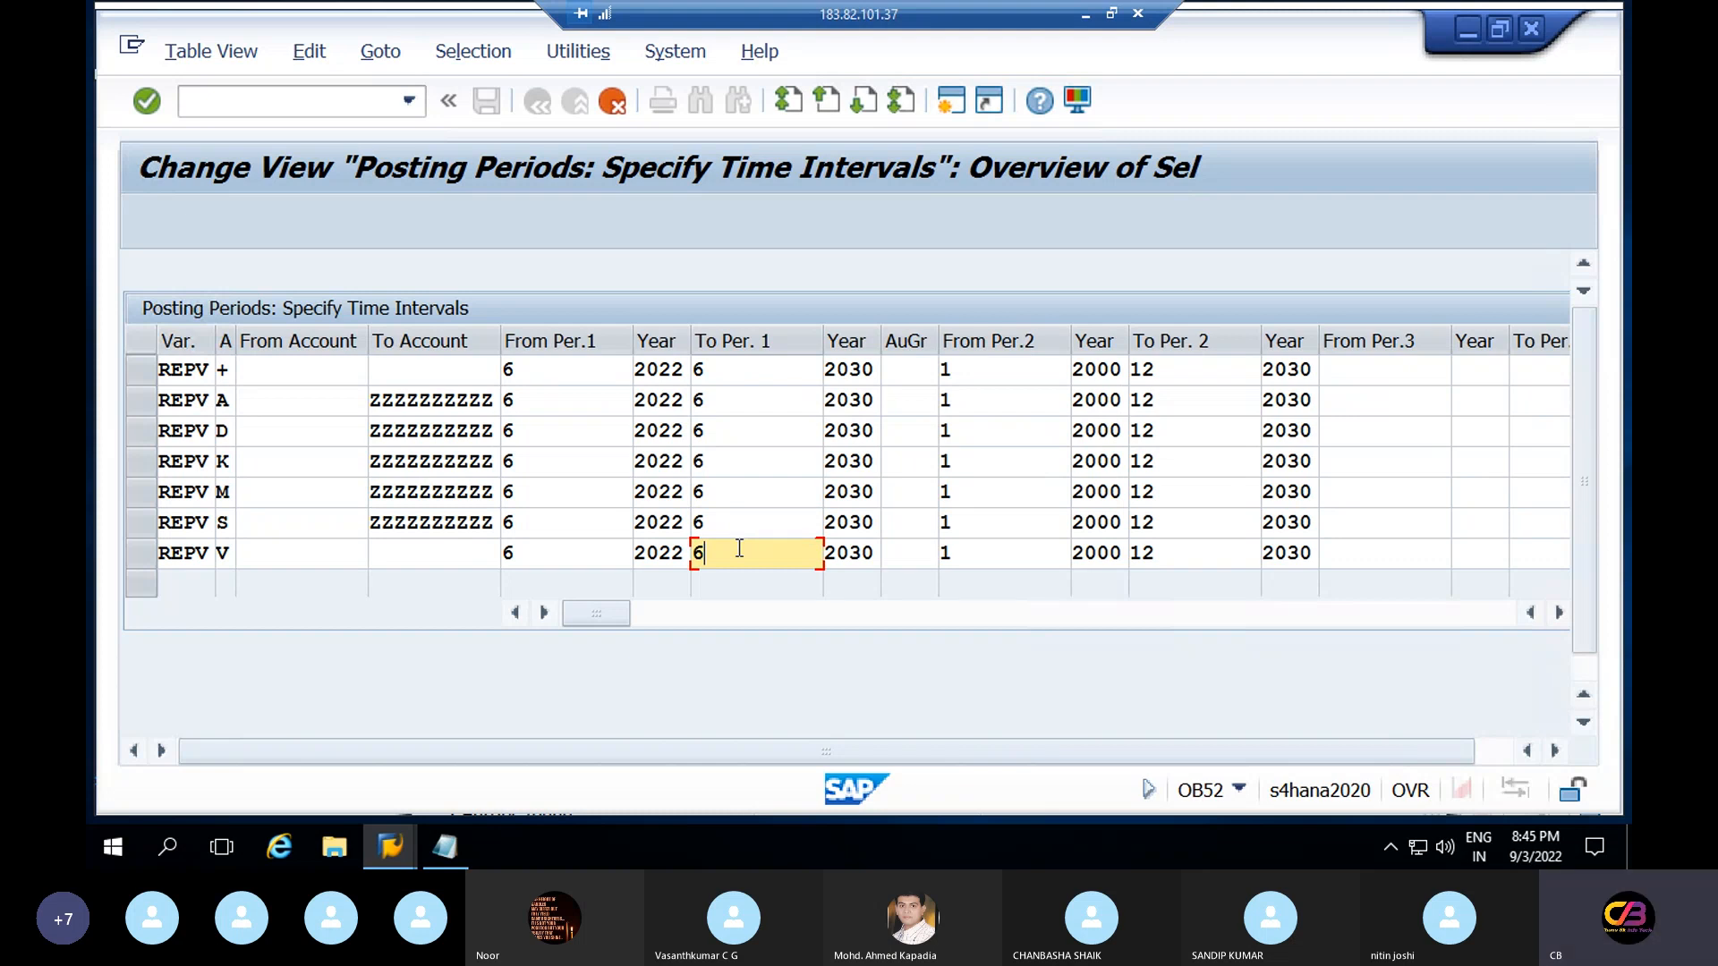
{"action": "left_click", "coordinate": [739, 370]}
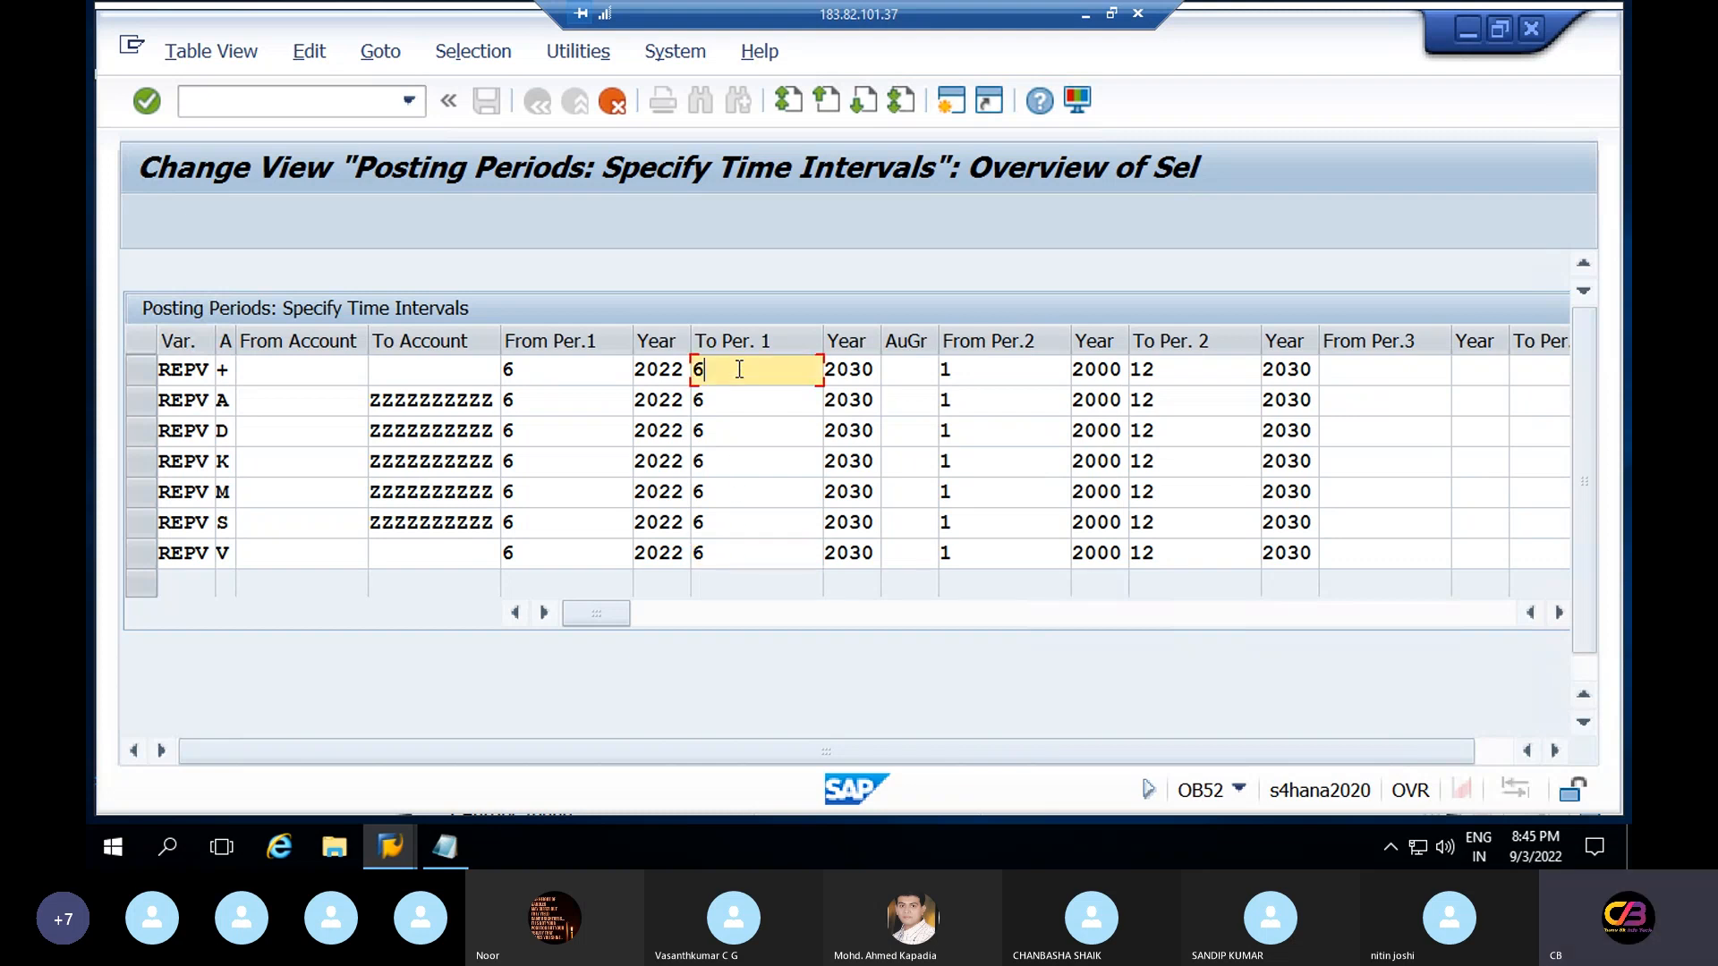
{"action": "key", "text": "BackSpace"}
{"action": "type", "text": "7"}
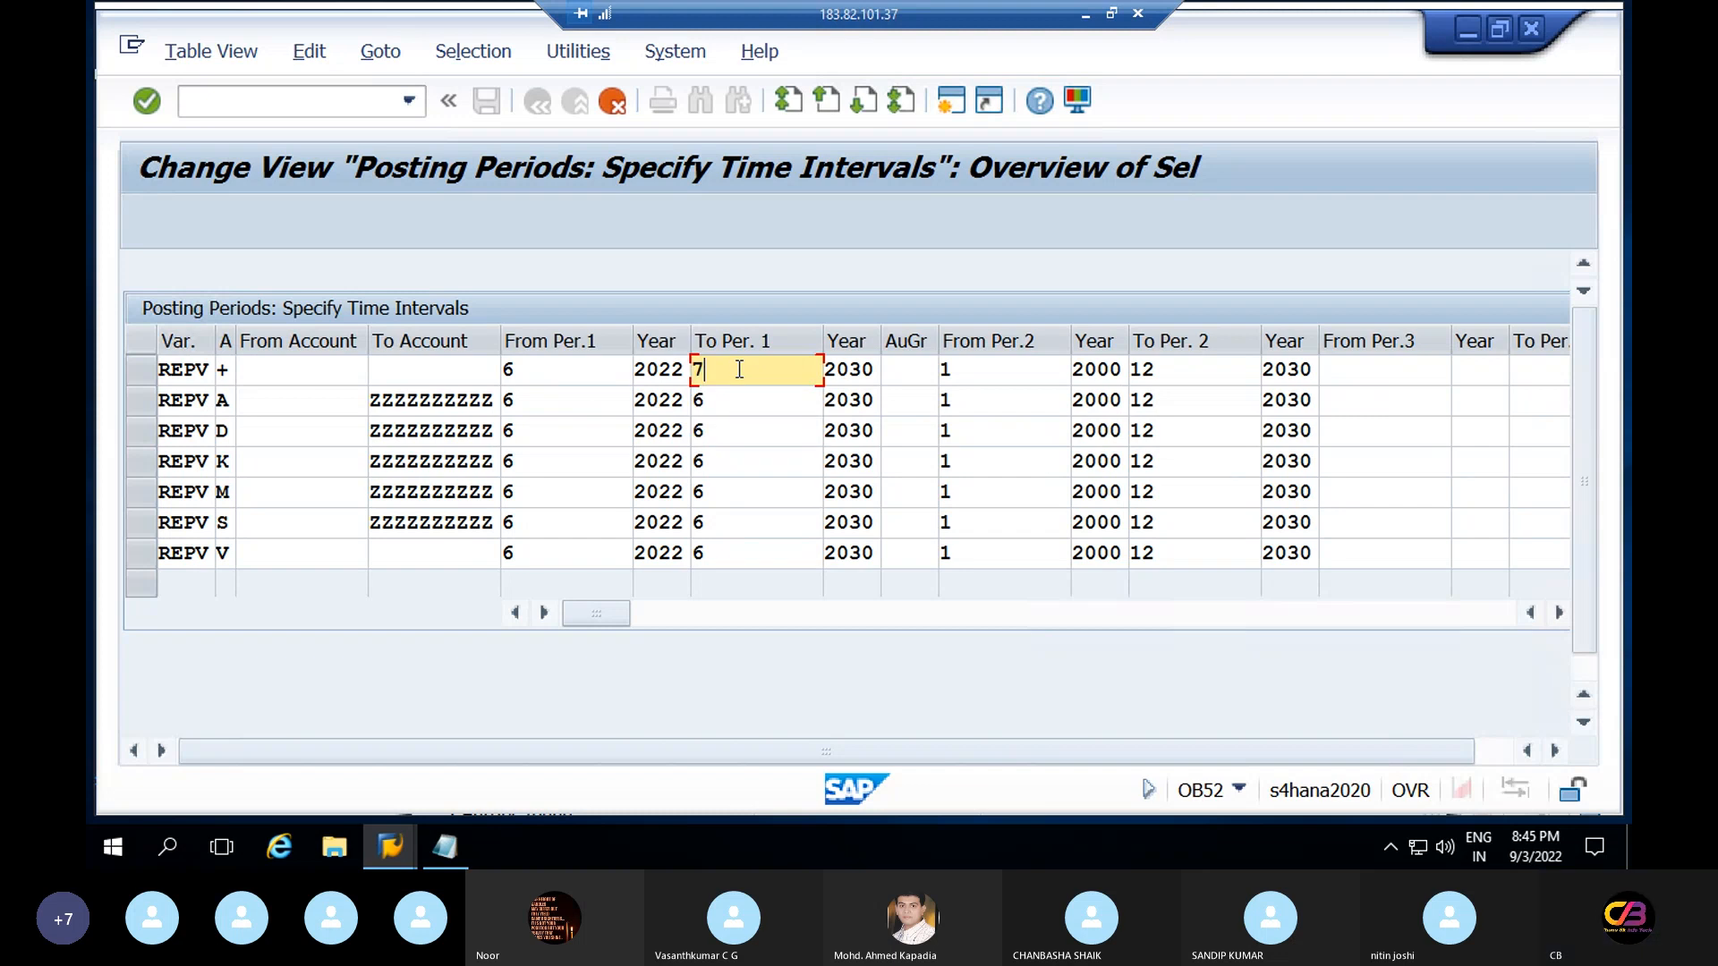
Change the first-interval ending year to 2022 in rows +, A and D
{"action": "left_click", "coordinate": [874, 376]}
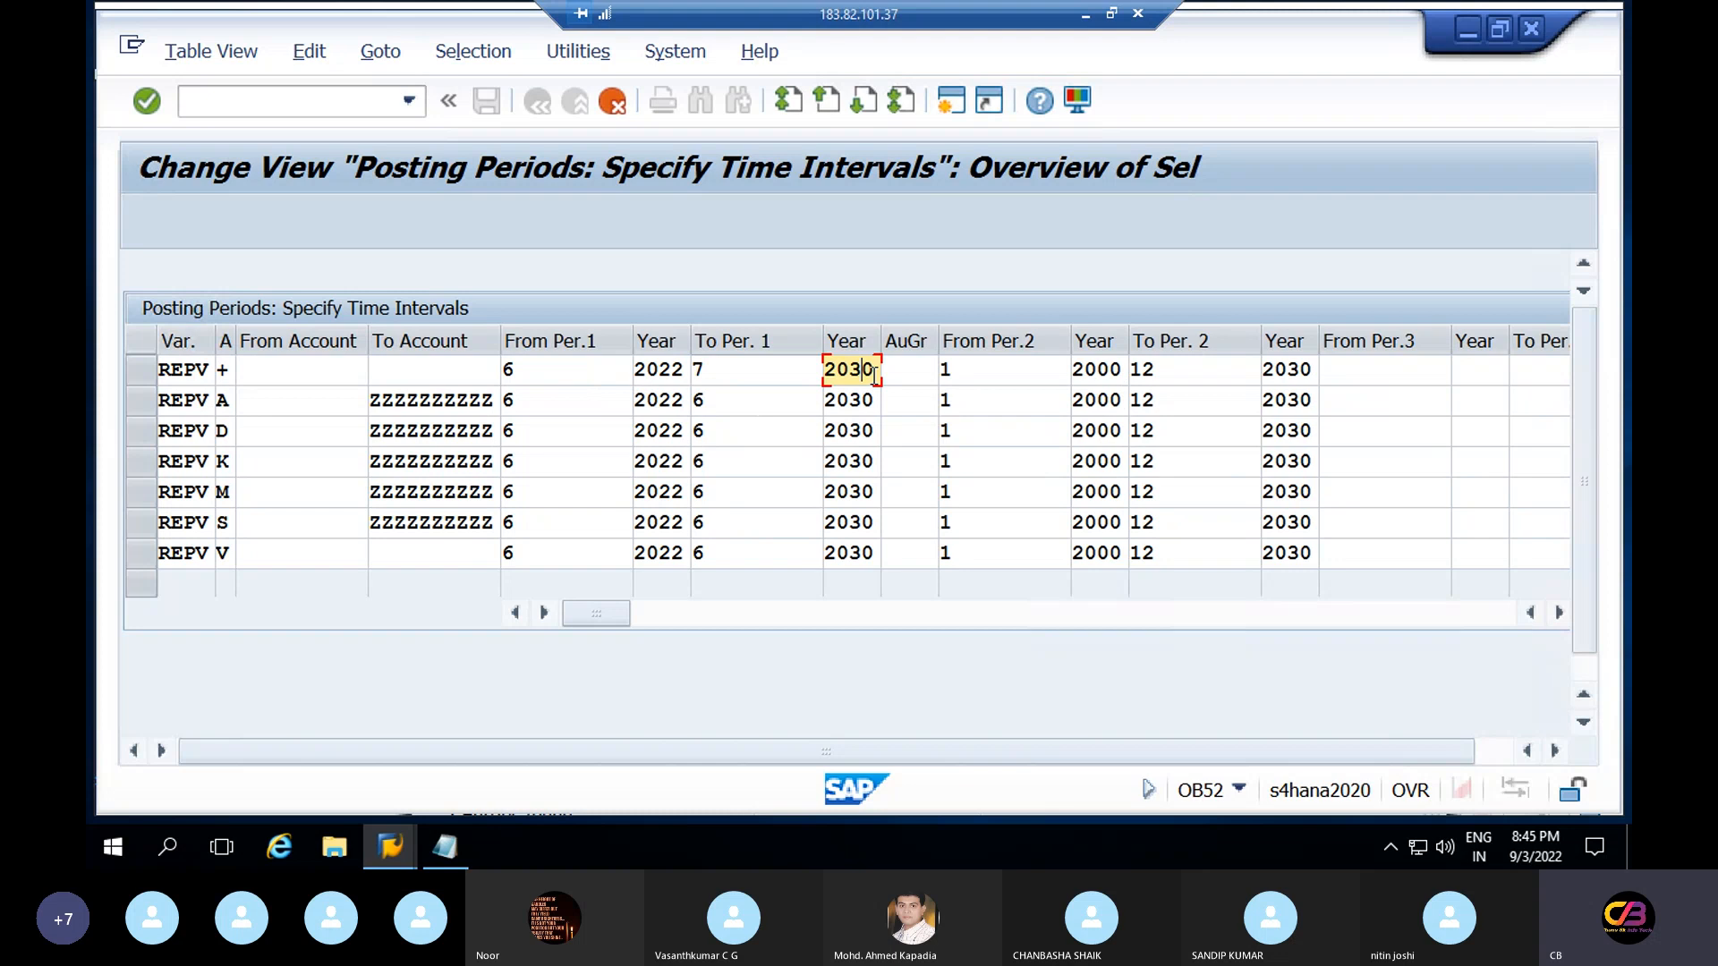
{"action": "key", "text": "BackSpace"}
{"action": "type", "text": "22"}
{"action": "left_click", "coordinate": [874, 403]}
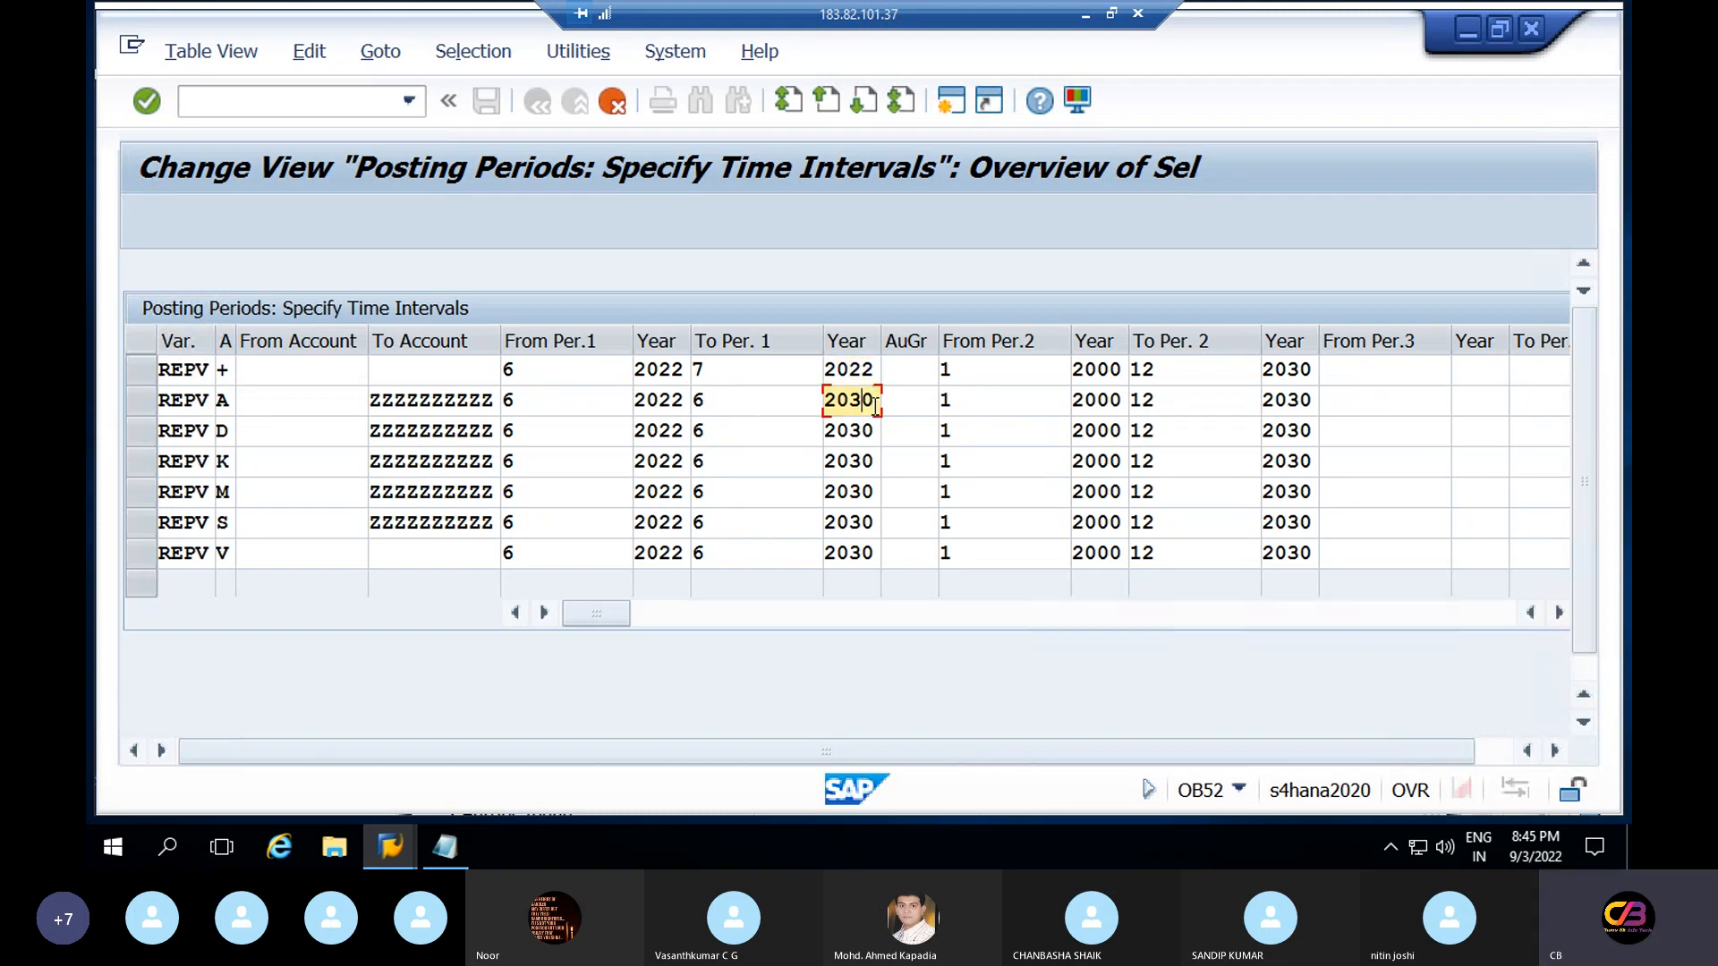
{"action": "key", "text": "BackSpace"}
{"action": "key", "text": "BackSpace"}
{"action": "type", "text": "22"}
{"action": "left_click", "coordinate": [877, 432]}
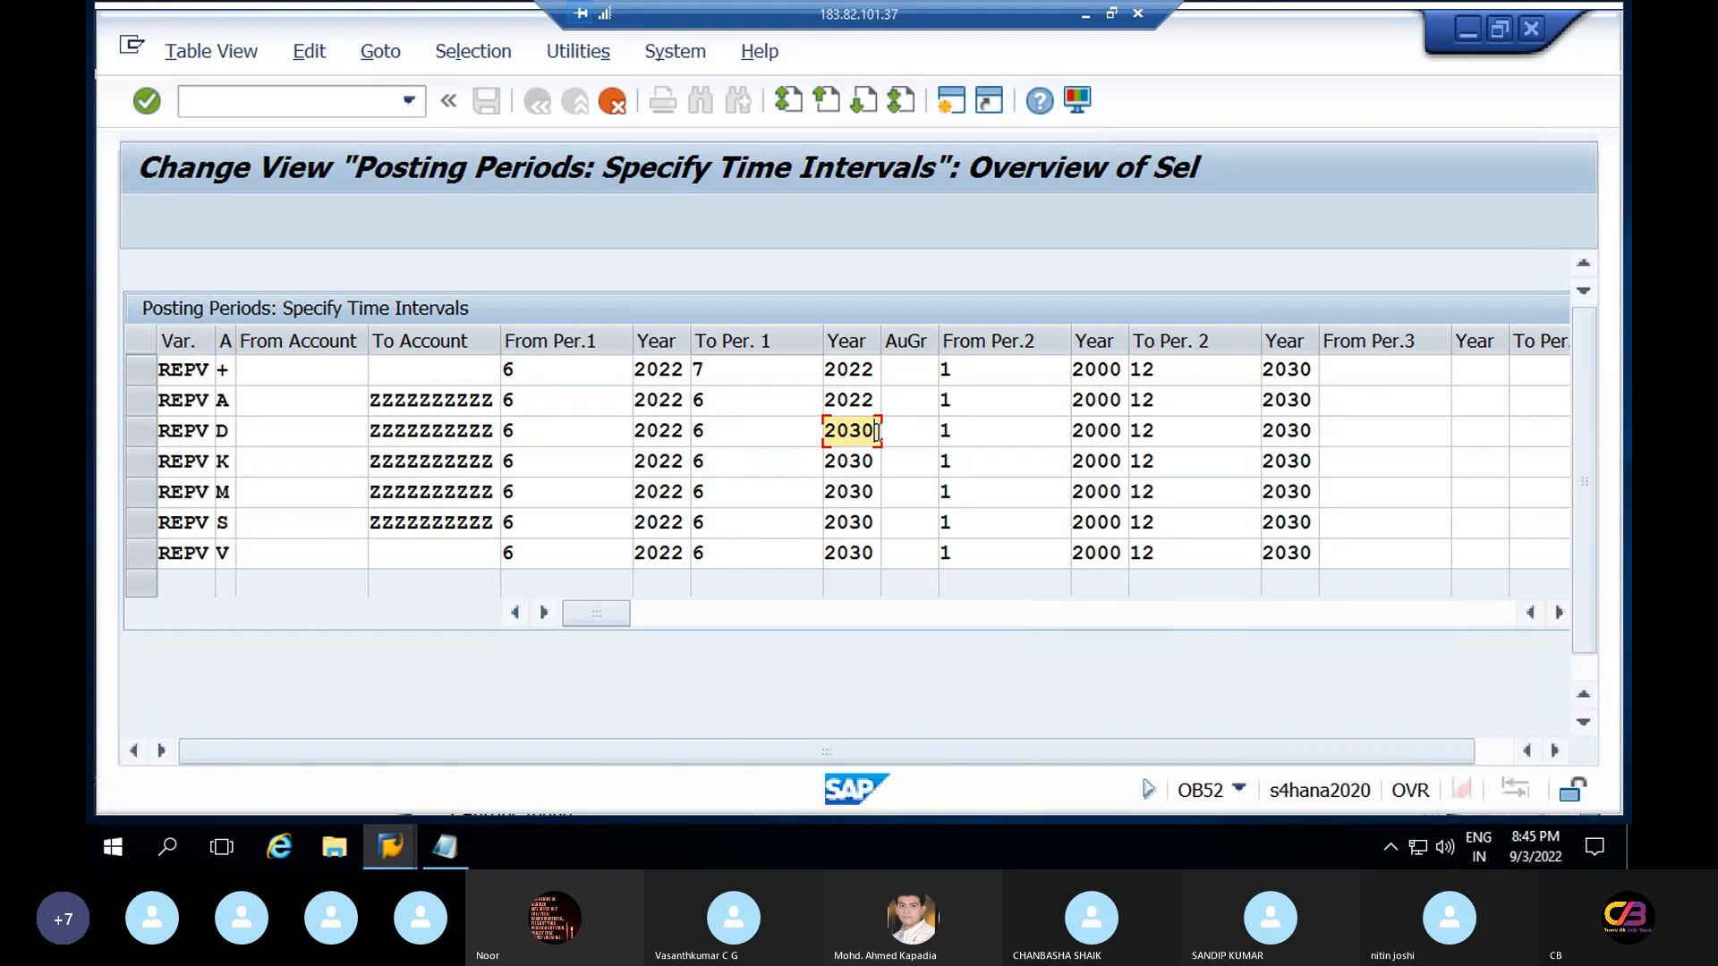
{"action": "key", "text": "BackSpace"}
{"action": "key", "text": "BackSpace"}
{"action": "type", "text": "22"}
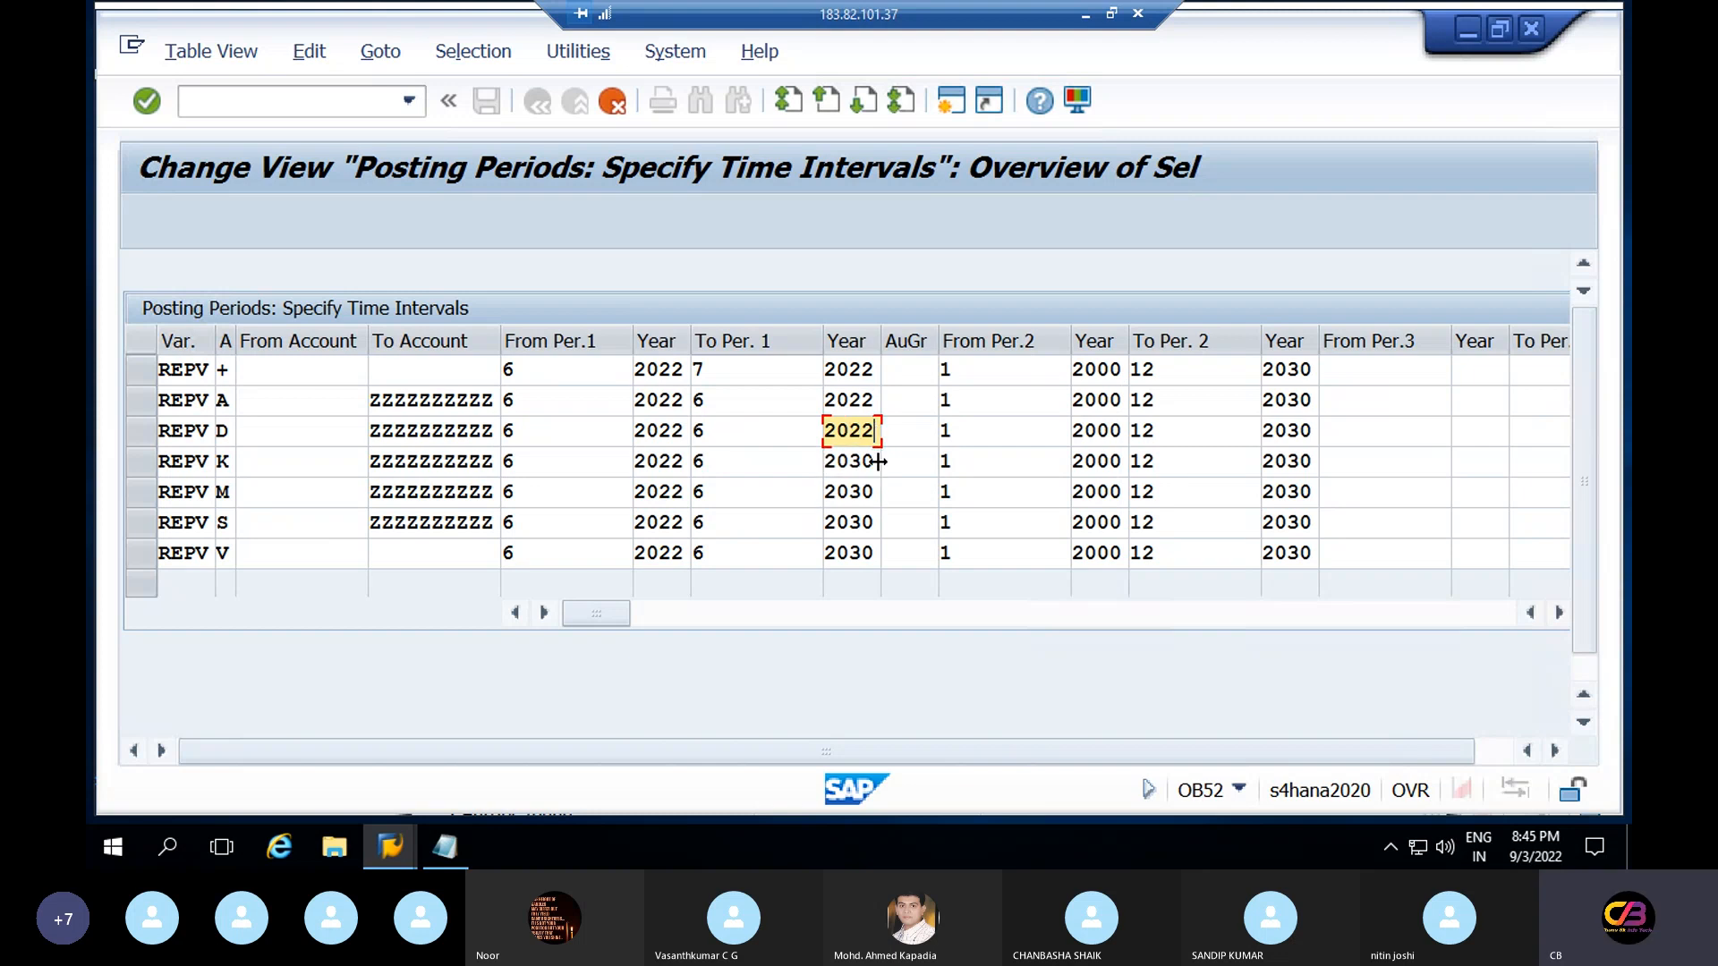
Change the first-interval ending year from 2030 to 2022 in rows K, M, S and V
{"action": "left_click", "coordinate": [877, 462]}
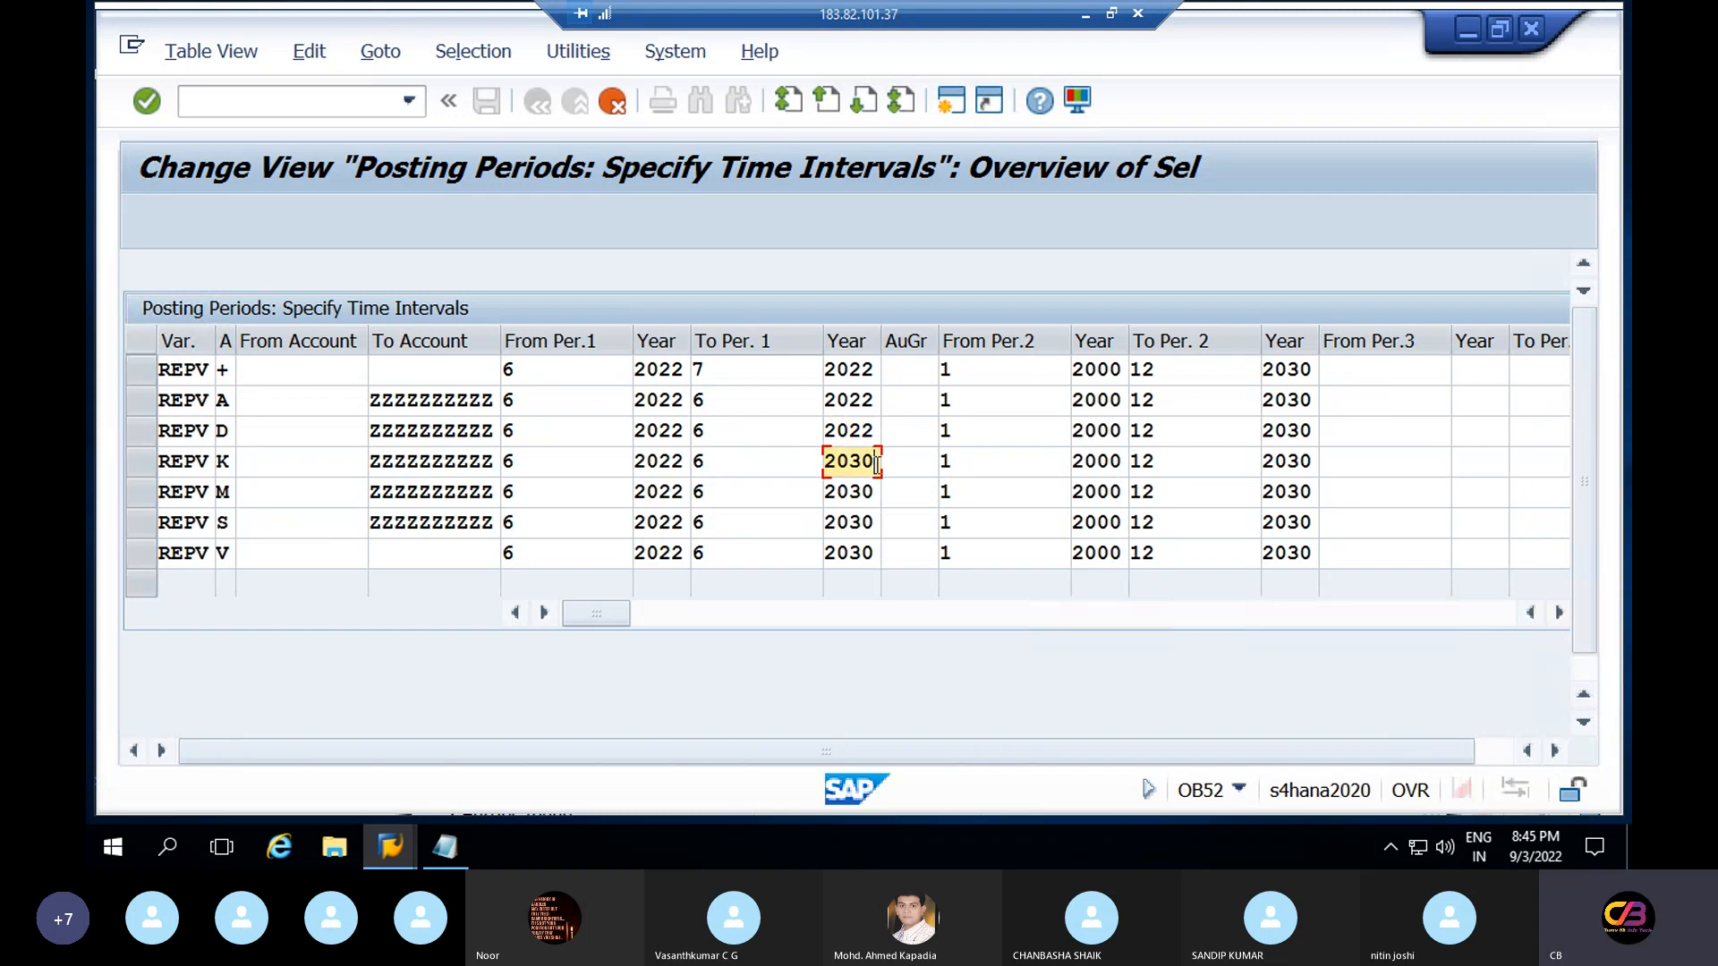
{"action": "key", "text": "BackSpace"}
{"action": "key", "text": "BackSpace"}
{"action": "type", "text": "22"}
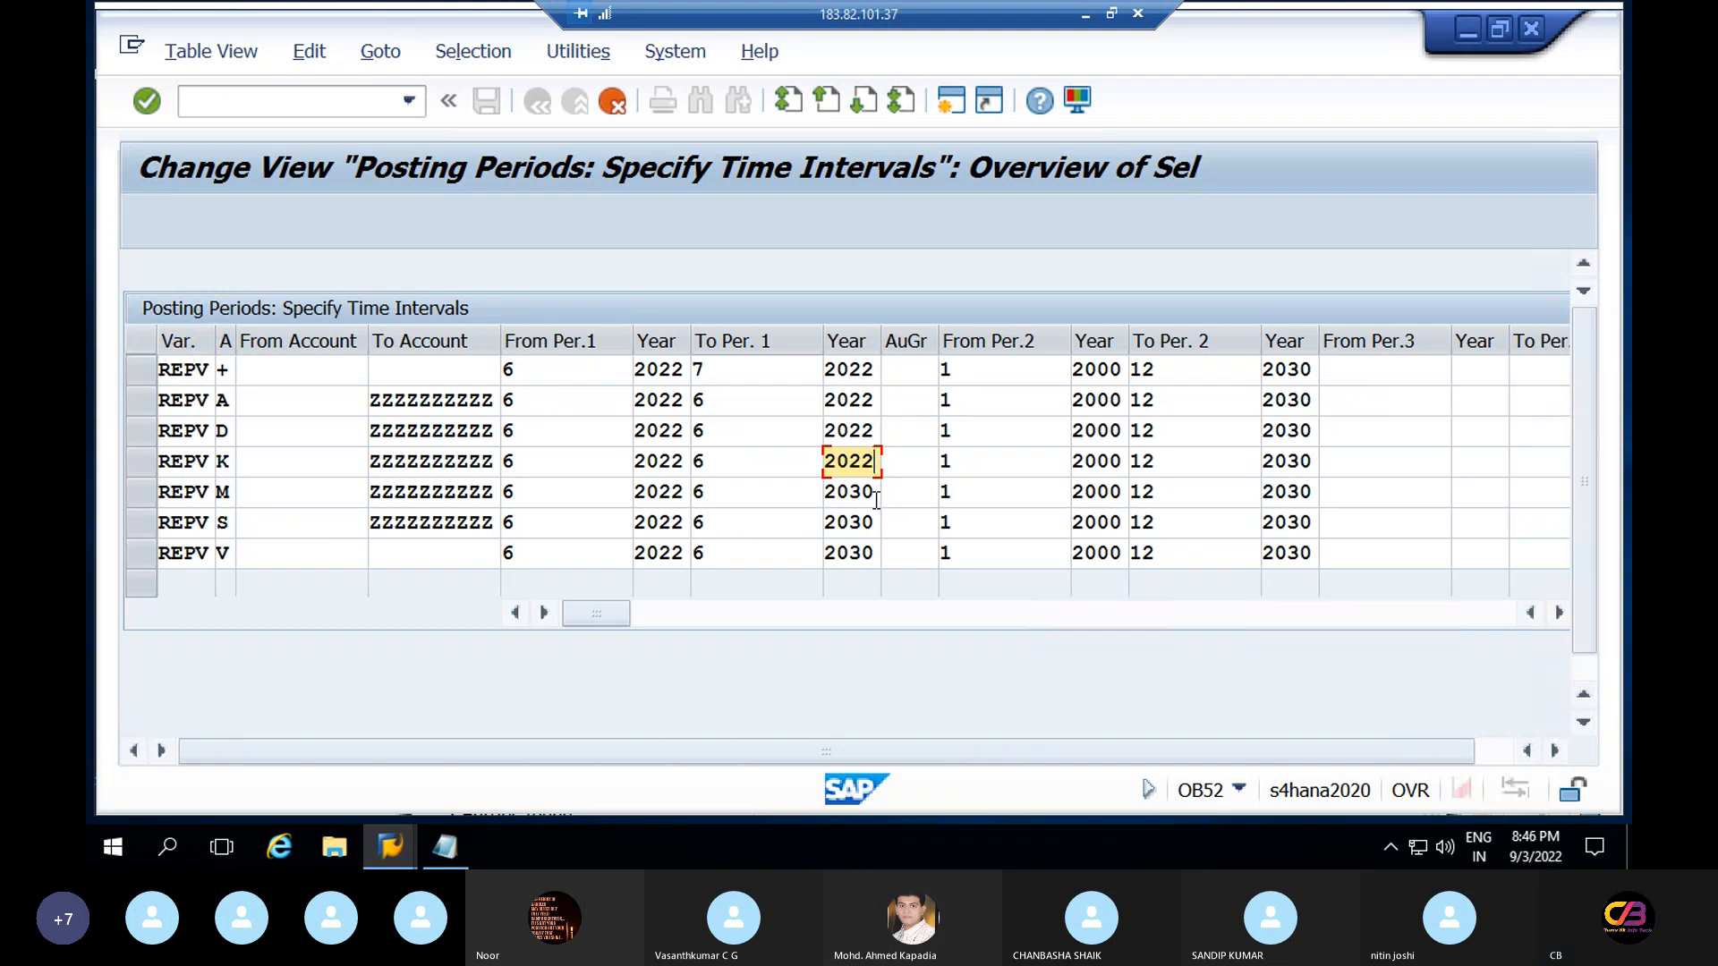
{"action": "left_click", "coordinate": [874, 494]}
{"action": "key", "text": "BackSpace"}
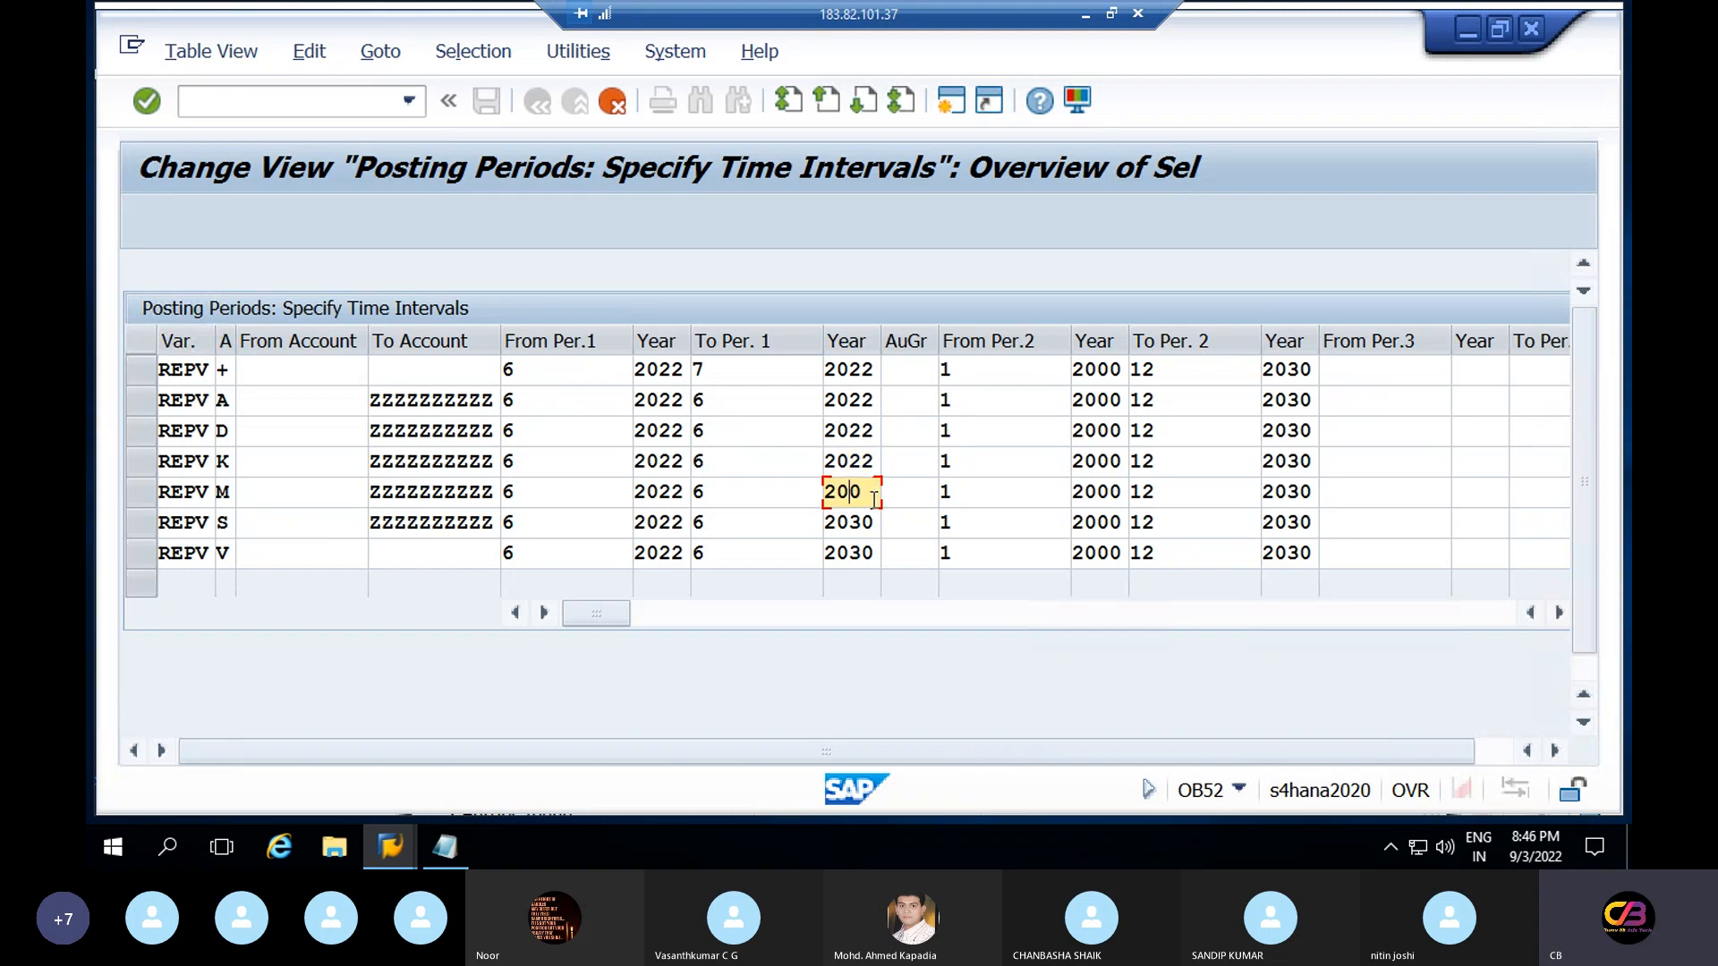
{"action": "key", "text": "Delete"}
{"action": "type", "text": "22"}
{"action": "left_click", "coordinate": [876, 525]}
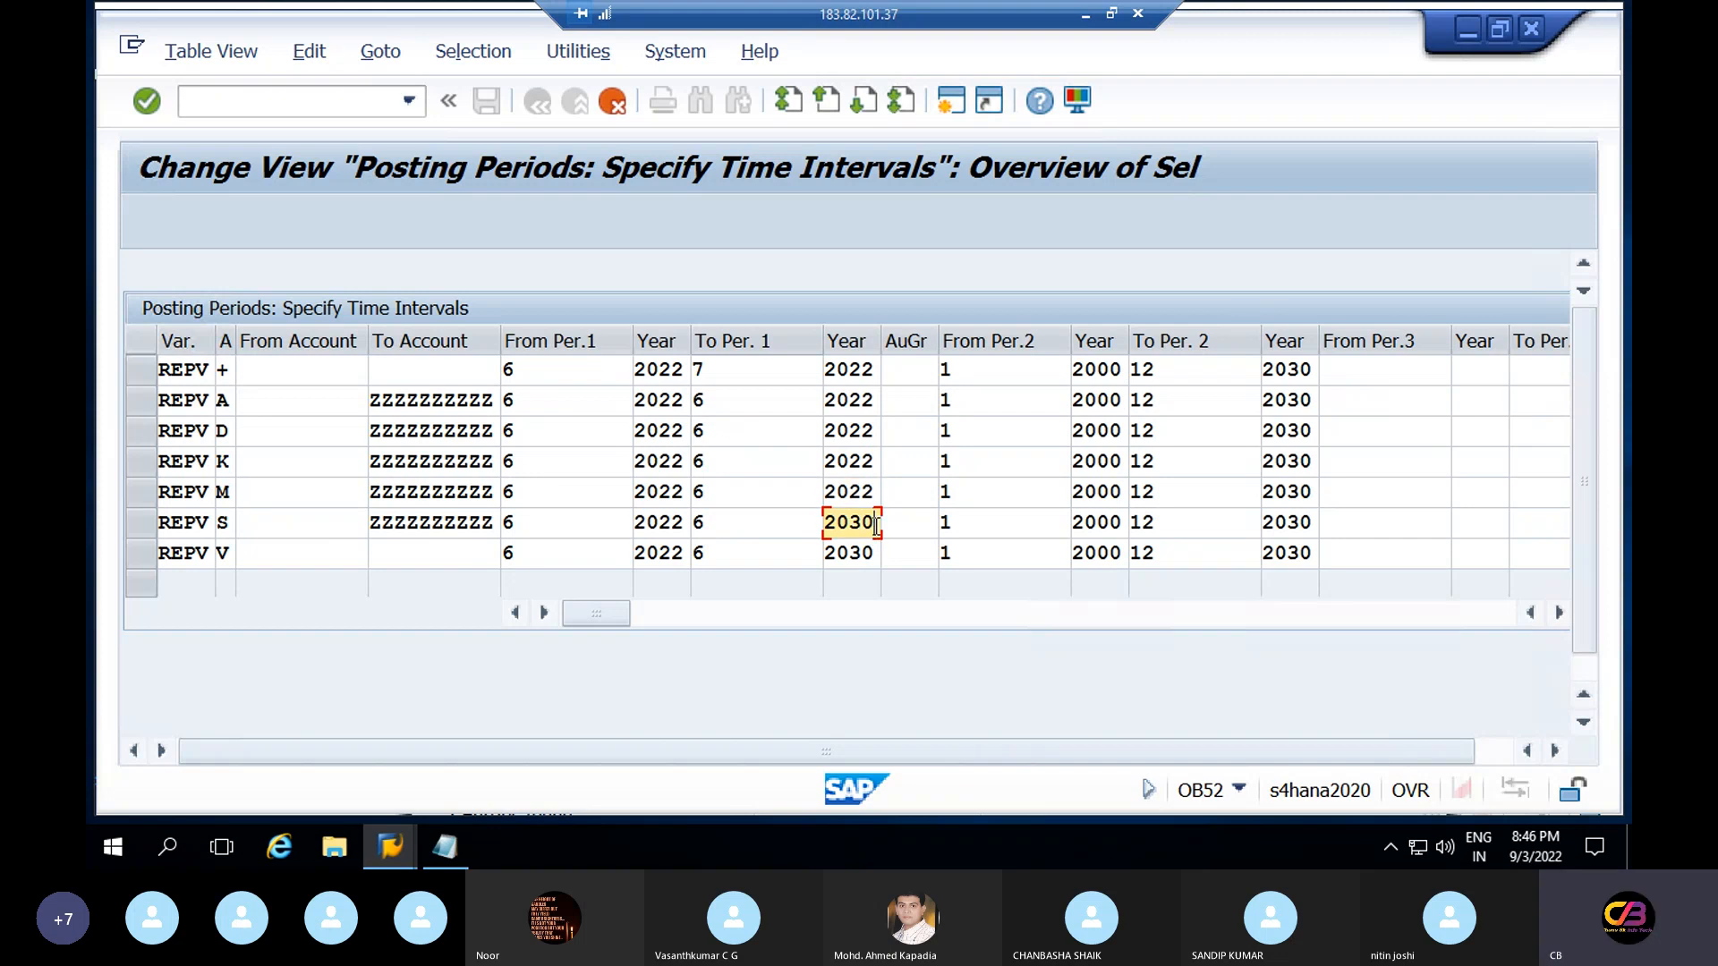
{"action": "key", "text": "BackSpace"}
{"action": "key", "text": "BackSpace"}
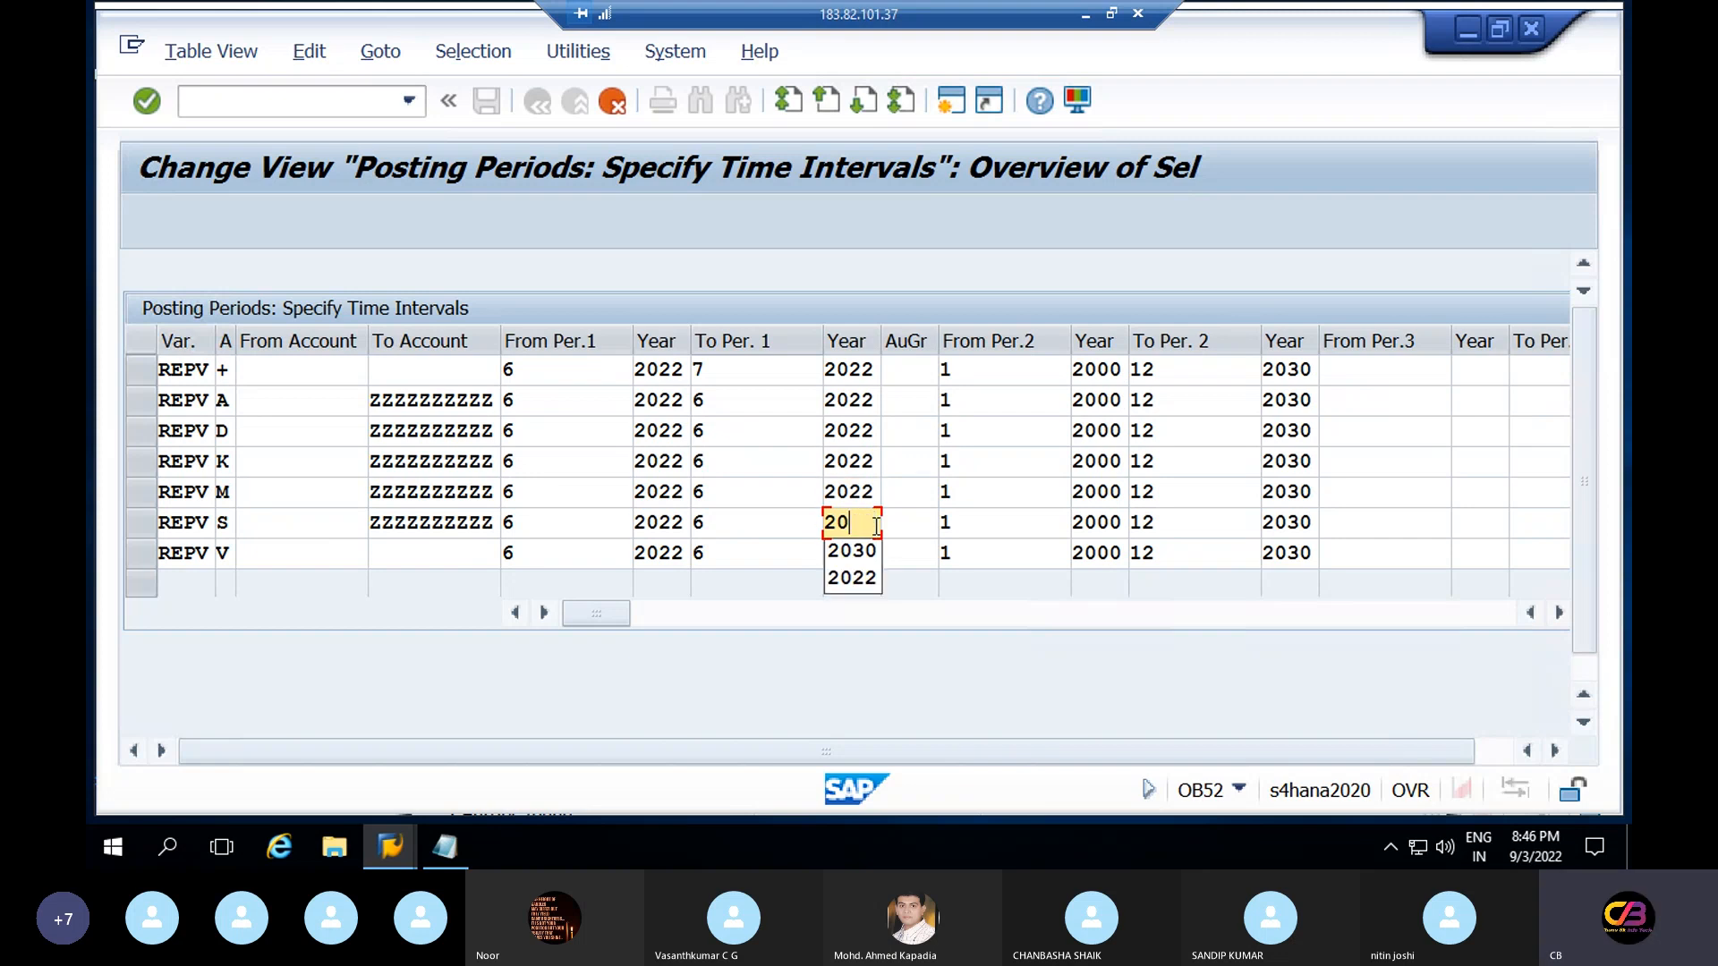
{"action": "type", "text": "22"}
{"action": "left_click", "coordinate": [877, 552]}
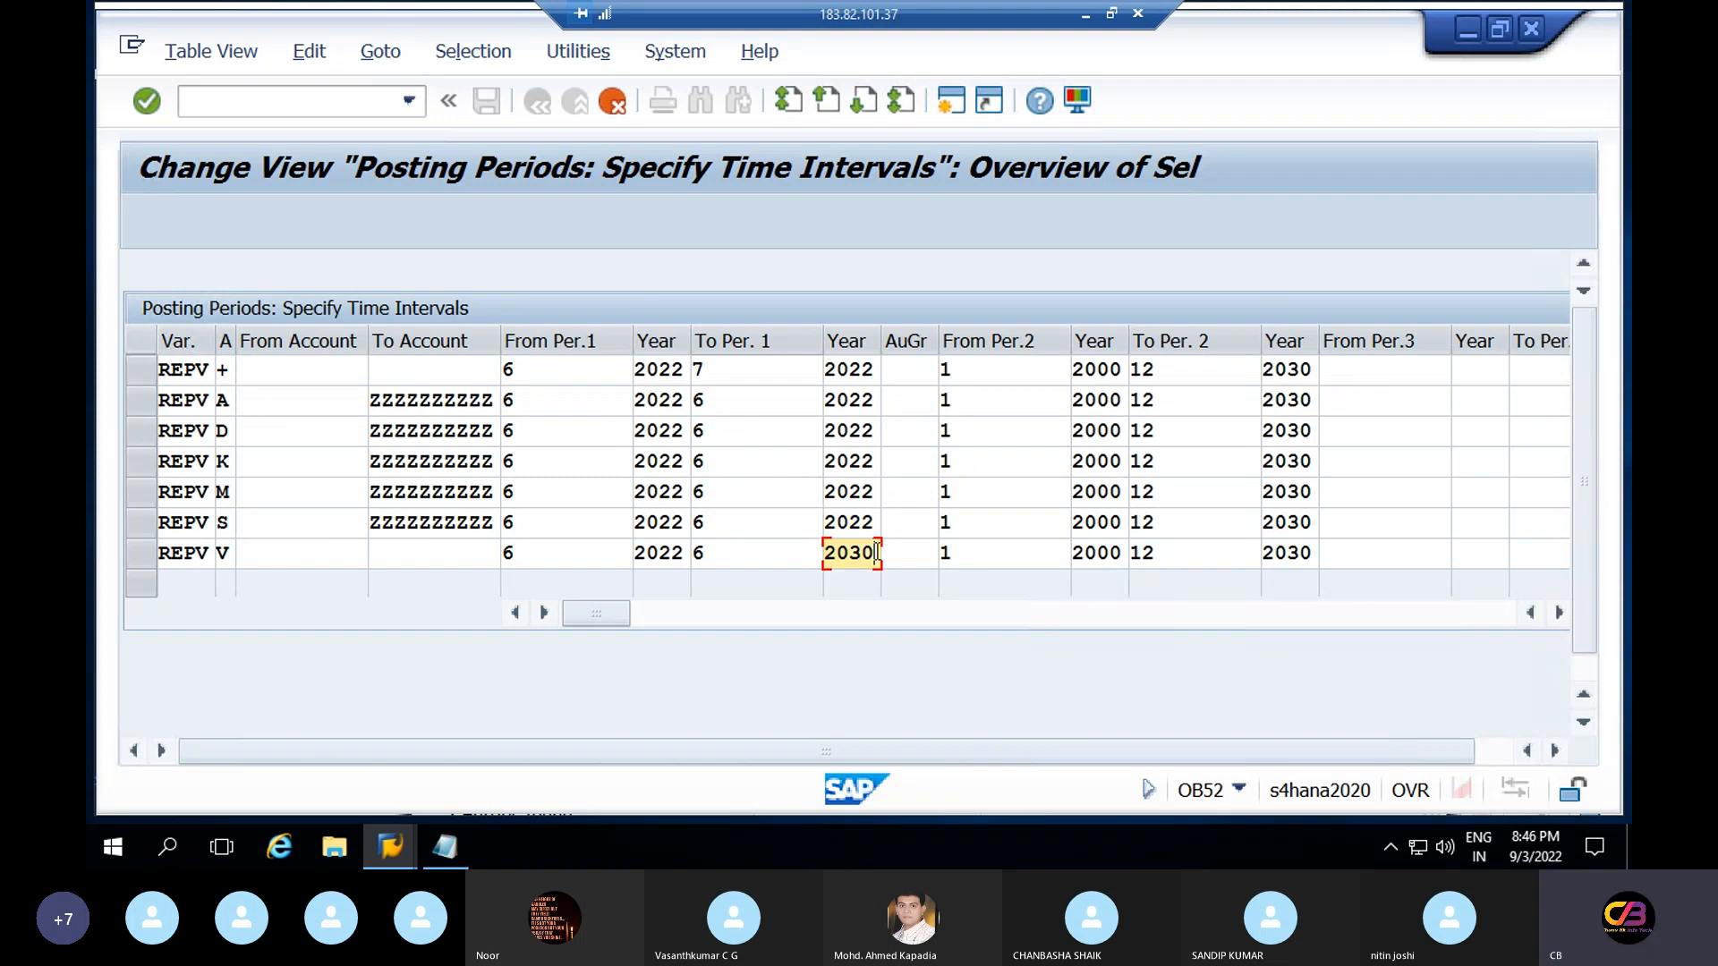
{"action": "key", "text": "BackSpace"}
{"action": "key", "text": "BackSpace"}
{"action": "type", "text": "22"}
Rework row +'s From Per.1 and To Per.1, leaving start period 6 and the end cell cleared
{"action": "left_click", "coordinate": [732, 368]}
{"action": "key", "text": "BackSpace"}
{"action": "type", "text": "6"}
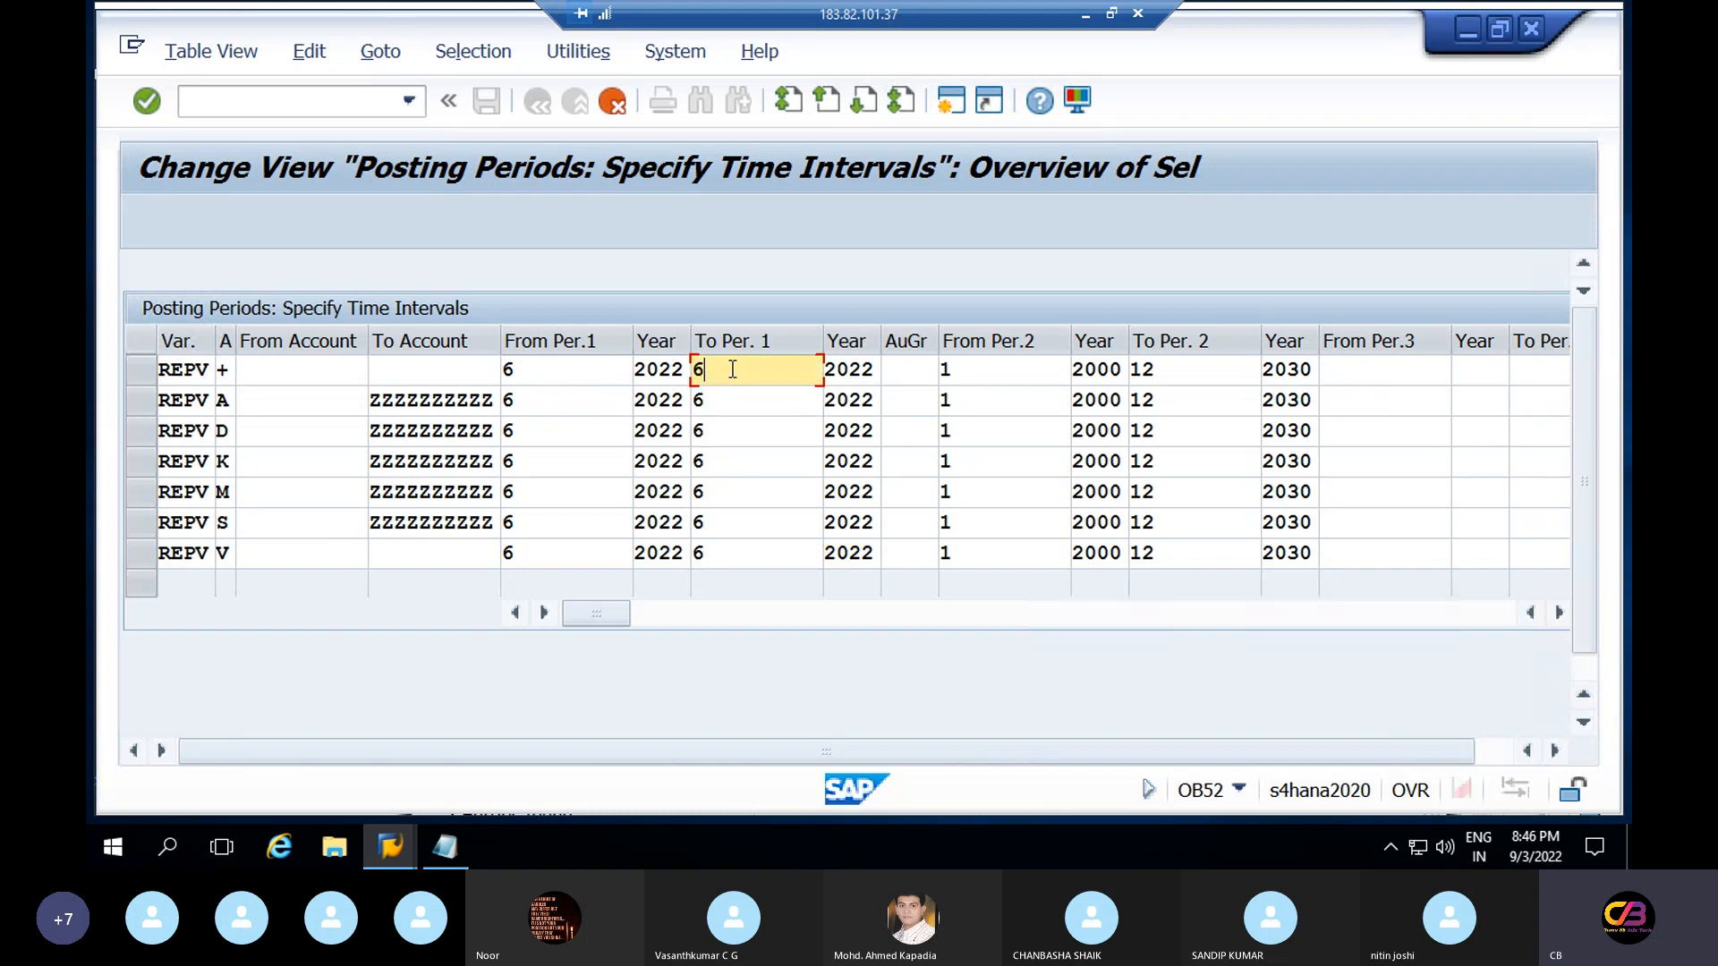
{"action": "left_click", "coordinate": [541, 378]}
{"action": "key", "text": "BackSpace"}
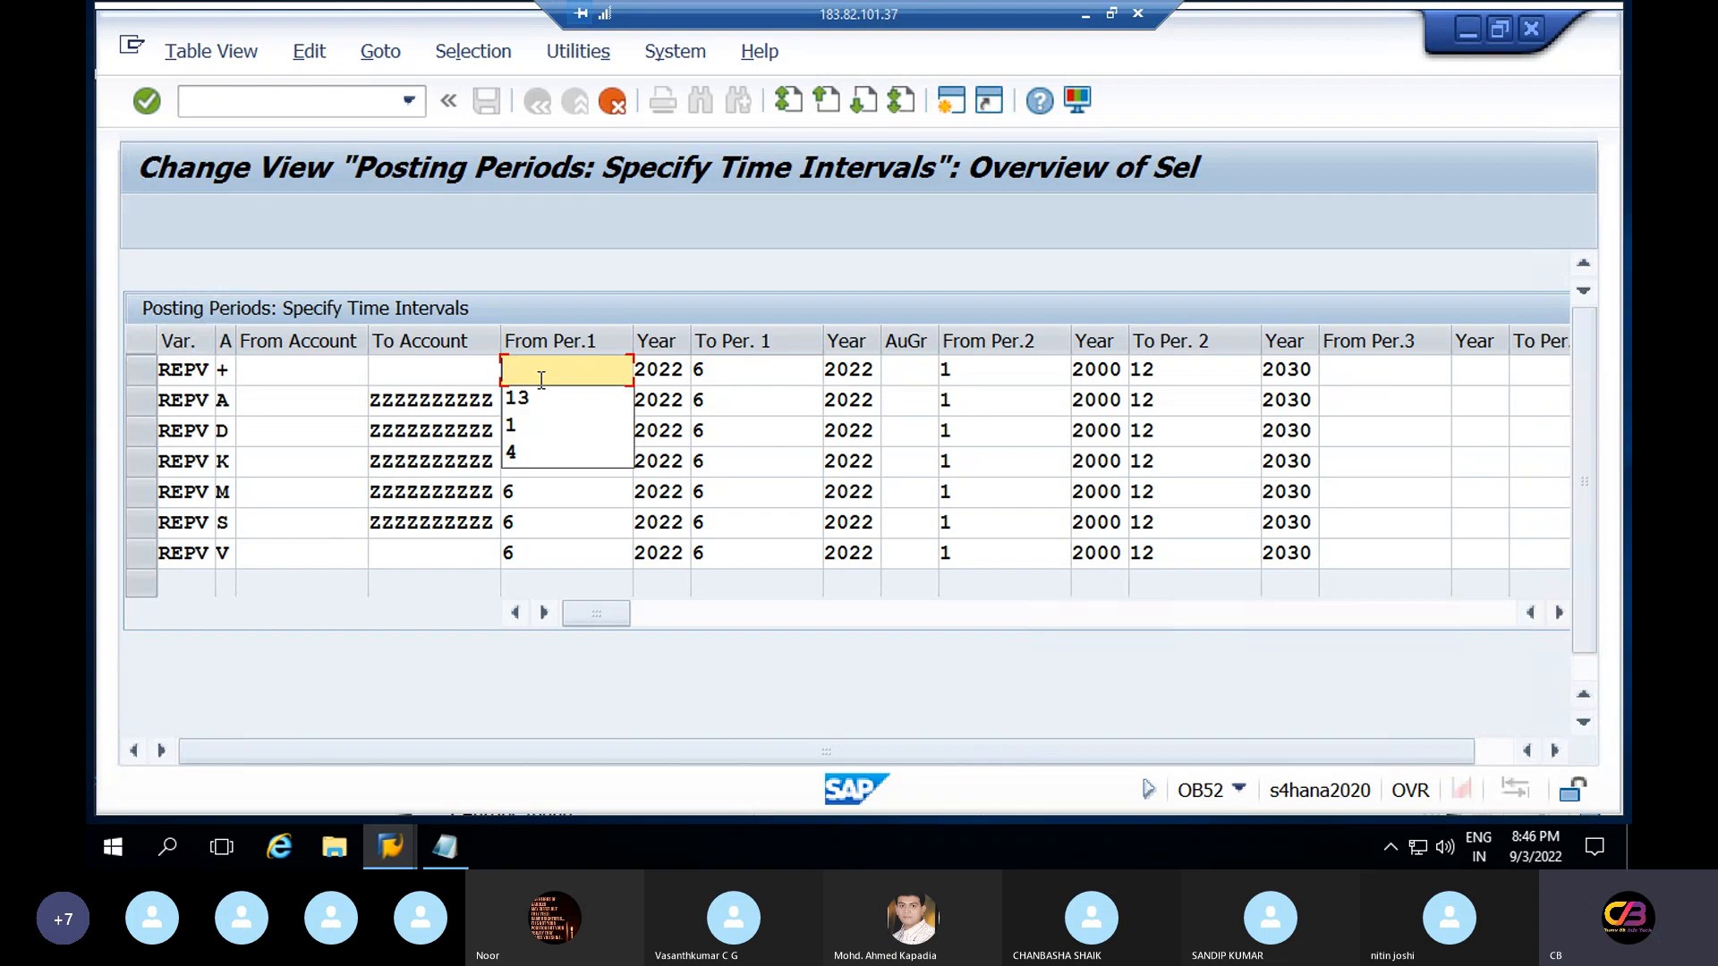
{"action": "type", "text": "5"}
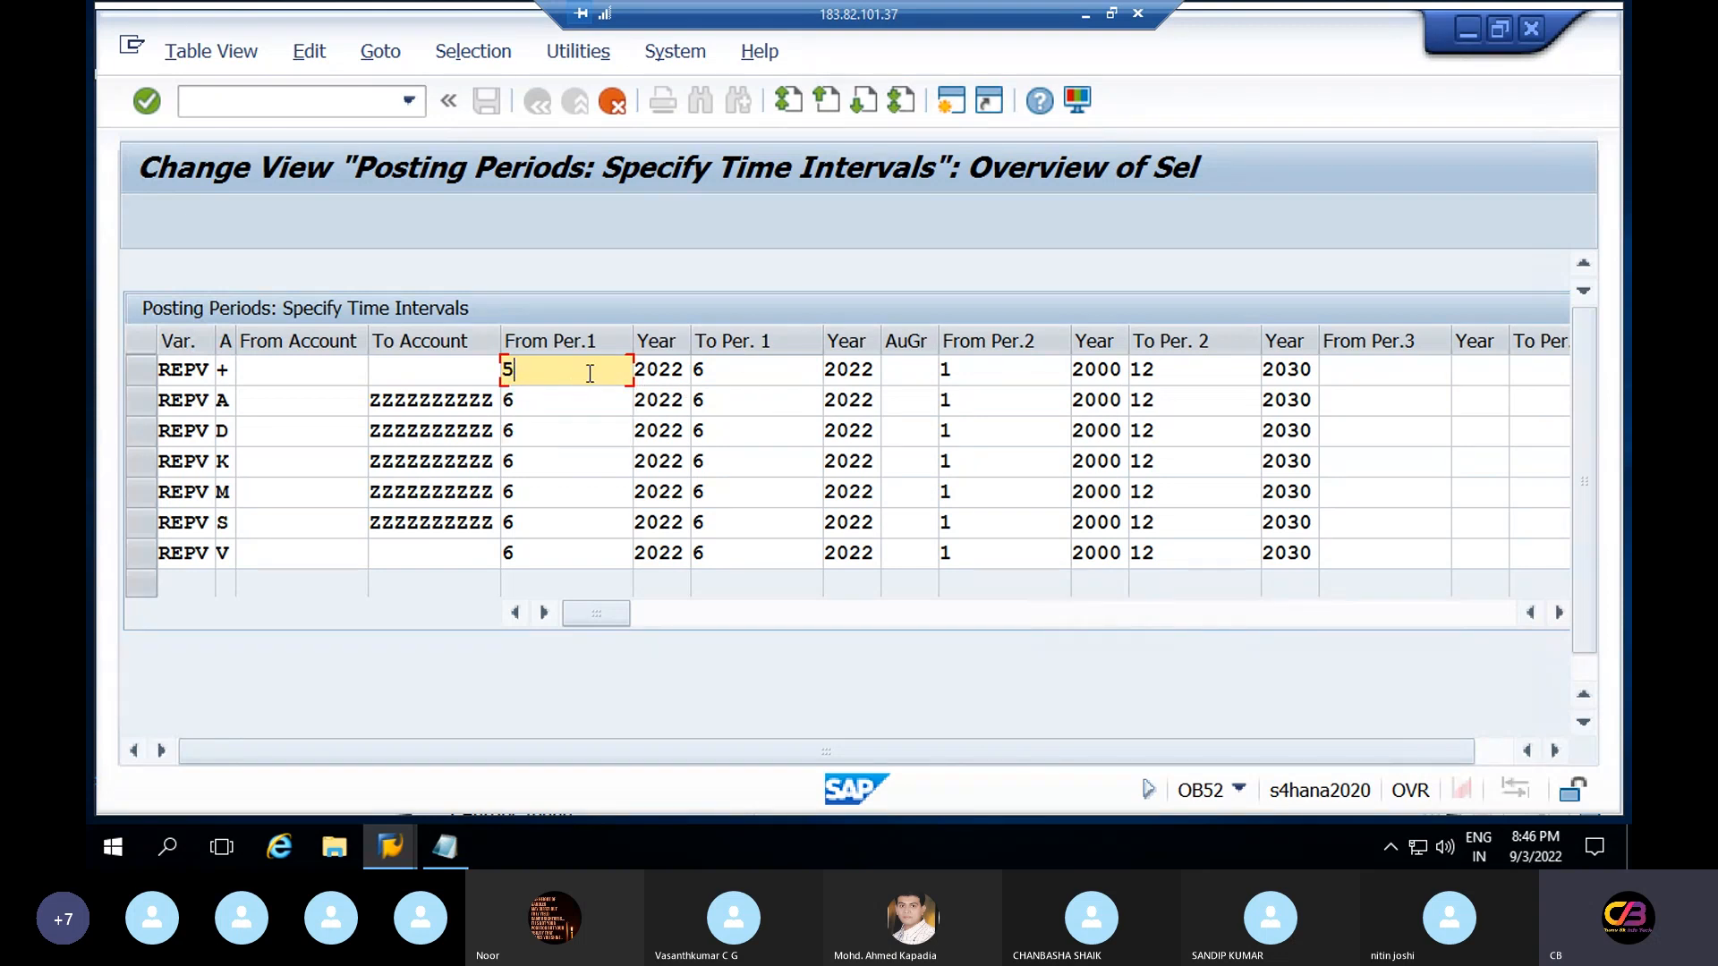
{"action": "left_click", "coordinate": [729, 372]}
{"action": "key", "text": "BackSpace"}
{"action": "type", "text": "7"}
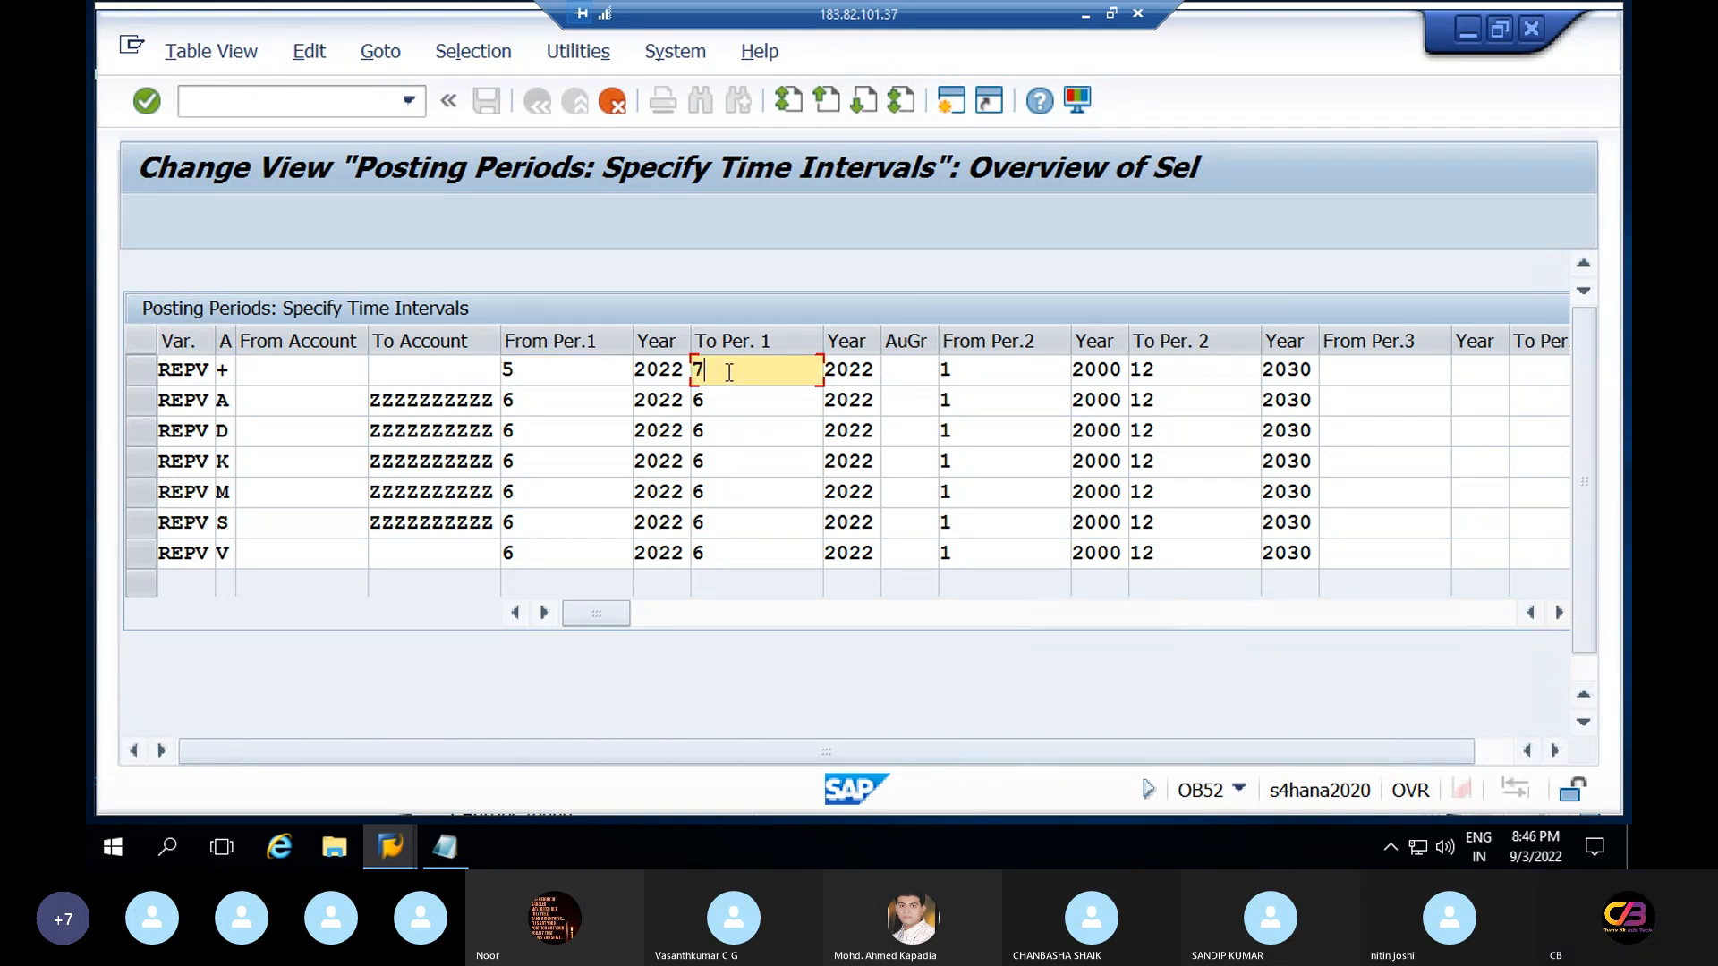
{"action": "left_click", "coordinate": [546, 370]}
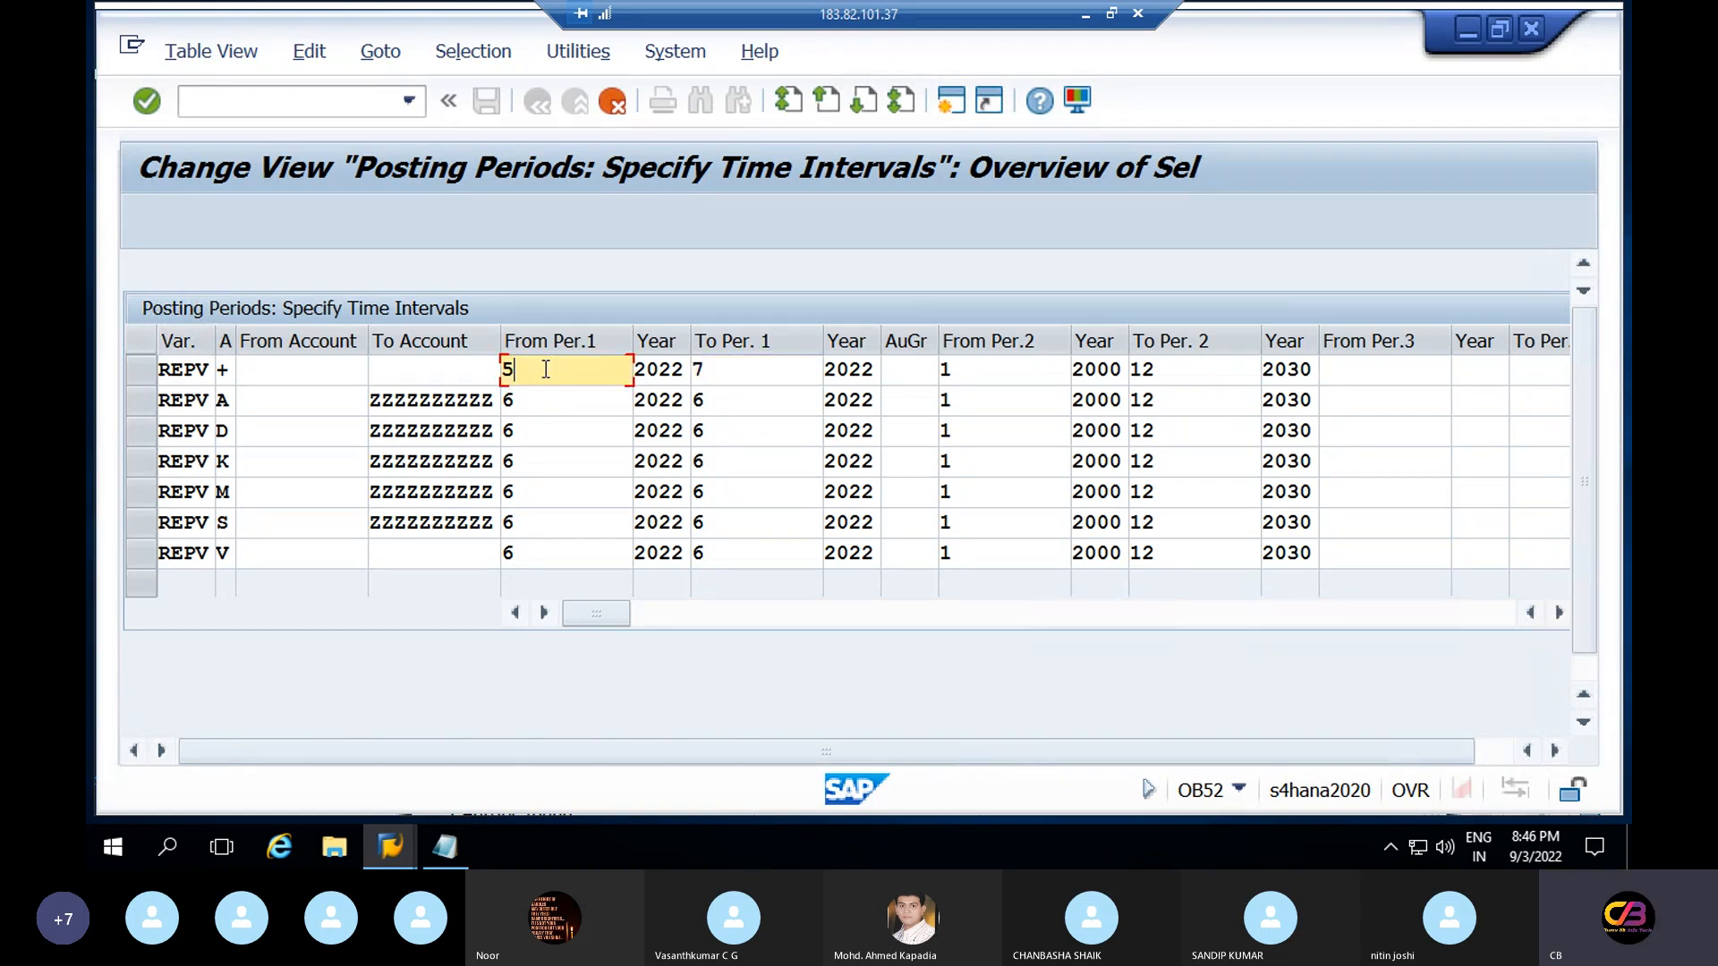
{"action": "key", "text": "BackSpace"}
{"action": "type", "text": "6"}
{"action": "left_click", "coordinate": [721, 370]}
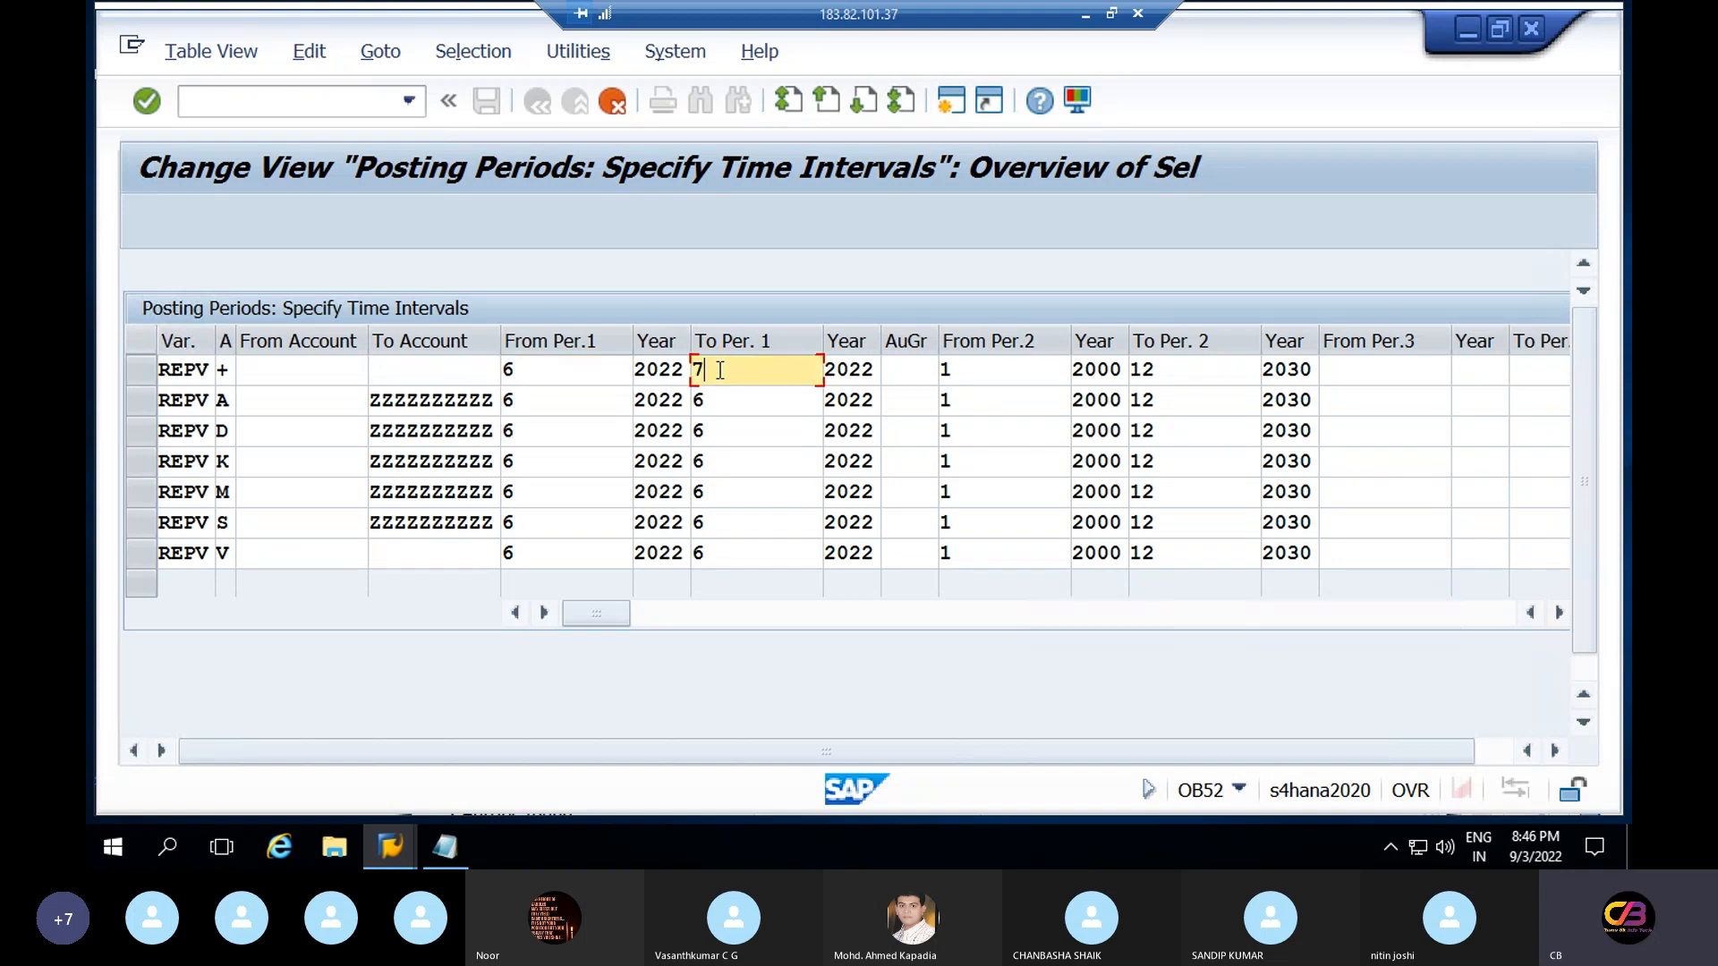
{"action": "key", "text": "BackSpace"}
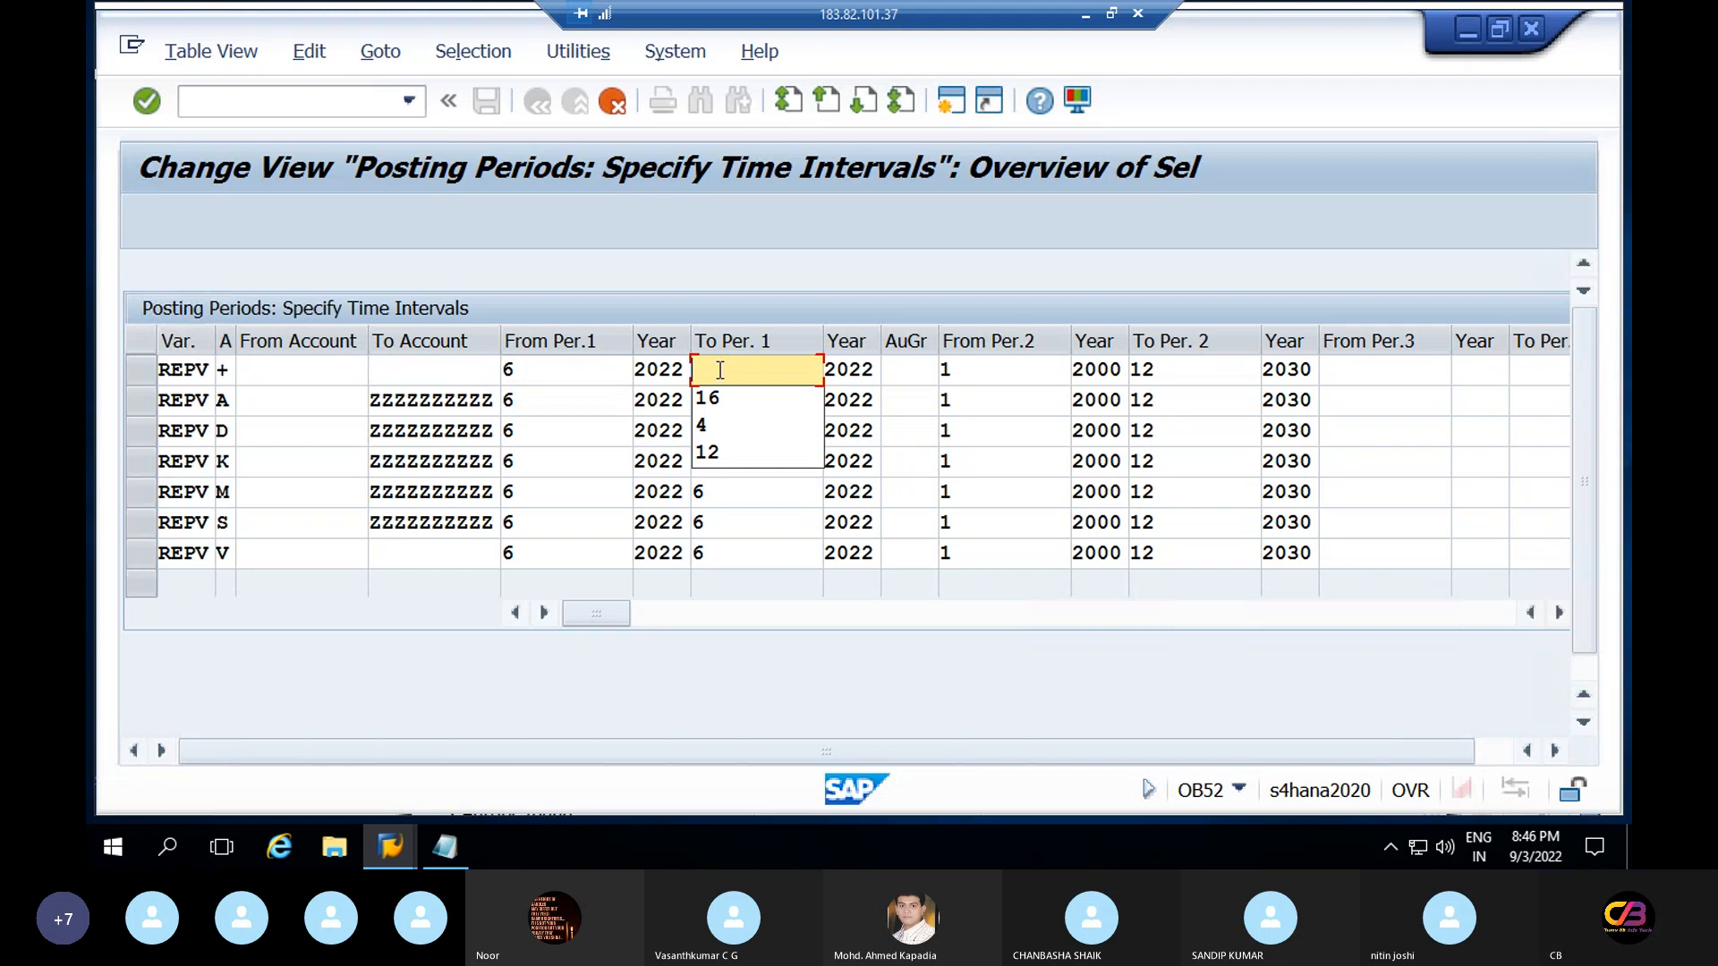
Finish row +'s To Per.1 as 6 and set From Per.2 to 13 for rows +, A and D
{"action": "type", "text": "6"}
{"action": "left_click", "coordinate": [1018, 377]}
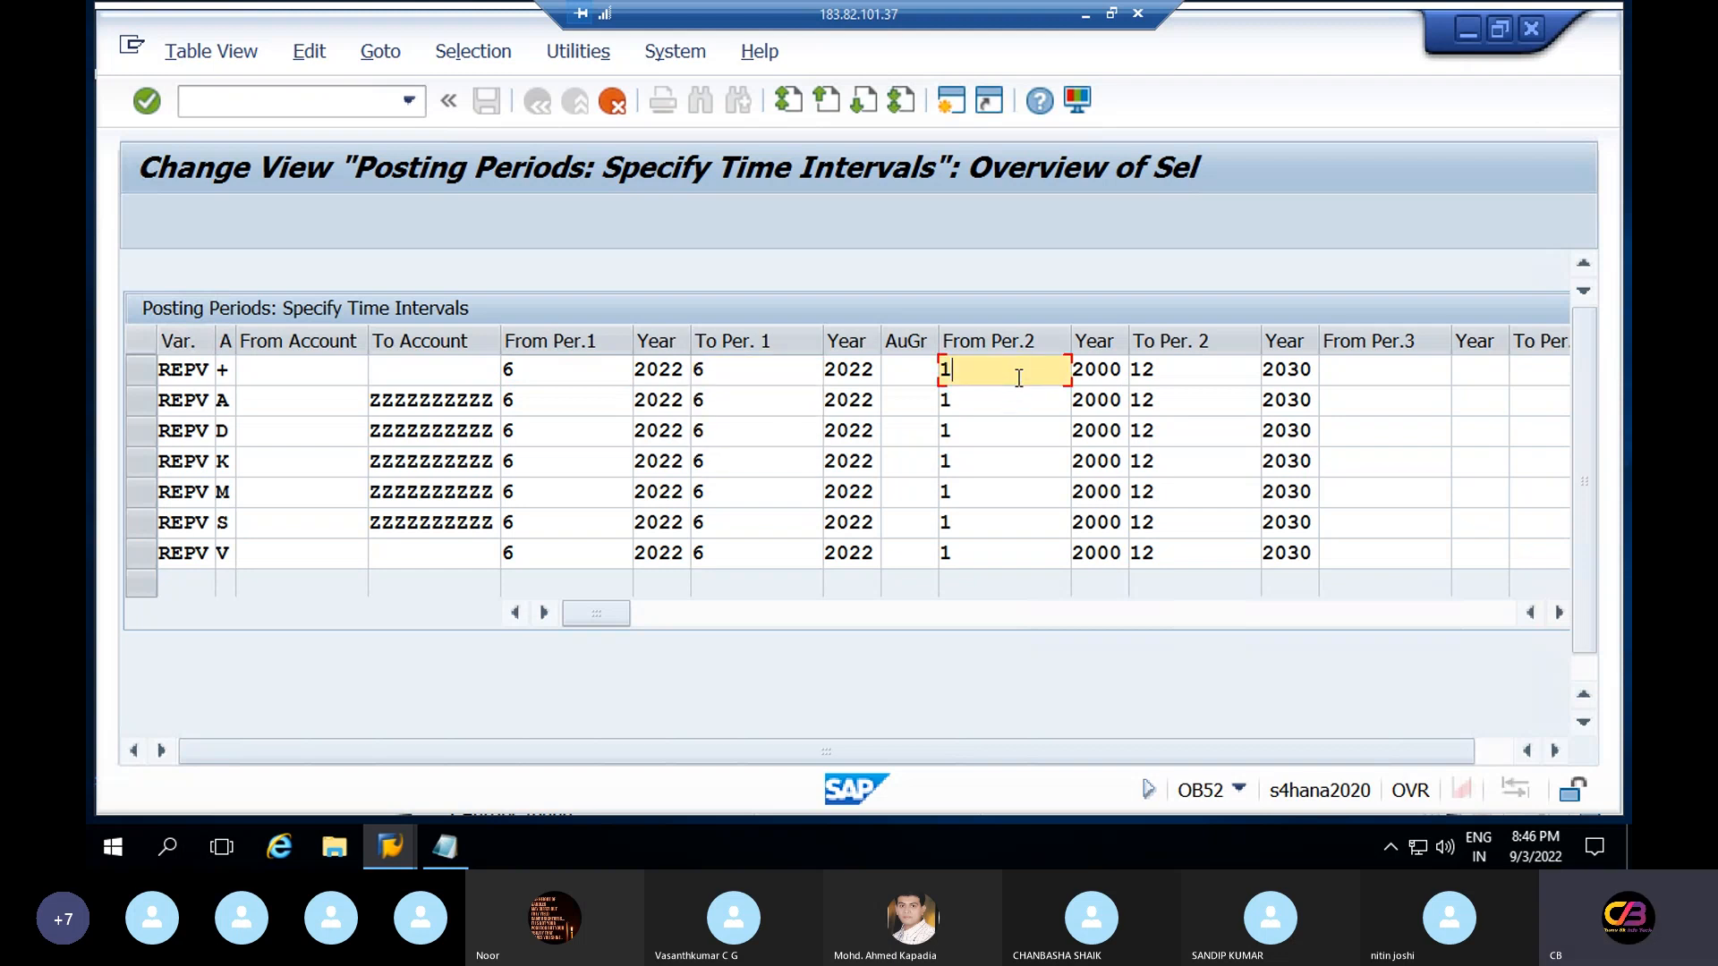
{"action": "type", "text": "3"}
{"action": "left_click", "coordinate": [980, 406]}
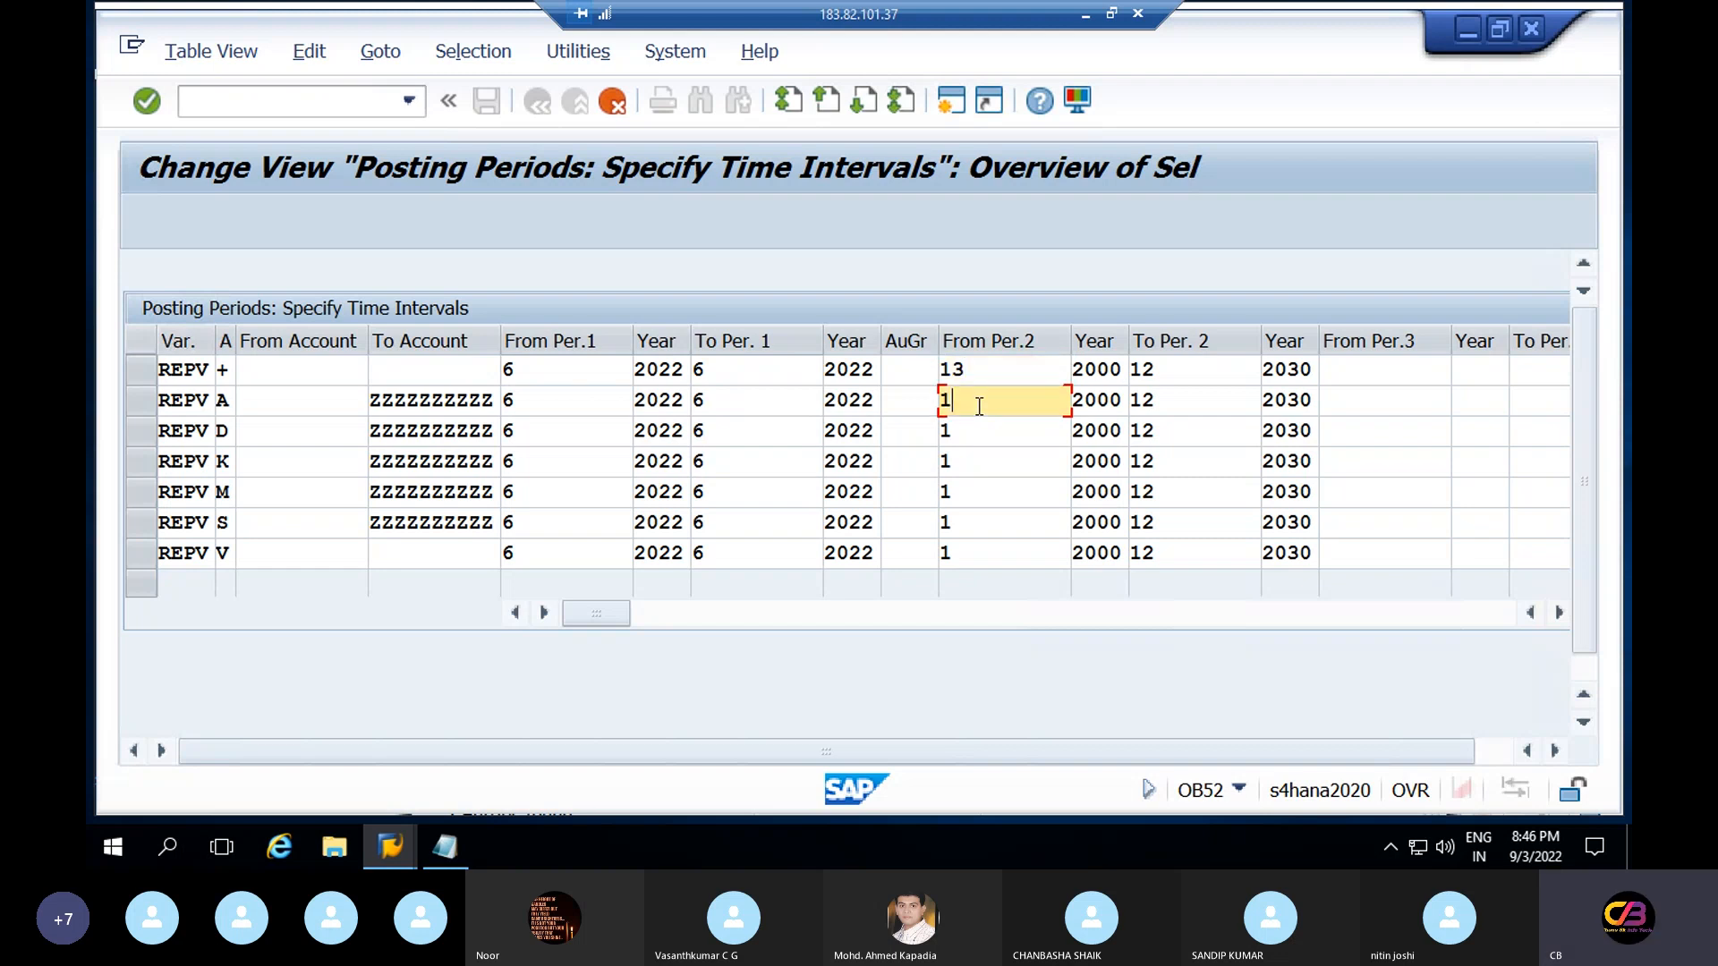
{"action": "key", "text": "BackSpace"}
{"action": "type", "text": "13"}
{"action": "left_click", "coordinate": [979, 434]}
{"action": "key", "text": "BackSpace"}
{"action": "type", "text": "13"}
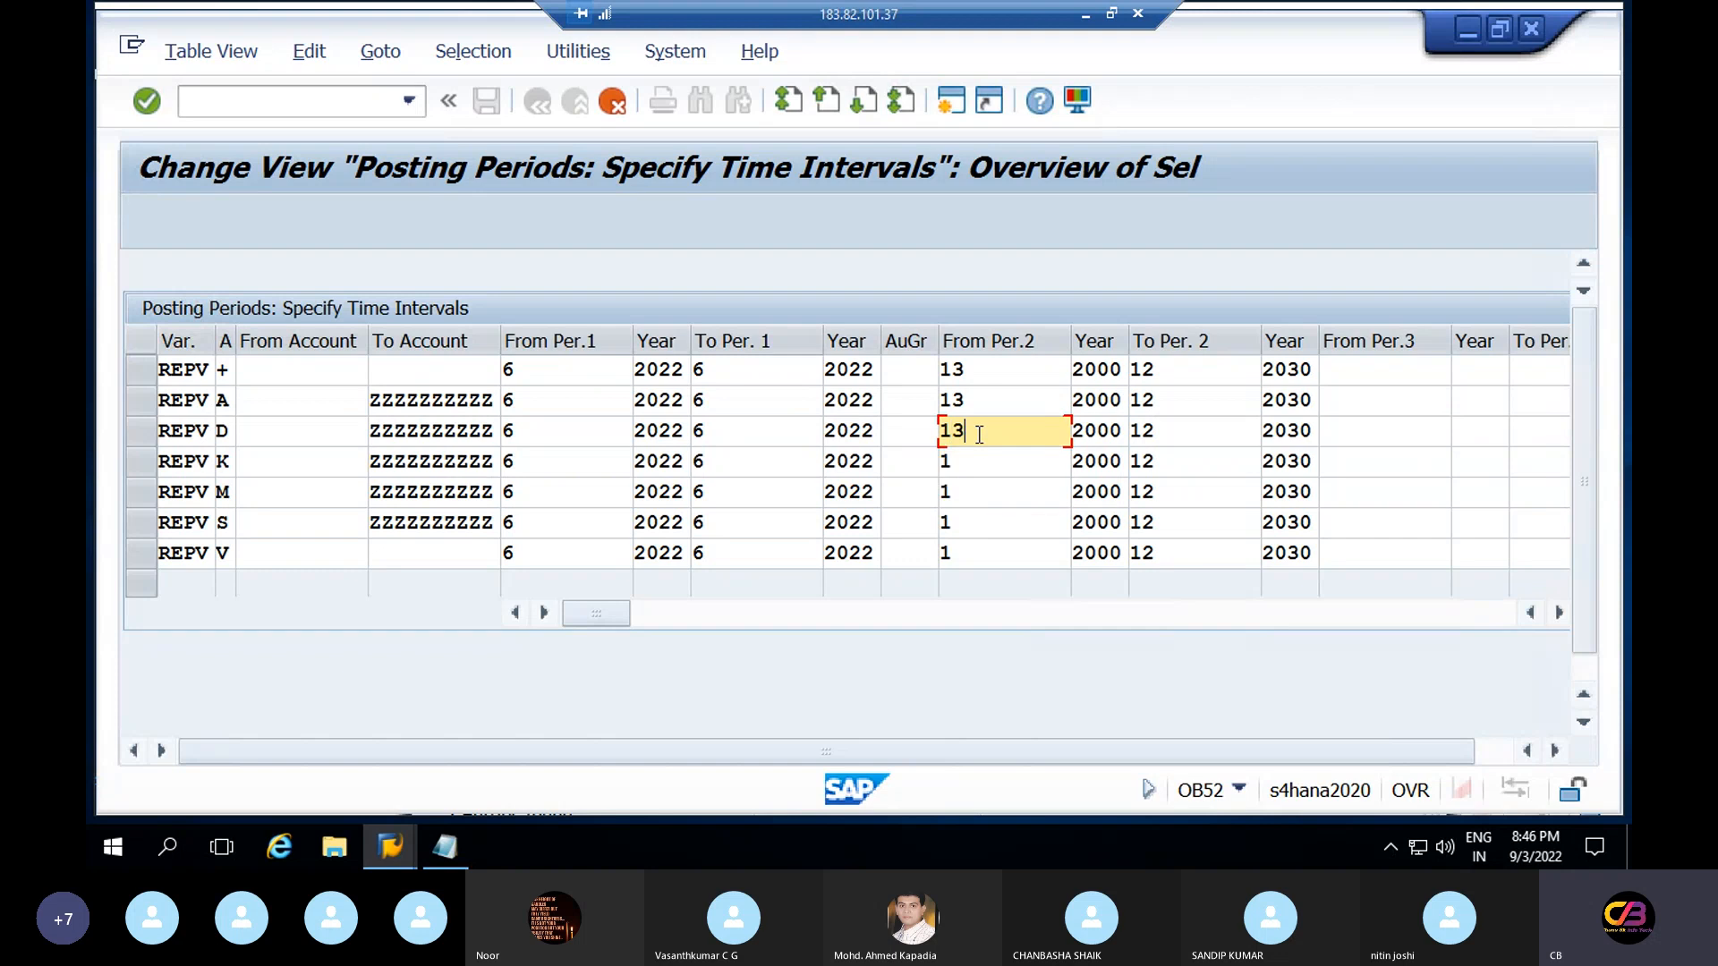
Set From Per.2 to 13 for rows K, M, S and V
{"action": "left_click", "coordinate": [981, 464]}
{"action": "key", "text": "BackSpace"}
{"action": "type", "text": "13"}
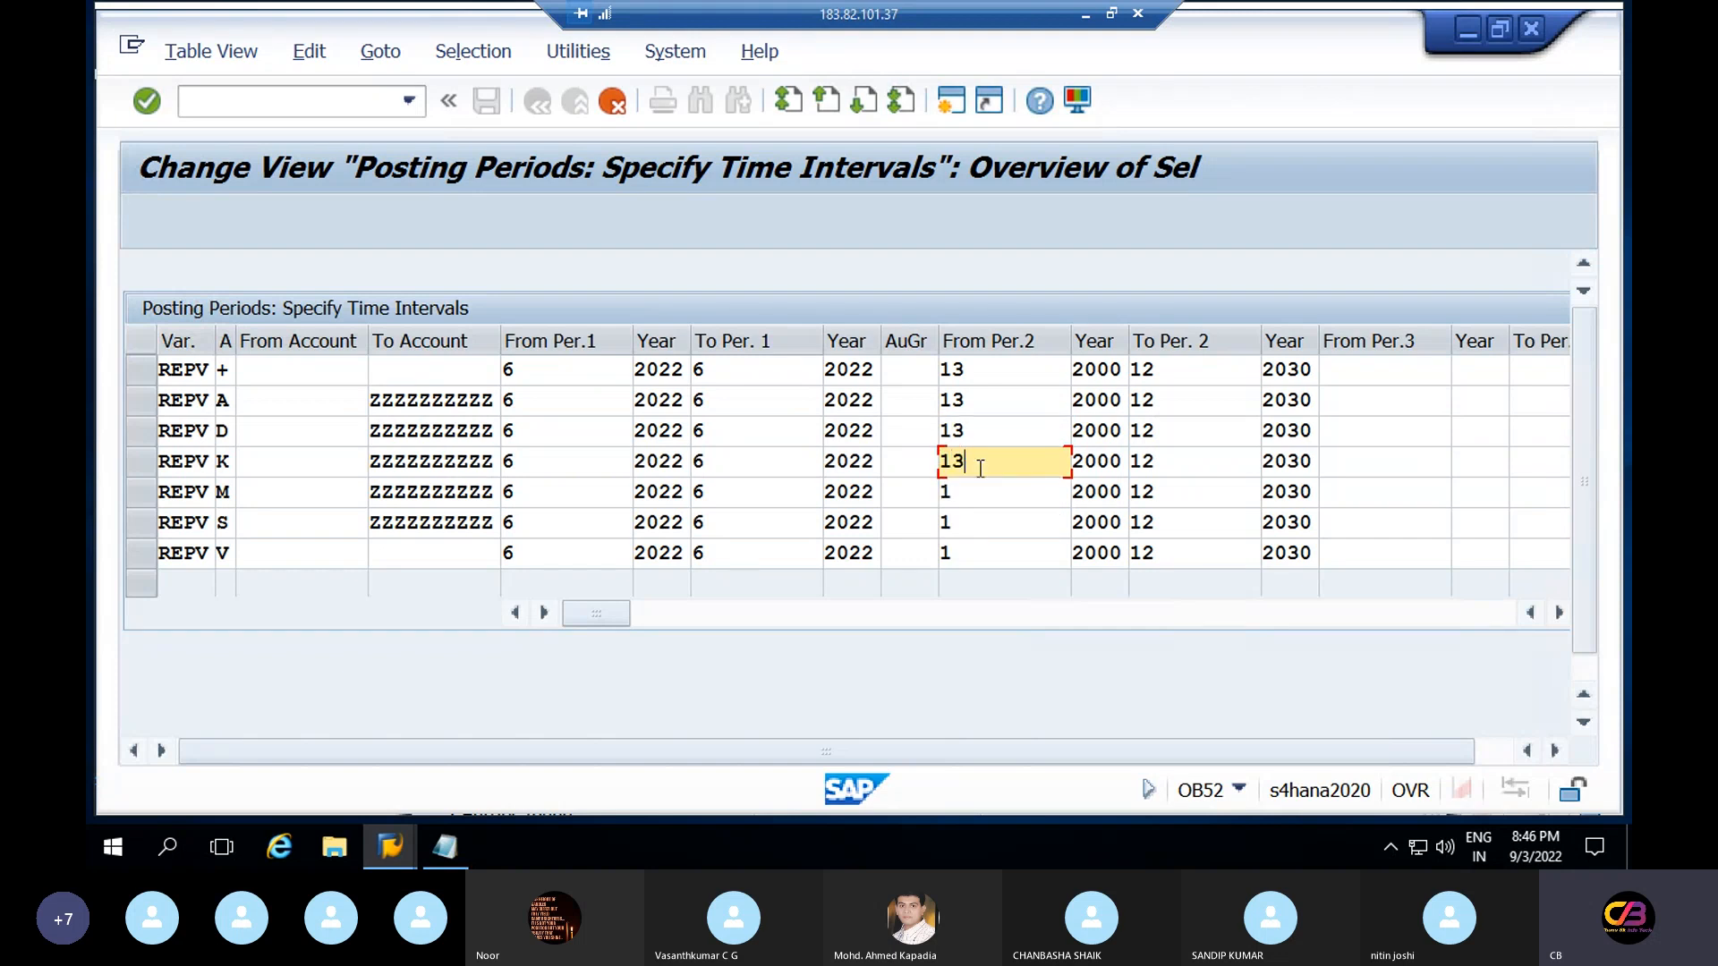
{"action": "left_click", "coordinate": [984, 494]}
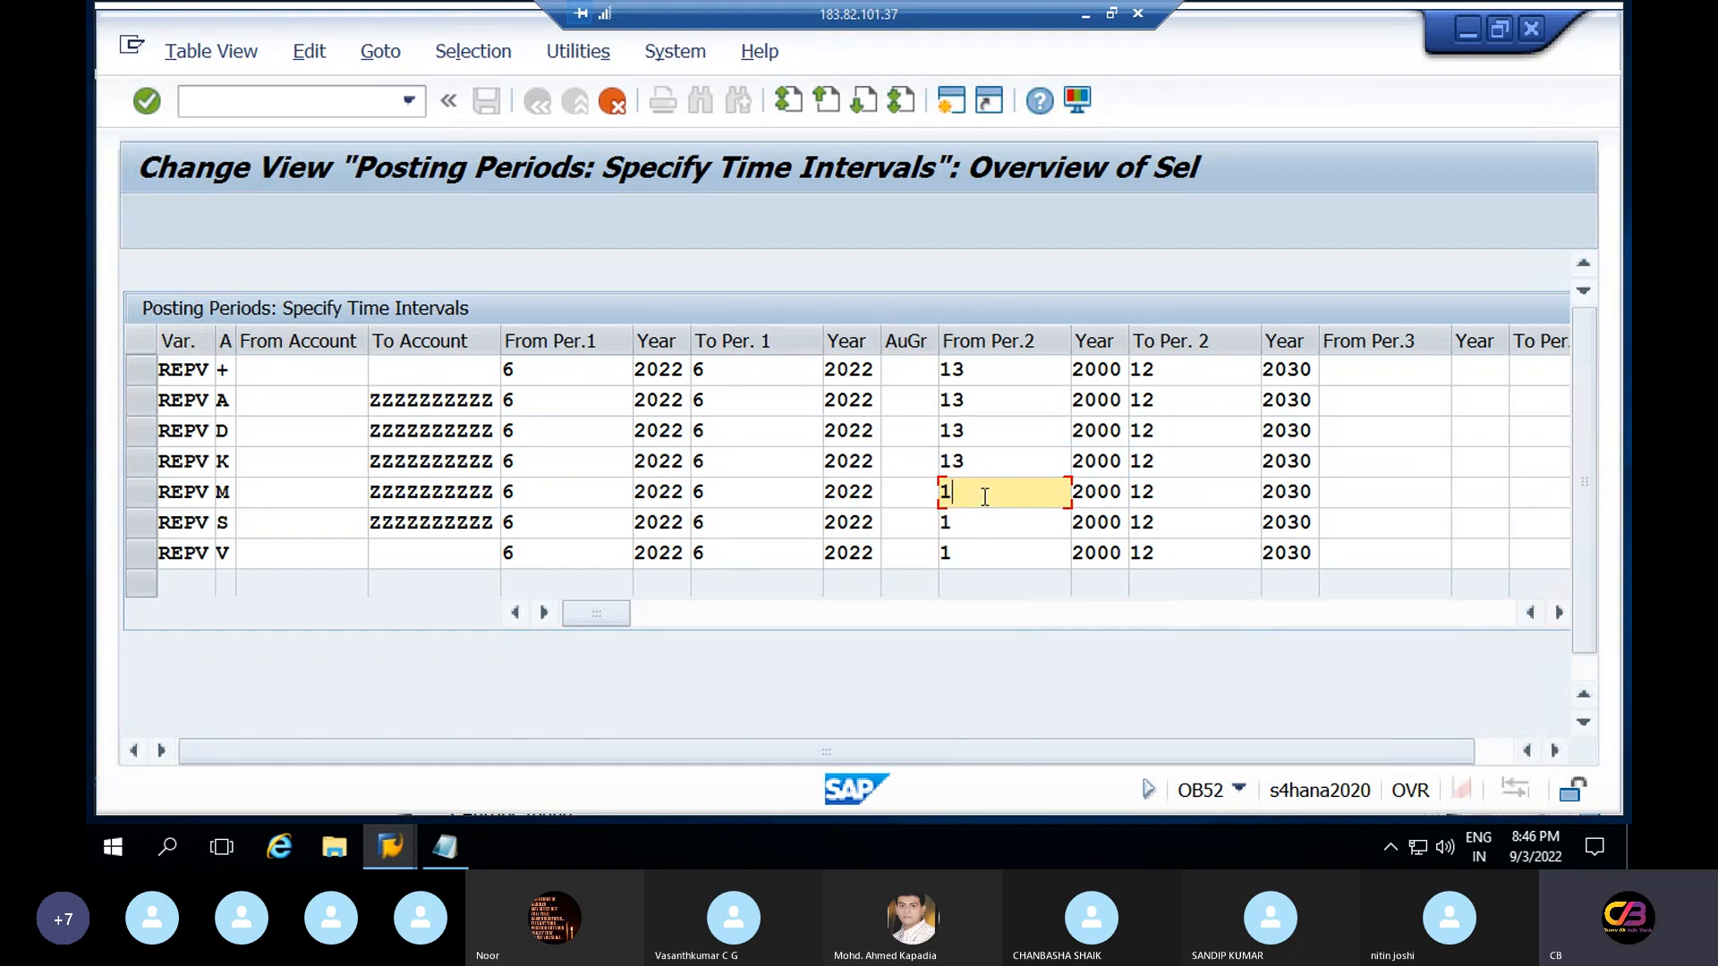
{"action": "type", "text": "3"}
{"action": "left_click", "coordinate": [986, 522]}
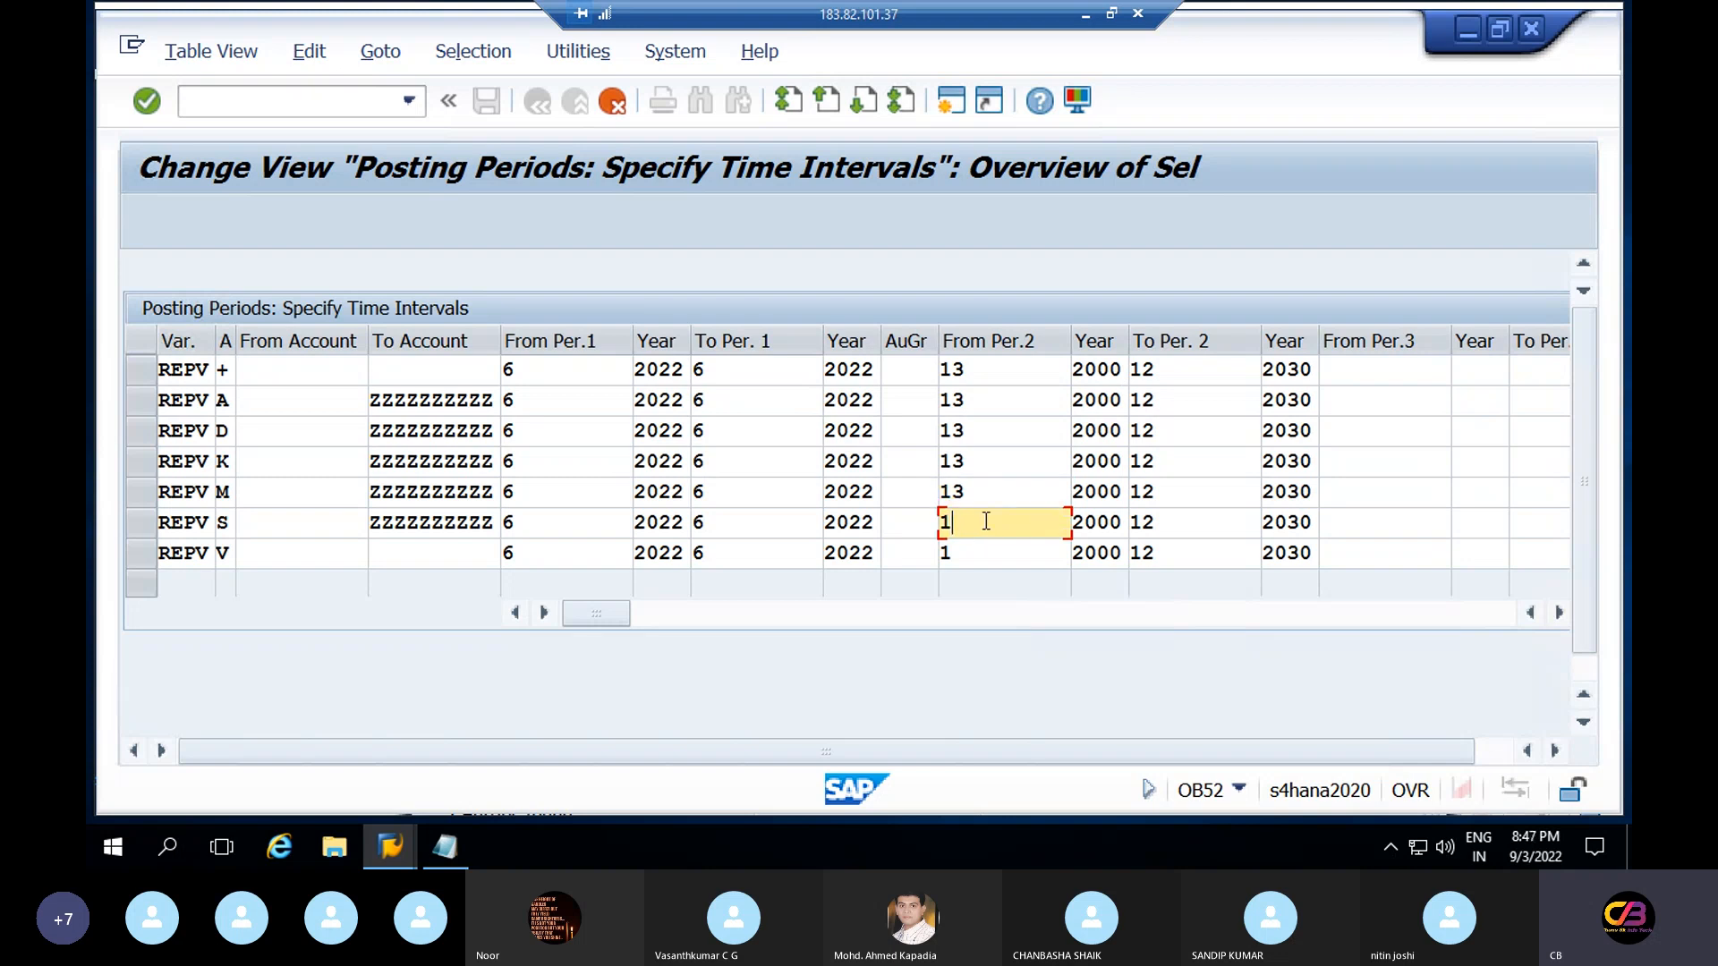
{"action": "type", "text": "3"}
{"action": "left_click", "coordinate": [989, 556]}
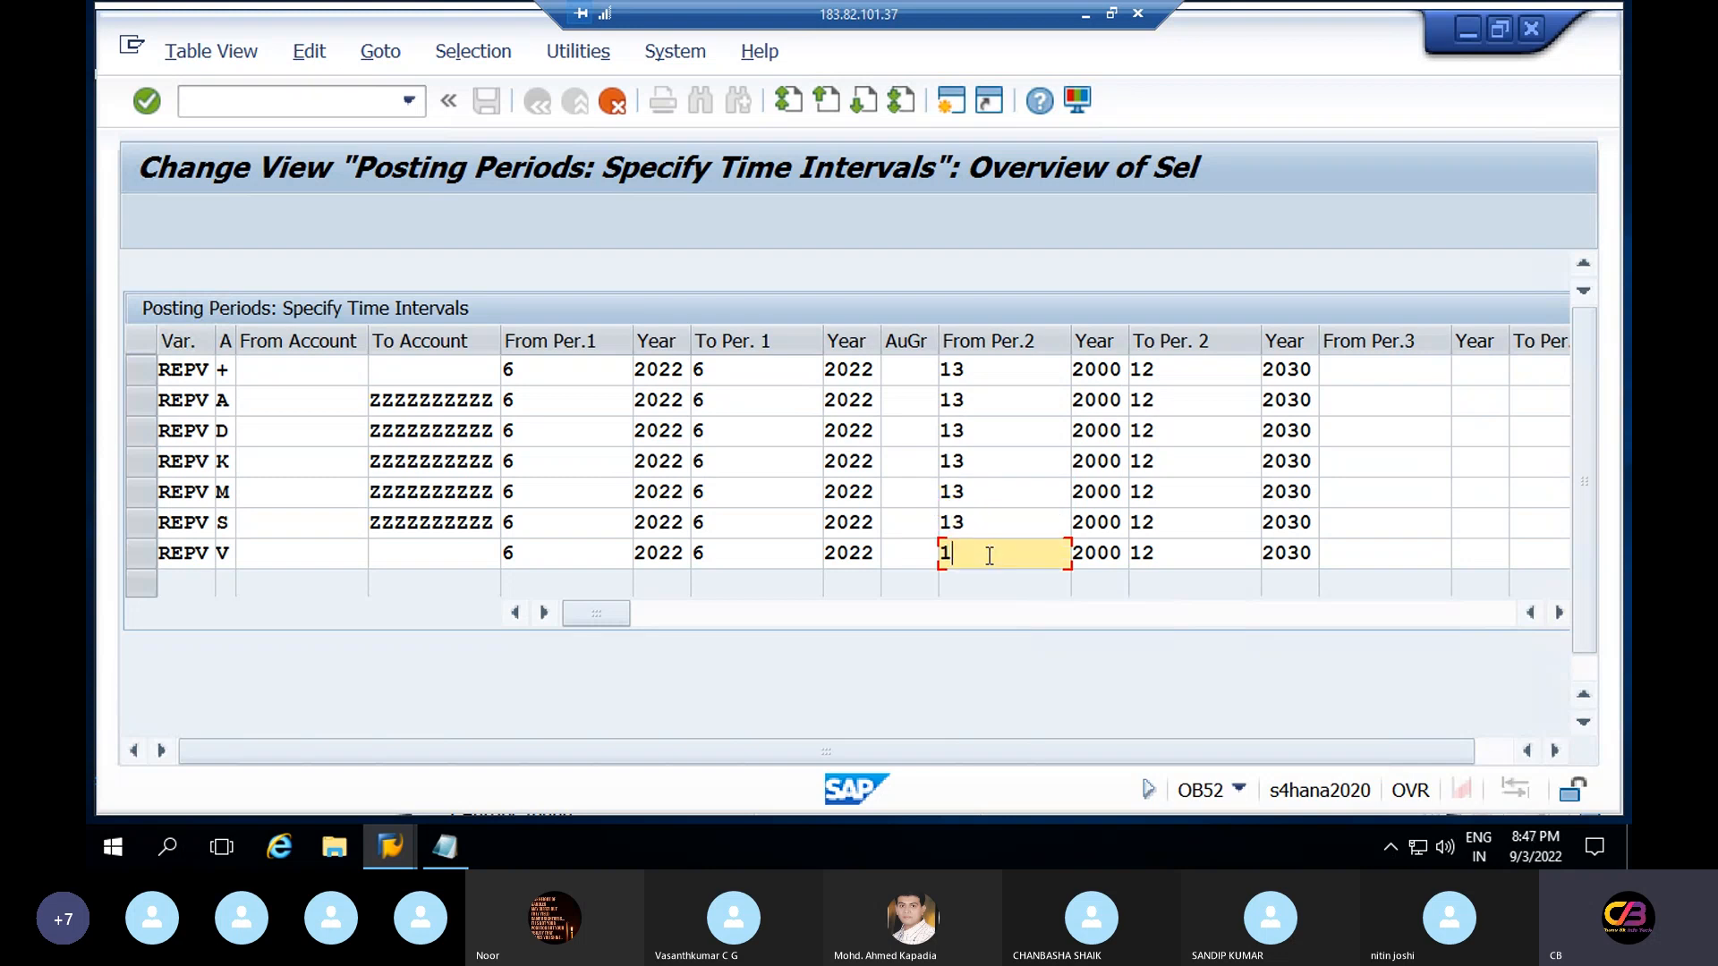
{"action": "type", "text": "3"}
Change the + row's period 2 start year from 2000 to 2022 and check its period 1 end year
{"action": "left_click", "coordinate": [1124, 376]}
{"action": "key", "text": "BackSpace"}
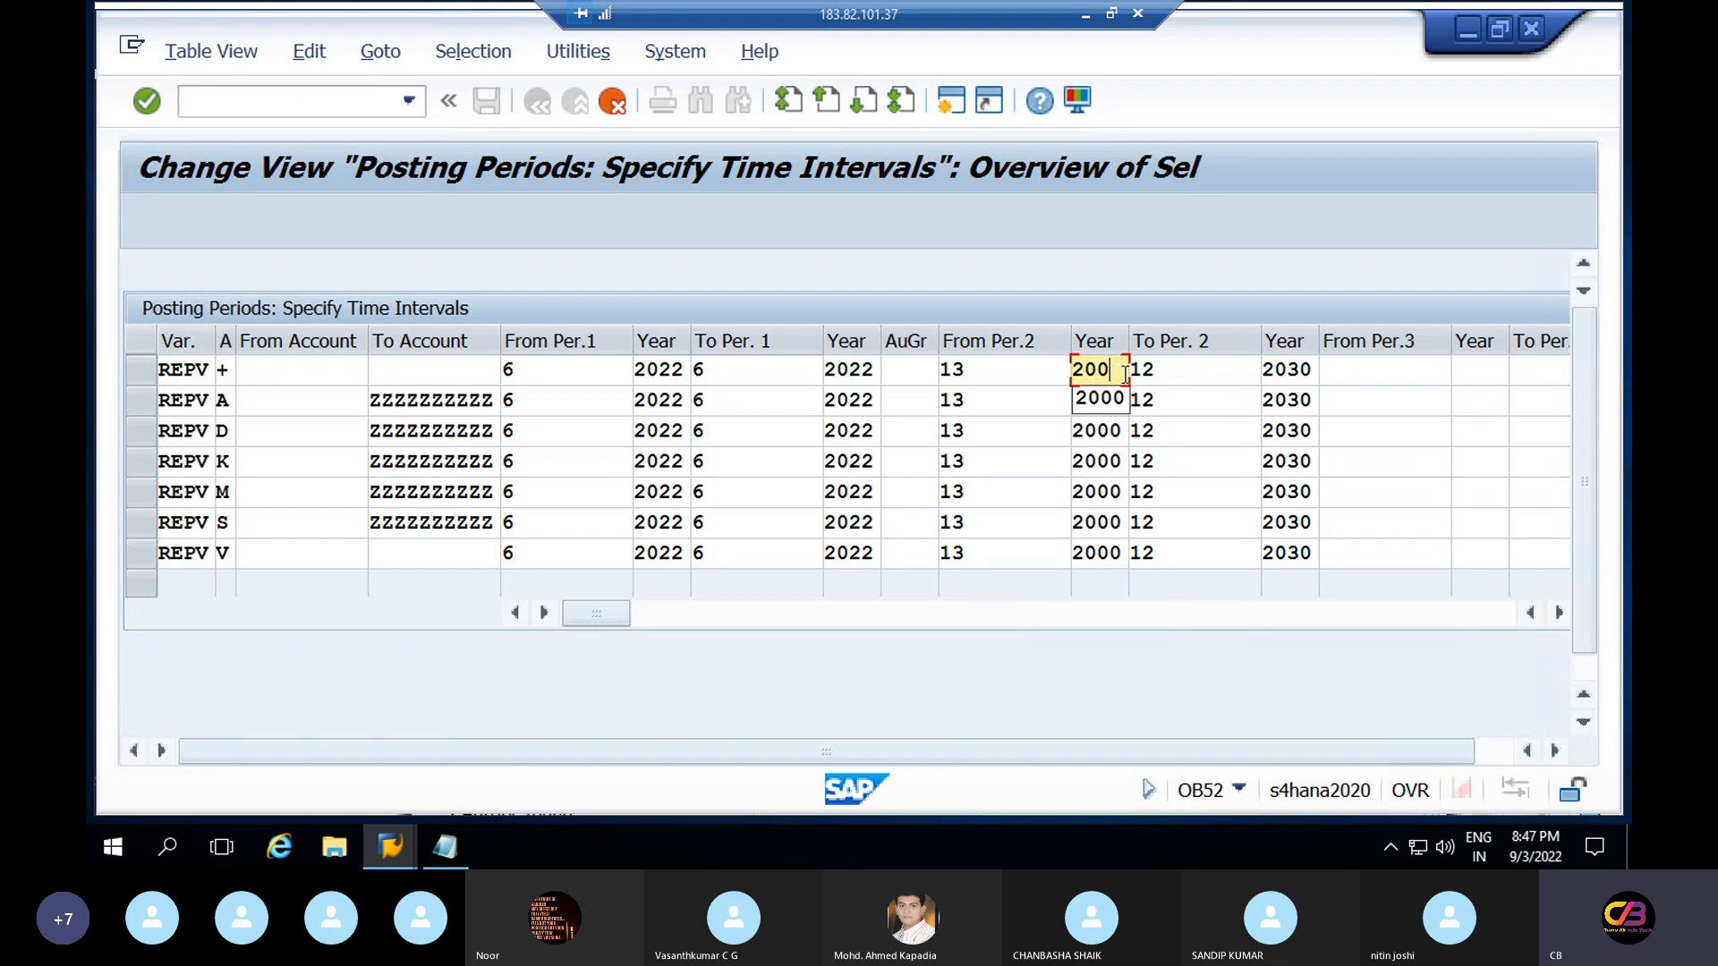
{"action": "key", "text": "BackSpace"}
{"action": "type", "text": "22"}
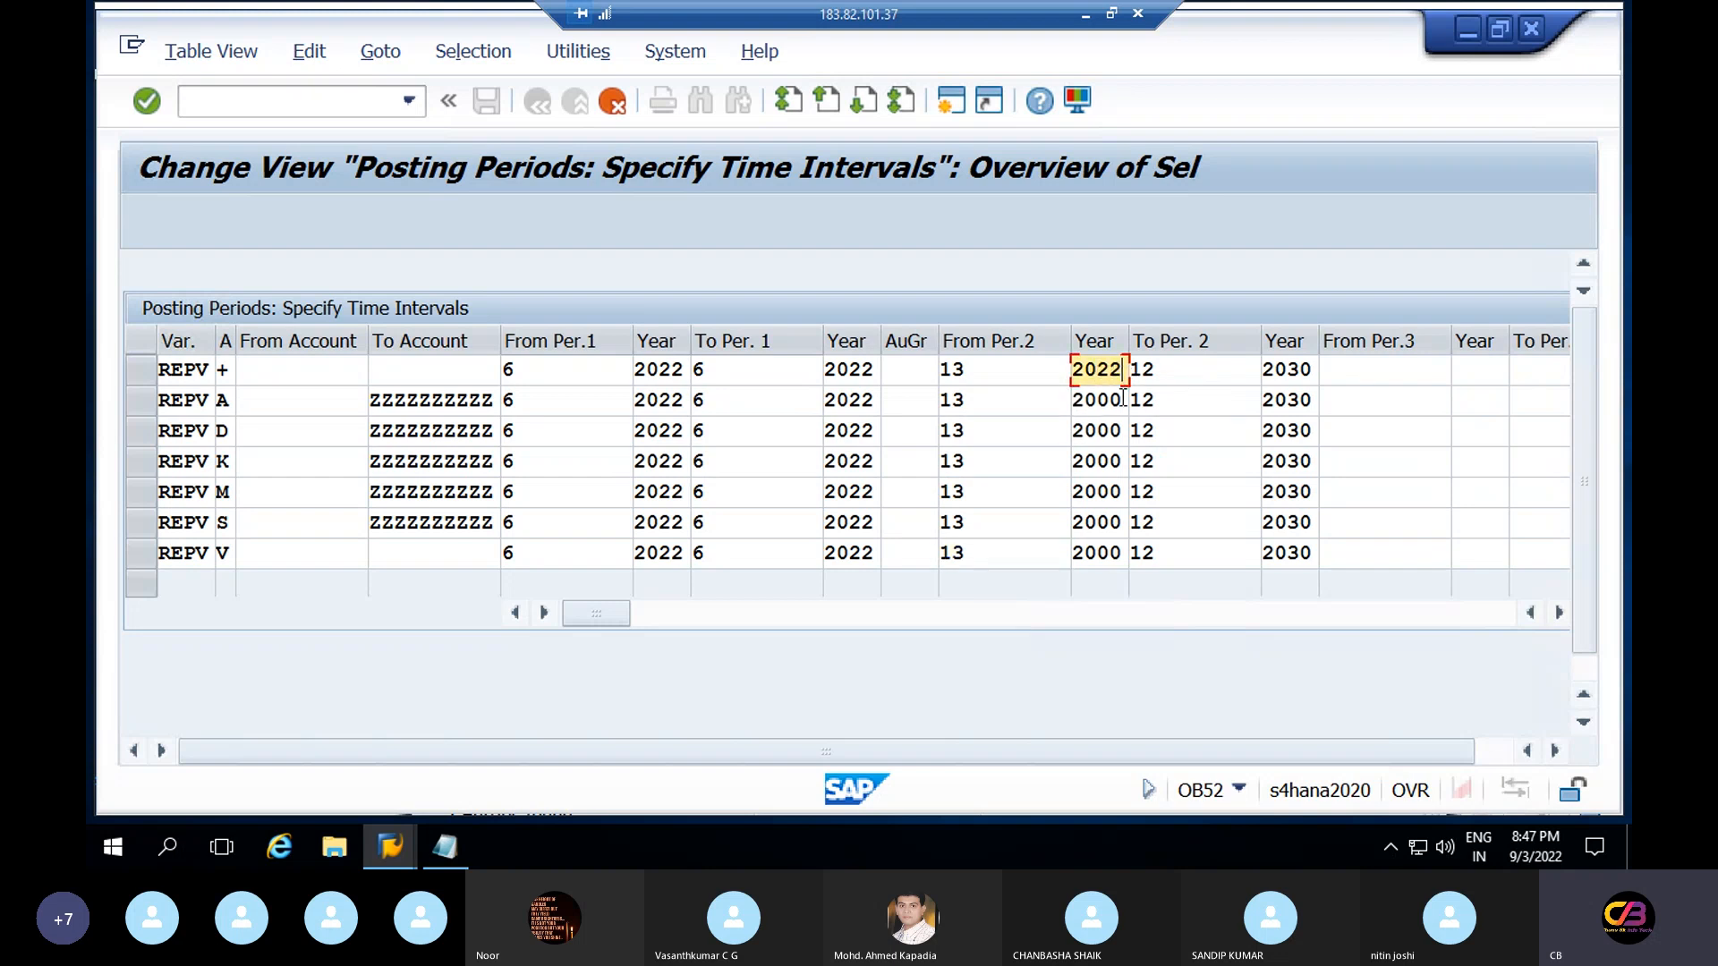
{"action": "left_click", "coordinate": [1117, 404]}
{"action": "double_click", "coordinate": [1117, 404]}
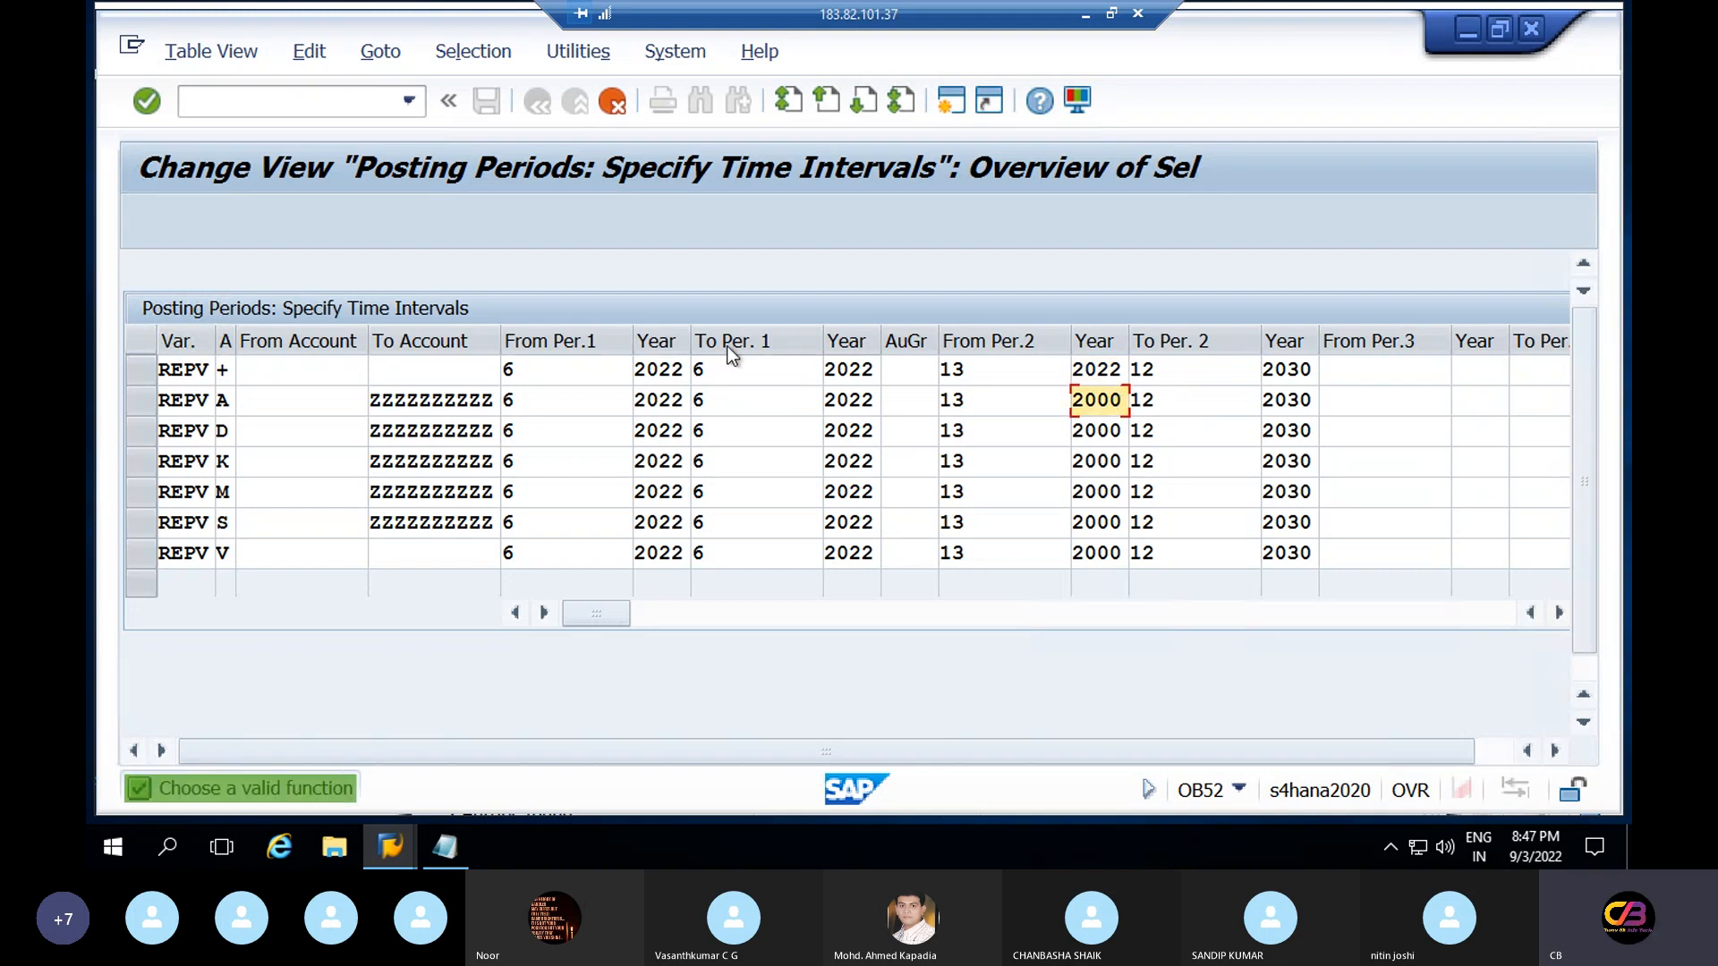
{"action": "left_click", "coordinate": [853, 372]}
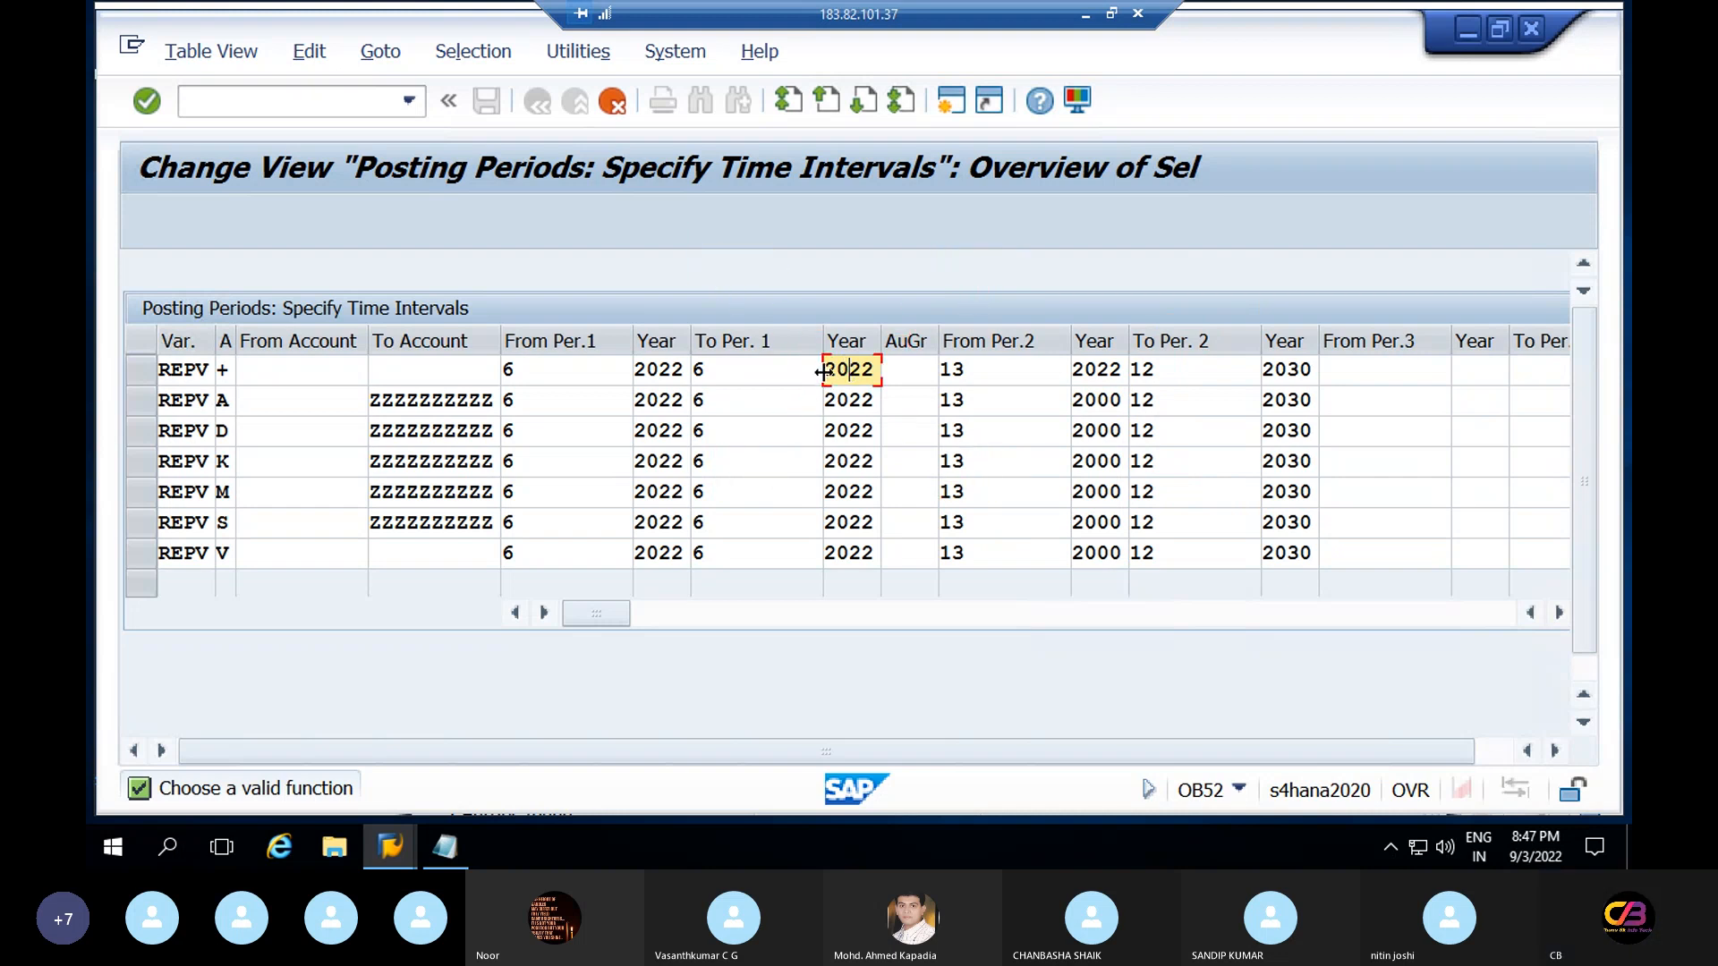
{"action": "left_click", "coordinate": [821, 371]}
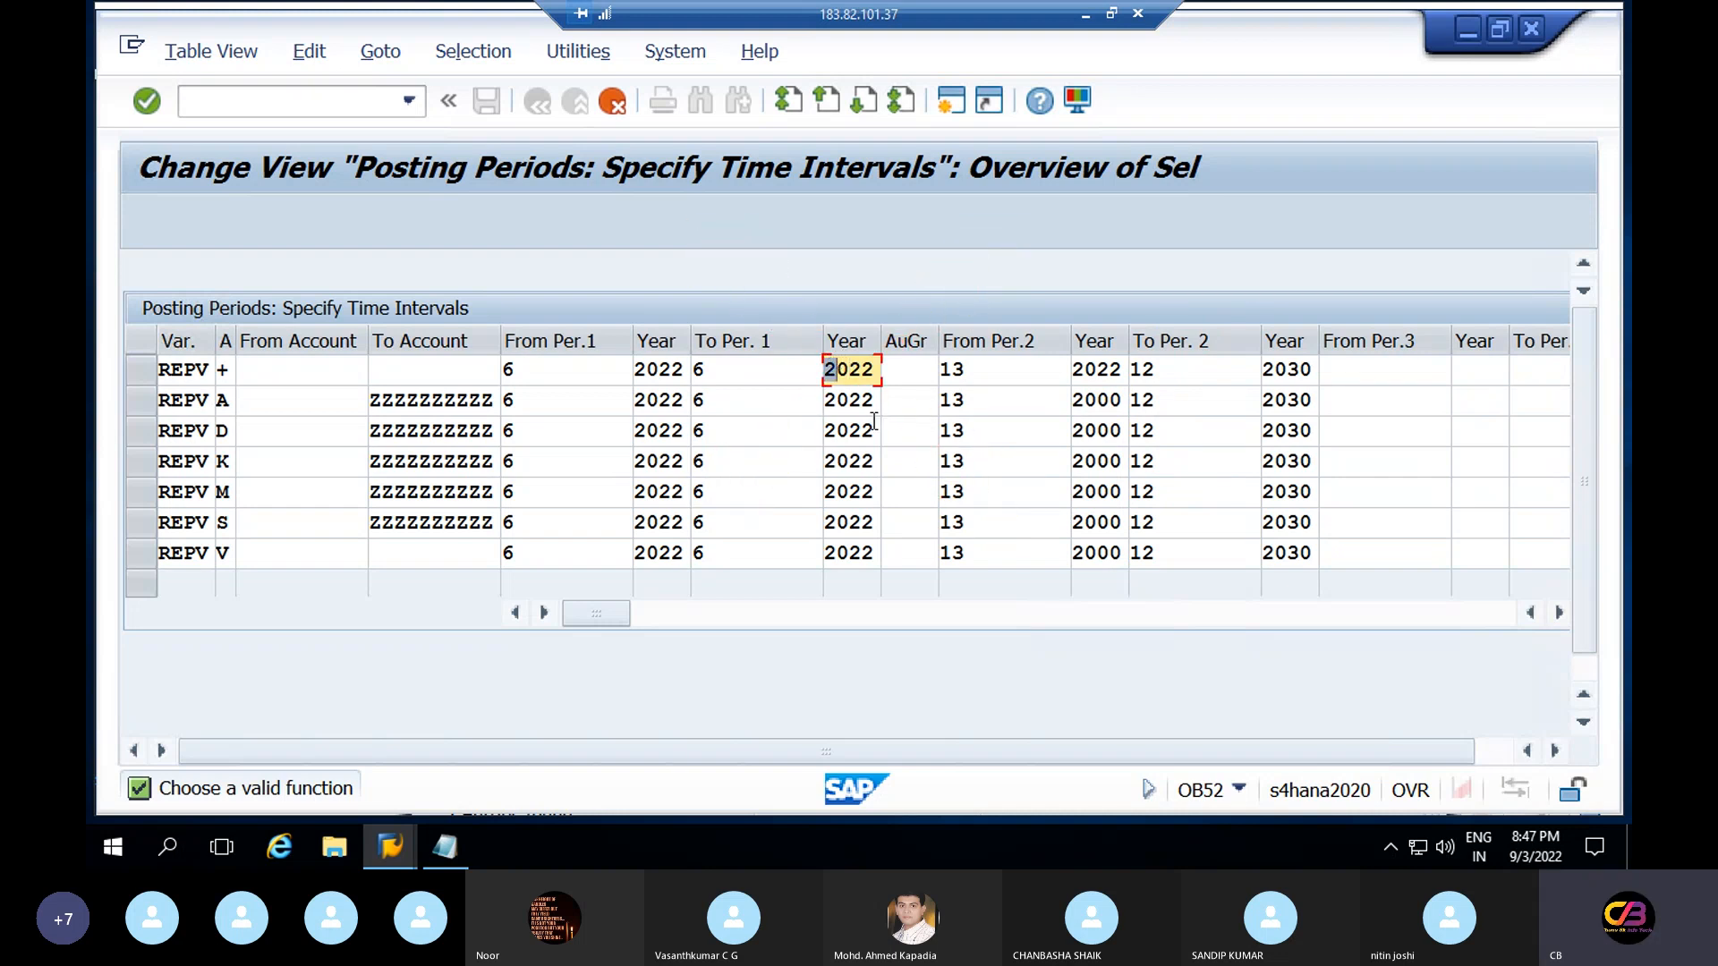
{"action": "key", "text": "shift+End"}
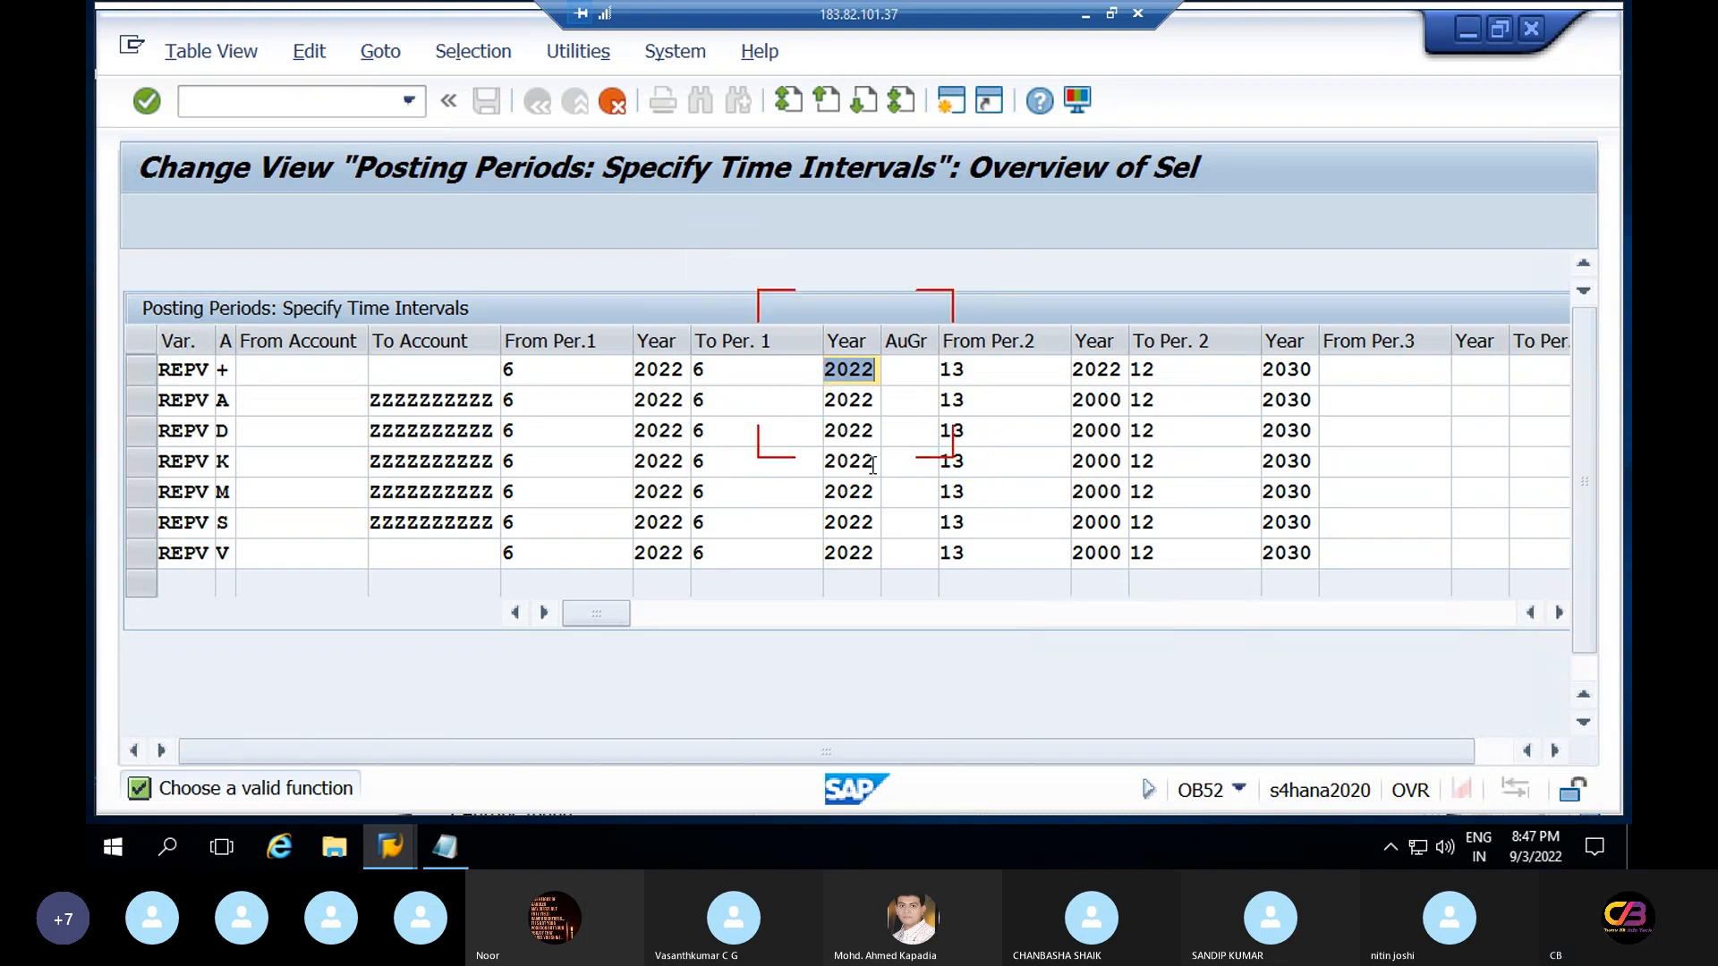
{"action": "left_click", "coordinate": [835, 373]}
{"action": "key", "text": "shift+End"}
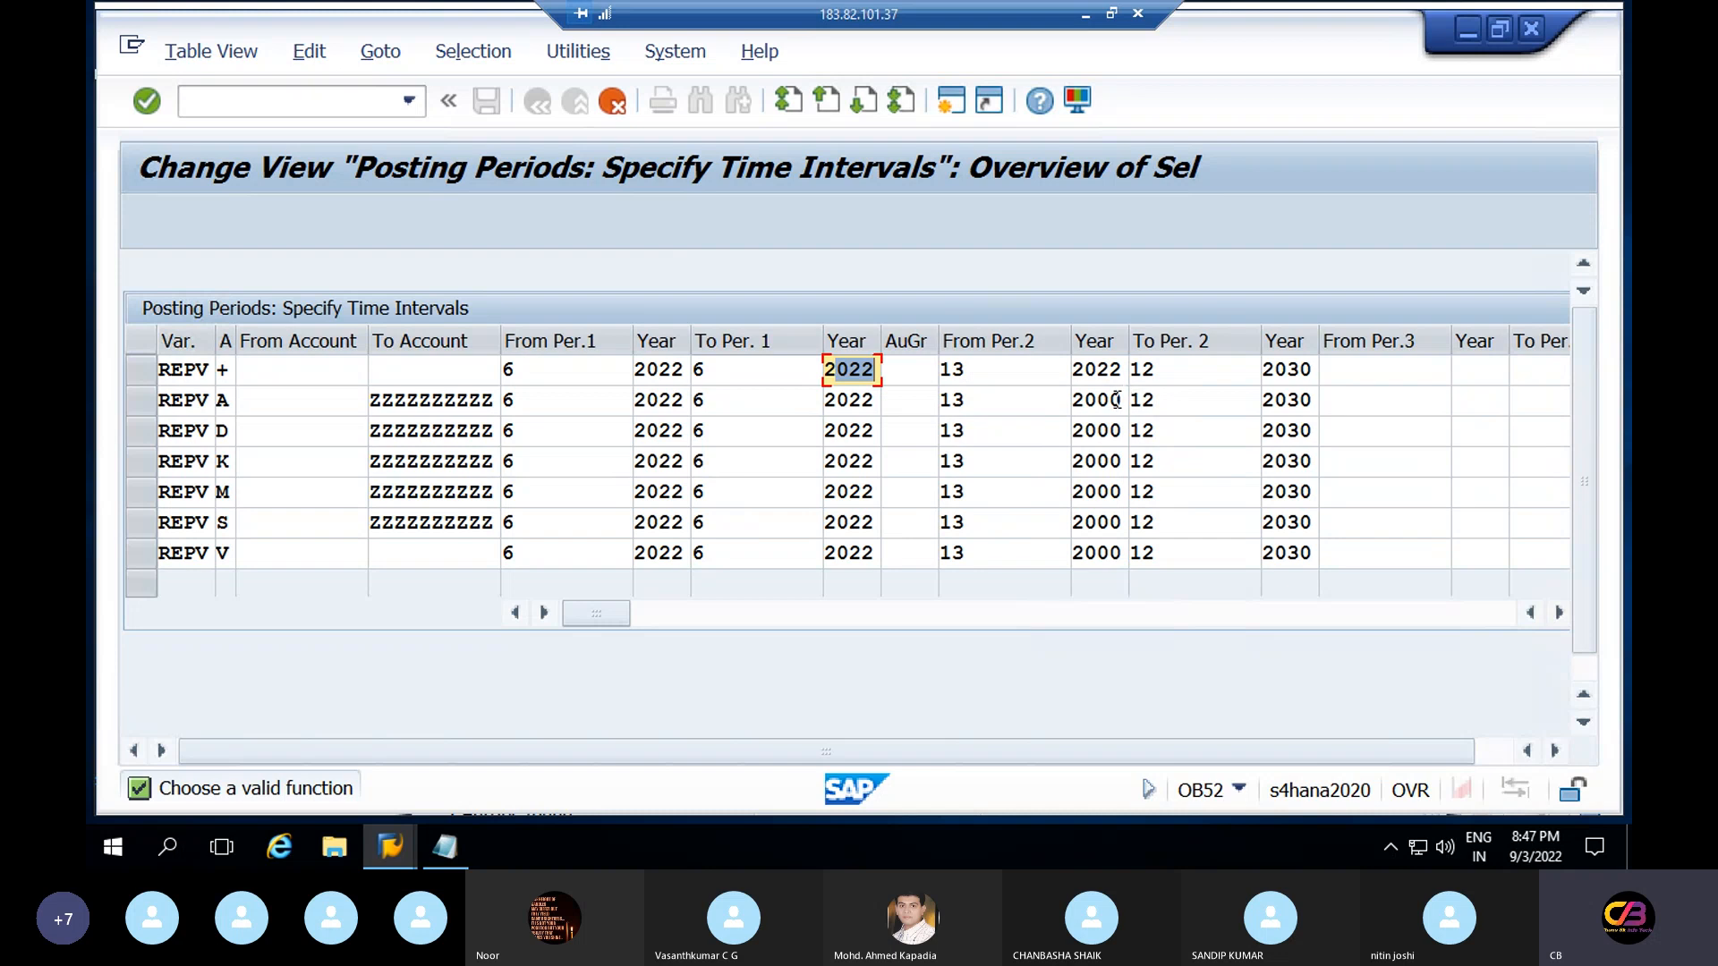
Set the period 2 start year to 2022 on rows A, D and K
{"action": "left_click", "coordinate": [1121, 401]}
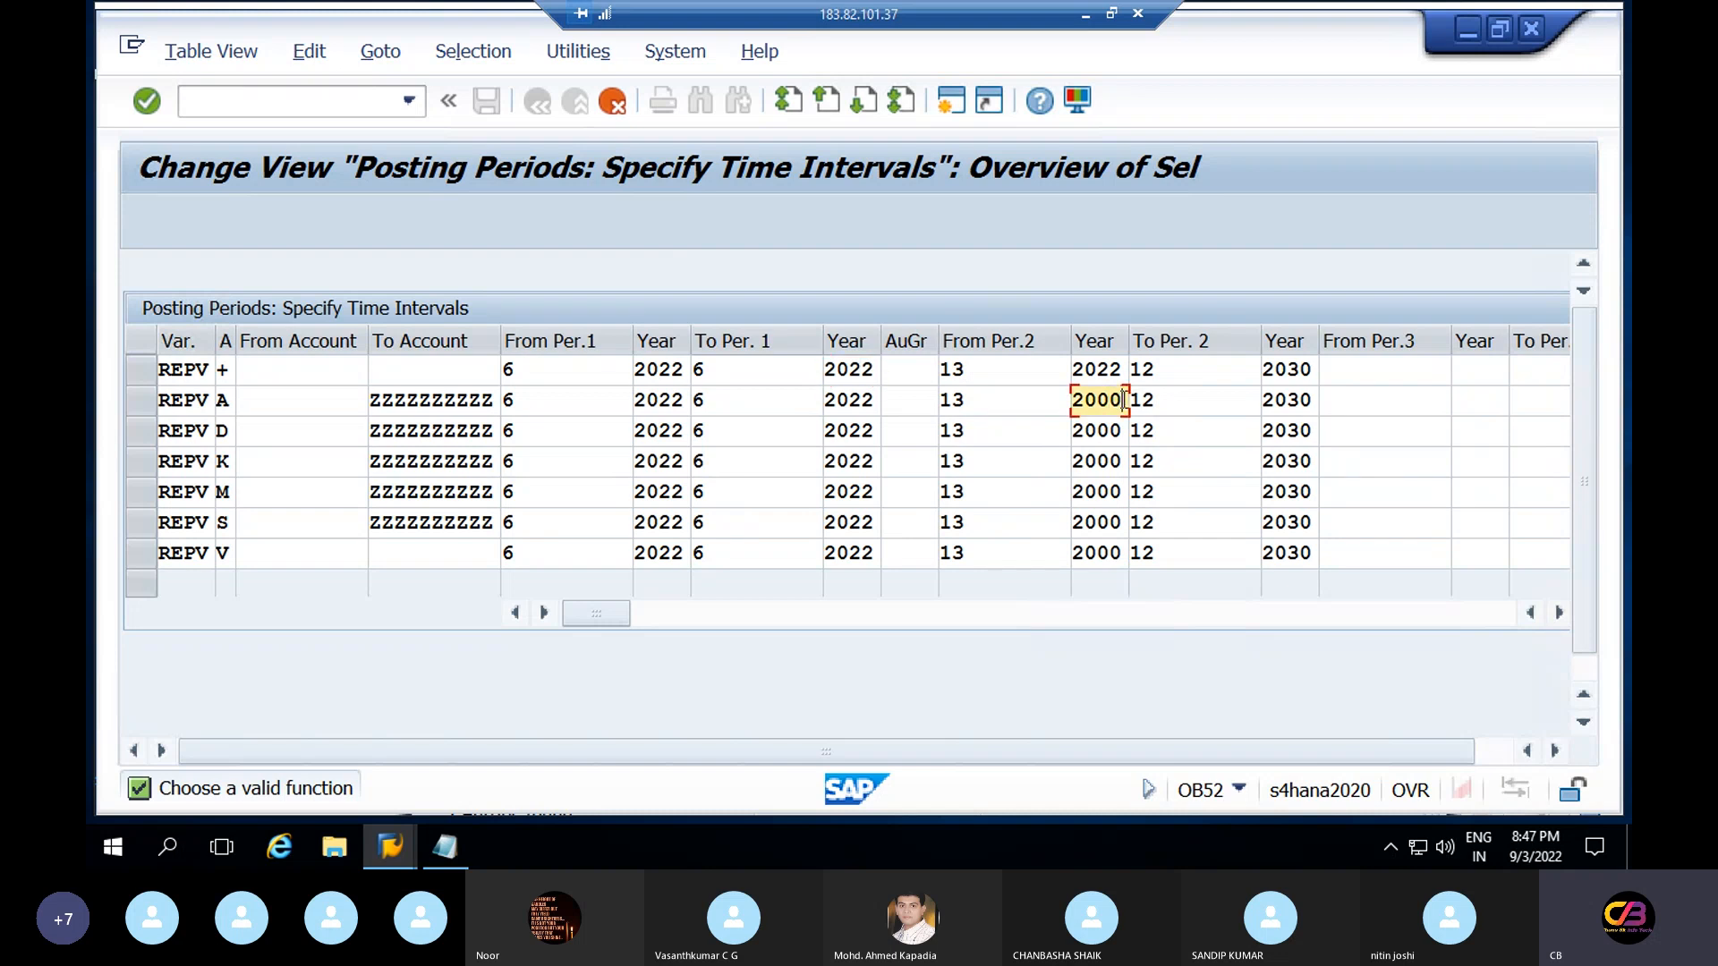
{"action": "key", "text": "BackSpace"}
{"action": "key", "text": "BackSpace"}
{"action": "type", "text": "22"}
{"action": "left_click", "coordinate": [1124, 430]}
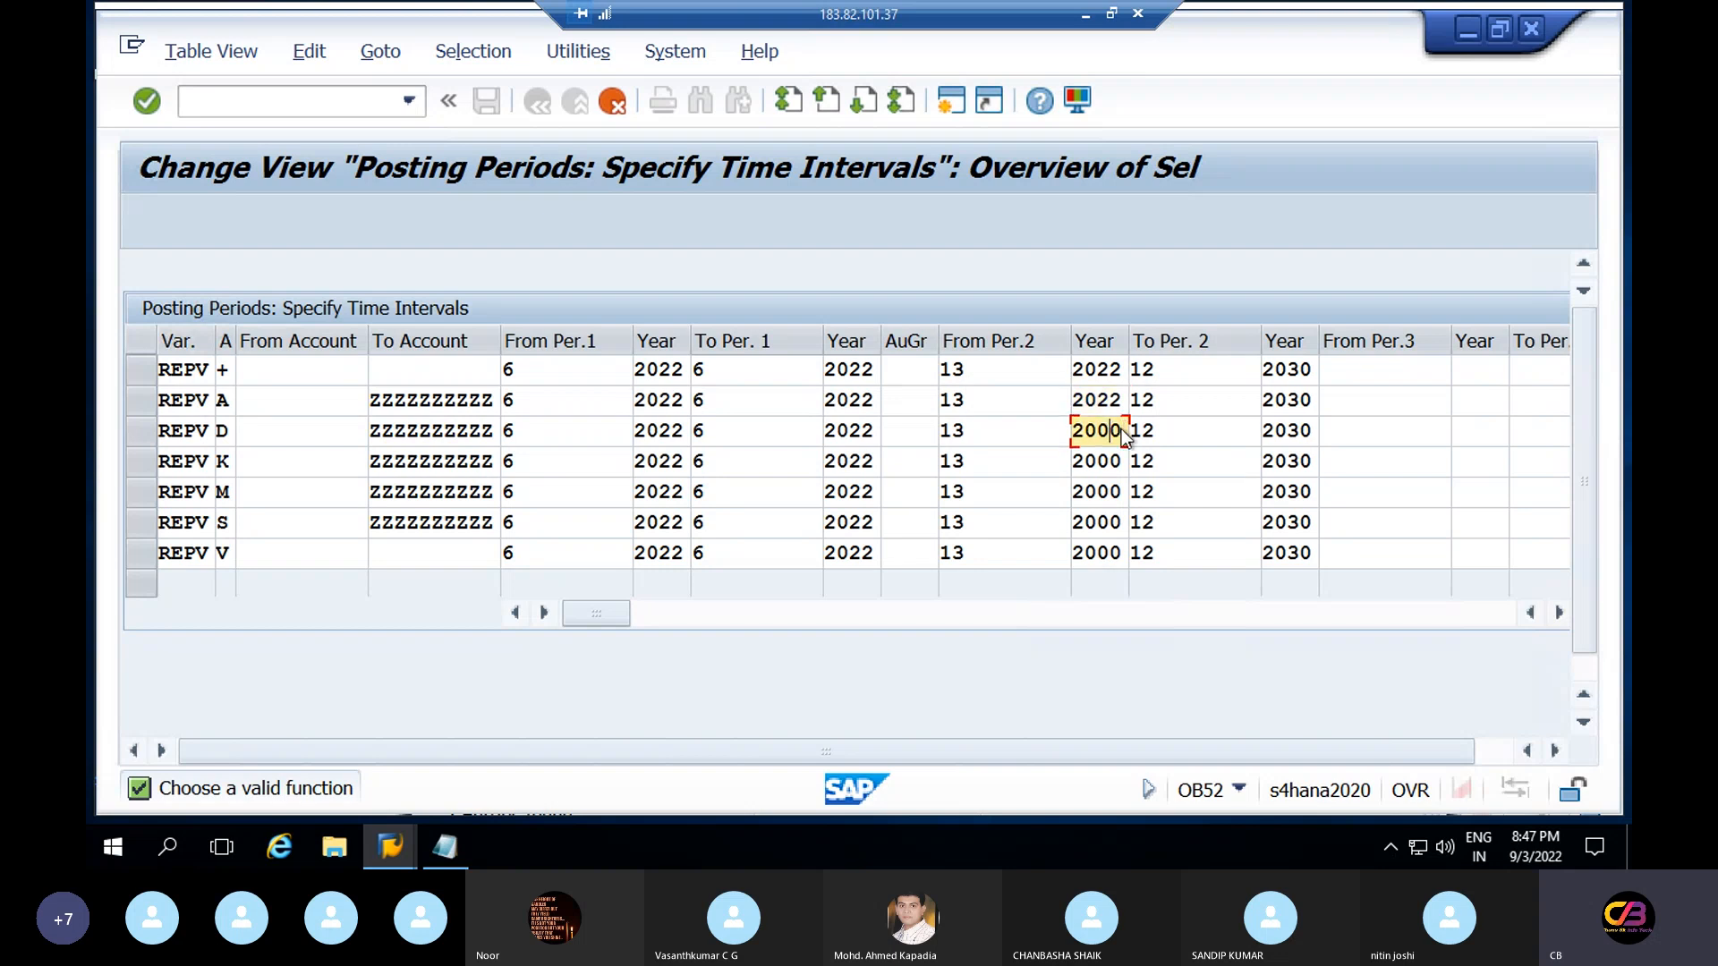
{"action": "key", "text": "BackSpace"}
{"action": "key", "text": "BackSpace"}
{"action": "type", "text": "22"}
{"action": "left_click", "coordinate": [1123, 463]}
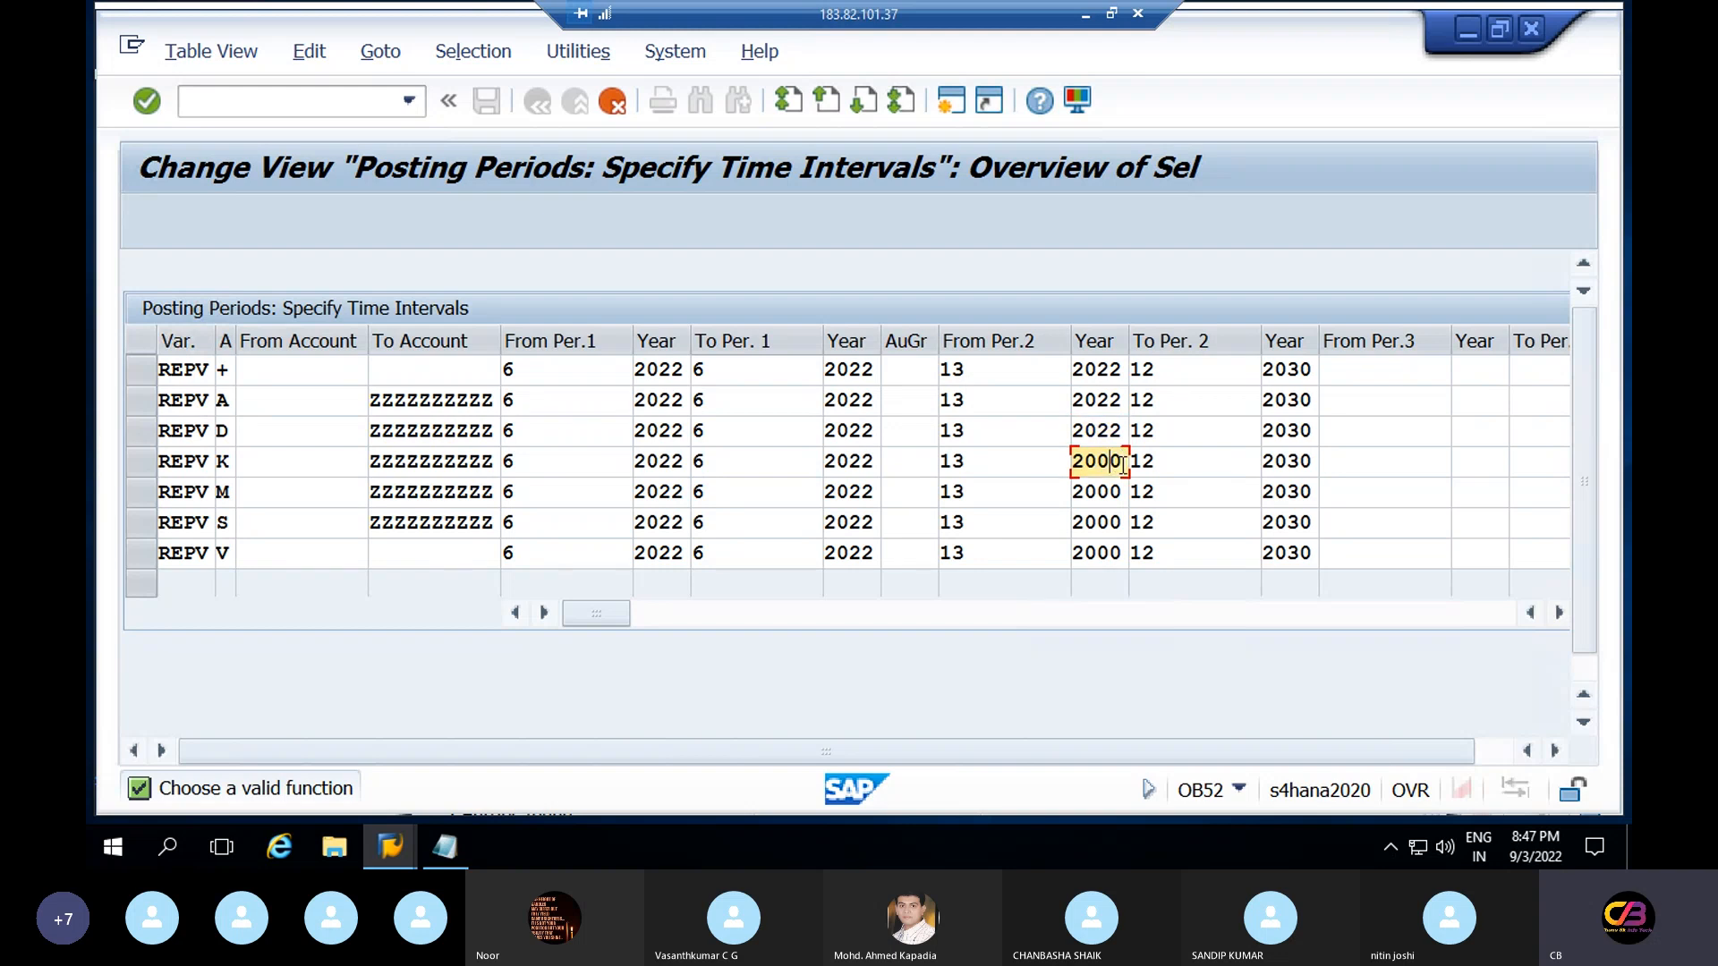
{"action": "key", "text": "BackSpace"}
{"action": "key", "text": "BackSpace"}
{"action": "type", "text": "22"}
Set the period 2 start year to 2022 on rows M, S and V
{"action": "left_click", "coordinate": [1123, 489]}
{"action": "key", "text": "BackSpace"}
{"action": "key", "text": "BackSpace"}
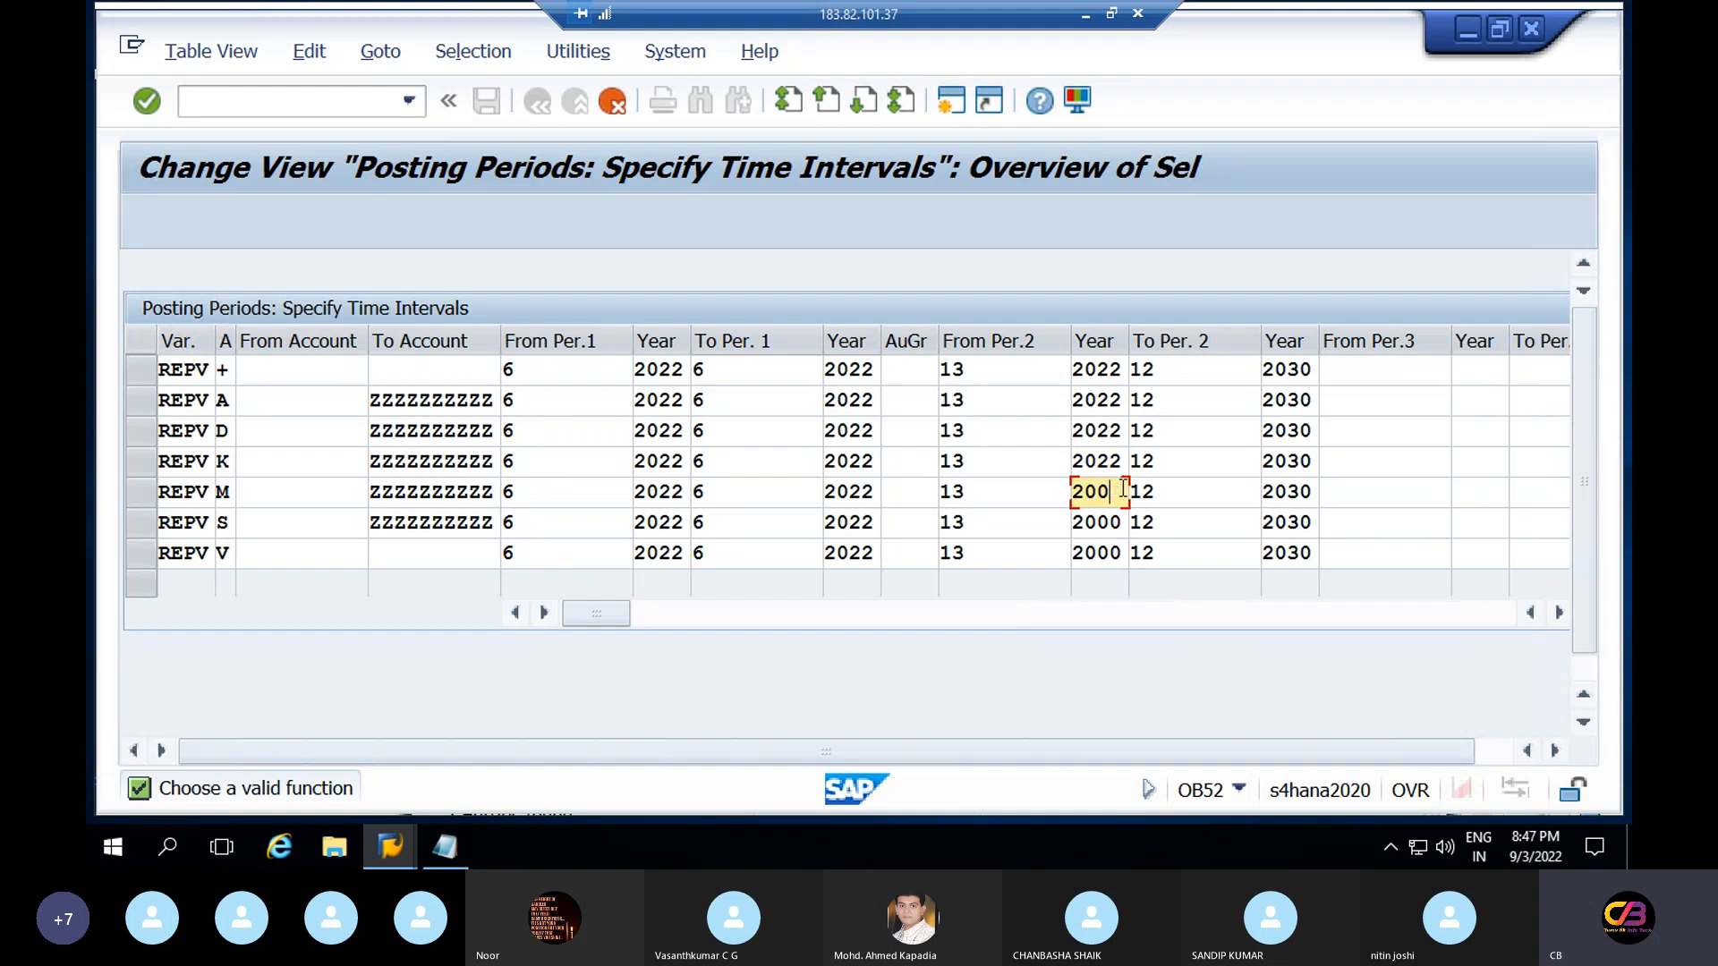
{"action": "type", "text": "22"}
{"action": "left_click", "coordinate": [1119, 522]}
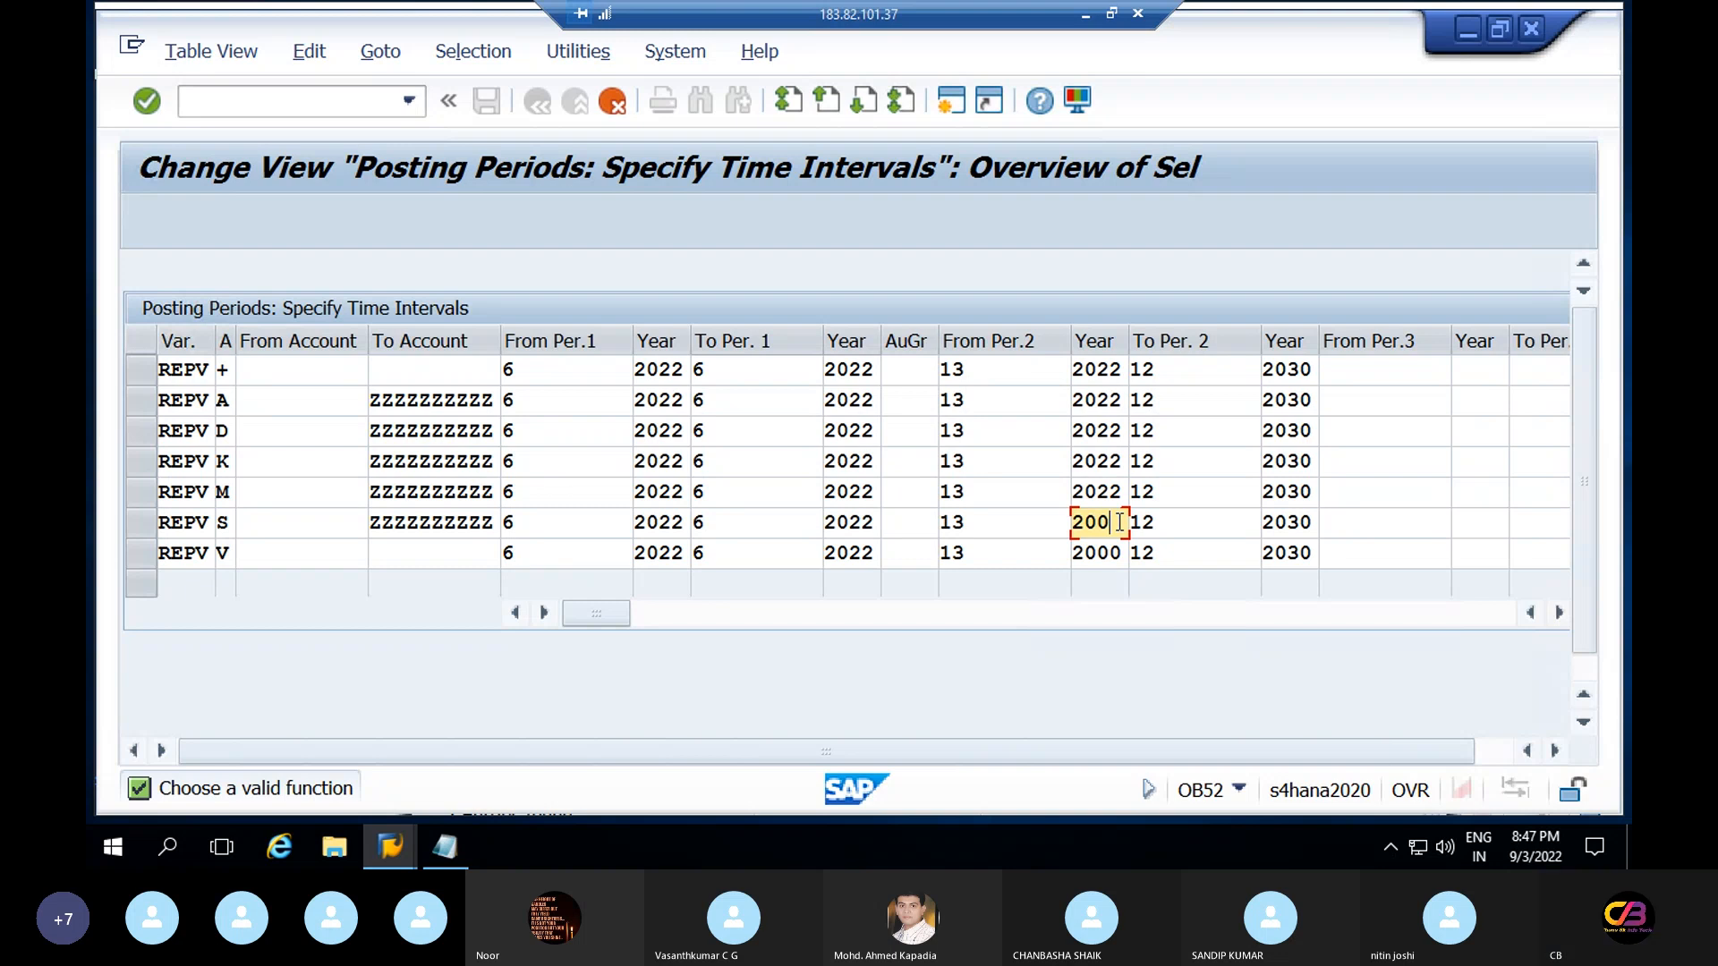
{"action": "key", "text": "BackSpace"}
{"action": "type", "text": "22"}
{"action": "left_click", "coordinate": [1124, 557]}
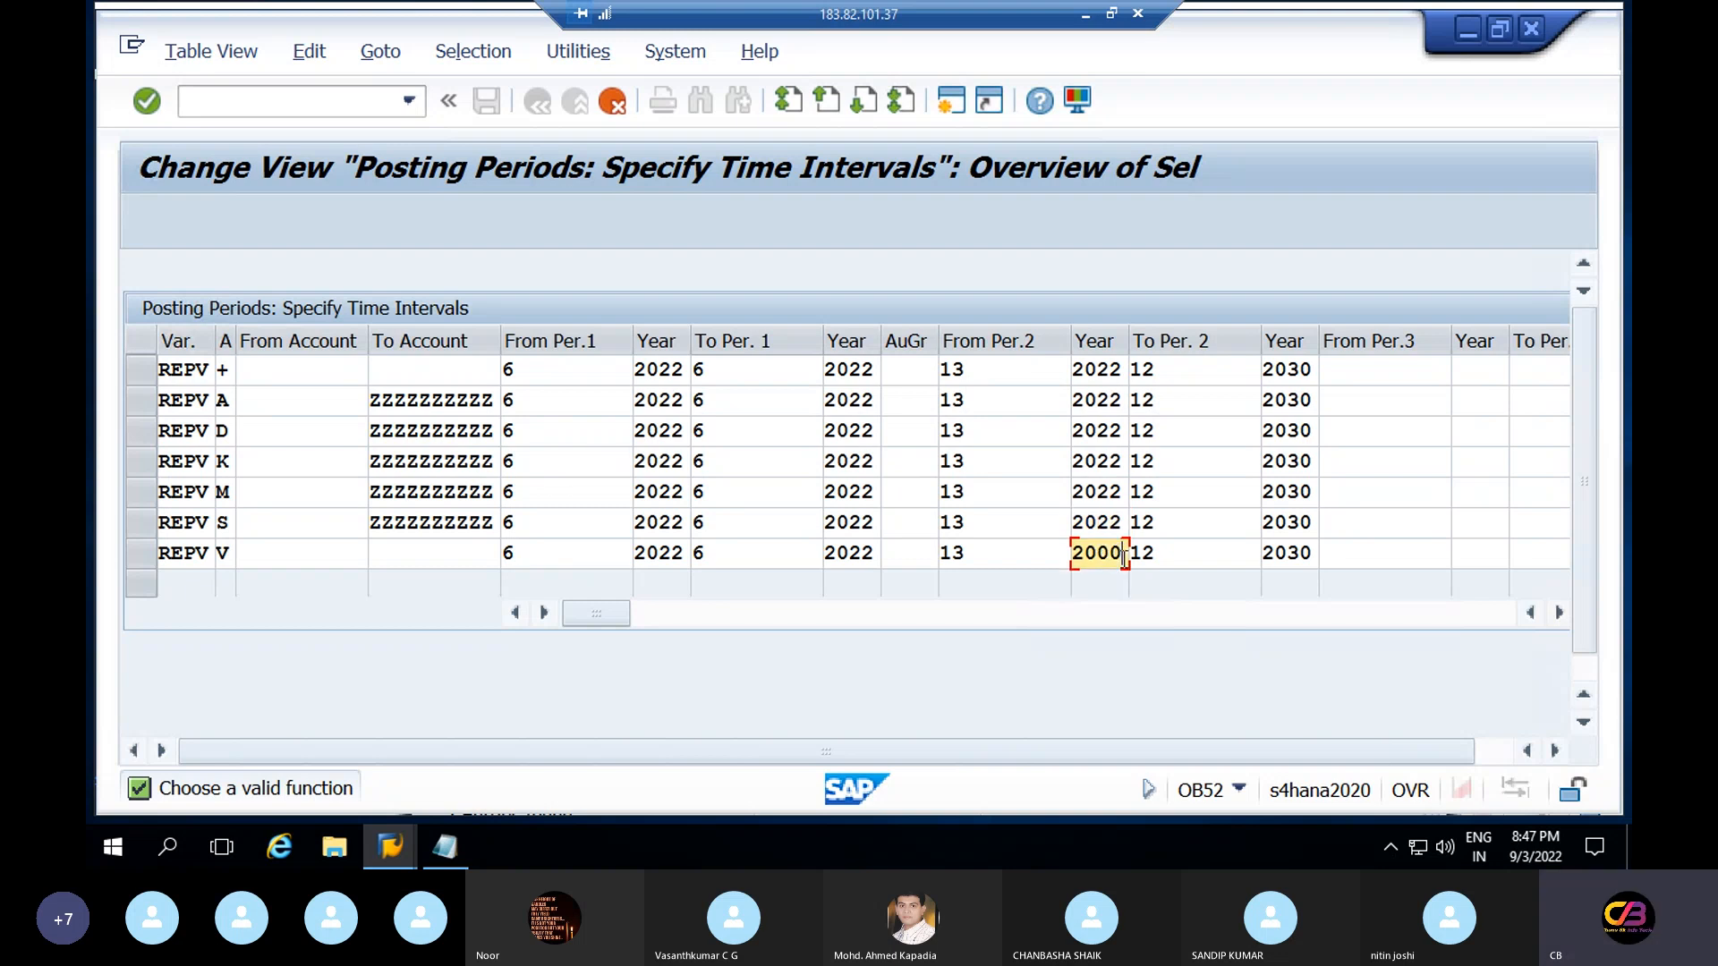
{"action": "key", "text": "BackSpace"}
{"action": "key", "text": "BackSpace"}
{"action": "type", "text": "22"}
Change the period 2 end year from 2030 to 2023 on rows +, A and D
{"action": "left_click", "coordinate": [1310, 368]}
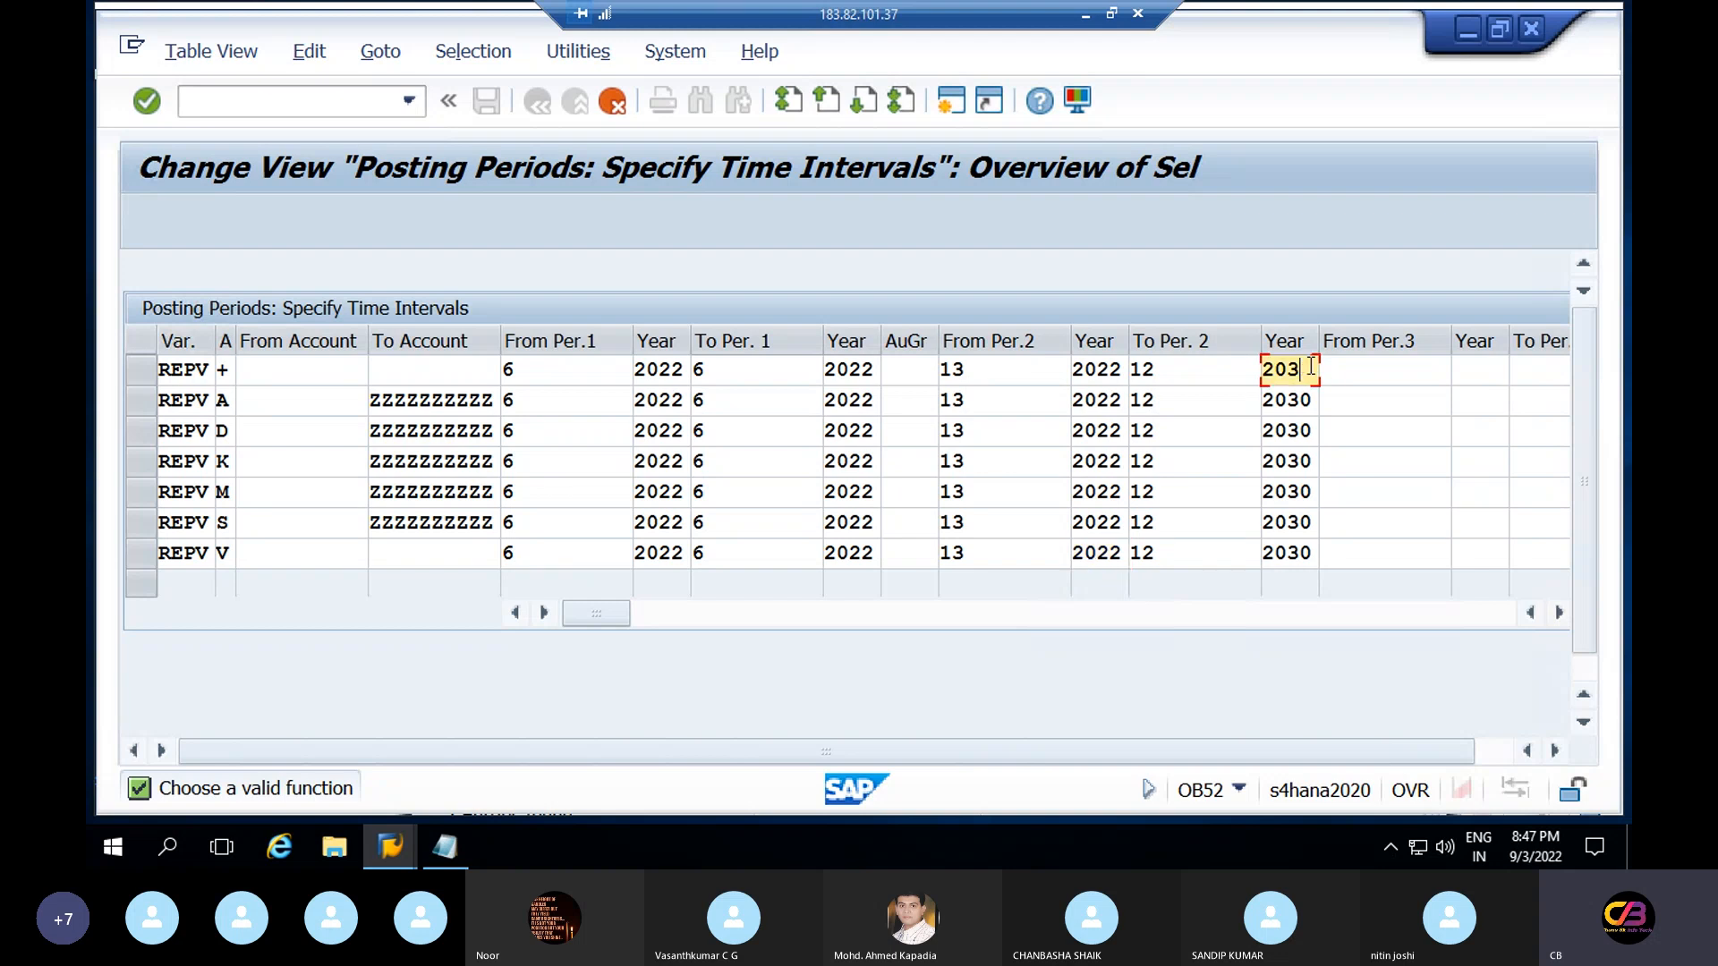
{"action": "key", "text": "BackSpace"}
{"action": "type", "text": "23"}
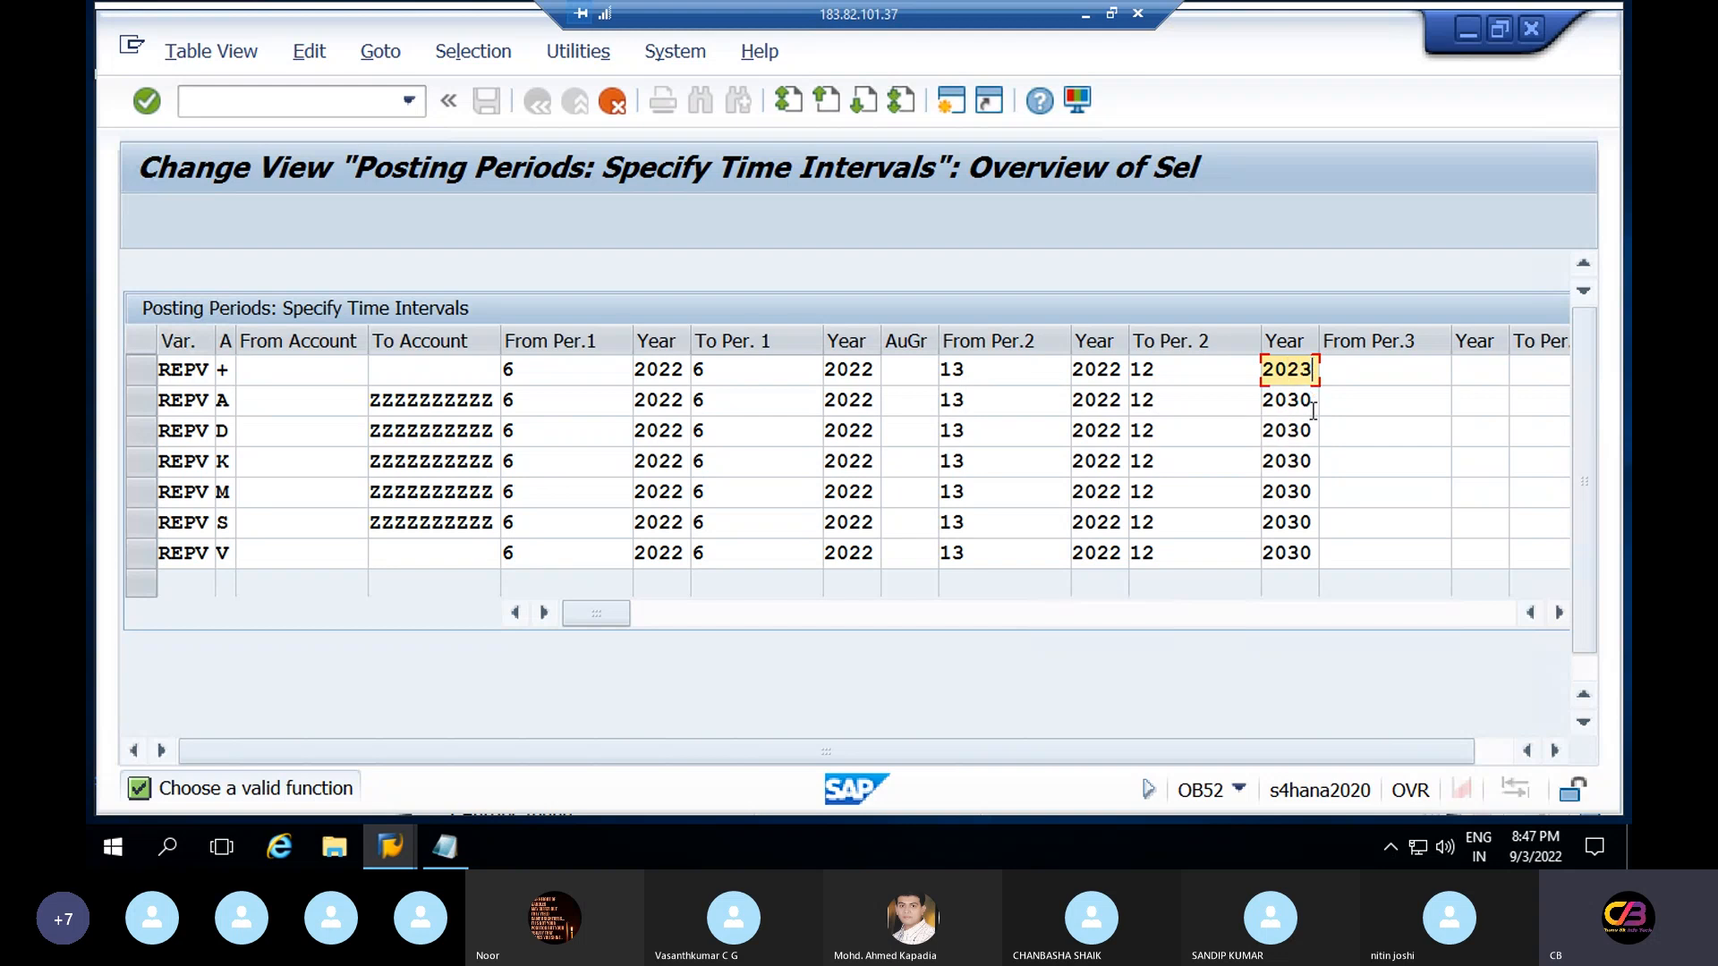
{"action": "left_click", "coordinate": [1313, 409]}
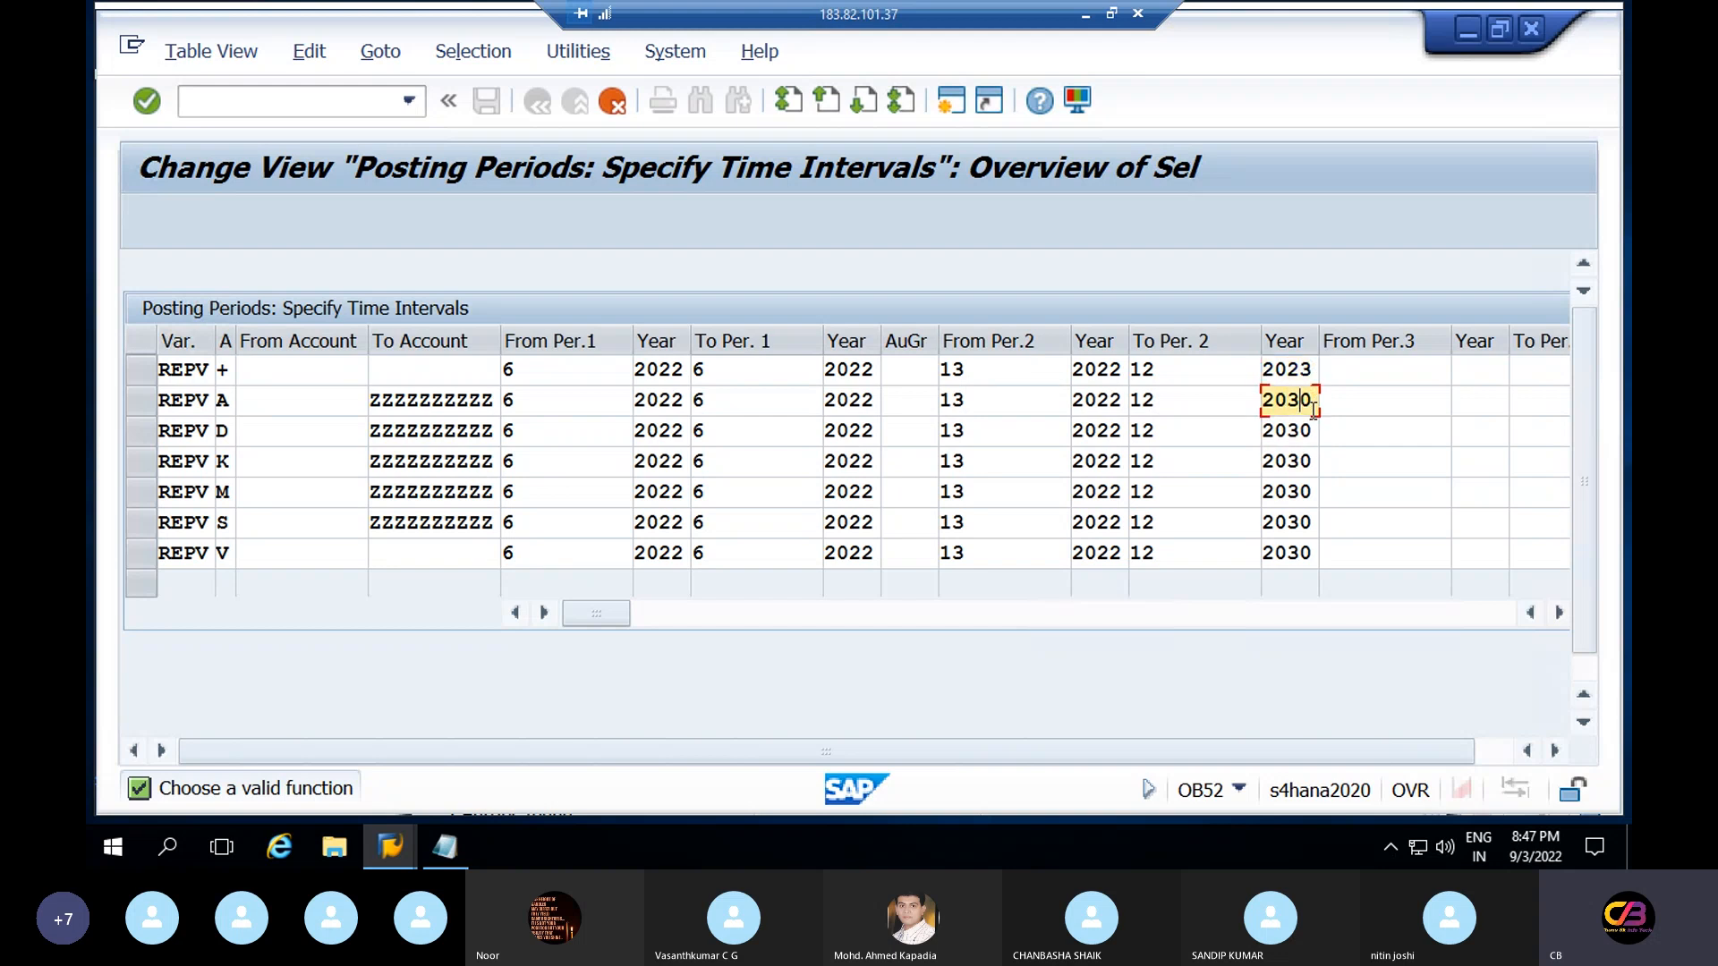
{"action": "key", "text": "BackSpace"}
{"action": "key", "text": "BackSpace"}
{"action": "type", "text": "23"}
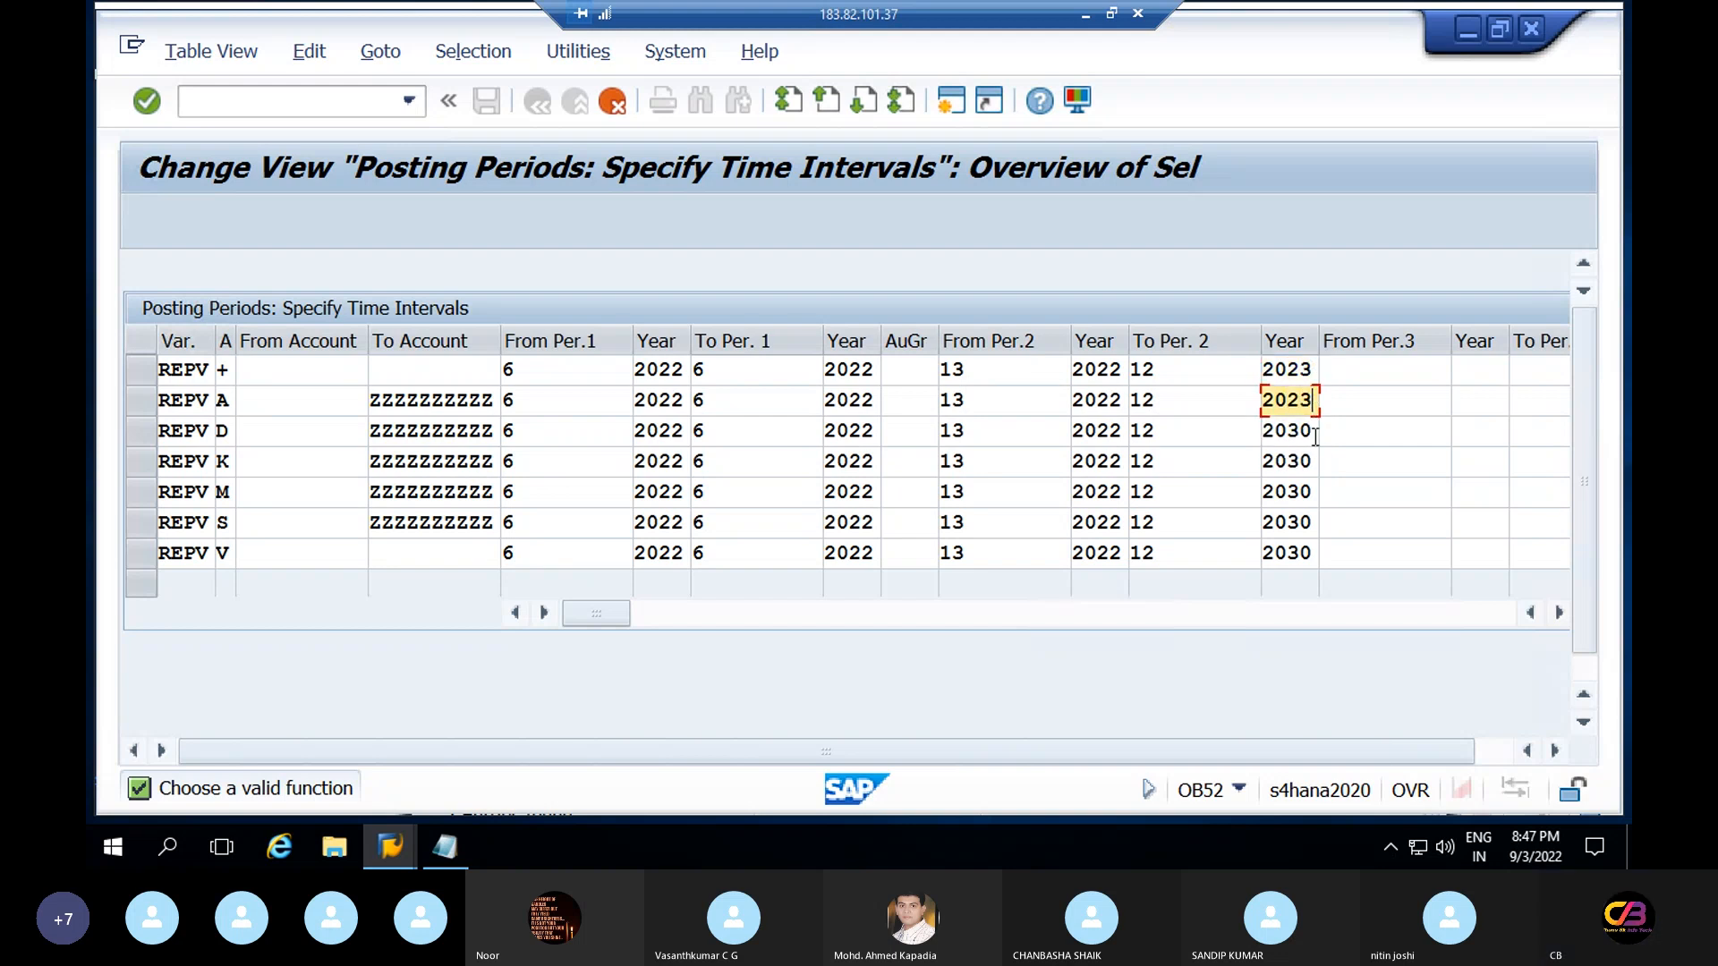
{"action": "left_click", "coordinate": [1313, 434]}
{"action": "key", "text": "BackSpace"}
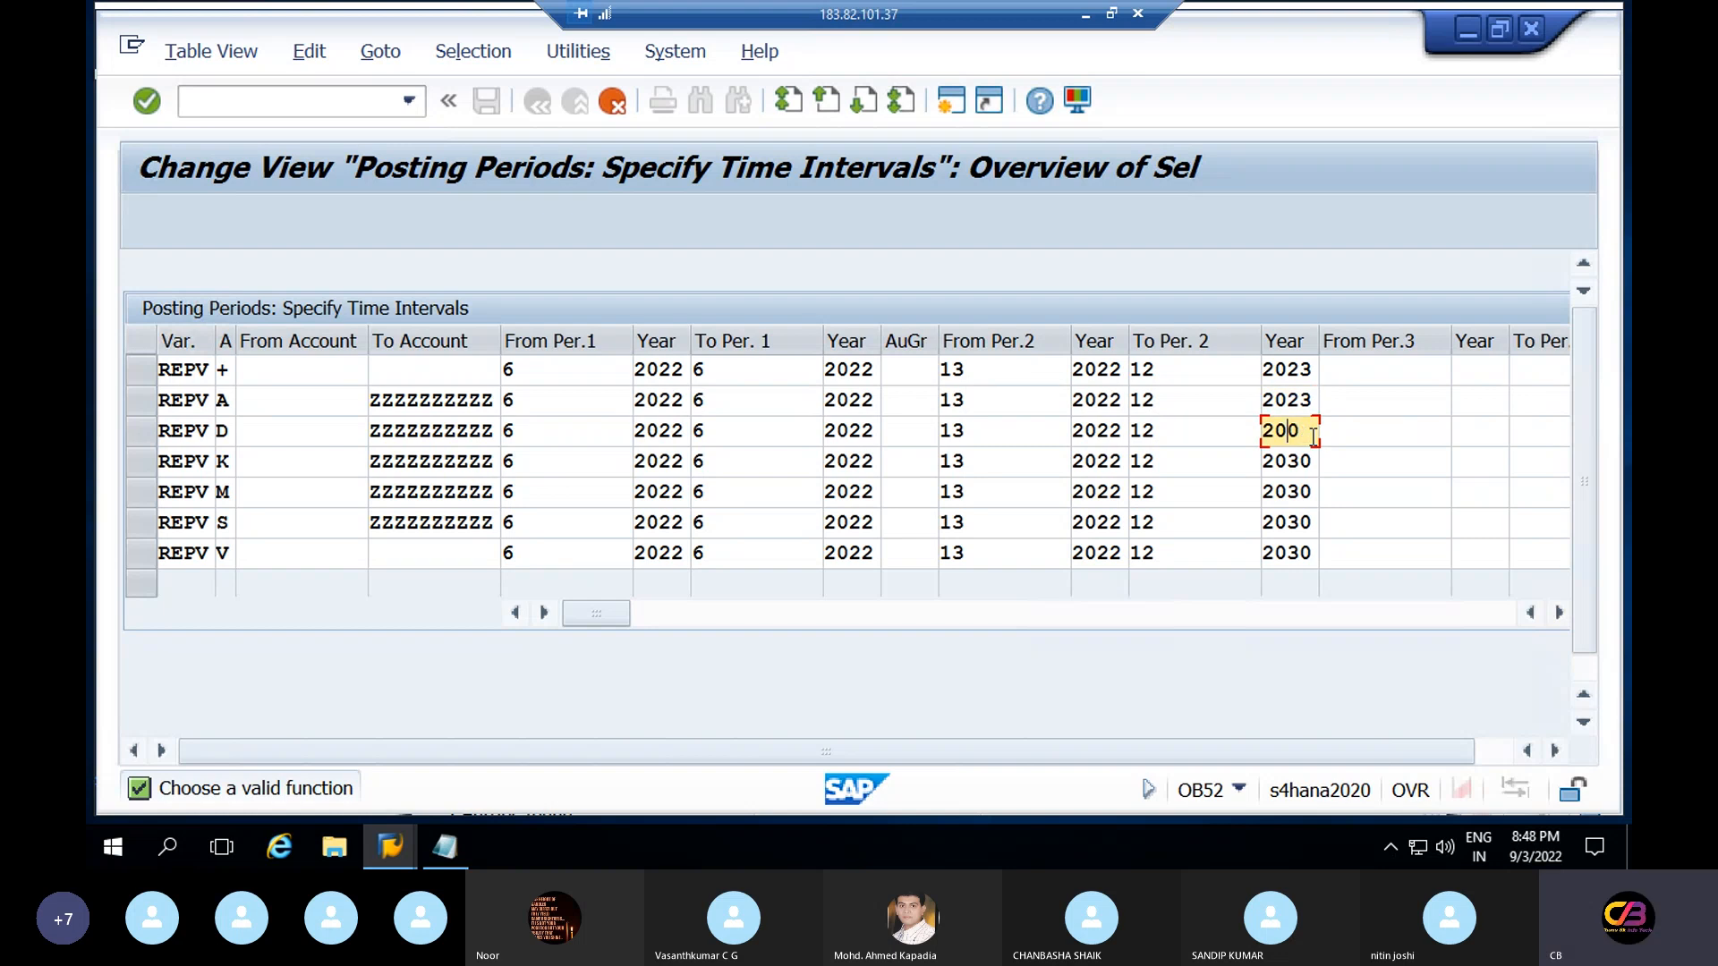
{"action": "type", "text": "23"}
Change the period 2 end year to 2023 on rows K, M, S and V
{"action": "left_click", "coordinate": [1312, 464]}
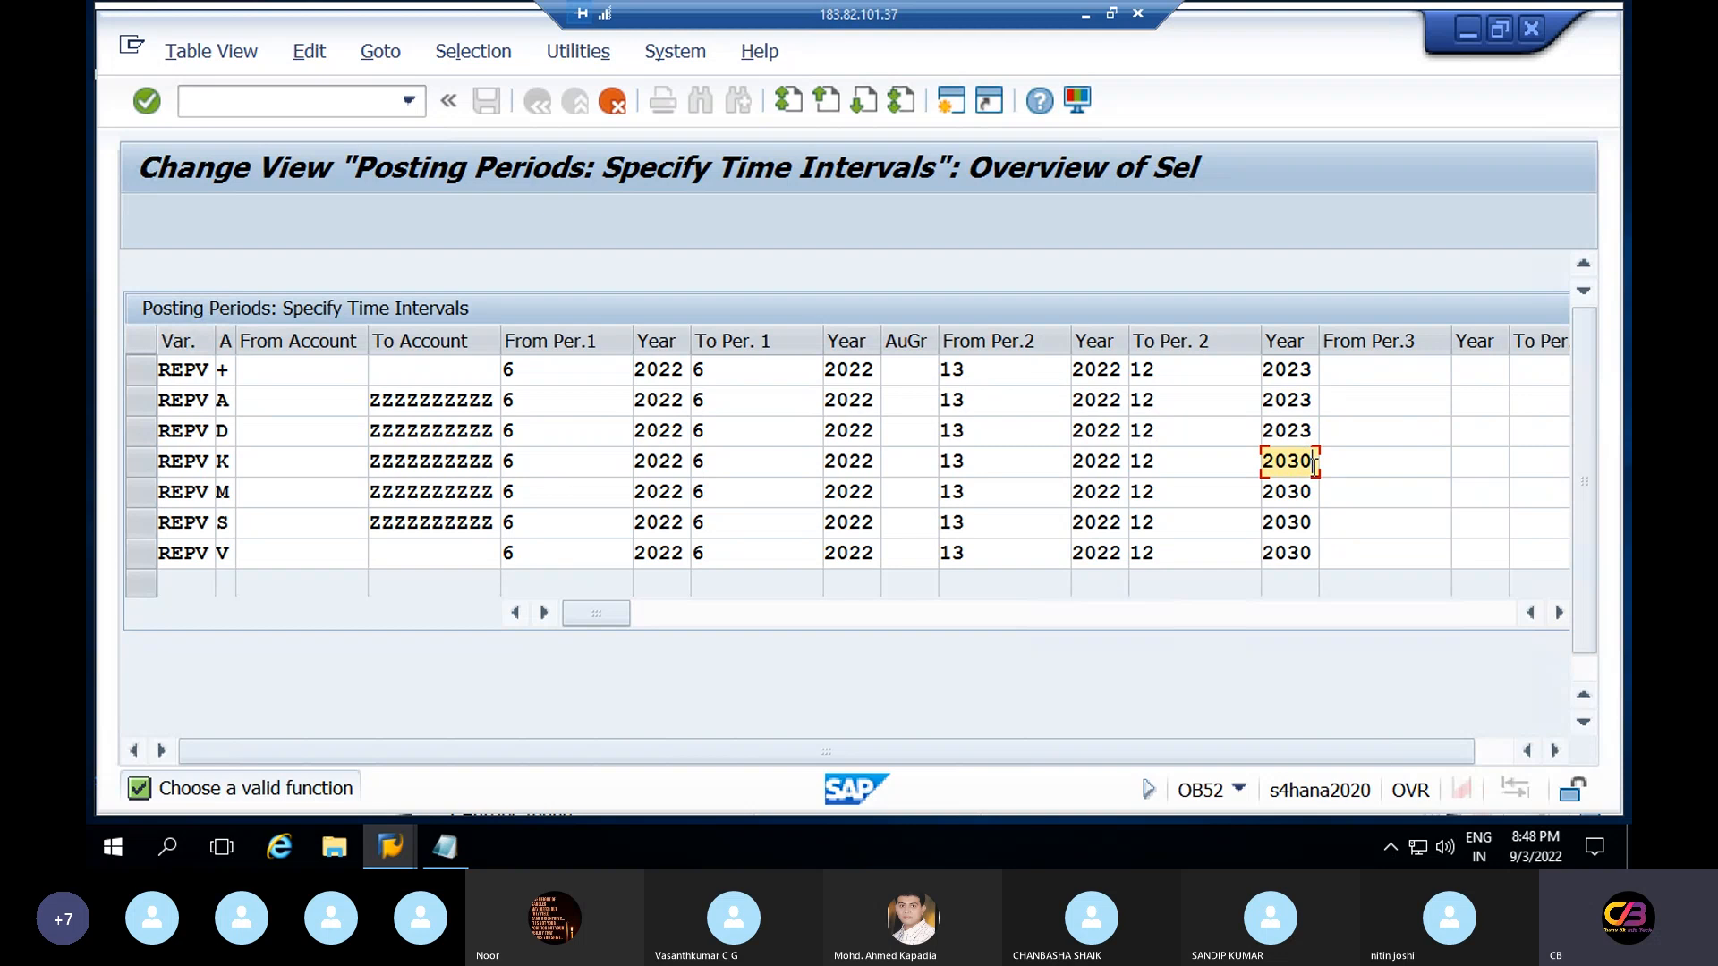
{"action": "key", "text": "BackSpace"}
{"action": "key", "text": "BackSpace"}
{"action": "type", "text": "23"}
{"action": "left_click", "coordinate": [1312, 494]}
{"action": "key", "text": "BackSpace"}
{"action": "key", "text": "BackSpace"}
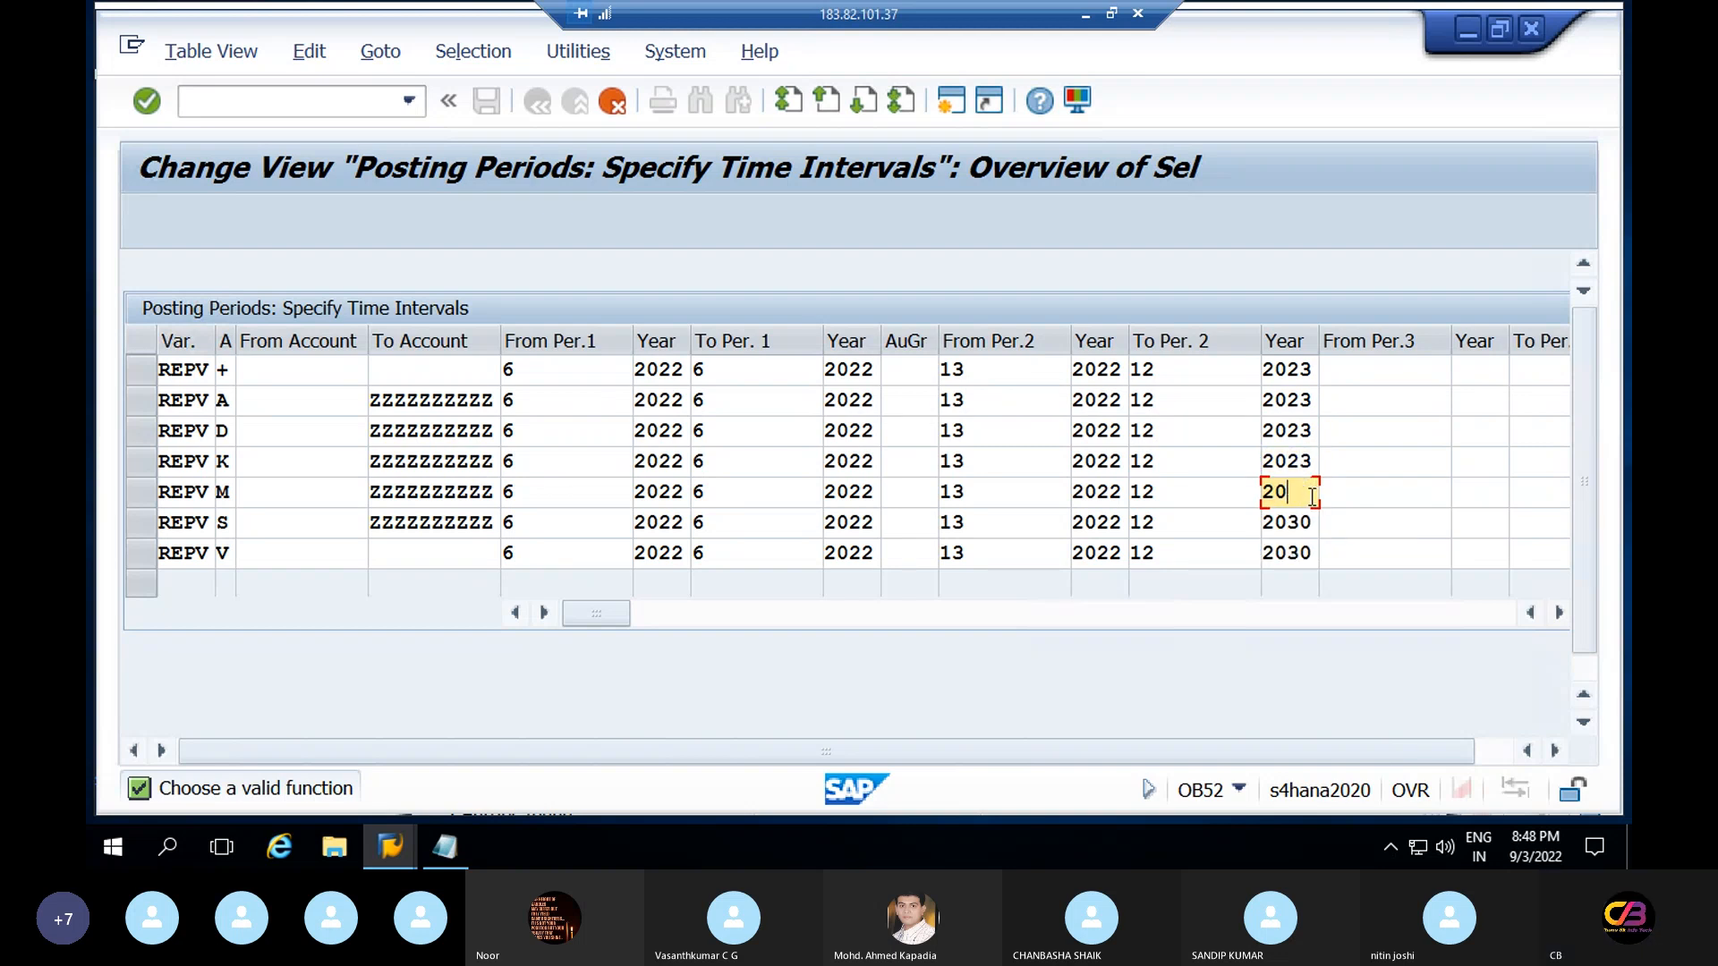
{"action": "type", "text": "23"}
{"action": "left_click", "coordinate": [1312, 524]}
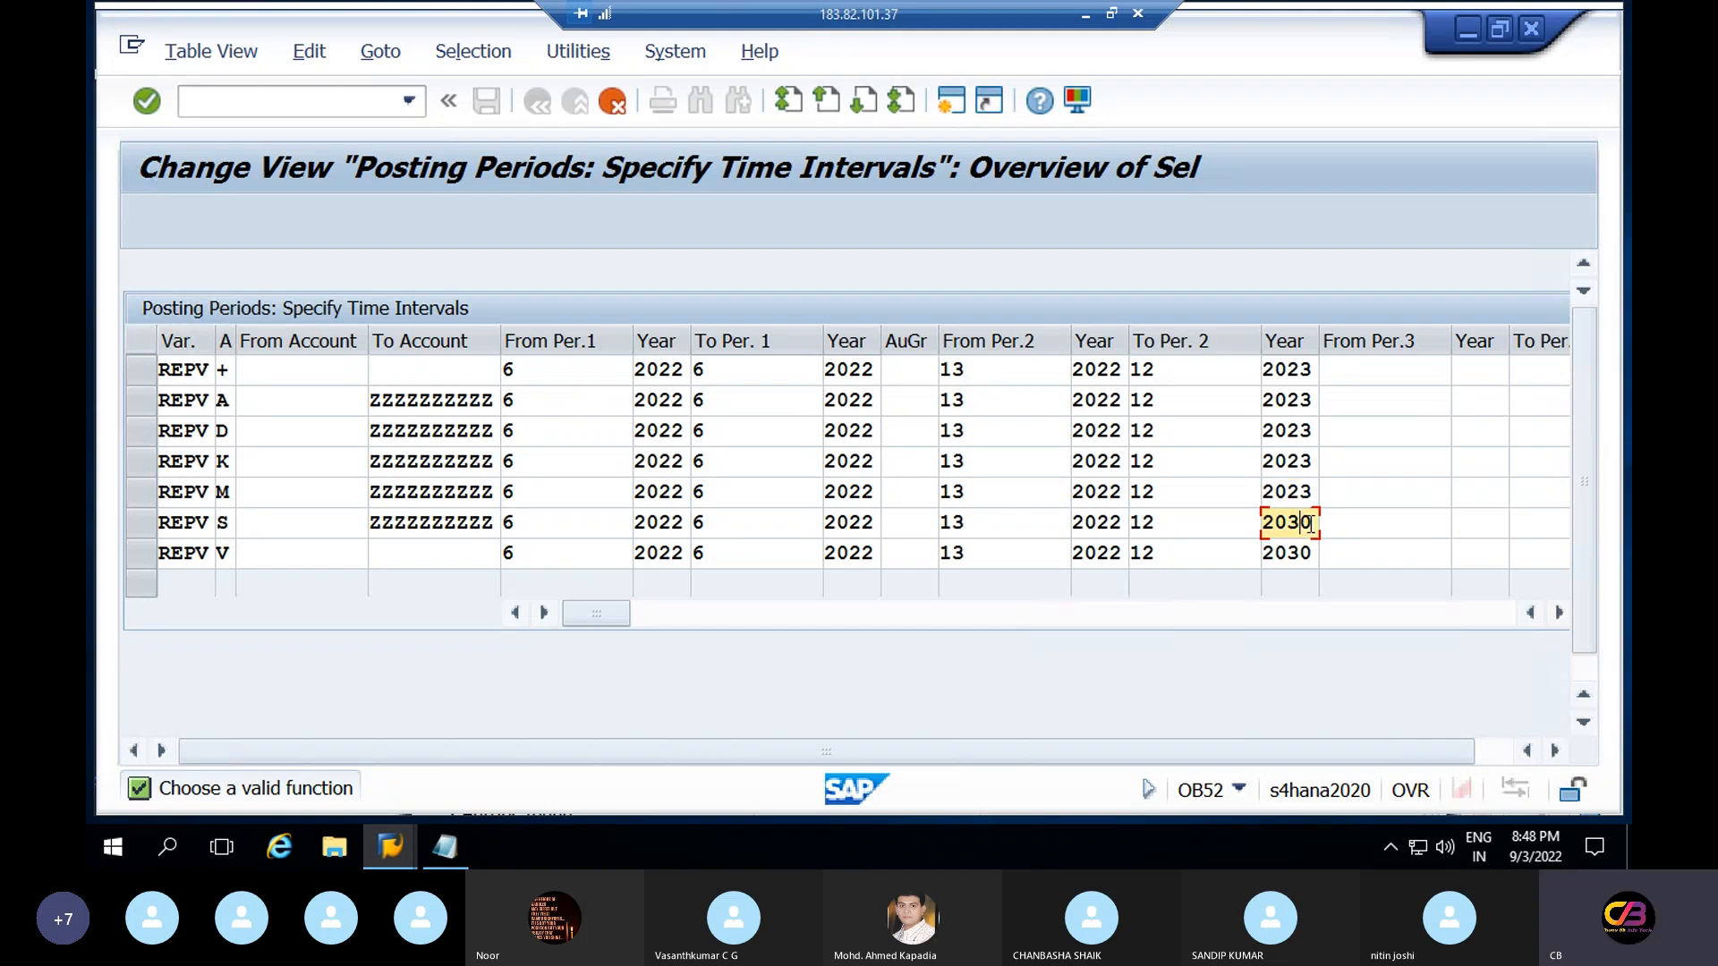
{"action": "key", "text": "BackSpace"}
{"action": "type", "text": "23"}
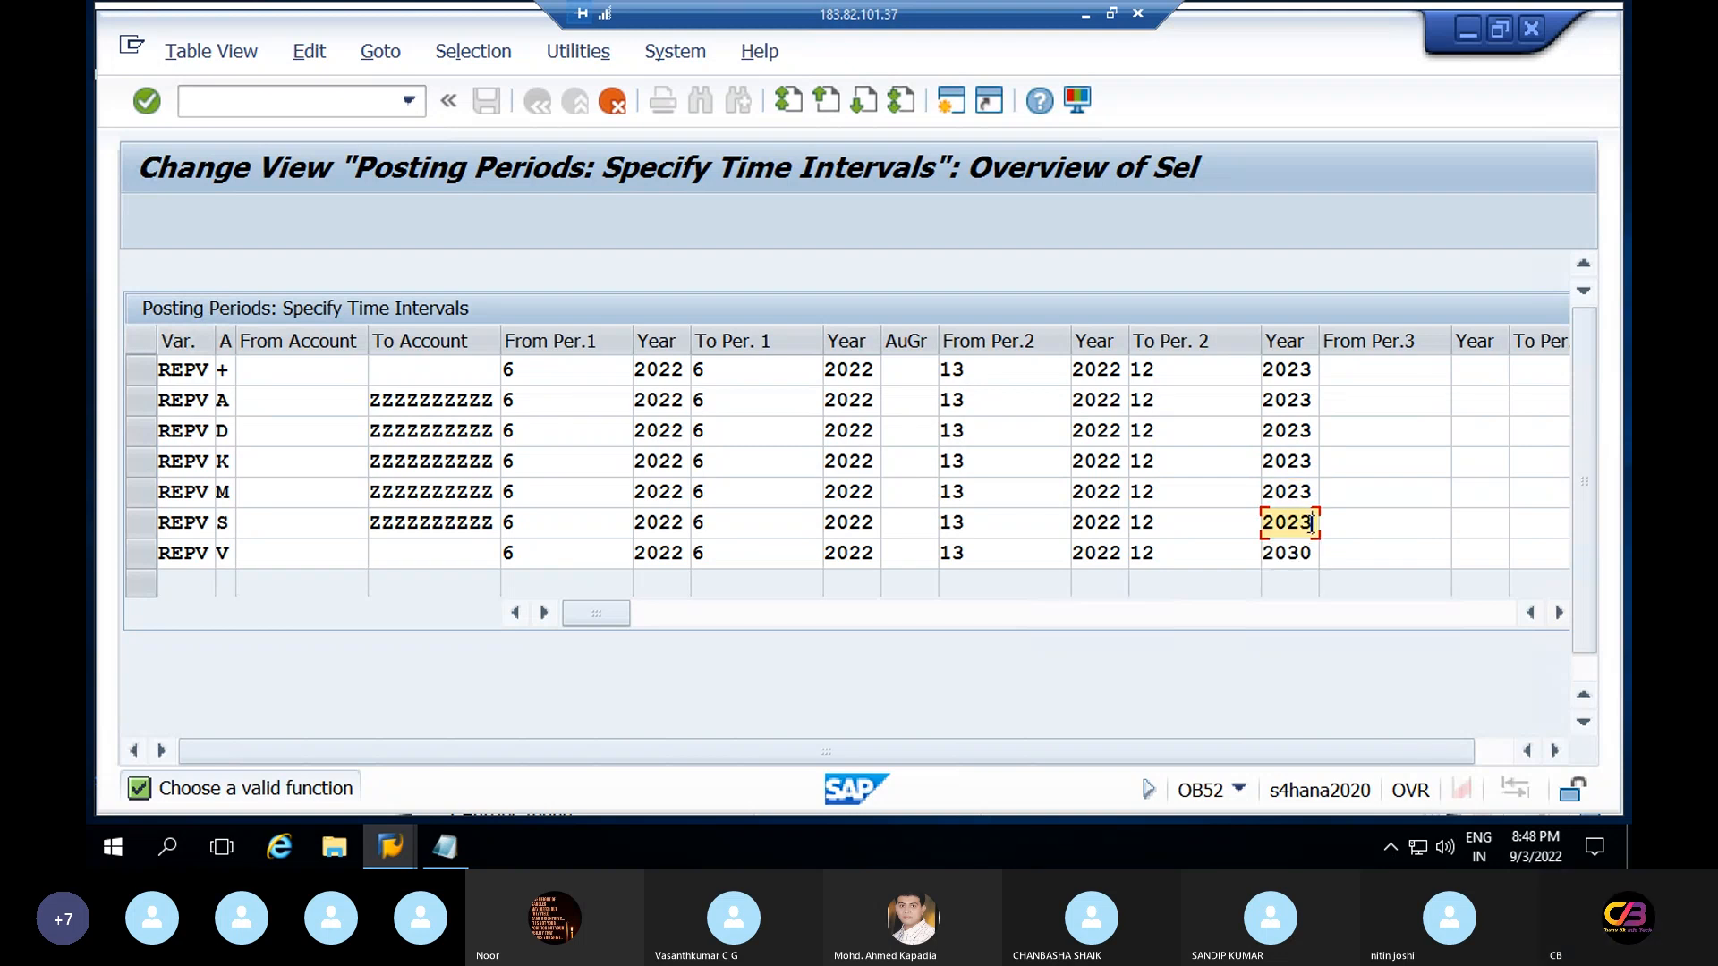
{"action": "left_click", "coordinate": [1309, 549]}
{"action": "key", "text": "BackSpace"}
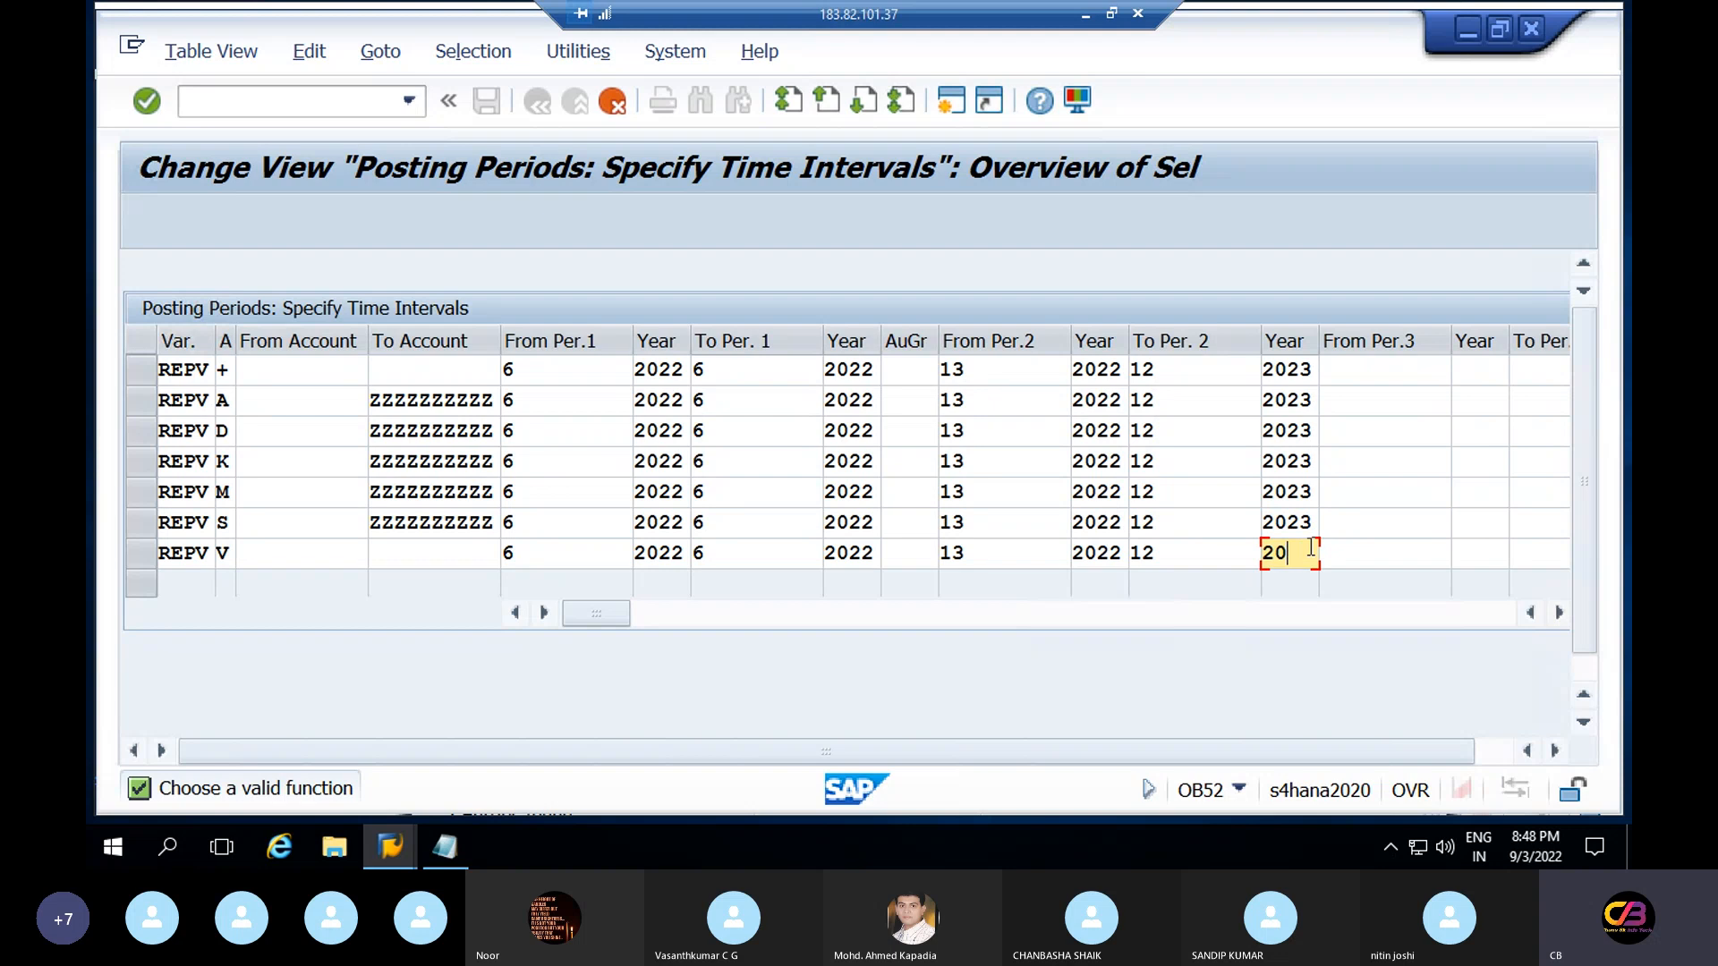
{"action": "type", "text": "23"}
{"action": "left_click", "coordinate": [301, 367]}
{"action": "left_click", "coordinate": [413, 372]}
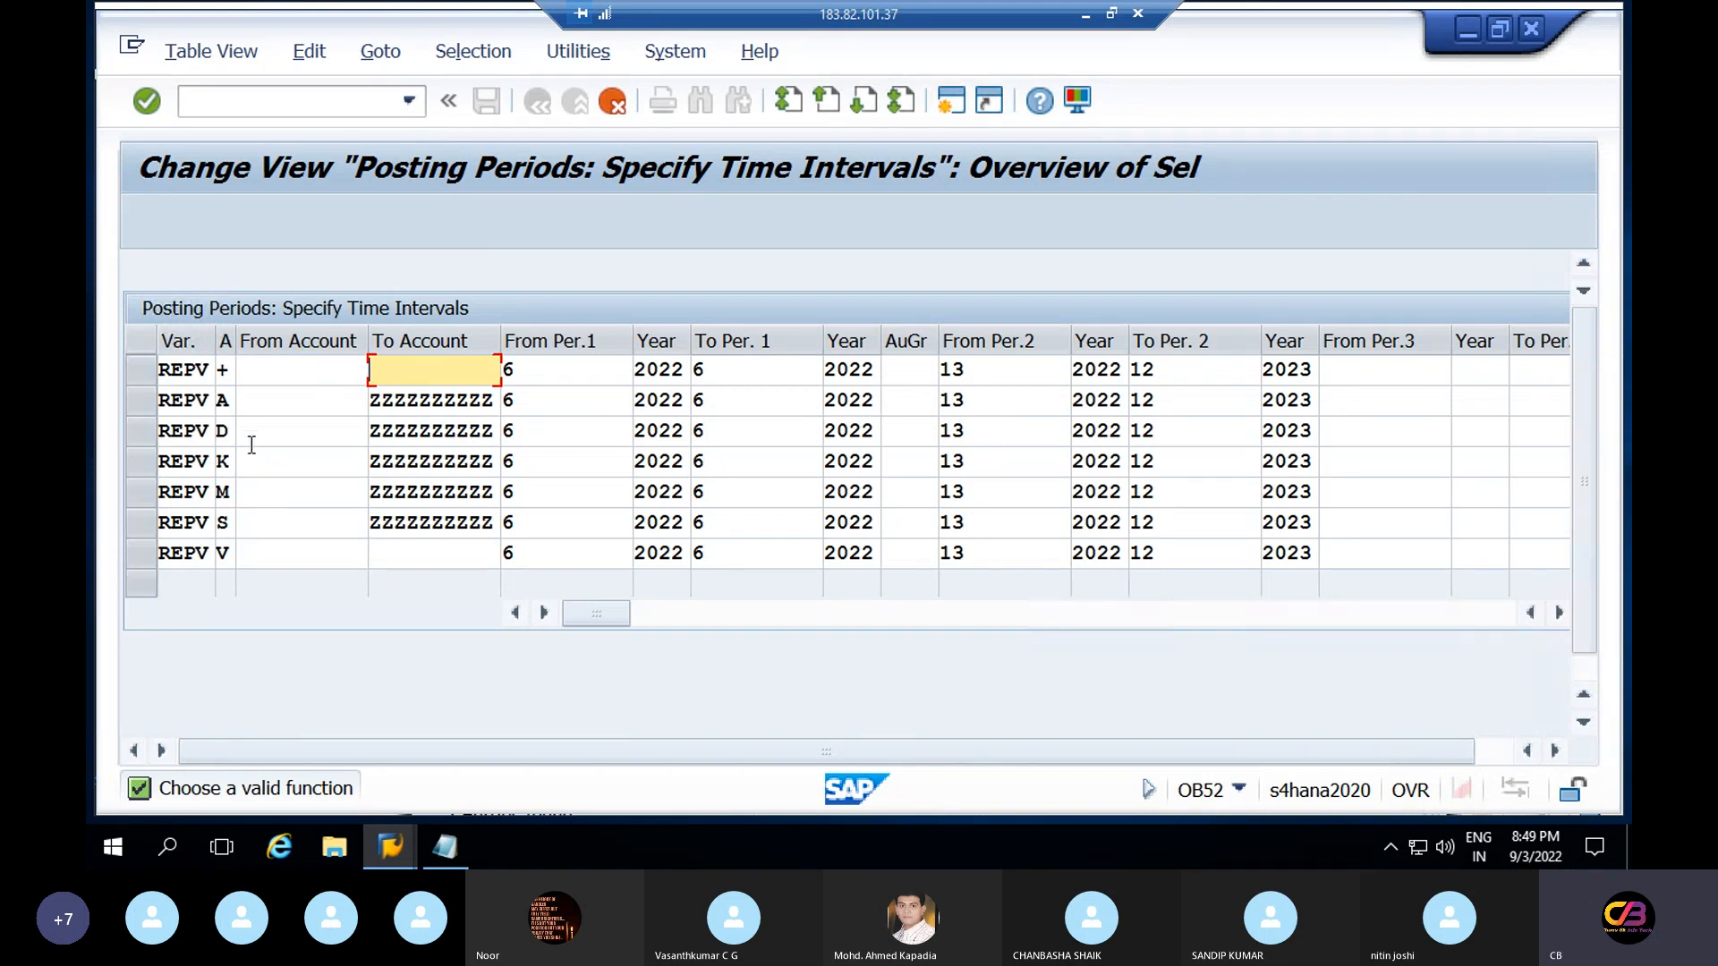
{"action": "left_click", "coordinate": [256, 405]}
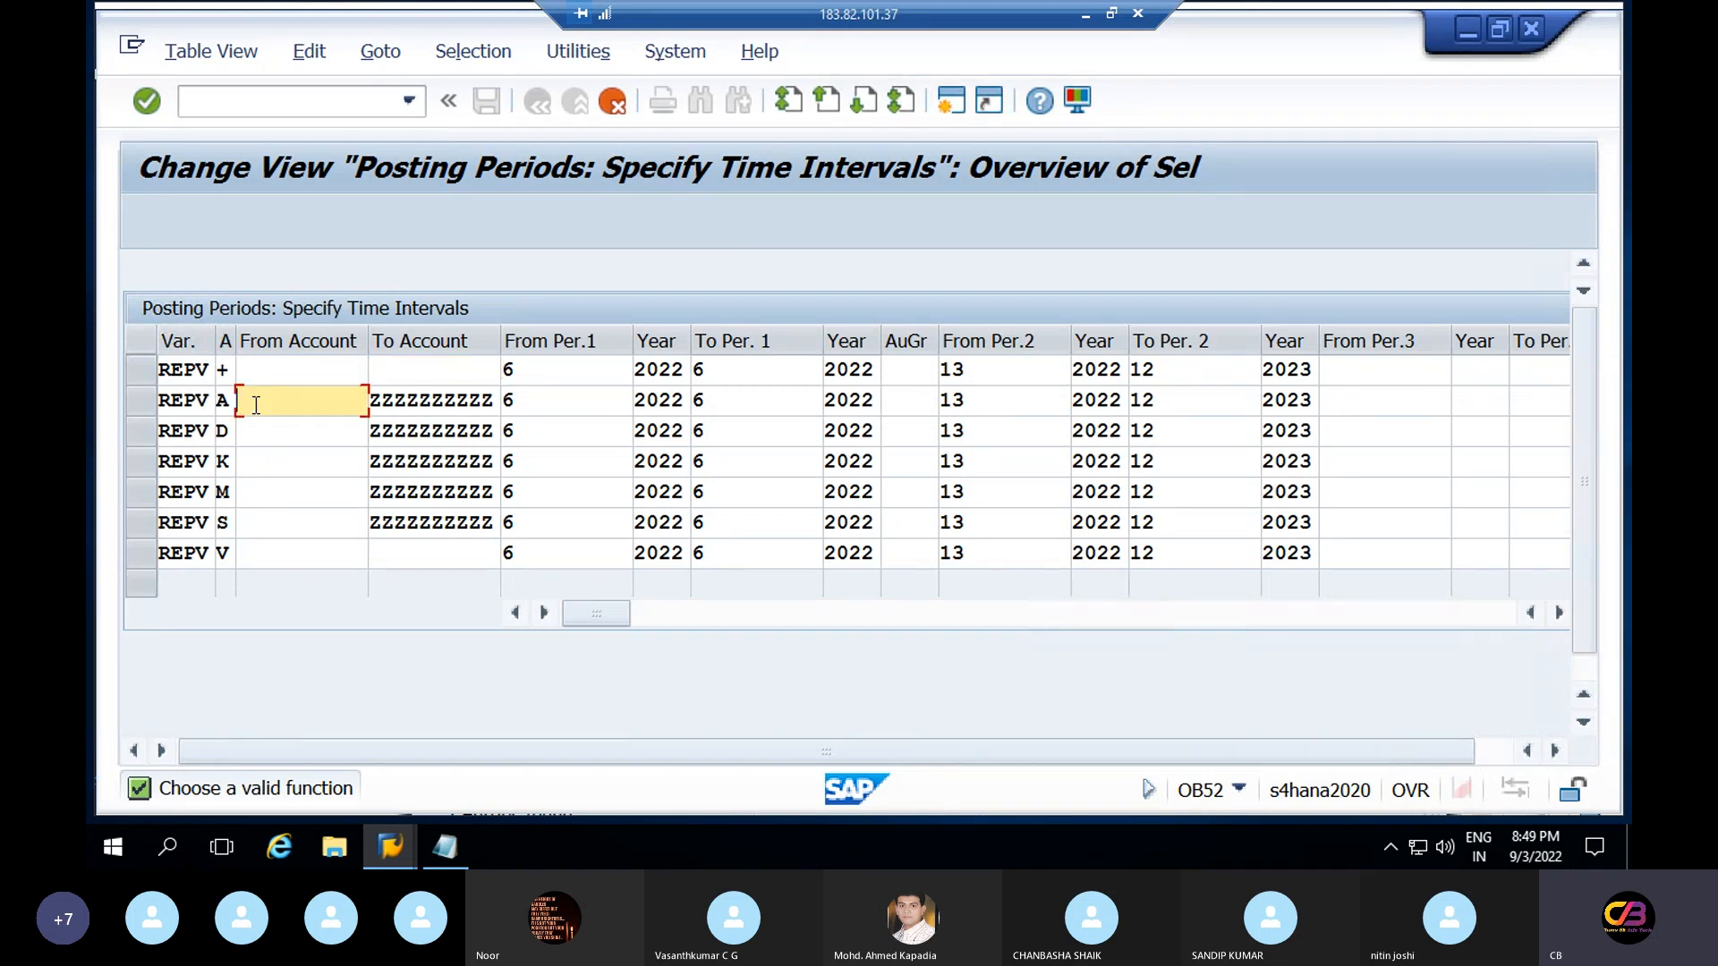
{"action": "left_click", "coordinate": [272, 461]}
{"action": "left_click", "coordinate": [291, 492]}
{"action": "left_click", "coordinate": [303, 526]}
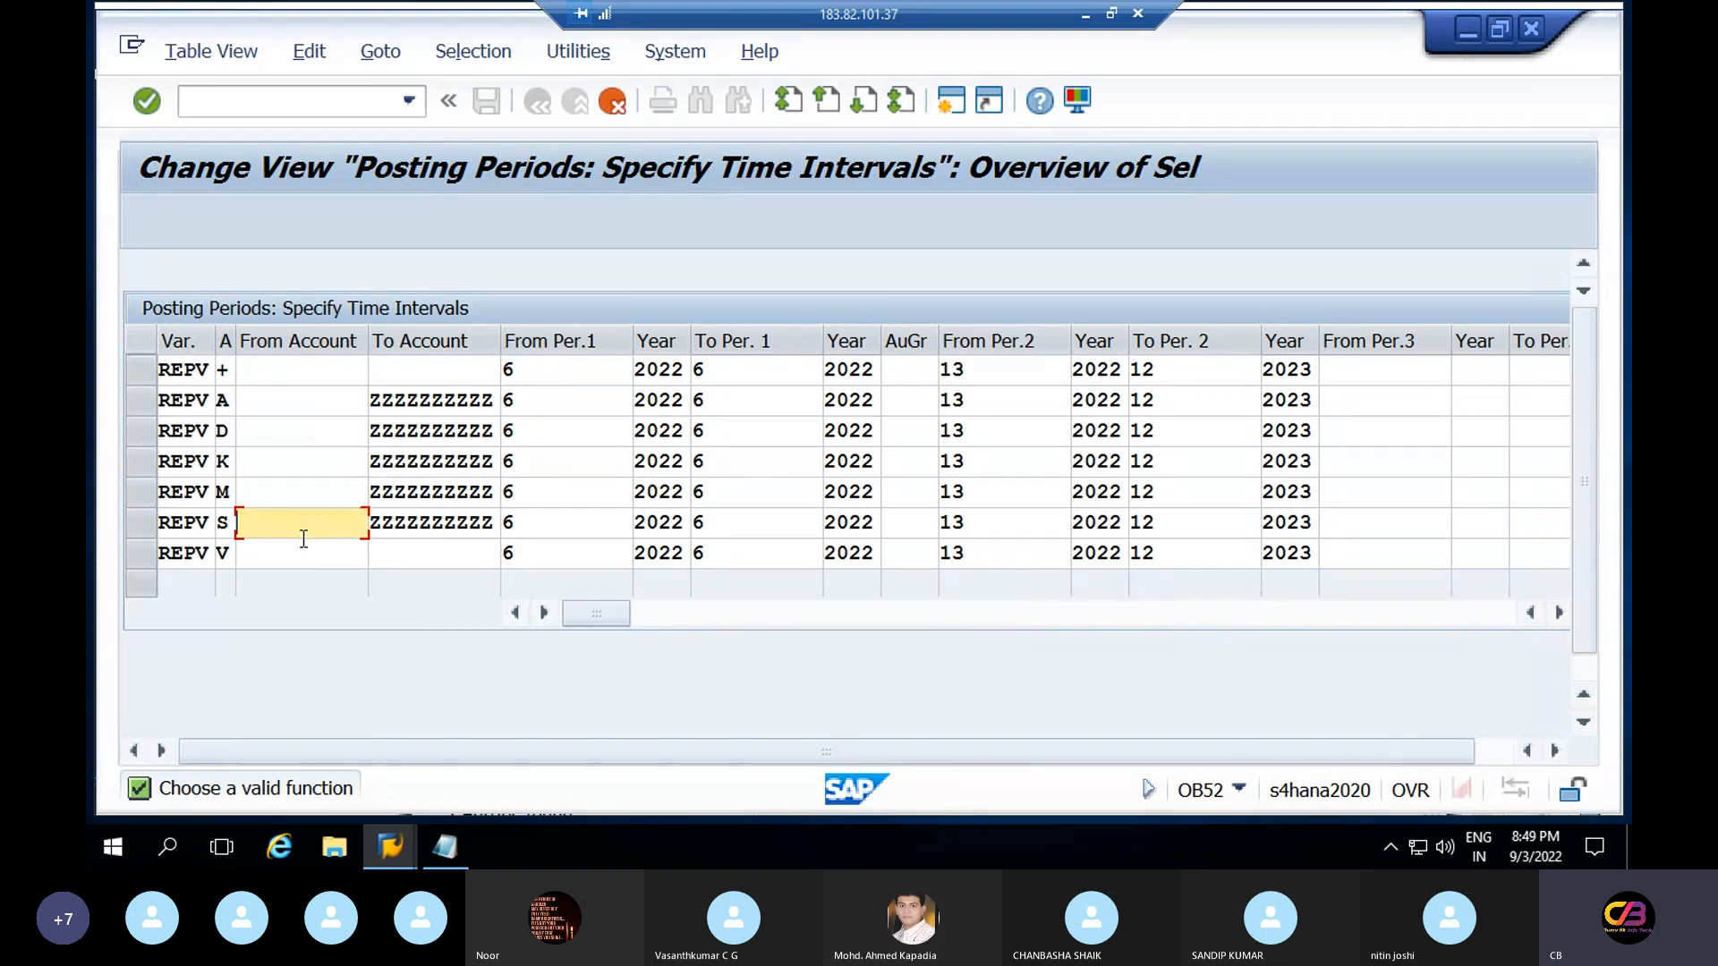
{"action": "left_click", "coordinate": [276, 557]}
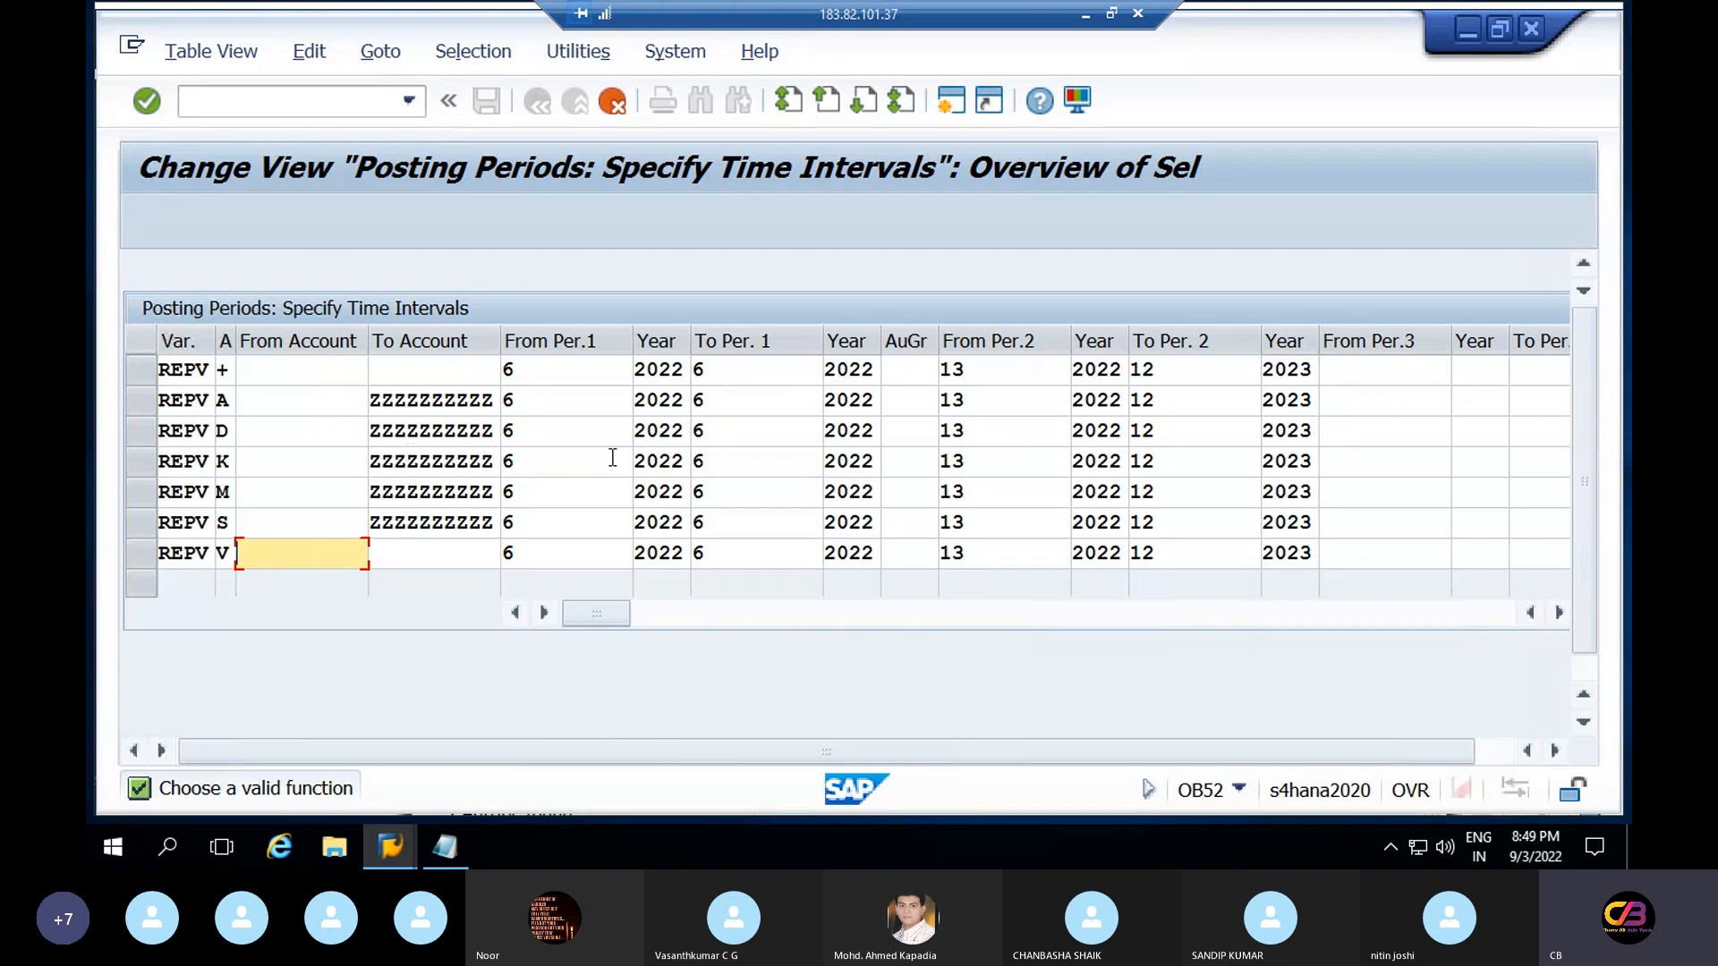
{"action": "left_click", "coordinate": [569, 407]}
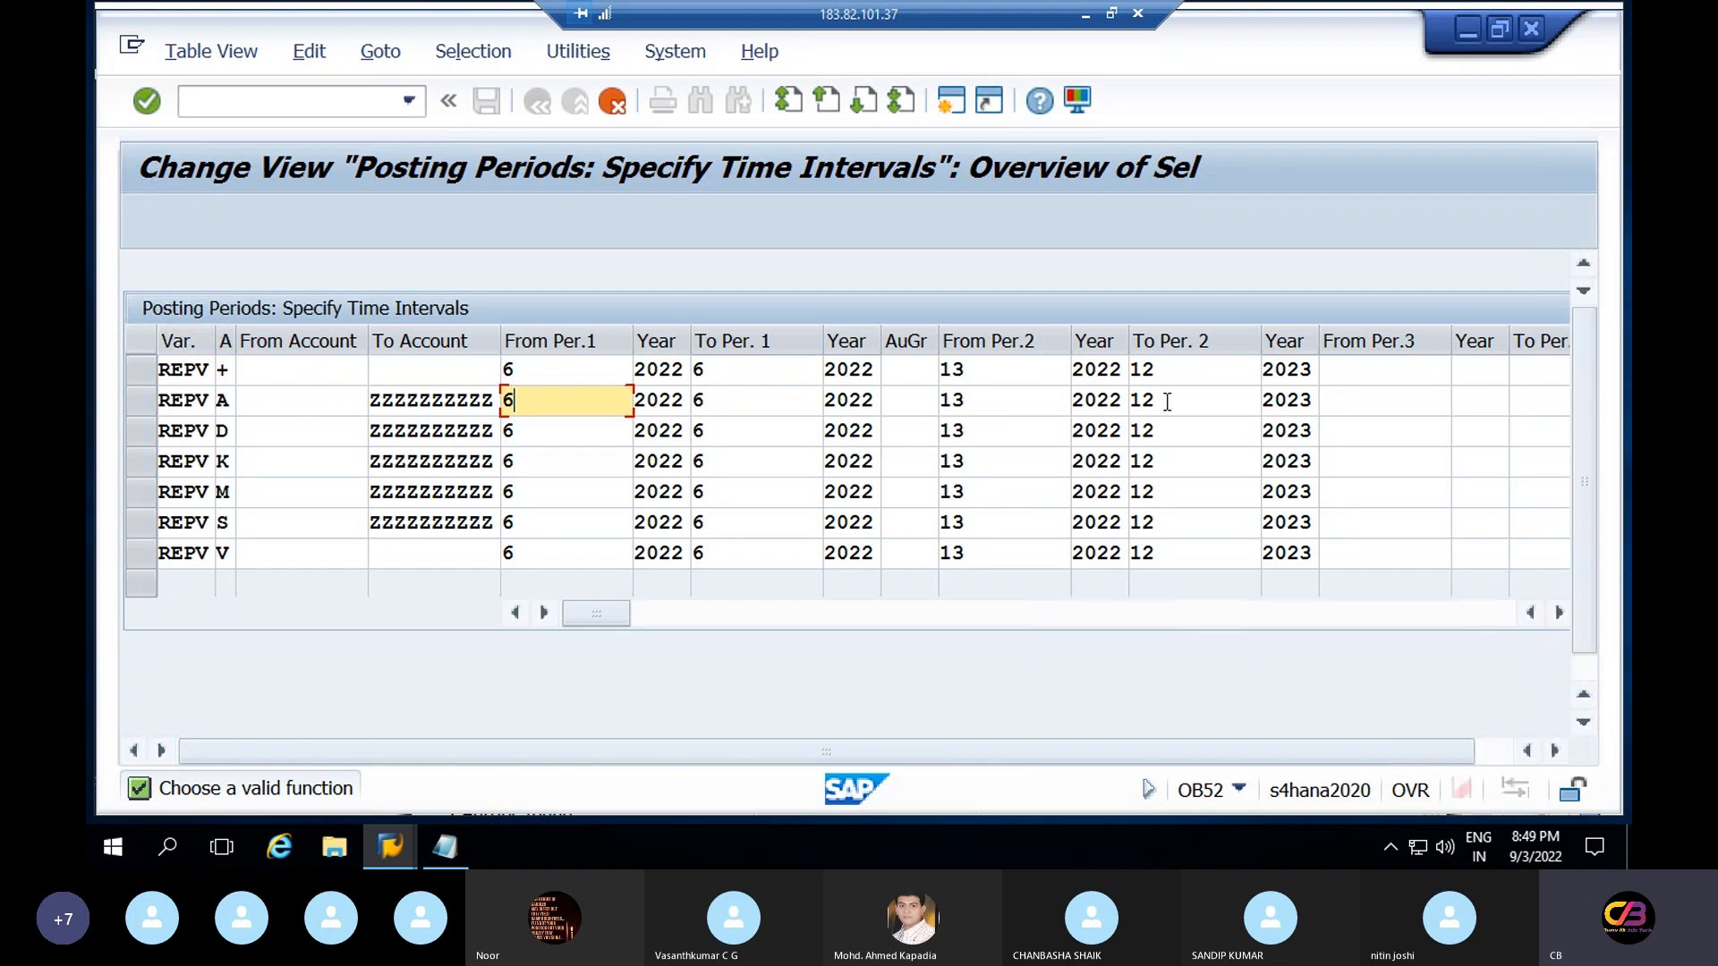
{"action": "left_click", "coordinate": [1016, 379]}
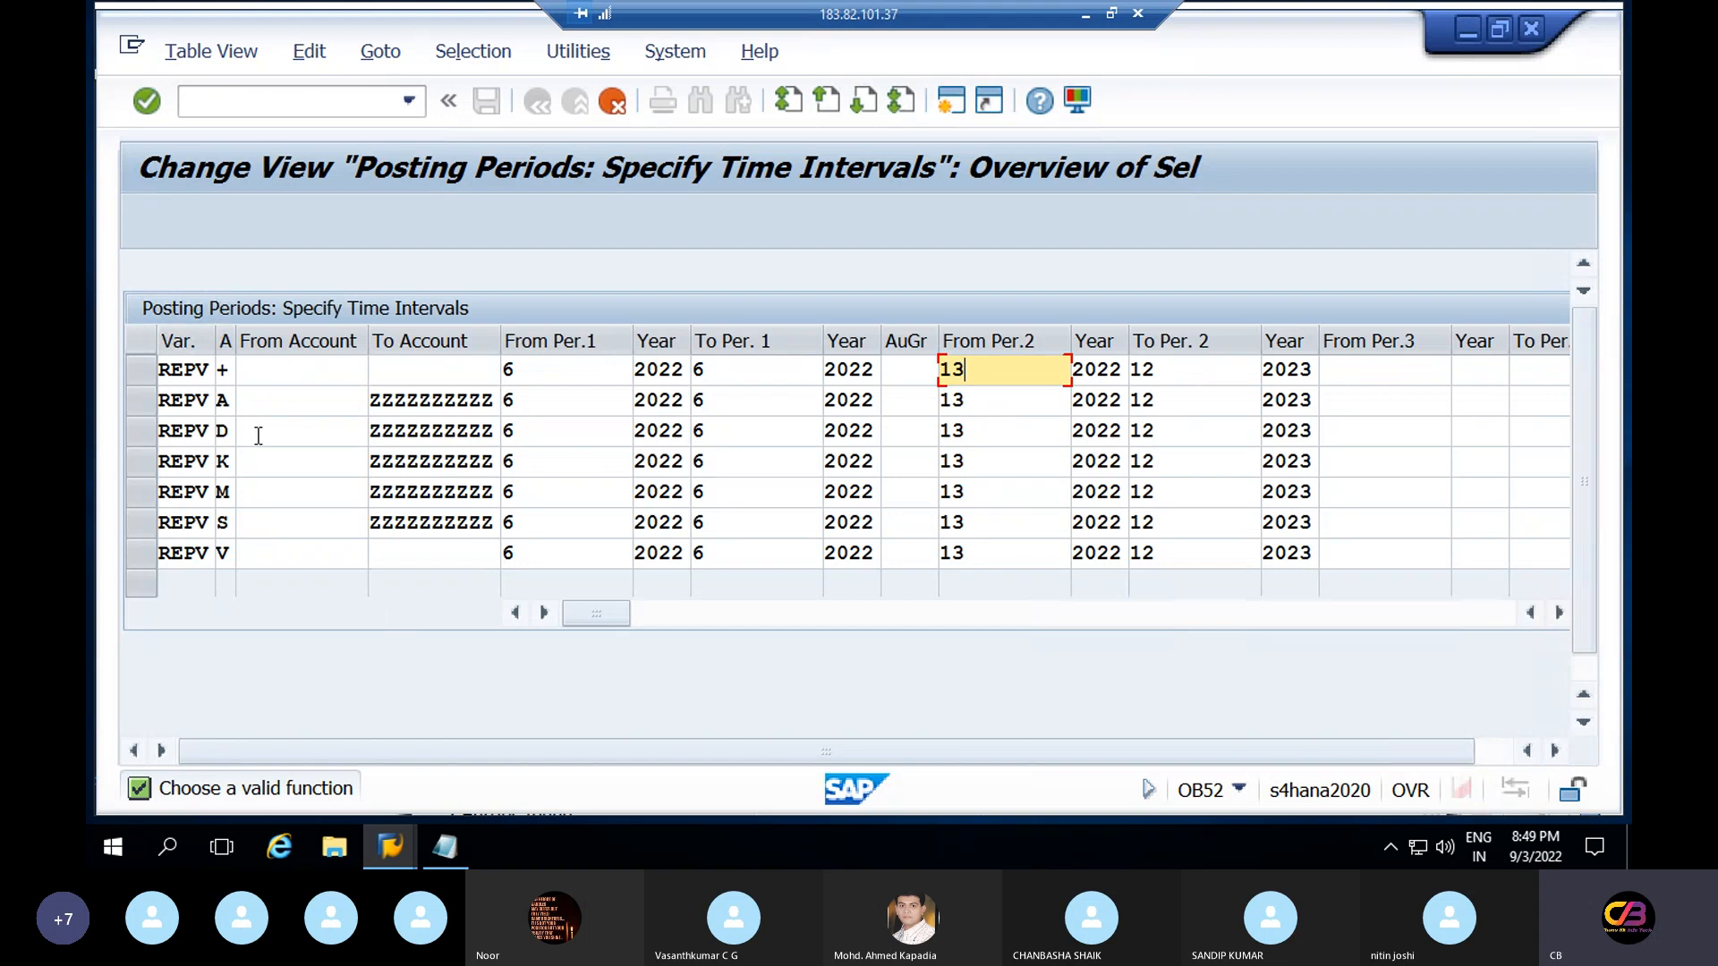
Confirm and save the seven REPV entries, accepting the proposed customizing request
{"action": "key", "text": "Return"}
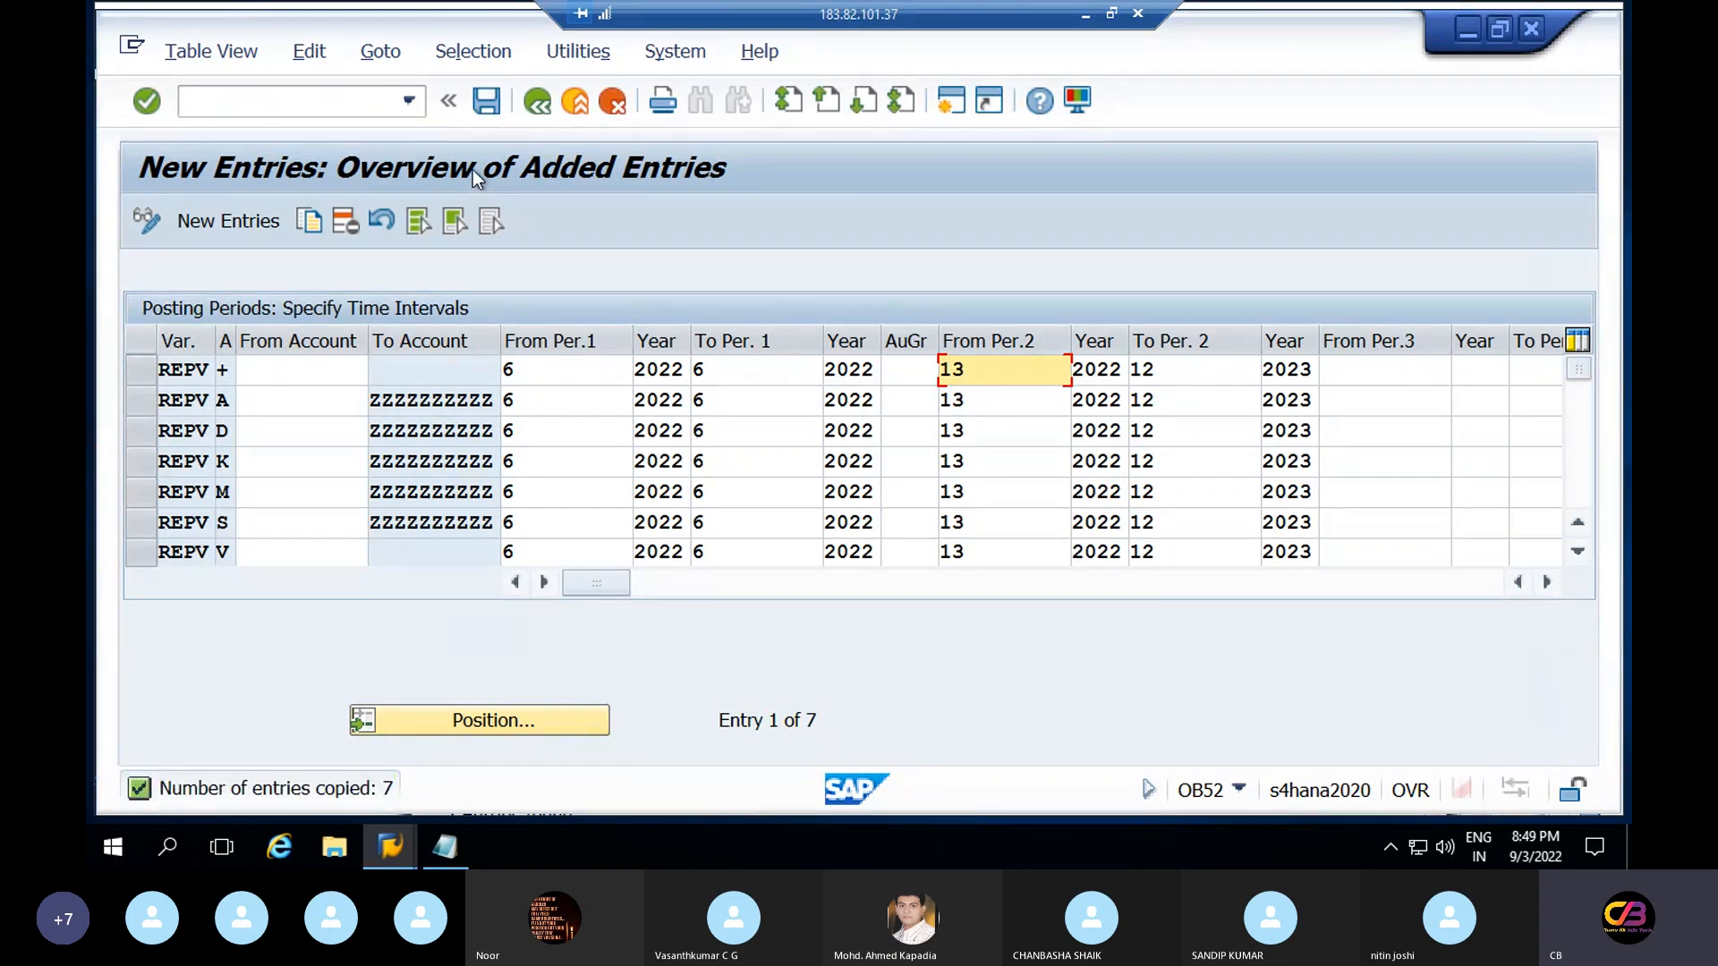
{"action": "left_click", "coordinate": [489, 100]}
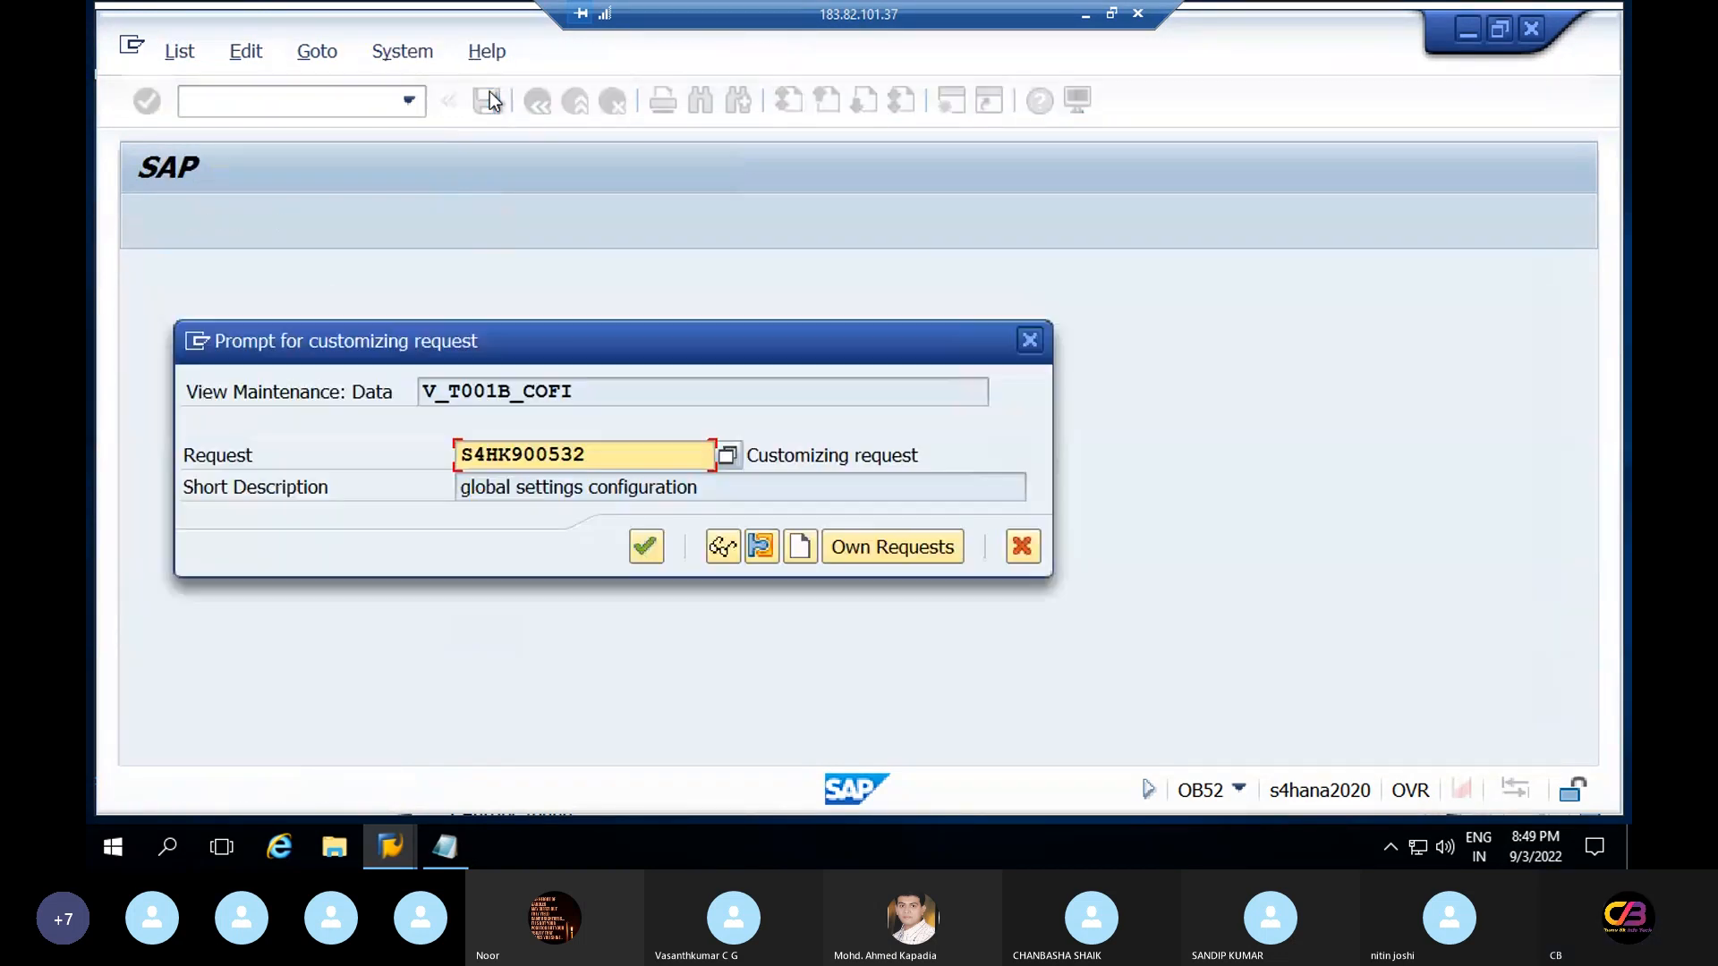
{"action": "left_click", "coordinate": [646, 548]}
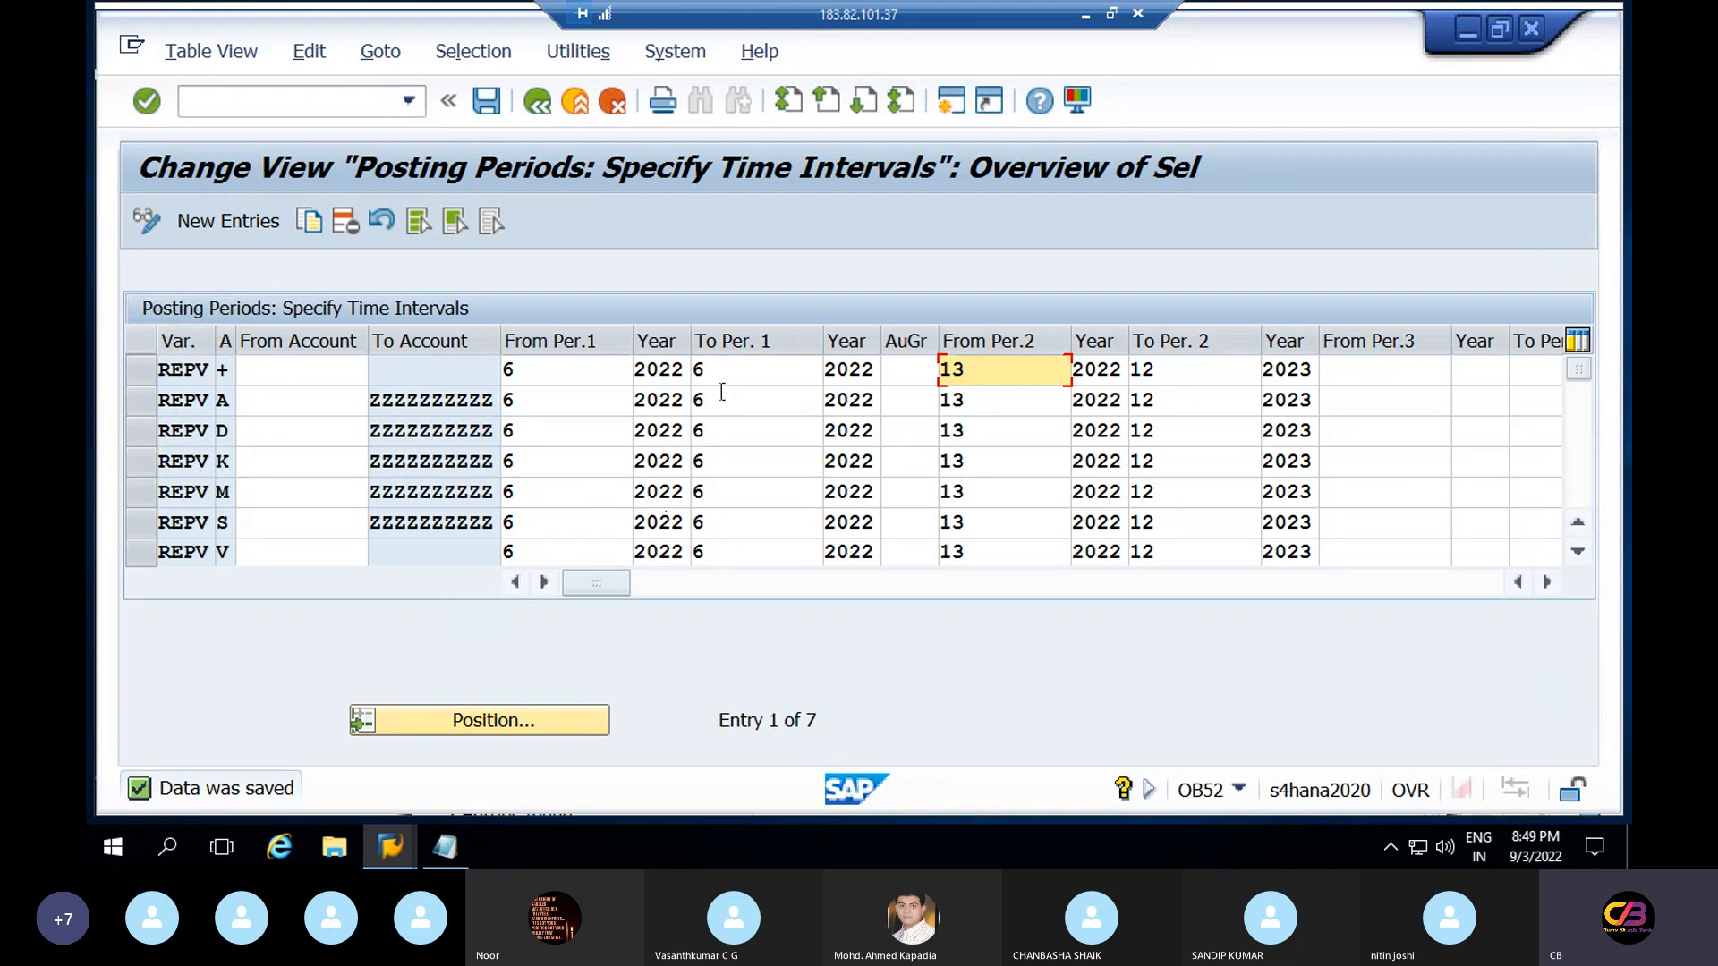
{"action": "left_click", "coordinate": [538, 372]}
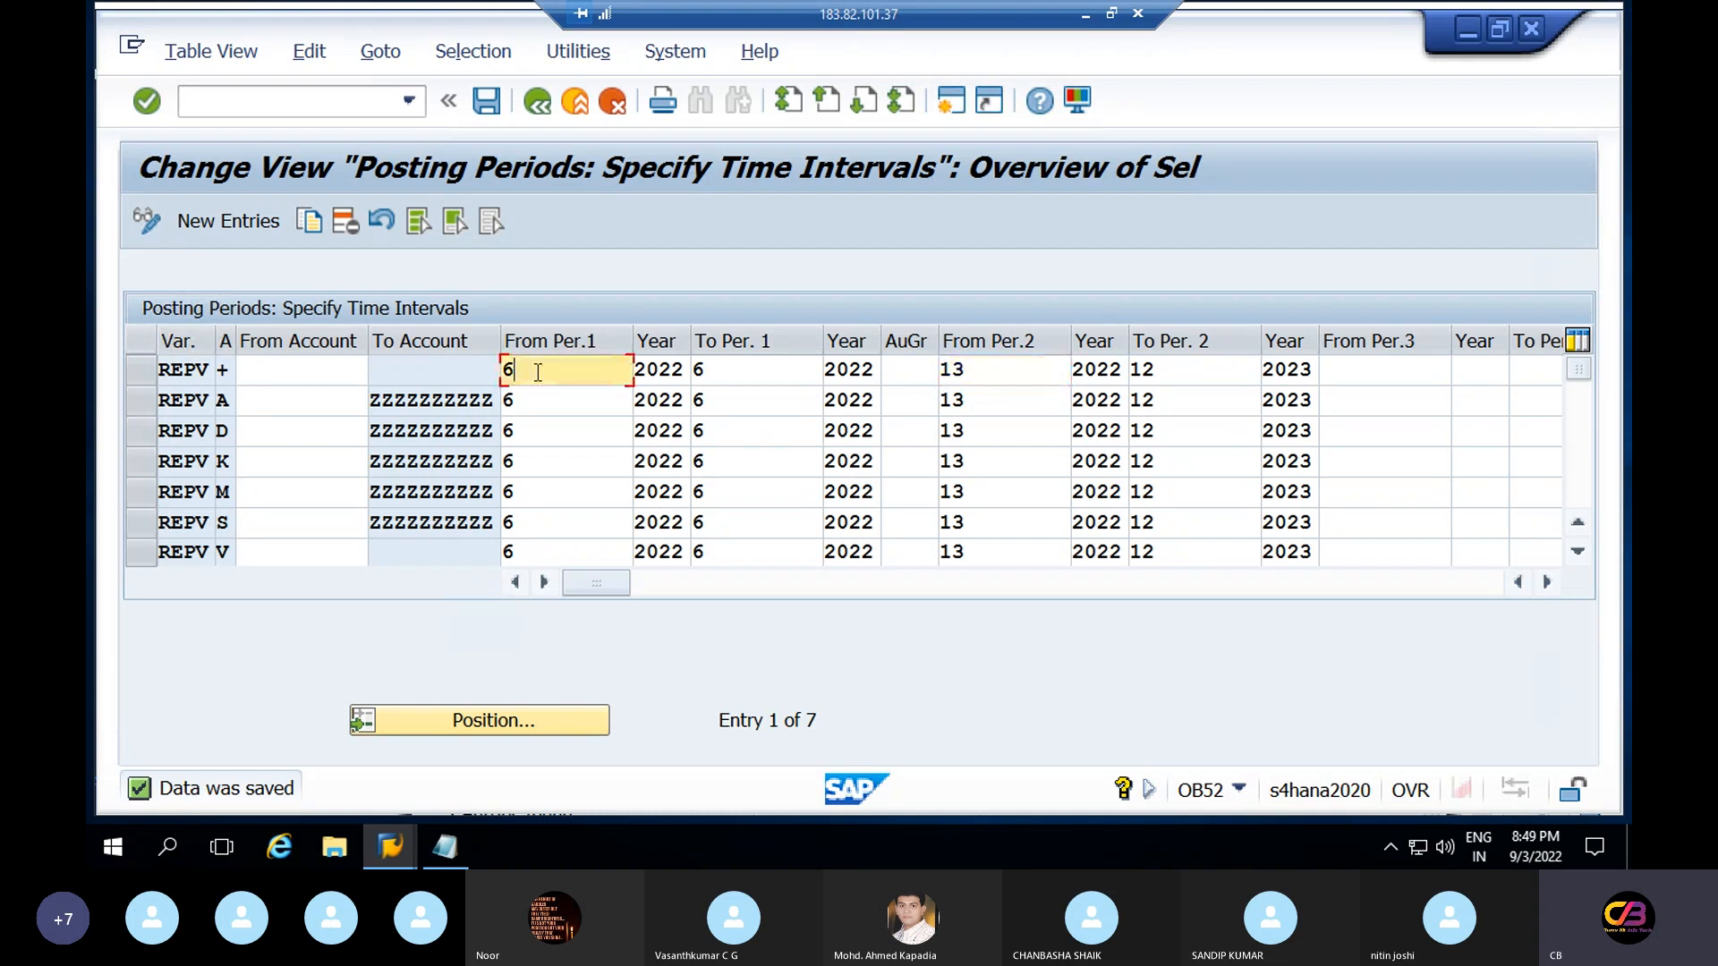
{"action": "left_click", "coordinate": [730, 375]}
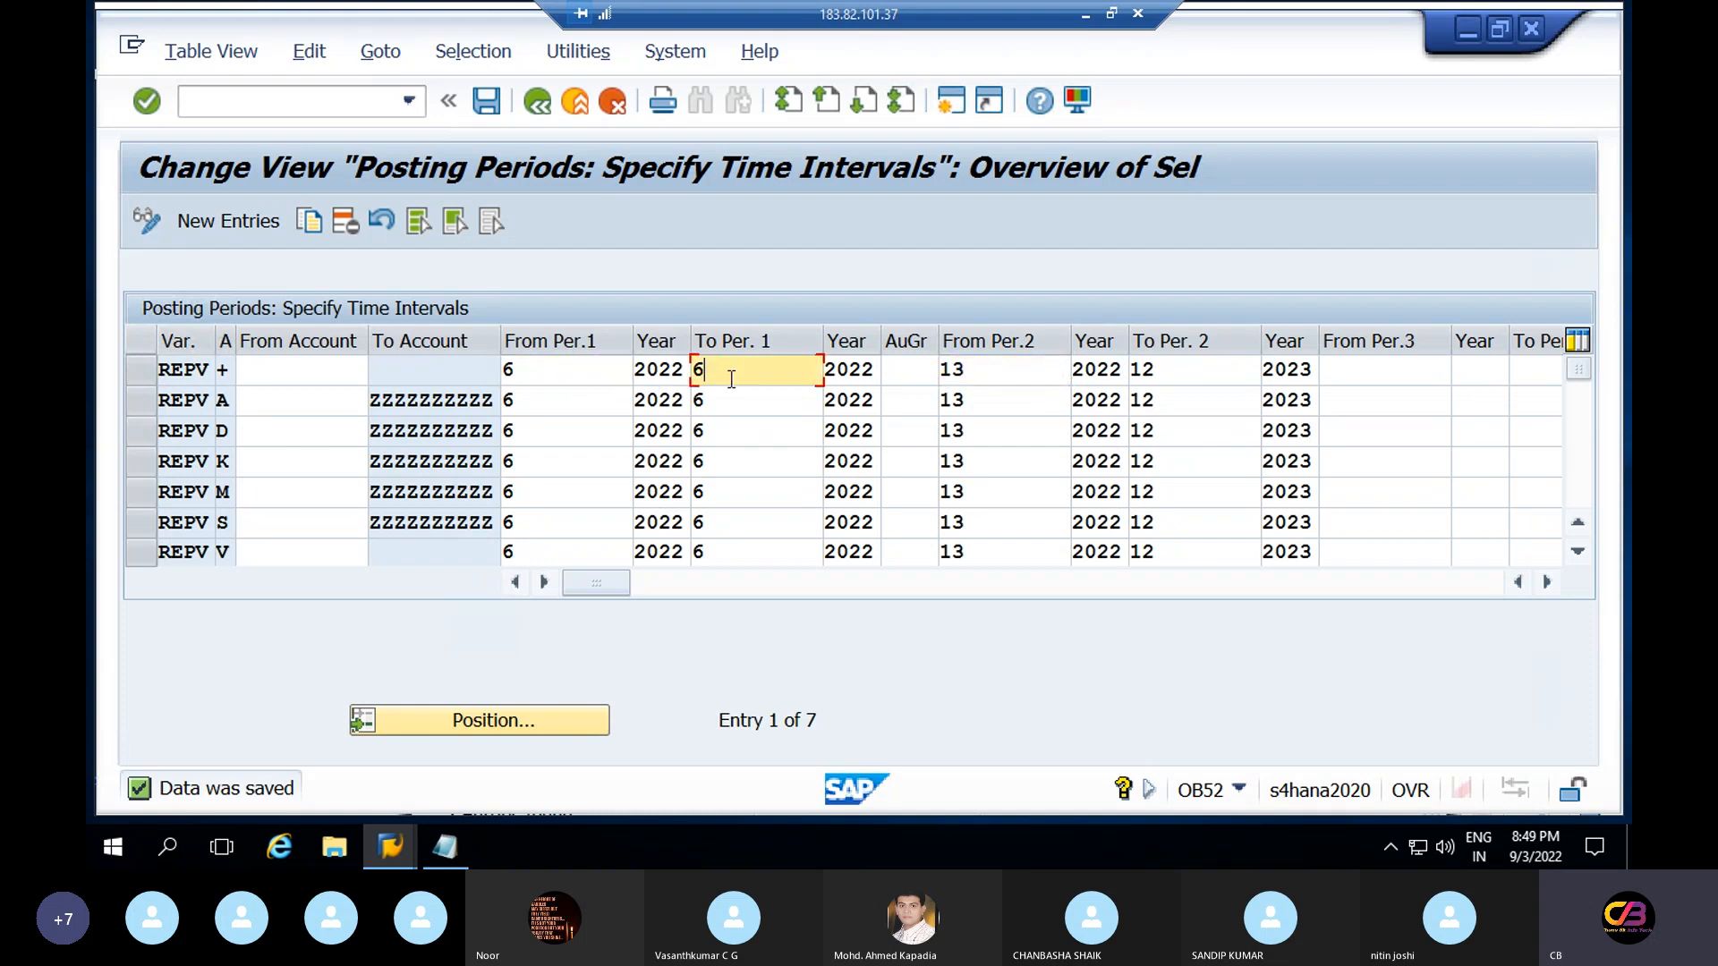
{"action": "left_click", "coordinate": [652, 374]}
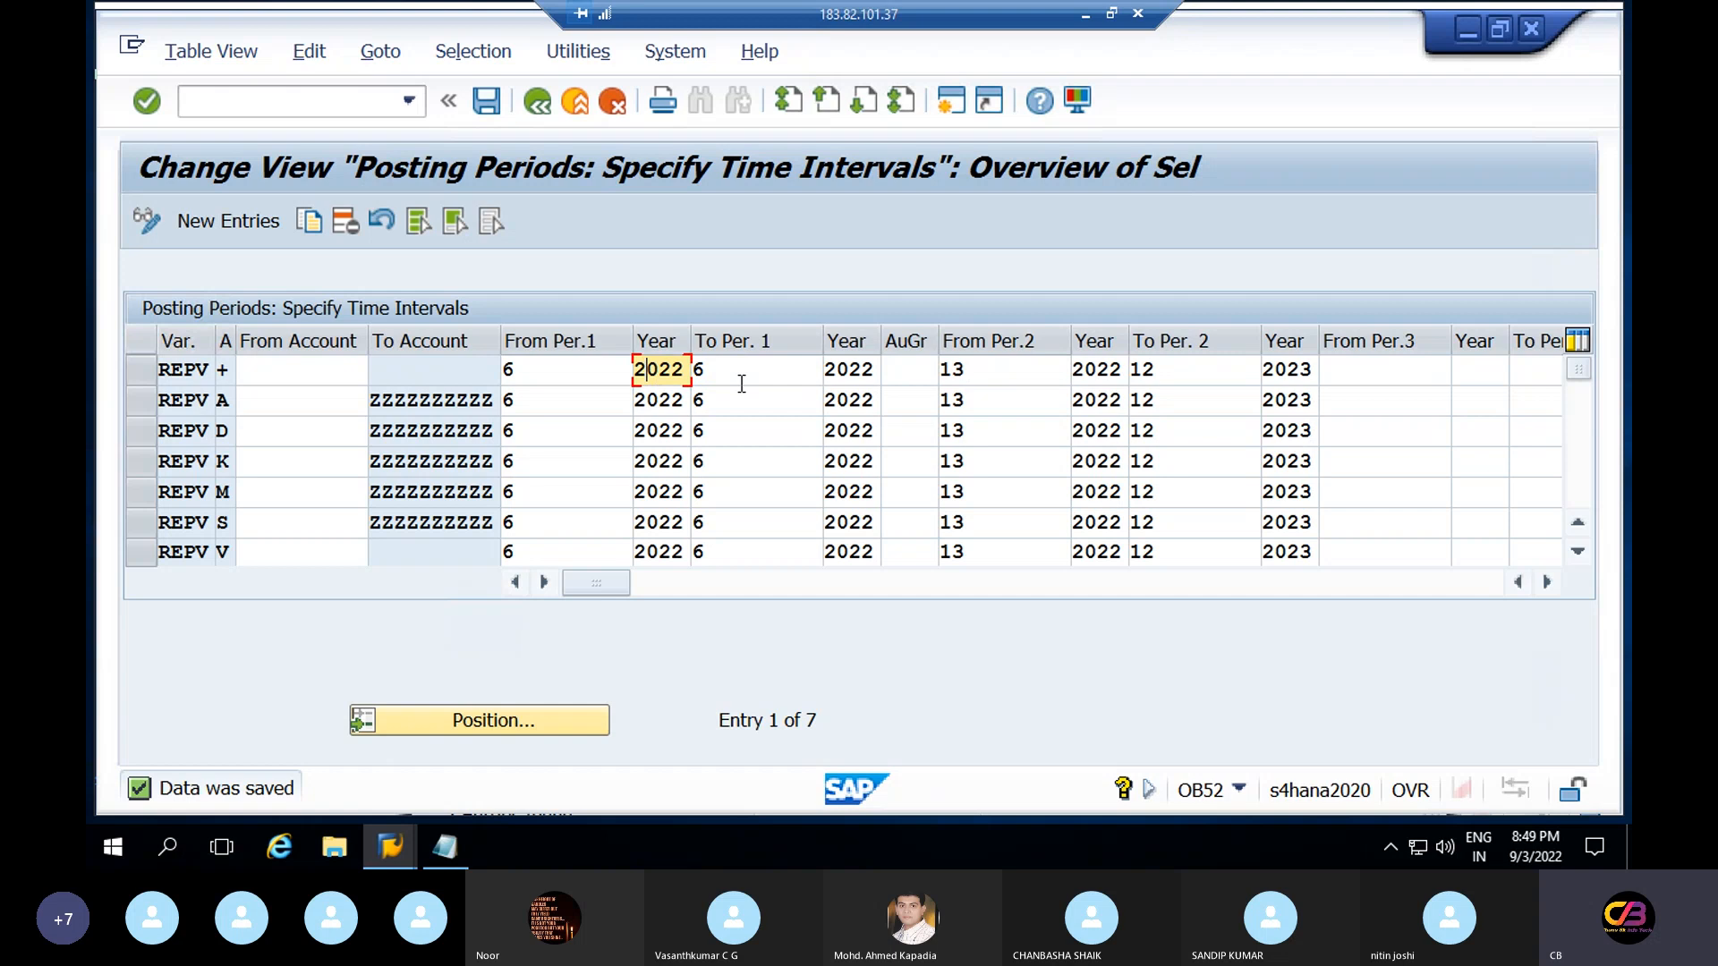
{"action": "left_click", "coordinate": [863, 377]}
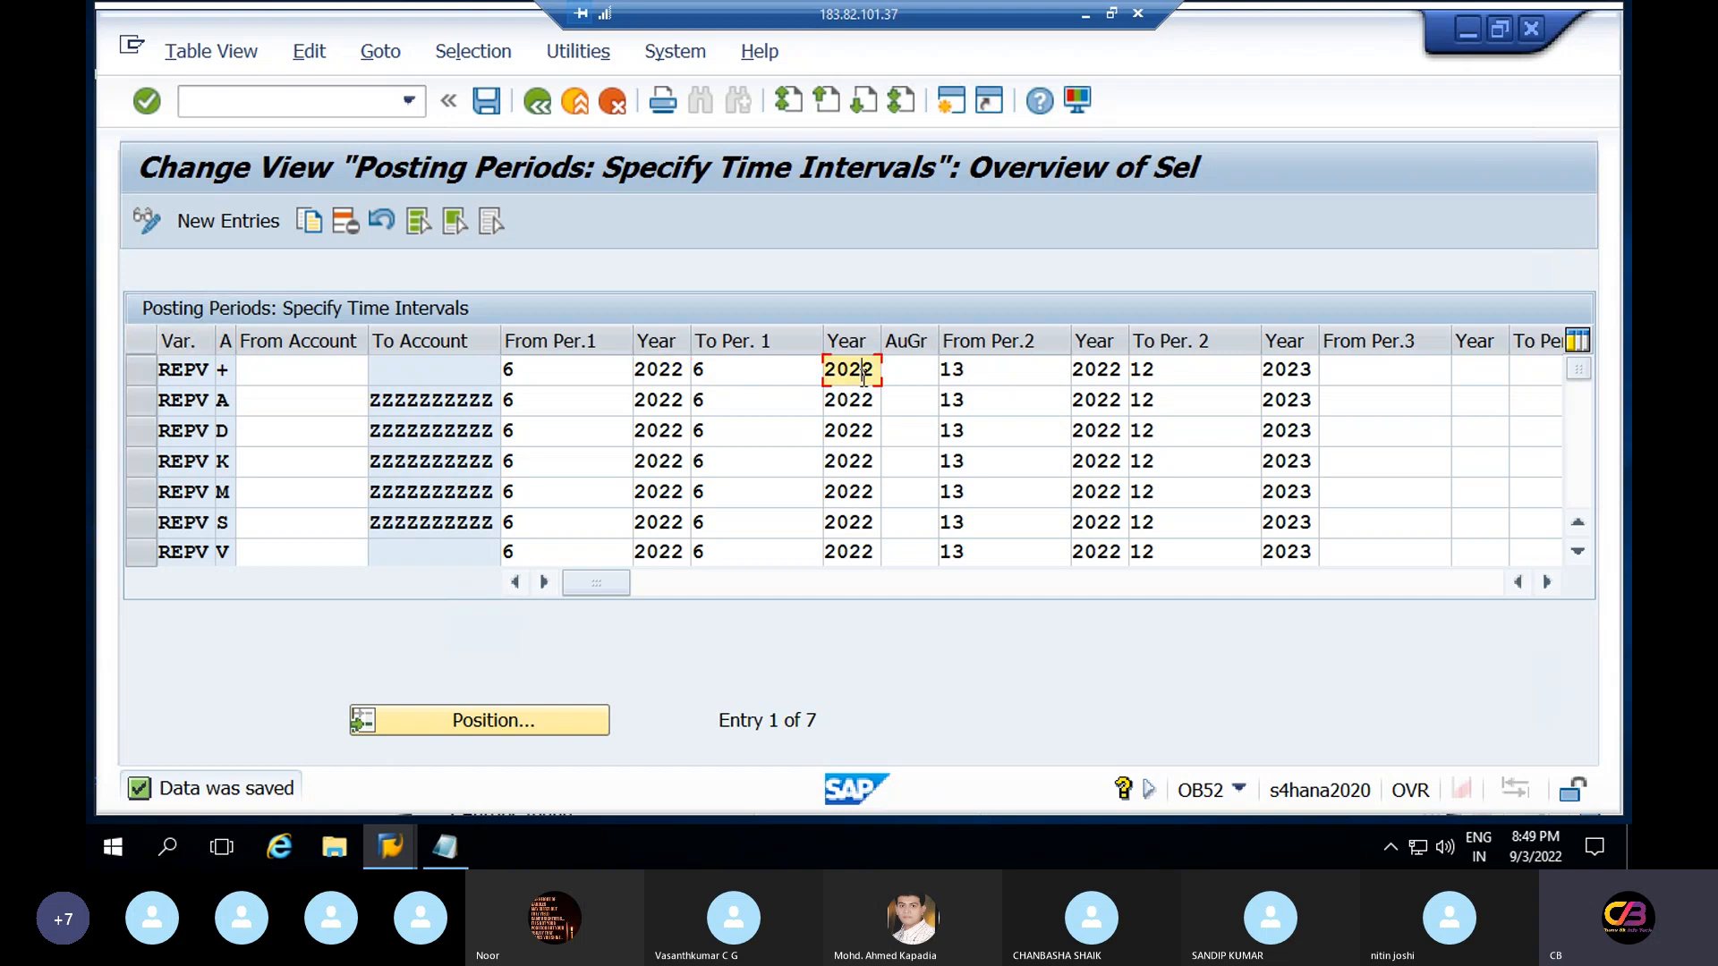
{"action": "left_click", "coordinate": [775, 367]}
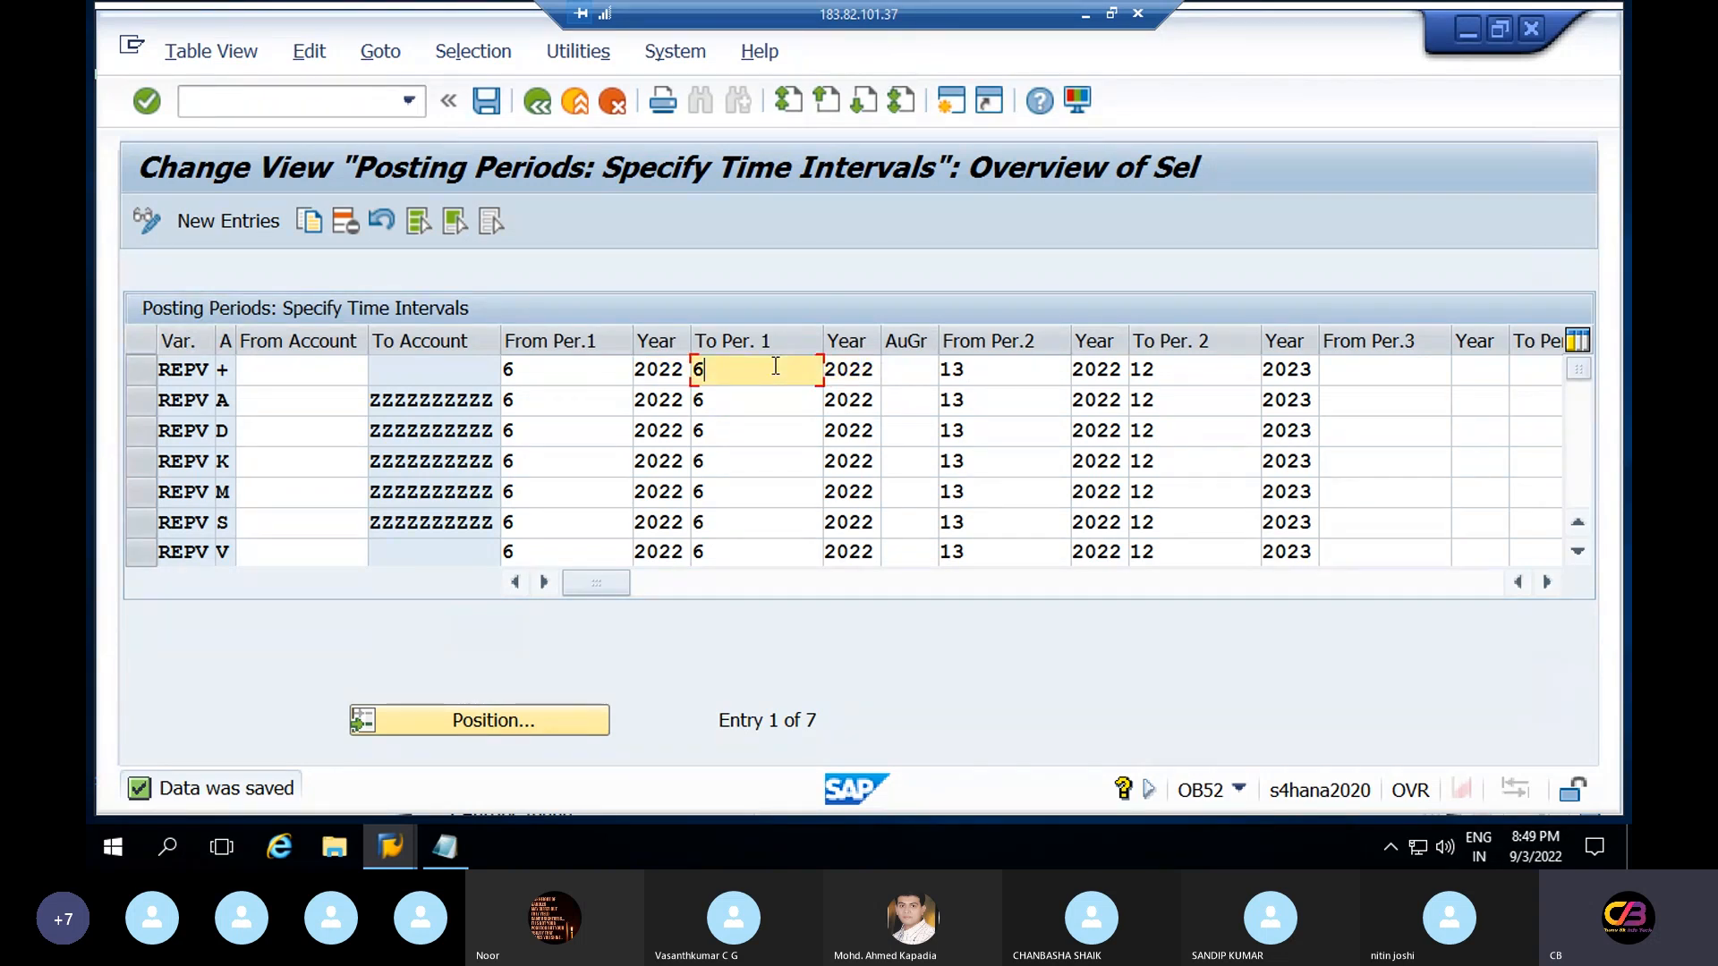
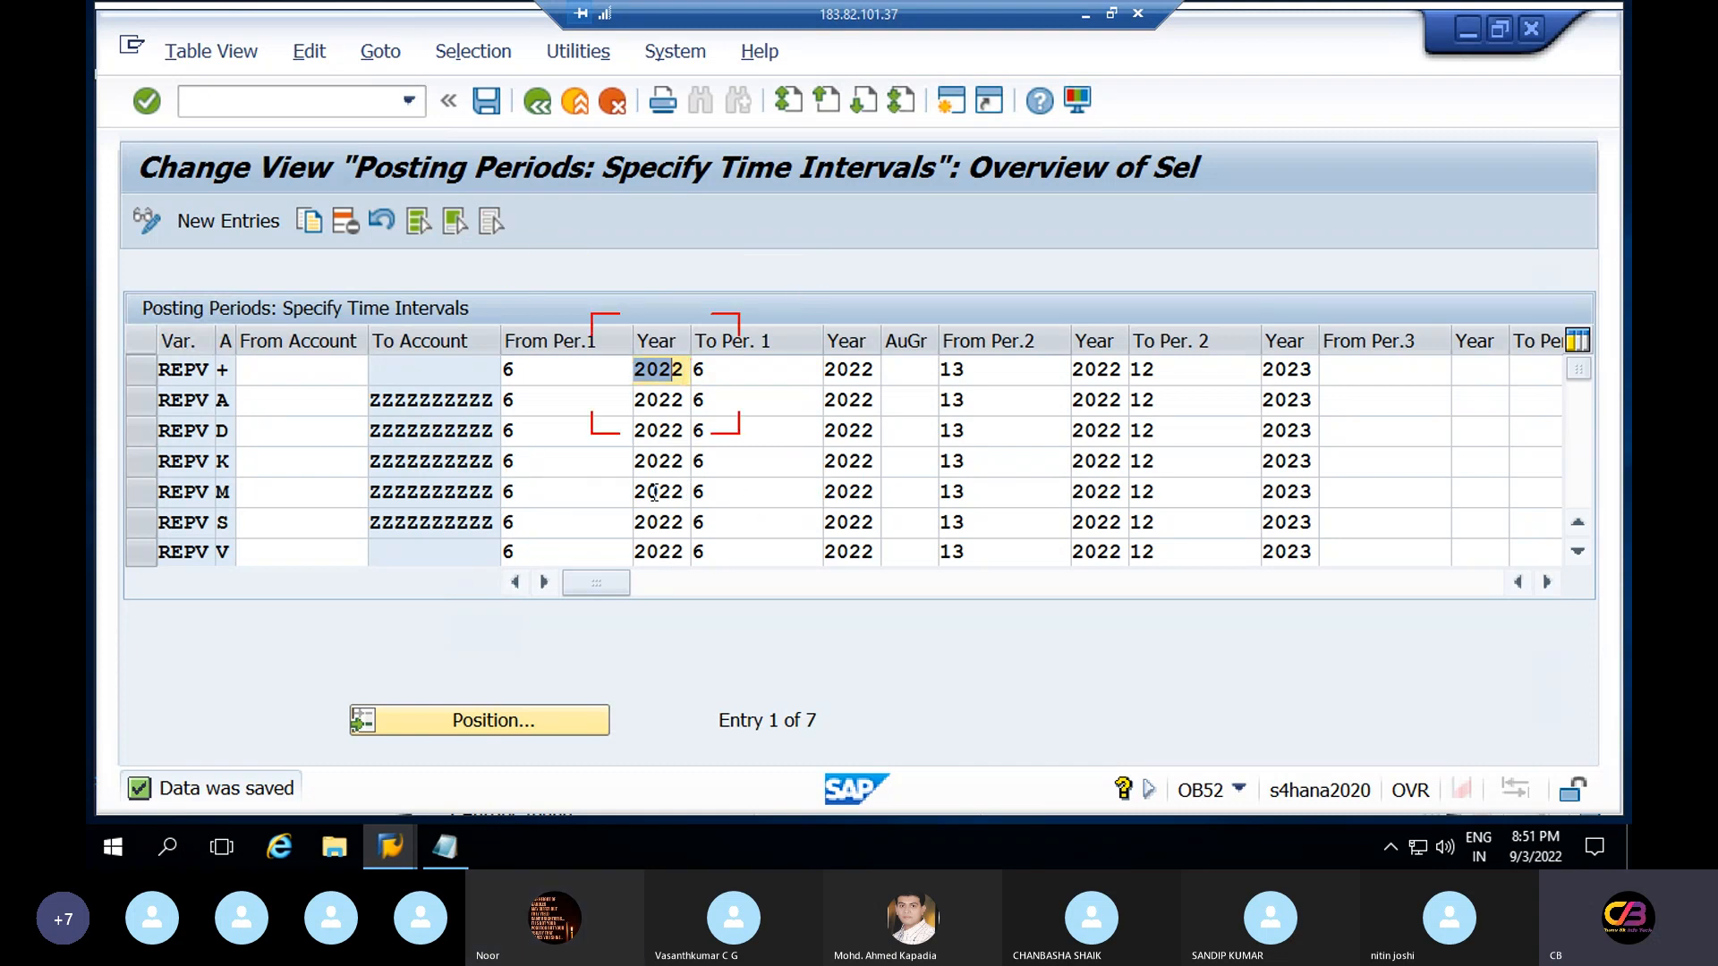
Select and inspect the 2022 year value in the first REPV row, then clear the selection
{"action": "left_click_drag", "start_coordinate": [645, 369], "coordinate": [698, 470]}
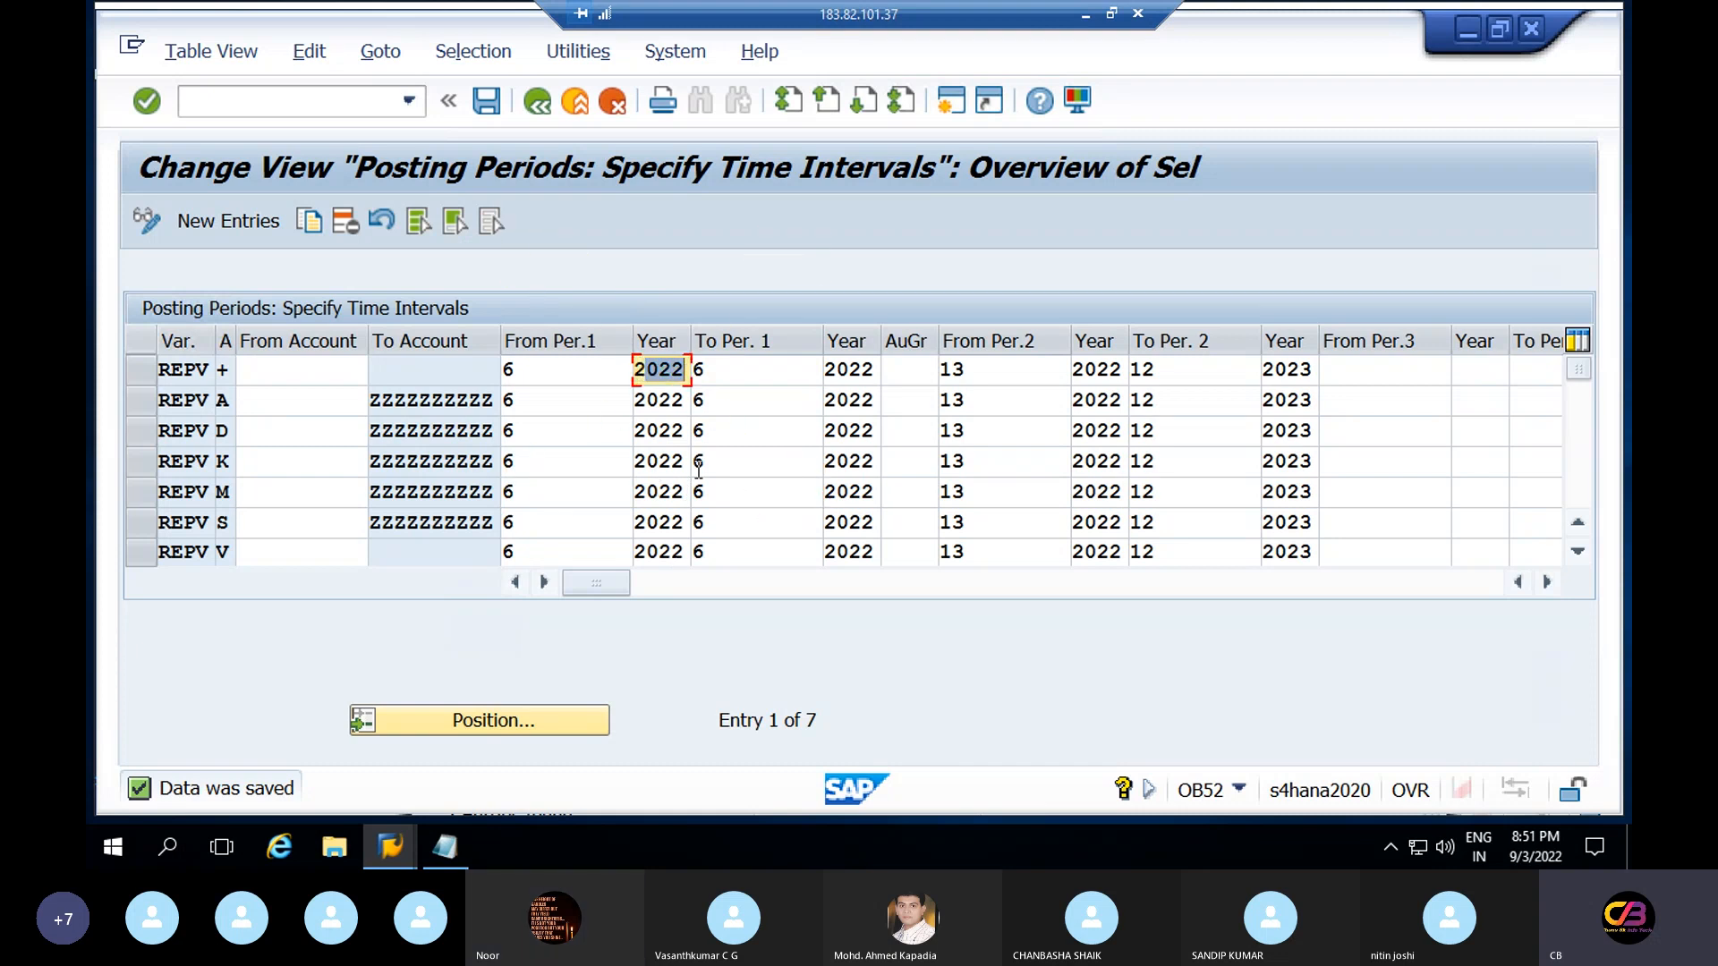
{"action": "left_click_drag", "start_coordinate": [647, 370], "coordinate": [677, 456]}
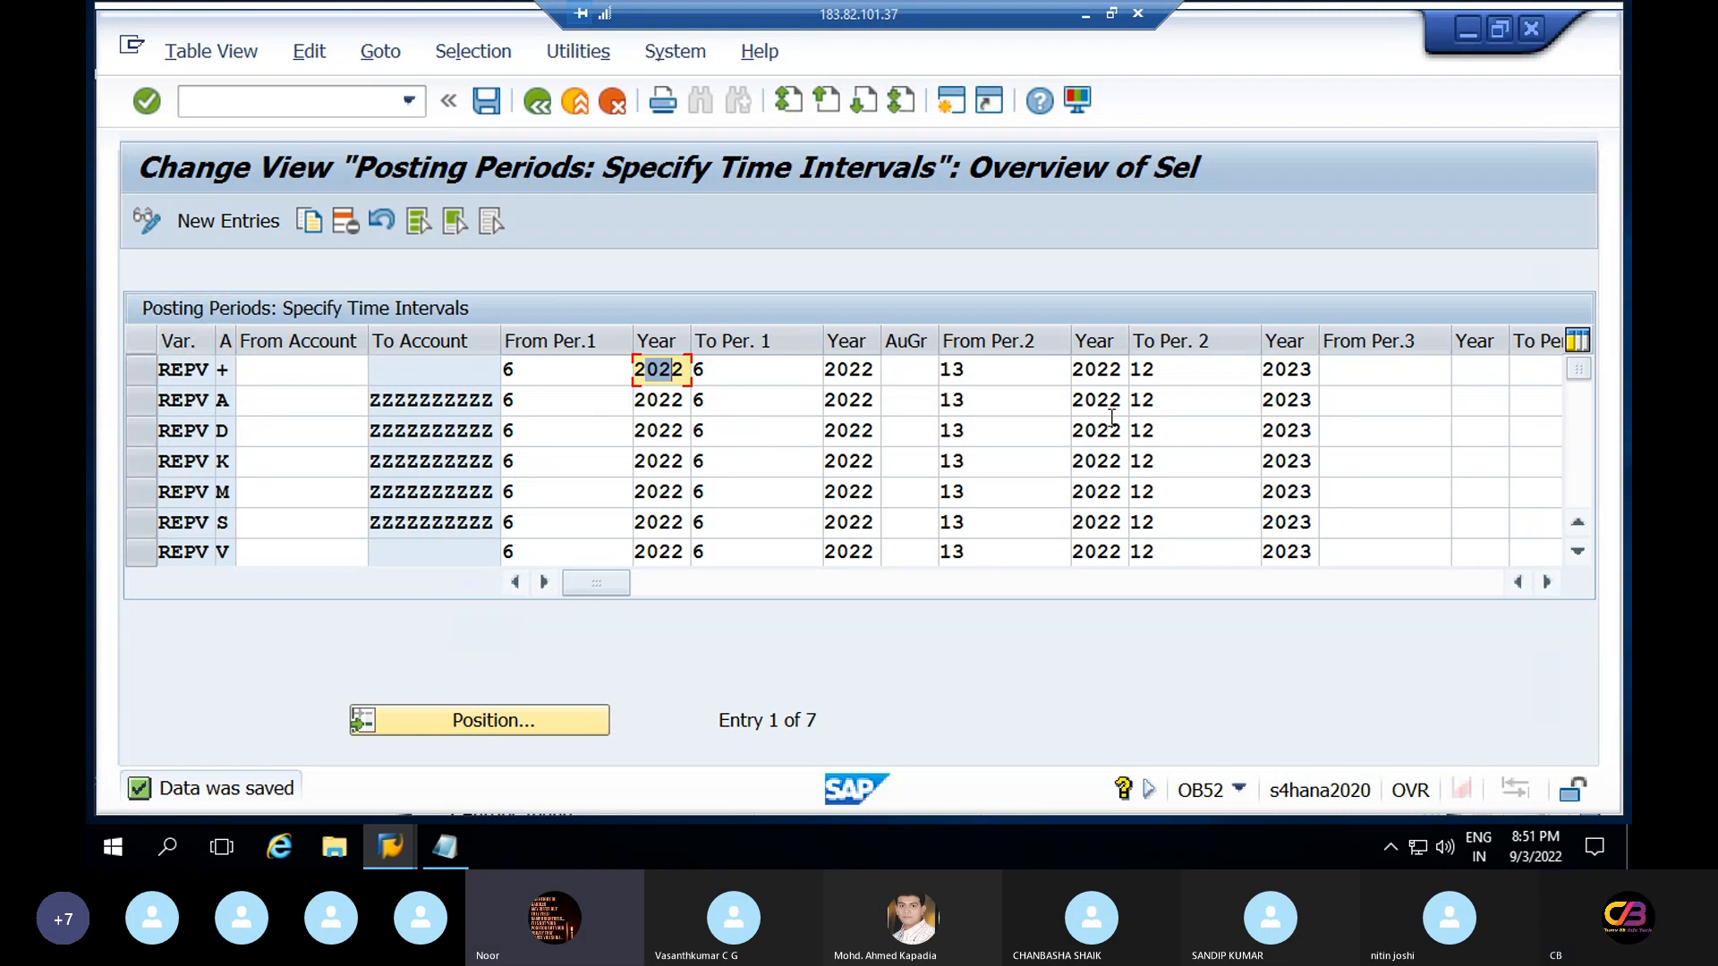
{"action": "left_click", "coordinate": [646, 366]}
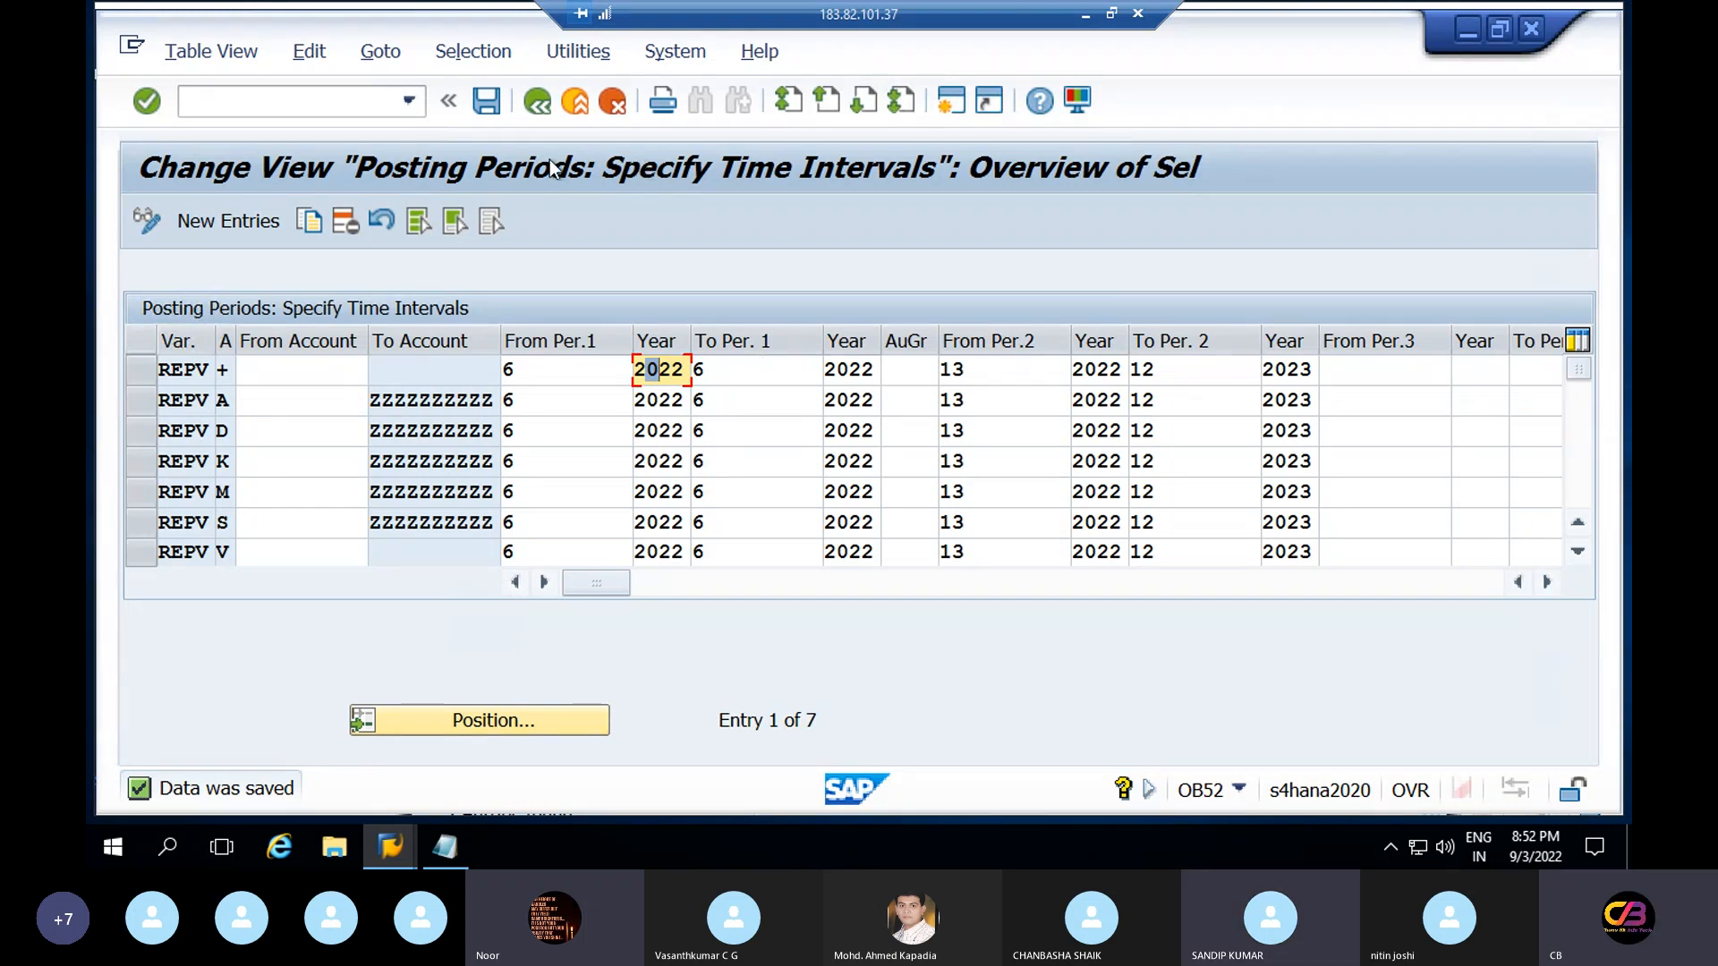
{"action": "left_click", "coordinate": [537, 102]}
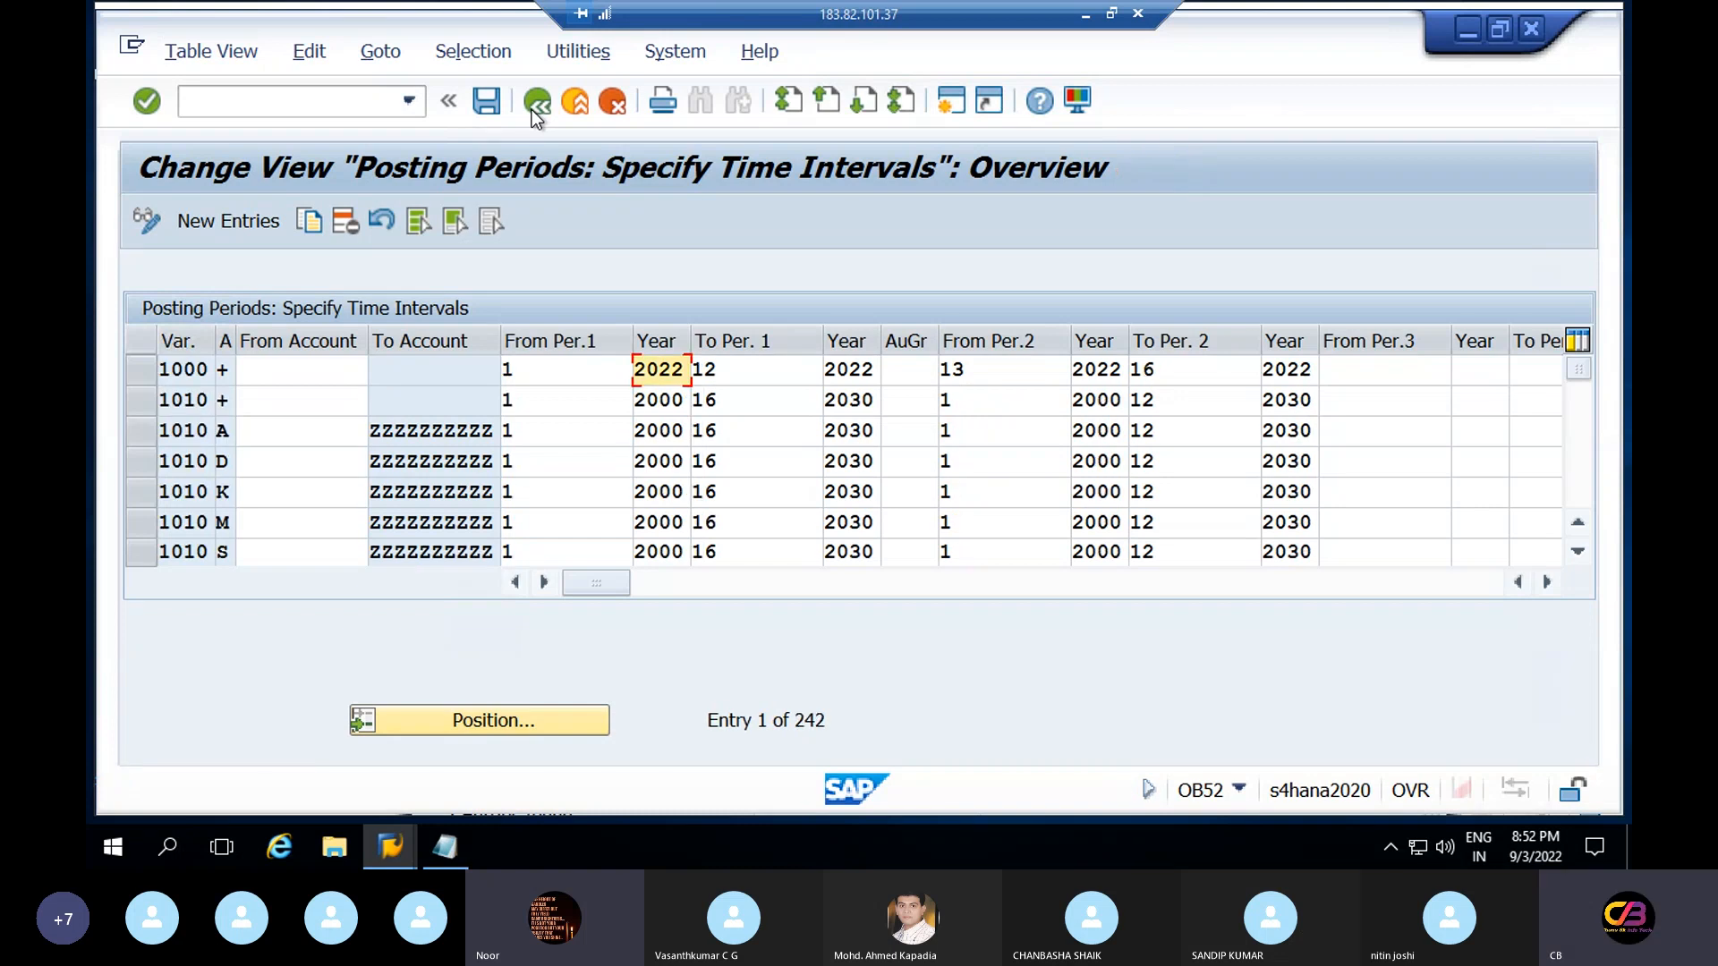
{"action": "left_click", "coordinate": [533, 111]}
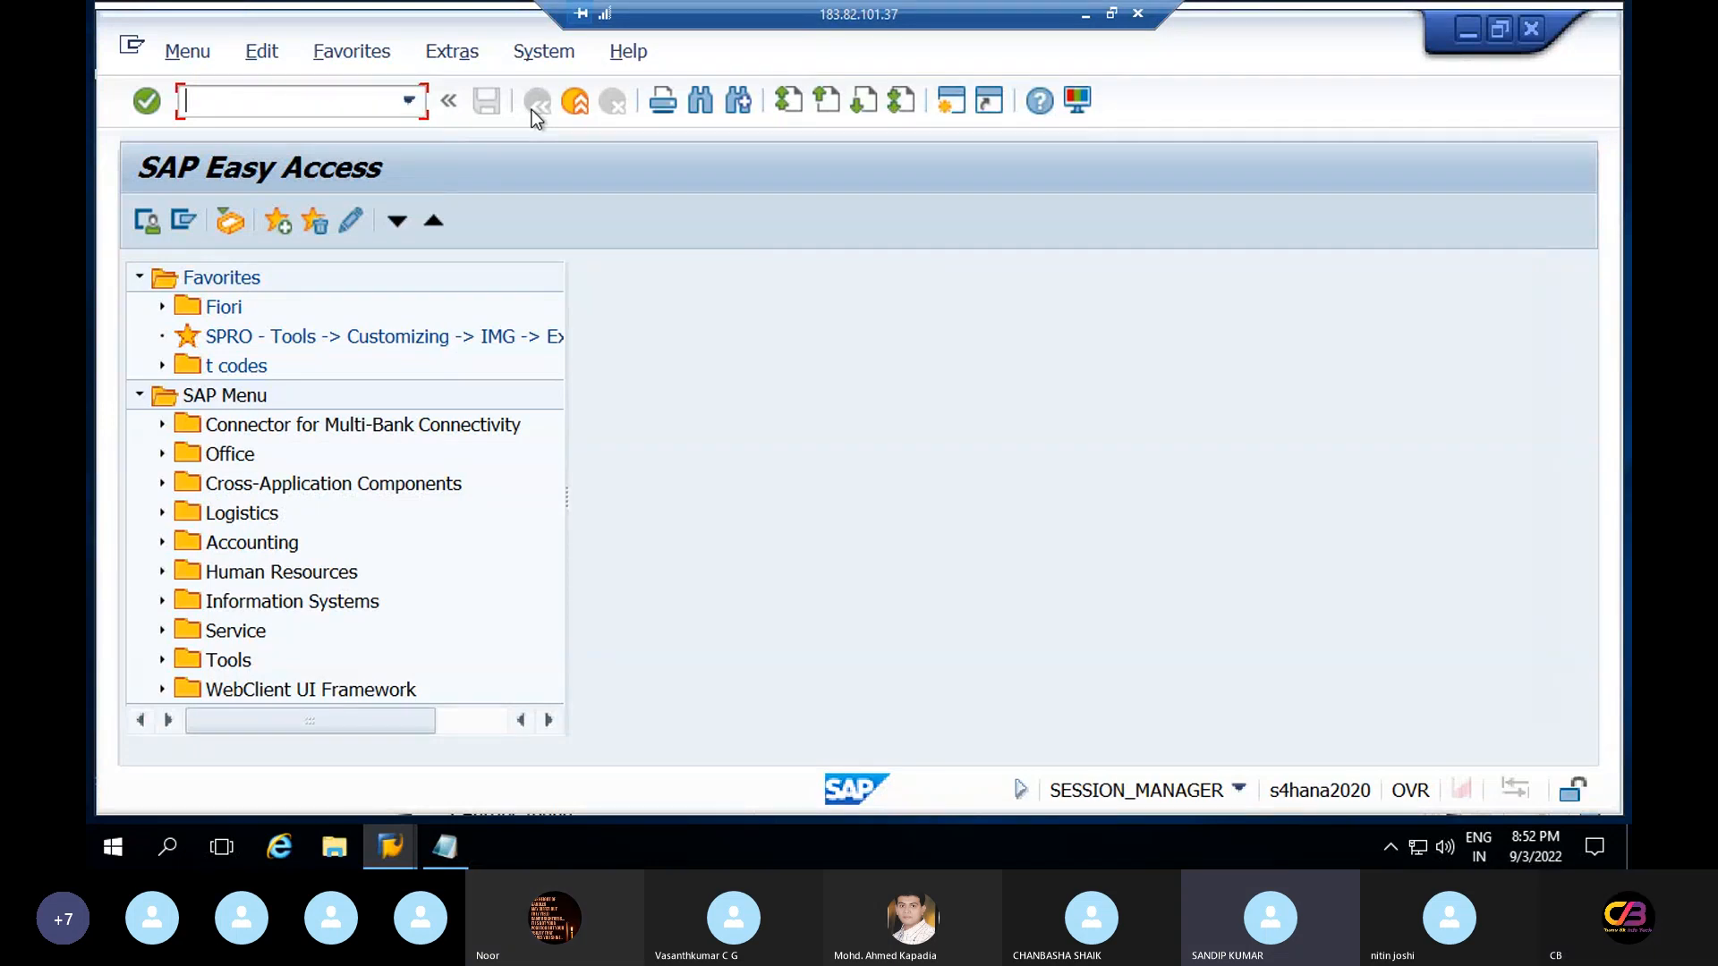
{"action": "type", "text": "ob"}
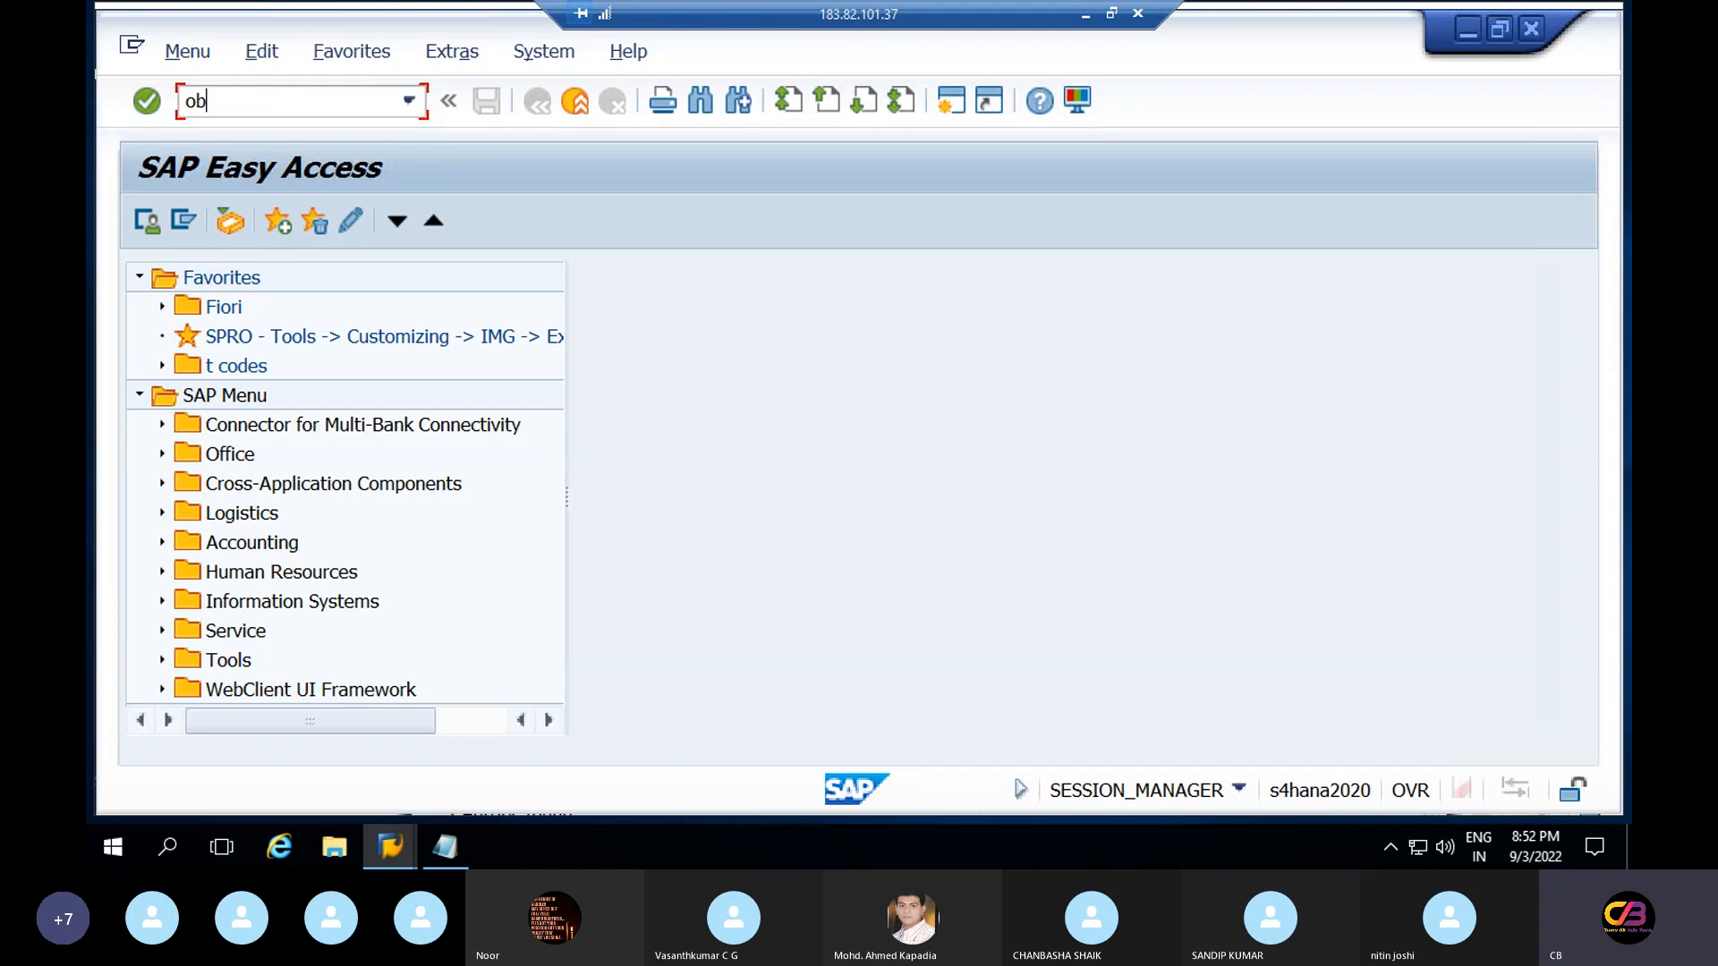
{"action": "type", "text": "52"}
{"action": "key", "text": "Return"}
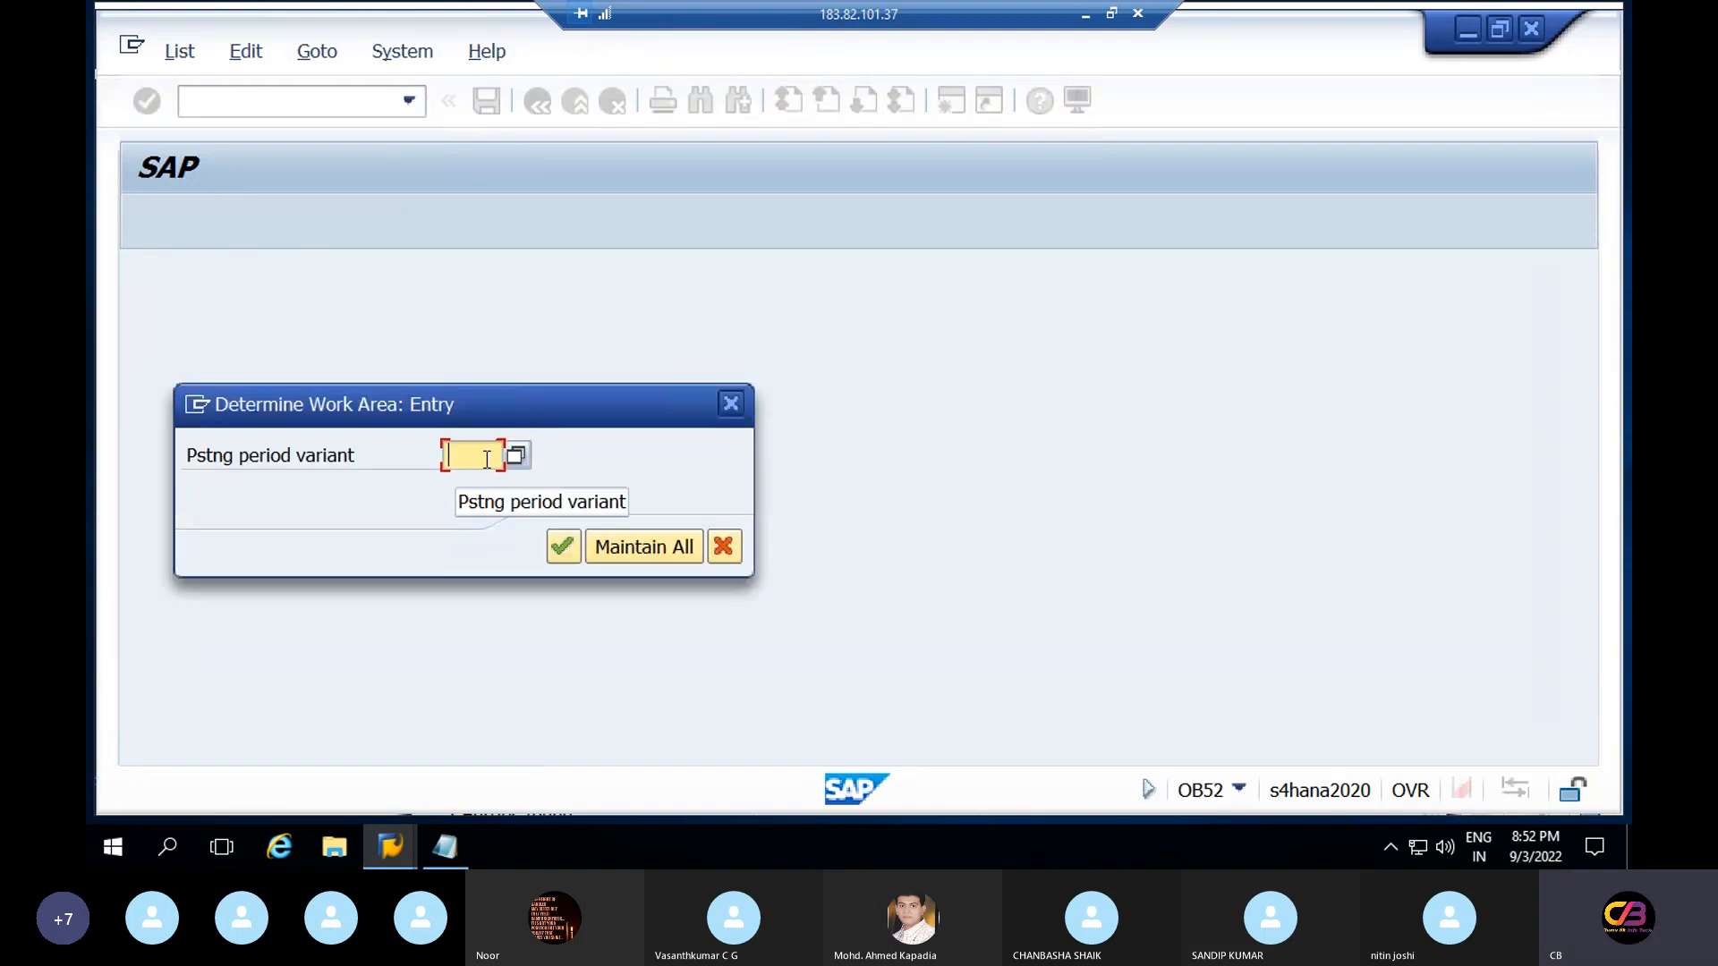
{"action": "type", "text": "rv"}
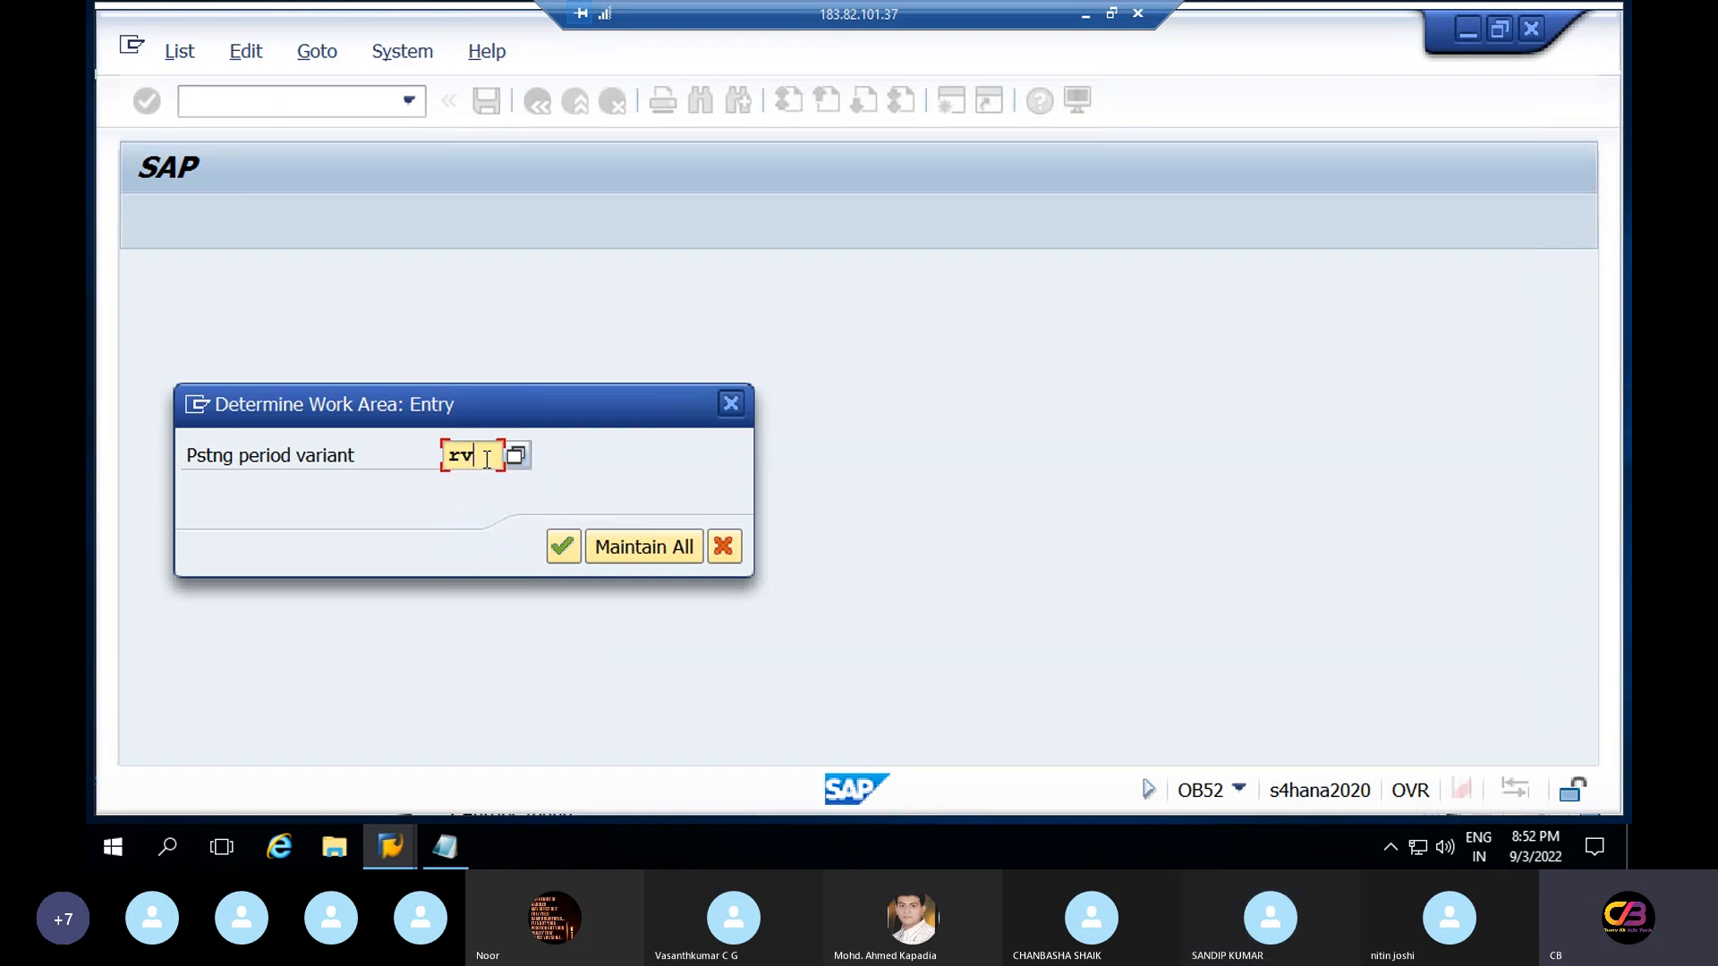
{"action": "type", "text": "pv"}
{"action": "key", "text": "Return"}
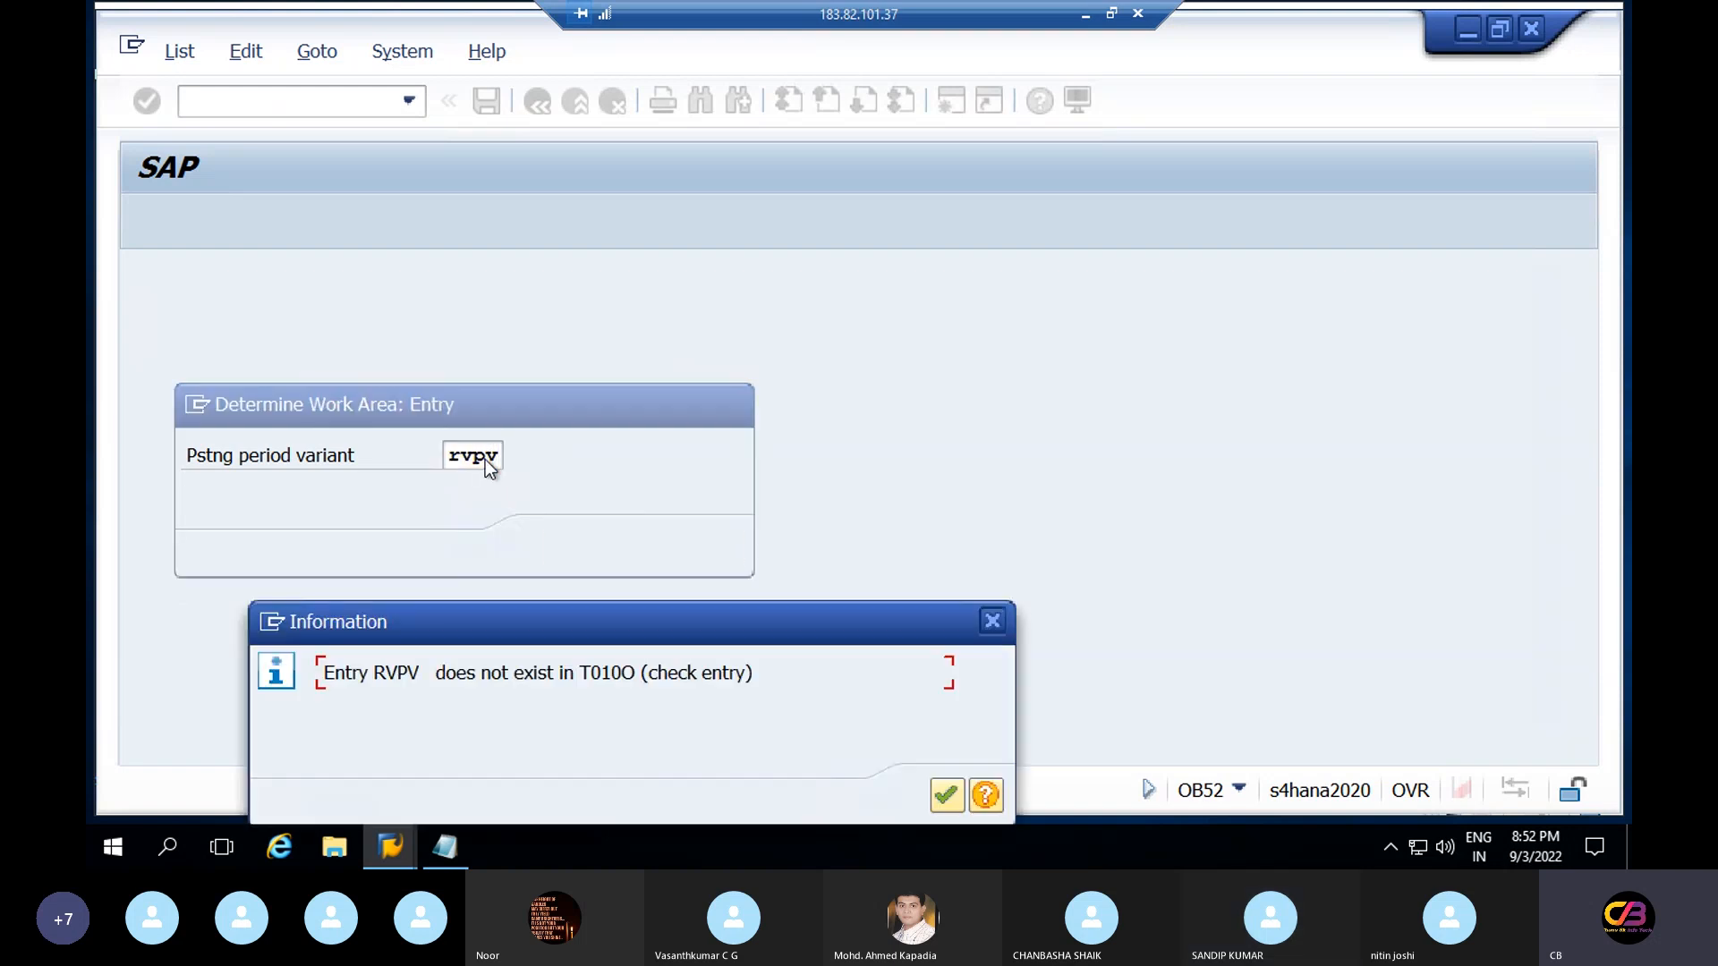
{"action": "left_click", "coordinate": [946, 795]}
{"action": "left_click", "coordinate": [562, 548]}
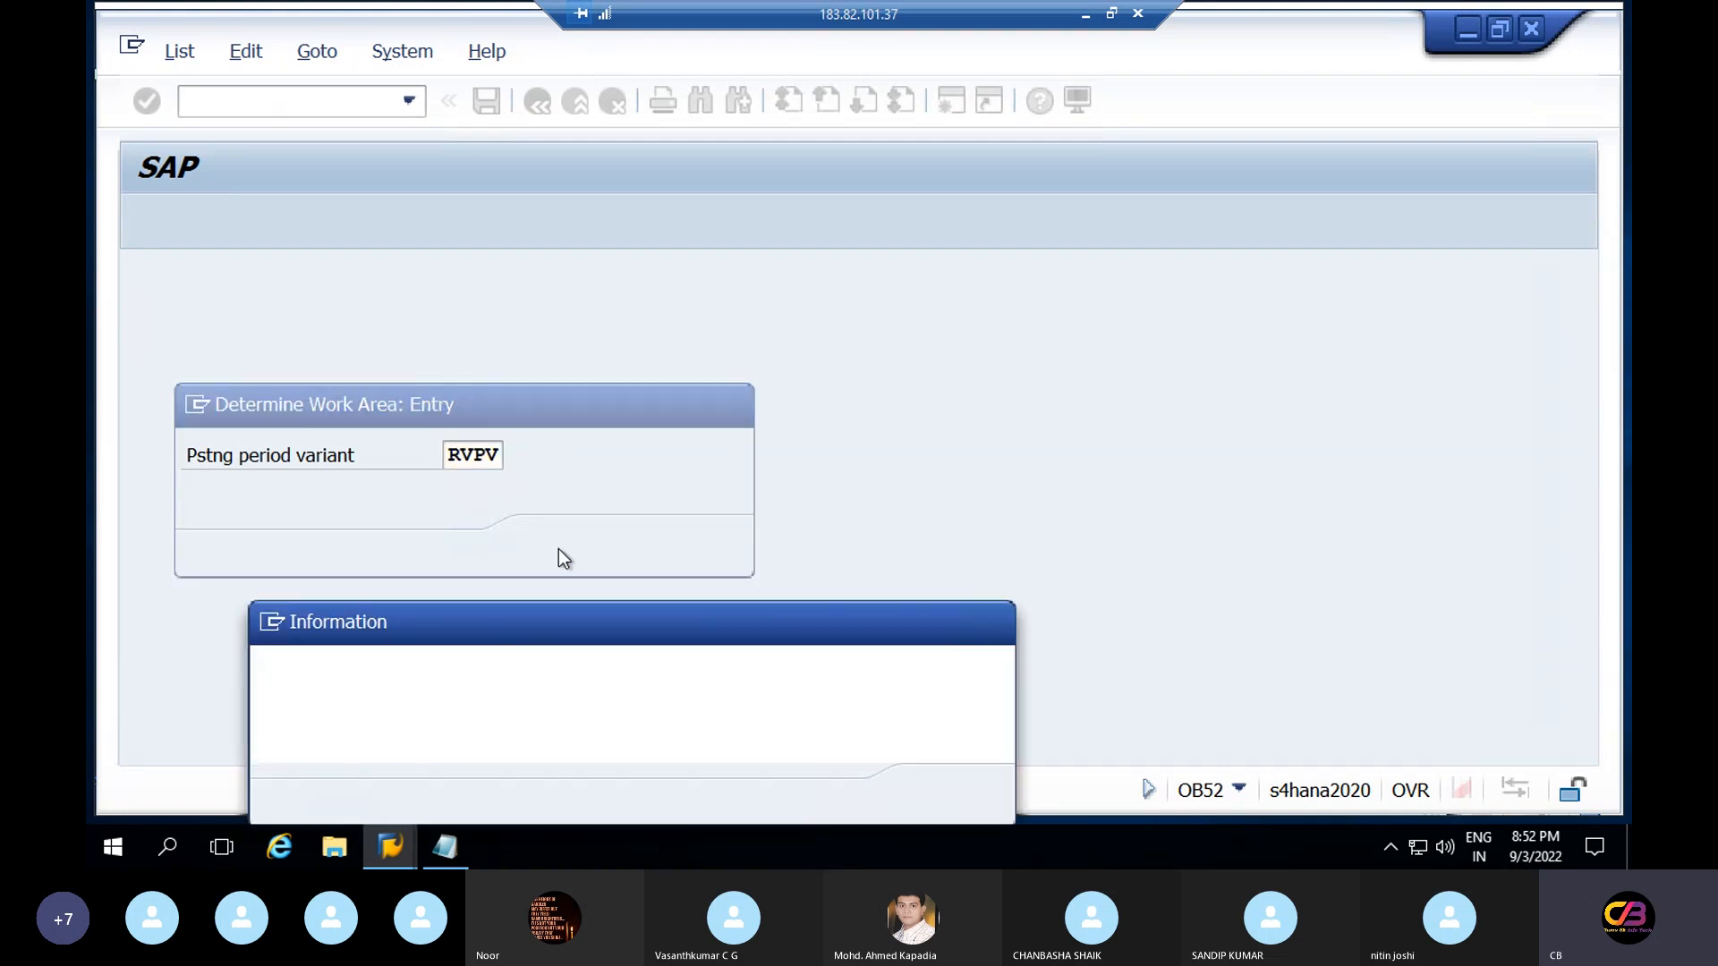
{"action": "left_click", "coordinate": [990, 622]}
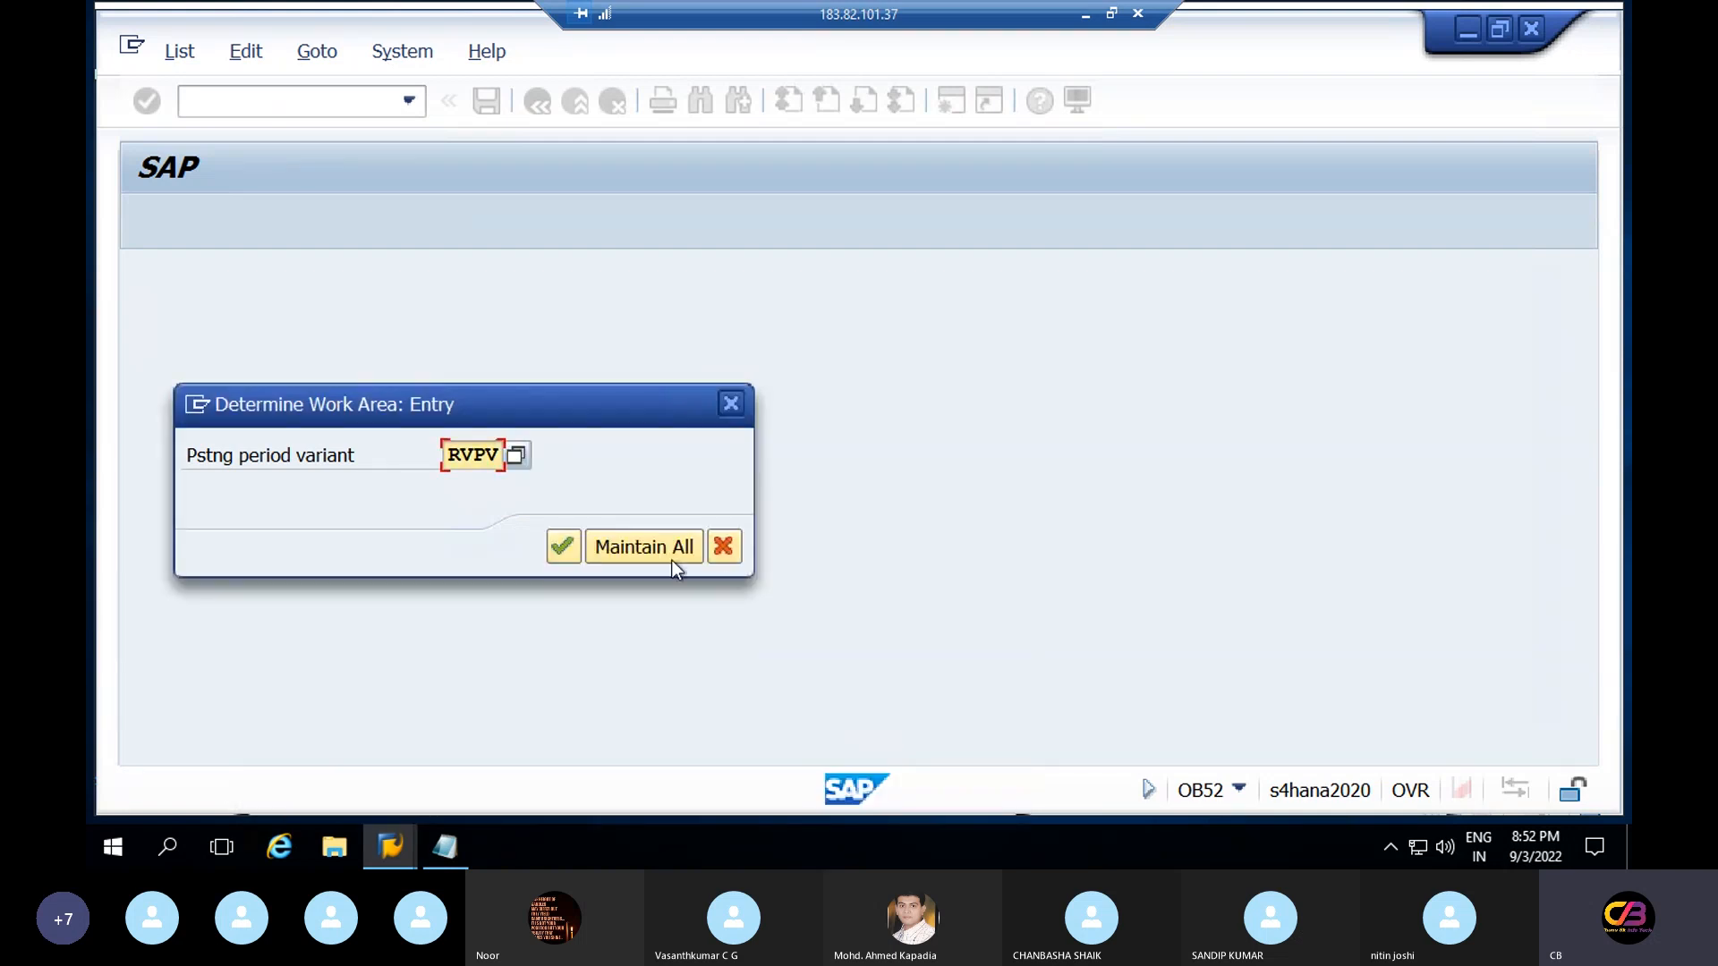
{"action": "left_click", "coordinate": [660, 555]}
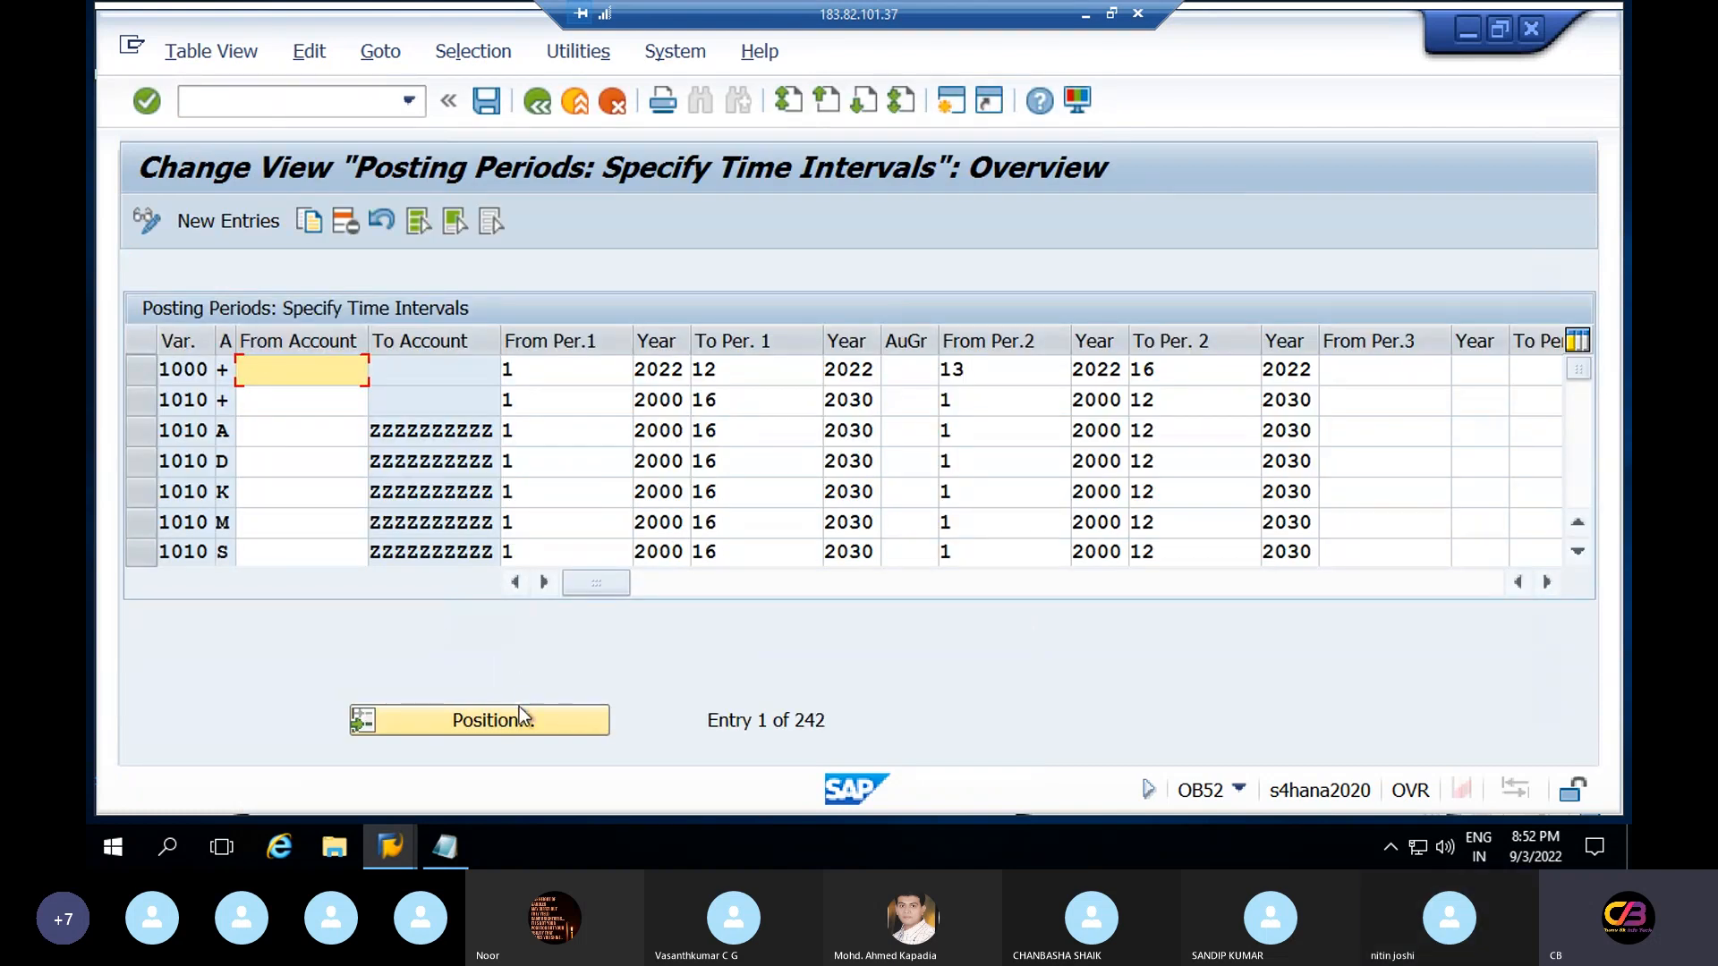
Position the list on the mistyped variant 'rvpv' and scroll through the entries
{"action": "left_click", "coordinate": [520, 712]}
{"action": "type", "text": "r"}
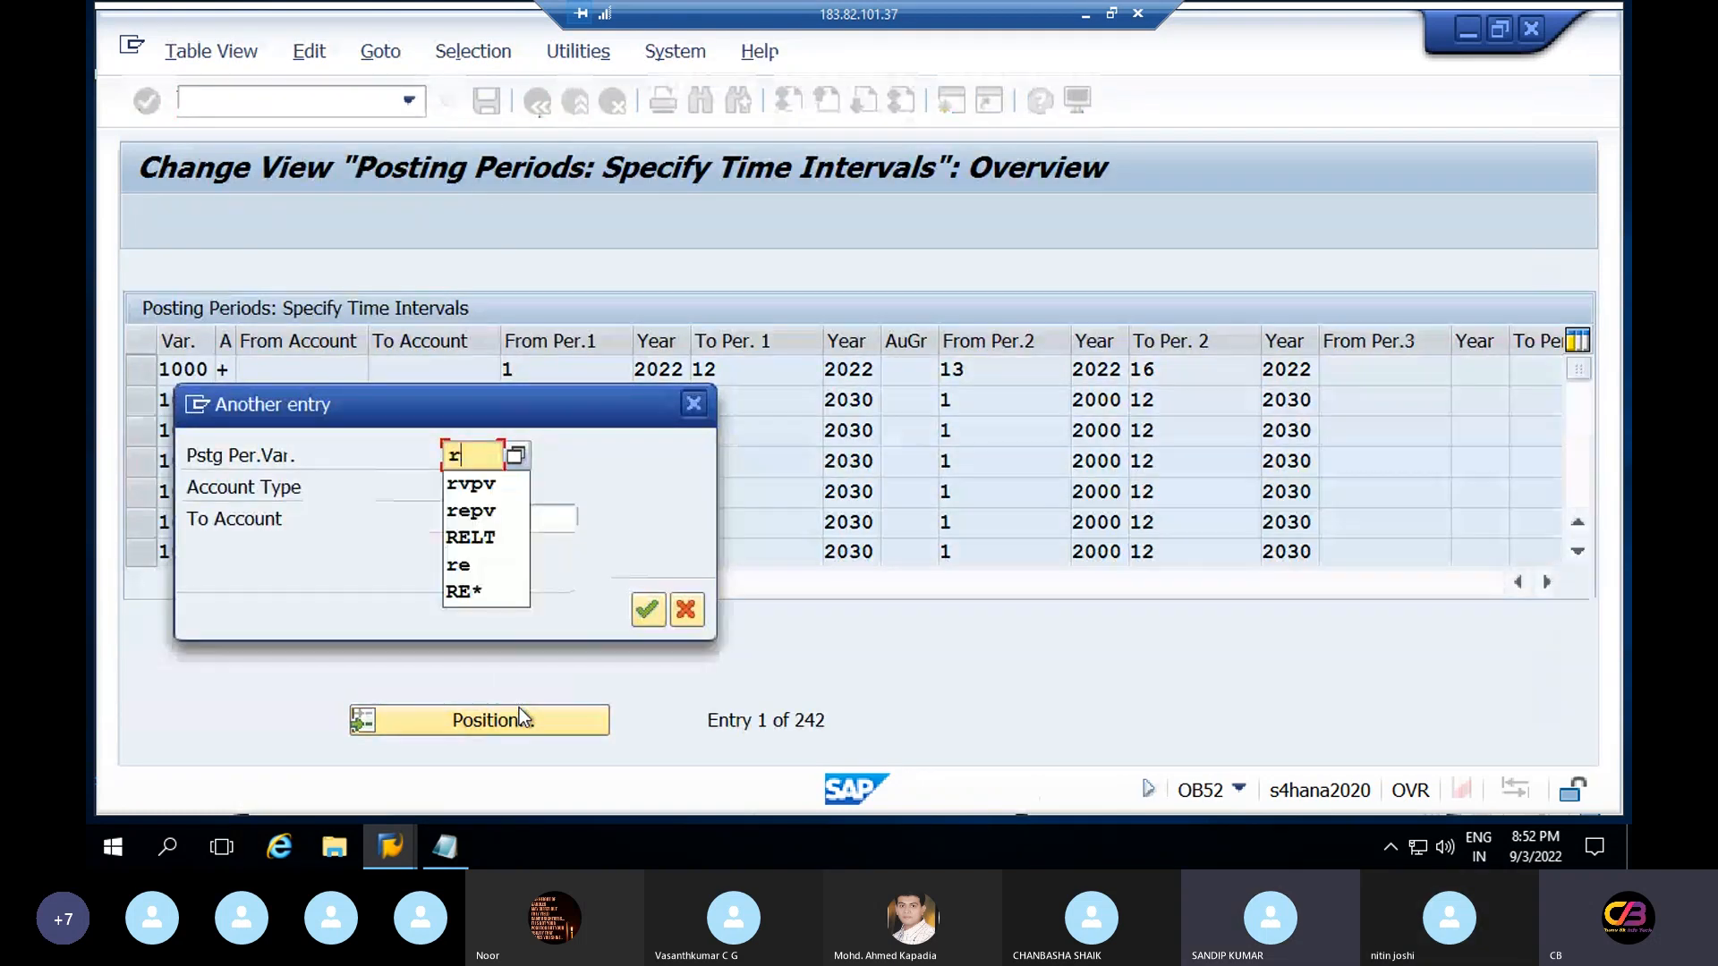
{"action": "type", "text": "vpv"}
{"action": "key", "text": "Return"}
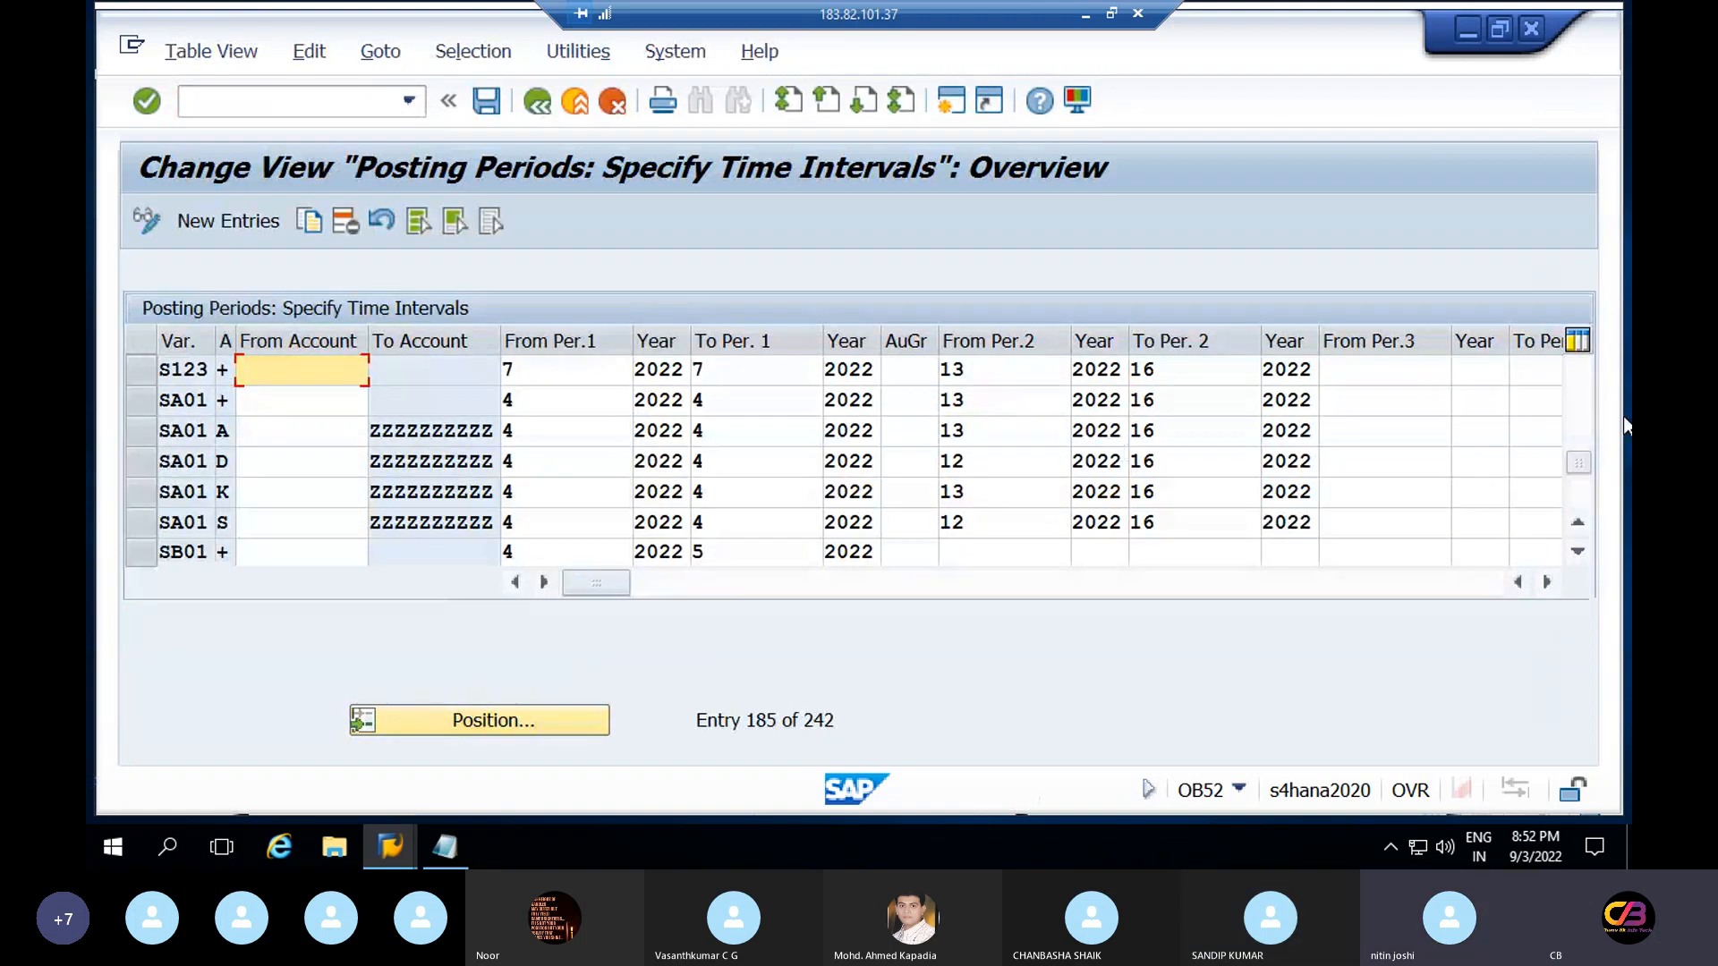
{"action": "left_click", "coordinate": [1580, 411]}
{"action": "left_click", "coordinate": [1581, 411]}
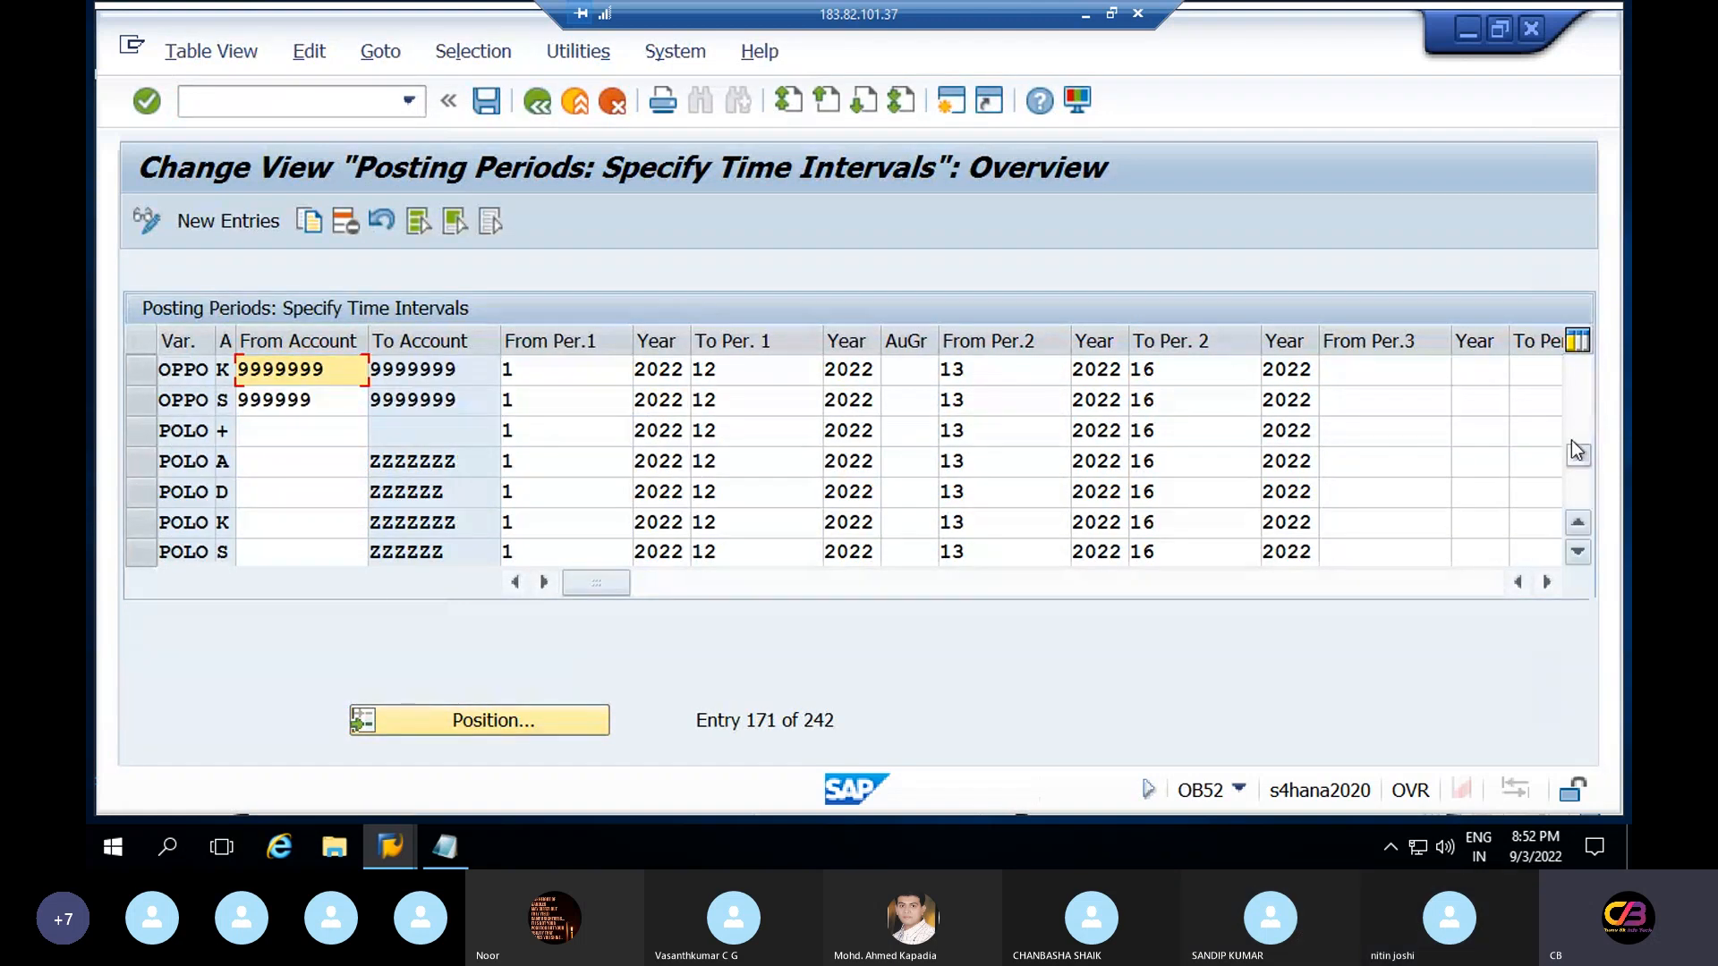
{"action": "left_click_drag", "start_coordinate": [1578, 452], "coordinate": [1578, 474]}
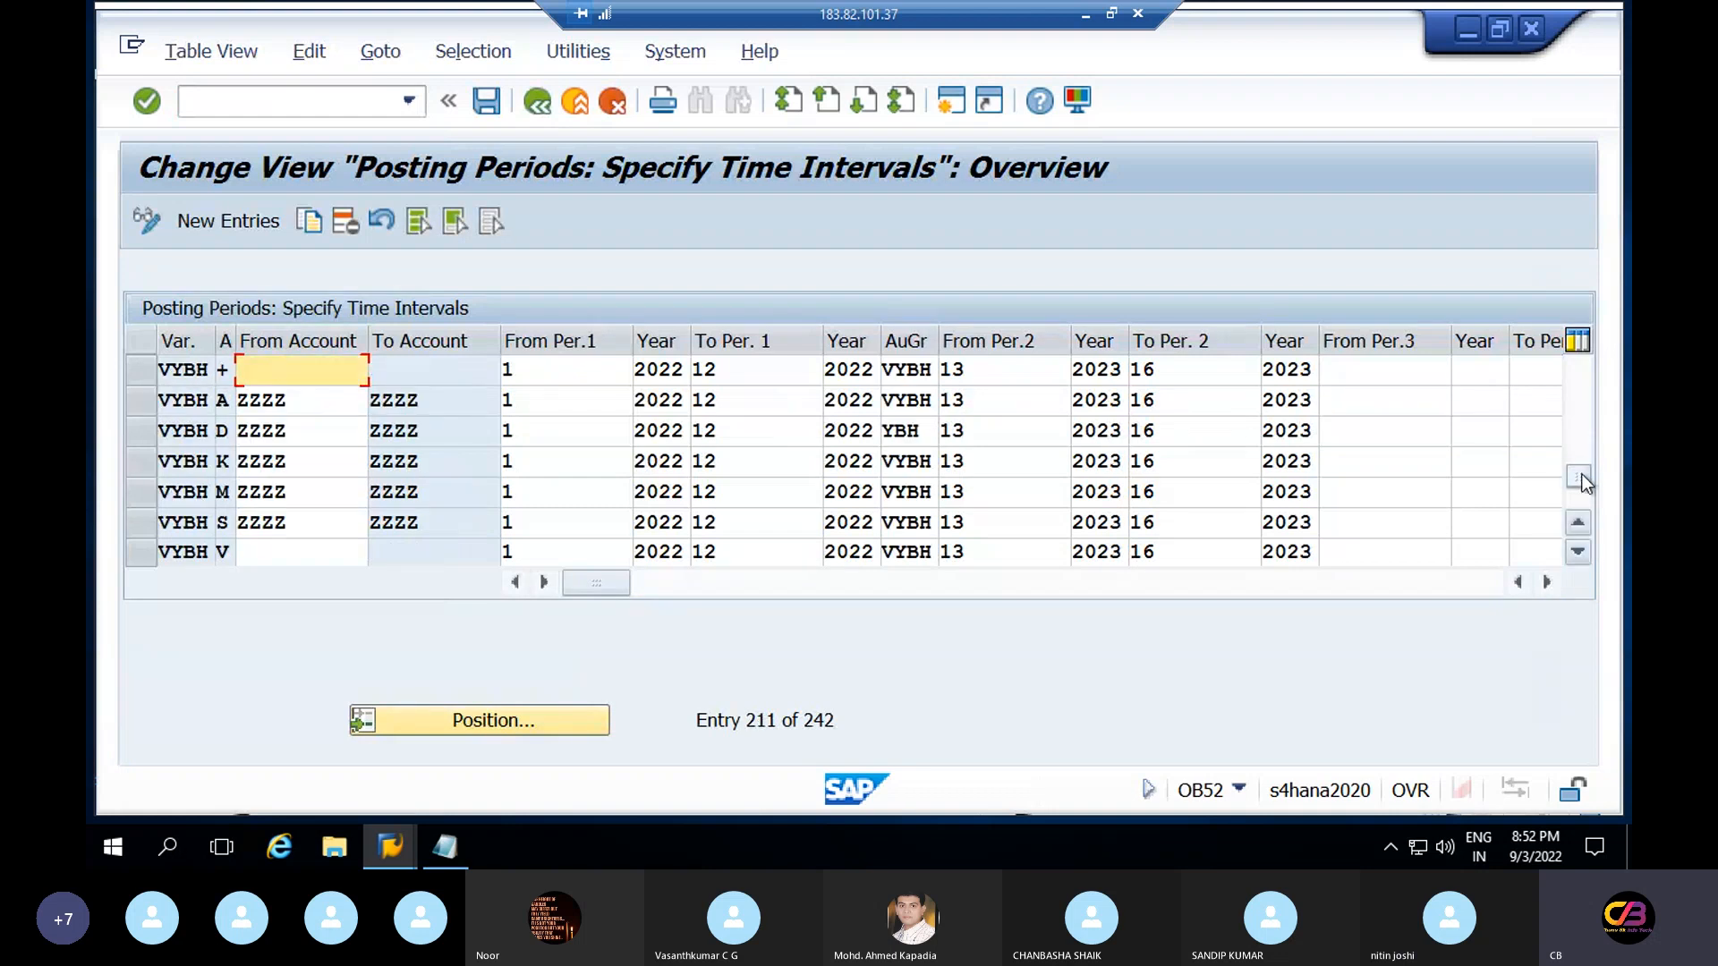
{"action": "left_click", "coordinate": [1581, 495]}
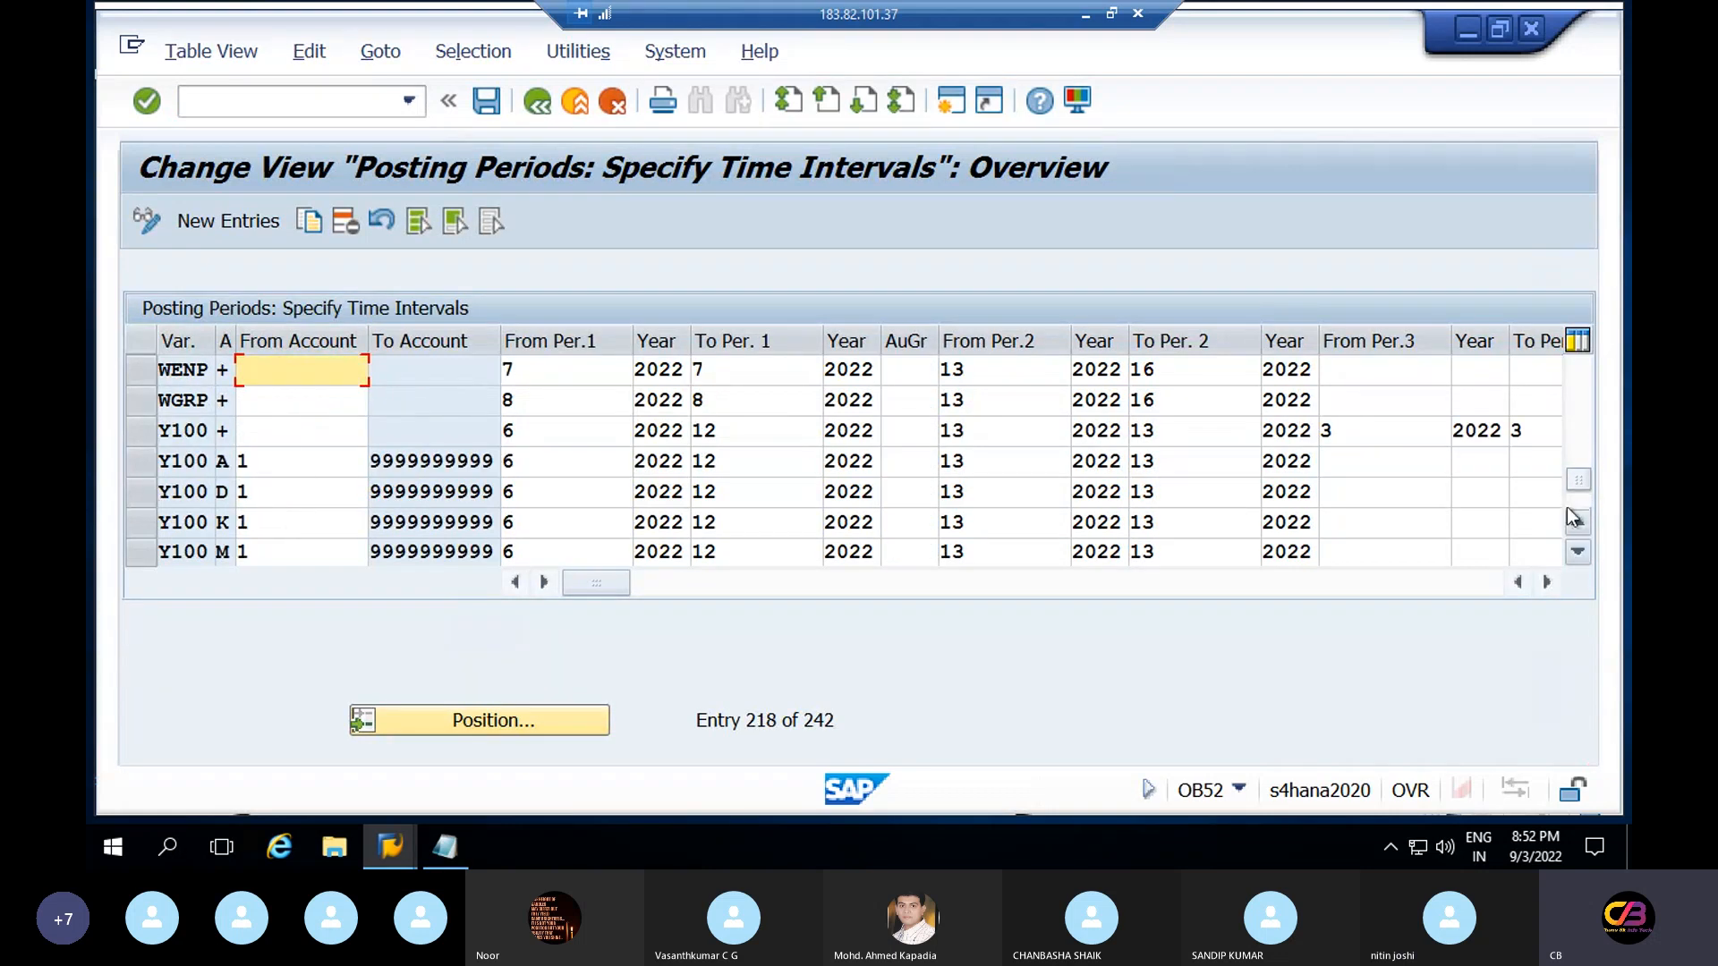
{"action": "left_click", "coordinate": [1575, 518]}
{"action": "left_click", "coordinate": [1576, 517]}
{"action": "left_click", "coordinate": [1576, 518]}
{"action": "left_click", "coordinate": [1575, 517]}
{"action": "left_click", "coordinate": [1575, 517]}
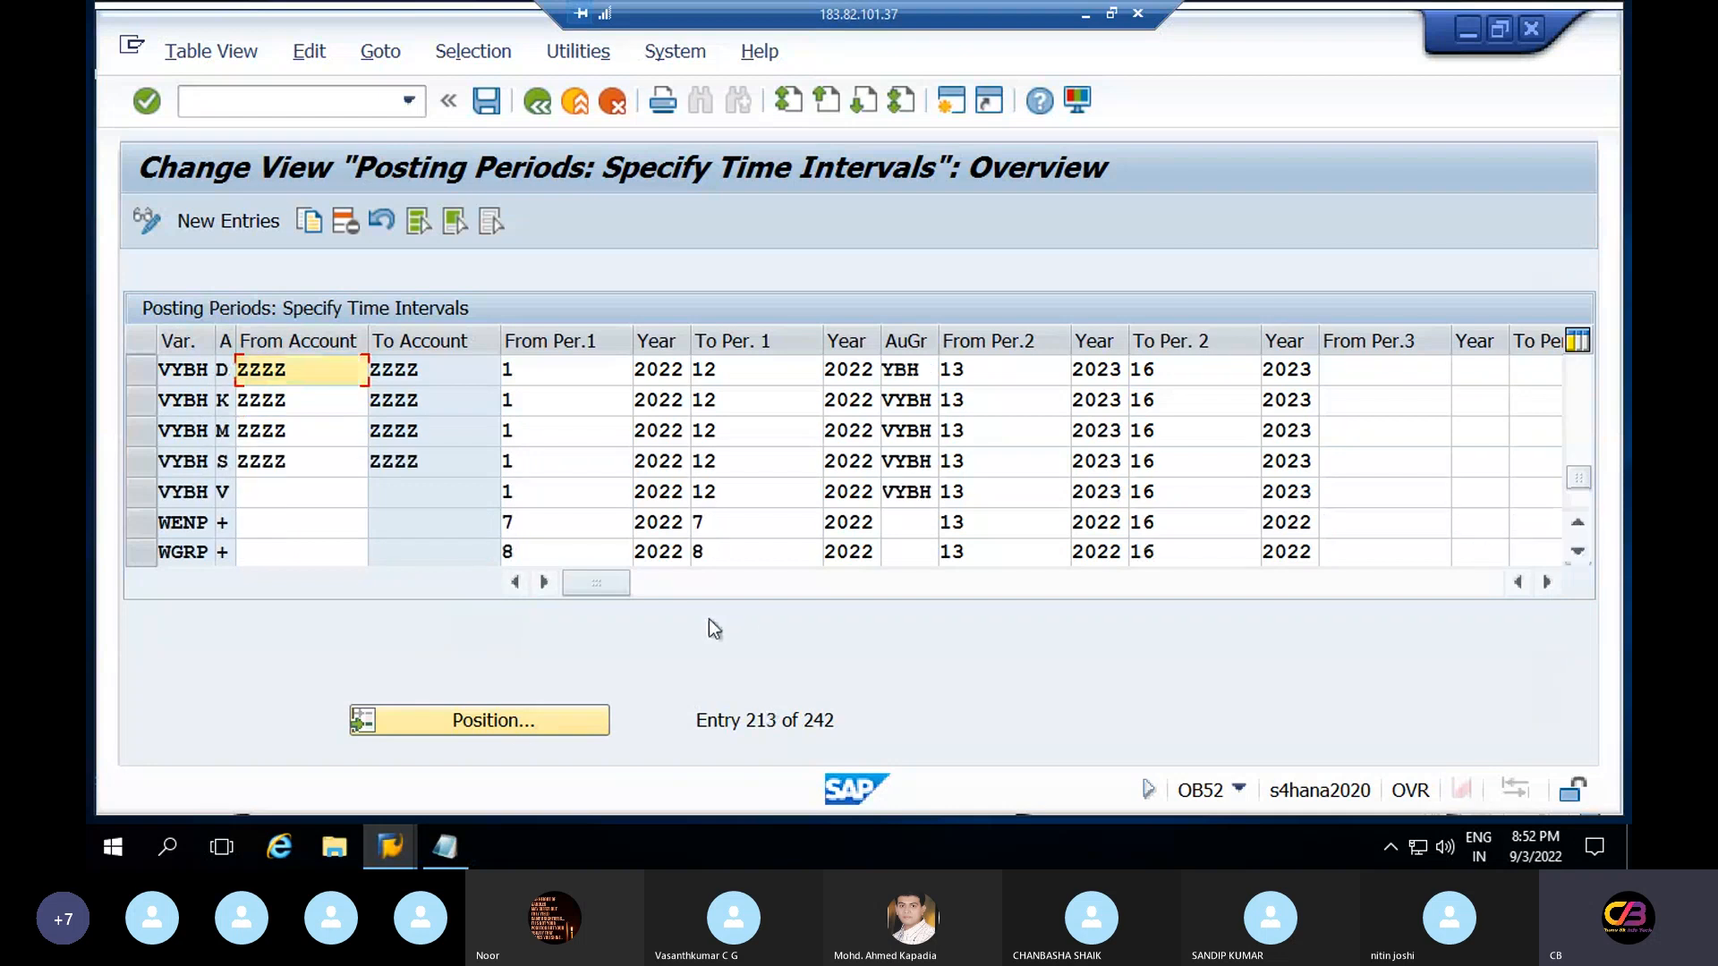
Position the posting periods list on variant REPV, chosen from earlier entries
{"action": "left_click", "coordinate": [488, 716]}
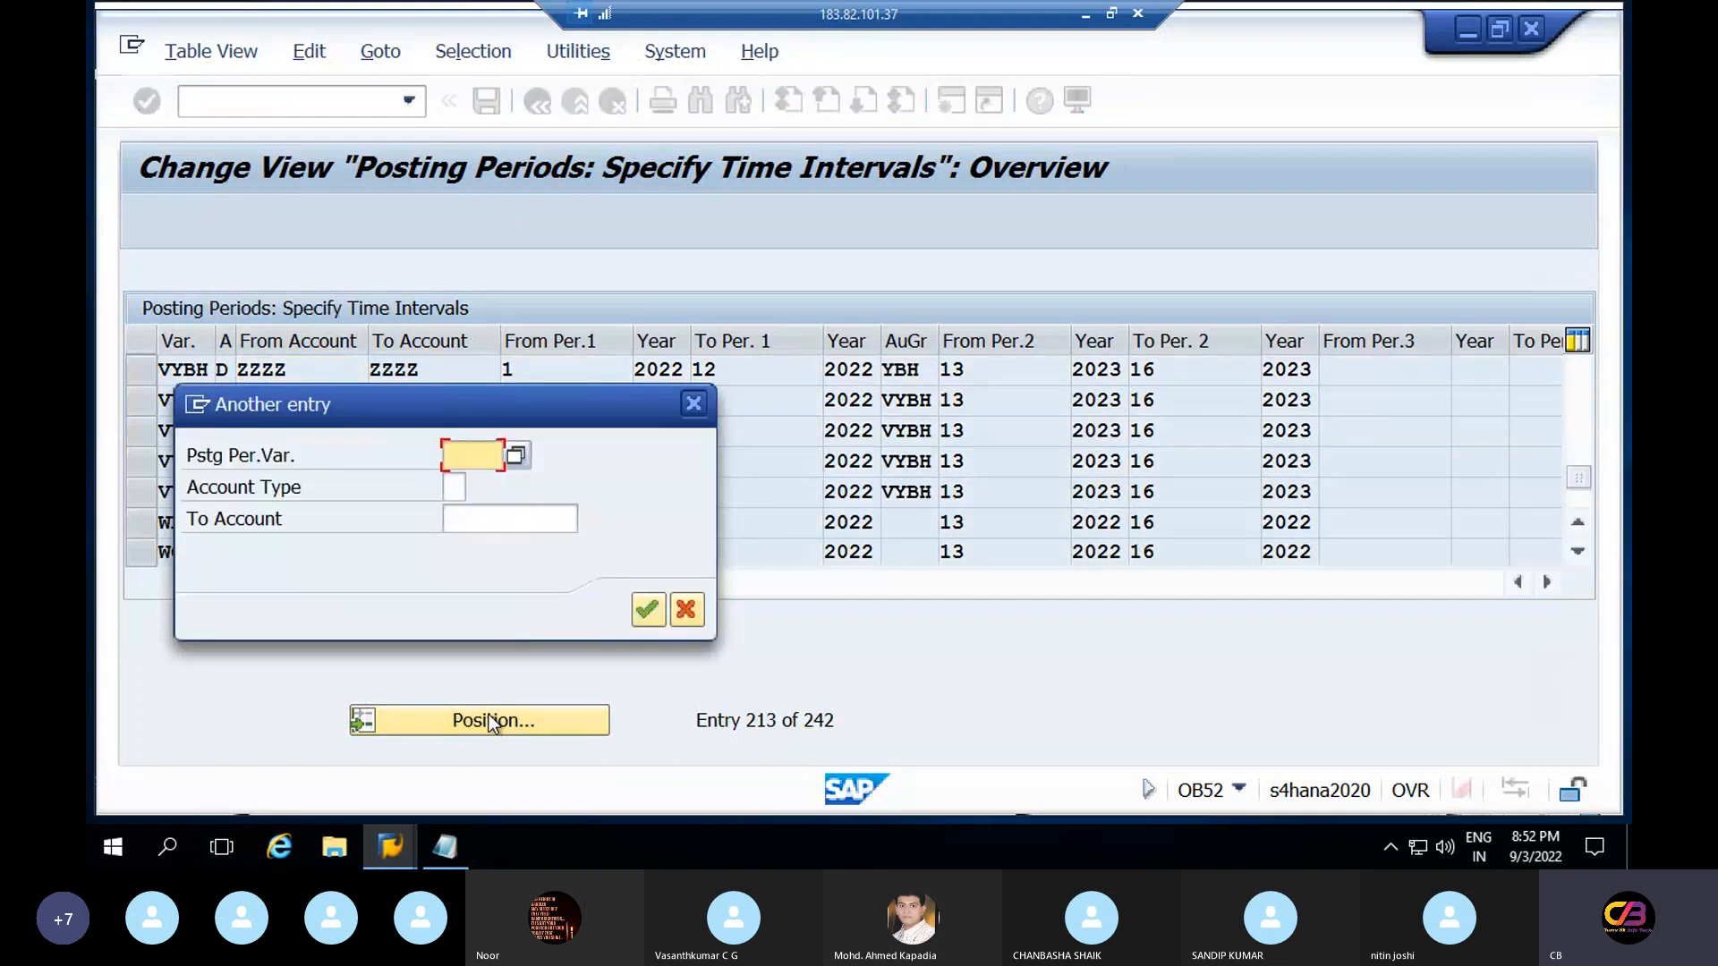
{"action": "type", "text": "re"}
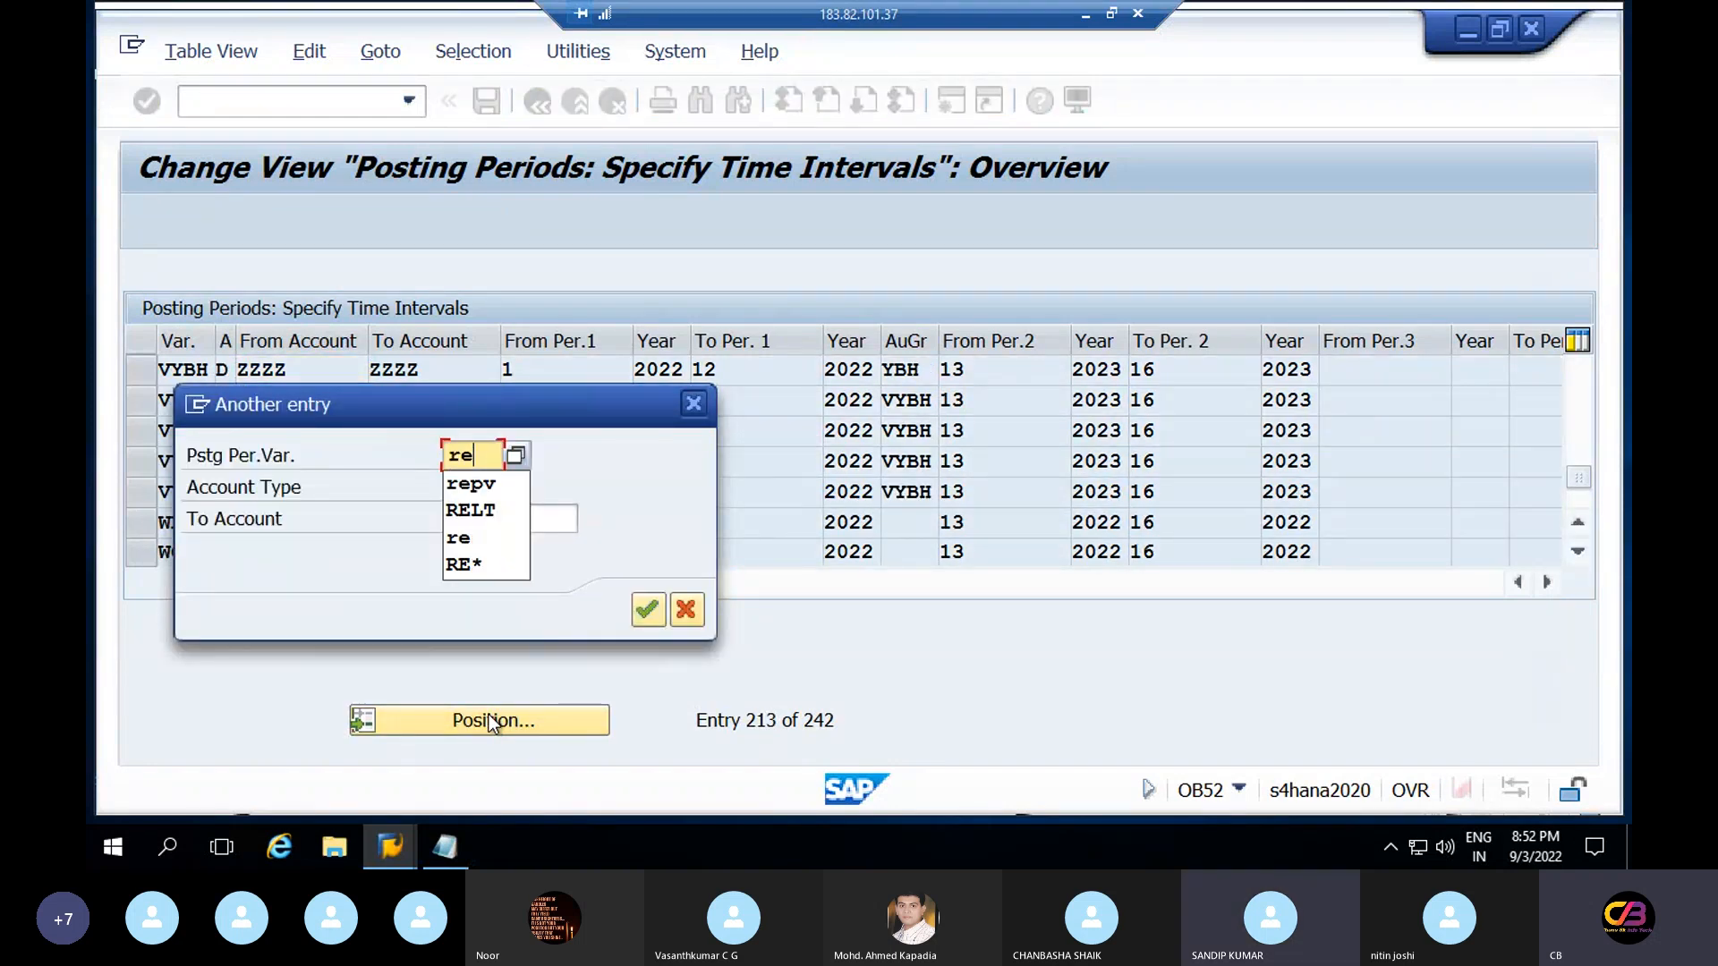
{"action": "left_click", "coordinate": [470, 488]}
{"action": "left_click", "coordinate": [648, 611]}
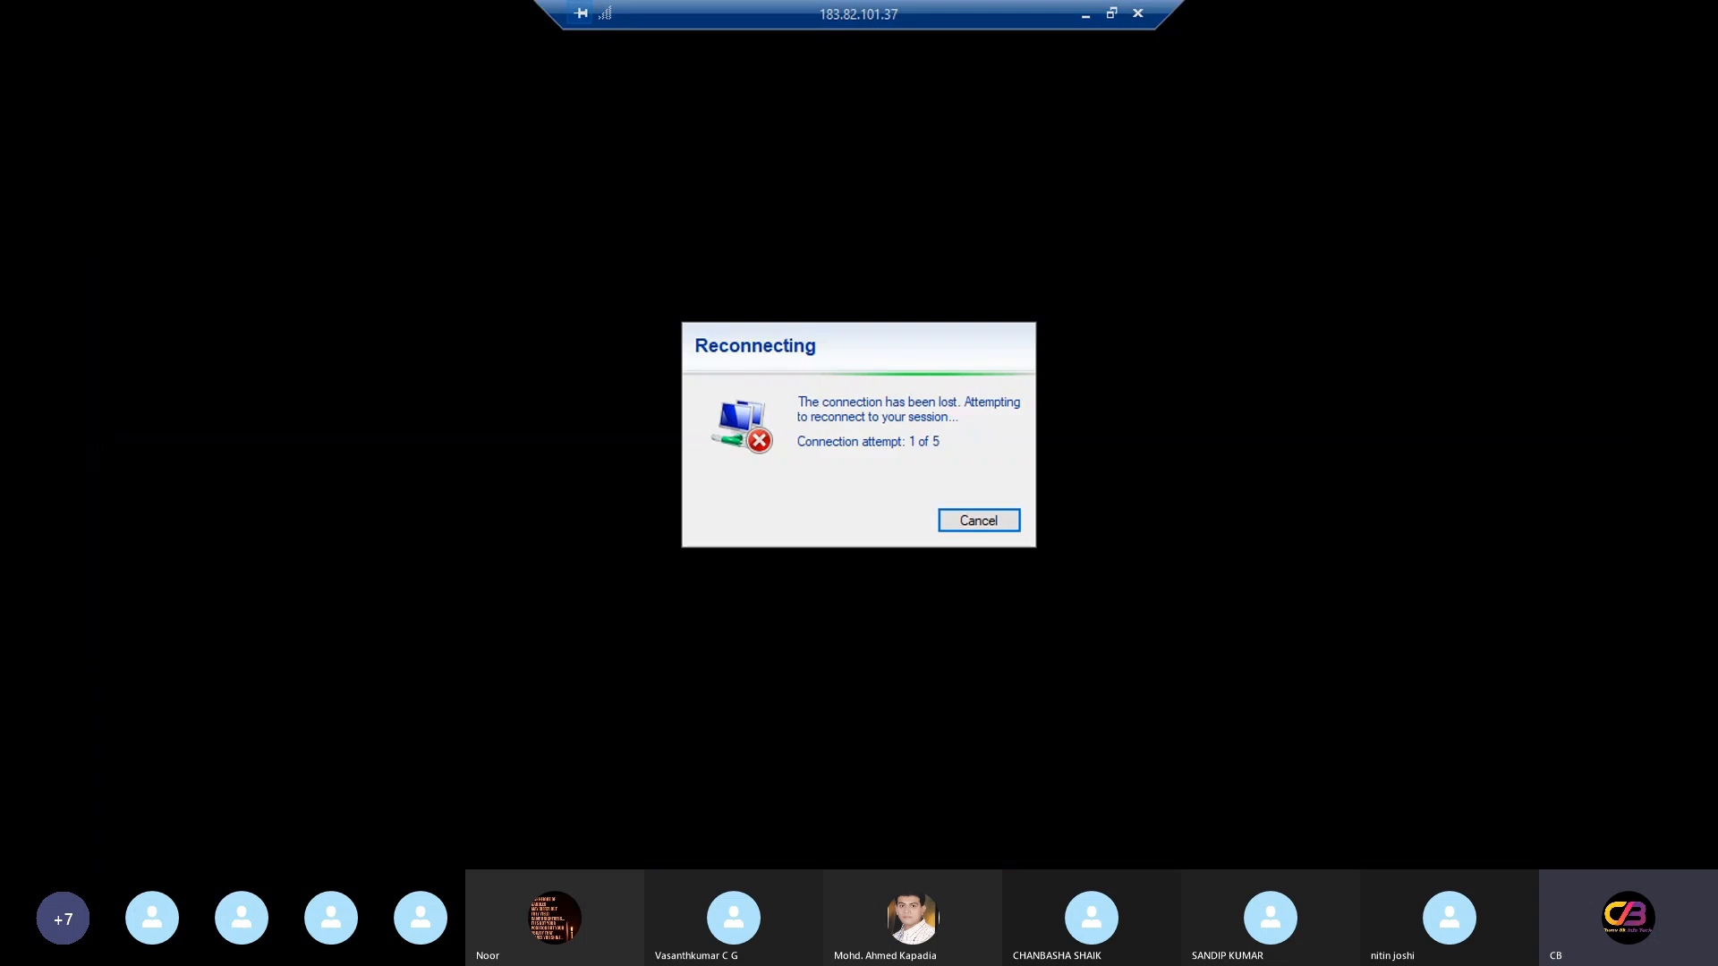
Cancel the failed reconnection and relaunch Remote Desktop Connection to the server
{"action": "left_click", "coordinate": [978, 521]}
{"action": "left_click", "coordinate": [352, 854]}
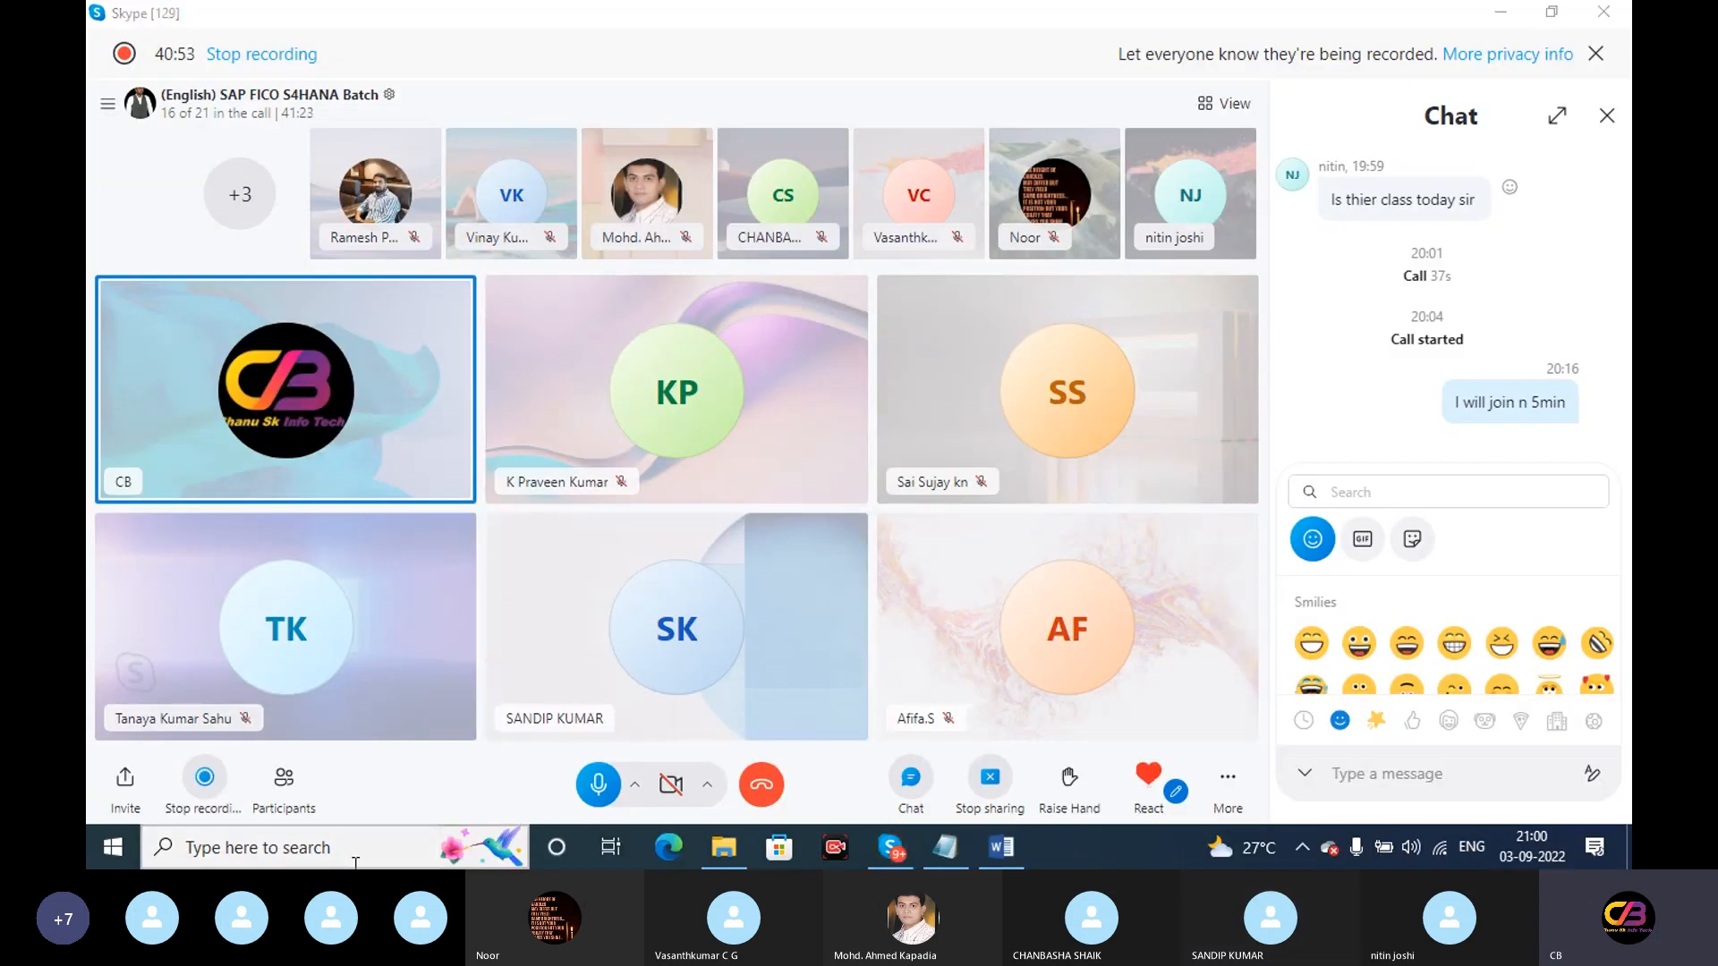
{"action": "type", "text": "run"}
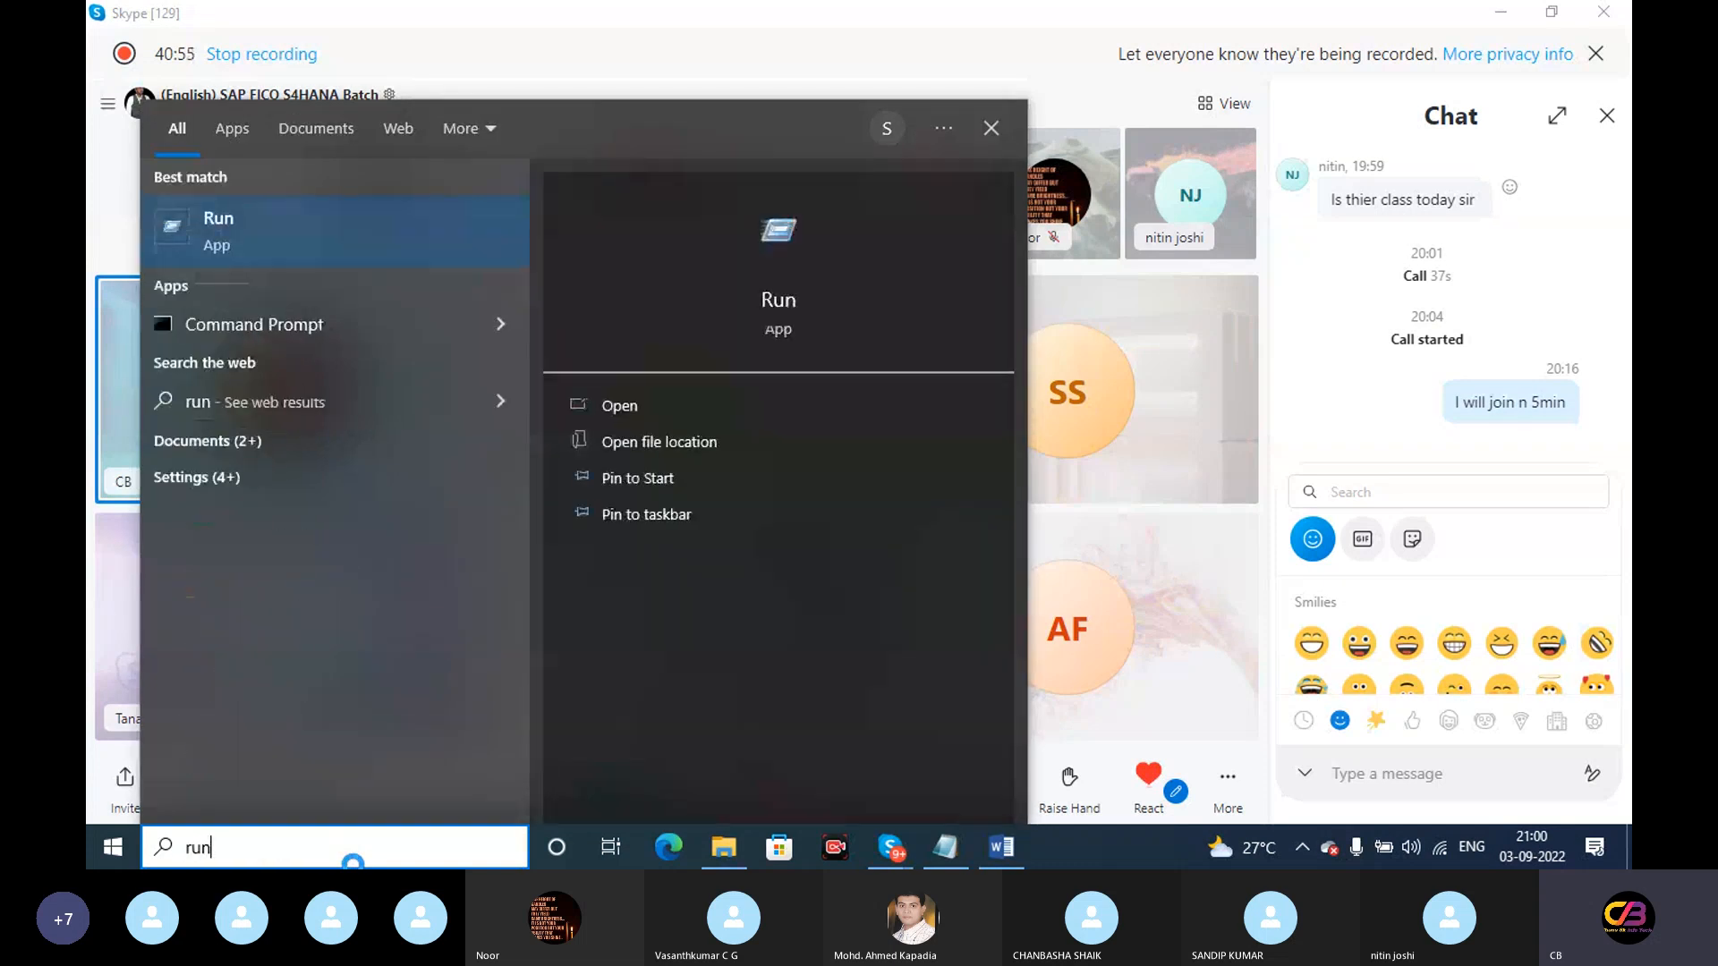
{"action": "key", "text": "Return"}
{"action": "left_click", "coordinate": [280, 778]}
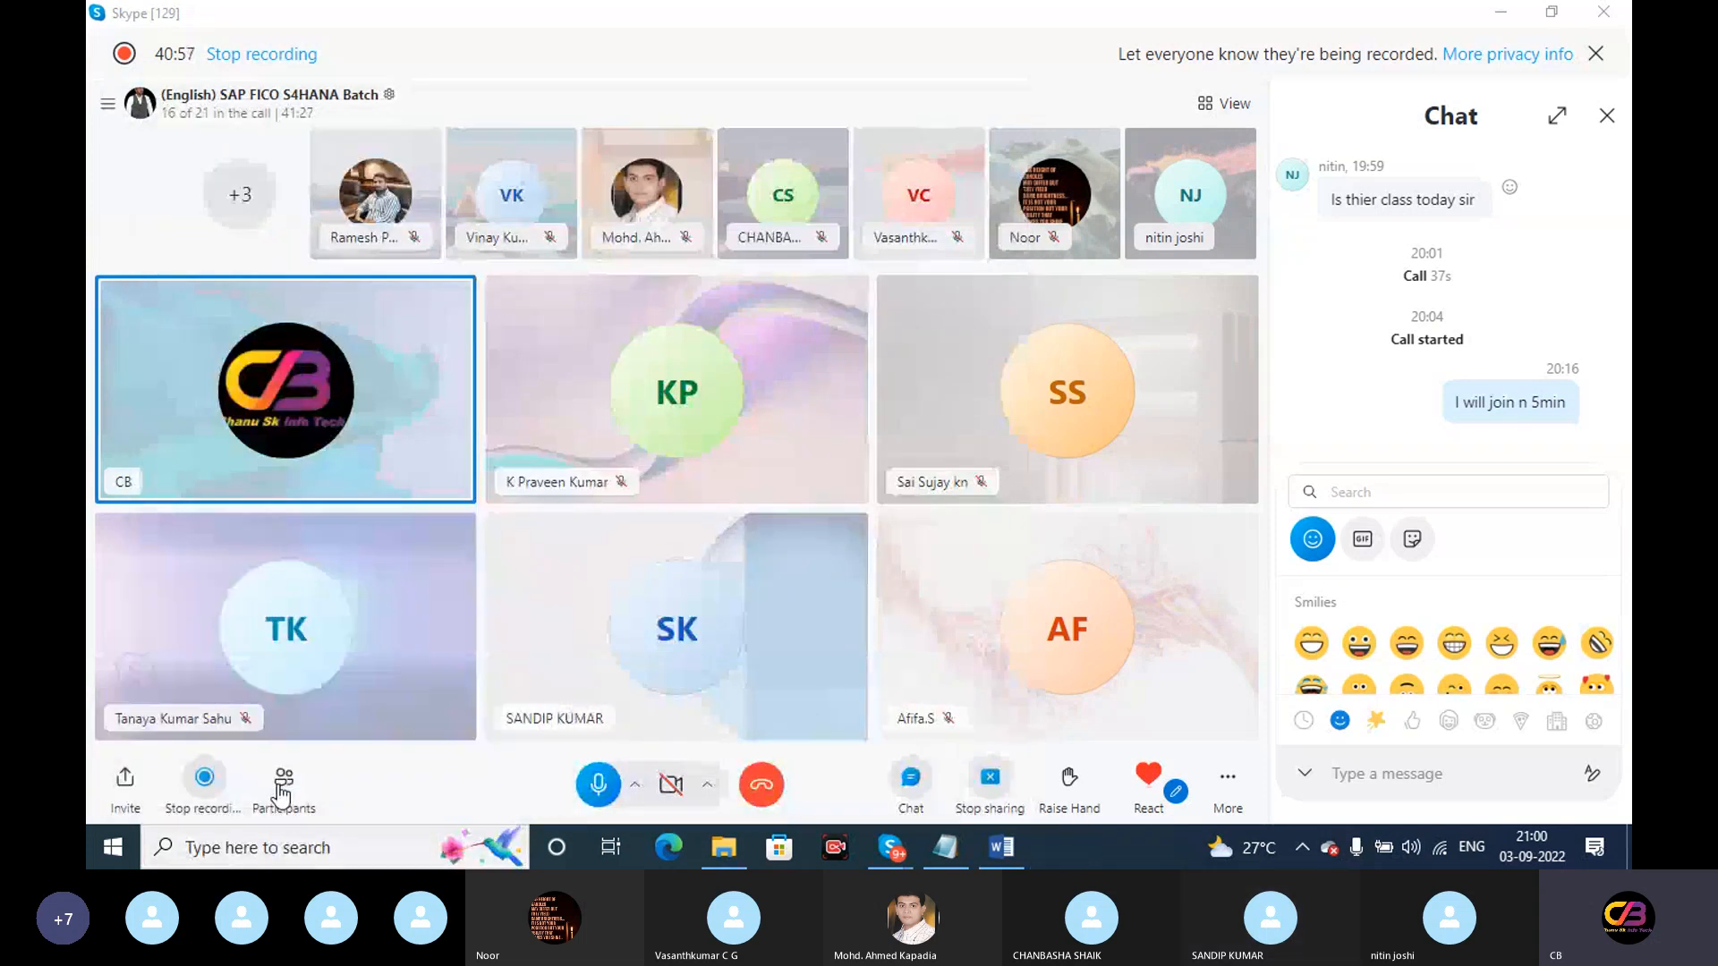
{"action": "left_click", "coordinate": [907, 398]}
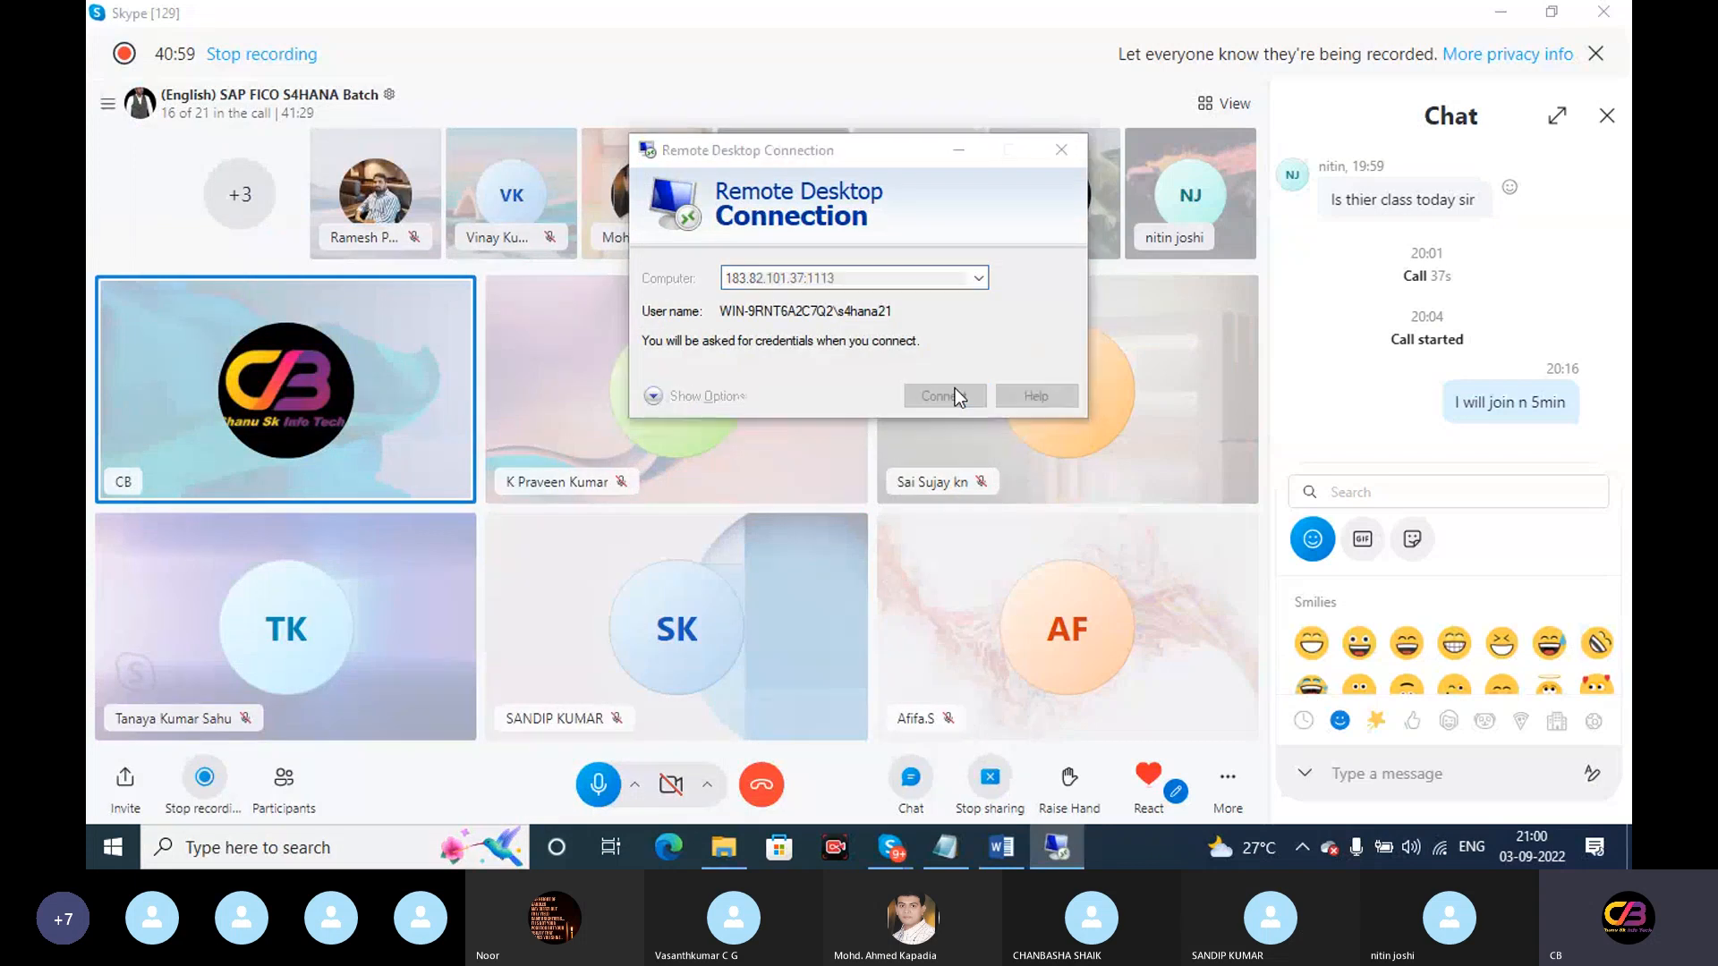
Paste the account password from Notepad and accept the certificate warning
{"action": "left_click", "coordinate": [959, 842]}
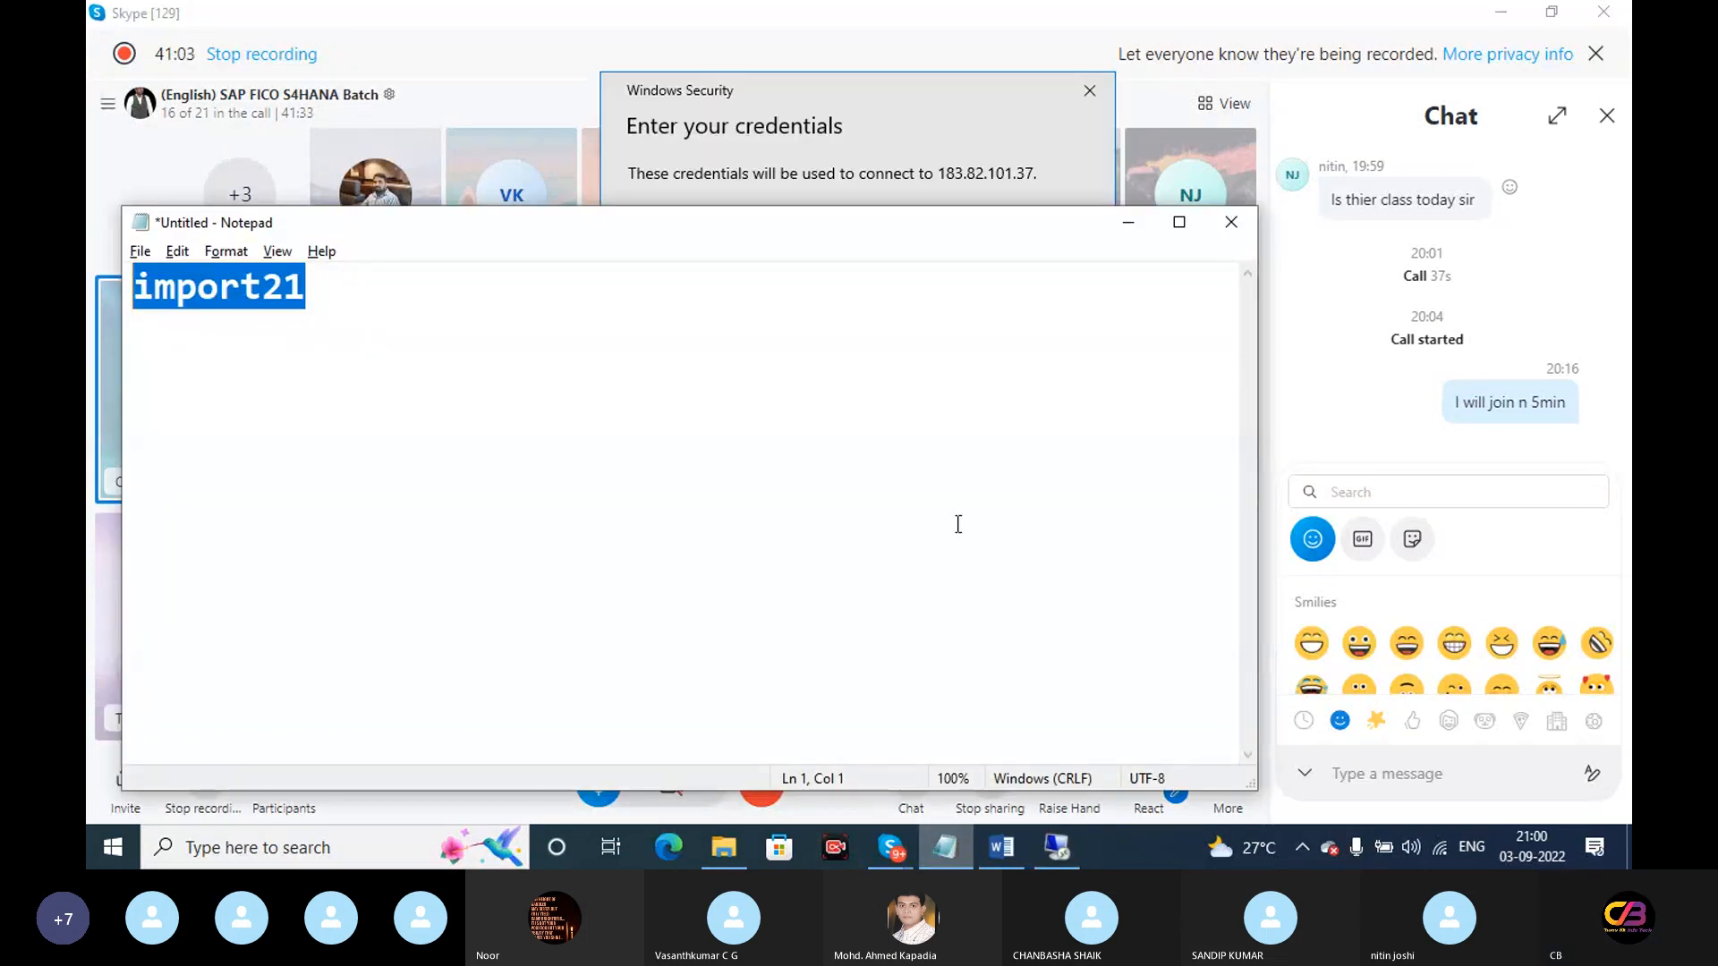
{"action": "left_click", "coordinate": [1124, 234]}
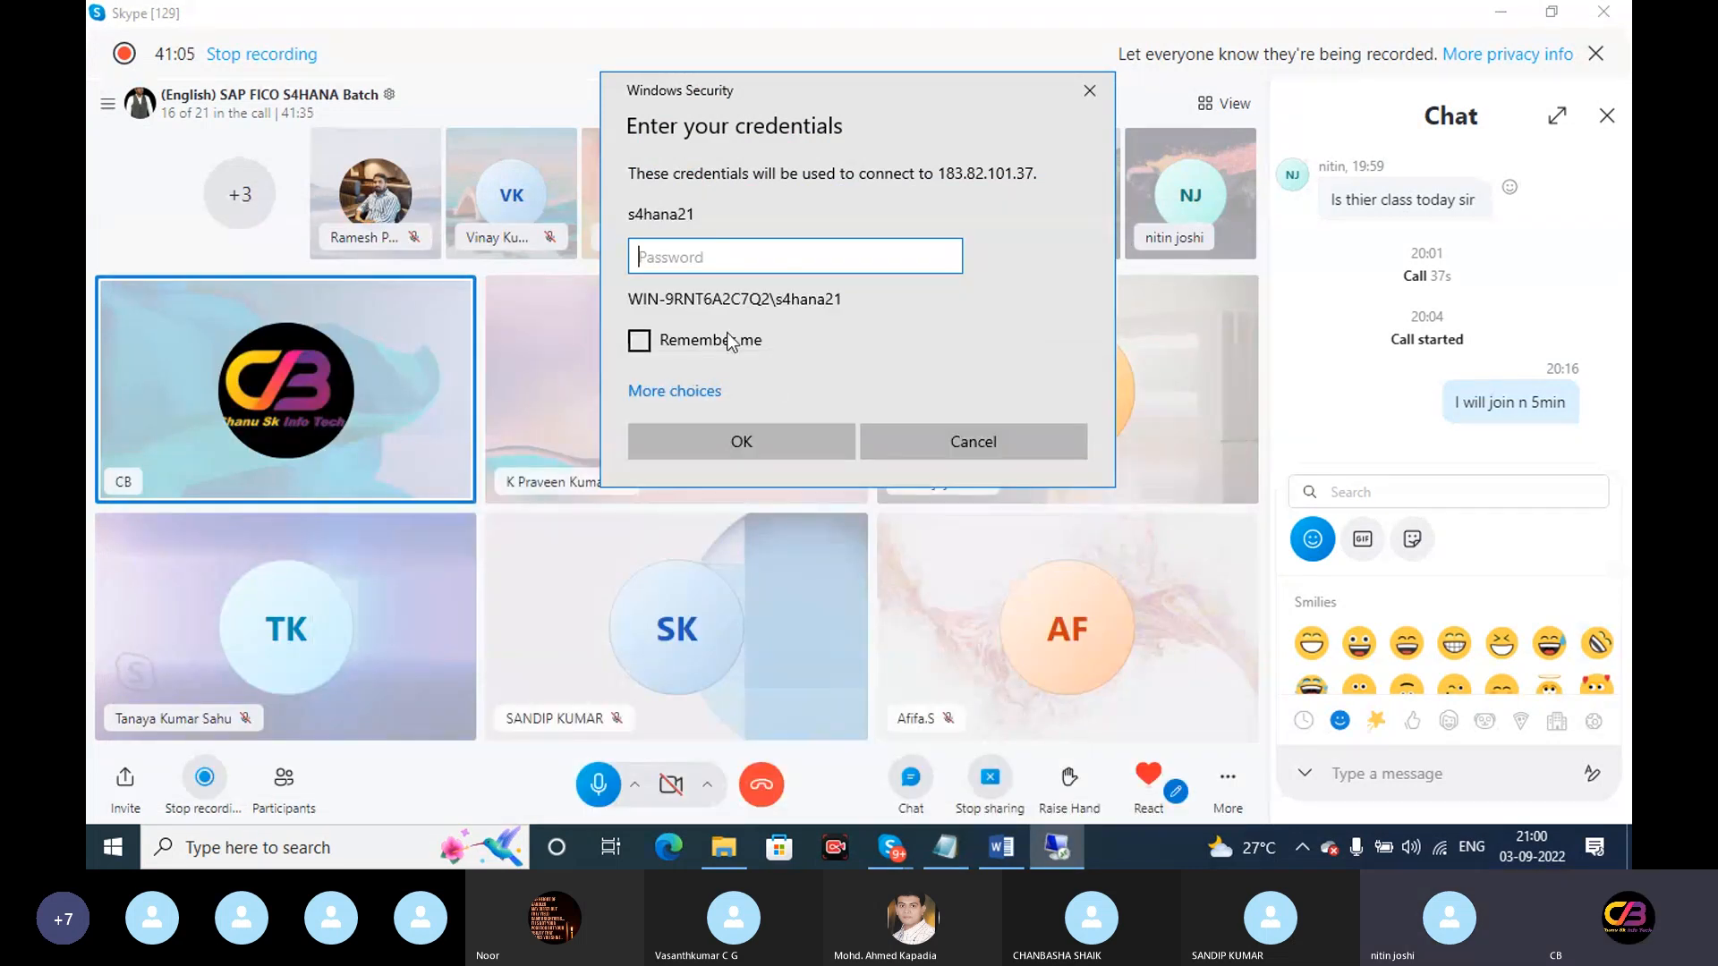
{"action": "key", "text": "ctrl+v"}
{"action": "key", "text": "Return"}
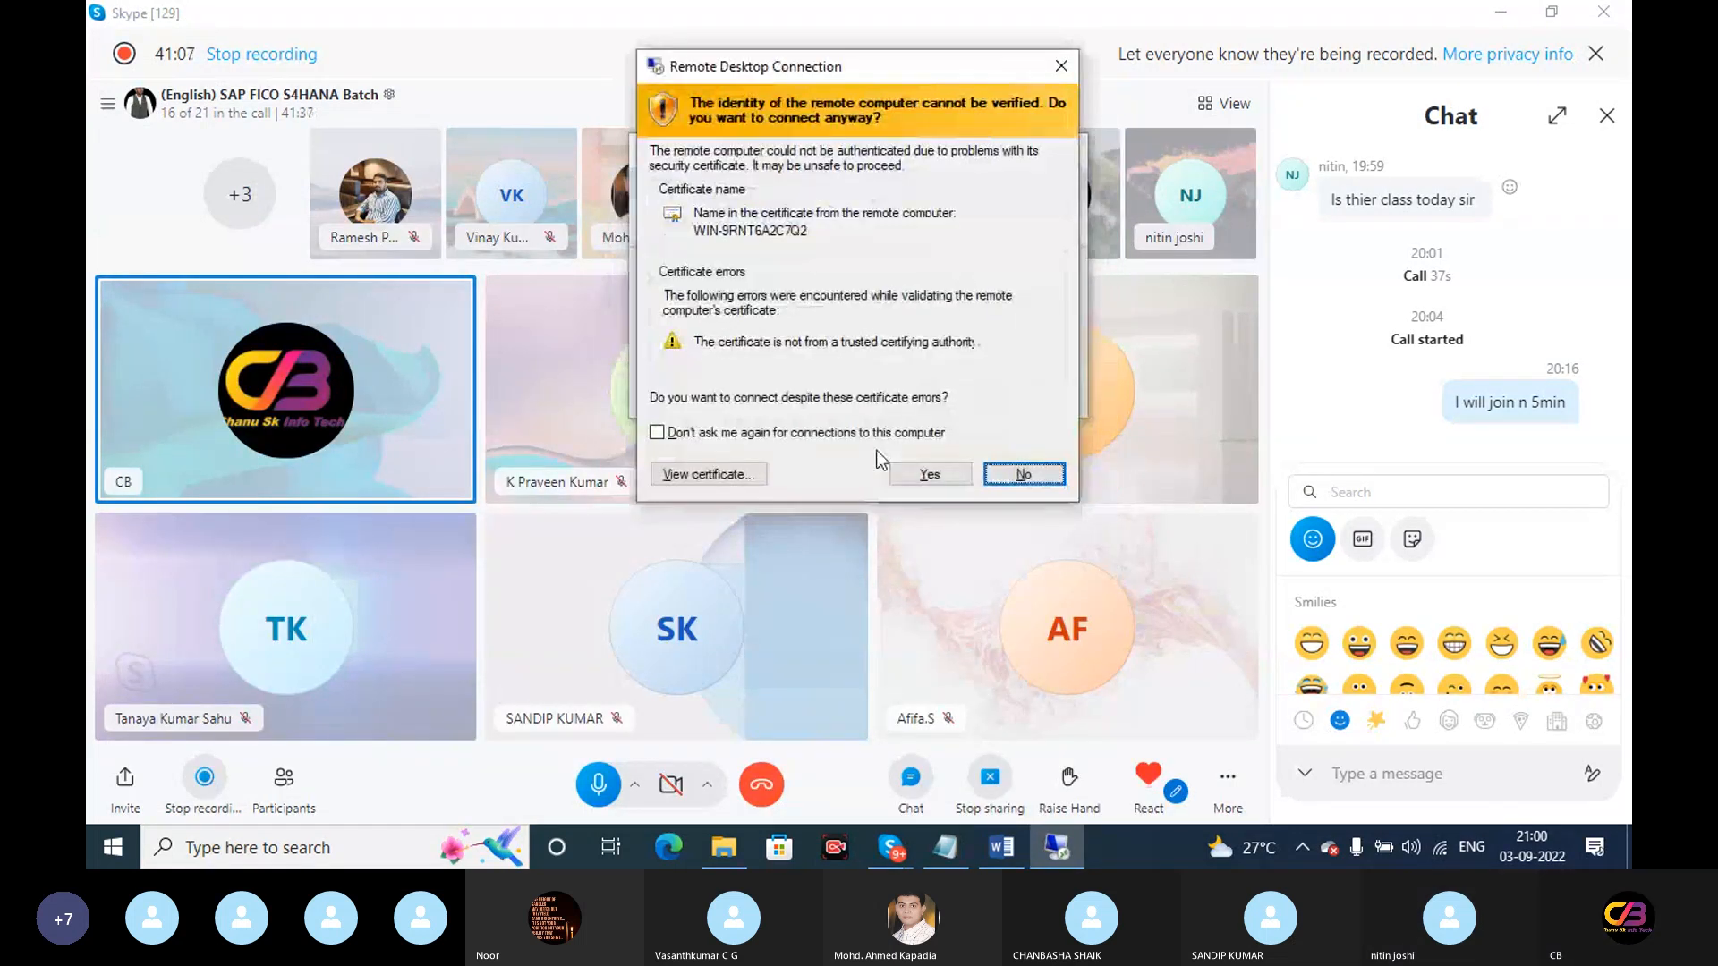
{"action": "left_click", "coordinate": [933, 479]}
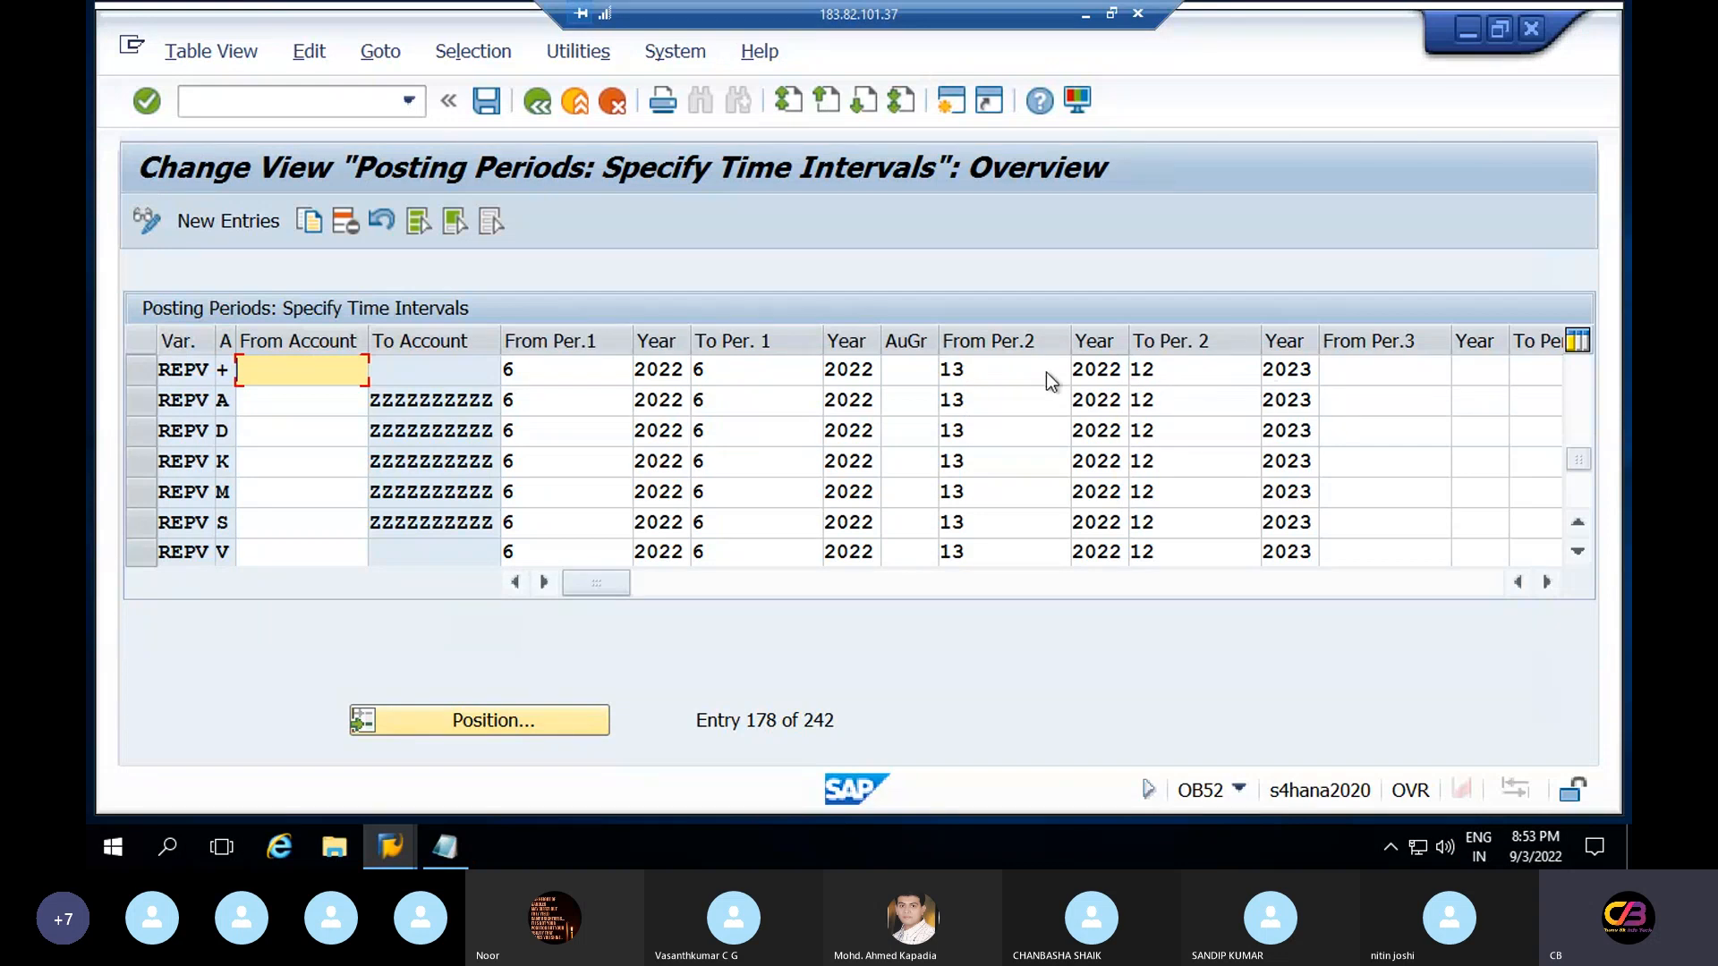
Change To Per. 2 from 12 to 16 on REPV rows +, A and D
{"action": "left_click", "coordinate": [1191, 370]}
{"action": "key", "text": "BackSpace"}
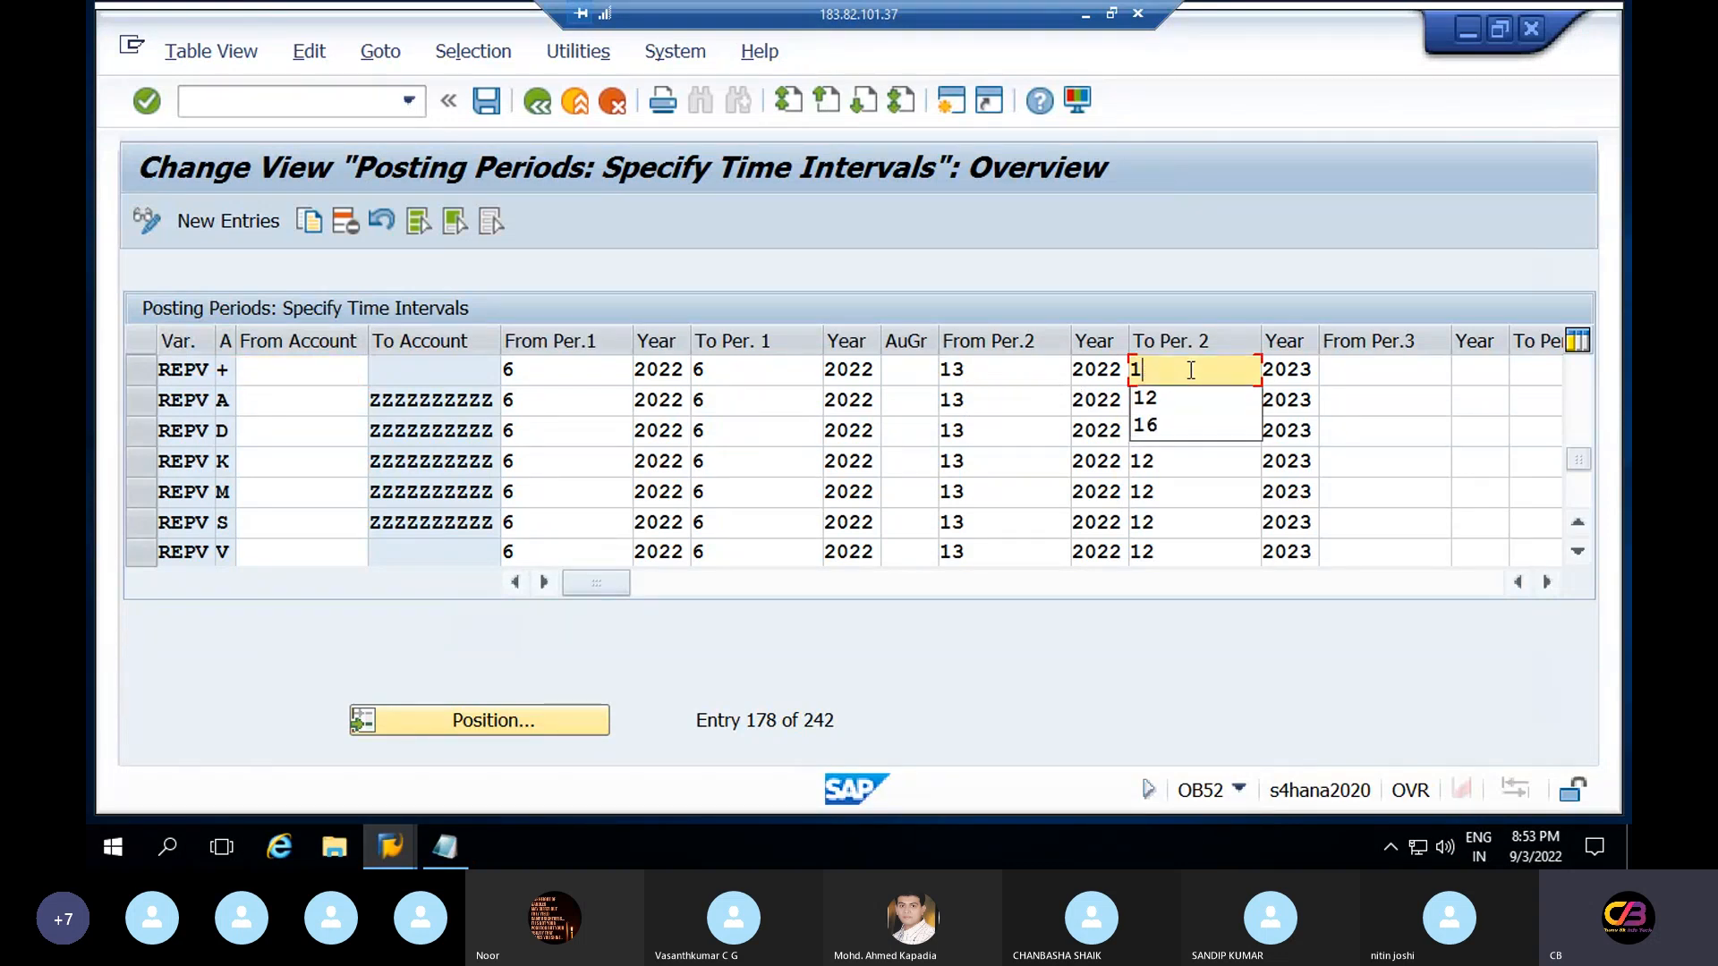
{"action": "type", "text": "6"}
{"action": "left_click", "coordinate": [1190, 401]}
{"action": "key", "text": "BackSpace"}
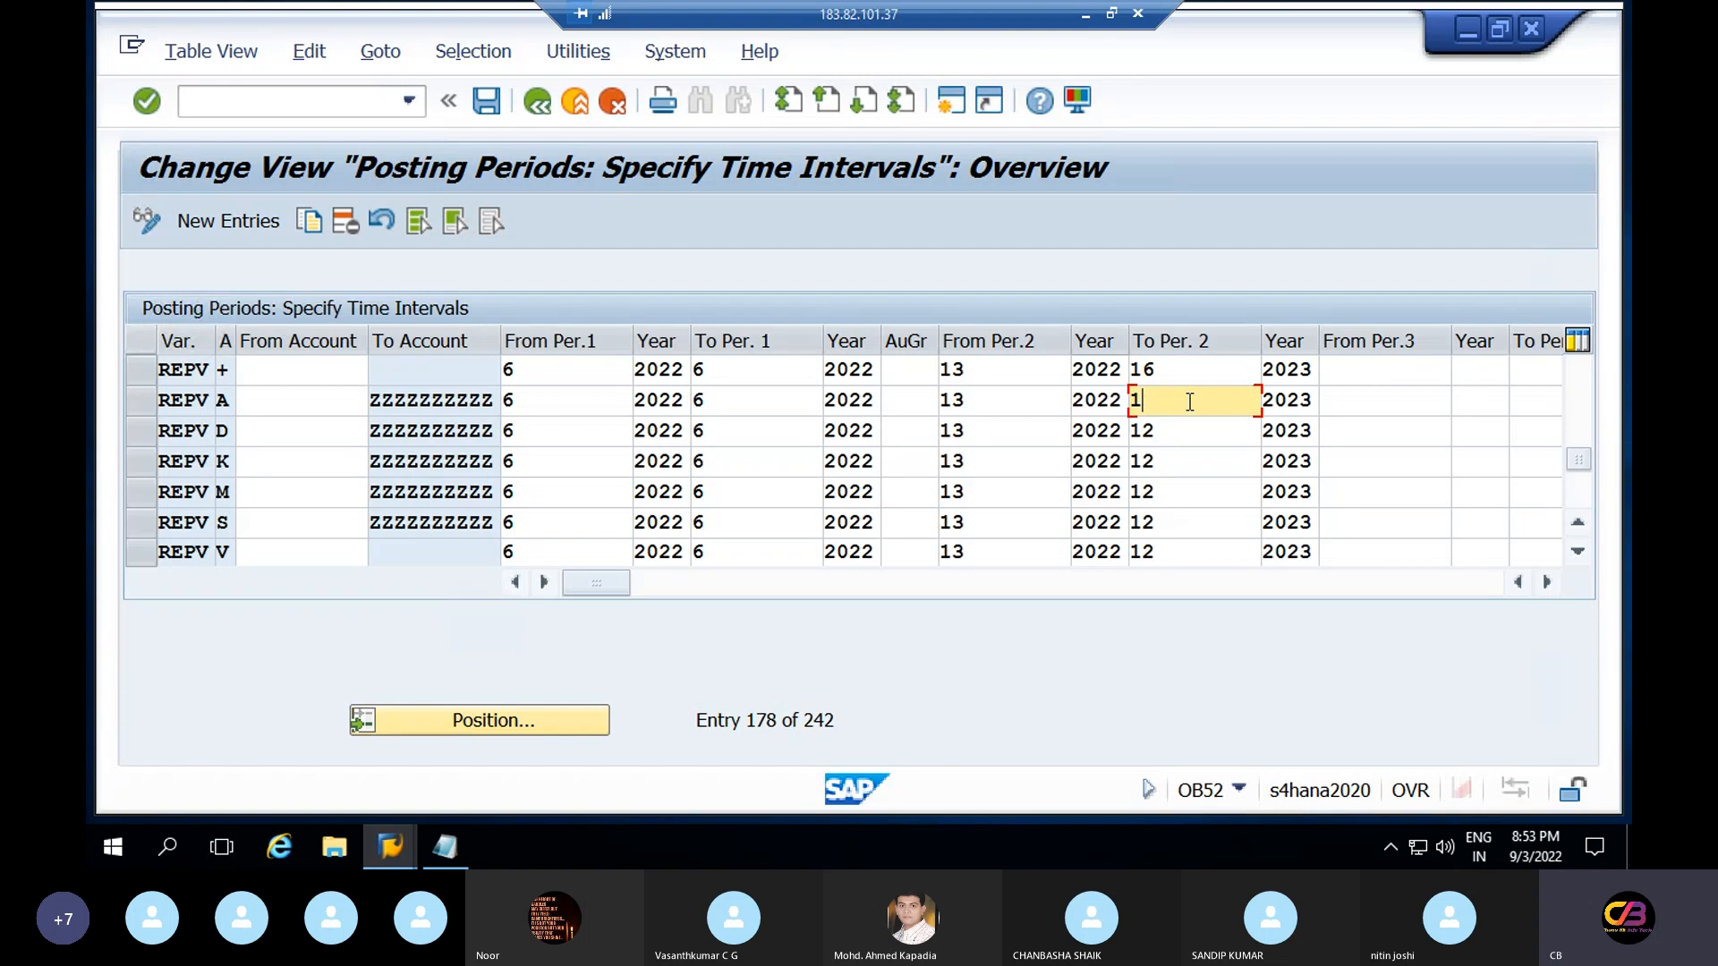
{"action": "type", "text": "6"}
{"action": "left_click", "coordinate": [1187, 430]}
{"action": "key", "text": "BackSpace"}
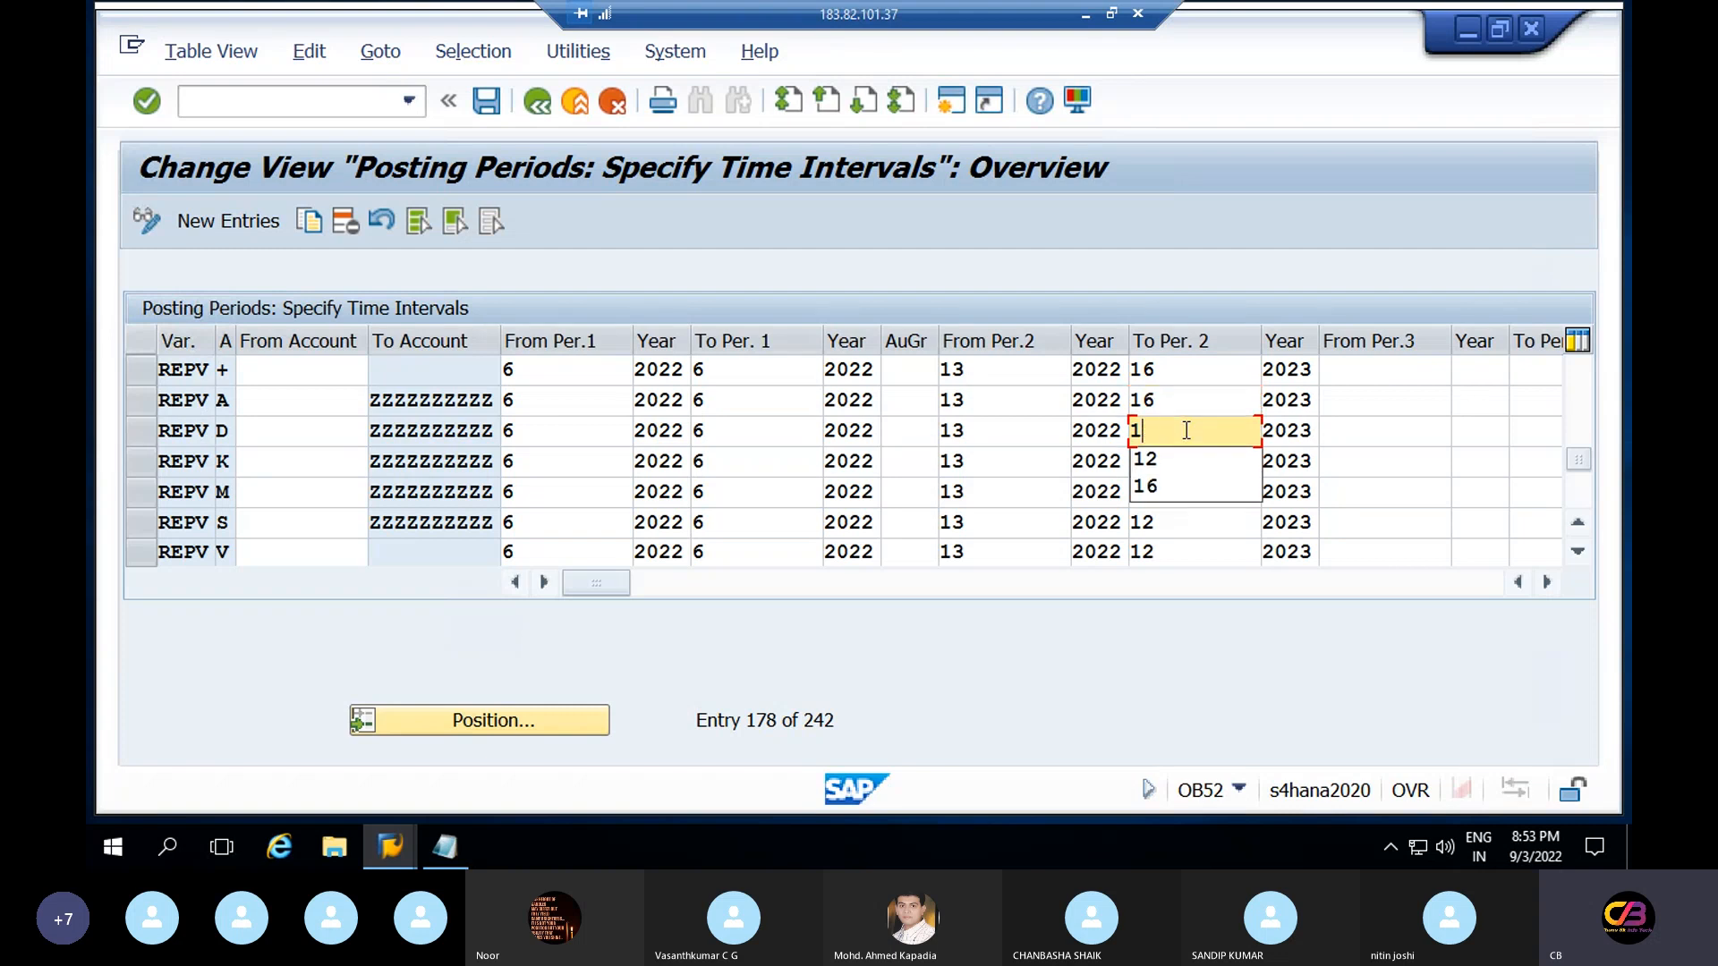
{"action": "type", "text": "6"}
Change To Per. 2 from 12 to 16 on REPV rows K, M, S and V
{"action": "left_click", "coordinate": [1187, 462]}
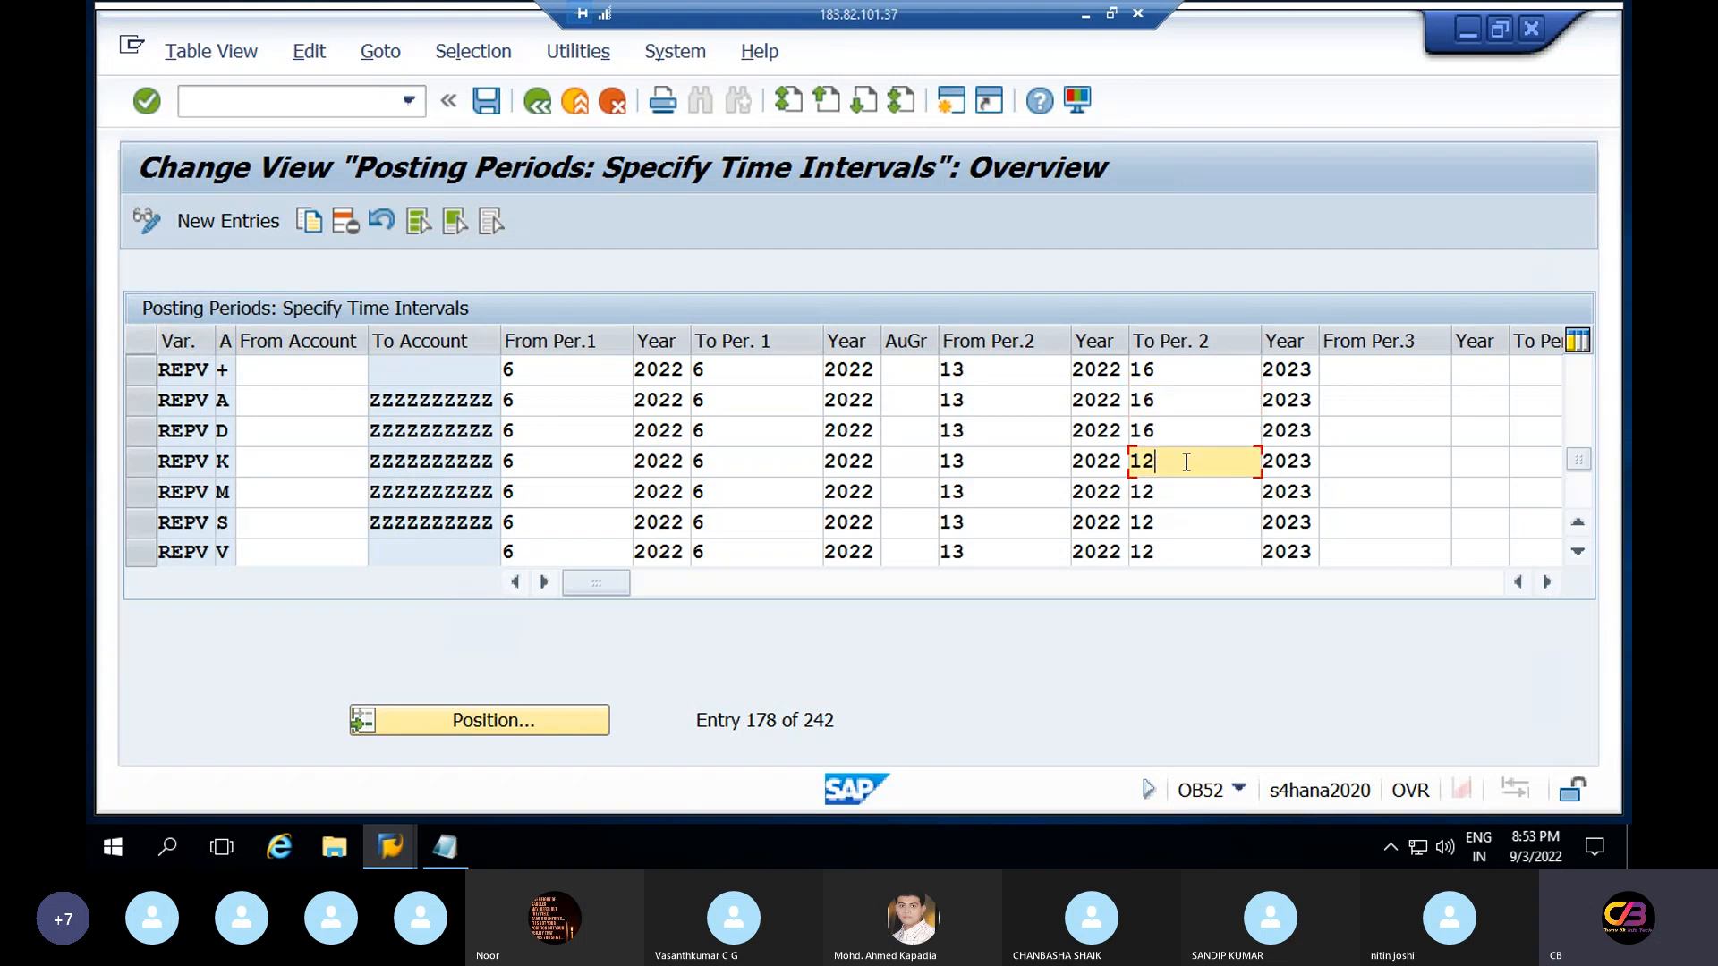
{"action": "key", "text": "BackSpace"}
{"action": "type", "text": "6"}
{"action": "left_click", "coordinate": [1191, 490]}
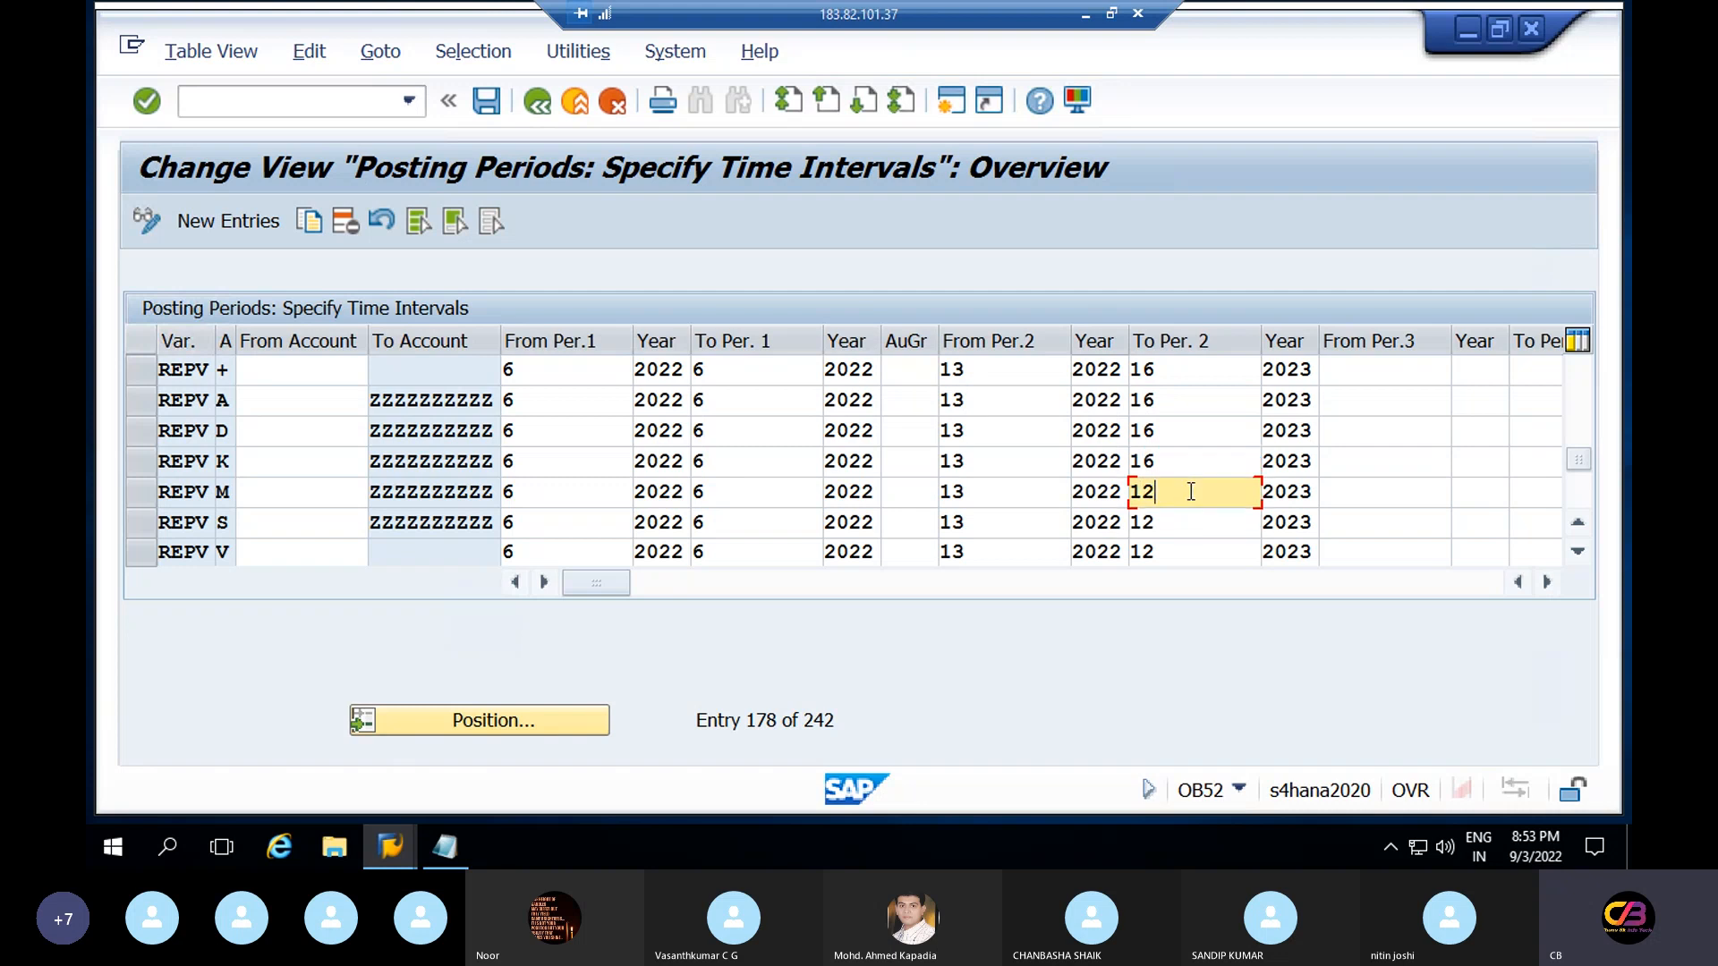
{"action": "key", "text": "BackSpace"}
{"action": "type", "text": "6"}
{"action": "left_click", "coordinate": [1184, 524]}
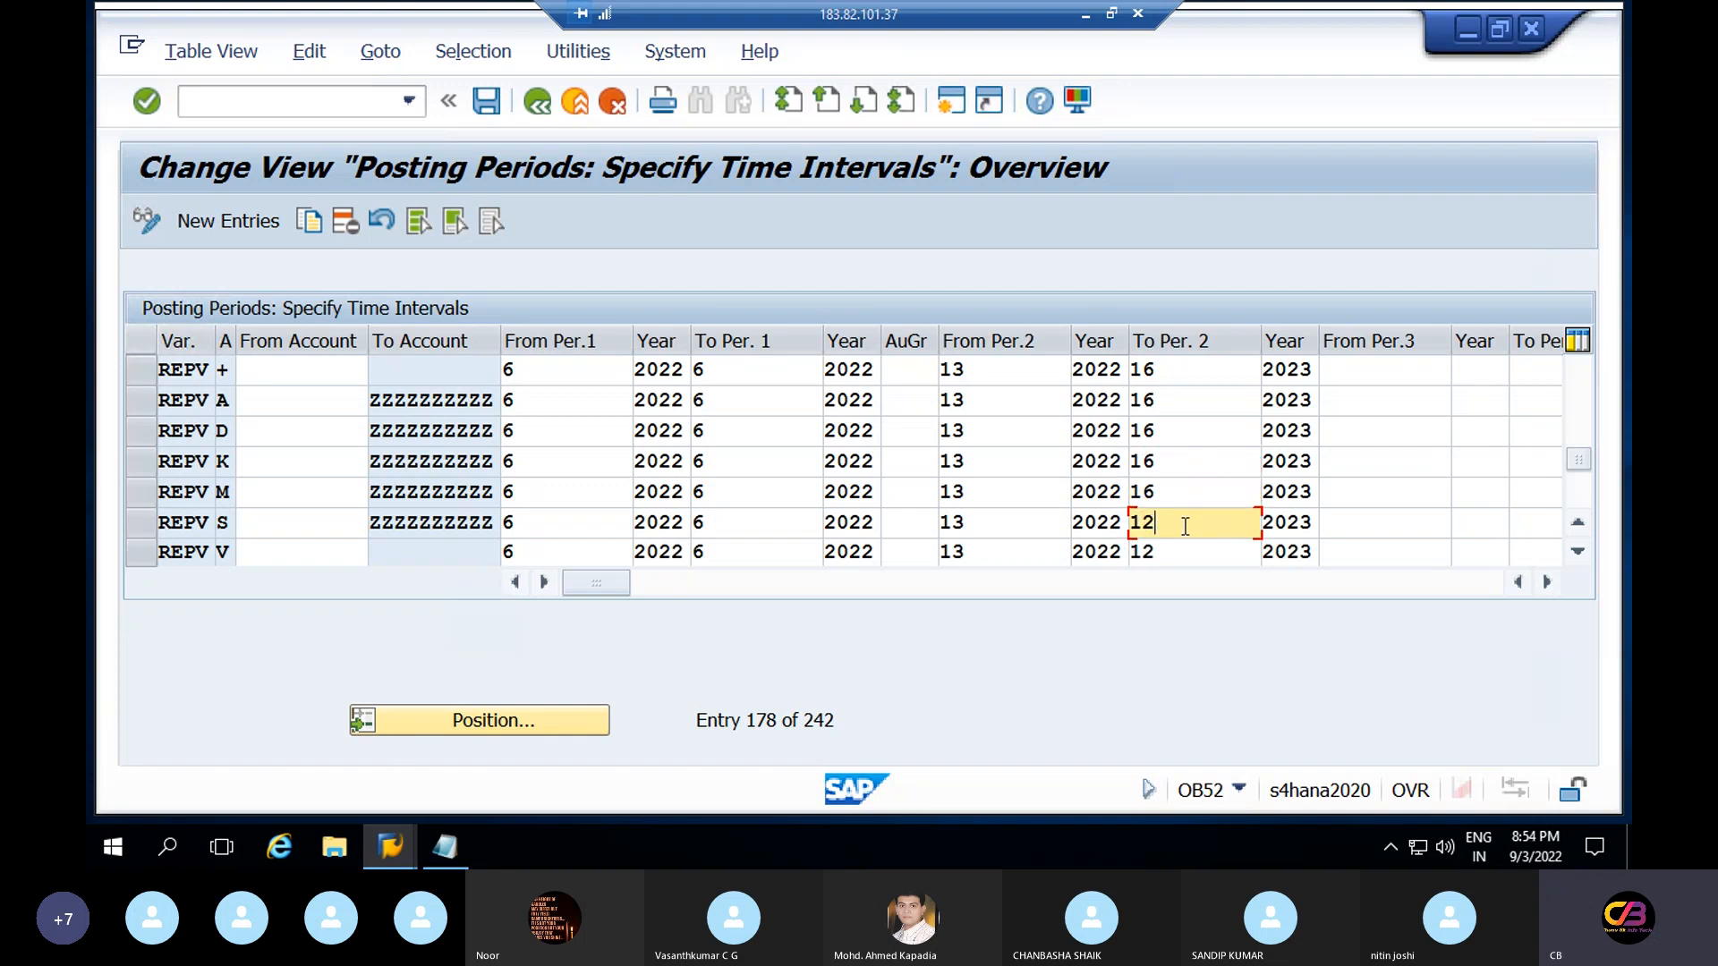
{"action": "key", "text": "BackSpace"}
{"action": "type", "text": "6"}
{"action": "left_click", "coordinate": [1180, 555]}
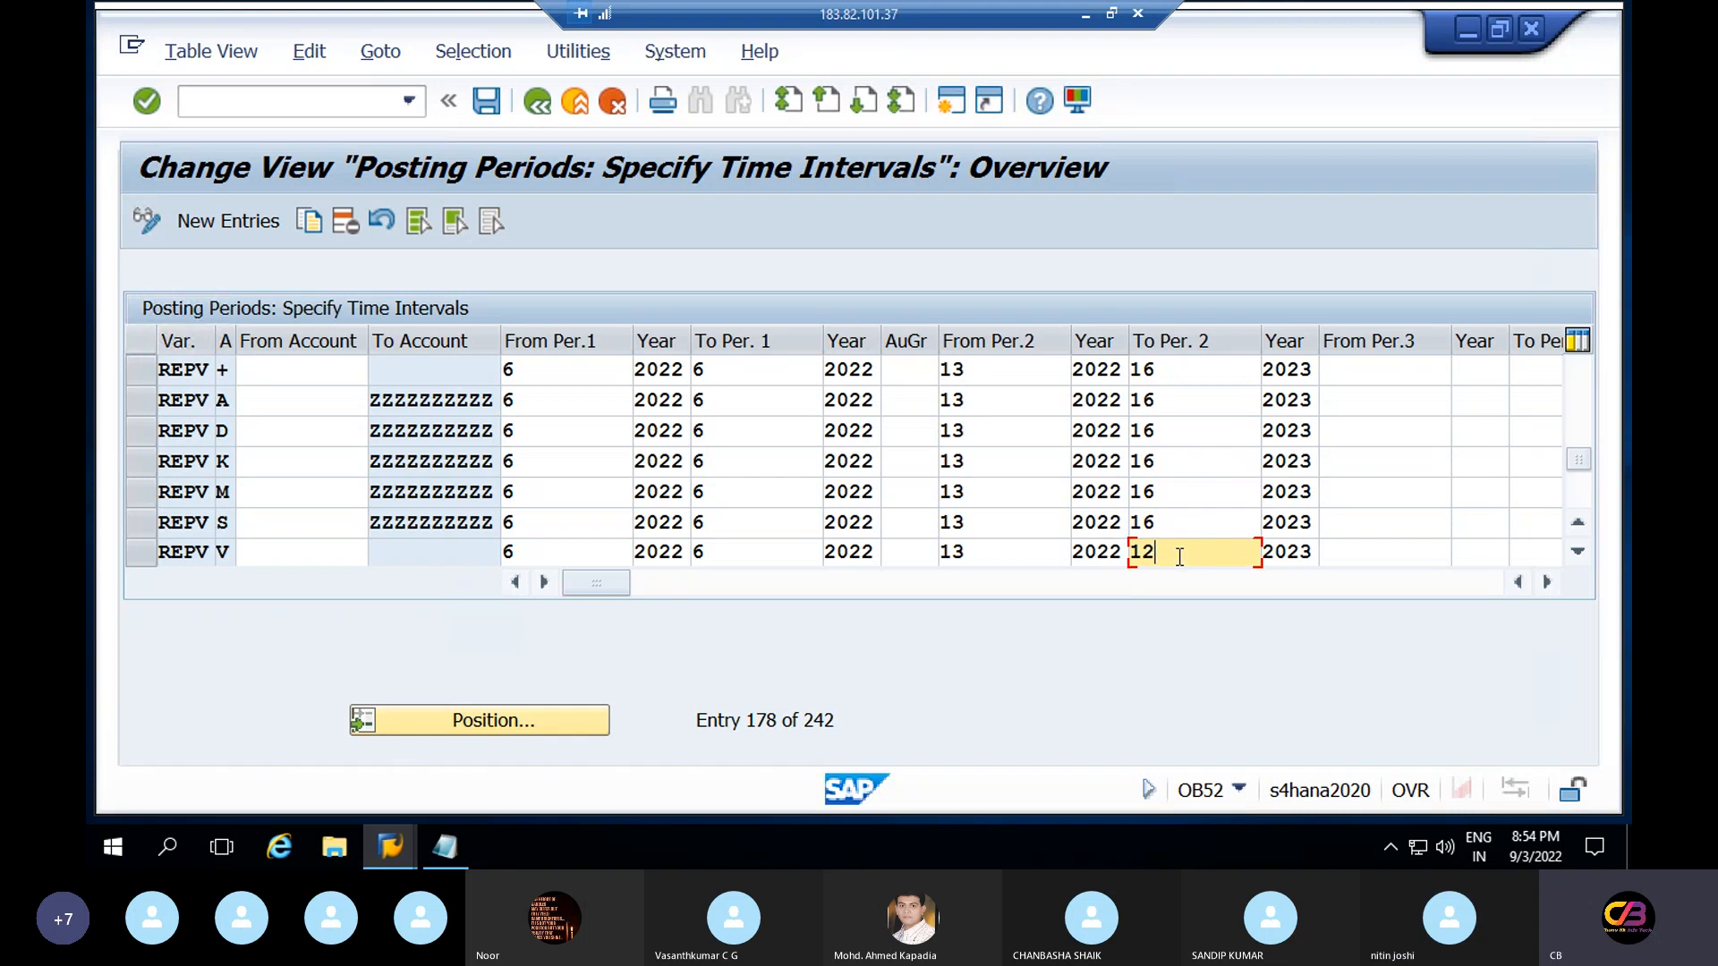
{"action": "key", "text": "BackSpace"}
{"action": "type", "text": "6"}
Save the changes to the customizing request, check row + values, and leave the table
{"action": "left_click", "coordinate": [491, 98]}
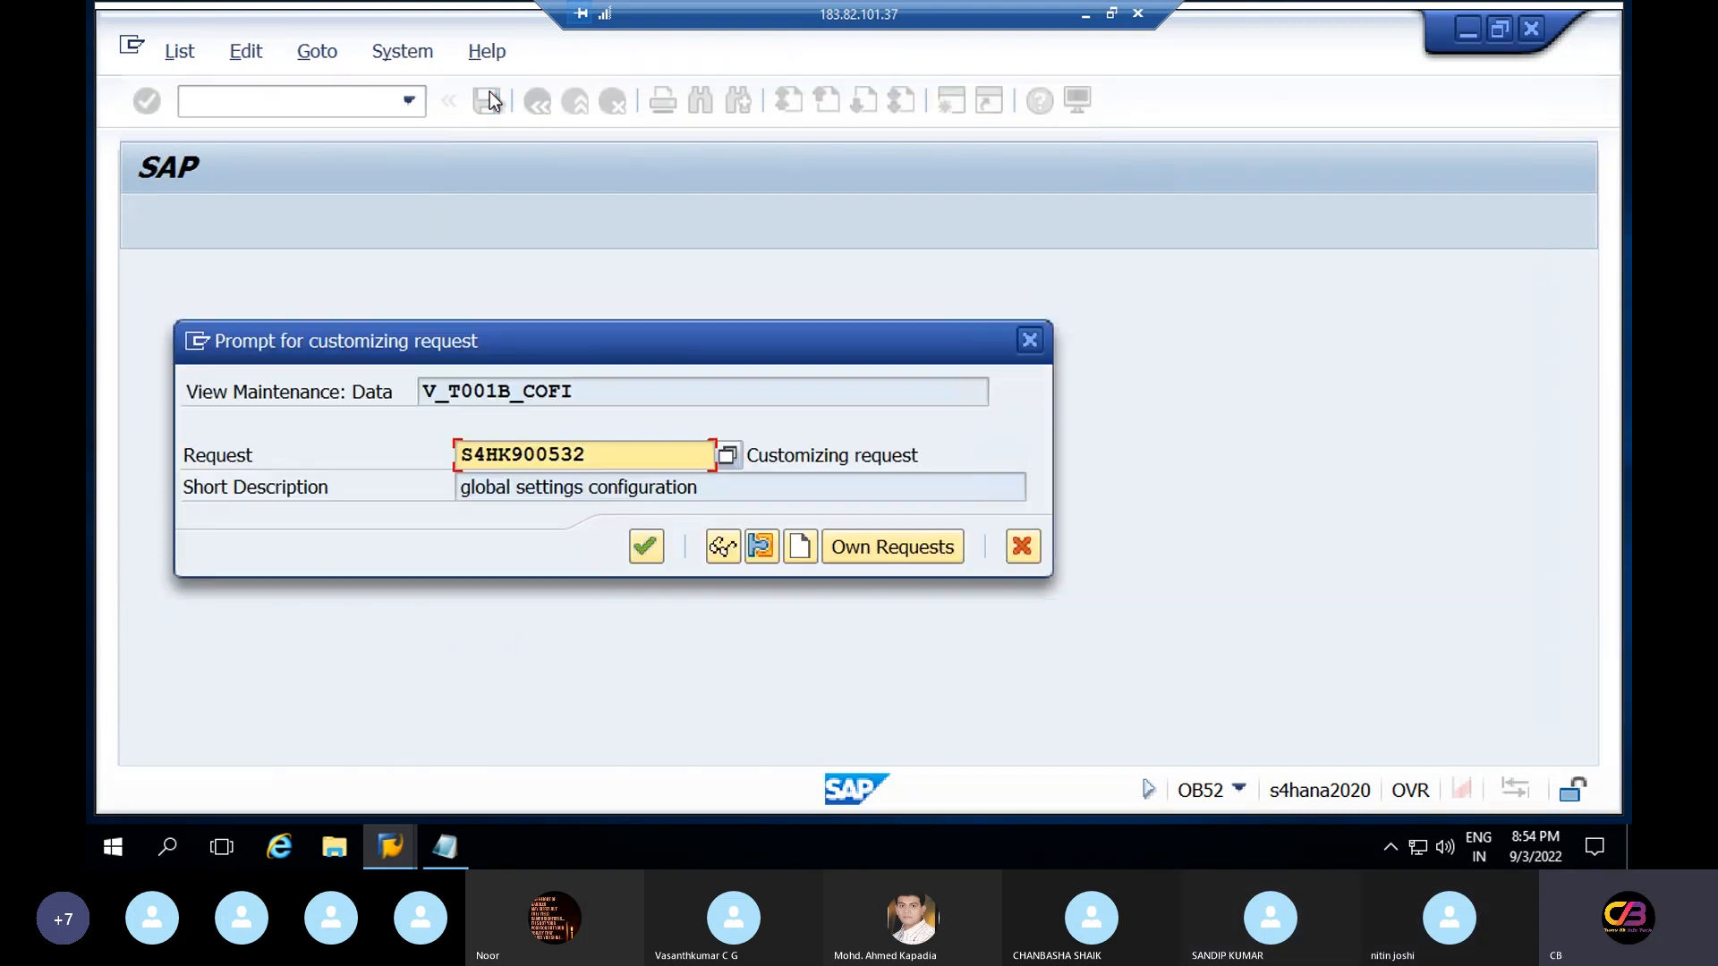
{"action": "left_click", "coordinate": [646, 546]}
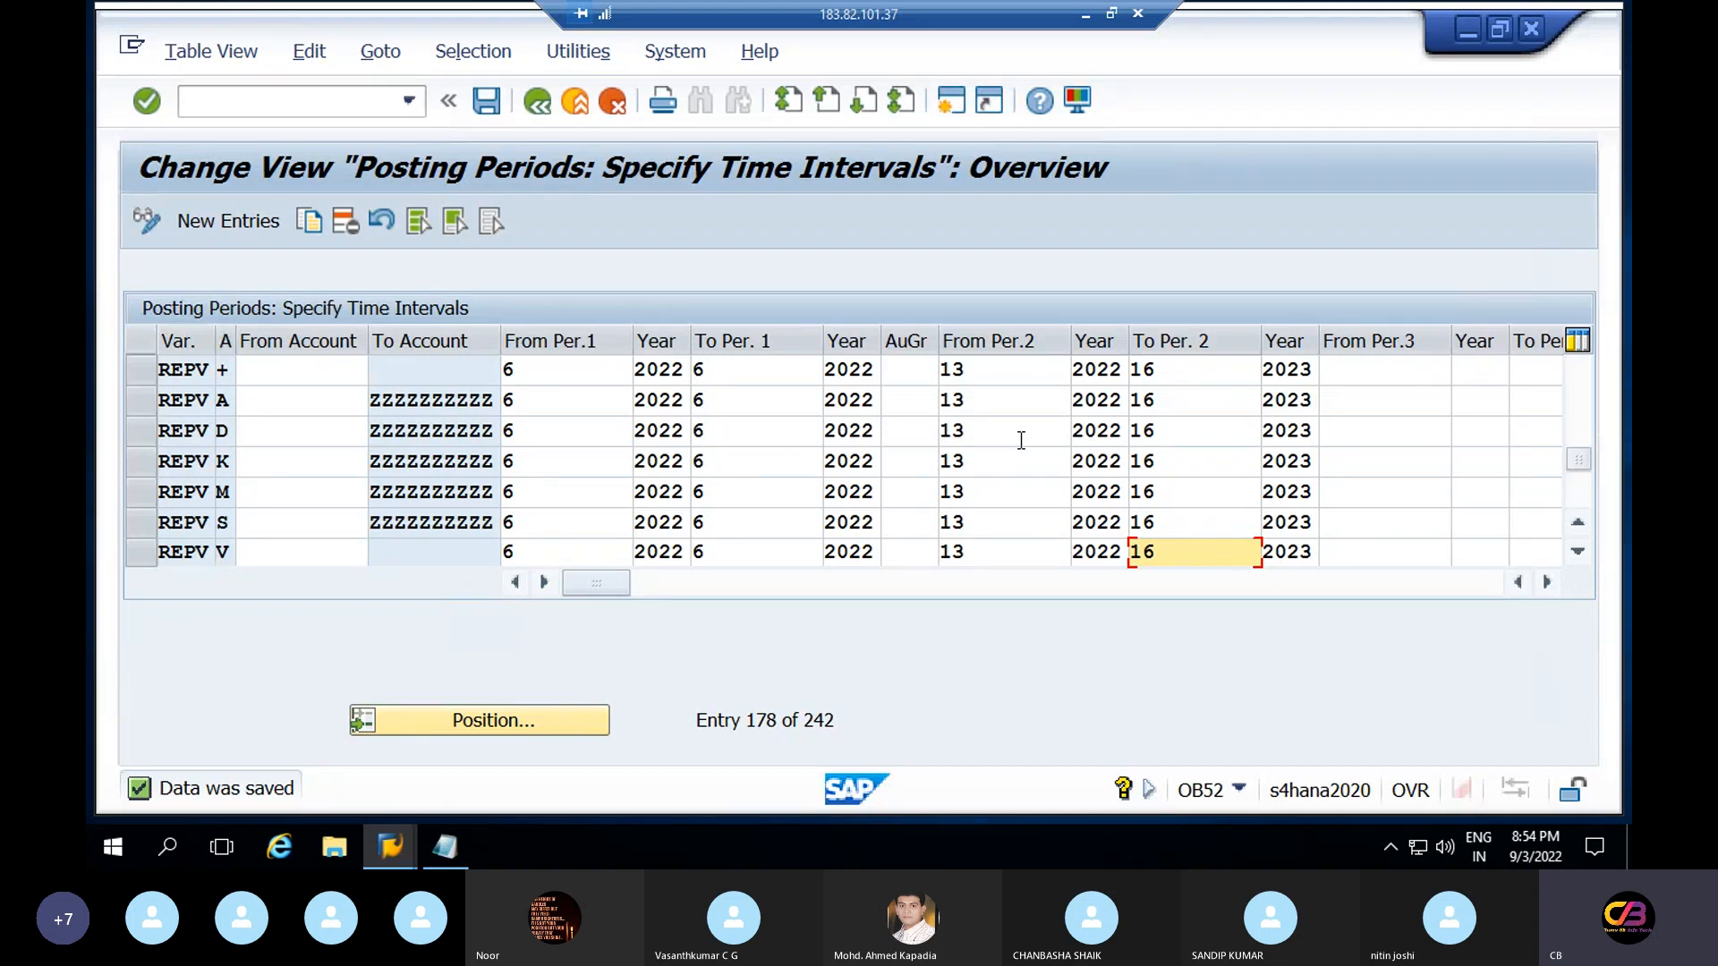
{"action": "left_click", "coordinate": [1001, 373]}
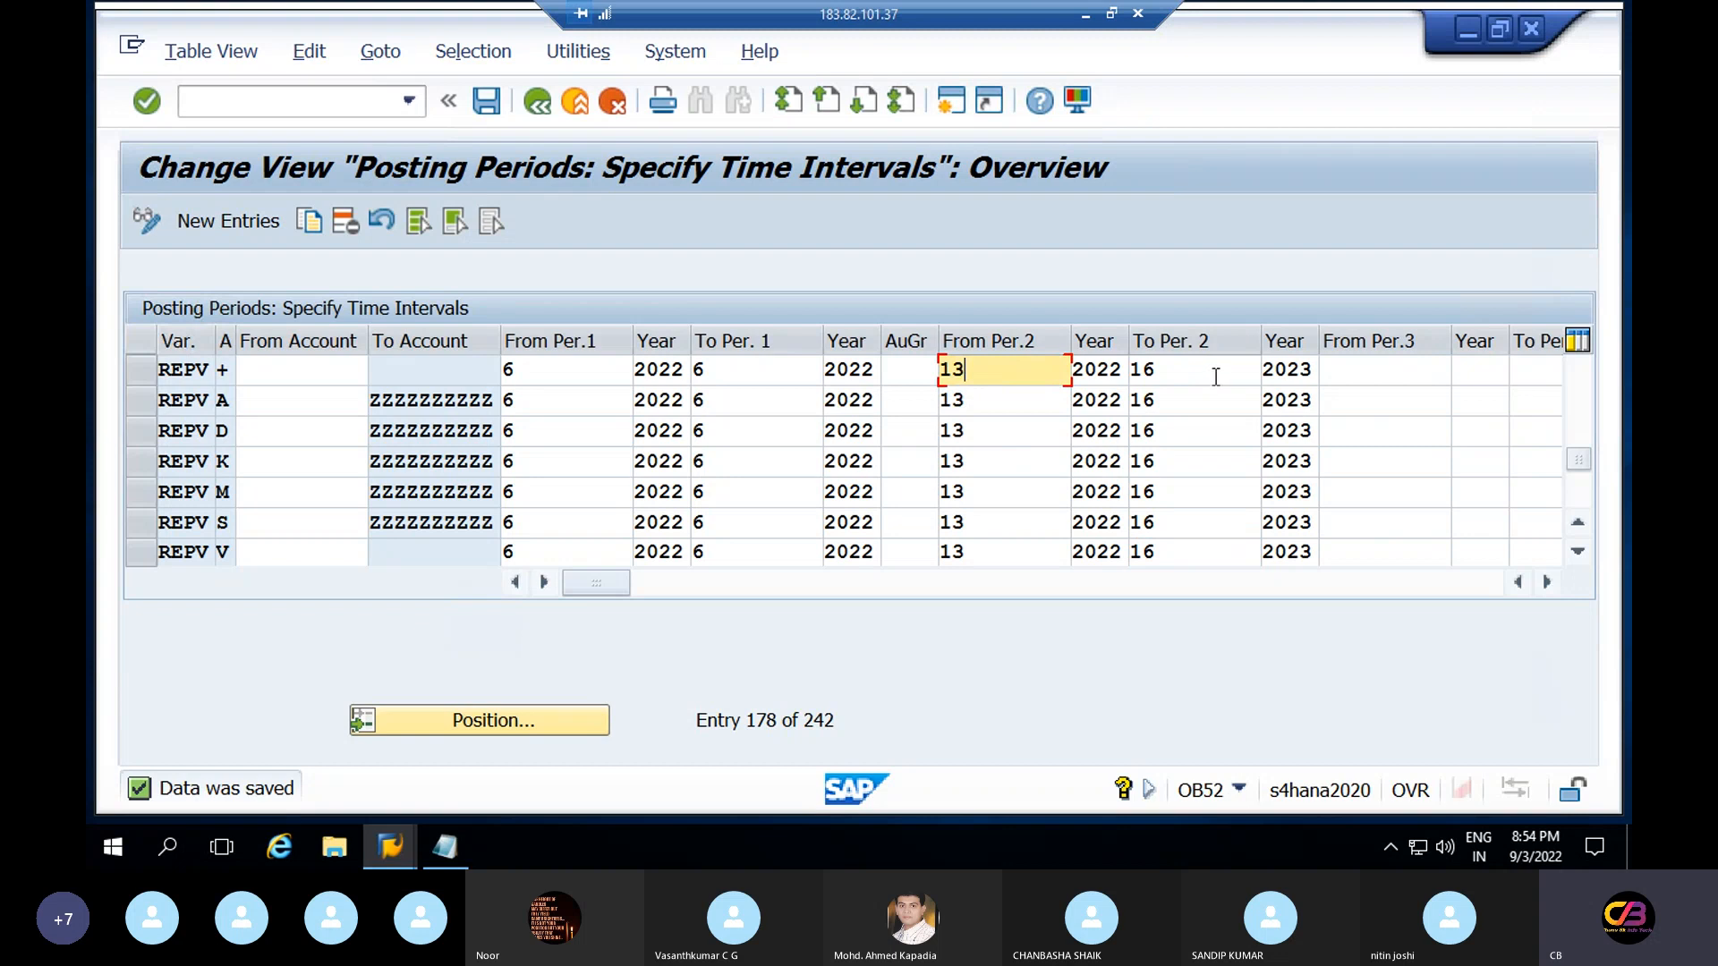
{"action": "left_click", "coordinate": [1216, 376]}
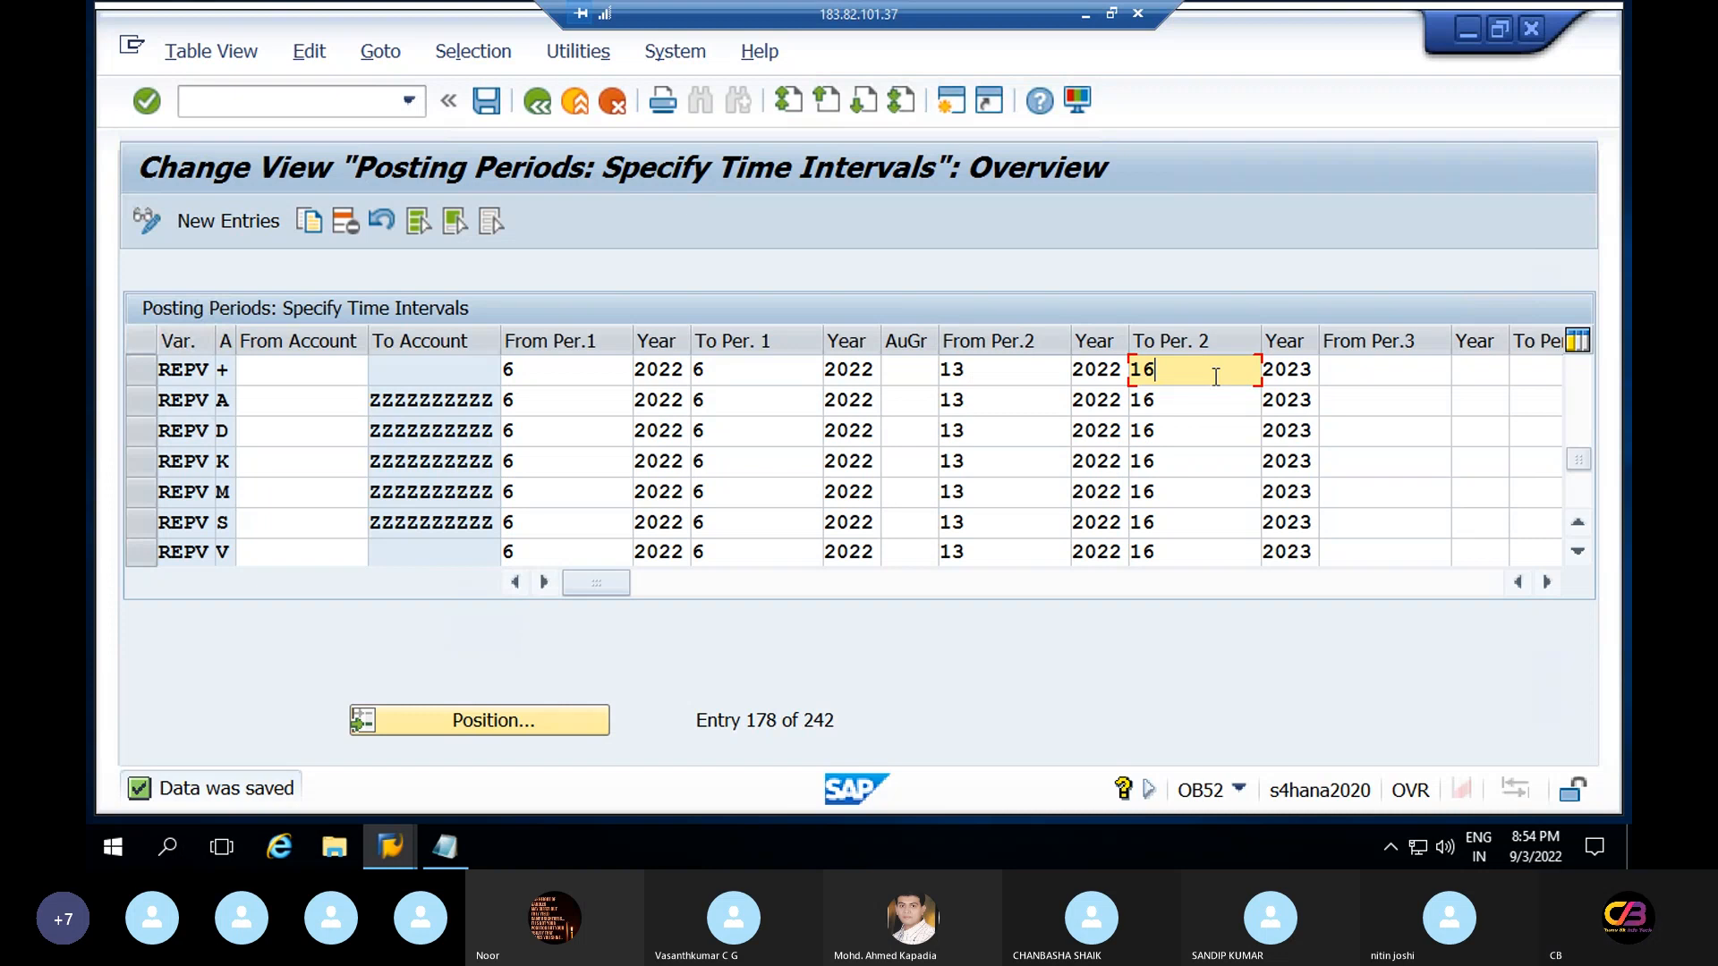
{"action": "left_click", "coordinate": [537, 105]}
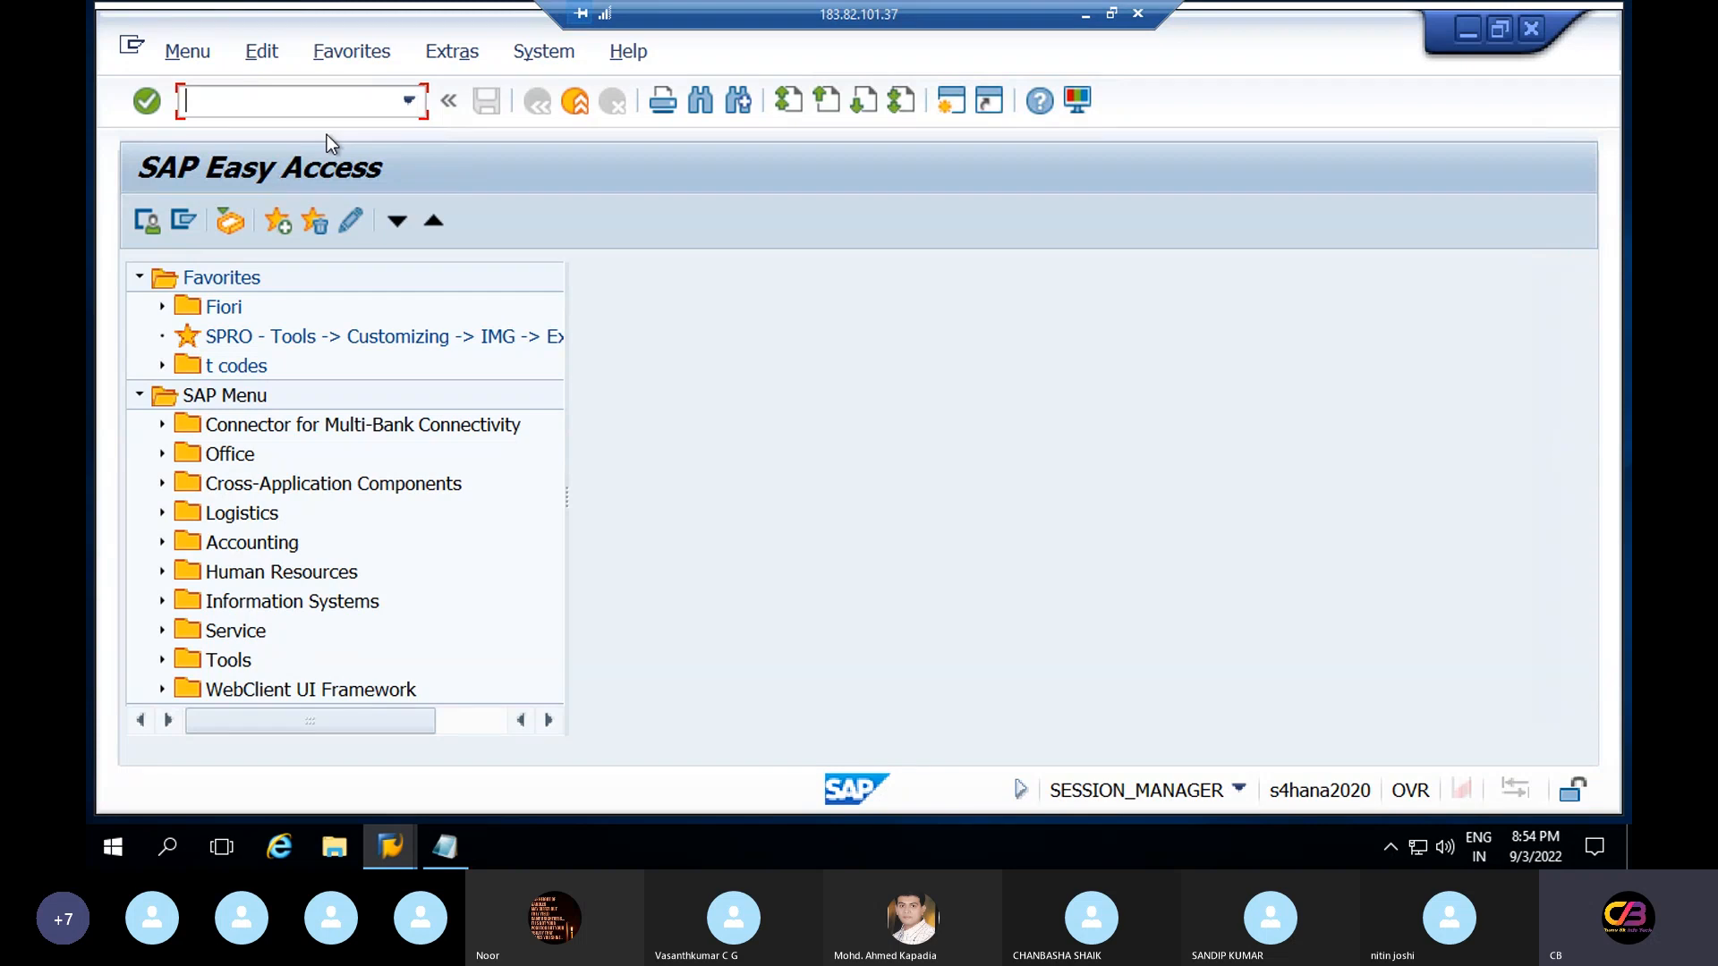
Run OBC4 and choose the Field status groups level to list the variants
{"action": "type", "text": "obc4"}
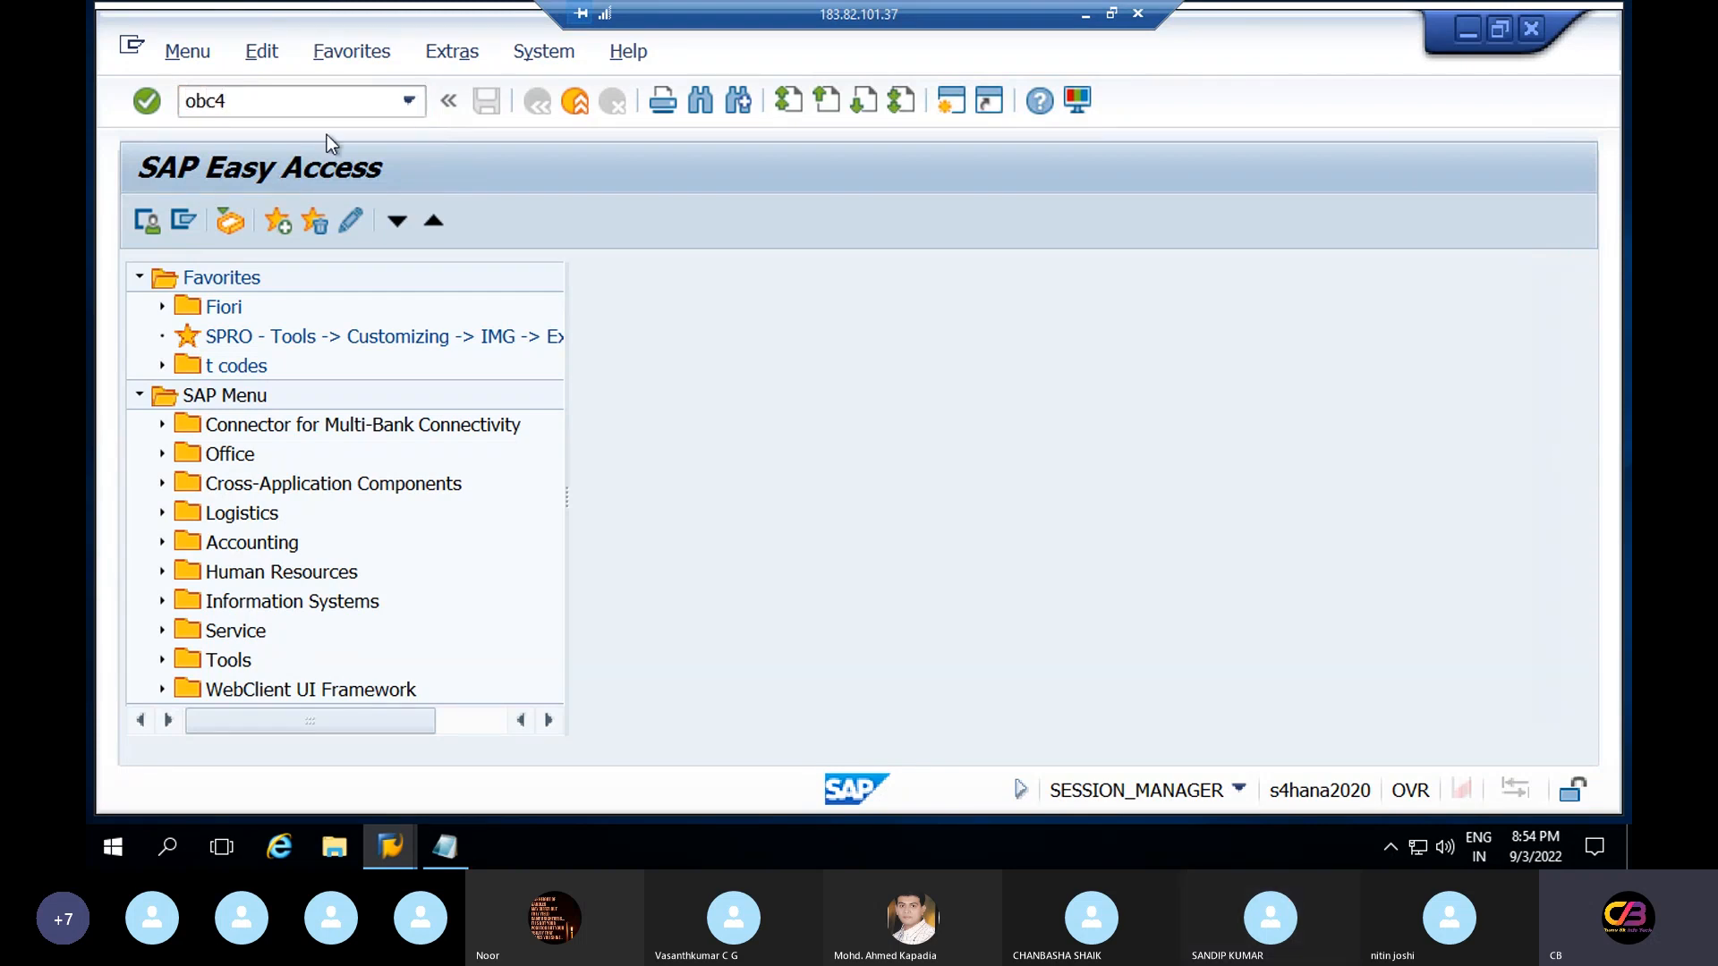
{"action": "key", "text": "Return"}
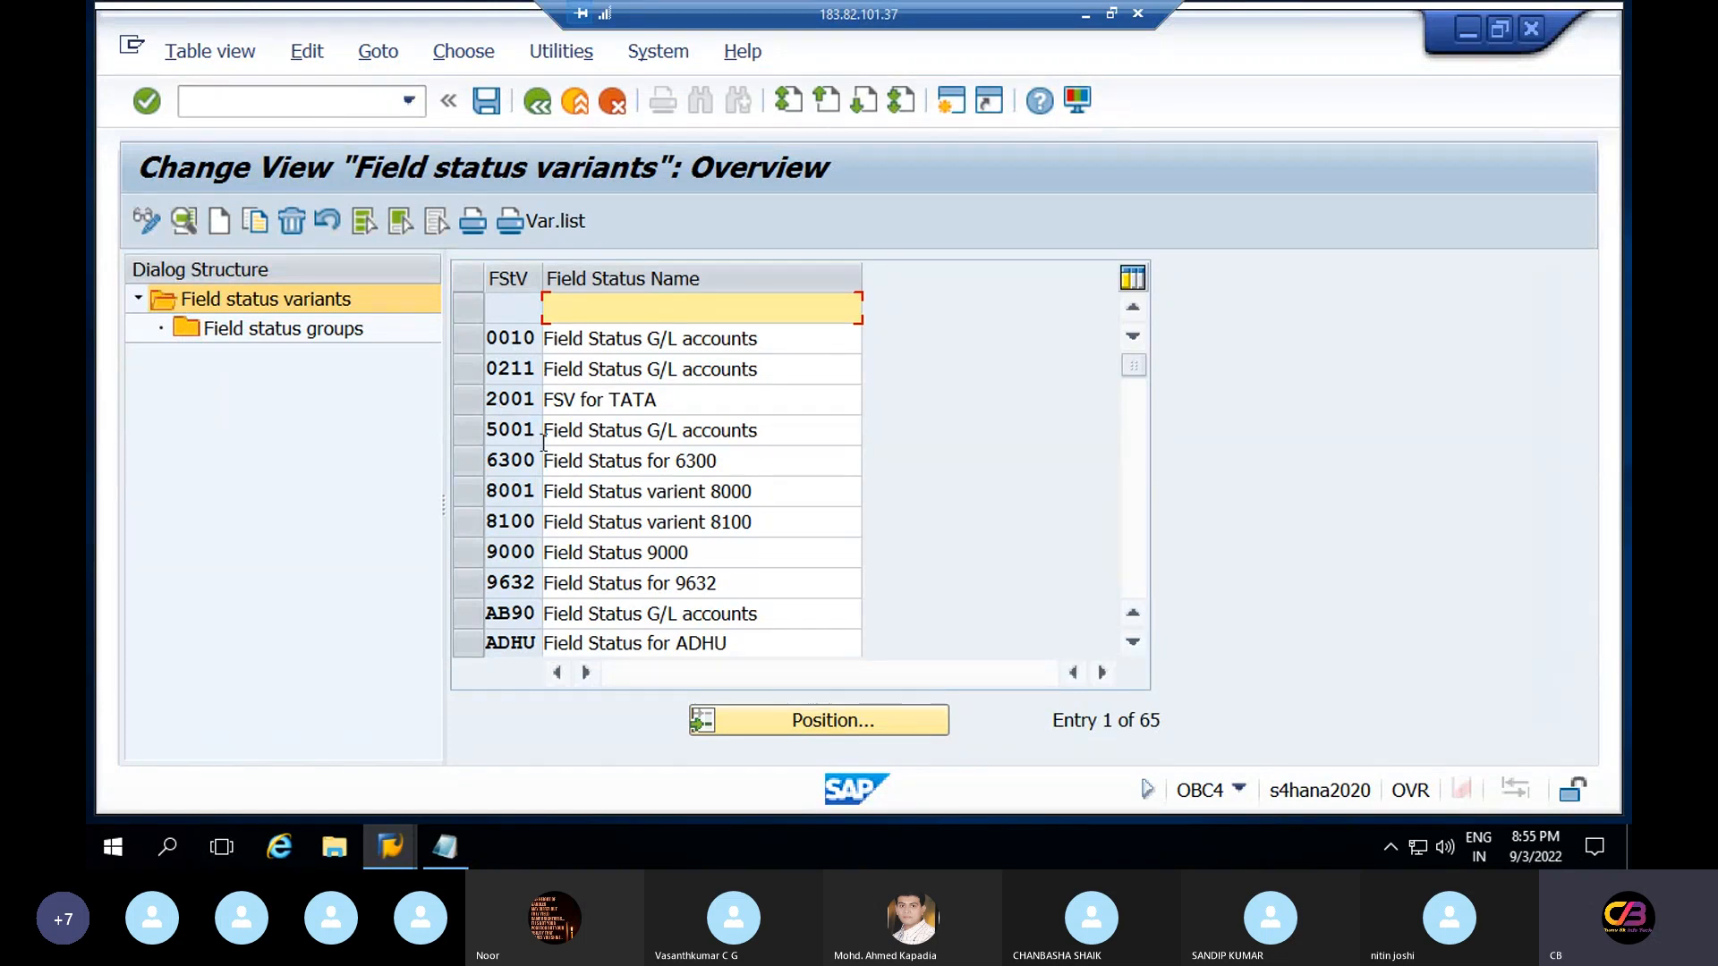
{"action": "left_click", "coordinate": [272, 326]}
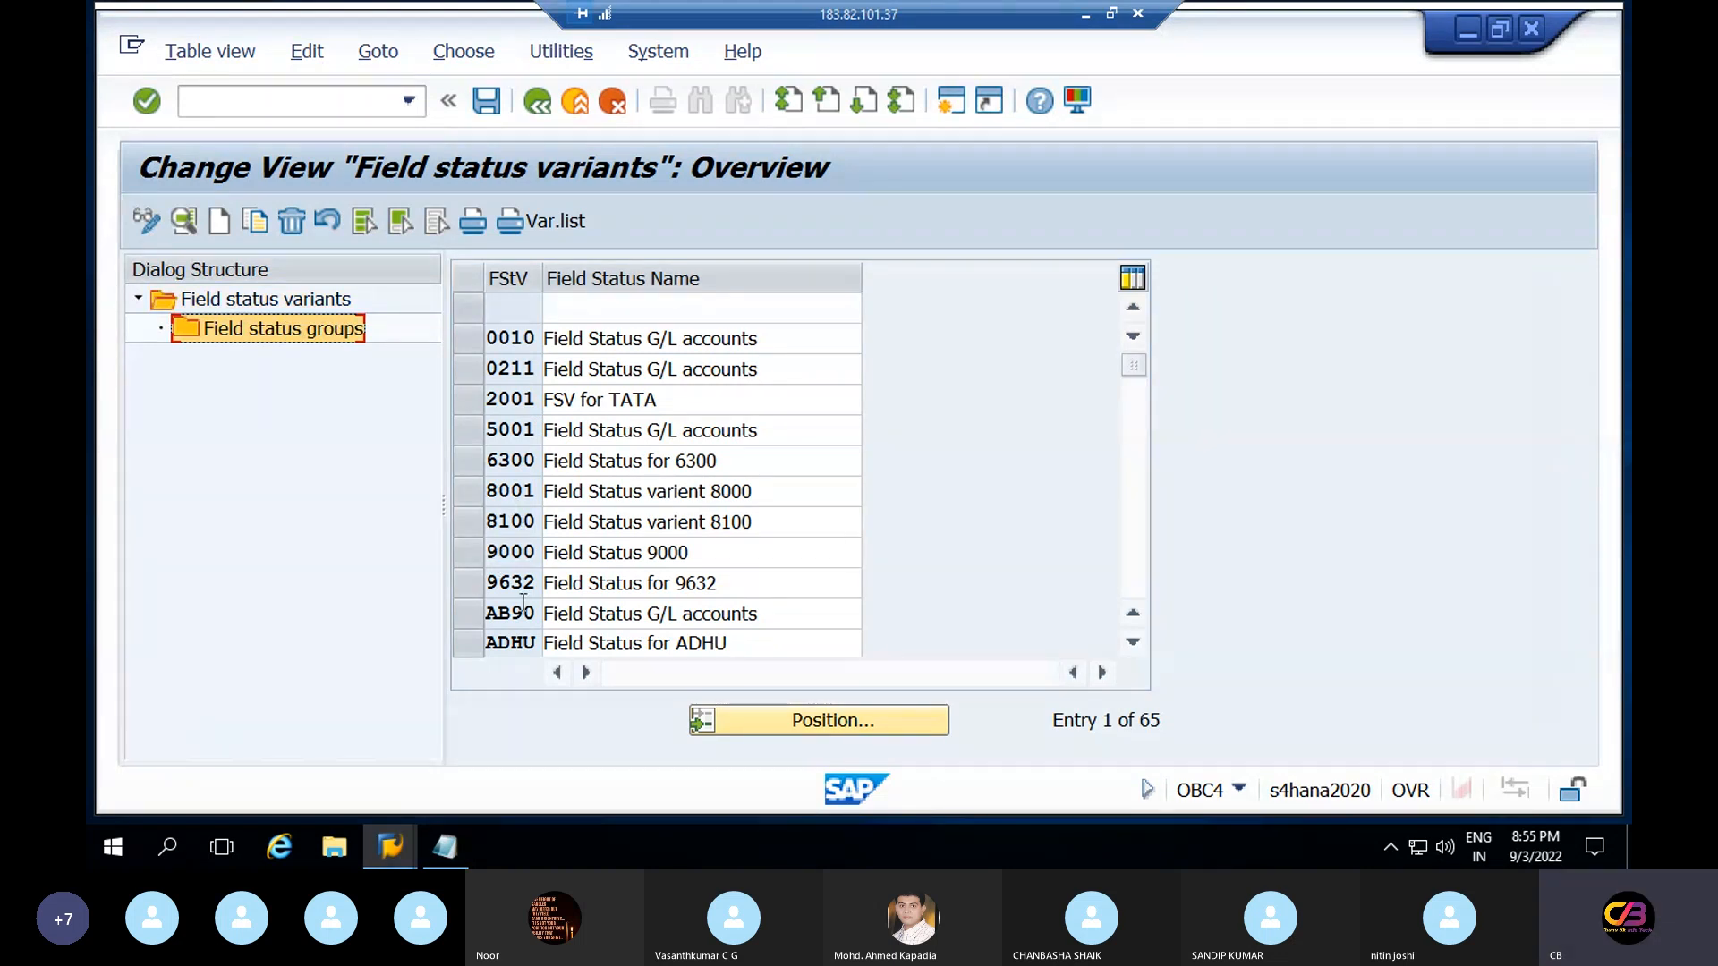
Locate and select field status variant 0010 in the list
{"action": "left_click", "coordinate": [824, 721]}
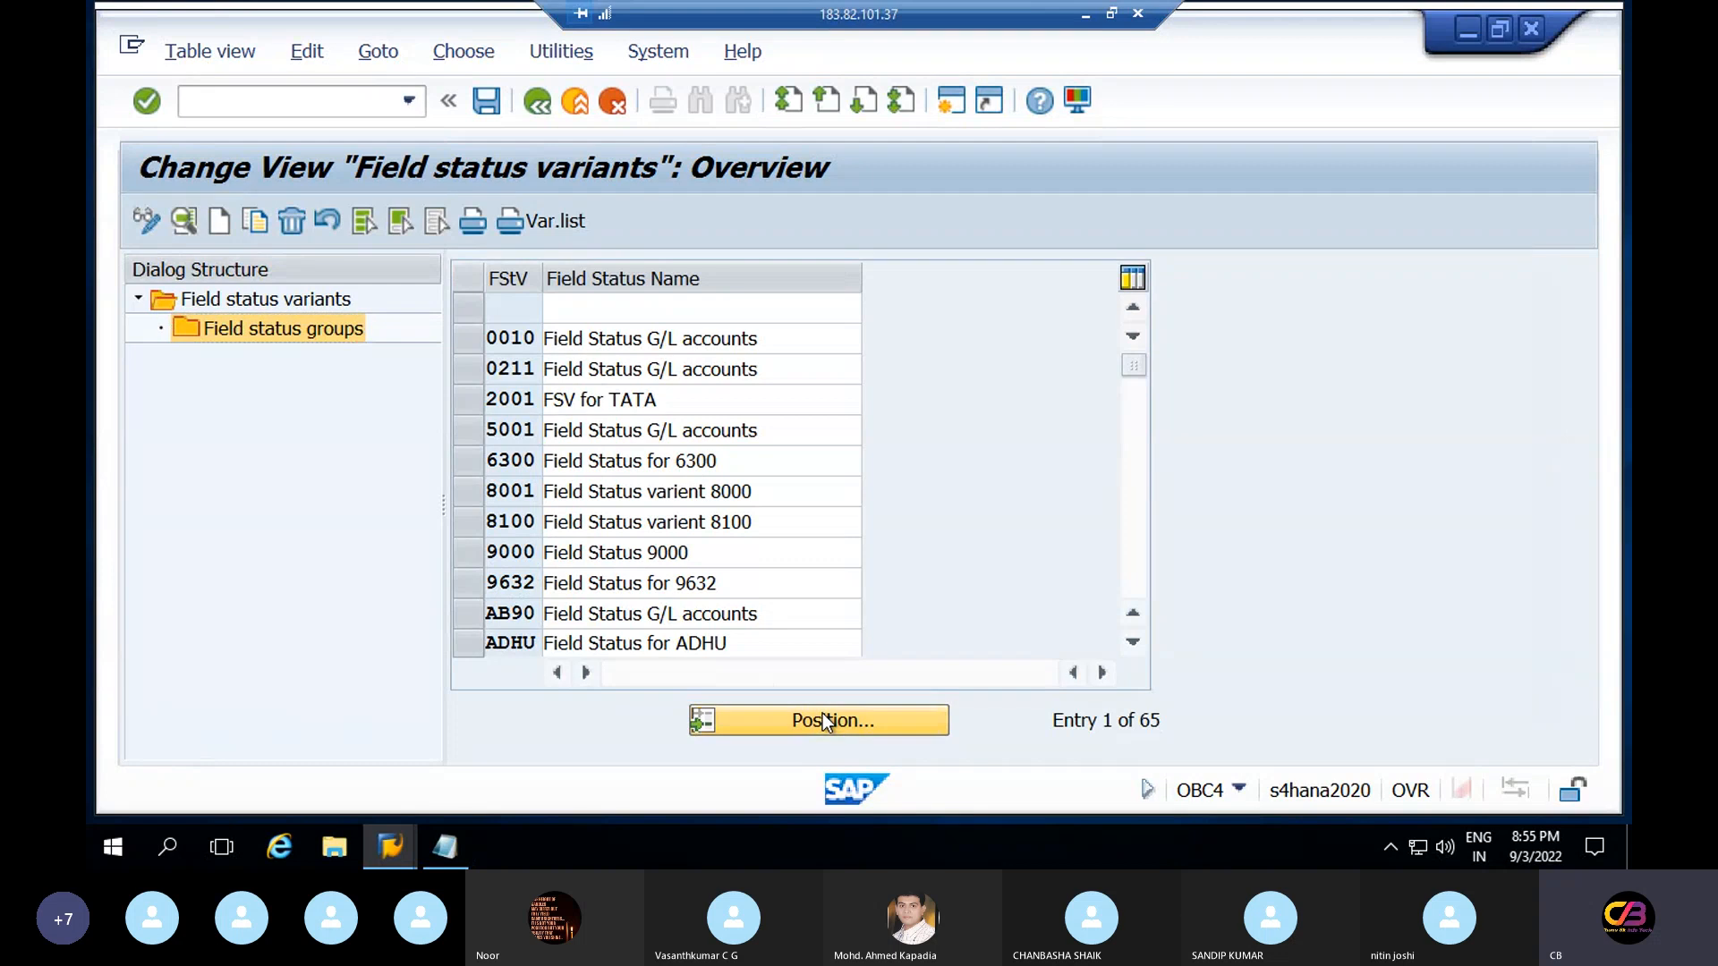
{"action": "type", "text": "0001"}
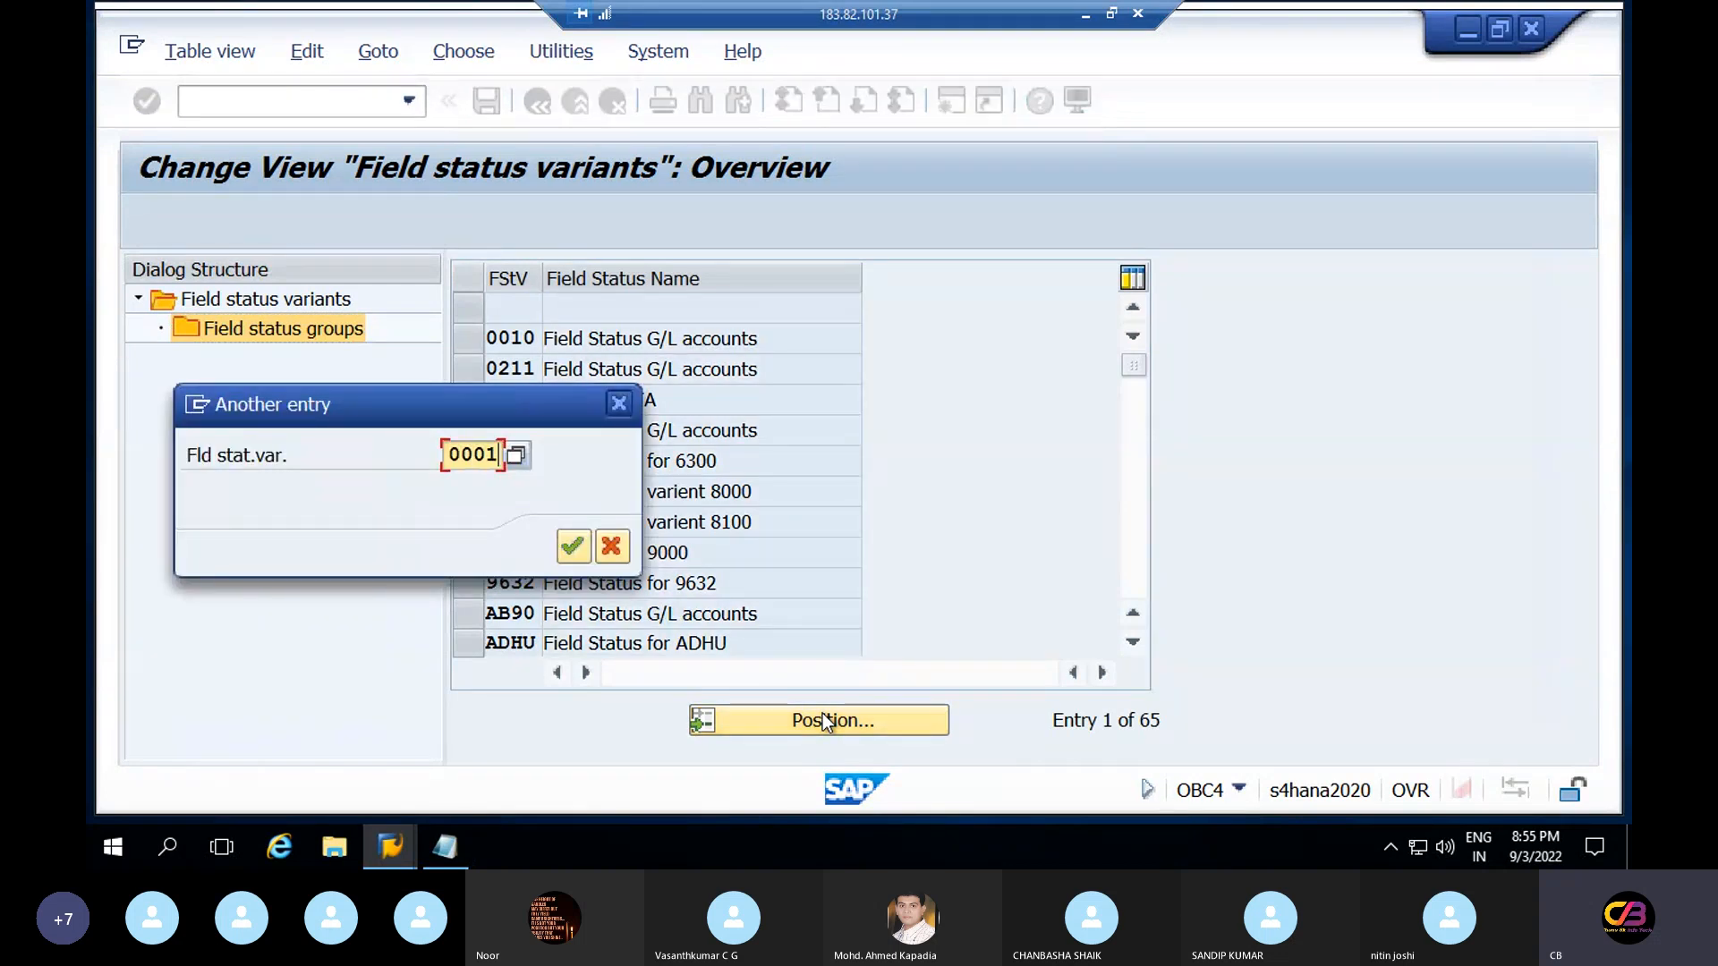
{"action": "key", "text": "Return"}
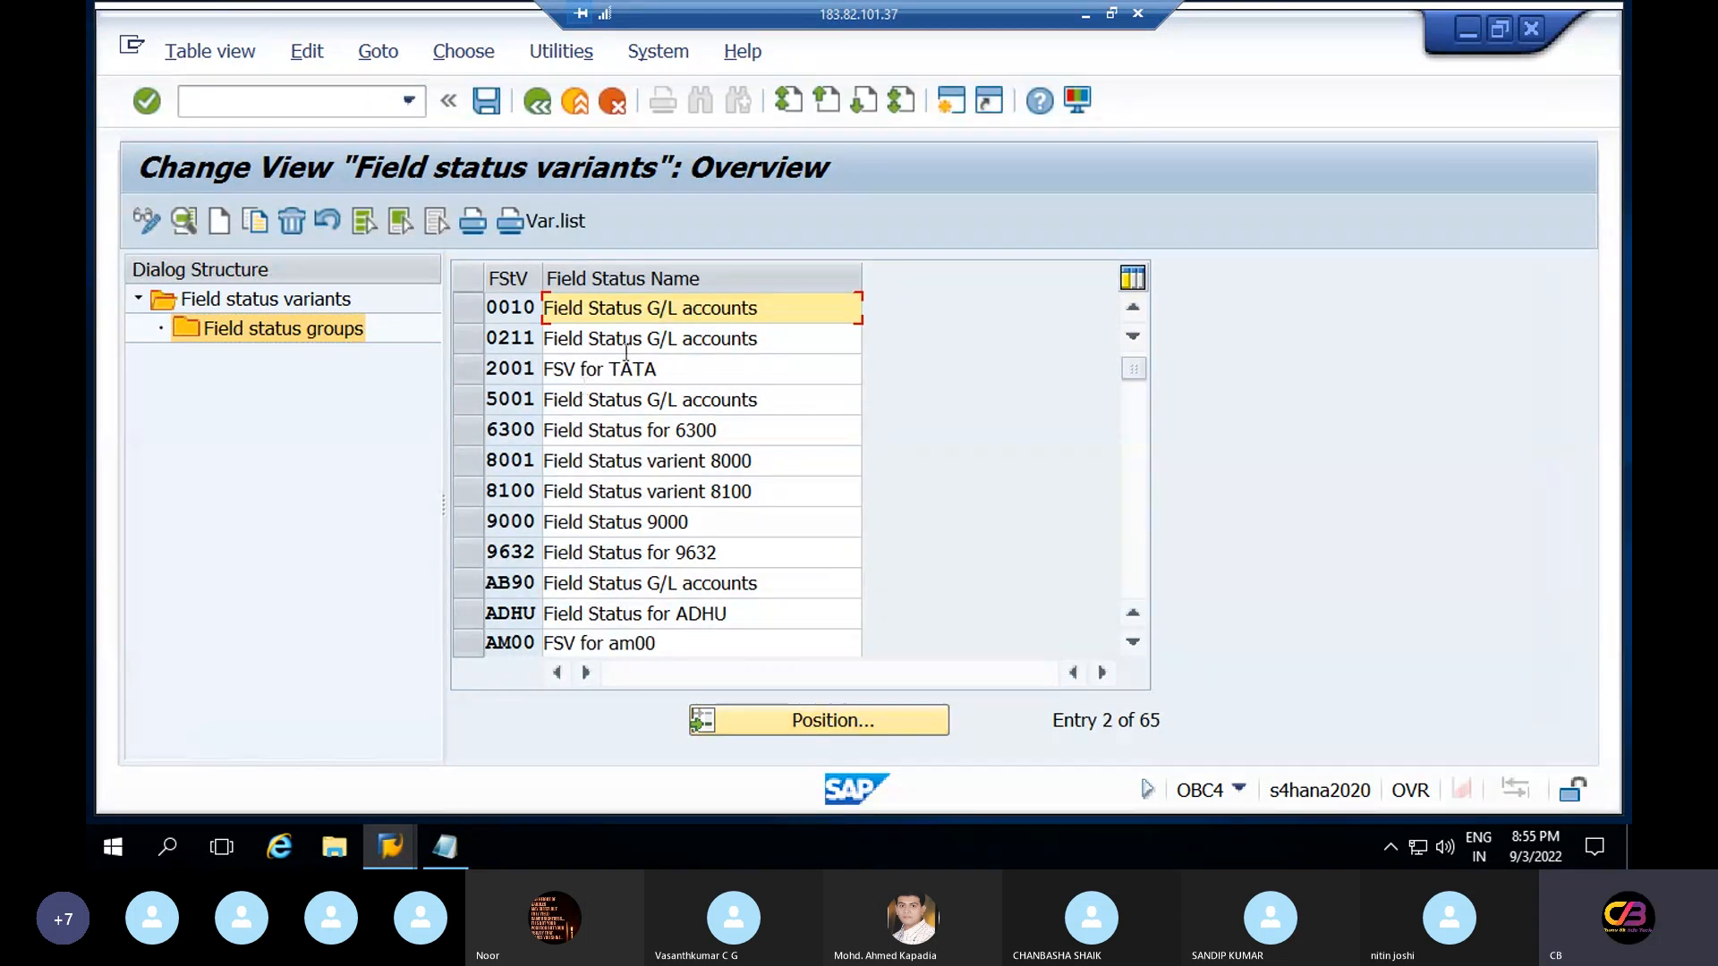
{"action": "left_click_drag", "start_coordinate": [759, 308], "coordinate": [650, 308]}
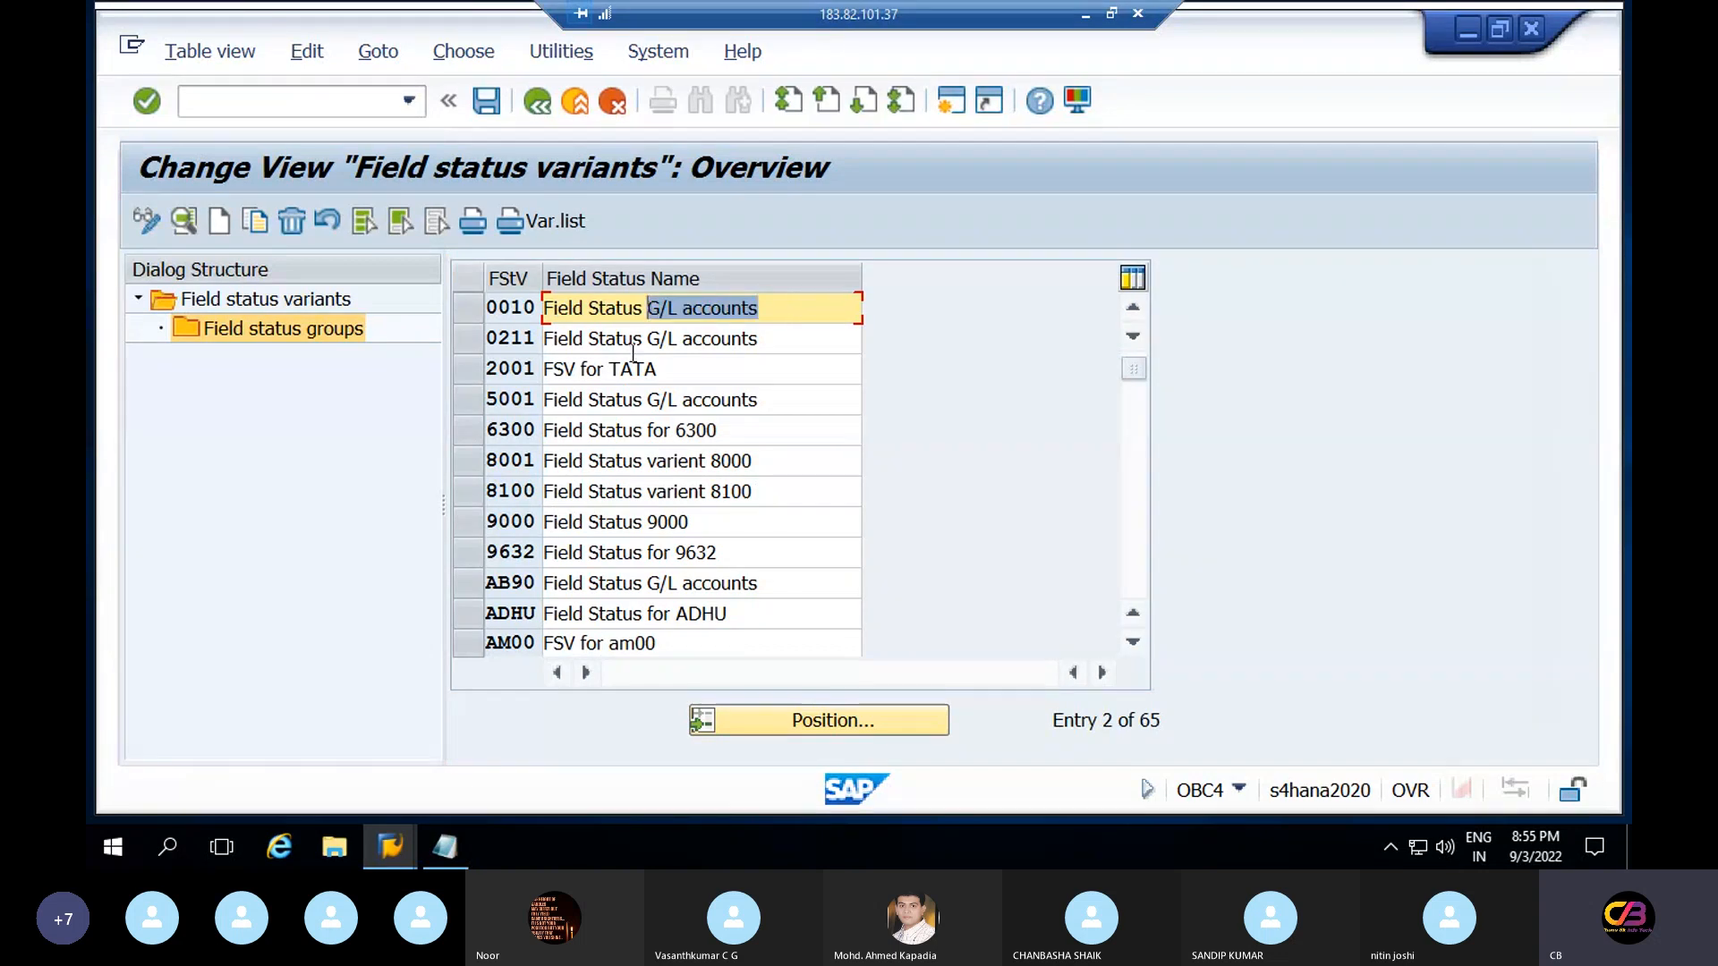
{"action": "left_click", "coordinate": [477, 315]}
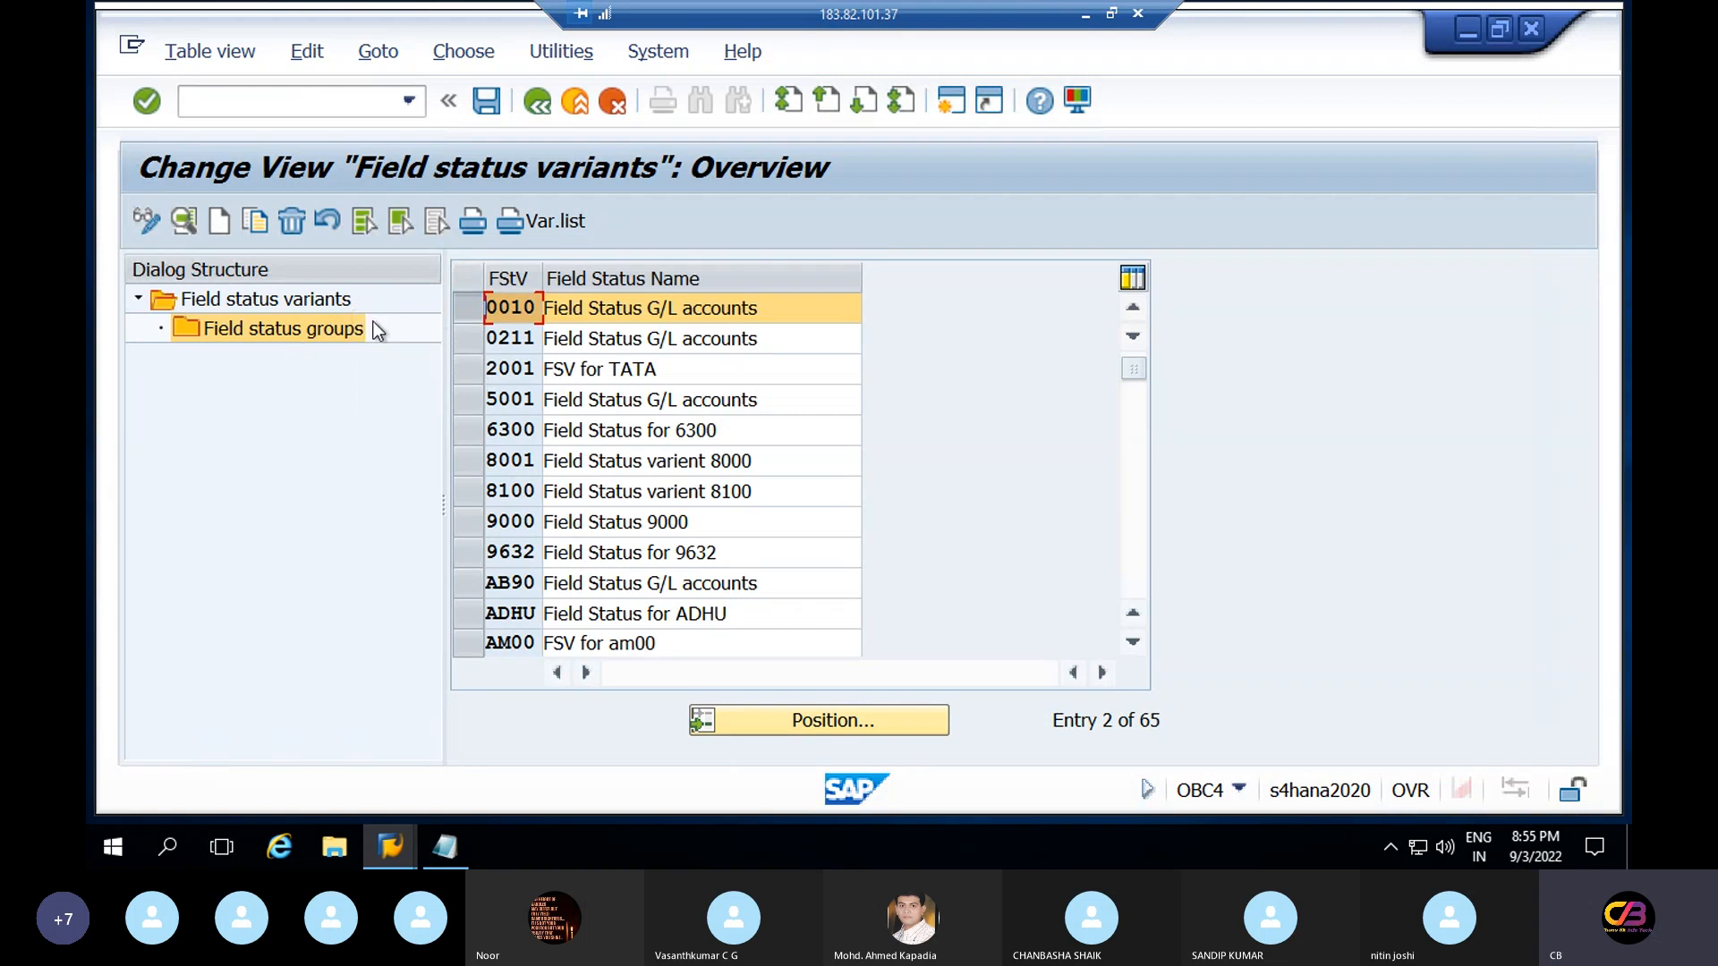
Copy 0010 under the new key REFS, renaming it 'Field Status variant'
{"action": "left_click", "coordinate": [257, 221]}
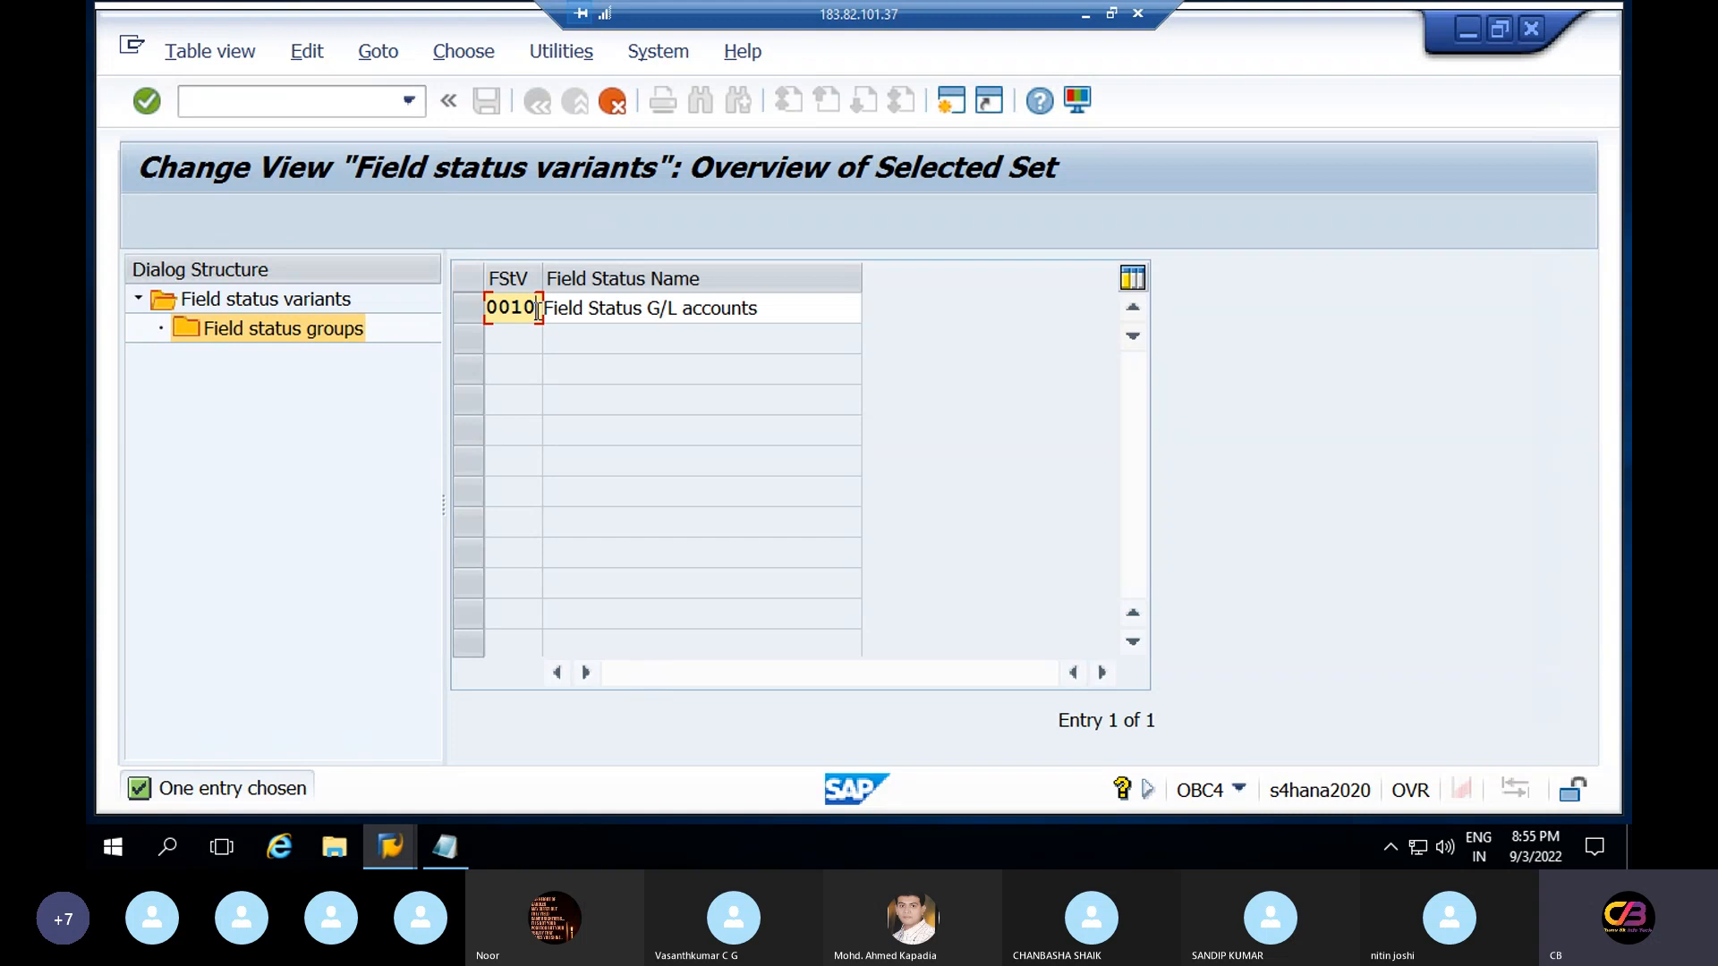
{"action": "key", "text": "BackSpace"}
{"action": "key", "text": "BackSpace"}
{"action": "key", "text": "BackSpace"}
{"action": "key", "text": "BackSpace"}
{"action": "type", "text": "refs"}
{"action": "left_click", "coordinate": [777, 302]}
{"action": "left_click_drag", "start_coordinate": [777, 302], "coordinate": [646, 308]}
{"action": "key", "text": "BackSpace"}
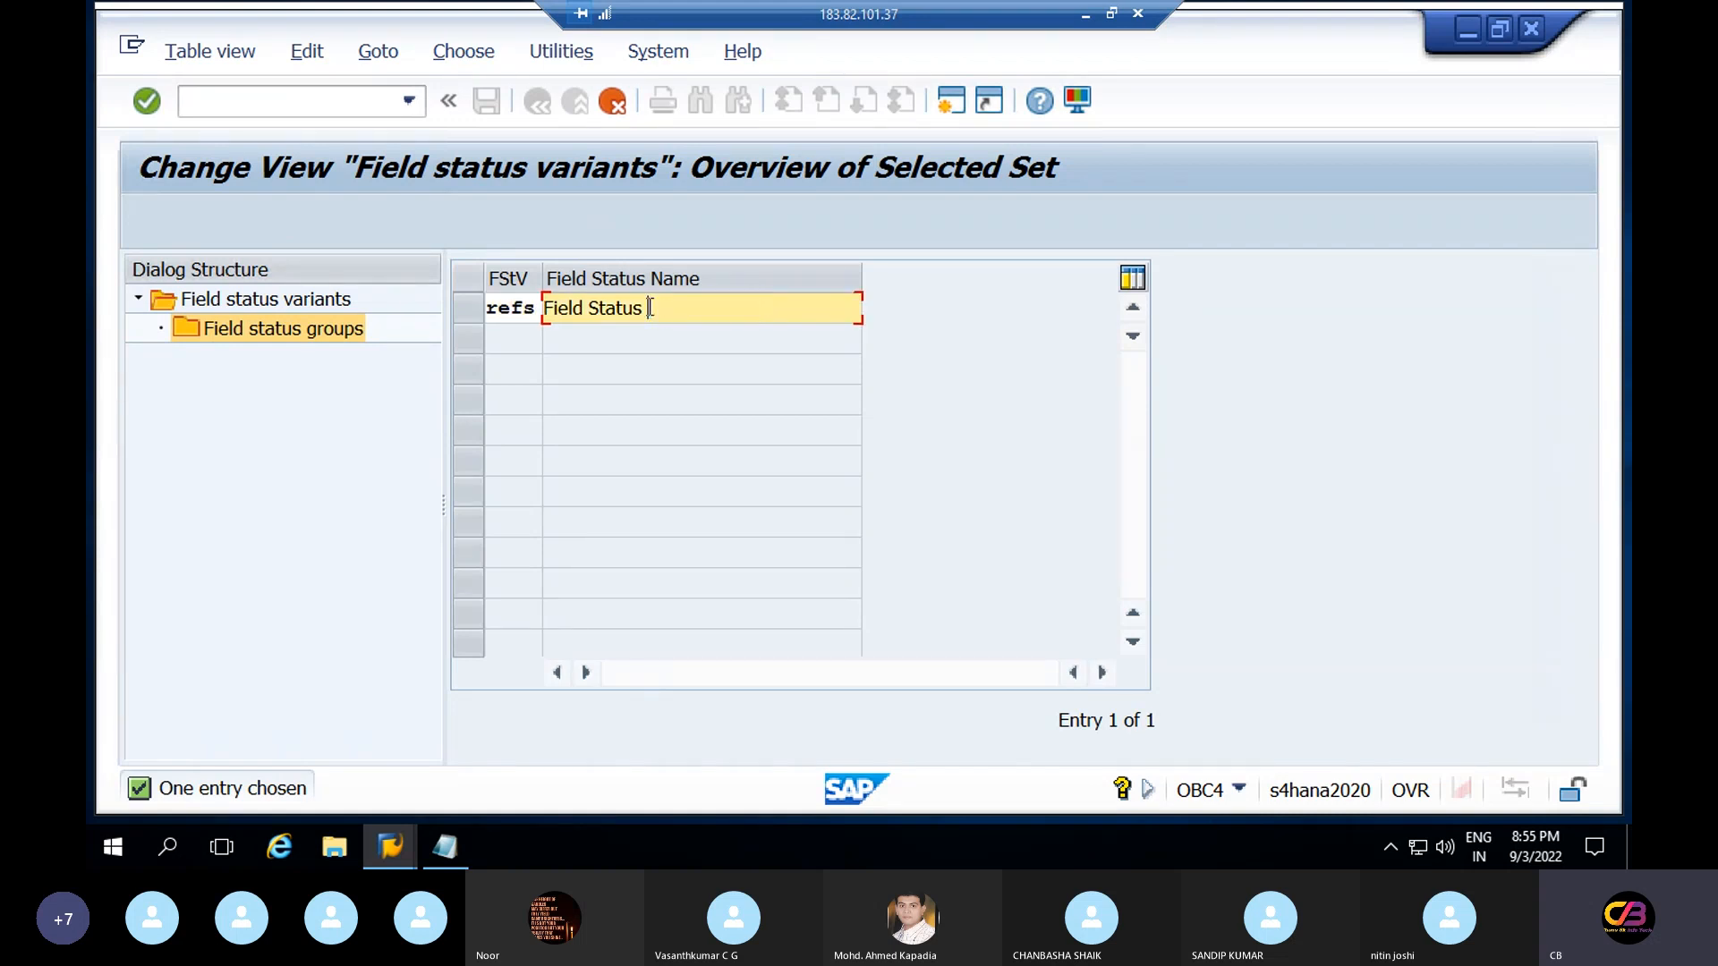
{"action": "type", "text": "Variant fo"}
{"action": "key", "text": "BackSpace"}
{"action": "key", "text": "BackSpace"}
{"action": "key", "text": "BackSpace"}
{"action": "key", "text": "BackSpace"}
Confirm the copy with all 47 dependent entries and select the new REFS variant
{"action": "key", "text": "Return"}
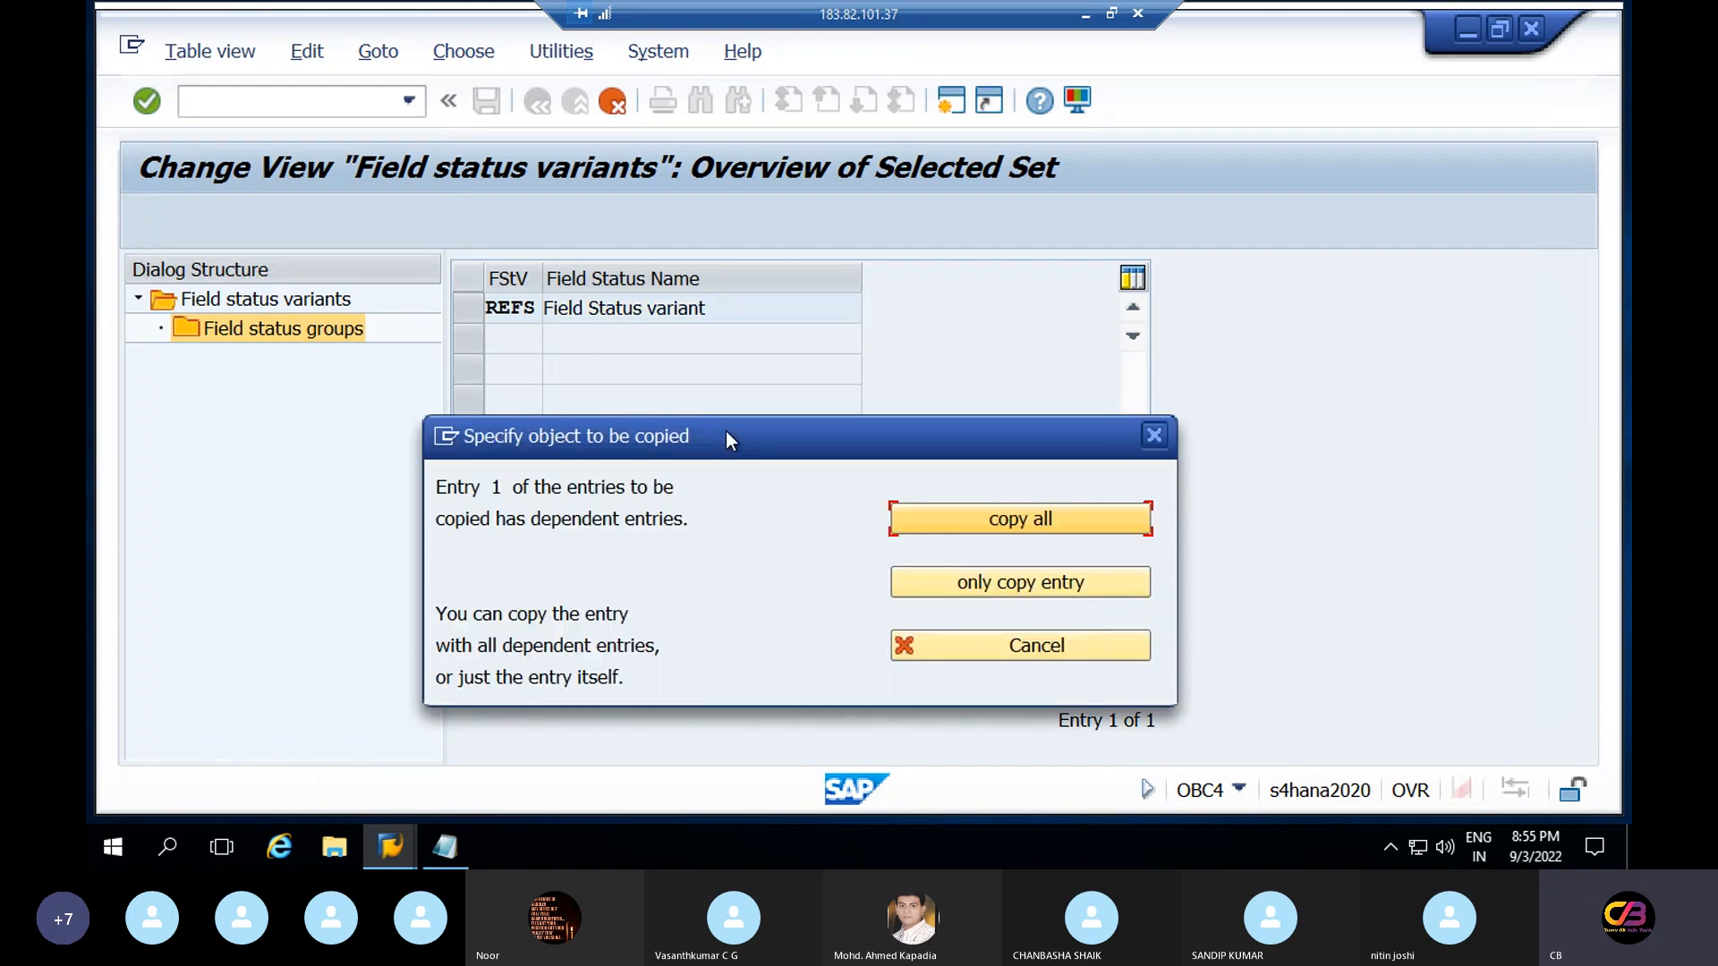
{"action": "left_click", "coordinate": [1045, 519]}
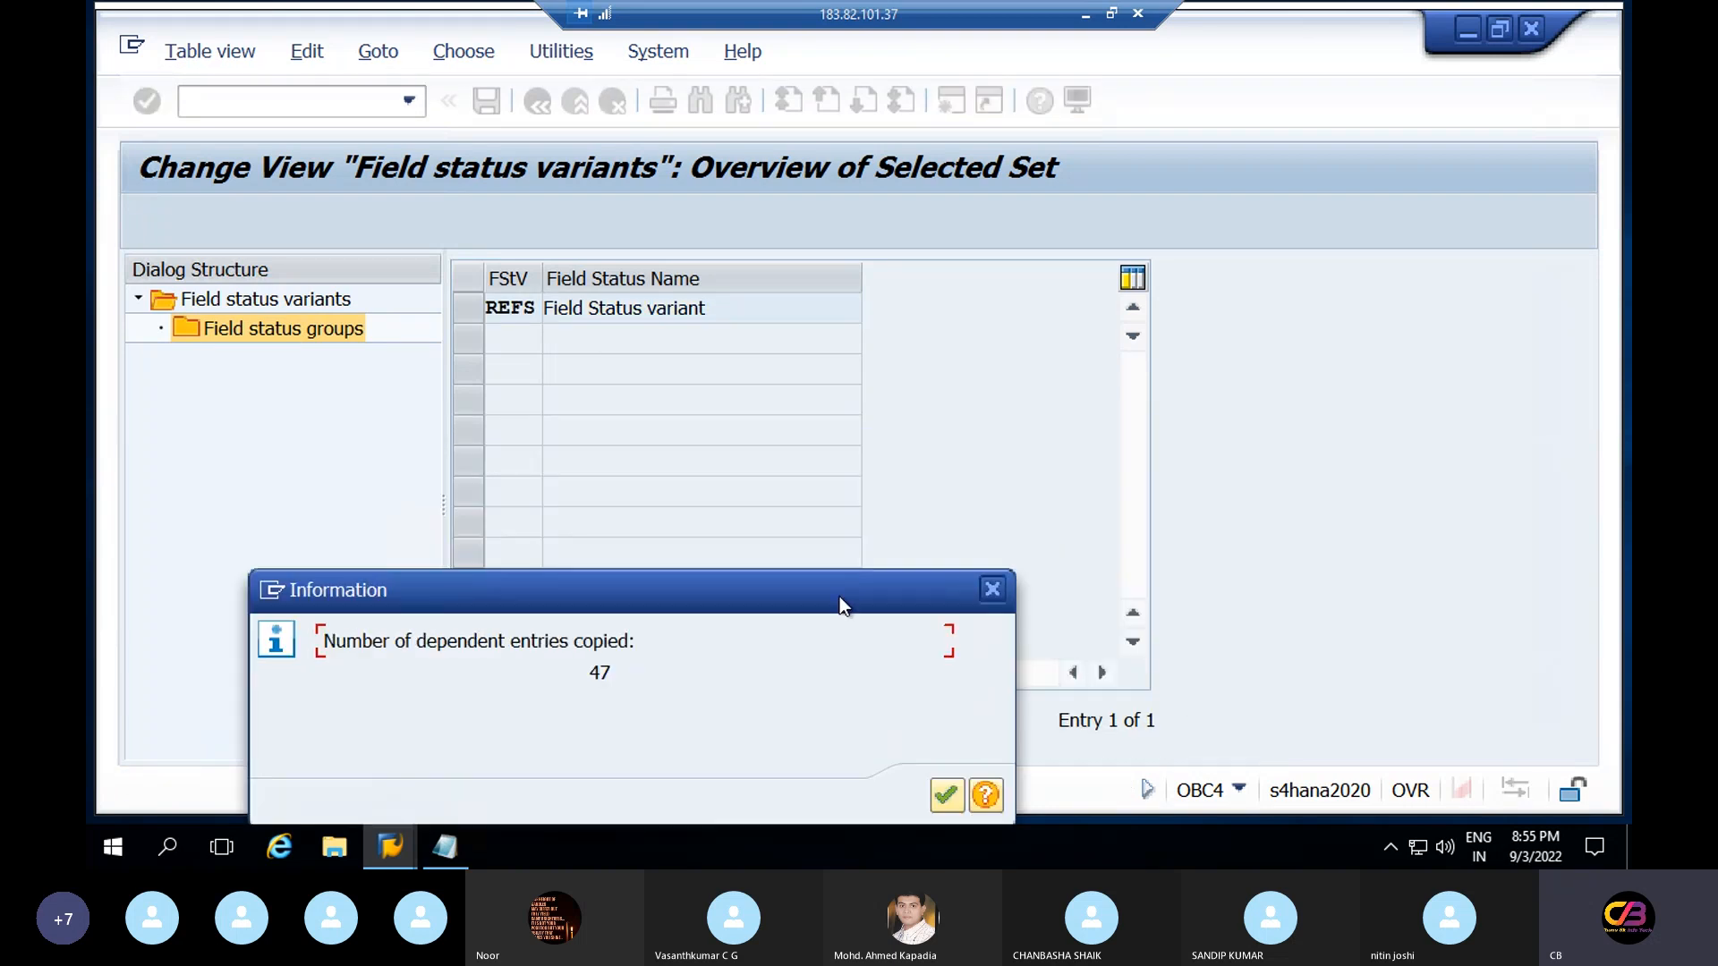
{"action": "left_click", "coordinate": [946, 794]}
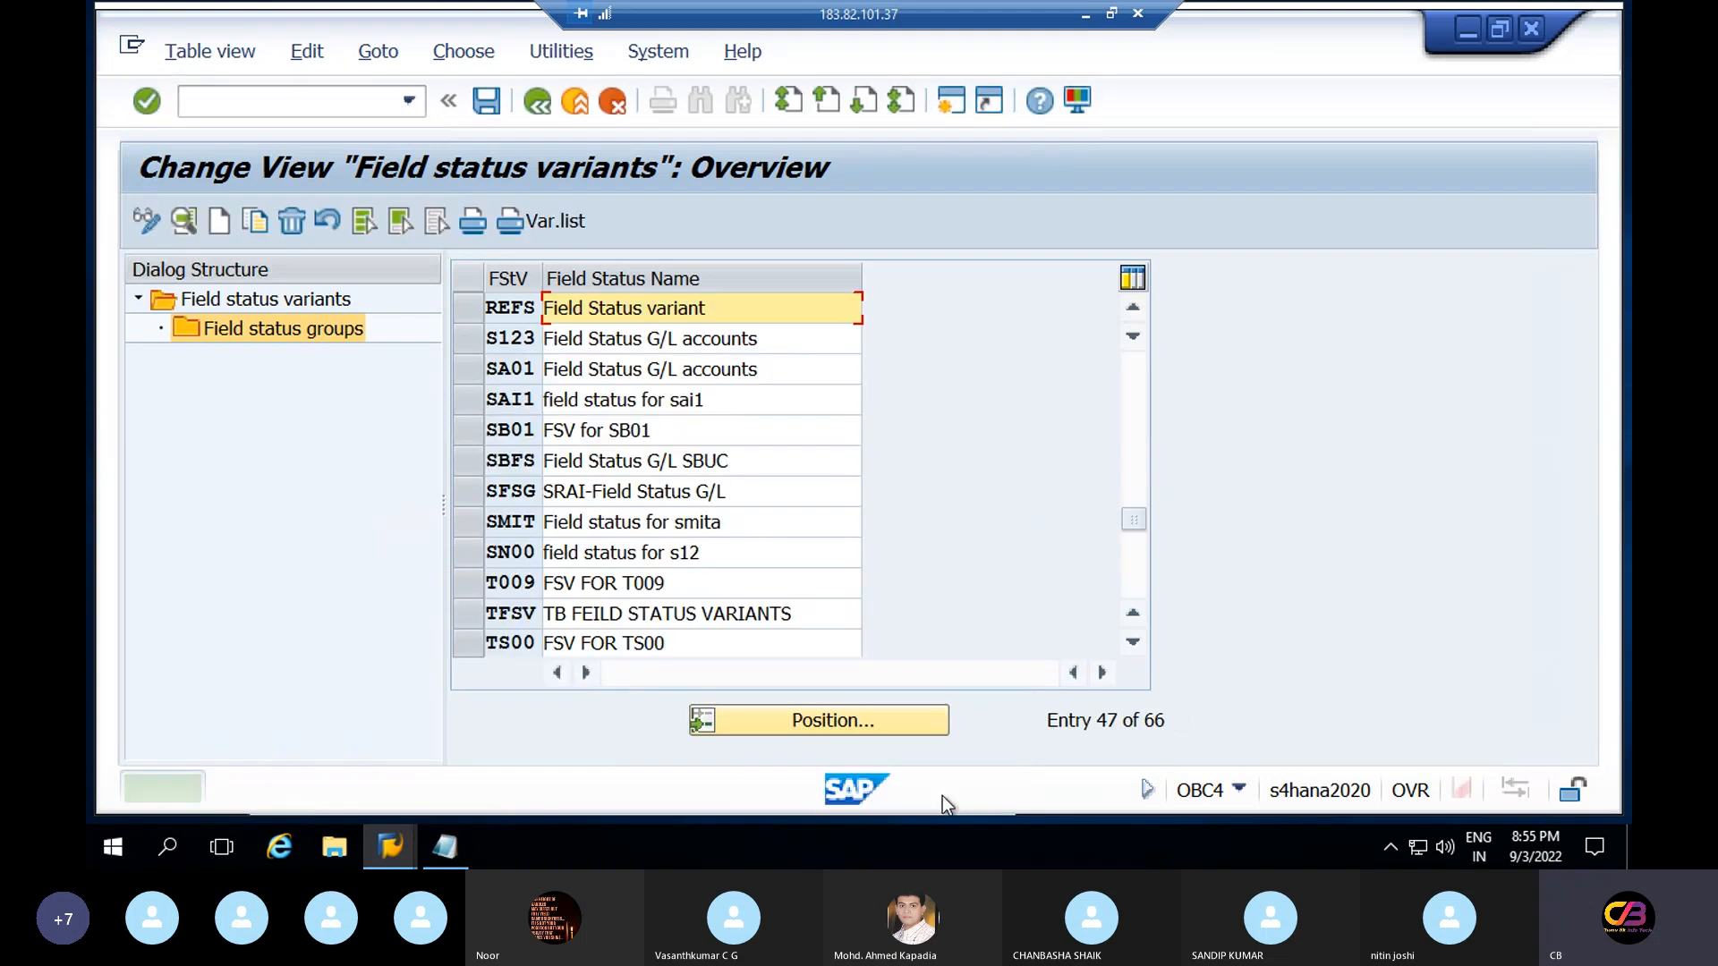
{"action": "left_click", "coordinate": [476, 314]}
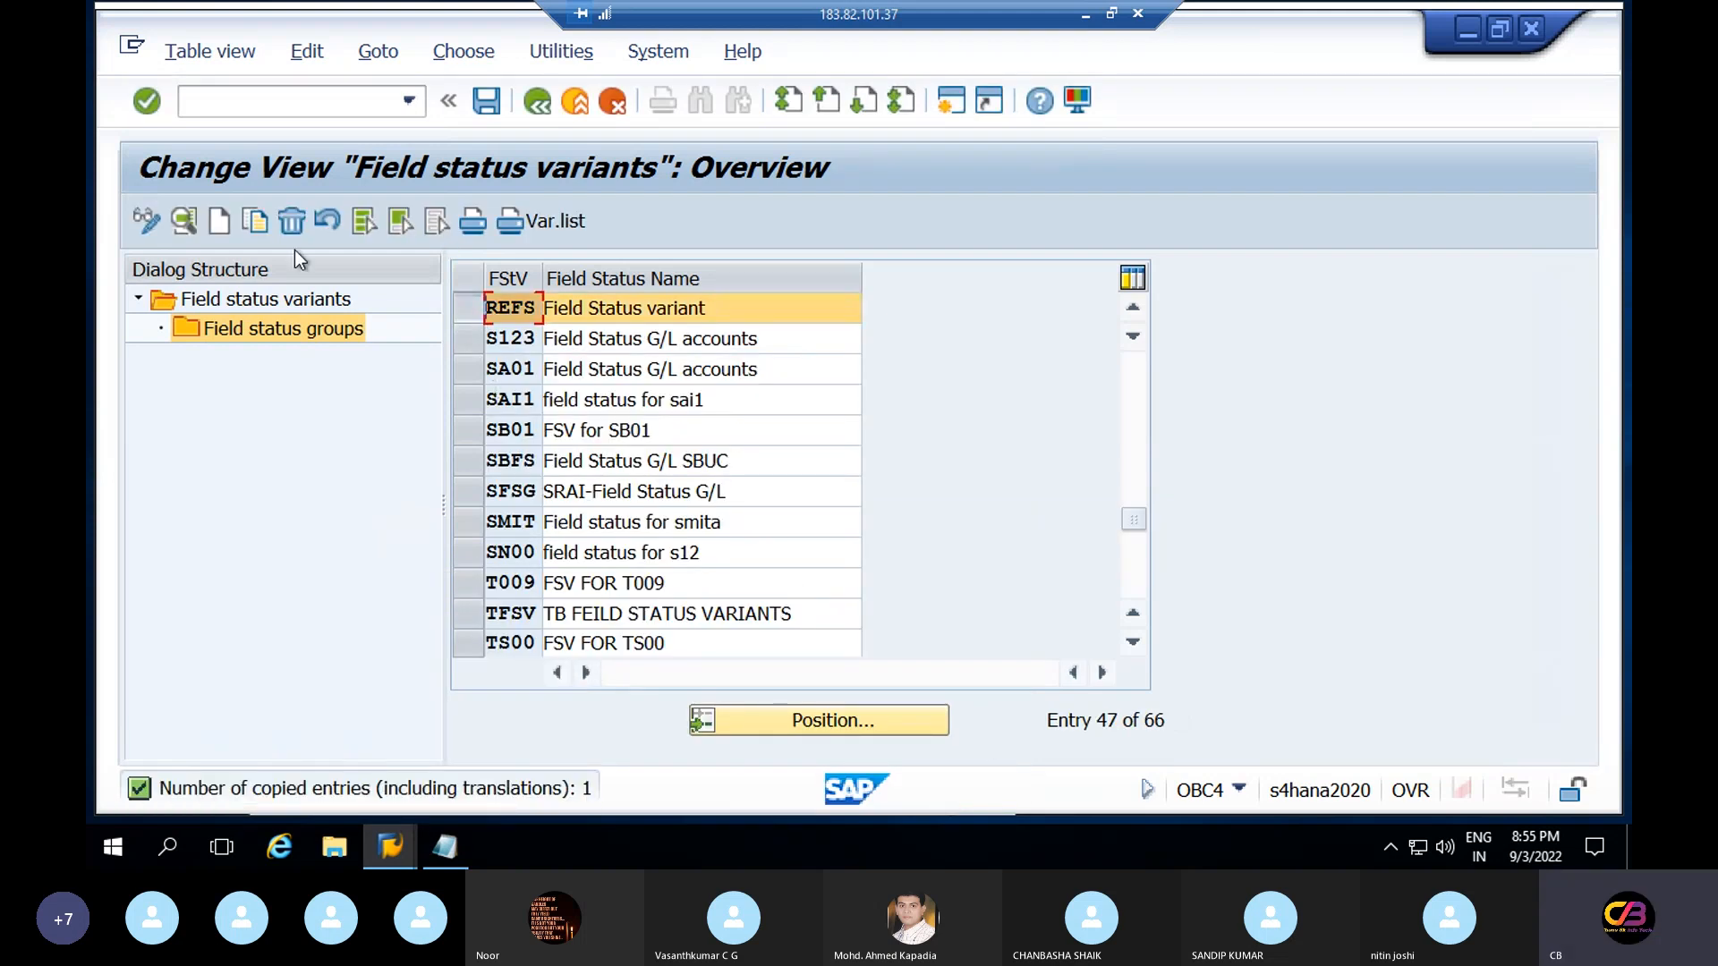
{"action": "double_click", "coordinate": [306, 331]}
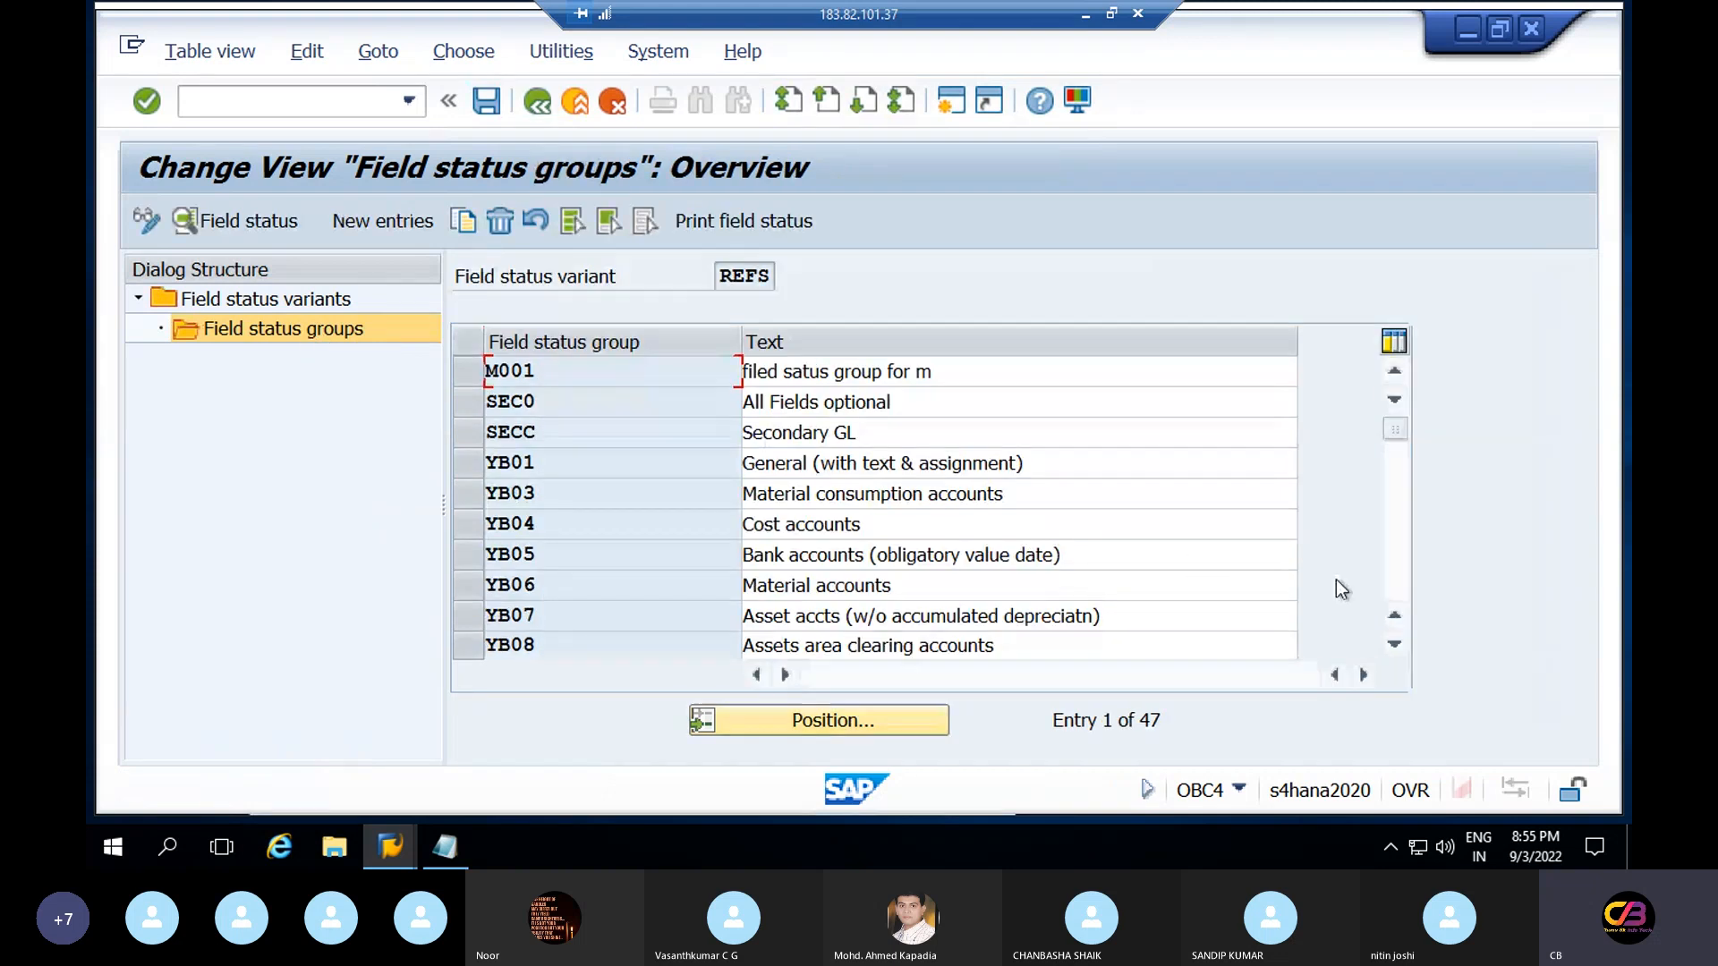
{"action": "left_click", "coordinate": [492, 493]}
{"action": "left_click_drag", "start_coordinate": [569, 463], "coordinate": [460, 468]}
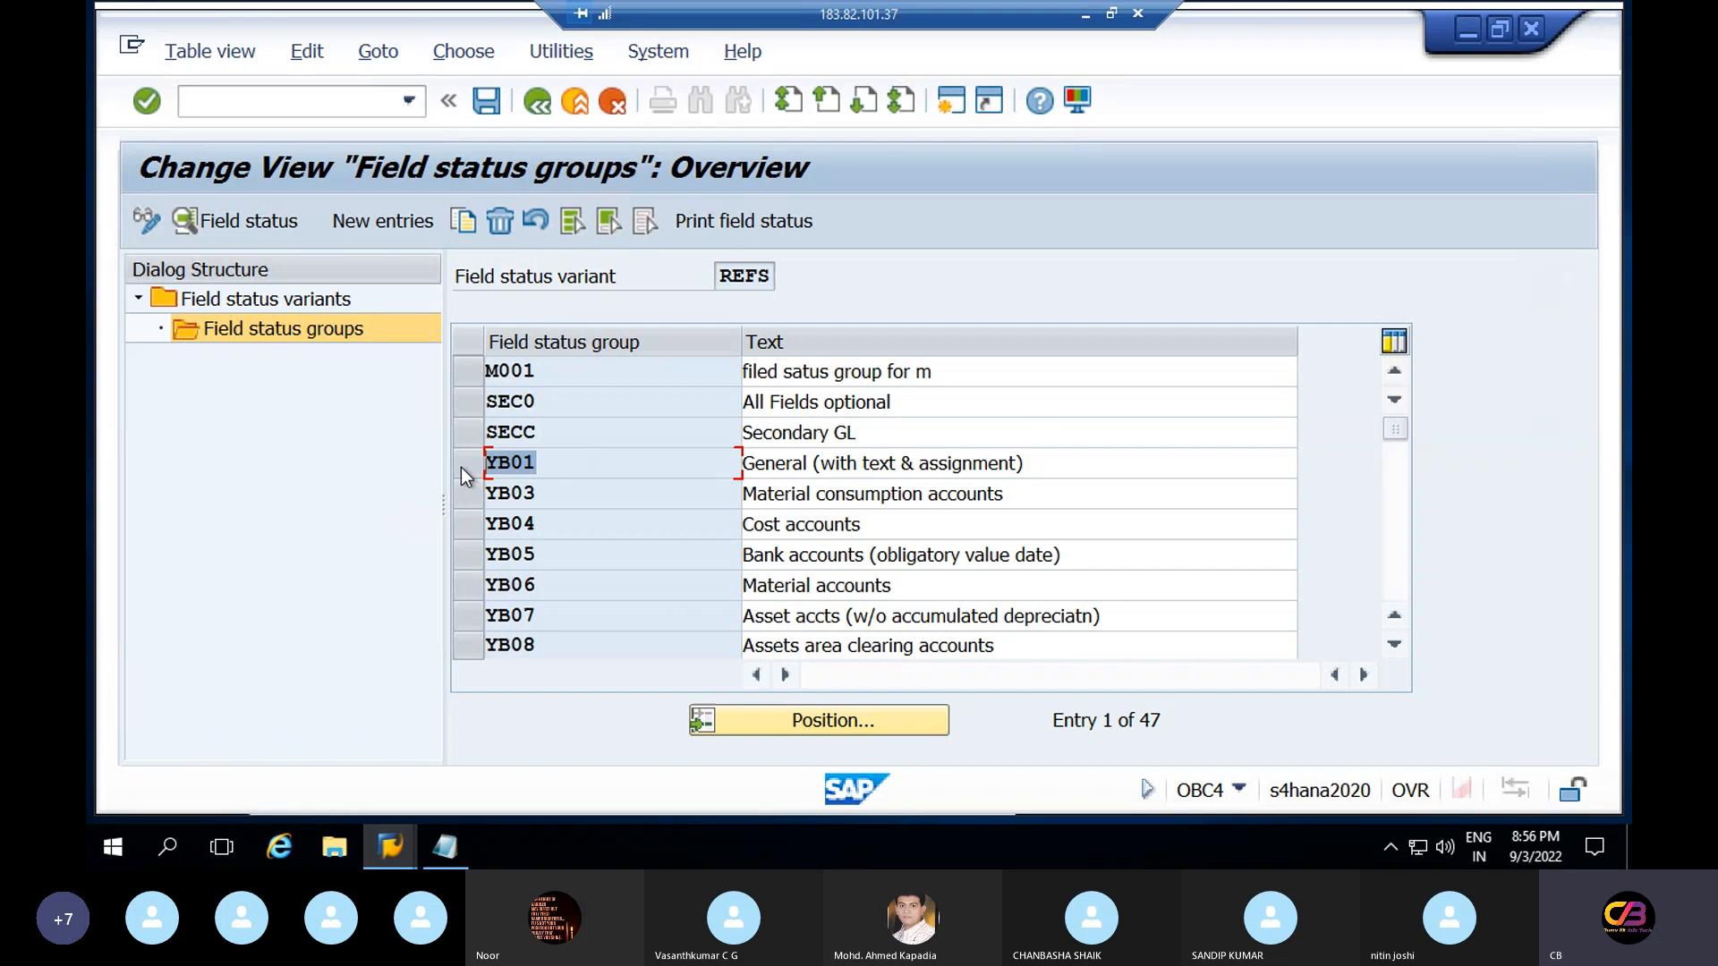
{"action": "double_click", "coordinate": [582, 523]}
{"action": "double_click", "coordinate": [582, 577]}
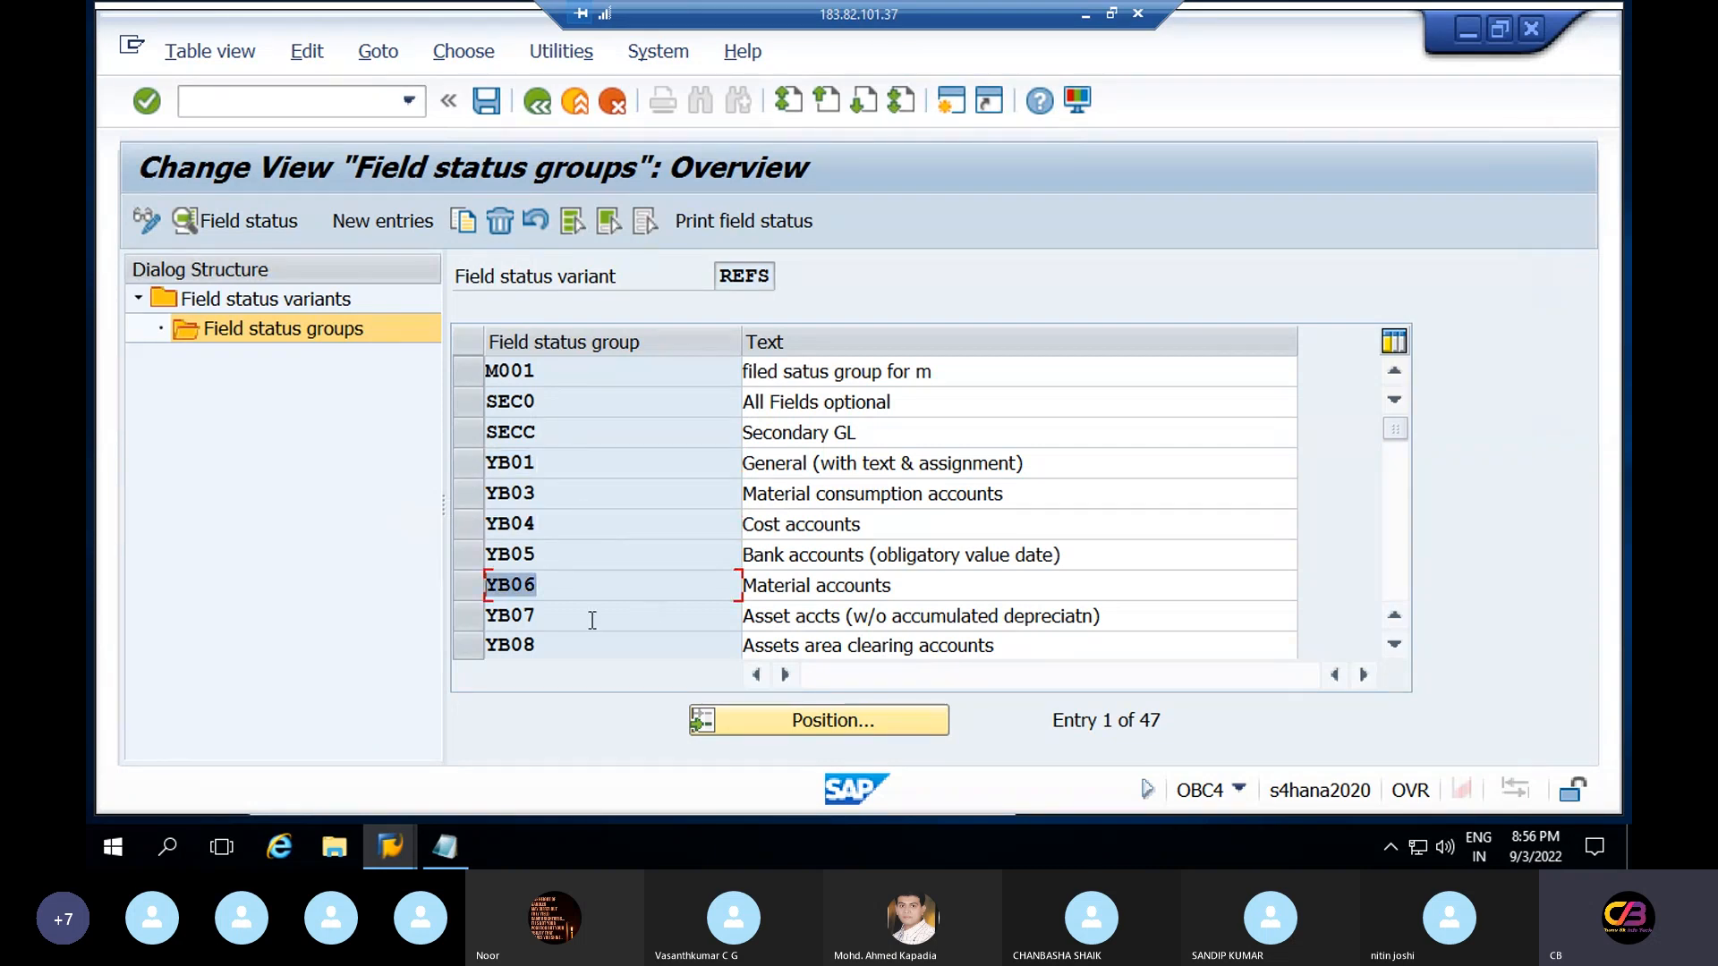
{"action": "left_click_drag", "start_coordinate": [594, 618], "coordinate": [498, 617]}
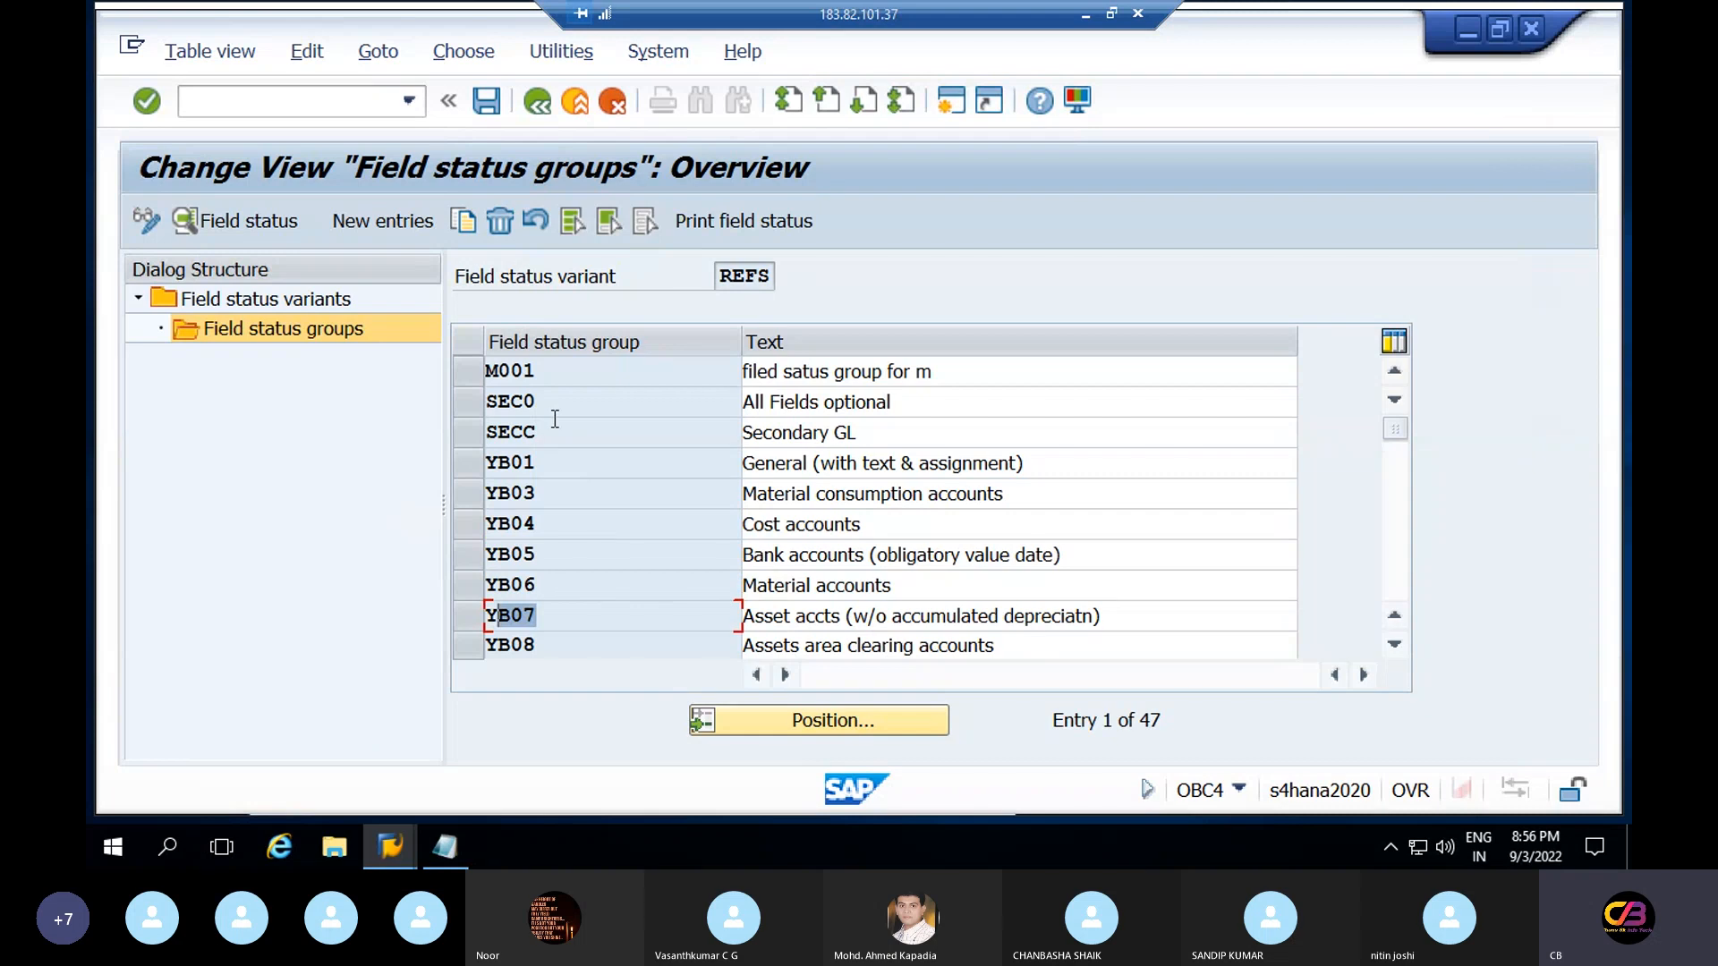
{"action": "left_click", "coordinate": [906, 533]}
{"action": "left_click_drag", "start_coordinate": [905, 532], "coordinate": [735, 528]}
{"action": "left_click_drag", "start_coordinate": [582, 533], "coordinate": [491, 532]}
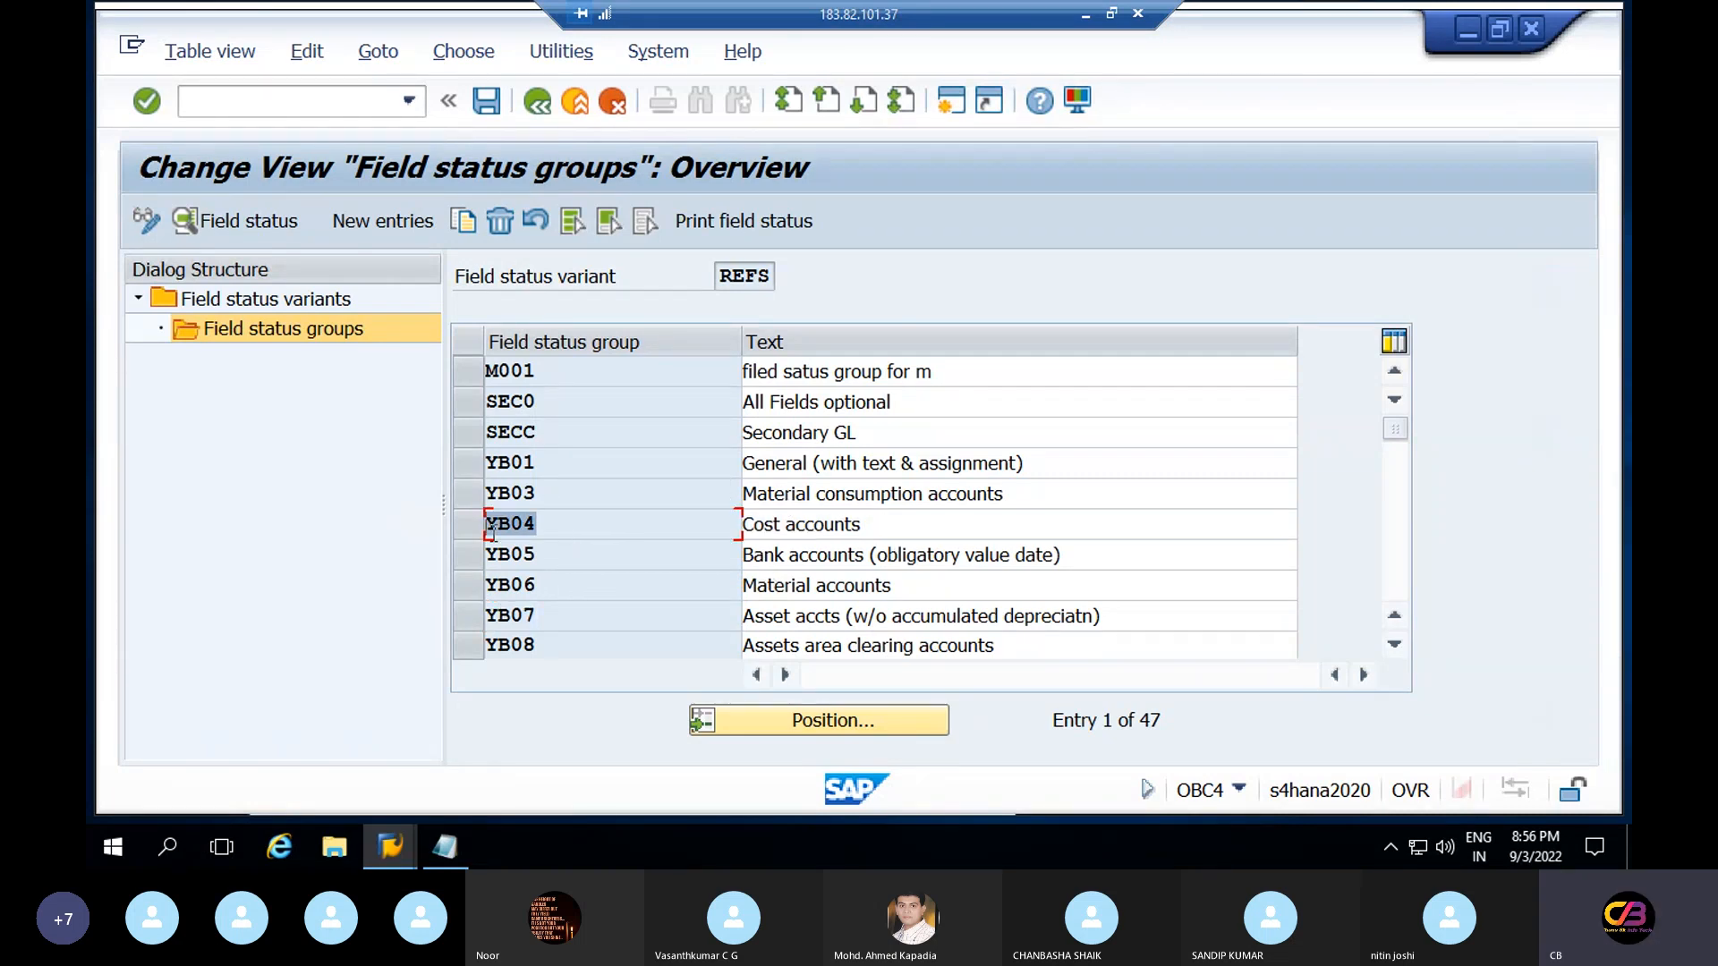
{"action": "left_click_drag", "start_coordinate": [851, 556], "coordinate": [689, 552]}
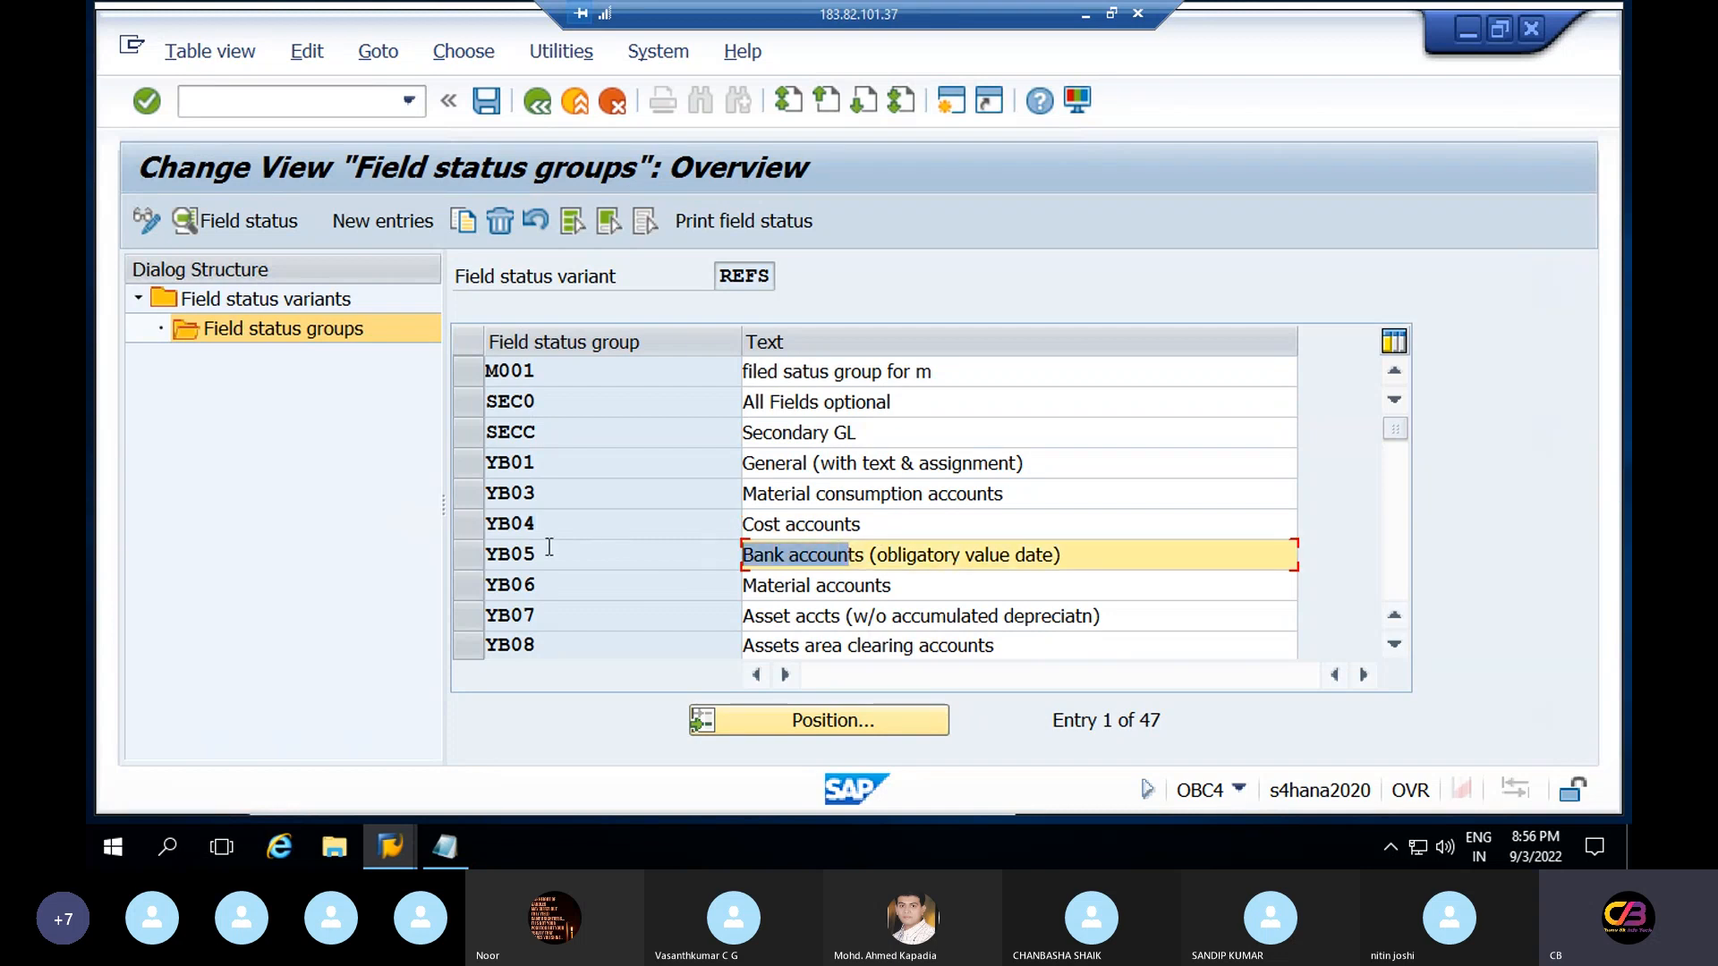
{"action": "left_click_drag", "start_coordinate": [550, 548], "coordinate": [449, 556]}
{"action": "left_click_drag", "start_coordinate": [858, 463], "coordinate": [658, 477]}
{"action": "left_click_drag", "start_coordinate": [550, 462], "coordinate": [474, 474]}
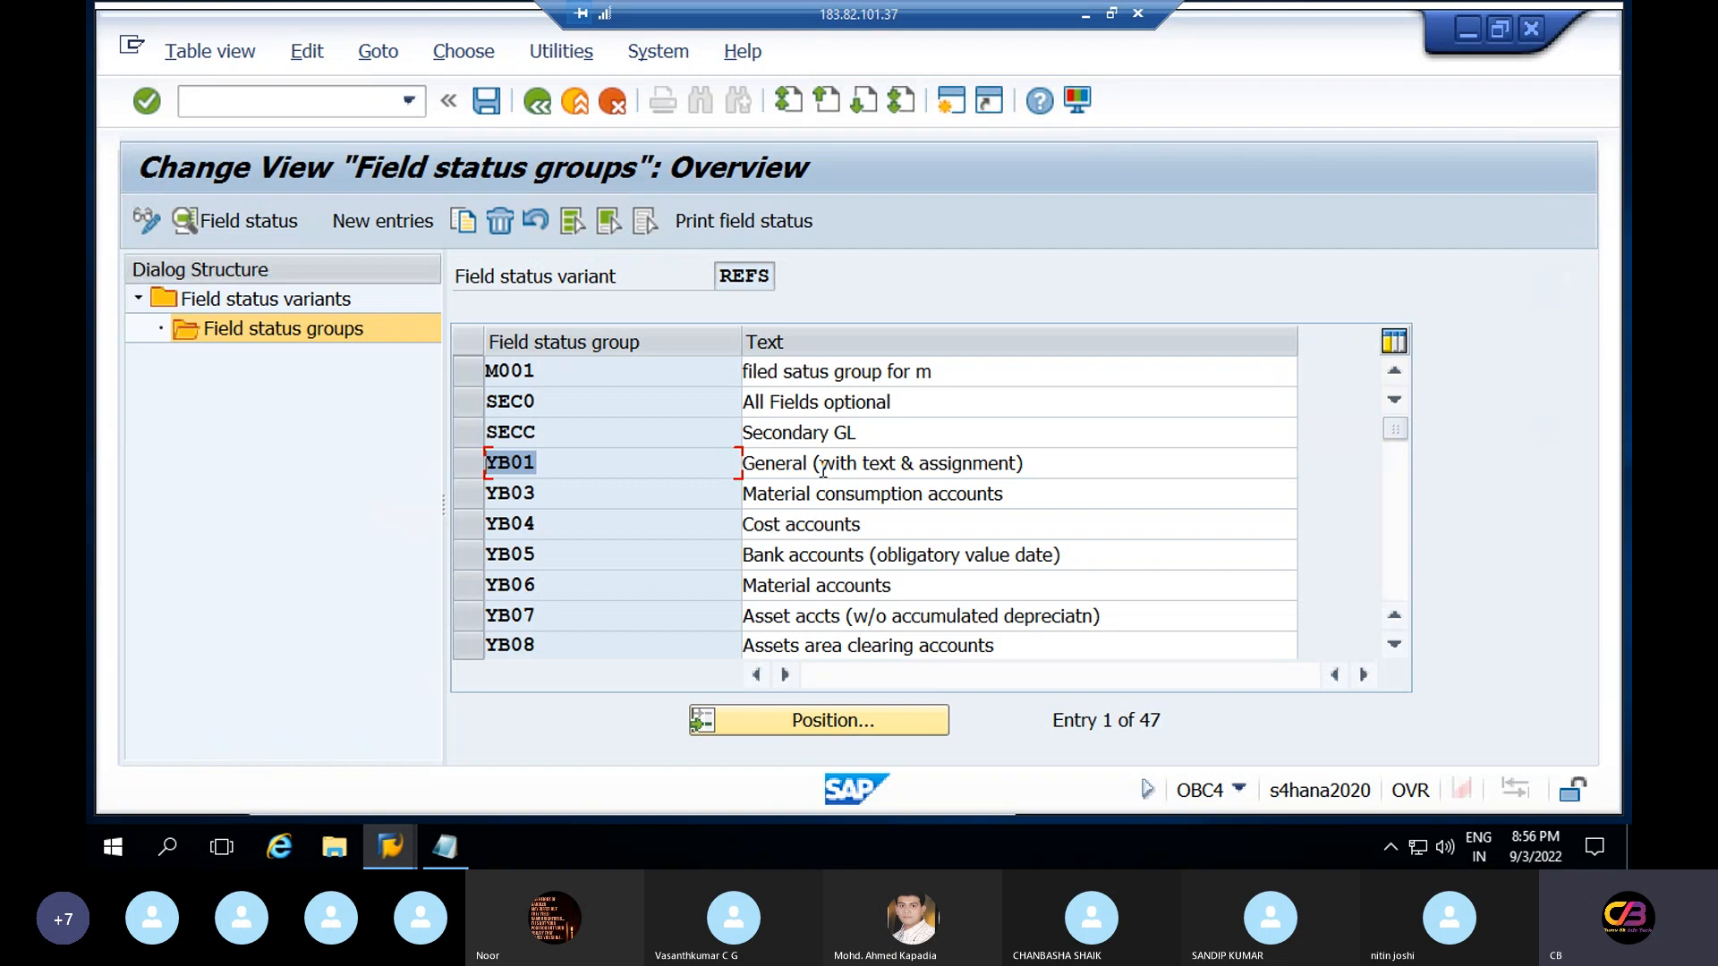
{"action": "left_click", "coordinate": [786, 461]}
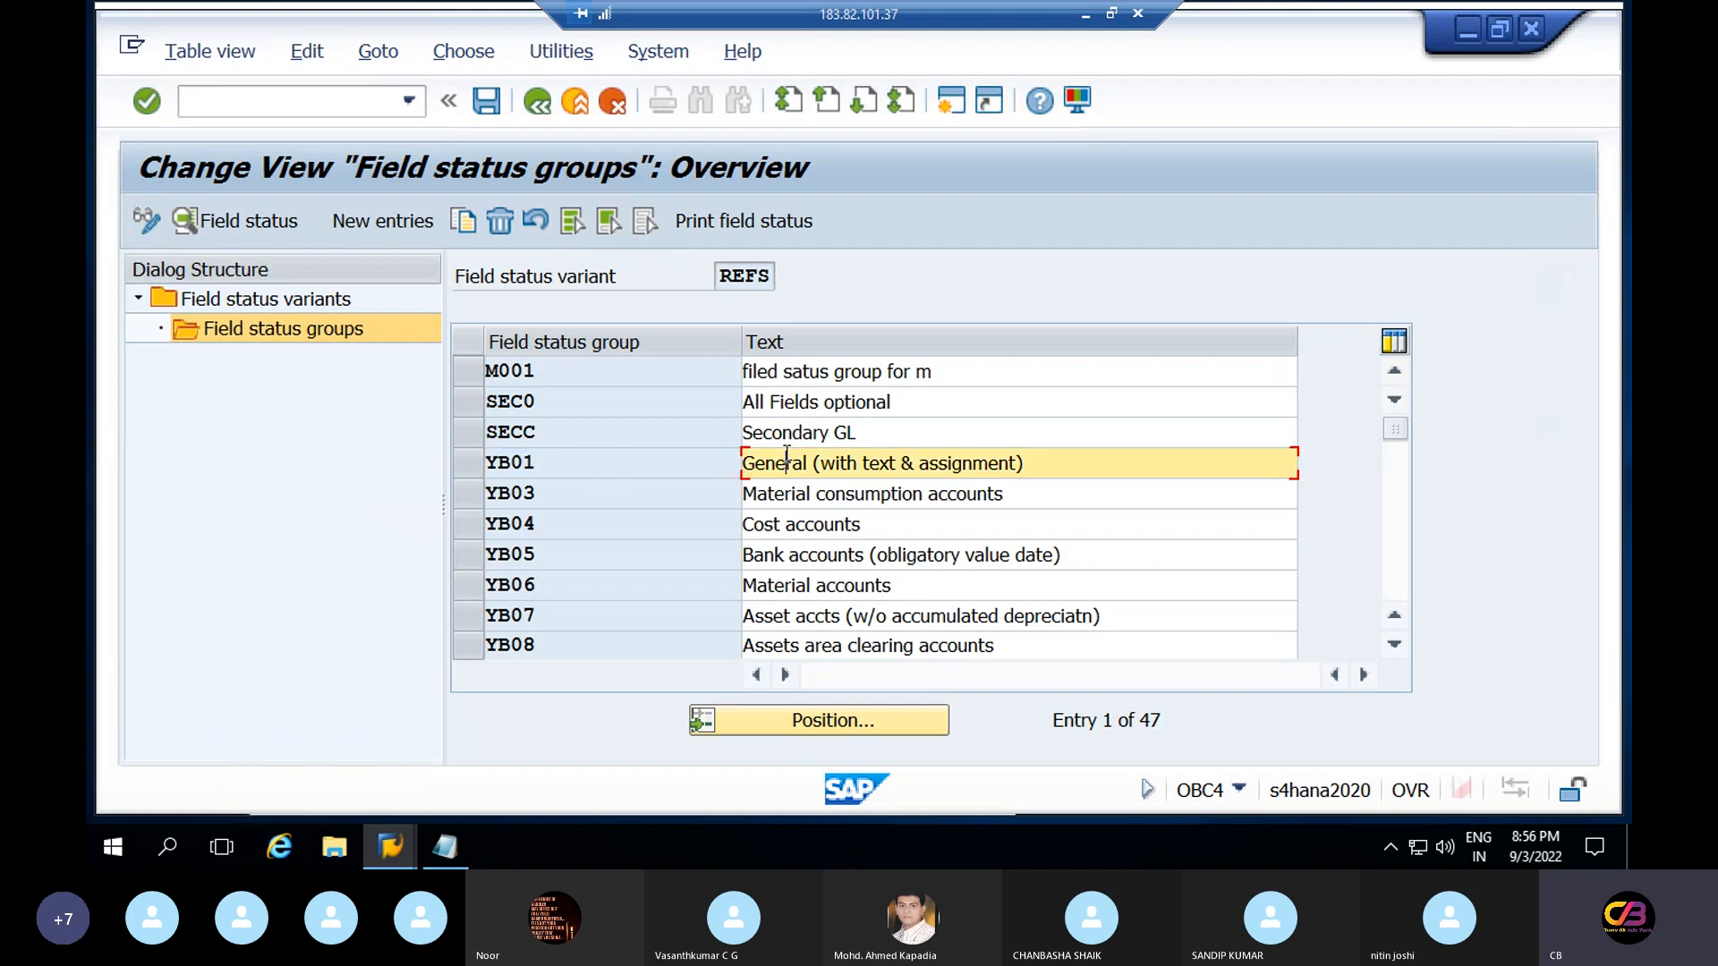
{"action": "left_click", "coordinate": [806, 501]}
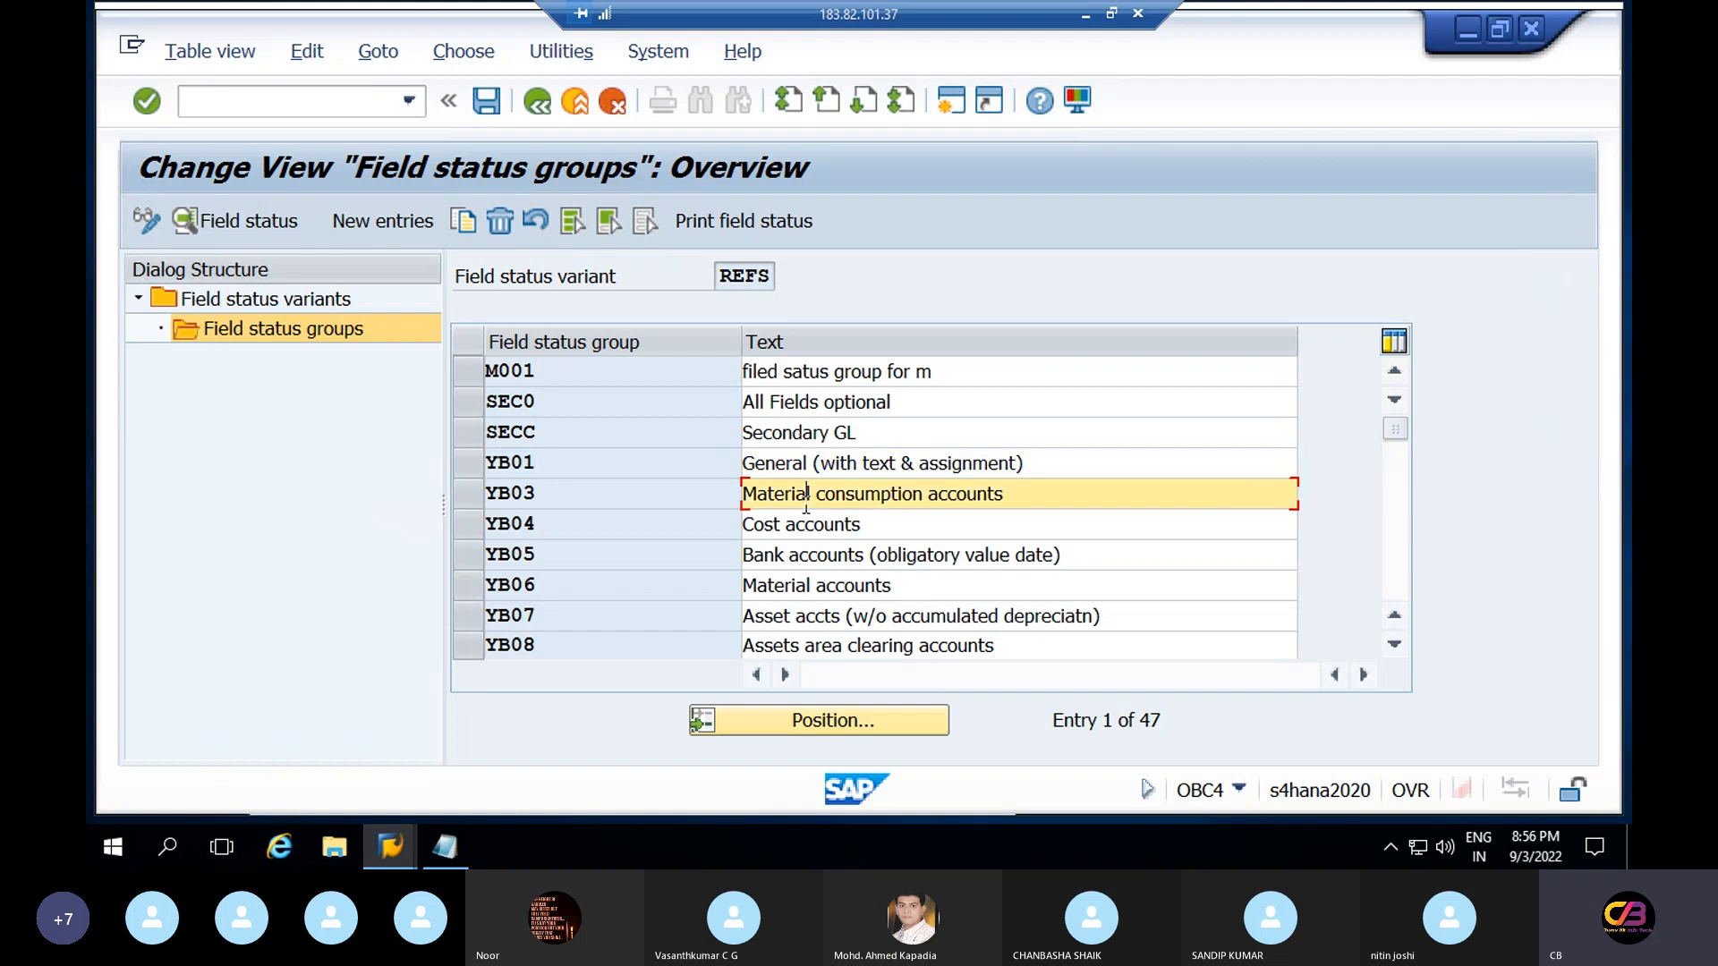
{"action": "left_click", "coordinate": [539, 490]}
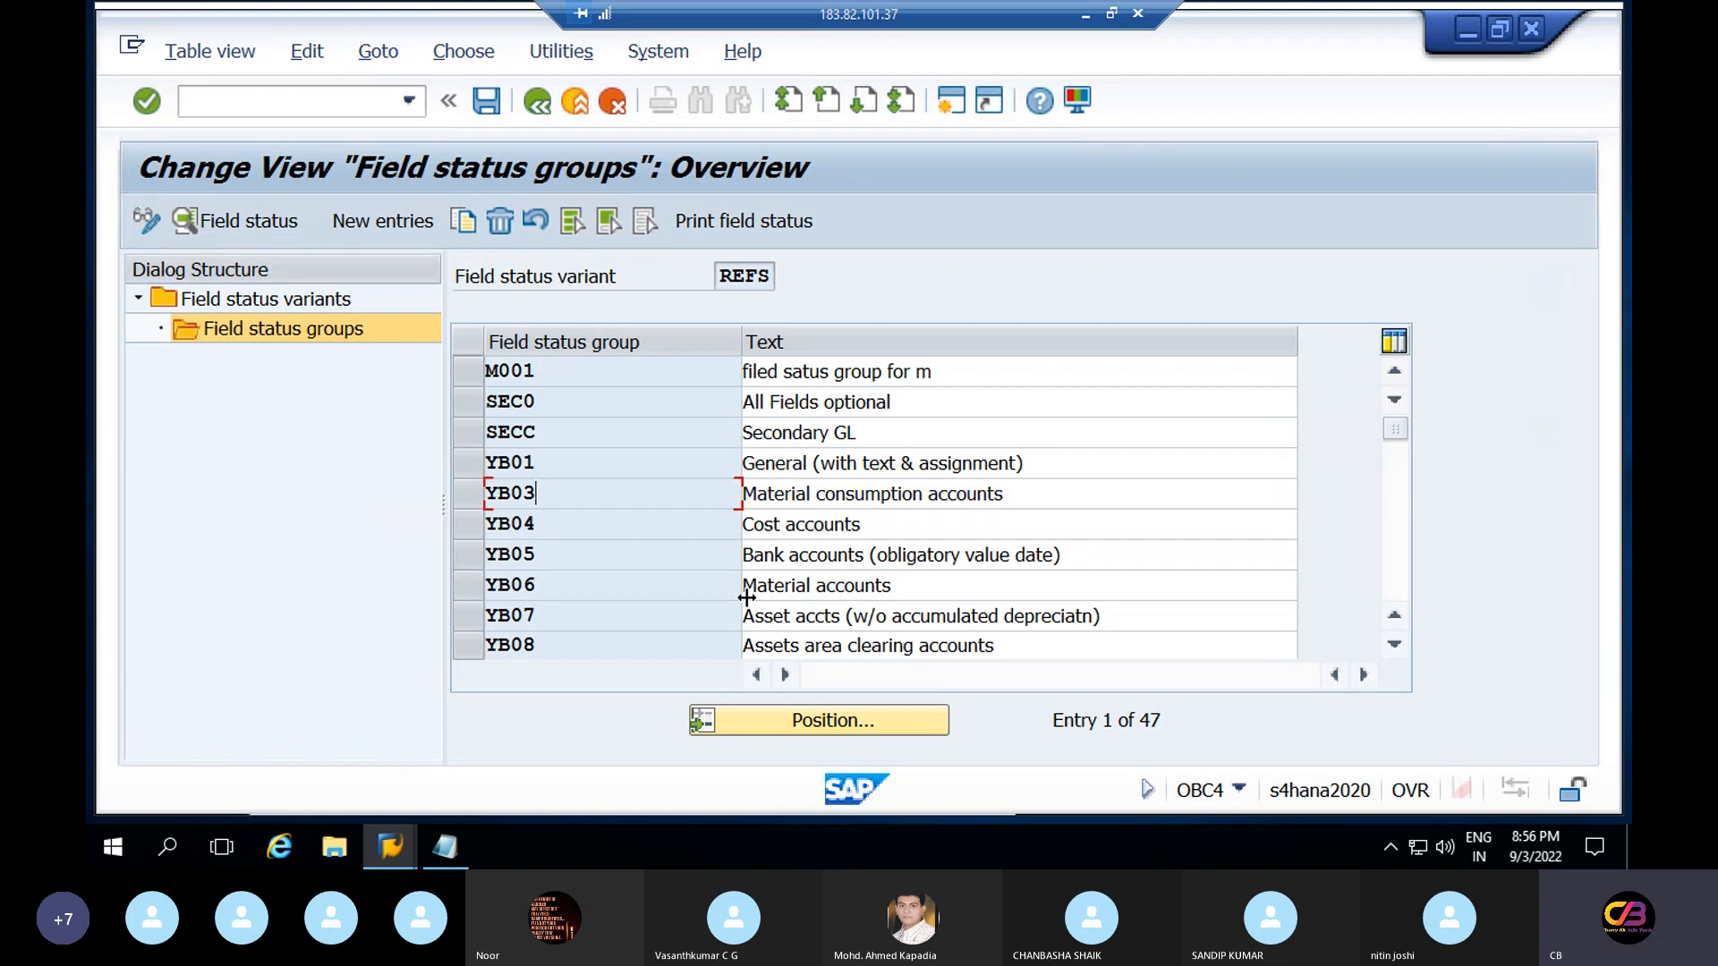
{"action": "left_click", "coordinate": [783, 558]}
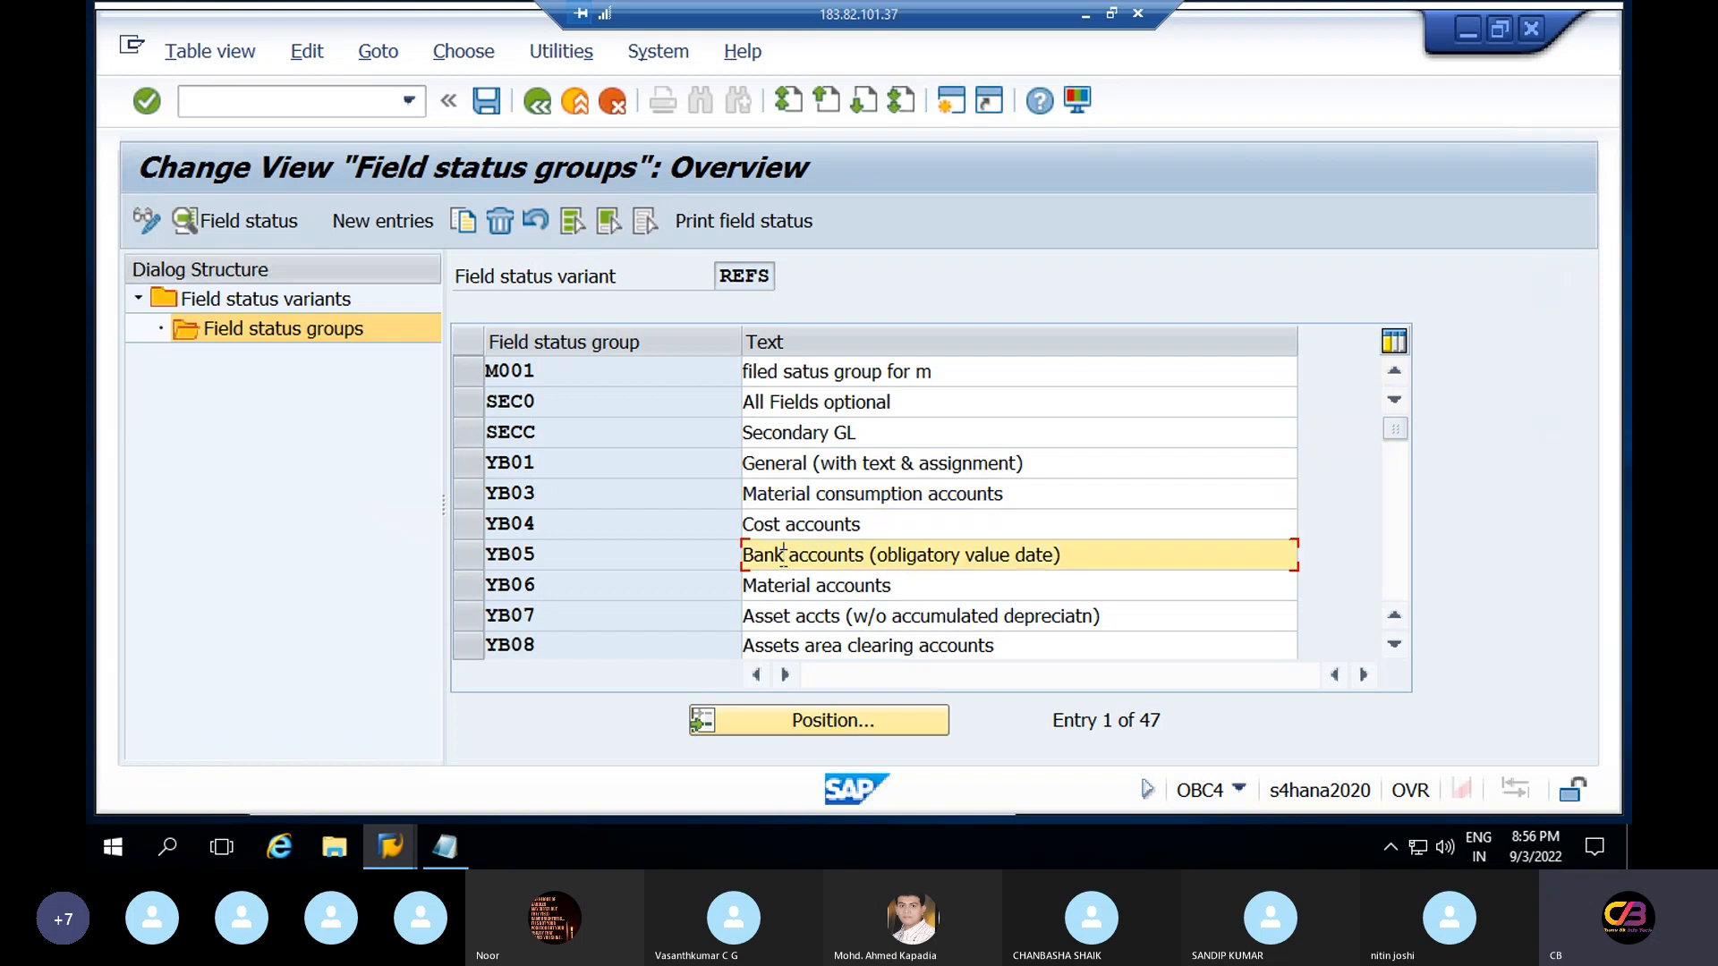
{"action": "left_click", "coordinate": [553, 554]}
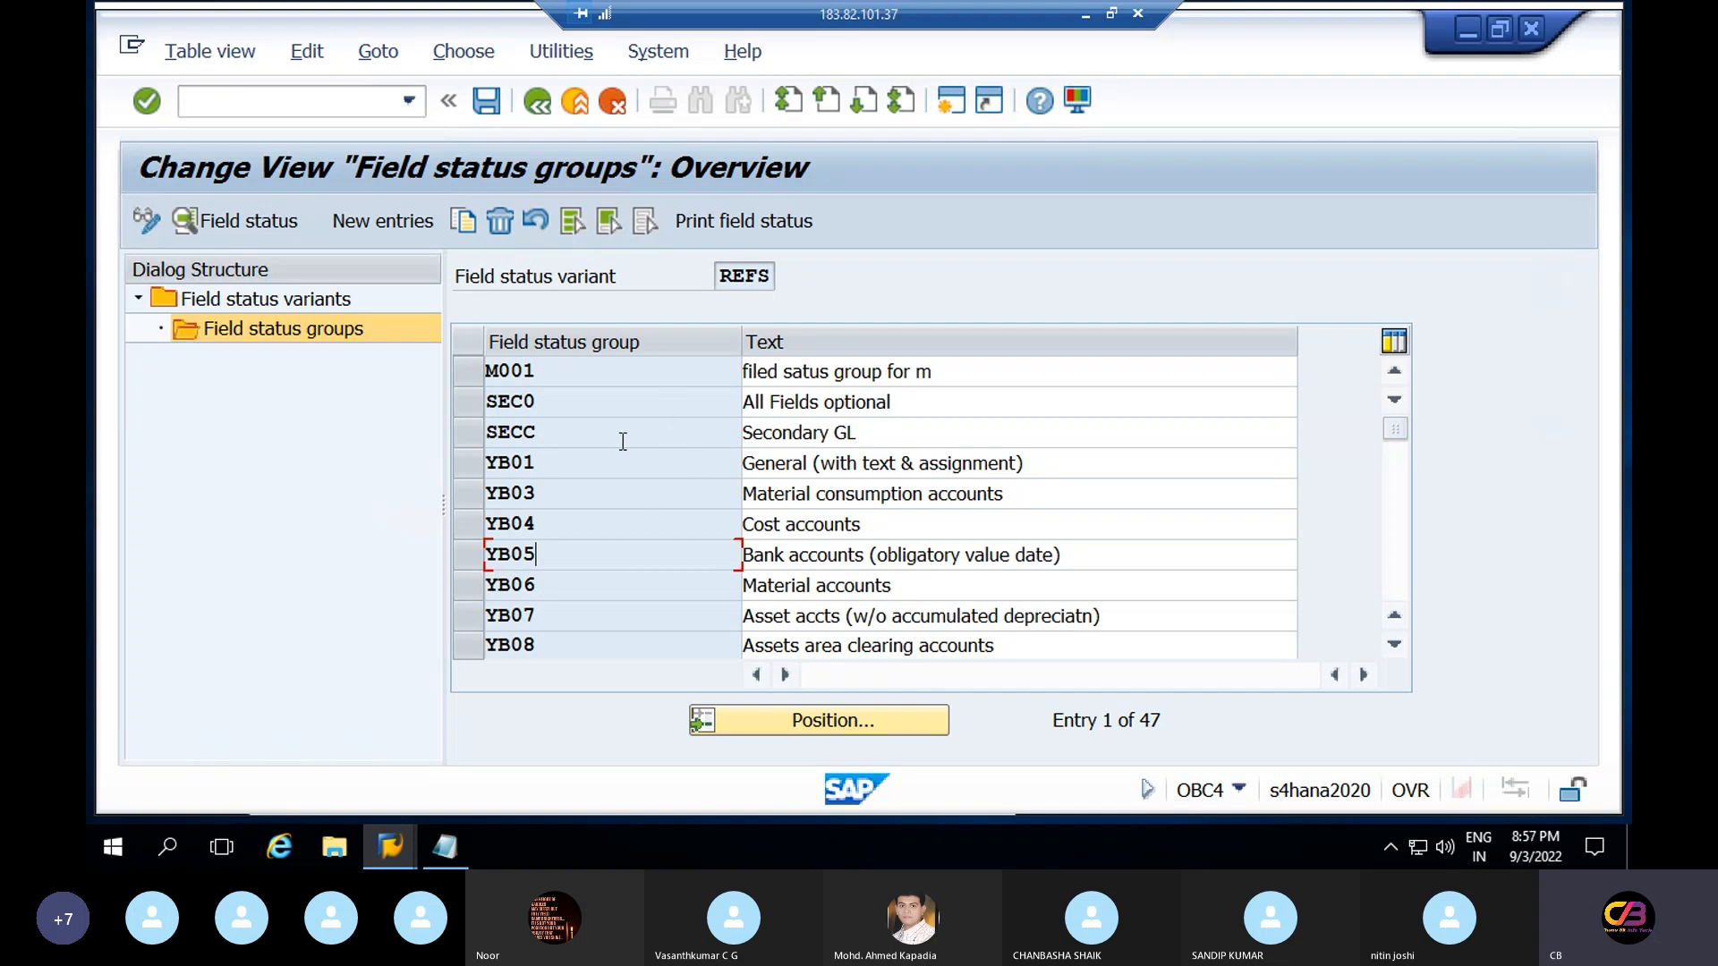
{"action": "left_click", "coordinate": [542, 470]}
Display YB01's General data field settings, then start a second session window
{"action": "double_click", "coordinate": [542, 470]}
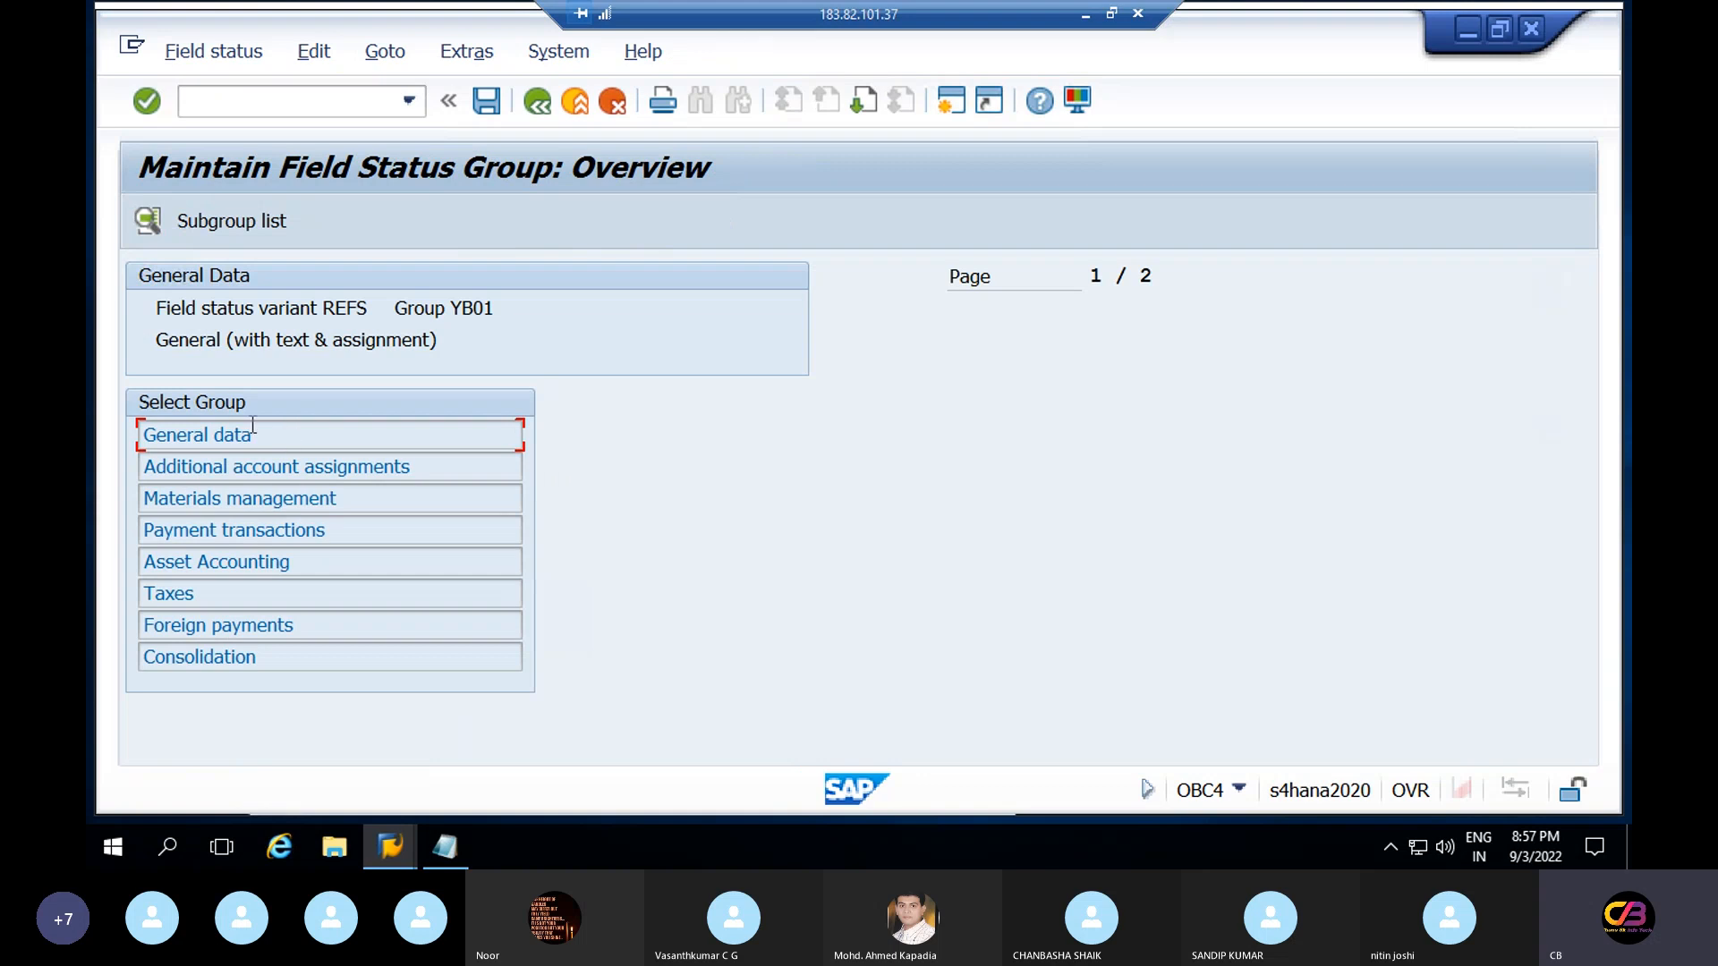
{"action": "double_click", "coordinate": [215, 436]}
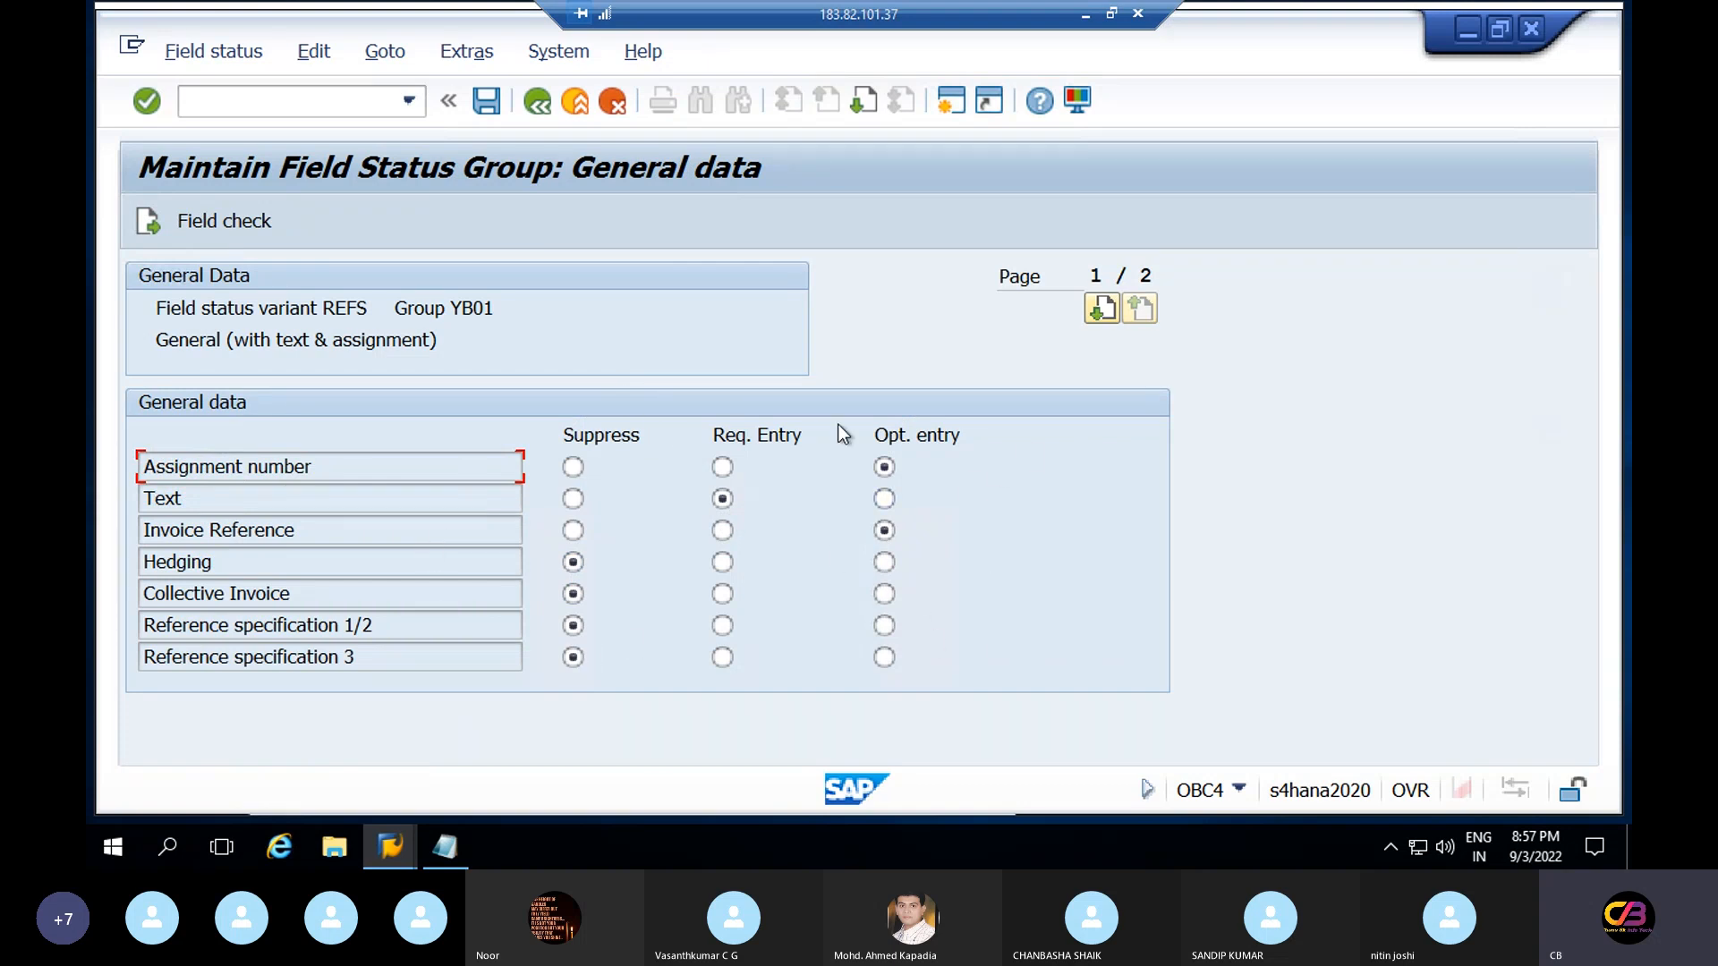
{"action": "left_click", "coordinate": [954, 106]}
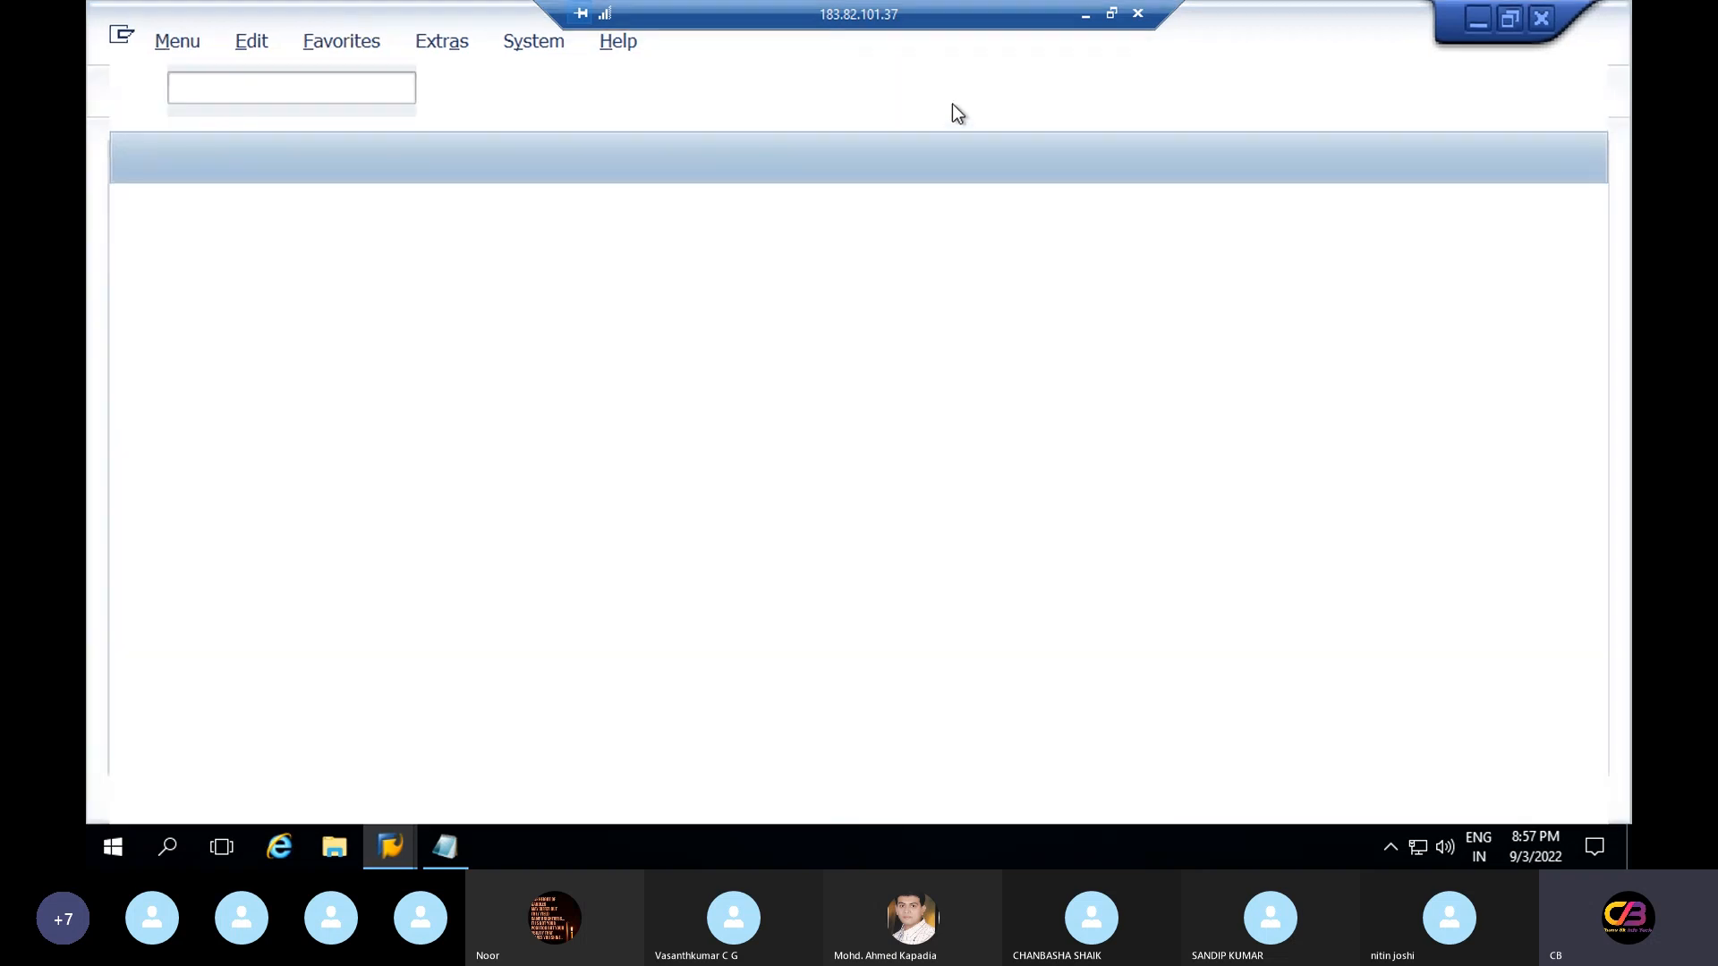
Open FB50 and step through the first line item's amount, G/L acct and Text cells
{"action": "type", "text": "fb"}
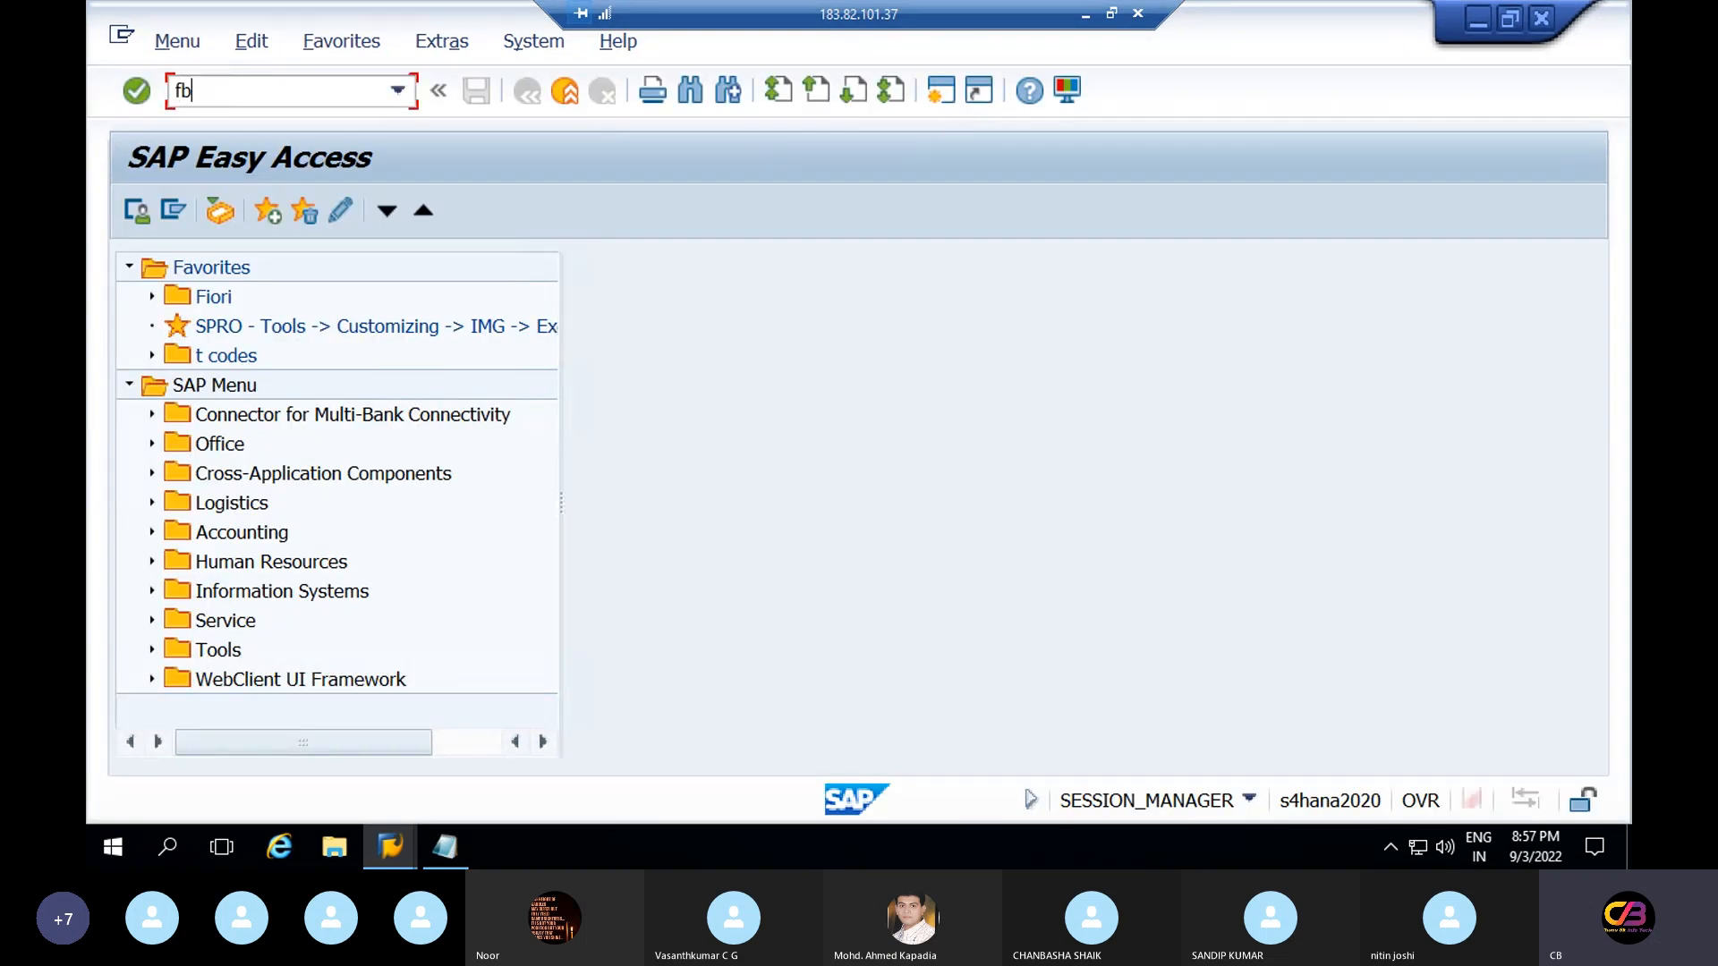
{"action": "type", "text": "50"}
{"action": "key", "text": "Return"}
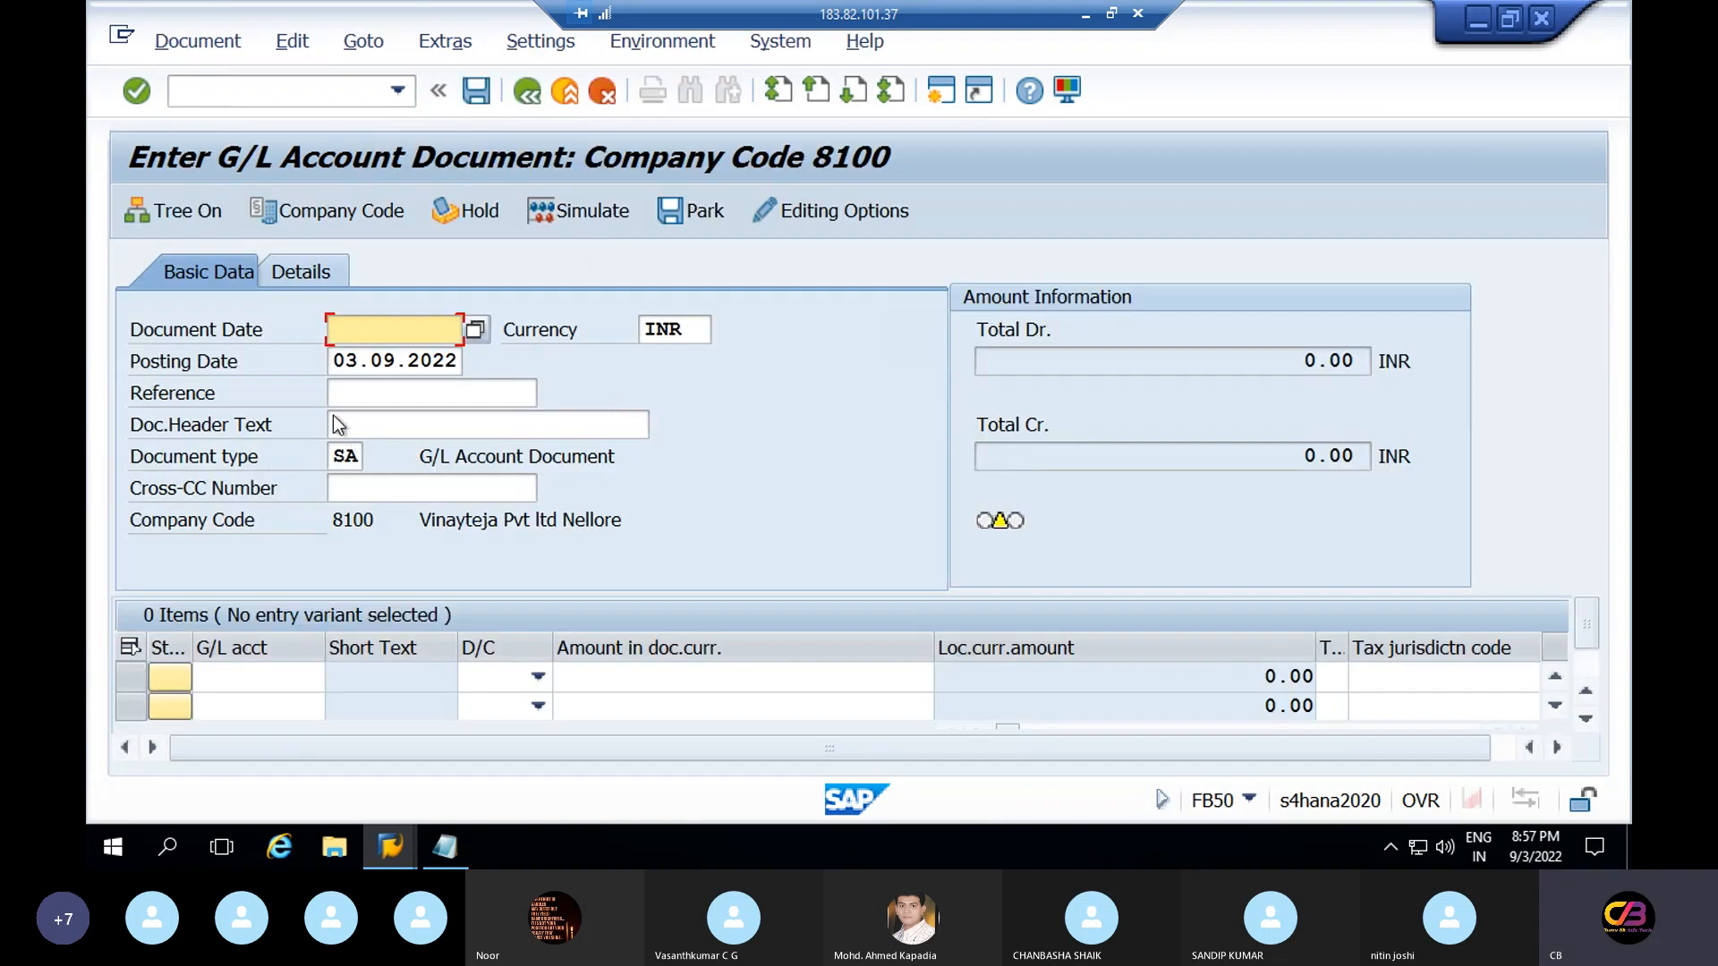
{"action": "left_click", "coordinate": [635, 674]}
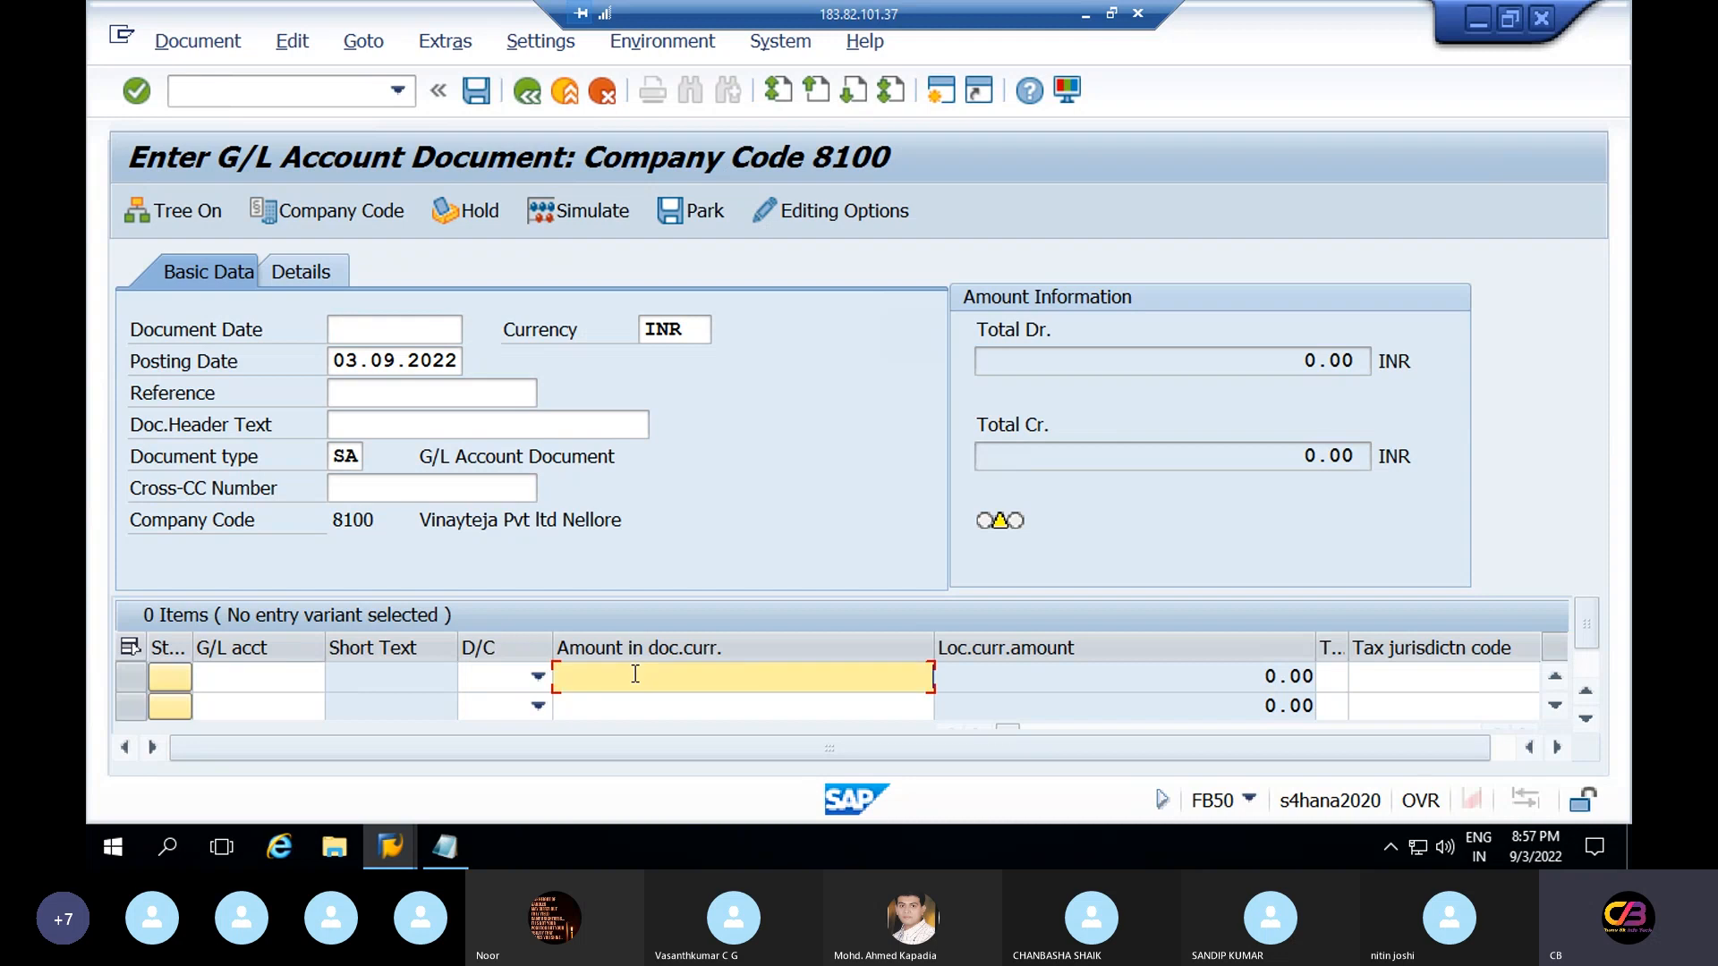
{"action": "key", "text": "Tab"}
{"action": "key", "text": "Tab"}
{"action": "key", "text": "Tab"}
{"action": "key", "text": "Tab"}
{"action": "key", "text": "Tab"}
{"action": "key", "text": "Tab"}
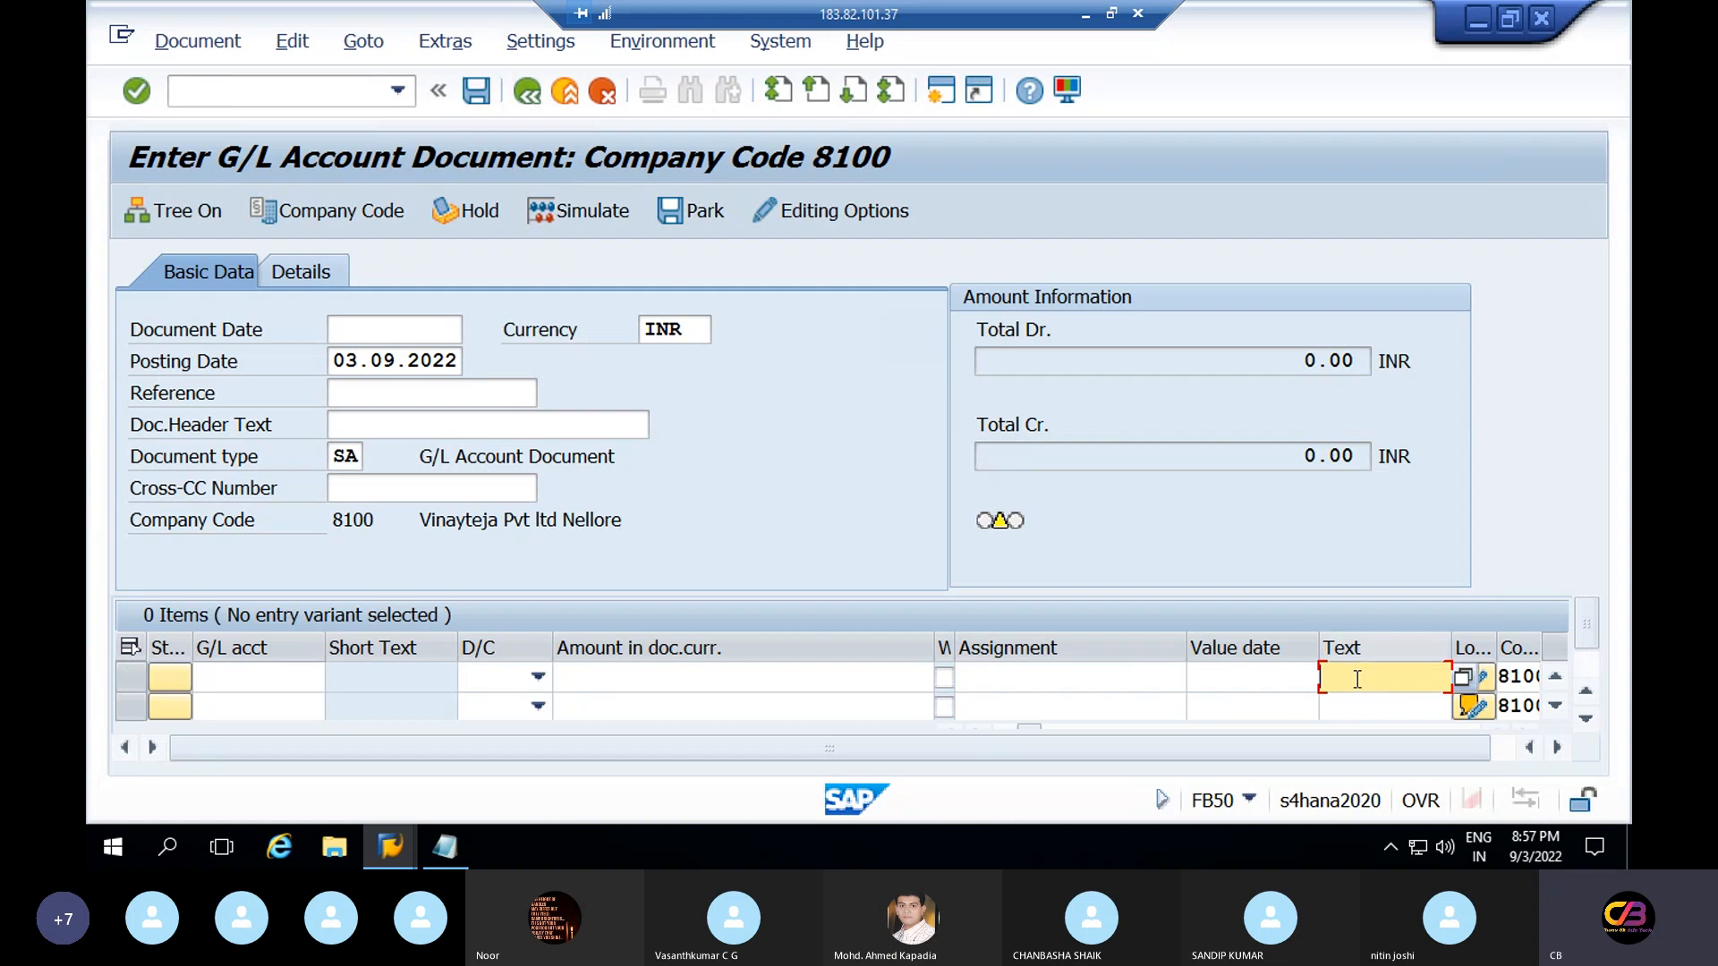
{"action": "left_click", "coordinate": [253, 681]}
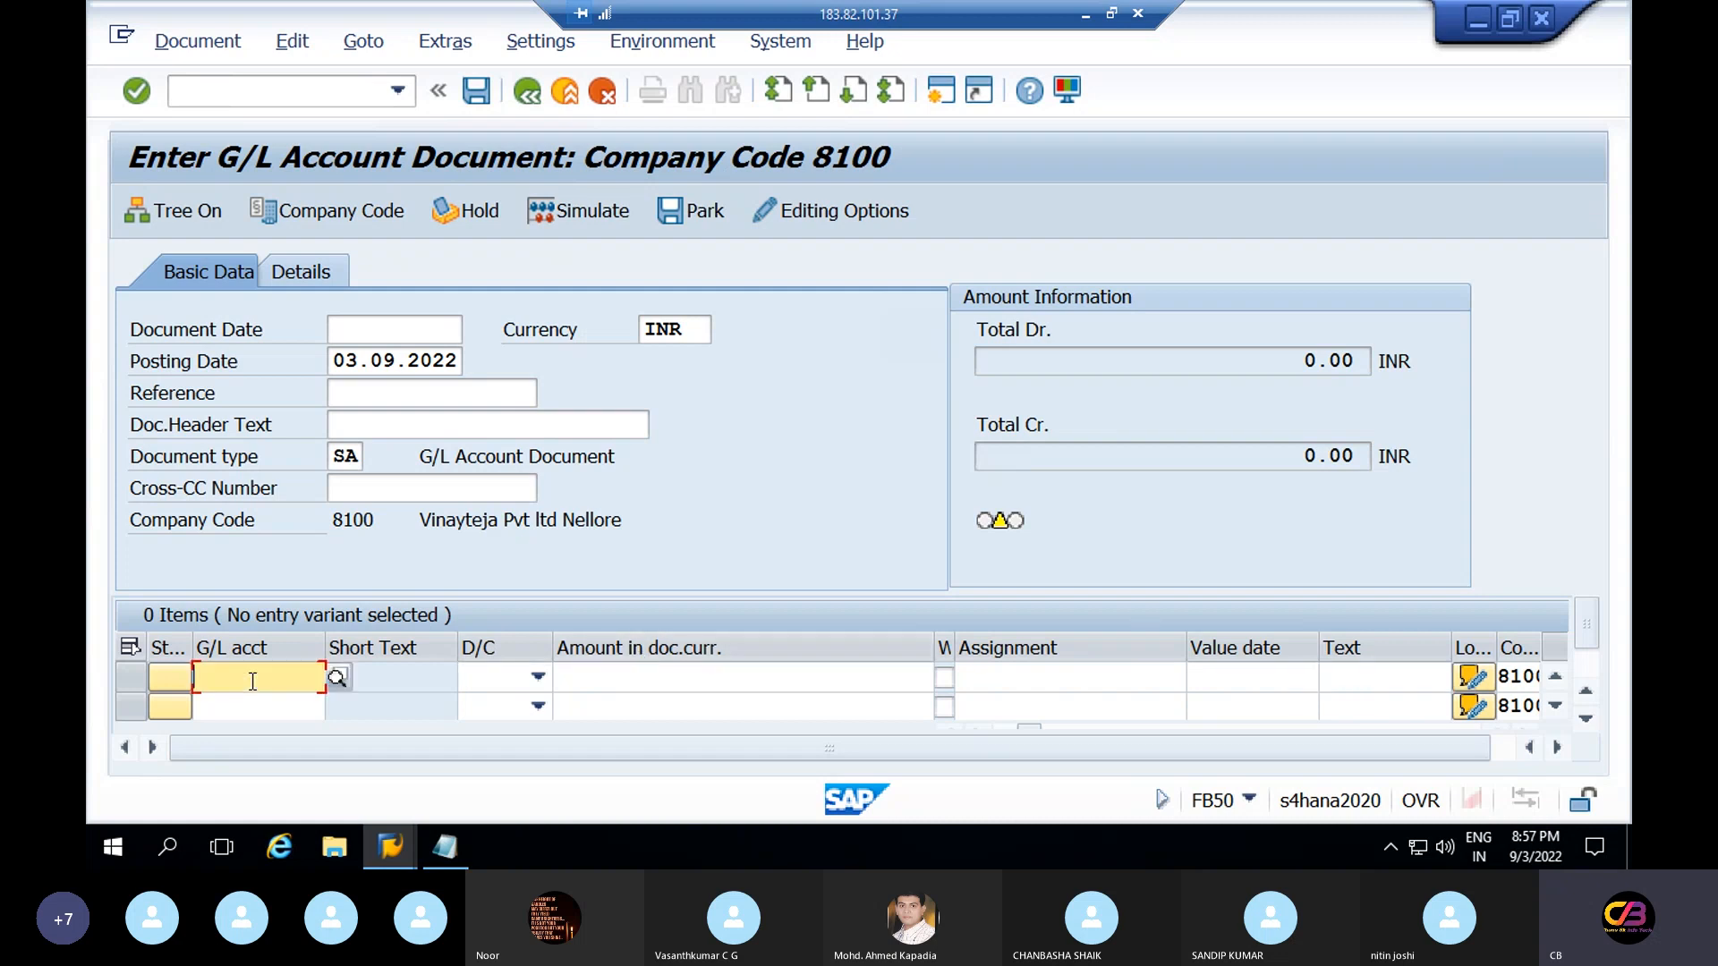
{"action": "left_click", "coordinate": [1358, 682]}
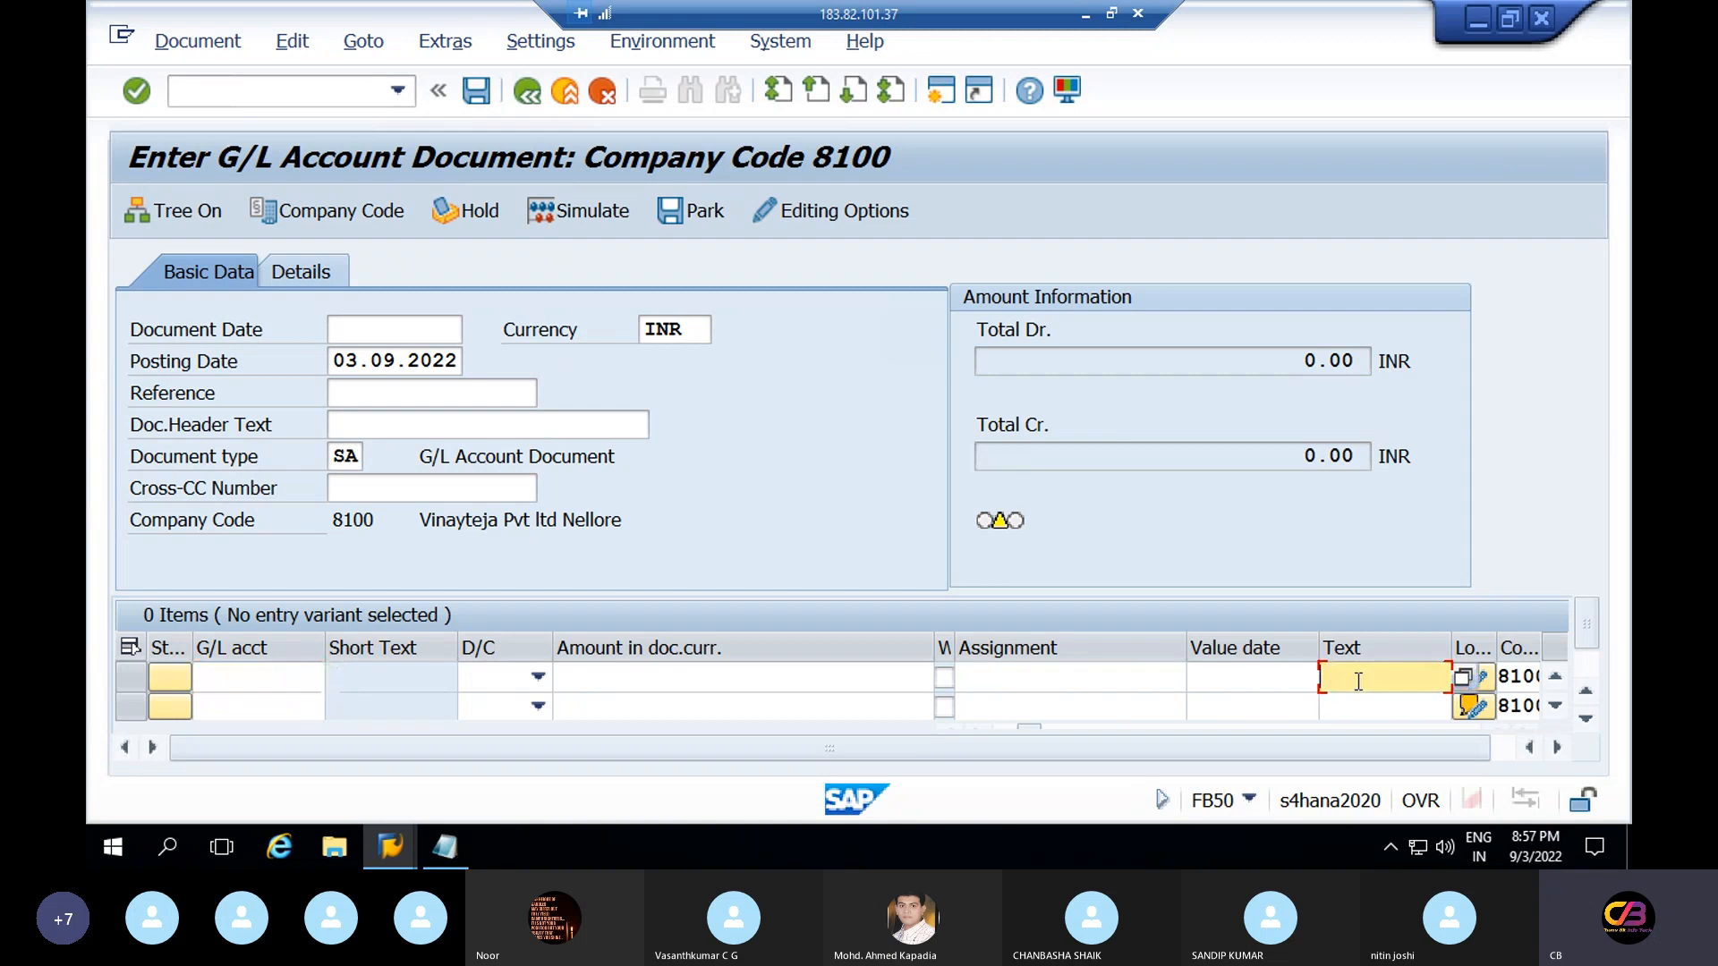
Compare against the YB01 settings window, then return to the item's G/L acct cell
{"action": "key", "text": "alt"}
{"action": "key", "text": "alt+Tab"}
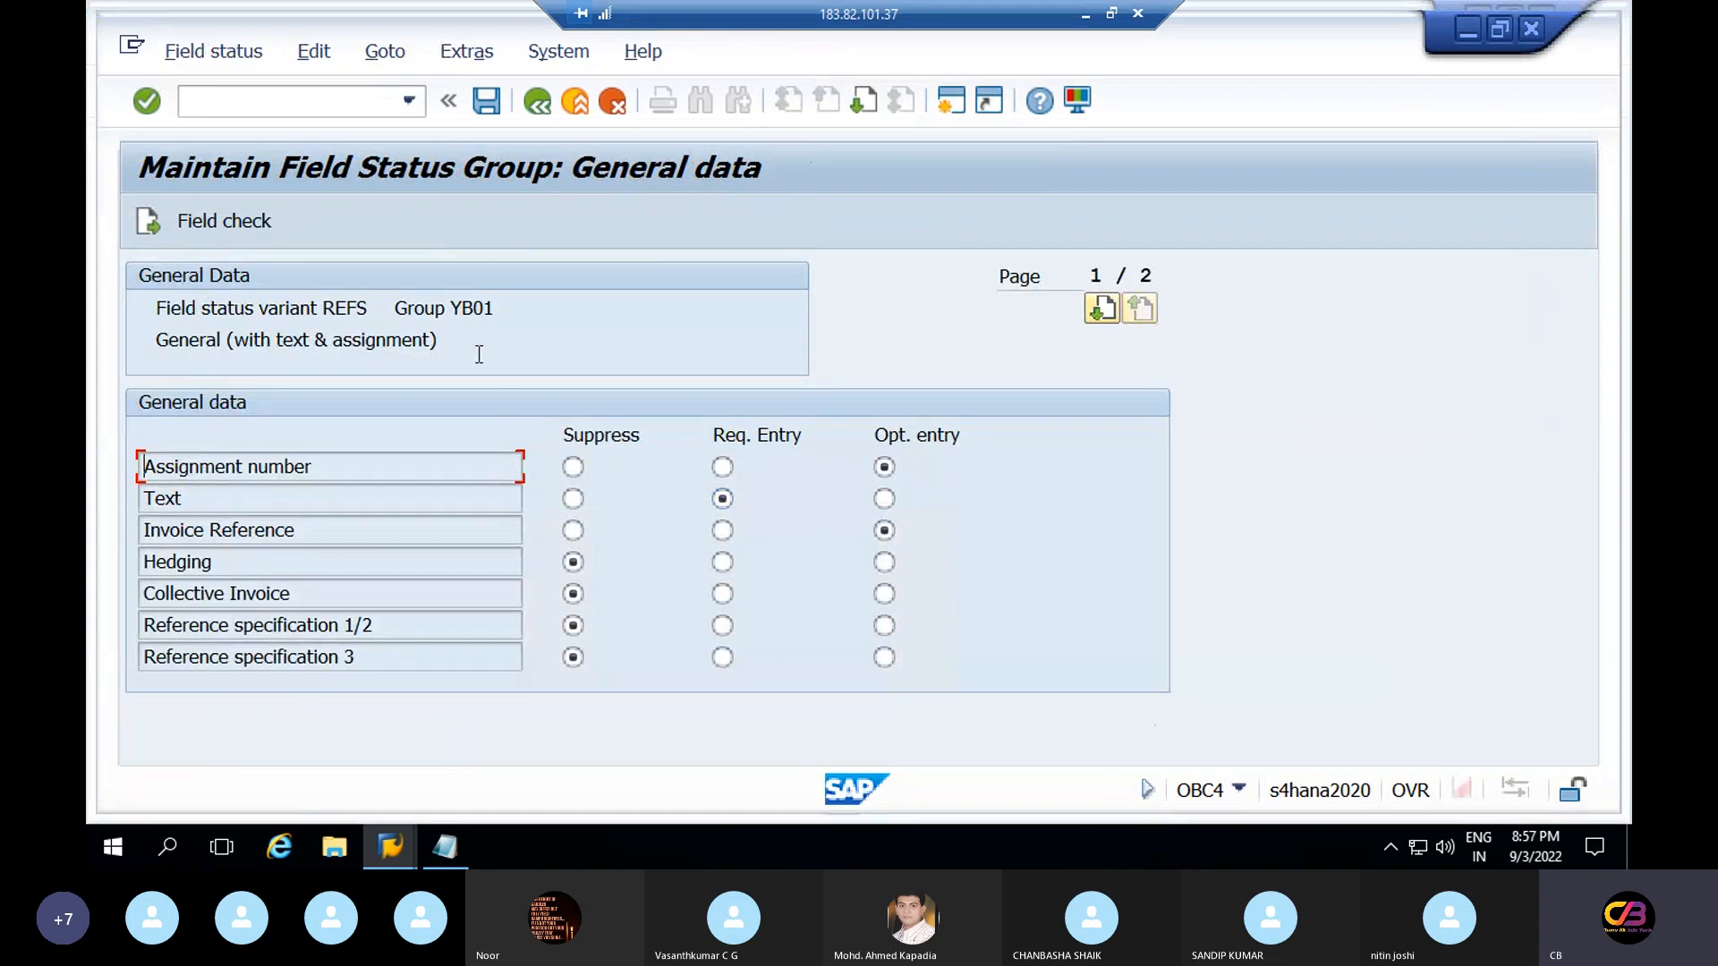
{"action": "key", "text": "alt+Tab"}
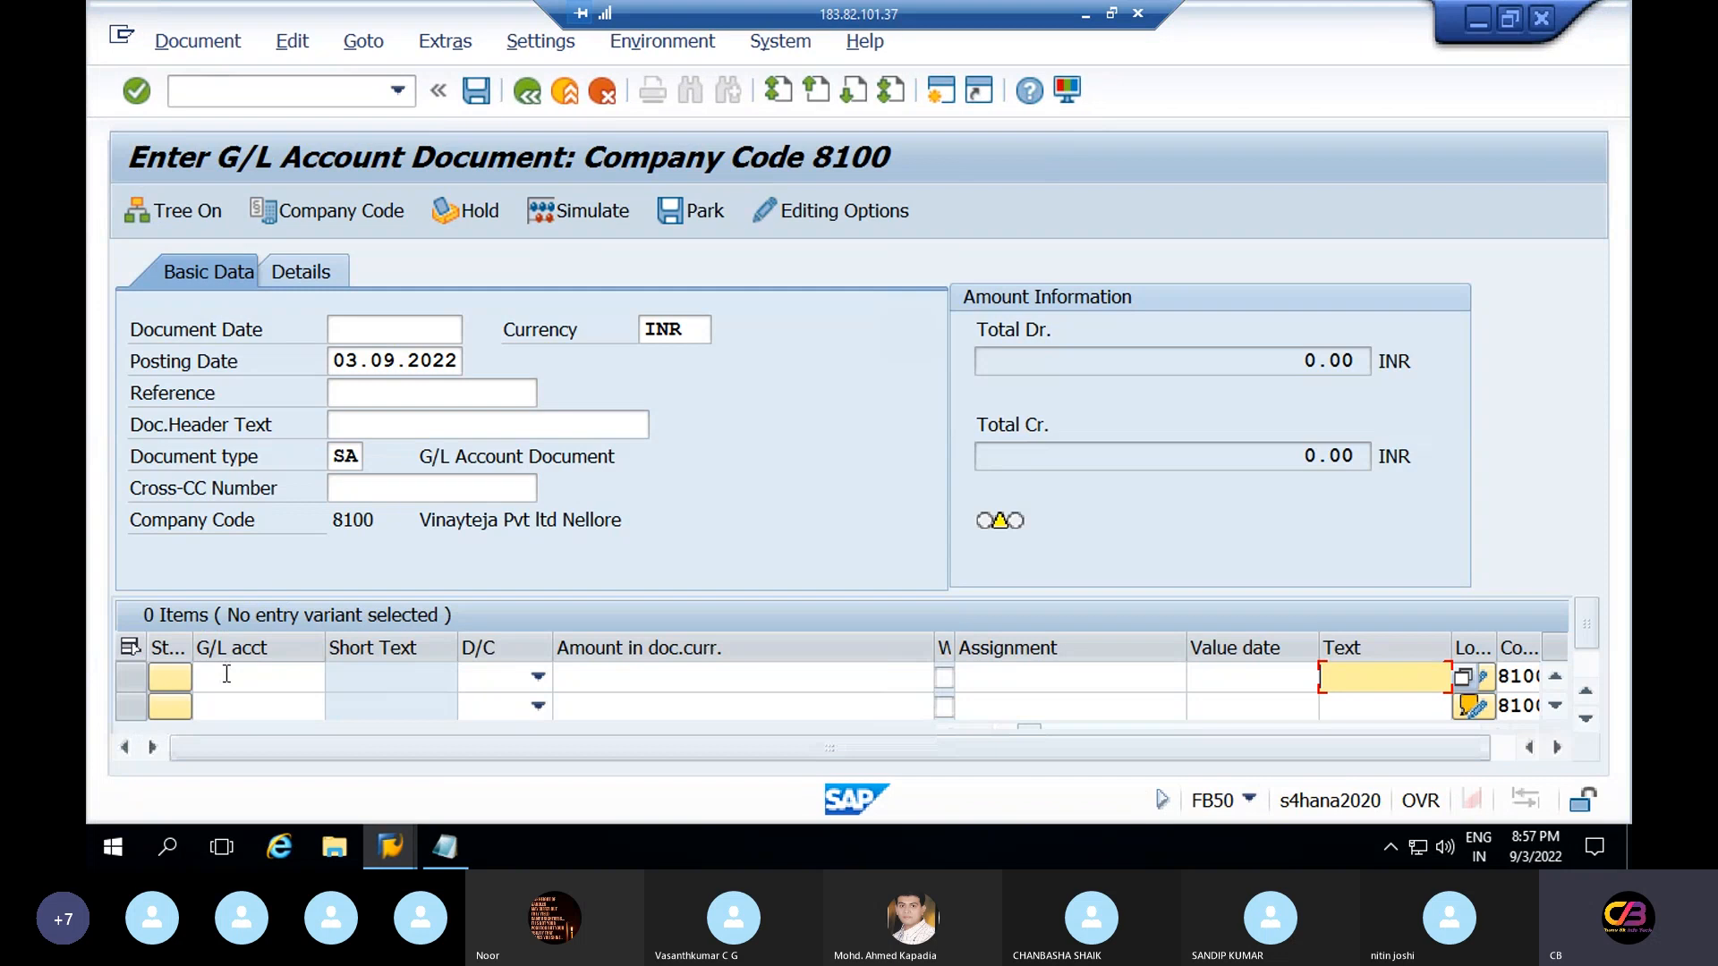
{"action": "left_click", "coordinate": [226, 675]}
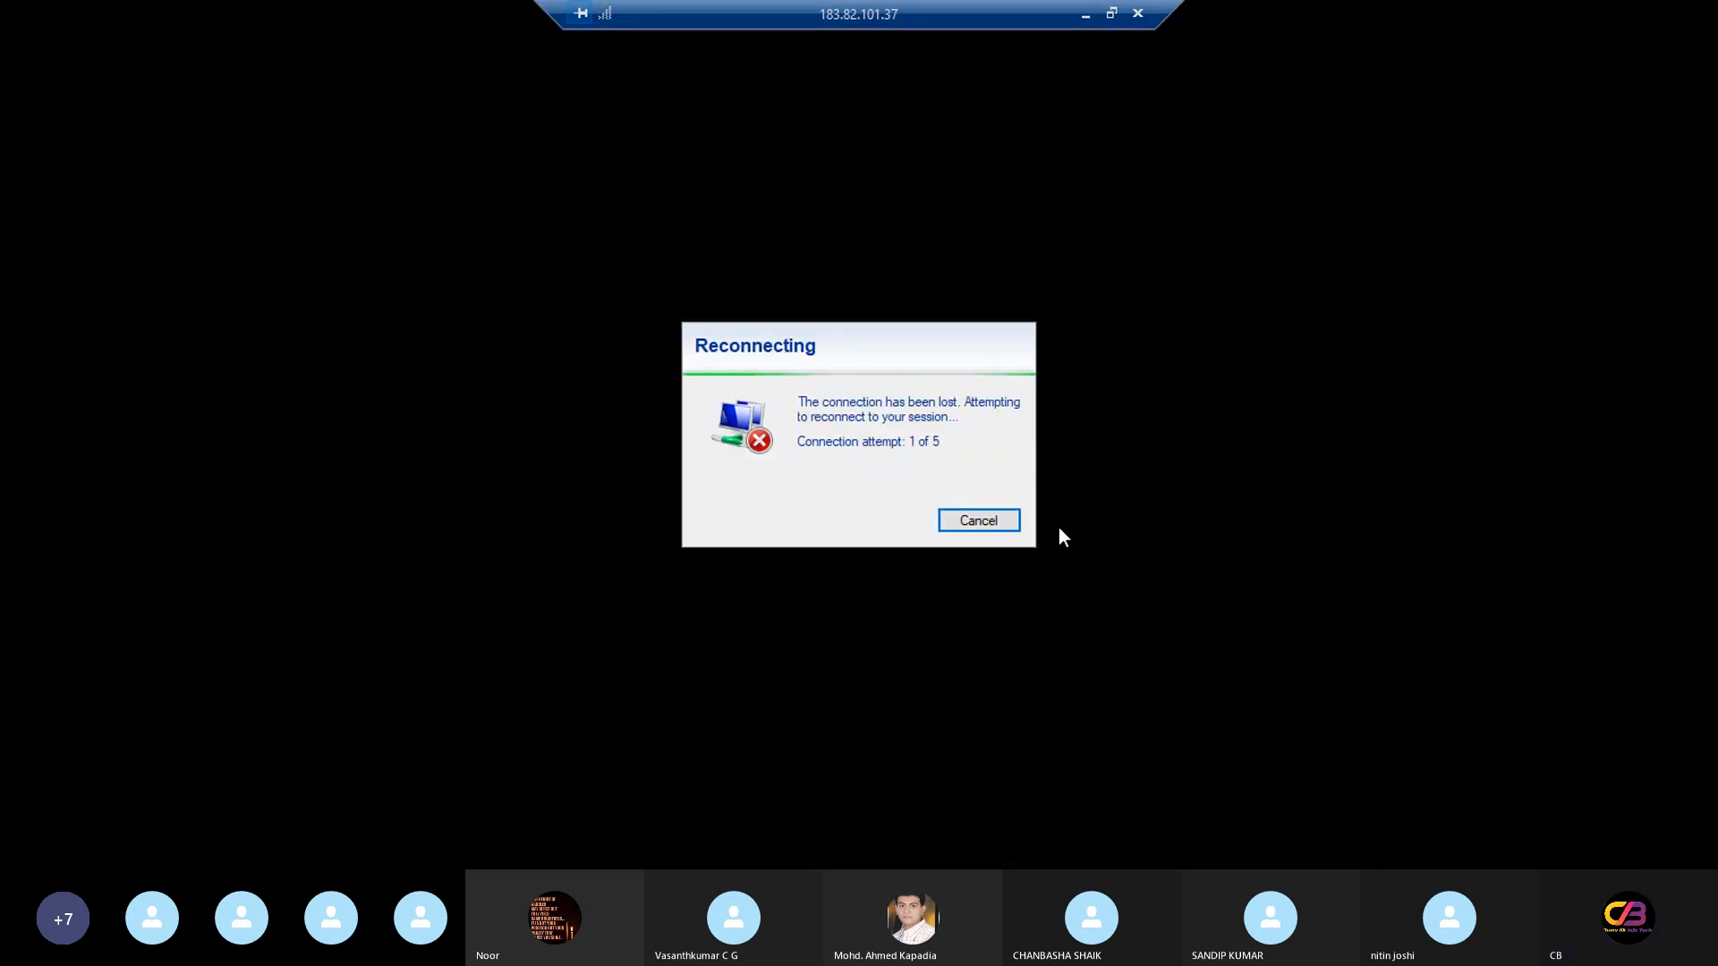
Cancel the dropped reconnection and relaunch Remote Desktop Connection to the server
{"action": "left_click", "coordinate": [998, 519]}
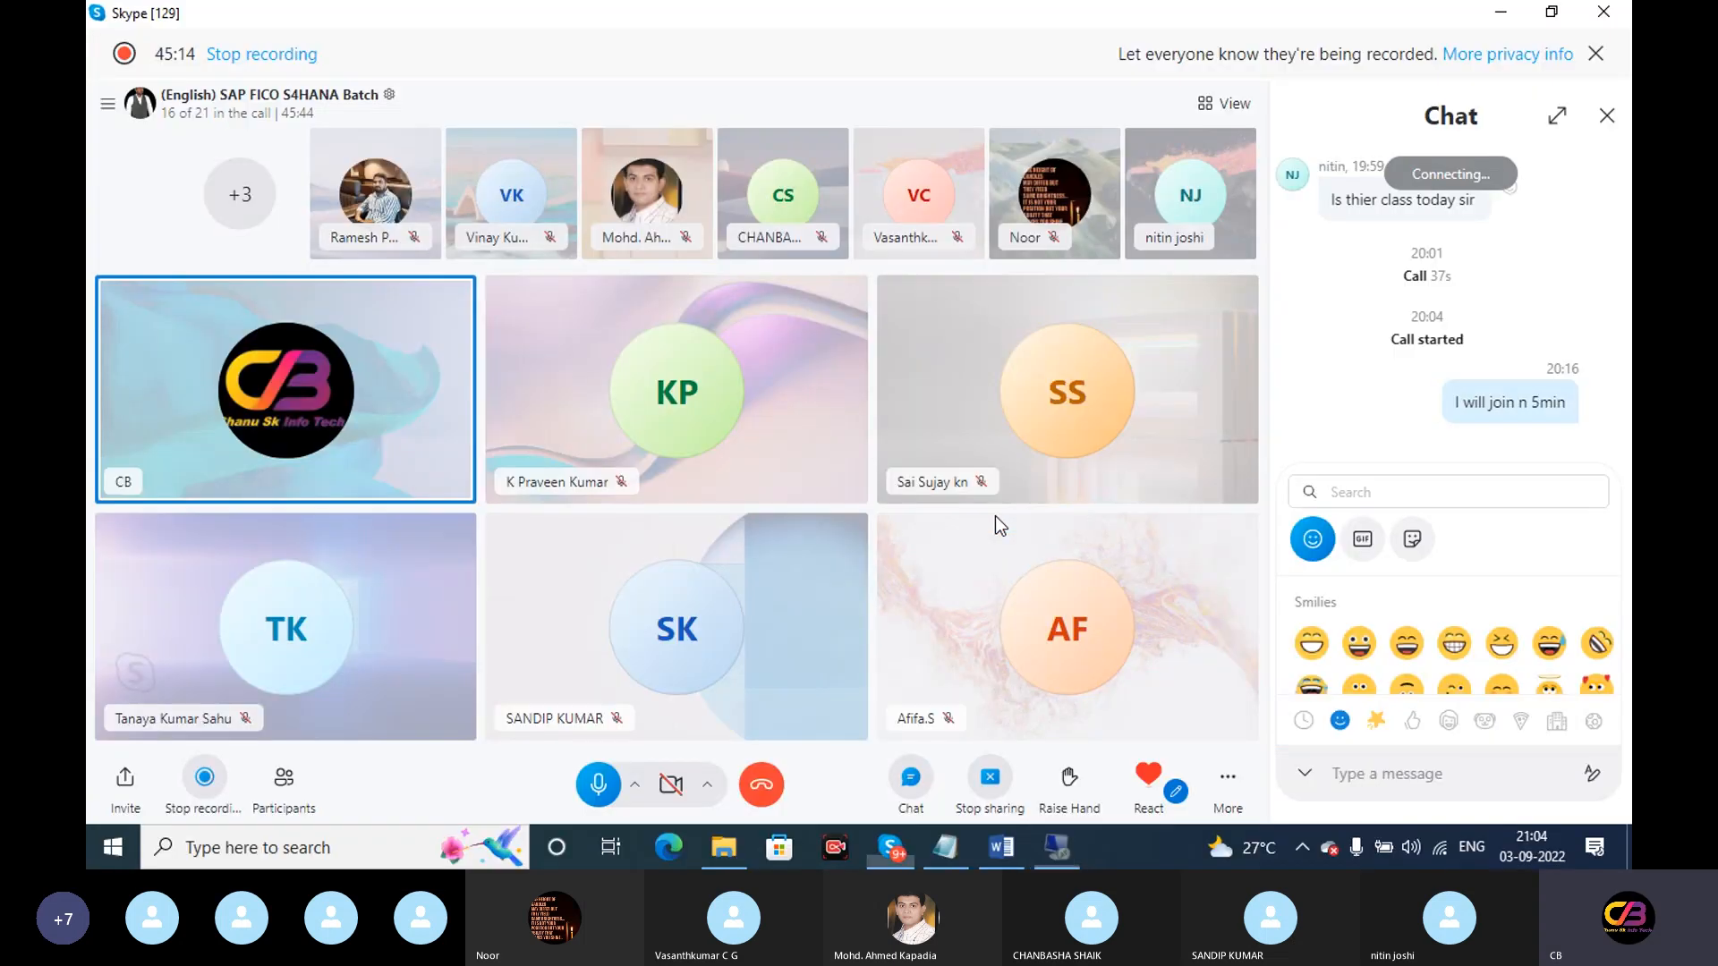
{"action": "left_click", "coordinate": [349, 864]}
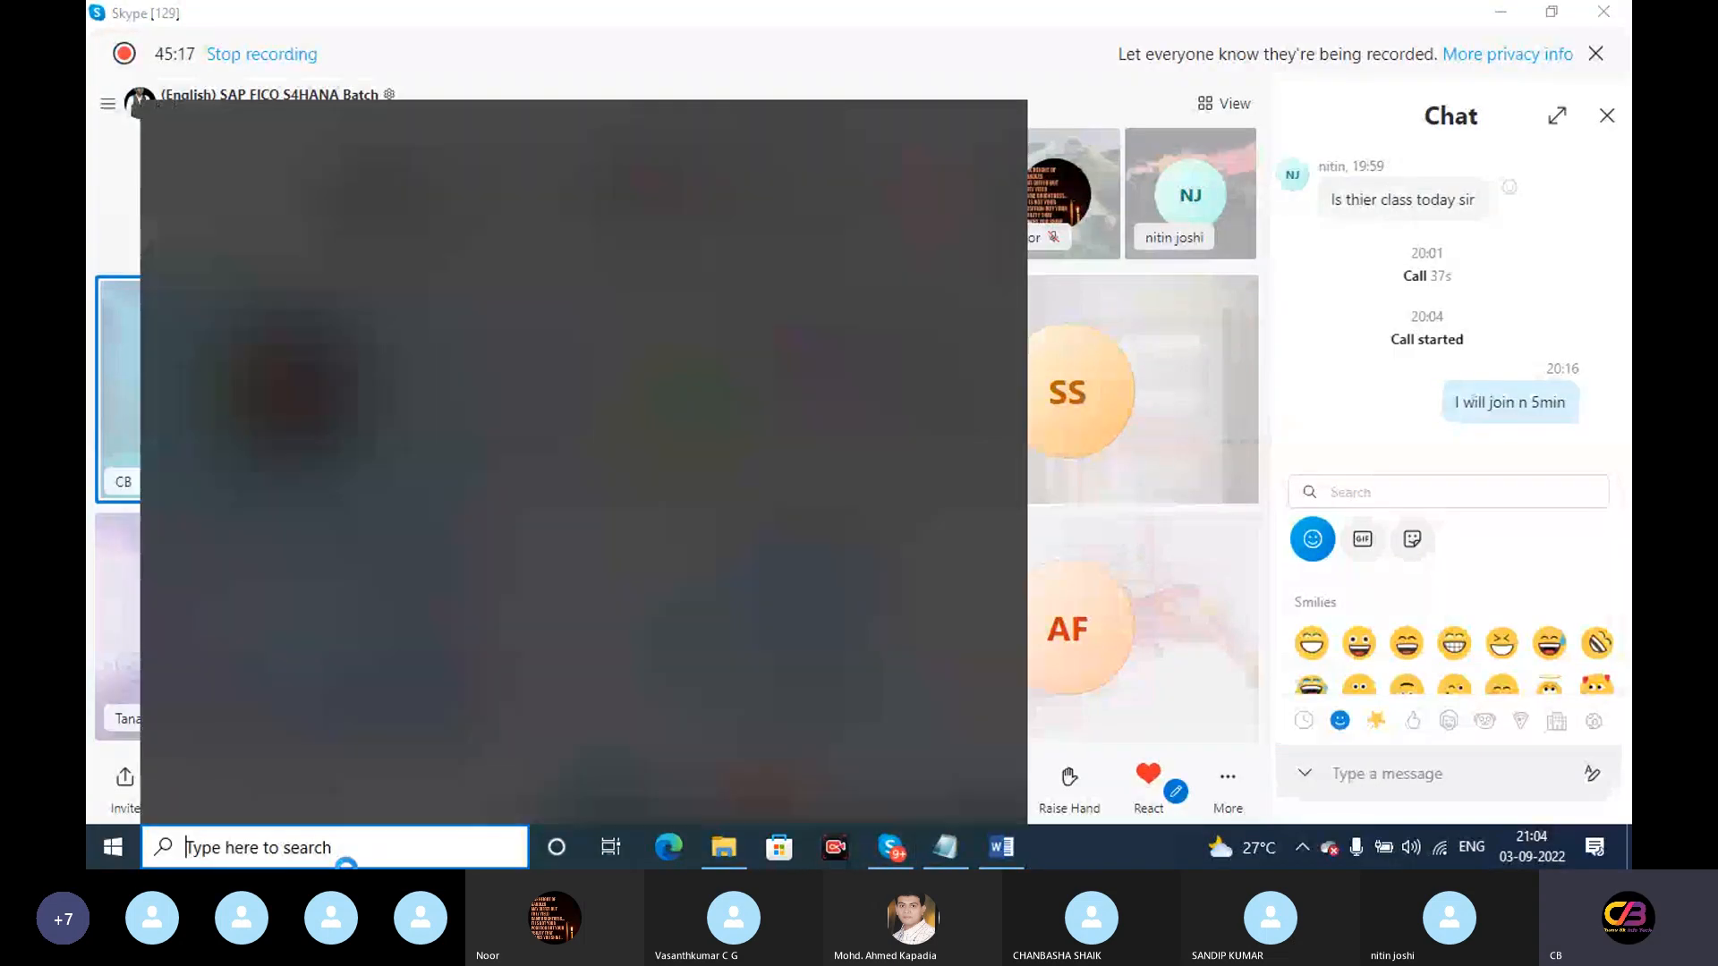
{"action": "type", "text": "run"}
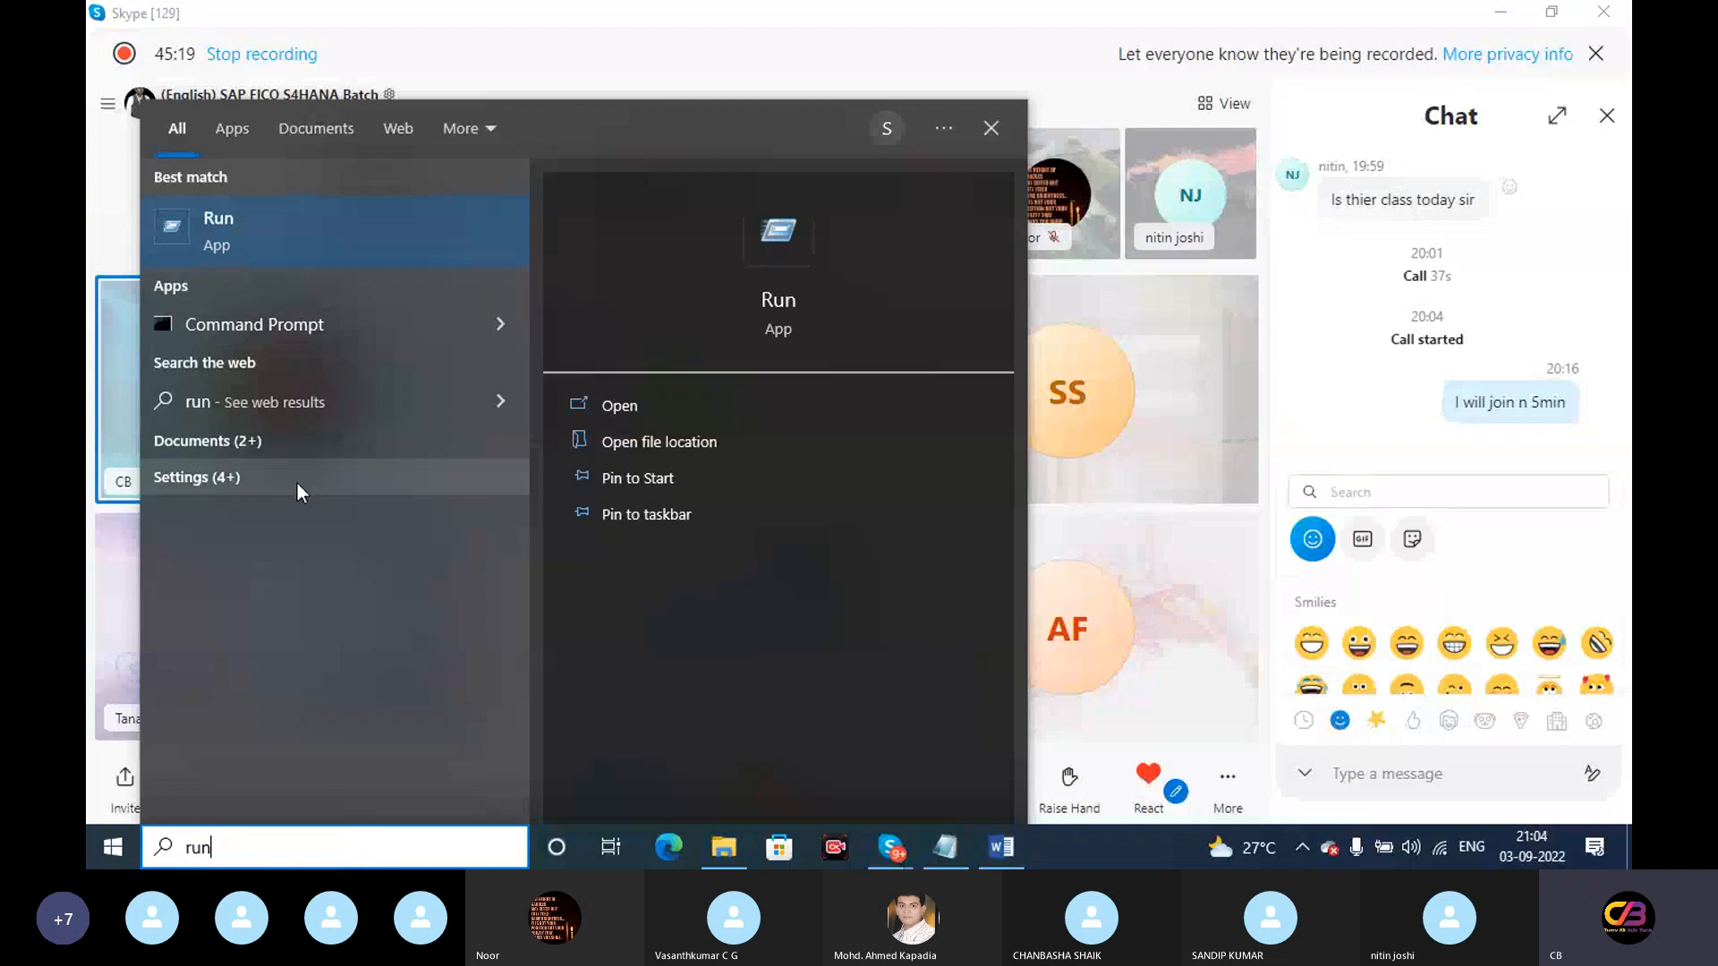
{"action": "left_click", "coordinate": [250, 244]}
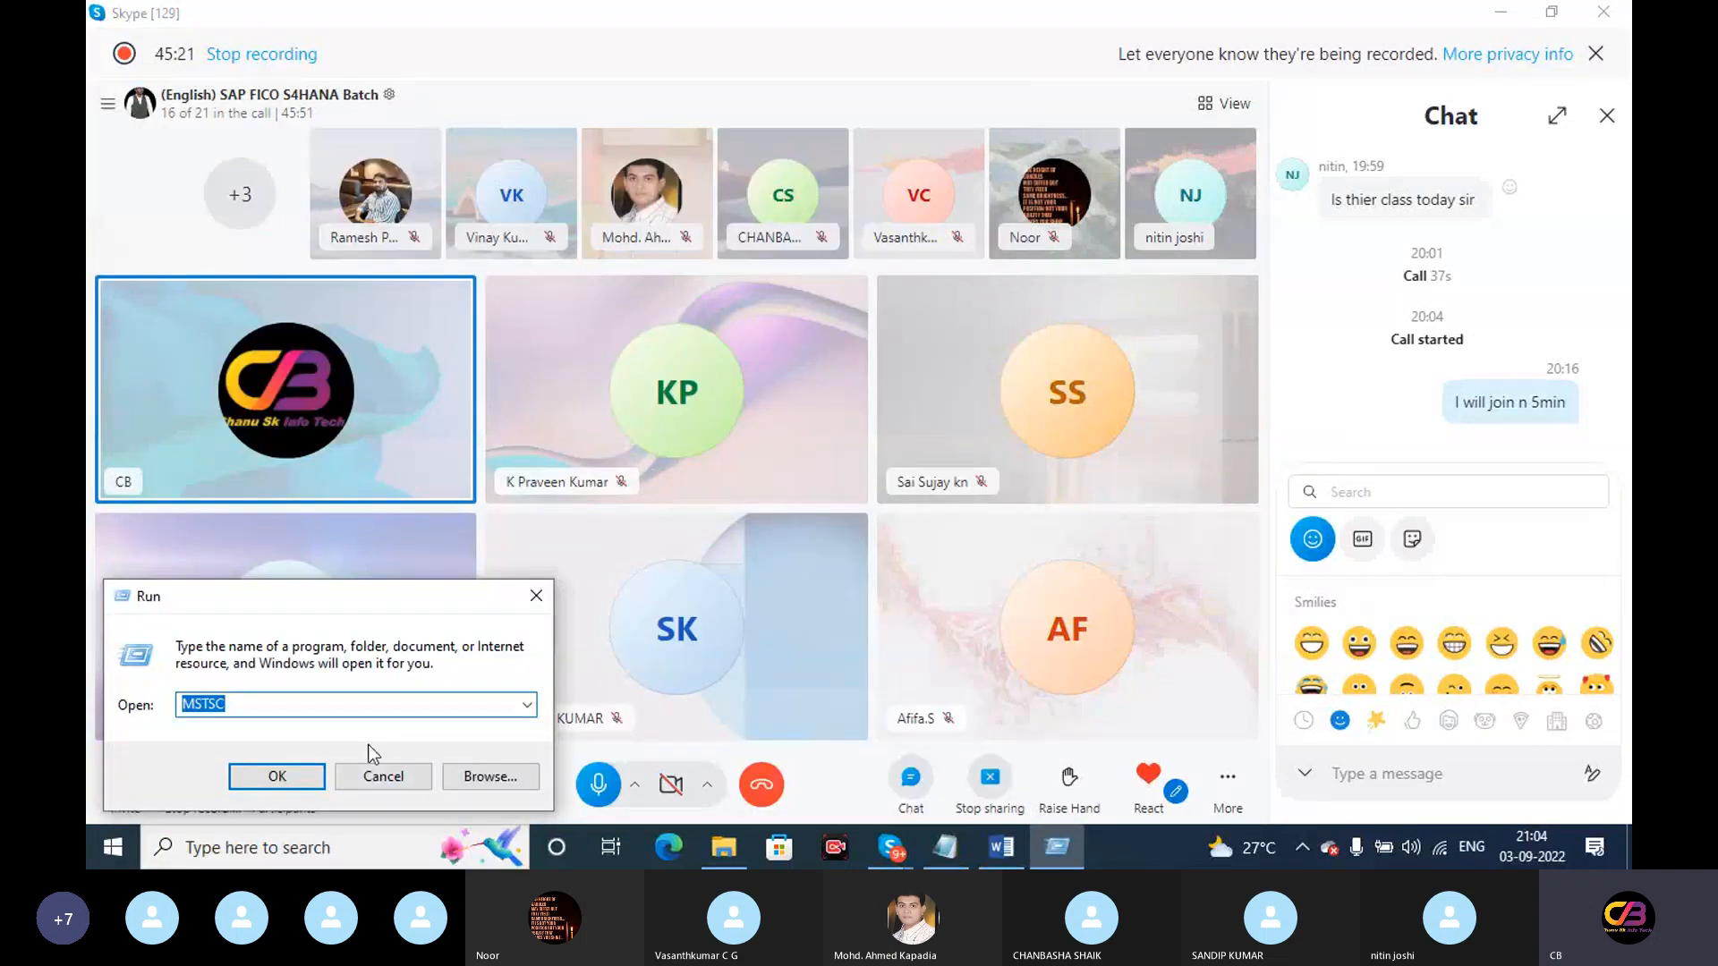
{"action": "key", "text": "Return"}
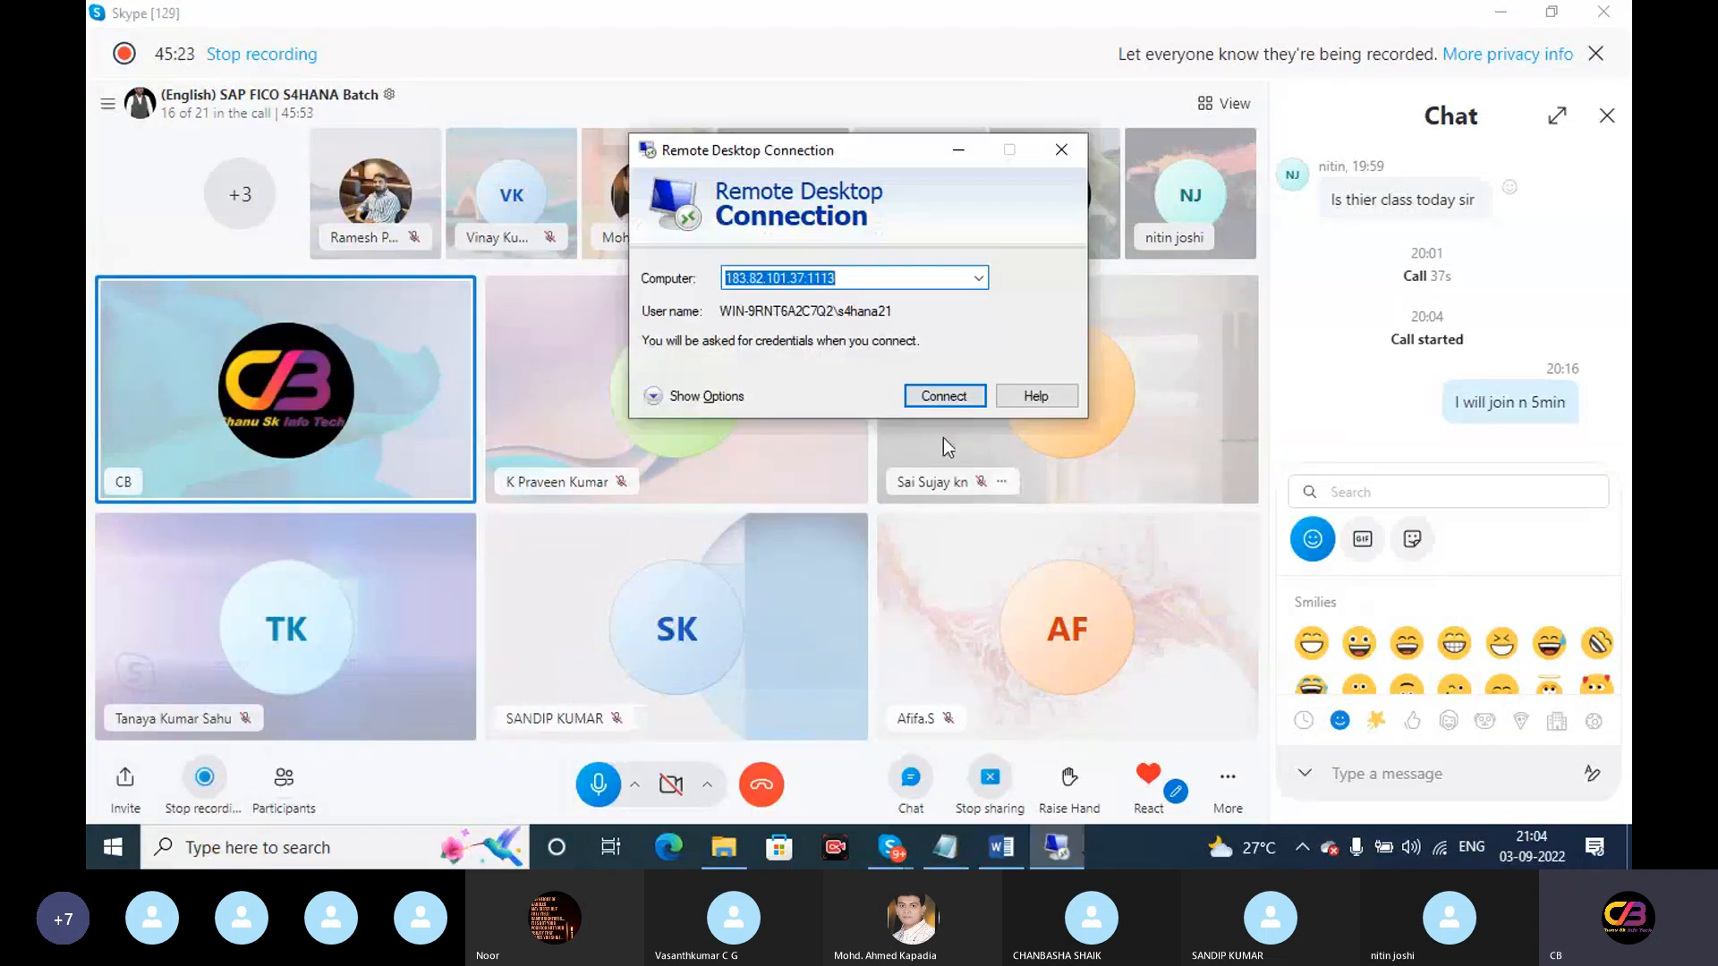
{"action": "left_click", "coordinate": [942, 399]}
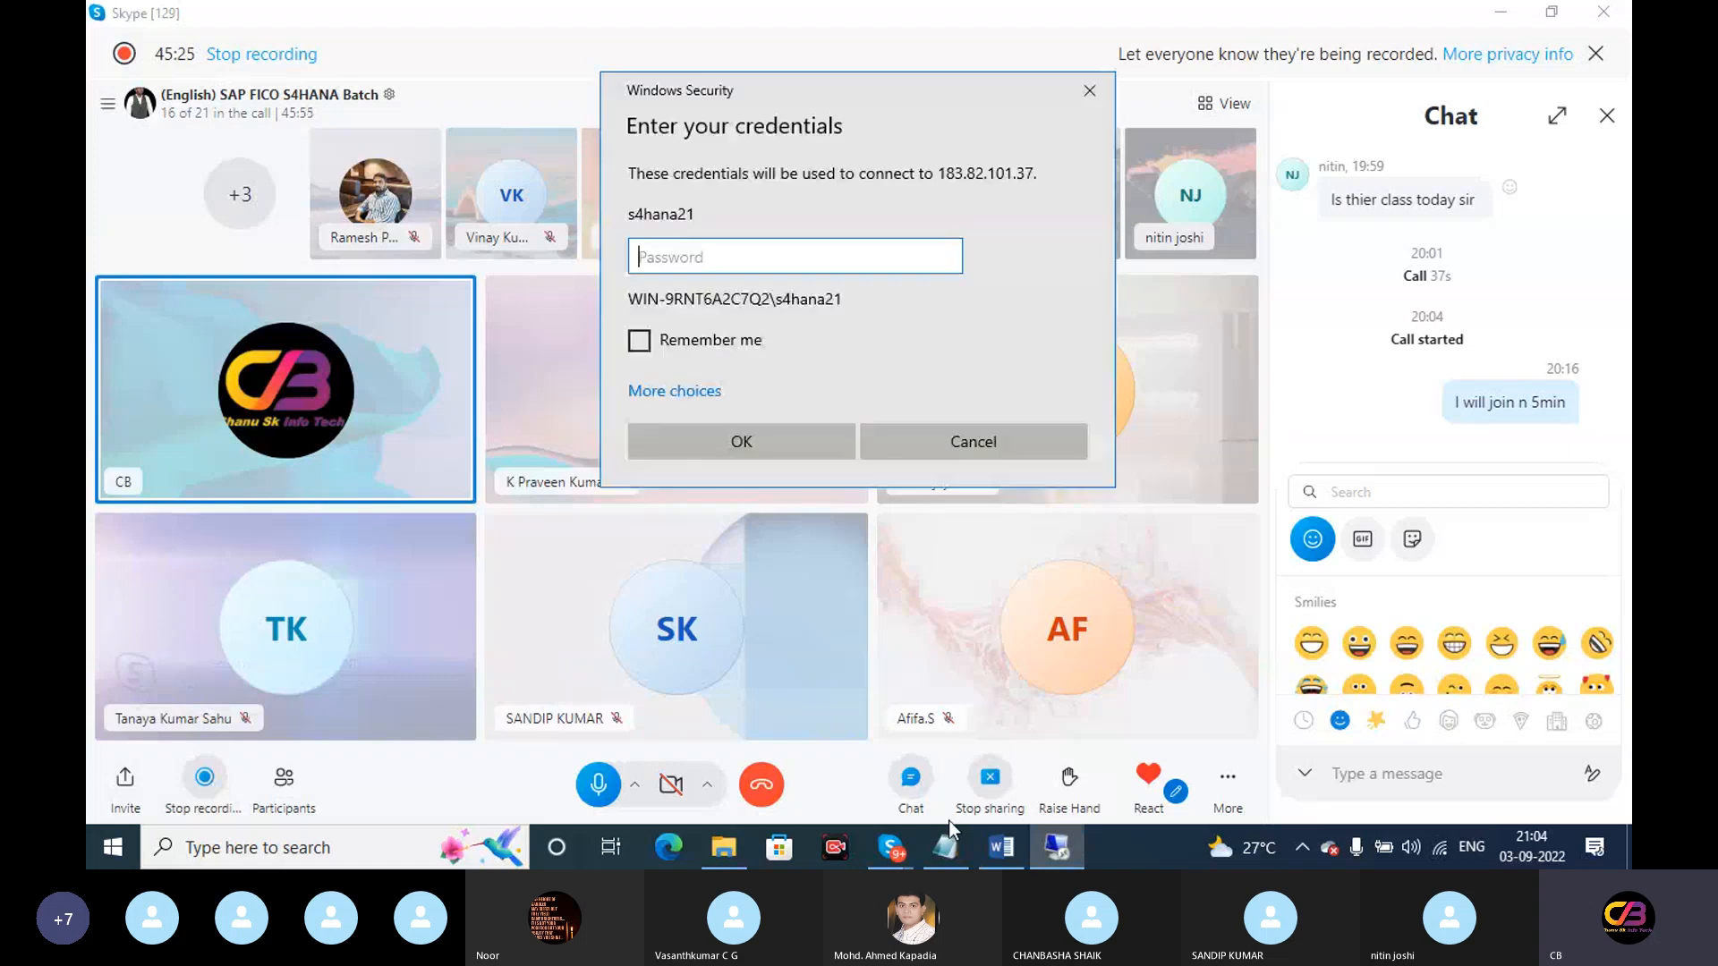
Paste the account password from Notepad, submit, and accept the untrusted certificate
{"action": "left_click", "coordinate": [948, 846]}
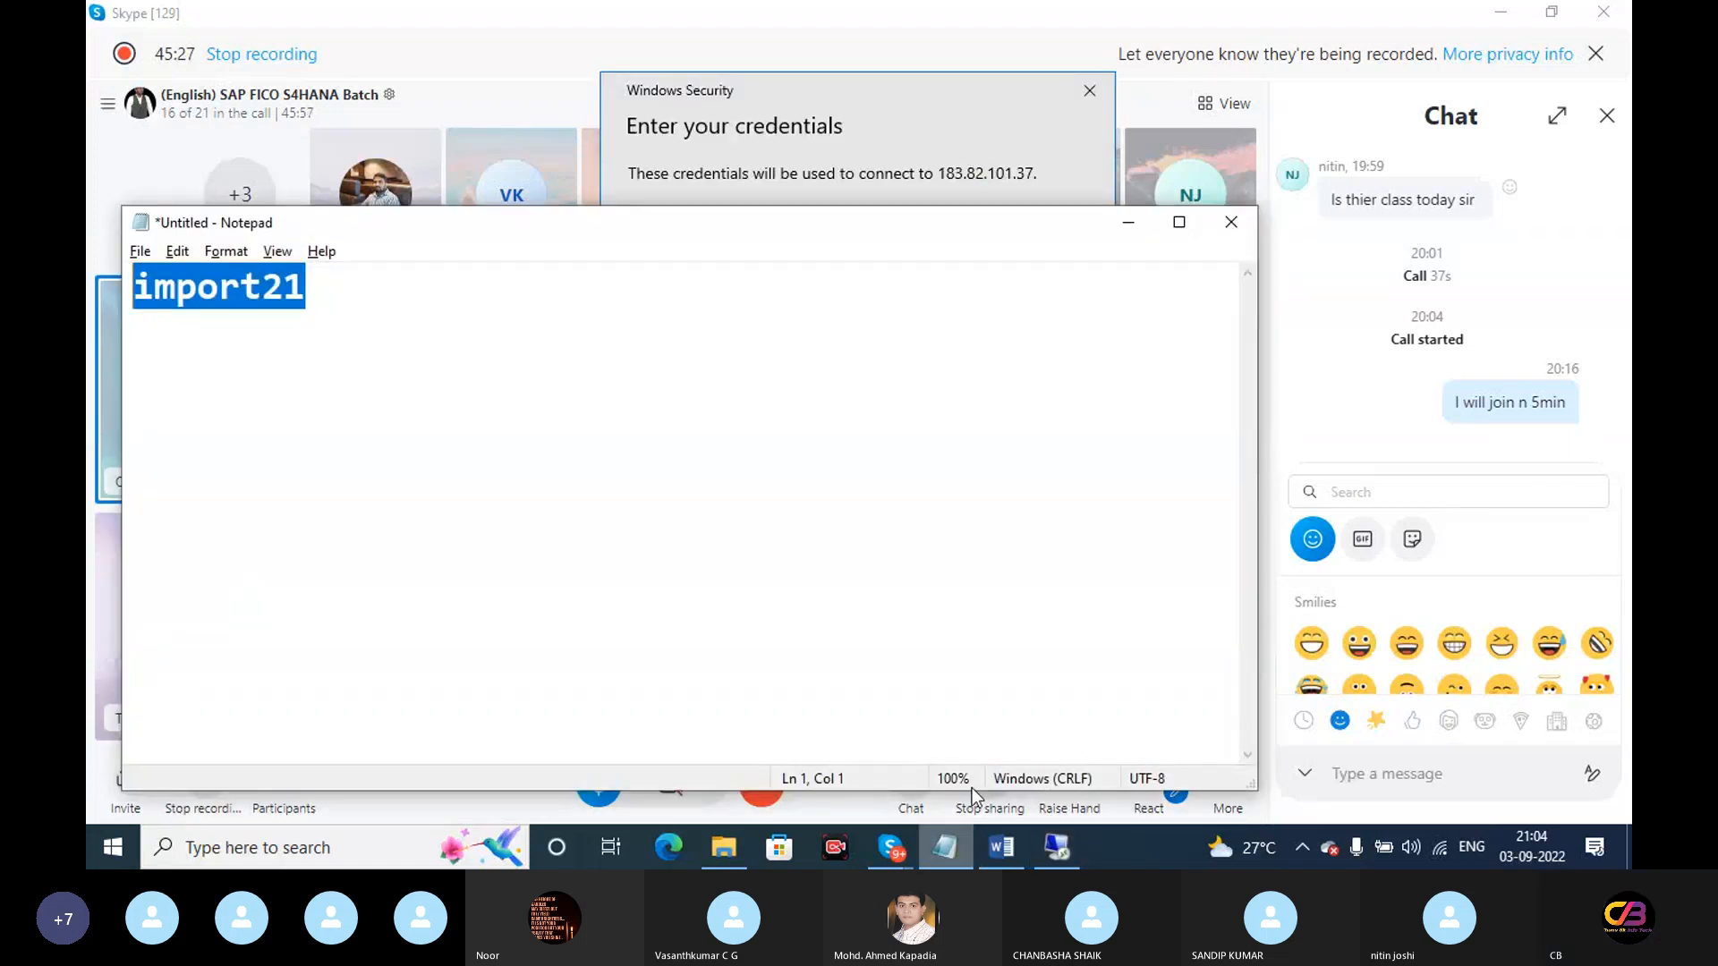
{"action": "left_click", "coordinate": [1126, 230]}
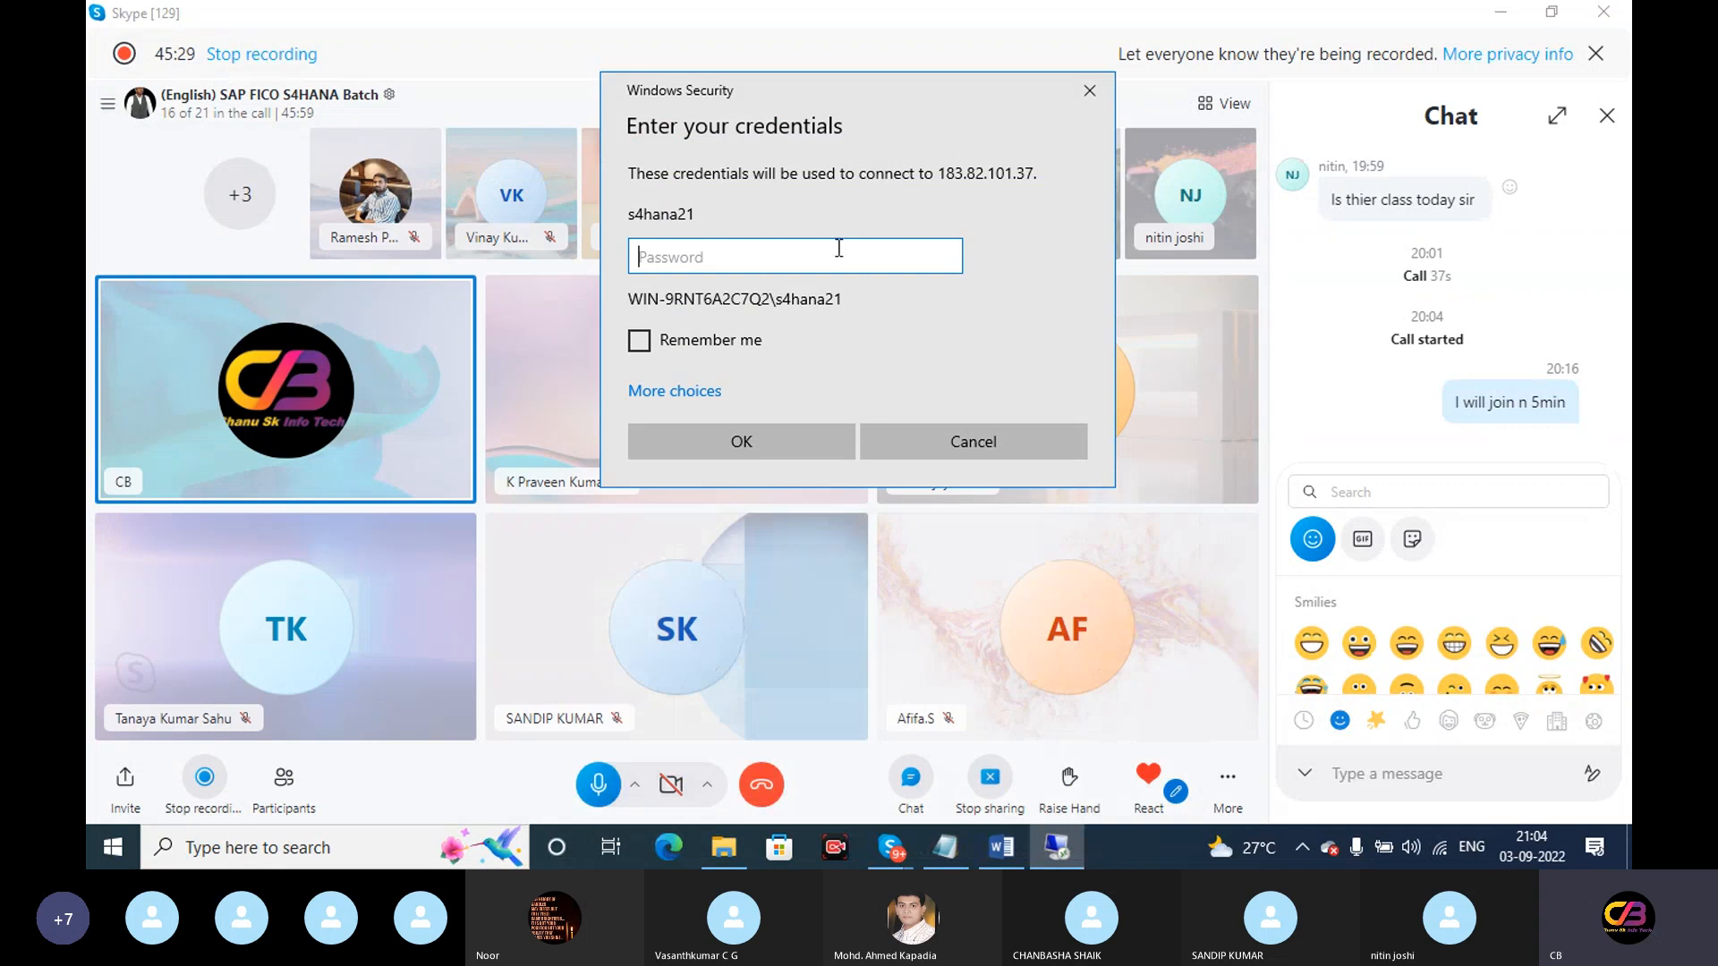
{"action": "key", "text": "ctrl+v"}
{"action": "left_click", "coordinate": [736, 443]}
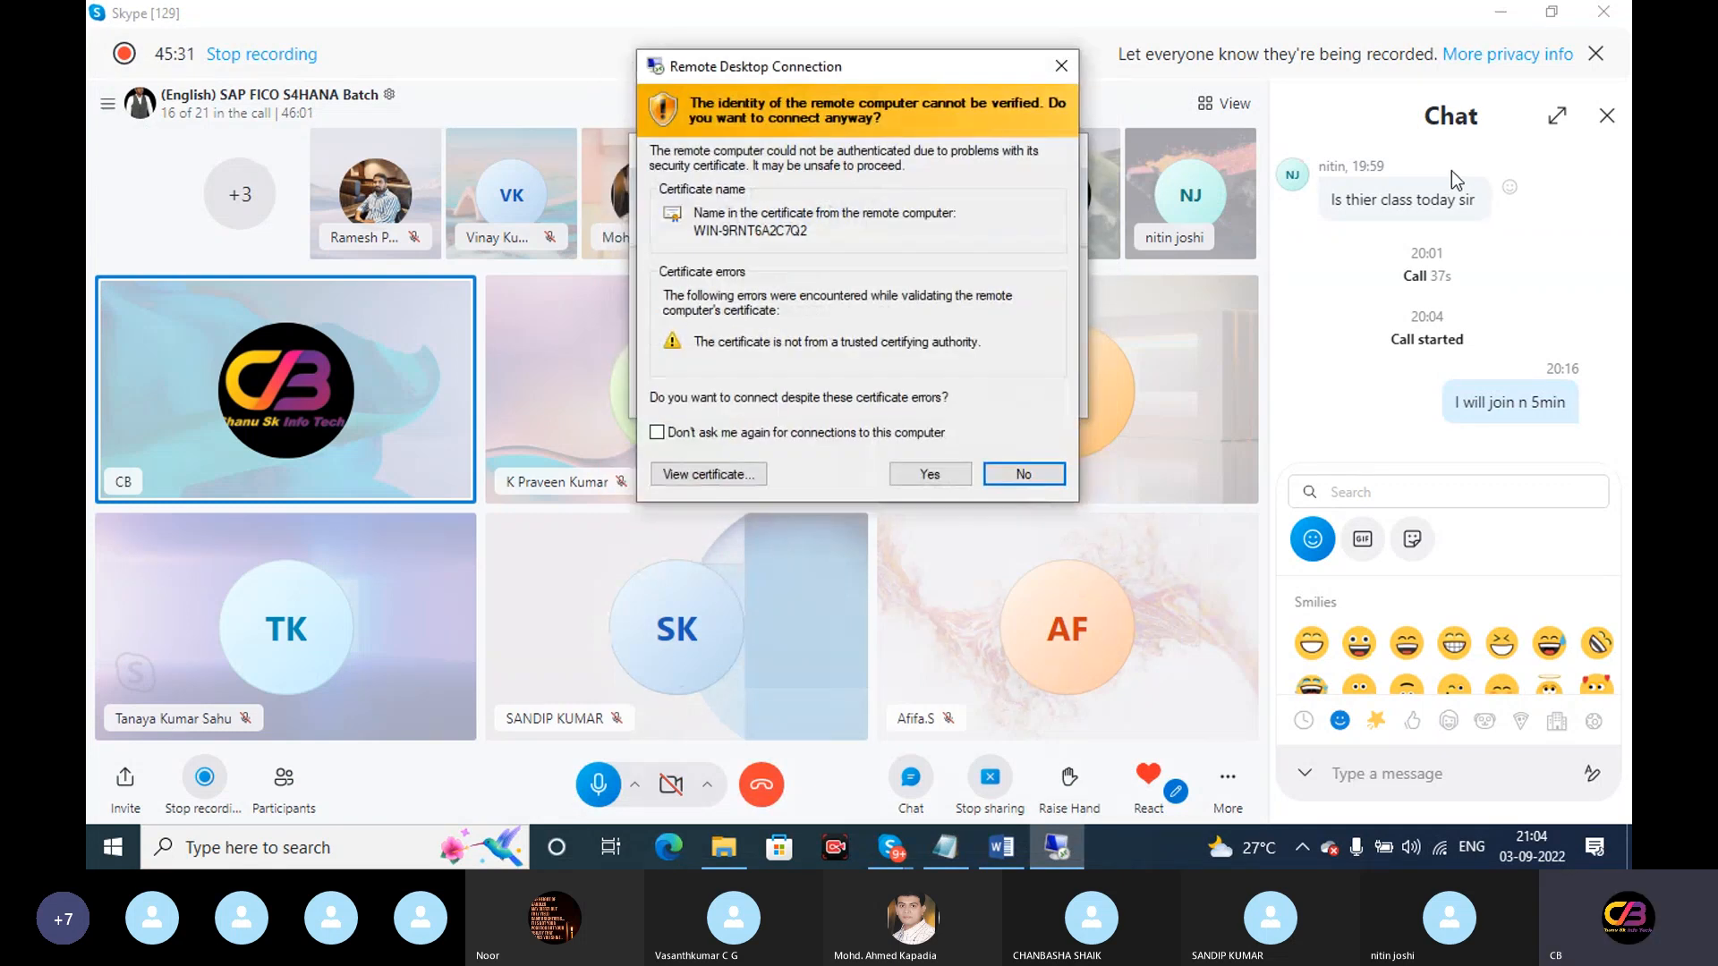
{"action": "left_click", "coordinate": [940, 479]}
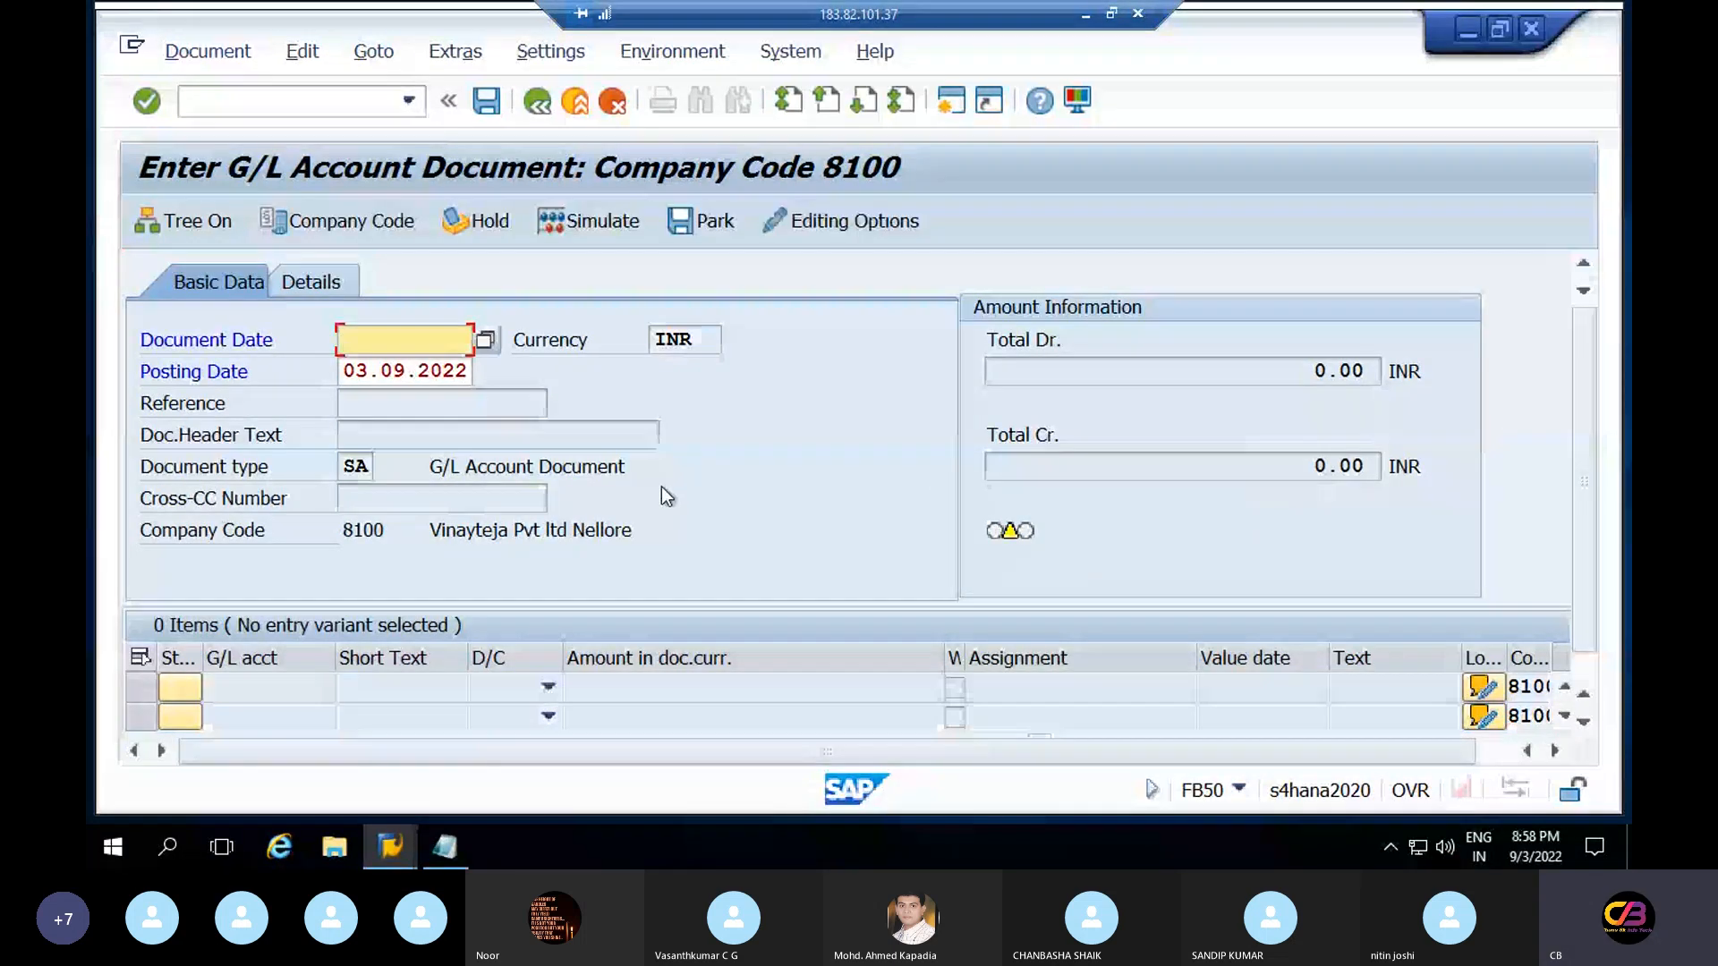
Copy the Posting Date 03.09.2022 into Document Date and validate the header
{"action": "left_click", "coordinate": [290, 689]}
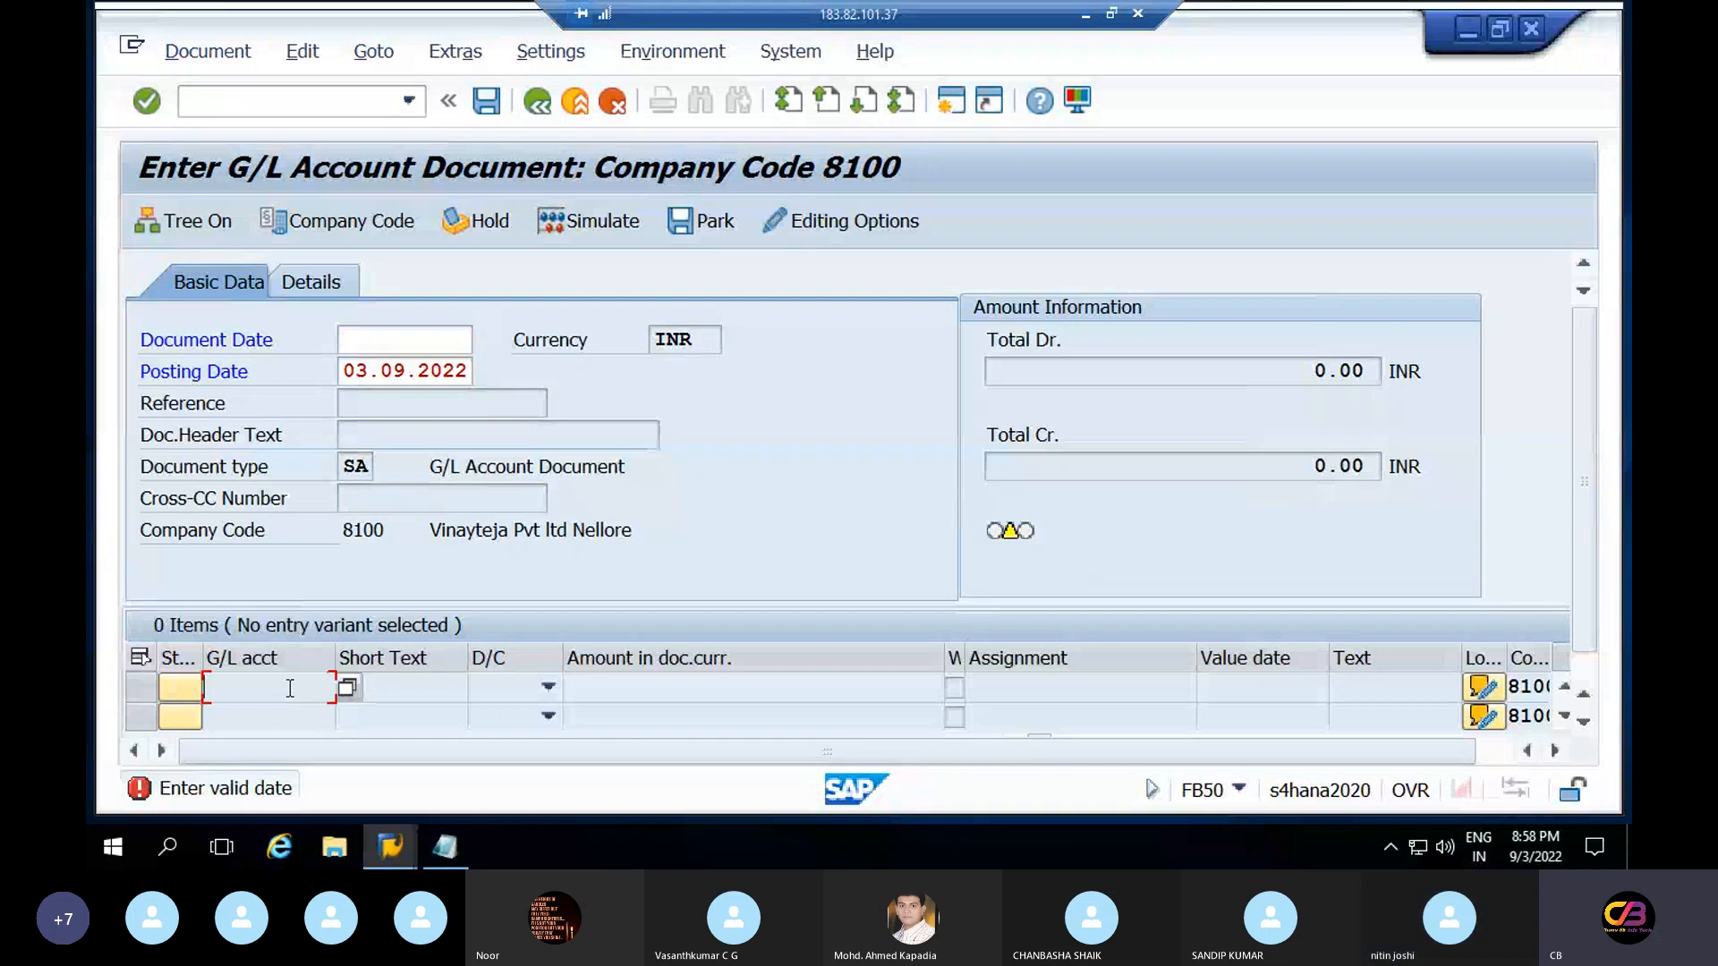
{"action": "left_click", "coordinate": [1367, 696]}
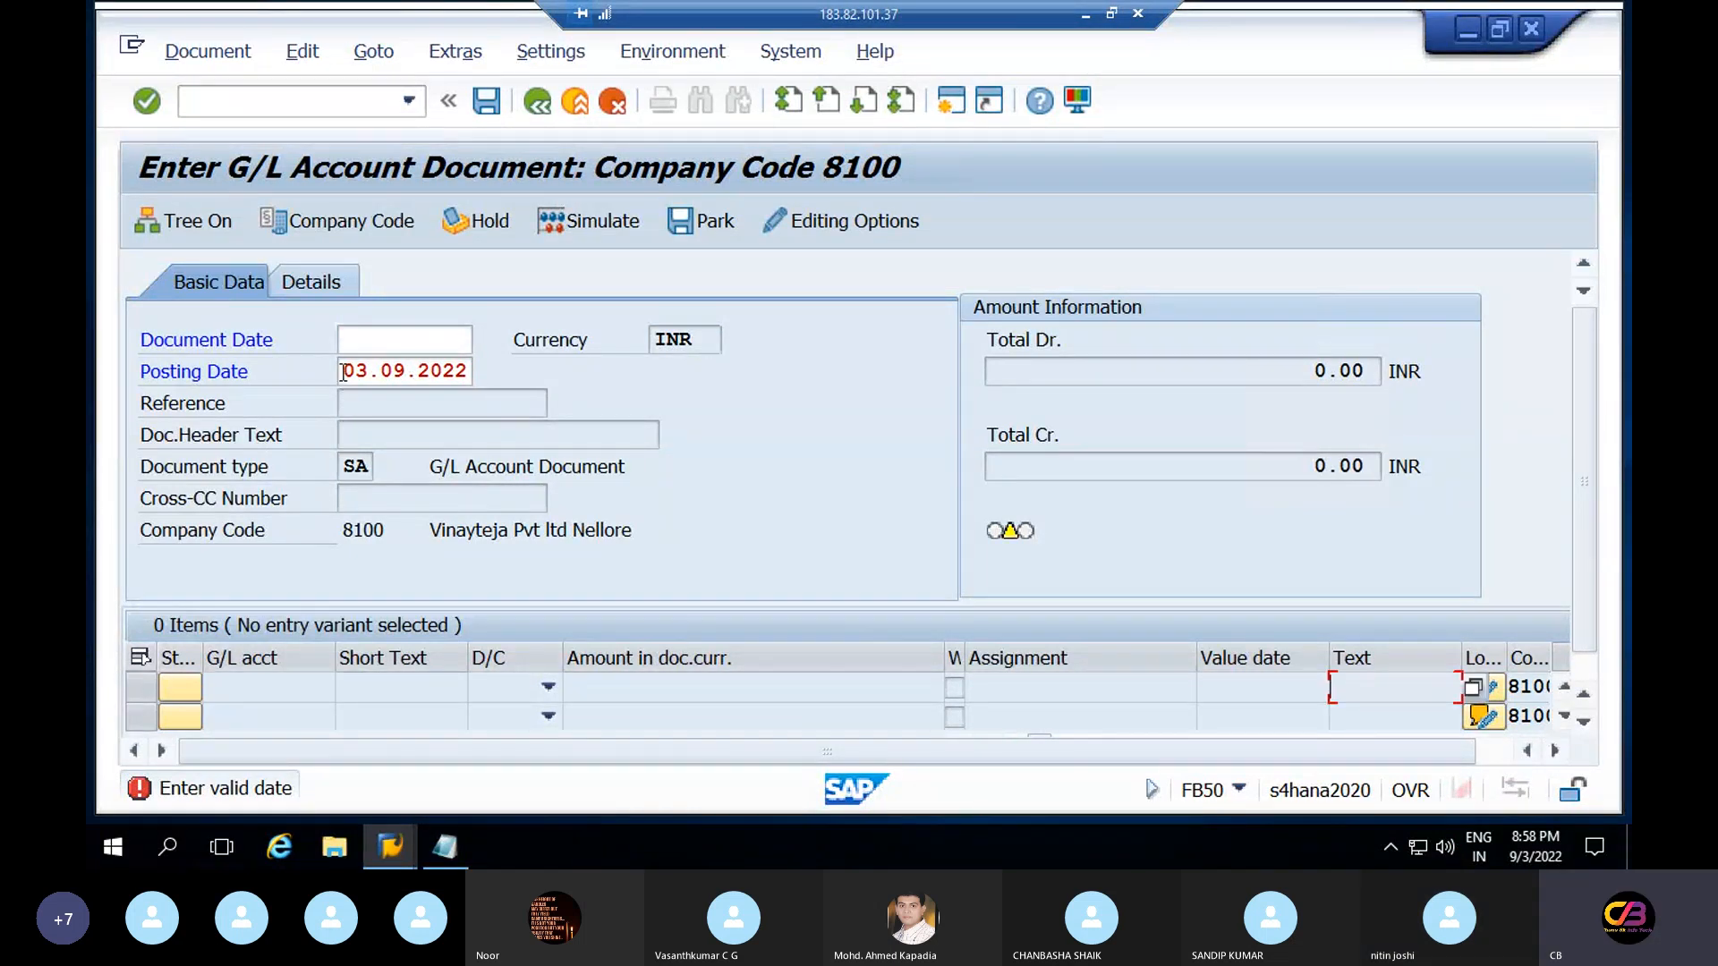
{"action": "left_click_drag", "start_coordinate": [342, 373], "coordinate": [508, 372]}
{"action": "key", "text": "ctrl+c"}
{"action": "left_click", "coordinate": [400, 344]}
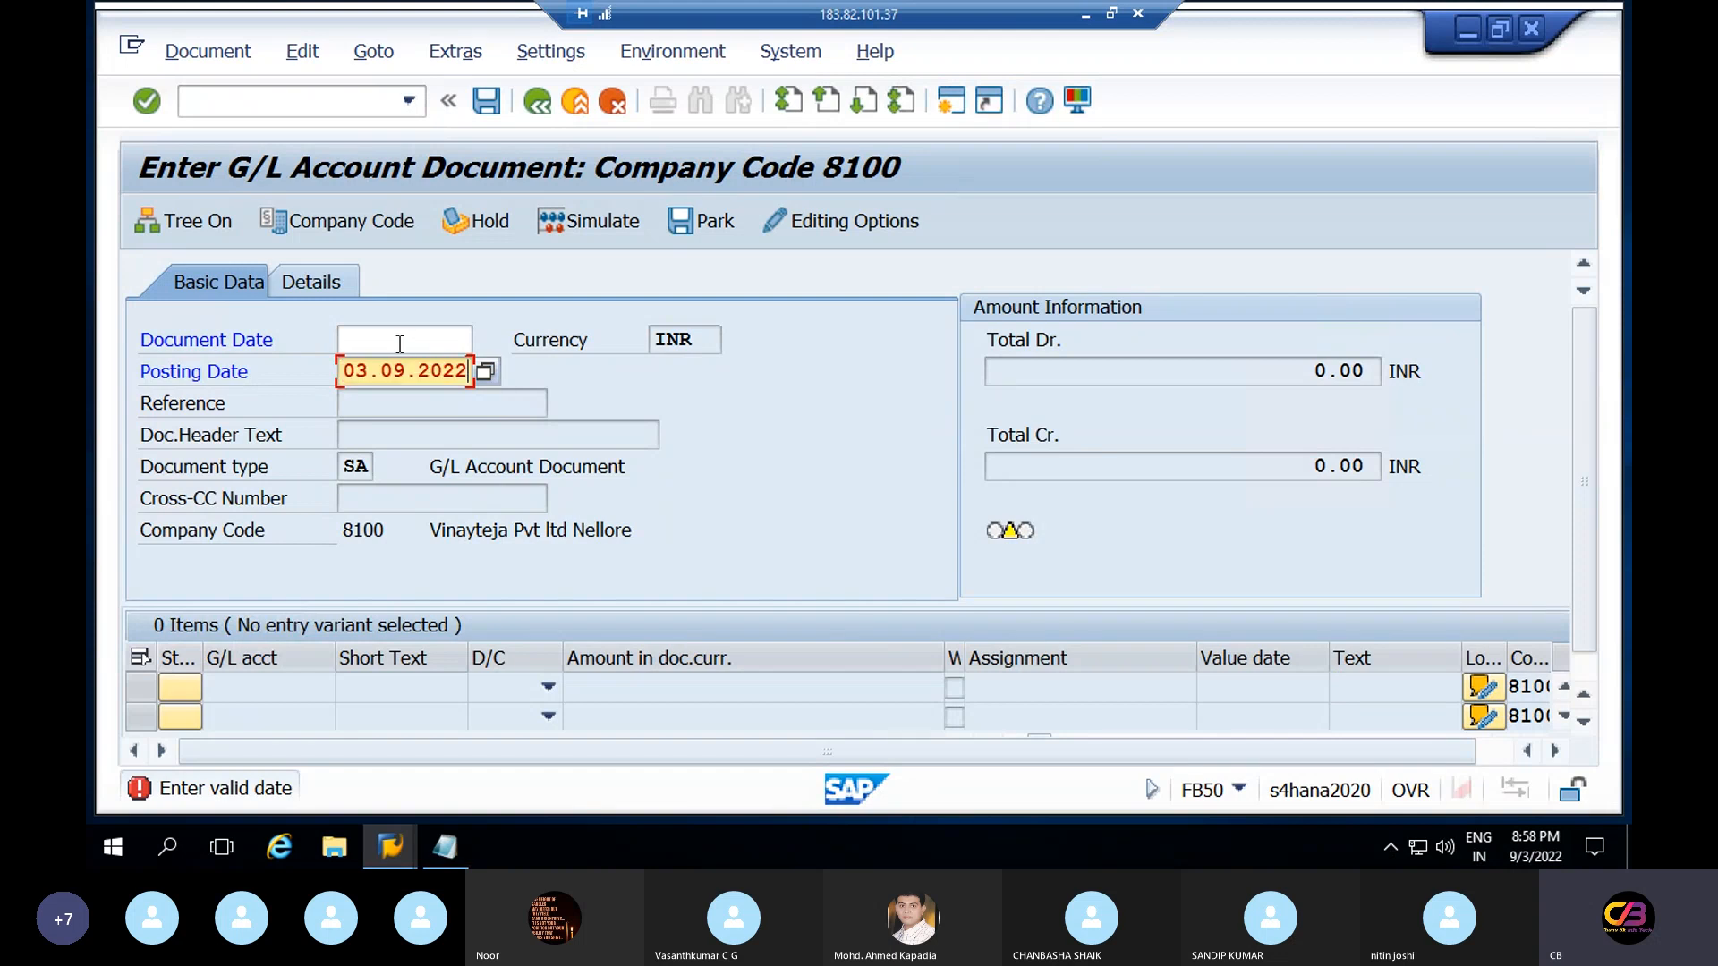
{"action": "left_click", "coordinate": [400, 344]}
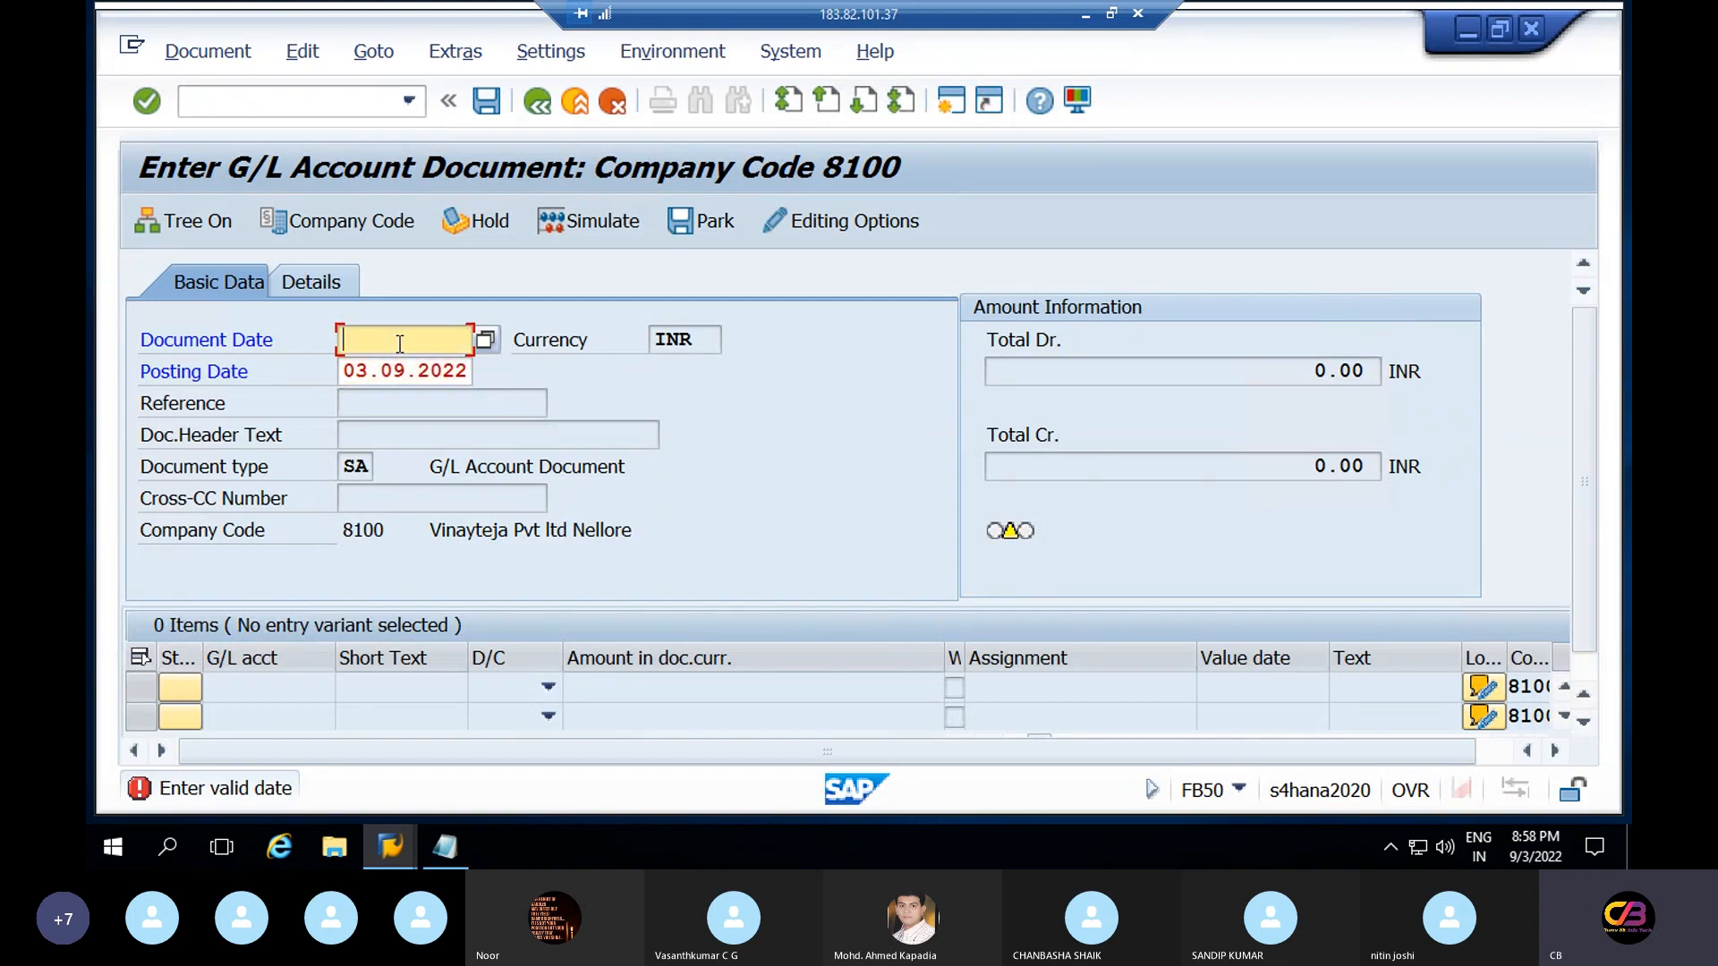
{"action": "key", "text": "ctrl+v"}
{"action": "key", "text": "Return"}
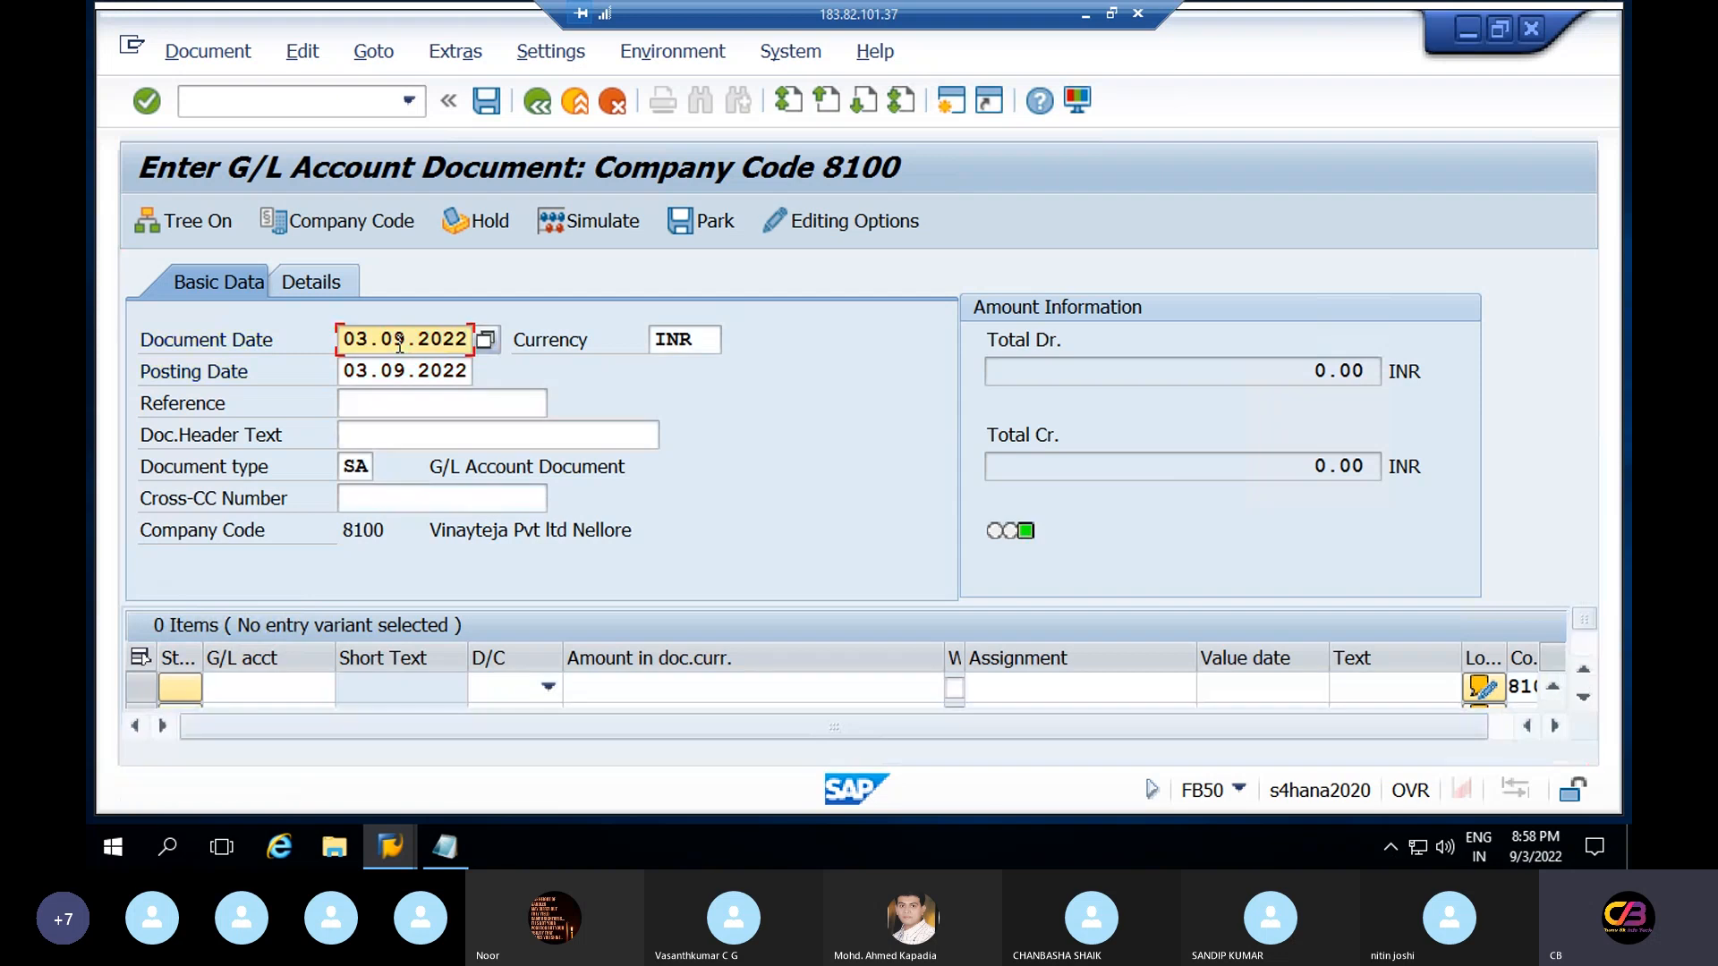
Step through the item row's fields from Short Text through Cost center
{"action": "left_click", "coordinate": [353, 701]}
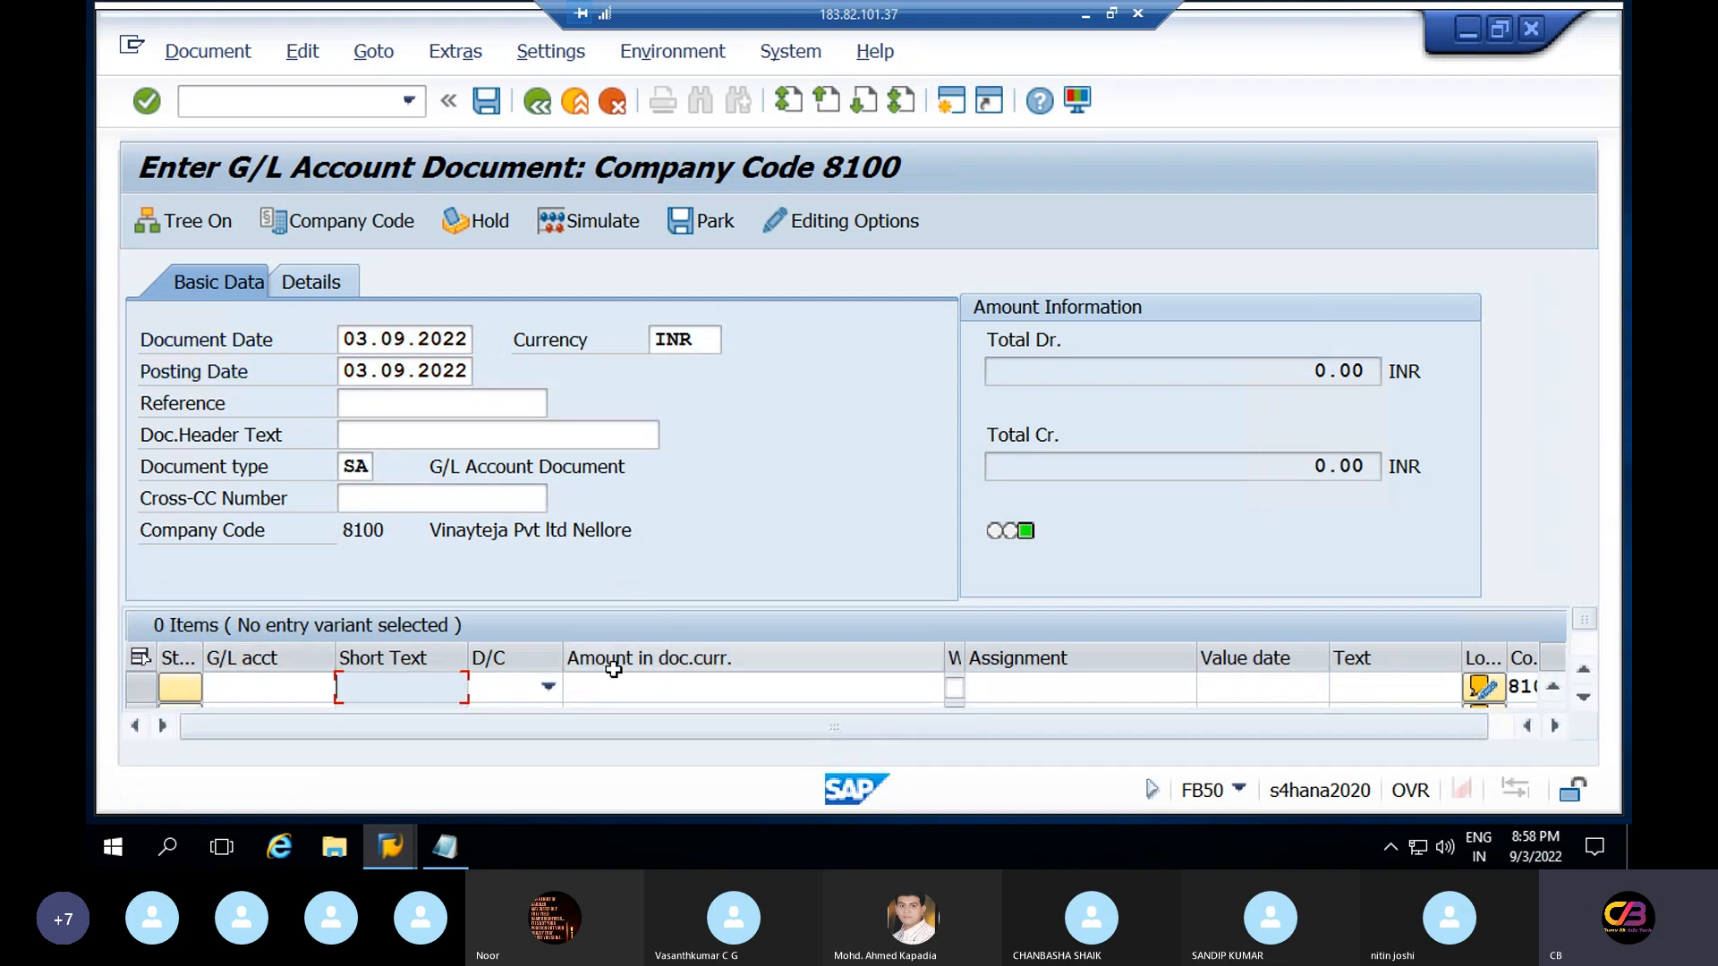
{"action": "key", "text": "Tab"}
{"action": "key", "text": "Tab"}
{"action": "key", "text": "Tab"}
{"action": "key", "text": "Tab"}
{"action": "key", "text": "Tab"}
{"action": "key", "text": "Tab"}
{"action": "key", "text": "Tab"}
{"action": "key", "text": "Tab"}
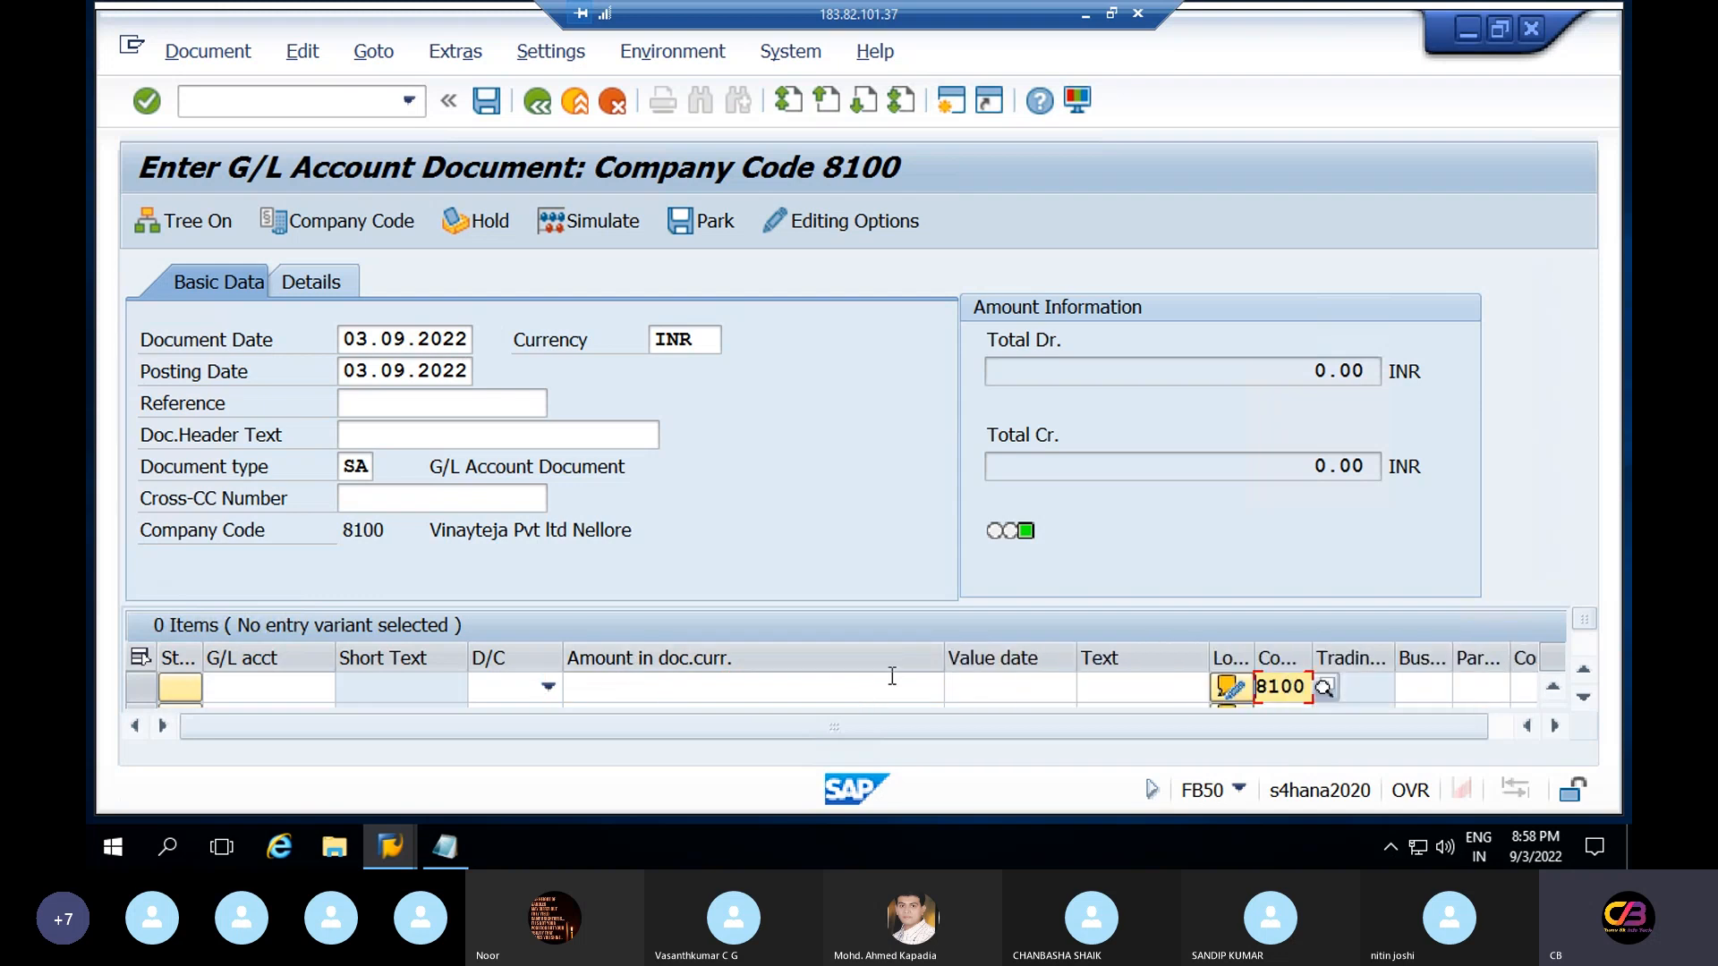
{"action": "left_click", "coordinate": [1424, 684]}
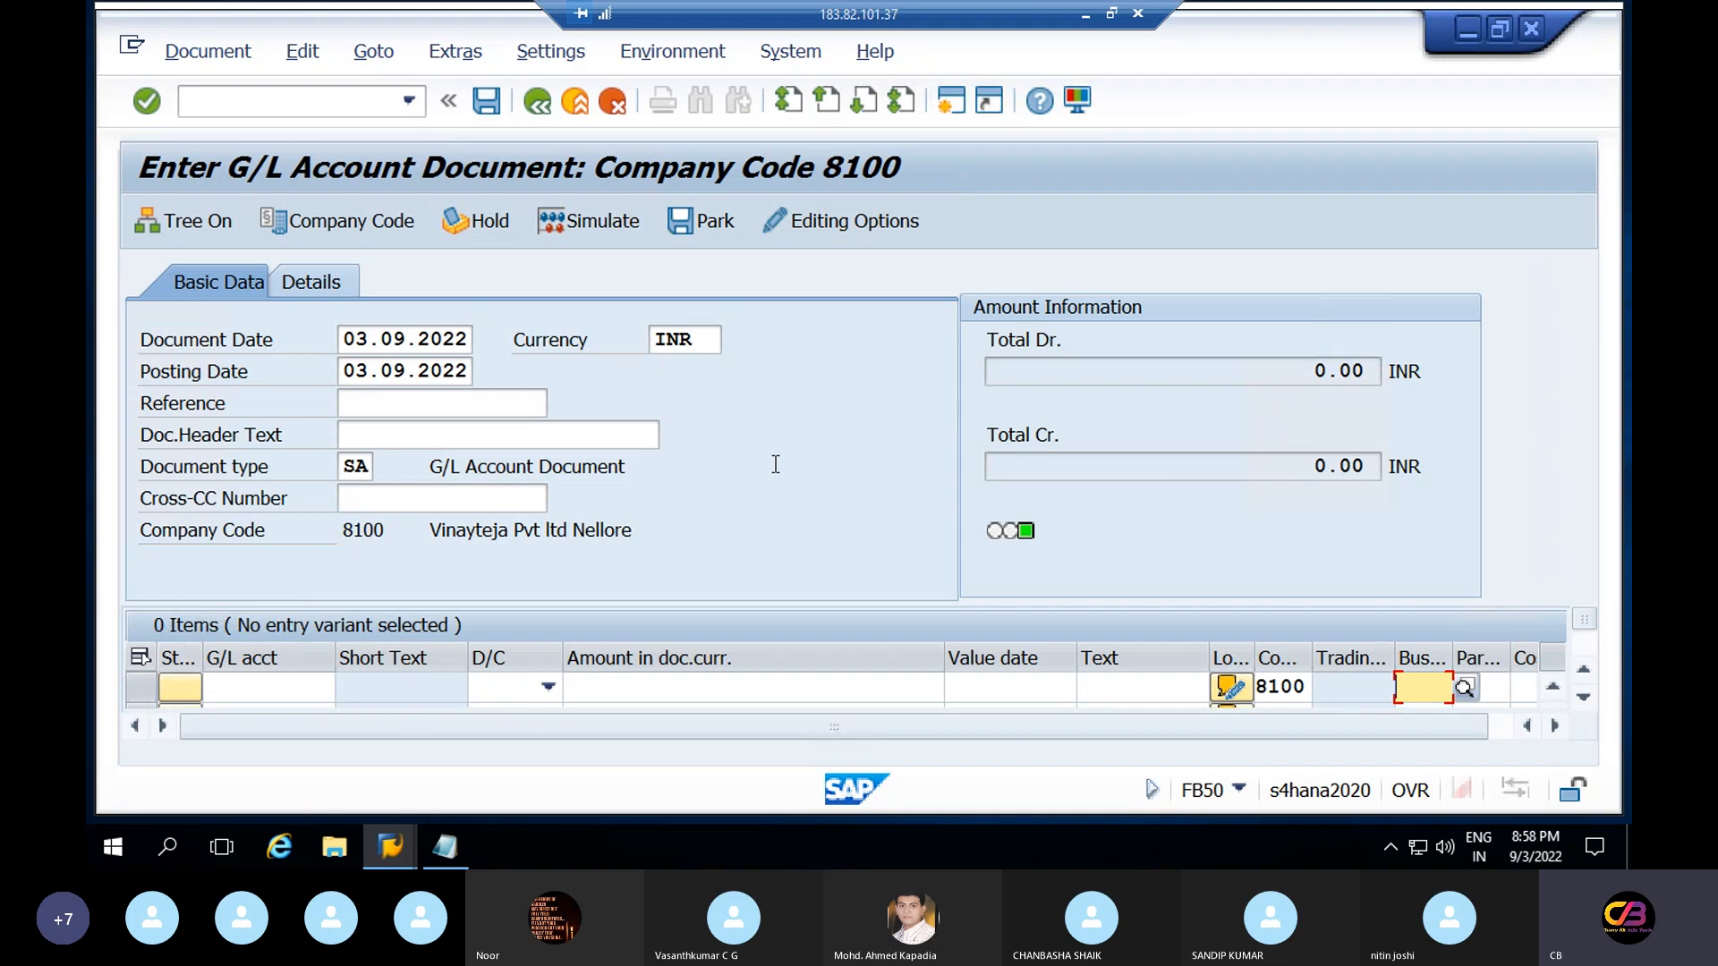
{"action": "key", "text": "Tab"}
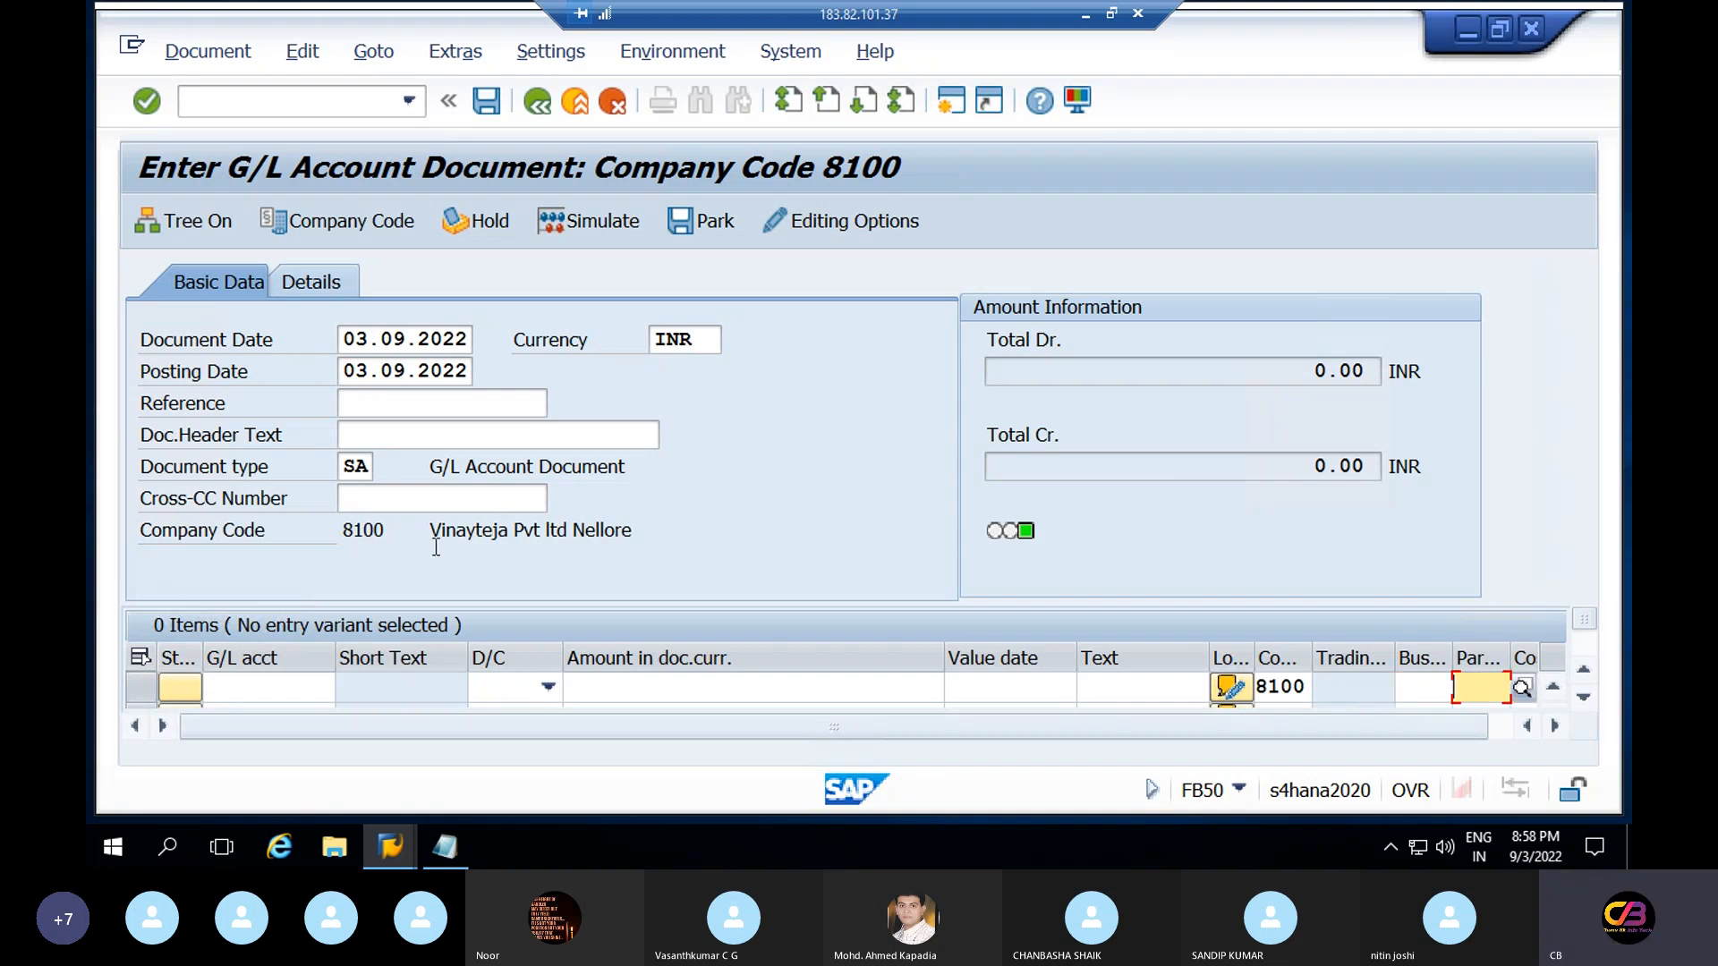
{"action": "left_click", "coordinate": [259, 689]}
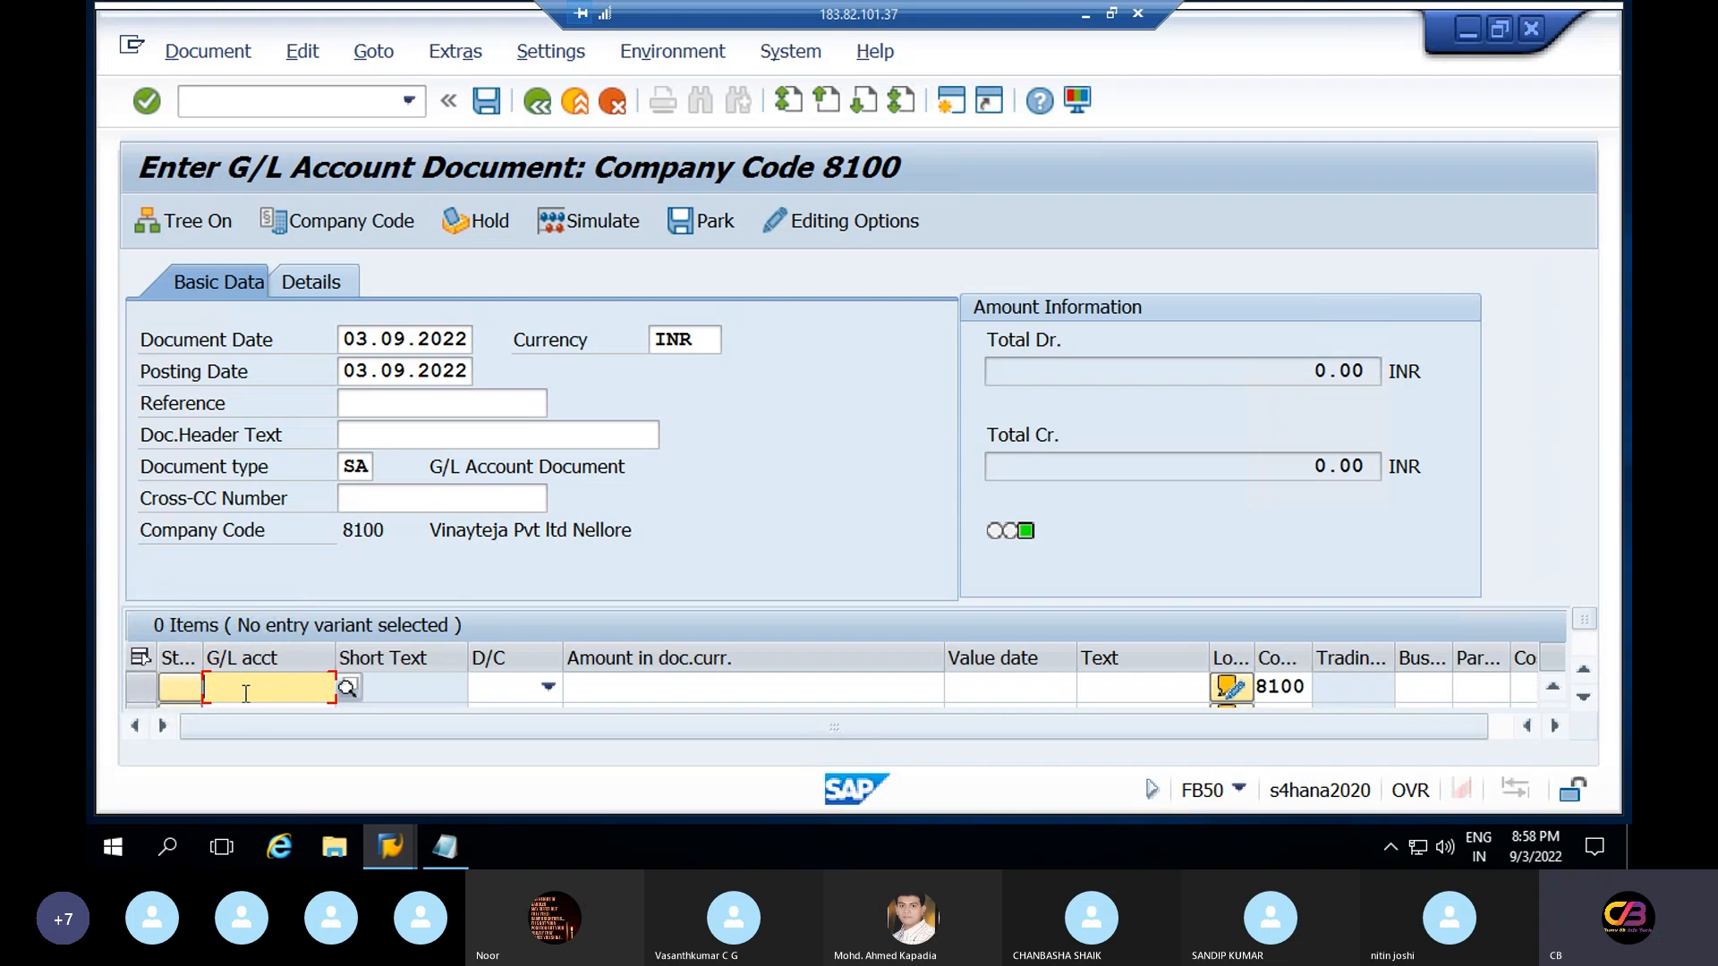
{"action": "key", "text": "Tab"}
{"action": "key", "text": "Tab"}
{"action": "key", "text": "Tab"}
{"action": "key", "text": "Tab"}
{"action": "key", "text": "Tab"}
{"action": "key", "text": "Tab"}
{"action": "key", "text": "Tab"}
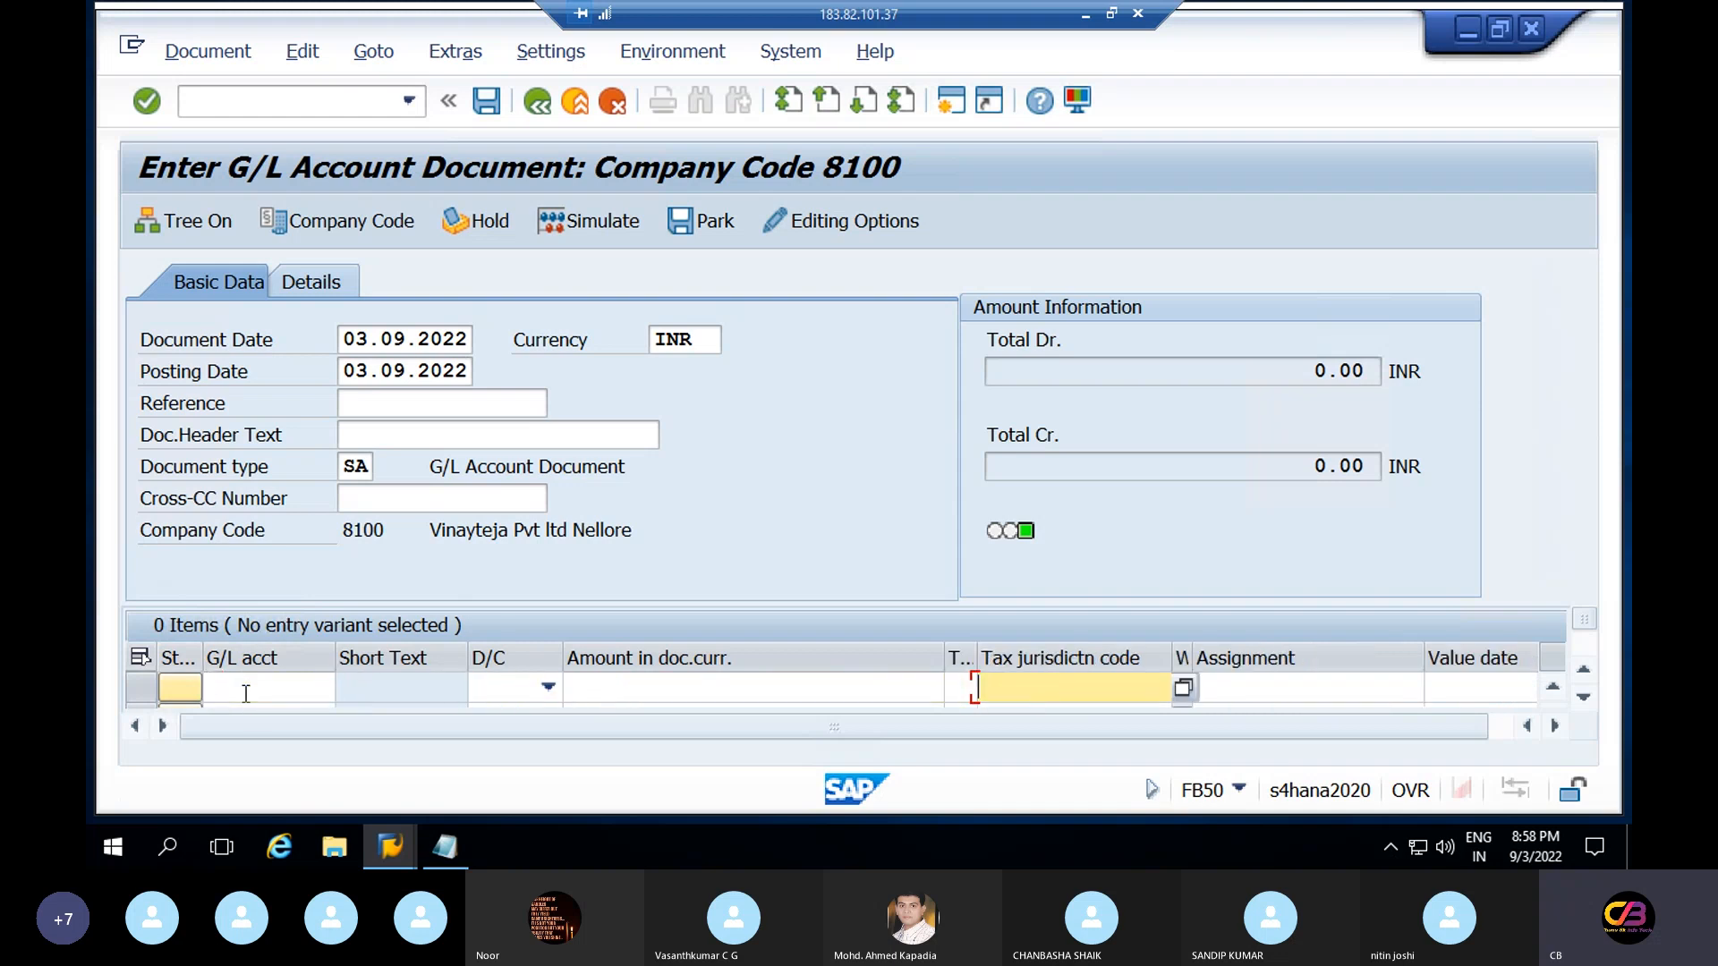
{"action": "key", "text": "Tab"}
{"action": "key", "text": "Tab"}
{"action": "key", "text": "Tab"}
{"action": "key", "text": "Tab"}
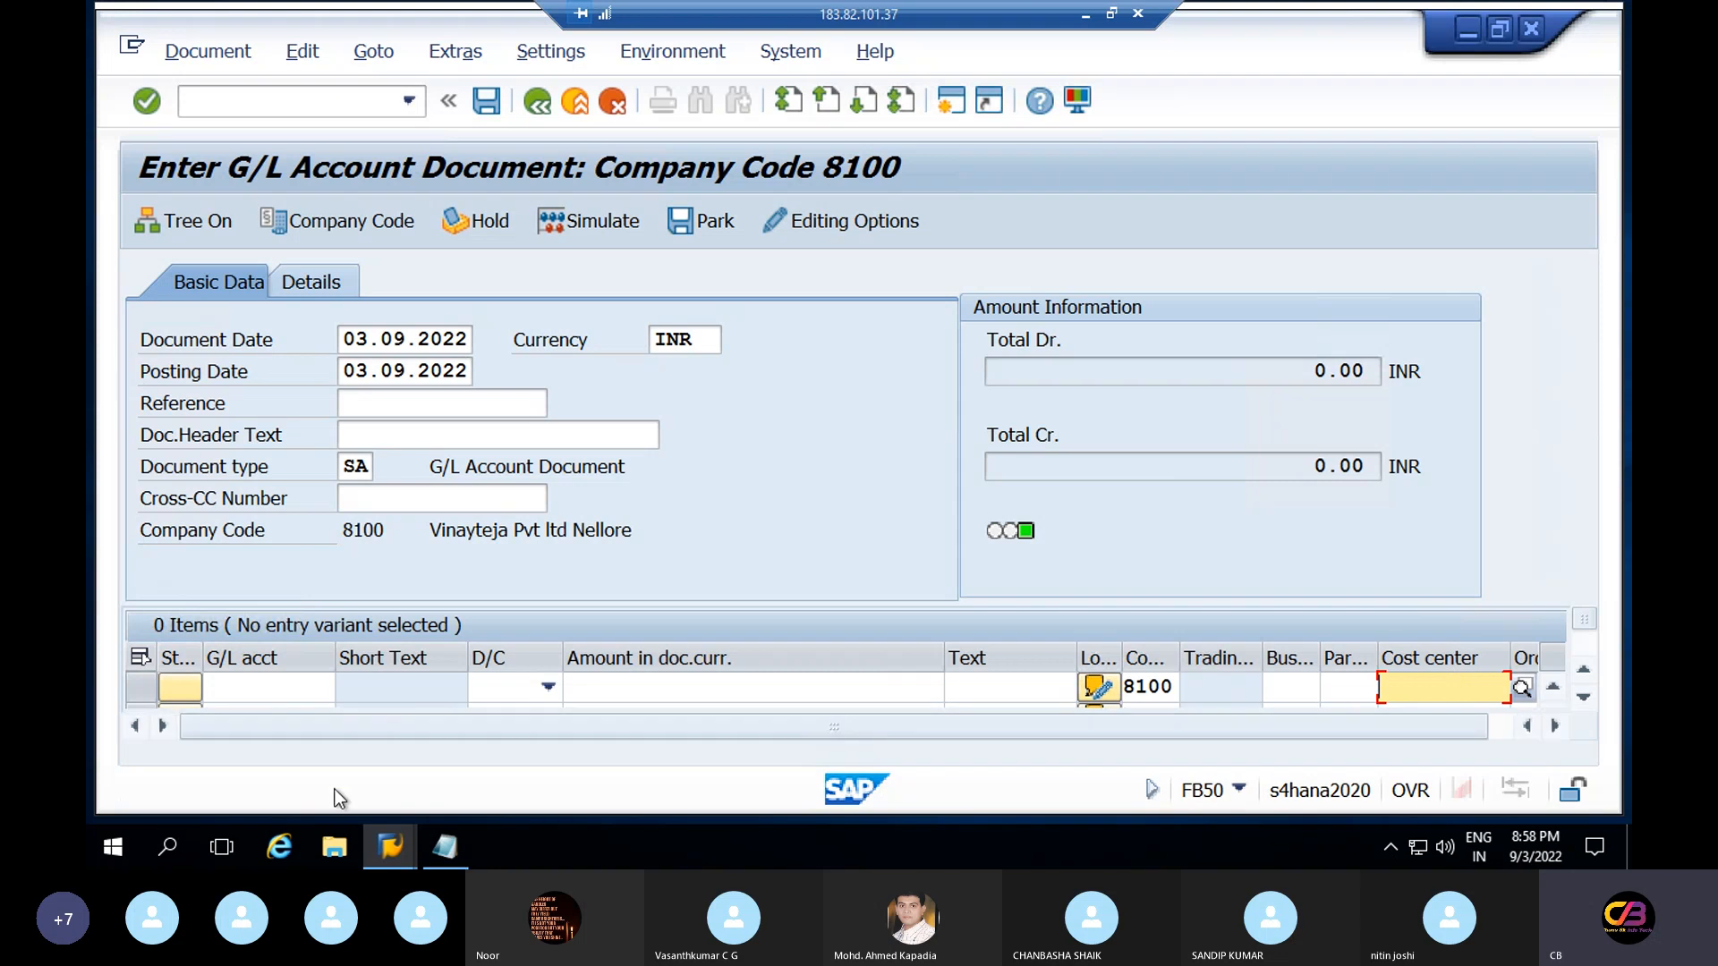
{"action": "left_click", "coordinate": [388, 848]}
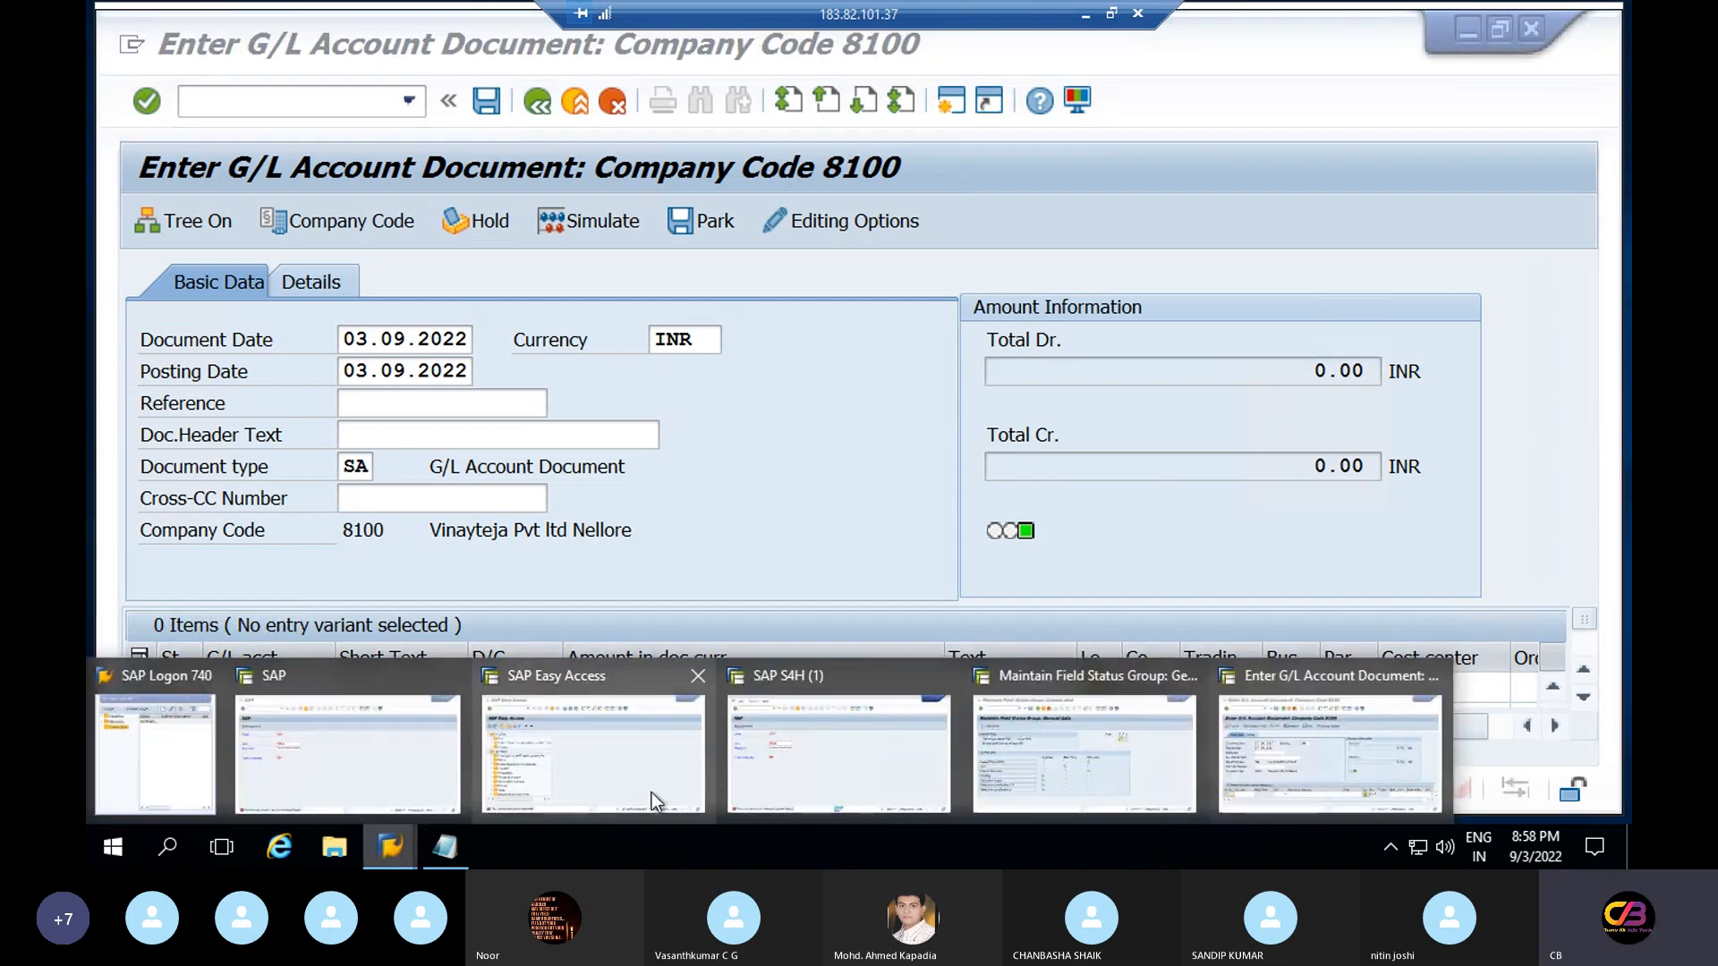
Open the Additional account assignments field statuses of group YB01 in the OBC4 window
{"action": "left_click", "coordinate": [1071, 739]}
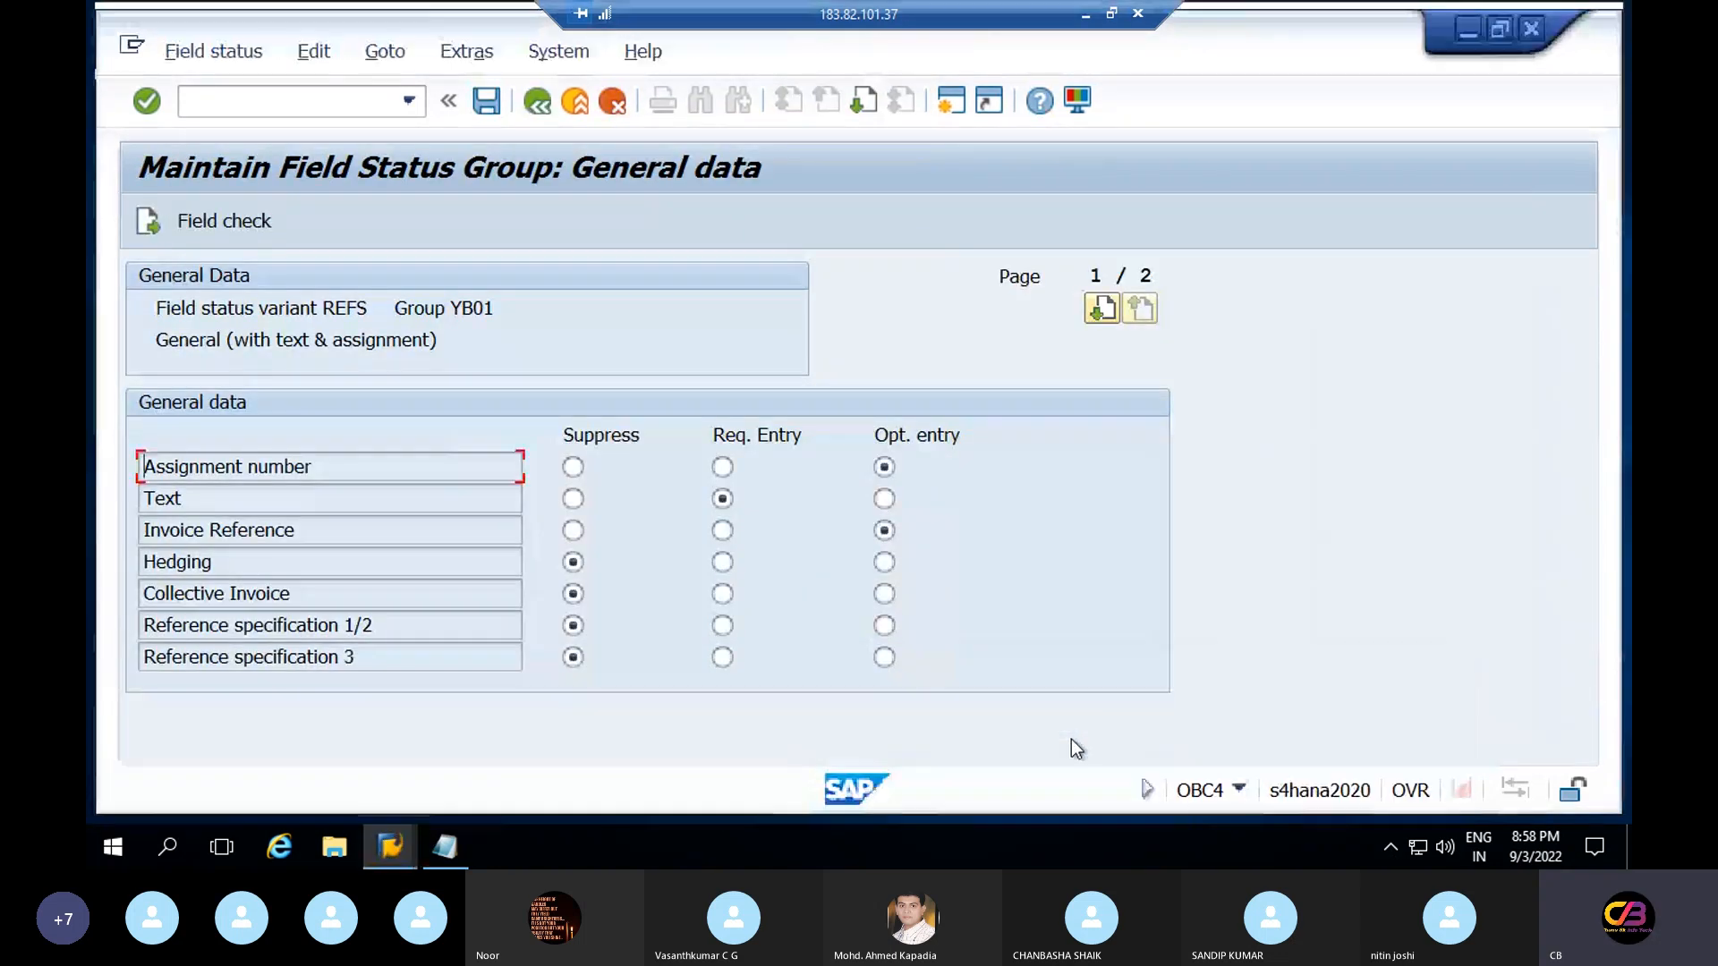
{"action": "left_click", "coordinate": [534, 105]}
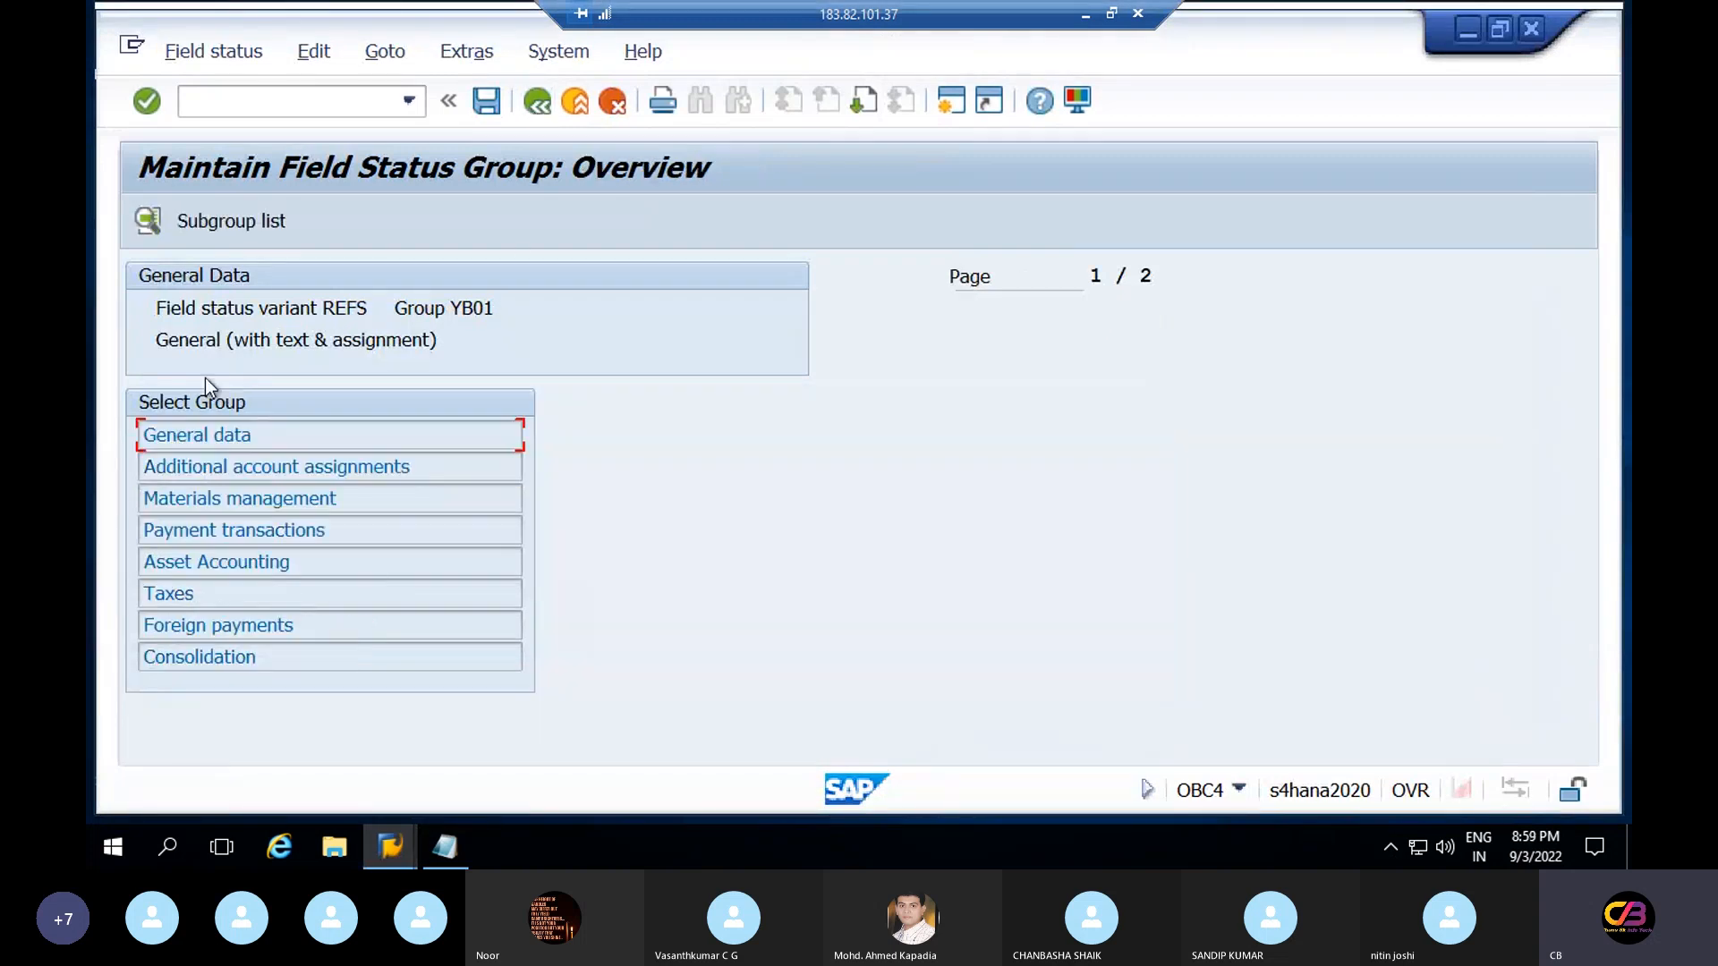
{"action": "left_click", "coordinate": [230, 467]}
{"action": "double_click", "coordinate": [229, 467]}
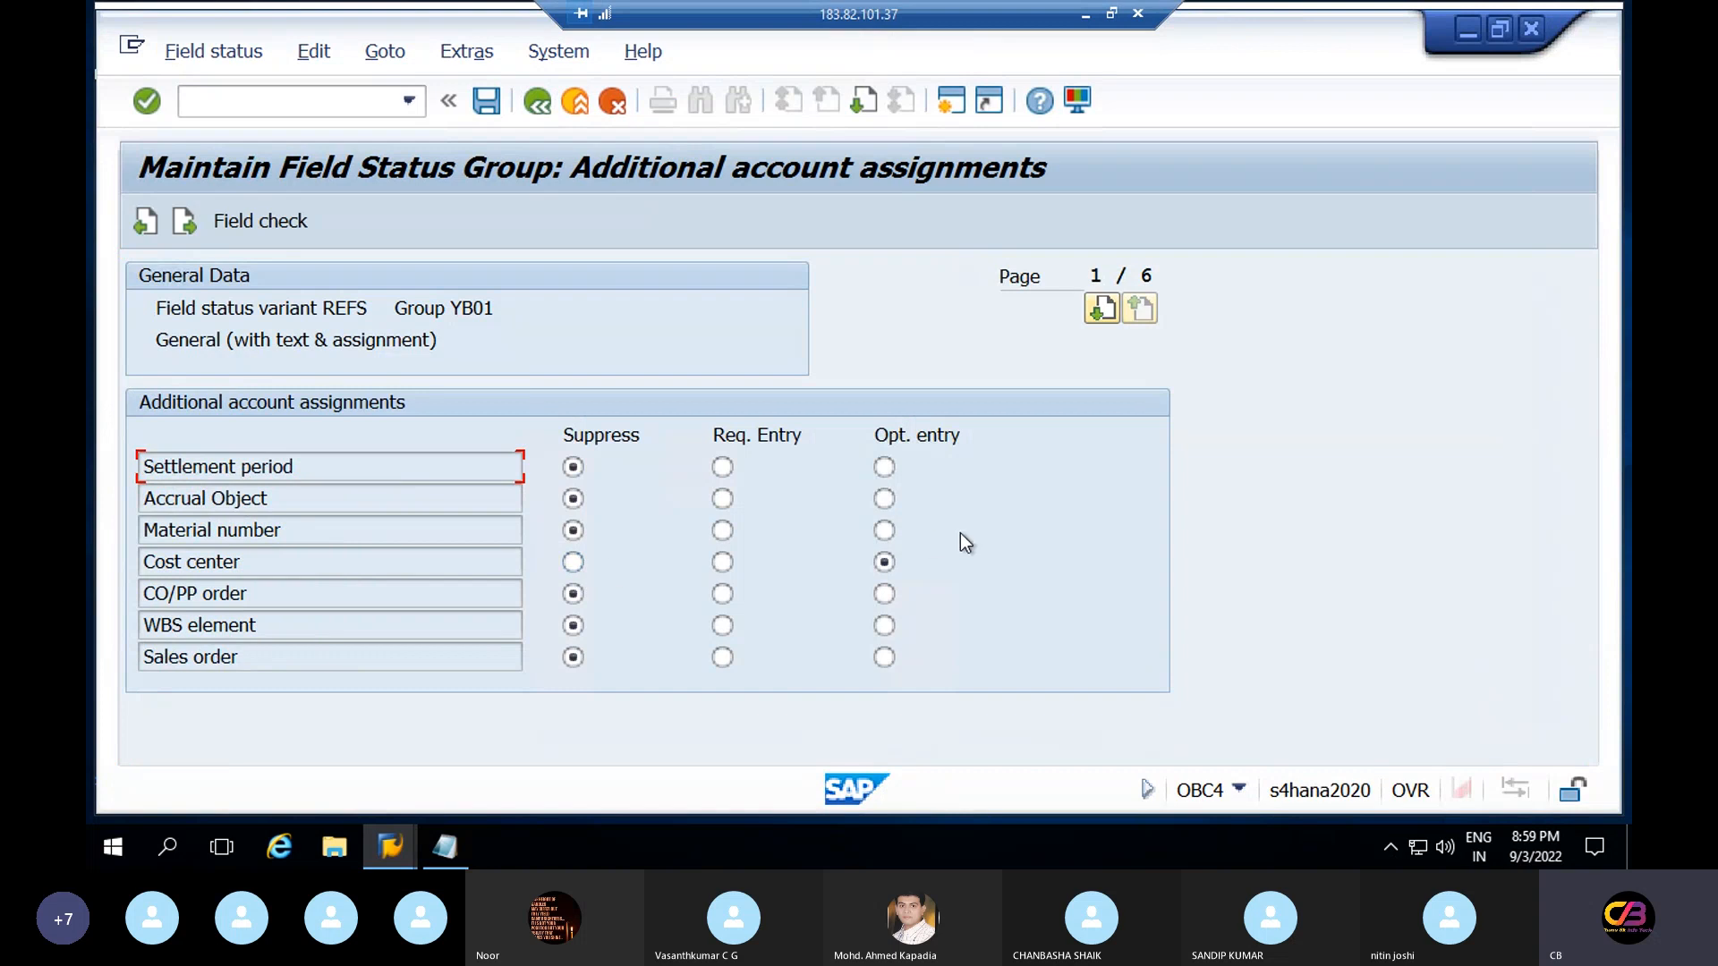
Set Cost center to optional entry and save YB01 into the customizing request
{"action": "left_click", "coordinate": [726, 567]}
{"action": "left_click_drag", "start_coordinate": [494, 308], "coordinate": [437, 308]}
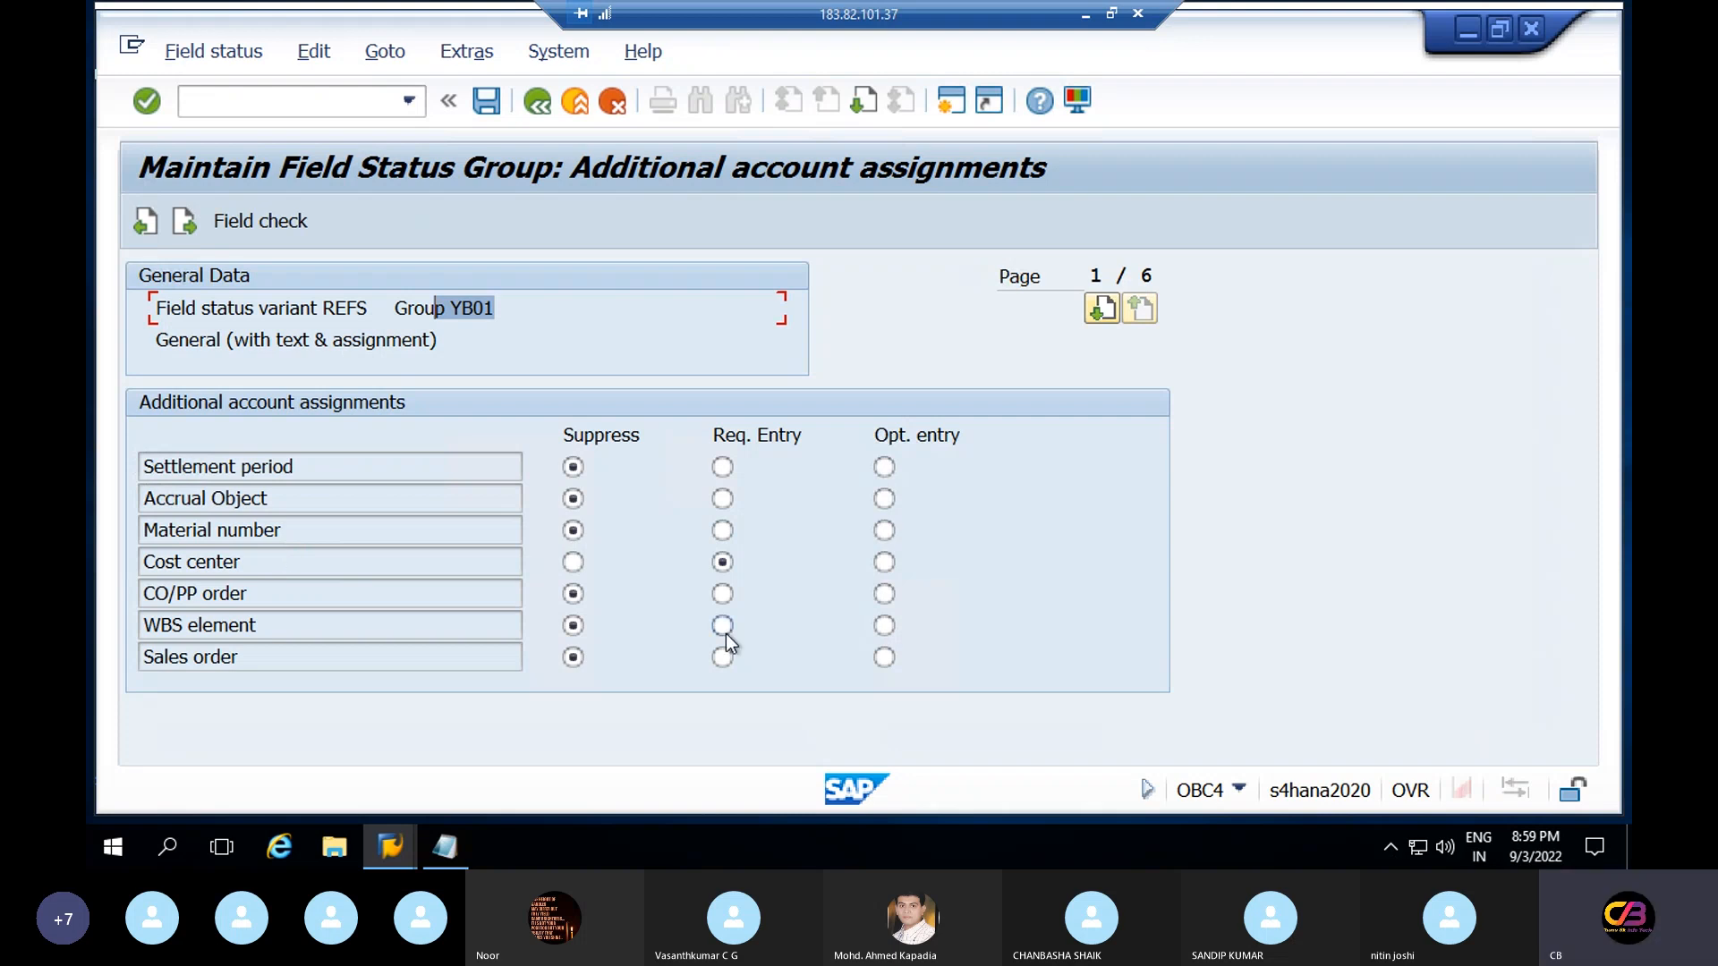
{"action": "left_click", "coordinate": [884, 561]}
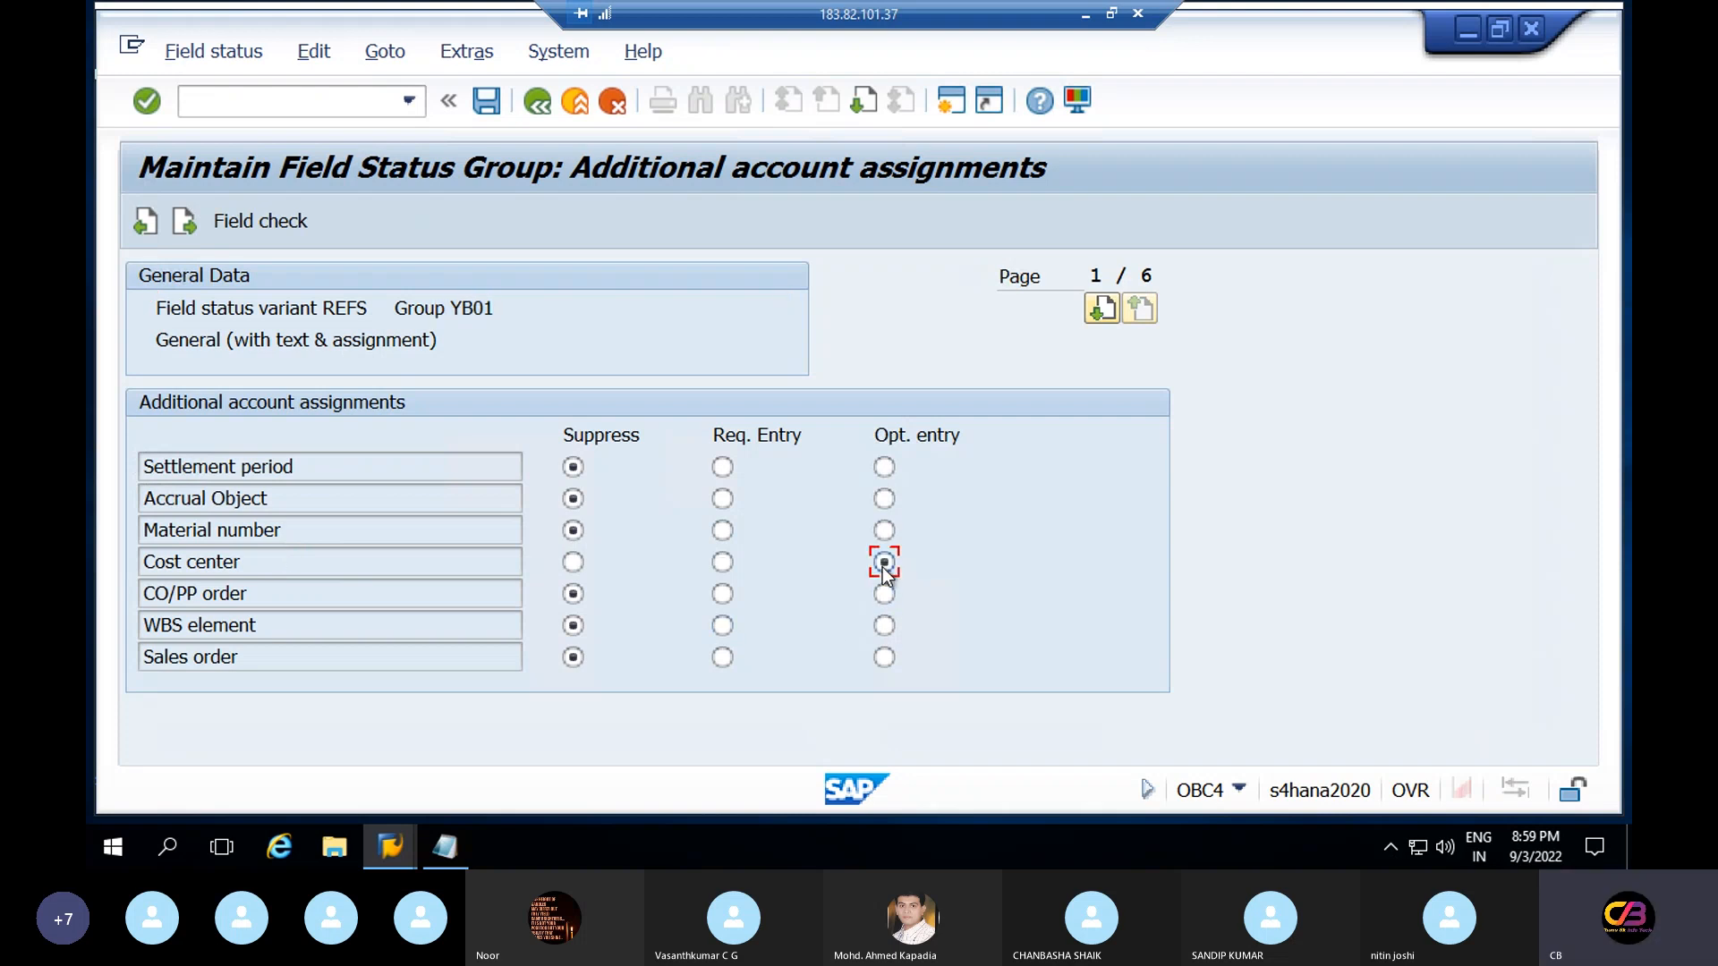
{"action": "left_click", "coordinate": [491, 110]}
{"action": "left_click", "coordinate": [648, 548]}
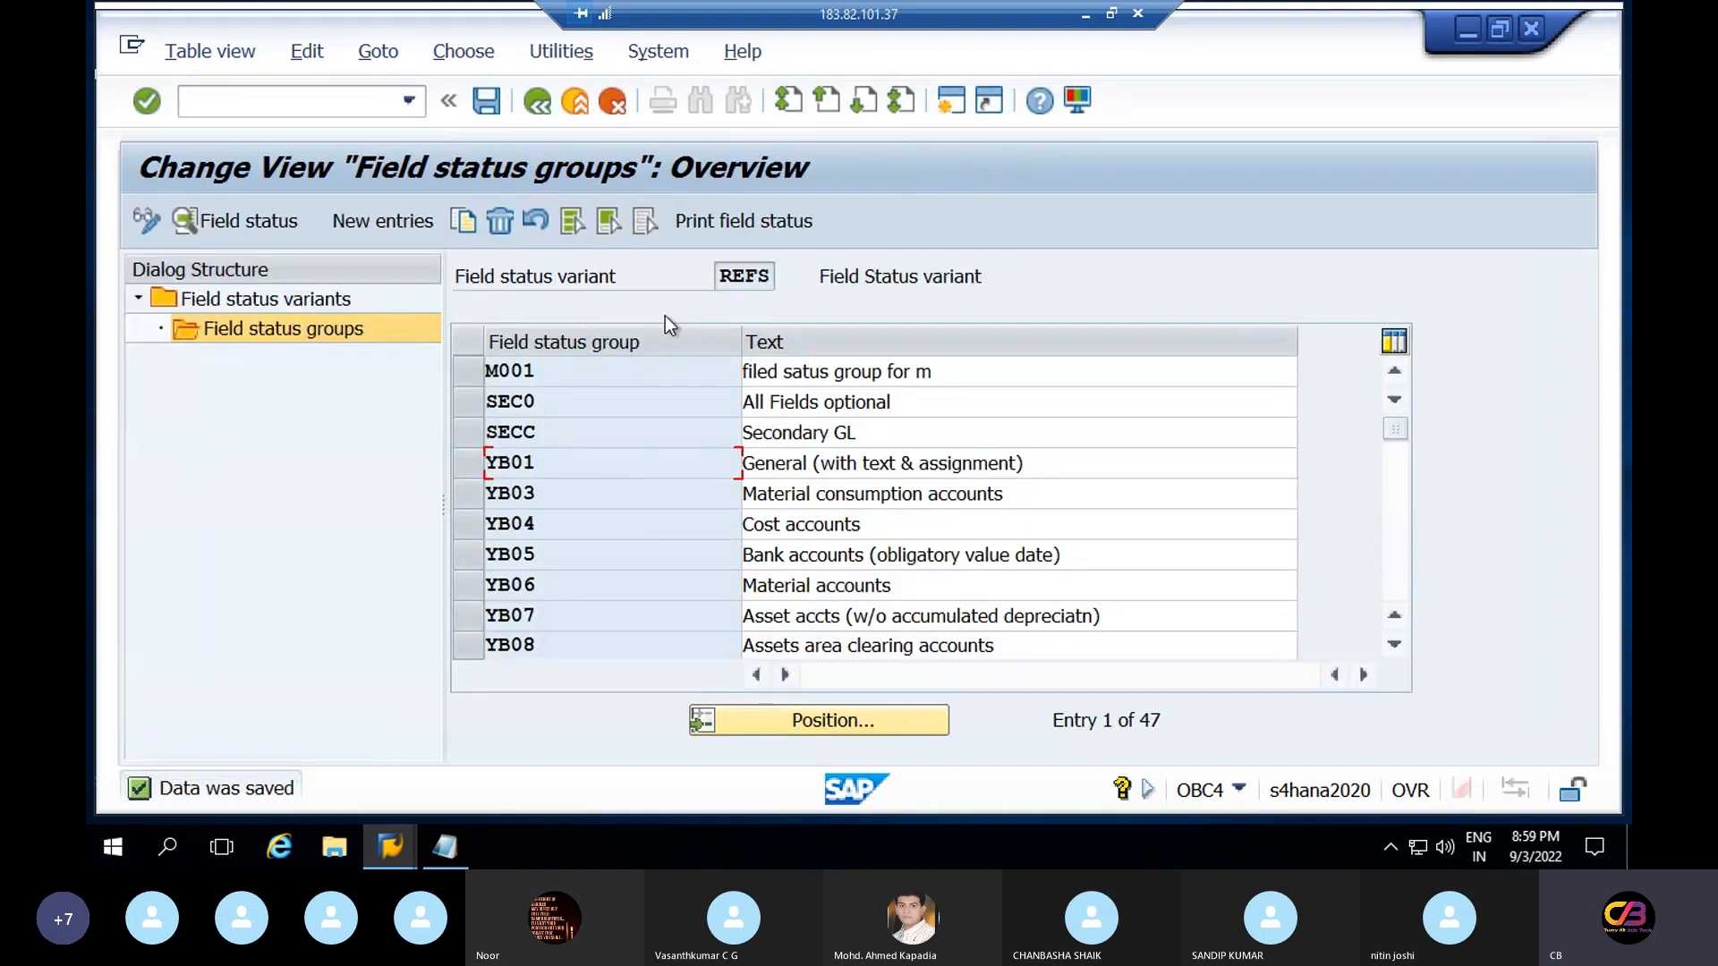
Find variant REFS with Position, then open YB01's Additional account assignments statuses
{"action": "left_click", "coordinate": [538, 103]}
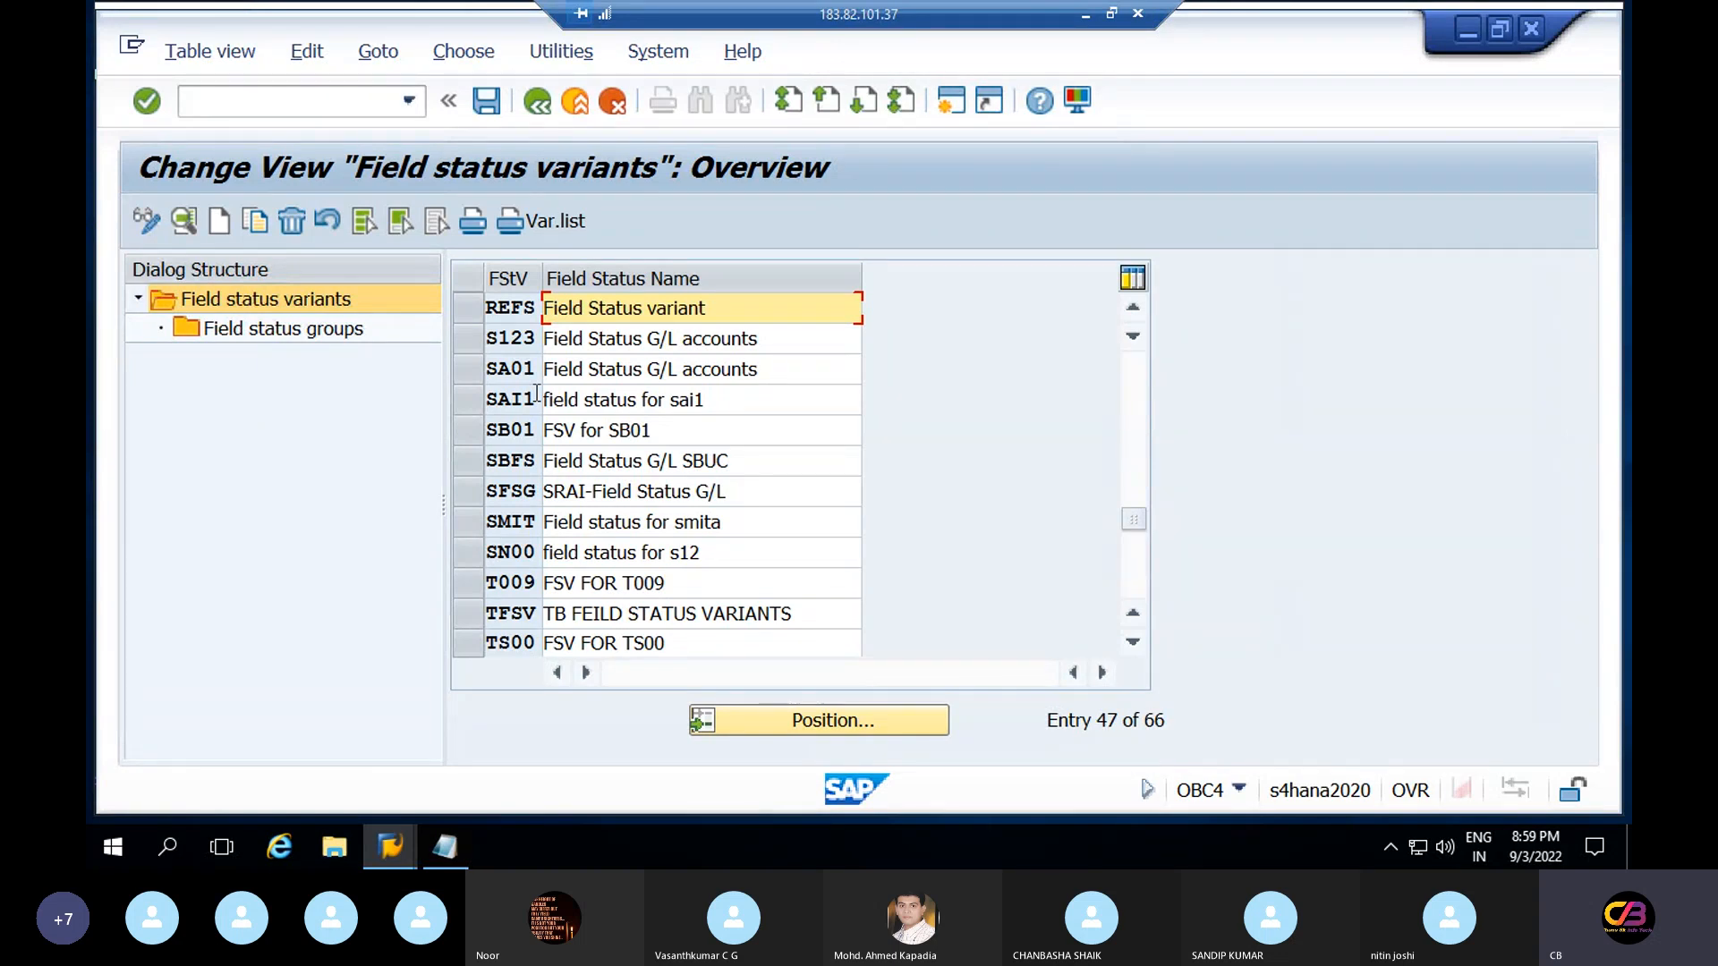
{"action": "left_click", "coordinate": [819, 721]}
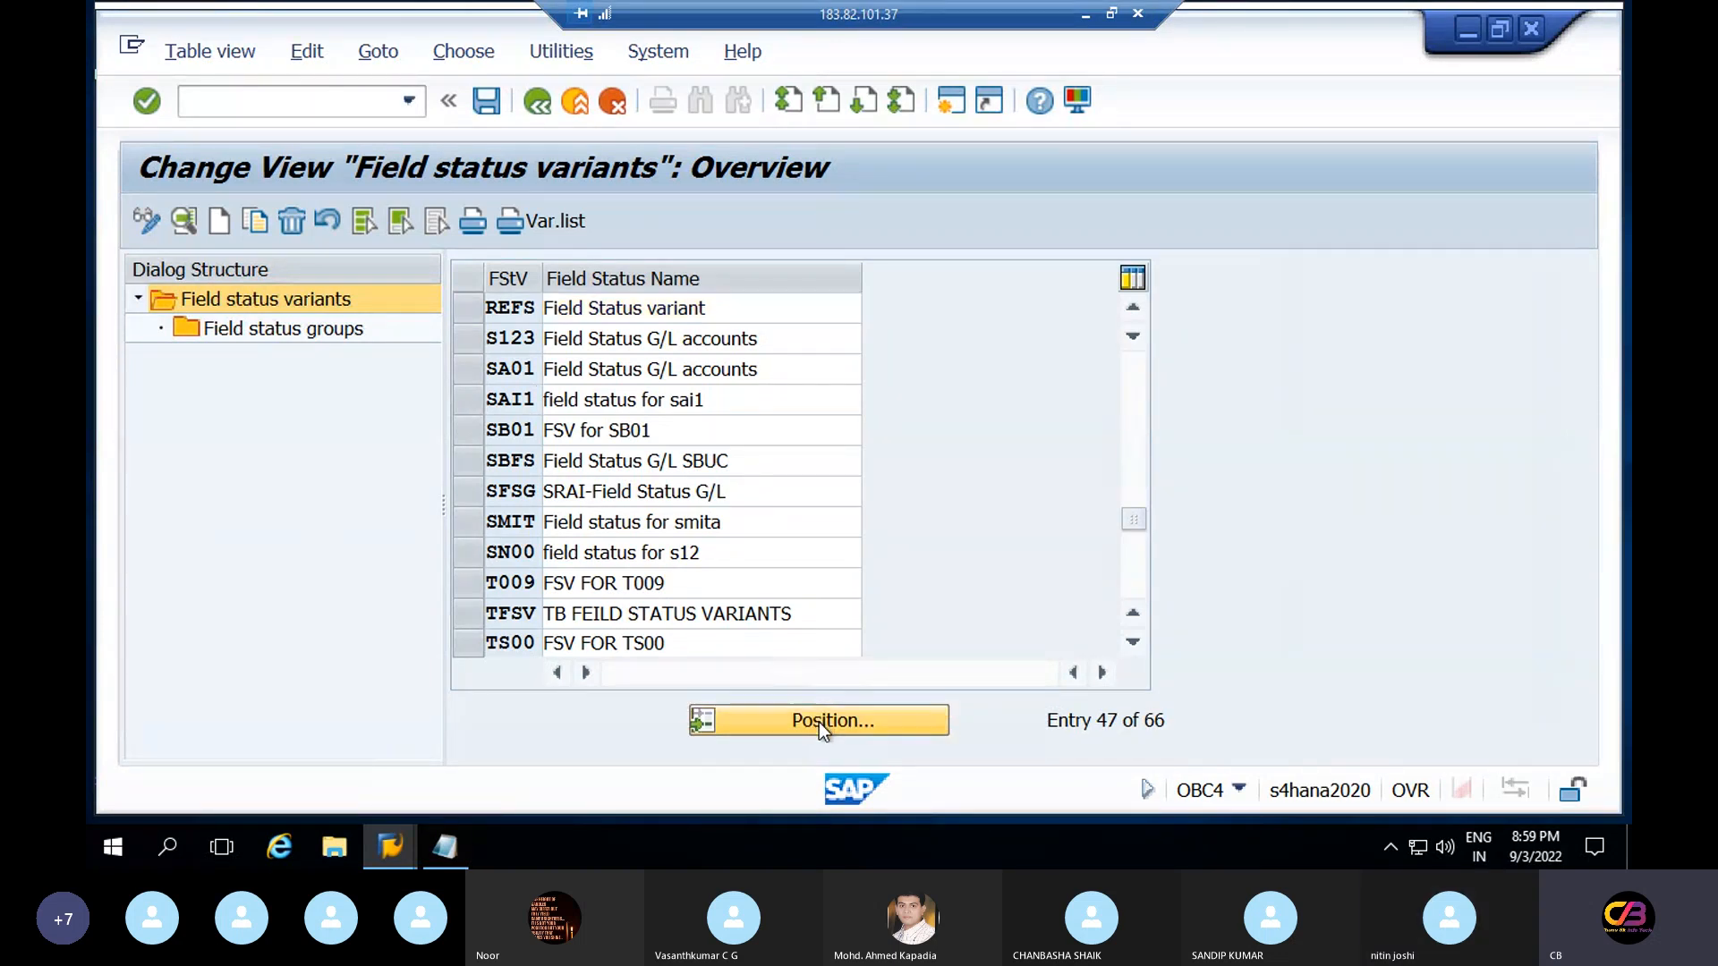
{"action": "type", "text": "re"}
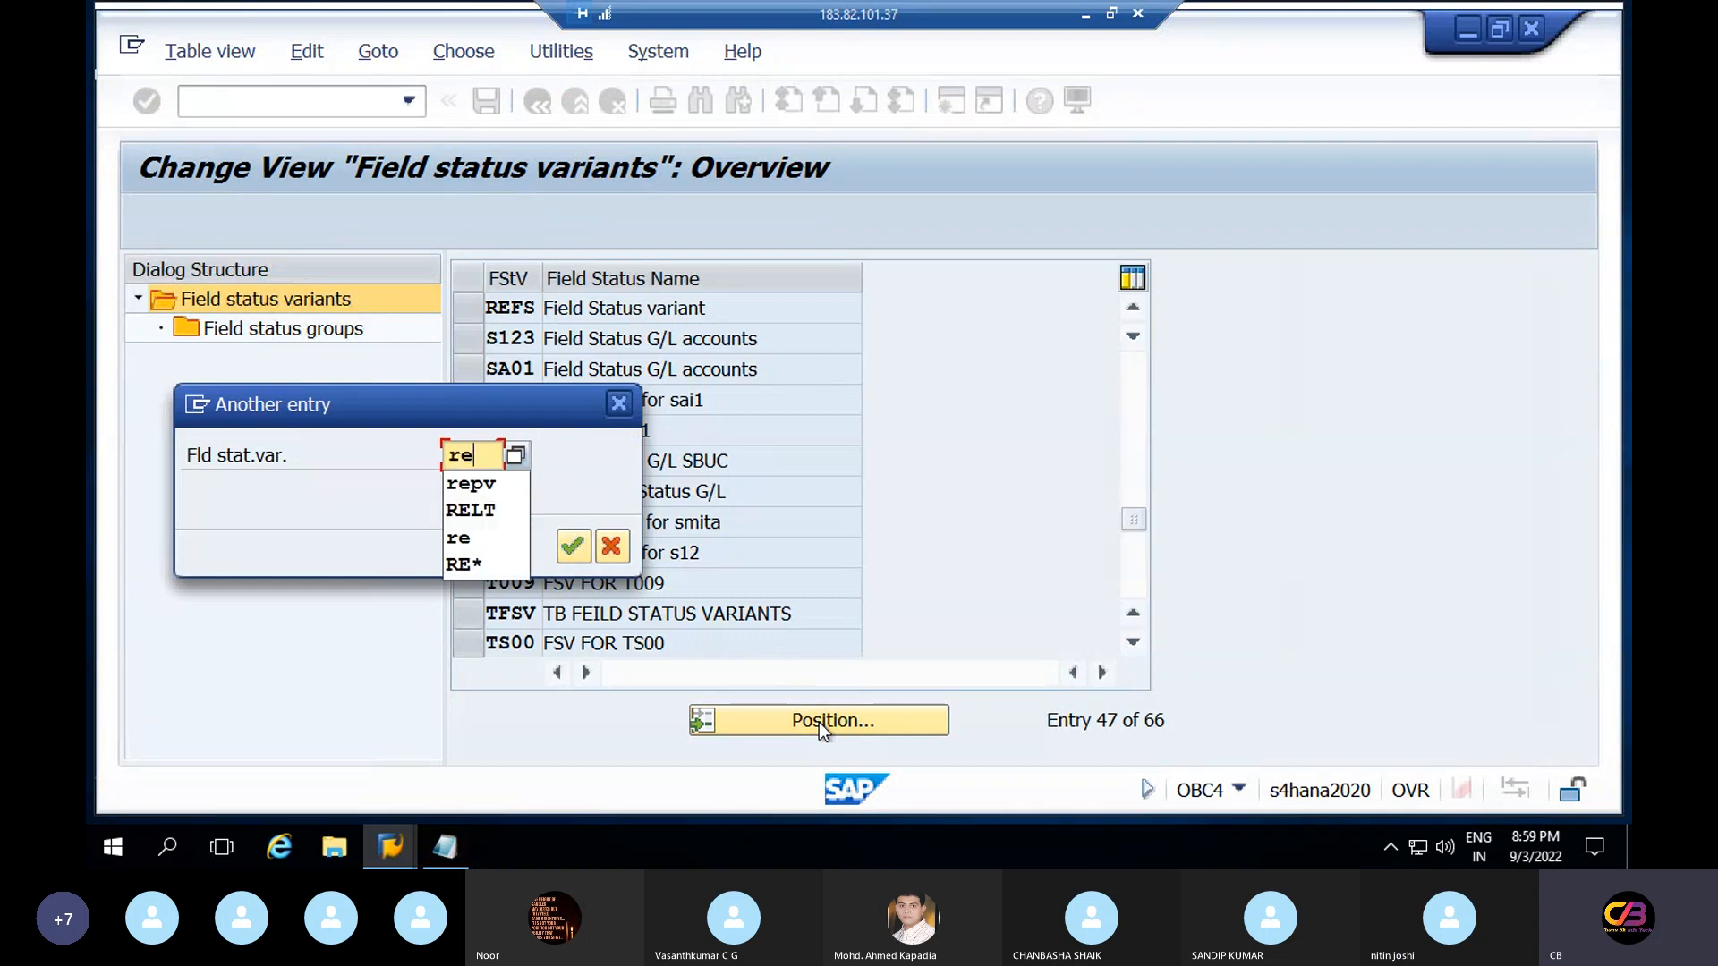
{"action": "type", "text": "fs"}
{"action": "key", "text": "Return"}
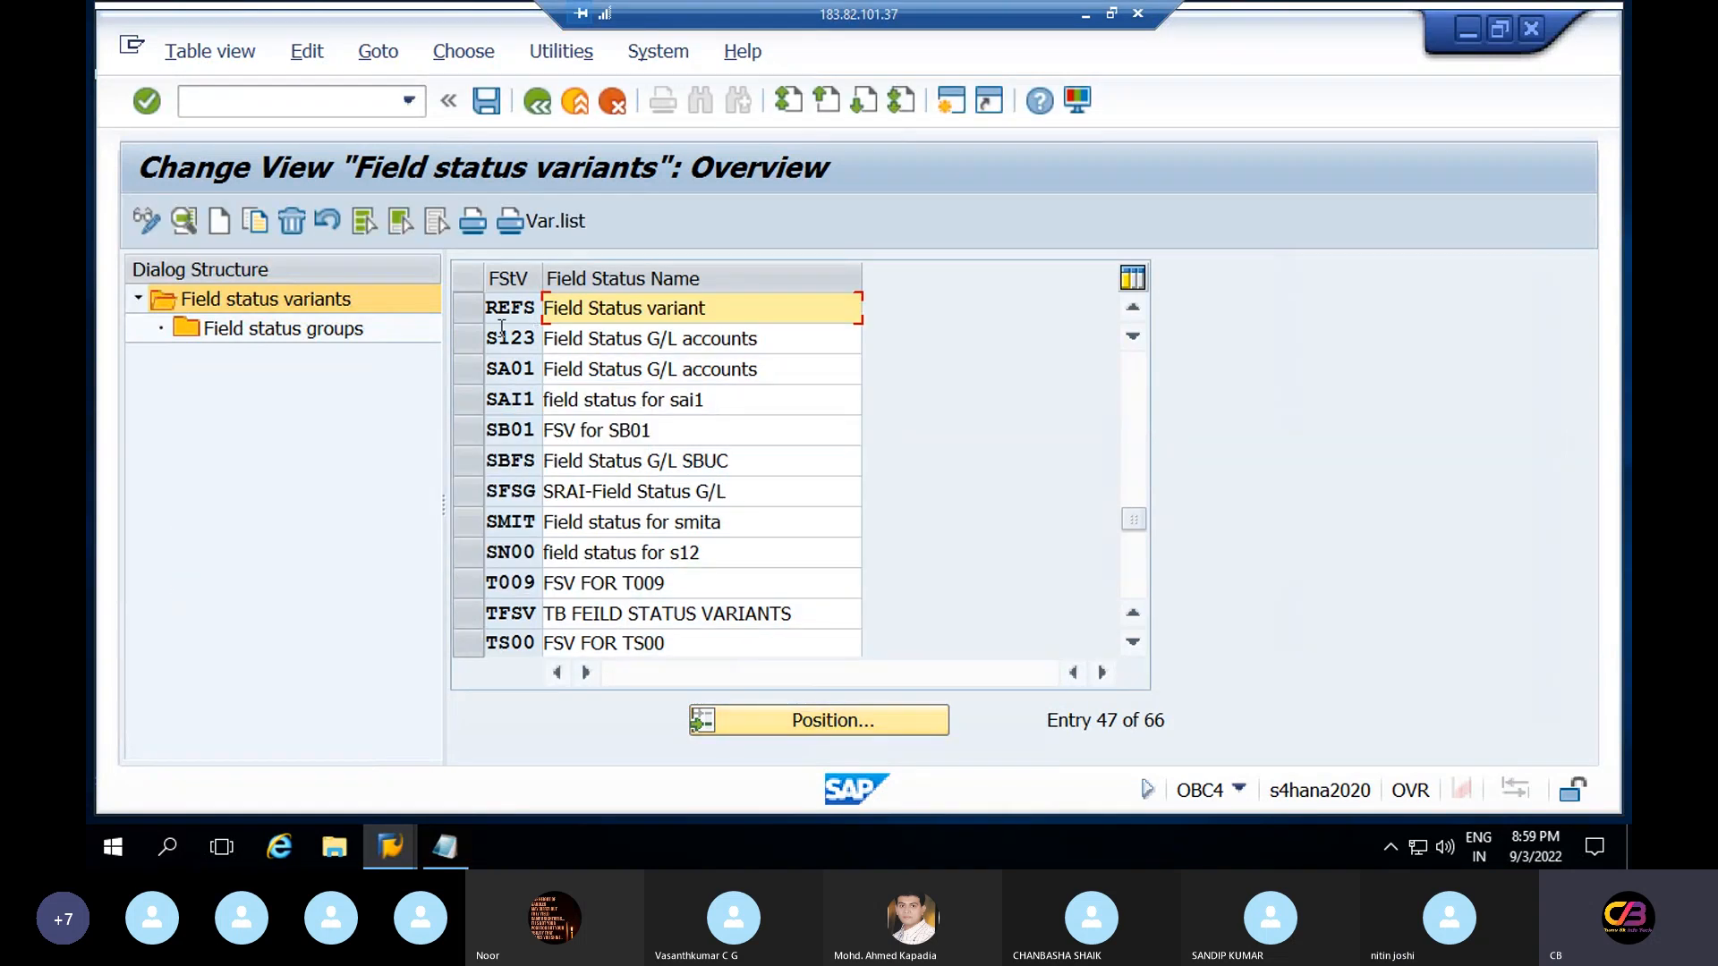
{"action": "left_click", "coordinate": [469, 314]}
{"action": "double_click", "coordinate": [320, 335]}
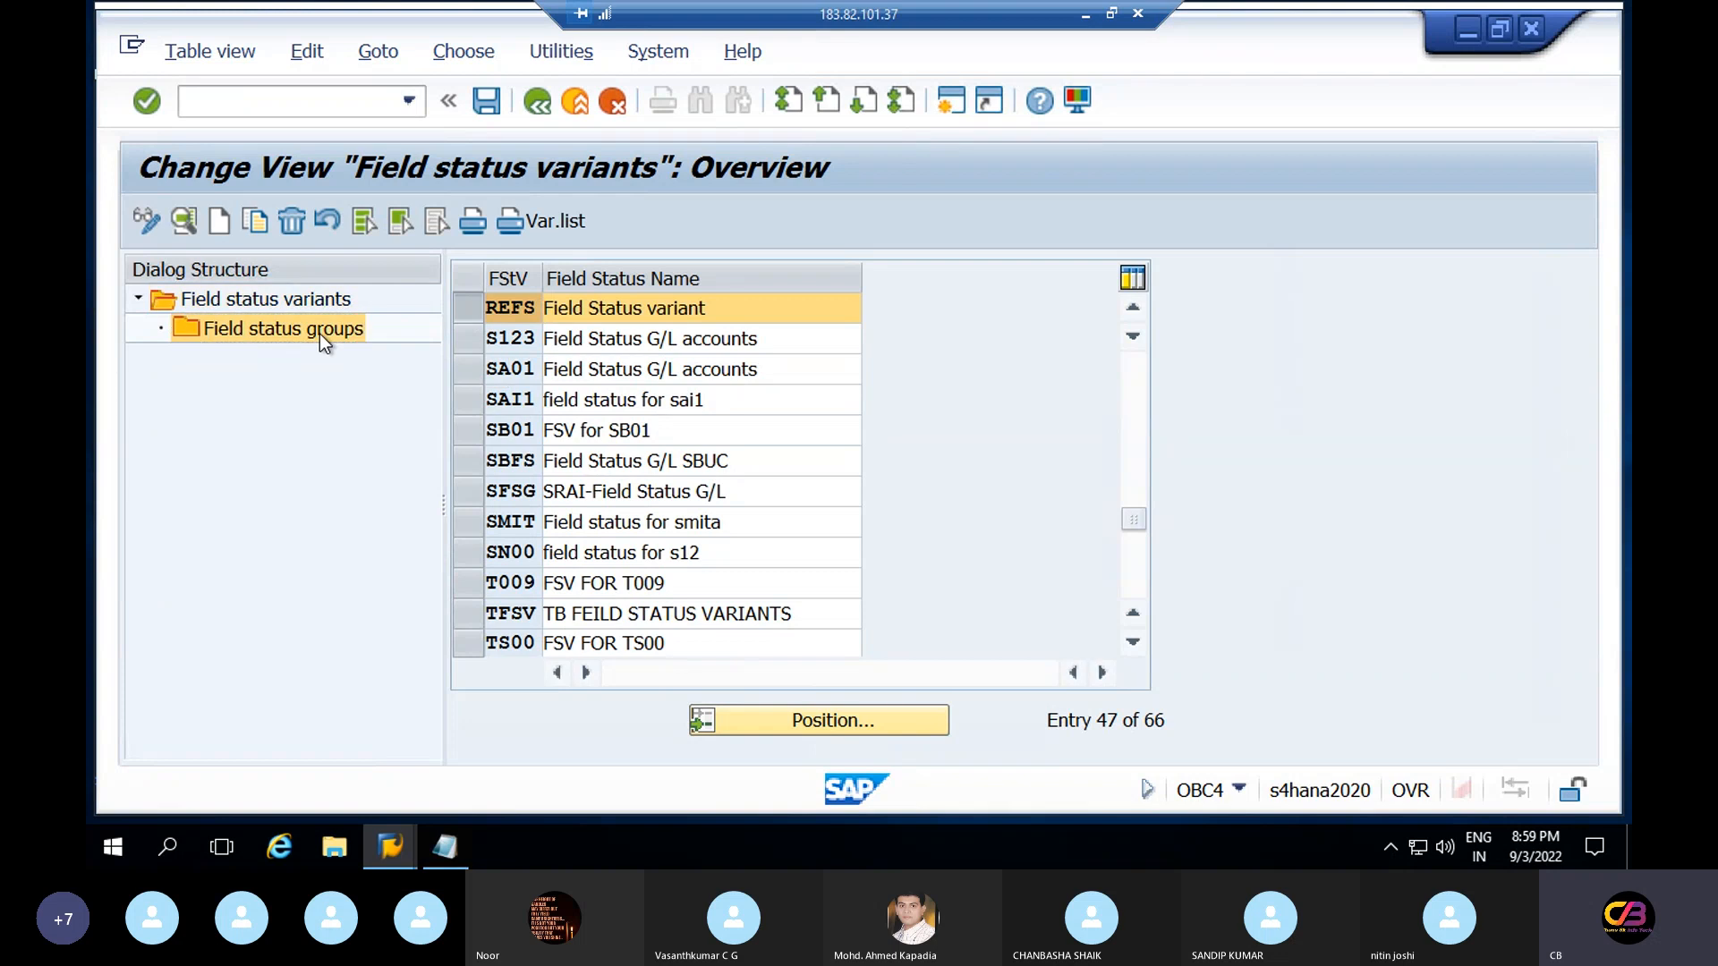
{"action": "double_click", "coordinate": [520, 463]}
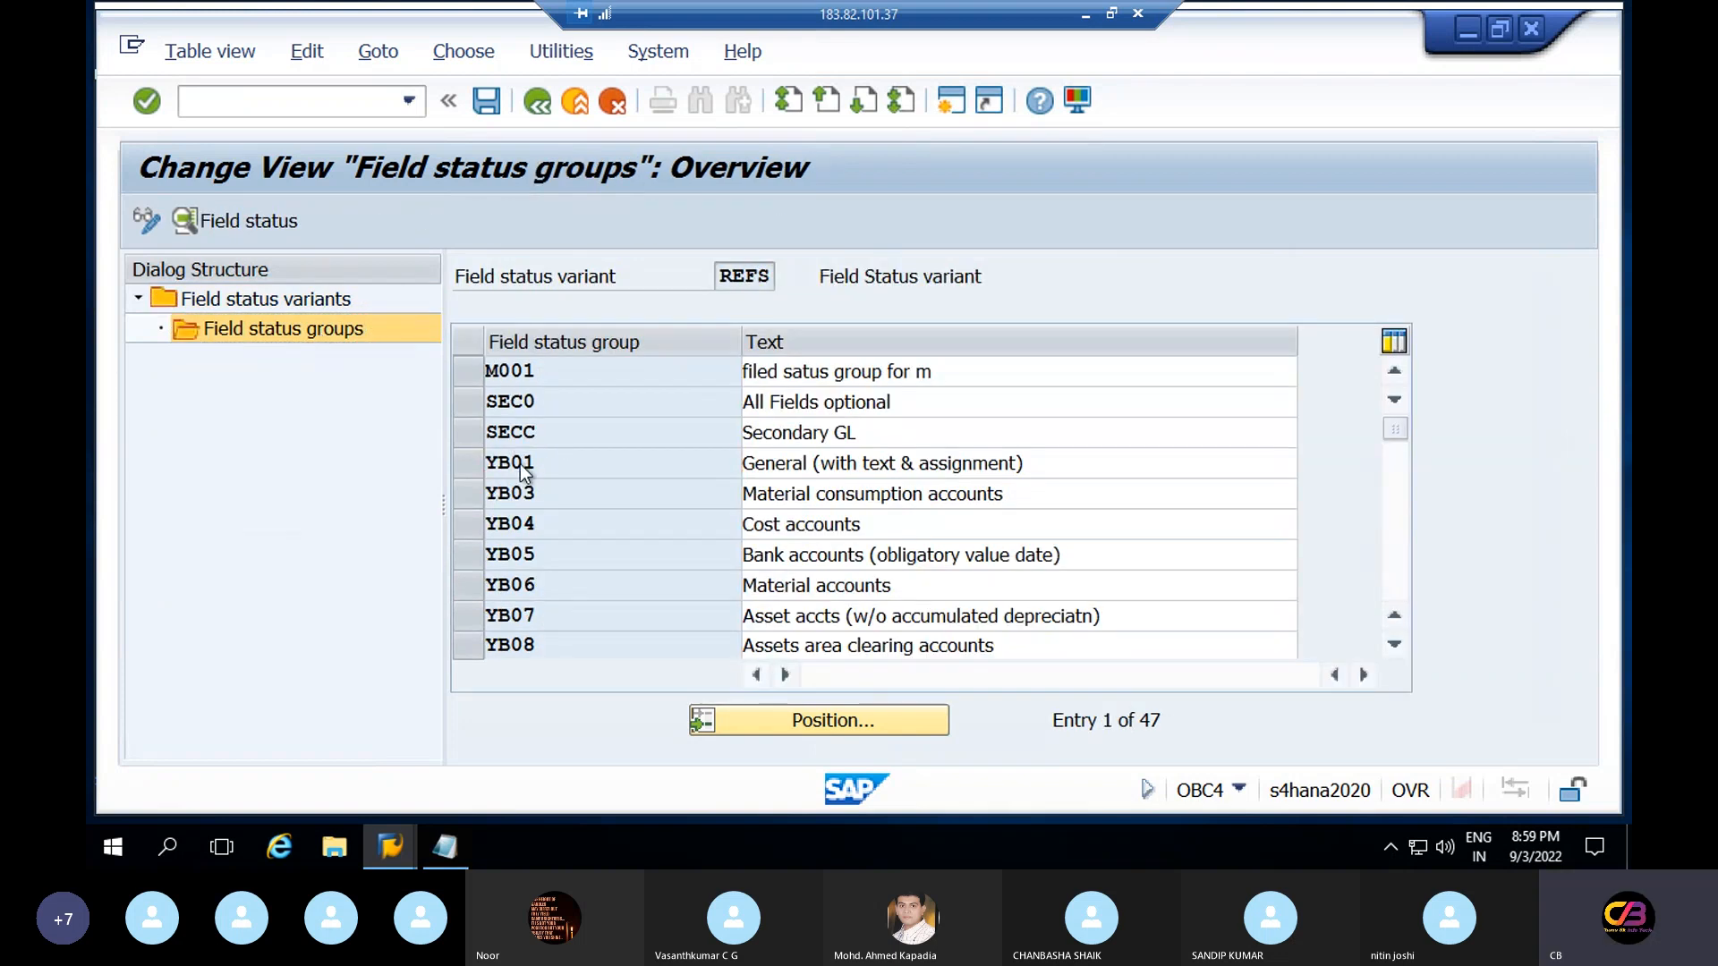
{"action": "double_click", "coordinate": [215, 467]}
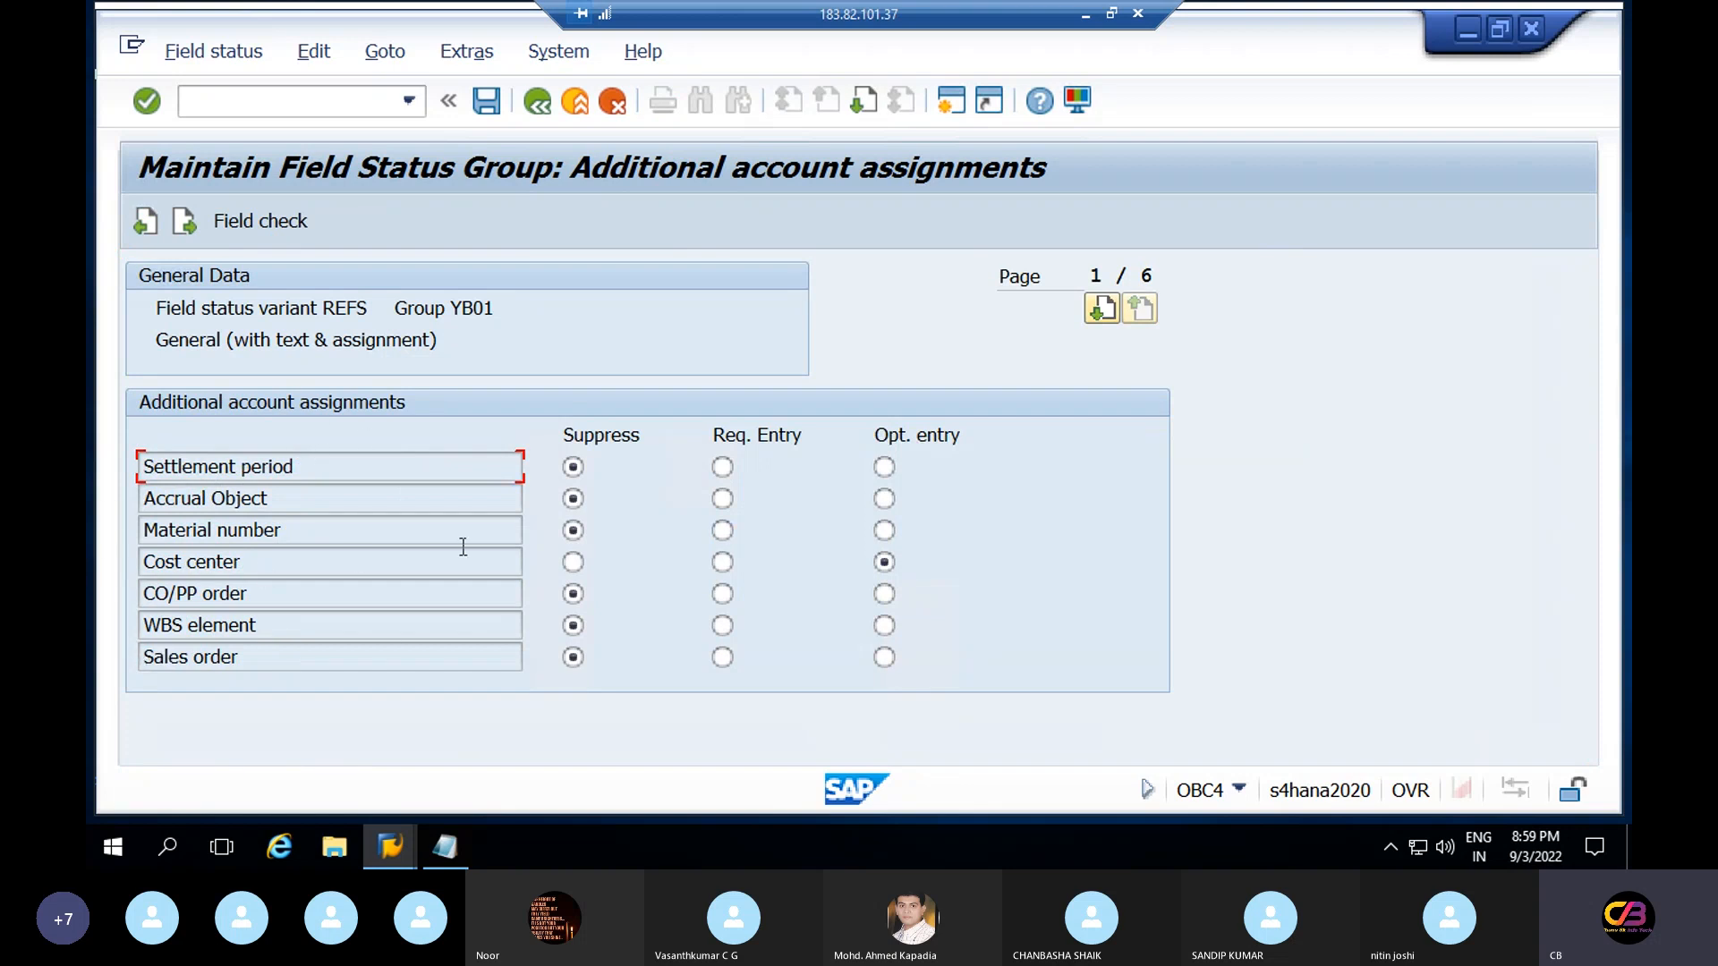
Check YB01's Materials management field statuses, then return to REFS's field status groups list
{"action": "left_click", "coordinate": [537, 103]}
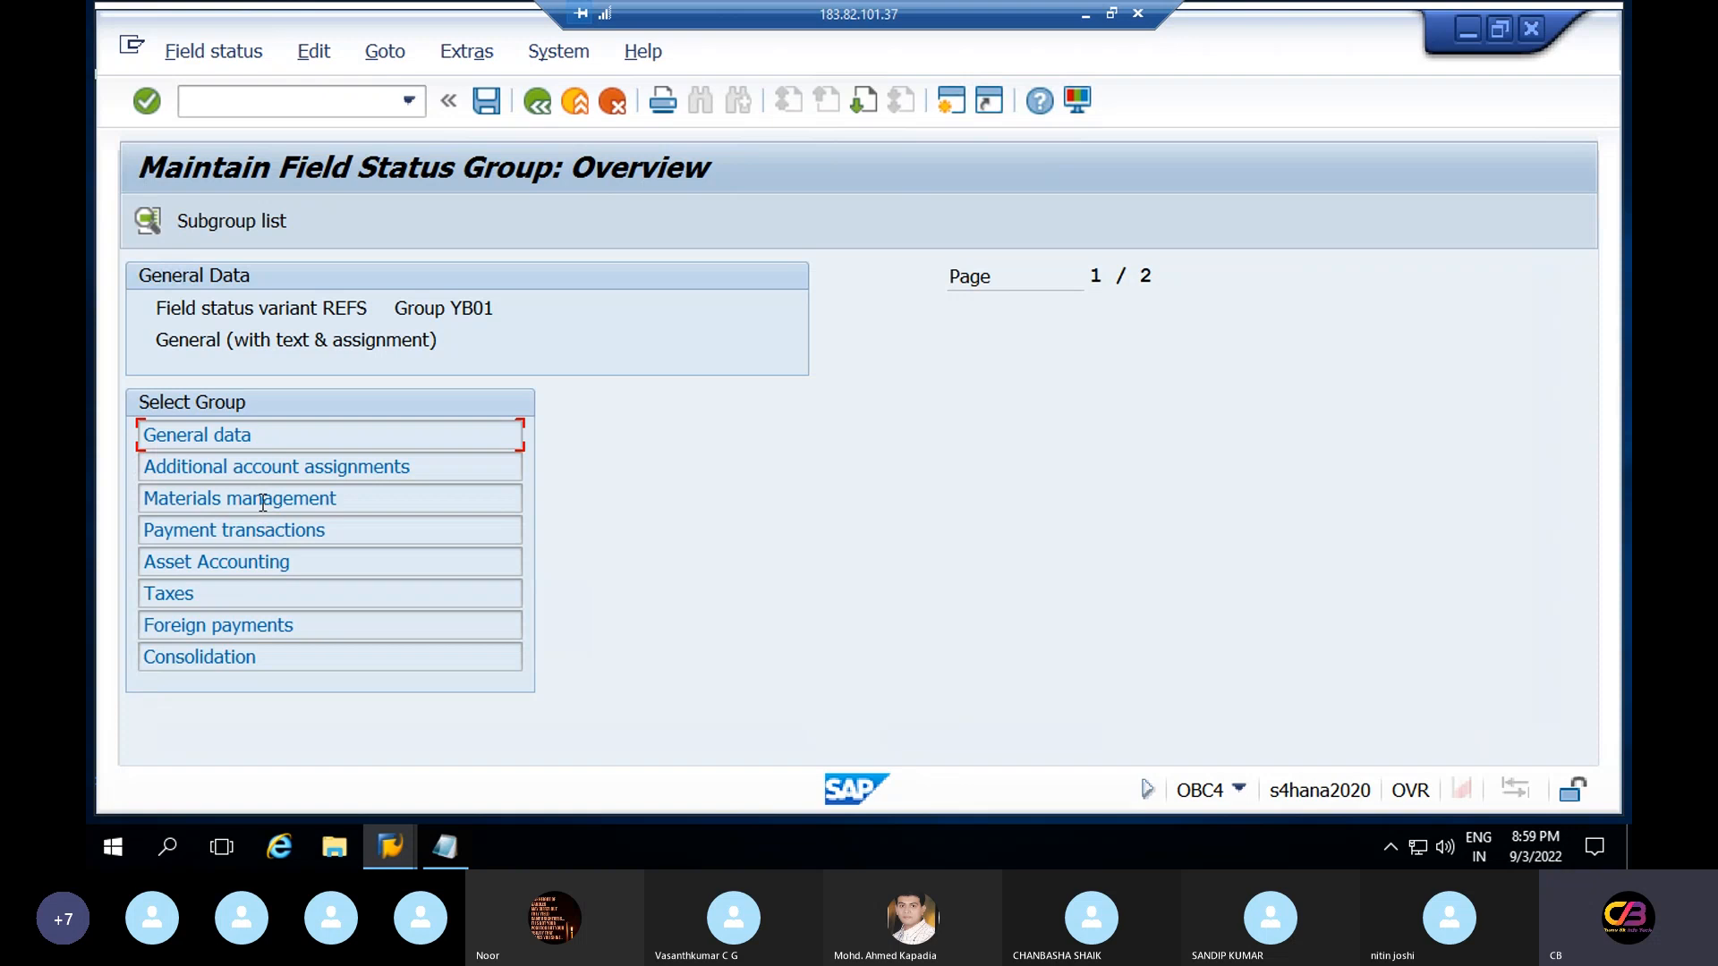
{"action": "double_click", "coordinate": [263, 499]}
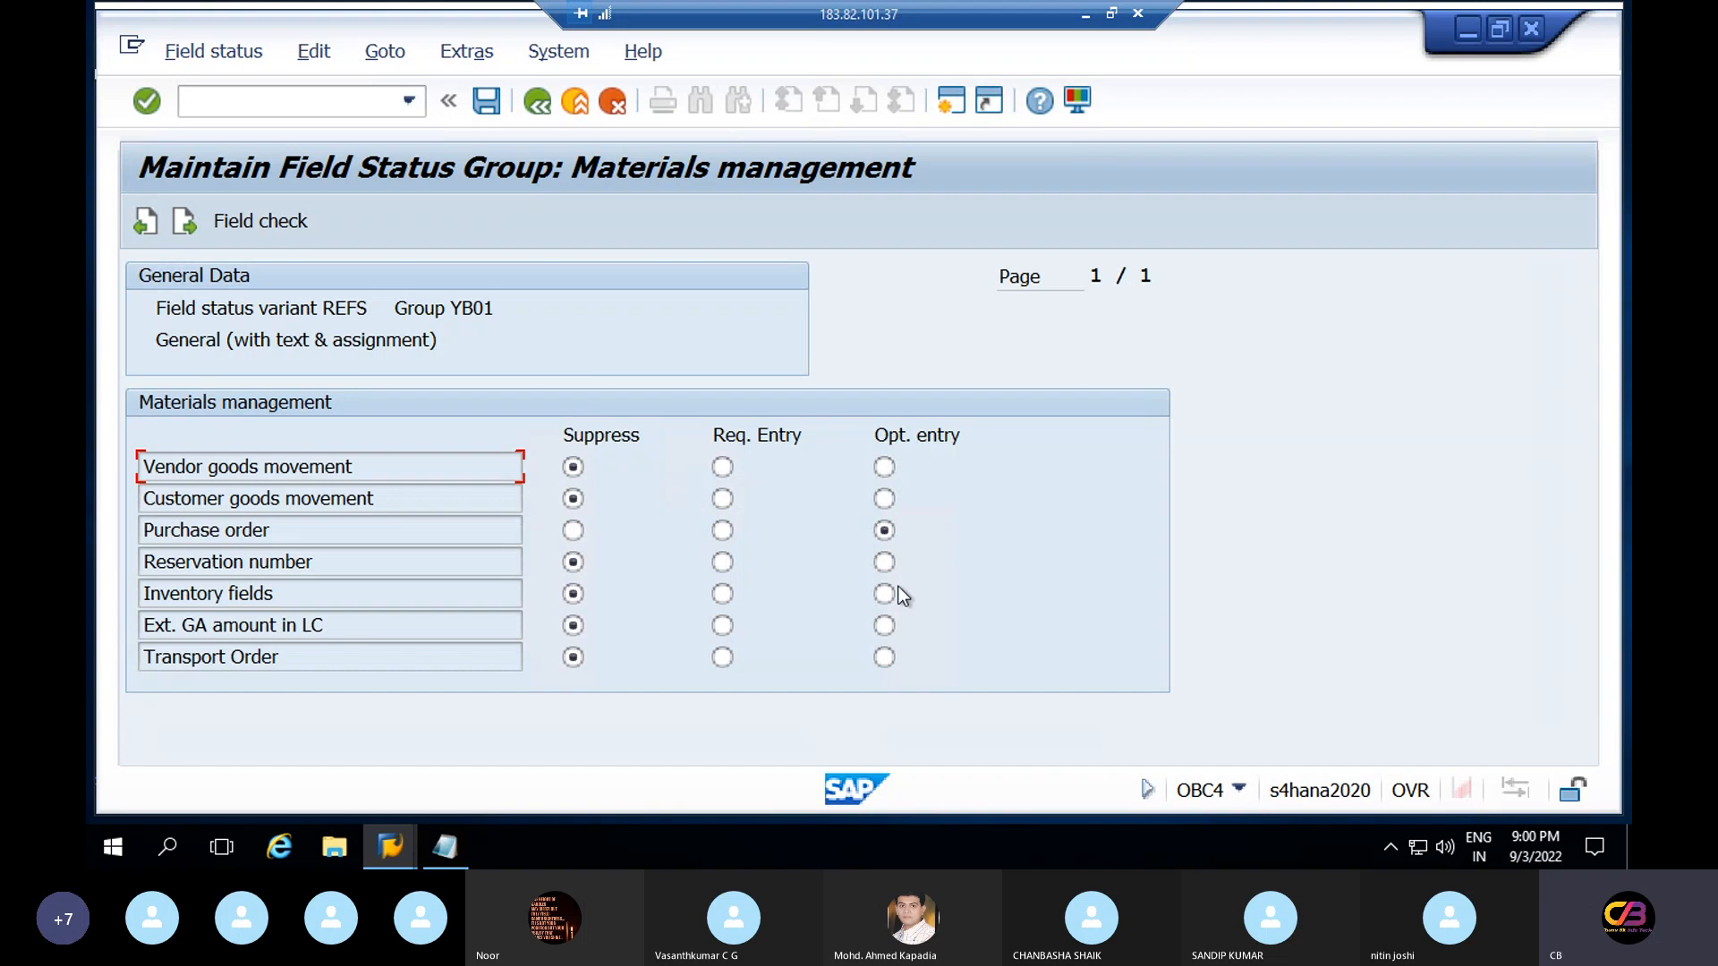
{"action": "left_click", "coordinate": [544, 110]}
{"action": "left_click", "coordinate": [545, 109]}
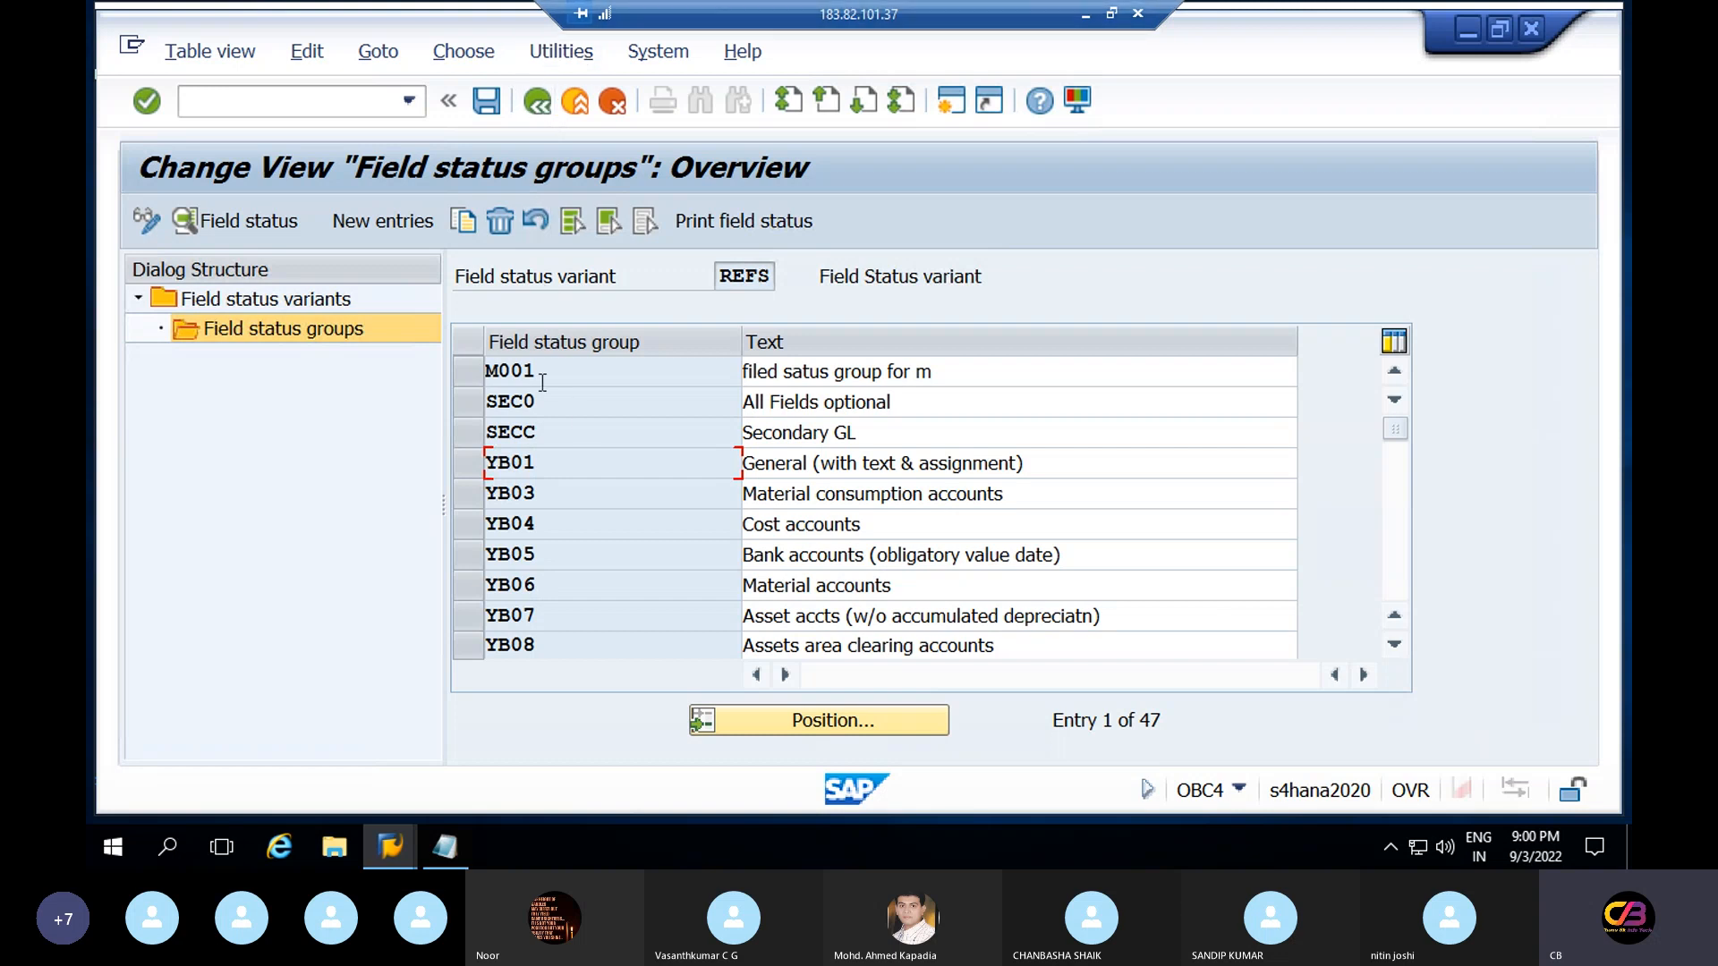
Look over groups M001, SEC0 and SECC, then exit to the SAP Easy Access menu
{"action": "left_click", "coordinate": [505, 377]}
{"action": "left_click", "coordinate": [523, 402]}
{"action": "left_click", "coordinate": [523, 433]}
{"action": "left_click", "coordinate": [578, 369]}
{"action": "left_click", "coordinate": [534, 109]}
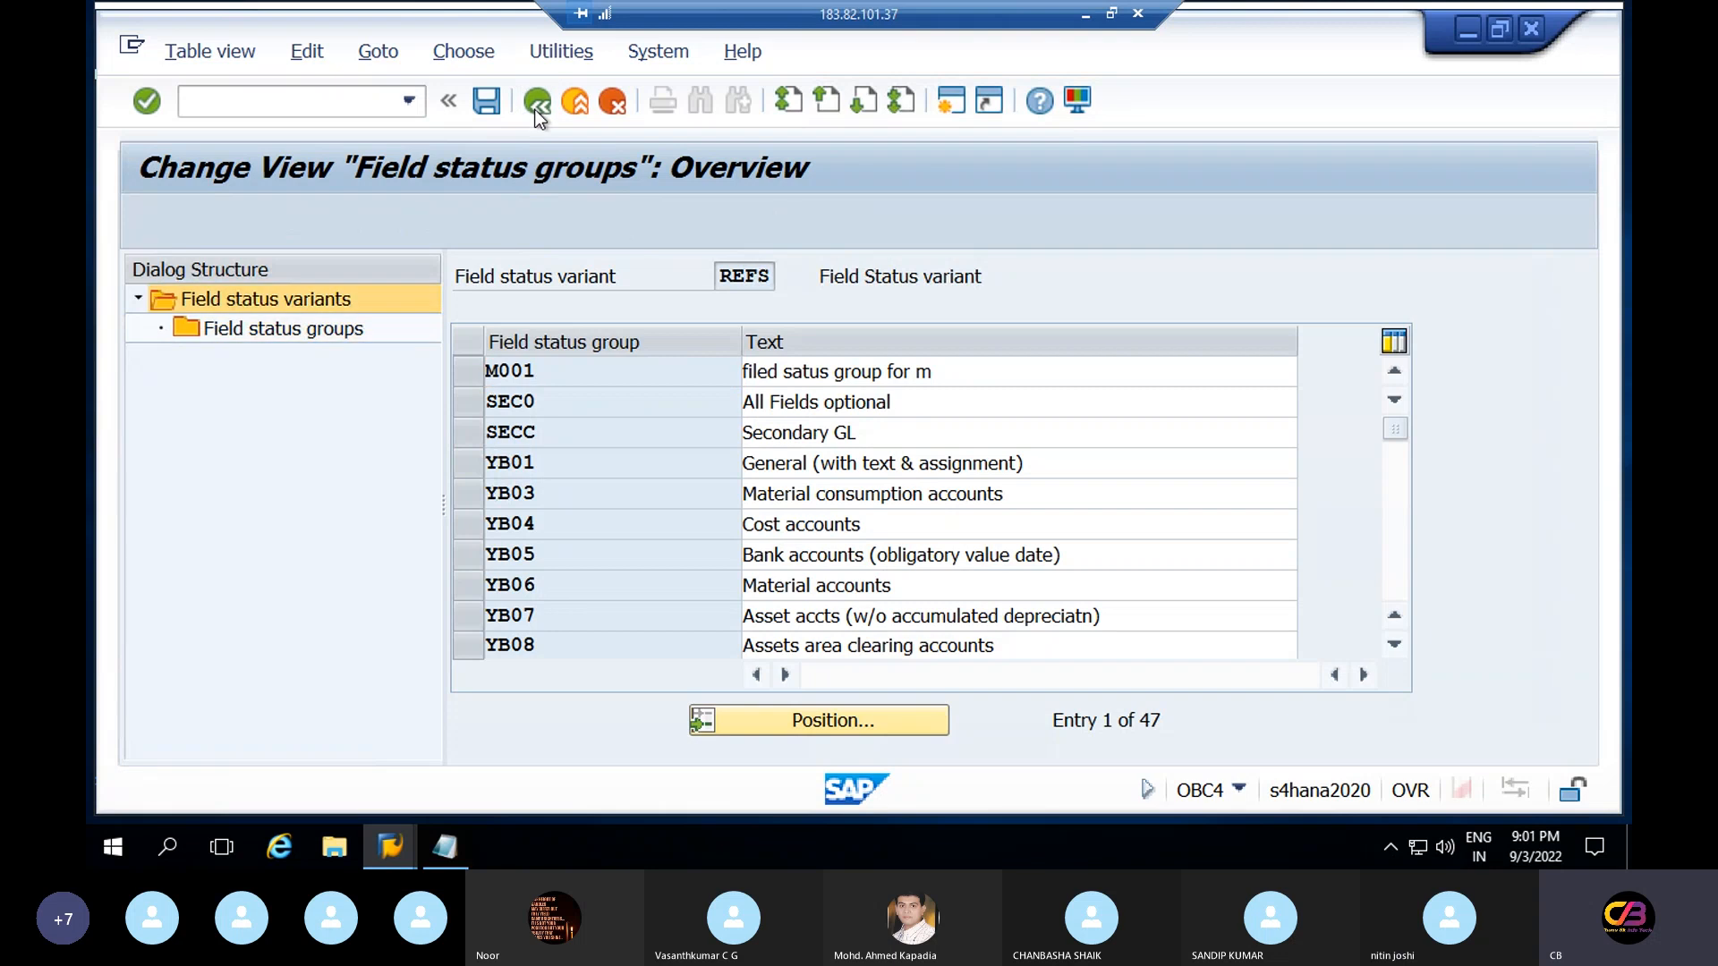
{"action": "left_click", "coordinate": [534, 110]}
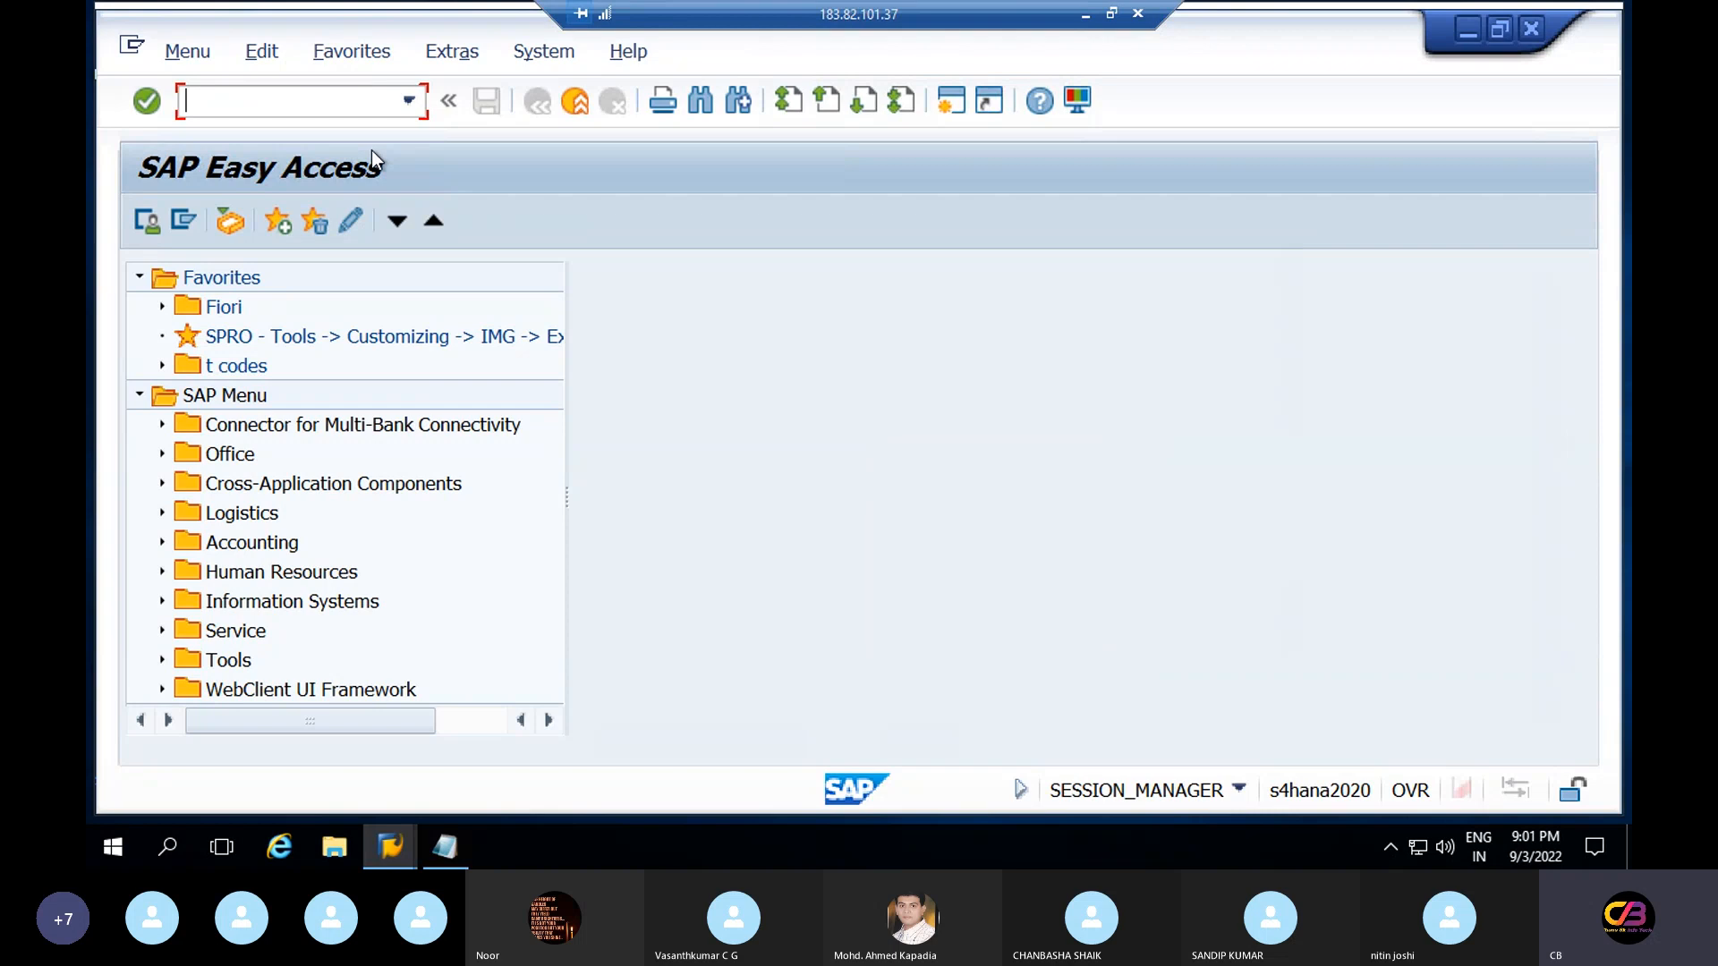
In OBC5, locate company code RELT and enter field status variant REFS for it
{"action": "type", "text": "obc5"}
{"action": "key", "text": "Return"}
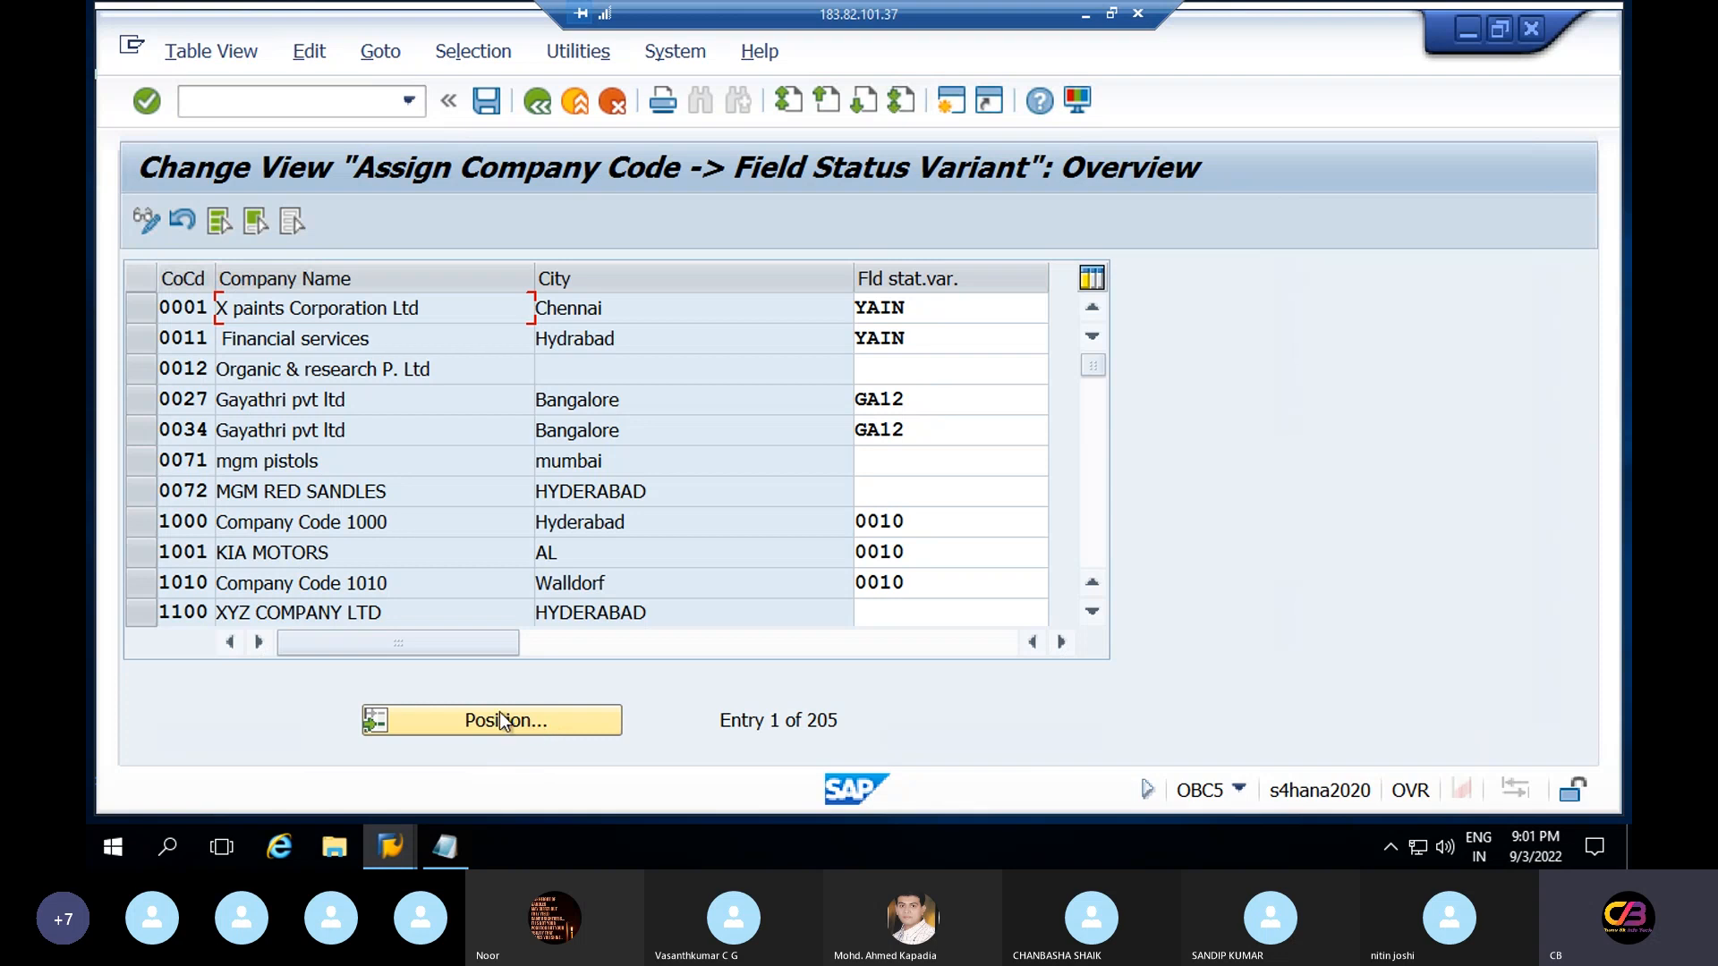
{"action": "left_click", "coordinate": [533, 722]}
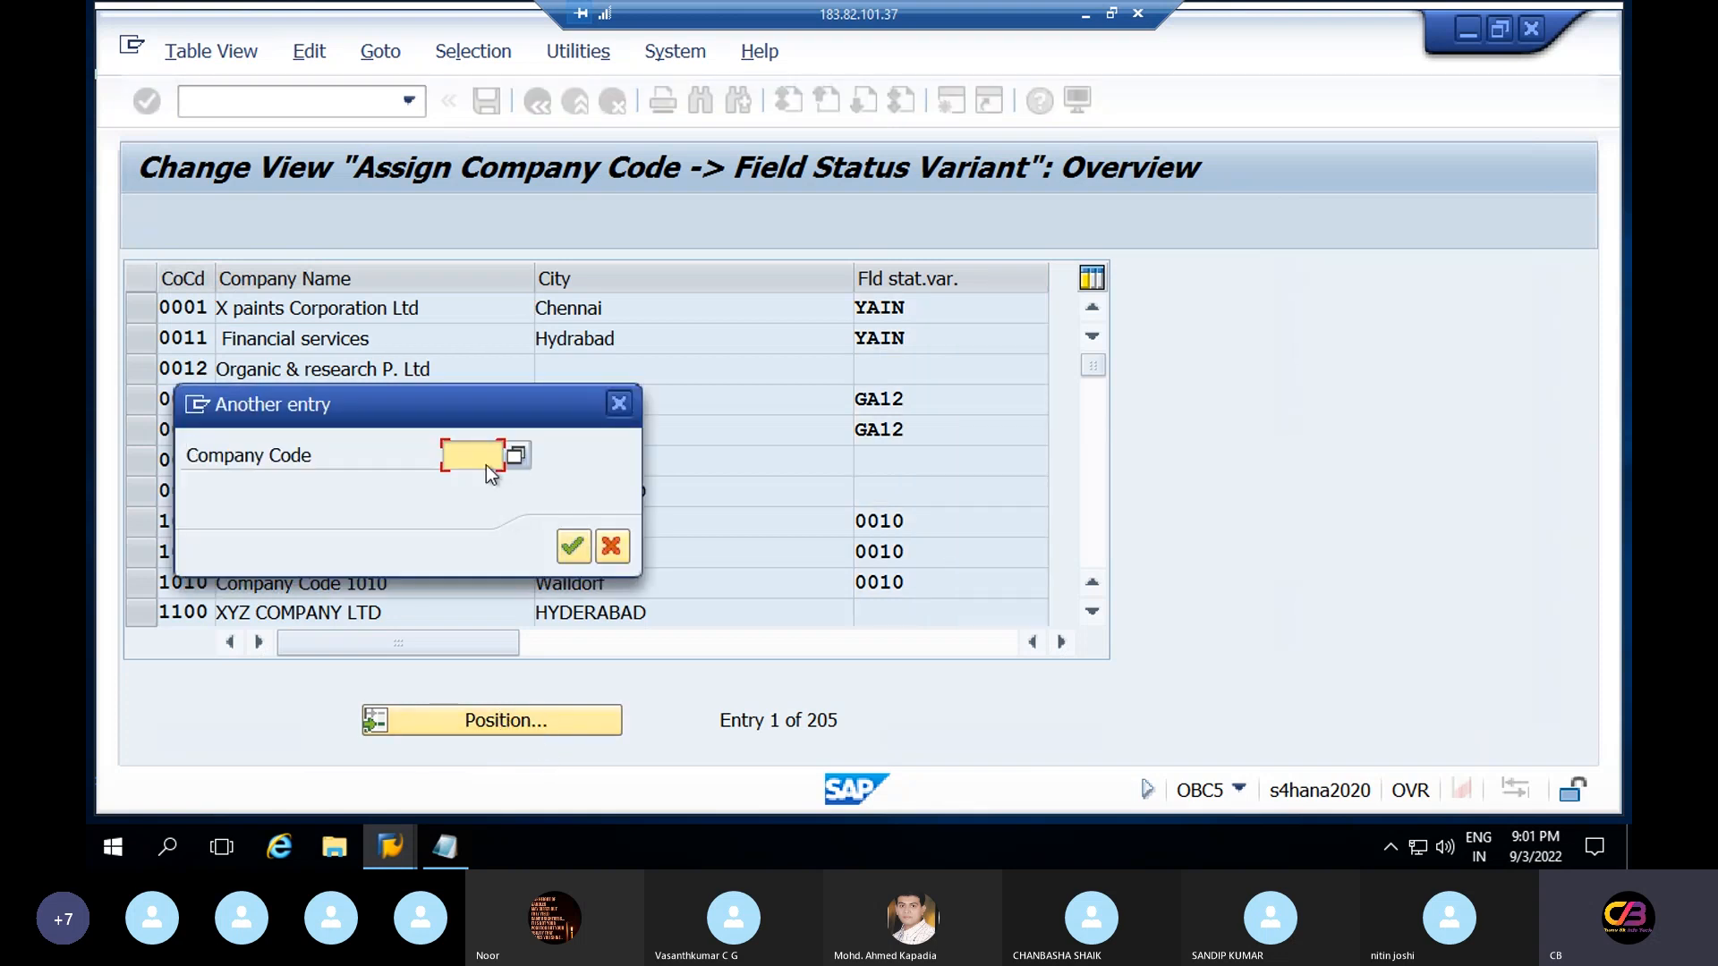
{"action": "type", "text": "re"}
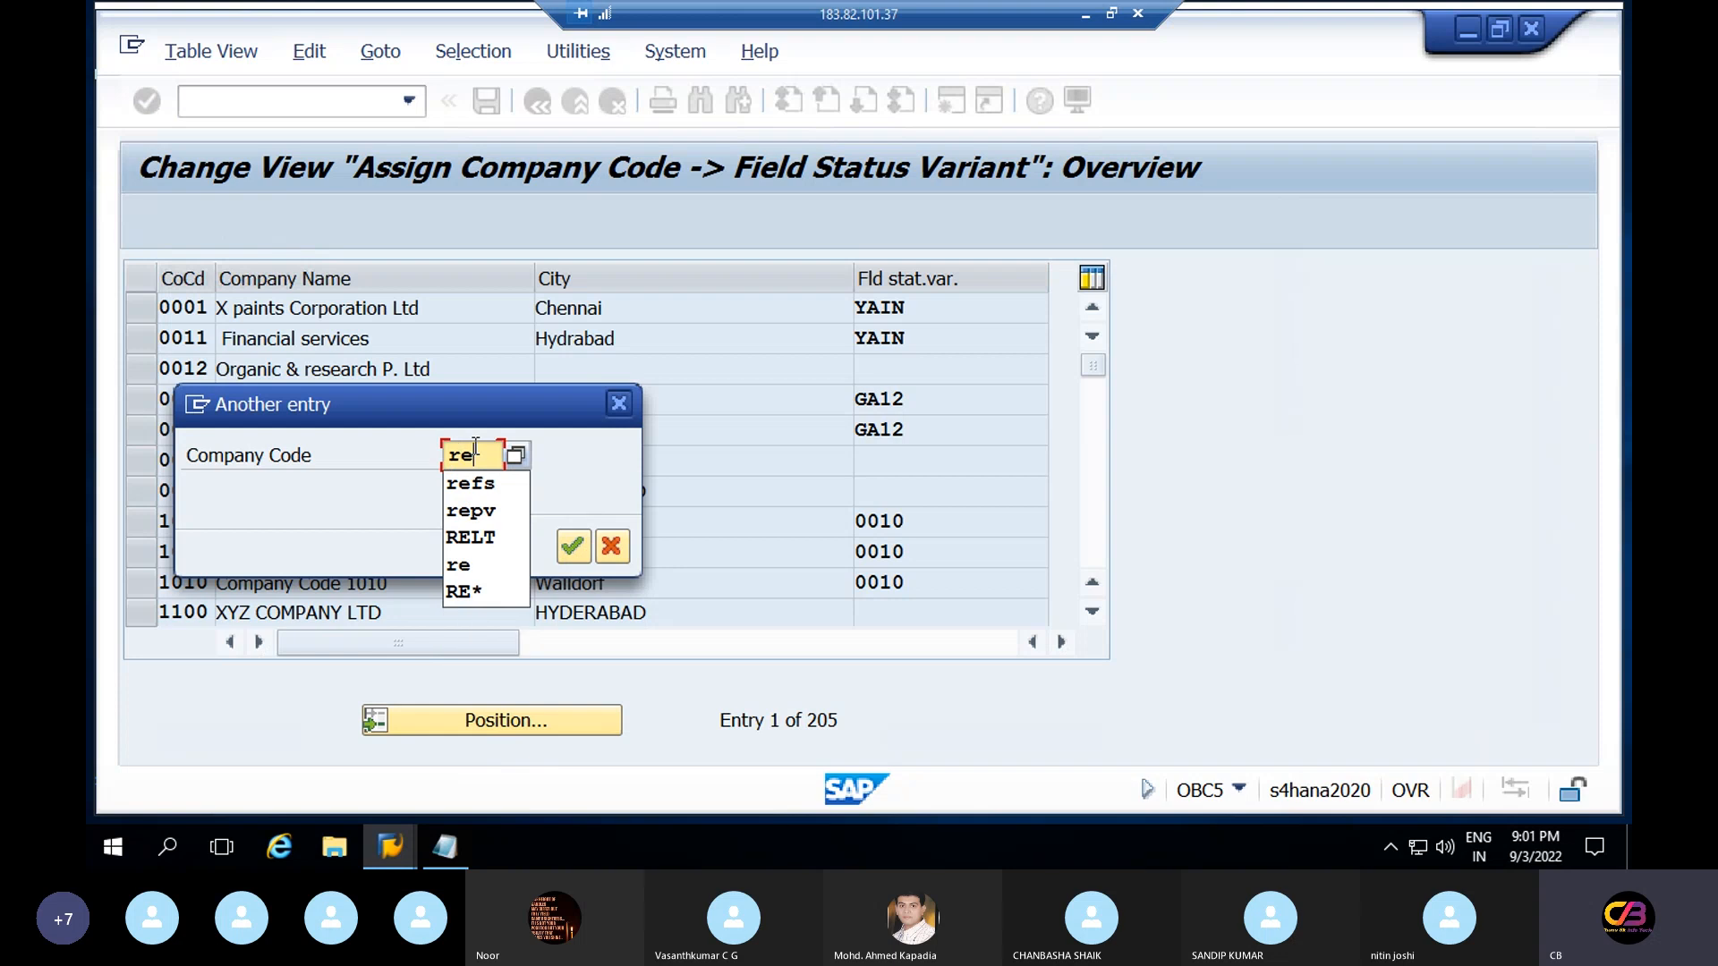
{"action": "type", "text": "lt"}
{"action": "key", "text": "Return"}
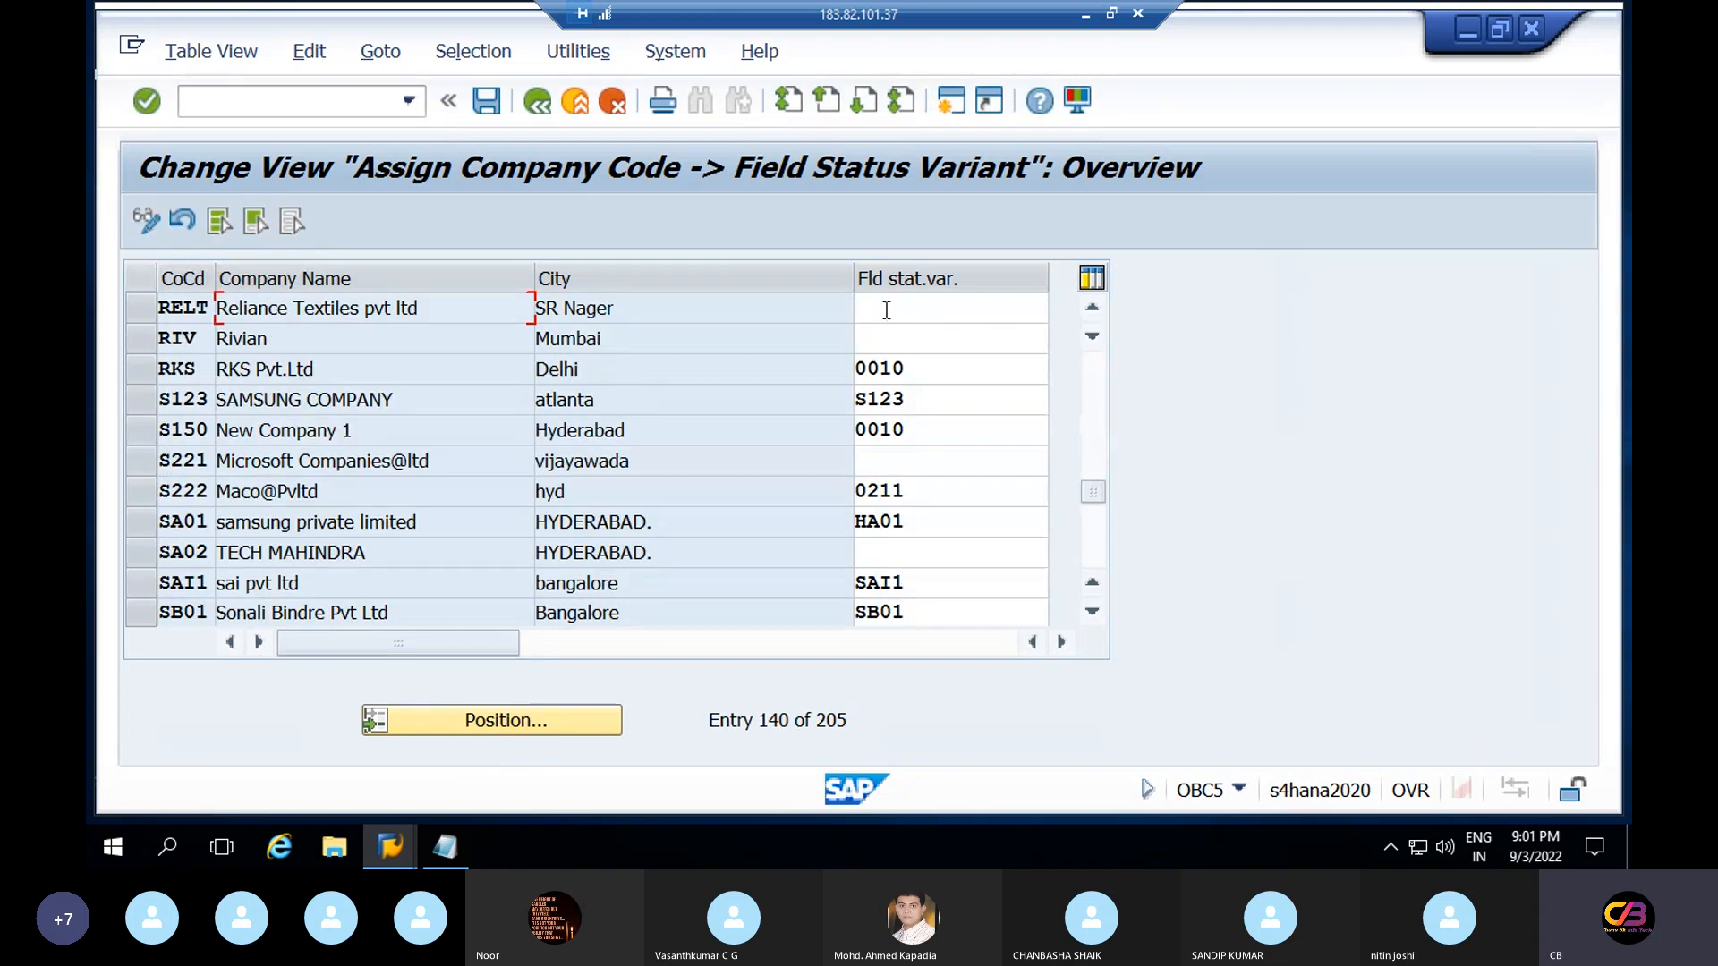
{"action": "left_click", "coordinate": [893, 313]}
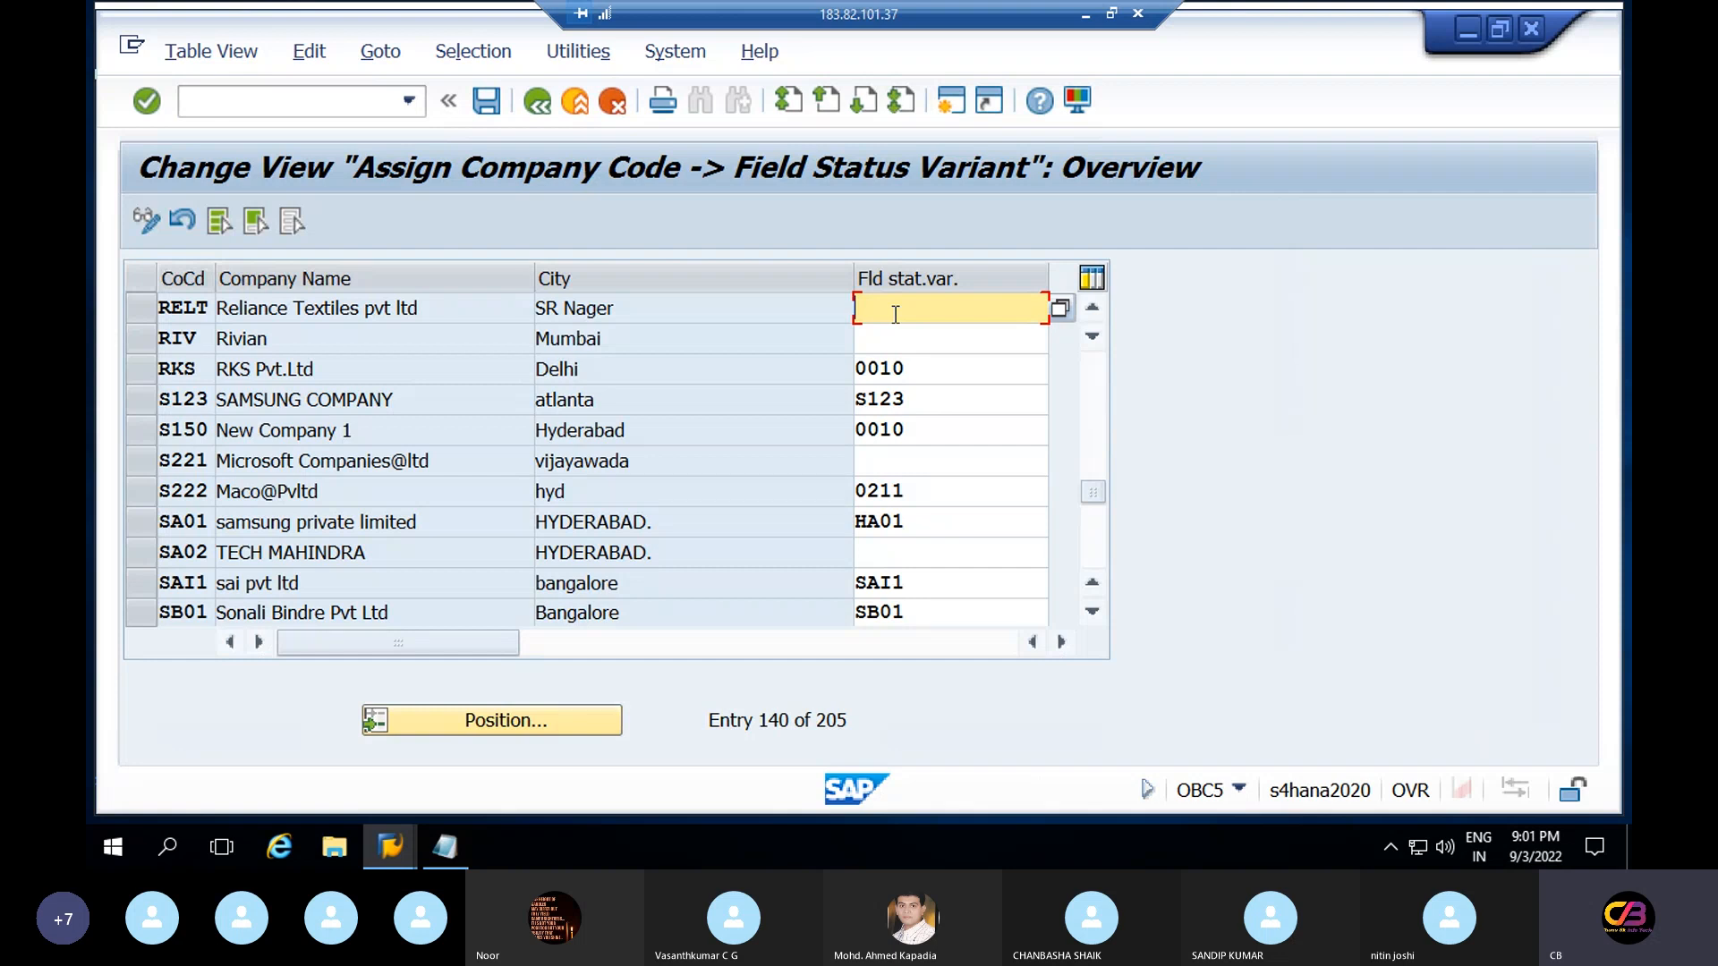
{"action": "type", "text": "refs"}
{"action": "key", "text": "Return"}
Save the RELT-to-REFS assignment into customizing request S4HK900532
{"action": "left_click", "coordinate": [491, 102]}
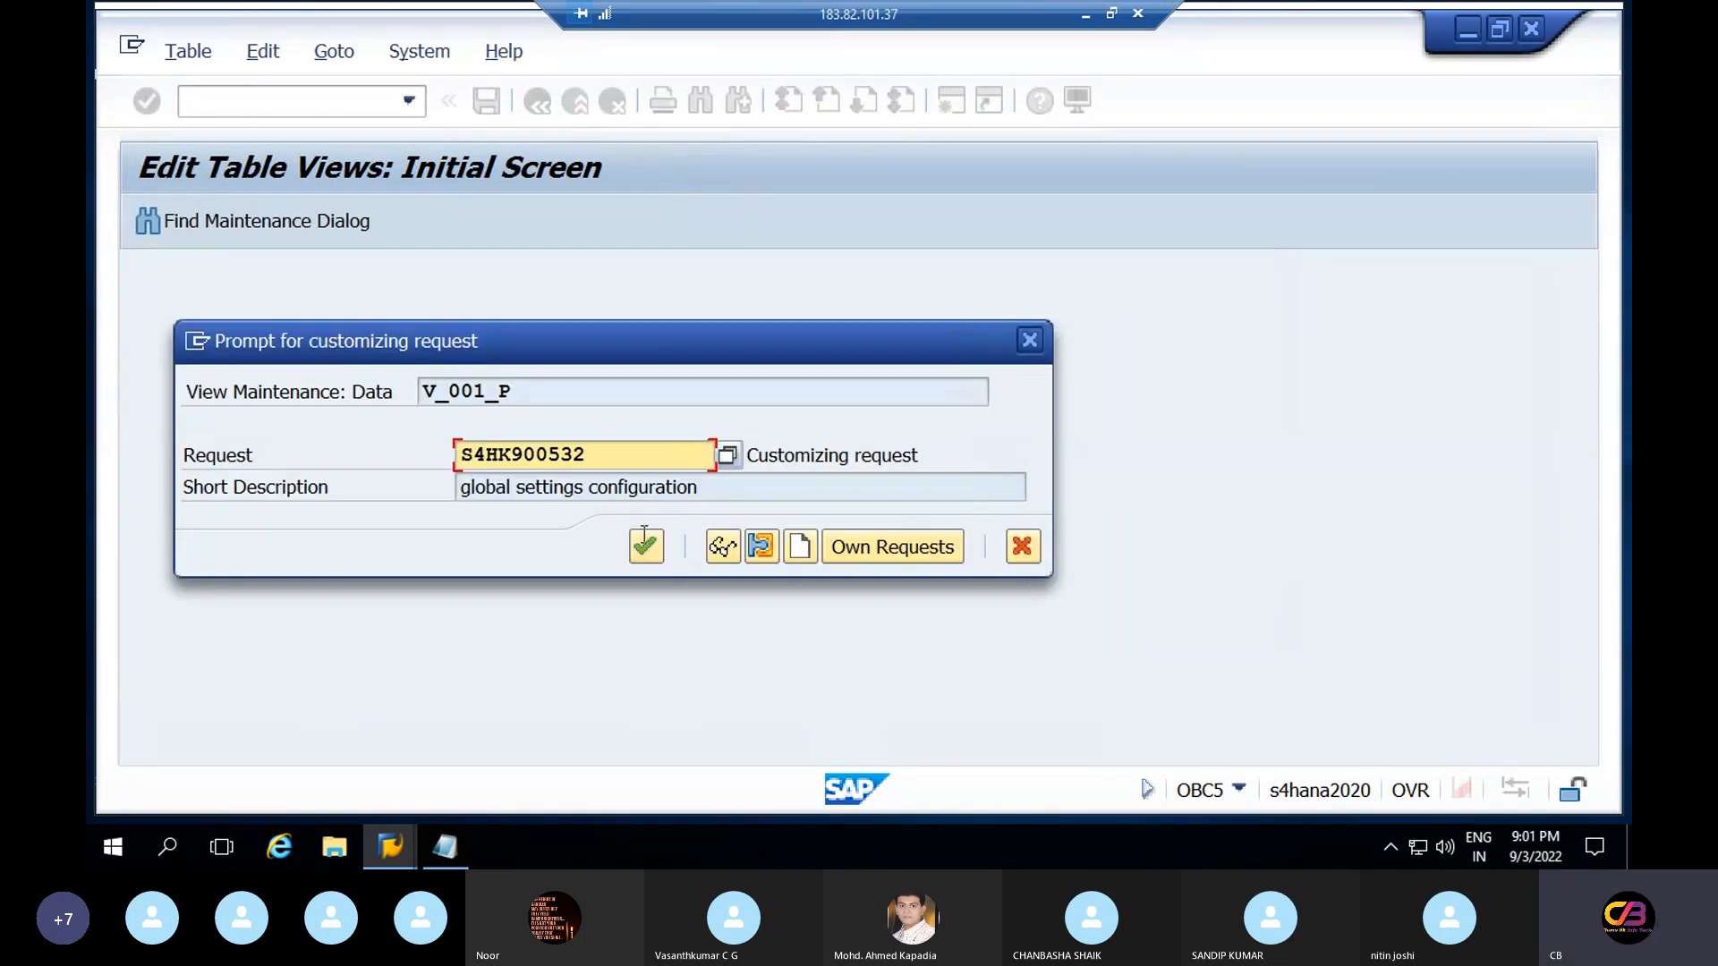
{"action": "left_click", "coordinate": [646, 546]}
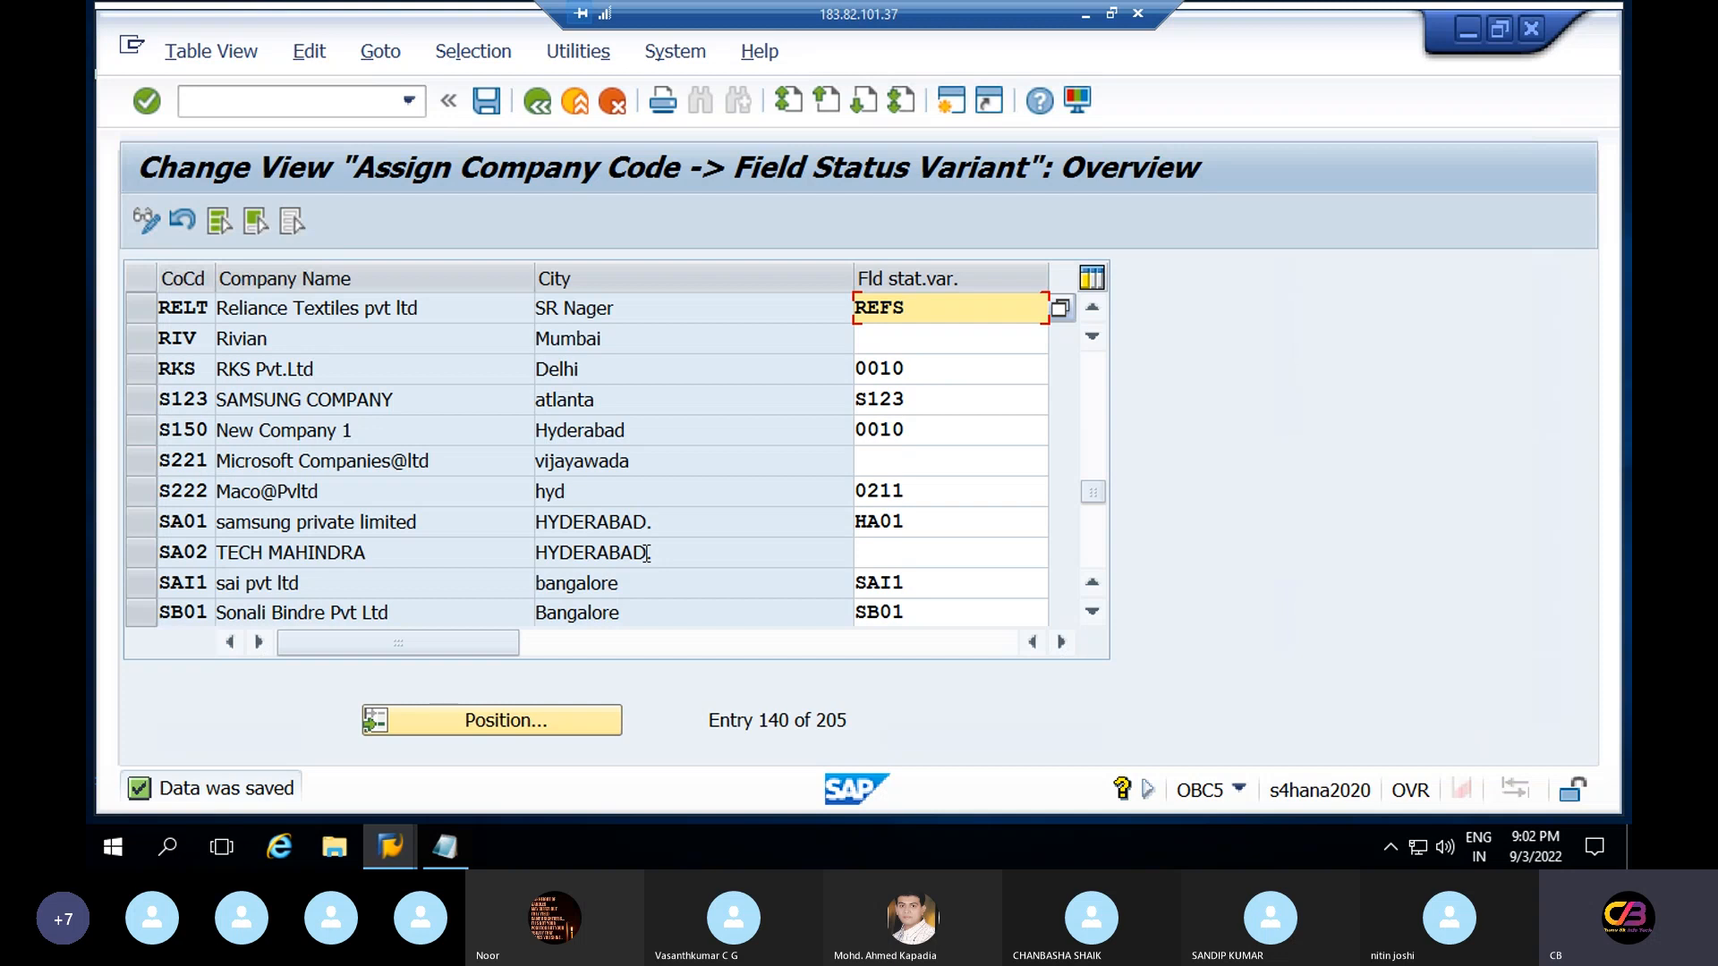
Launch the SE01 Transport Organizer and display the modifiable customizing requests
{"action": "left_click", "coordinate": [248, 111]}
{"action": "type", "text": "/nse"}
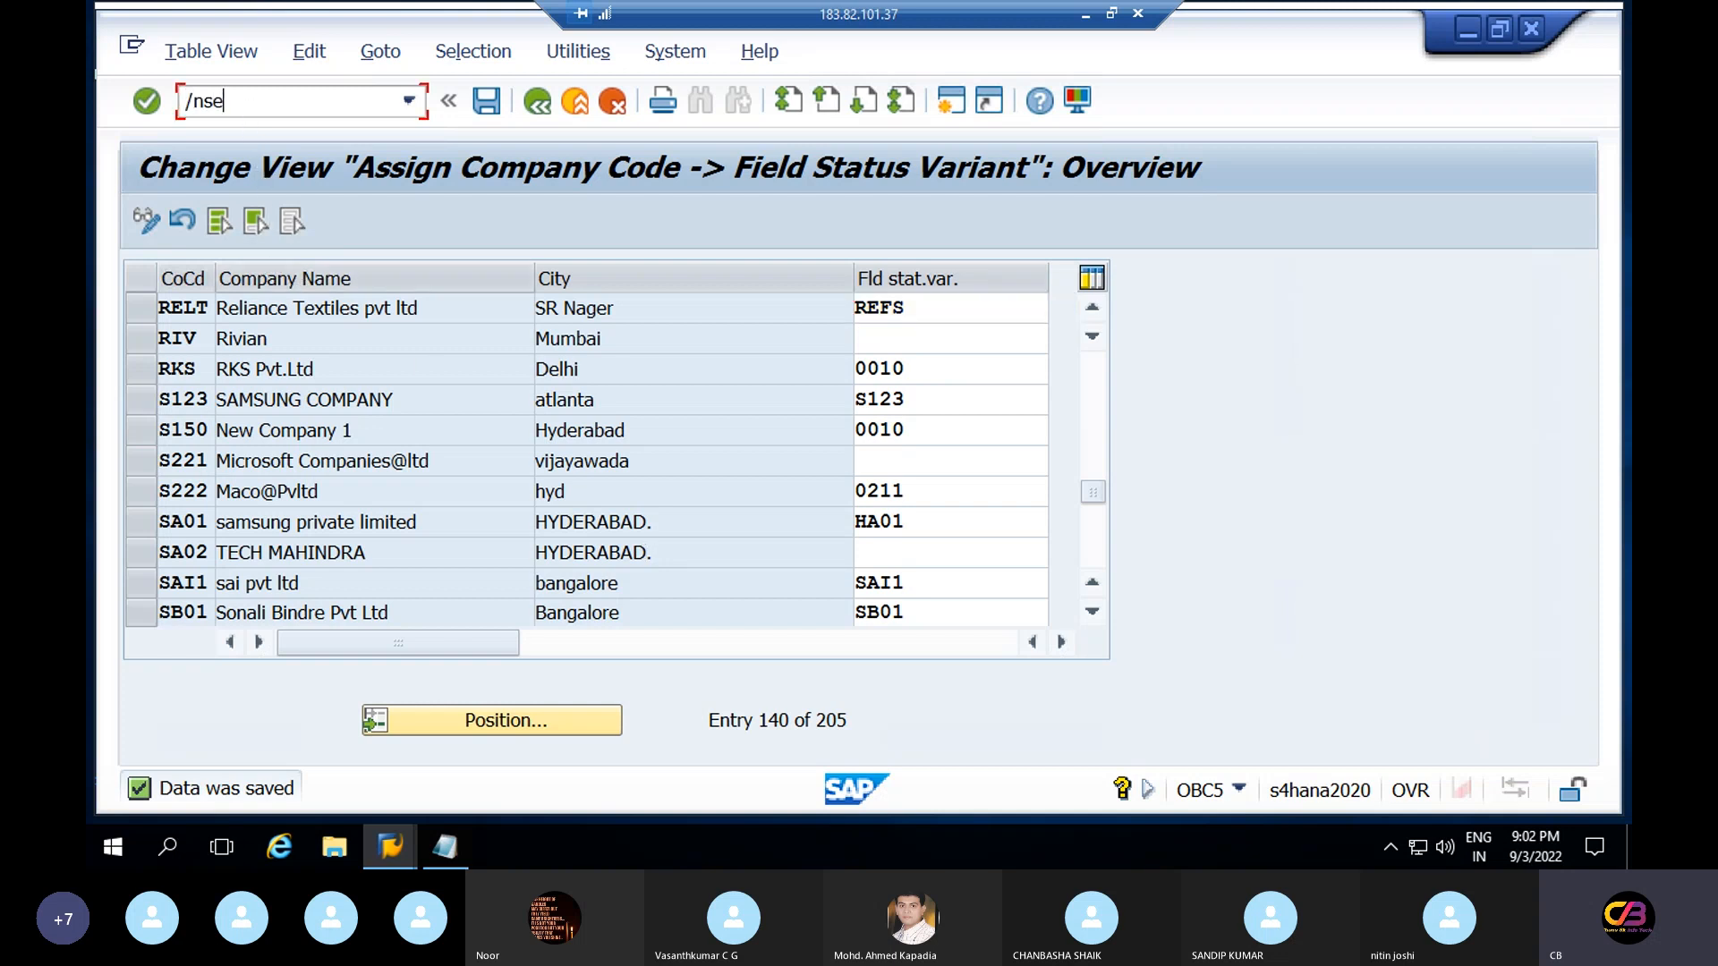
{"action": "type", "text": "01"}
{"action": "key", "text": "Return"}
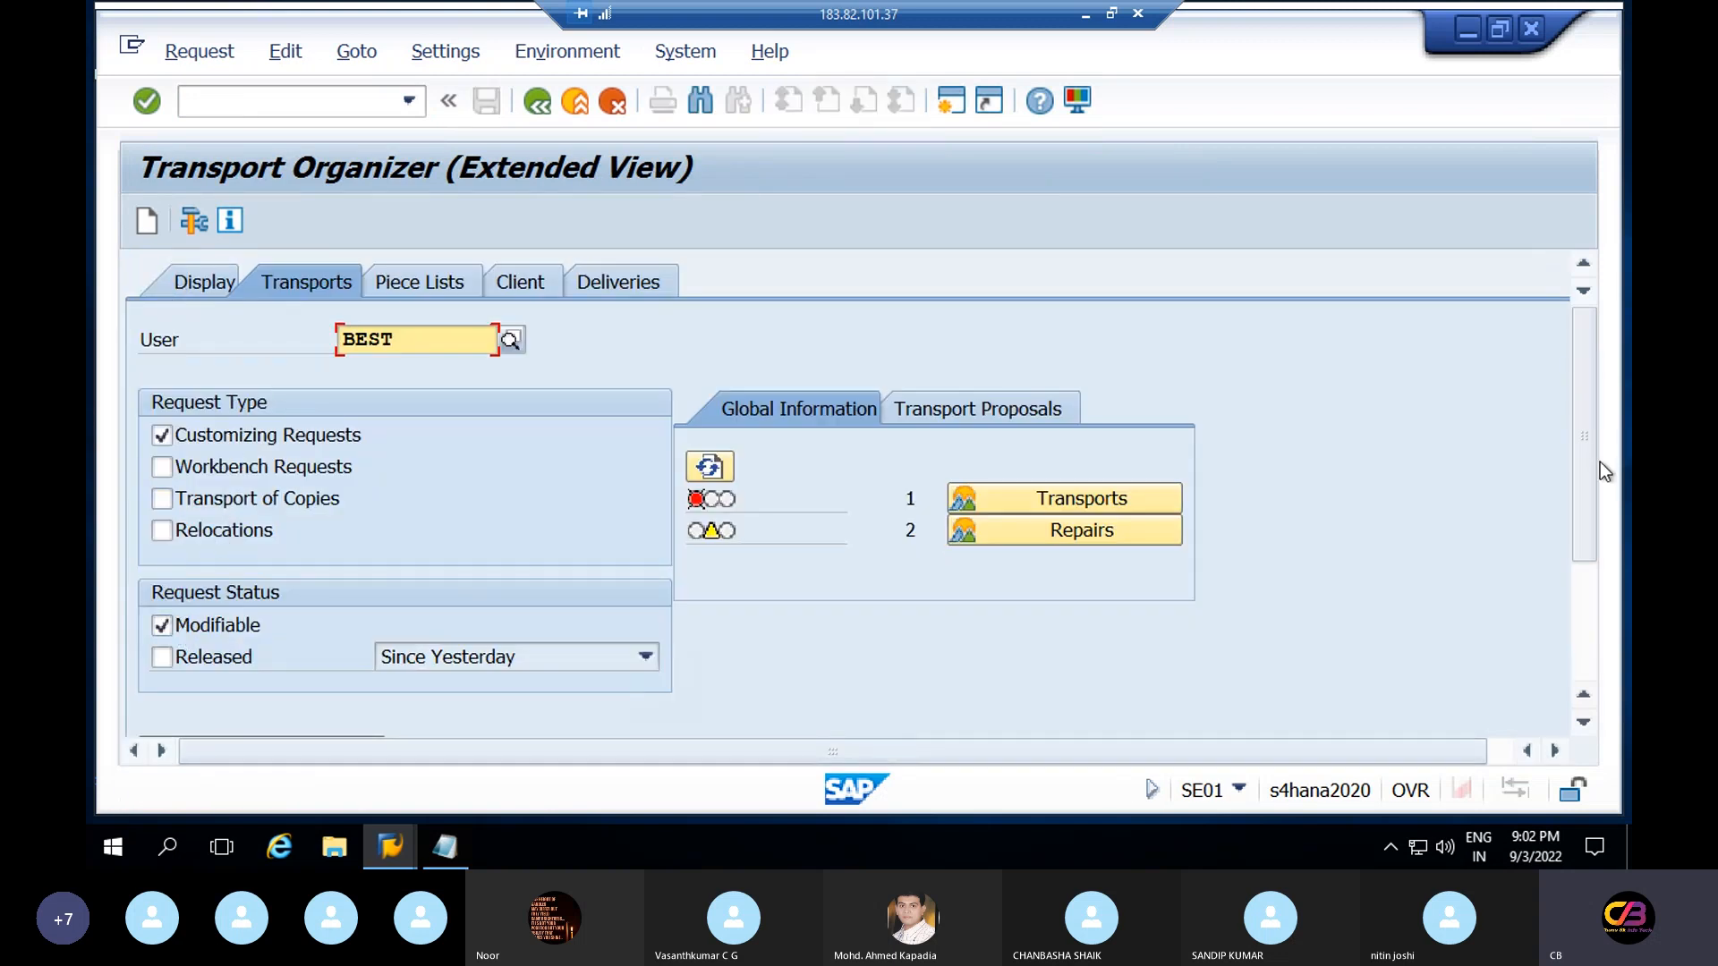
{"action": "left_click_drag", "start_coordinate": [1584, 483], "coordinate": [1558, 679]}
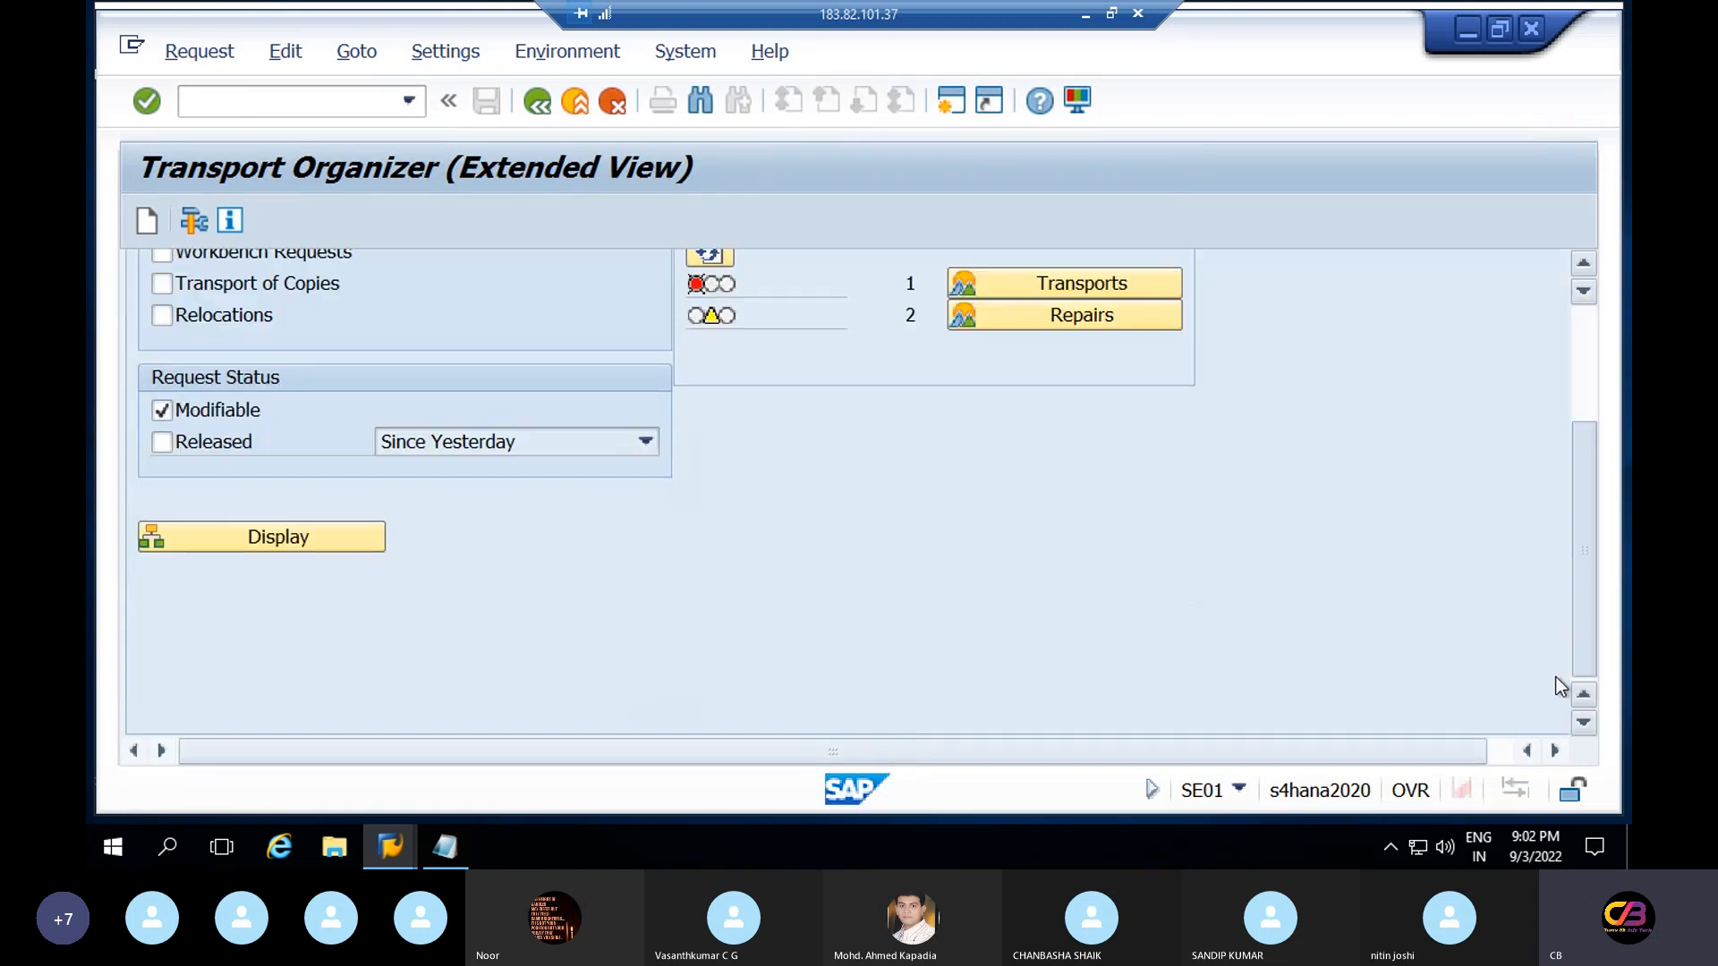
{"action": "left_click", "coordinate": [311, 535]}
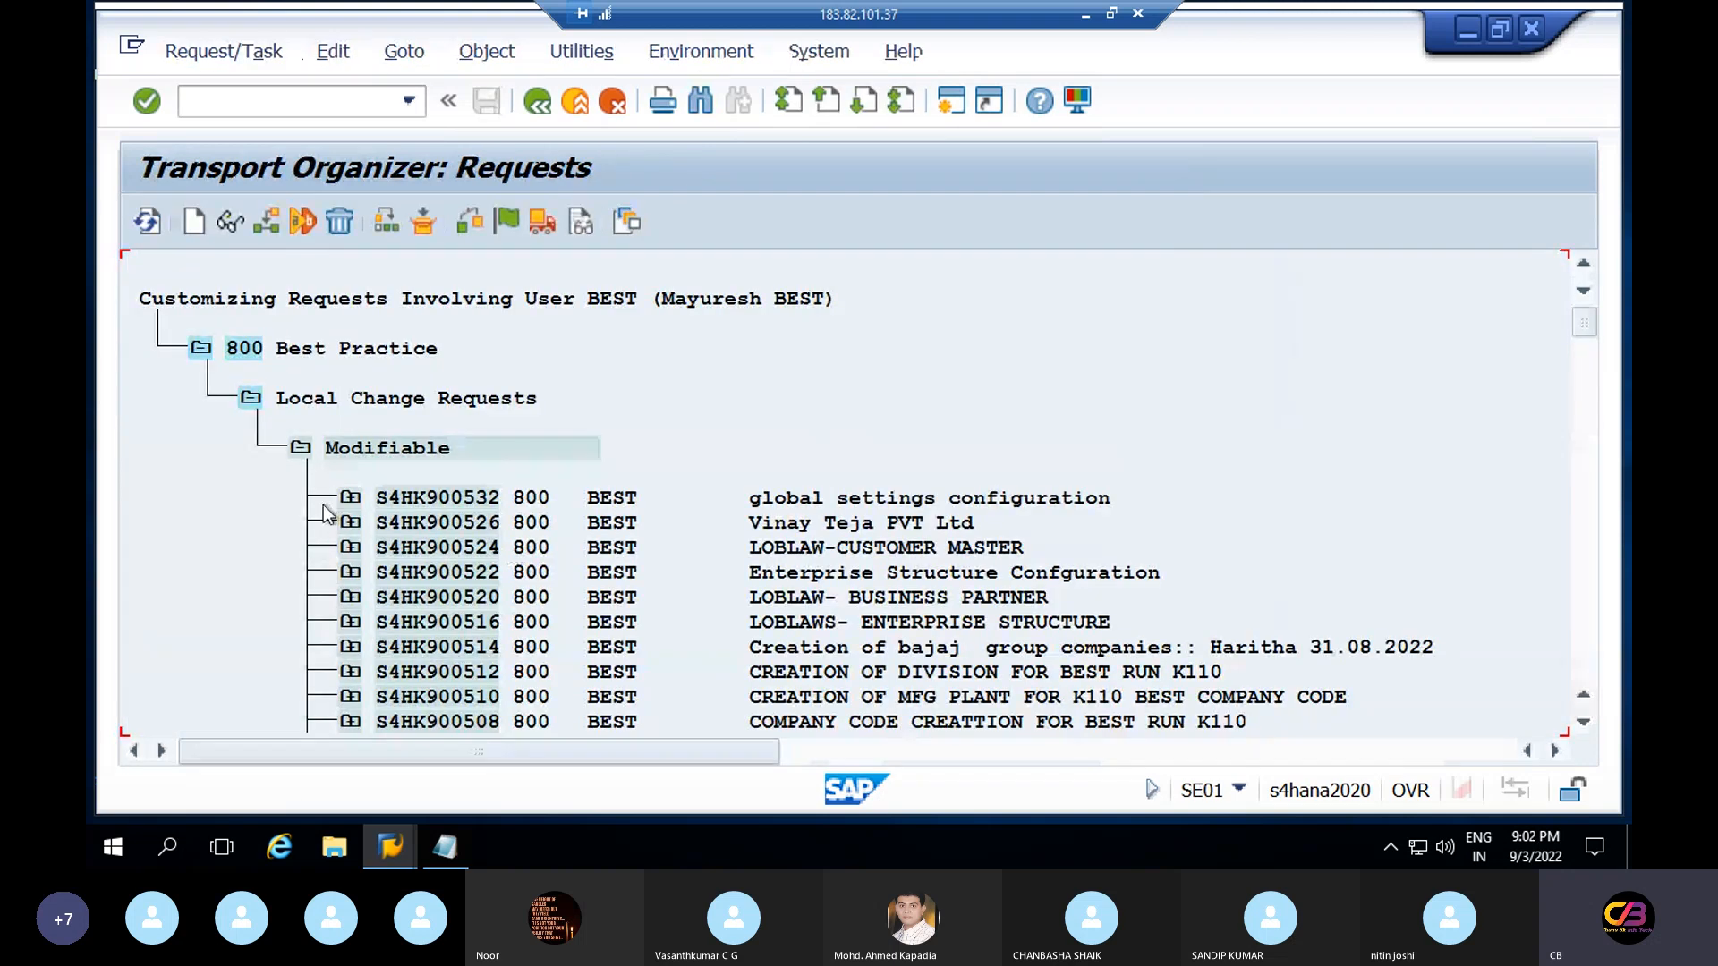
Expand S4HK900532, task S4HK900533, and its View Cluster, View and Table Contents folders
{"action": "left_click", "coordinate": [350, 498]}
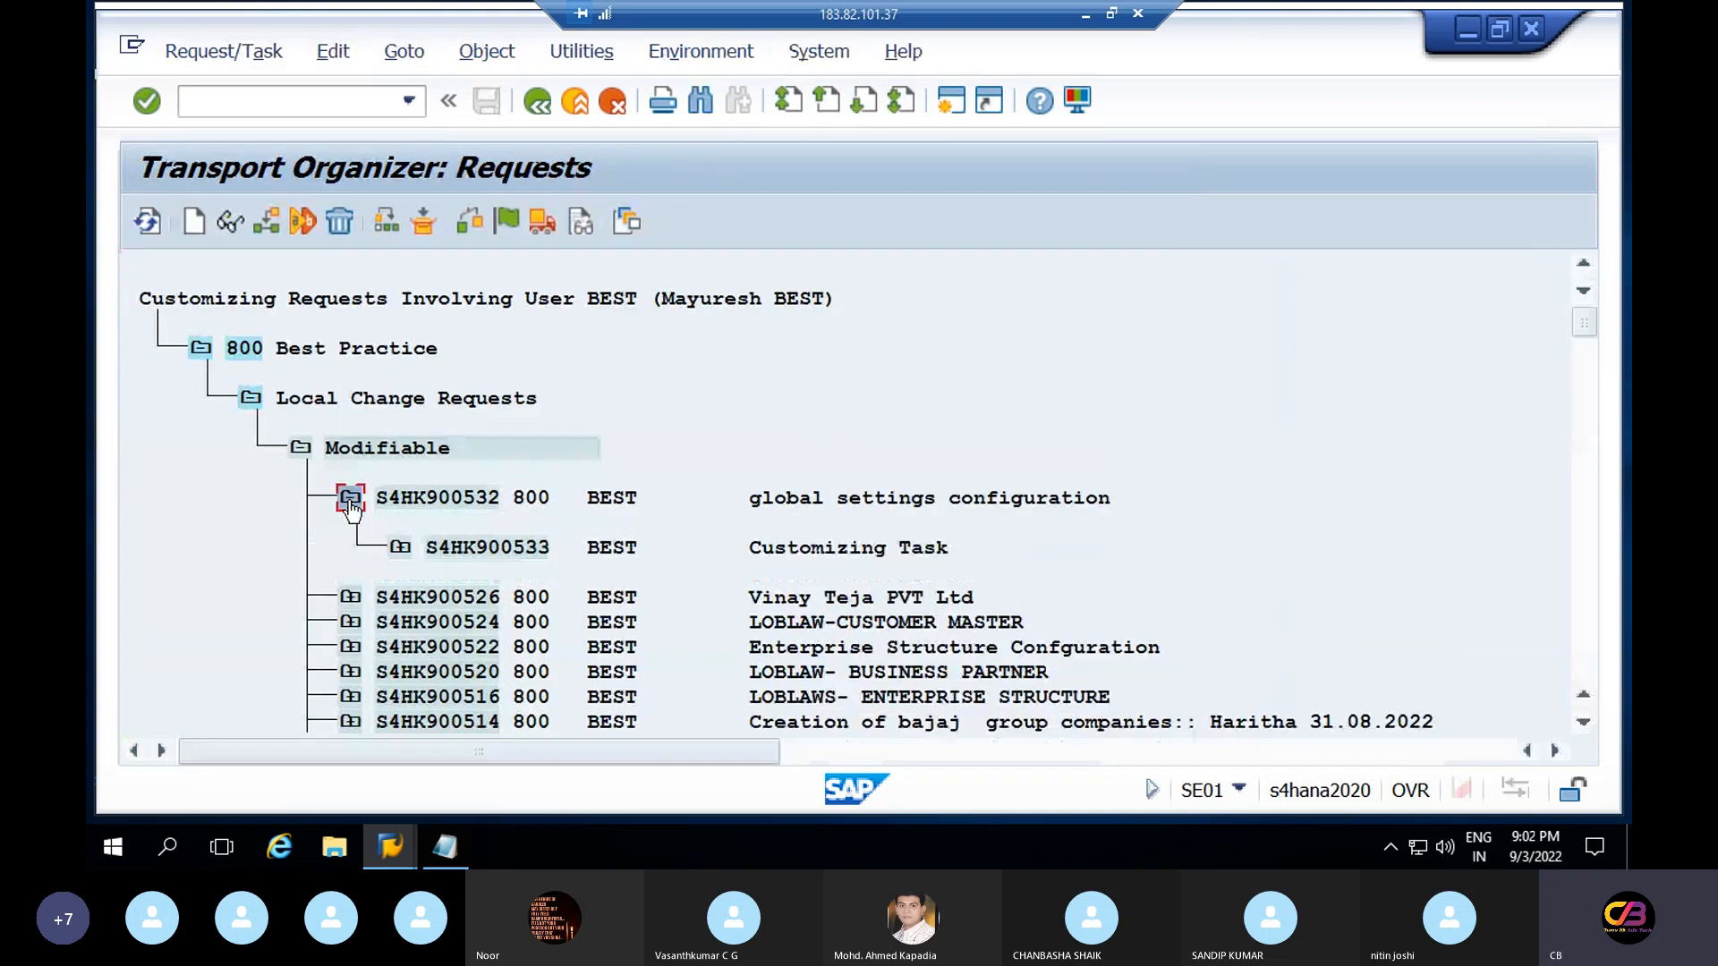
{"action": "left_click", "coordinate": [402, 549]}
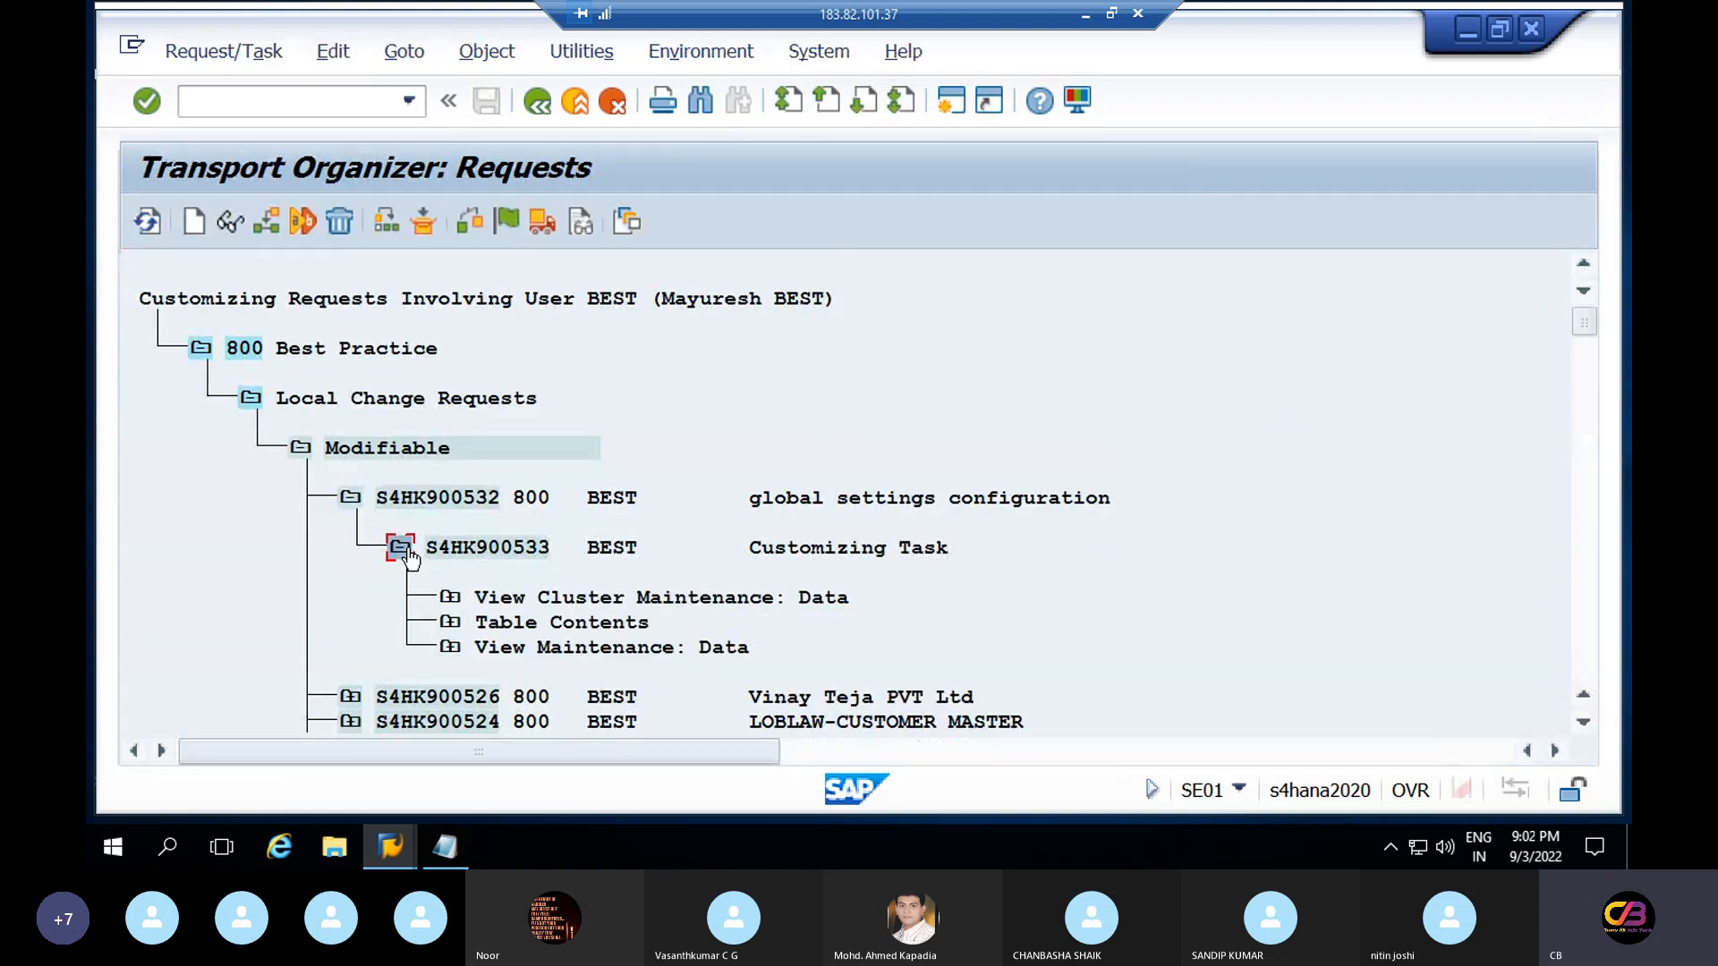
{"action": "left_click", "coordinate": [454, 600]}
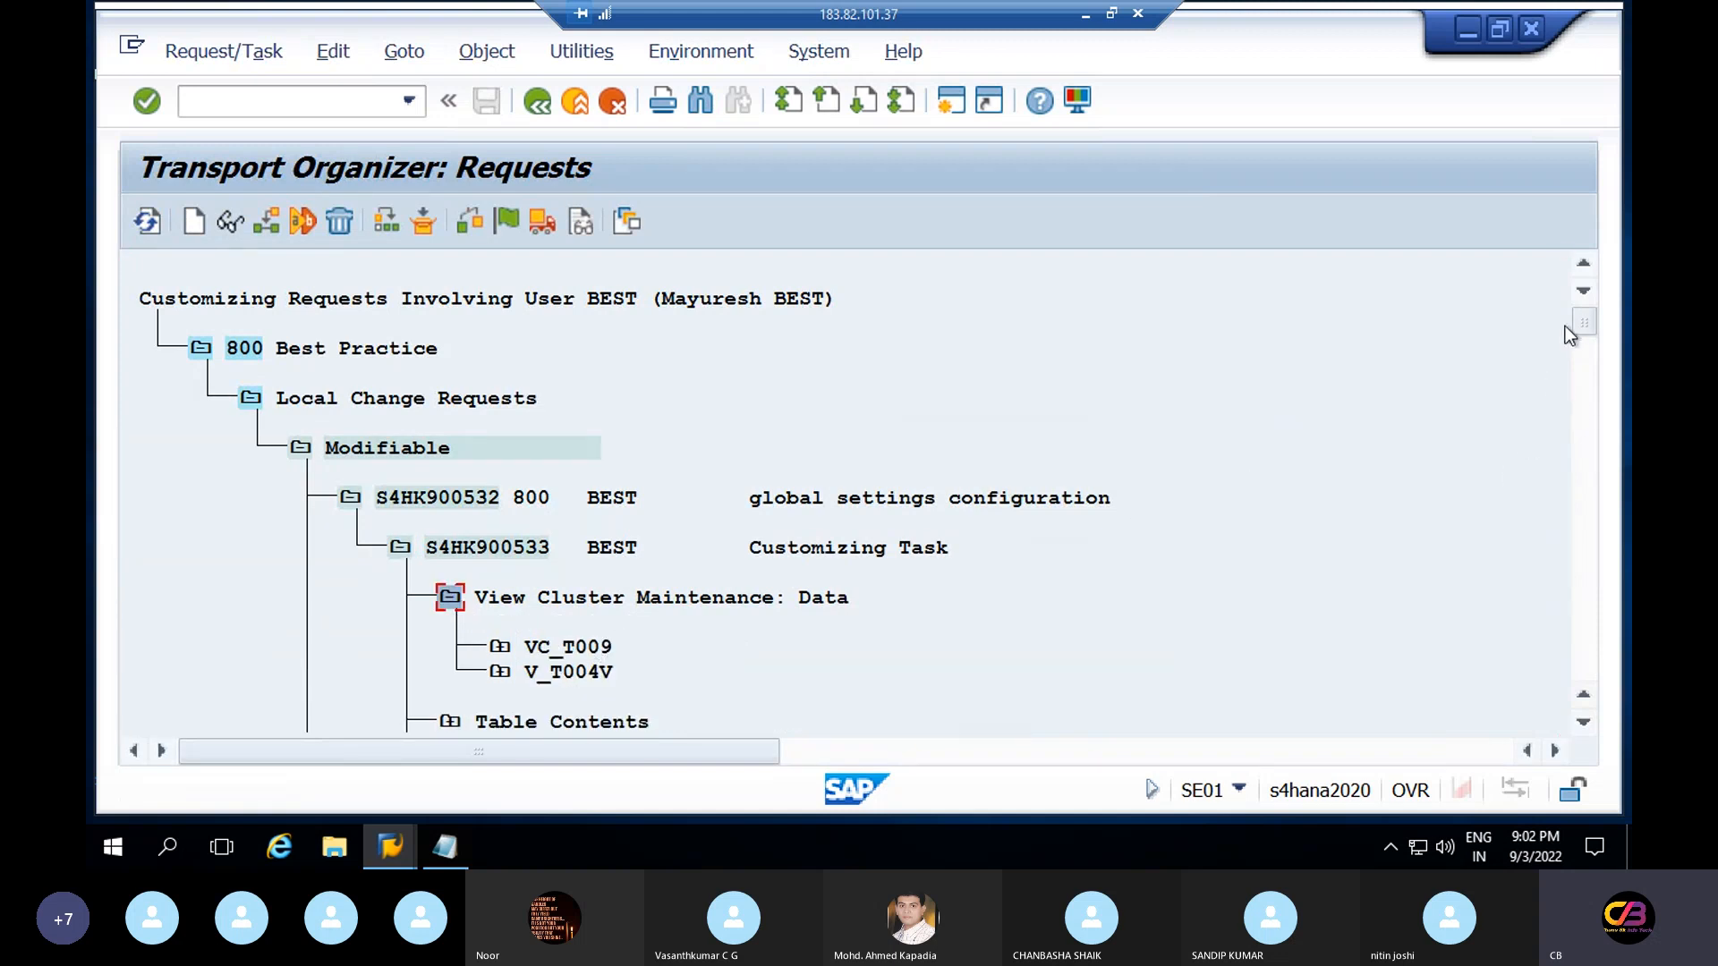
{"action": "left_click", "coordinate": [1578, 346]}
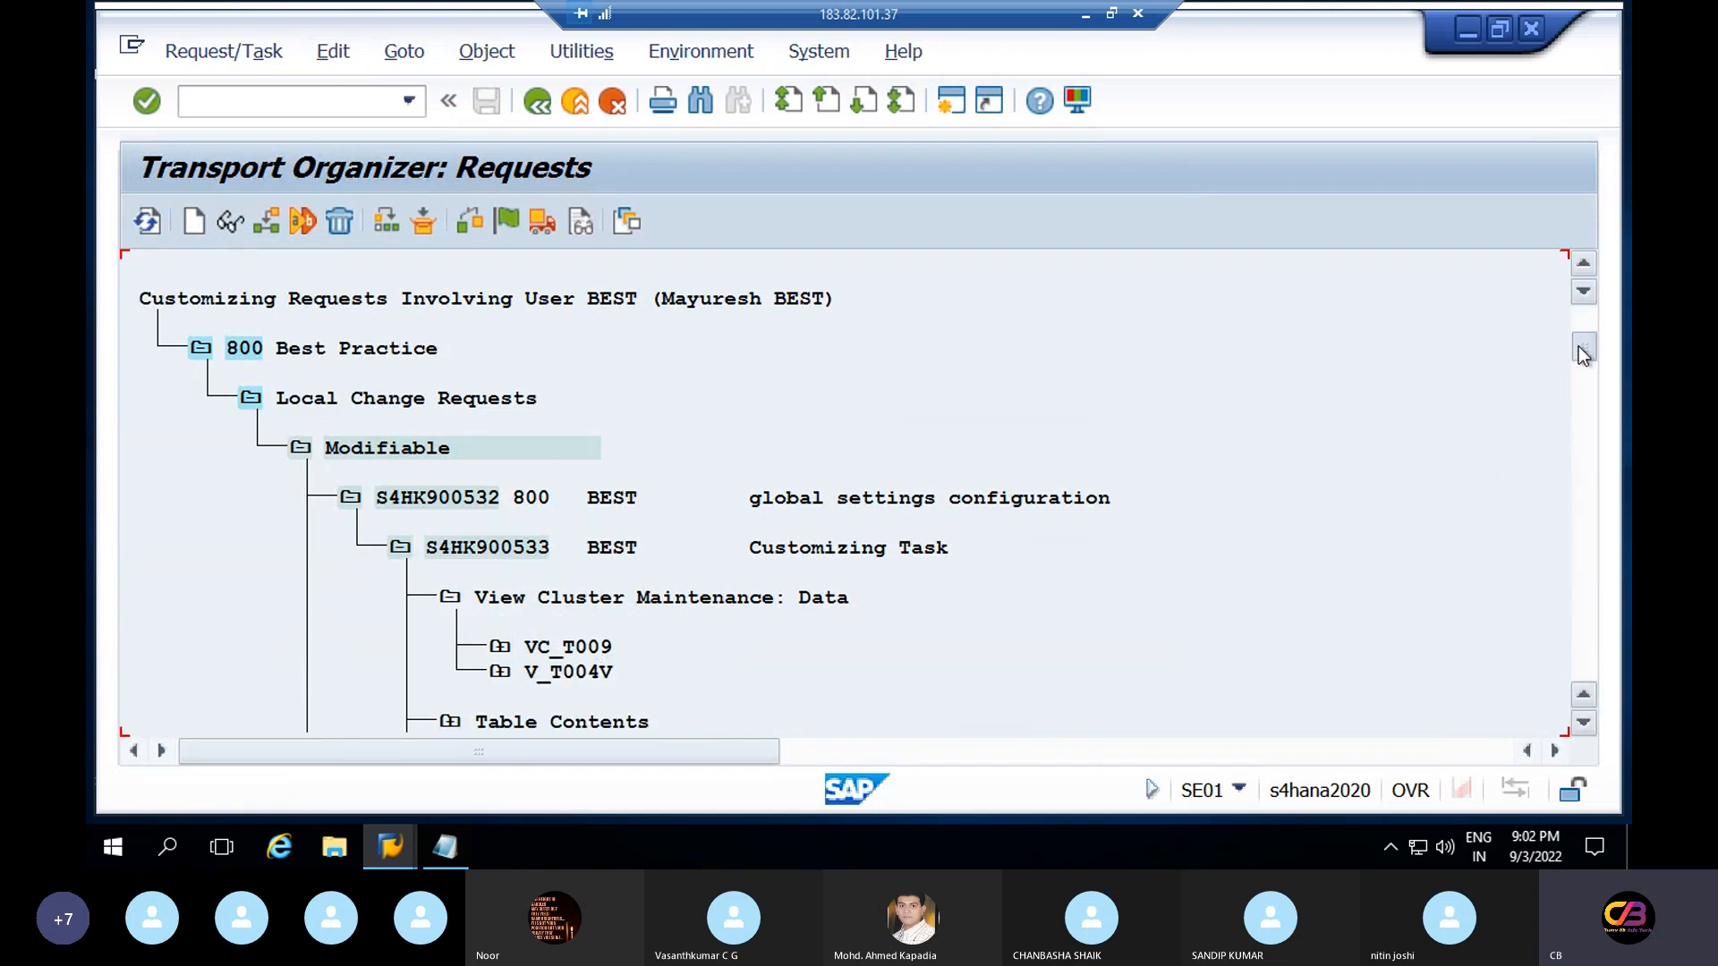
{"action": "left_click", "coordinate": [450, 398]}
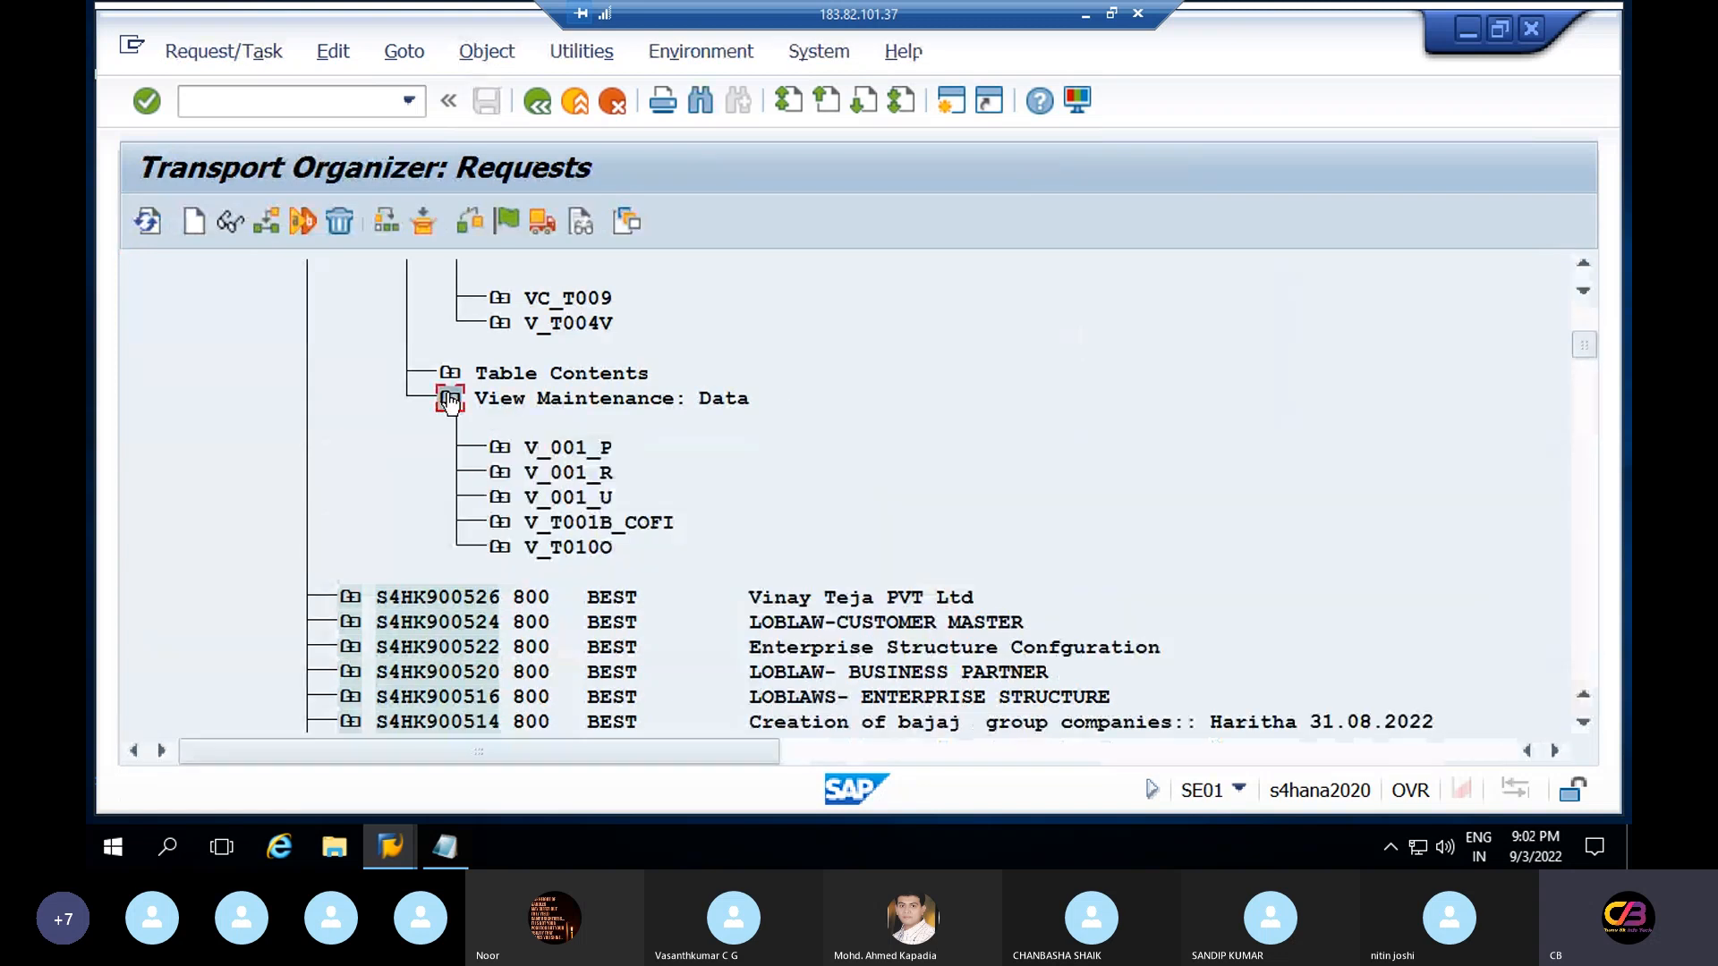
{"action": "left_click", "coordinate": [450, 375]}
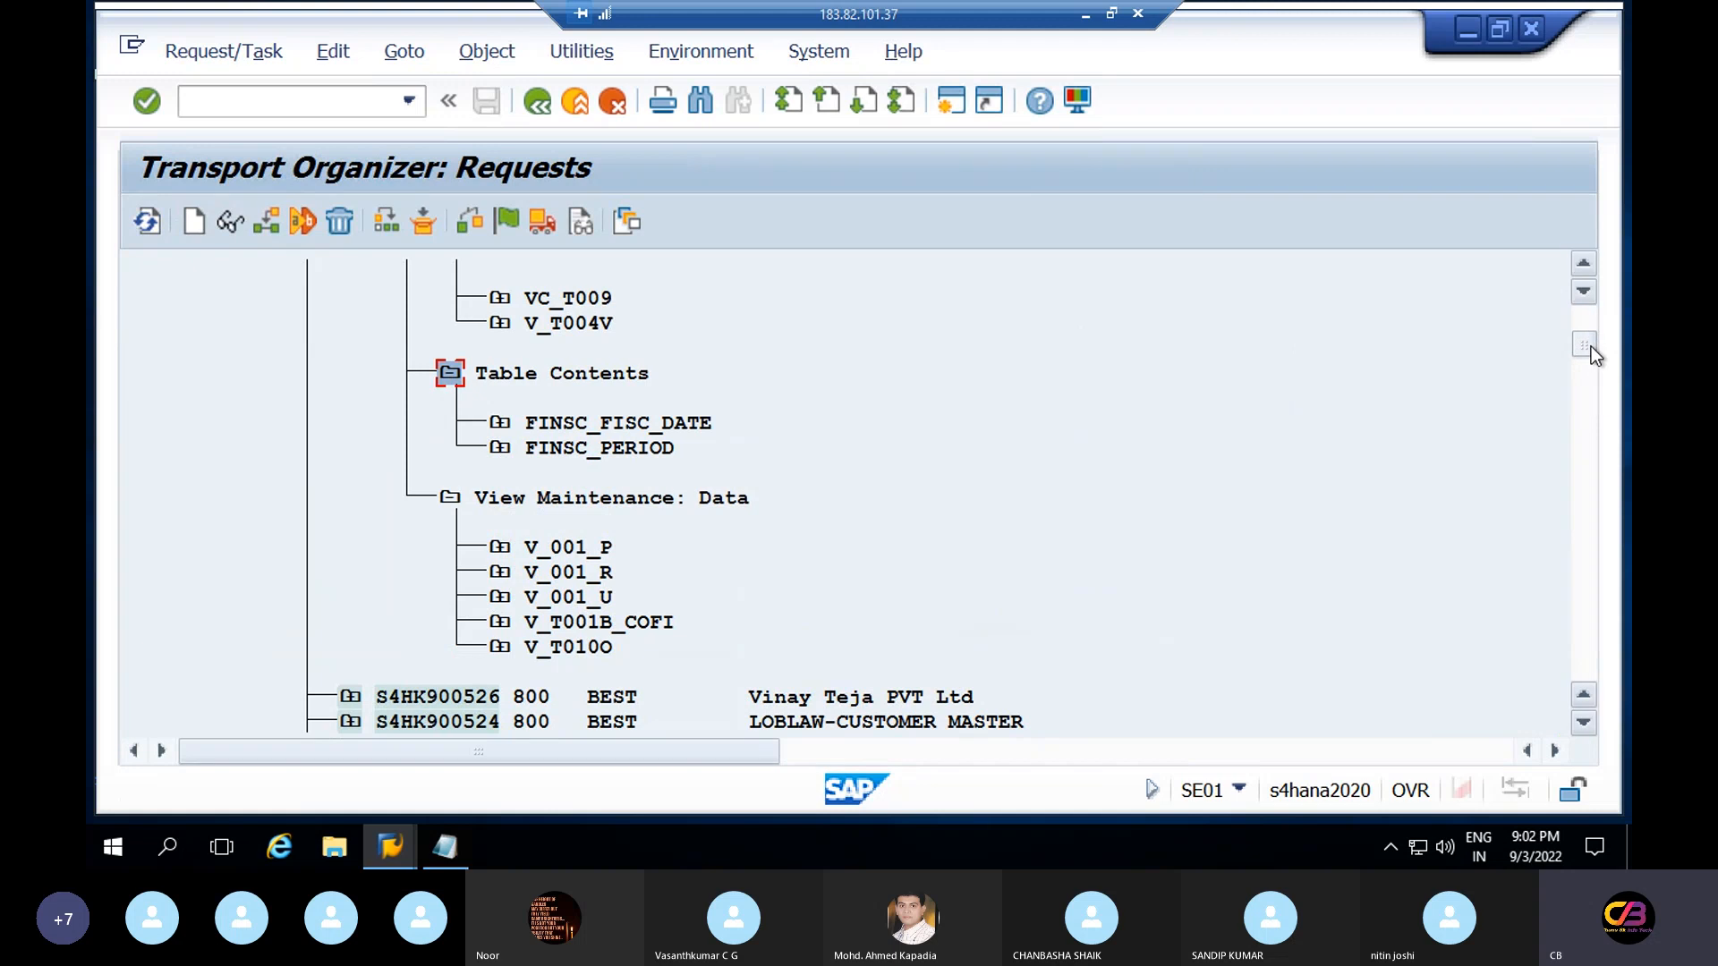
{"action": "left_click_drag", "start_coordinate": [1590, 336], "coordinate": [1588, 327]}
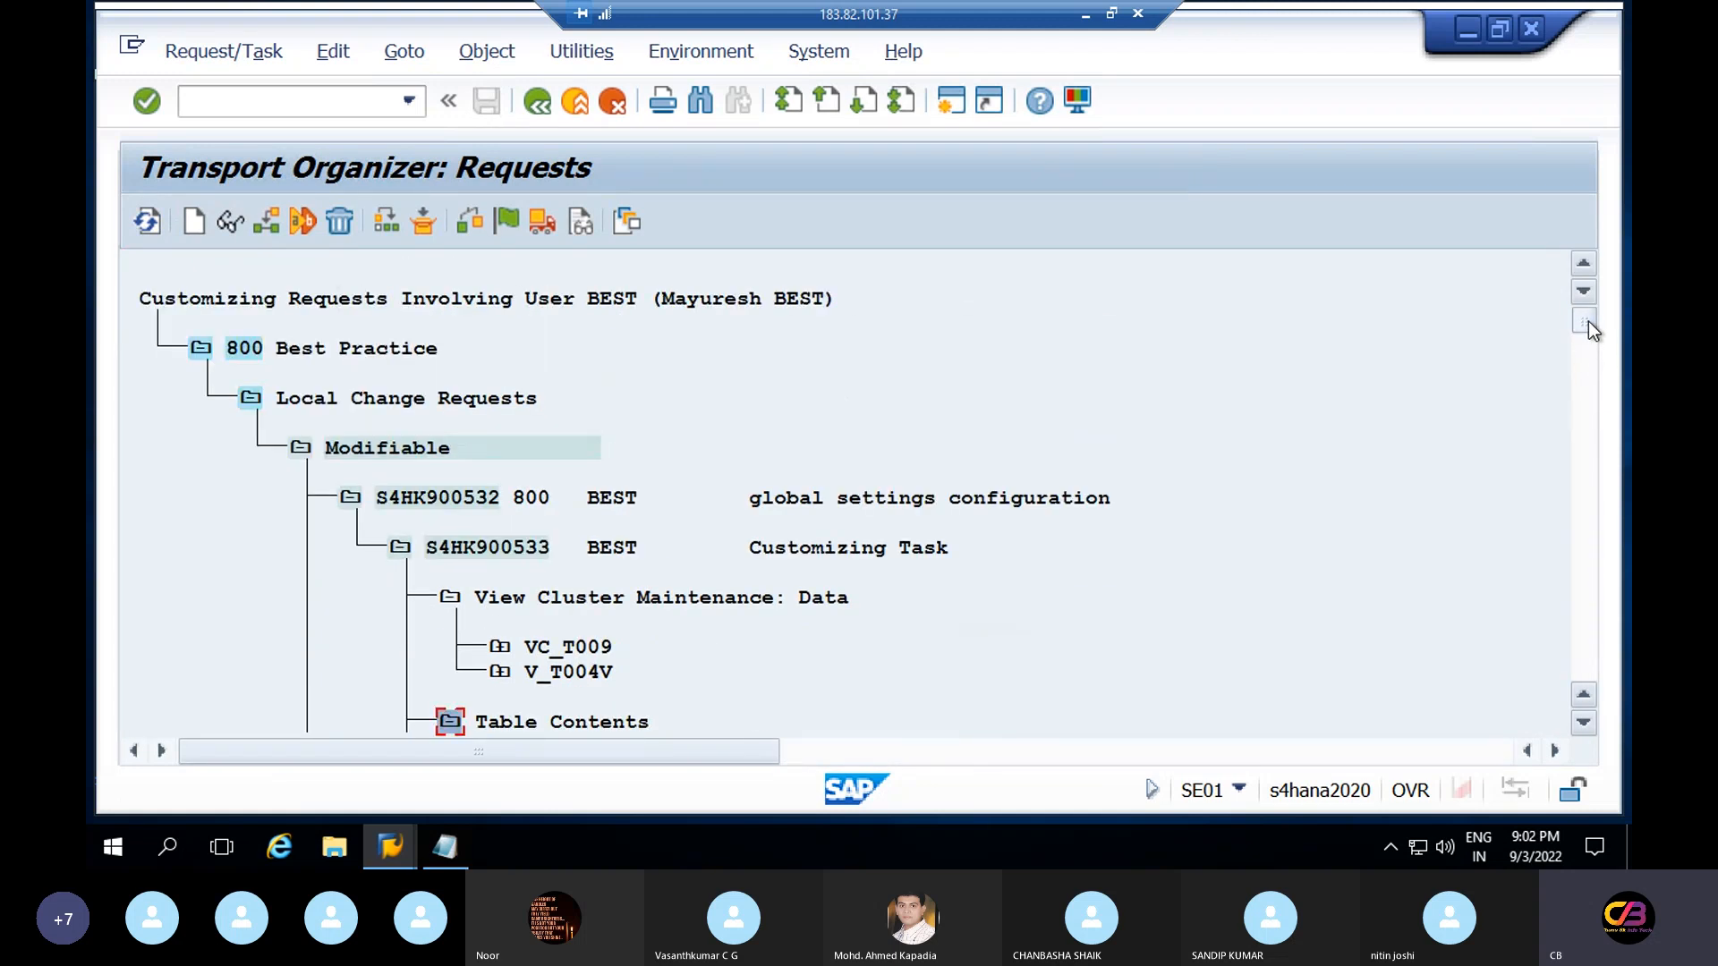
{"action": "scroll", "coordinate": [1588, 345], "scroll_direction": "down", "scroll_amount": 3}
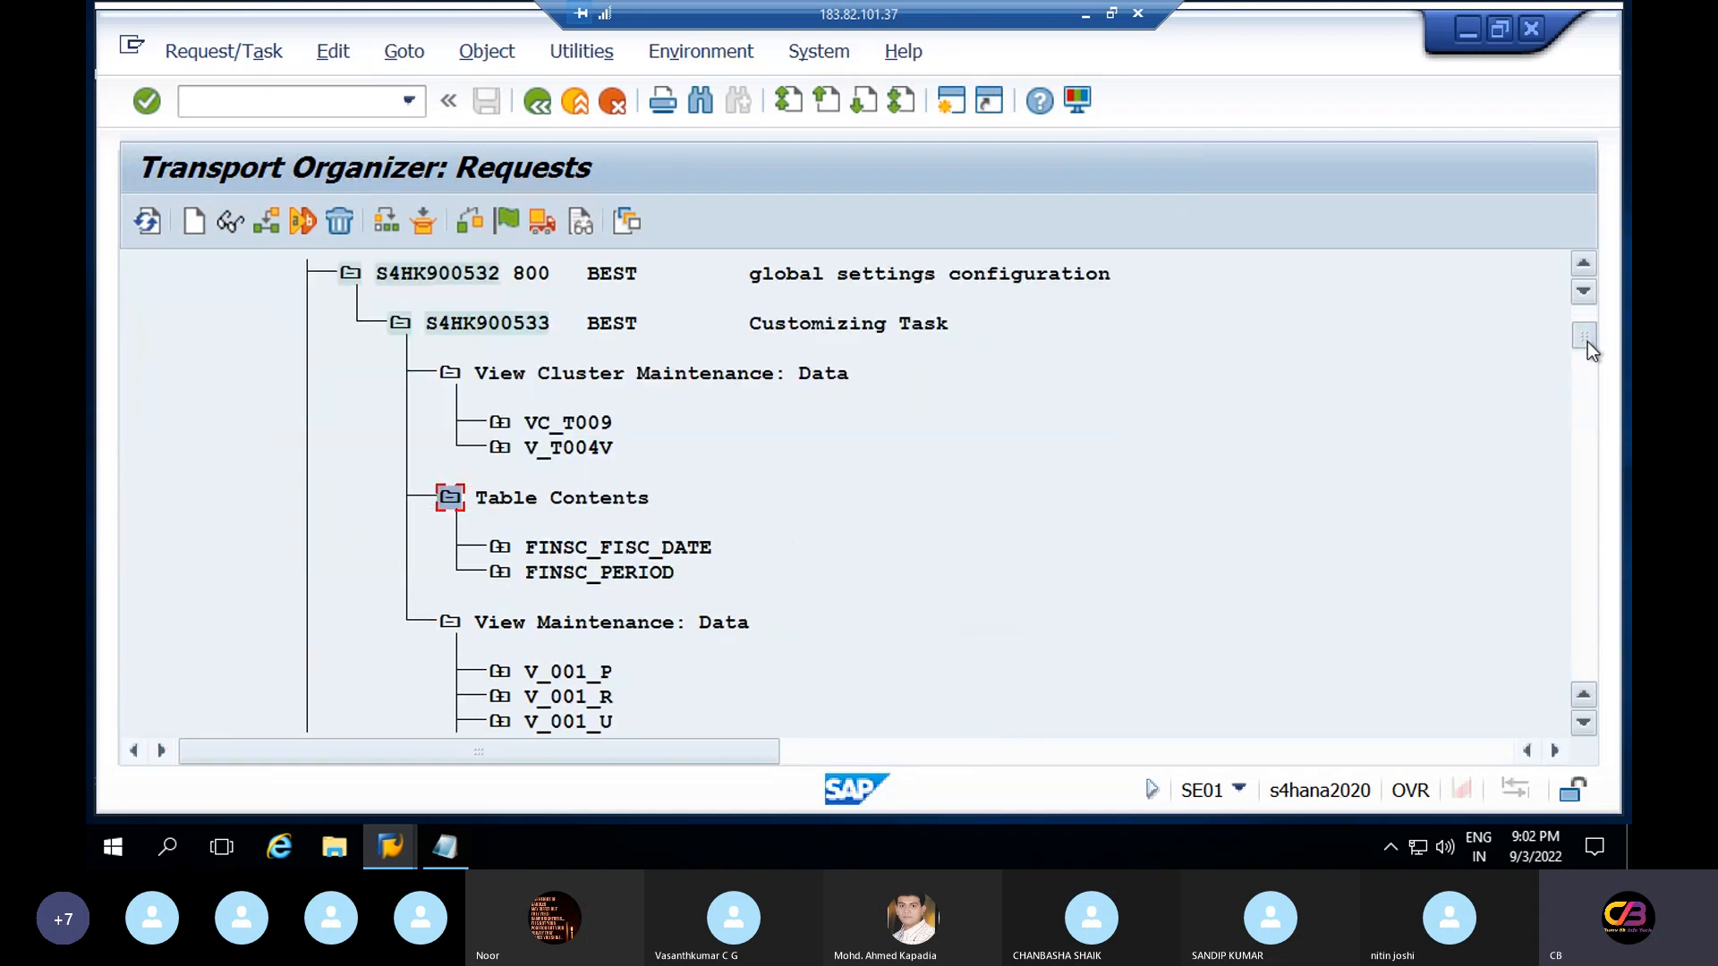
{"action": "left_click_drag", "start_coordinate": [1587, 341], "coordinate": [1584, 357]}
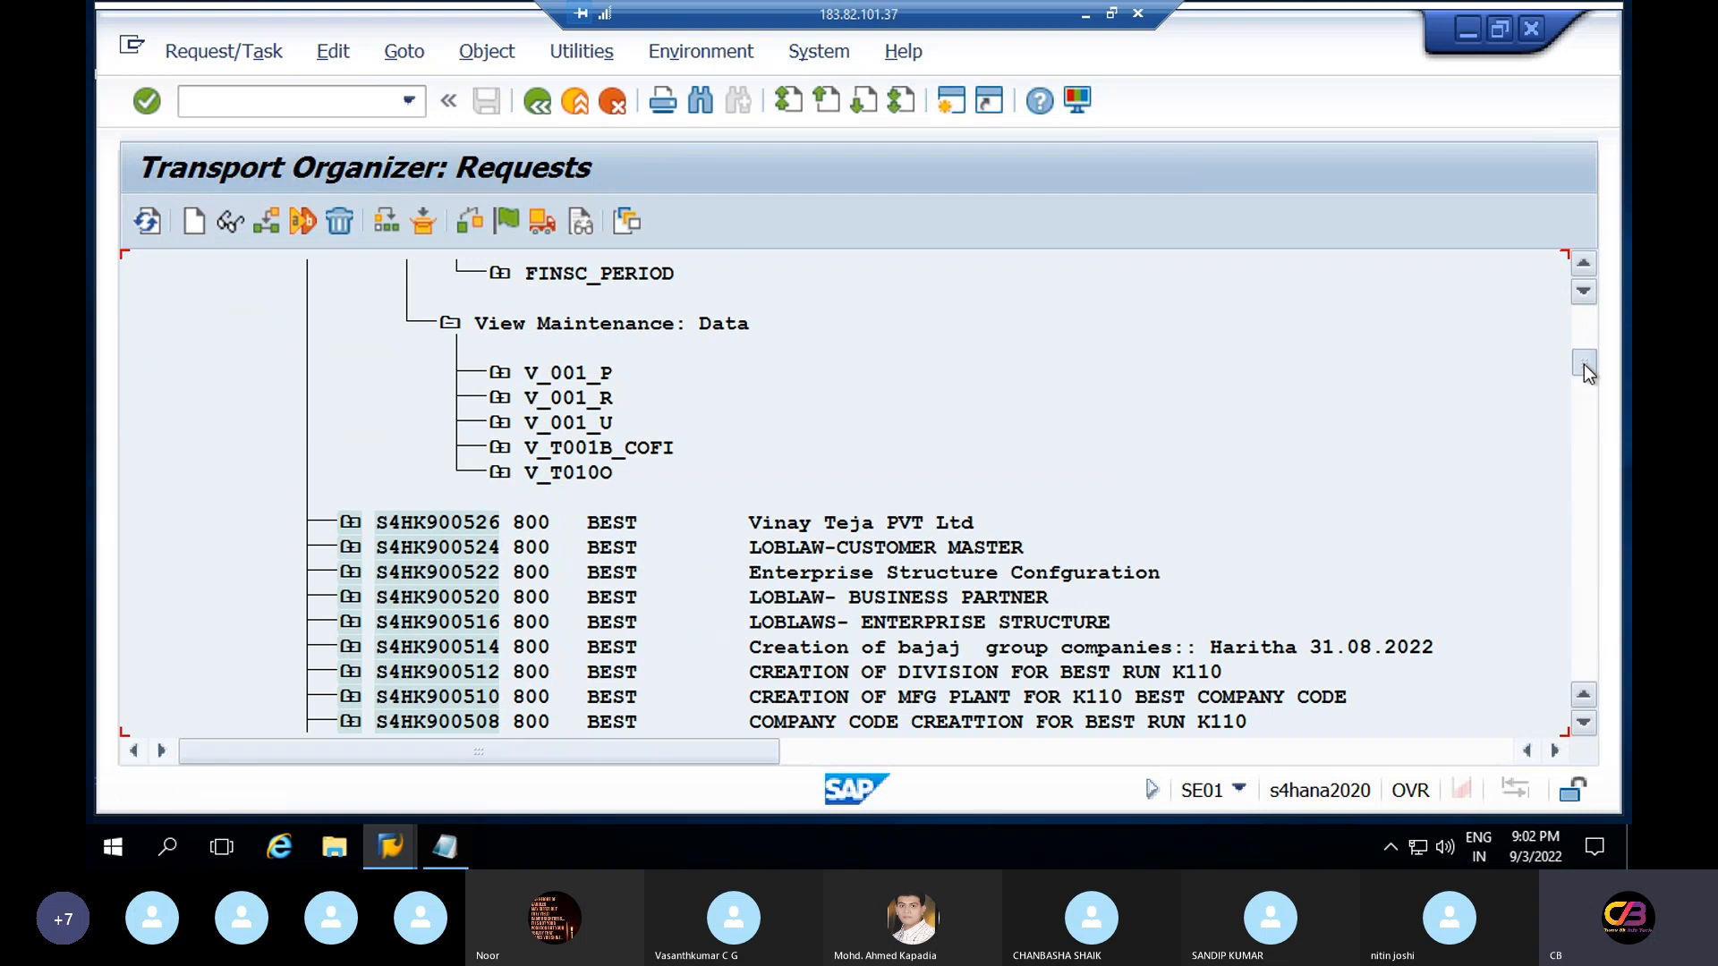
{"action": "left_click_drag", "start_coordinate": [1584, 363], "coordinate": [1580, 328]}
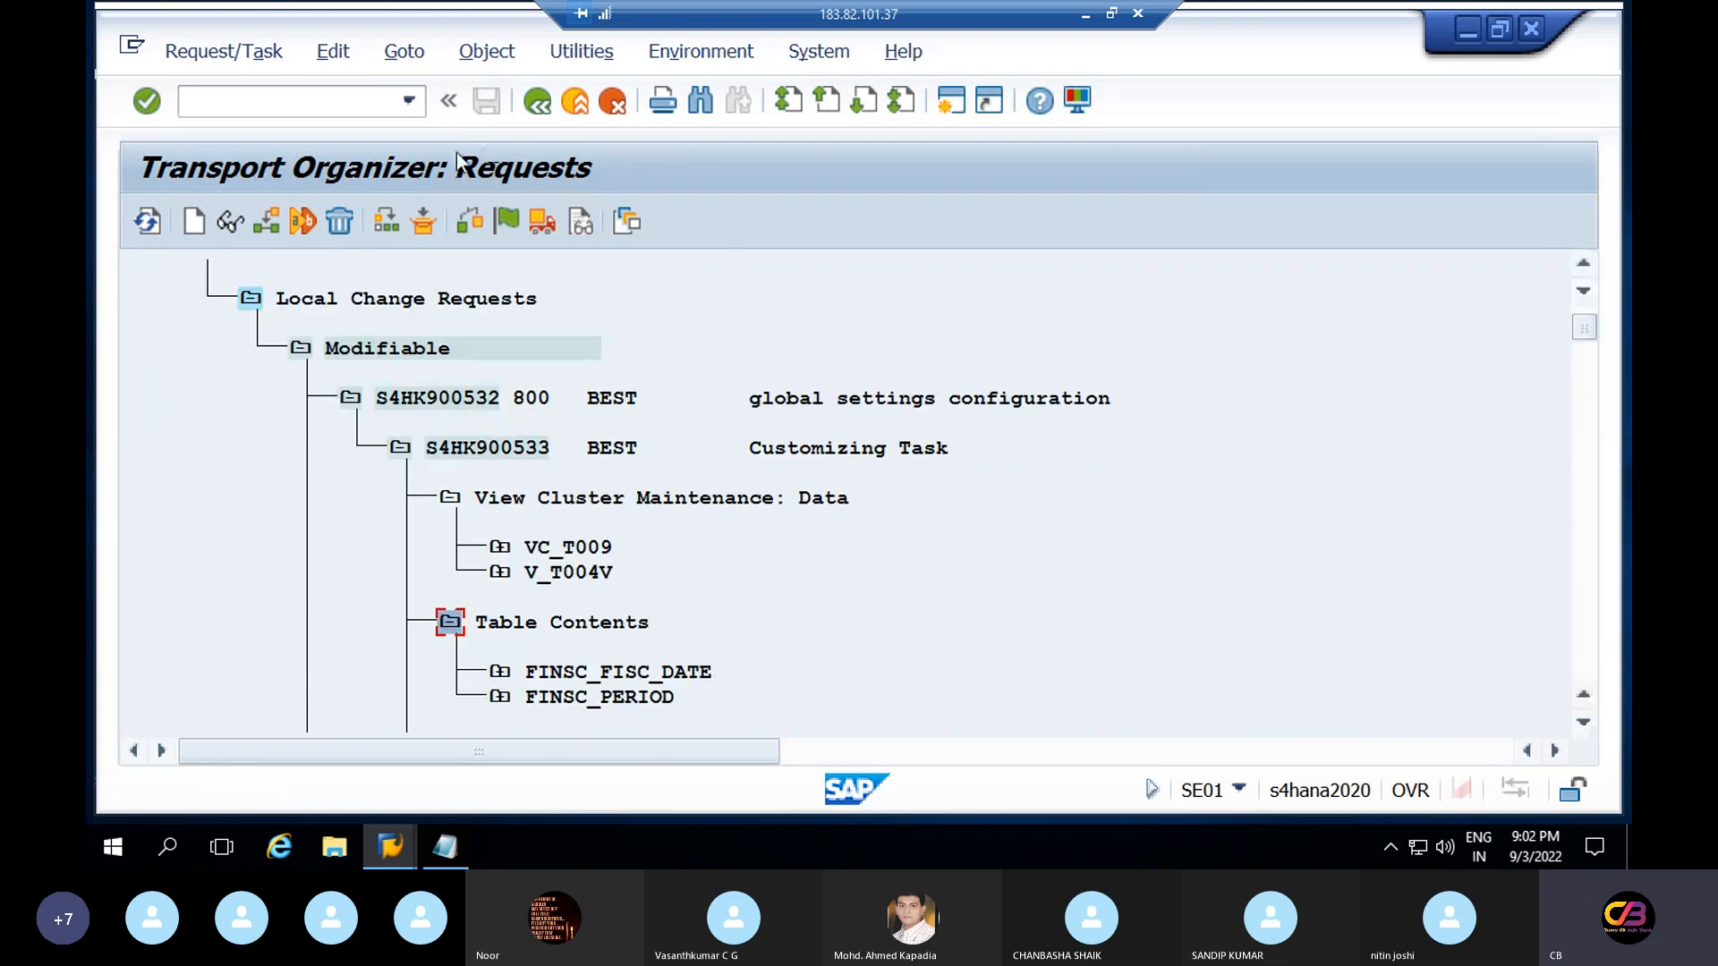
Redisplay the customizing requests and expand S4HK900532, task S4HK900533 and View Cluster Maintenance
{"action": "left_click", "coordinate": [536, 107]}
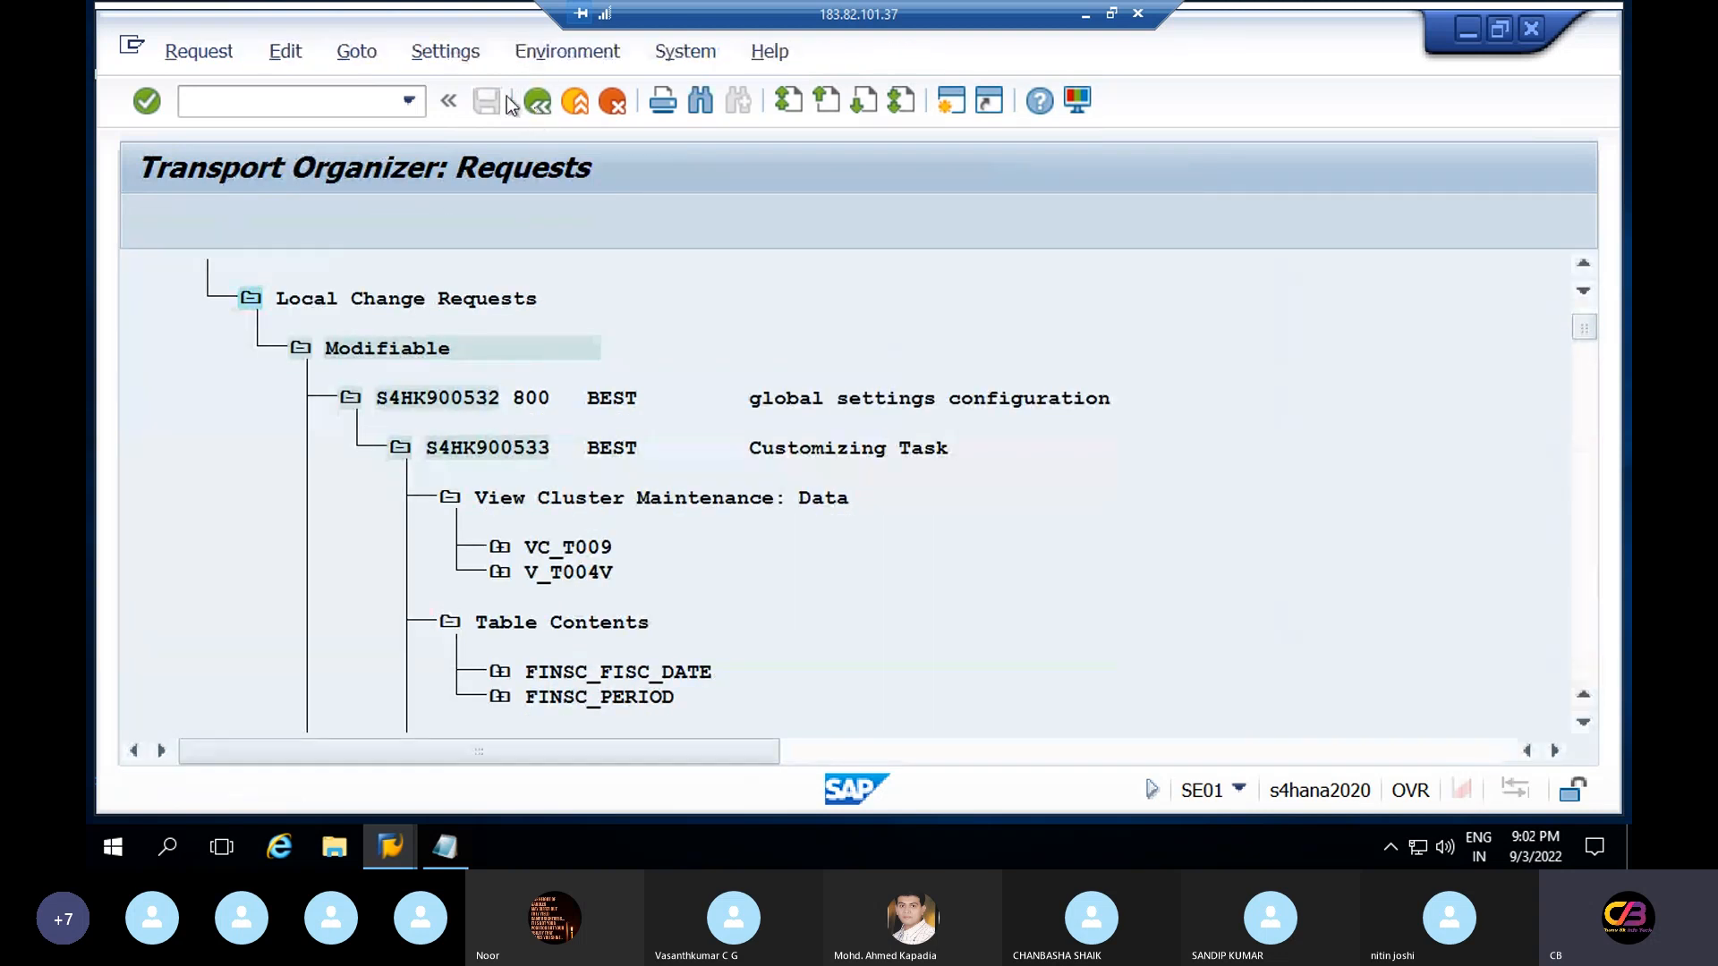
{"action": "left_click_drag", "start_coordinate": [399, 341], "coordinate": [296, 338]}
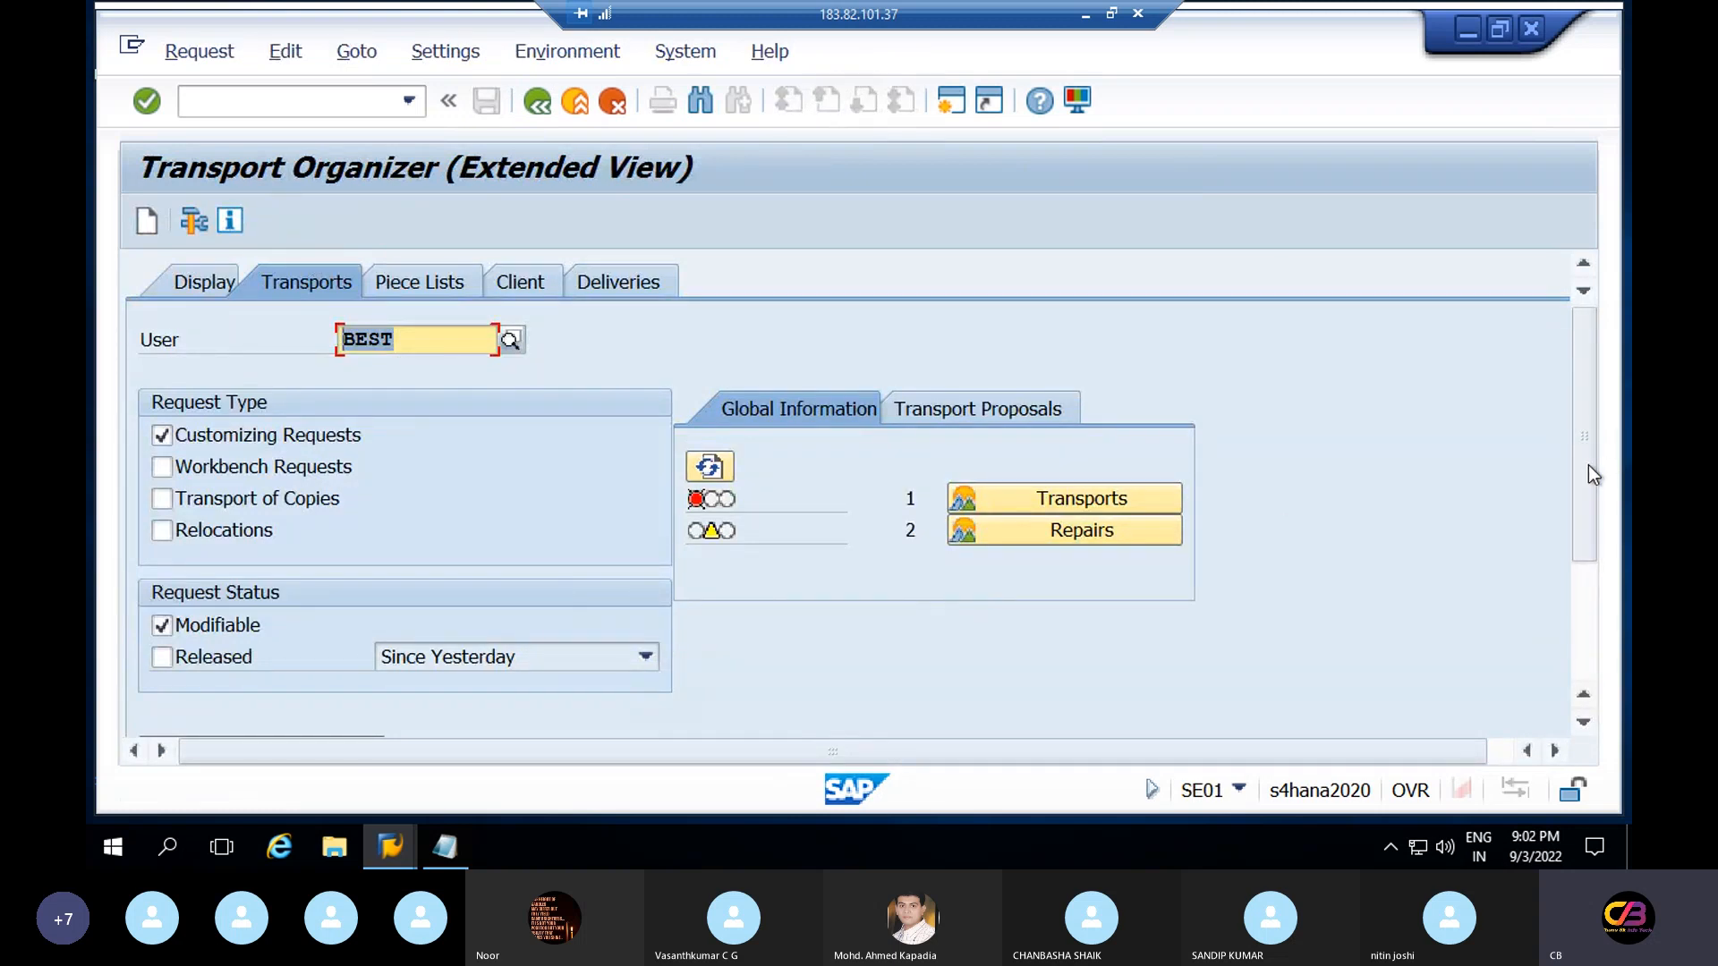
{"action": "left_click_drag", "start_coordinate": [1588, 465], "coordinate": [1571, 551]}
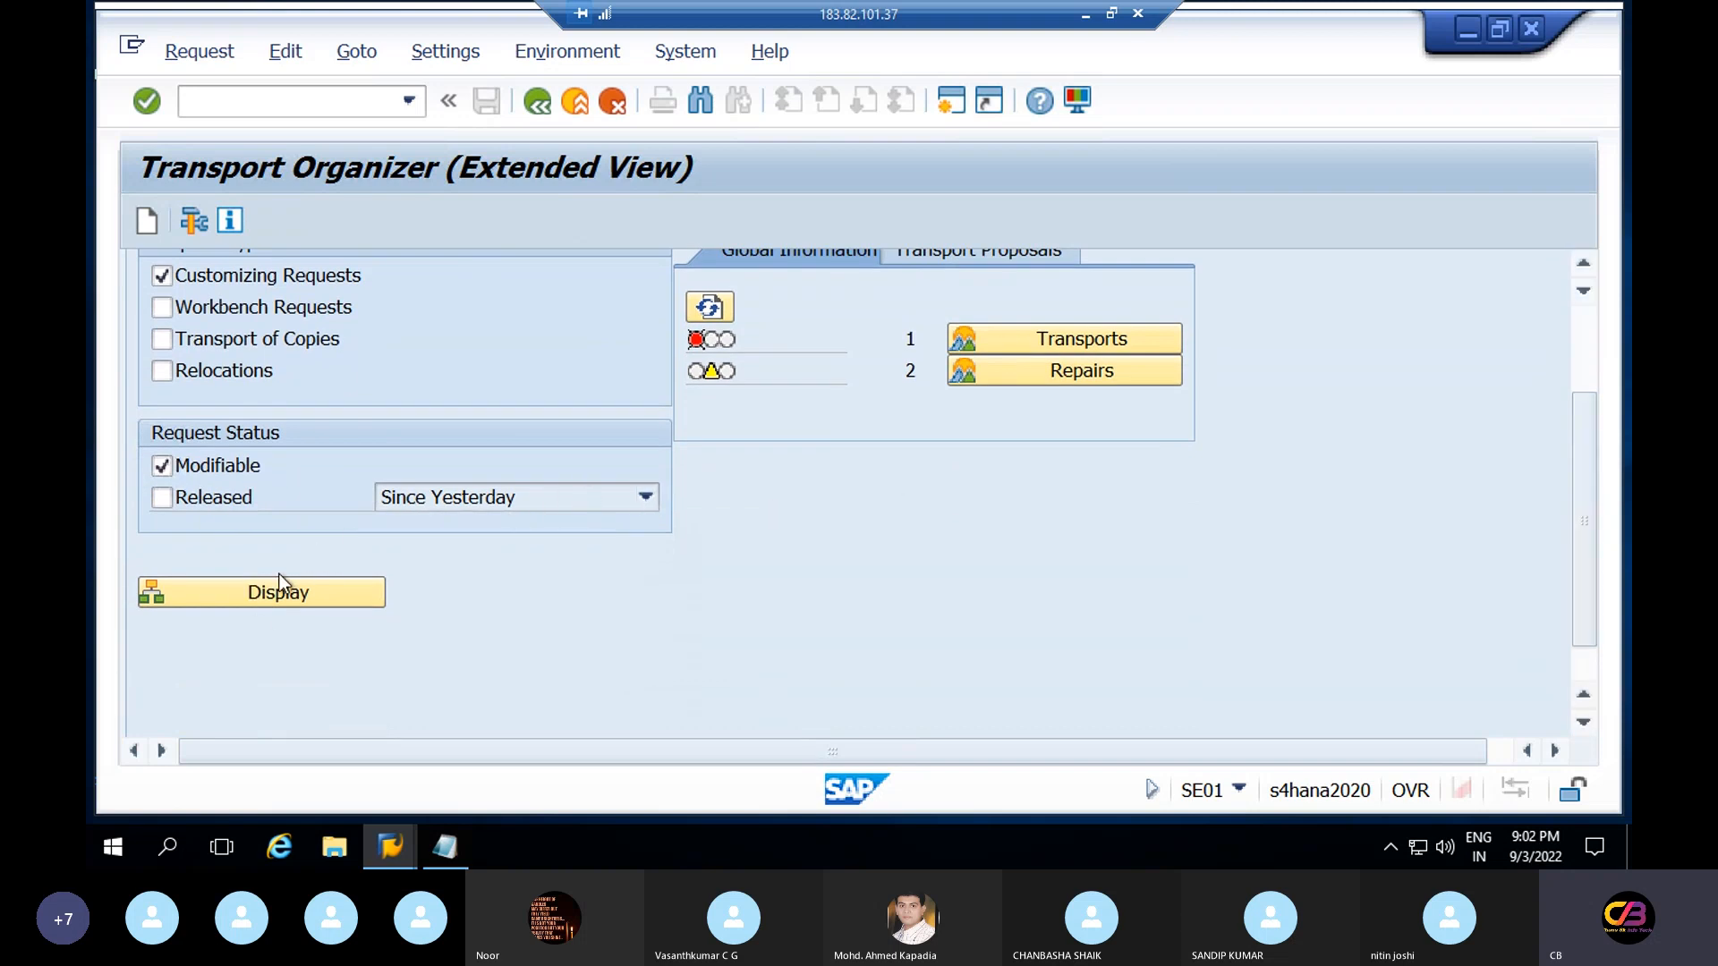
{"action": "left_click", "coordinate": [264, 592]}
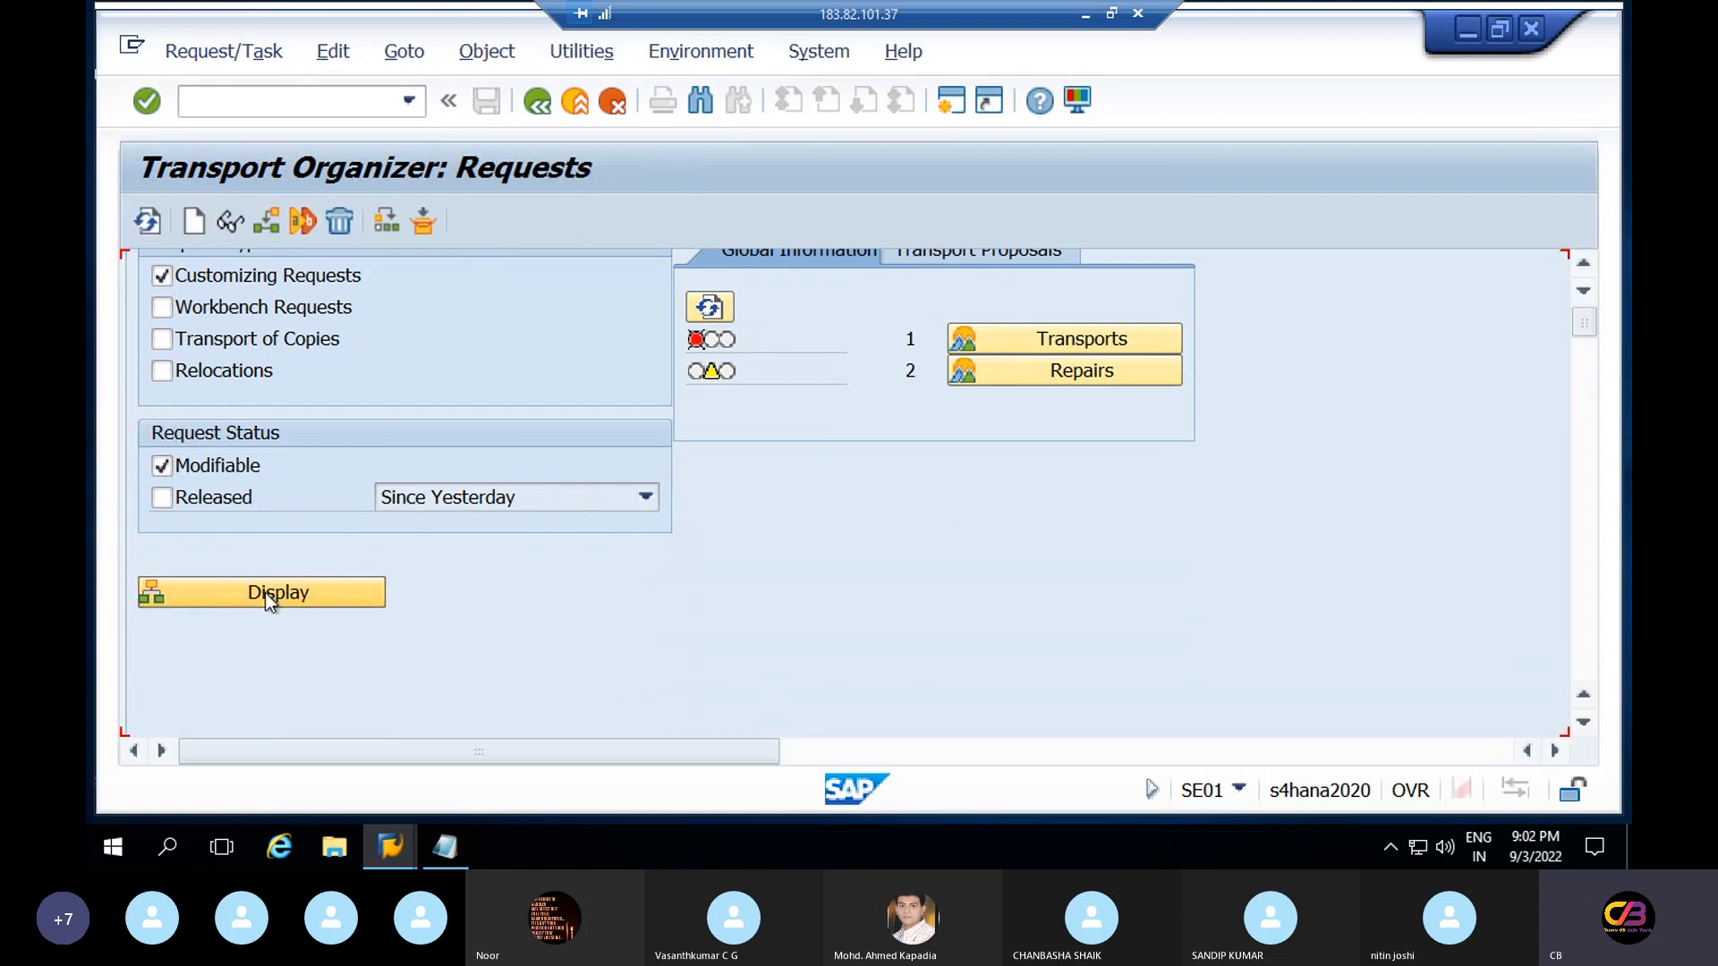
{"action": "left_click", "coordinate": [445, 498]}
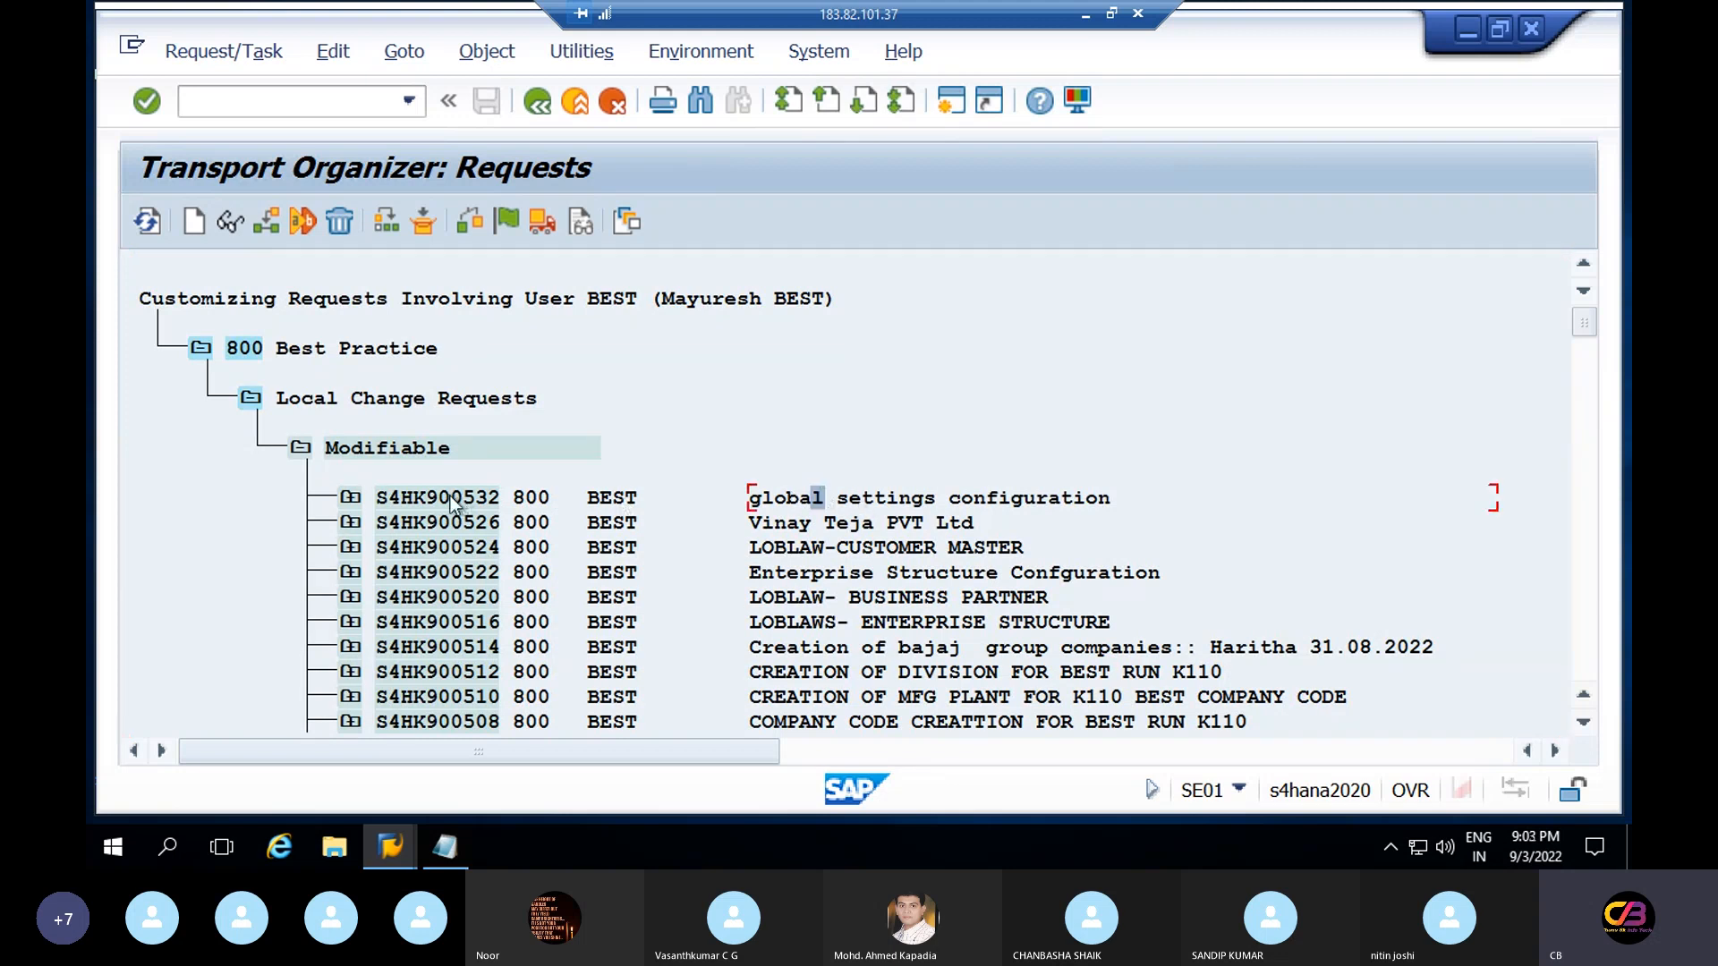
{"action": "left_click", "coordinate": [352, 498]}
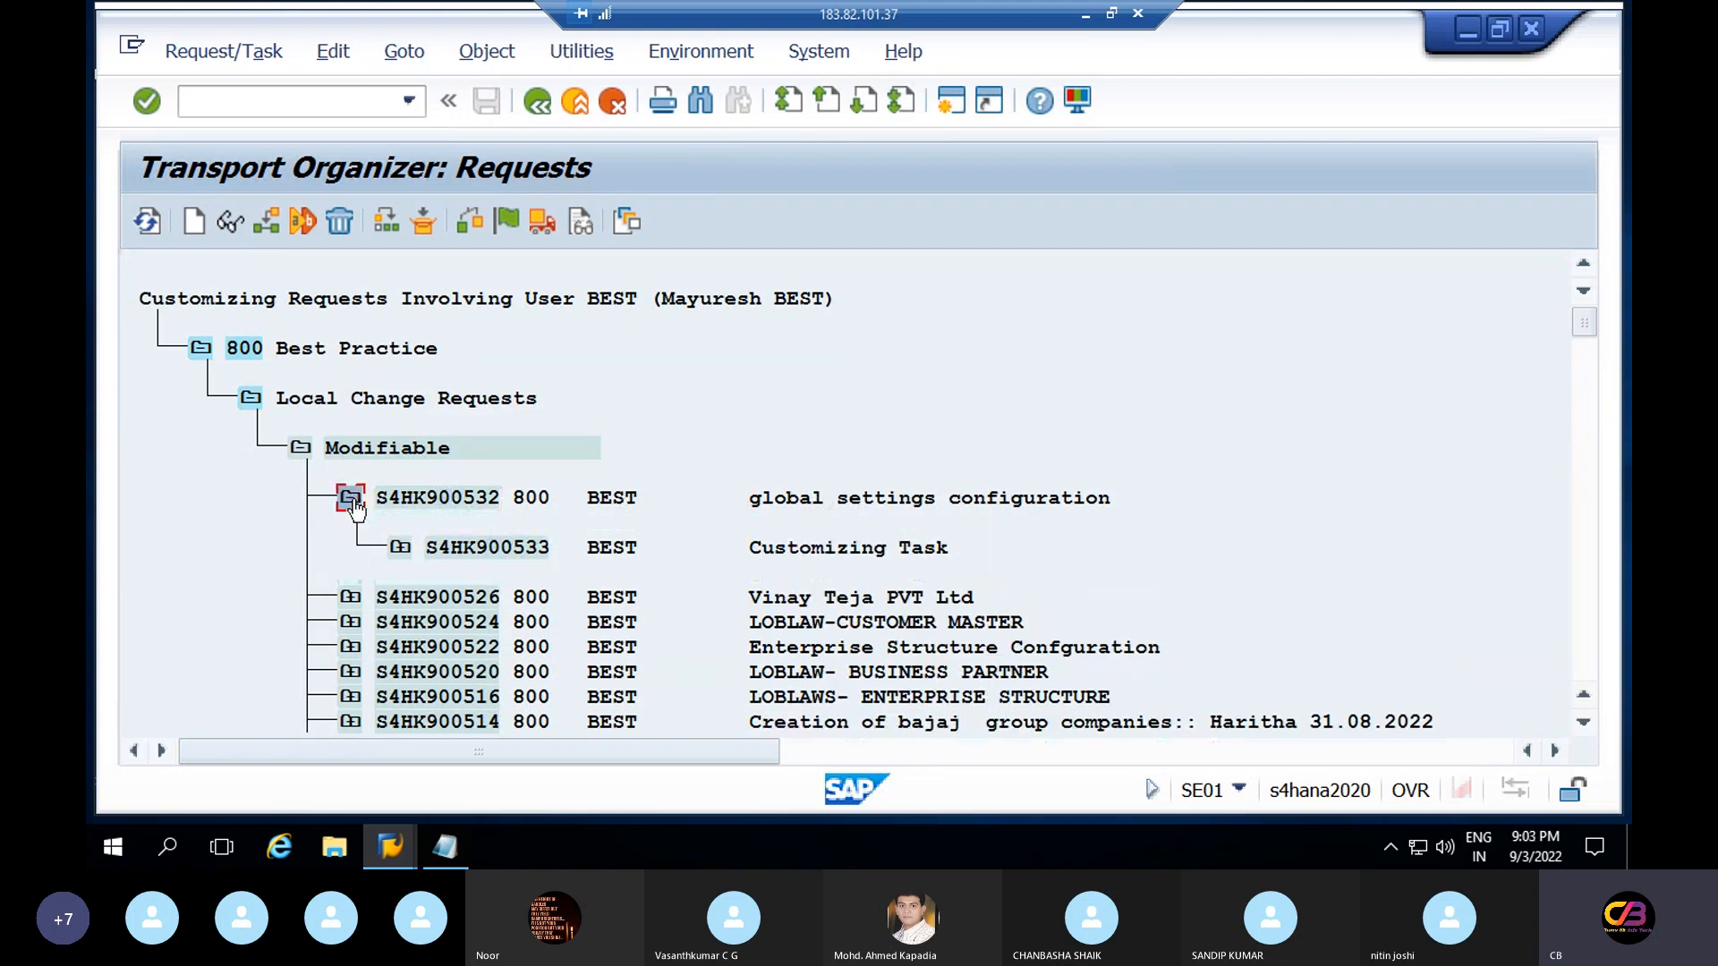
{"action": "left_click", "coordinate": [401, 549]}
{"action": "left_click", "coordinate": [450, 597]}
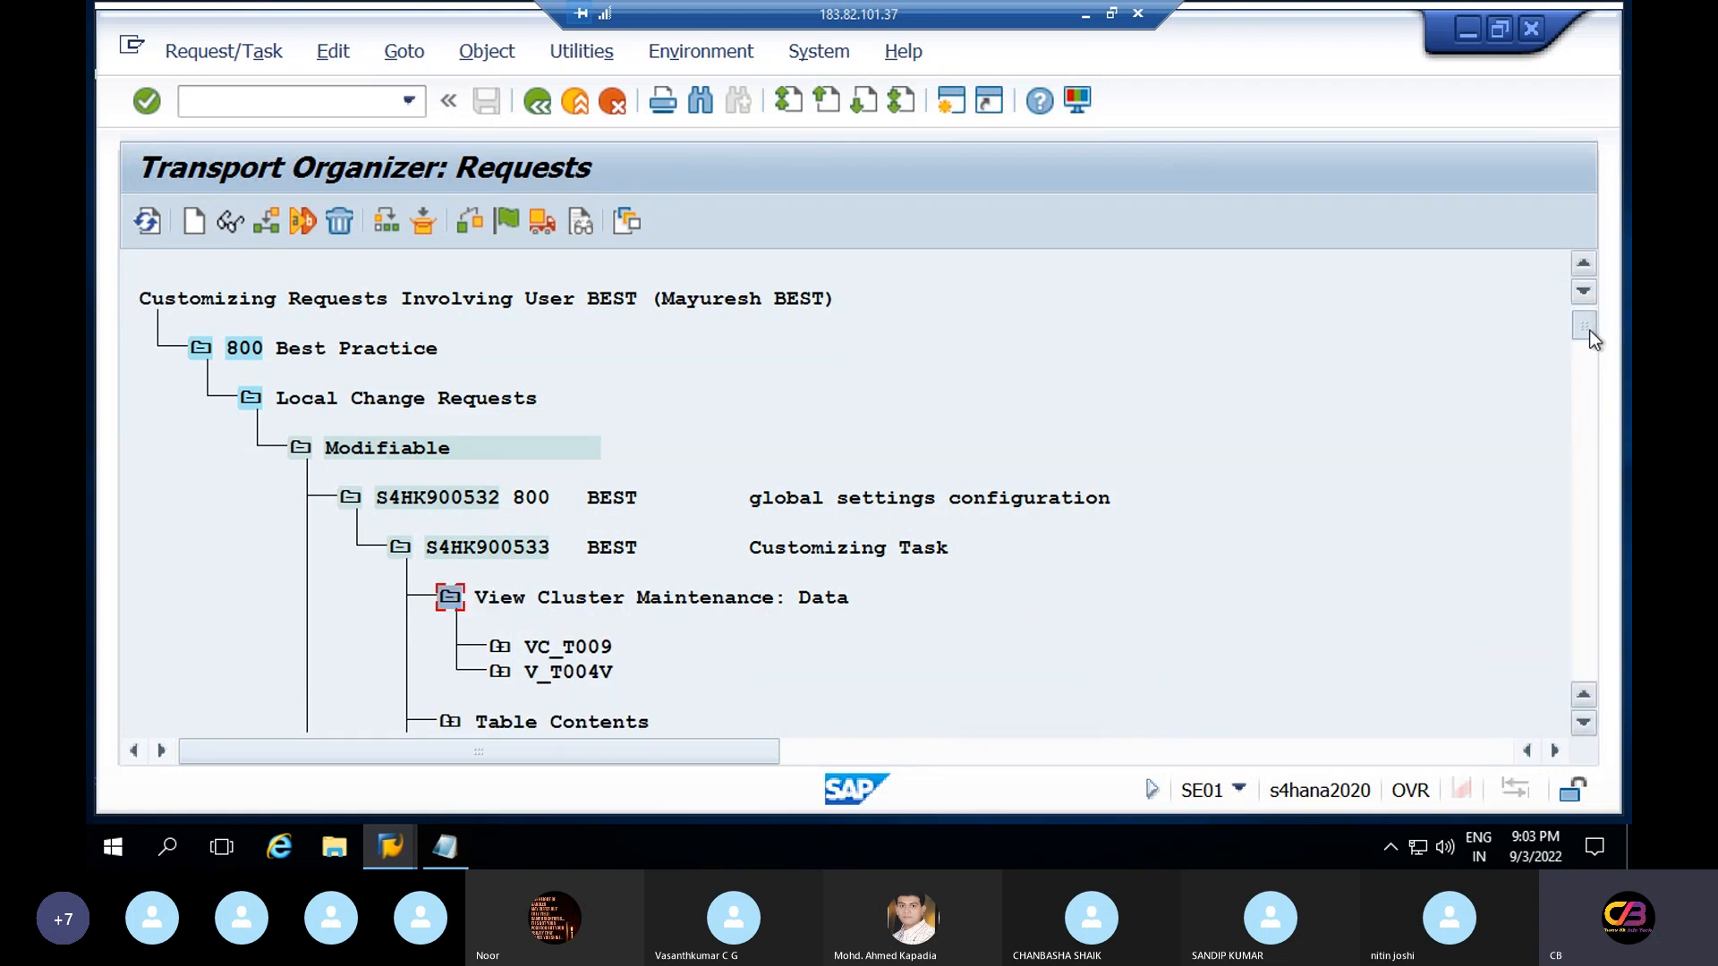
Expand VC_T009 to review tables T009, T009B, T009C and T009T, then start a new session
{"action": "scroll", "coordinate": [626, 403], "scroll_direction": "down", "scroll_amount": 2}
{"action": "left_click", "coordinate": [501, 399]}
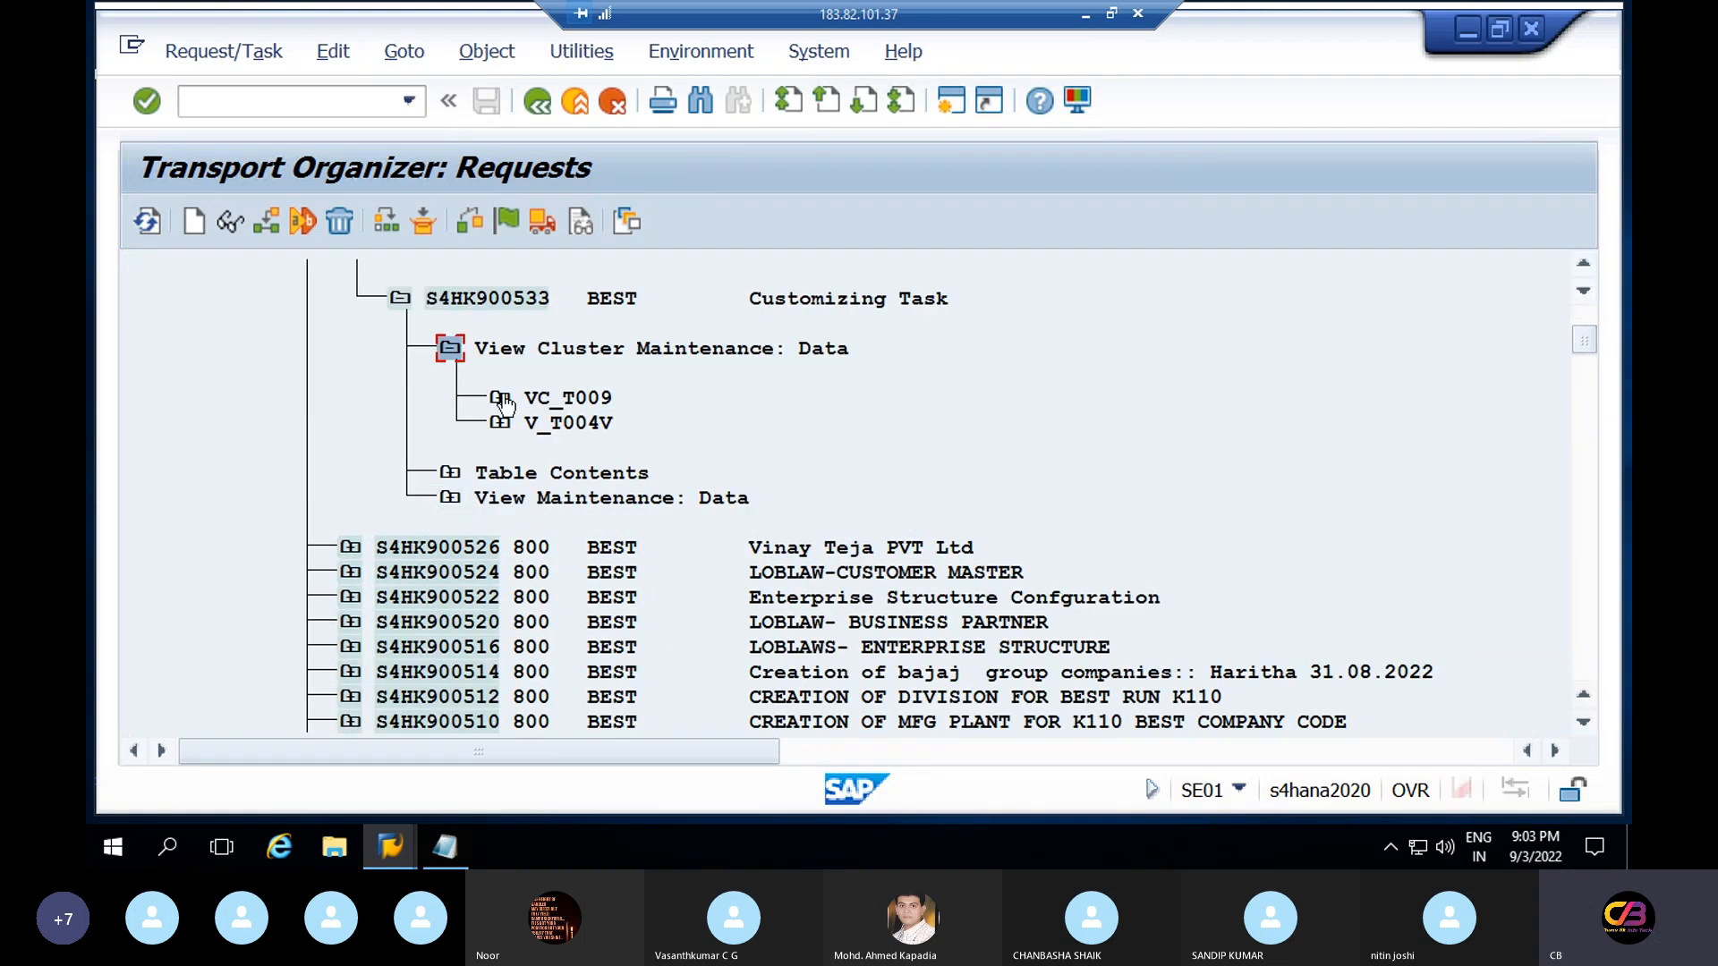
{"action": "left_click", "coordinate": [503, 401]}
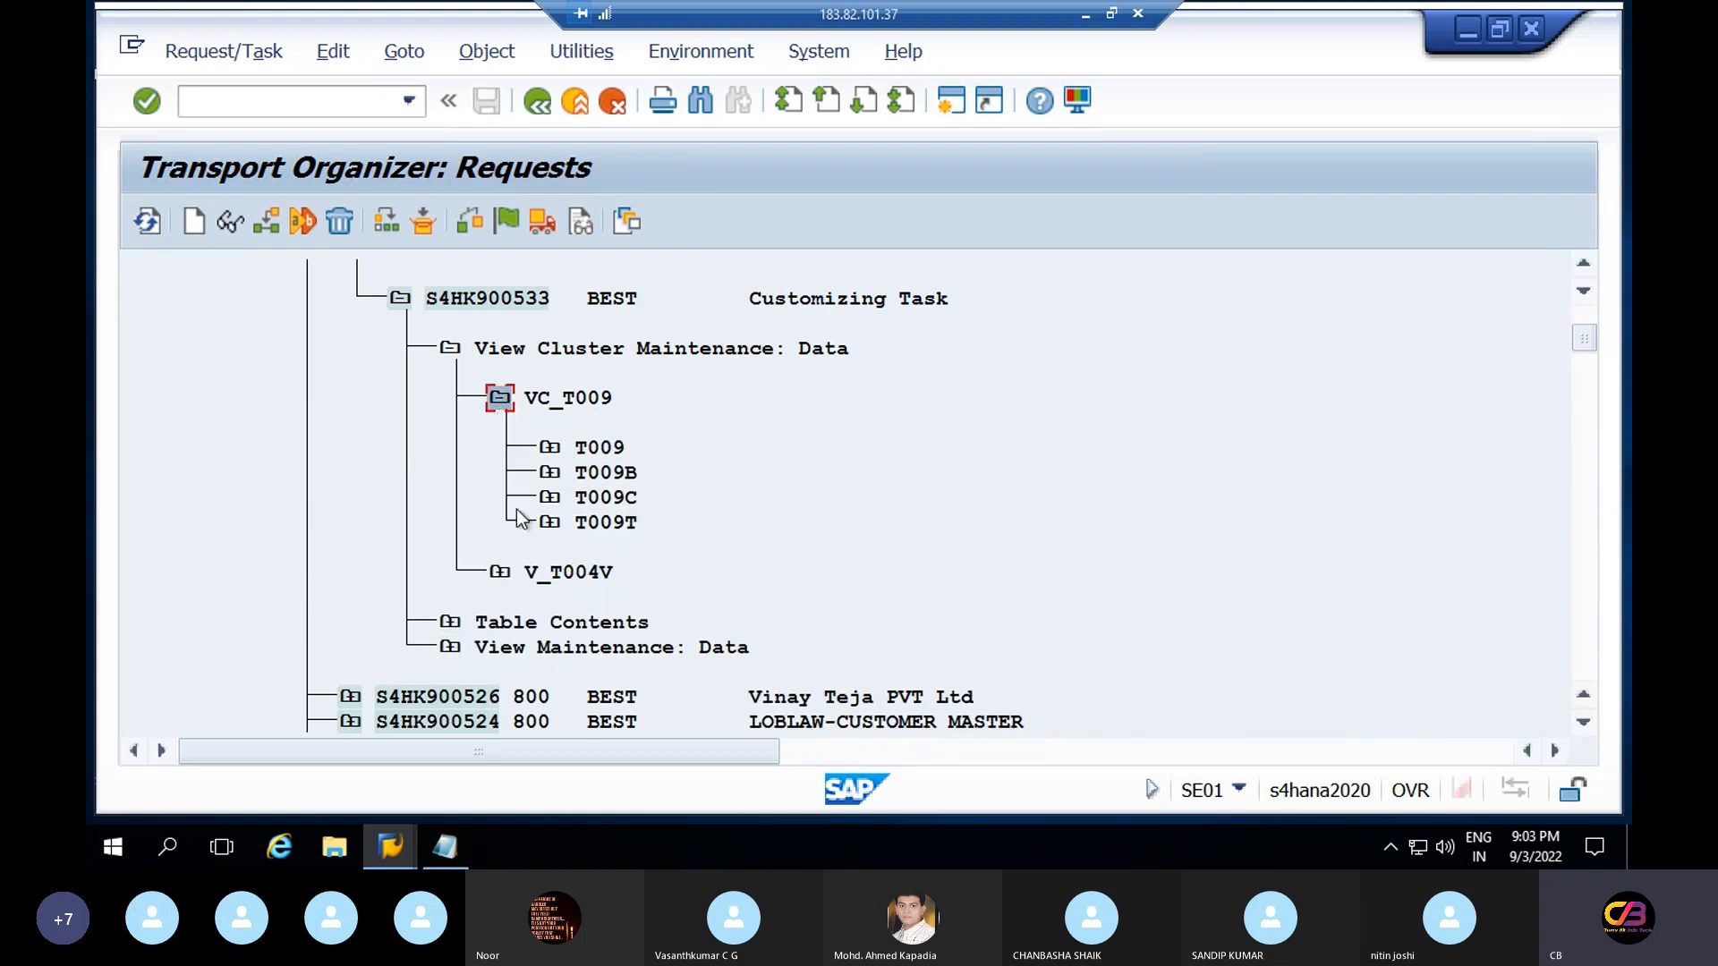
{"action": "left_click", "coordinate": [552, 452]}
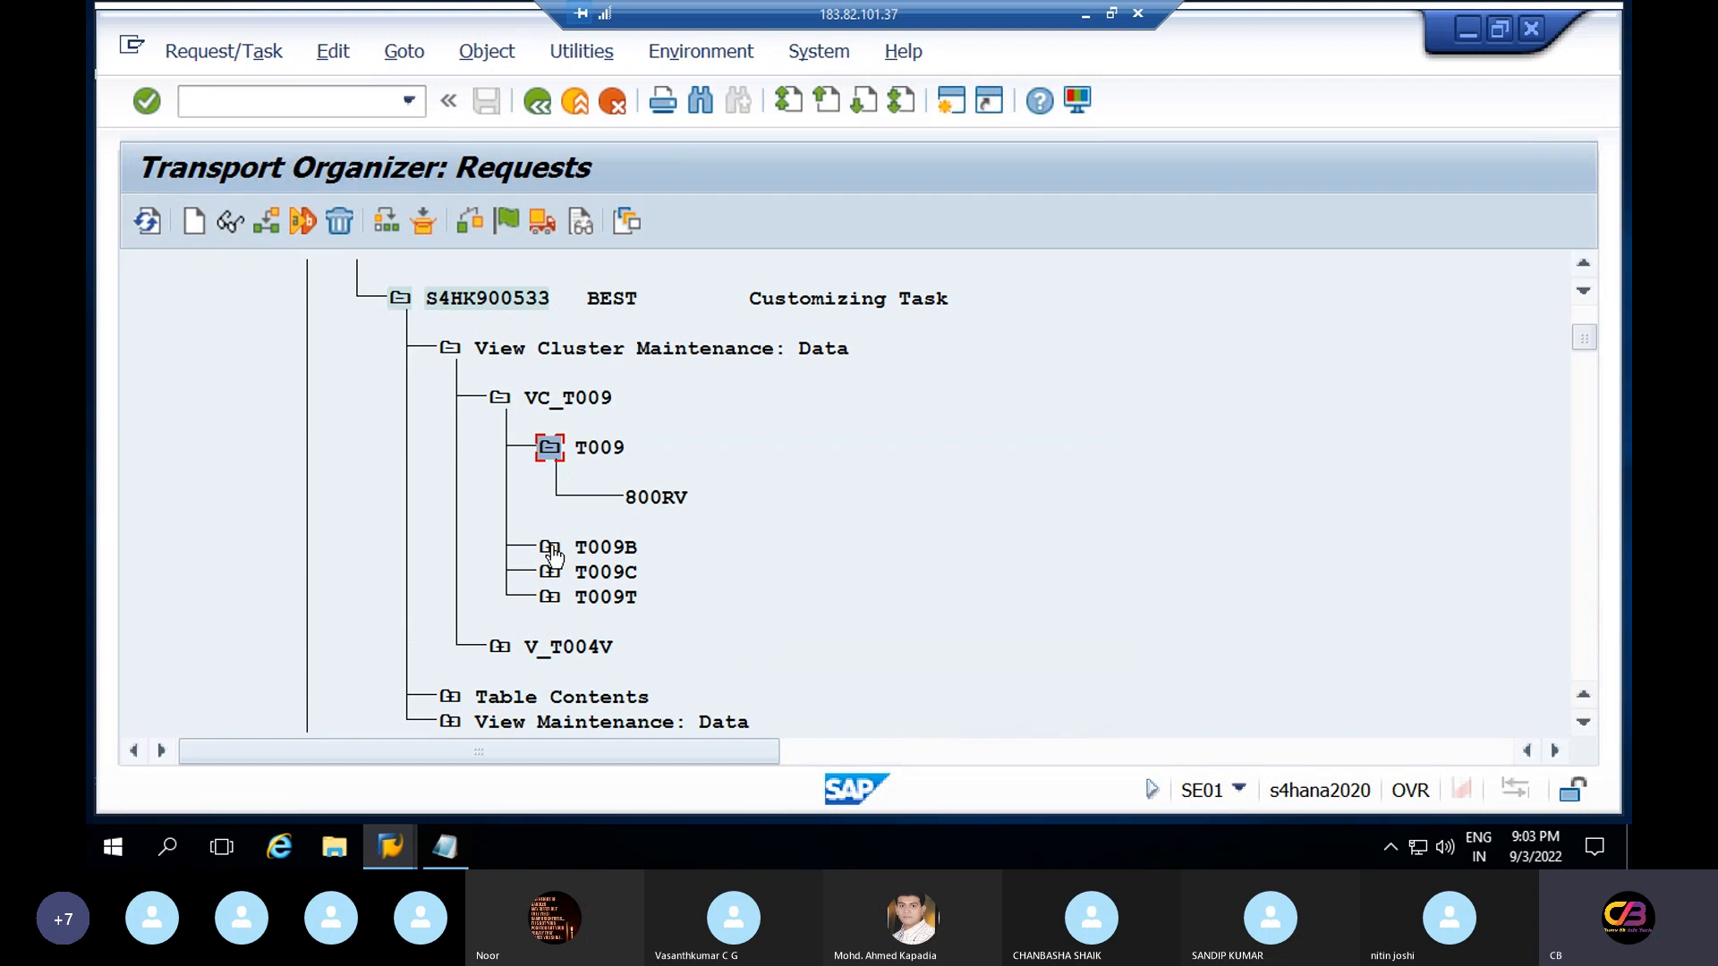
{"action": "left_click", "coordinate": [631, 547]}
{"action": "left_click", "coordinate": [631, 573]}
{"action": "left_click", "coordinate": [618, 598]}
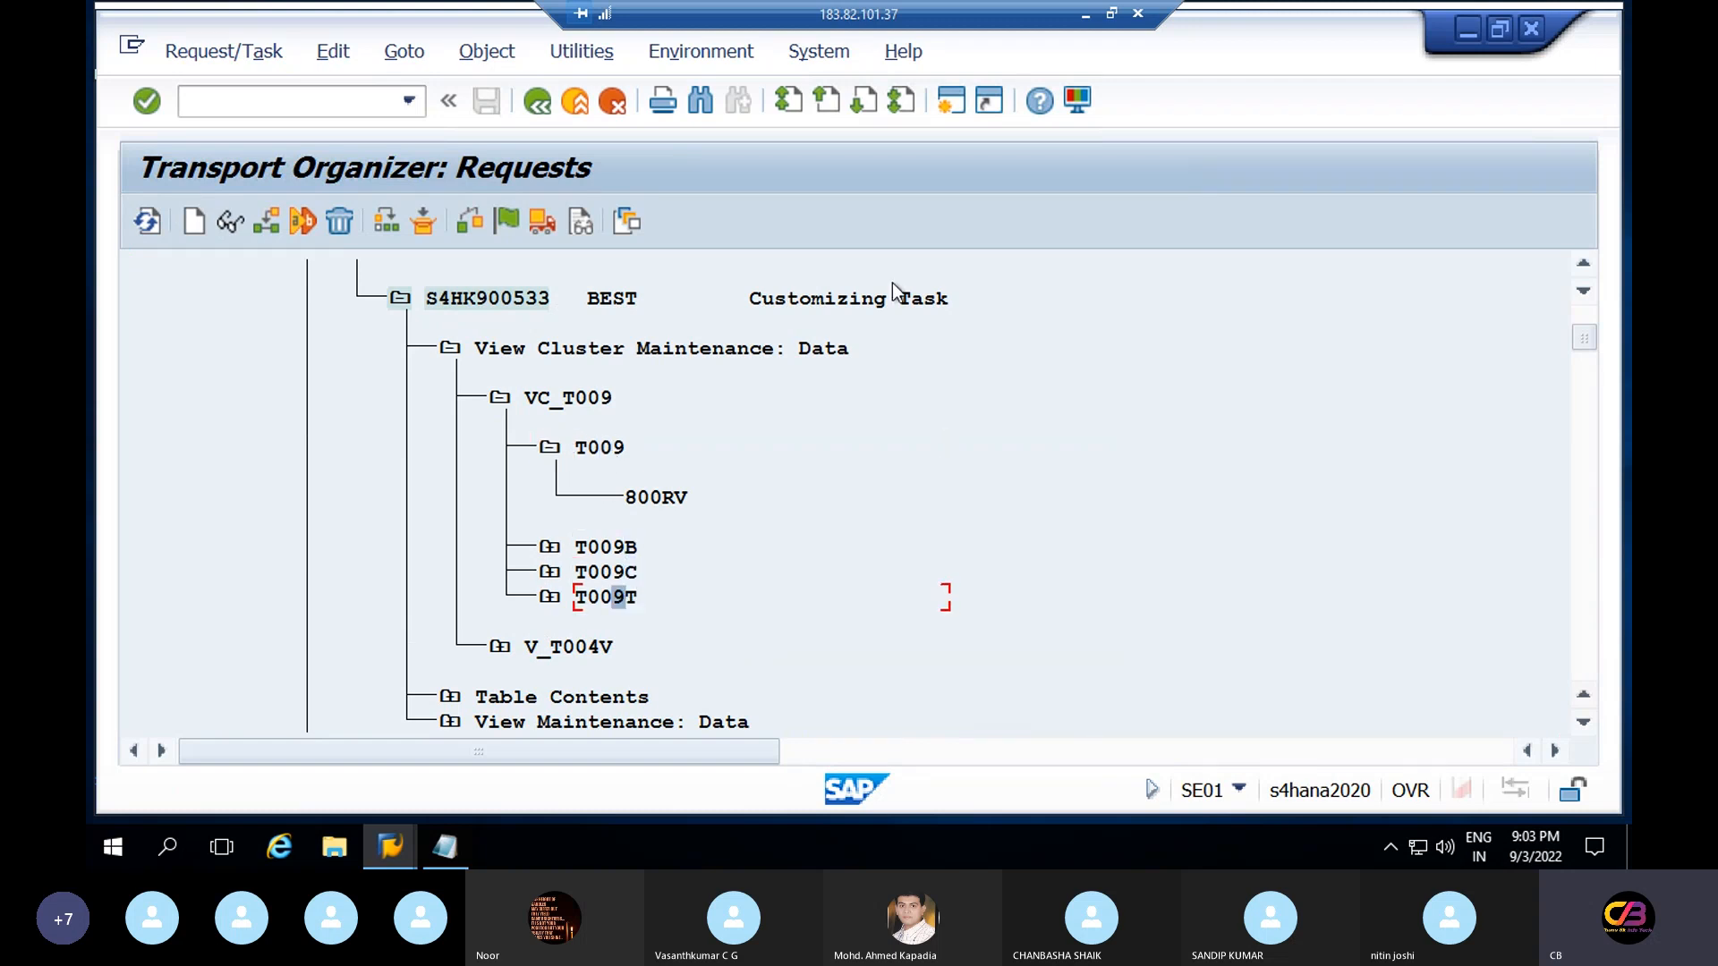
{"action": "left_click", "coordinate": [949, 102]}
Start SE16N in the new session and enter table T009
{"action": "type", "text": "s"}
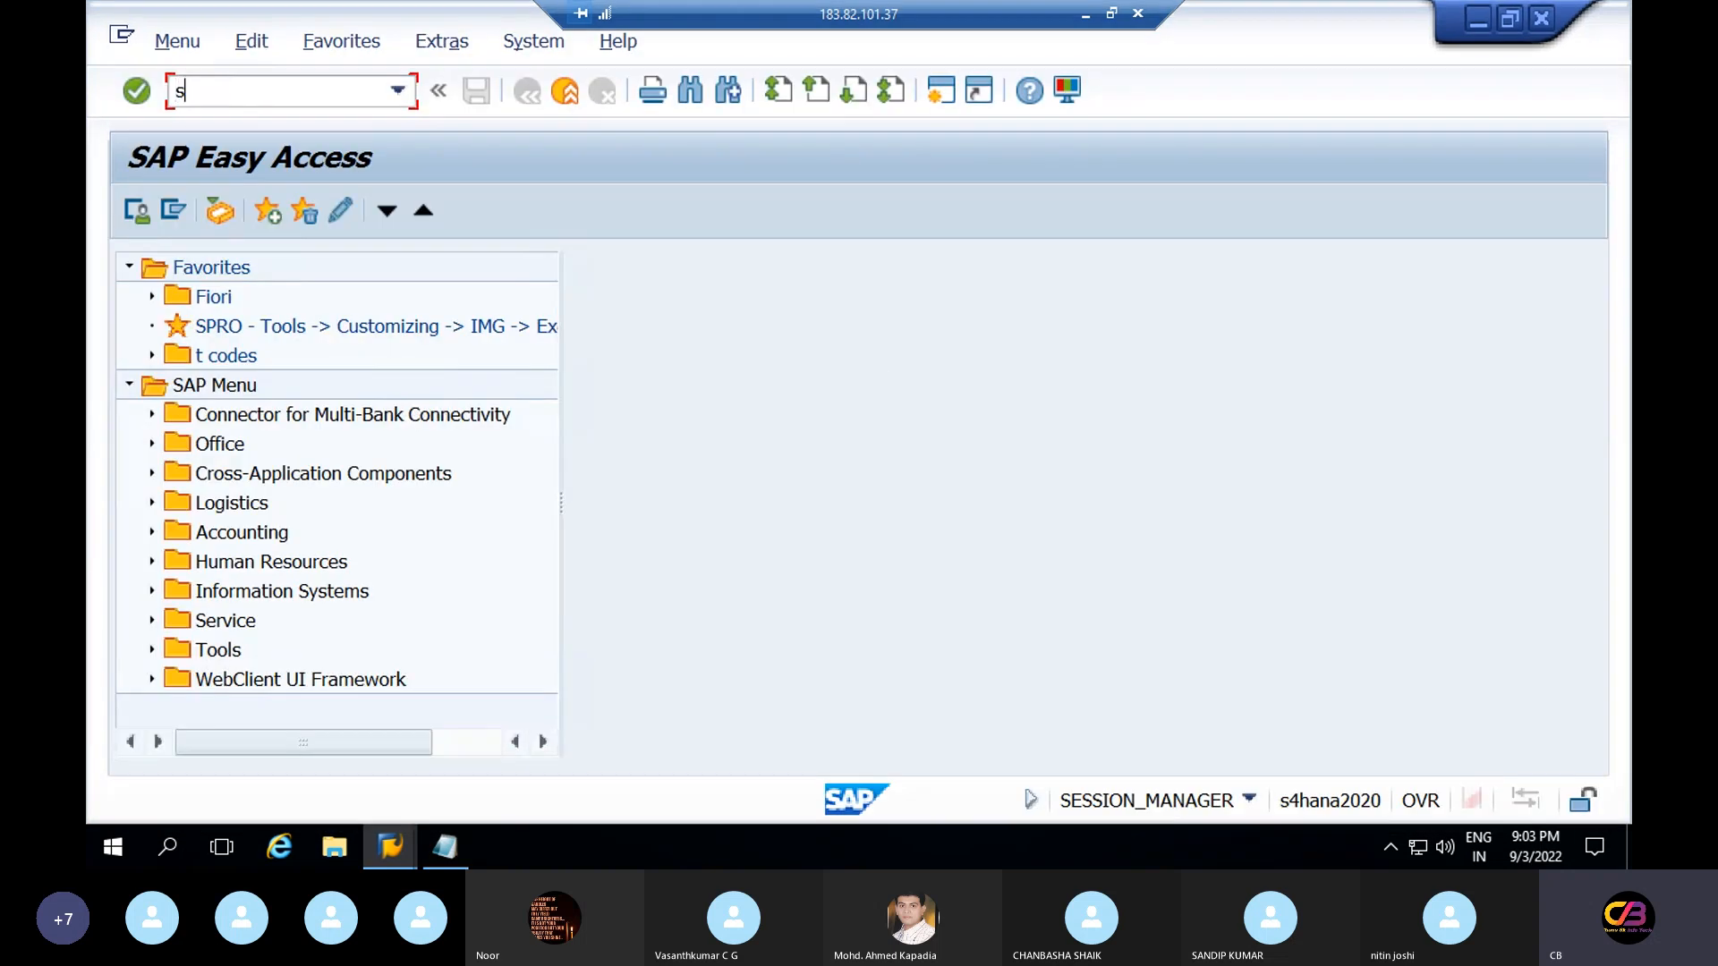
{"action": "type", "text": "e16n"}
{"action": "key", "text": "Return"}
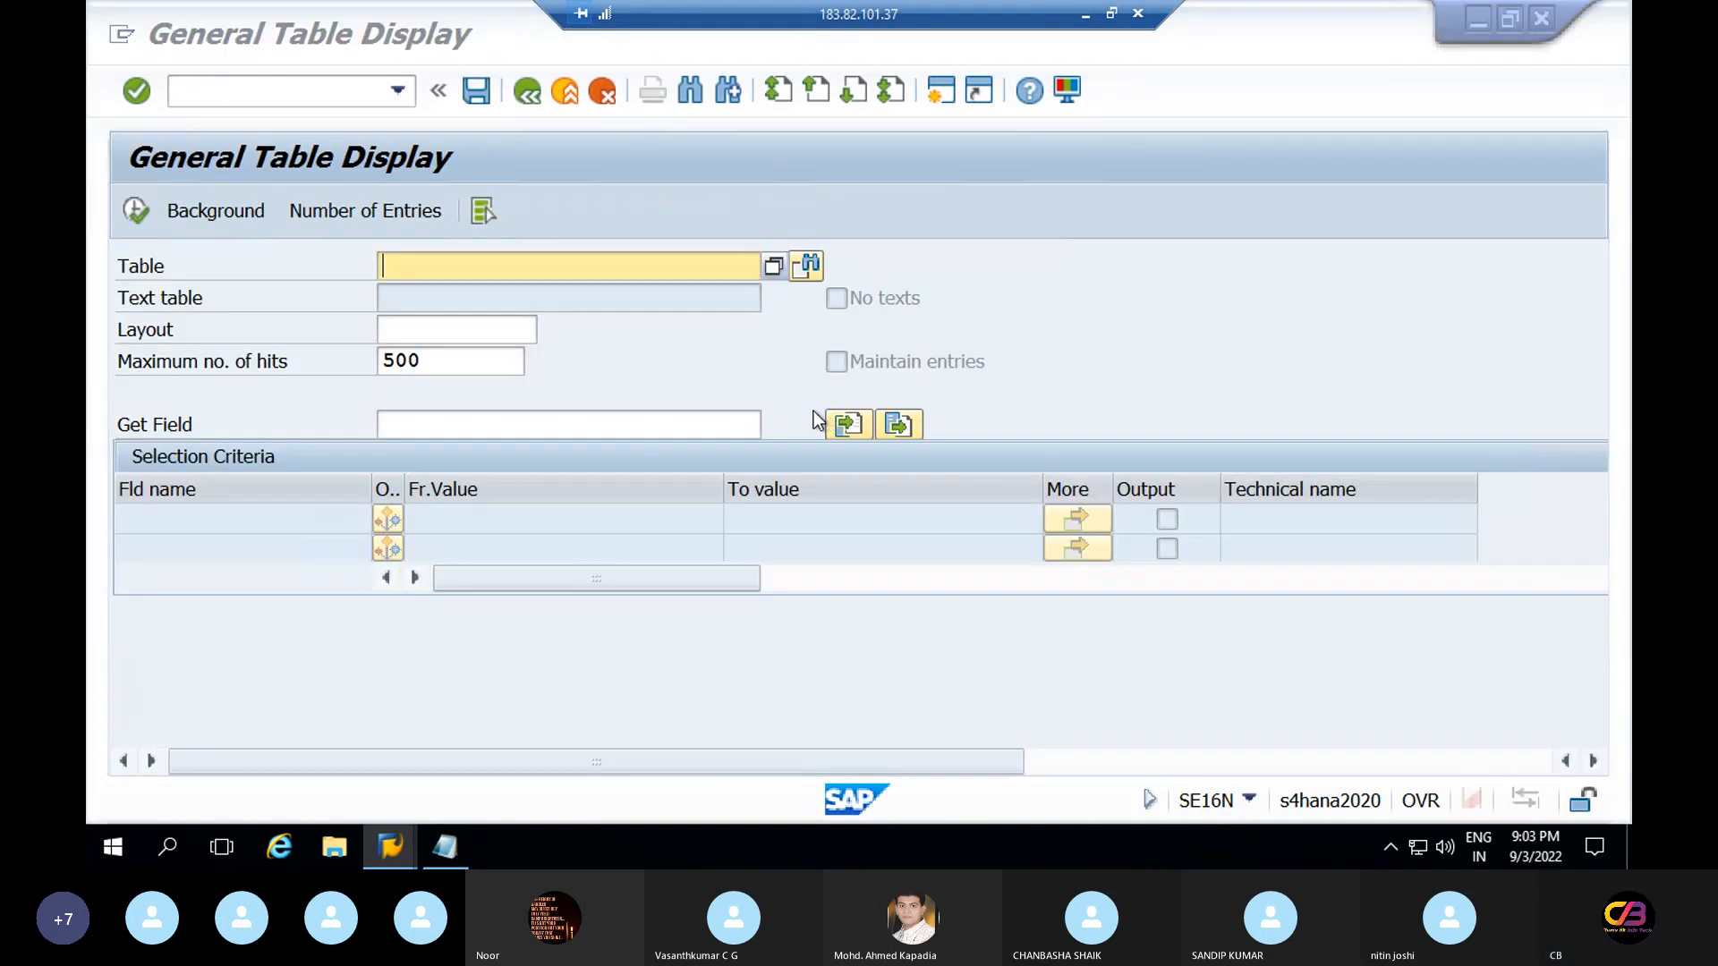
{"action": "key", "text": "alt+Tab"}
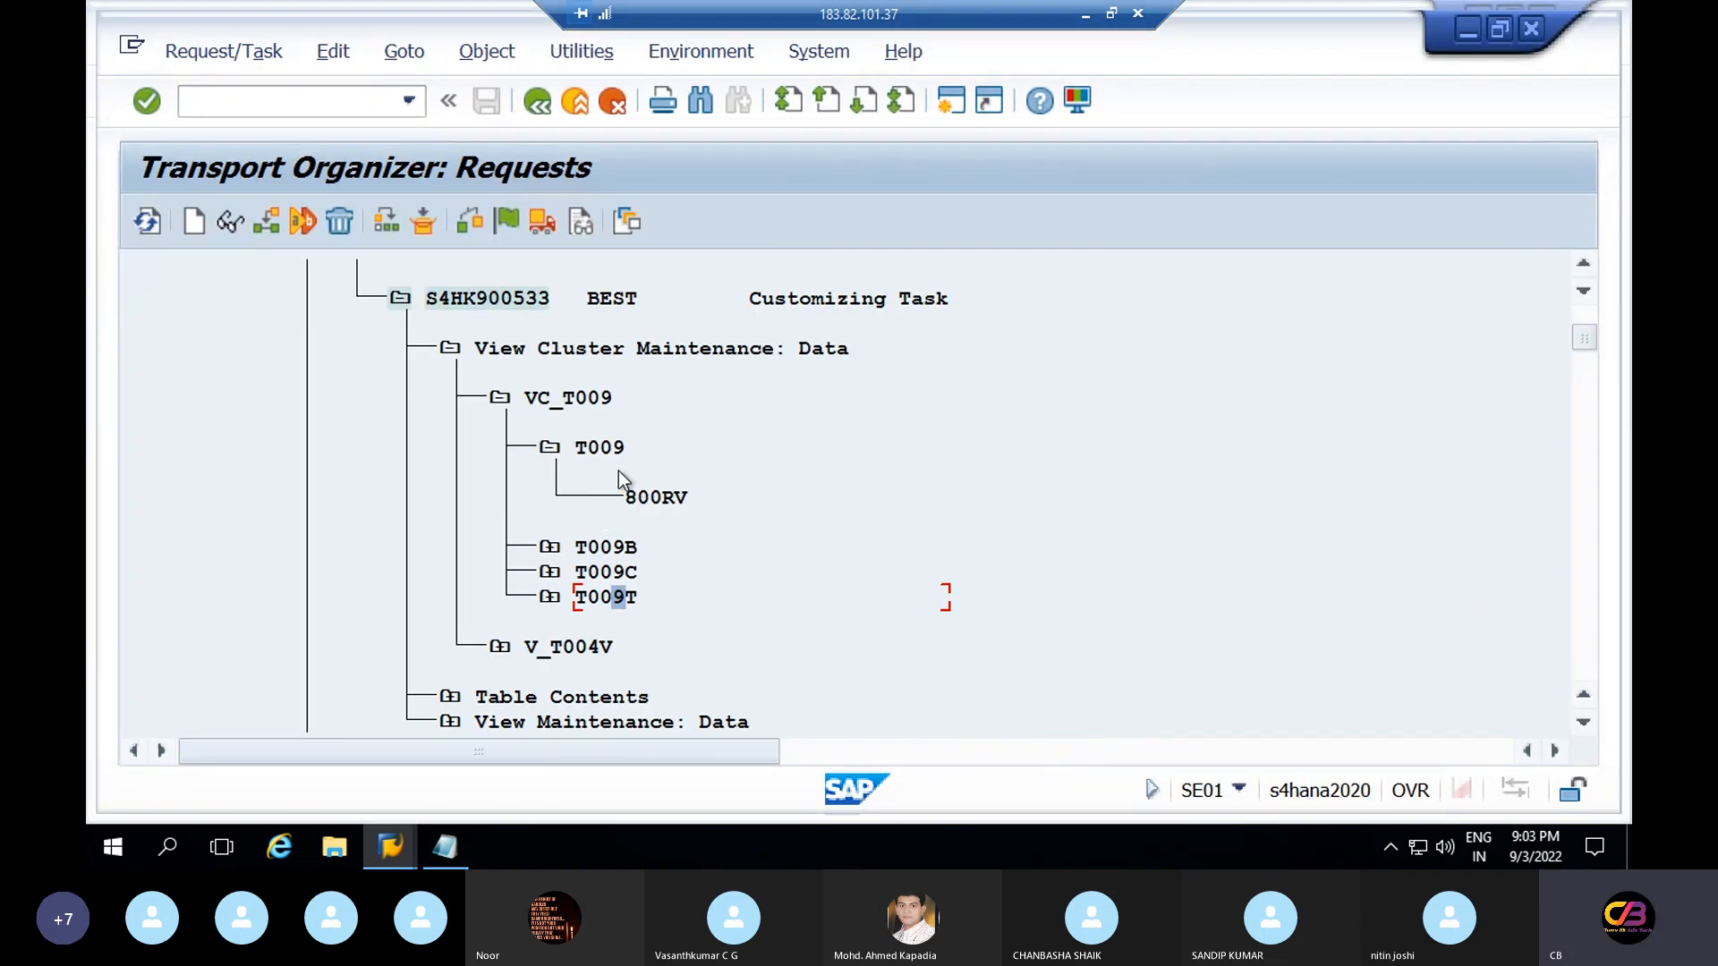
{"action": "key", "text": "alt+Tab"}
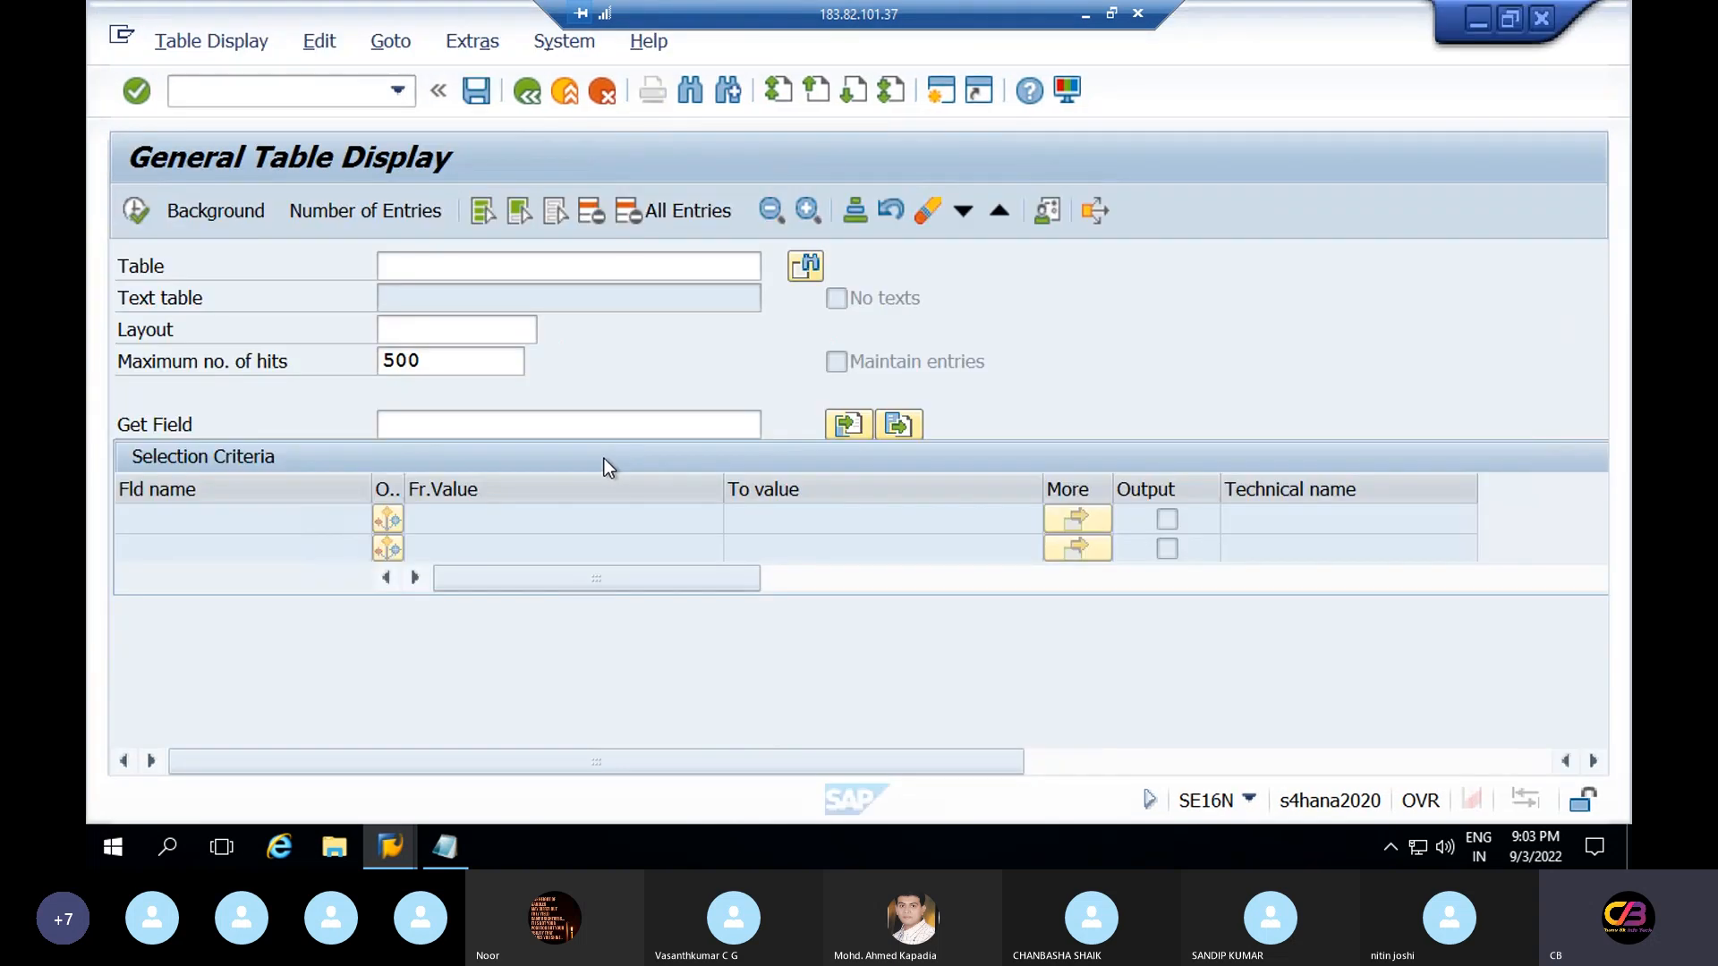
{"action": "type", "text": "t009"}
{"action": "key", "text": "Return"}
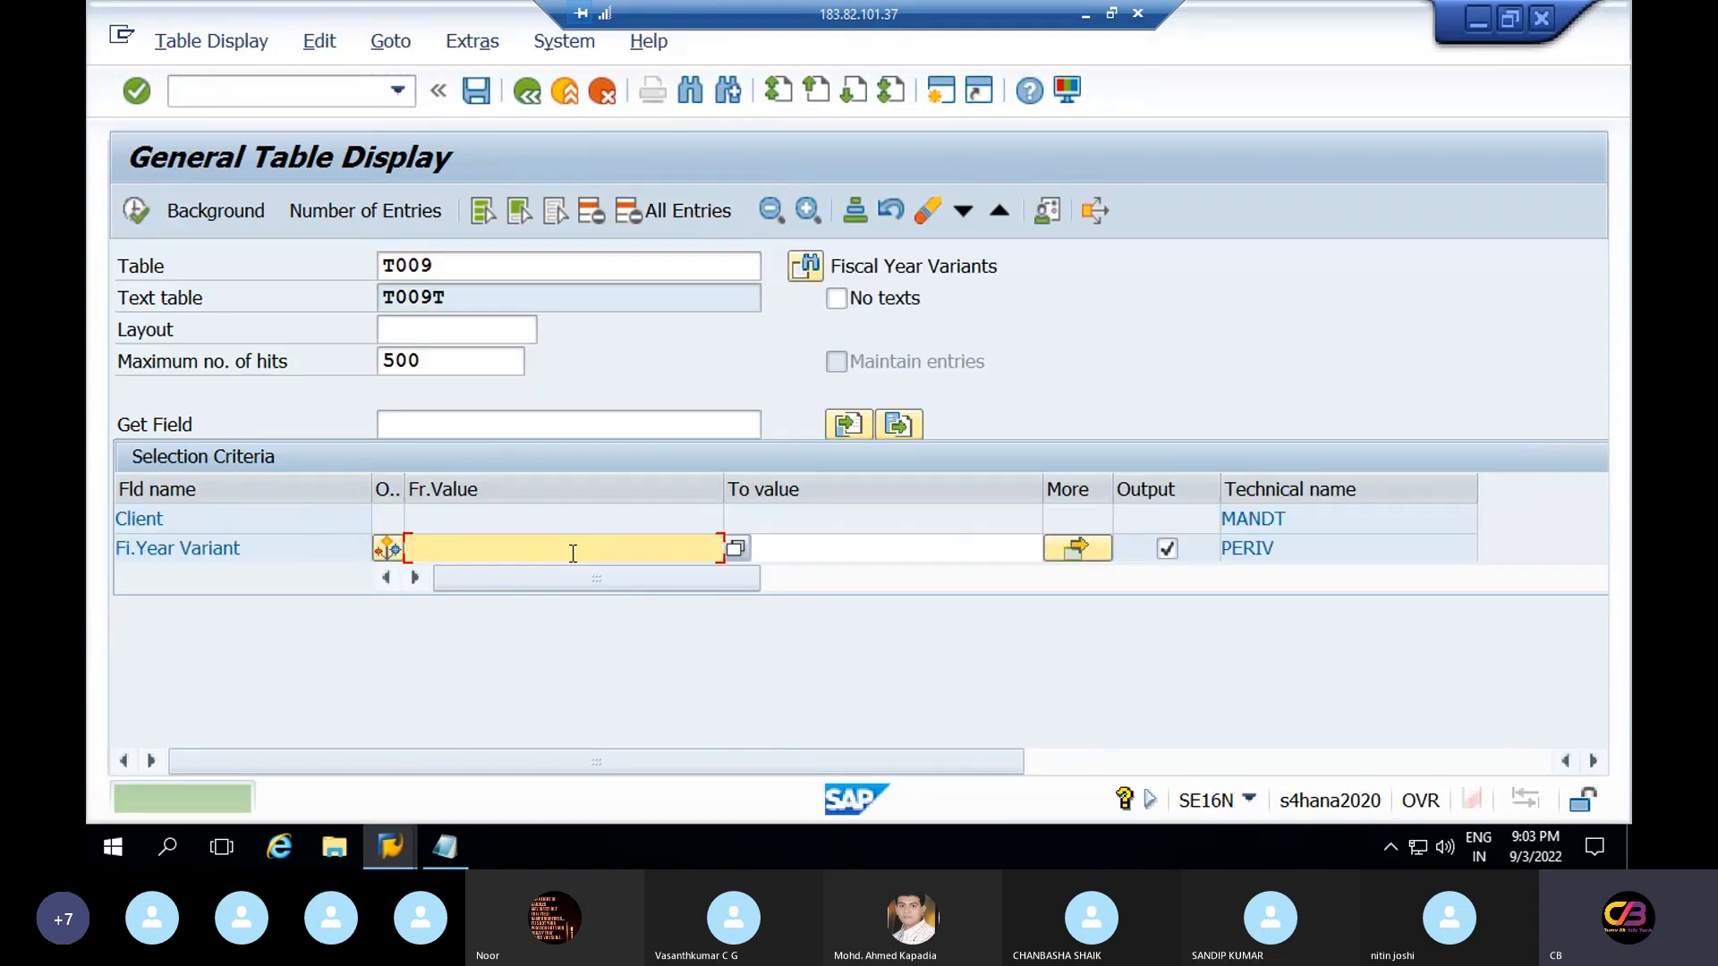
Bring the Transport Organizer request tree window back to the front
{"action": "key", "text": "F10"}
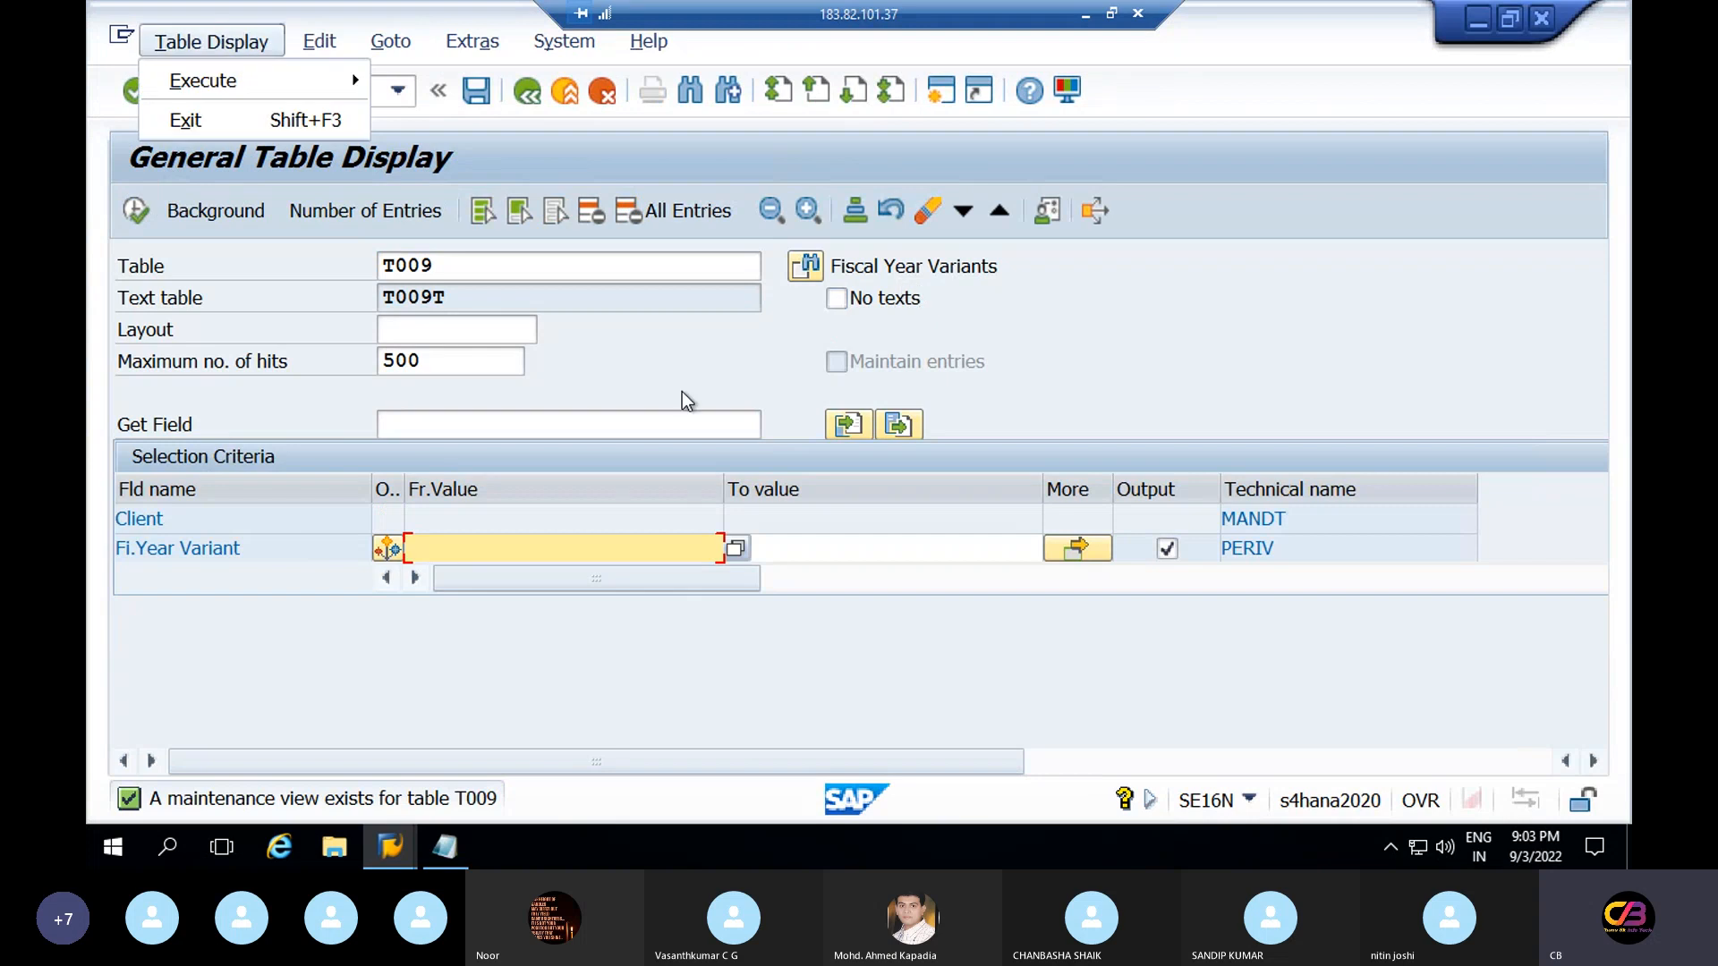
{"action": "left_click", "coordinate": [586, 537]}
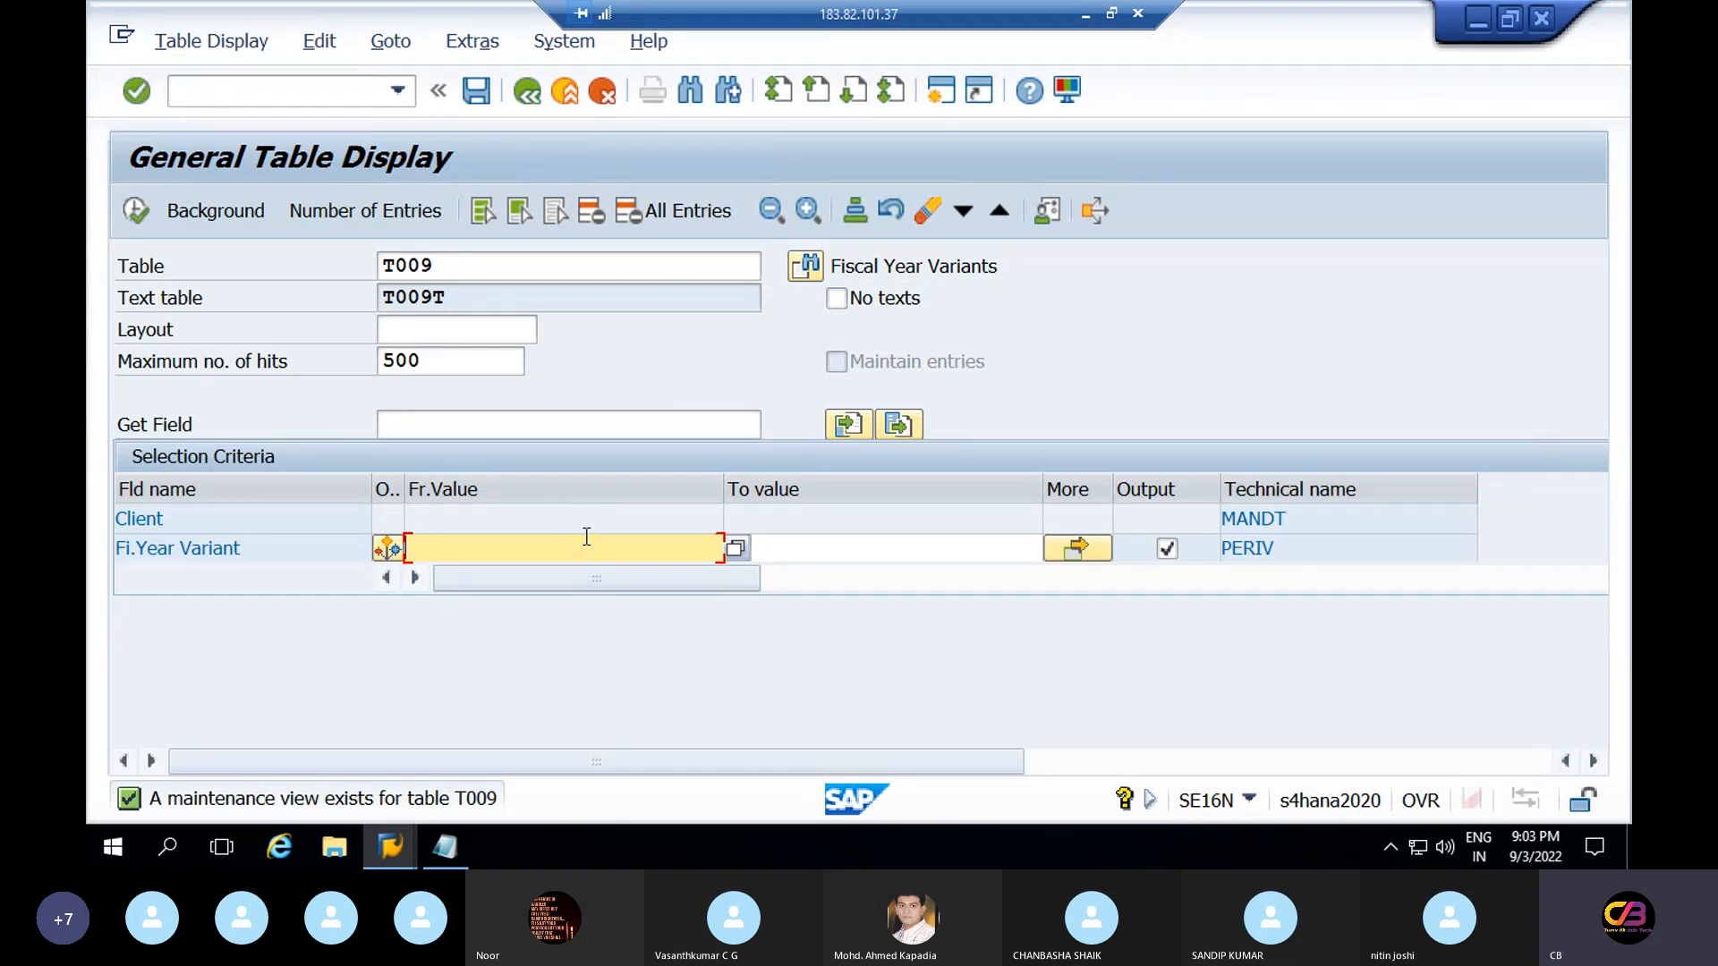
{"action": "left_click", "coordinate": [393, 850]}
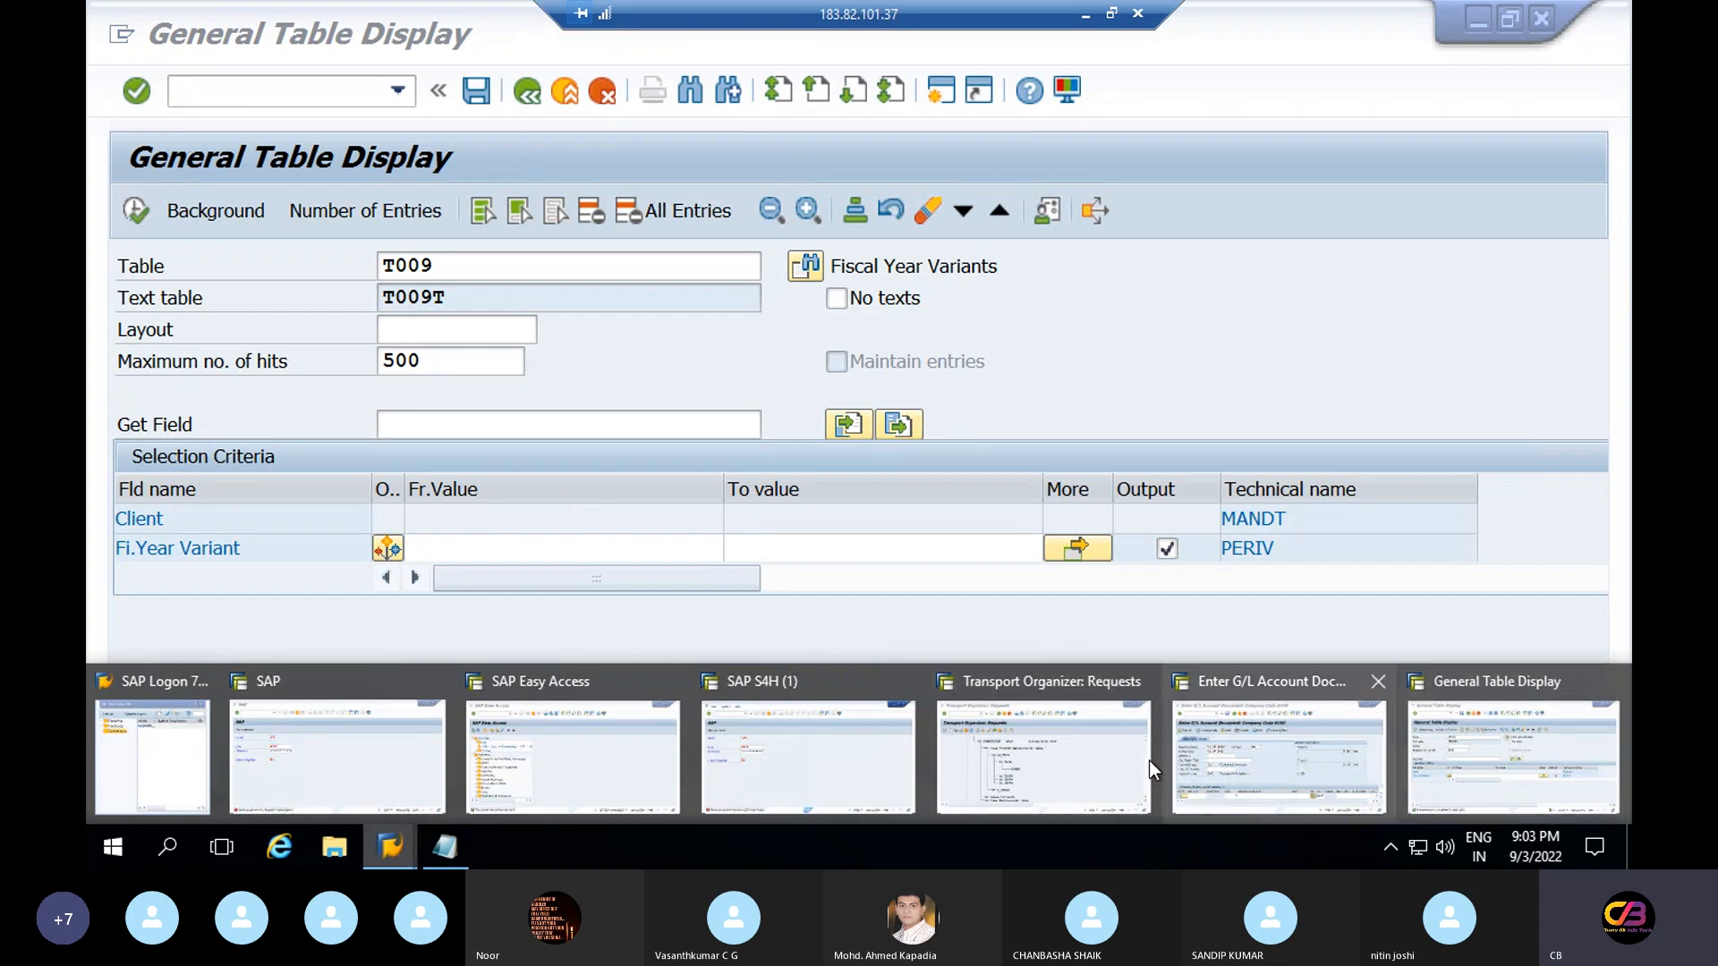
{"action": "left_click", "coordinate": [1067, 781]}
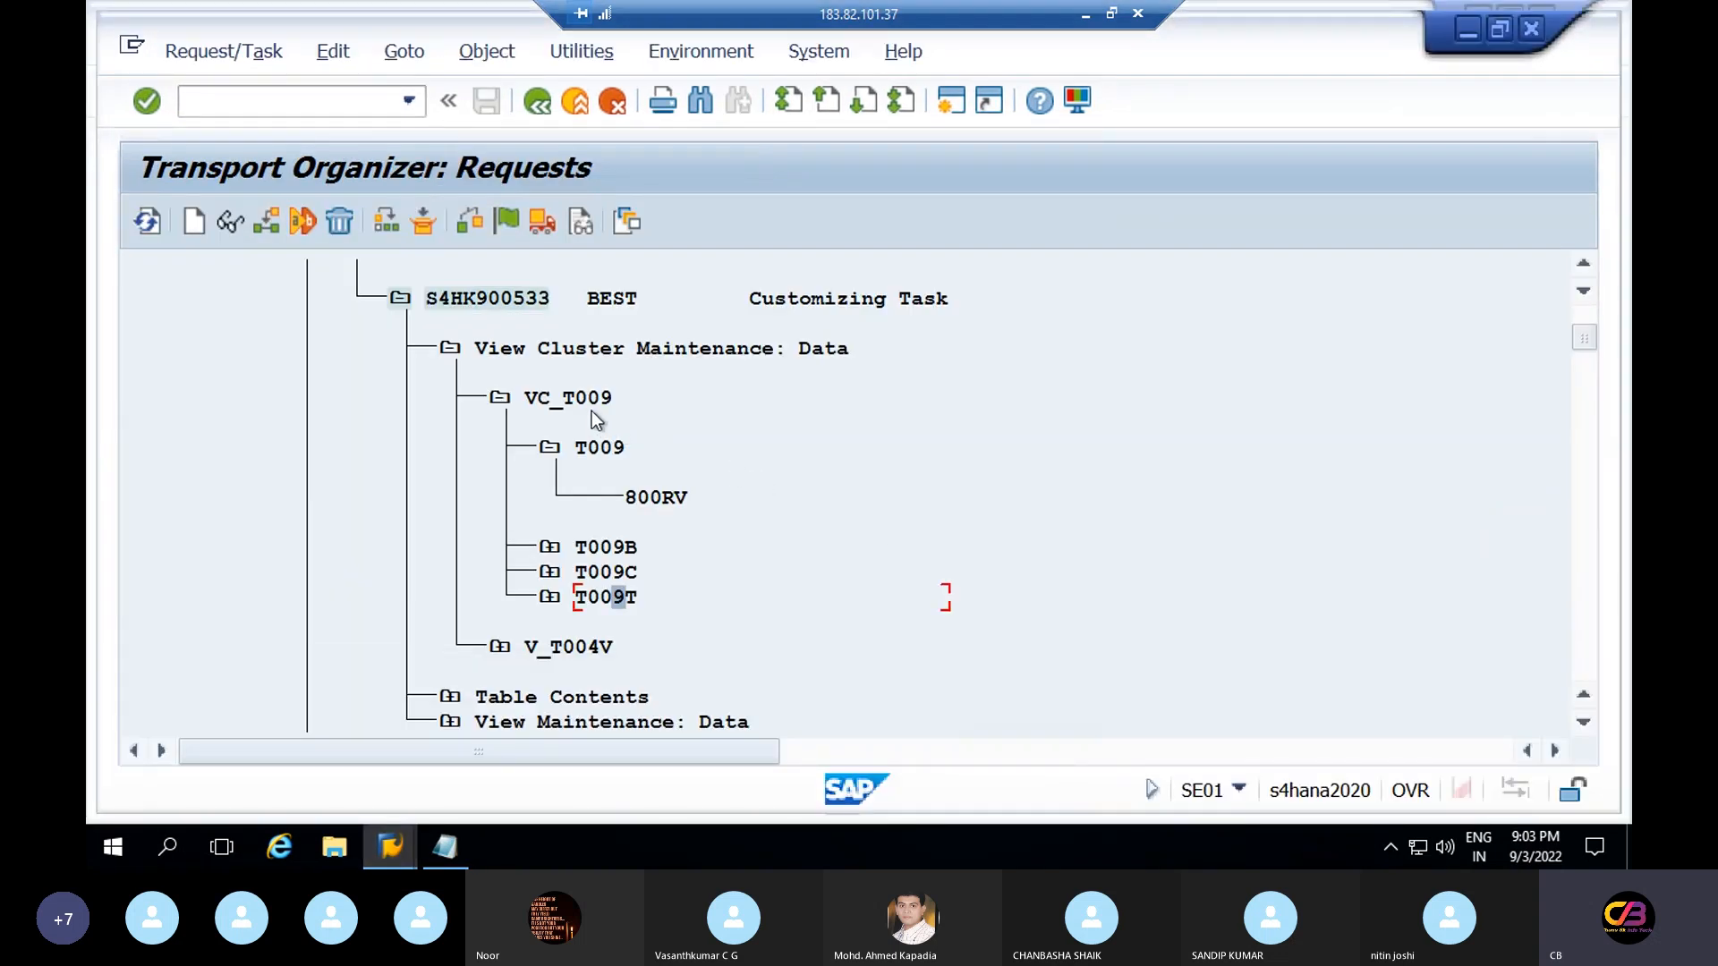
Select T009B in the request tree and load table T009B in SE16N
{"action": "left_click", "coordinate": [549, 447]}
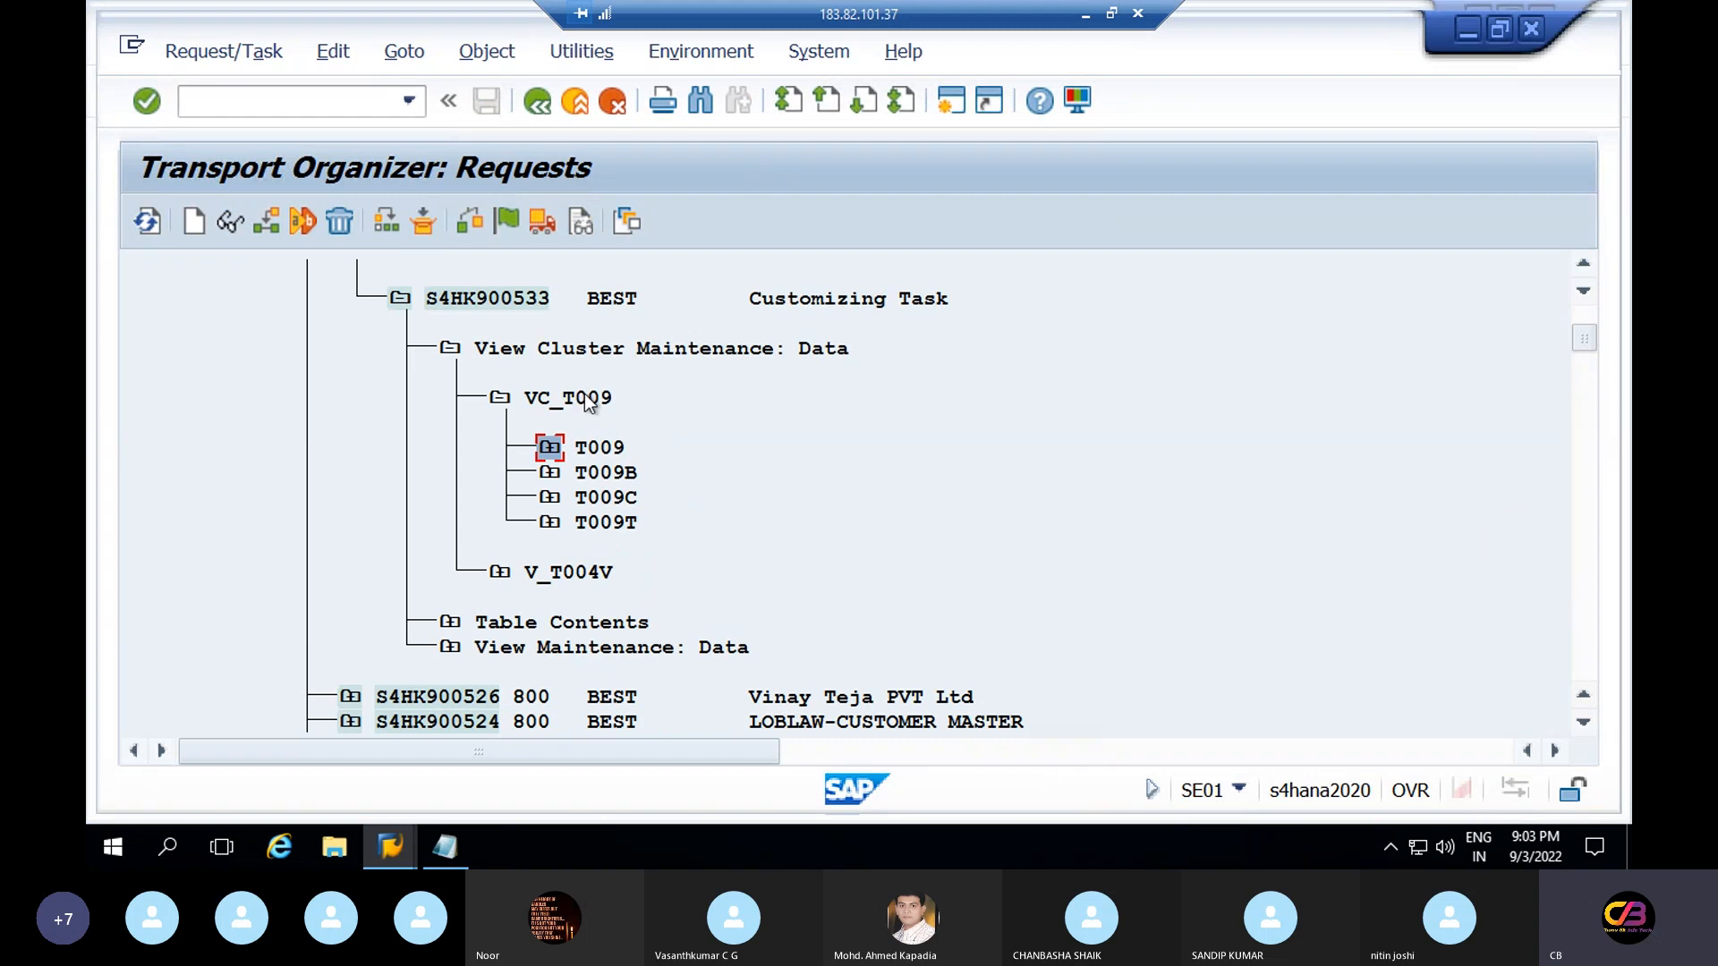
{"action": "left_click", "coordinate": [606, 472]}
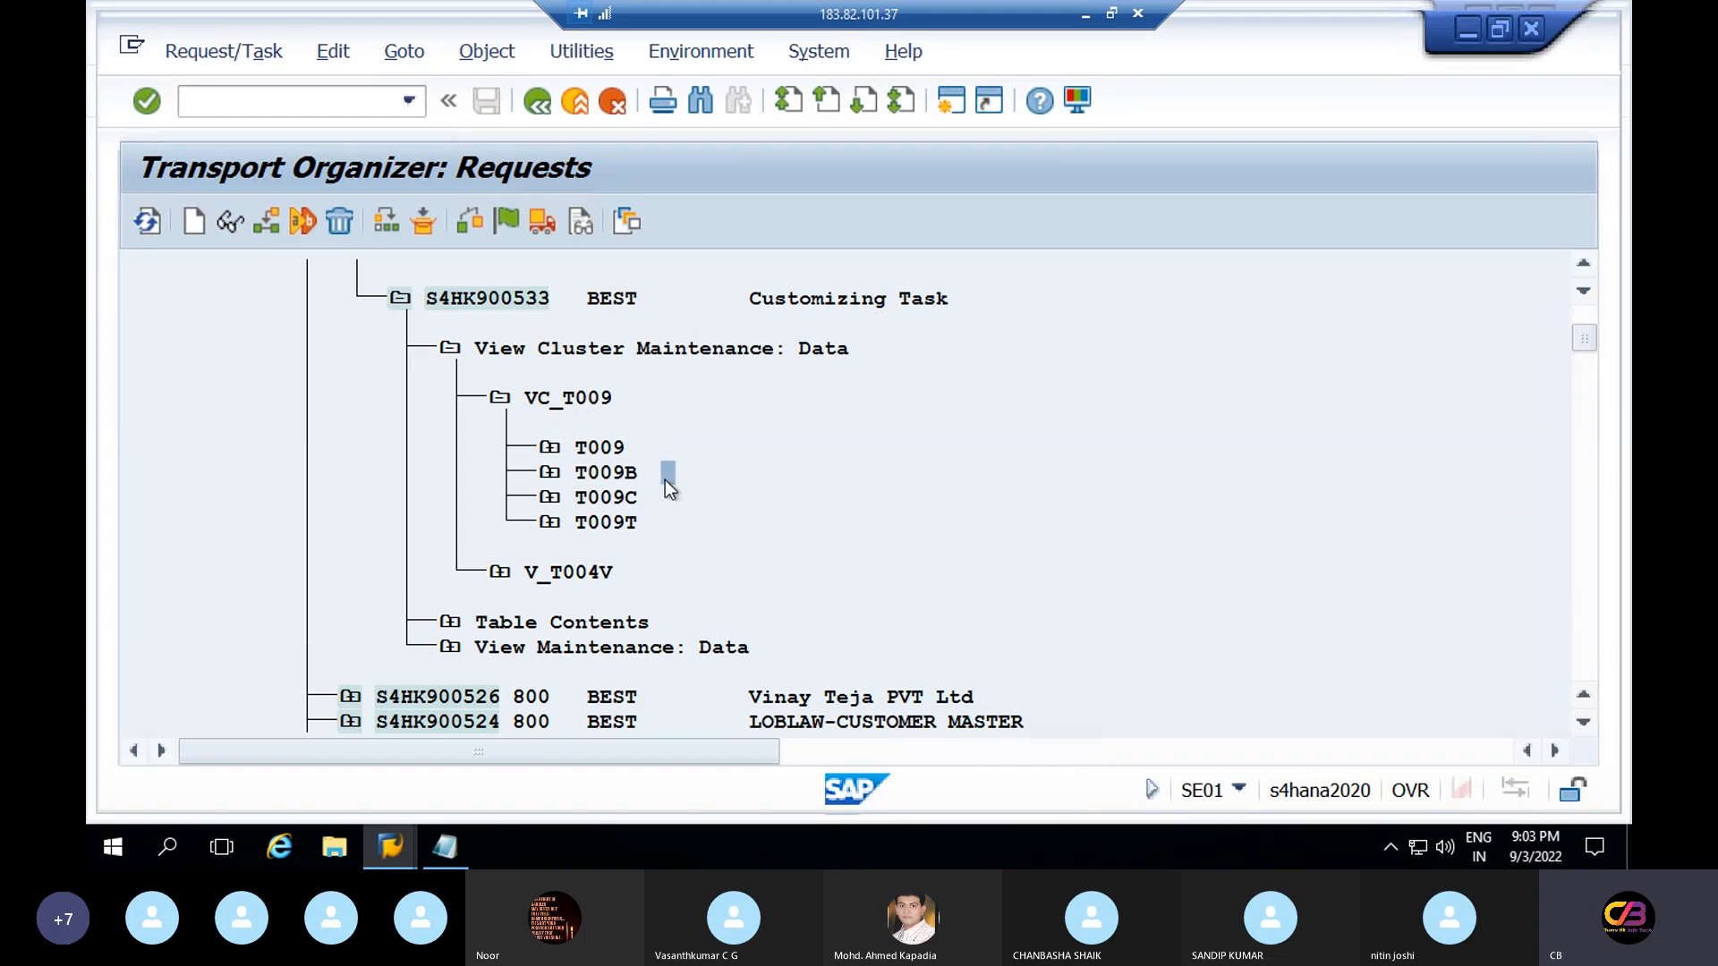
{"action": "key", "text": "alt+Tab"}
{"action": "left_click", "coordinate": [466, 264]}
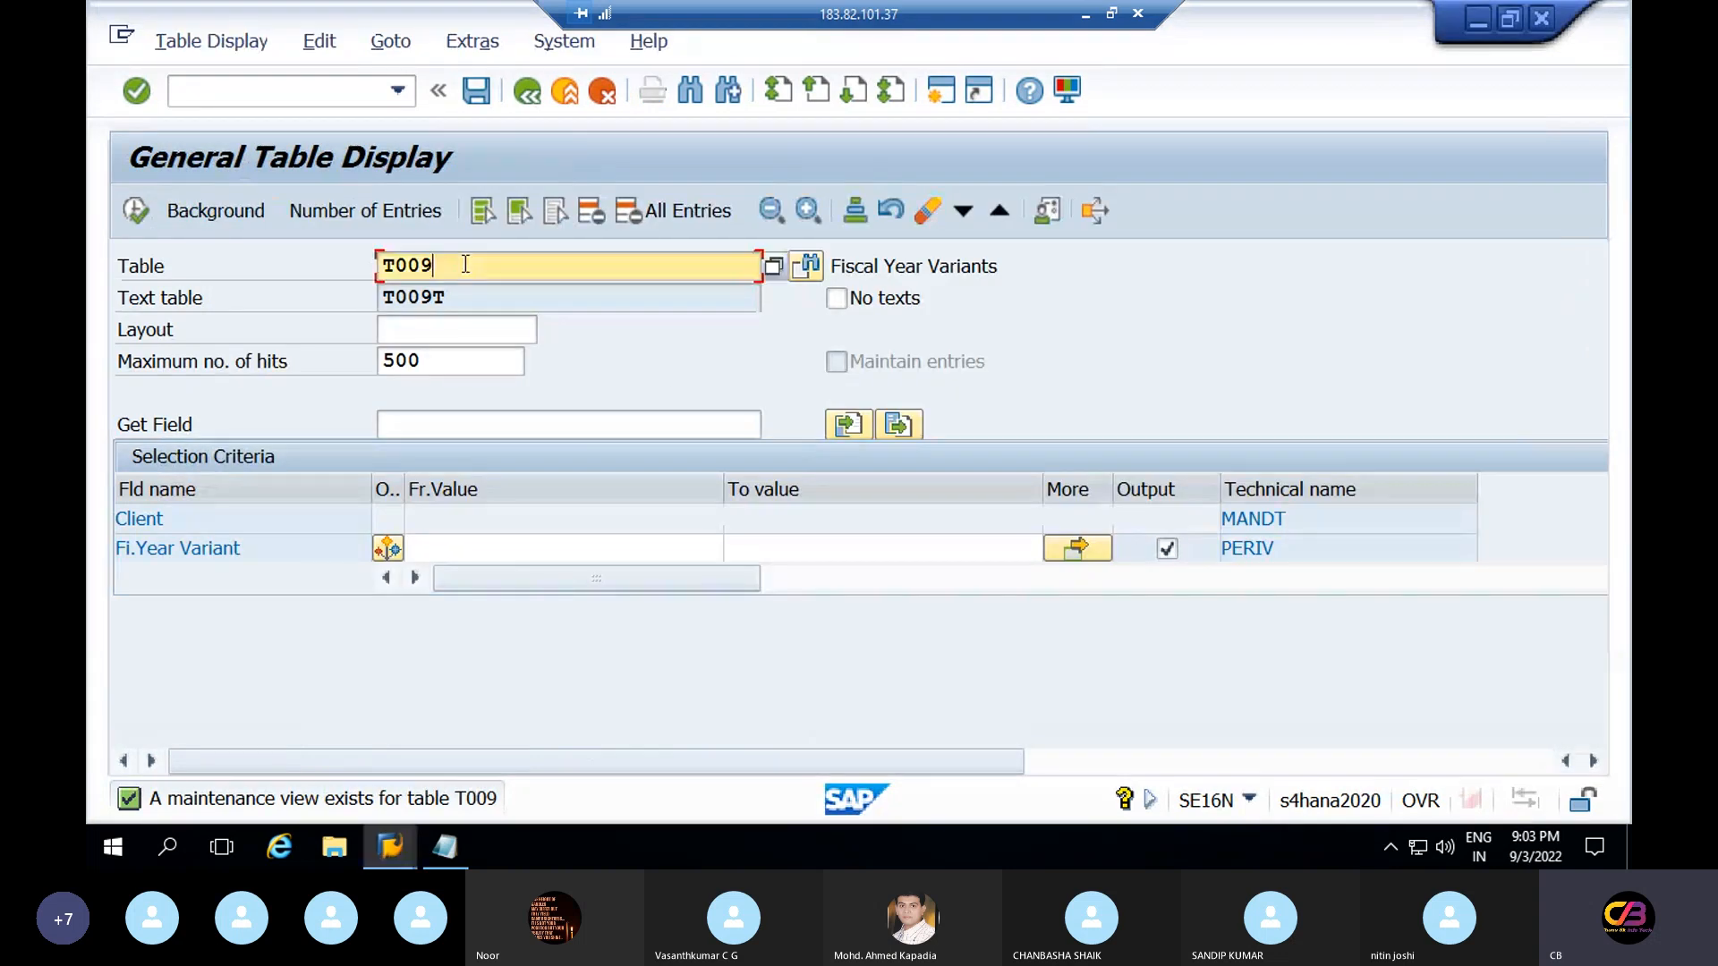
{"action": "type", "text": "B"}
{"action": "key", "text": "Return"}
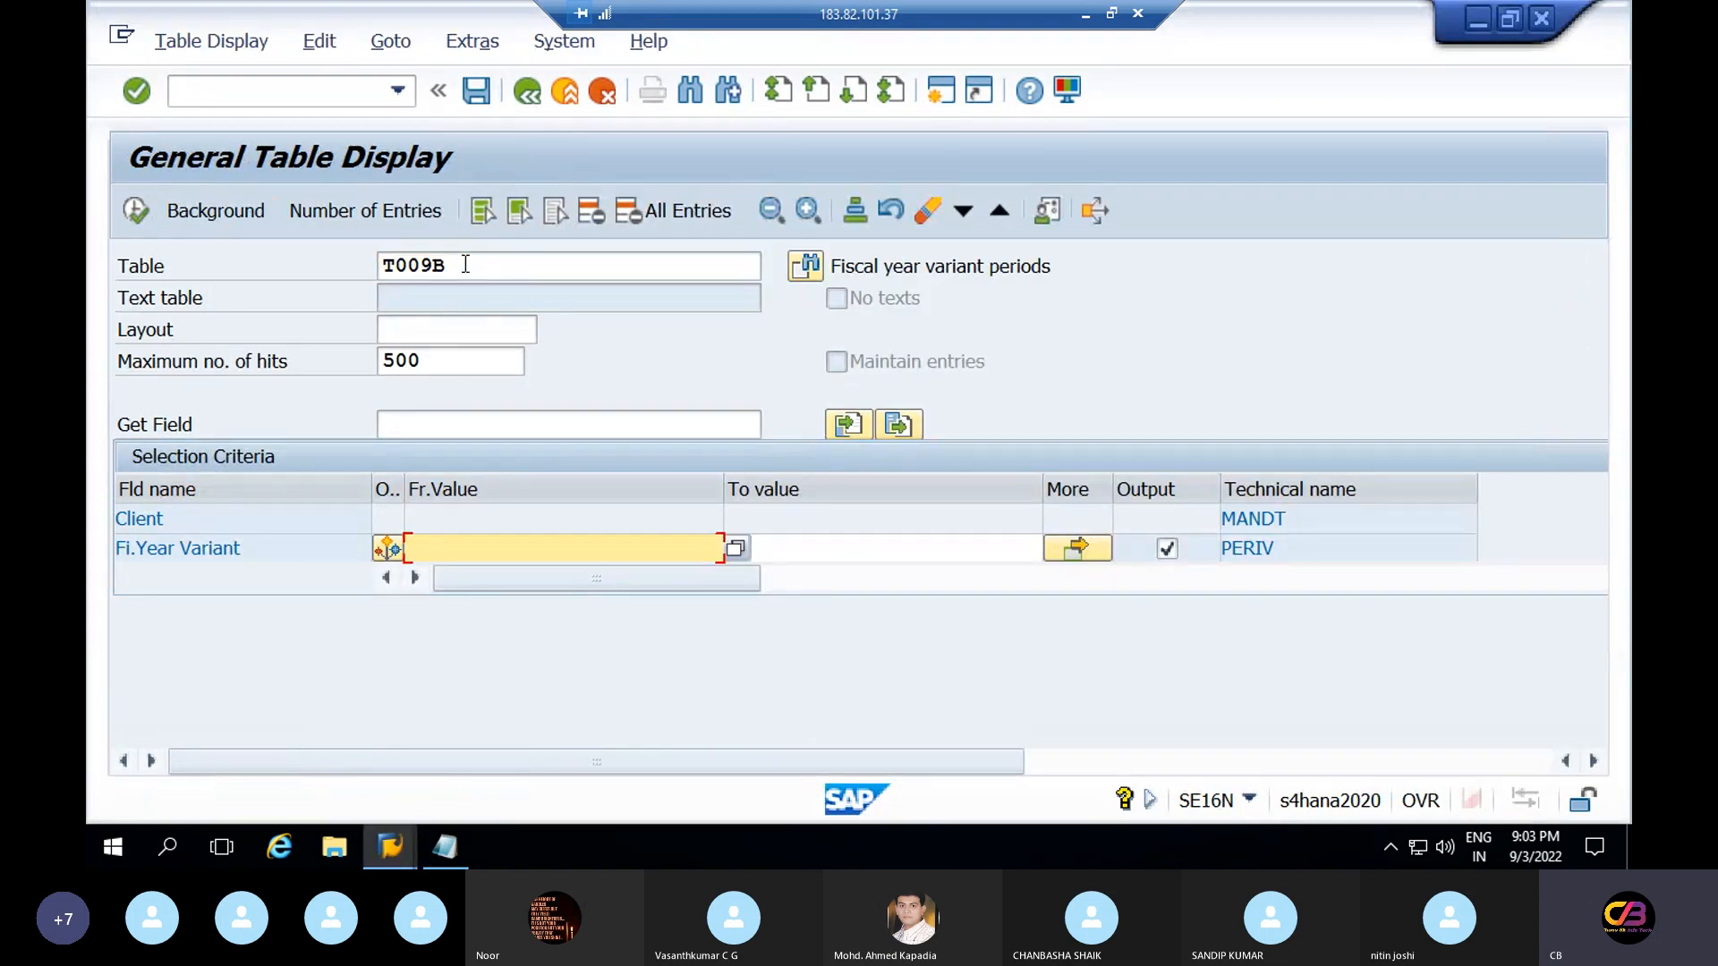
{"action": "left_click", "coordinate": [1040, 266]}
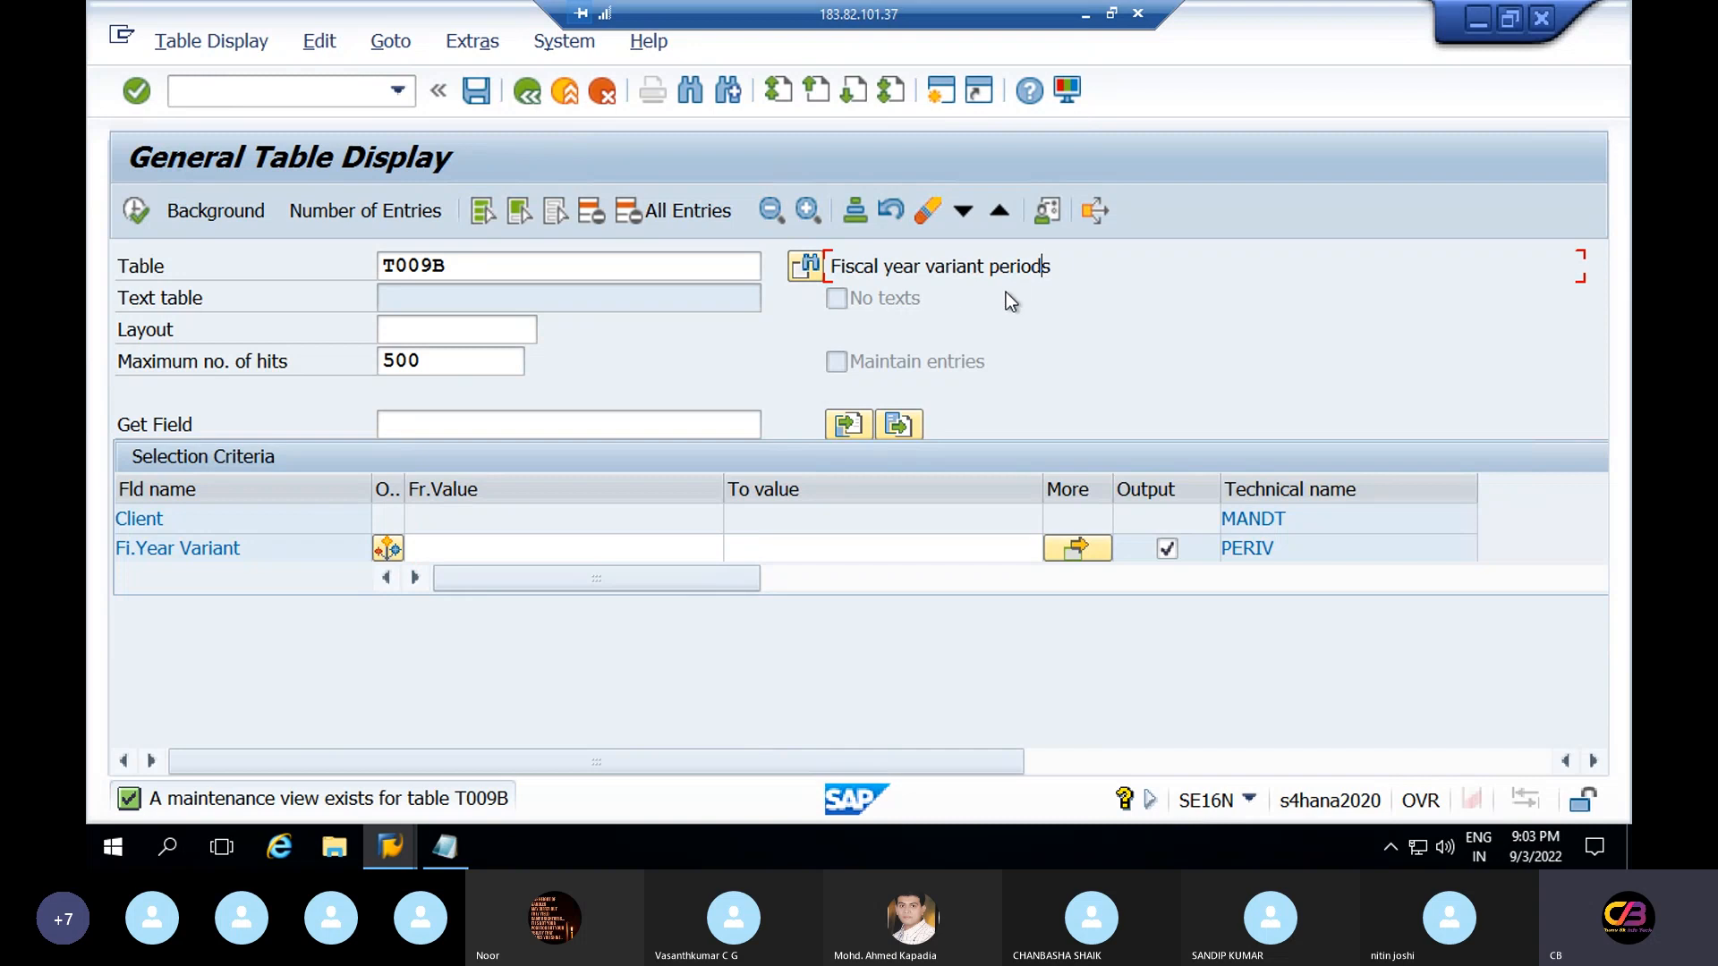
Expand and collapse T009C in the request tree to review its recorded entries
{"action": "key", "text": "alt+Tab"}
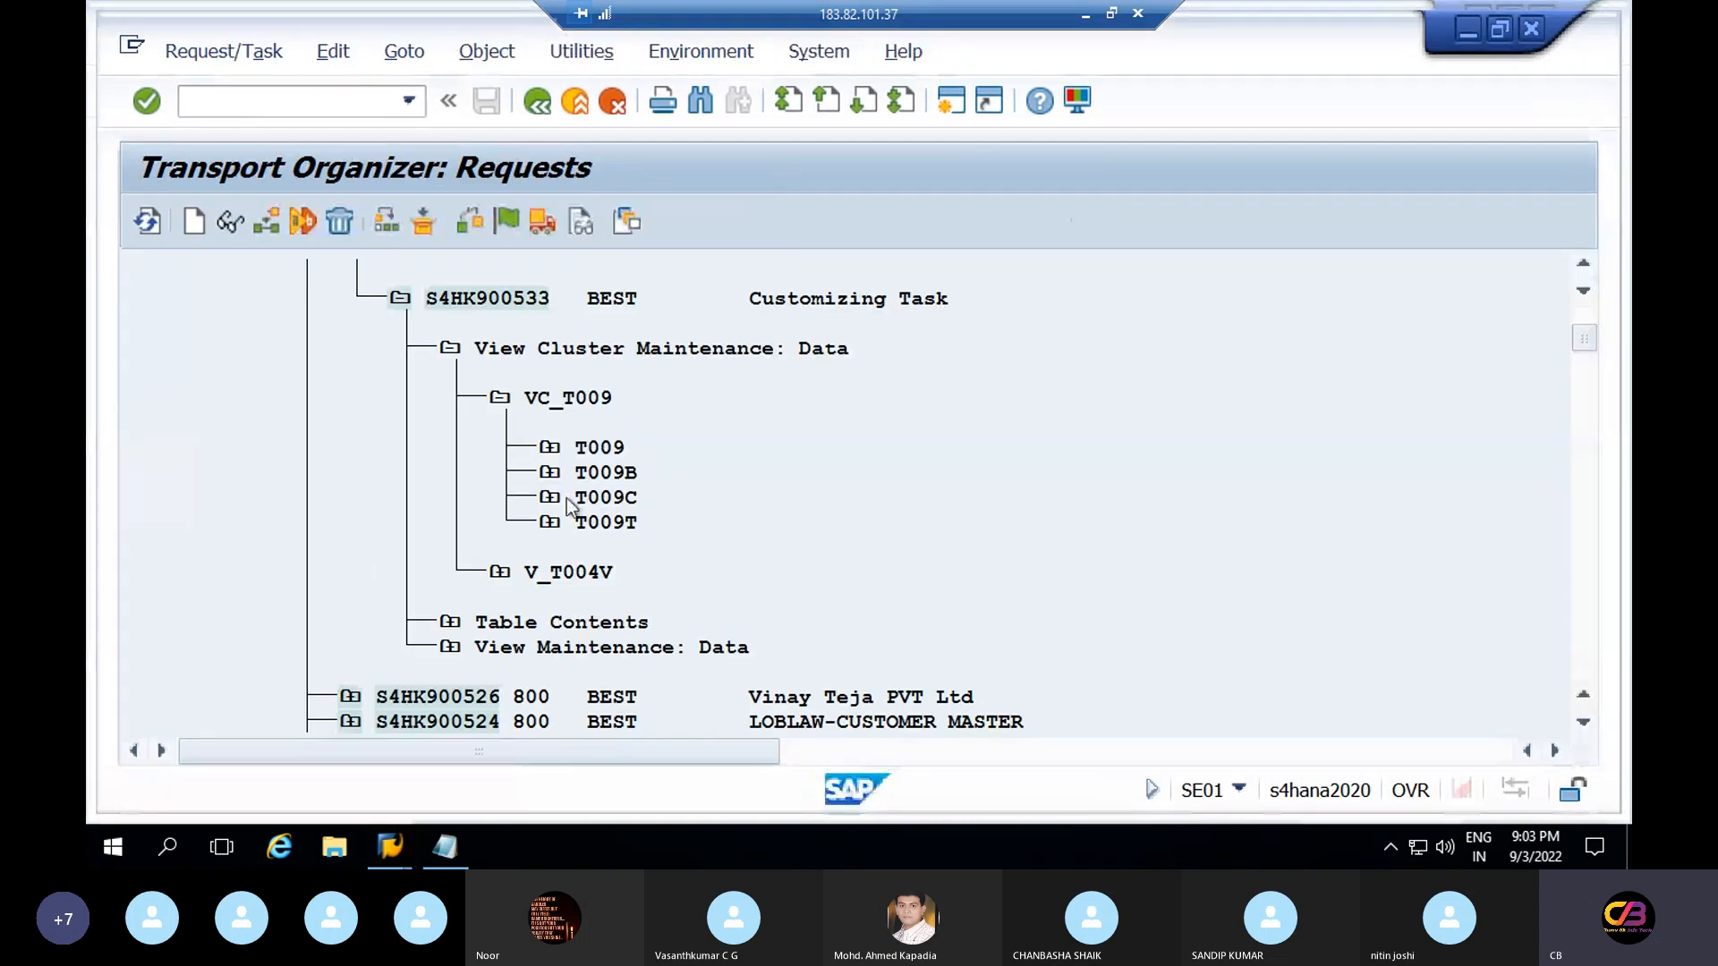
{"action": "left_click", "coordinate": [552, 497]}
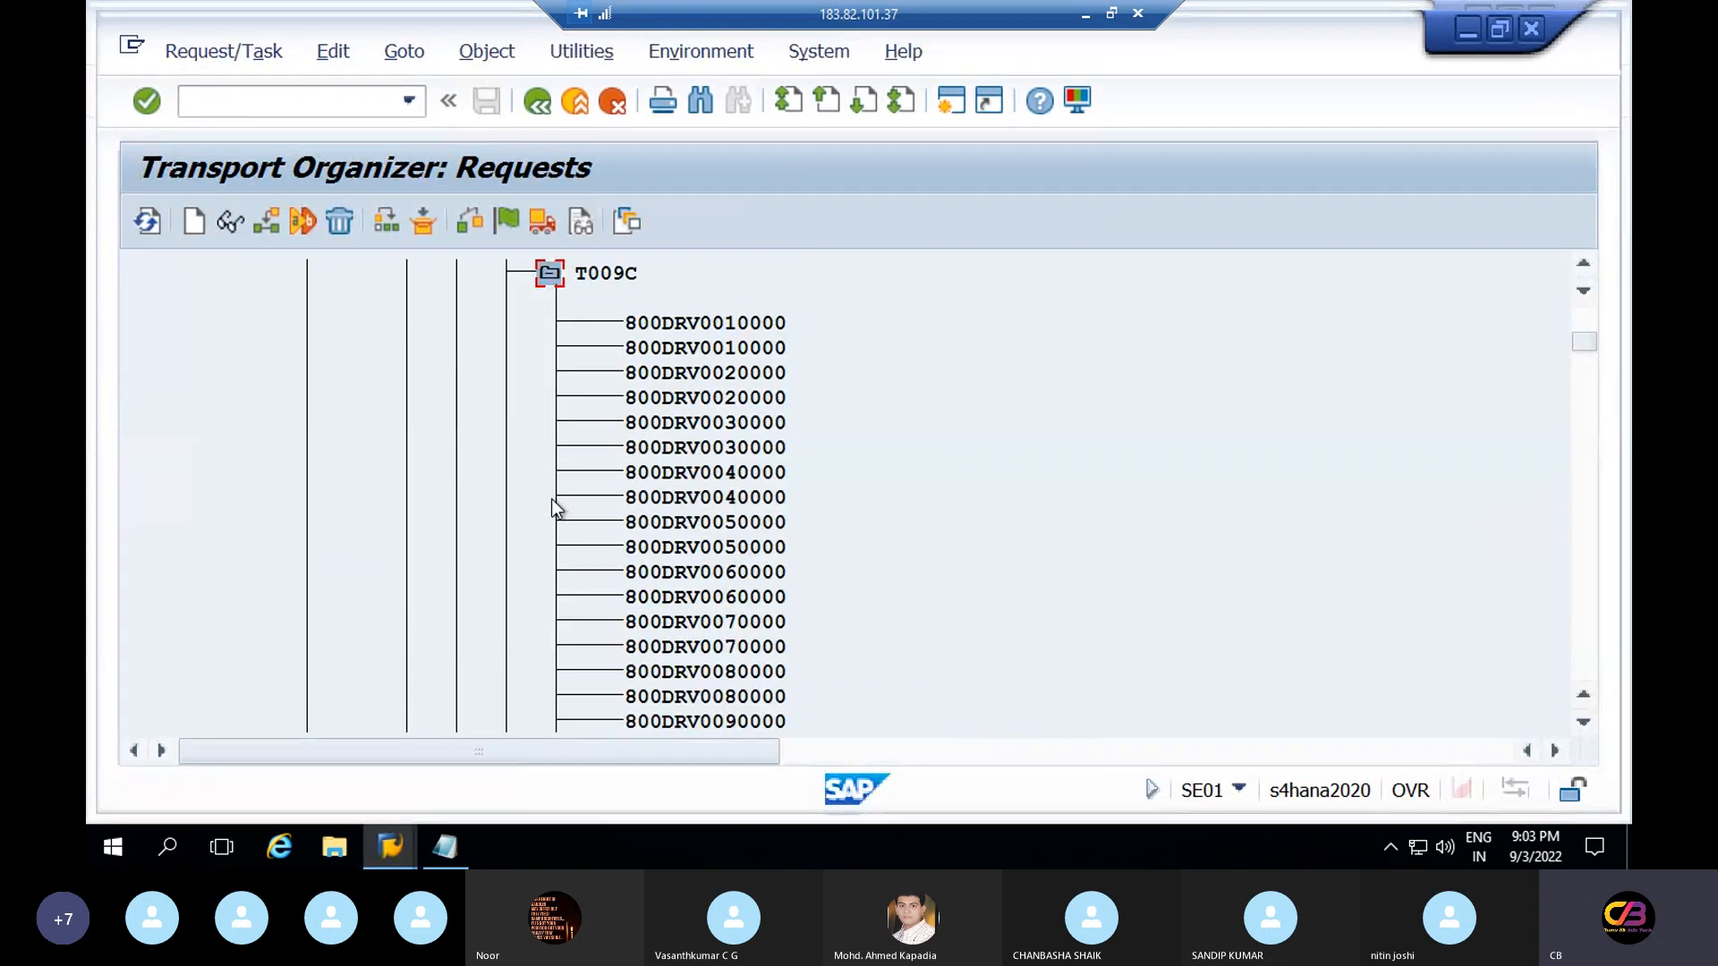
{"action": "left_click", "coordinate": [547, 277]}
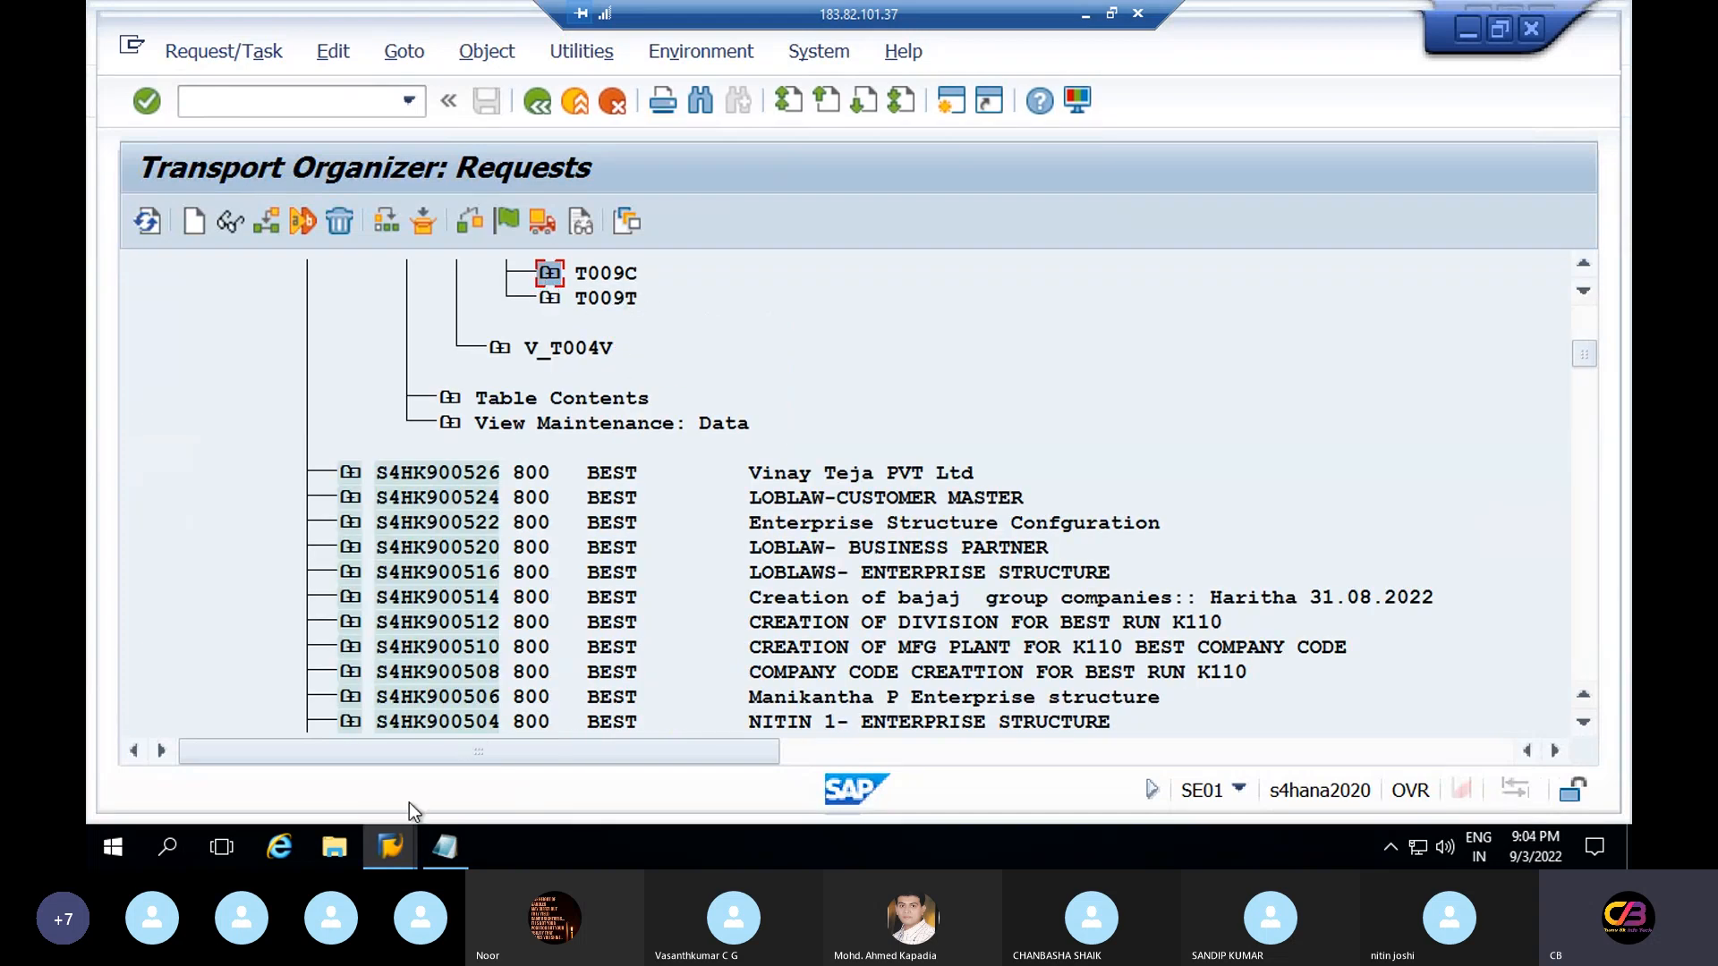
Change the SE16N table to T009C (Period names) and load it
{"action": "left_click", "coordinate": [406, 850]}
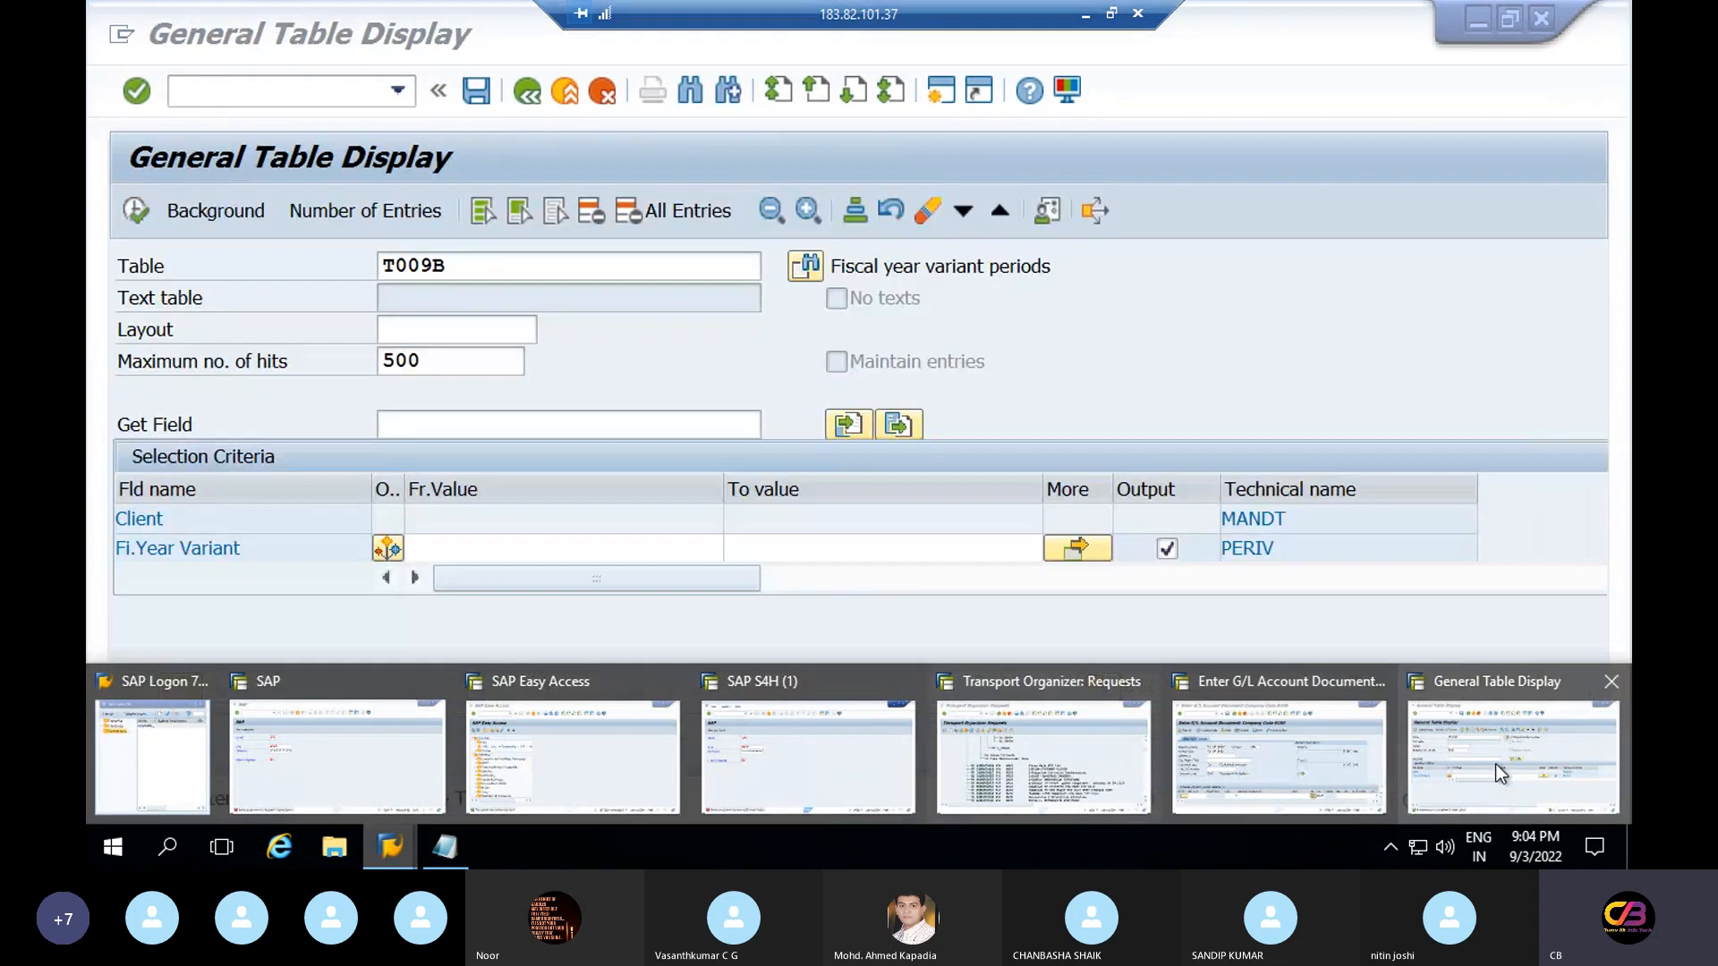
{"action": "left_click", "coordinate": [1512, 756]}
{"action": "left_click", "coordinate": [494, 277]}
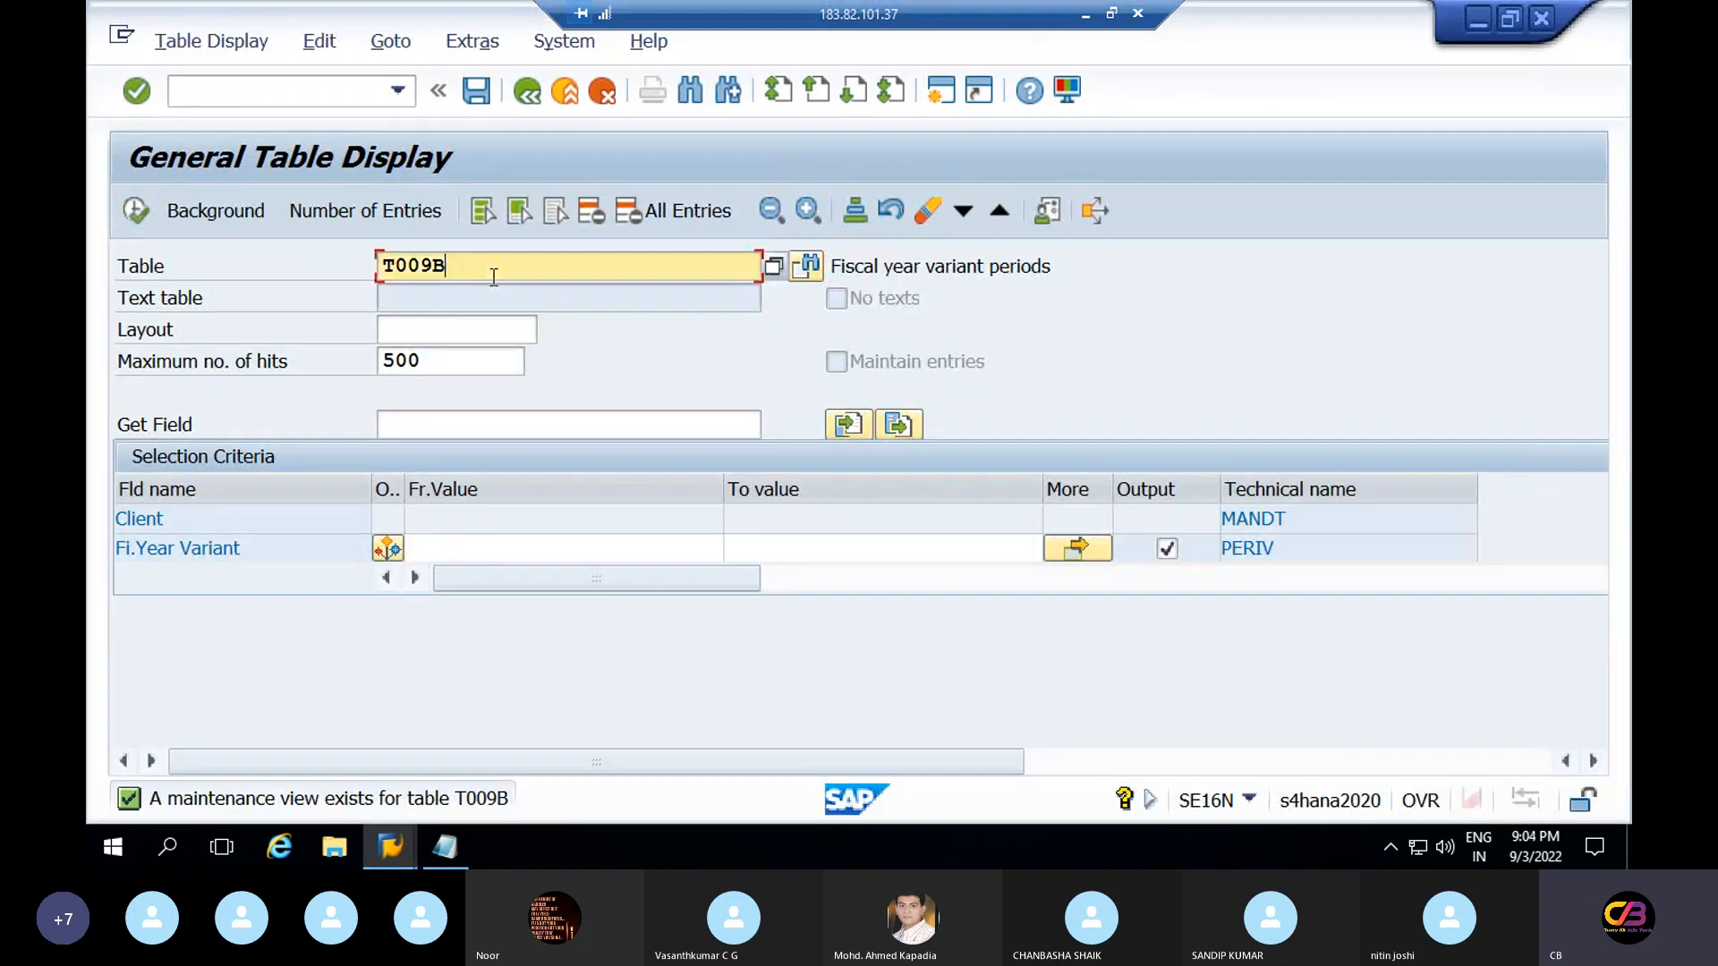
{"action": "key", "text": "BackSpace"}
{"action": "type", "text": "c"}
{"action": "key", "text": "Return"}
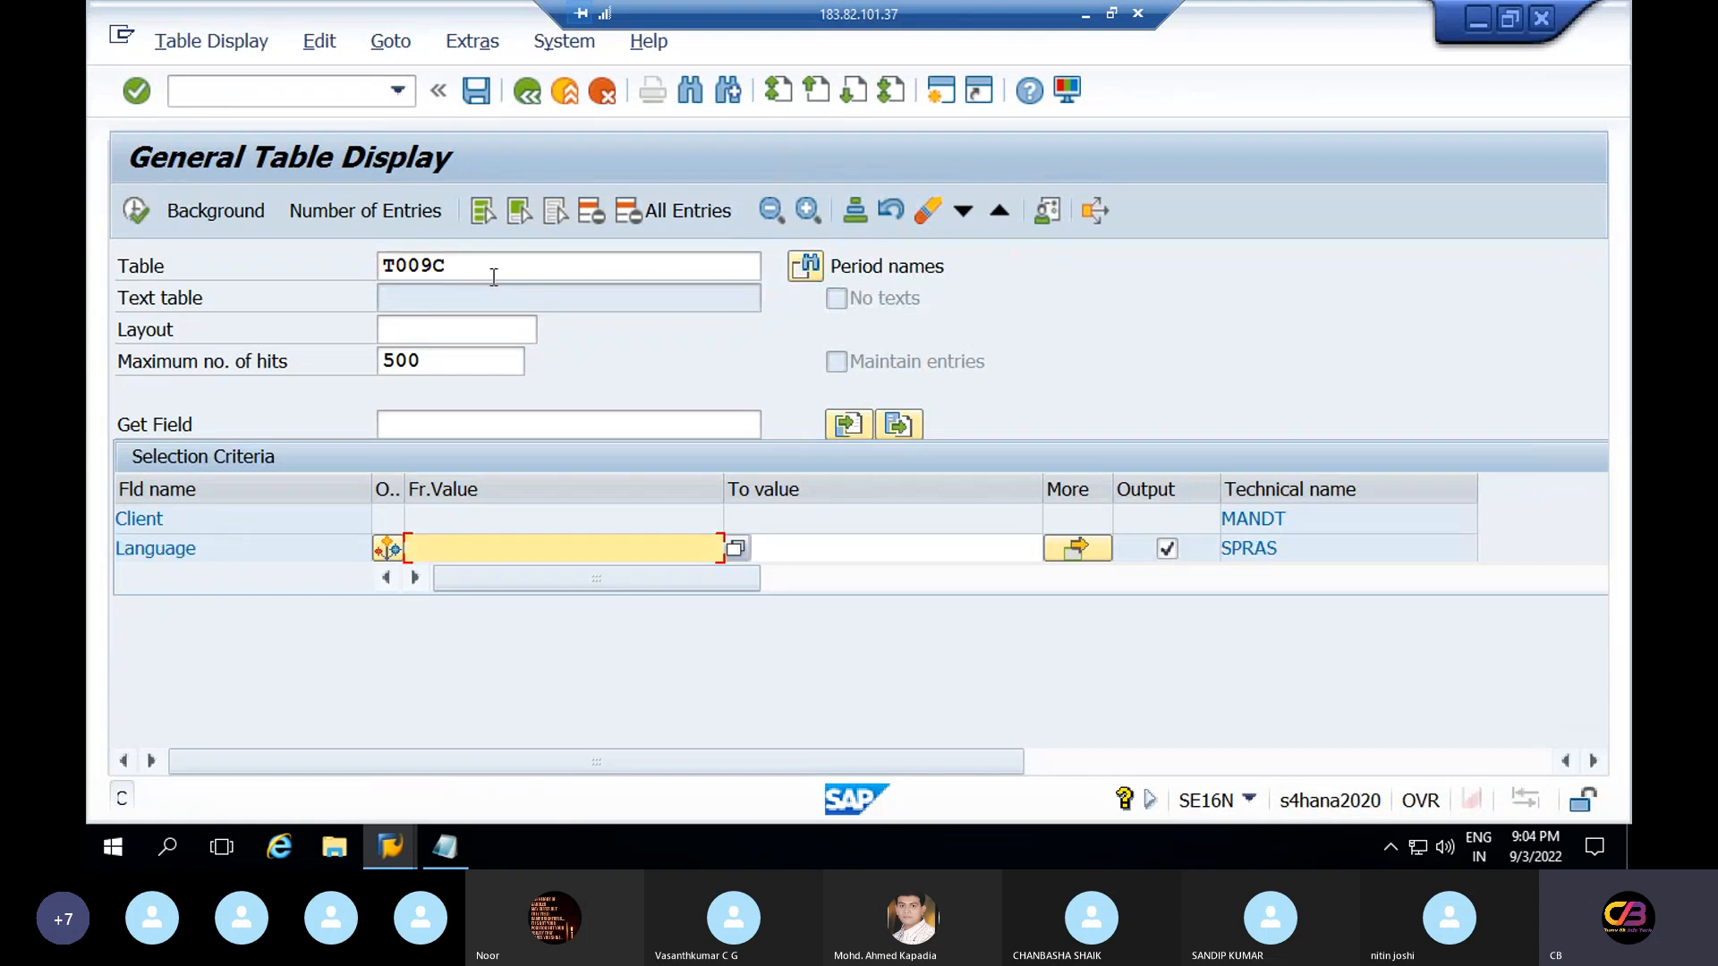
{"action": "double_click", "coordinate": [951, 265]}
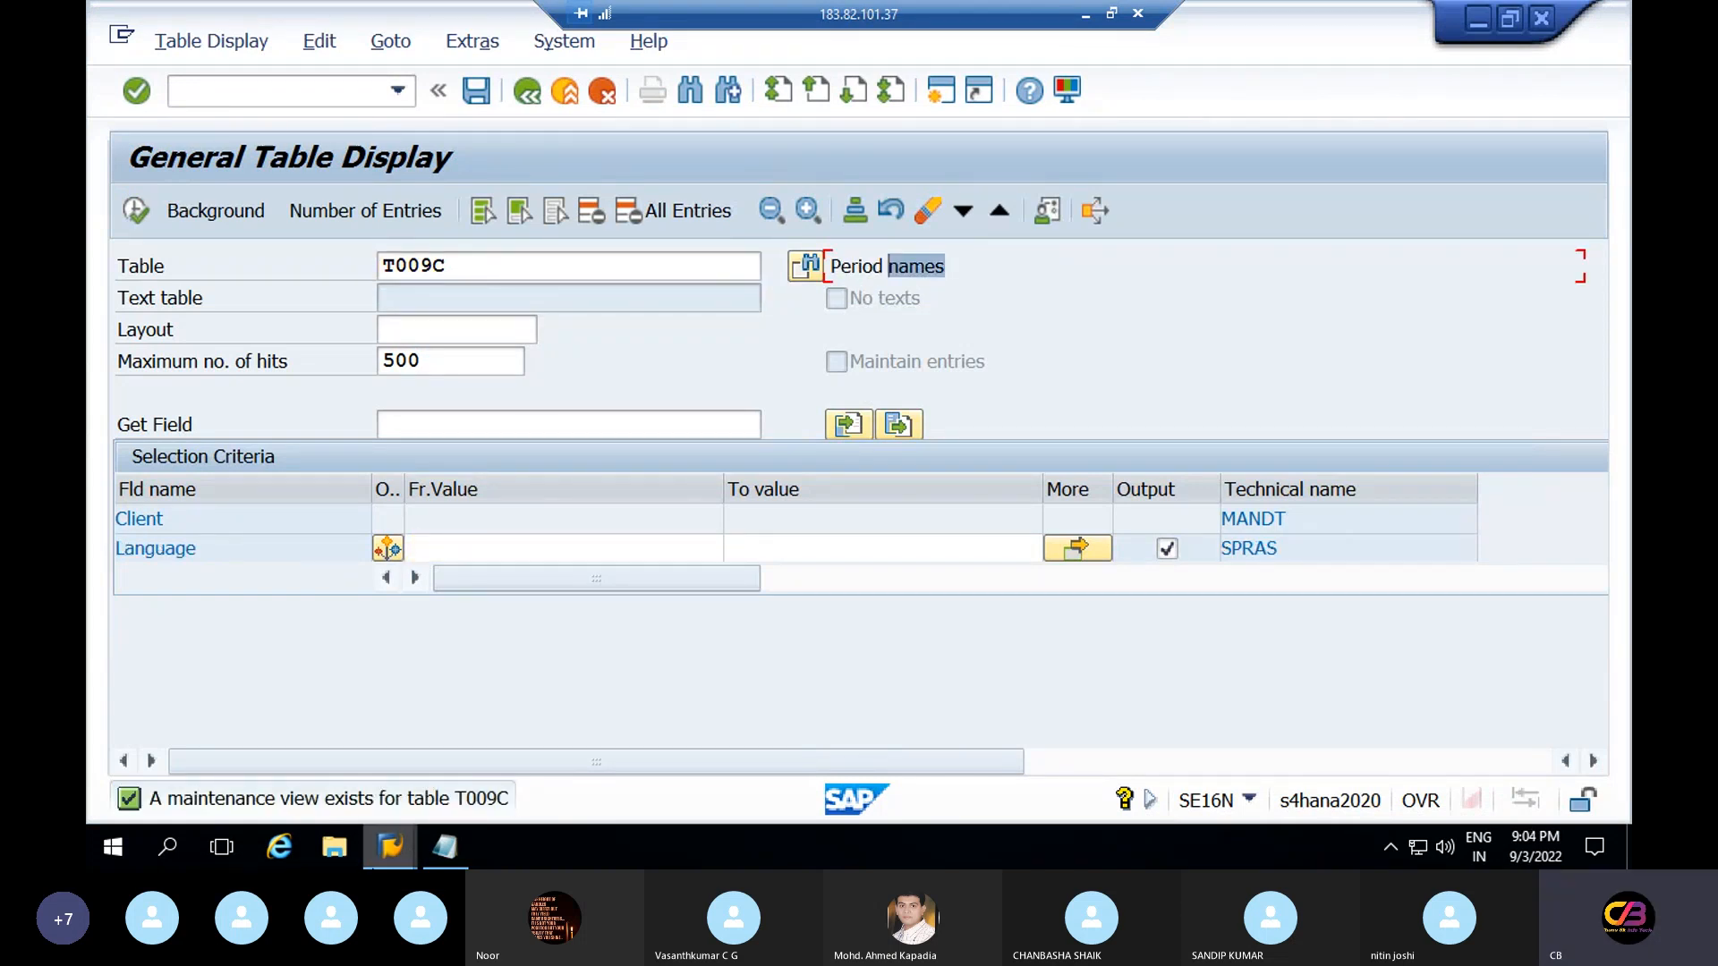